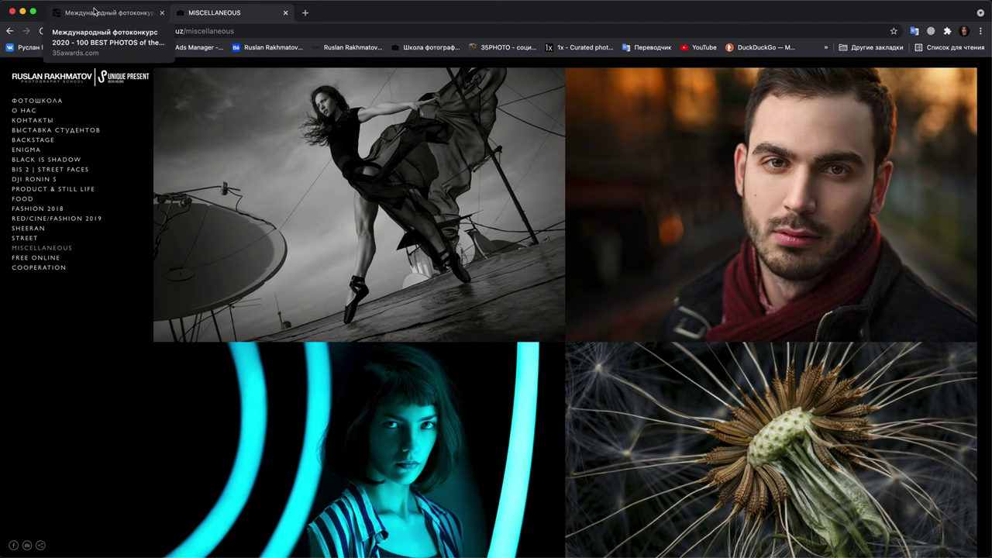
- Compare the 35AWARDS 2018 reference photo of the half-lit cat in the browser with the cat portrait open in Photoshop
{"action": "left_click", "coordinate": [93, 14]}
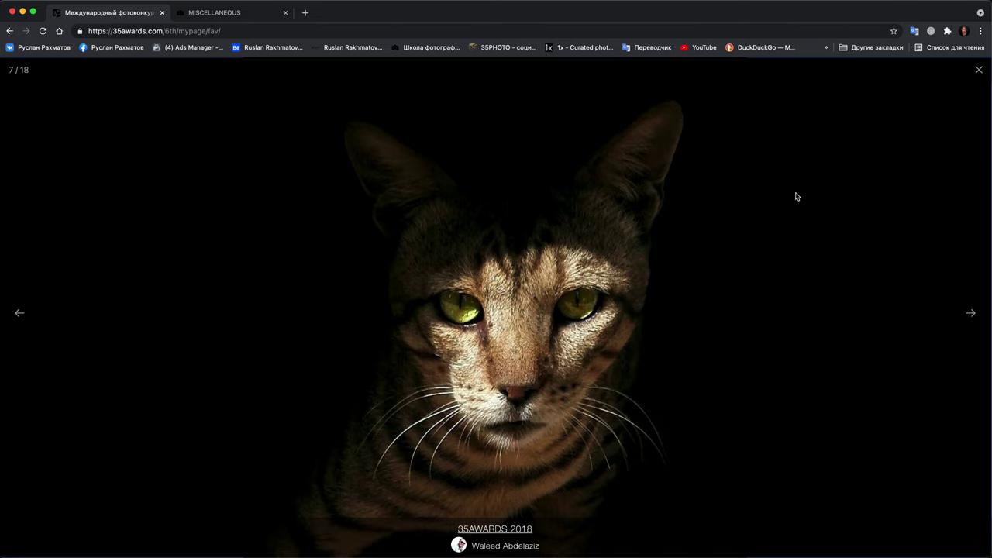
{"action": "left_click", "coordinate": [23, 11]}
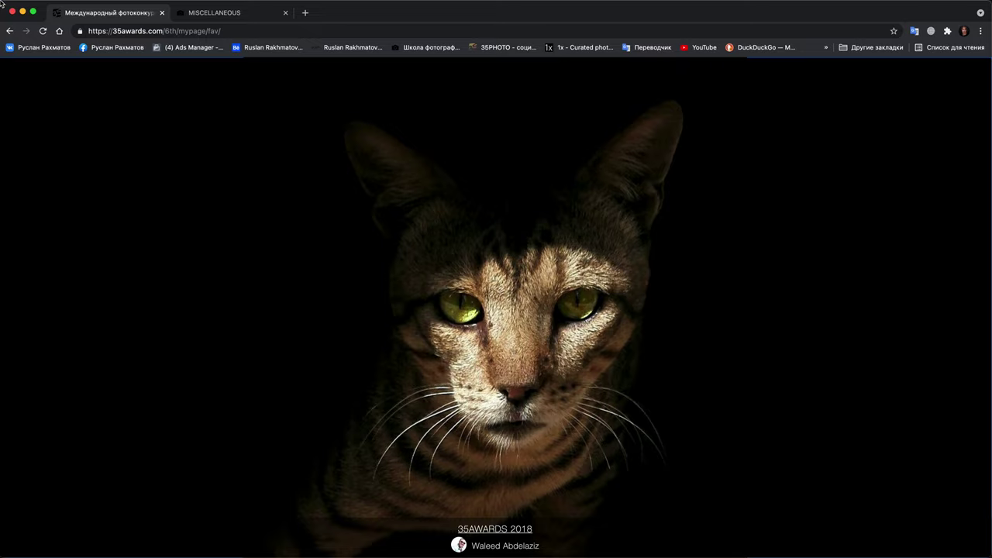
{"action": "left_click", "coordinate": [22, 12]}
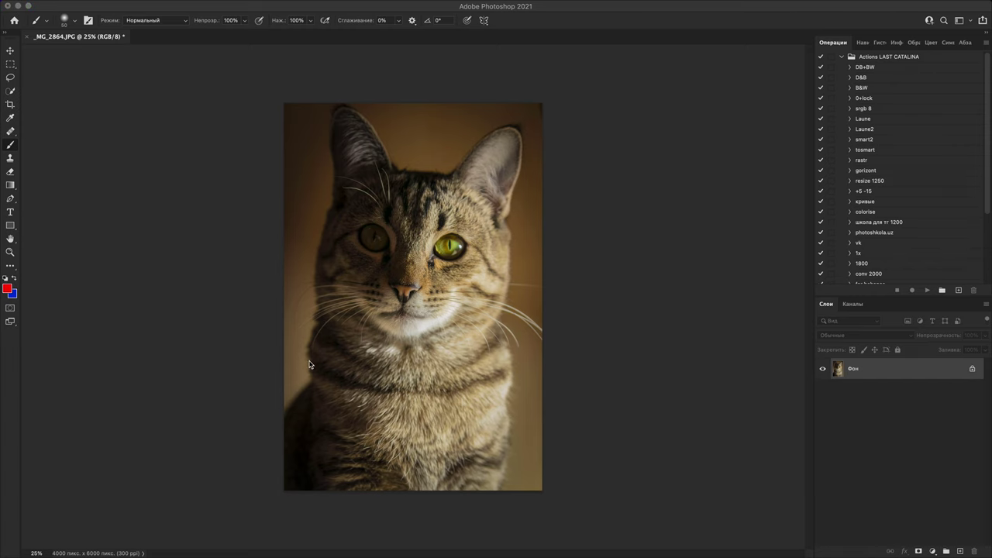
{"action": "left_click", "coordinate": [18, 6]}
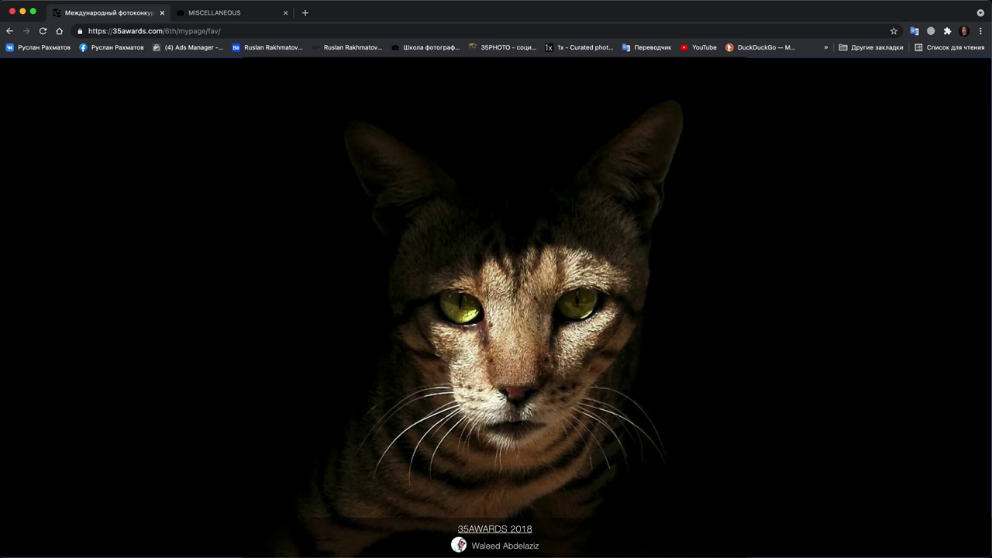
- Find the brown cat portrait on a black background in the MISCELLANEOUS gallery and open it enlarged
{"action": "left_click", "coordinate": [236, 13]}
{"action": "scroll", "coordinate": [307, 250], "scroll_direction": "down", "scroll_amount": 3}
{"action": "scroll", "coordinate": [306, 249], "scroll_direction": "down", "scroll_amount": 5}
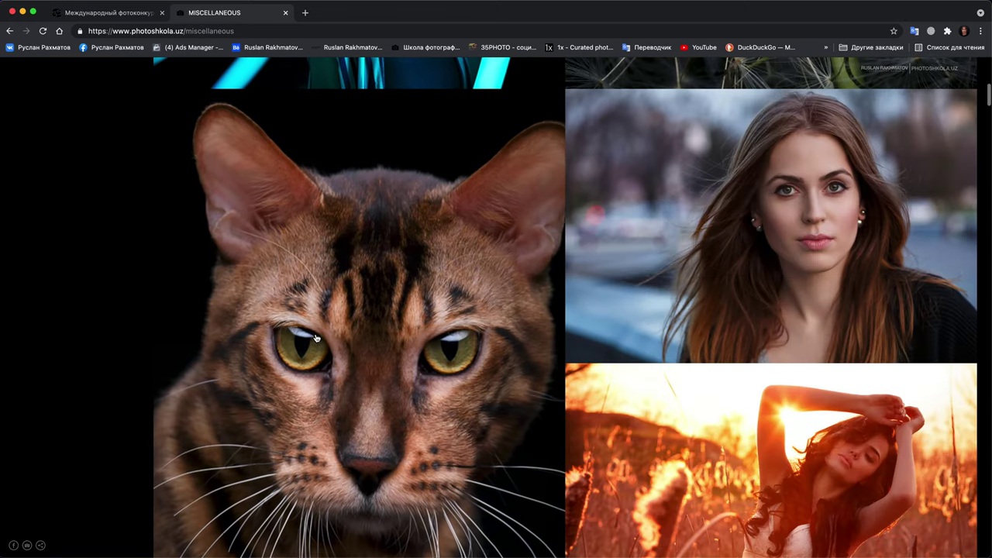
{"action": "left_click", "coordinate": [316, 342]}
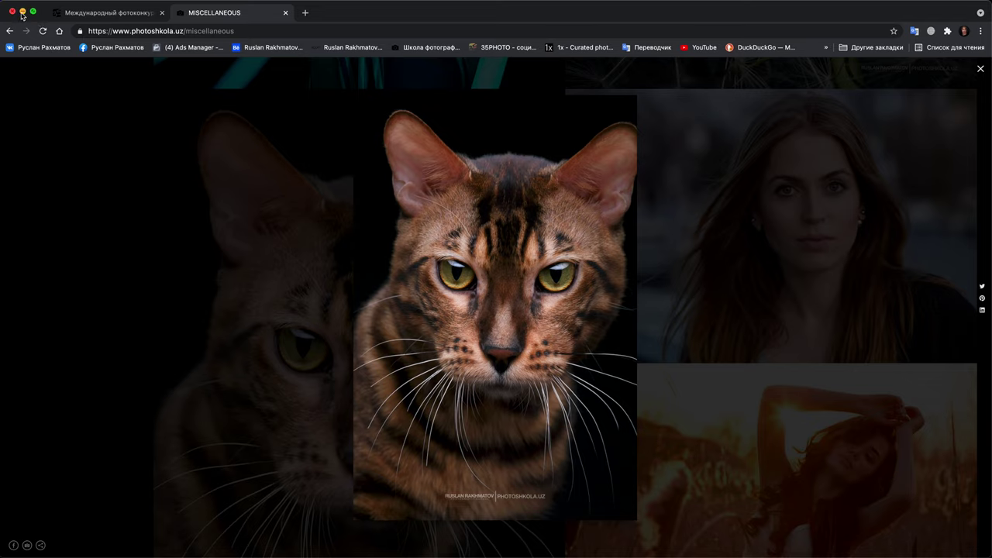
- View the 35AWARDS cat photo again and preview _MG_2864.JPG full screen in Bridge
{"action": "left_click", "coordinate": [116, 14]}
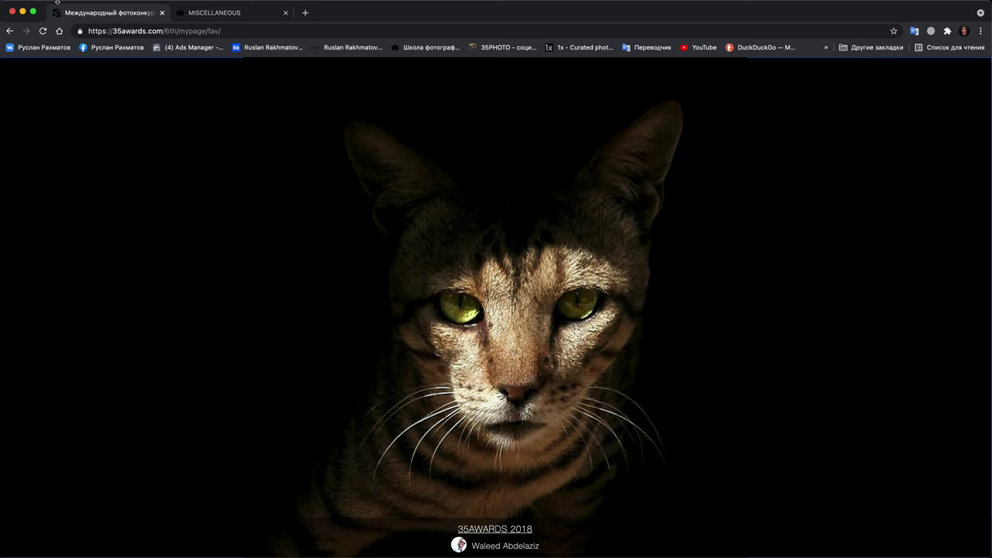
{"action": "left_click", "coordinate": [22, 12]}
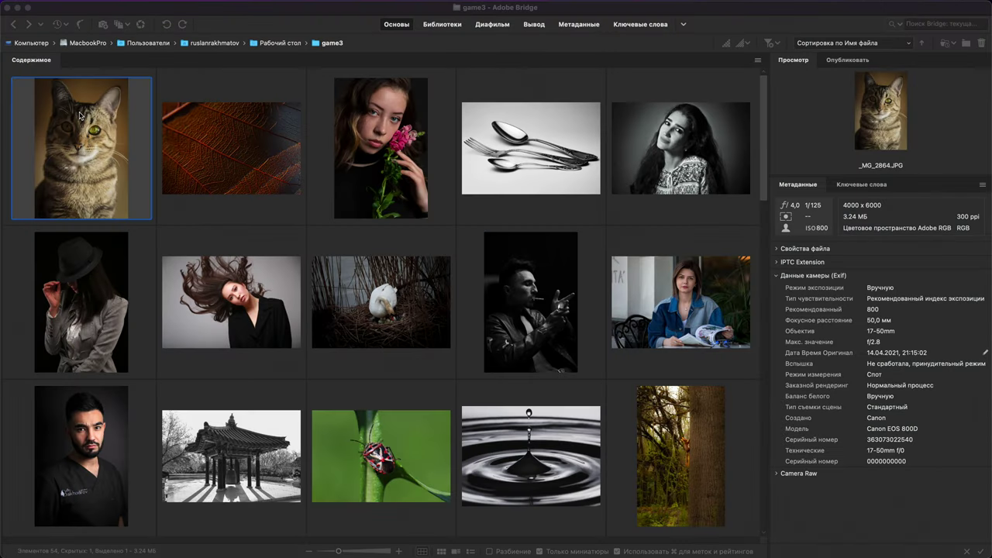
{"action": "key", "text": "space"}
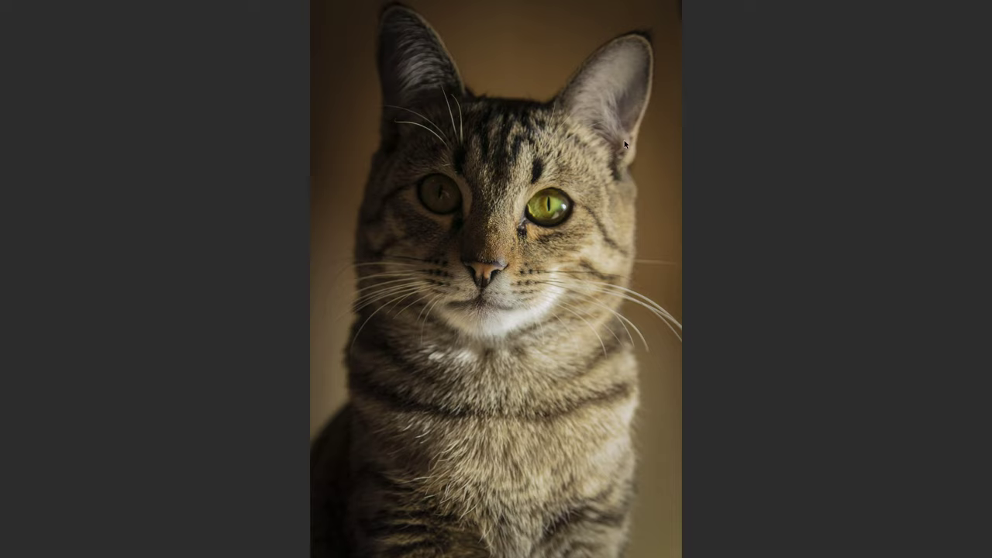
{"action": "key", "text": "space"}
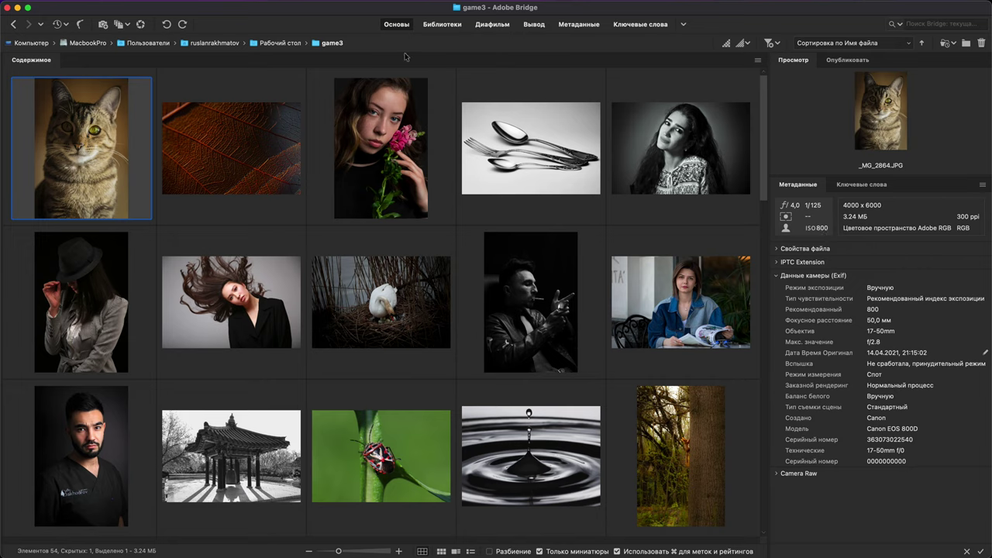
- Open the orange leaf macro from Bridge's game3 folder in Photoshop and close _MG_2864.JPG without saving
{"action": "left_click", "coordinate": [275, 120]}
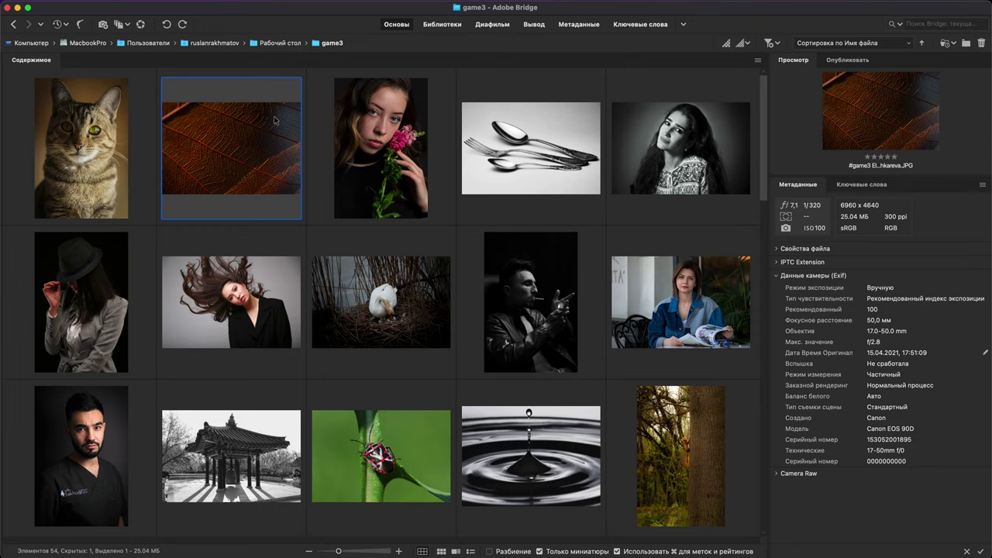
{"action": "double_click", "coordinate": [268, 123]}
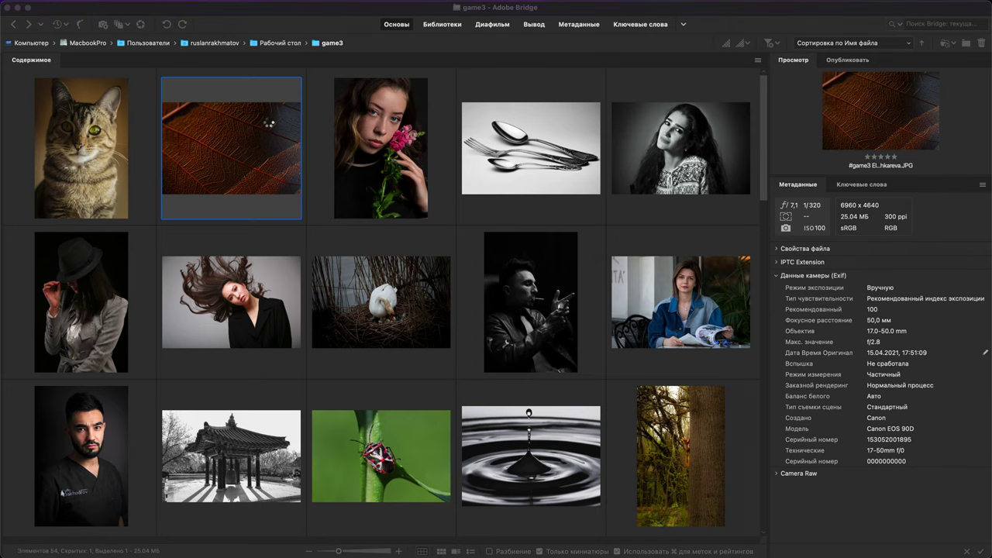
{"action": "left_click", "coordinate": [549, 346]}
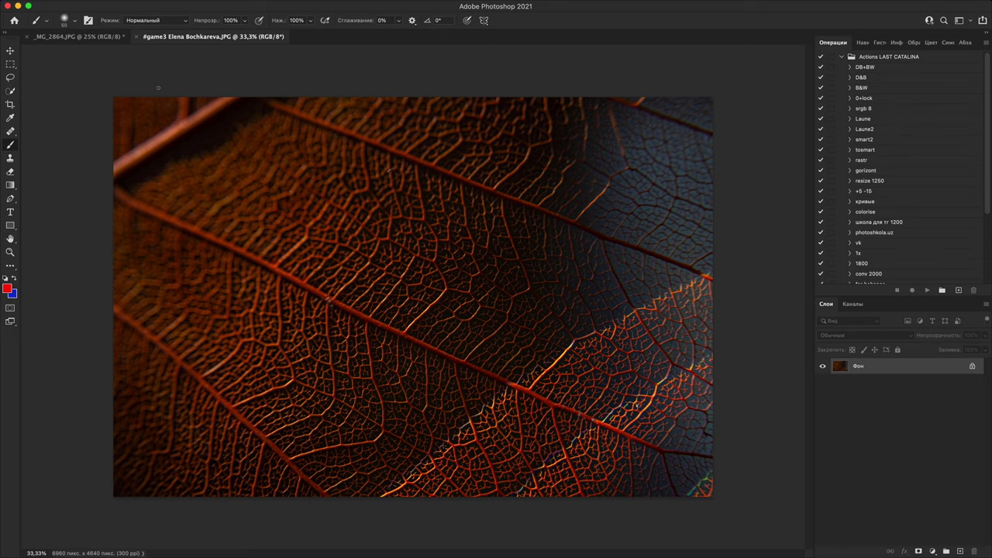
{"action": "left_click", "coordinate": [26, 36]}
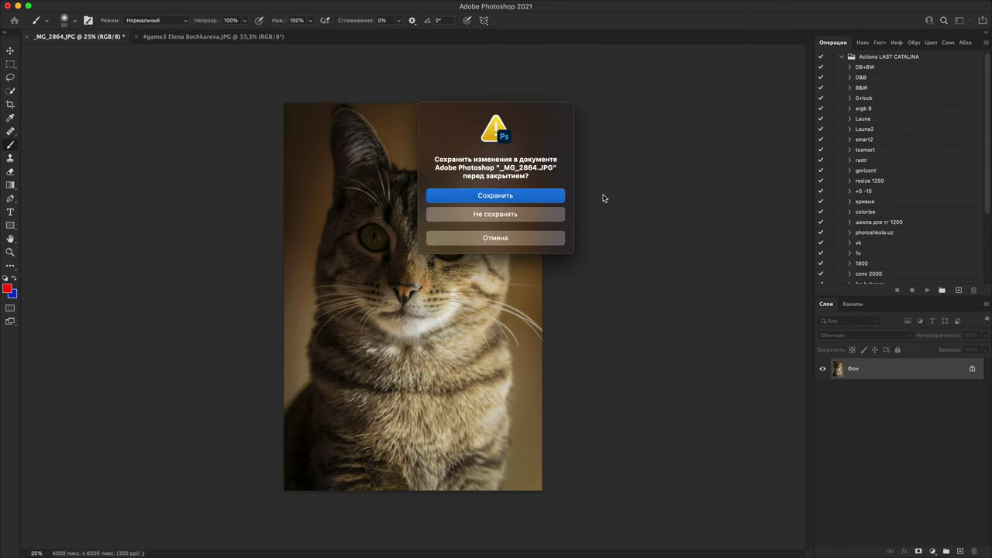
{"action": "left_click", "coordinate": [496, 214]}
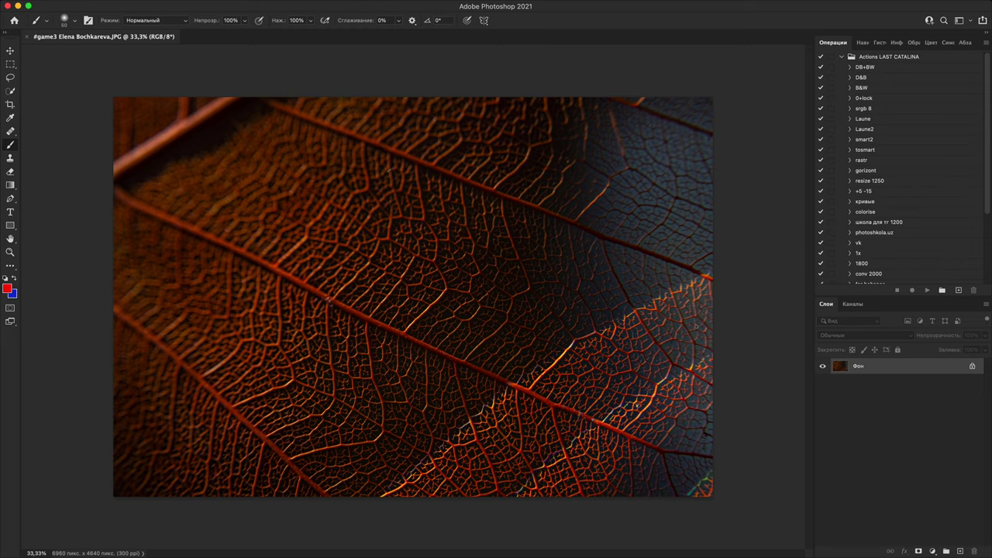
- Examine the leaf photo's fine veins up close for sharpness and colour fringing, especially along the bright diagonal edges
{"action": "scroll", "coordinate": [696, 326], "scroll_direction": "up", "scroll_amount": 5}
{"action": "scroll", "coordinate": [696, 326], "scroll_direction": "down", "scroll_amount": 6}
{"action": "scroll", "coordinate": [697, 326], "scroll_direction": "right", "scroll_amount": 5}
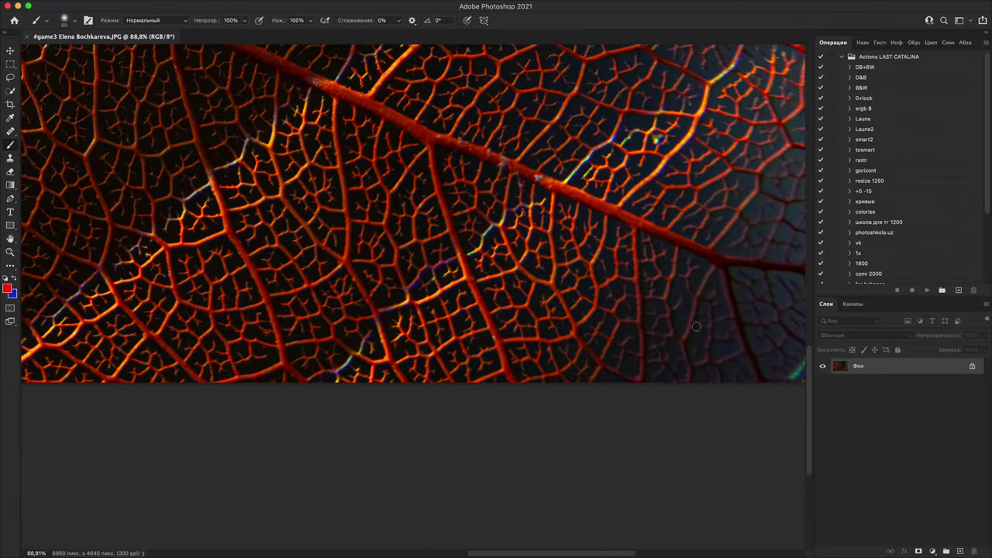
{"action": "scroll", "coordinate": [696, 327], "scroll_direction": "up", "scroll_amount": 4}
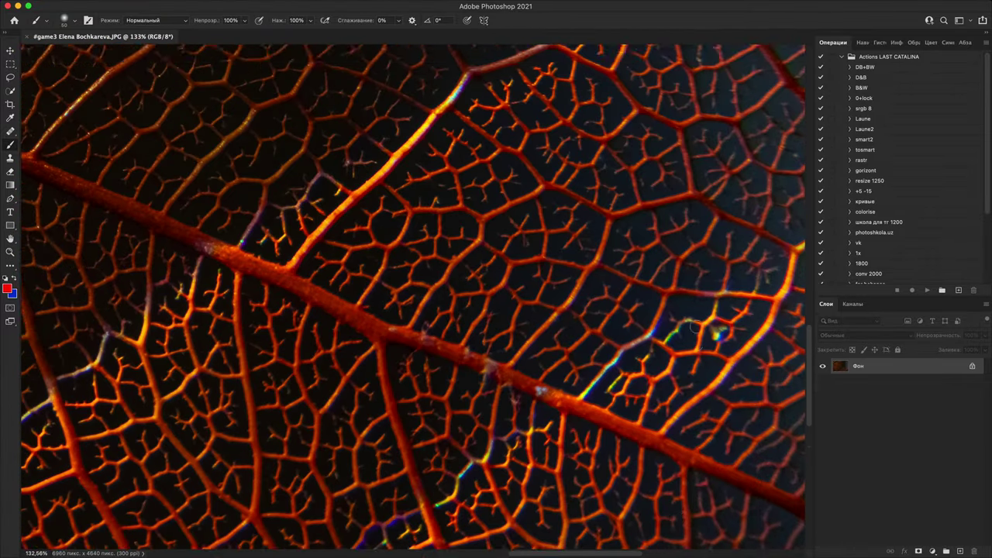
{"action": "scroll", "coordinate": [696, 327], "scroll_direction": "down", "scroll_amount": 4}
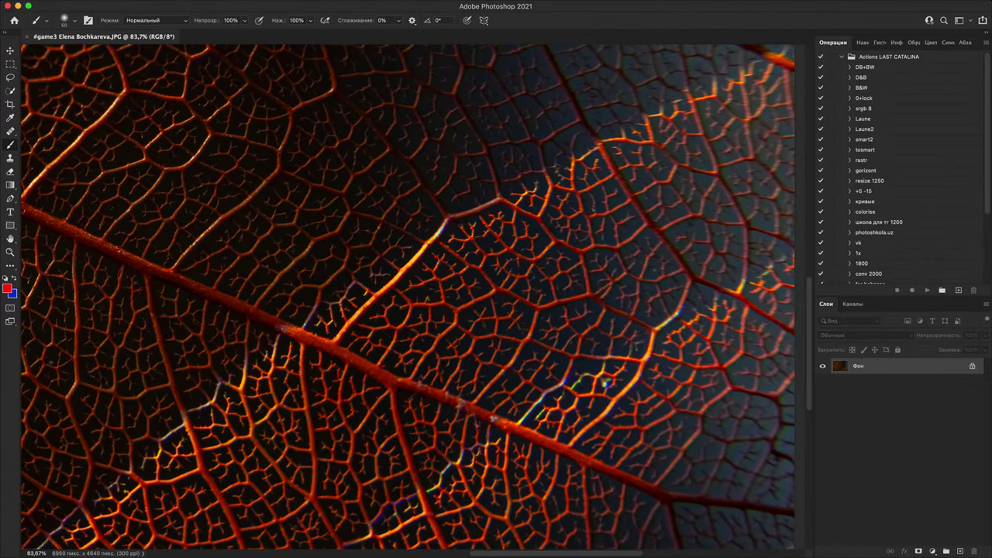
{"action": "scroll", "coordinate": [360, 538], "scroll_direction": "up", "scroll_amount": 5}
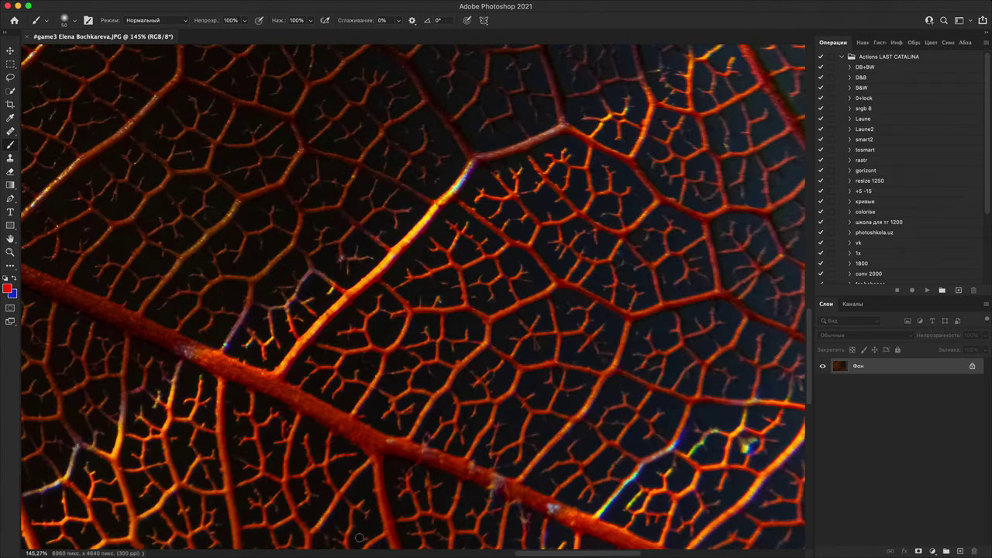
{"action": "scroll", "coordinate": [359, 537], "scroll_direction": "down", "scroll_amount": 5}
{"action": "scroll", "coordinate": [359, 537], "scroll_direction": "right", "scroll_amount": 4}
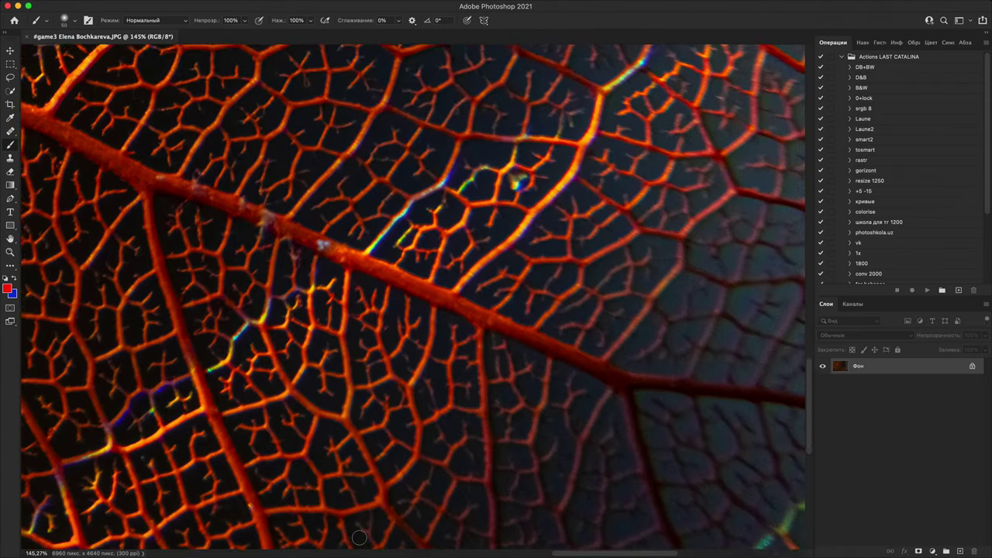
{"action": "scroll", "coordinate": [456, 420], "scroll_direction": "down", "scroll_amount": 5}
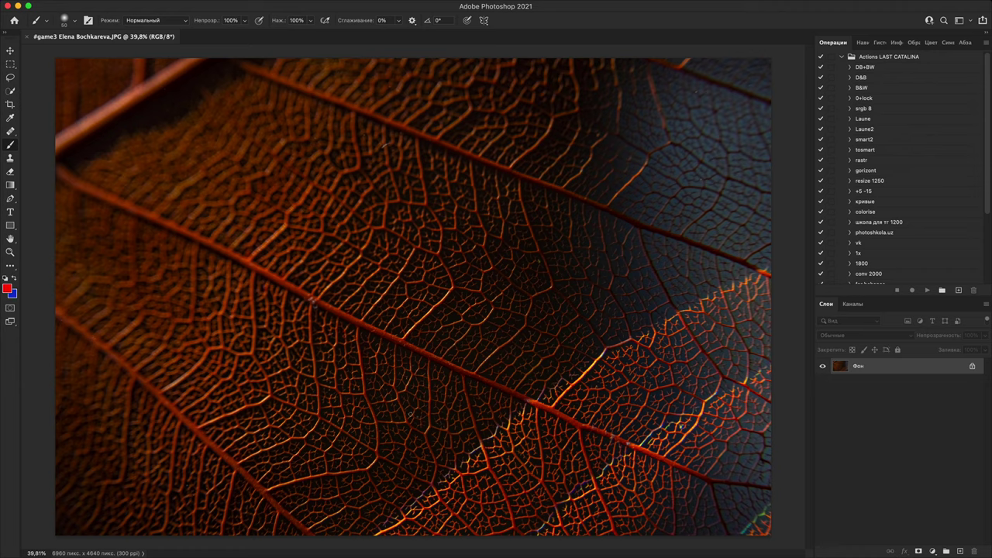
- Circle the middle area of the leaf in red on a new layer and undo the brush strokes
{"action": "left_click", "coordinate": [959, 551]}
{"action": "mouse_move", "coordinate": [360, 253]}
{"action": "left_mouse_down"}
{"action": "mouse_move", "coordinate": [507, 349]}
{"action": "mouse_move", "coordinate": [423, 468]}
{"action": "mouse_move", "coordinate": [152, 370]}
{"action": "mouse_move", "coordinate": [282, 237]}
{"action": "mouse_move", "coordinate": [384, 247]}
{"action": "mouse_move", "coordinate": [439, 281]}
{"action": "left_mouse_up"}
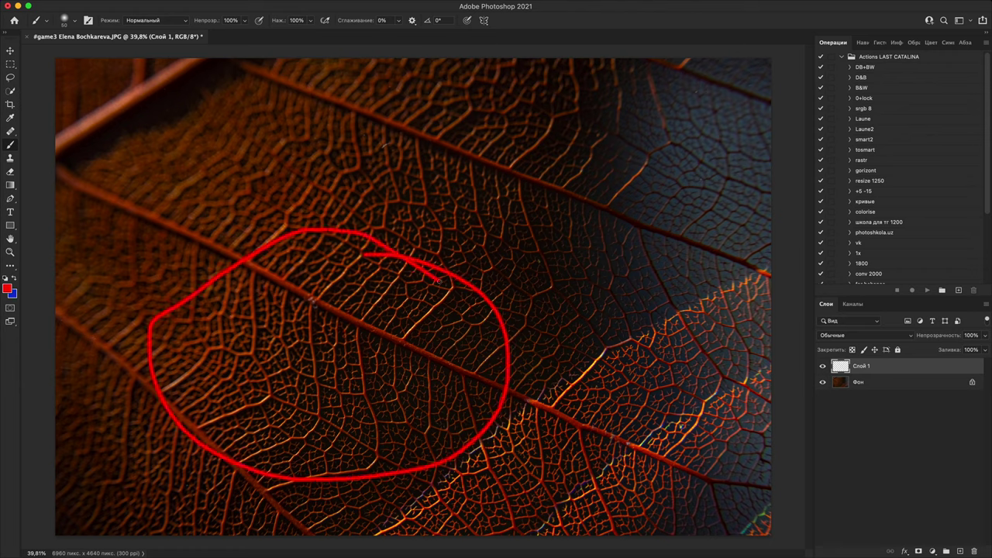
{"action": "key", "text": "super+z"}
{"action": "key", "text": "super+z"}
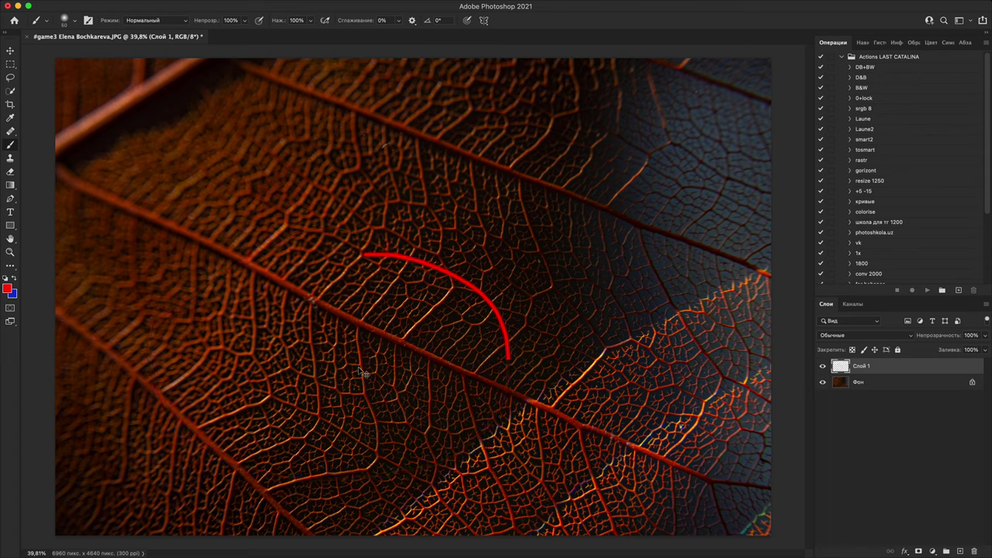
{"action": "key", "text": "super+z"}
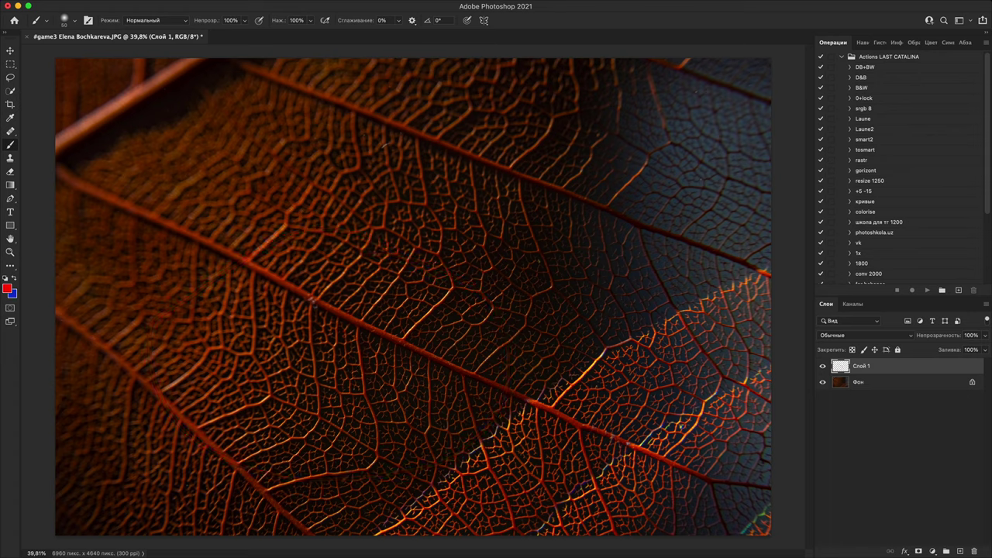
- Check the leaf photo's entry in Bridge and close its document in Photoshop without saving
{"action": "key", "text": "super+Tab"}
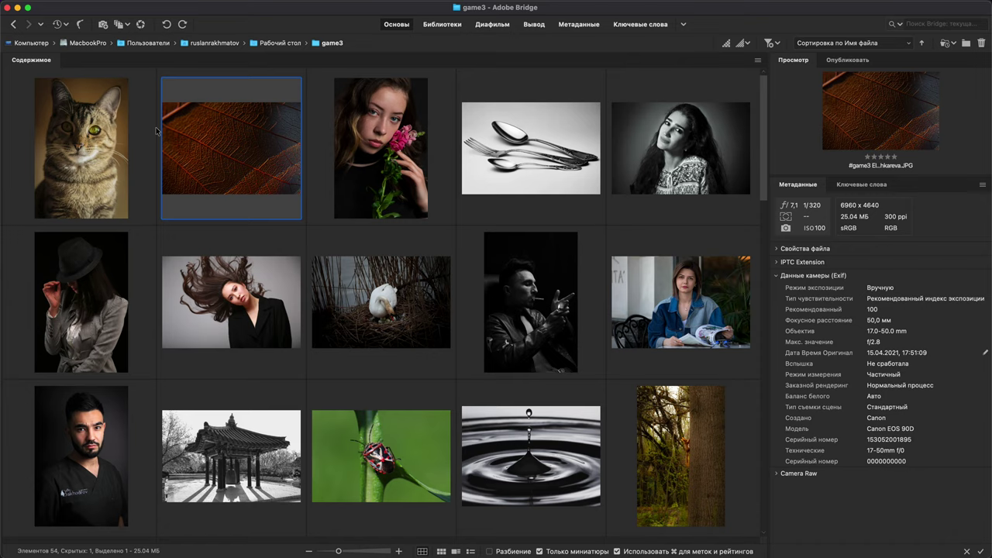
{"action": "left_click", "coordinate": [17, 8]}
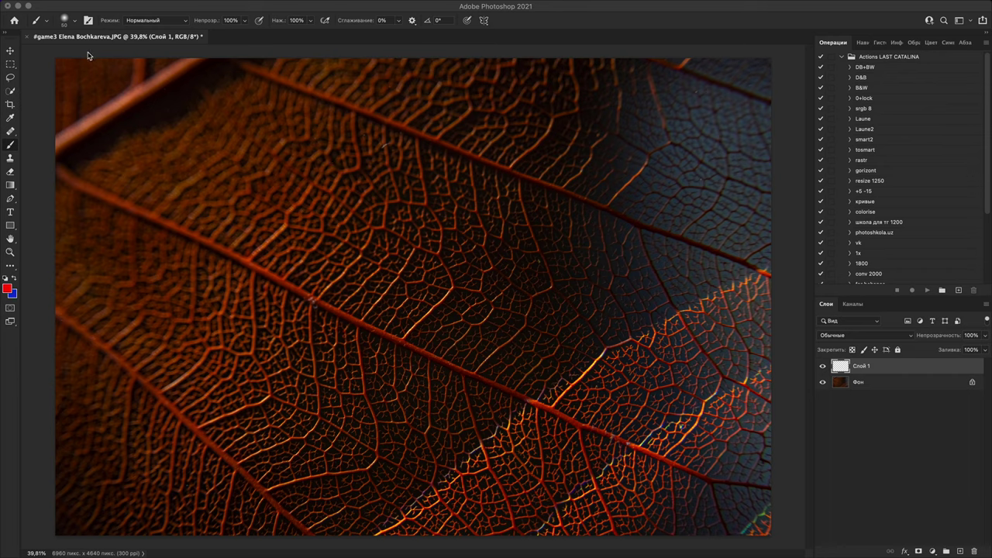
{"action": "left_click", "coordinate": [27, 36]}
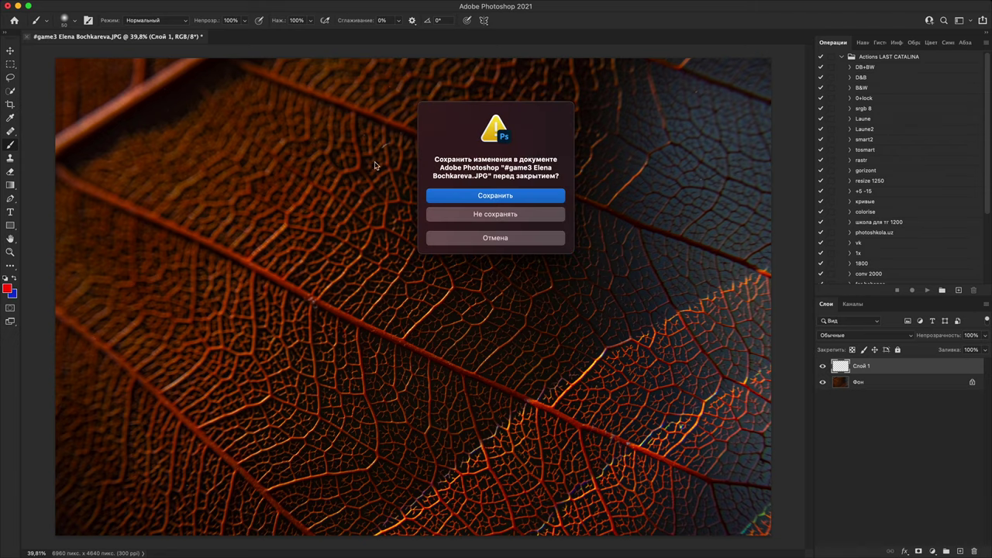
{"action": "left_click", "coordinate": [495, 212]}
- Open the portrait of the girl with the pink flower from Bridge in Photoshop, using its embedded sRGB profile
{"action": "key", "text": "super+Tab"}
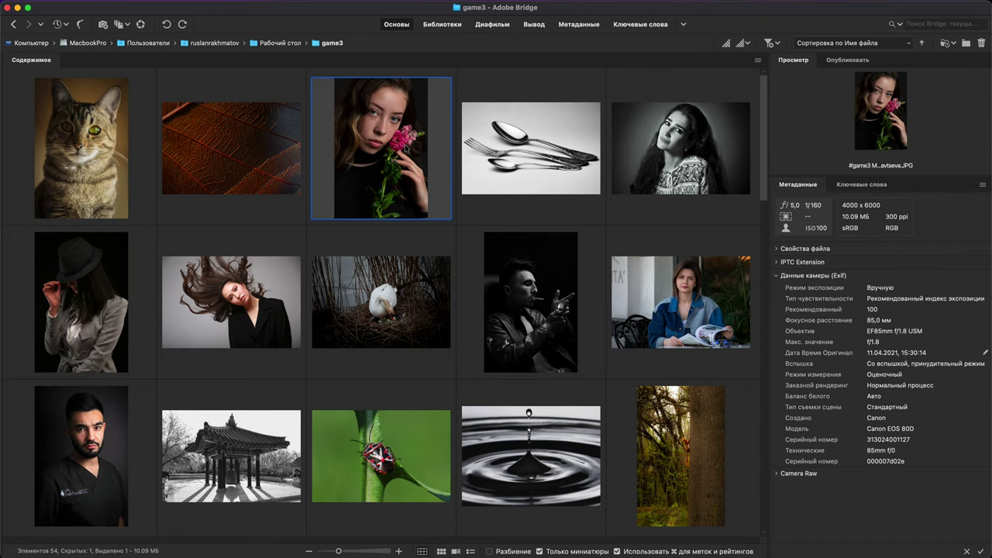
{"action": "double_click", "coordinate": [406, 149]}
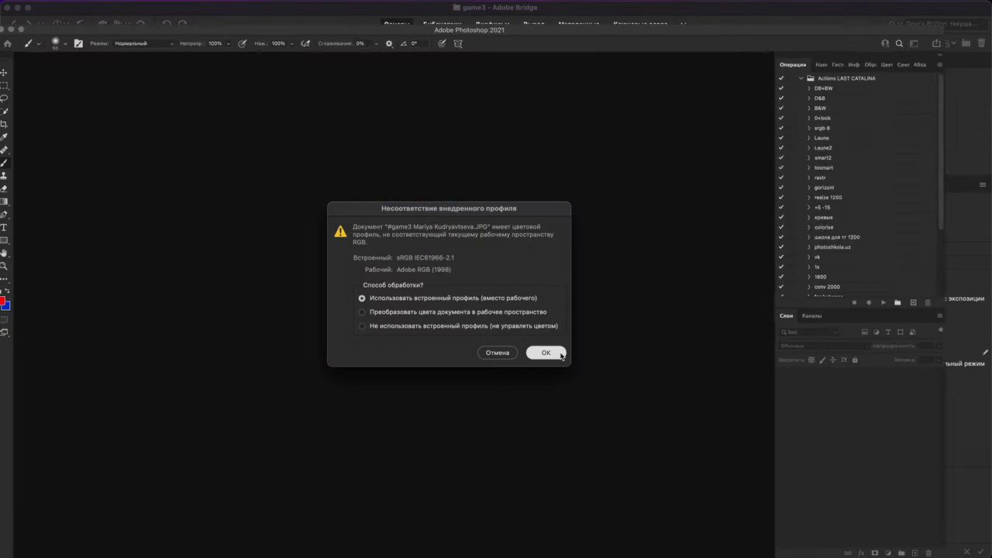
{"action": "left_click", "coordinate": [558, 353]}
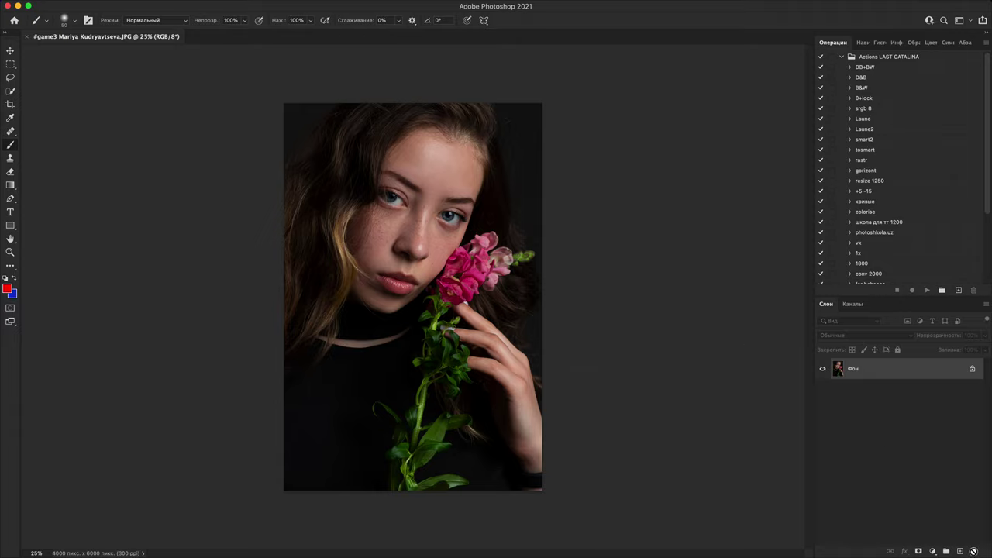
- Add a new layer above the portrait and show the girl's face at 100%
{"action": "left_click", "coordinate": [961, 551]}
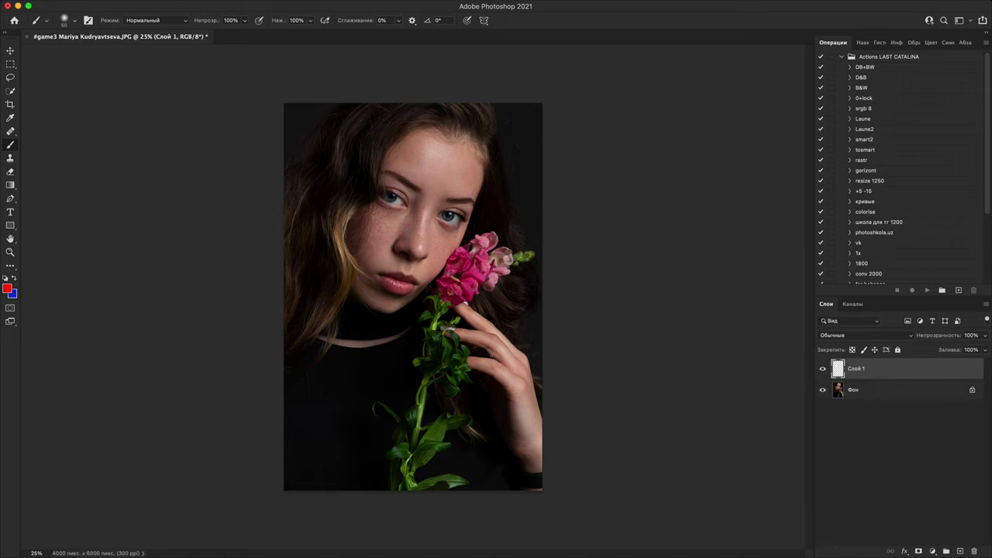
{"action": "key", "text": "super+1"}
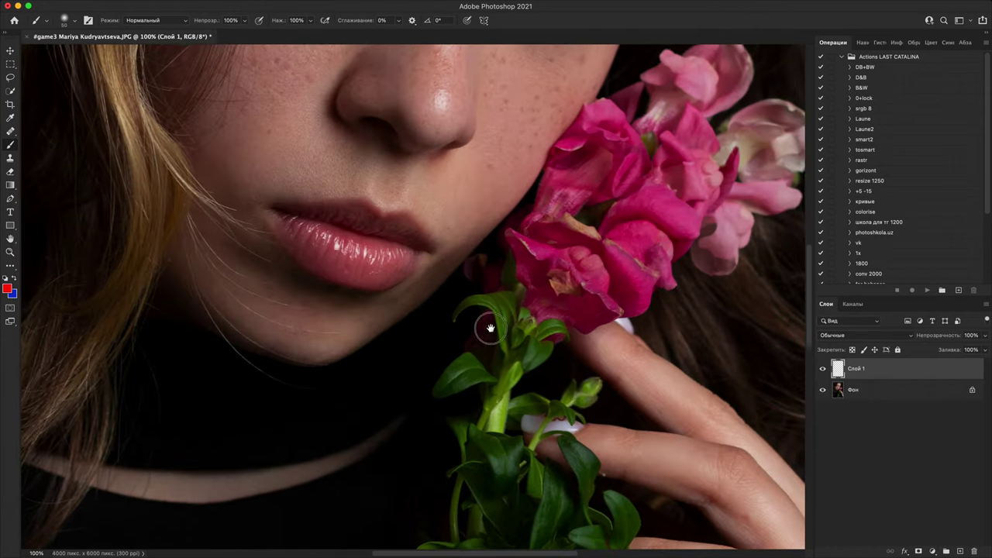
{"action": "left_click_drag", "start_coordinate": [491, 328], "coordinate": [605, 502]}
{"action": "left_click_drag", "start_coordinate": [460, 317], "coordinate": [500, 351]}
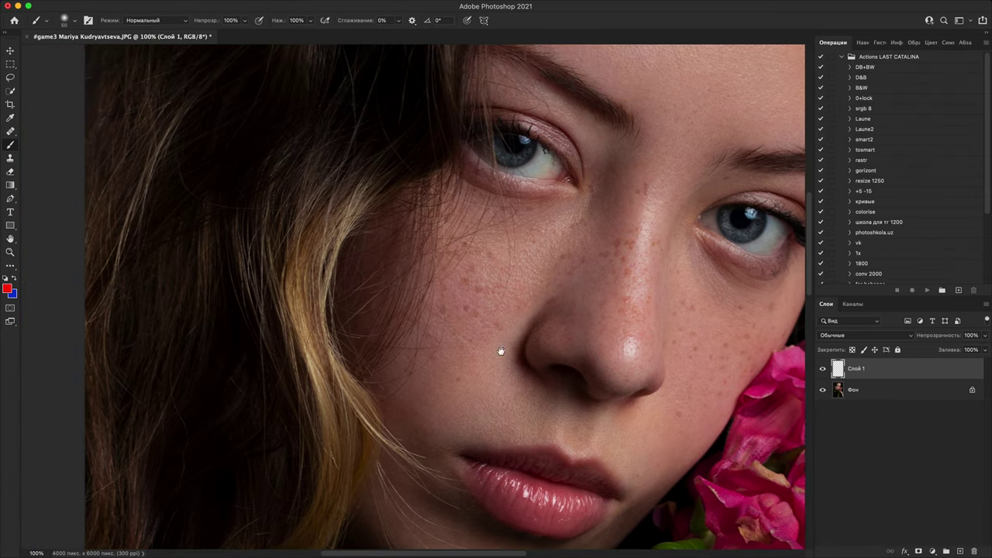
- Mark the hair strands falling over the shadowed eye with blue strokes, using a size 20 brush on the new layer
{"action": "key", "text": "x"}
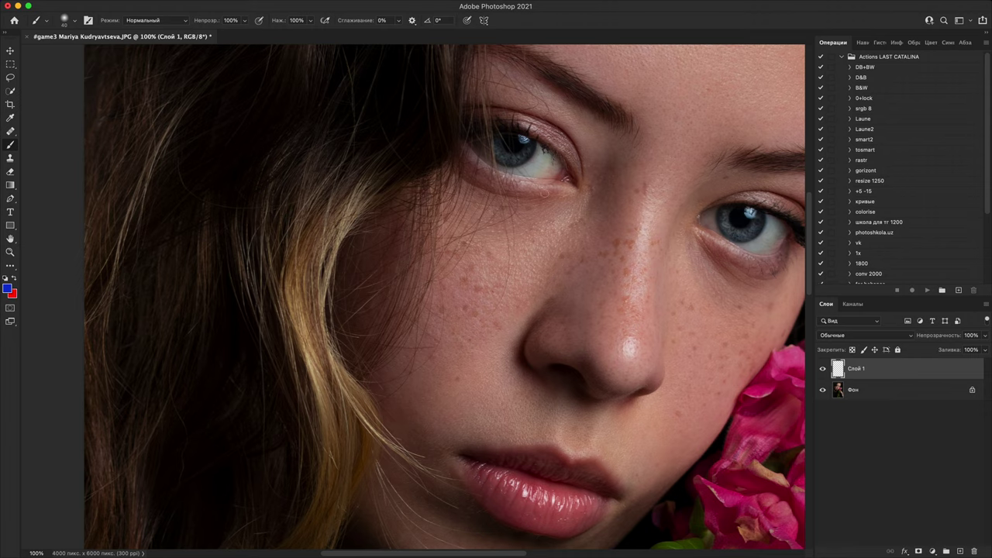
{"action": "key", "text": "bracketleft"}
{"action": "key", "text": "bracketleft"}
{"action": "key", "text": "bracketleft"}
{"action": "scroll", "coordinate": [512, 237], "scroll_direction": "up", "scroll_amount": 5}
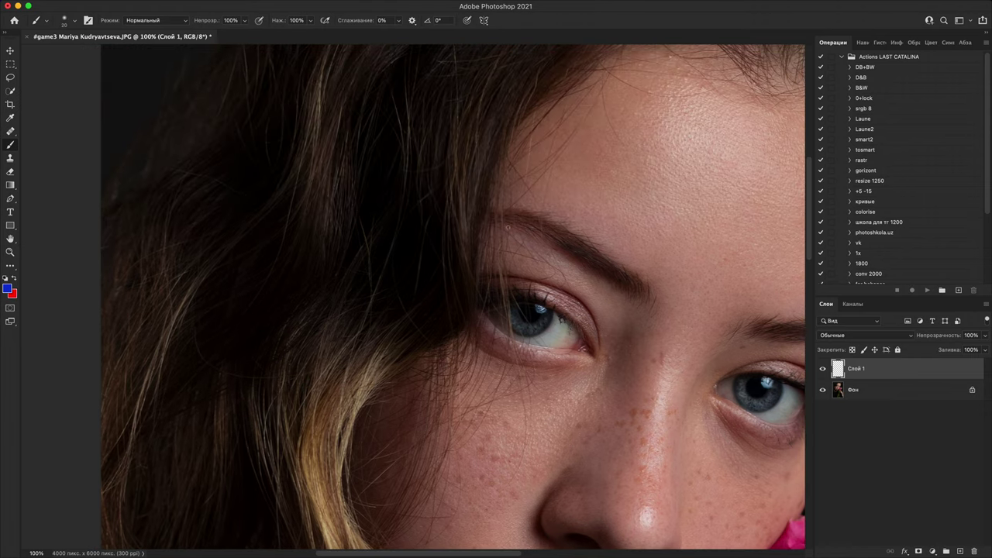
{"action": "mouse_move", "coordinate": [497, 200]}
{"action": "left_mouse_down"}
{"action": "mouse_move", "coordinate": [501, 413]}
{"action": "mouse_move", "coordinate": [440, 411]}
{"action": "mouse_move", "coordinate": [445, 432]}
{"action": "mouse_move", "coordinate": [417, 447]}
{"action": "left_mouse_up"}
{"action": "left_click_drag", "start_coordinate": [472, 278], "coordinate": [432, 413]}
- Hide the markup layer and inspect the stray hairs over the shadowed eye at 300%
{"action": "left_click", "coordinate": [823, 369]}
{"action": "key", "text": "super+plus"}
{"action": "key", "text": "super+plus"}
{"action": "mouse_move", "coordinate": [616, 348]}
{"action": "left_mouse_down"}
{"action": "mouse_move", "coordinate": [314, 269]}
{"action": "mouse_move", "coordinate": [266, 242]}
{"action": "left_mouse_up"}
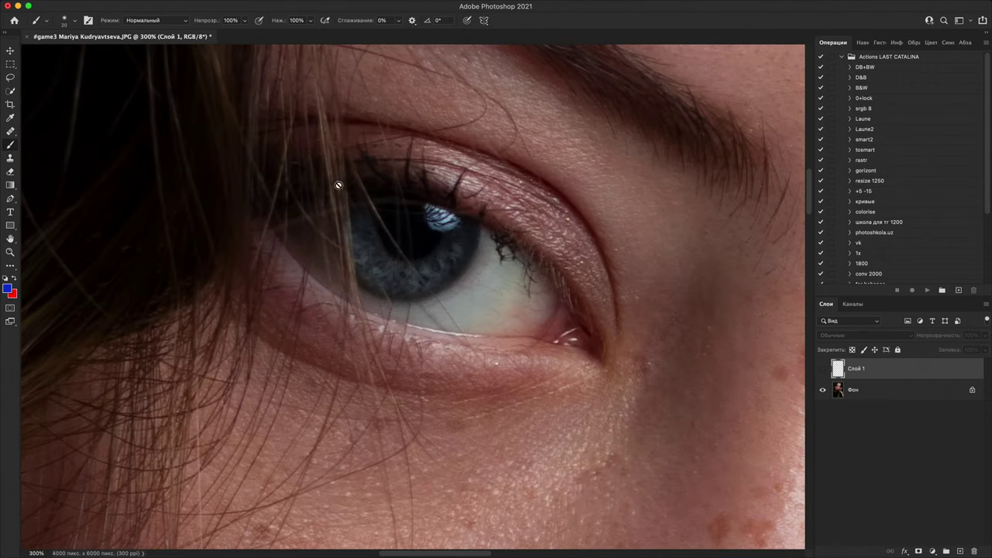
{"action": "key", "text": "super+minus"}
{"action": "key", "text": "super+minus"}
{"action": "key", "text": "super+minus"}
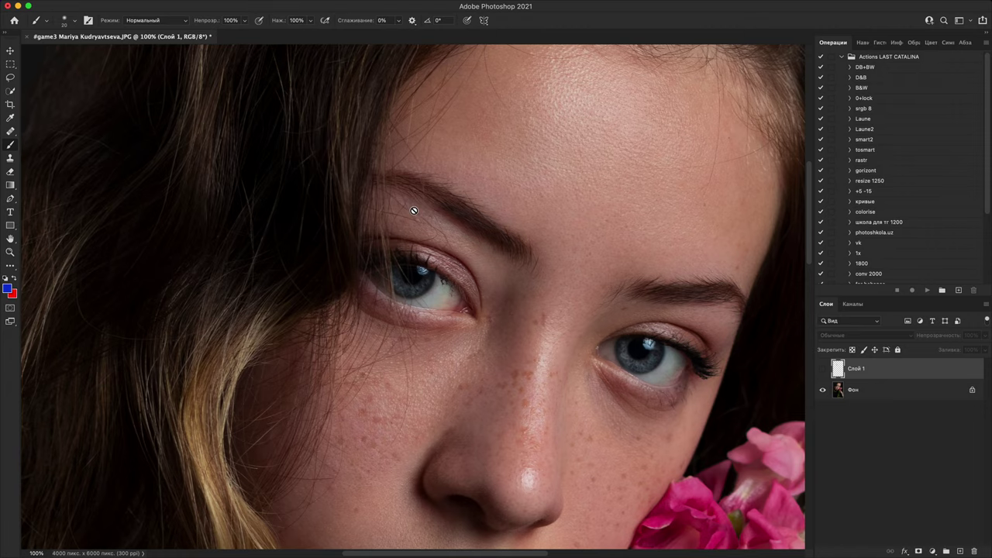
- Compare the portrait at 50% with and without the blue markings, leaving the markup layer hidden
{"action": "key", "text": "super+minus"}
{"action": "key", "text": "super+minus"}
{"action": "key", "text": "super+minus"}
{"action": "key", "text": "super+plus"}
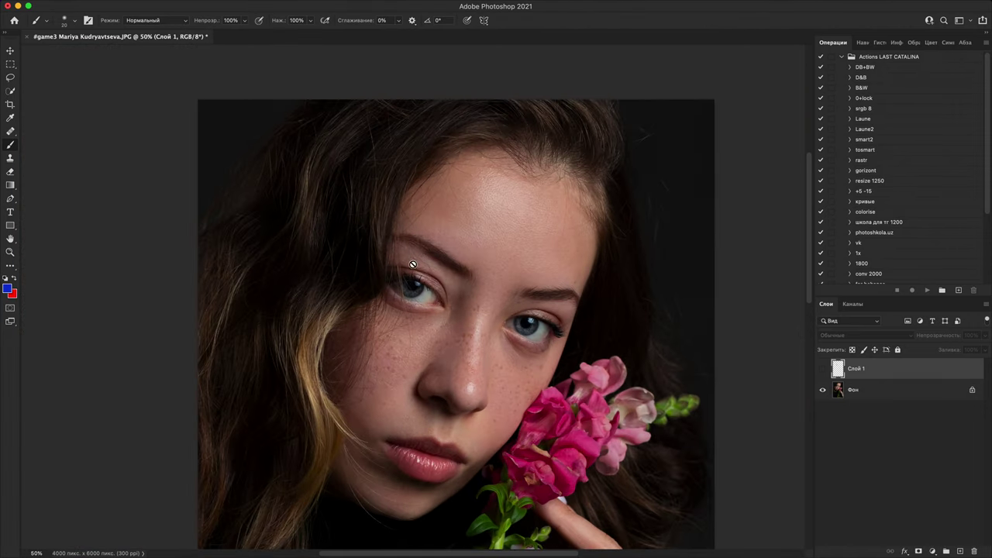
{"action": "left_click", "coordinate": [825, 372]}
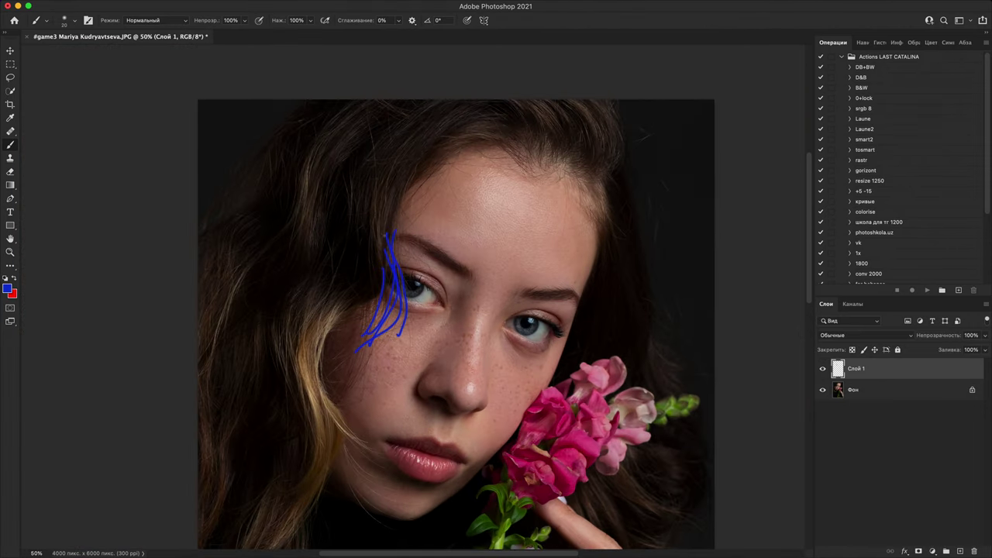
{"action": "left_click", "coordinate": [822, 369]}
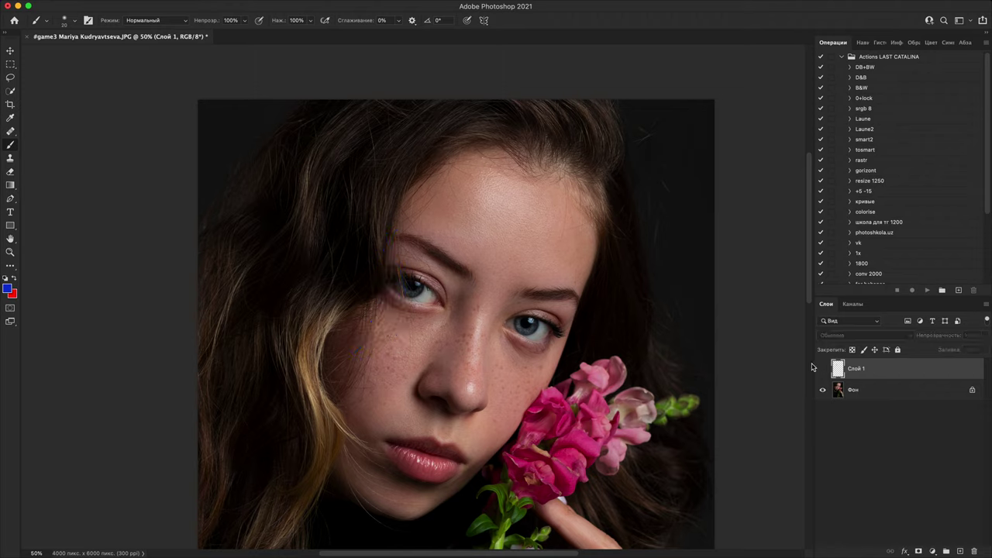
- Add a second markup layer and trace in blue the hair edge along the forehead, eye and shaded cheek
{"action": "left_click", "coordinate": [960, 551]}
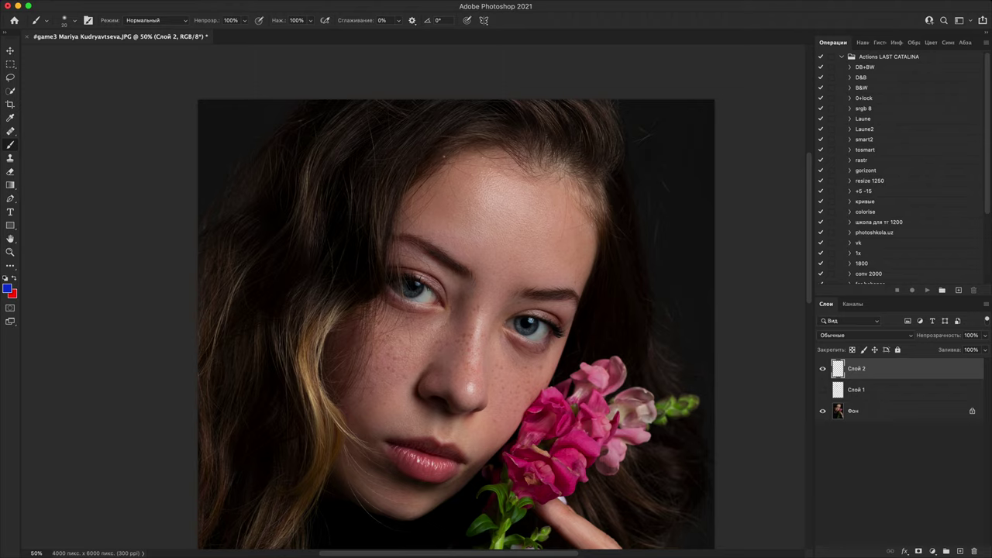
{"action": "mouse_move", "coordinate": [441, 158]}
{"action": "left_mouse_down"}
{"action": "mouse_move", "coordinate": [437, 172]}
{"action": "mouse_move", "coordinate": [403, 191]}
{"action": "mouse_move", "coordinate": [399, 208]}
{"action": "left_mouse_up"}
{"action": "mouse_move", "coordinate": [391, 260]}
{"action": "left_mouse_down"}
{"action": "mouse_move", "coordinate": [381, 296]}
{"action": "mouse_move", "coordinate": [321, 370]}
{"action": "mouse_move", "coordinate": [318, 423]}
{"action": "left_mouse_up"}
{"action": "mouse_move", "coordinate": [342, 377]}
{"action": "left_mouse_down"}
{"action": "mouse_move", "coordinate": [358, 335]}
{"action": "mouse_move", "coordinate": [410, 304]}
{"action": "mouse_move", "coordinate": [362, 385]}
{"action": "mouse_move", "coordinate": [364, 315]}
{"action": "mouse_move", "coordinate": [294, 401]}
{"action": "left_mouse_up"}
{"action": "key", "text": "super+z"}
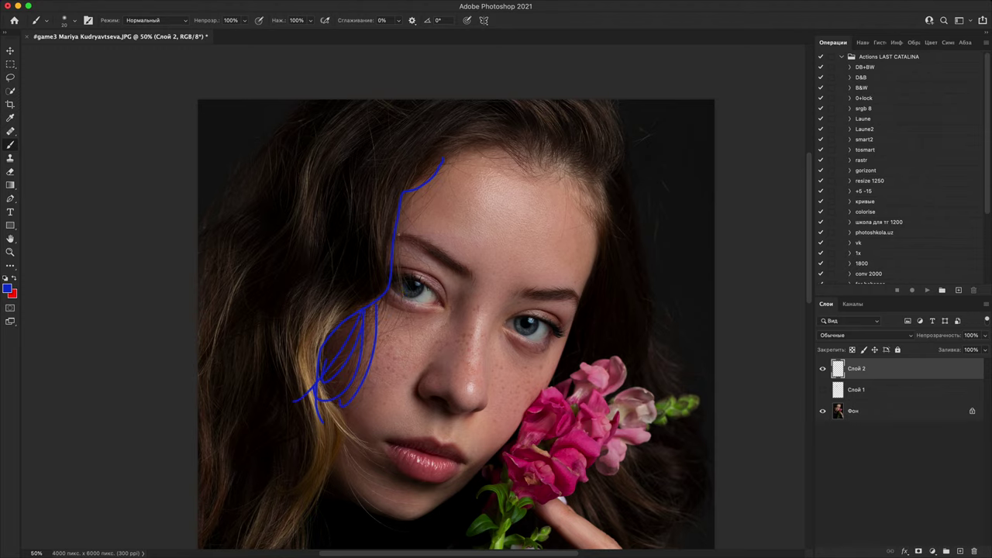
{"action": "mouse_move", "coordinate": [397, 249]}
{"action": "left_mouse_down"}
{"action": "mouse_move", "coordinate": [403, 268]}
{"action": "mouse_move", "coordinate": [381, 313]}
{"action": "left_mouse_up"}
- Draw a wavy blue line across the upper eyelid of the eye beside the hair
{"action": "key", "text": "super+plus"}
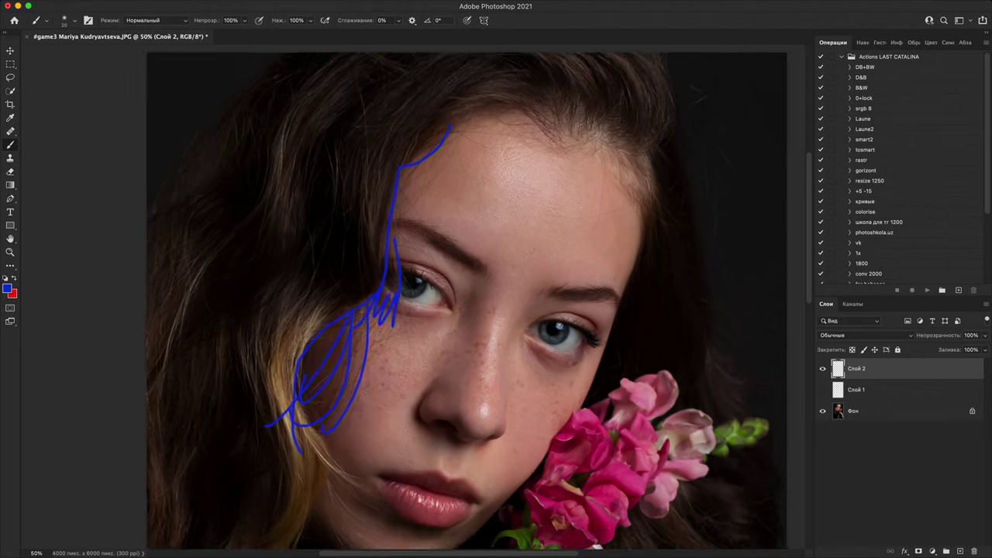
{"action": "key", "text": "super+plus"}
{"action": "key", "text": "super+plus"}
{"action": "key", "text": "super+plus"}
{"action": "key", "text": "super+plus"}
{"action": "left_click_drag", "start_coordinate": [439, 194], "coordinate": [429, 521]}
{"action": "mouse_move", "coordinate": [439, 264]}
{"action": "left_mouse_down"}
{"action": "mouse_move", "coordinate": [424, 326]}
{"action": "mouse_move", "coordinate": [428, 103]}
{"action": "left_mouse_up"}
{"action": "mouse_move", "coordinate": [314, 246]}
{"action": "left_mouse_down"}
{"action": "mouse_move", "coordinate": [411, 301]}
{"action": "mouse_move", "coordinate": [459, 417]}
{"action": "left_mouse_up"}
{"action": "left_click_drag", "start_coordinate": [481, 339], "coordinate": [547, 28]}
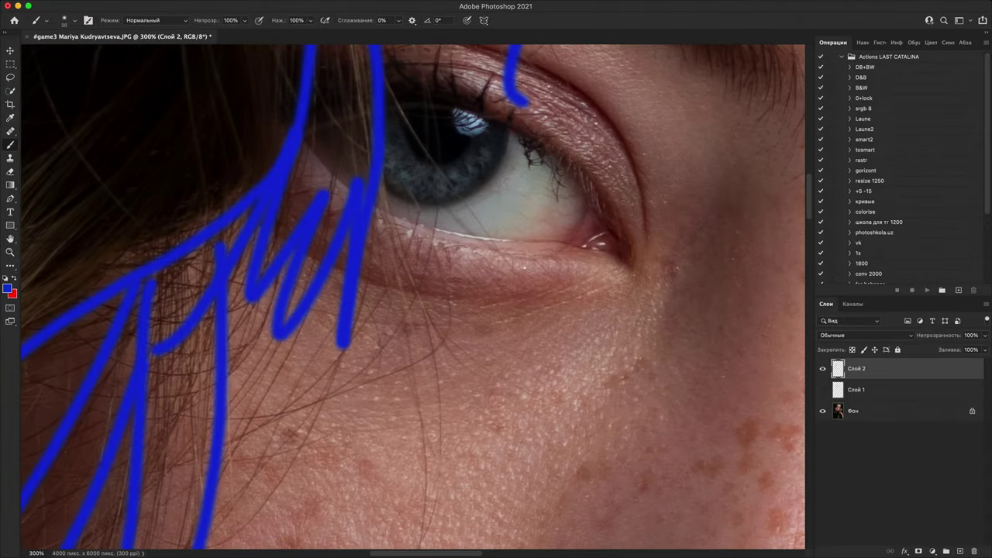
- Examine the skin texture around the nose and under the other eye at 400%
{"action": "key", "text": "super+minus"}
{"action": "key", "text": "super+minus"}
{"action": "key", "text": "super+minus"}
{"action": "key", "text": "super+minus"}
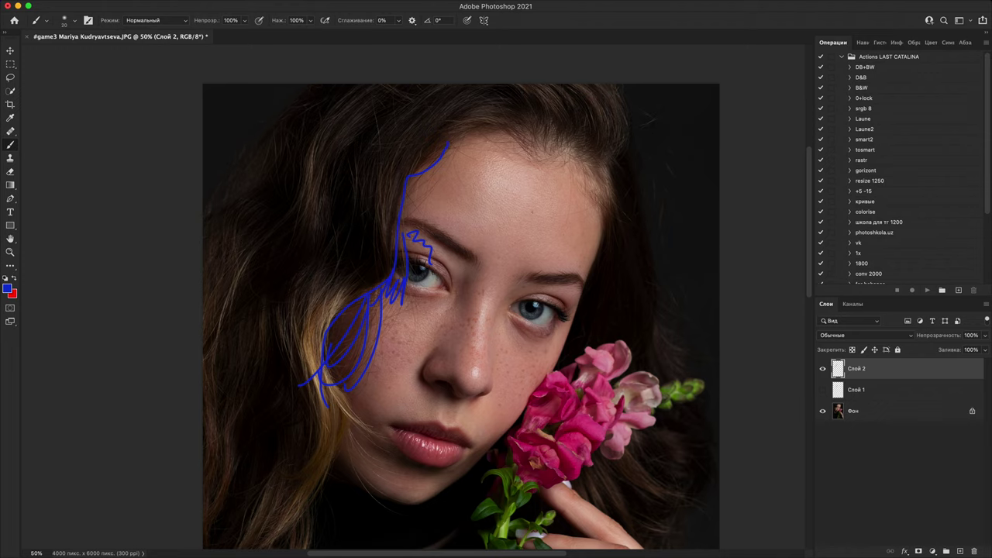
{"action": "key", "text": "super+plus"}
{"action": "key", "text": "super+plus"}
{"action": "key", "text": "super+plus"}
{"action": "key", "text": "super+plus"}
{"action": "key", "text": "super+plus"}
{"action": "left_click_drag", "start_coordinate": [584, 396], "coordinate": [552, 176]}
{"action": "left_click_drag", "start_coordinate": [476, 472], "coordinate": [564, 282]}
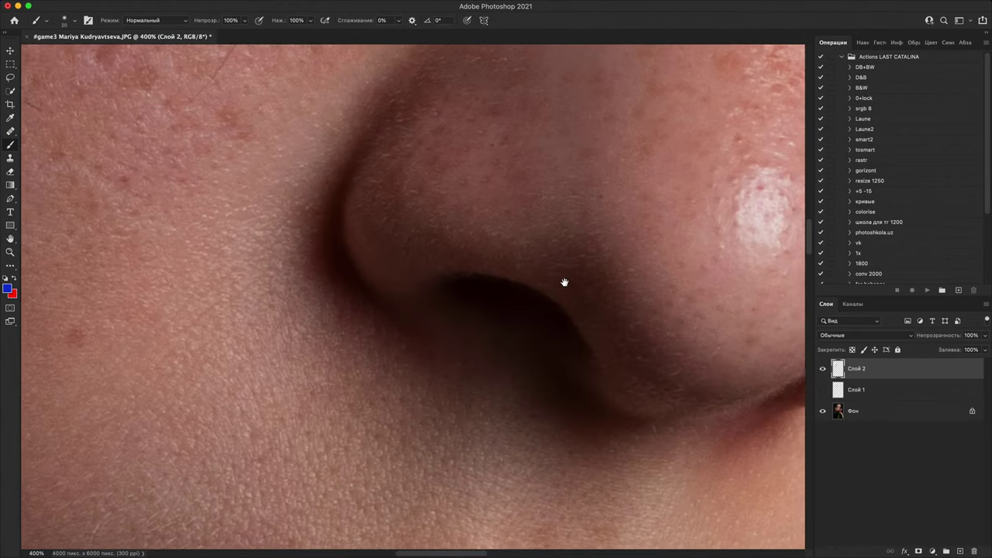
{"action": "left_click_drag", "start_coordinate": [725, 386], "coordinate": [582, 168]}
{"action": "left_click_drag", "start_coordinate": [737, 62], "coordinate": [490, 206]}
{"action": "left_click_drag", "start_coordinate": [466, 77], "coordinate": [527, 277]}
{"action": "left_click_drag", "start_coordinate": [535, 203], "coordinate": [529, 187]}
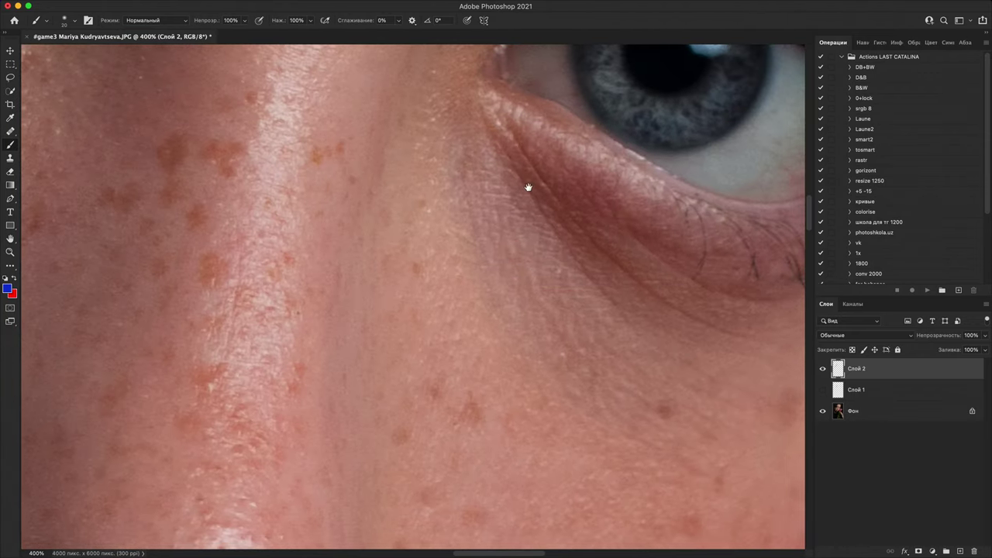
- Examine the forehead's skin texture and highlight at 200%
{"action": "key", "text": "super+minus"}
{"action": "key", "text": "super+minus"}
{"action": "left_click_drag", "start_coordinate": [496, 131], "coordinate": [585, 450]}
{"action": "left_click_drag", "start_coordinate": [542, 204], "coordinate": [571, 418]}
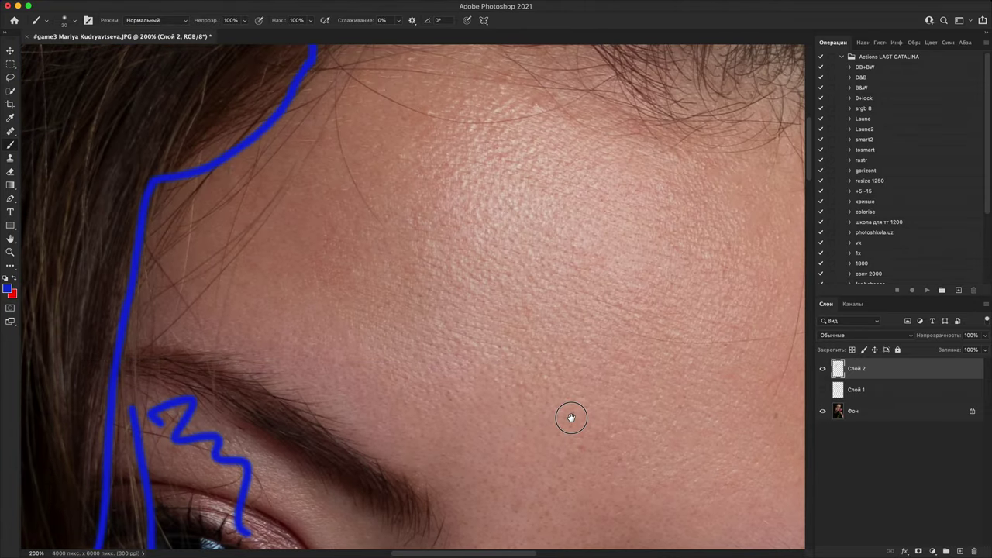
{"action": "key", "text": "super+minus"}
{"action": "key", "text": "super+minus"}
{"action": "key", "text": "super+plus"}
{"action": "key", "text": "super+plus"}
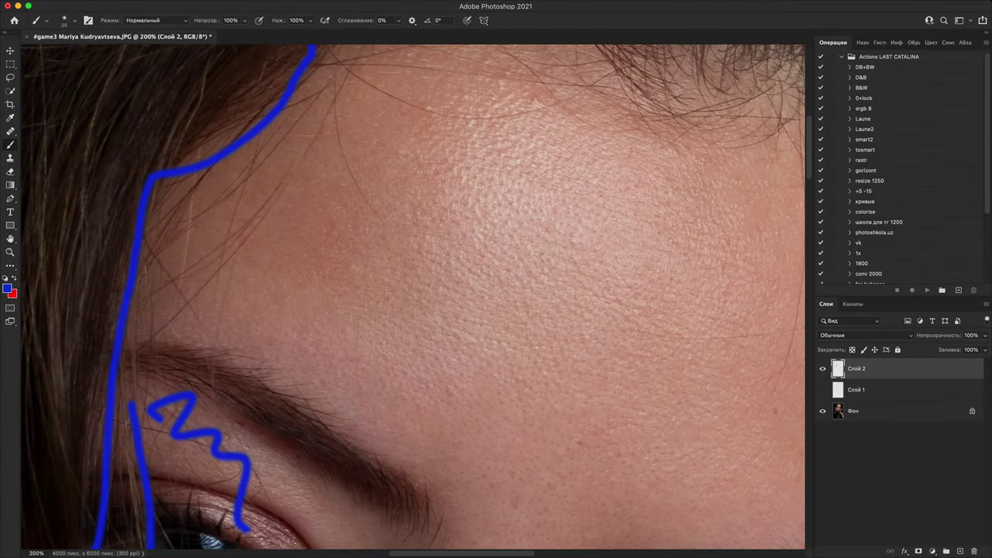
{"action": "key", "text": "super+minus"}
{"action": "key", "text": "super+minus"}
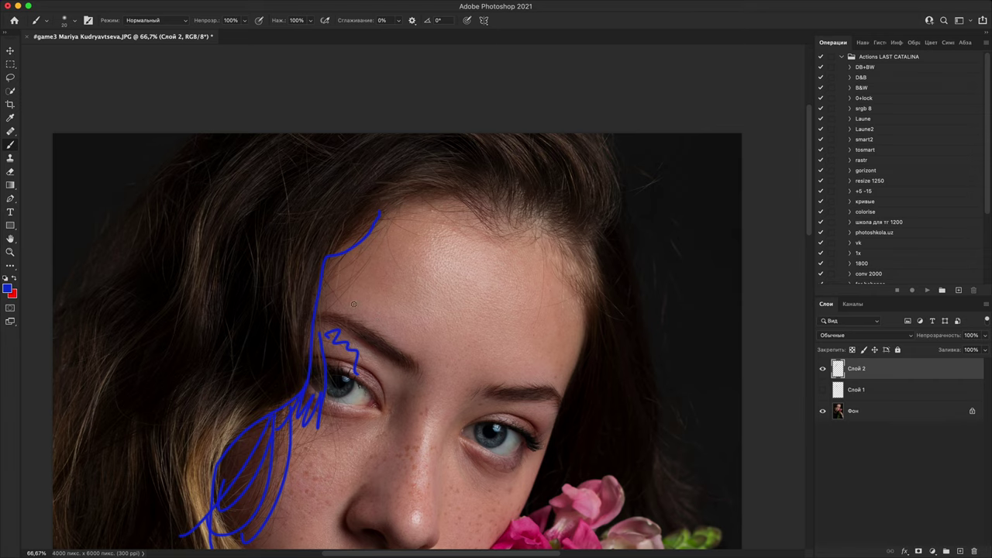
- Mark the lower forehead above the brows and the bridge of the nose with blue curves
{"action": "left_click_drag", "start_coordinate": [476, 318], "coordinate": [453, 354]}
{"action": "left_click_drag", "start_coordinate": [475, 319], "coordinate": [447, 125]}
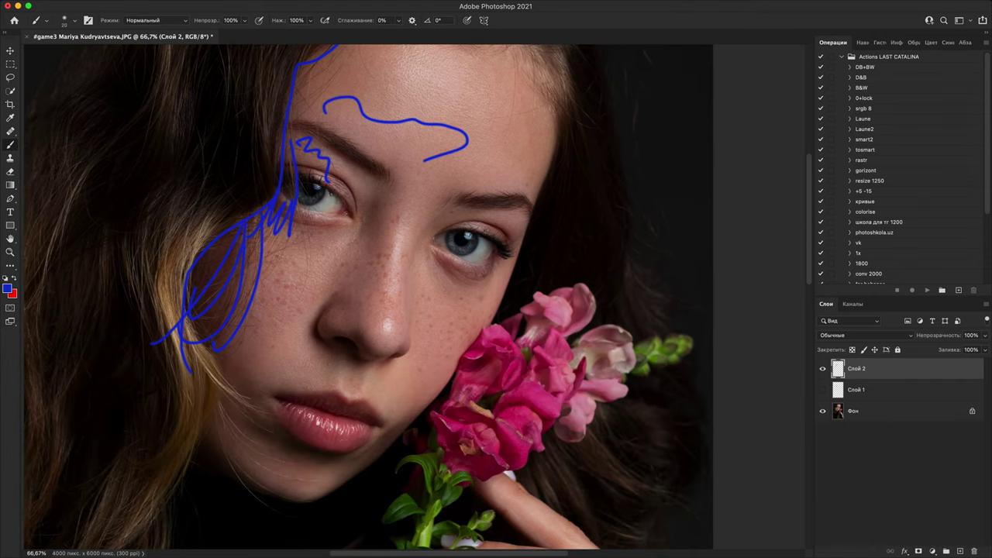
{"action": "left_click_drag", "start_coordinate": [400, 245], "coordinate": [380, 234]}
- Outline the freckled areas of both cheeks in blue and undo both outlines
{"action": "left_click_drag", "start_coordinate": [381, 316], "coordinate": [442, 261]}
{"action": "mouse_move", "coordinate": [338, 219]}
{"action": "left_mouse_down"}
{"action": "mouse_move", "coordinate": [371, 210]}
{"action": "mouse_move", "coordinate": [337, 295]}
{"action": "mouse_move", "coordinate": [312, 206]}
{"action": "left_mouse_up"}
{"action": "scroll", "coordinate": [491, 324], "scroll_direction": "up", "scroll_amount": 3}
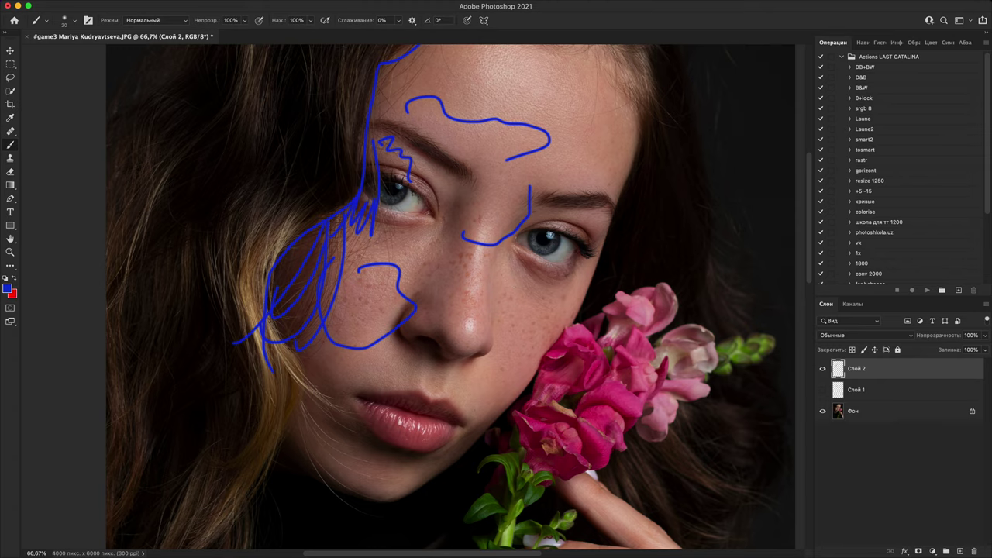
{"action": "mouse_move", "coordinate": [504, 297]}
{"action": "left_mouse_down"}
{"action": "mouse_move", "coordinate": [554, 339]}
{"action": "mouse_move", "coordinate": [523, 393]}
{"action": "mouse_move", "coordinate": [480, 369]}
{"action": "mouse_move", "coordinate": [496, 281]}
{"action": "left_mouse_up"}
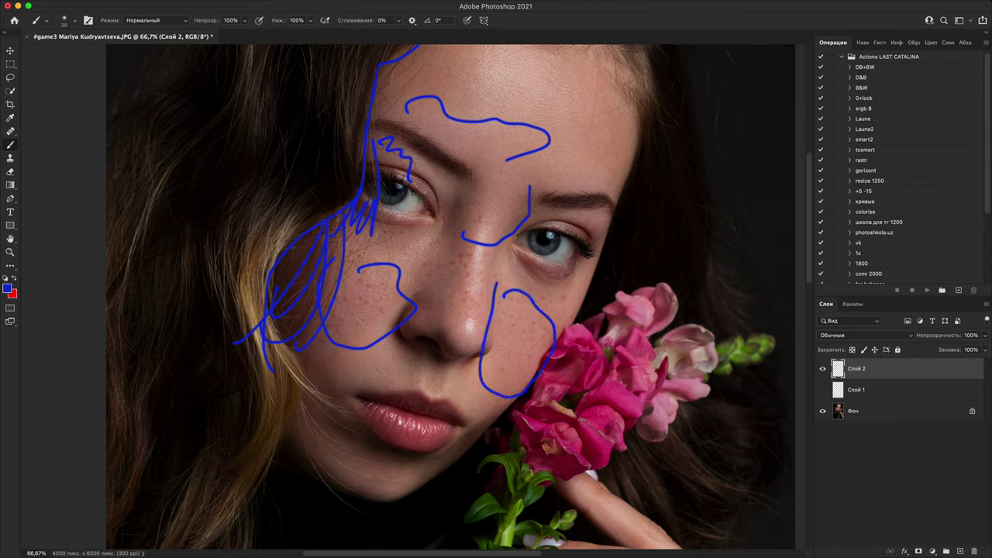
{"action": "key", "text": "super+z"}
{"action": "key", "text": "super+z"}
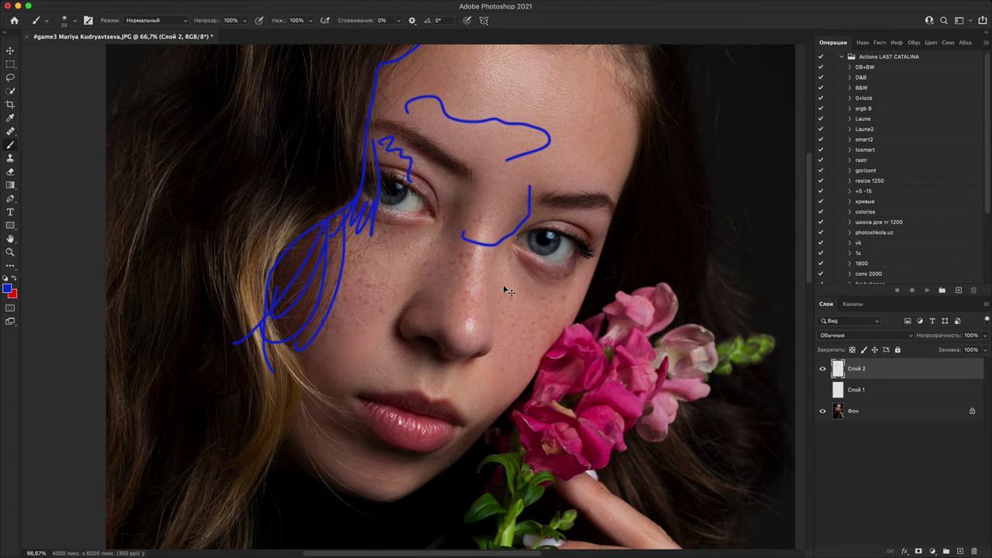
- Circle the strip of bare skin at the neckline in red and undo the circle
{"action": "left_click_drag", "start_coordinate": [486, 412], "coordinate": [603, 126]}
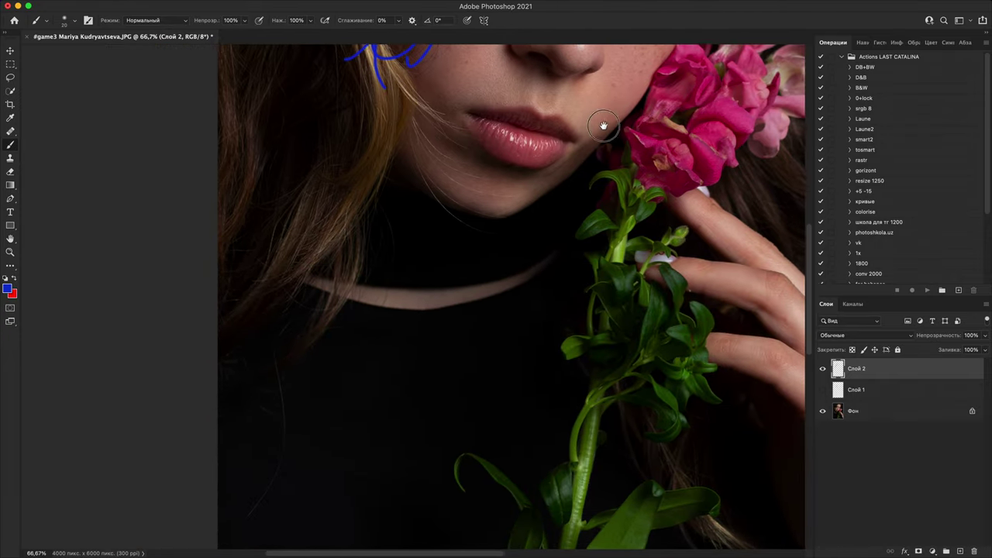
{"action": "key", "text": "super+minus"}
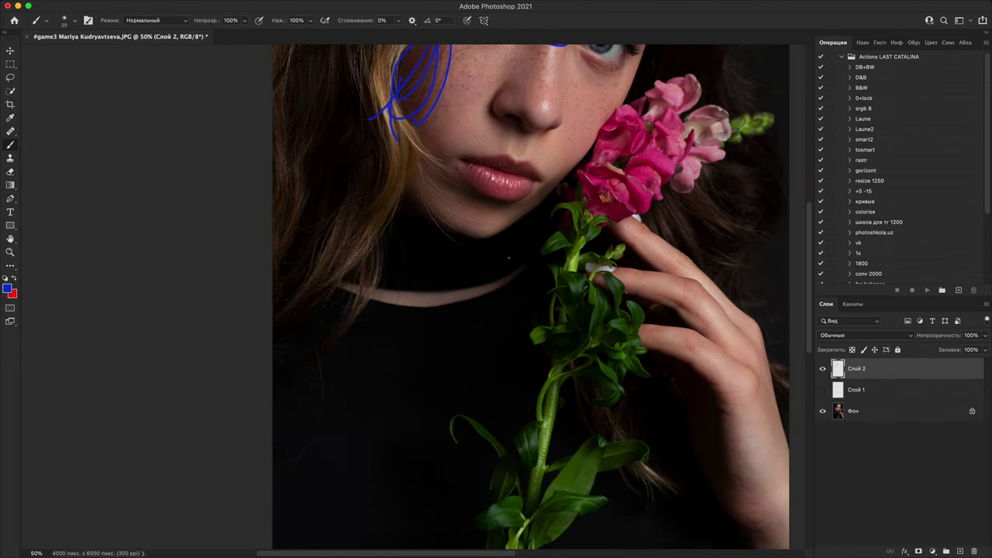
{"action": "key", "text": "x"}
{"action": "mouse_move", "coordinate": [507, 258]}
{"action": "left_mouse_down"}
{"action": "mouse_move", "coordinate": [550, 263]}
{"action": "mouse_move", "coordinate": [477, 342]}
{"action": "mouse_move", "coordinate": [326, 331]}
{"action": "mouse_move", "coordinate": [324, 261]}
{"action": "mouse_move", "coordinate": [447, 271]}
{"action": "mouse_move", "coordinate": [541, 249]}
{"action": "mouse_move", "coordinate": [572, 231]}
{"action": "left_mouse_up"}
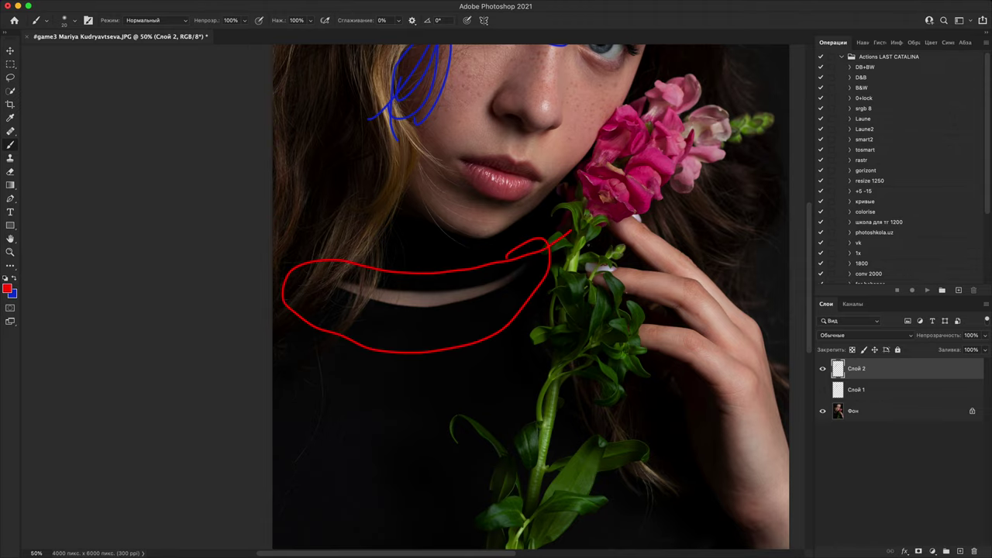
{"action": "key", "text": "super+minus"}
{"action": "key", "text": "super+minus"}
{"action": "key", "text": "super+z"}
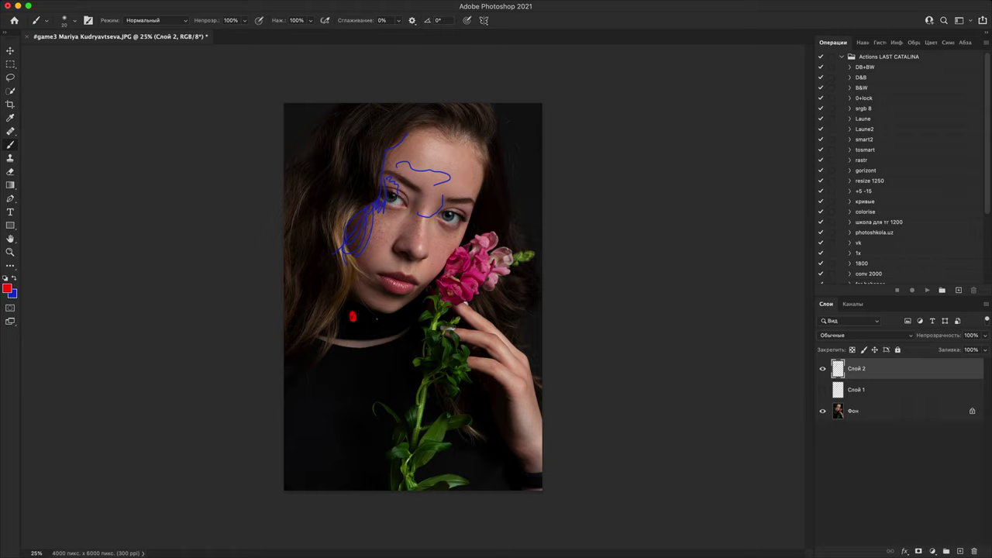
- Dab red spots on the dark collar below the chin and undo them
{"action": "left_click_drag", "start_coordinate": [369, 318], "coordinate": [371, 318]}
{"action": "key", "text": "super+z"}
{"action": "key", "text": "super+z"}
- Add a Curves adjustment layer raising input 7 to output 218 and inspect the brightened neck and collar
{"action": "left_click", "coordinate": [933, 552]}
{"action": "left_click", "coordinate": [930, 377]}
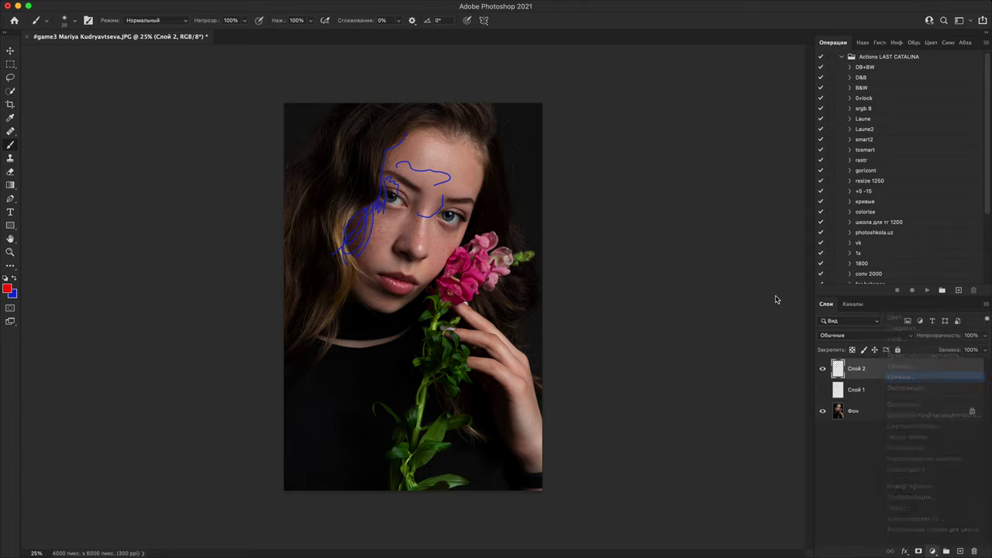
{"action": "left_click_drag", "start_coordinate": [561, 286], "coordinate": [521, 258]}
{"action": "key", "text": "super+plus"}
{"action": "key", "text": "super+plus"}
{"action": "key", "text": "super+plus"}
{"action": "scroll", "coordinate": [530, 426], "scroll_direction": "left", "scroll_amount": 3}
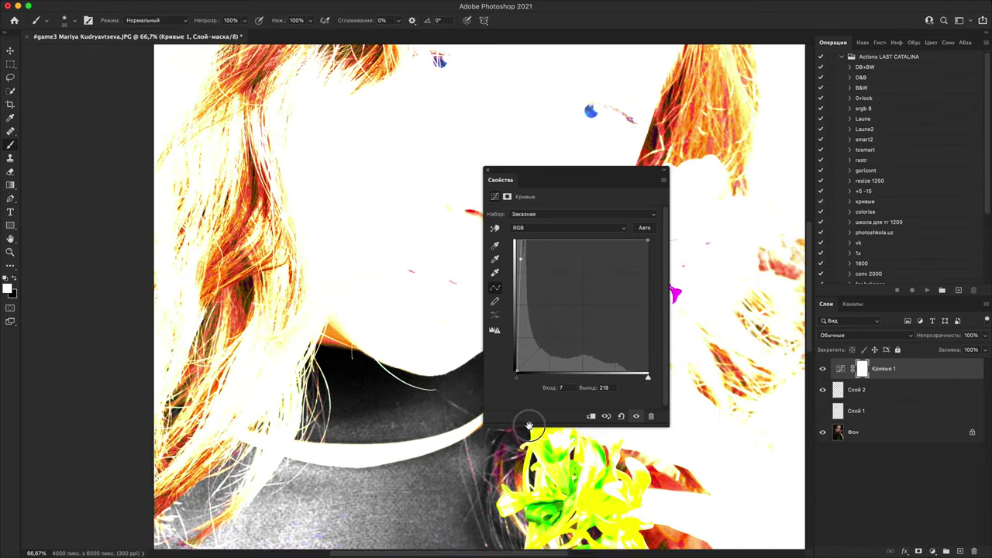
{"action": "left_click_drag", "start_coordinate": [434, 455], "coordinate": [256, 349]}
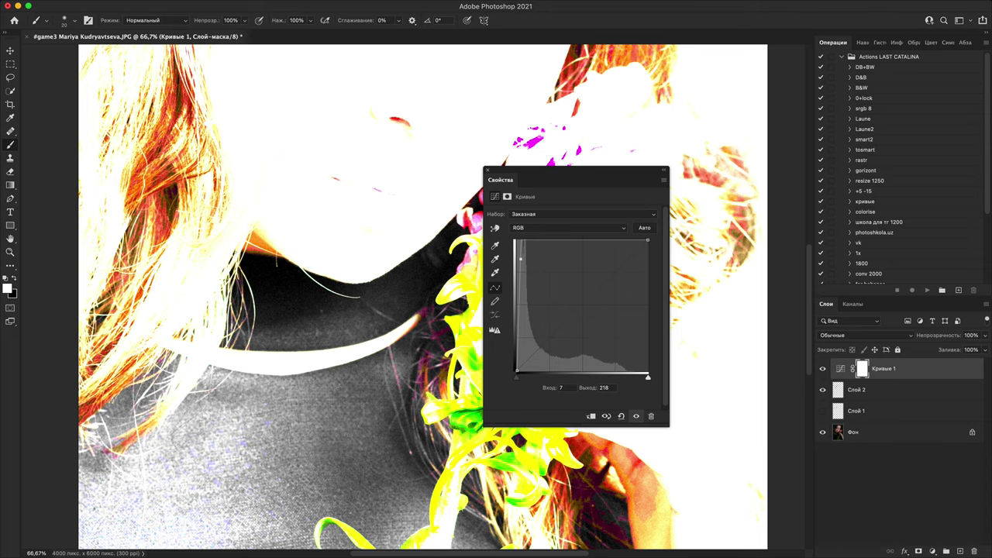
- Mark the edges of the collar and neckline in red on the layer Слой 2
{"action": "left_click", "coordinate": [856, 394]}
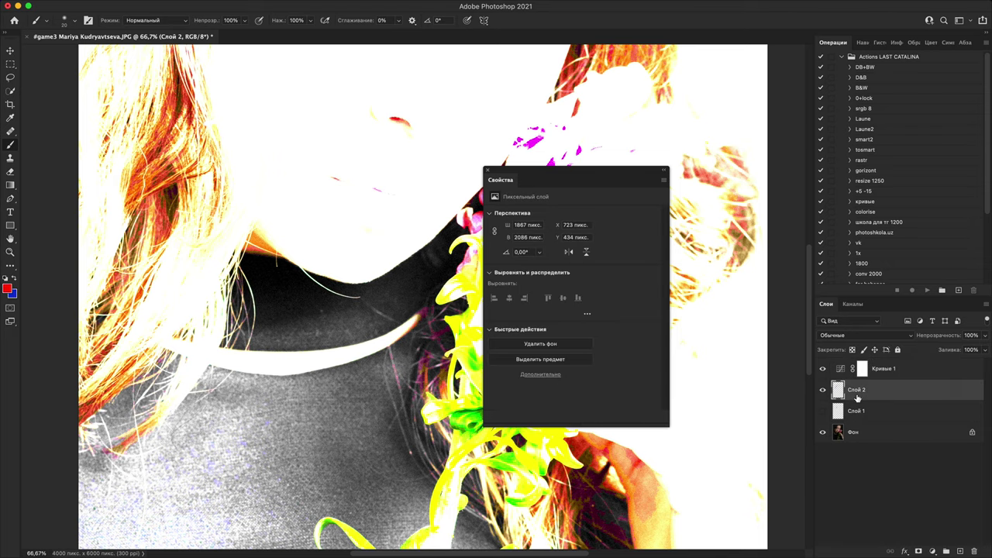
{"action": "left_click_drag", "start_coordinate": [234, 252], "coordinate": [285, 266]}
{"action": "left_click_drag", "start_coordinate": [213, 342], "coordinate": [469, 244]}
- Hide the layer Слой 2 and the Curves adjustment layer and show the whole portrait at 25%
{"action": "left_click", "coordinate": [823, 390]}
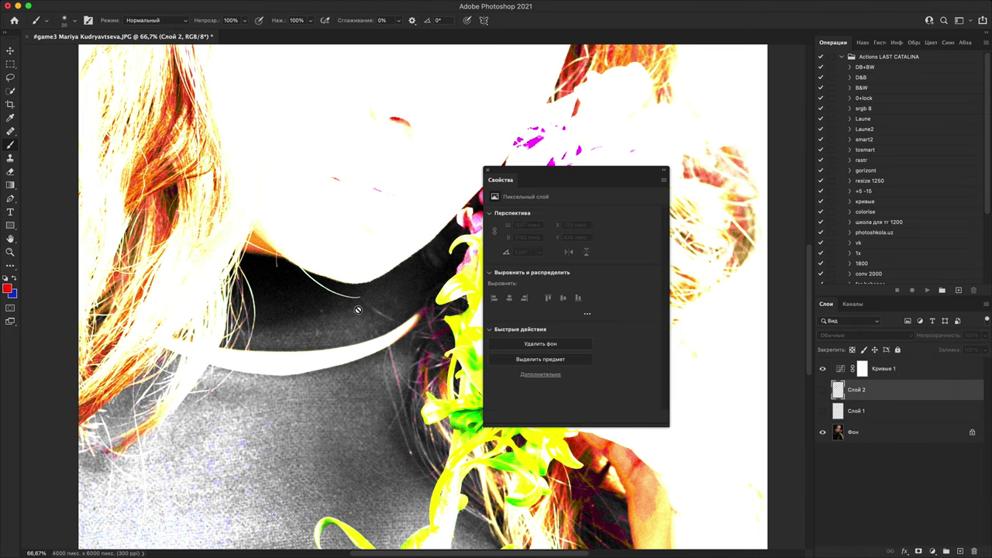
{"action": "key", "text": "super+minus"}
{"action": "left_click", "coordinate": [822, 369]}
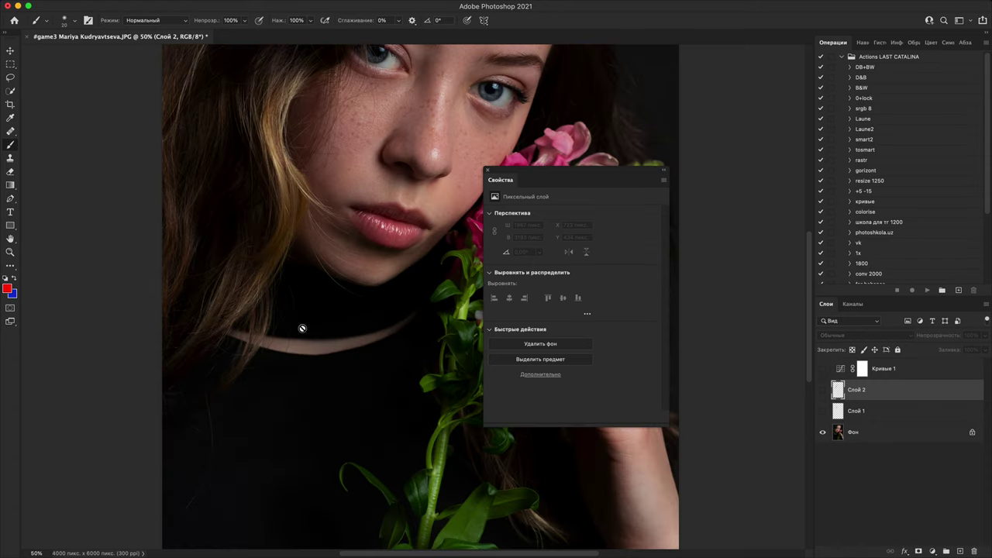
{"action": "key", "text": "super+minus"}
{"action": "key", "text": "super+minus"}
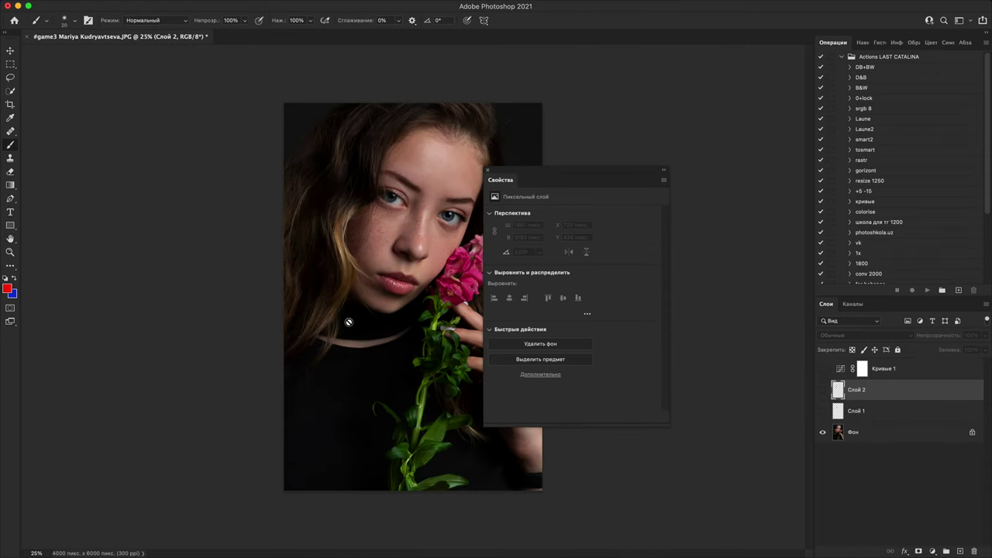
- Add another layer above Слой 2 and paint the bare neckline strip over in black with a size 90 brush
{"action": "left_click", "coordinate": [959, 549]}
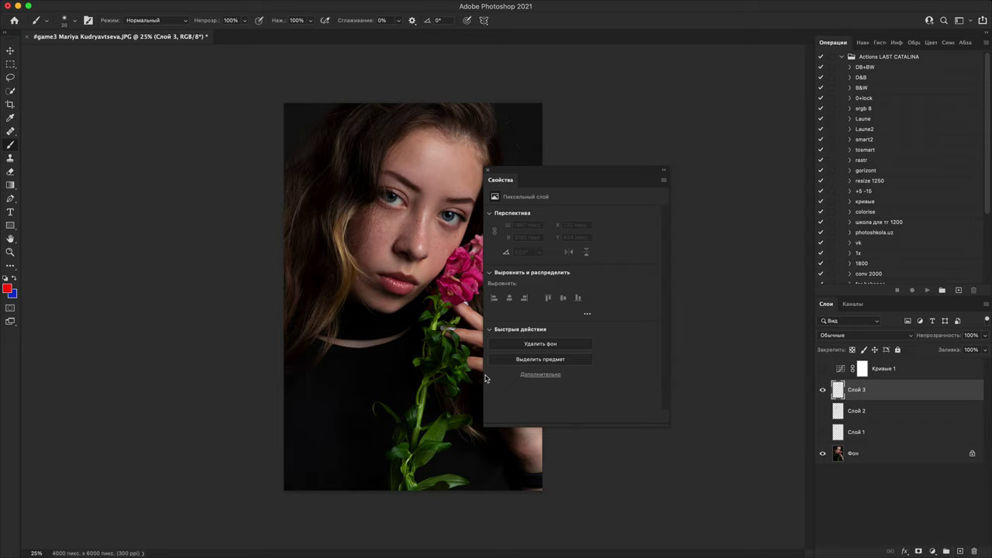
{"action": "key", "text": "d"}
{"action": "key", "text": "Return"}
{"action": "key", "text": "Return"}
{"action": "mouse_move", "coordinate": [411, 323]}
{"action": "left_mouse_down"}
{"action": "mouse_move", "coordinate": [356, 345]}
{"action": "mouse_move", "coordinate": [378, 339]}
{"action": "mouse_move", "coordinate": [325, 348]}
{"action": "mouse_move", "coordinate": [341, 332]}
{"action": "mouse_move", "coordinate": [312, 343]}
{"action": "left_mouse_up"}
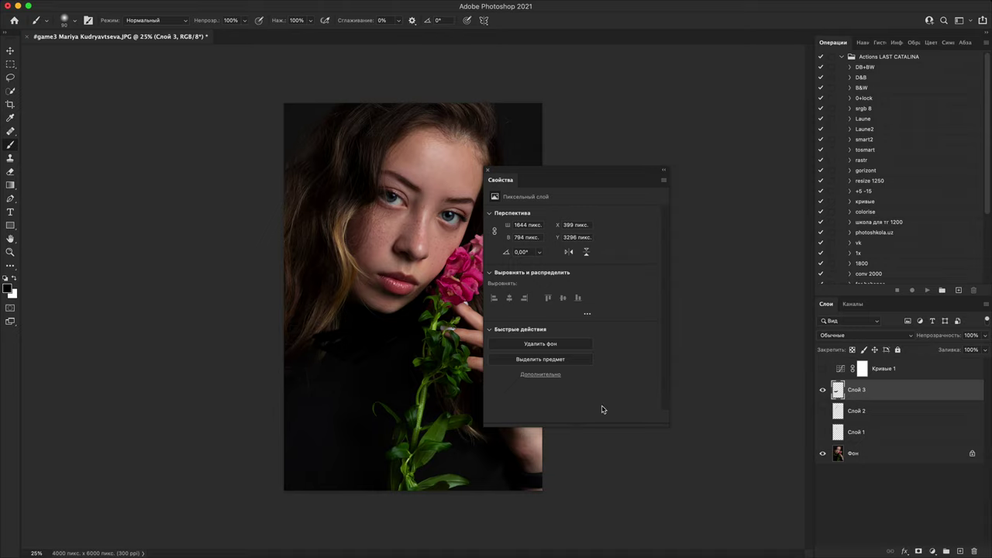
- Draw a white question mark with a dot on the black sweater
{"action": "key", "text": "super+space"}
{"action": "key", "text": "x"}
{"action": "left_click_drag", "start_coordinate": [352, 346], "coordinate": [357, 408]}
{"action": "left_click_drag", "start_coordinate": [347, 447], "coordinate": [347, 456]}
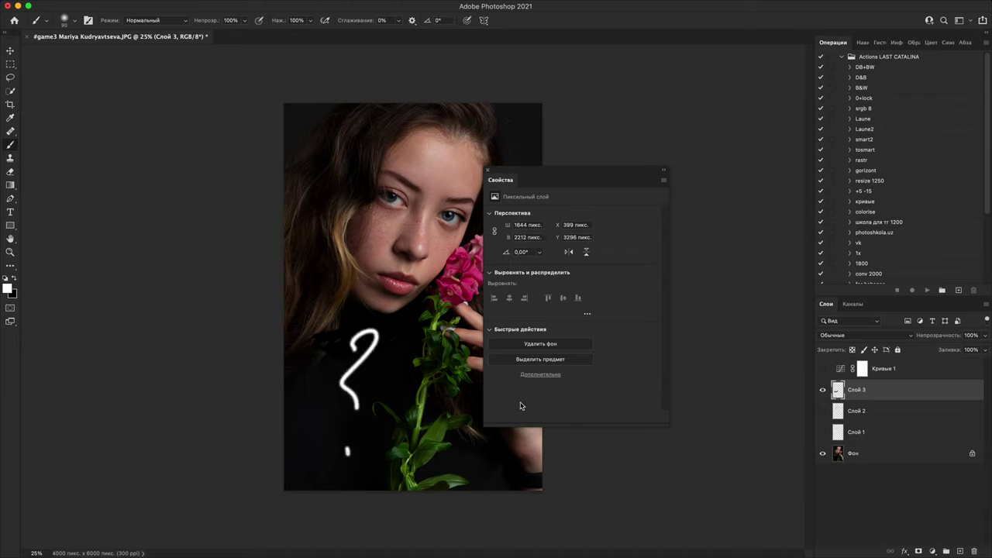
- Draw short white strokes around the neck above the question mark on the layer Слой 3 and hide that layer
{"action": "left_click_drag", "start_coordinate": [417, 300], "coordinate": [401, 348]}
{"action": "left_click_drag", "start_coordinate": [338, 318], "coordinate": [332, 361]}
{"action": "left_click_drag", "start_coordinate": [340, 280], "coordinate": [330, 319]}
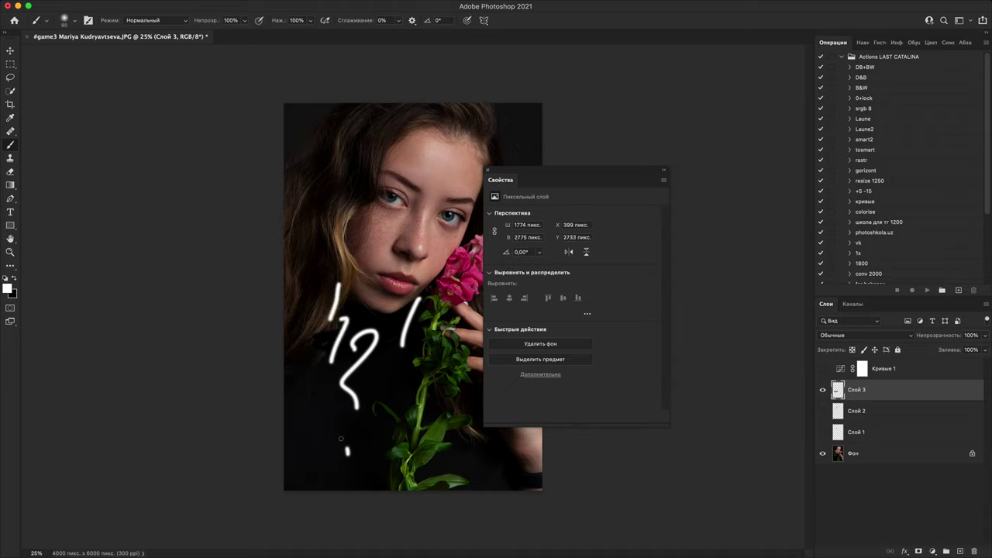
{"action": "left_click", "coordinate": [822, 390]}
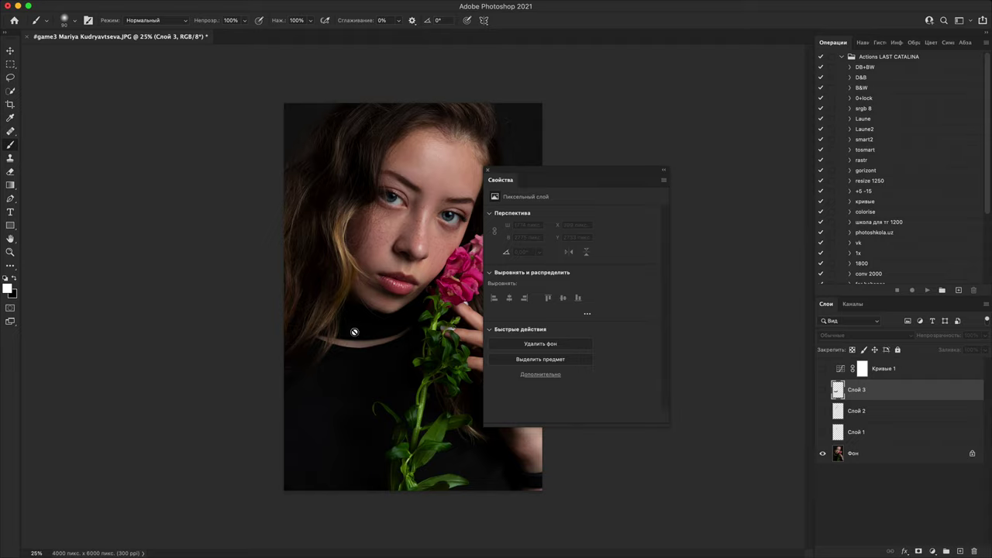
- Add a new layer directly above the background layer Фон and draw short white dashes along the black collar
{"action": "left_click", "coordinate": [966, 546]}
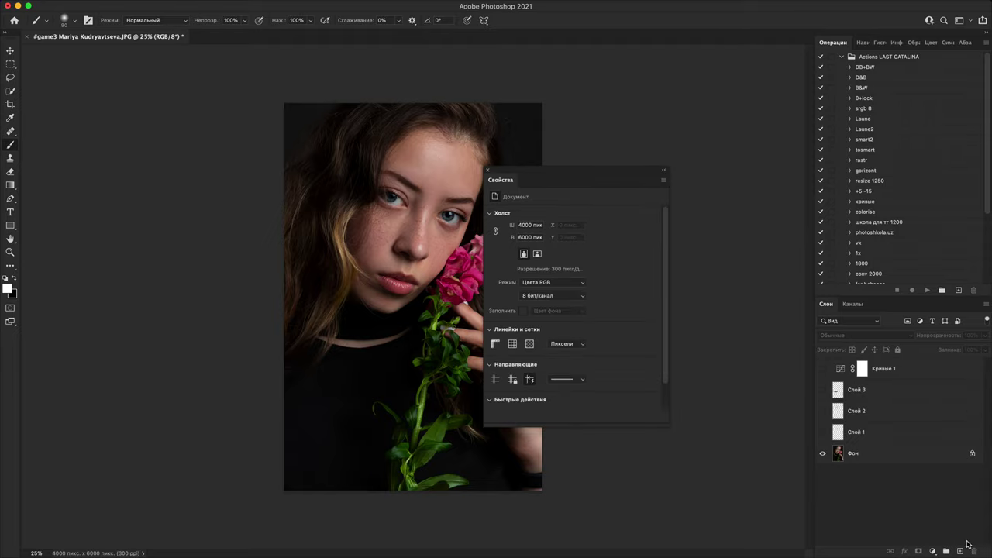
{"action": "left_click", "coordinate": [921, 456]}
{"action": "left_click", "coordinate": [960, 551]}
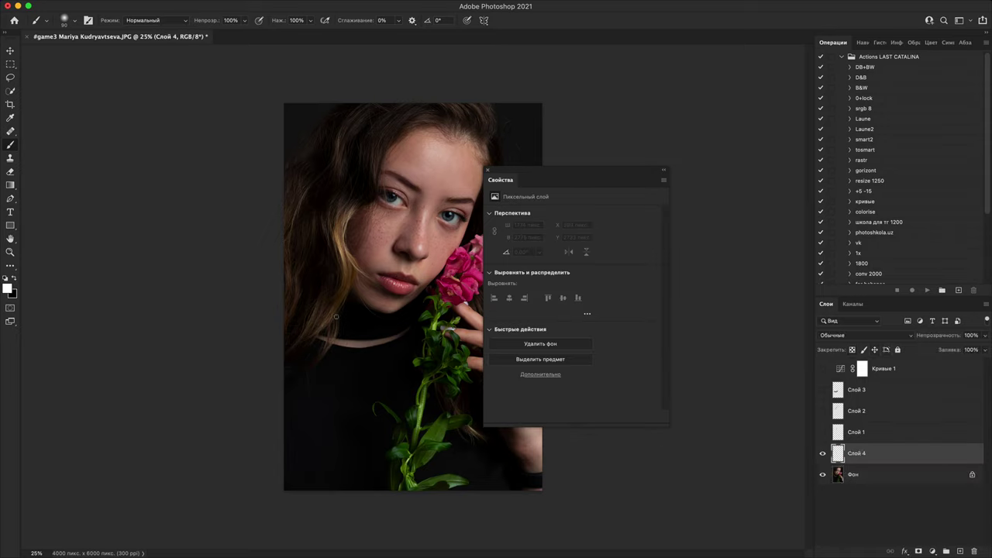
{"action": "left_click_drag", "start_coordinate": [347, 310], "coordinate": [360, 310]}
{"action": "left_click_drag", "start_coordinate": [346, 326], "coordinate": [361, 328]}
{"action": "left_click_drag", "start_coordinate": [370, 332], "coordinate": [396, 322]}
{"action": "left_click_drag", "start_coordinate": [406, 315], "coordinate": [418, 306]}
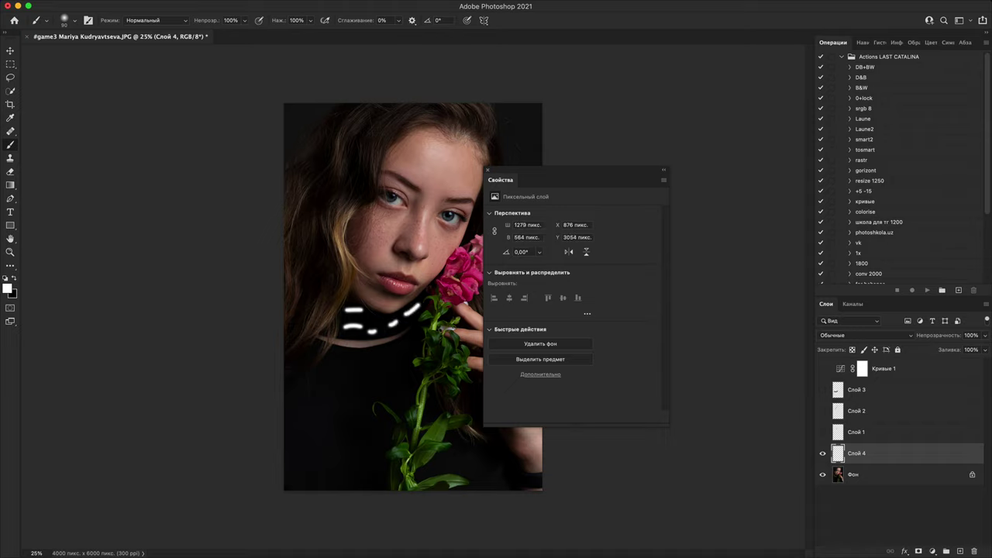
- Hide the layer with the collar dashes, add another layer above it and close the floating properties
{"action": "left_click", "coordinate": [824, 454]}
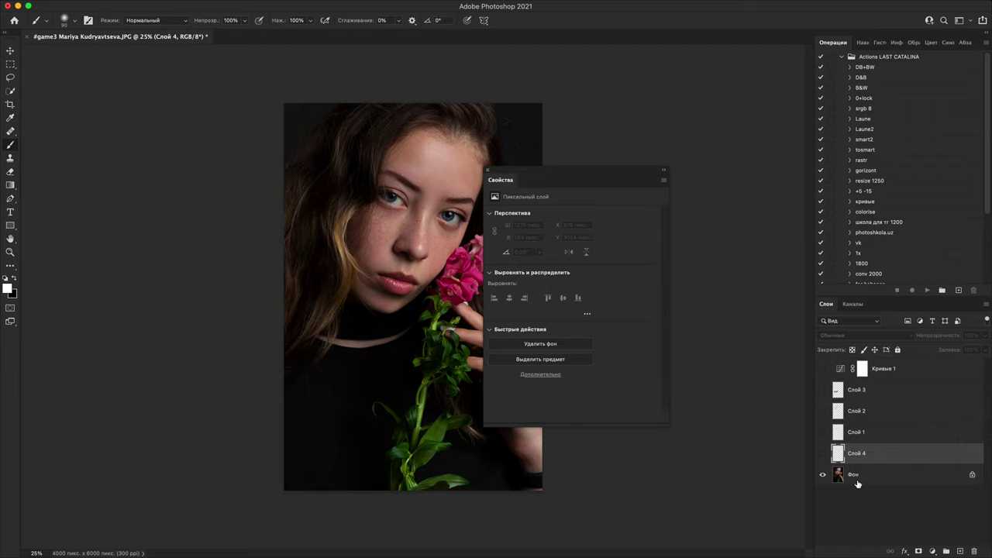
{"action": "left_click", "coordinate": [960, 551]}
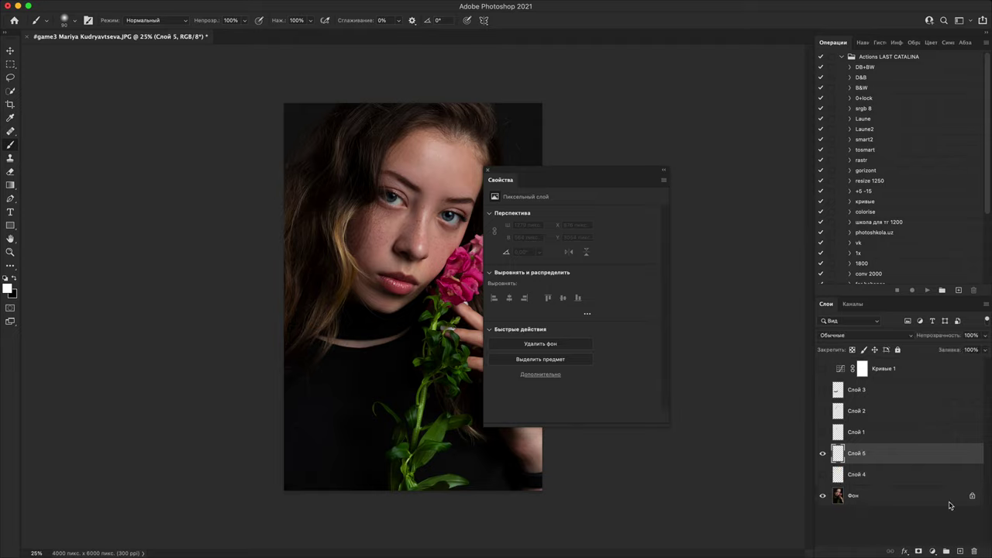
{"action": "left_click", "coordinate": [487, 169]}
- Examine the flower stem, leaves, fingers and pink blossoms close up at 100% to 400%
{"action": "key", "text": "super+equal"}
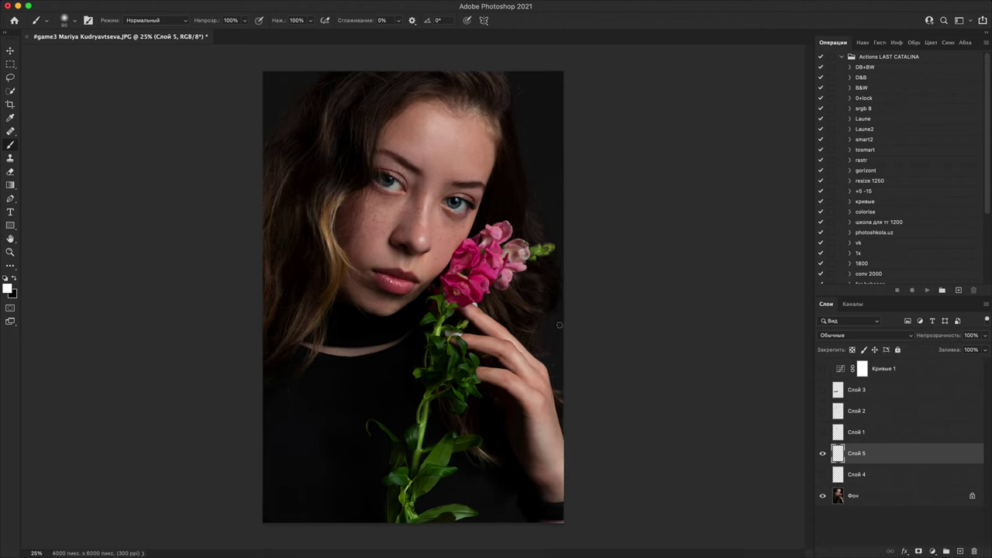
{"action": "key", "text": "super+equal"}
{"action": "left_click_drag", "start_coordinate": [542, 335], "coordinate": [479, 82]}
{"action": "key", "text": "super+equal"}
{"action": "key", "text": "super+equal"}
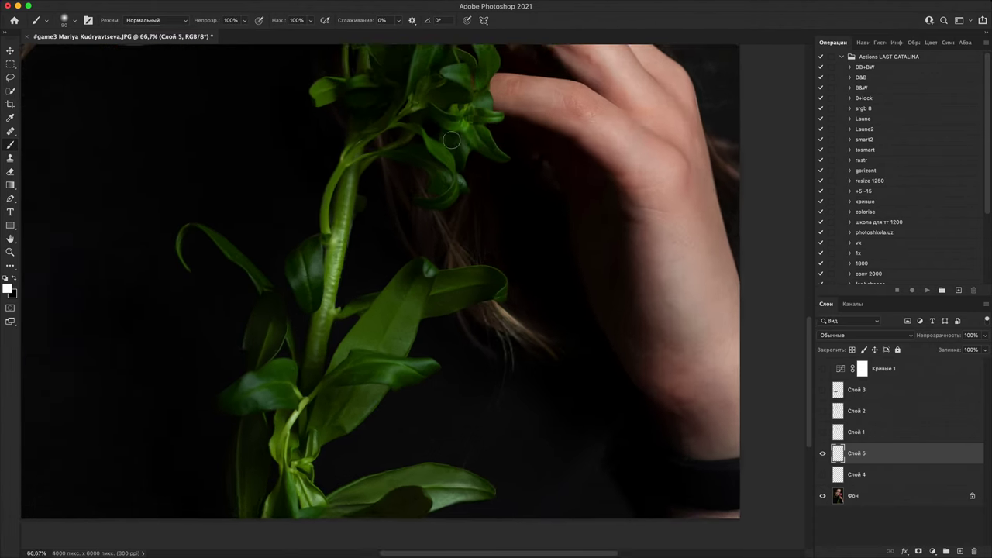
{"action": "key", "text": "super+equal"}
{"action": "left_click_drag", "start_coordinate": [452, 139], "coordinate": [486, 524]}
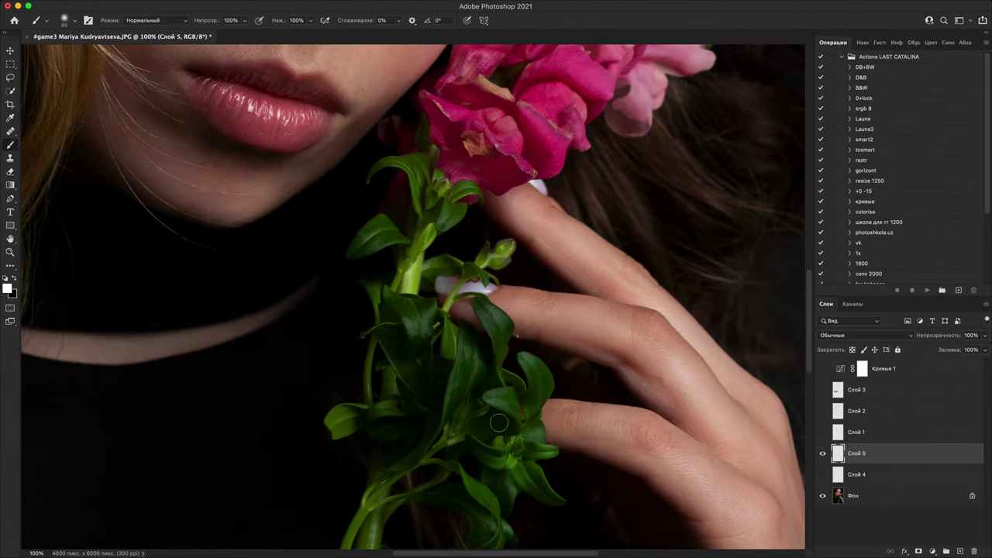
{"action": "left_click_drag", "start_coordinate": [527, 239], "coordinate": [468, 503]}
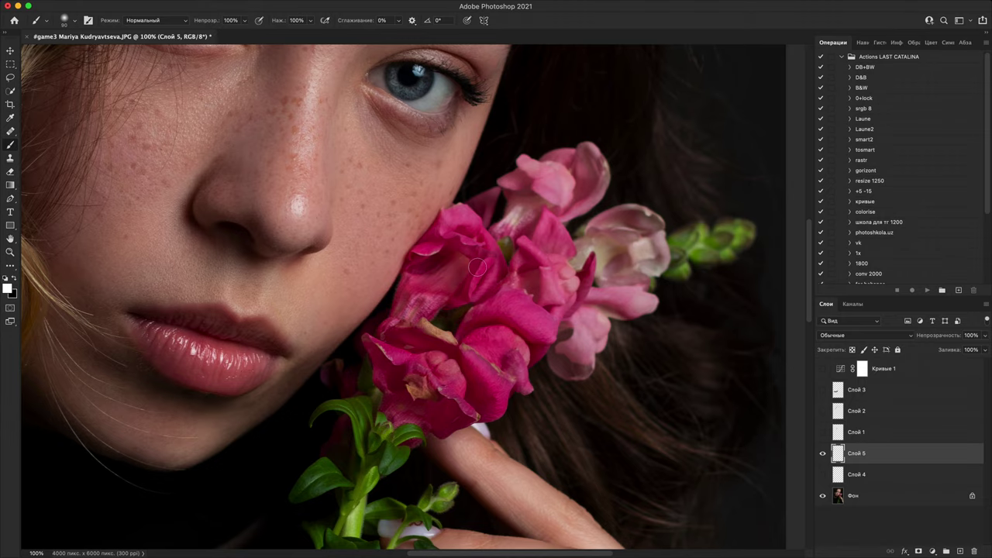
{"action": "left_click_drag", "start_coordinate": [445, 464], "coordinate": [538, 397]}
{"action": "left_click_drag", "start_coordinate": [606, 454], "coordinate": [618, 421]}
{"action": "left_click_drag", "start_coordinate": [631, 359], "coordinate": [580, 556]}
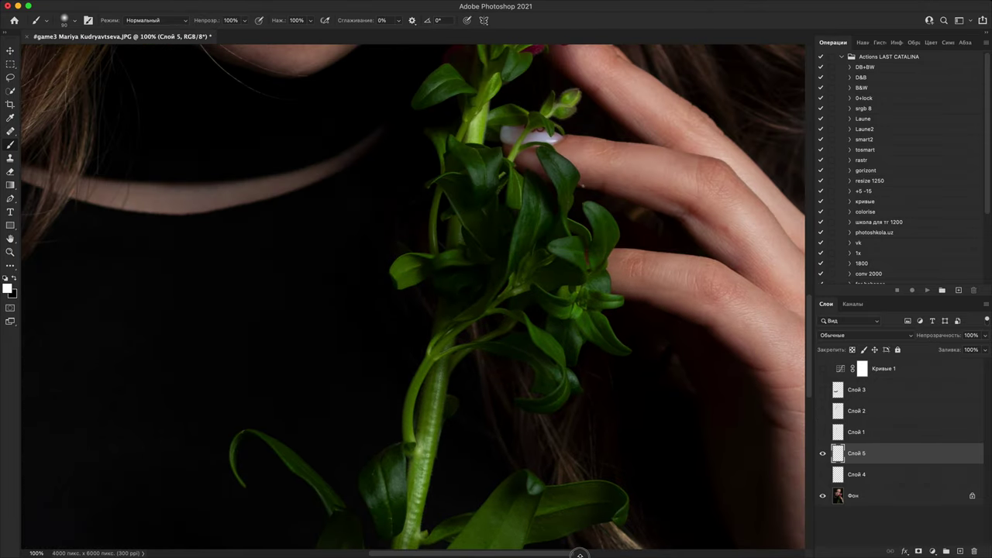
{"action": "scroll", "coordinate": [594, 401], "scroll_direction": "up", "scroll_amount": 2}
{"action": "scroll", "coordinate": [569, 271], "scroll_direction": "up", "scroll_amount": 5}
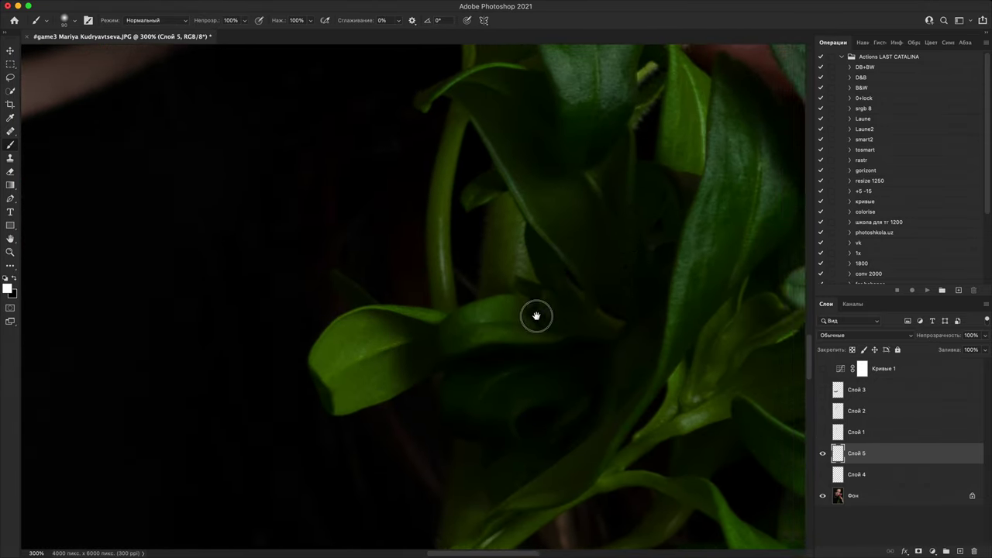
{"action": "left_click_drag", "start_coordinate": [537, 315], "coordinate": [348, 419]}
{"action": "scroll", "coordinate": [426, 289], "scroll_direction": "up", "scroll_amount": 1}
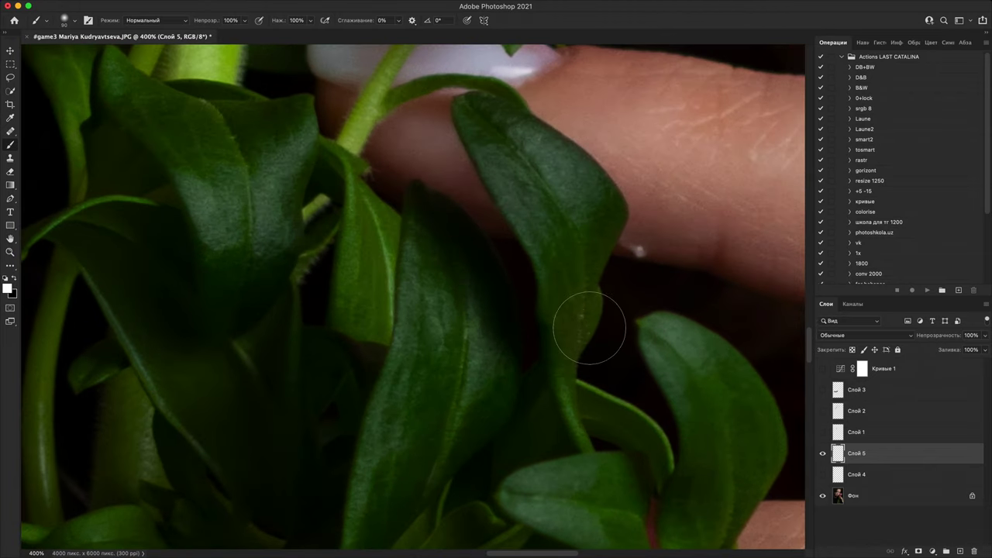
{"action": "scroll", "coordinate": [467, 338], "scroll_direction": "up", "scroll_amount": 10}
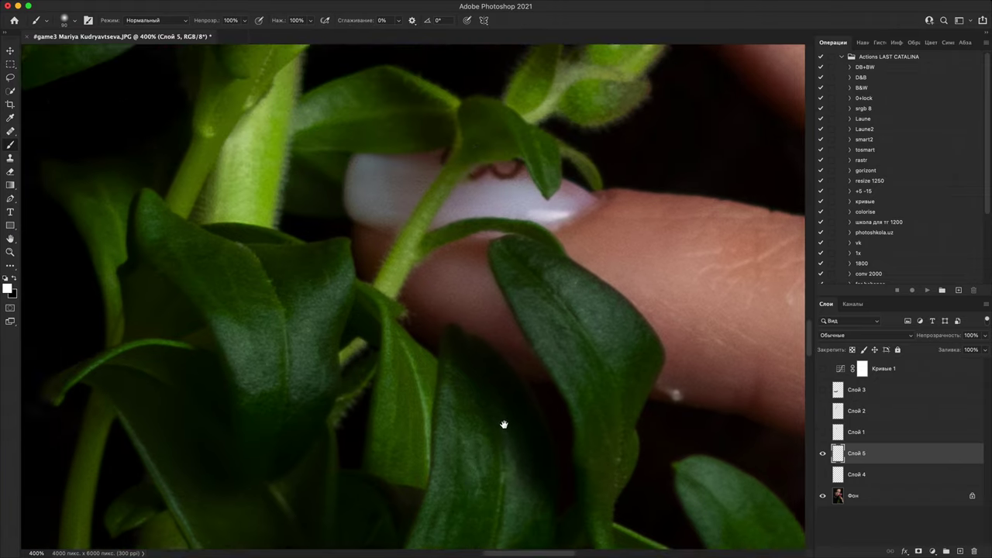
{"action": "scroll", "coordinate": [603, 353], "scroll_direction": "up", "scroll_amount": 10}
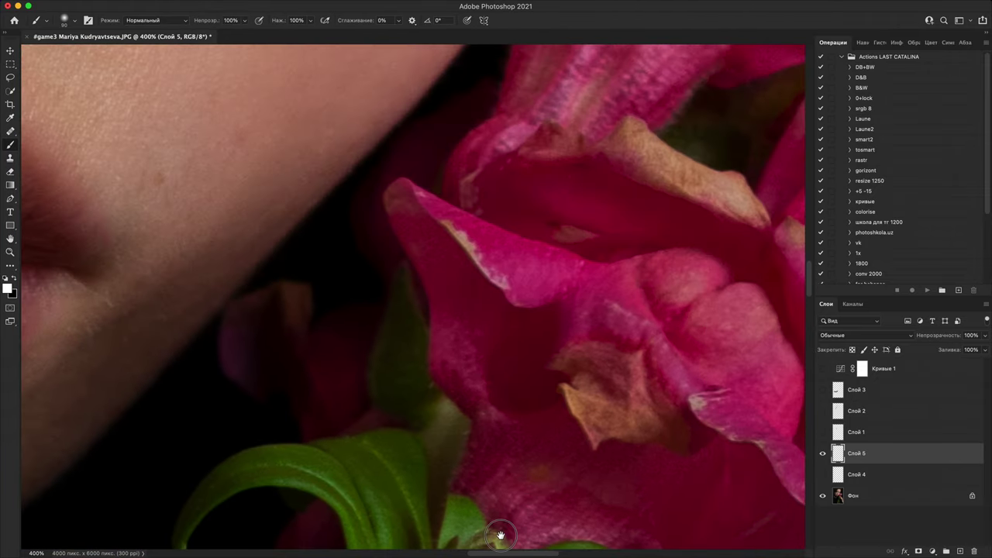
{"action": "left_click_drag", "start_coordinate": [500, 535], "coordinate": [311, 443]}
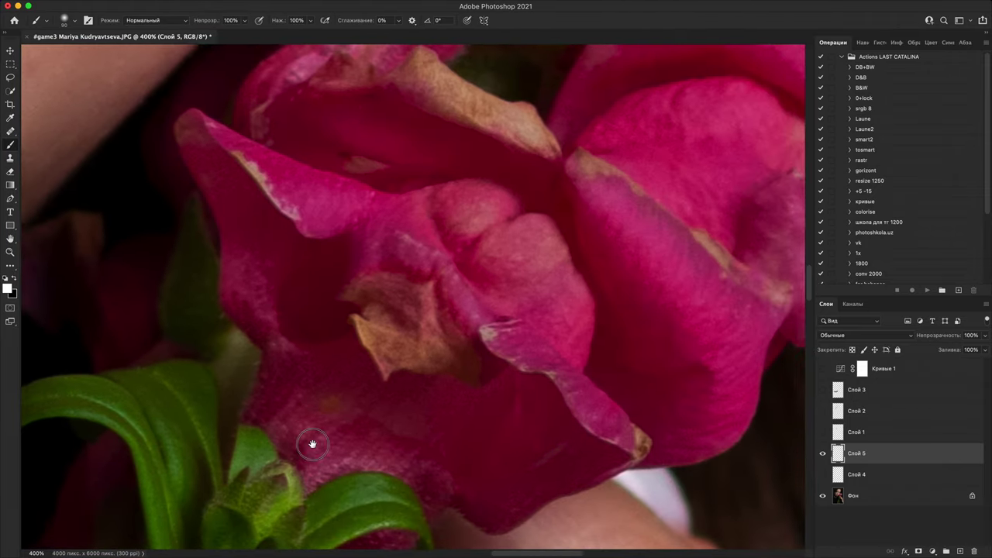
- Reduce the brush to size 15 and circle the withered brown patches on the pink petals in white
{"action": "key", "text": "bracketleft"}
{"action": "key", "text": "bracketleft"}
{"action": "key", "text": "bracketleft"}
{"action": "key", "text": "bracketleft"}
{"action": "key", "text": "bracketleft"}
{"action": "key", "text": "bracketleft"}
{"action": "key", "text": "bracketleft"}
{"action": "key", "text": "bracketleft"}
{"action": "key", "text": "bracketleft"}
{"action": "key", "text": "bracketleft"}
{"action": "key", "text": "bracketleft"}
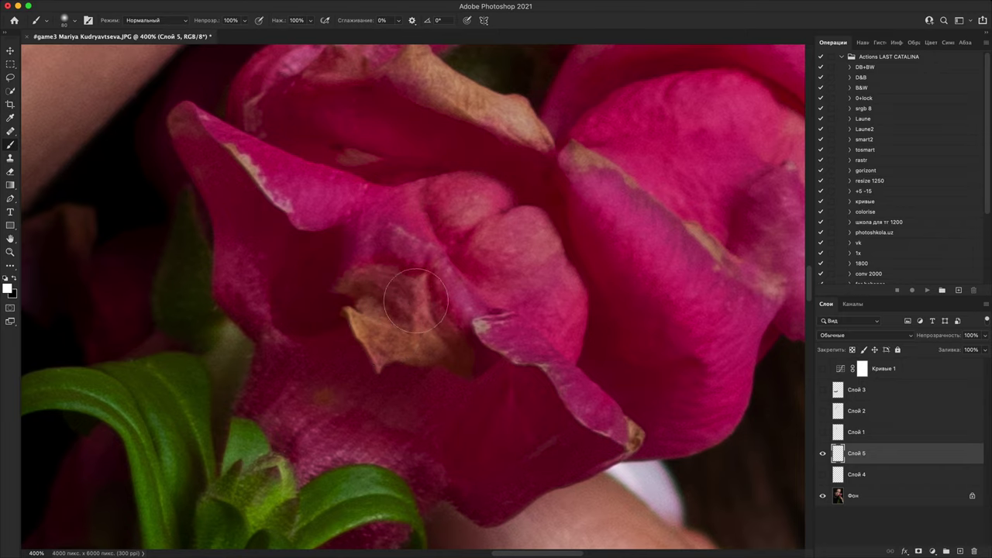
{"action": "mouse_move", "coordinate": [484, 301]}
{"action": "left_mouse_down"}
{"action": "mouse_move", "coordinate": [504, 359]}
{"action": "mouse_move", "coordinate": [288, 324]}
{"action": "mouse_move", "coordinate": [435, 271]}
{"action": "left_mouse_up"}
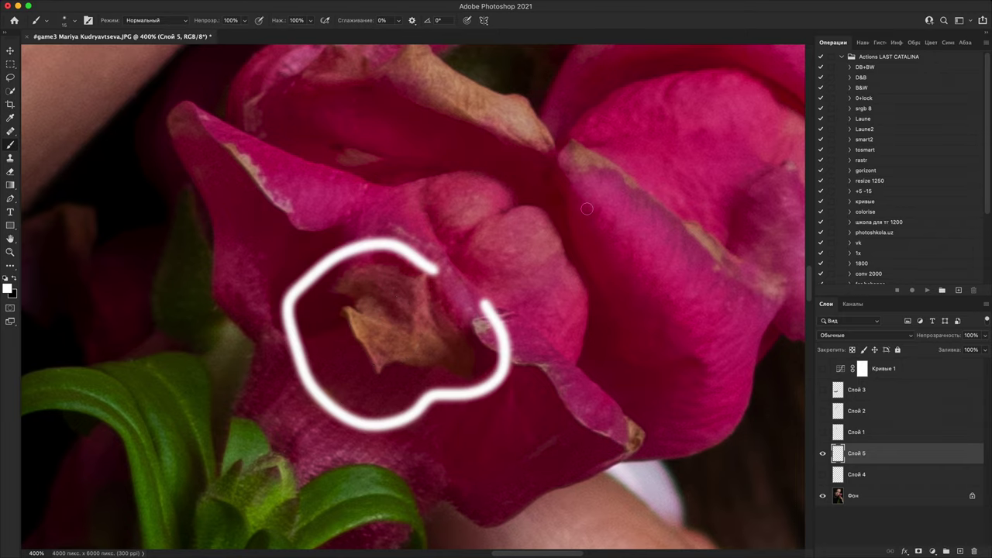
{"action": "mouse_move", "coordinate": [511, 181]}
{"action": "left_mouse_down"}
{"action": "mouse_move", "coordinate": [536, 388]}
{"action": "mouse_move", "coordinate": [366, 314]}
{"action": "mouse_move", "coordinate": [576, 271]}
{"action": "mouse_move", "coordinate": [568, 386]}
{"action": "left_mouse_up"}
{"action": "left_click_drag", "start_coordinate": [518, 385], "coordinate": [278, 277]}
{"action": "mouse_move", "coordinate": [379, 301]}
{"action": "left_mouse_down"}
{"action": "mouse_move", "coordinate": [508, 293]}
{"action": "mouse_move", "coordinate": [312, 244]}
{"action": "left_mouse_up"}
{"action": "left_click_drag", "start_coordinate": [582, 177], "coordinate": [423, 390]}
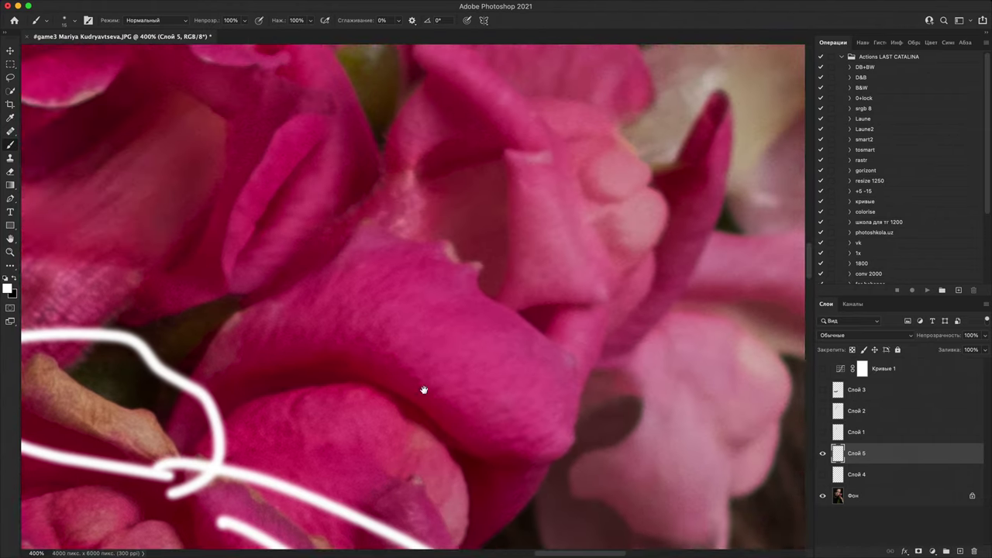
- Examine the upper petals and the dark hair beside them, and return to the whole portrait at 25%
{"action": "mouse_move", "coordinate": [627, 213]}
{"action": "left_mouse_down"}
{"action": "mouse_move", "coordinate": [504, 517]}
{"action": "mouse_move", "coordinate": [660, 442]}
{"action": "left_mouse_up"}
{"action": "left_click_drag", "start_coordinate": [466, 61], "coordinate": [527, 380]}
{"action": "left_click_drag", "start_coordinate": [626, 169], "coordinate": [303, 312]}
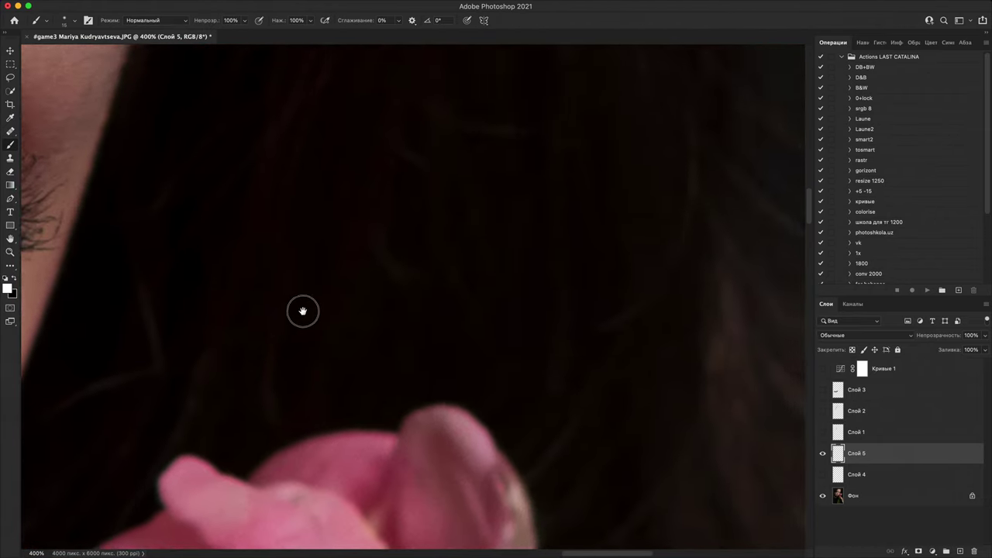
{"action": "left_click_drag", "start_coordinate": [451, 512], "coordinate": [421, 212]}
{"action": "key", "text": "super+minus"}
{"action": "key", "text": "super+minus"}
{"action": "key", "text": "super+minus"}
{"action": "key", "text": "super+minus"}
{"action": "key", "text": "super+minus"}
{"action": "key", "text": "super+minus"}
{"action": "key", "text": "super+minus"}
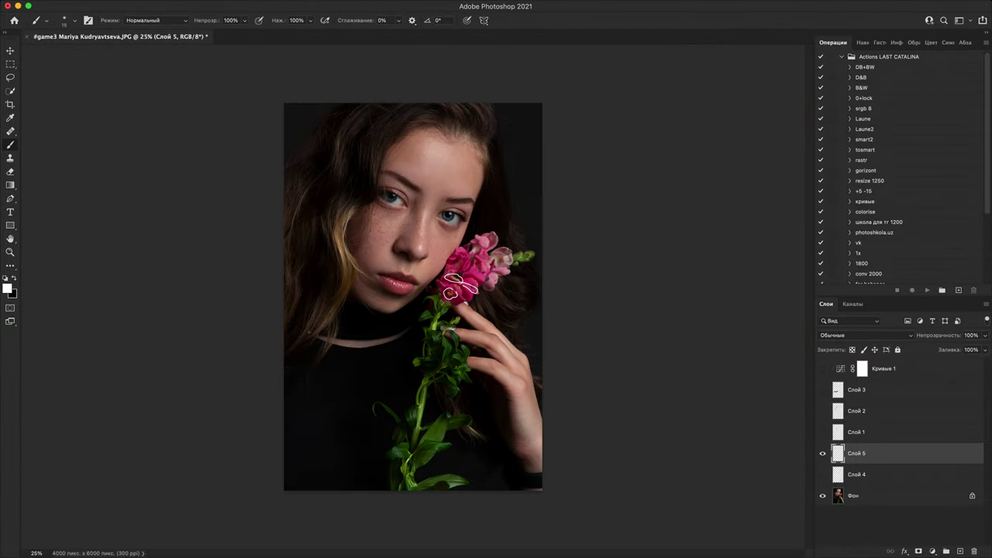
- Draw thin white lines across the collar, on the black sweater and along the hair edge beside the face
{"action": "mouse_move", "coordinate": [339, 319]}
{"action": "left_mouse_down"}
{"action": "mouse_move", "coordinate": [382, 325]}
{"action": "mouse_move", "coordinate": [423, 301]}
{"action": "left_mouse_up"}
{"action": "mouse_move", "coordinate": [305, 422]}
{"action": "left_mouse_down"}
{"action": "mouse_move", "coordinate": [362, 389]}
{"action": "mouse_move", "coordinate": [335, 479]}
{"action": "left_mouse_up"}
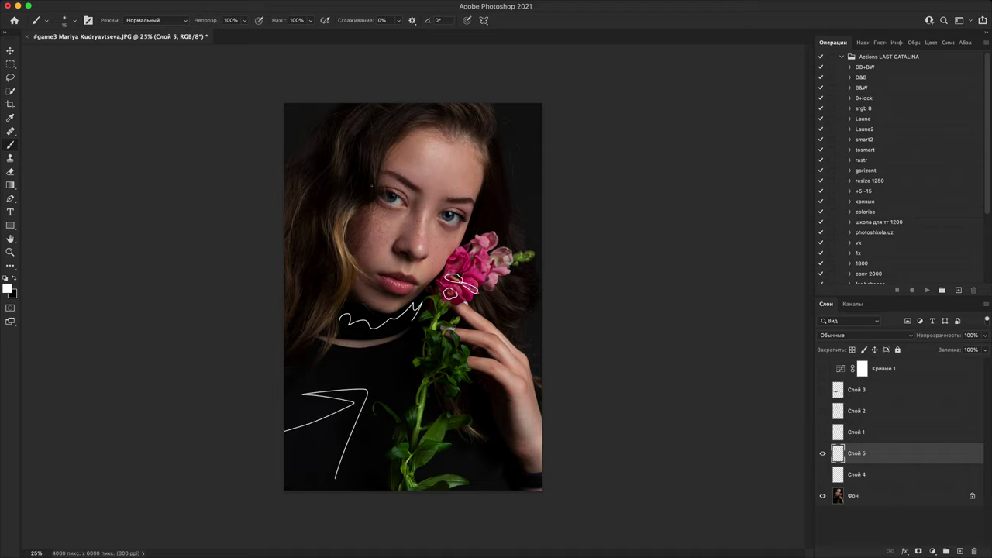
{"action": "mouse_move", "coordinate": [404, 130]}
{"action": "left_mouse_down"}
{"action": "mouse_move", "coordinate": [381, 203]}
{"action": "mouse_move", "coordinate": [332, 249]}
{"action": "left_mouse_up"}
{"action": "left_click_drag", "start_coordinate": [402, 127], "coordinate": [327, 264]}
- Draw thin white strokes following the leaves and stem up to the blossoms and the area around them
{"action": "left_click_drag", "start_coordinate": [412, 479], "coordinate": [449, 439]}
{"action": "left_click_drag", "start_coordinate": [406, 467], "coordinate": [425, 418]}
{"action": "left_click_drag", "start_coordinate": [403, 421], "coordinate": [399, 369]}
{"action": "left_click_drag", "start_coordinate": [421, 394], "coordinate": [409, 345]}
{"action": "mouse_move", "coordinate": [432, 376]}
{"action": "left_mouse_down"}
{"action": "mouse_move", "coordinate": [417, 330]}
{"action": "mouse_move", "coordinate": [441, 301]}
{"action": "left_mouse_up"}
{"action": "mouse_move", "coordinate": [462, 291]}
{"action": "left_mouse_down"}
{"action": "mouse_move", "coordinate": [470, 270]}
{"action": "mouse_move", "coordinate": [523, 284]}
{"action": "left_mouse_up"}
{"action": "left_click_drag", "start_coordinate": [488, 277], "coordinate": [516, 286]}
{"action": "mouse_move", "coordinate": [476, 294]}
{"action": "left_mouse_down"}
{"action": "mouse_move", "coordinate": [501, 313]}
{"action": "mouse_move", "coordinate": [497, 325]}
{"action": "left_mouse_up"}
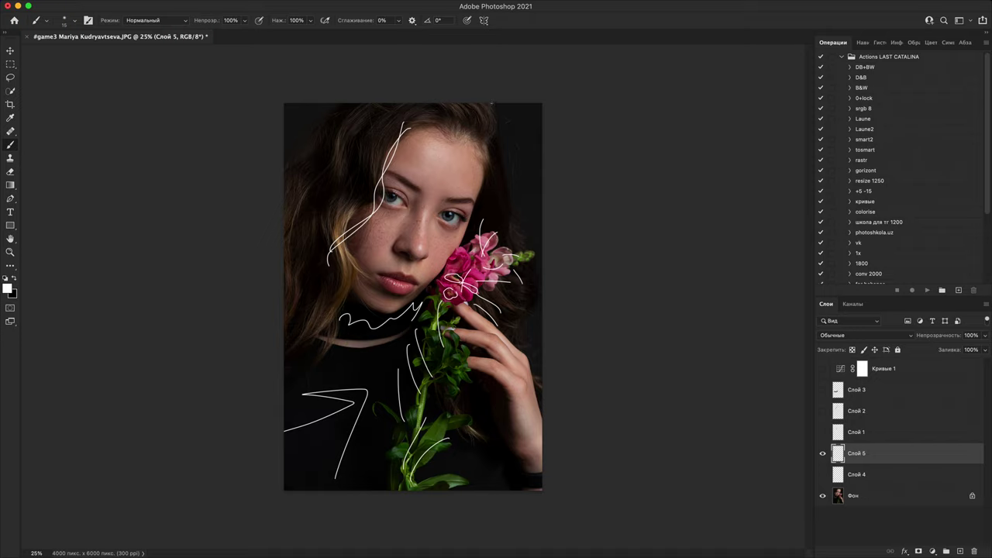
{"action": "mouse_move", "coordinate": [493, 103]}
{"action": "left_mouse_down"}
{"action": "mouse_move", "coordinate": [507, 108]}
{"action": "mouse_move", "coordinate": [518, 149]}
{"action": "mouse_move", "coordinate": [500, 228]}
{"action": "left_mouse_up"}
{"action": "mouse_move", "coordinate": [483, 103]}
{"action": "left_mouse_down"}
{"action": "mouse_move", "coordinate": [502, 159]}
{"action": "mouse_move", "coordinate": [574, 249]}
{"action": "mouse_move", "coordinate": [493, 139]}
{"action": "mouse_move", "coordinate": [487, 97]}
{"action": "left_mouse_up"}
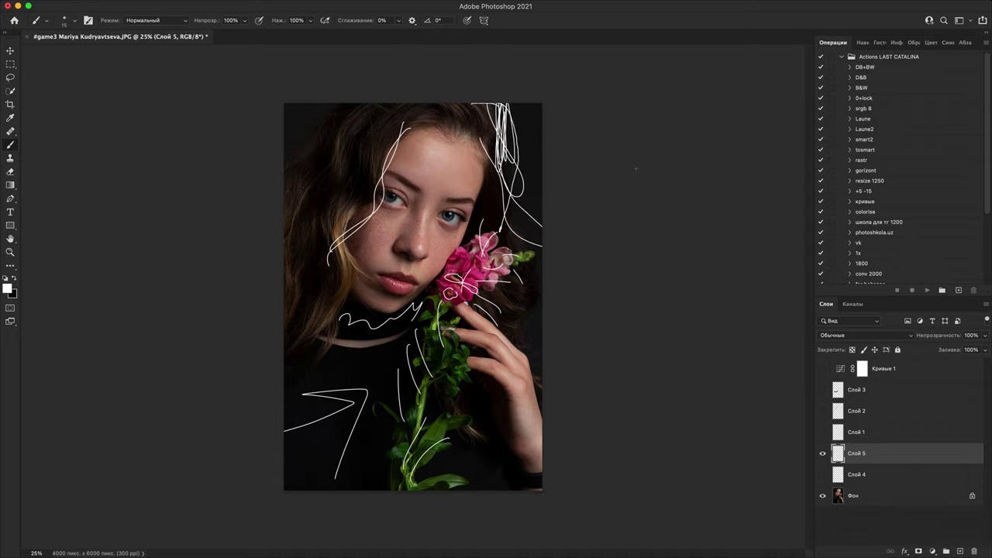
{"action": "key", "text": "super+z"}
{"action": "key", "text": "super+z"}
{"action": "key", "text": "super+z"}
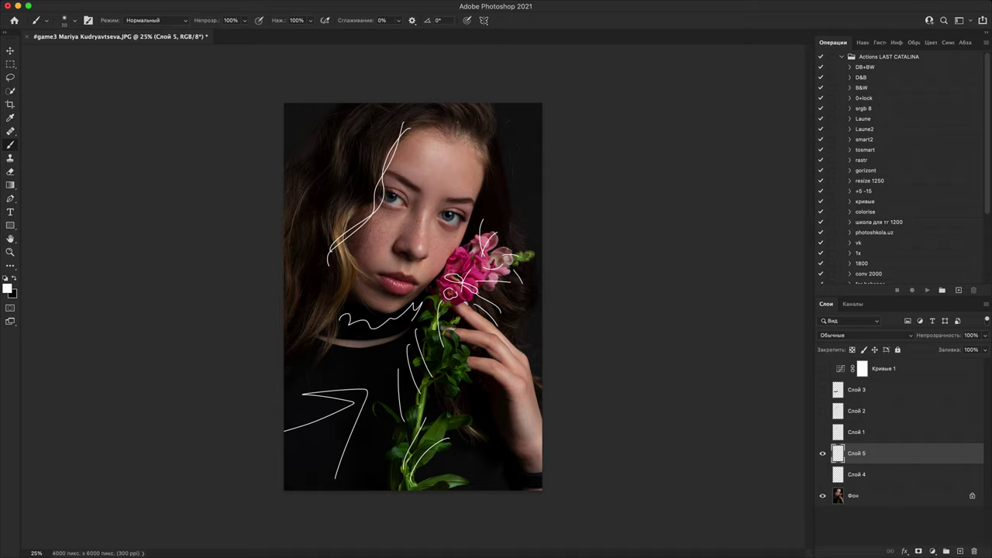
- Enlarge the brush to size 100 and paint a bold white hair outline down to the flower, with short strokes beside the blossoms
{"action": "key", "text": "bracketright"}
{"action": "left_click_drag", "start_coordinate": [488, 102], "coordinate": [540, 253]}
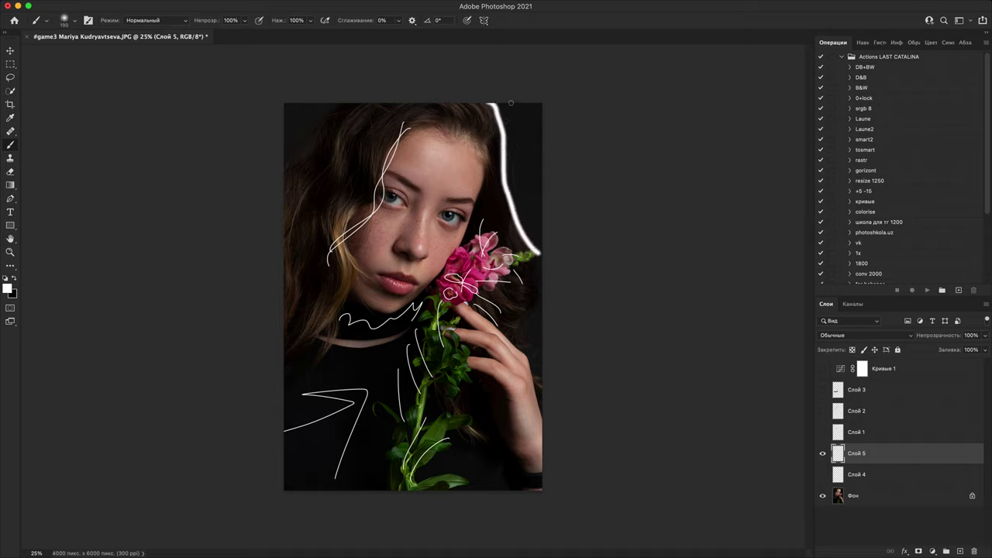
{"action": "key", "text": "super+z"}
{"action": "mouse_move", "coordinate": [488, 103]}
{"action": "left_mouse_down"}
{"action": "mouse_move", "coordinate": [521, 176]}
{"action": "mouse_move", "coordinate": [487, 256]}
{"action": "left_mouse_up"}
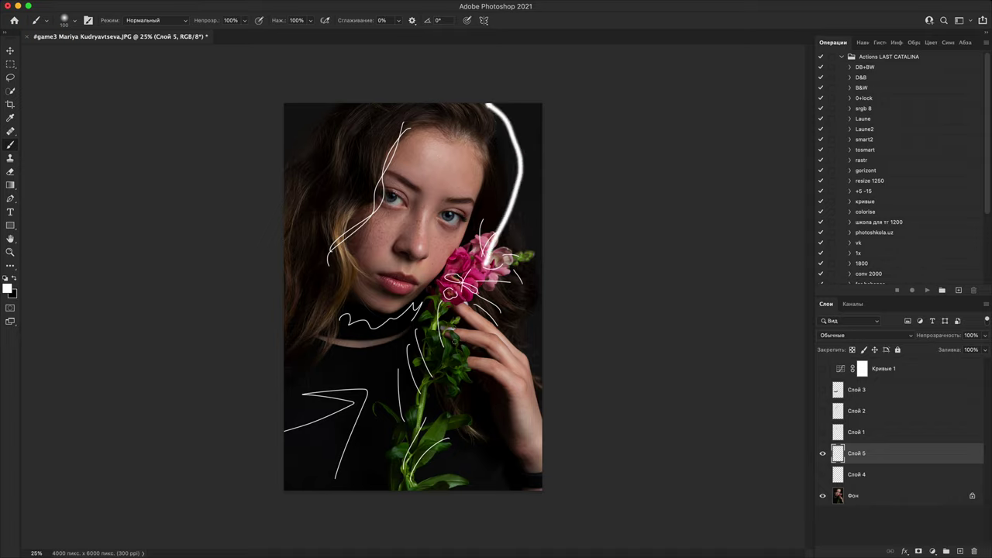
{"action": "mouse_move", "coordinate": [512, 217]}
{"action": "left_mouse_down"}
{"action": "mouse_move", "coordinate": [535, 242]}
{"action": "mouse_move", "coordinate": [533, 259]}
{"action": "left_mouse_up"}
{"action": "left_click_drag", "start_coordinate": [497, 253], "coordinate": [542, 300]}
{"action": "mouse_move", "coordinate": [504, 264]}
{"action": "left_mouse_down"}
{"action": "mouse_move", "coordinate": [525, 315]}
{"action": "mouse_move", "coordinate": [514, 331]}
{"action": "left_mouse_up"}
{"action": "left_click_drag", "start_coordinate": [526, 312], "coordinate": [542, 339]}
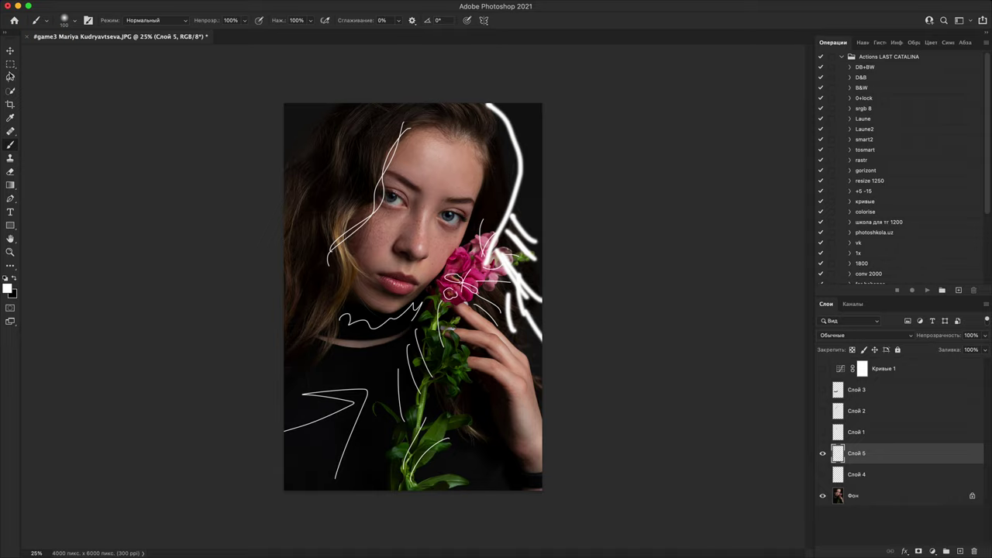
- Close the portrait without saving and open the black-and-white cutlery photo from Adobe Bridge, keeping its embedded color profile
{"action": "left_click", "coordinate": [28, 37]}
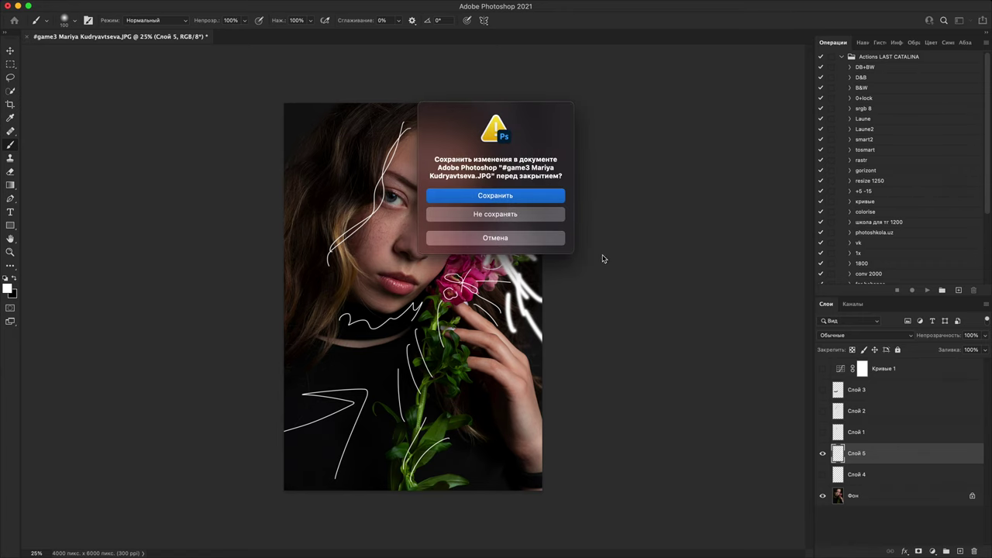
{"action": "left_click", "coordinate": [496, 215]}
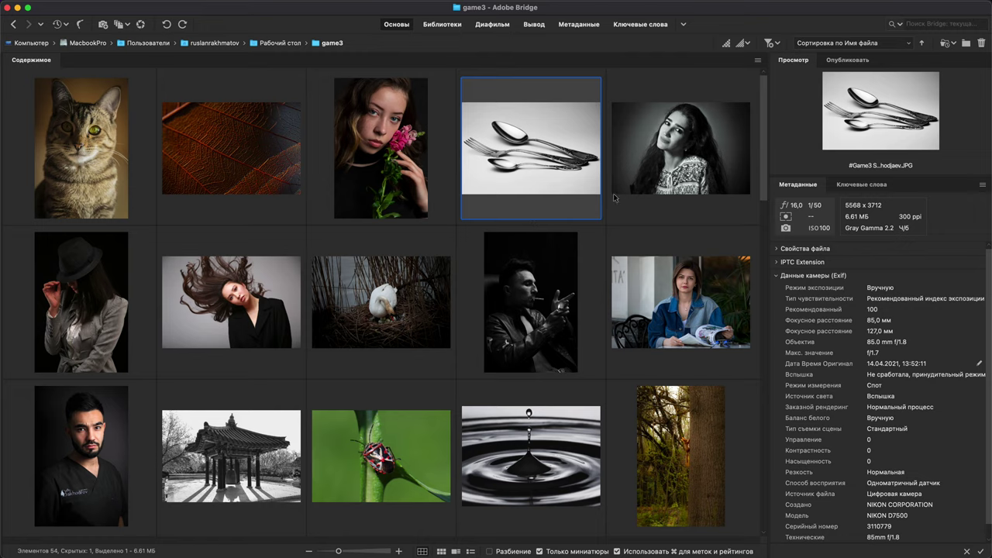
{"action": "double_click", "coordinate": [547, 162]}
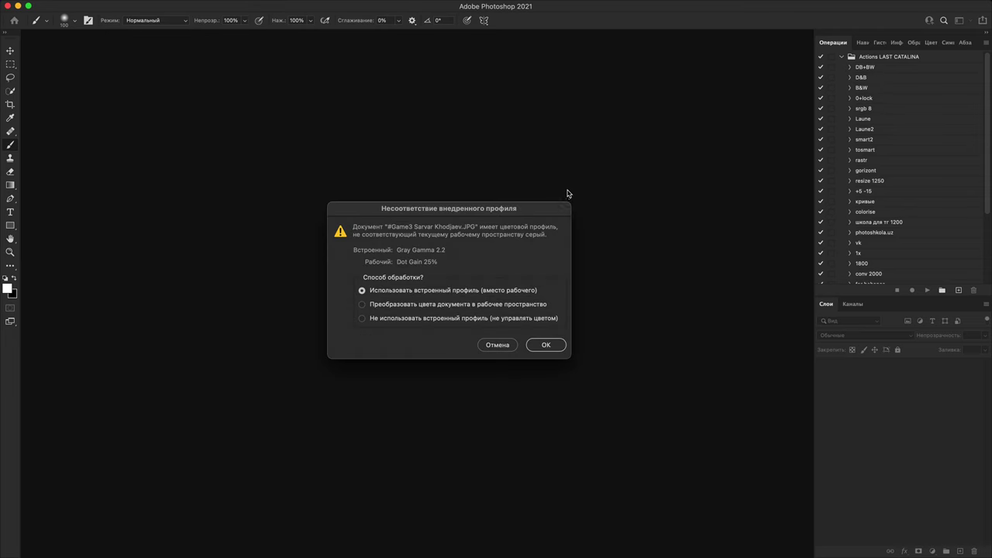
{"action": "left_click", "coordinate": [543, 346]}
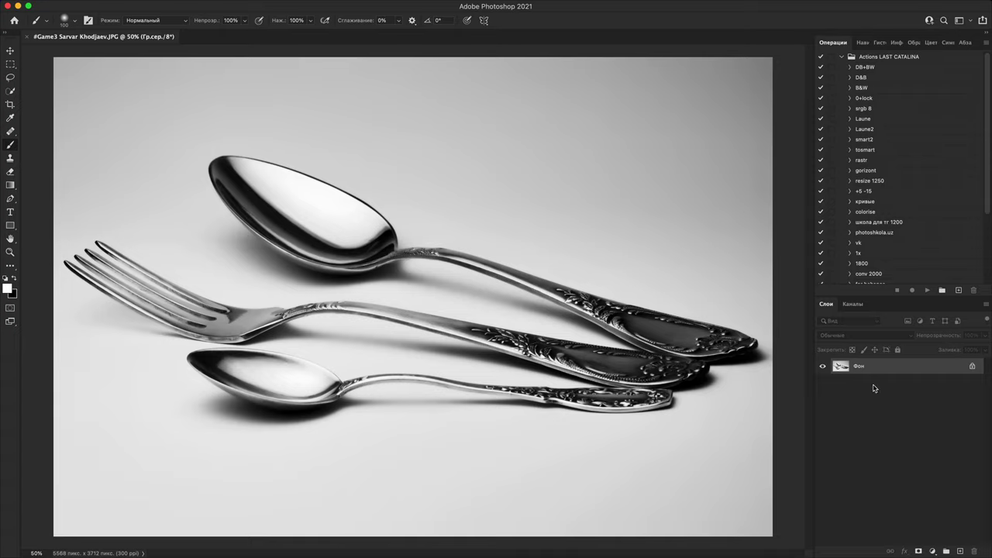
- Add a new layer above the cutlery photo and set up a black brush of size 60
{"action": "left_click", "coordinate": [960, 551]}
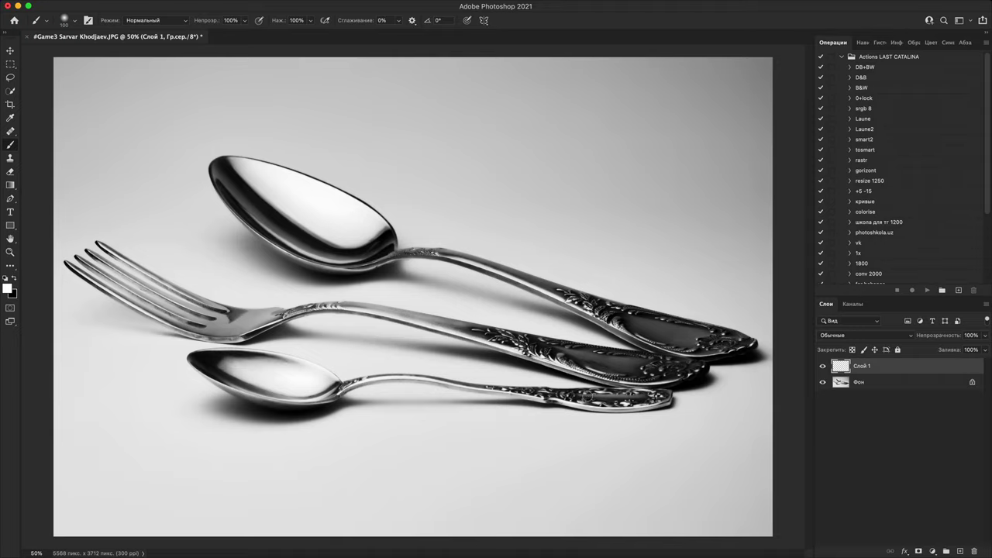
{"action": "key", "text": "x"}
{"action": "key", "text": "bracketleft"}
- Examine the metal surface and edges of a cutlery handle at 500%
{"action": "key", "text": "super+plus"}
{"action": "key", "text": "super+plus"}
{"action": "key", "text": "super+plus"}
{"action": "key", "text": "super+plus"}
{"action": "key", "text": "super+plus"}
{"action": "left_click_drag", "start_coordinate": [614, 333], "coordinate": [732, 217]}
{"action": "left_click_drag", "start_coordinate": [595, 274], "coordinate": [755, 321]}
{"action": "key", "text": "super+plus"}
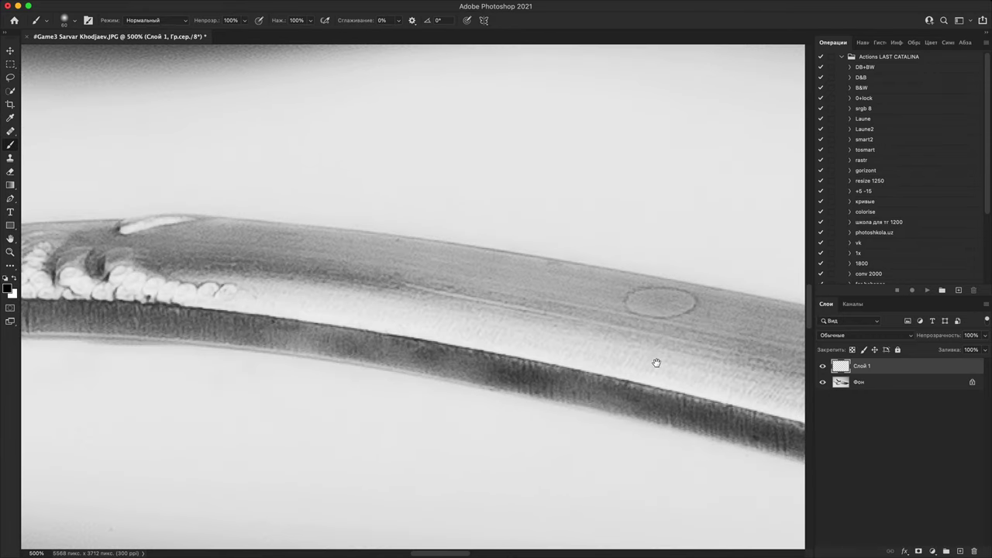
- Reduce the brush to 5 px and circle the oval mark on the upper surface of the fork handle
{"action": "left_click_drag", "start_coordinate": [657, 363], "coordinate": [595, 450]}
{"action": "left_click_drag", "start_coordinate": [556, 419], "coordinate": [472, 381]}
{"action": "key", "text": "["}
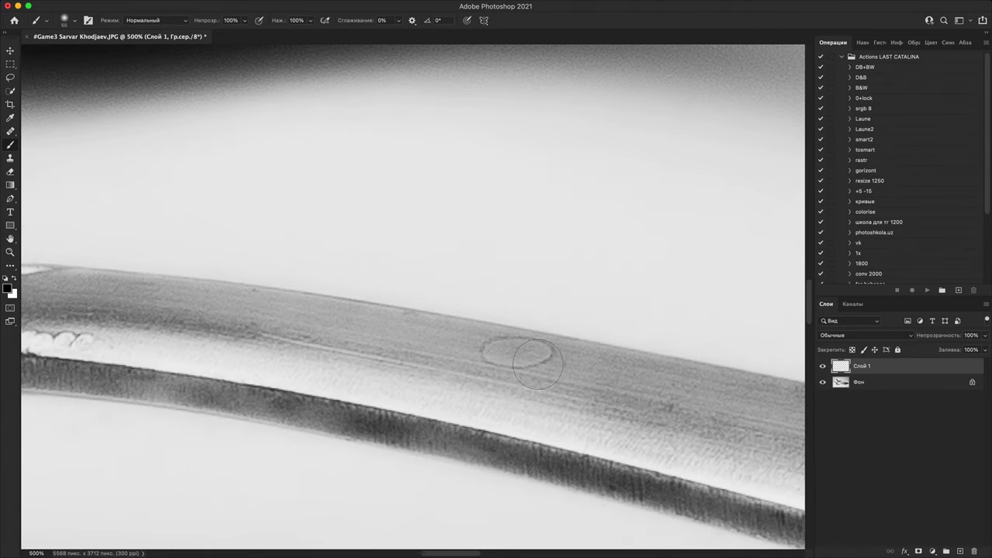
{"action": "key", "text": "bracketleft"}
{"action": "key", "text": "bracketleft"}
{"action": "key", "text": "bracketleft"}
{"action": "key", "text": "bracketleft"}
{"action": "mouse_move", "coordinate": [542, 373]}
{"action": "left_mouse_down"}
{"action": "mouse_move", "coordinate": [587, 354]}
{"action": "mouse_move", "coordinate": [500, 391]}
{"action": "left_mouse_up"}
- Mark a fork tine with short black strokes and circle spots at the root of the tines and on the fork's lower edge
{"action": "scroll", "coordinate": [414, 273], "scroll_direction": "down", "scroll_amount": 2}
{"action": "left_click_drag", "start_coordinate": [579, 258], "coordinate": [764, 179]}
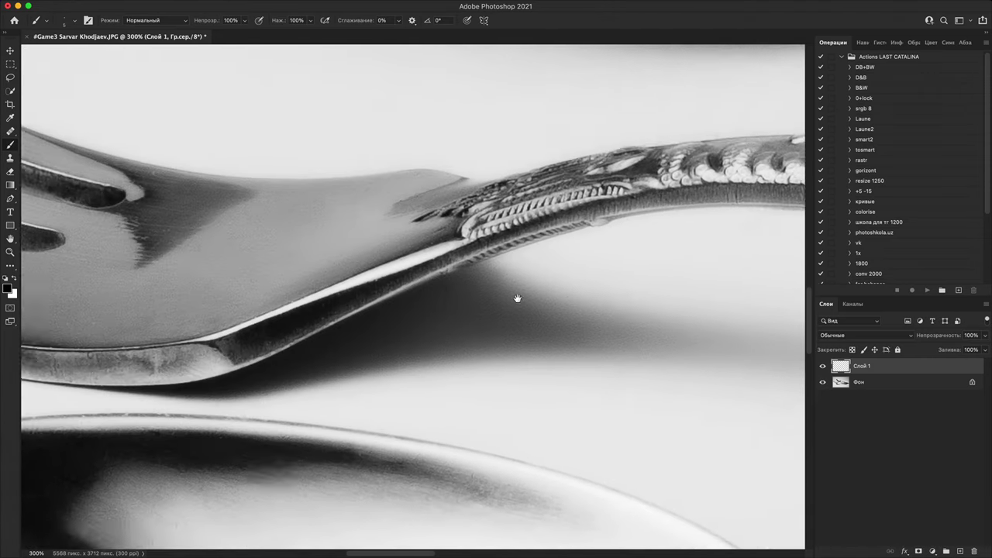
{"action": "mouse_move", "coordinate": [437, 281]}
{"action": "left_mouse_down"}
{"action": "mouse_move", "coordinate": [569, 318]}
{"action": "mouse_move", "coordinate": [562, 311]}
{"action": "left_mouse_up"}
{"action": "mouse_move", "coordinate": [484, 238]}
{"action": "left_mouse_down"}
{"action": "mouse_move", "coordinate": [485, 248]}
{"action": "mouse_move", "coordinate": [487, 231]}
{"action": "left_mouse_up"}
{"action": "mouse_move", "coordinate": [450, 264]}
{"action": "left_mouse_down"}
{"action": "mouse_move", "coordinate": [556, 290]}
{"action": "mouse_move", "coordinate": [445, 217]}
{"action": "left_mouse_up"}
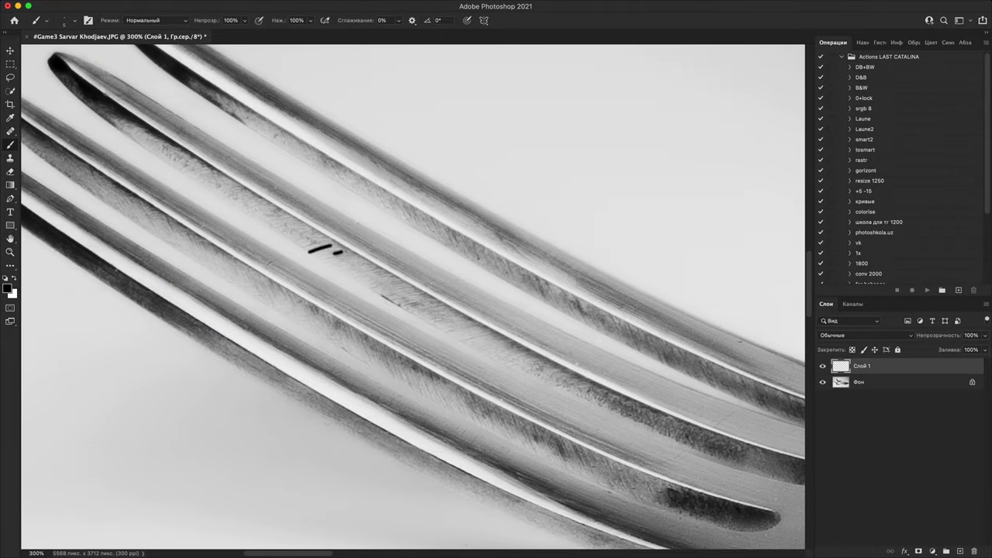
{"action": "scroll", "coordinate": [575, 366], "scroll_direction": "right", "scroll_amount": 10}
{"action": "scroll", "coordinate": [575, 366], "scroll_direction": "down", "scroll_amount": 8}
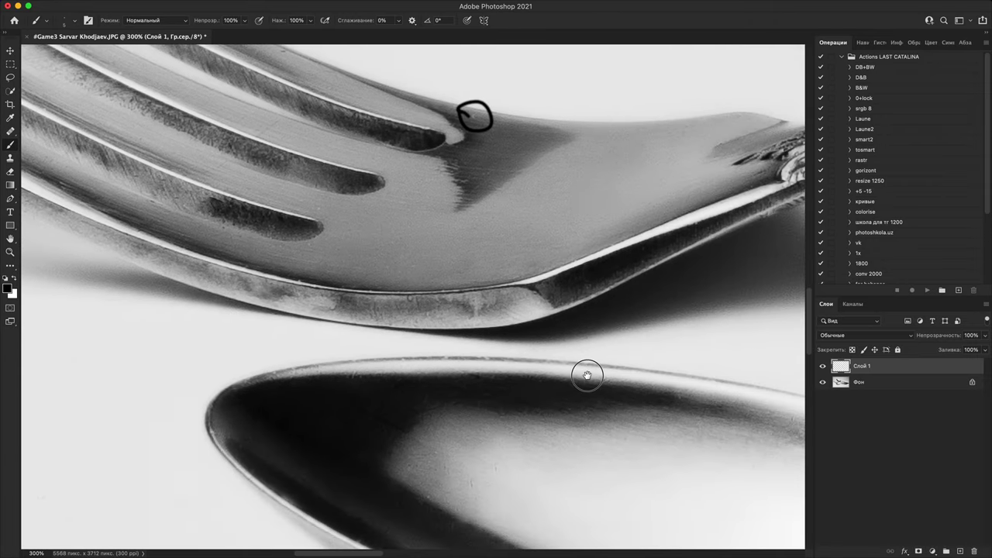
{"action": "left_click_drag", "start_coordinate": [584, 364], "coordinate": [591, 362]}
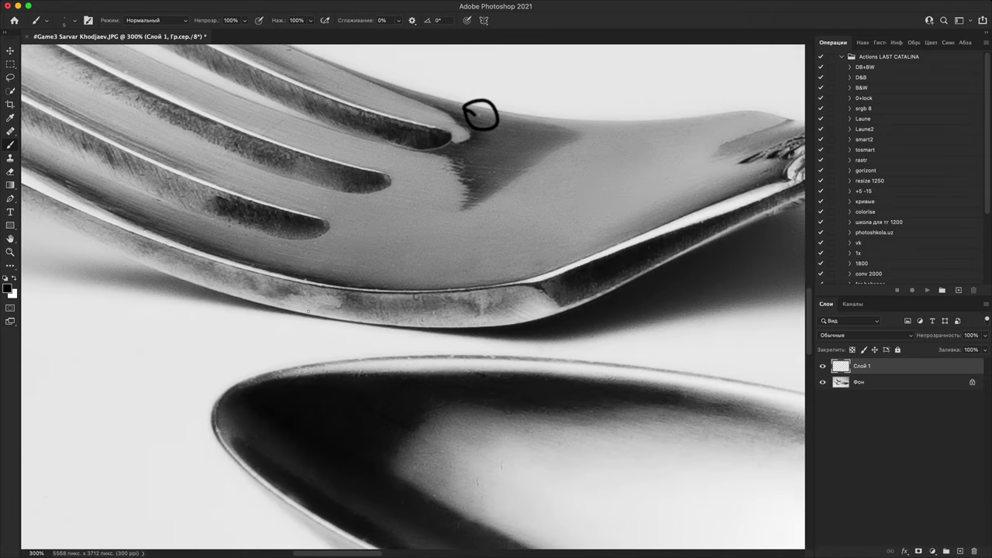
{"action": "mouse_move", "coordinate": [261, 286]}
{"action": "left_mouse_down"}
{"action": "mouse_move", "coordinate": [331, 301]}
{"action": "mouse_move", "coordinate": [528, 289]}
{"action": "left_mouse_up"}
- Circle the small dark flaw along the lower edge of the small spoon's handle
{"action": "scroll", "coordinate": [499, 292], "scroll_direction": "right", "scroll_amount": 3}
{"action": "scroll", "coordinate": [499, 292], "scroll_direction": "down", "scroll_amount": 15}
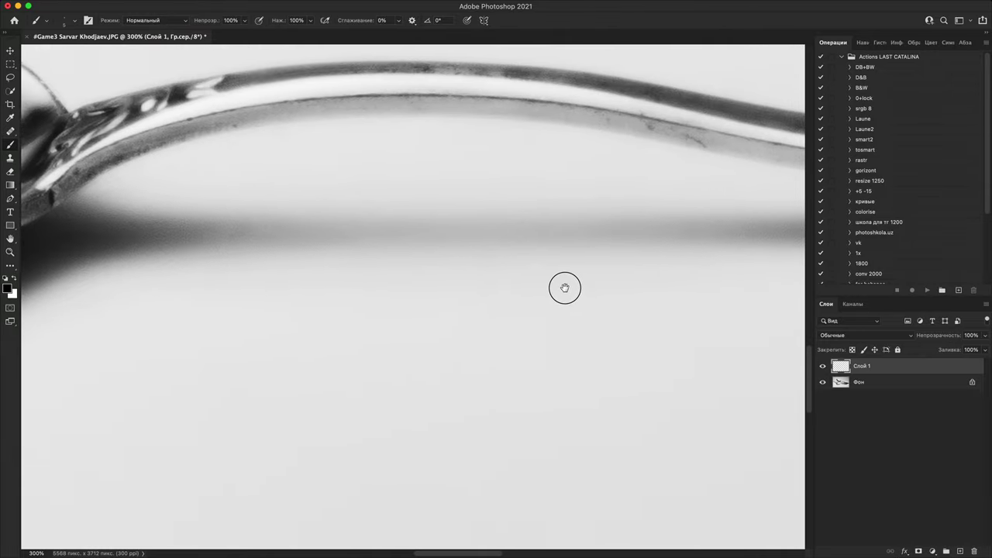
{"action": "mouse_move", "coordinate": [565, 288]}
{"action": "left_mouse_down"}
{"action": "mouse_move", "coordinate": [514, 398]}
{"action": "mouse_move", "coordinate": [380, 463]}
{"action": "left_mouse_up"}
{"action": "left_click_drag", "start_coordinate": [468, 303], "coordinate": [448, 291]}
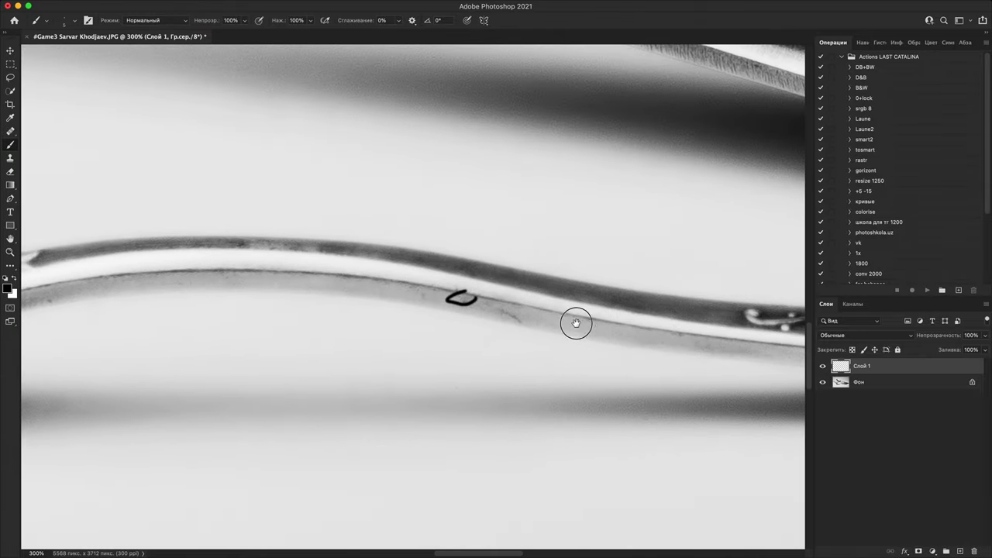
- Draw four small circles around the specks in the smooth dark inset of the large spoon's ornate handle
{"action": "scroll", "coordinate": [569, 326], "scroll_direction": "right", "scroll_amount": 10}
{"action": "scroll", "coordinate": [464, 284], "scroll_direction": "up", "scroll_amount": 10}
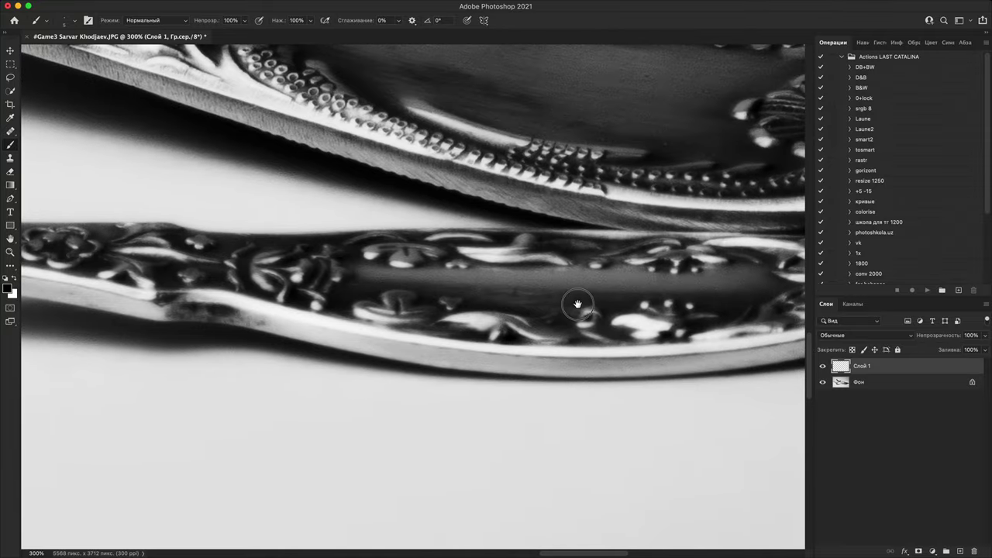
{"action": "scroll", "coordinate": [555, 328], "scroll_direction": "right", "scroll_amount": 2}
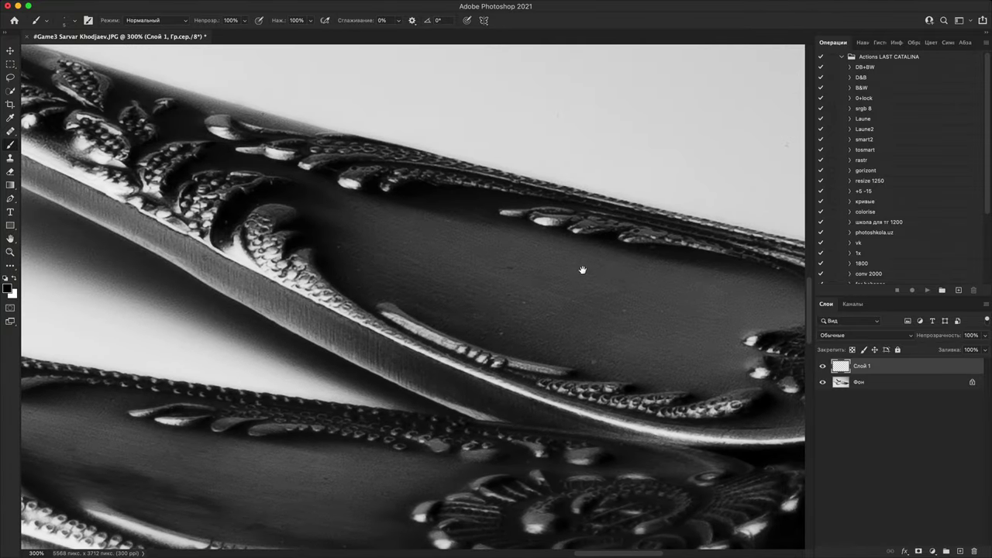
{"action": "left_click_drag", "start_coordinate": [603, 353], "coordinate": [607, 357]}
{"action": "left_click_drag", "start_coordinate": [610, 302], "coordinate": [603, 319]}
{"action": "mouse_move", "coordinate": [518, 302]}
{"action": "left_mouse_down"}
{"action": "mouse_move", "coordinate": [532, 286]}
{"action": "mouse_move", "coordinate": [521, 312]}
{"action": "left_mouse_up"}
{"action": "mouse_move", "coordinate": [508, 339]}
{"action": "left_mouse_down"}
{"action": "mouse_move", "coordinate": [503, 328]}
{"action": "mouse_move", "coordinate": [496, 334]}
{"action": "left_mouse_up"}
{"action": "mouse_move", "coordinate": [532, 308]}
{"action": "left_mouse_down"}
{"action": "mouse_move", "coordinate": [424, 408]}
{"action": "mouse_move", "coordinate": [256, 406]}
{"action": "left_mouse_up"}
{"action": "left_click_drag", "start_coordinate": [537, 406], "coordinate": [658, 268]}
- Examine the large spoon's handle and bowl at 200%, followed by the whole marked-up cutlery photo at 33.33%
{"action": "key", "text": "super+minus"}
{"action": "left_click_drag", "start_coordinate": [415, 277], "coordinate": [620, 434]}
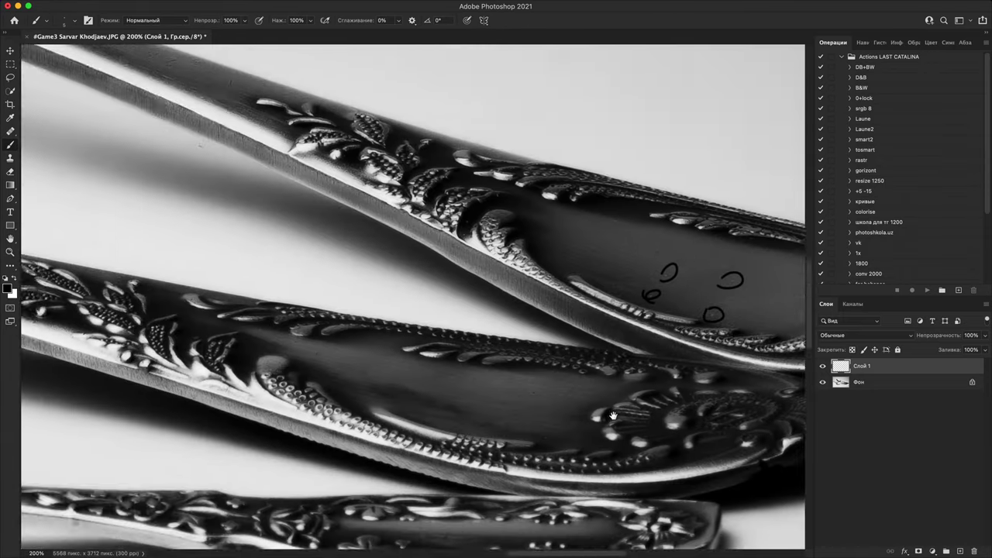
{"action": "left_click_drag", "start_coordinate": [326, 256], "coordinate": [620, 361]}
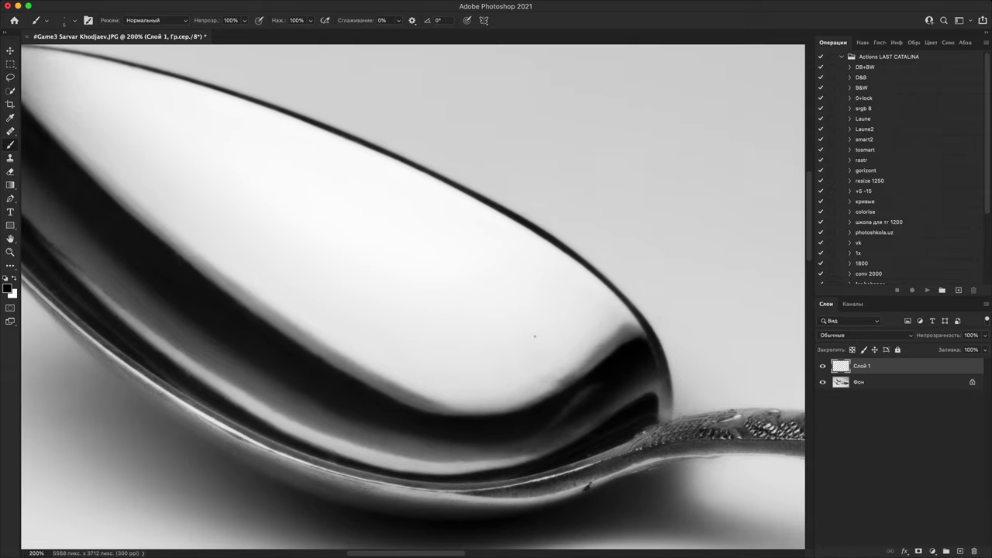
{"action": "key", "text": "super+minus"}
{"action": "key", "text": "super+minus"}
{"action": "left_click_drag", "start_coordinate": [547, 459], "coordinate": [525, 350]}
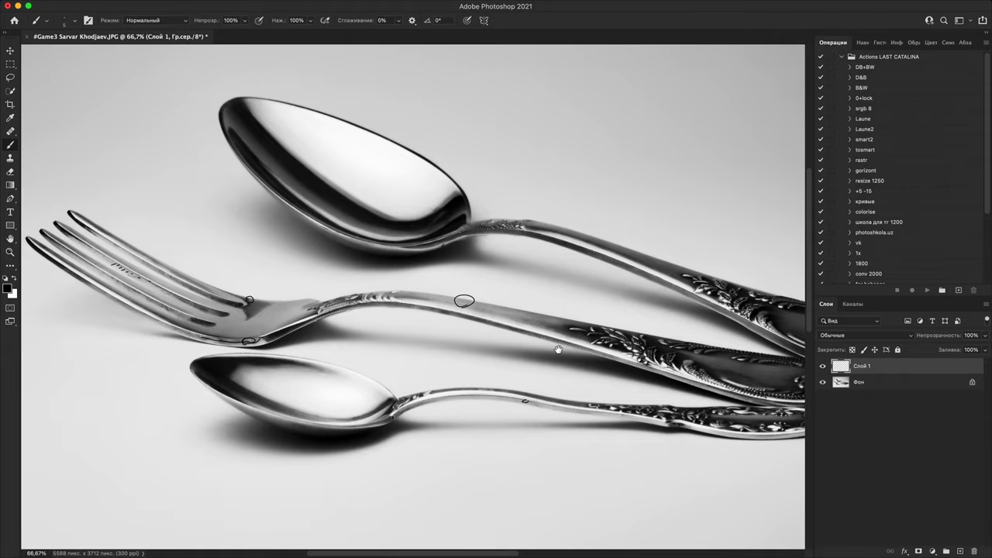
{"action": "mouse_move", "coordinate": [477, 244]}
{"action": "left_mouse_down"}
{"action": "mouse_move", "coordinate": [578, 354]}
{"action": "mouse_move", "coordinate": [695, 305]}
{"action": "mouse_move", "coordinate": [565, 450]}
{"action": "mouse_move", "coordinate": [485, 392]}
{"action": "left_mouse_up"}
{"action": "key", "text": "super+minus"}
{"action": "key", "text": "super+minus"}
{"action": "key", "text": "super+minus"}
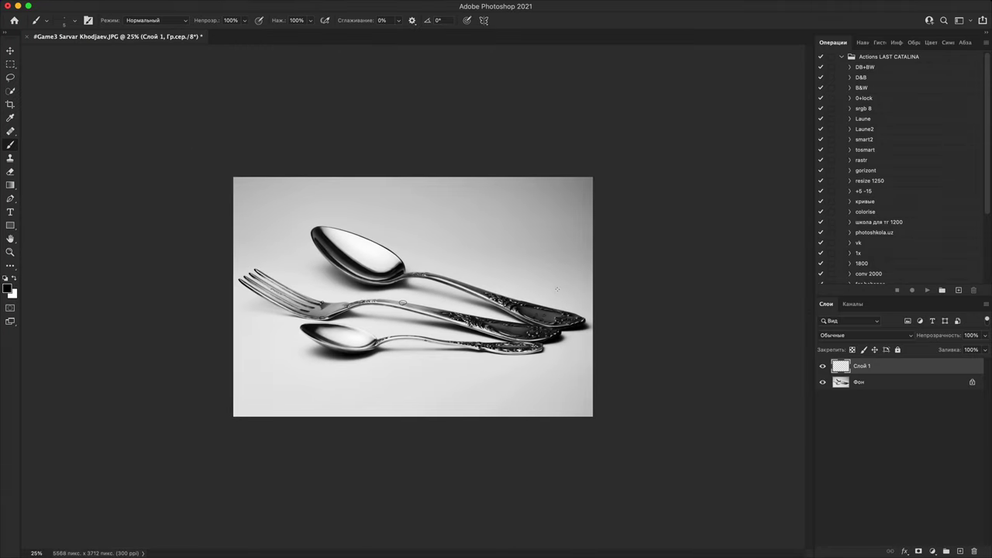
{"action": "key", "text": "super+plus"}
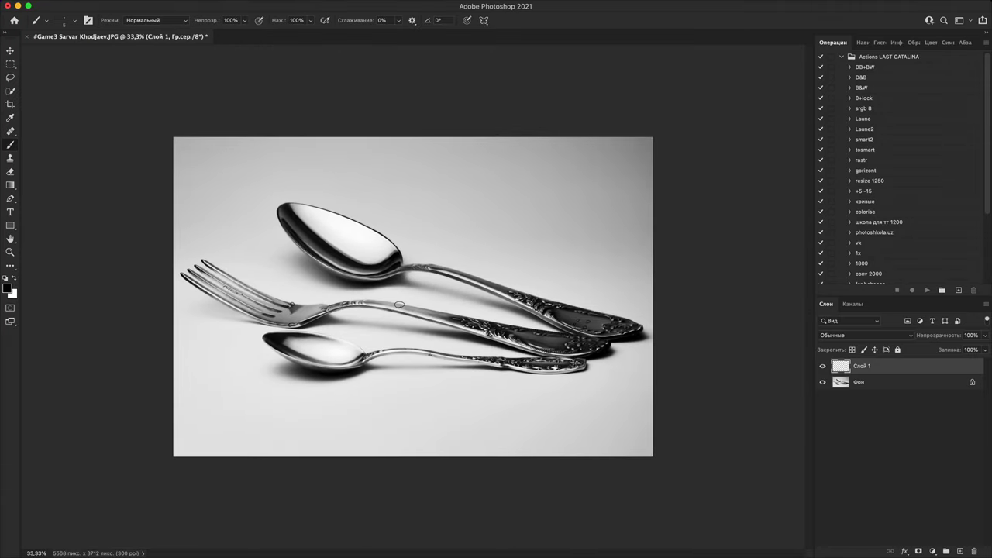
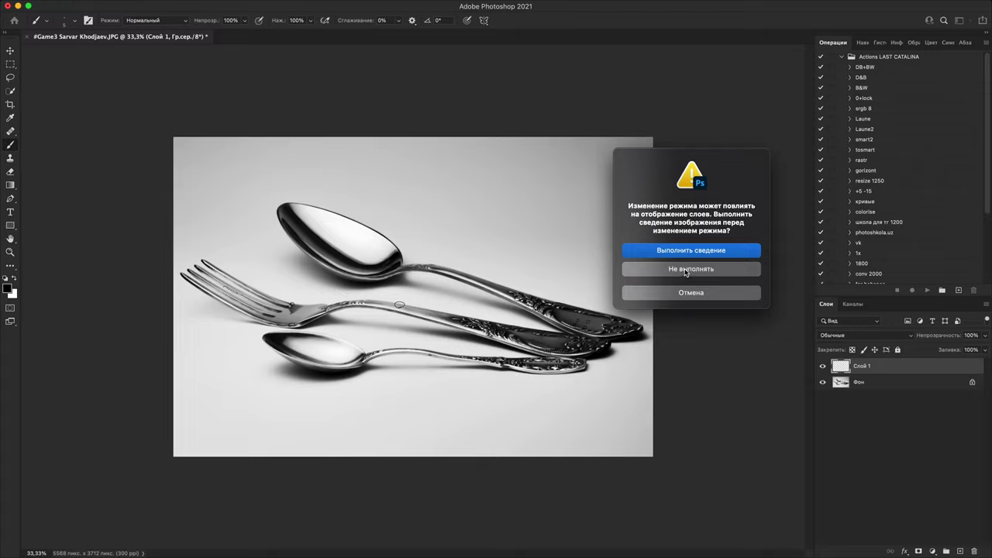
- Convert the cutlery photo to RGB mode without flattening its layers
{"action": "left_click", "coordinate": [690, 269]}
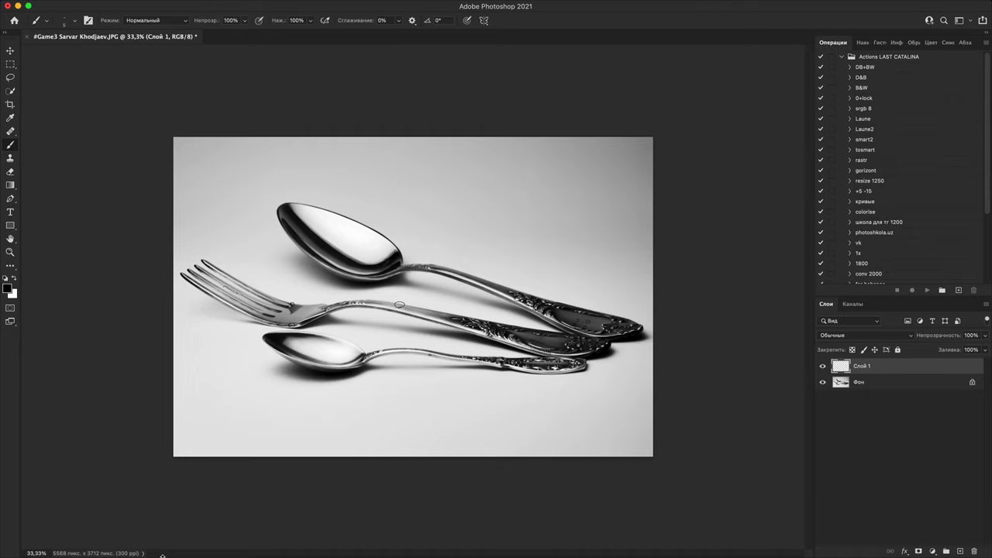
{"action": "right_click", "coordinate": [610, 305]}
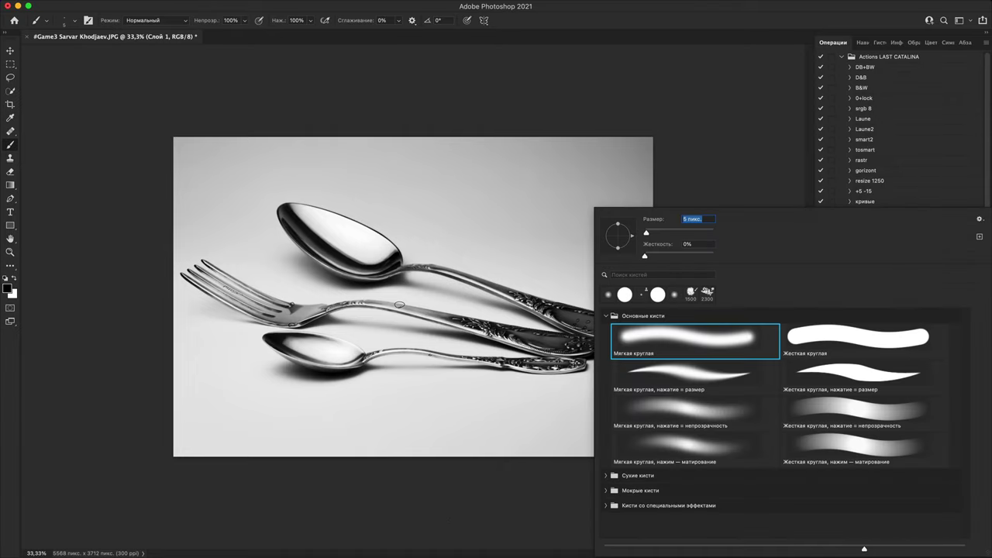
{"action": "left_click", "coordinate": [646, 103]}
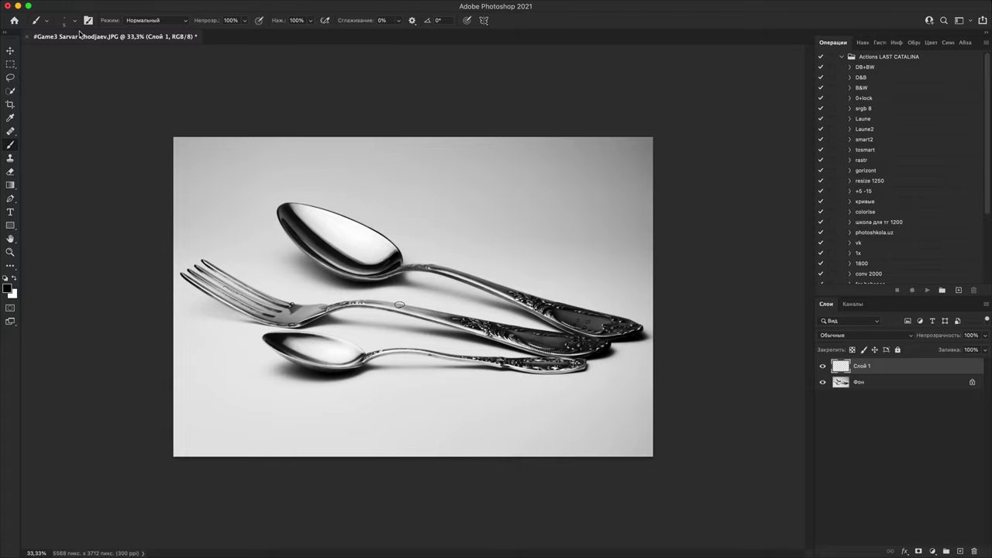
- Close the cutlery photo without saving and open 0D3A78601.JPG from Adobe Bridge, keeping its embedded ProPhoto RGB profile
{"action": "left_click", "coordinate": [29, 36]}
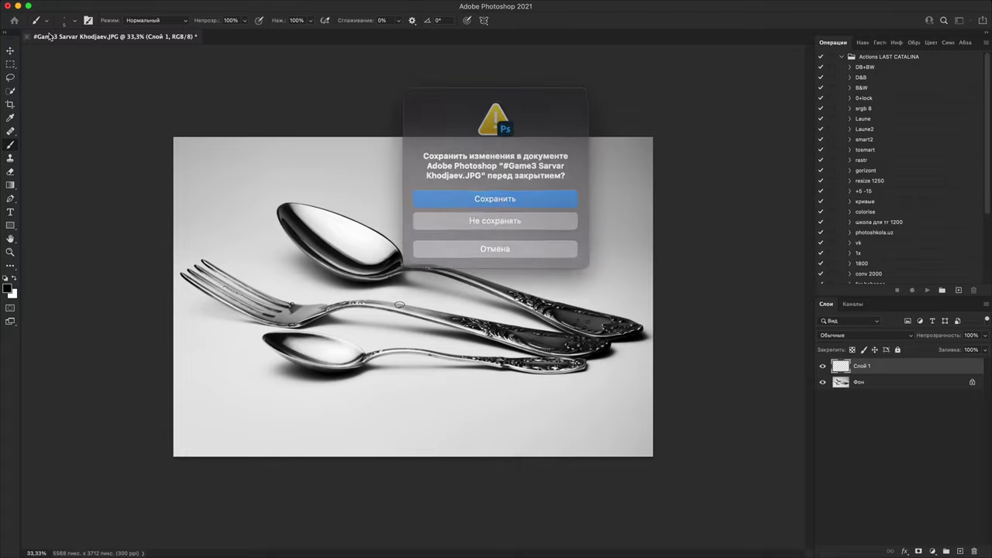
{"action": "left_click", "coordinate": [504, 215]}
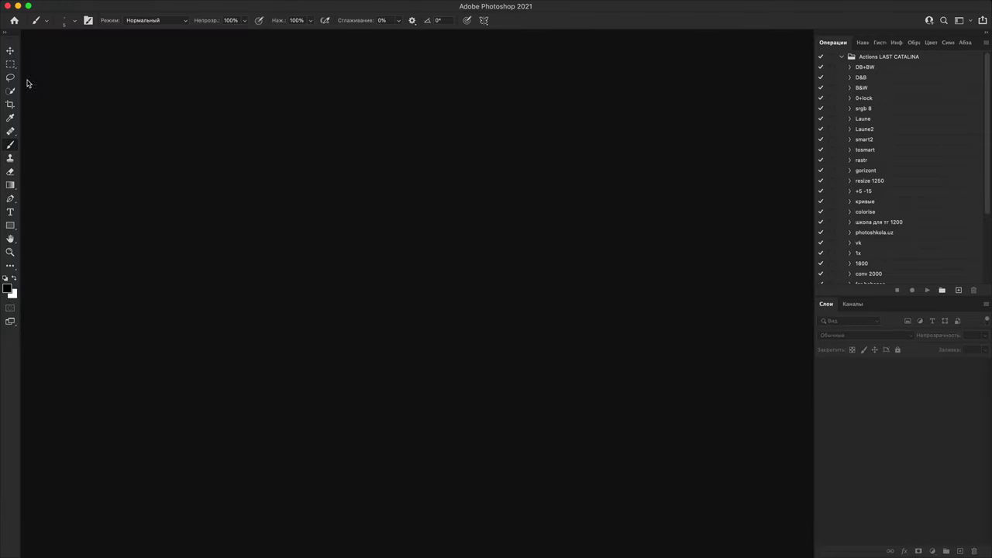
{"action": "left_click", "coordinate": [17, 6]}
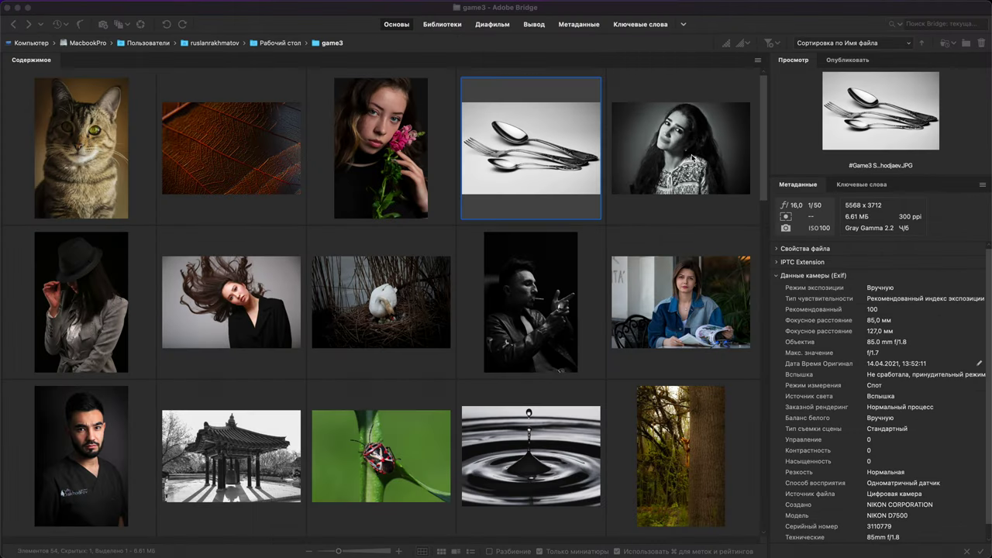
{"action": "left_click", "coordinate": [692, 158]}
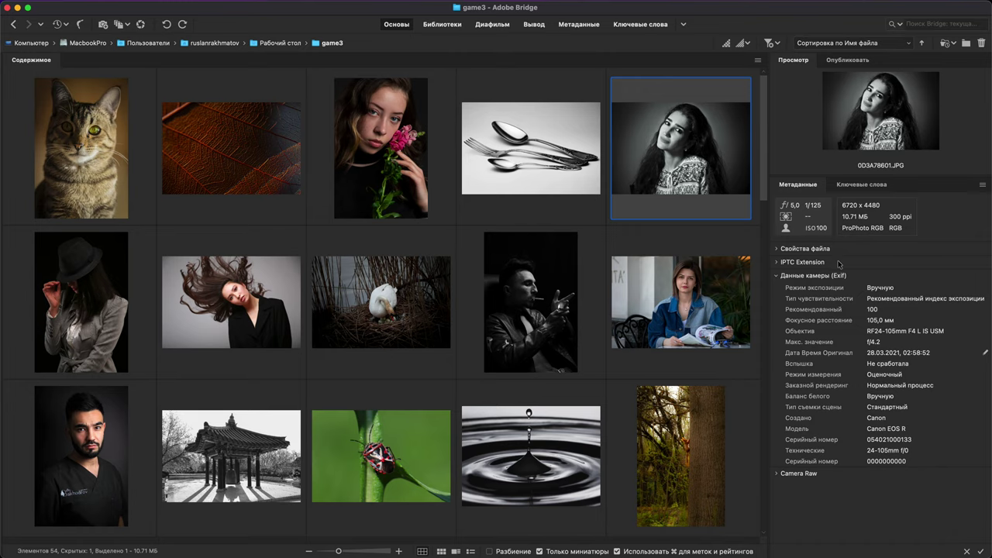
{"action": "key", "text": "super+o"}
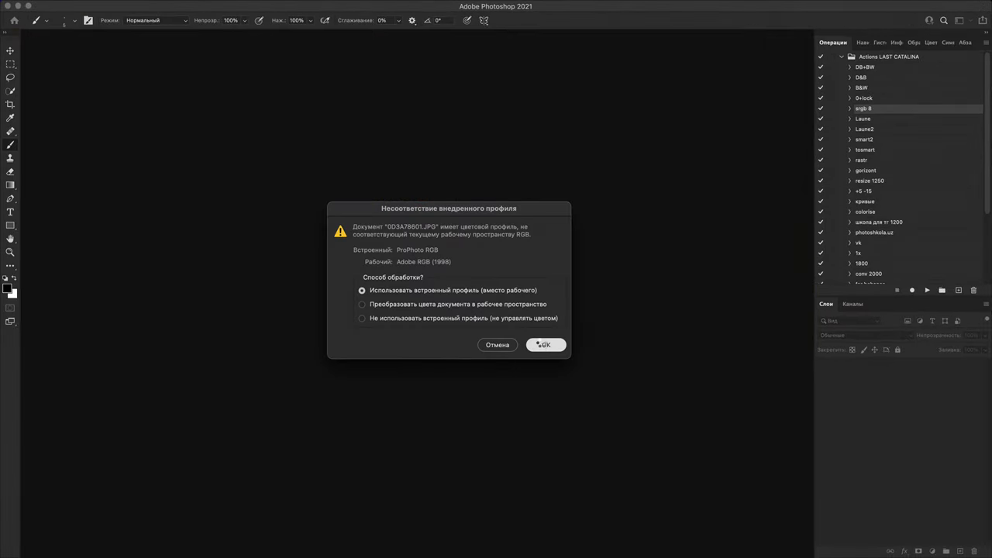
{"action": "left_click", "coordinate": [540, 344]}
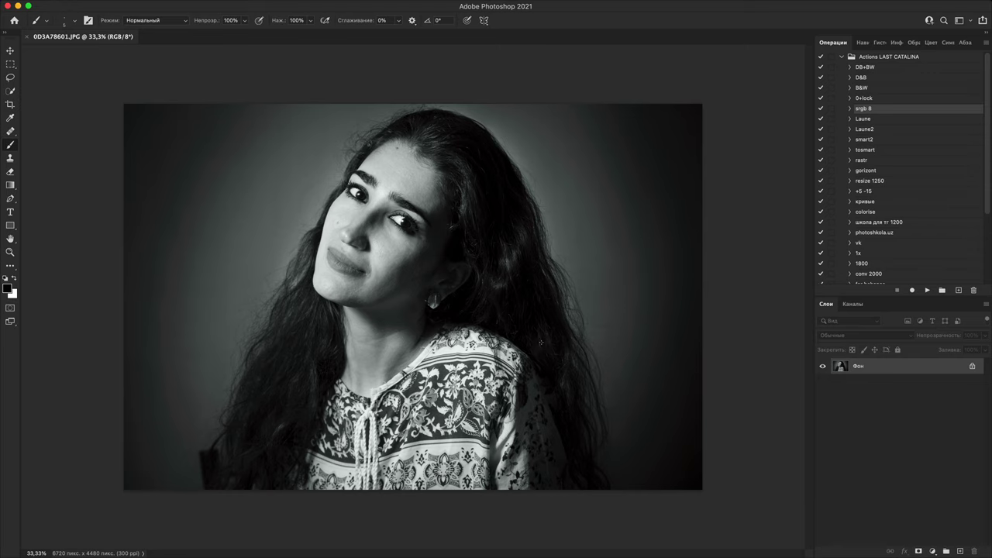
- Add a new layer above the portrait and paint thin curved black strokes along the tonal bands in the right-hand background
{"action": "key", "text": "super+equal"}
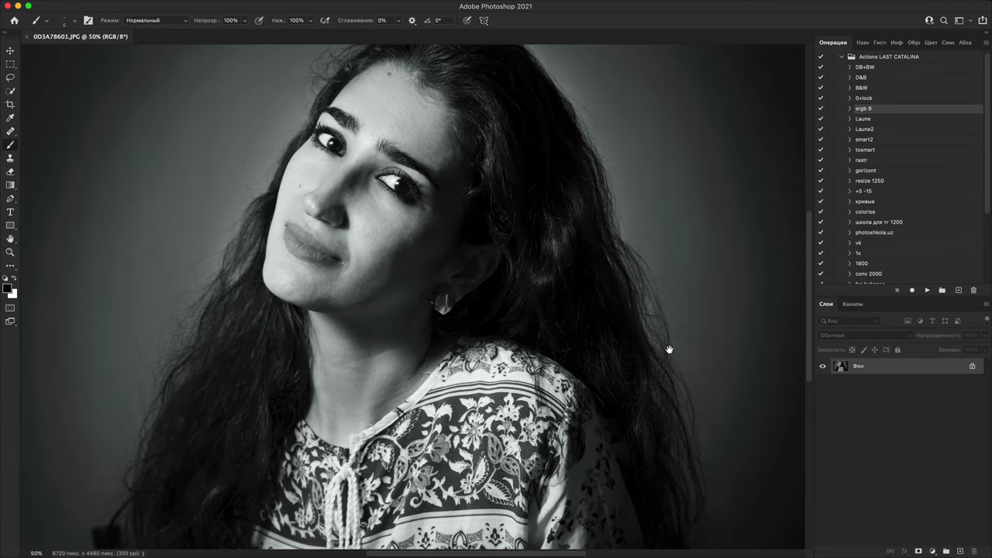
{"action": "left_click", "coordinate": [961, 551]}
{"action": "scroll", "coordinate": [359, 414], "scroll_direction": "right", "scroll_amount": 5}
{"action": "scroll", "coordinate": [359, 414], "scroll_direction": "up", "scroll_amount": 3}
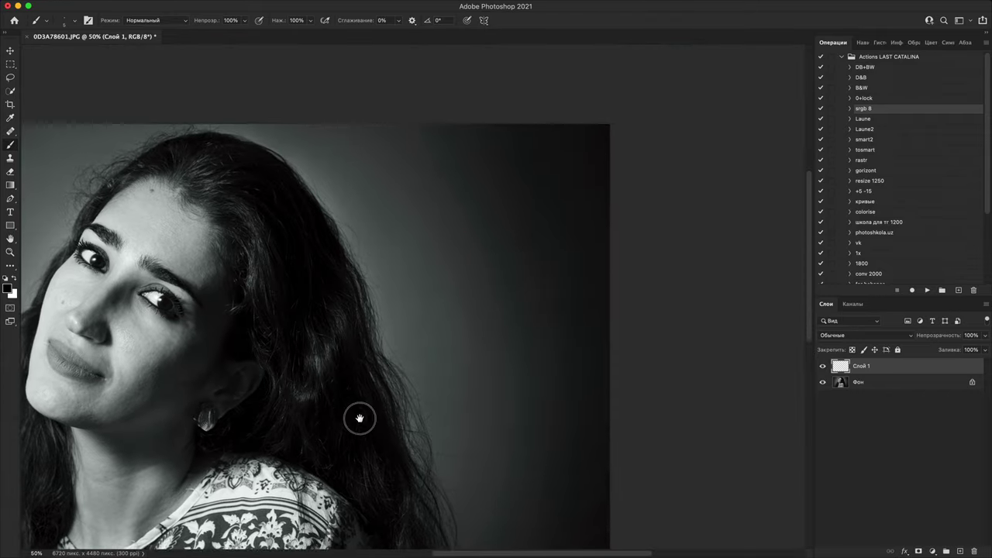
{"action": "mouse_move", "coordinate": [409, 278]}
{"action": "left_mouse_down"}
{"action": "mouse_move", "coordinate": [453, 349]}
{"action": "mouse_move", "coordinate": [456, 381]}
{"action": "left_mouse_up"}
{"action": "left_click_drag", "start_coordinate": [455, 252], "coordinate": [498, 354]}
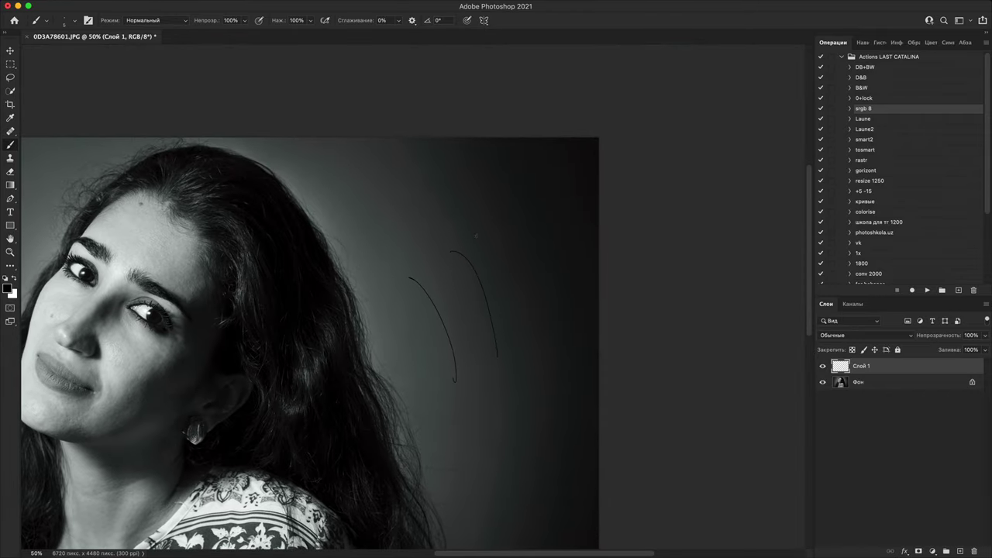
{"action": "left_click_drag", "start_coordinate": [481, 239], "coordinate": [526, 338]}
{"action": "mouse_move", "coordinate": [406, 383]}
{"action": "left_mouse_down"}
{"action": "mouse_move", "coordinate": [484, 353]}
{"action": "mouse_move", "coordinate": [445, 411]}
{"action": "left_mouse_up"}
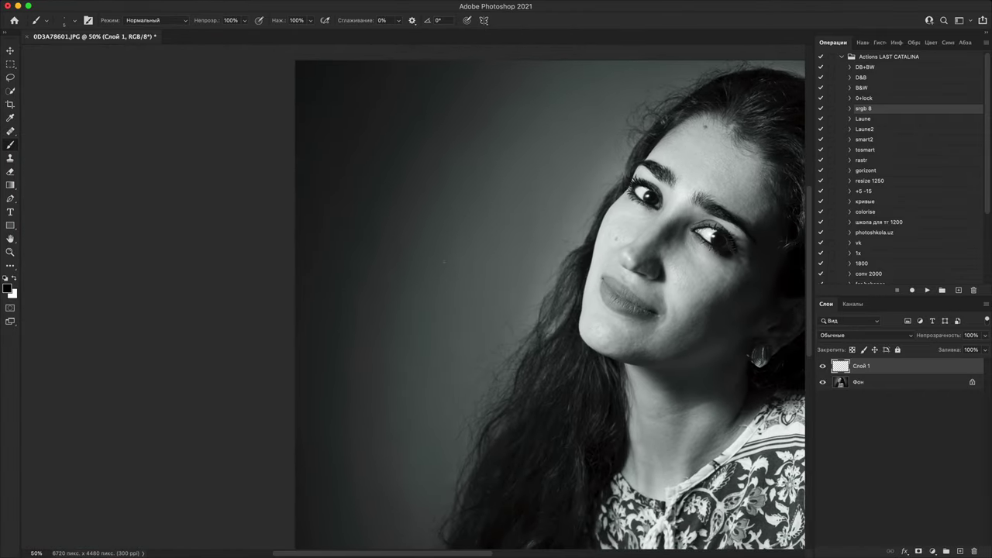
- Paint thin black strokes along the tonal bands of the background to the left of the woman, from the upper area down beside her hair
{"action": "left_click_drag", "start_coordinate": [435, 179], "coordinate": [393, 347]}
{"action": "left_click_drag", "start_coordinate": [409, 193], "coordinate": [344, 366]}
{"action": "scroll", "coordinate": [416, 313], "scroll_direction": "up", "scroll_amount": 5}
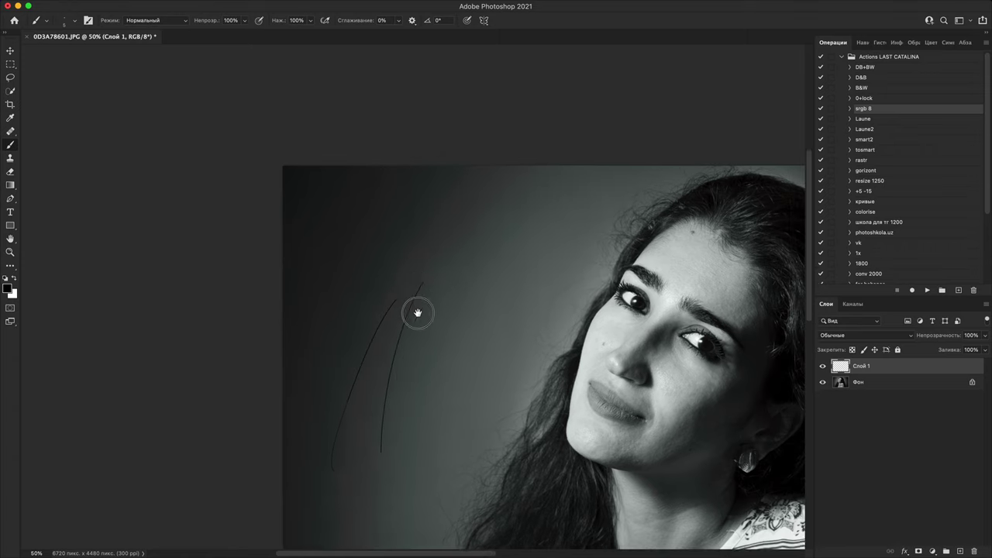
{"action": "left_click_drag", "start_coordinate": [385, 214], "coordinate": [336, 363]}
{"action": "scroll", "coordinate": [354, 211], "scroll_direction": "down", "scroll_amount": 5}
{"action": "scroll", "coordinate": [355, 210], "scroll_direction": "right", "scroll_amount": 3}
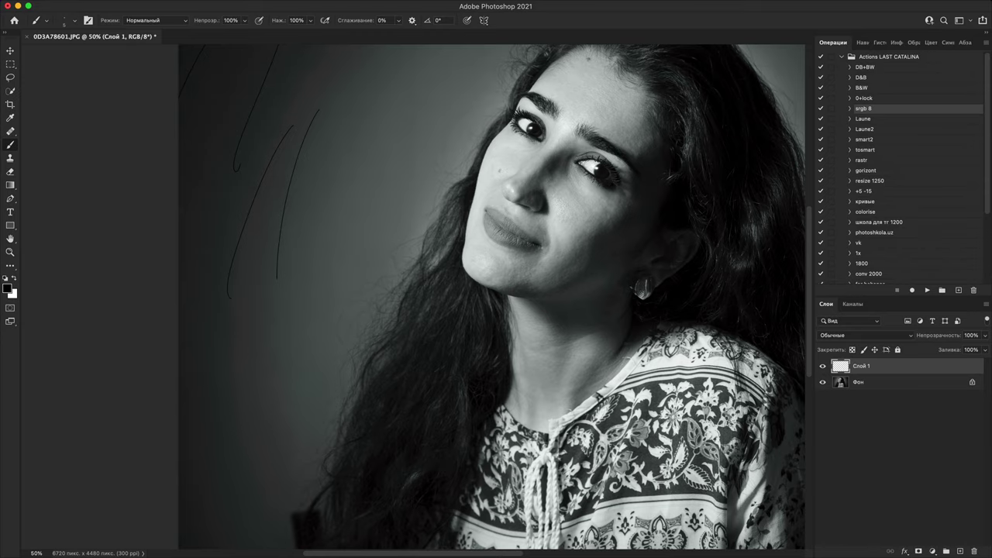
{"action": "left_click_drag", "start_coordinate": [314, 448], "coordinate": [262, 343]}
{"action": "left_click_drag", "start_coordinate": [239, 391], "coordinate": [262, 482]}
- Add two near-vertical strokes in the lower part of the portrait's right-hand background
{"action": "left_click_drag", "start_coordinate": [539, 302], "coordinate": [59, 403]}
{"action": "left_click_drag", "start_coordinate": [459, 387], "coordinate": [436, 508]}
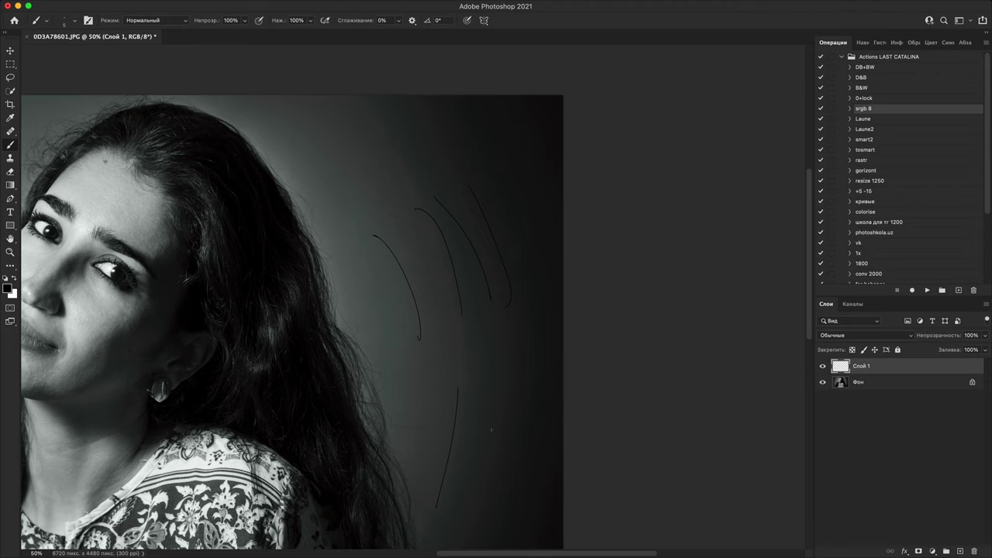
{"action": "left_click_drag", "start_coordinate": [489, 417], "coordinate": [479, 488]}
- Delete the layer with the background strokes and run the srgb 8 action on the portrait
{"action": "mouse_move", "coordinate": [470, 275]}
{"action": "left_mouse_down"}
{"action": "mouse_move", "coordinate": [594, 346]}
{"action": "mouse_move", "coordinate": [807, 348]}
{"action": "left_mouse_up"}
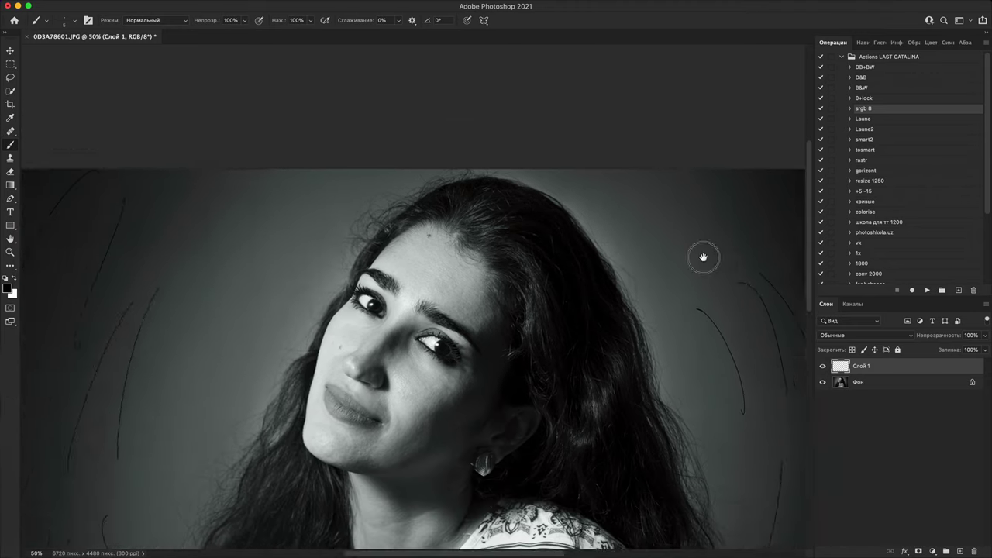
{"action": "left_click_drag", "start_coordinate": [703, 256], "coordinate": [739, 137]}
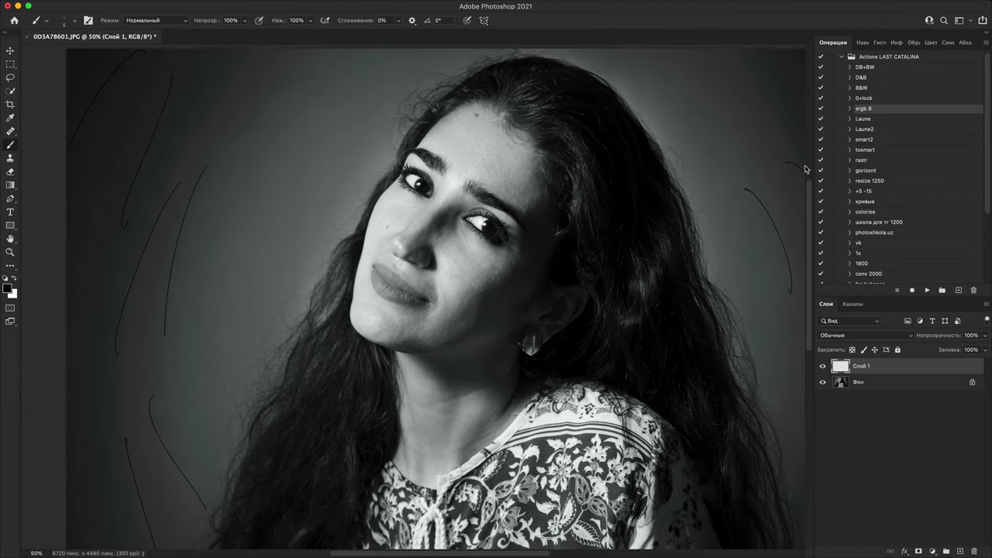
{"action": "key", "text": "BackSpace"}
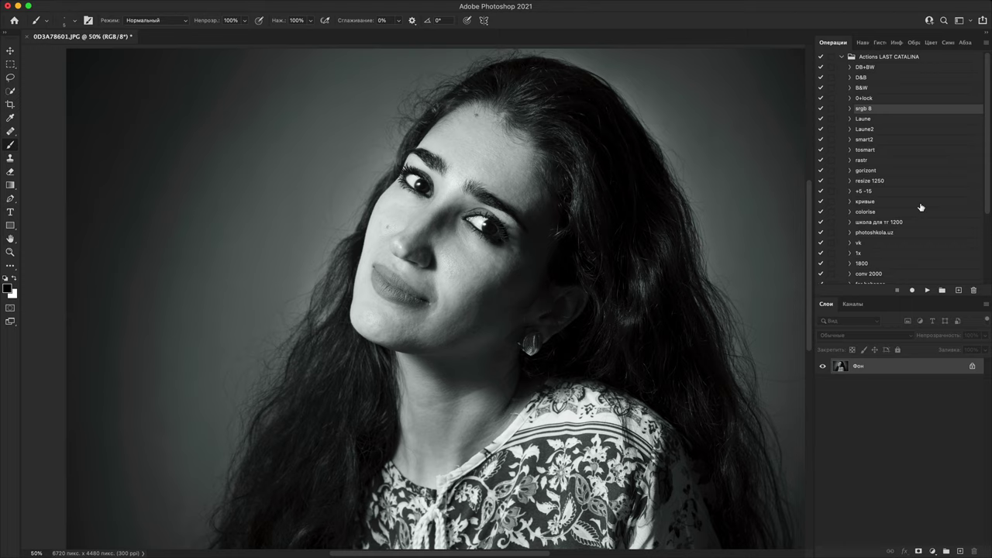
{"action": "left_click", "coordinate": [928, 291]}
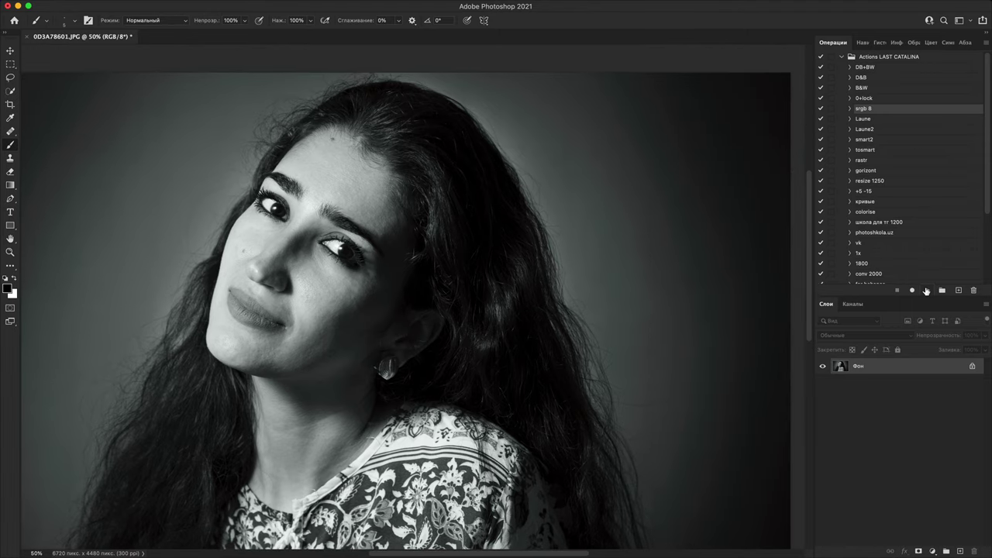
- Examine the tonal bands and color tints in the background beside the woman's hair at up to 300% magnification
{"action": "key", "text": "super+plus"}
{"action": "key", "text": "super+plus"}
{"action": "left_click_drag", "start_coordinate": [734, 328], "coordinate": [427, 485]}
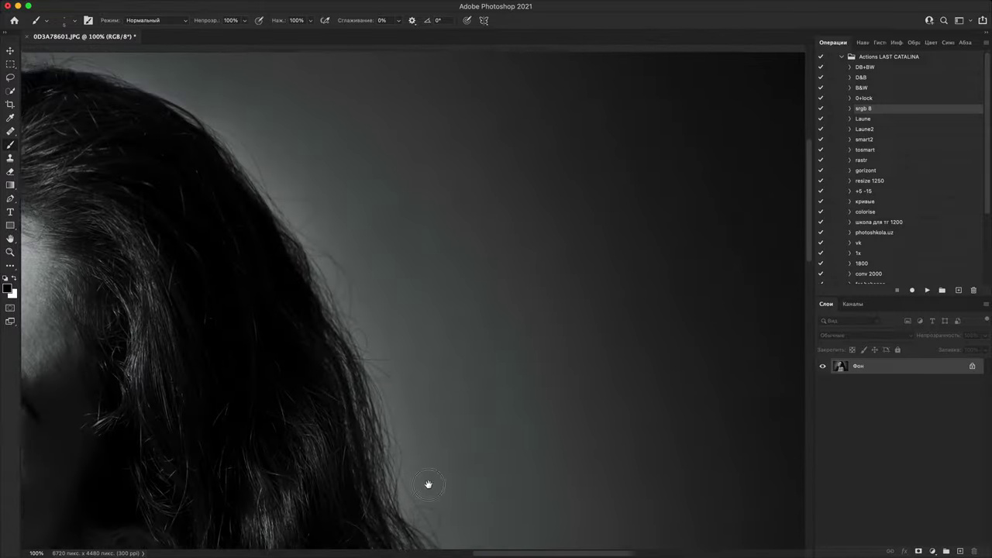
{"action": "key", "text": "super+plus"}
{"action": "key", "text": "super+plus"}
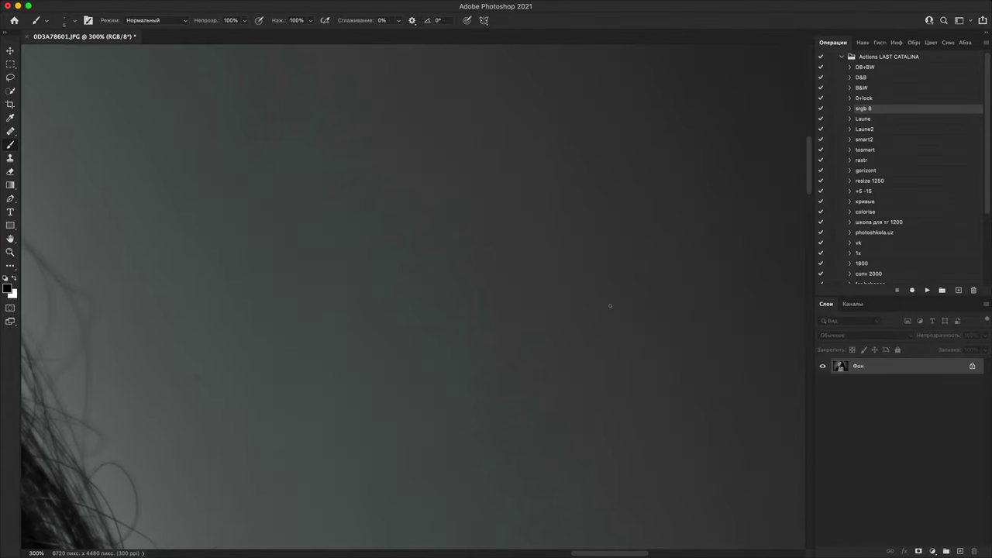
{"action": "scroll", "coordinate": [609, 303], "scroll_direction": "down", "scroll_amount": 10}
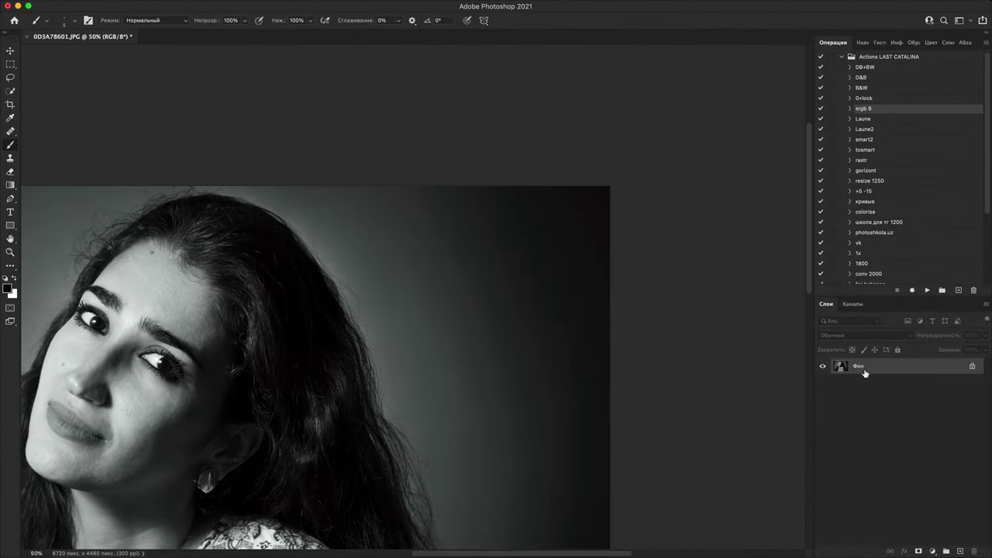
{"action": "key", "text": "super+equal"}
{"action": "key", "text": "super+minus"}
- Add a Black & White adjustment layer with default settings and toggle its visibility to compare the background tint
{"action": "left_click", "coordinate": [932, 551]}
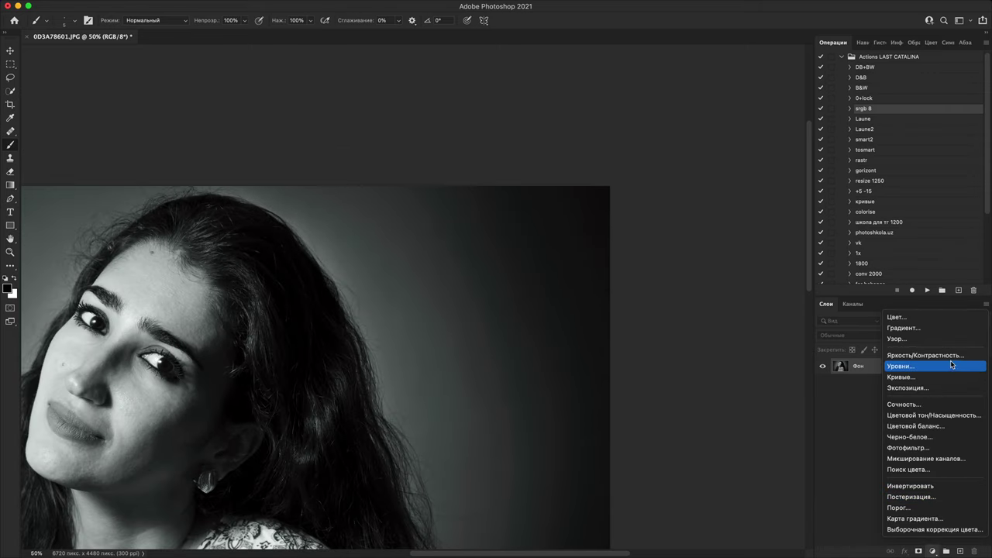
{"action": "left_click", "coordinate": [941, 436]}
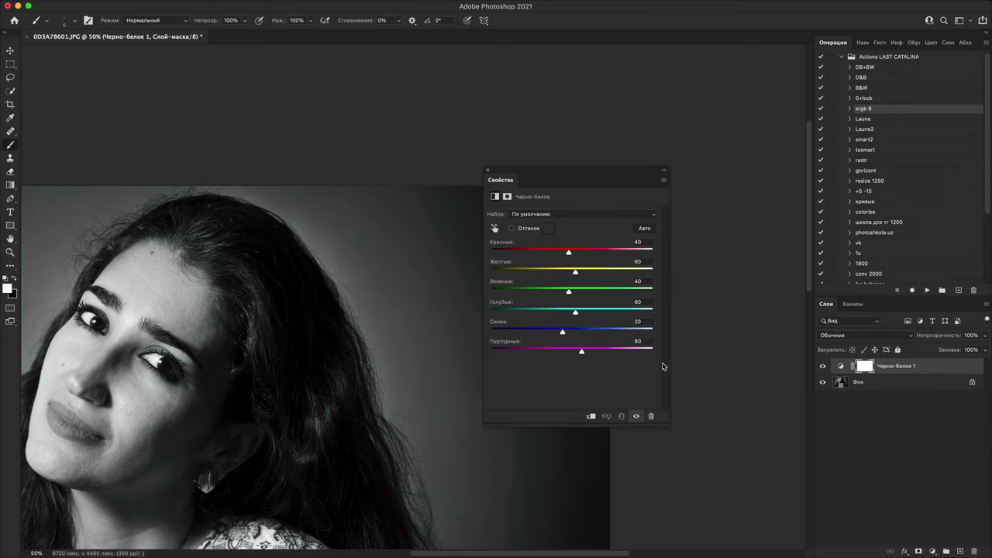
{"action": "left_click", "coordinate": [488, 170]}
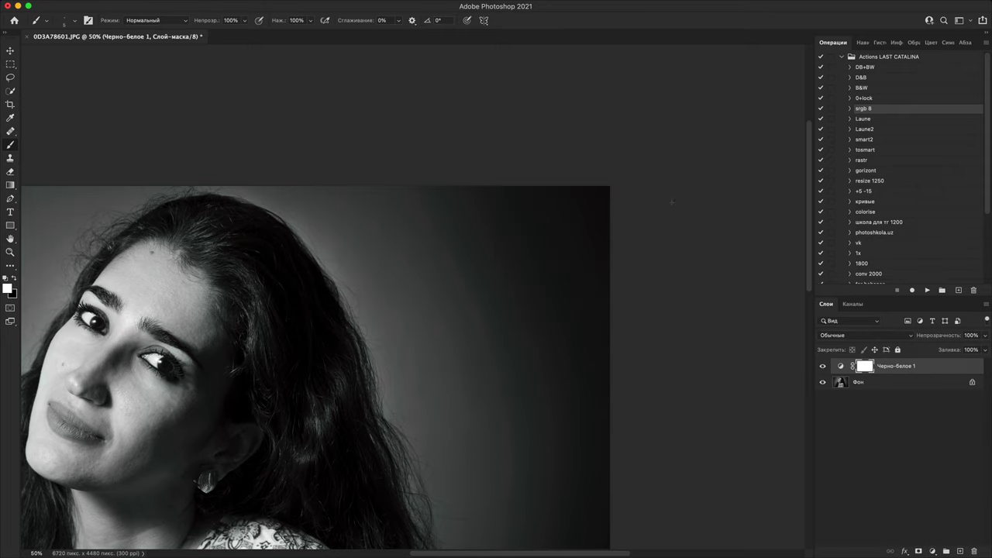
{"action": "left_click", "coordinate": [824, 369]}
{"action": "left_click", "coordinate": [825, 368]}
{"action": "left_click", "coordinate": [825, 367]}
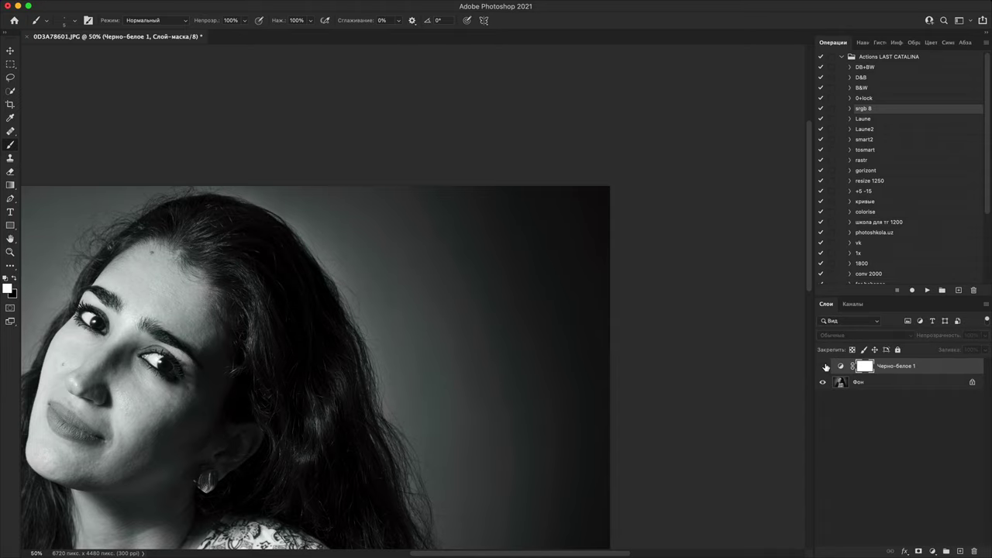
{"action": "left_click", "coordinate": [825, 368]}
- Examine the background gradients up close and across the whole portrait with the Black & White layer switched on
{"action": "key", "text": "super+plus"}
{"action": "key", "text": "super+plus"}
{"action": "mouse_move", "coordinate": [660, 352]}
{"action": "left_mouse_down"}
{"action": "mouse_move", "coordinate": [585, 408]}
{"action": "mouse_move", "coordinate": [439, 472]}
{"action": "left_mouse_up"}
{"action": "key", "text": "super+plus"}
{"action": "key", "text": "super+plus"}
{"action": "key", "text": "super+minus"}
{"action": "key", "text": "super+minus"}
{"action": "key", "text": "super+minus"}
{"action": "key", "text": "super+minus"}
{"action": "key", "text": "super+minus"}
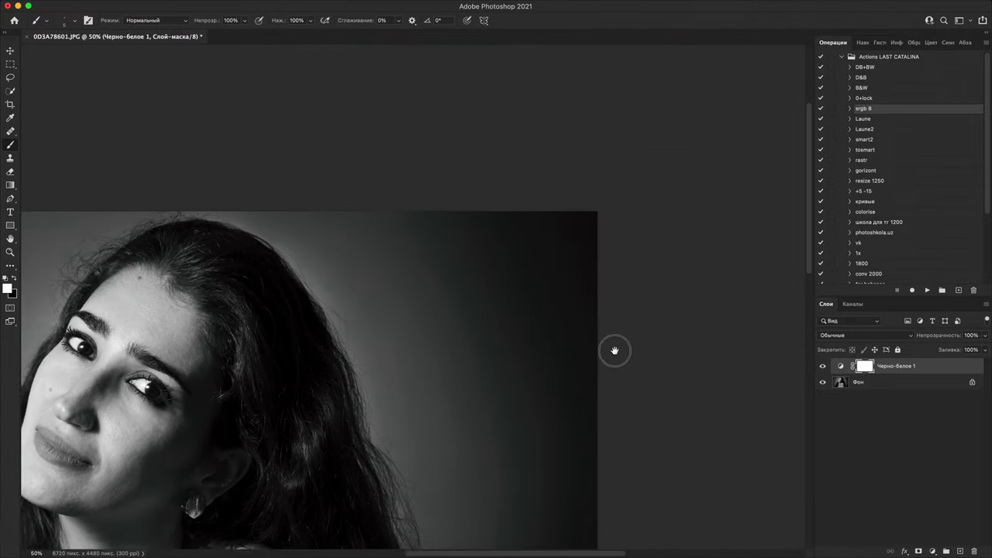
{"action": "left_click_drag", "start_coordinate": [615, 350], "coordinate": [683, 317]}
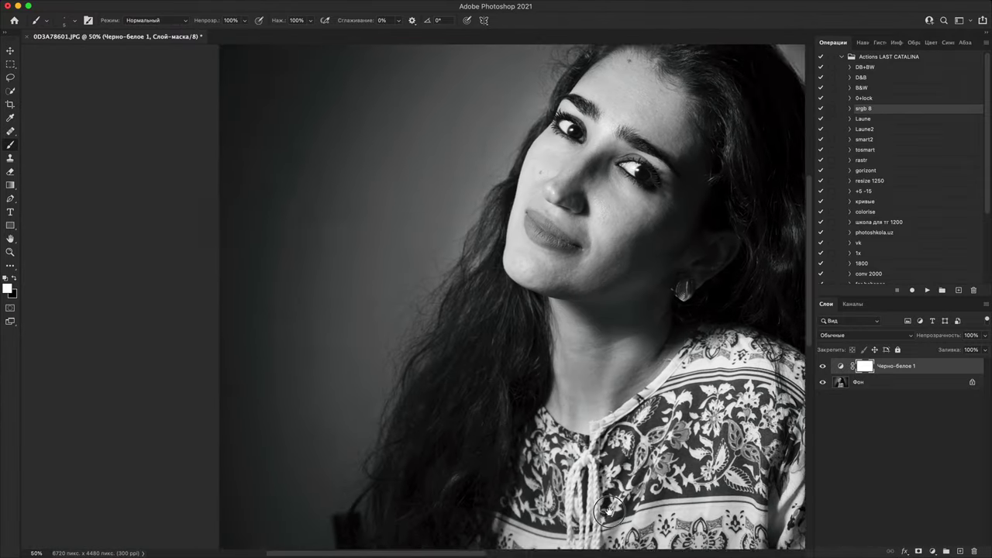
{"action": "left_click_drag", "start_coordinate": [437, 301], "coordinate": [471, 370]}
{"action": "key", "text": "super+minus"}
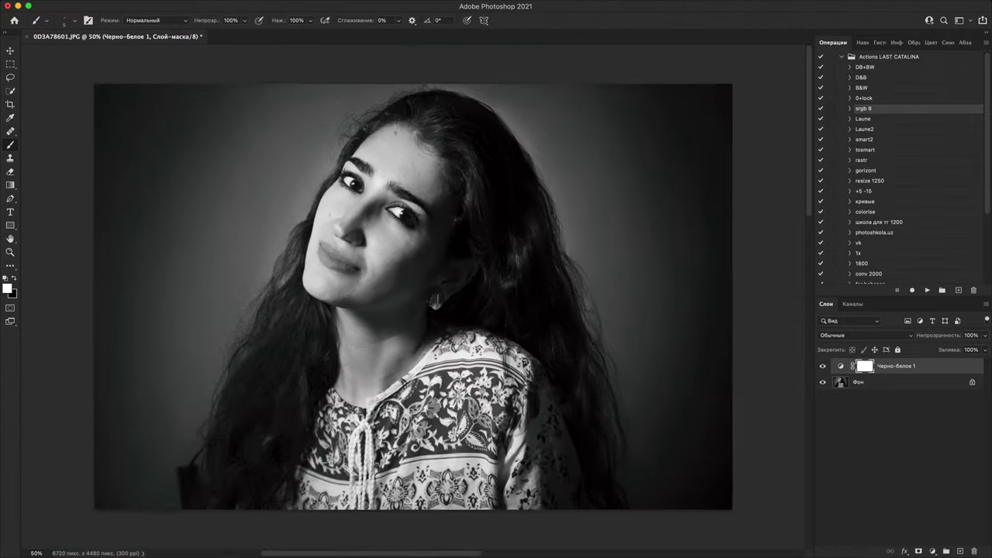
{"action": "key", "text": "super+plus"}
- Replace the Black & White adjustment layer with a new one using the default settings
{"action": "key", "text": "super+e"}
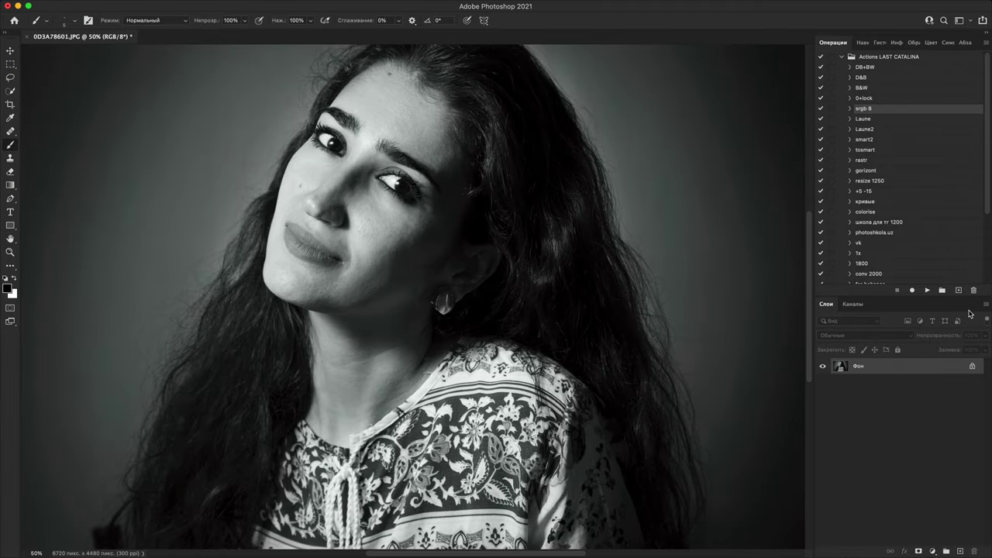
{"action": "left_click", "coordinate": [934, 551]}
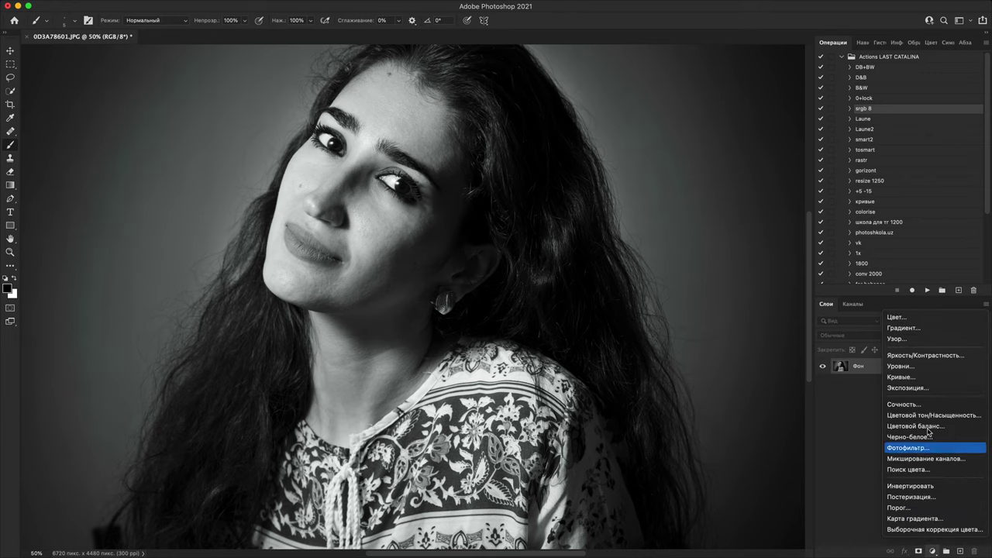
{"action": "left_click", "coordinate": [925, 437]}
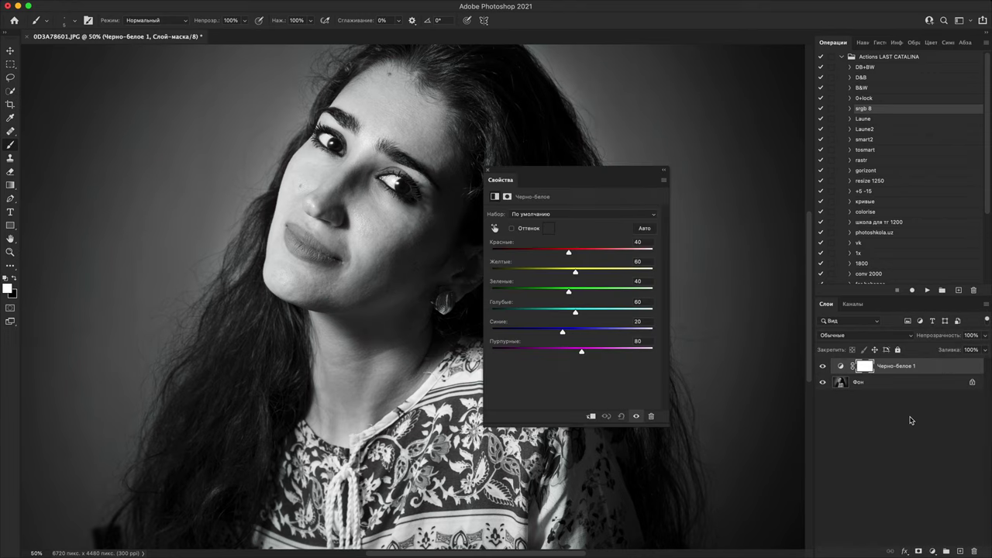
{"action": "left_click", "coordinate": [489, 171]}
- Compare the whole portrait with the Black & White adjustment layer shown and hidden, leaving it shown
{"action": "key", "text": "super+minus"}
{"action": "key", "text": "super+minus"}
{"action": "key", "text": "super+minus"}
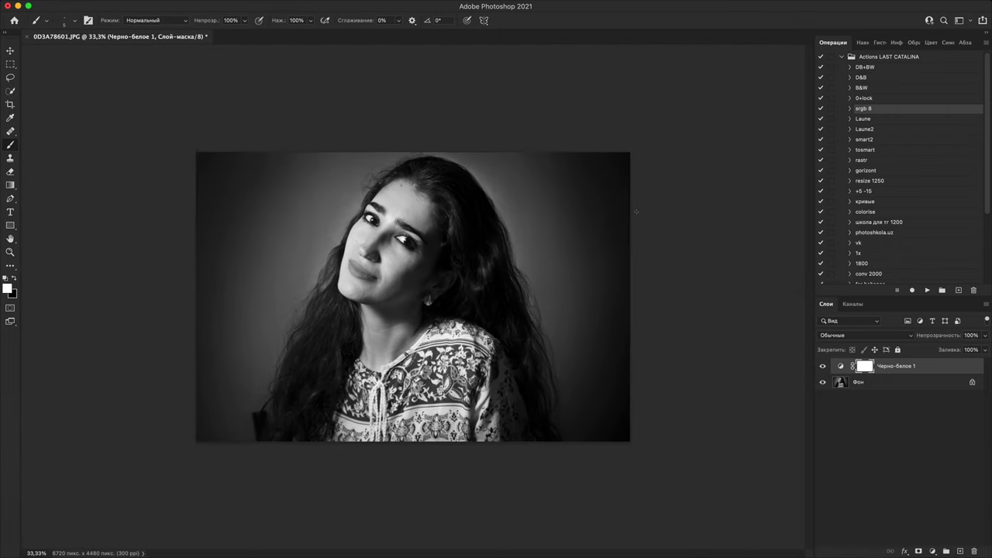
{"action": "key", "text": "super+plus"}
{"action": "scroll", "coordinate": [634, 281], "scroll_direction": "up", "scroll_amount": 1}
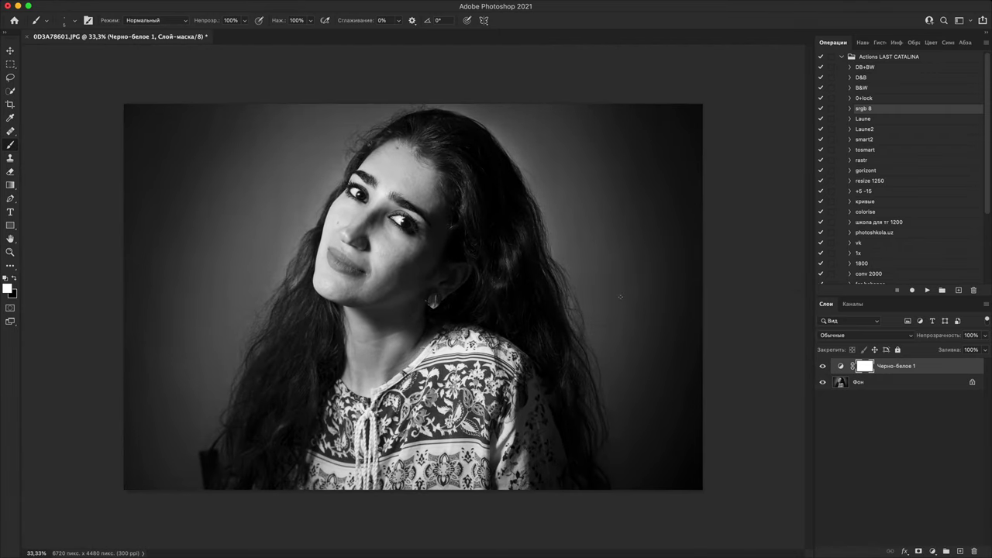
{"action": "left_click", "coordinate": [823, 366]}
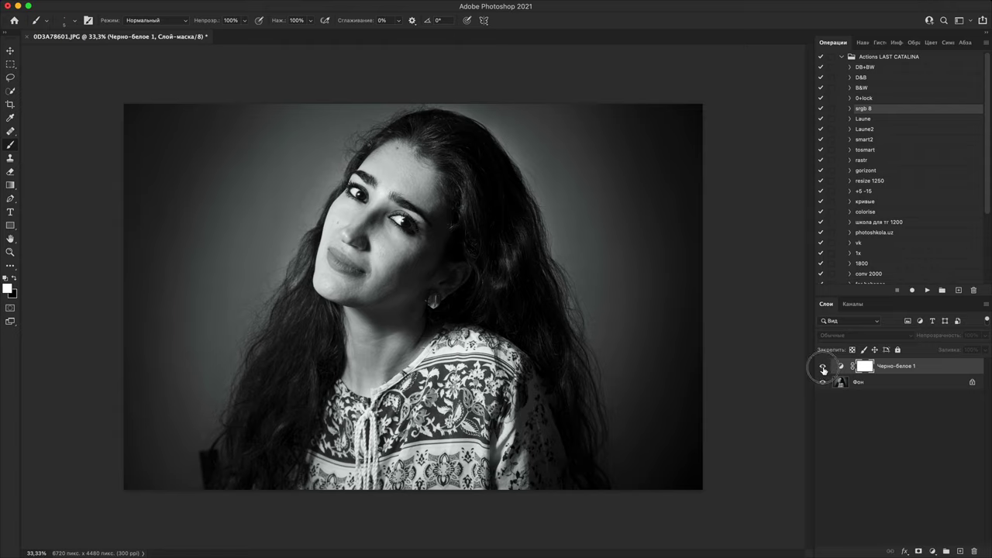
{"action": "left_click", "coordinate": [823, 368]}
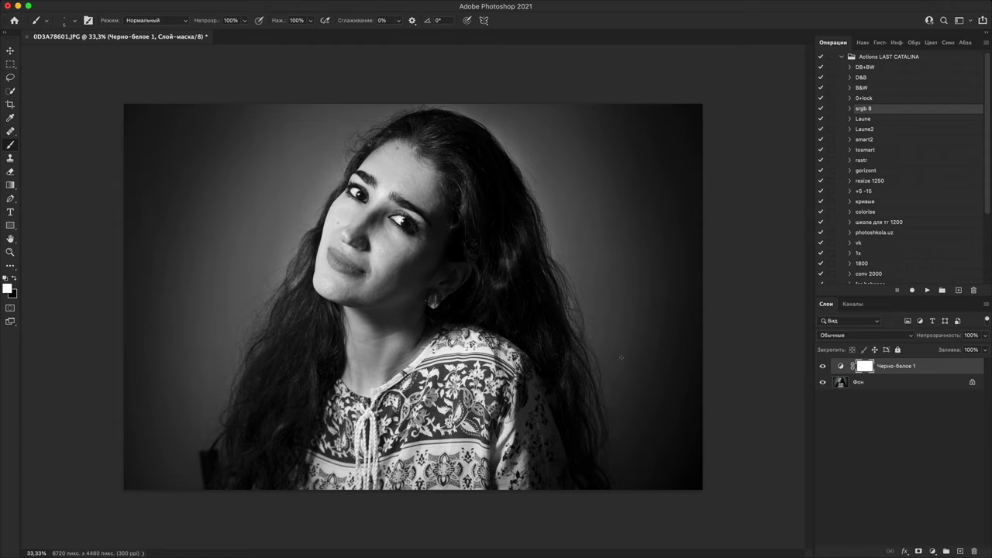
- Examine the skin texture around the eyes, nose bridge and forehead at 300% magnification
{"action": "key", "text": "super+1"}
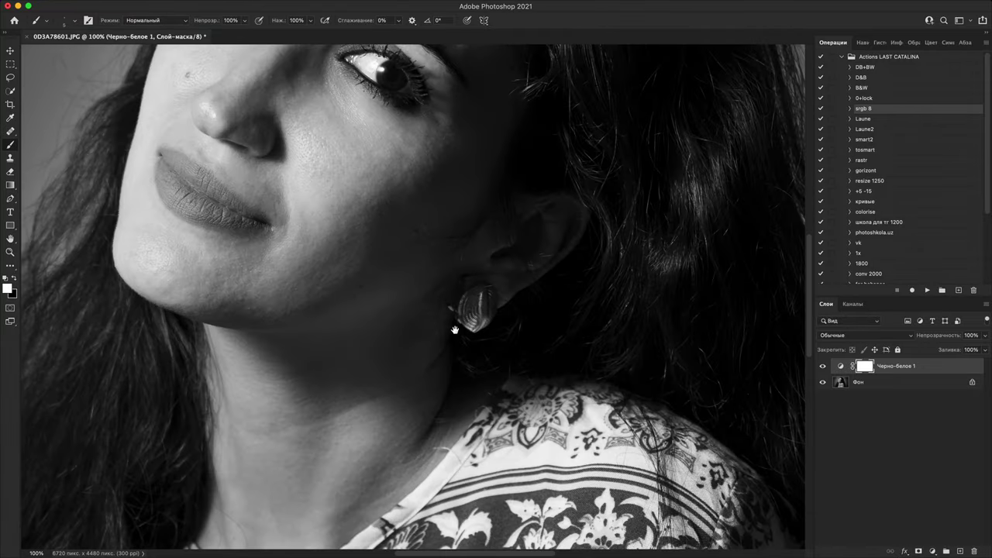
{"action": "left_click_drag", "start_coordinate": [455, 330], "coordinate": [476, 377]}
{"action": "key", "text": "super+plus"}
{"action": "key", "text": "super+plus"}
{"action": "left_click_drag", "start_coordinate": [504, 302], "coordinate": [531, 338]}
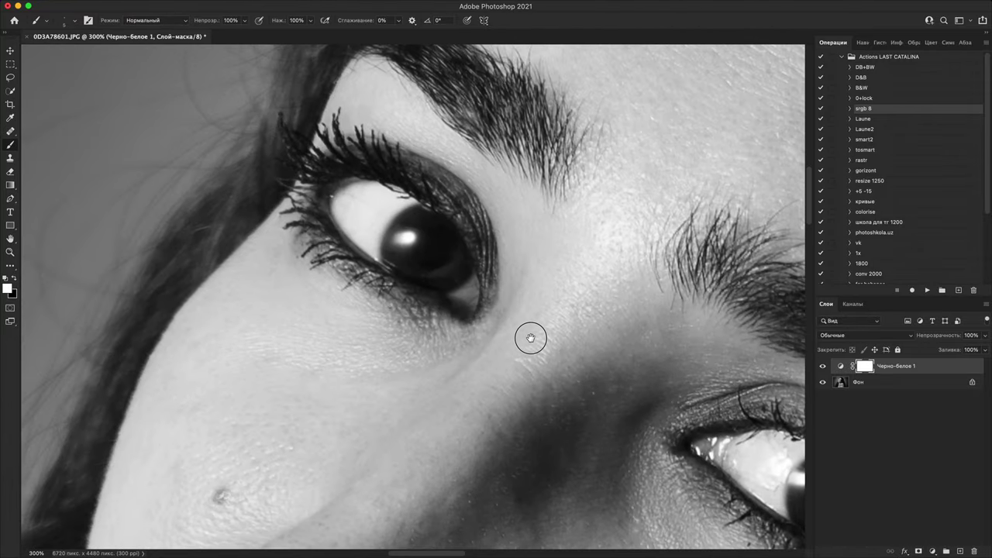
{"action": "left_click_drag", "start_coordinate": [698, 217], "coordinate": [374, 437]}
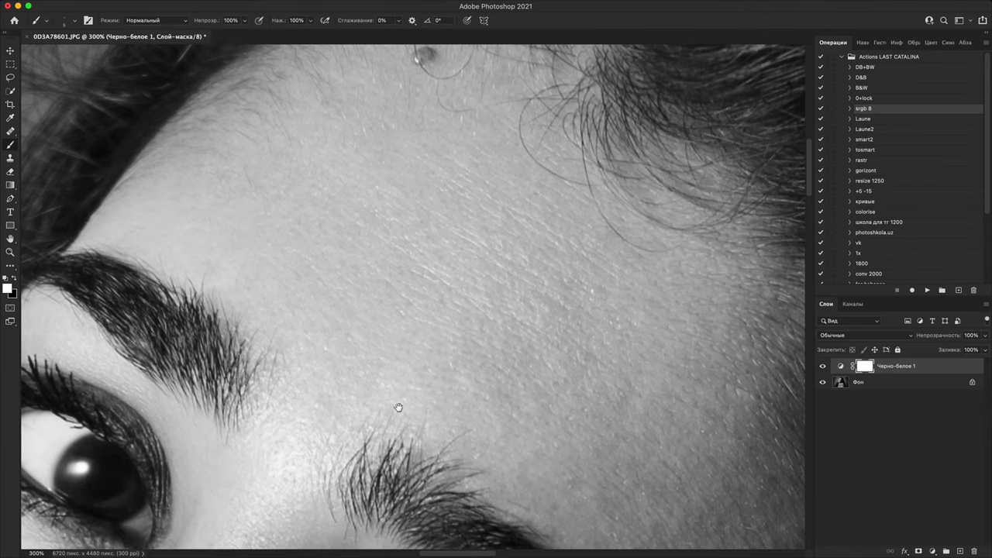
{"action": "scroll", "coordinate": [399, 408], "scroll_direction": "up", "scroll_amount": 3}
{"action": "scroll", "coordinate": [399, 408], "scroll_direction": "right", "scroll_amount": 6}
{"action": "scroll", "coordinate": [489, 474], "scroll_direction": "down", "scroll_amount": 3}
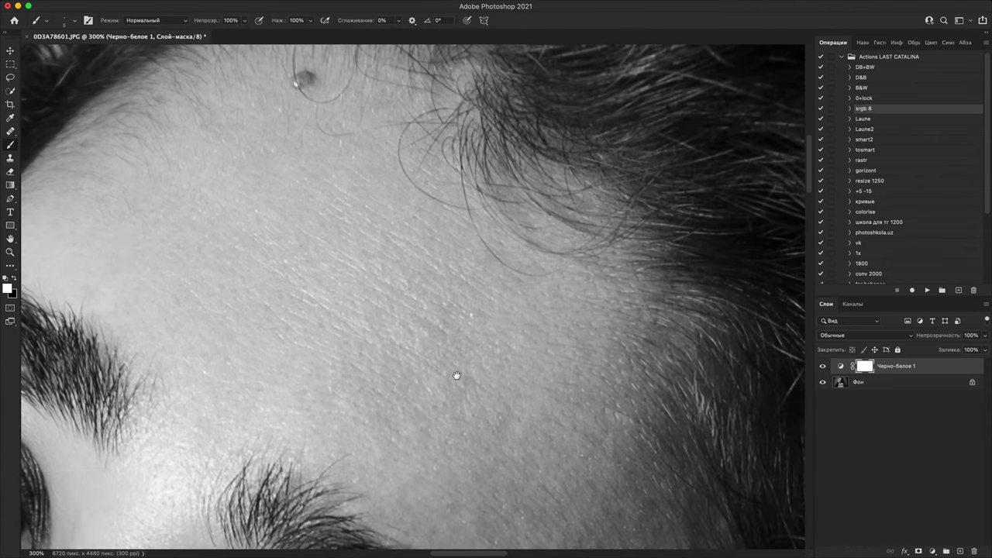
{"action": "scroll", "coordinate": [457, 376], "scroll_direction": "down", "scroll_amount": 5}
{"action": "scroll", "coordinate": [481, 434], "scroll_direction": "down", "scroll_amount": 4}
{"action": "scroll", "coordinate": [481, 434], "scroll_direction": "left", "scroll_amount": 3}
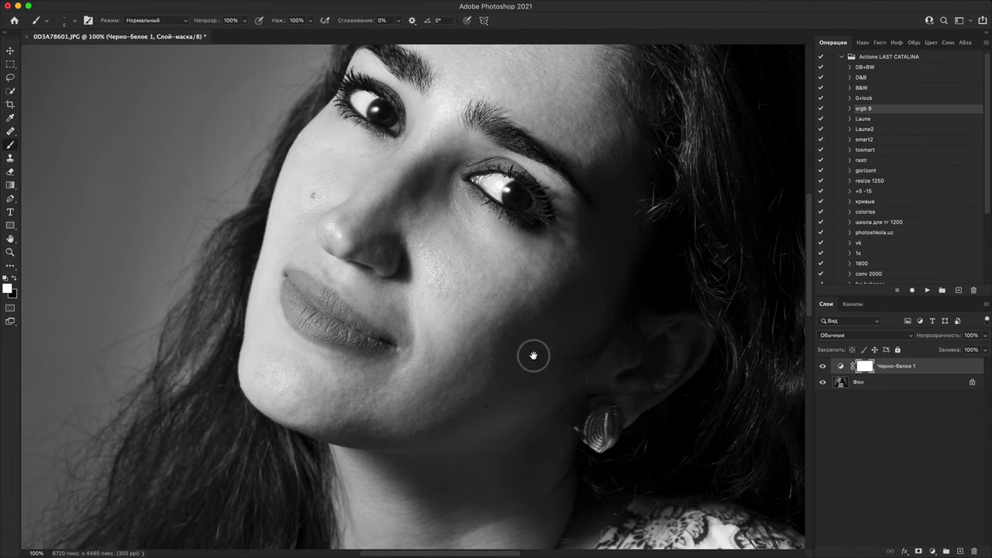
- Add a new layer above the adjustment and paint short black strokes on the lower cheek beside the mouth corner
{"action": "key", "text": "super+plus"}
{"action": "left_click_drag", "start_coordinate": [532, 441], "coordinate": [547, 321]}
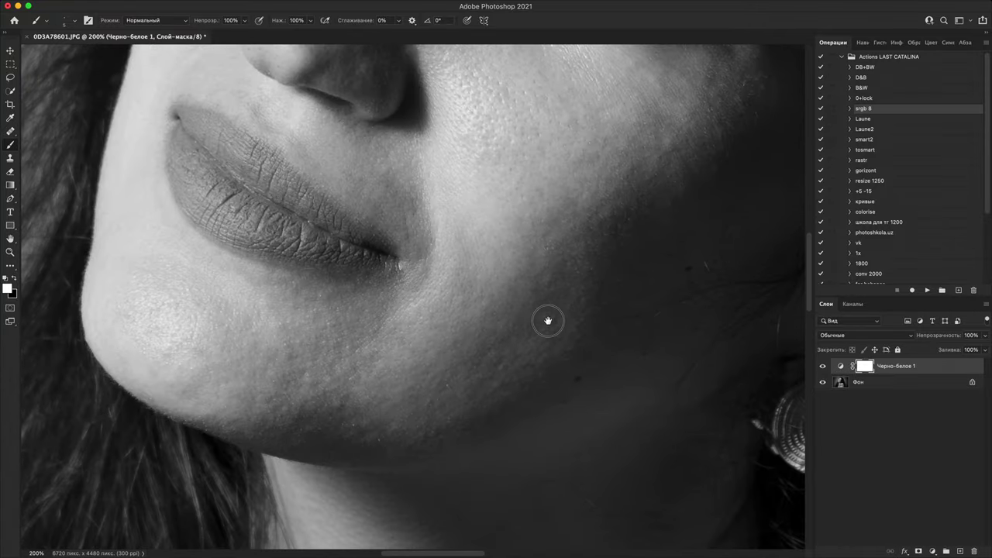
{"action": "key", "text": "super+plus"}
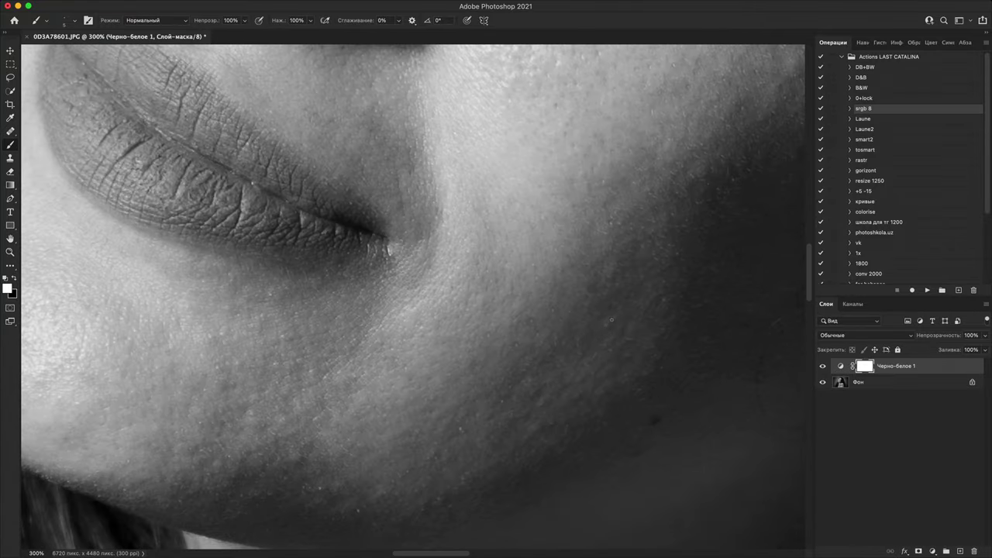
{"action": "left_click", "coordinate": [960, 551]}
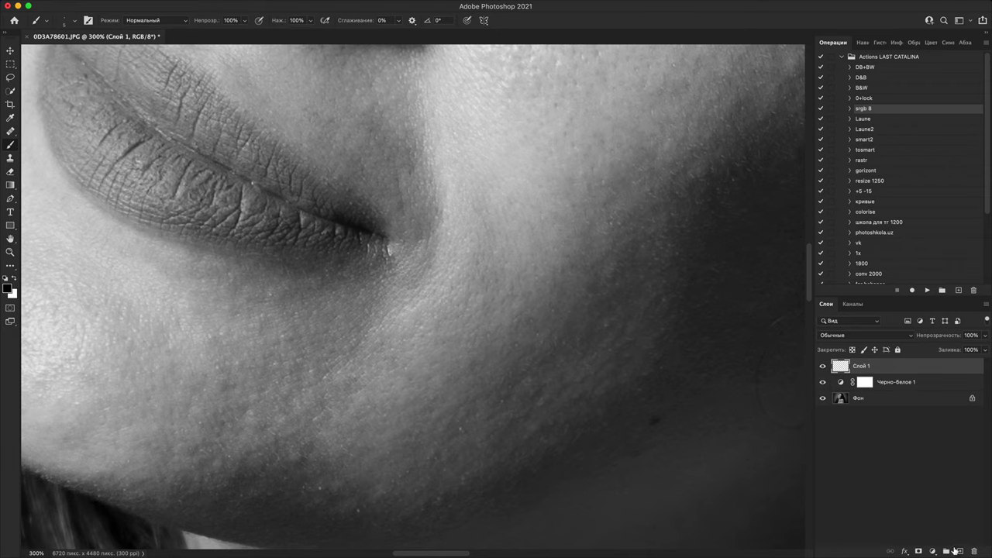
{"action": "left_click_drag", "start_coordinate": [637, 288], "coordinate": [587, 356]}
{"action": "mouse_move", "coordinate": [568, 385]}
{"action": "left_mouse_down"}
{"action": "mouse_move", "coordinate": [548, 403]}
{"action": "mouse_move", "coordinate": [492, 402]}
{"action": "mouse_move", "coordinate": [425, 439]}
{"action": "left_mouse_up"}
{"action": "left_click_drag", "start_coordinate": [368, 409], "coordinate": [581, 394]}
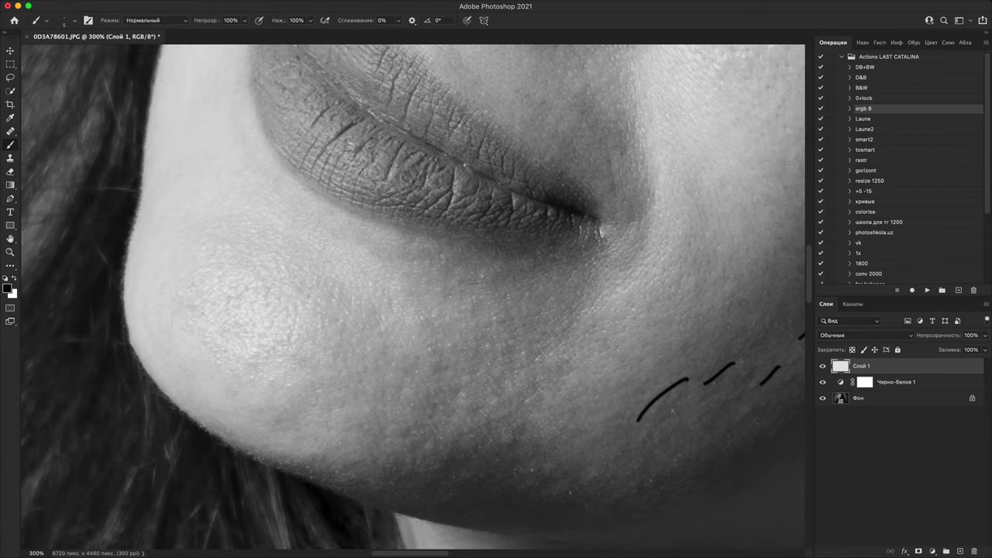
- Try circling individual bright specks on the shaded side of the nose at 500%, and undo these marks
{"action": "mouse_move", "coordinate": [583, 325]}
{"action": "left_mouse_down"}
{"action": "mouse_move", "coordinate": [541, 361]}
{"action": "mouse_move", "coordinate": [536, 388]}
{"action": "left_mouse_up"}
{"action": "mouse_move", "coordinate": [690, 54]}
{"action": "left_mouse_down"}
{"action": "mouse_move", "coordinate": [588, 336]}
{"action": "mouse_move", "coordinate": [571, 414]}
{"action": "left_mouse_up"}
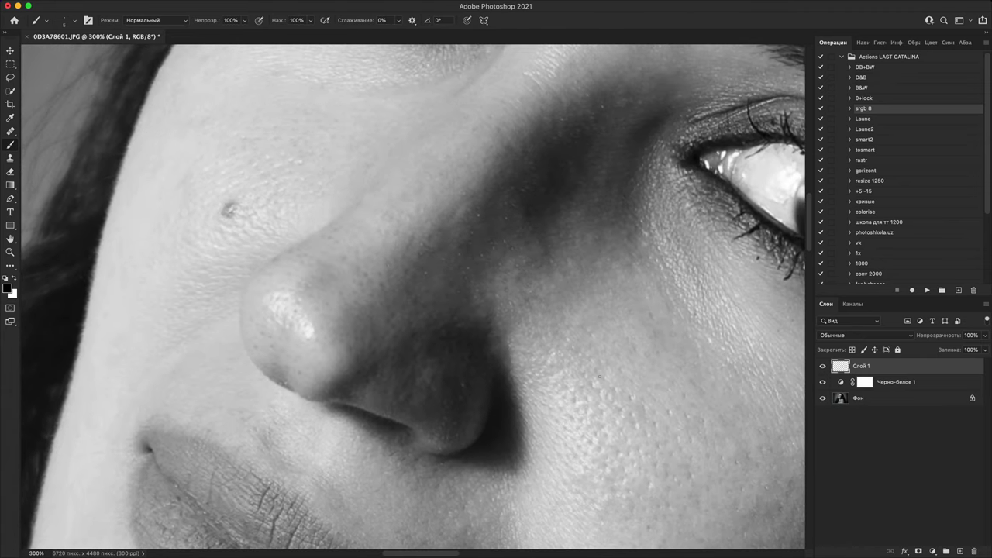
{"action": "left_click_drag", "start_coordinate": [526, 301], "coordinate": [486, 388]}
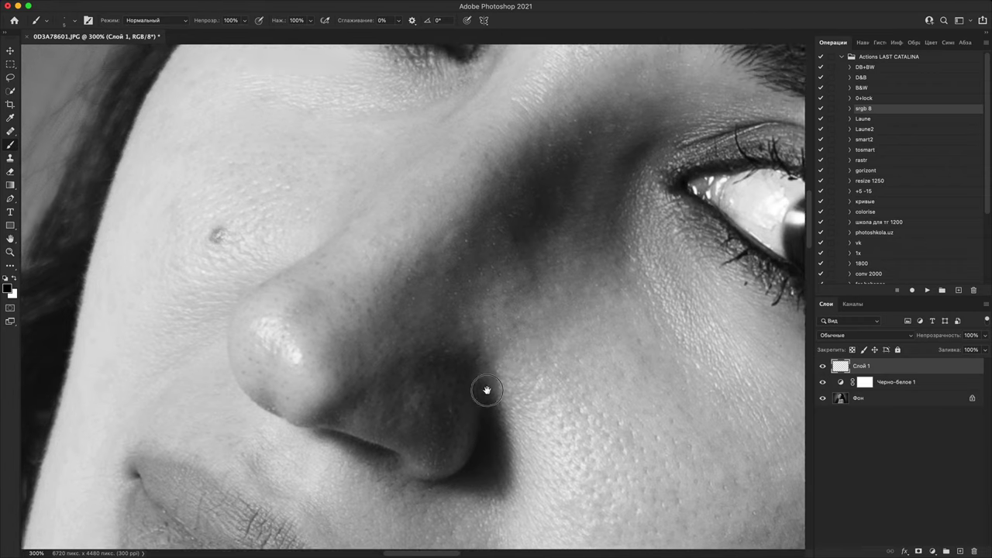
{"action": "key", "text": "super+plus"}
{"action": "key", "text": "super+plus"}
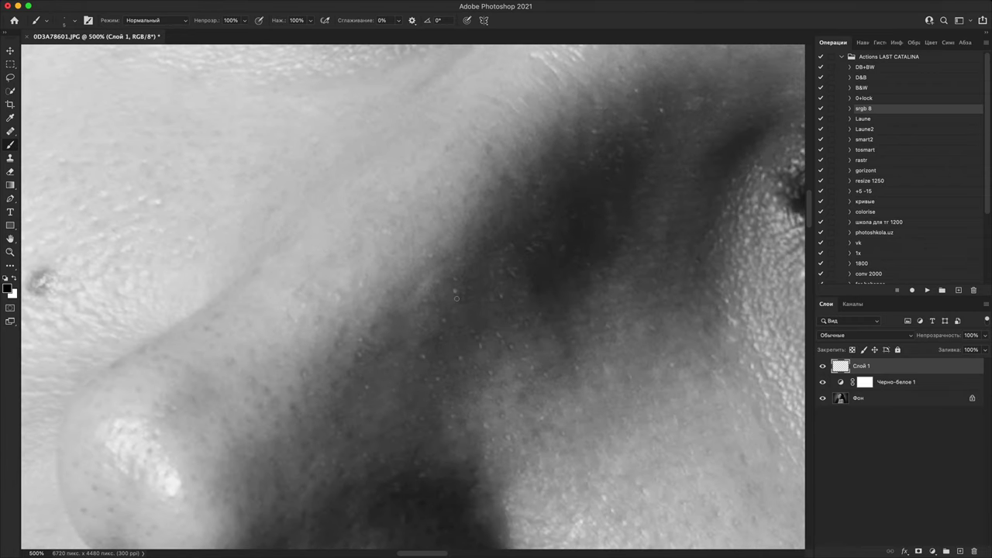
{"action": "left_click_drag", "start_coordinate": [453, 292], "coordinate": [453, 292]}
{"action": "mouse_move", "coordinate": [477, 332]}
{"action": "left_mouse_down"}
{"action": "mouse_move", "coordinate": [513, 327]}
{"action": "mouse_move", "coordinate": [505, 362]}
{"action": "mouse_move", "coordinate": [487, 380]}
{"action": "left_mouse_up"}
{"action": "left_click_drag", "start_coordinate": [416, 354], "coordinate": [425, 361]}
{"action": "mouse_move", "coordinate": [436, 382]}
{"action": "left_mouse_down"}
{"action": "mouse_move", "coordinate": [439, 372]}
{"action": "mouse_move", "coordinate": [433, 378]}
{"action": "left_mouse_up"}
{"action": "left_click_drag", "start_coordinate": [527, 358], "coordinate": [433, 432]}
{"action": "key", "text": "super+z"}
{"action": "key", "text": "super+z"}
{"action": "key", "text": "super+z"}
{"action": "key", "text": "super+z"}
{"action": "key", "text": "super+z"}
{"action": "key", "text": "super+z"}
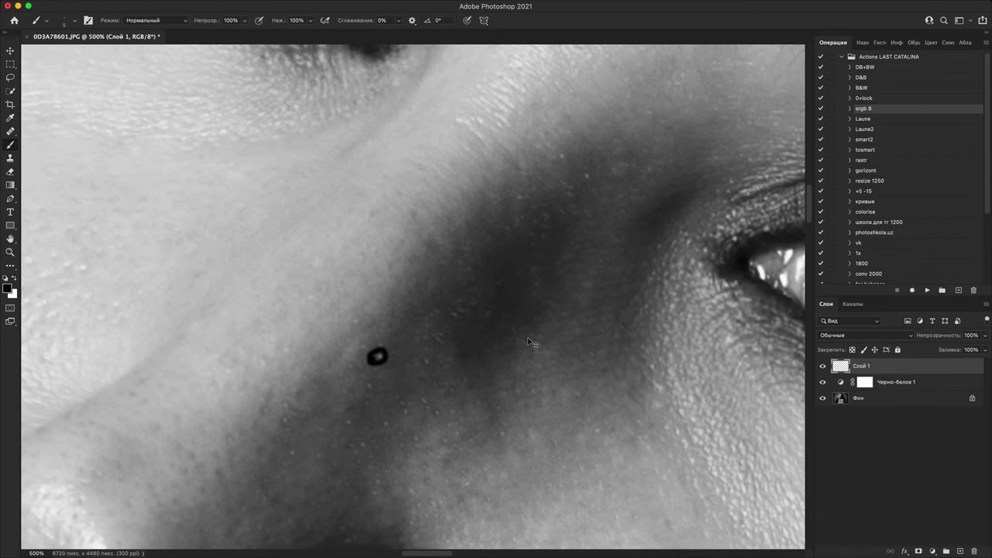
- Draw a three-segment black bracket with straight brush strokes around the speckled area on the nose's shaded side
{"action": "left_click_drag", "start_coordinate": [414, 323], "coordinate": [436, 313]}
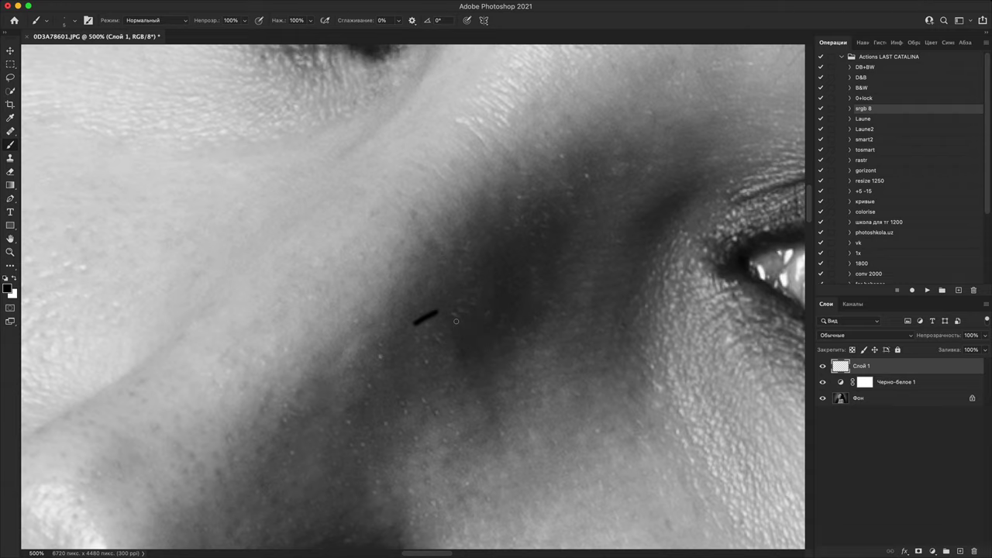
{"action": "left_click", "coordinate": [488, 417], "text": "shift"}
{"action": "left_click", "coordinate": [438, 446], "text": "shift"}
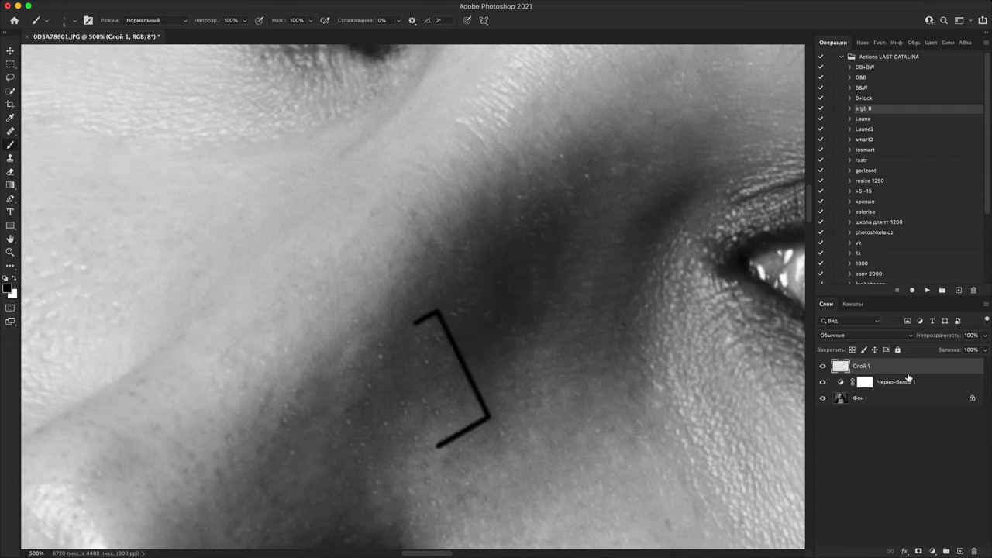
- Toggle the markup layer's visibility to compare the nose area with and without the bracket, leaving the layer hidden
{"action": "left_click", "coordinate": [823, 366]}
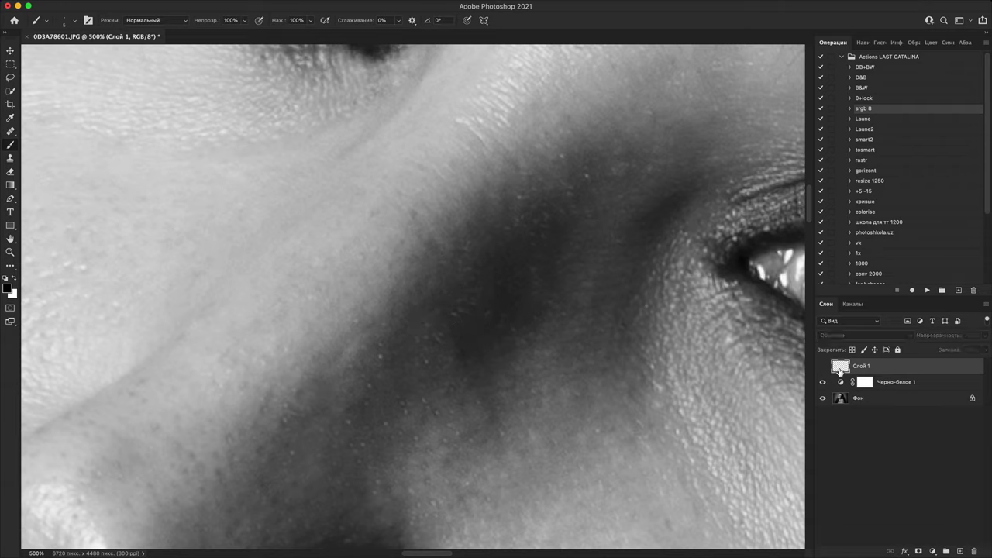
{"action": "left_click", "coordinate": [824, 366]}
{"action": "left_click", "coordinate": [825, 366]}
{"action": "left_click", "coordinate": [823, 366]}
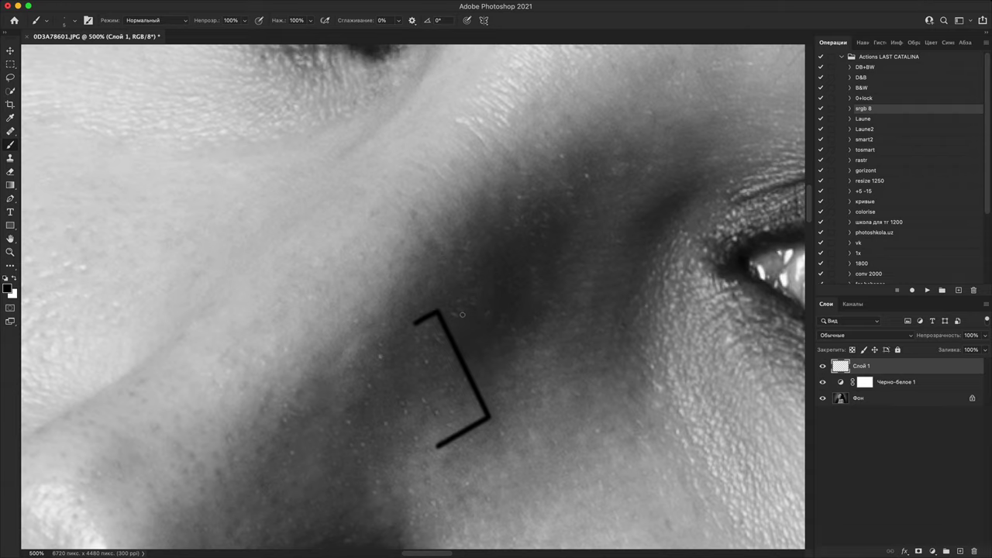
{"action": "left_click", "coordinate": [823, 367]}
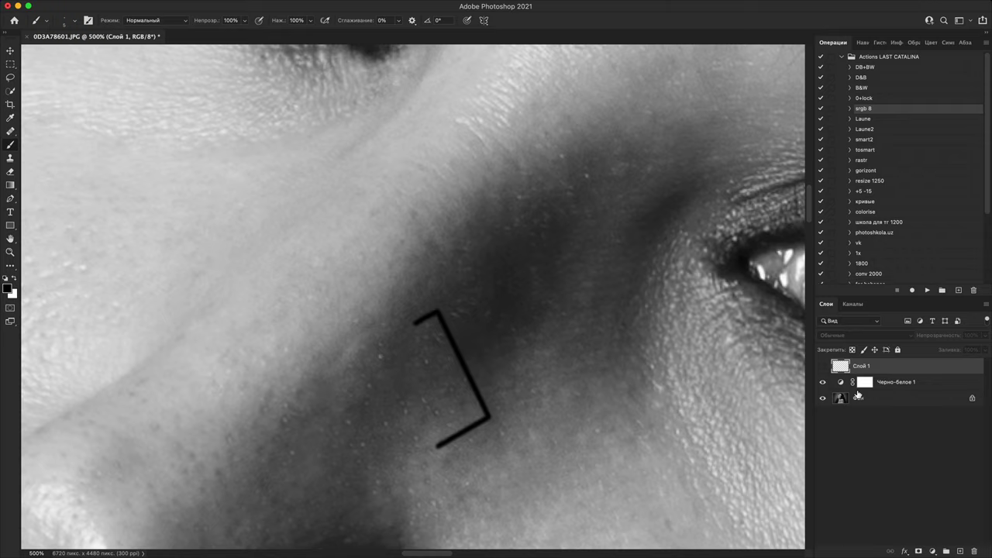
- Add a new layer above the hidden markup layer and paint a black zigzag along the nose's shaded side
{"action": "left_click", "coordinate": [960, 551]}
{"action": "mouse_move", "coordinate": [450, 302]}
{"action": "left_mouse_down"}
{"action": "mouse_move", "coordinate": [425, 345]}
{"action": "mouse_move", "coordinate": [481, 357]}
{"action": "mouse_move", "coordinate": [504, 416]}
{"action": "mouse_move", "coordinate": [383, 508]}
{"action": "left_mouse_up"}
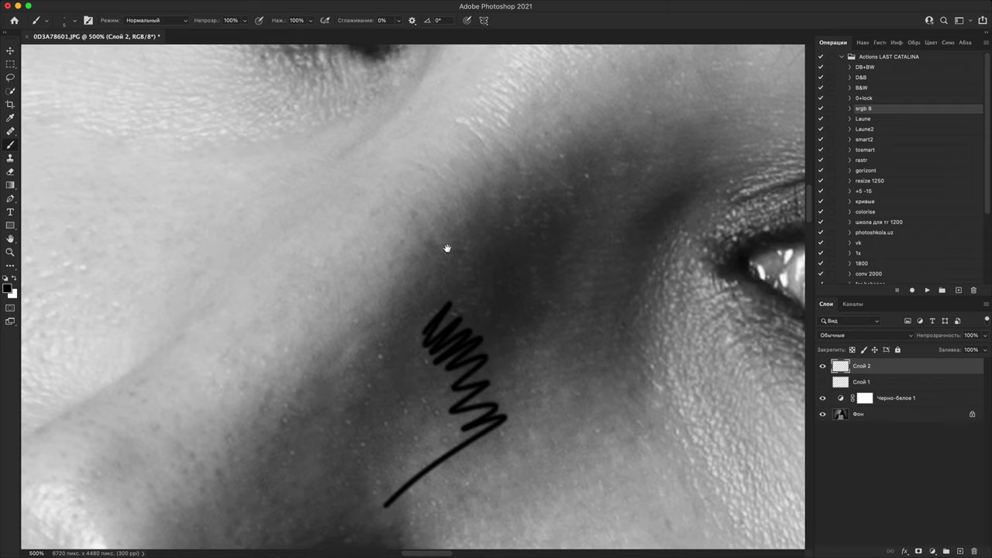
{"action": "scroll", "coordinate": [448, 248], "scroll_direction": "up", "scroll_amount": 10}
{"action": "scroll", "coordinate": [516, 357], "scroll_direction": "down", "scroll_amount": 8}
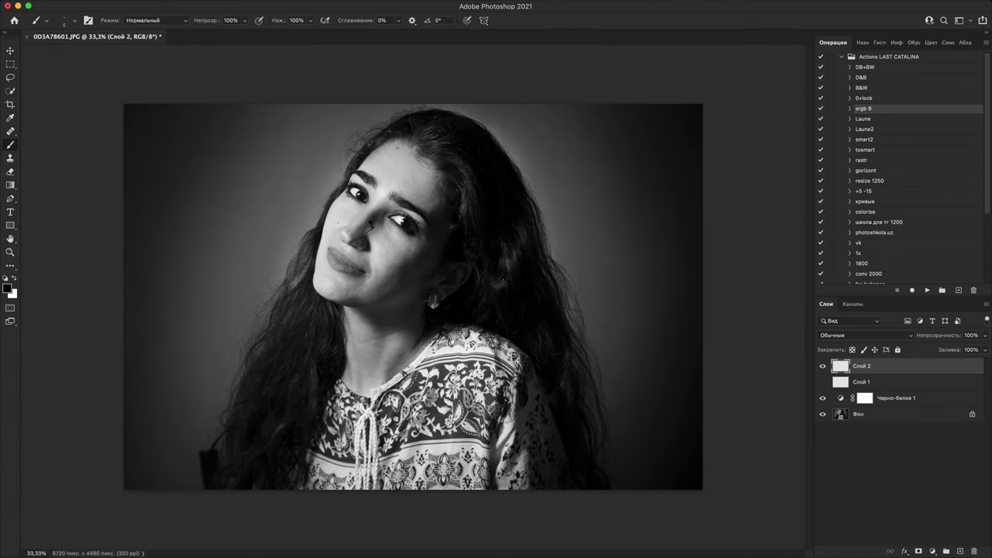
- Draw thin black strokes in the background beside the head and a long thin arc around the hair on the image's left
{"action": "key", "text": "super+plus"}
{"action": "scroll", "coordinate": [414, 297], "scroll_direction": "up", "scroll_amount": 3}
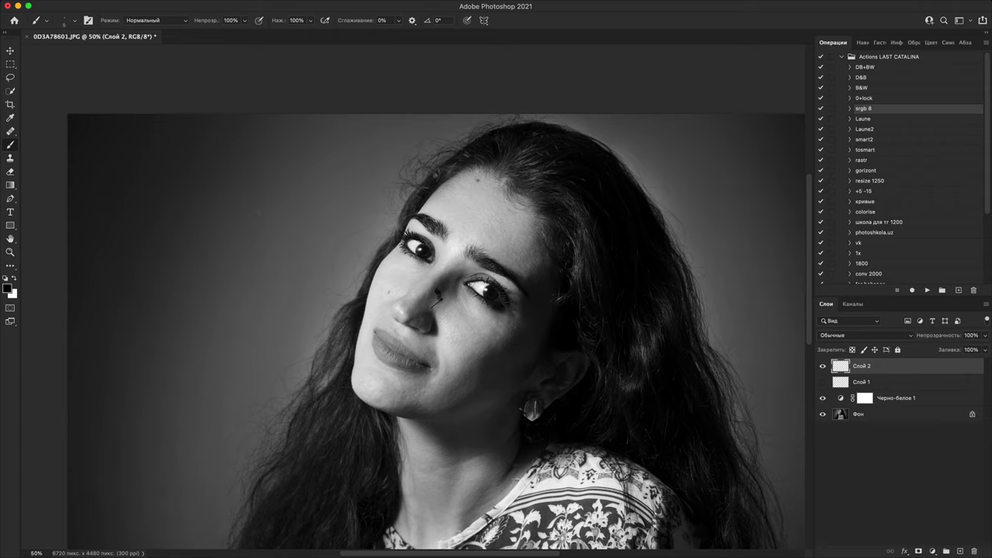
{"action": "mouse_move", "coordinate": [244, 189]}
{"action": "left_mouse_down"}
{"action": "mouse_move", "coordinate": [328, 105]}
{"action": "mouse_move", "coordinate": [322, 147]}
{"action": "left_mouse_up"}
{"action": "key", "text": "super+minus"}
{"action": "key", "text": "super+minus"}
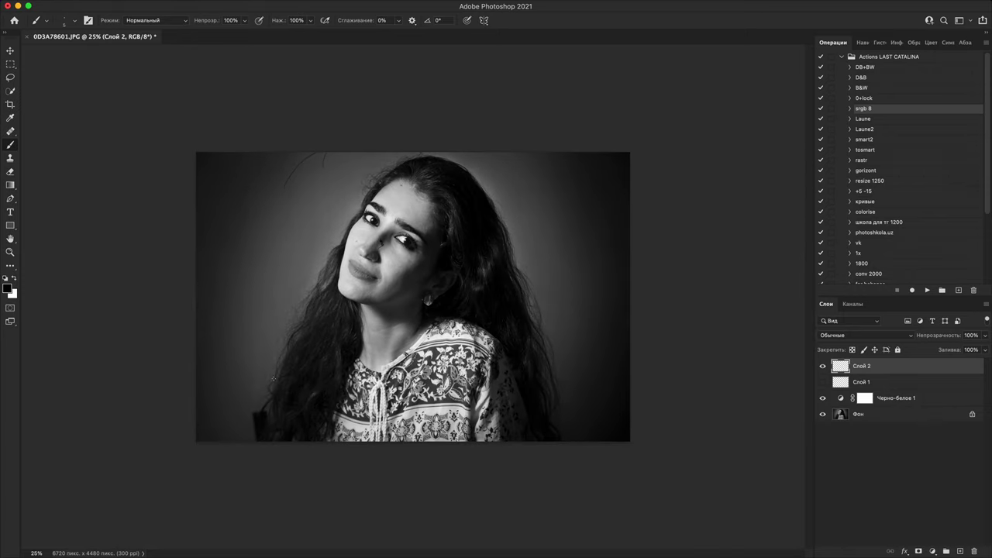
{"action": "mouse_move", "coordinate": [257, 426]}
{"action": "left_mouse_down"}
{"action": "mouse_move", "coordinate": [206, 314]}
{"action": "mouse_move", "coordinate": [249, 210]}
{"action": "mouse_move", "coordinate": [319, 140]}
{"action": "mouse_move", "coordinate": [348, 134]}
{"action": "left_mouse_up"}
- Enlarge the brush to 125 and paint black arcs in the background on both sides of the woman, with a white outline closer to her hair
{"action": "key", "text": "bracketright"}
{"action": "key", "text": "bracketright"}
{"action": "mouse_move", "coordinate": [534, 158]}
{"action": "left_mouse_down"}
{"action": "mouse_move", "coordinate": [562, 168]}
{"action": "mouse_move", "coordinate": [600, 292]}
{"action": "mouse_move", "coordinate": [560, 442]}
{"action": "left_mouse_up"}
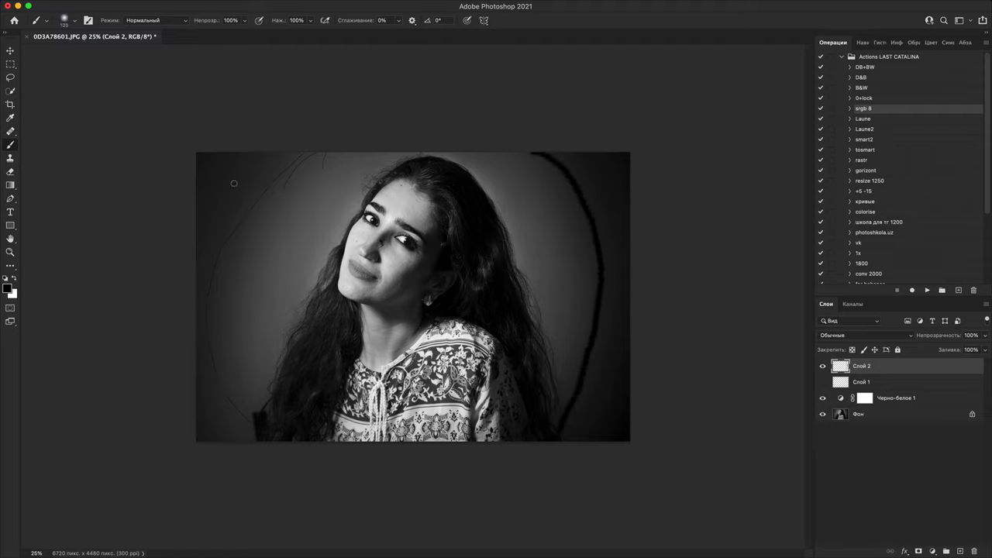
{"action": "mouse_move", "coordinate": [297, 150]}
{"action": "left_mouse_down"}
{"action": "mouse_move", "coordinate": [241, 227]}
{"action": "mouse_move", "coordinate": [262, 440]}
{"action": "left_mouse_up"}
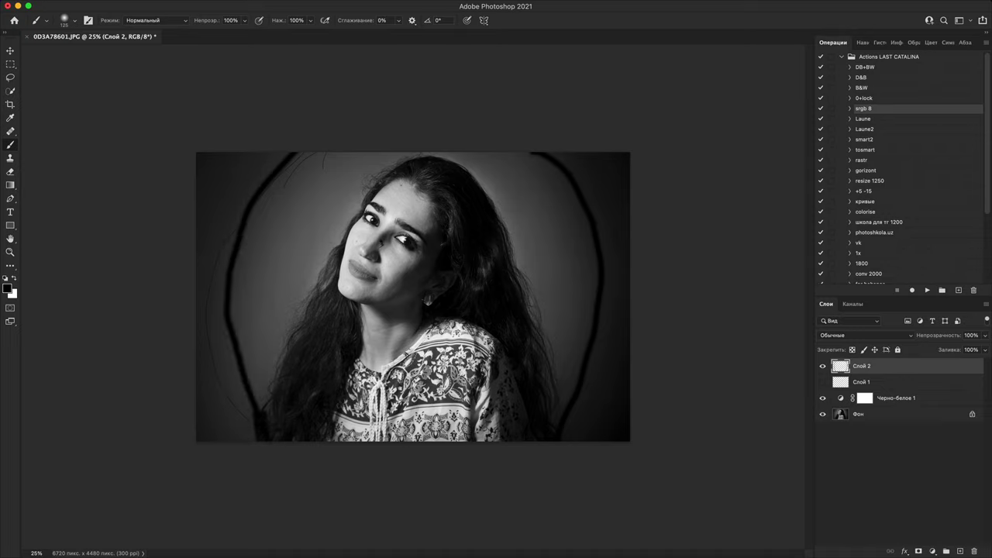
{"action": "key", "text": "x"}
{"action": "mouse_move", "coordinate": [270, 400]}
{"action": "left_mouse_down"}
{"action": "mouse_move", "coordinate": [276, 281]}
{"action": "mouse_move", "coordinate": [339, 179]}
{"action": "mouse_move", "coordinate": [430, 132]}
{"action": "mouse_move", "coordinate": [506, 180]}
{"action": "mouse_move", "coordinate": [549, 278]}
{"action": "mouse_move", "coordinate": [579, 444]}
{"action": "mouse_move", "coordinate": [513, 432]}
{"action": "left_mouse_up"}
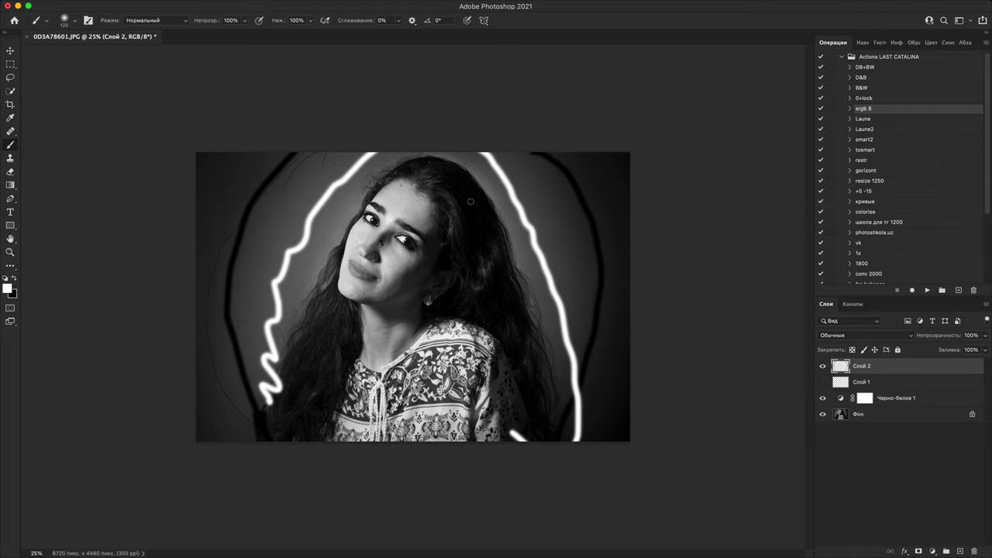
- With a much smaller white brush, outline the curved band across the neck from its front edge to below the earring
{"action": "key", "text": "super+plus"}
{"action": "key", "text": "super+plus"}
{"action": "key", "text": "super+plus"}
{"action": "key", "text": "super+plus"}
{"action": "key", "text": "super+plus"}
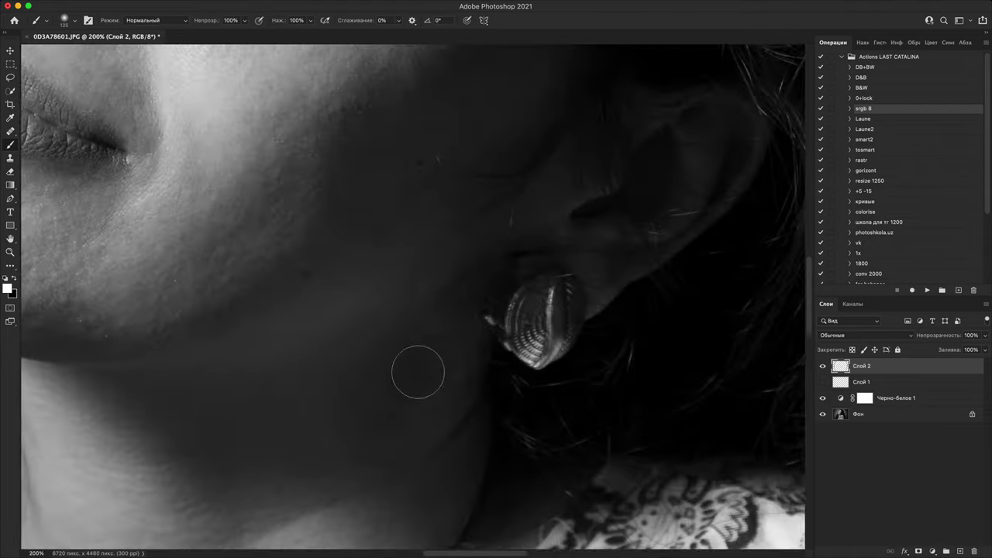
{"action": "key", "text": "super+plus"}
{"action": "left_click_drag", "start_coordinate": [434, 488], "coordinate": [656, 172]}
{"action": "mouse_move", "coordinate": [511, 269]}
{"action": "left_mouse_down"}
{"action": "mouse_move", "coordinate": [566, 197]}
{"action": "mouse_move", "coordinate": [597, 233]}
{"action": "left_mouse_up"}
{"action": "key", "text": "bracketleft"}
{"action": "key", "text": "bracketleft"}
{"action": "key", "text": "bracketleft"}
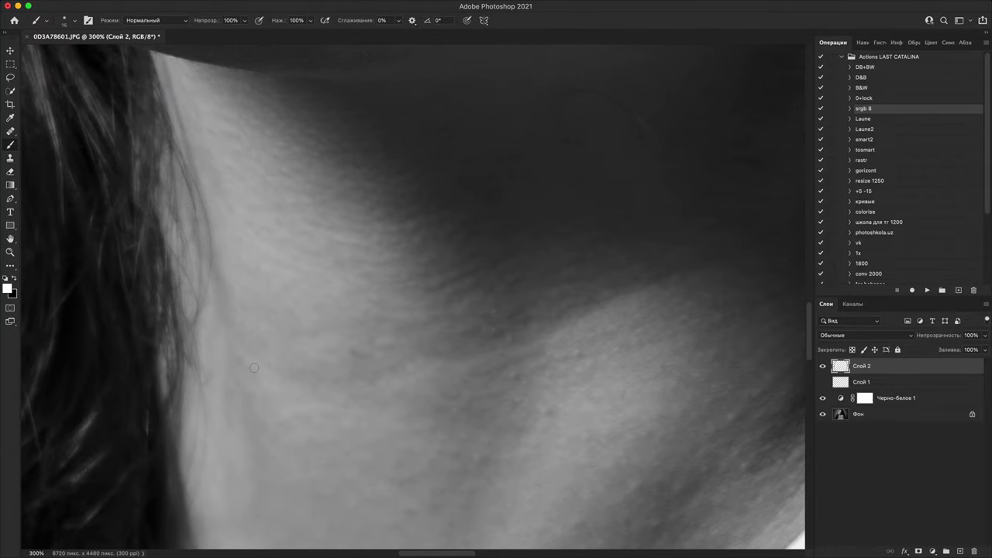
{"action": "mouse_move", "coordinate": [233, 329]}
{"action": "left_mouse_down"}
{"action": "mouse_move", "coordinate": [282, 353]}
{"action": "mouse_move", "coordinate": [329, 356]}
{"action": "mouse_move", "coordinate": [579, 269]}
{"action": "mouse_move", "coordinate": [314, 390]}
{"action": "mouse_move", "coordinate": [599, 209]}
{"action": "mouse_move", "coordinate": [621, 246]}
{"action": "mouse_move", "coordinate": [543, 352]}
{"action": "mouse_move", "coordinate": [439, 441]}
{"action": "mouse_move", "coordinate": [350, 480]}
{"action": "left_mouse_up"}
{"action": "mouse_move", "coordinate": [374, 417]}
{"action": "left_mouse_down"}
{"action": "mouse_move", "coordinate": [538, 284]}
{"action": "mouse_move", "coordinate": [577, 236]}
{"action": "left_mouse_up"}
{"action": "mouse_move", "coordinate": [570, 272]}
{"action": "left_mouse_down"}
{"action": "mouse_move", "coordinate": [394, 347]}
{"action": "mouse_move", "coordinate": [212, 392]}
{"action": "mouse_move", "coordinate": [100, 305]}
{"action": "mouse_move", "coordinate": [188, 234]}
{"action": "left_mouse_up"}
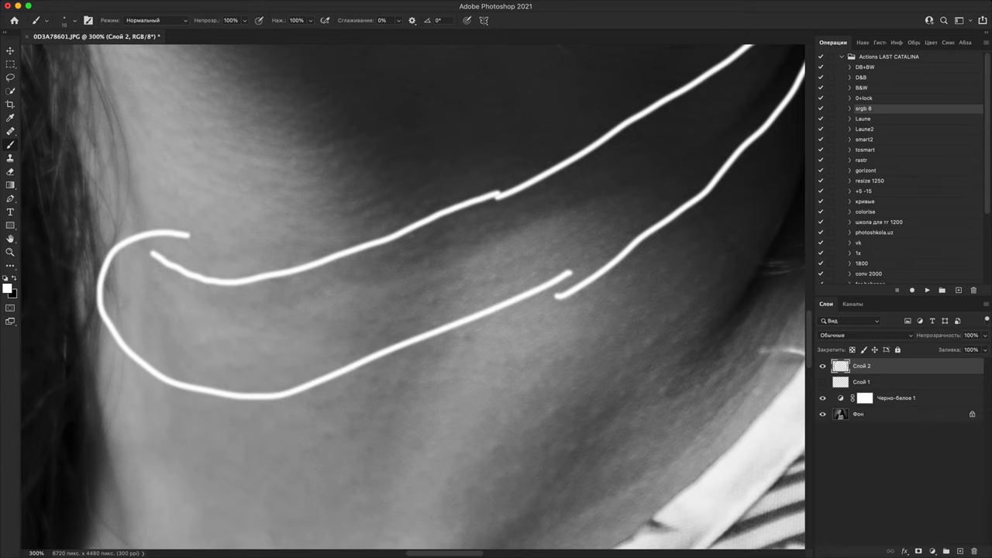
{"action": "mouse_move", "coordinate": [177, 298]}
{"action": "left_mouse_down"}
{"action": "mouse_move", "coordinate": [321, 291]}
{"action": "mouse_move", "coordinate": [440, 261]}
{"action": "left_mouse_up"}
{"action": "key", "text": "super+z"}
- View the neck outline at several magnifications and in the whole portrait, and hide the second markup layer
{"action": "key", "text": "super+1"}
{"action": "left_click_drag", "start_coordinate": [476, 259], "coordinate": [476, 317]}
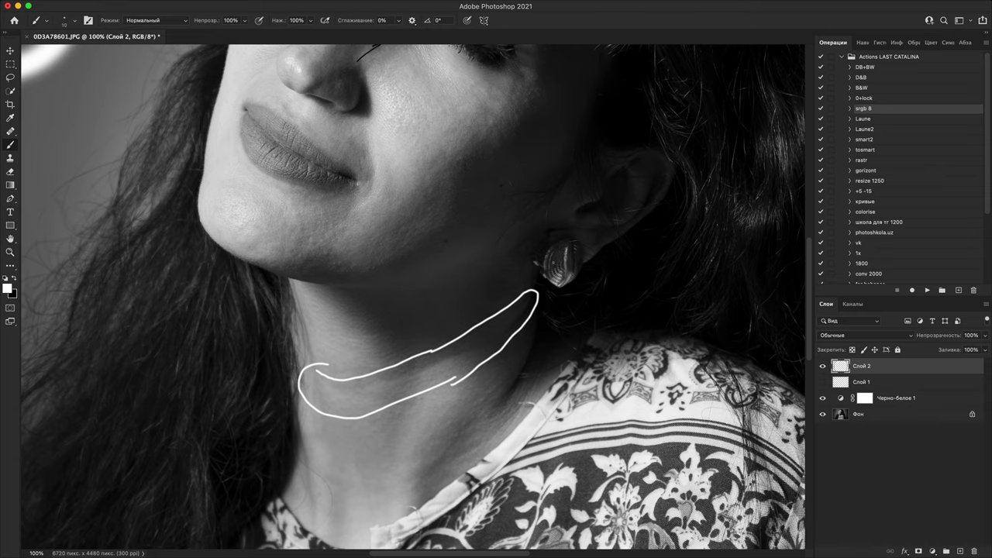
{"action": "key", "text": "super+plus"}
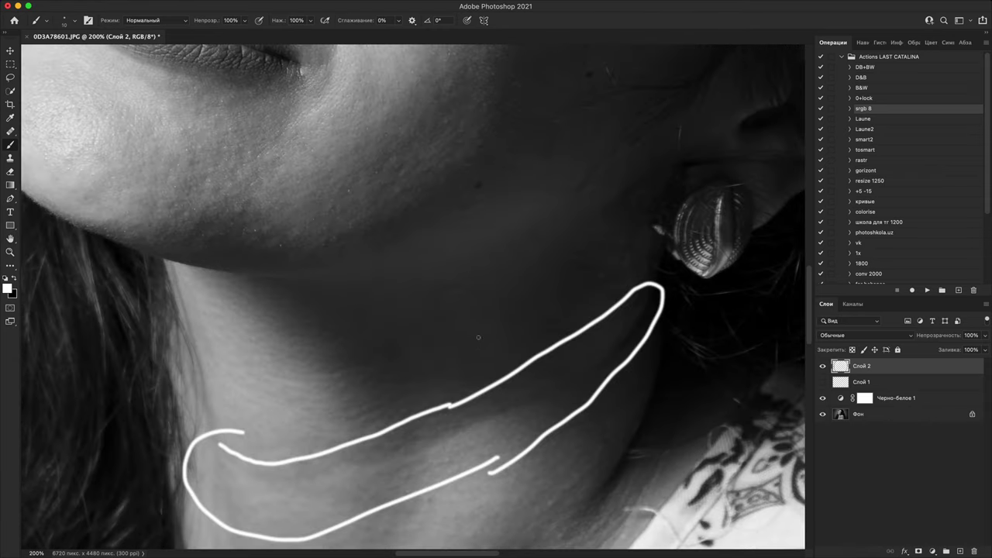
{"action": "key", "text": "super+minus"}
{"action": "key", "text": "super+minus"}
{"action": "scroll", "coordinate": [358, 322], "scroll_direction": "down", "scroll_amount": 2}
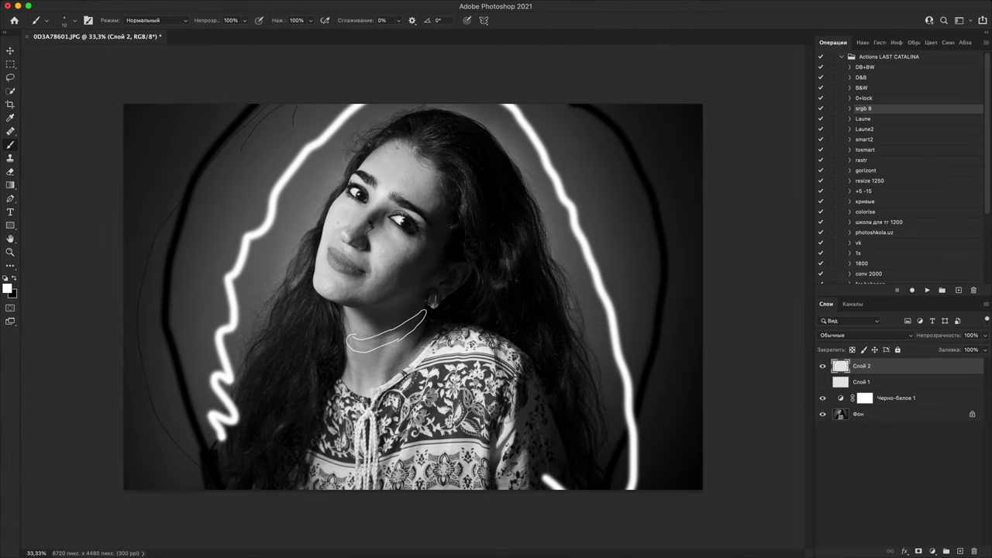
{"action": "left_click", "coordinate": [823, 366]}
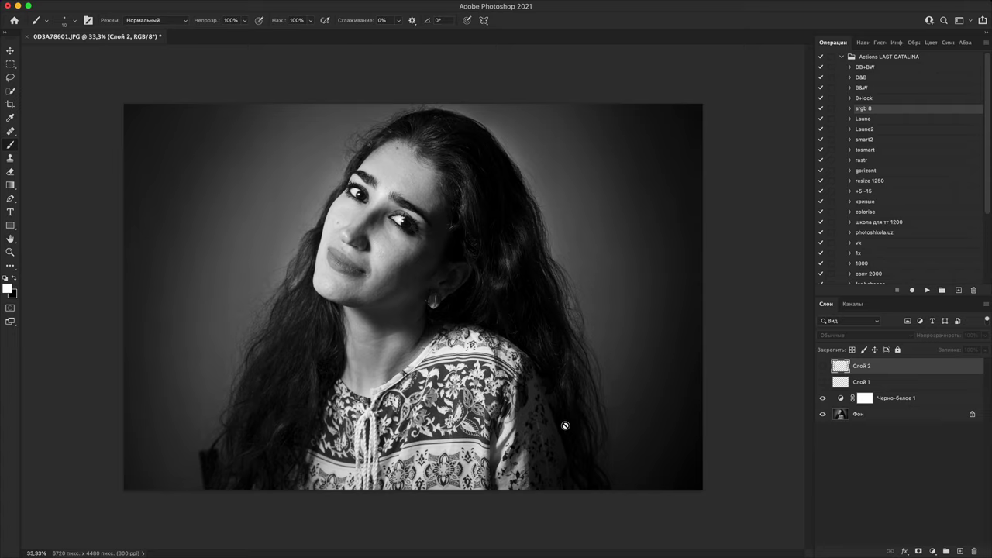
- Add a new layer directly above the black-and-white adjustment and draw a thin white line along the shoulder and down the sleeve
{"action": "left_click", "coordinate": [918, 399]}
{"action": "left_click", "coordinate": [960, 551]}
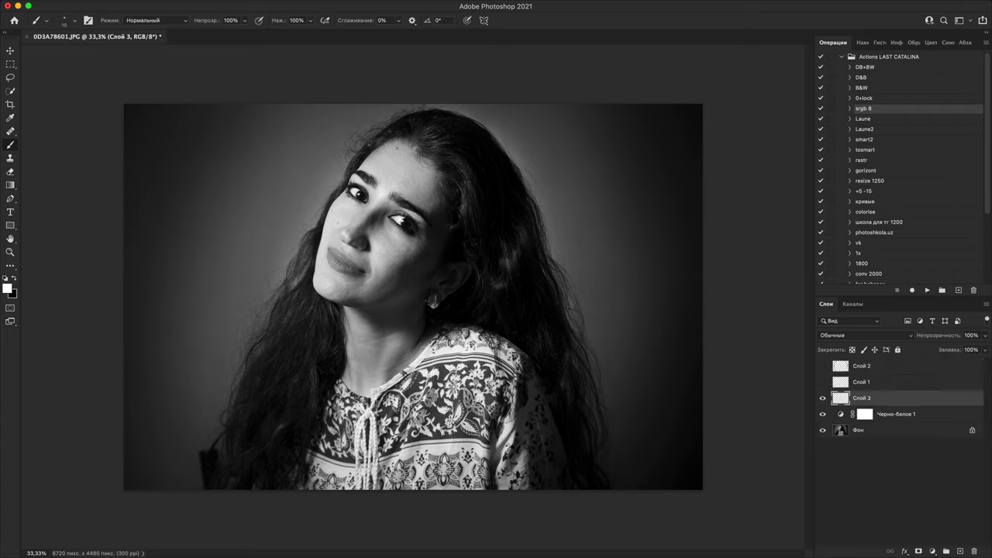
{"action": "mouse_move", "coordinate": [423, 321]}
{"action": "left_mouse_down"}
{"action": "mouse_move", "coordinate": [483, 307]}
{"action": "mouse_move", "coordinate": [524, 331]}
{"action": "mouse_move", "coordinate": [531, 360]}
{"action": "left_mouse_up"}
{"action": "key", "text": "super+z"}
{"action": "mouse_move", "coordinate": [427, 326]}
{"action": "left_mouse_down"}
{"action": "mouse_move", "coordinate": [450, 317]}
{"action": "mouse_move", "coordinate": [497, 324]}
{"action": "mouse_move", "coordinate": [538, 368]}
{"action": "mouse_move", "coordinate": [565, 443]}
{"action": "mouse_move", "coordinate": [569, 529]}
{"action": "left_mouse_up"}
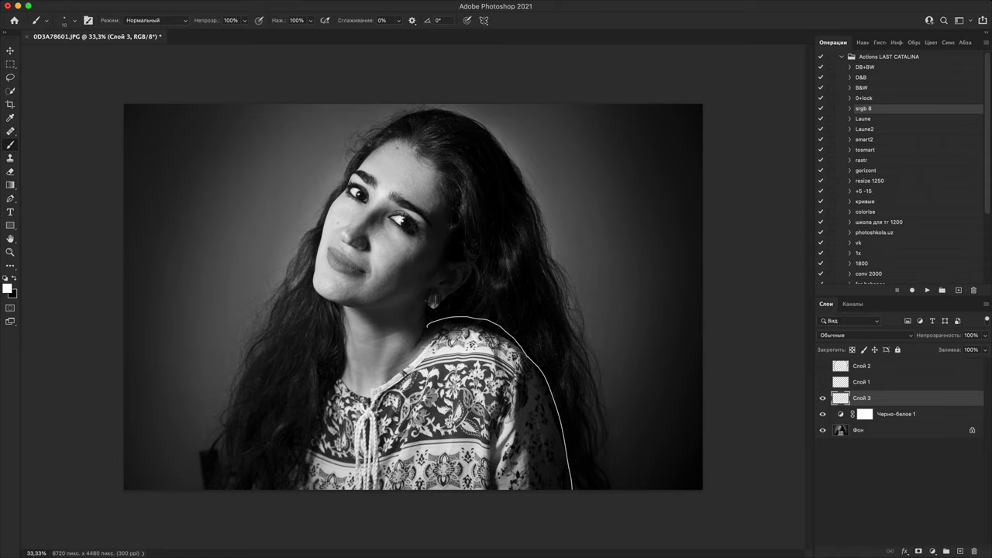
- Draw thin white strokes down the neck, converging at the blouse's neckline
{"action": "left_click_drag", "start_coordinate": [414, 327], "coordinate": [387, 392]}
{"action": "left_click_drag", "start_coordinate": [390, 323], "coordinate": [374, 394]}
{"action": "mouse_move", "coordinate": [356, 335]}
{"action": "left_mouse_down"}
{"action": "mouse_move", "coordinate": [374, 394]}
{"action": "mouse_move", "coordinate": [362, 391]}
{"action": "left_mouse_up"}
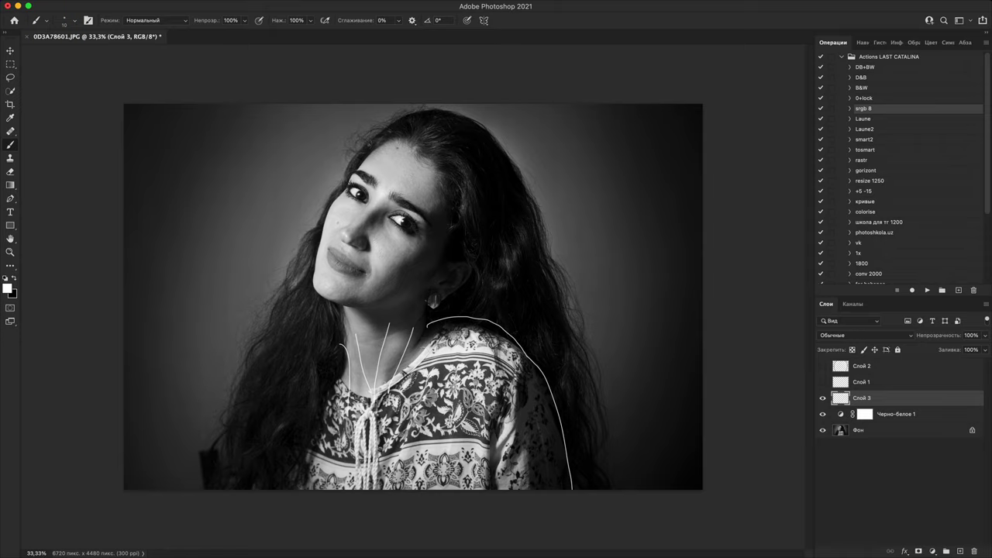
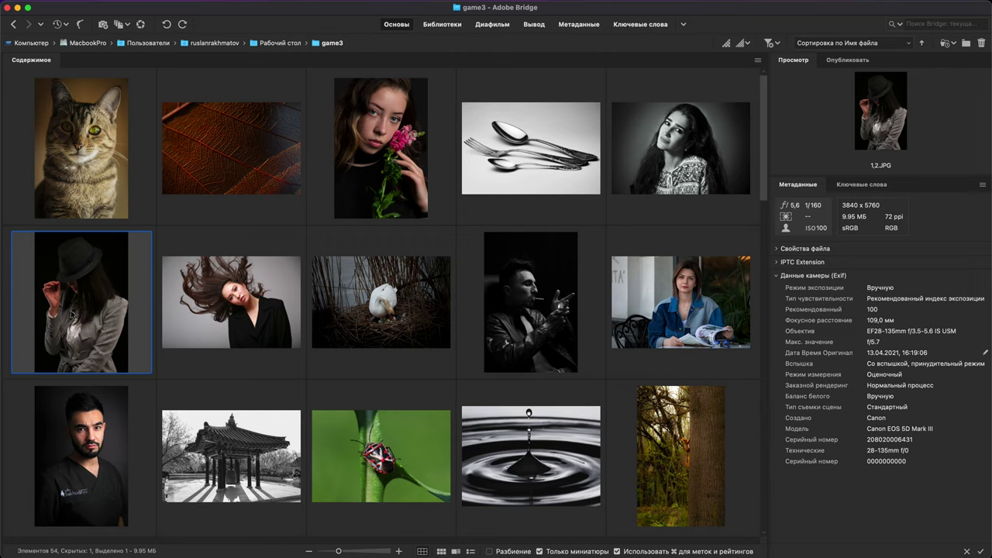
- Open 1,2.JPG from the game3 folder in Bridge into Photoshop, using its embedded sRGB profile
{"action": "double_click", "coordinate": [71, 314]}
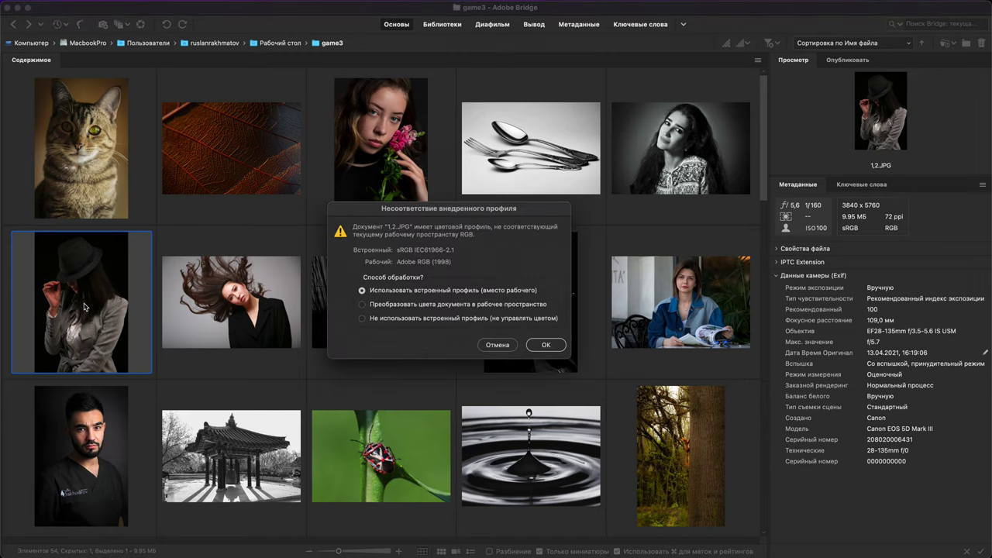
{"action": "left_click", "coordinate": [547, 345]}
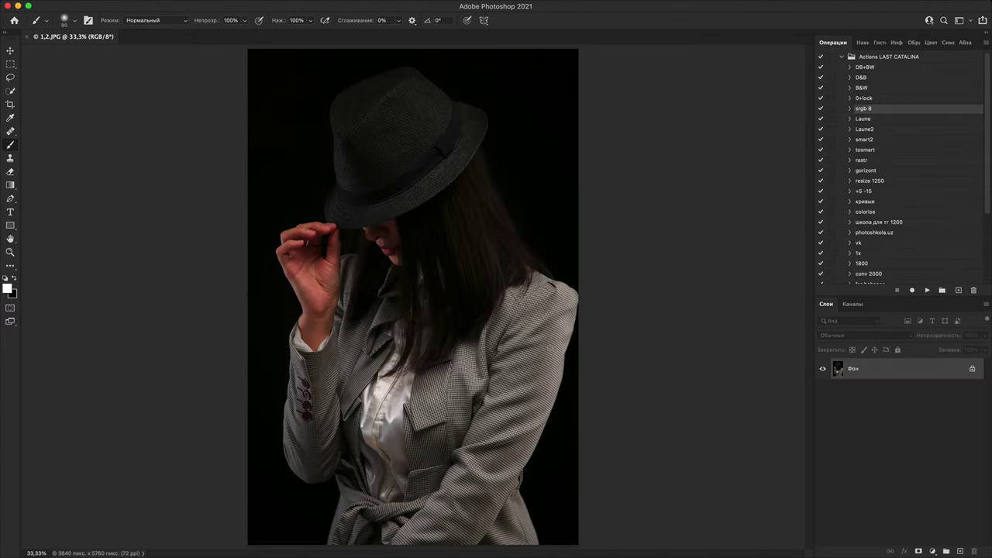
- Add a Curves adjustment layer that strongly brightens the photo, raising input 28 to output 203
{"action": "left_click", "coordinate": [933, 552]}
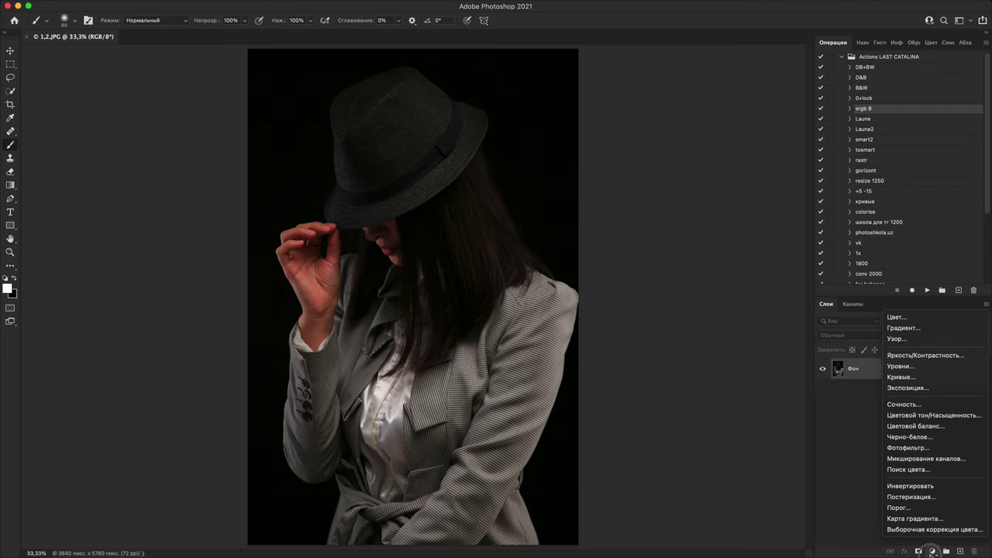
{"action": "left_click", "coordinate": [928, 377]}
{"action": "left_click_drag", "start_coordinate": [583, 306], "coordinate": [531, 266]}
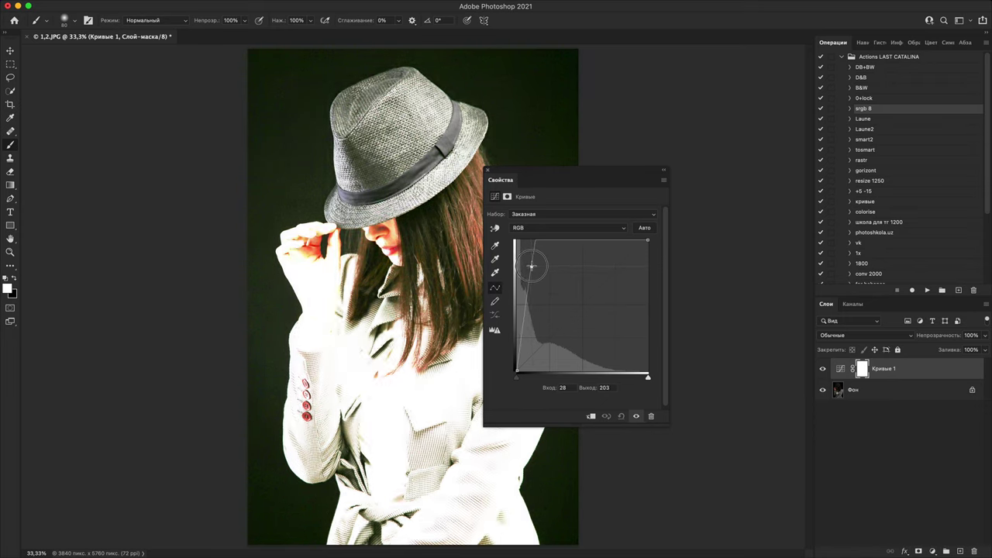
{"action": "left_click", "coordinate": [487, 170]}
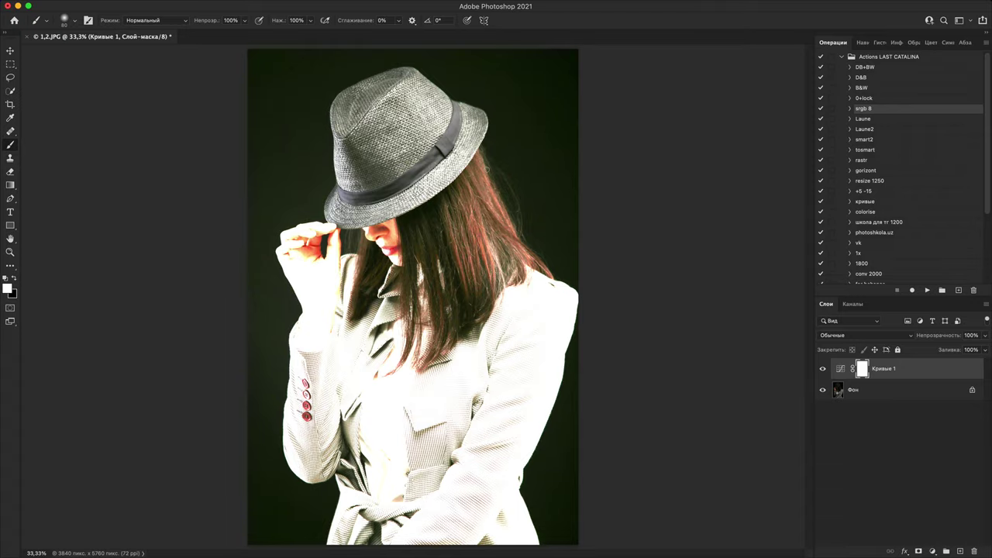
- Examine the hair, hat, hand and dark background of the brightened photo at up to 200%
{"action": "key", "text": "super+plus"}
{"action": "key", "text": "super+plus"}
{"action": "key", "text": "super+plus"}
{"action": "key", "text": "super+plus"}
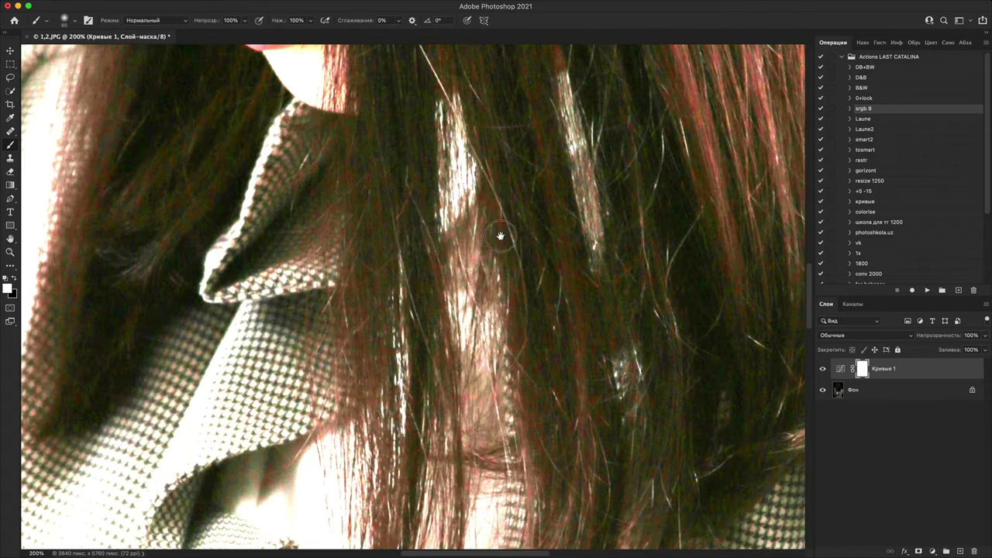
{"action": "left_click_drag", "start_coordinate": [501, 238], "coordinate": [435, 419]}
{"action": "left_click_drag", "start_coordinate": [458, 224], "coordinate": [441, 419]}
{"action": "scroll", "coordinate": [400, 195], "scroll_direction": "down", "scroll_amount": 5}
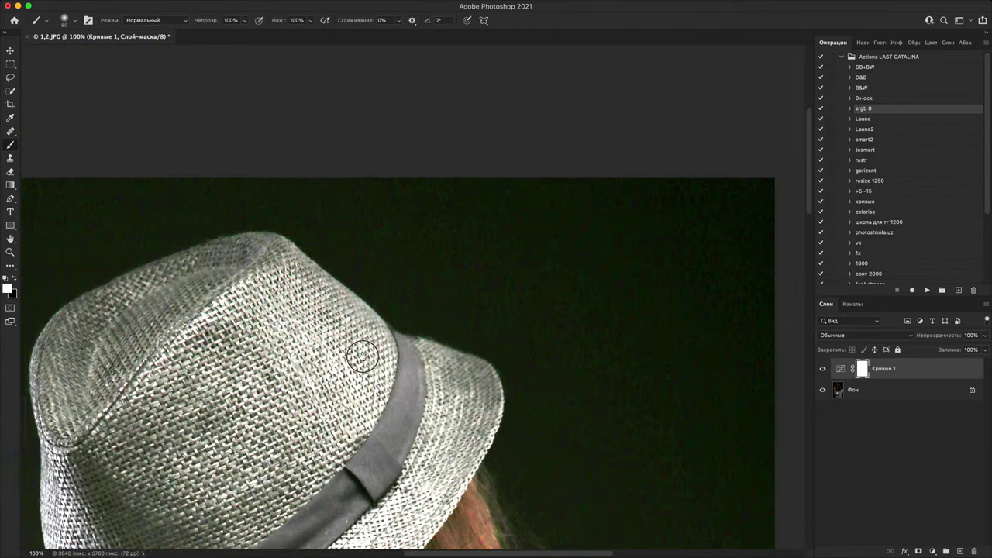
{"action": "scroll", "coordinate": [410, 302], "scroll_direction": "up", "scroll_amount": 5}
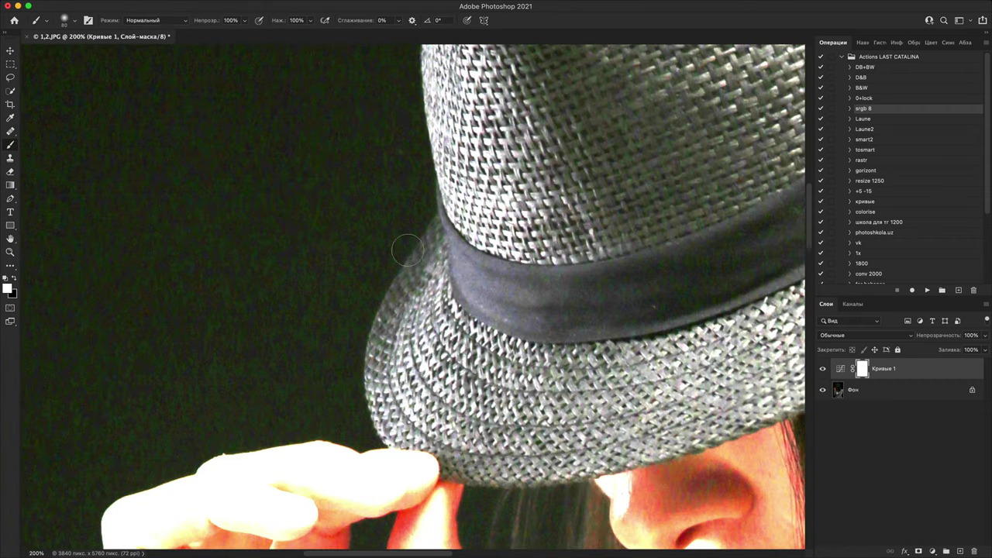
{"action": "scroll", "coordinate": [410, 303], "scroll_direction": "down", "scroll_amount": 4}
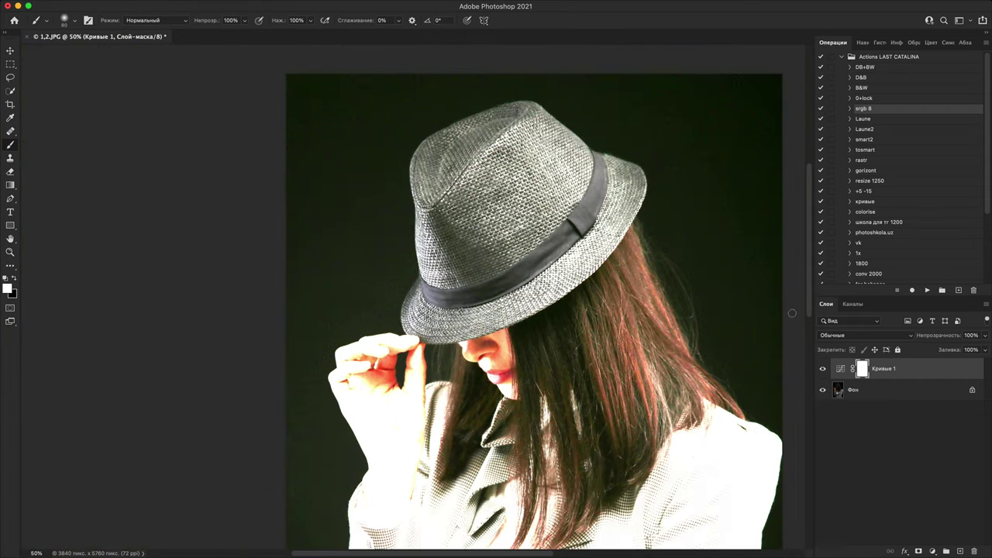
- Hide the strong Curves layer and add a second Curves layer with a milder lift from input 95 to output 150
{"action": "left_click", "coordinate": [822, 369]}
{"action": "scroll", "coordinate": [741, 196], "scroll_direction": "down", "scroll_amount": 1}
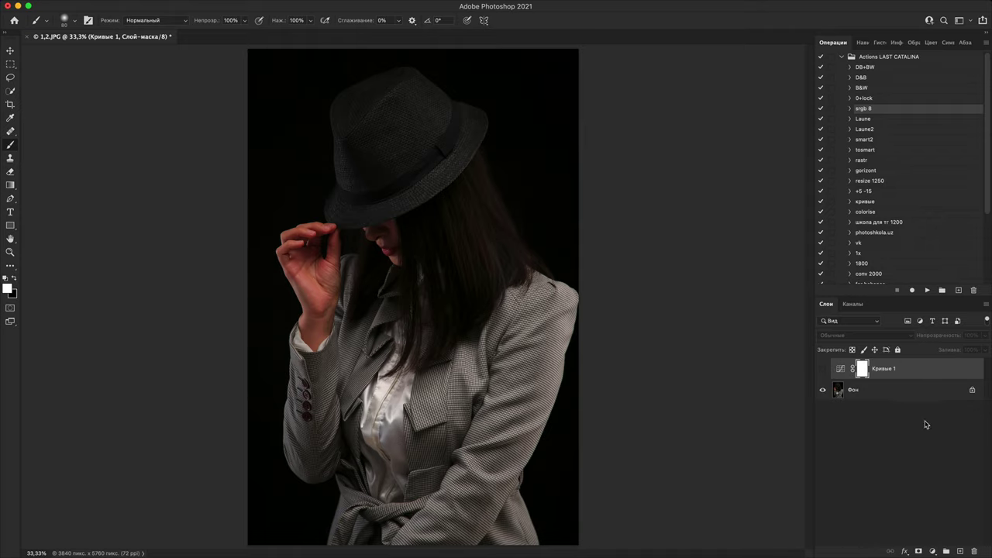
{"action": "left_click", "coordinate": [933, 551]}
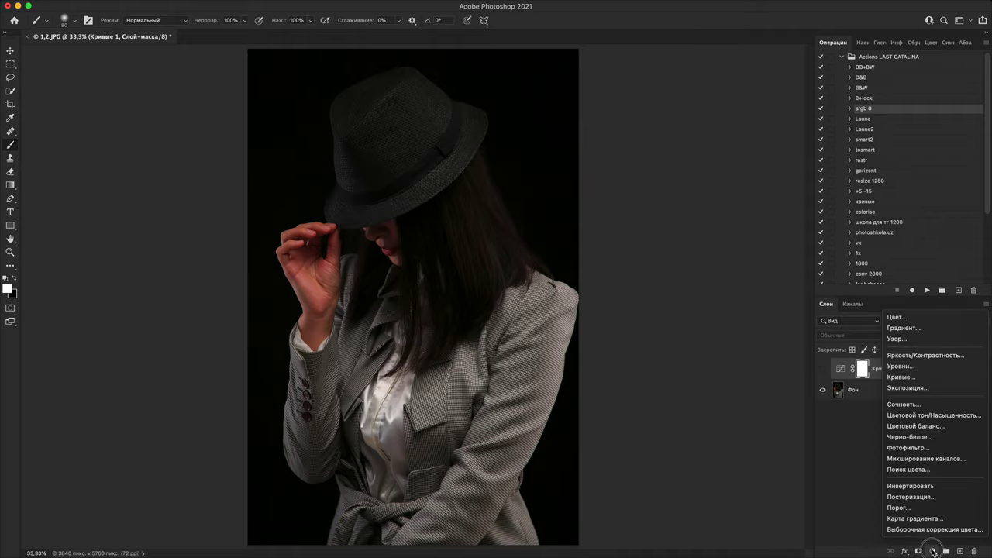
{"action": "left_click", "coordinate": [902, 376]}
{"action": "left_click_drag", "start_coordinate": [599, 299], "coordinate": [566, 292]}
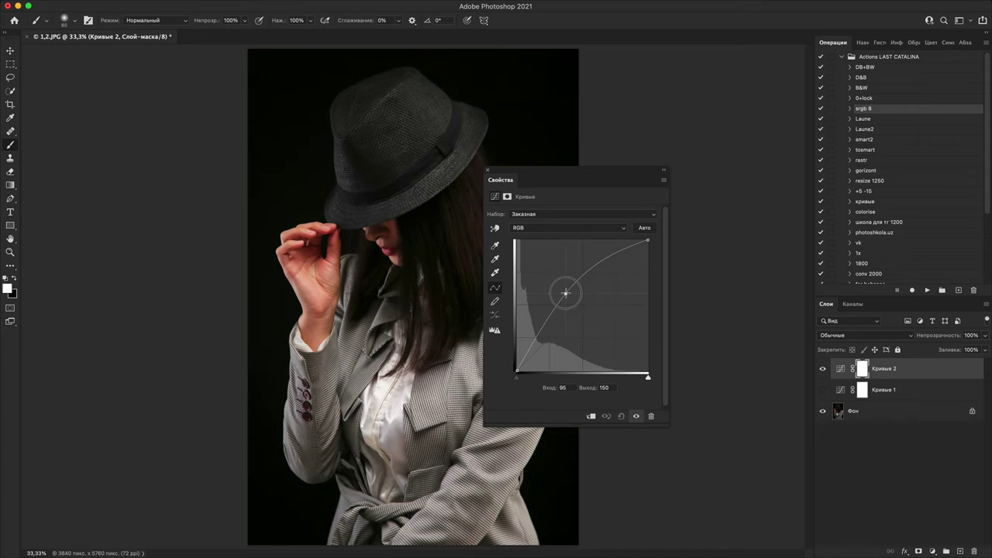
{"action": "left_click", "coordinate": [487, 170]}
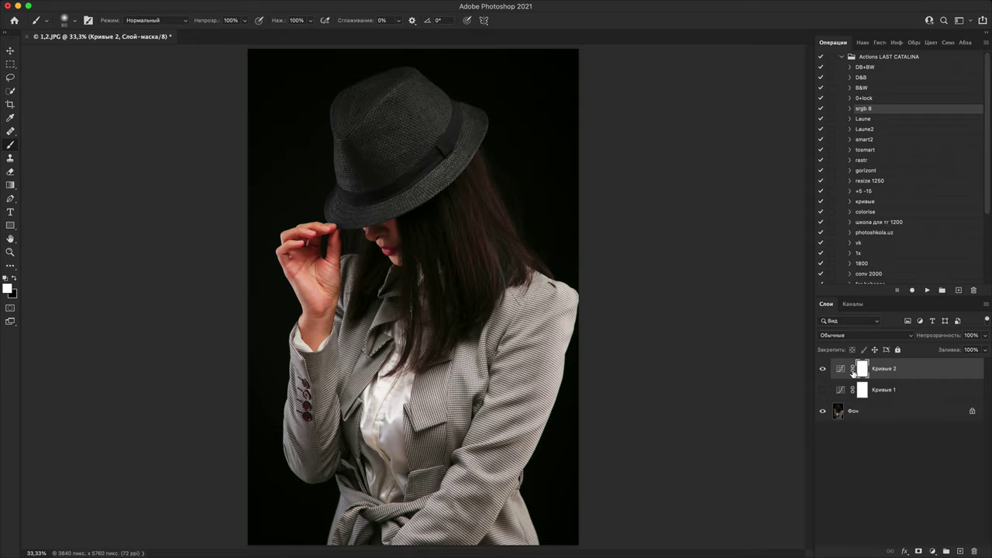
- Hide the second Curves layer and, on a new layer, paint white arrows labelled A and B pointing at the hat from both sides
{"action": "left_click", "coordinate": [824, 369]}
{"action": "left_click", "coordinate": [959, 551]}
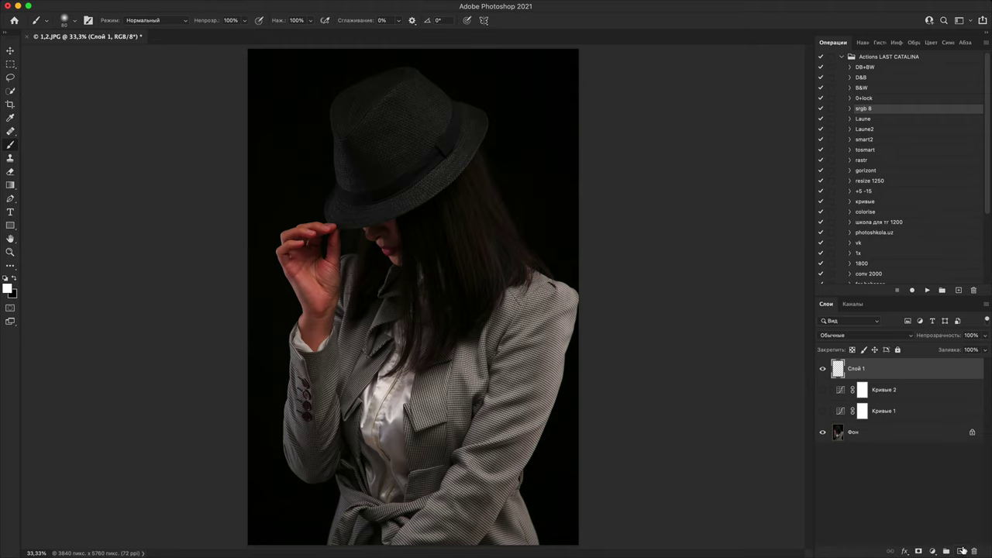
{"action": "left_click_drag", "start_coordinate": [570, 116], "coordinate": [505, 124]}
{"action": "mouse_move", "coordinate": [548, 99]}
{"action": "left_mouse_down"}
{"action": "mouse_move", "coordinate": [505, 127]}
{"action": "mouse_move", "coordinate": [545, 150]}
{"action": "left_mouse_up"}
{"action": "mouse_move", "coordinate": [244, 162]}
{"action": "left_mouse_down"}
{"action": "mouse_move", "coordinate": [289, 164]}
{"action": "mouse_move", "coordinate": [294, 182]}
{"action": "mouse_move", "coordinate": [279, 203]}
{"action": "left_mouse_up"}
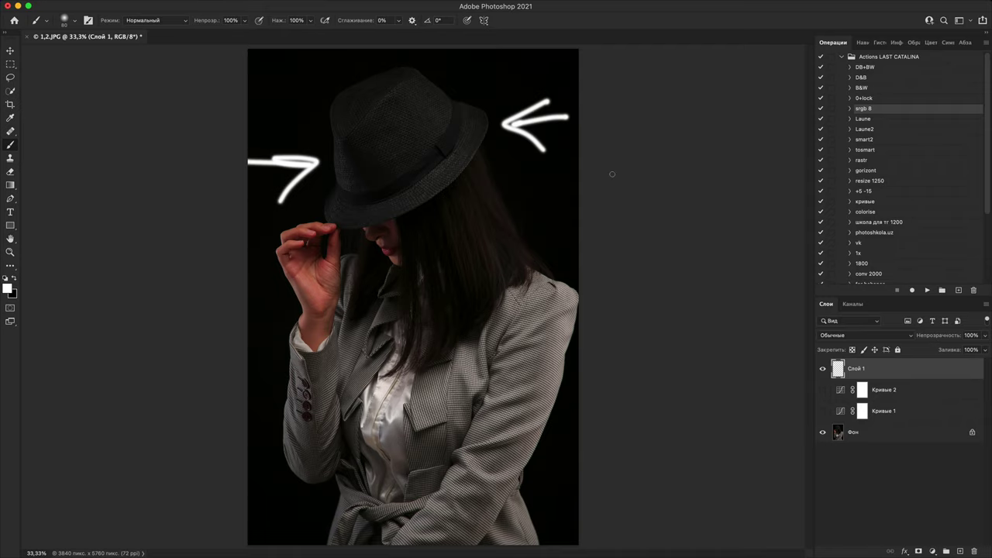
{"action": "left_click_drag", "start_coordinate": [271, 142], "coordinate": [301, 113]}
{"action": "mouse_move", "coordinate": [515, 66]}
{"action": "left_mouse_down"}
{"action": "mouse_move", "coordinate": [542, 95]}
{"action": "mouse_move", "coordinate": [518, 101]}
{"action": "left_mouse_up"}
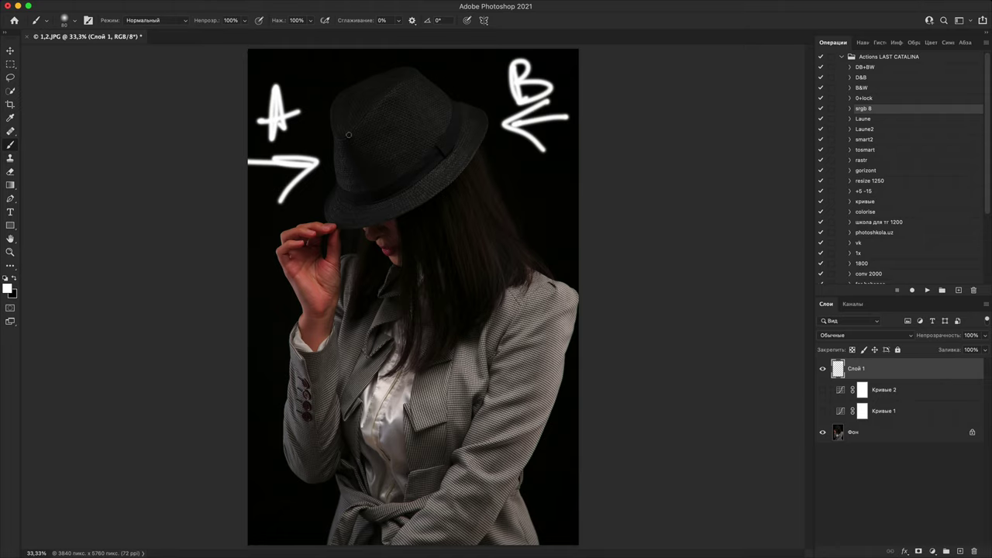
- Paint outlines around the hat's shadowed side and face, a double arrow between letters A and B across the jacket, and a V below it
{"action": "mouse_move", "coordinate": [407, 166]}
{"action": "left_mouse_down"}
{"action": "mouse_move", "coordinate": [353, 123]}
{"action": "mouse_move", "coordinate": [348, 190]}
{"action": "mouse_move", "coordinate": [367, 203]}
{"action": "mouse_move", "coordinate": [388, 200]}
{"action": "mouse_move", "coordinate": [376, 233]}
{"action": "mouse_move", "coordinate": [409, 271]}
{"action": "mouse_move", "coordinate": [411, 294]}
{"action": "left_mouse_up"}
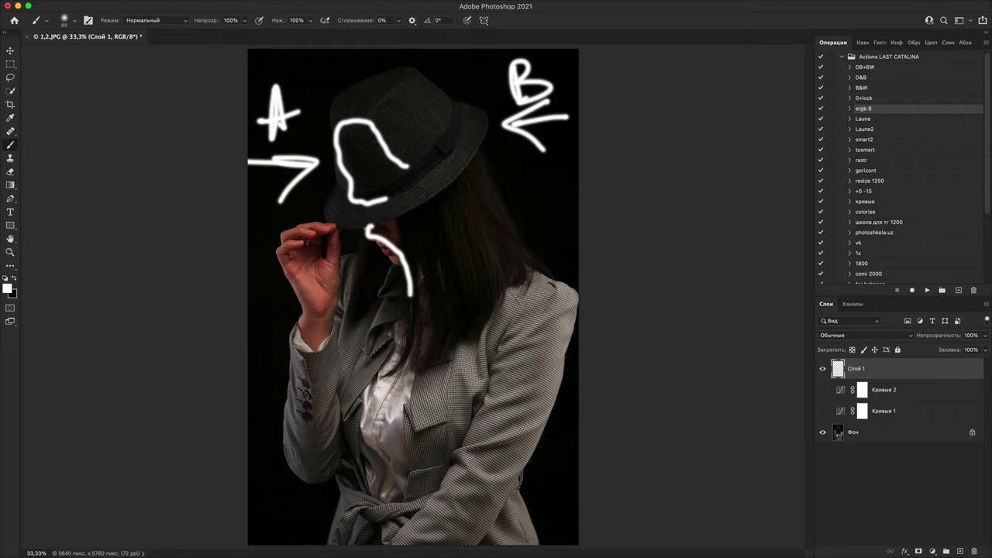
{"action": "mouse_move", "coordinate": [276, 411]}
{"action": "left_mouse_down"}
{"action": "mouse_move", "coordinate": [290, 372]}
{"action": "mouse_move", "coordinate": [303, 409]}
{"action": "mouse_move", "coordinate": [332, 380]}
{"action": "left_mouse_up"}
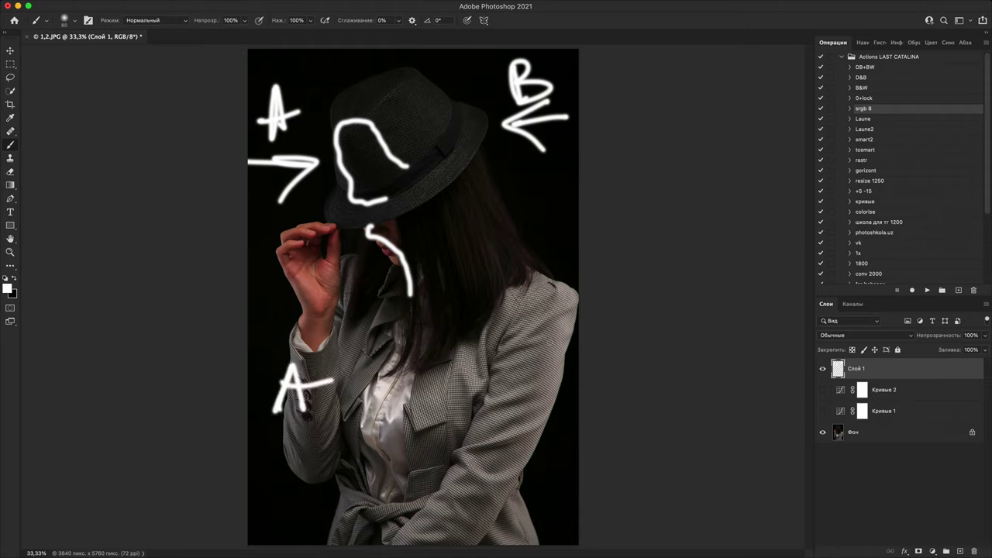
{"action": "mouse_move", "coordinate": [527, 417]}
{"action": "left_mouse_down"}
{"action": "mouse_move", "coordinate": [527, 373]}
{"action": "mouse_move", "coordinate": [495, 422]}
{"action": "left_mouse_up"}
{"action": "mouse_move", "coordinate": [335, 380]}
{"action": "left_mouse_down"}
{"action": "mouse_move", "coordinate": [386, 374]}
{"action": "mouse_move", "coordinate": [506, 386]}
{"action": "mouse_move", "coordinate": [474, 409]}
{"action": "left_mouse_up"}
{"action": "left_click_drag", "start_coordinate": [351, 359], "coordinate": [370, 400]}
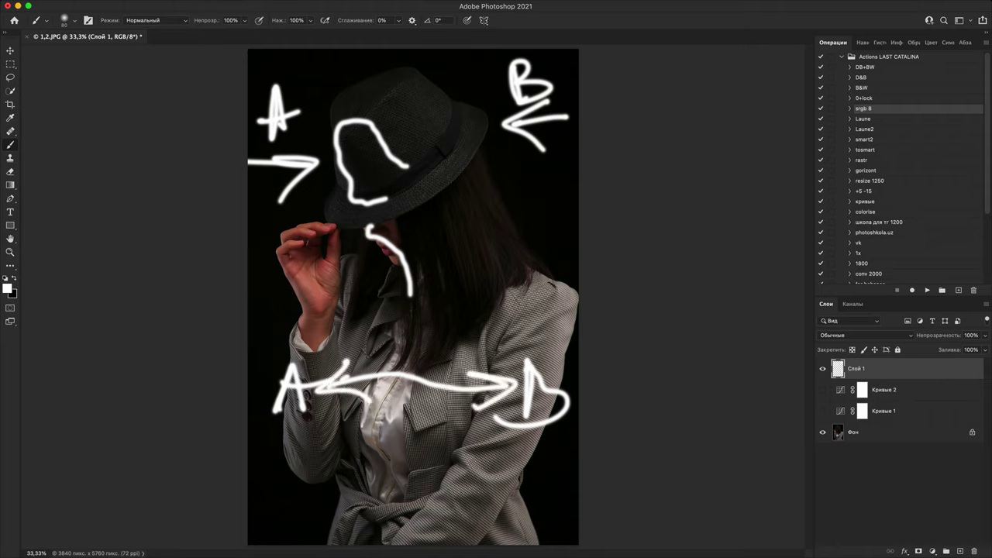
{"action": "mouse_move", "coordinate": [449, 417]}
{"action": "left_mouse_down"}
{"action": "mouse_move", "coordinate": [412, 446]}
{"action": "mouse_move", "coordinate": [397, 425]}
{"action": "left_mouse_up"}
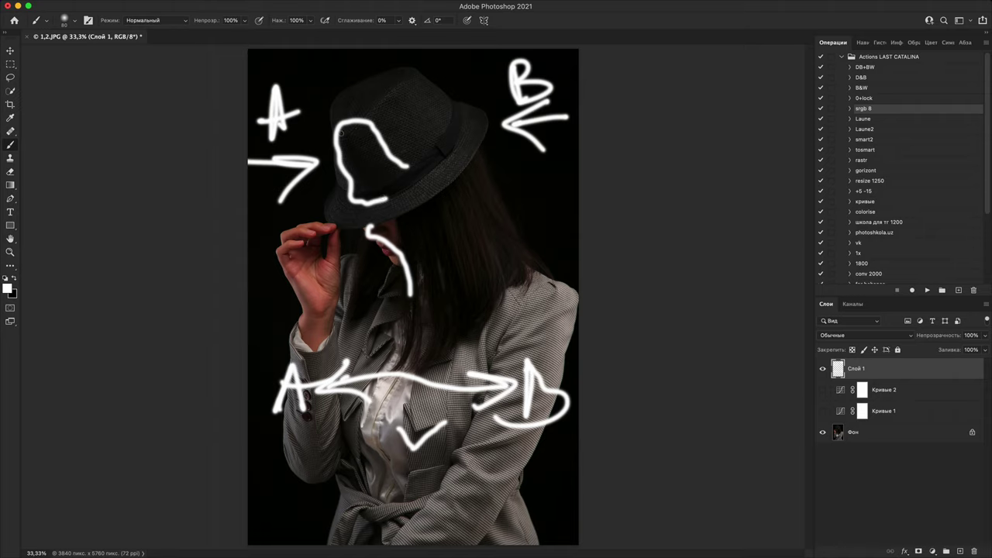
- Paint hatching inside the hat outline, a question mark on the chest and a hatched outline down the sleeve by B, and hide the markup layer
{"action": "mouse_move", "coordinate": [341, 133]}
{"action": "left_mouse_down"}
{"action": "mouse_move", "coordinate": [363, 165]}
{"action": "mouse_move", "coordinate": [380, 186]}
{"action": "left_mouse_up"}
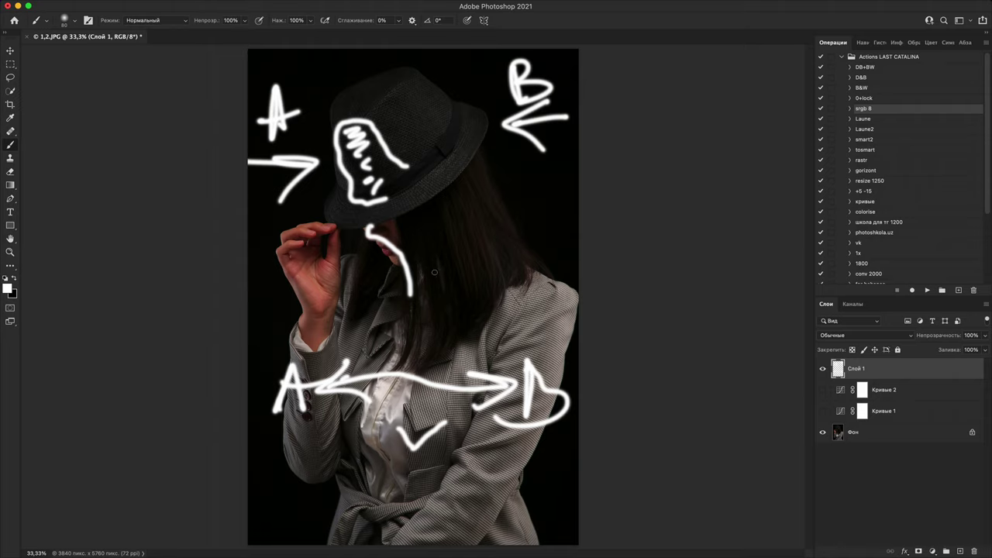
{"action": "mouse_move", "coordinate": [377, 361]}
{"action": "left_mouse_down"}
{"action": "mouse_move", "coordinate": [418, 349]}
{"action": "mouse_move", "coordinate": [410, 444]}
{"action": "left_mouse_up"}
{"action": "left_click", "coordinate": [409, 492]}
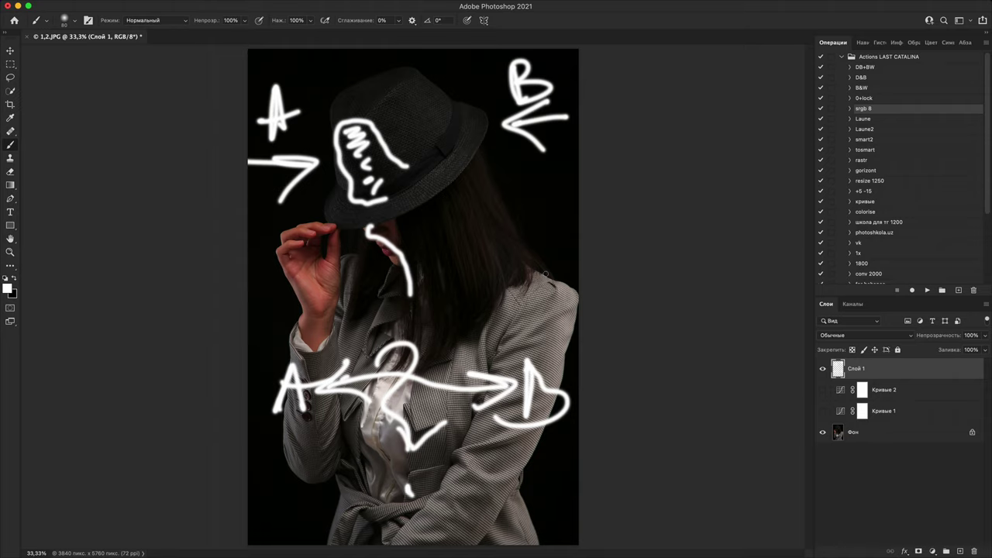
{"action": "mouse_move", "coordinate": [541, 273]}
{"action": "left_mouse_down"}
{"action": "mouse_move", "coordinate": [578, 296]}
{"action": "mouse_move", "coordinate": [538, 477]}
{"action": "mouse_move", "coordinate": [535, 314]}
{"action": "mouse_move", "coordinate": [582, 272]}
{"action": "mouse_move", "coordinate": [557, 371]}
{"action": "left_mouse_up"}
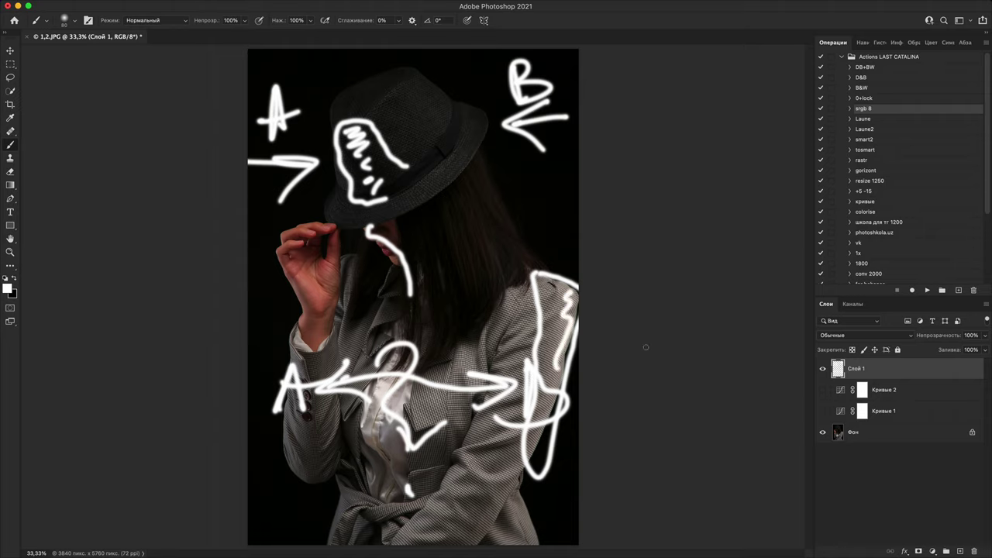
{"action": "left_click", "coordinate": [824, 370]}
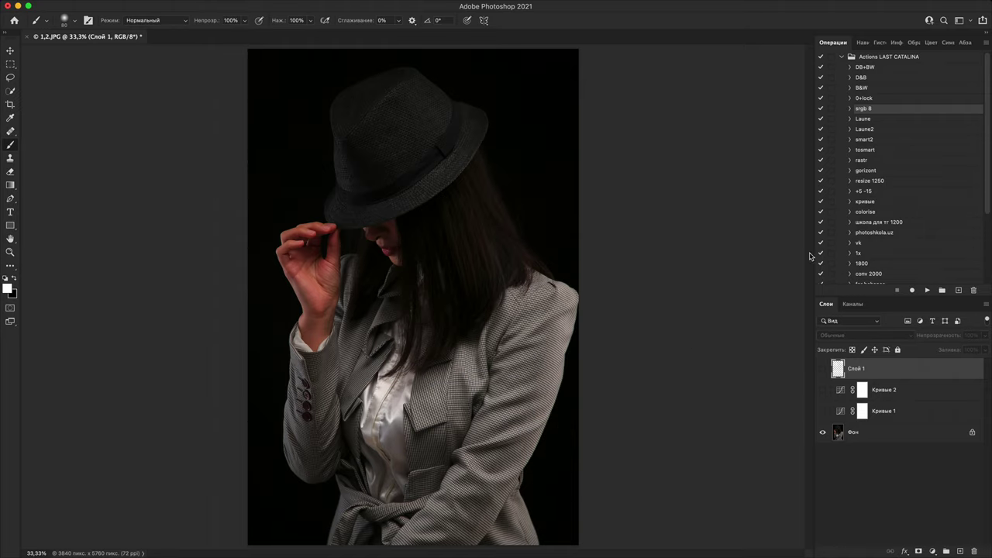
- Add a third Curves adjustment layer raising input 92 to output 190, and hide it
{"action": "left_click", "coordinate": [936, 550]}
{"action": "left_click", "coordinate": [934, 377]}
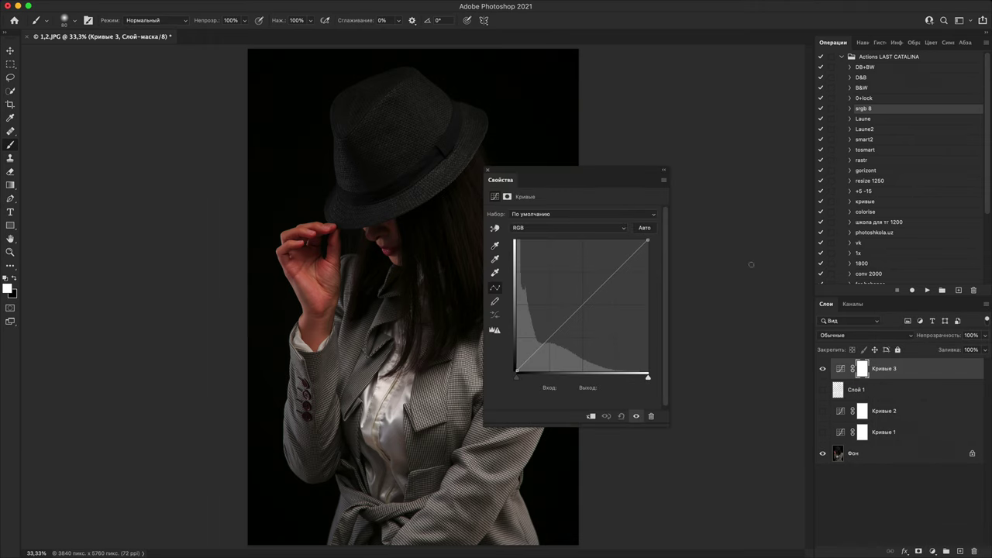
{"action": "left_click_drag", "start_coordinate": [583, 304], "coordinate": [563, 273]}
{"action": "left_click", "coordinate": [824, 370]}
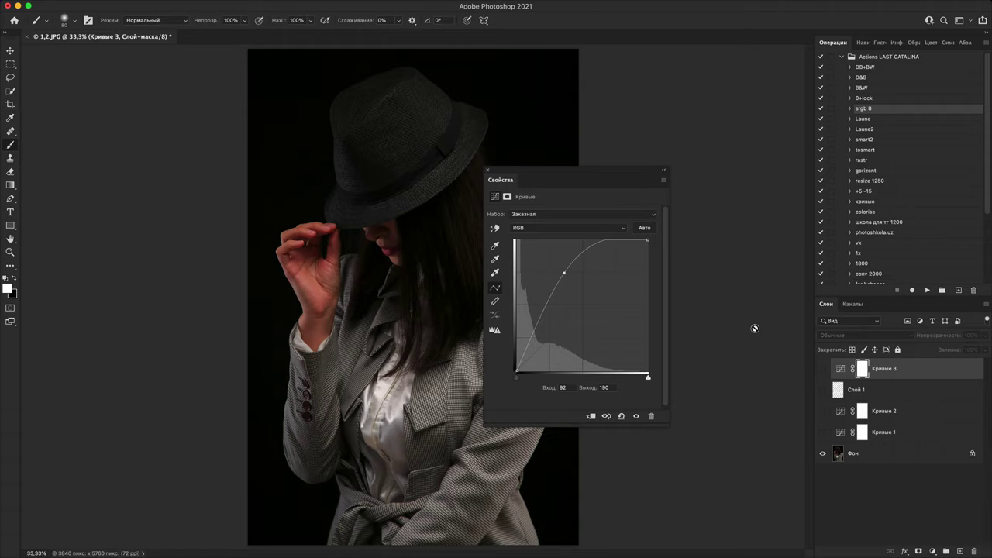
{"action": "left_click", "coordinate": [488, 170]}
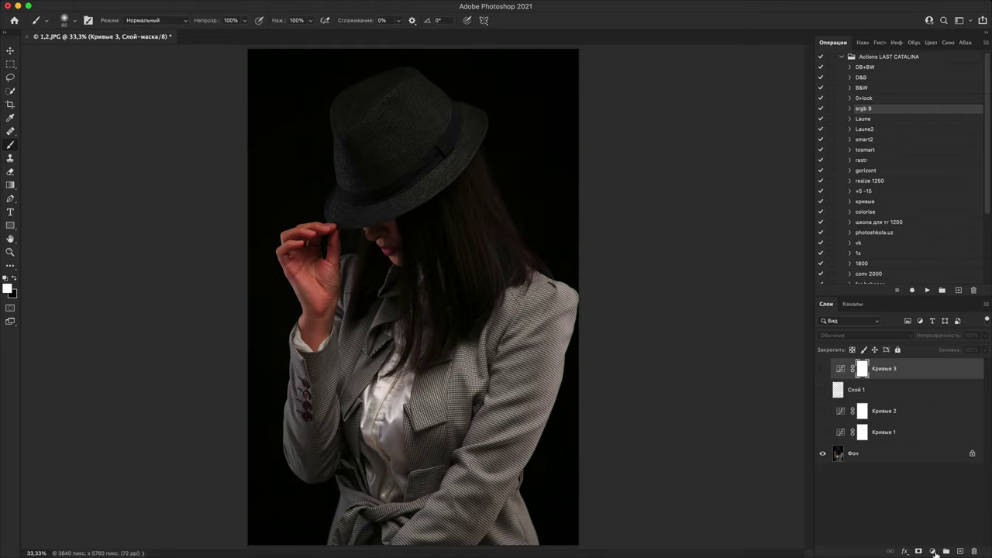
- On a new layer, circle the raised hand and the white shirt, and hide the layer
{"action": "left_click", "coordinate": [961, 550]}
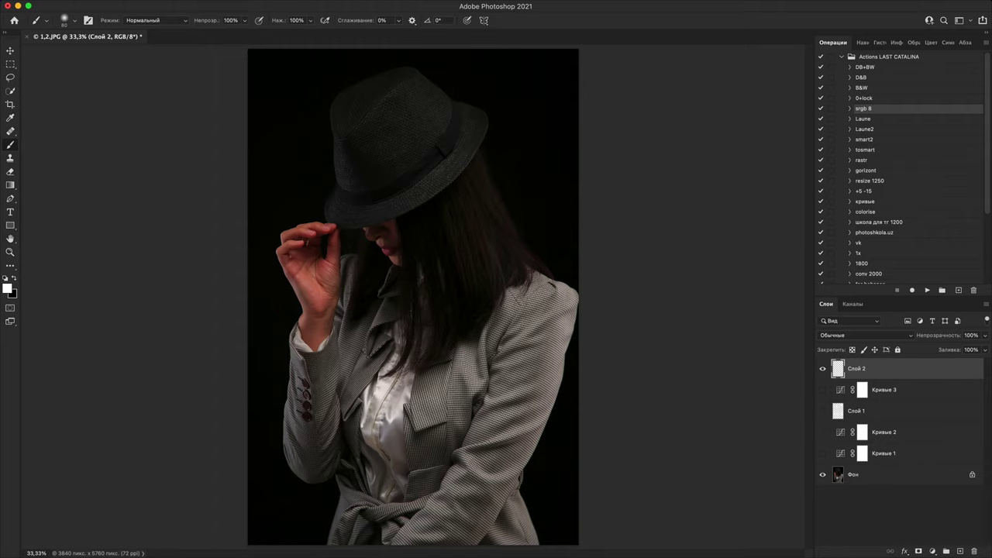
{"action": "mouse_move", "coordinate": [359, 378]}
{"action": "left_mouse_down"}
{"action": "mouse_move", "coordinate": [432, 375]}
{"action": "mouse_move", "coordinate": [358, 451]}
{"action": "mouse_move", "coordinate": [366, 353]}
{"action": "mouse_move", "coordinate": [288, 204]}
{"action": "mouse_move", "coordinate": [351, 303]}
{"action": "mouse_move", "coordinate": [293, 362]}
{"action": "left_mouse_up"}
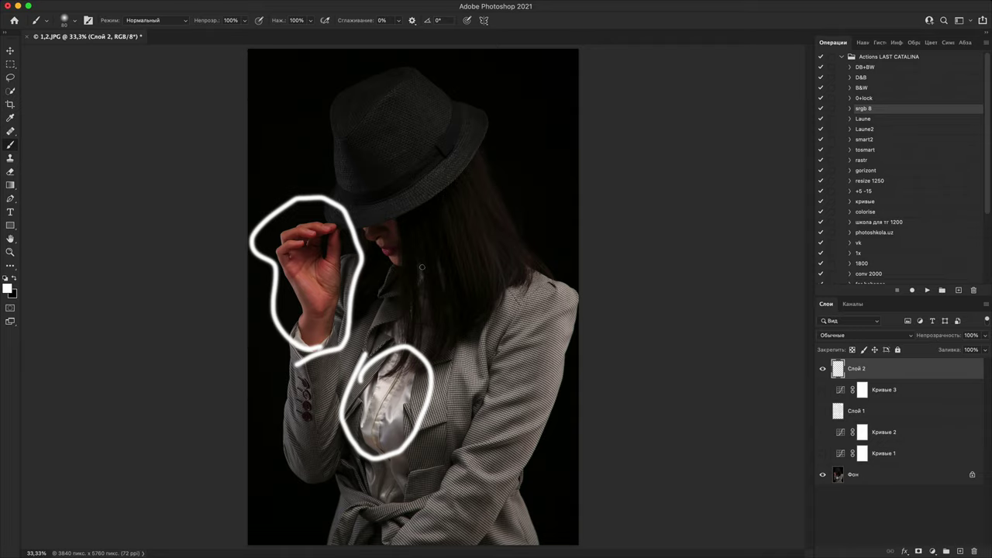
{"action": "left_click", "coordinate": [822, 369]}
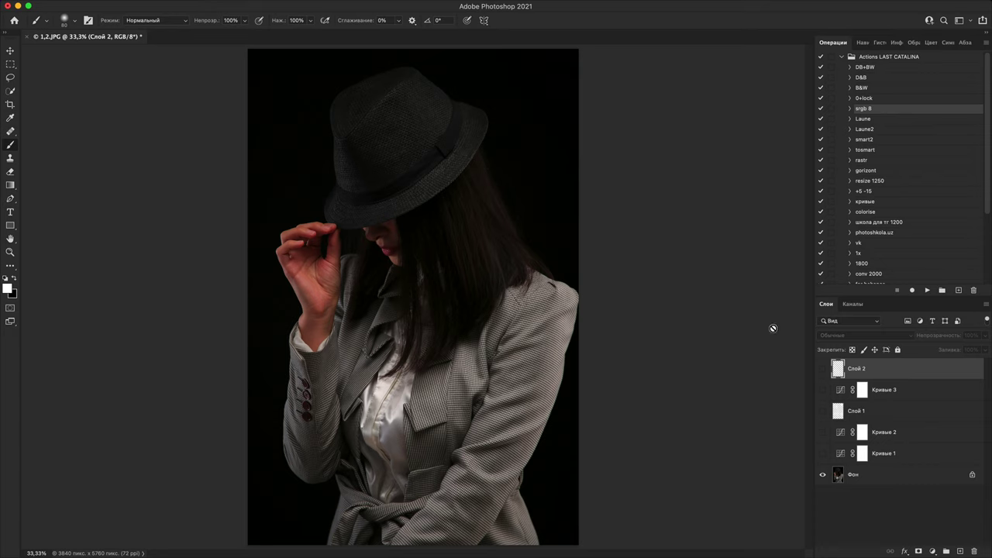
- Add a fourth Curves adjustment layer raising input 87 to output 172
{"action": "left_click", "coordinate": [937, 552]}
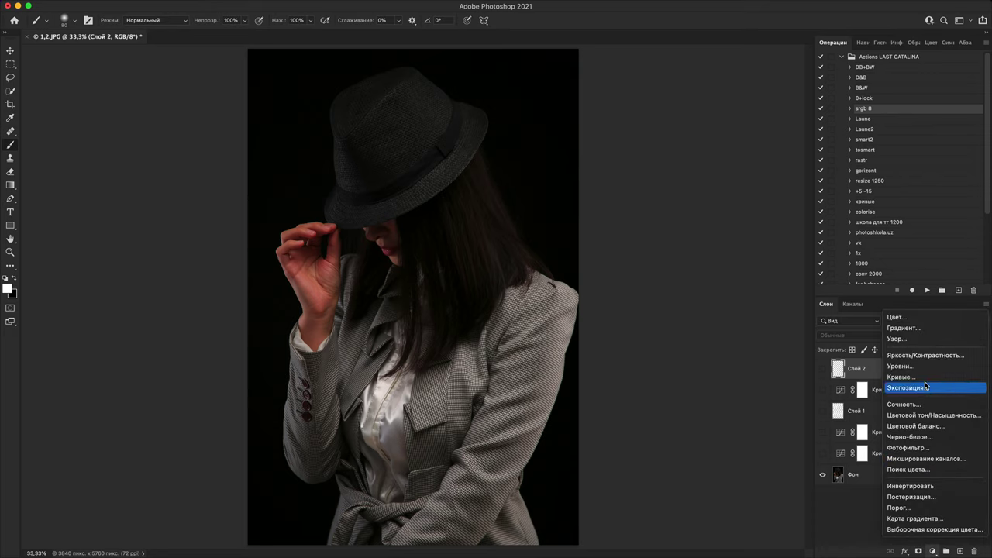
{"action": "left_click", "coordinate": [942, 387]}
{"action": "left_click_drag", "start_coordinate": [589, 306], "coordinate": [561, 282]}
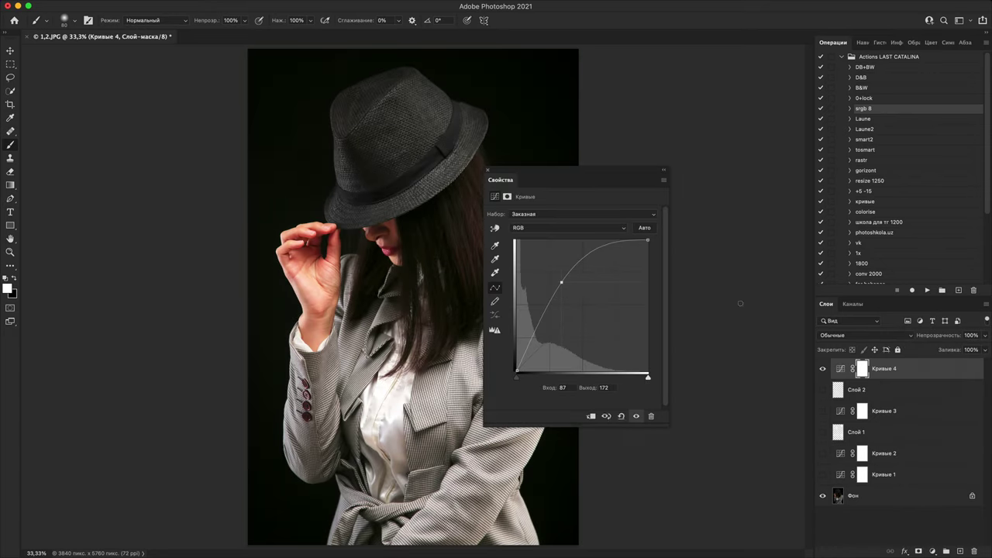
- Invert the new Curves layer's mask and reveal the brightening on the face with a size 500 brush at 40% opacity
{"action": "key", "text": "super+i"}
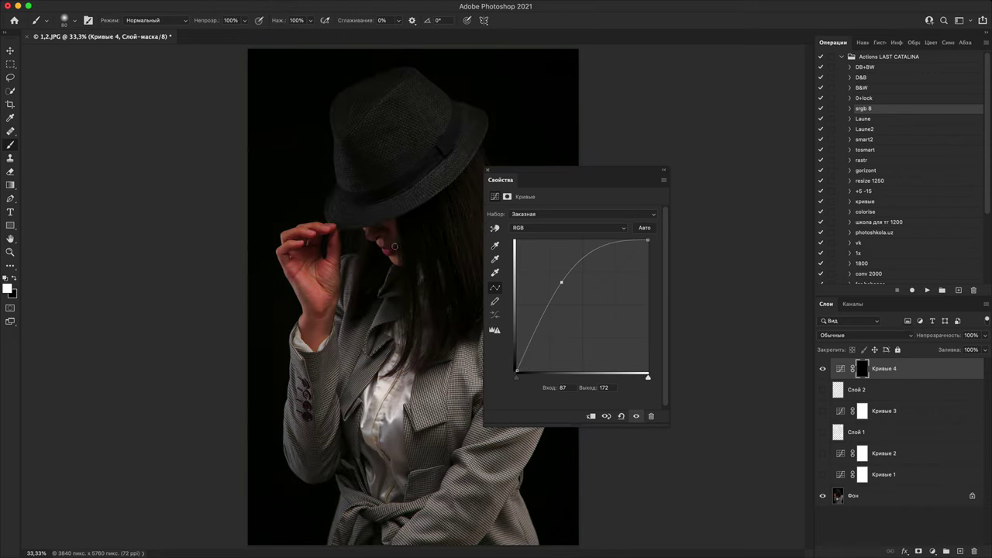
{"action": "key", "text": "bracketright"}
{"action": "key", "text": "bracketright"}
{"action": "key", "text": "bracketright"}
{"action": "key", "text": "bracketright"}
{"action": "key", "text": "bracketright"}
{"action": "key", "text": "bracketright"}
{"action": "key", "text": "bracketright"}
{"action": "key", "text": "bracketright"}
{"action": "key", "text": "bracketright"}
{"action": "key", "text": "bracketright"}
{"action": "key", "text": "4"}
{"action": "mouse_move", "coordinate": [387, 222]}
{"action": "left_mouse_down"}
{"action": "mouse_move", "coordinate": [401, 261]}
{"action": "mouse_move", "coordinate": [386, 228]}
{"action": "left_mouse_up"}
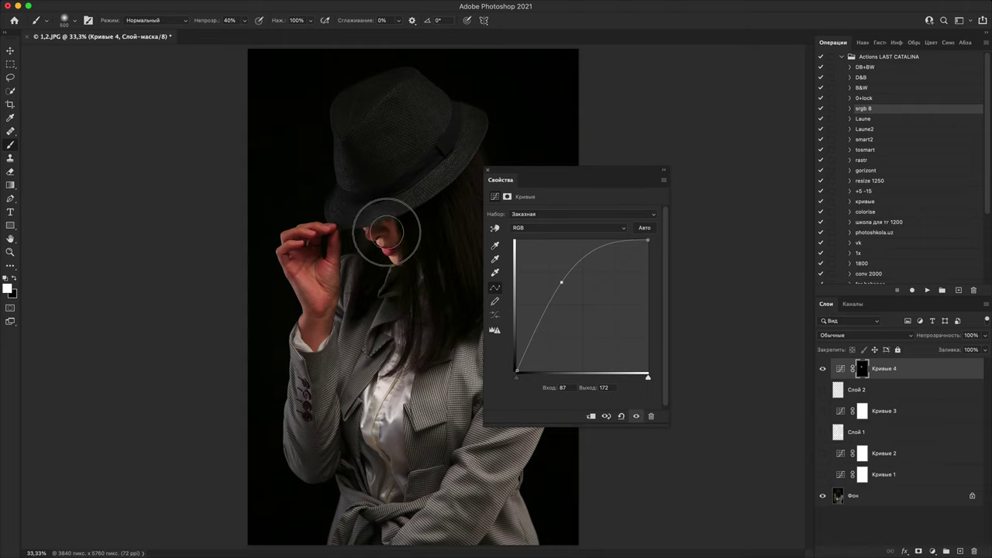
{"action": "left_click", "coordinate": [488, 170]}
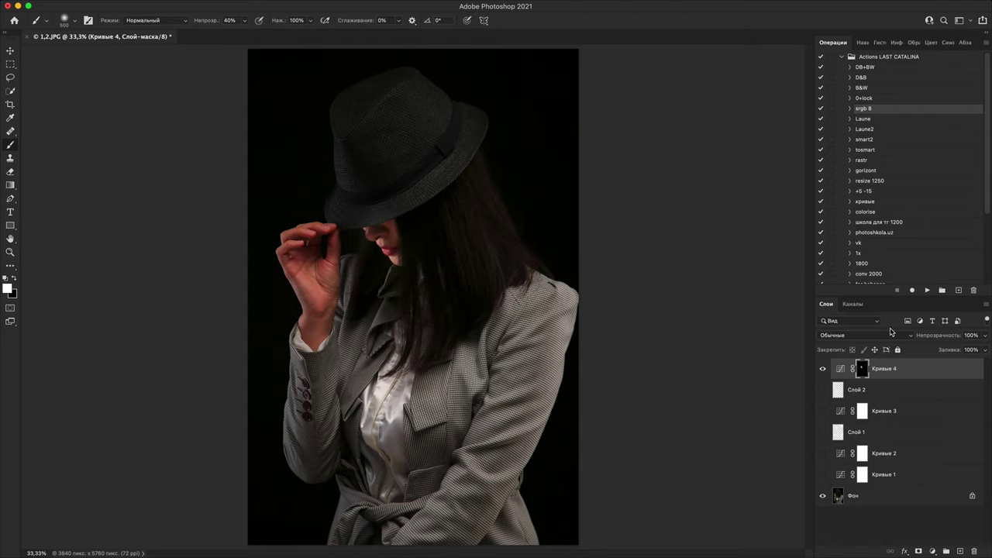
- Lower the face-brightening Curves layer's opacity to 61% and compare the photo with and without it
{"action": "left_click_drag", "start_coordinate": [949, 335], "coordinate": [934, 332]}
{"action": "left_click", "coordinate": [823, 370]}
{"action": "left_click", "coordinate": [824, 369]}
{"action": "left_click", "coordinate": [823, 369]}
{"action": "left_click", "coordinate": [823, 369]}
{"action": "left_click", "coordinate": [825, 370]}
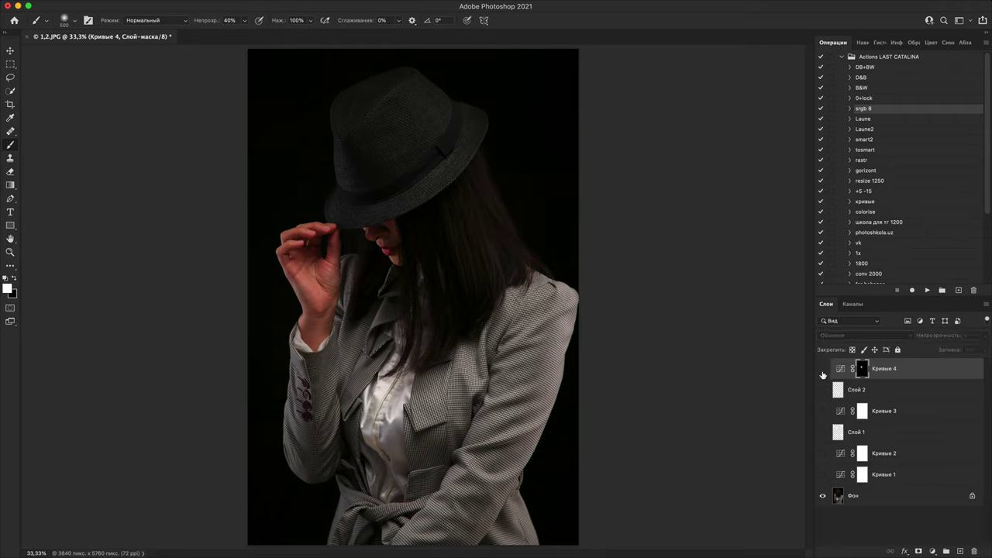
{"action": "left_click", "coordinate": [824, 370]}
{"action": "left_click", "coordinate": [825, 370]}
{"action": "left_click", "coordinate": [825, 370]}
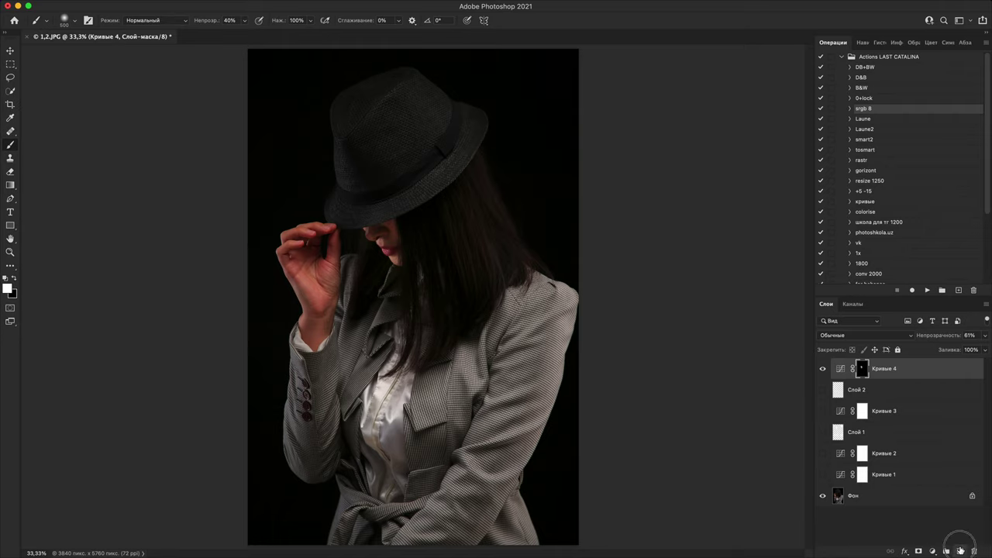
- Reduce the brush size to 125 and, on a new layer, paint a large circle with a cross inside it around the face
{"action": "key", "text": "bracketleft"}
{"action": "key", "text": "bracketleft"}
{"action": "key", "text": "bracketleft"}
{"action": "key", "text": "bracketleft"}
{"action": "key", "text": "bracketleft"}
{"action": "key", "text": "bracketleft"}
{"action": "key", "text": "bracketleft"}
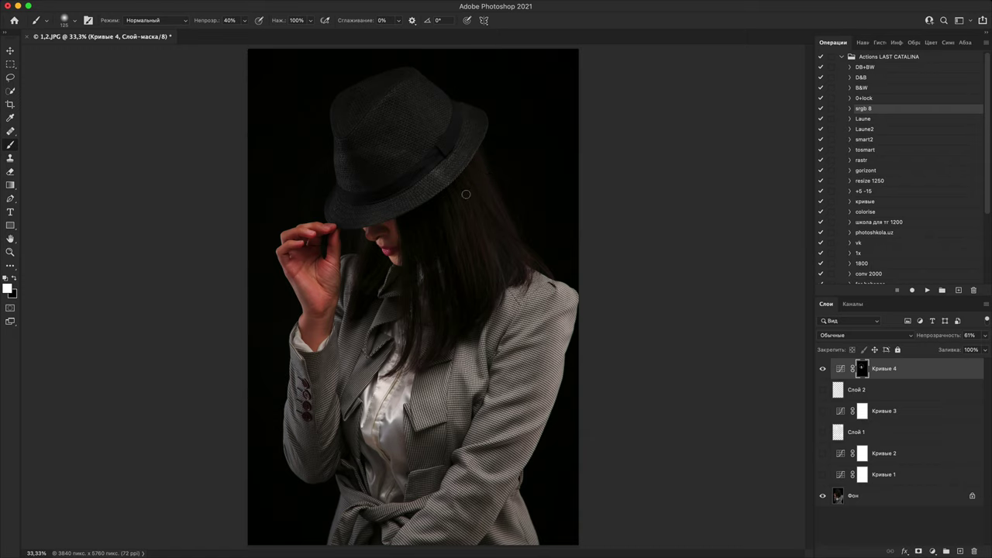
{"action": "key", "text": "c"}
{"action": "key", "text": "Escape"}
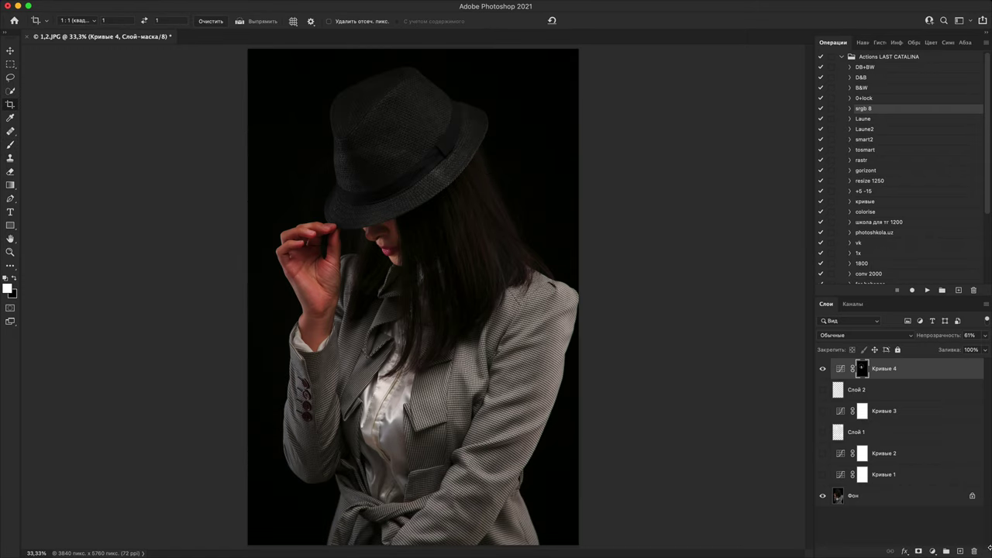
{"action": "left_click", "coordinate": [960, 551]}
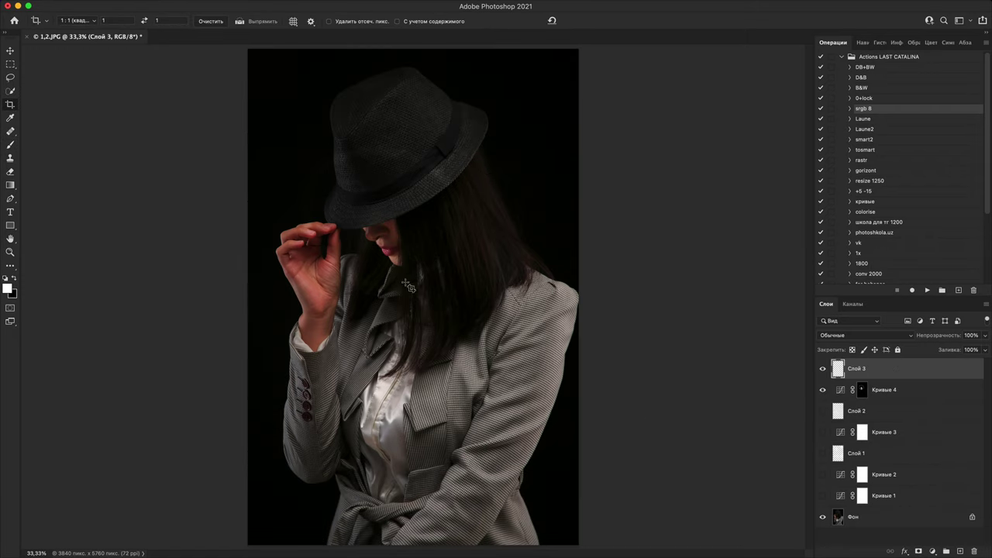
{"action": "key", "text": "b"}
{"action": "mouse_move", "coordinate": [404, 279]}
{"action": "left_mouse_down"}
{"action": "mouse_move", "coordinate": [368, 294]}
{"action": "mouse_move", "coordinate": [349, 273]}
{"action": "left_mouse_up"}
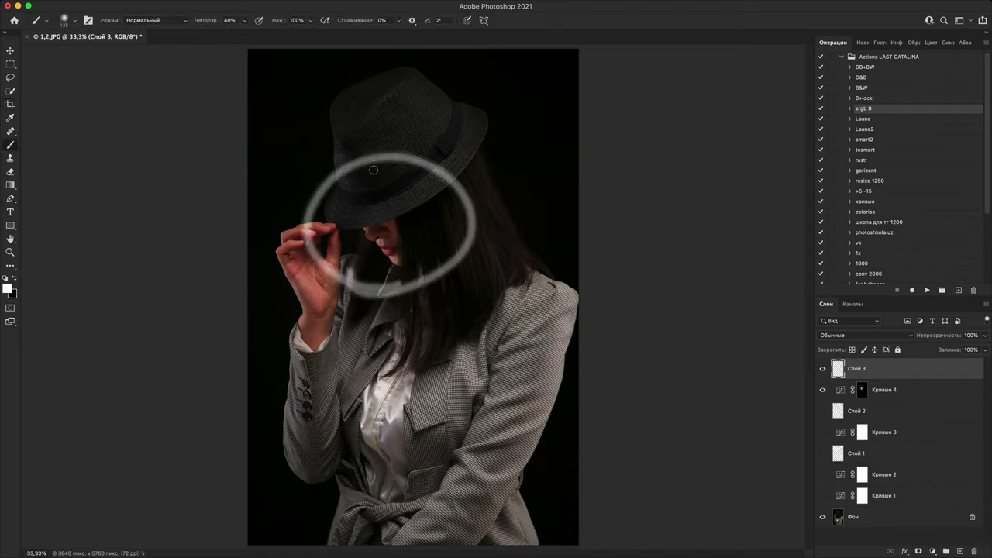
{"action": "left_click_drag", "start_coordinate": [376, 183], "coordinate": [384, 278]}
{"action": "left_click_drag", "start_coordinate": [328, 242], "coordinate": [457, 219]}
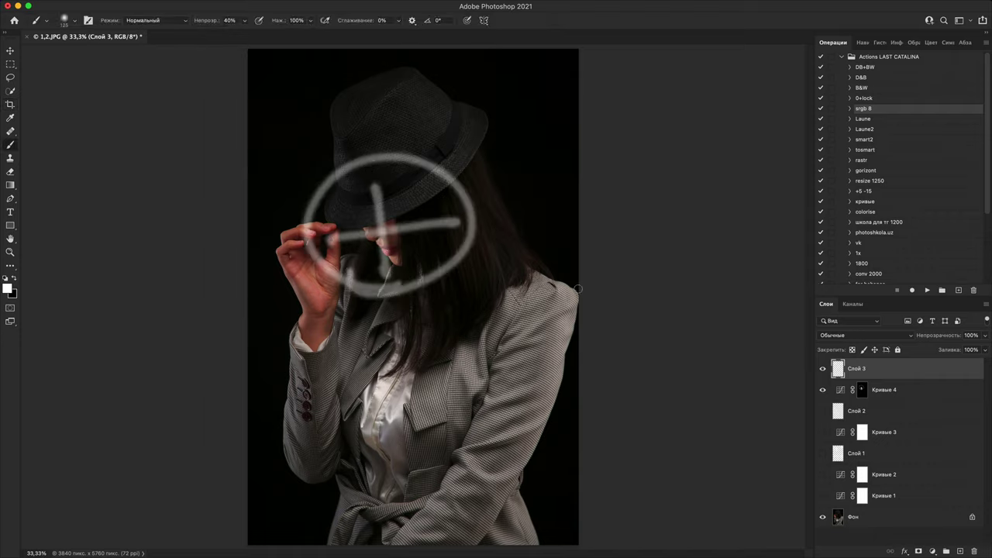
- Hide and show the circled cross, shift it slightly toward the raised hand, and delete its layer
{"action": "left_click", "coordinate": [823, 369]}
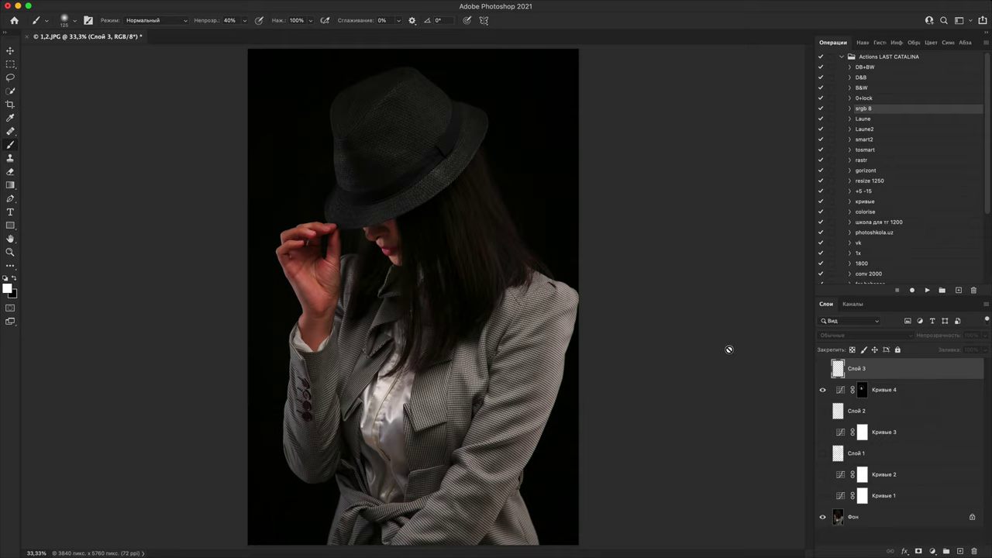
{"action": "left_click", "coordinate": [824, 370]}
{"action": "key", "text": "v"}
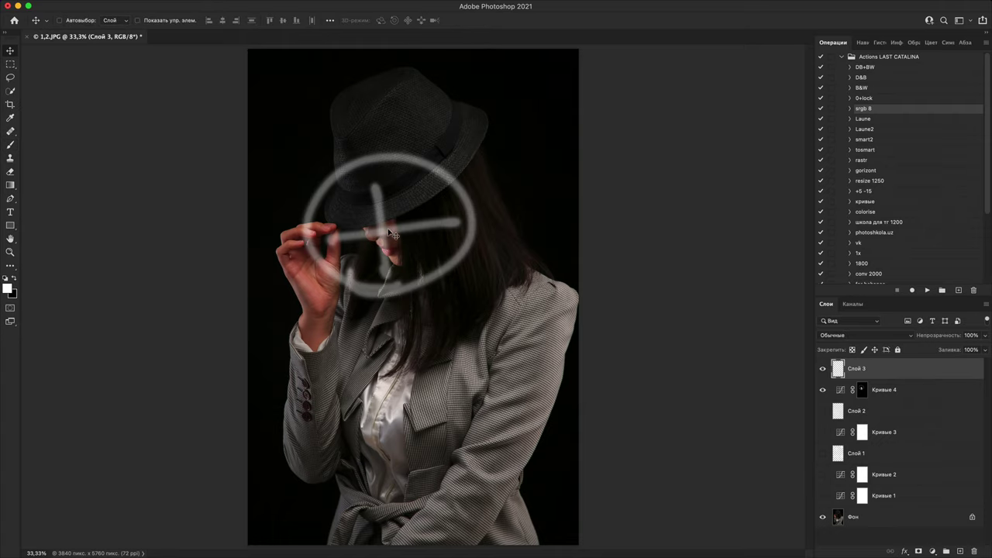
{"action": "mouse_move", "coordinate": [392, 234]}
{"action": "left_mouse_down"}
{"action": "mouse_move", "coordinate": [307, 247]}
{"action": "mouse_move", "coordinate": [402, 382]}
{"action": "mouse_move", "coordinate": [399, 412]}
{"action": "mouse_move", "coordinate": [369, 281]}
{"action": "mouse_move", "coordinate": [369, 234]}
{"action": "mouse_move", "coordinate": [378, 236]}
{"action": "left_mouse_up"}
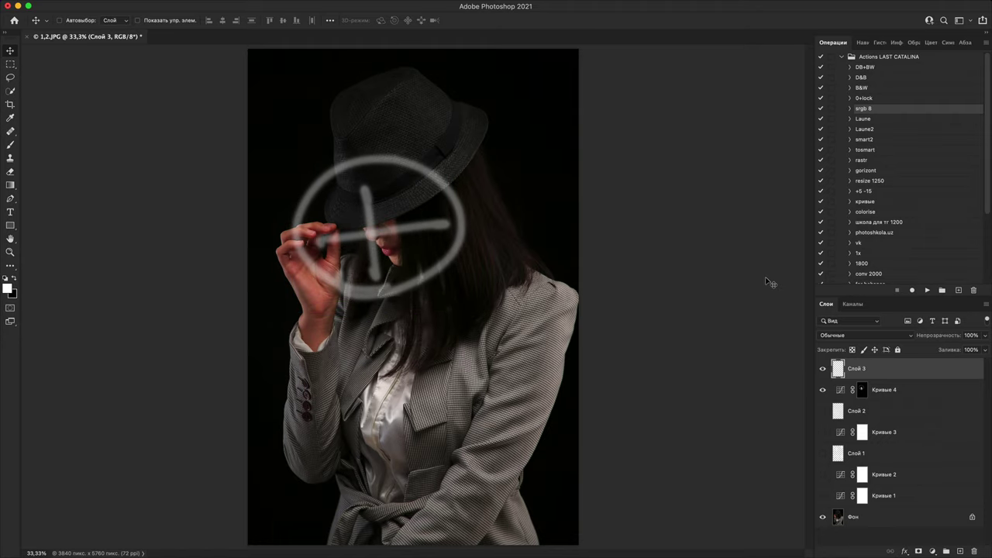
{"action": "key", "text": "BackSpace"}
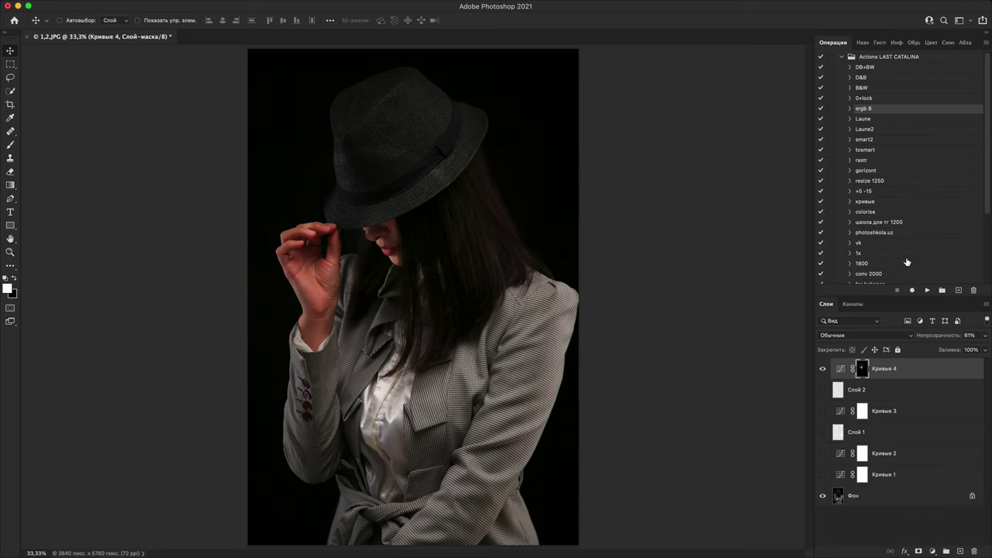
- Delete the mask of the fourth Curves layer and hide that layer
{"action": "key", "text": "BackSpace"}
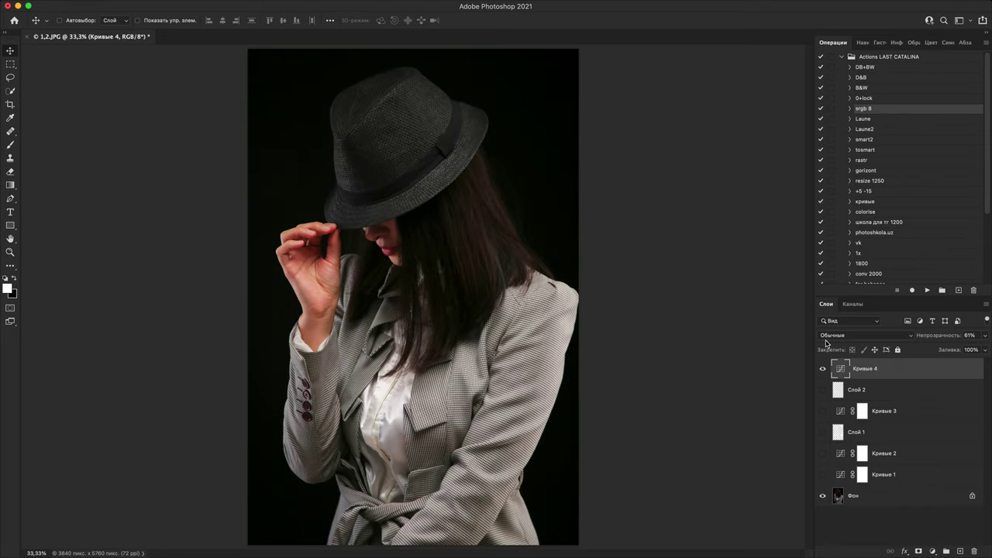
{"action": "left_click", "coordinate": [822, 368]}
- On a new layer, outline two dark areas of the hair below the hat brim with the white brush at 40% opacity
{"action": "scroll", "coordinate": [600, 328], "scroll_direction": "up", "scroll_amount": 10}
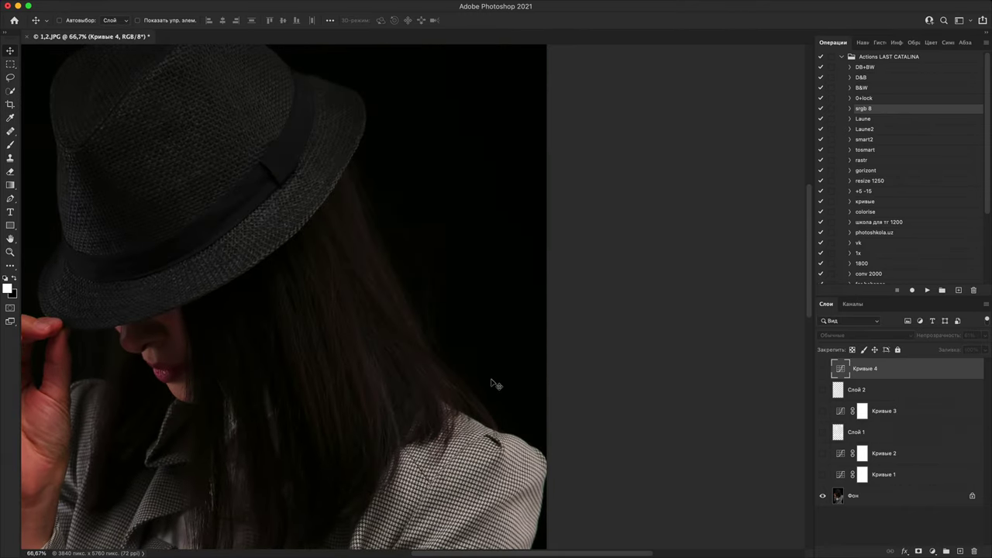
{"action": "scroll", "coordinate": [613, 200], "scroll_direction": "down", "scroll_amount": 6}
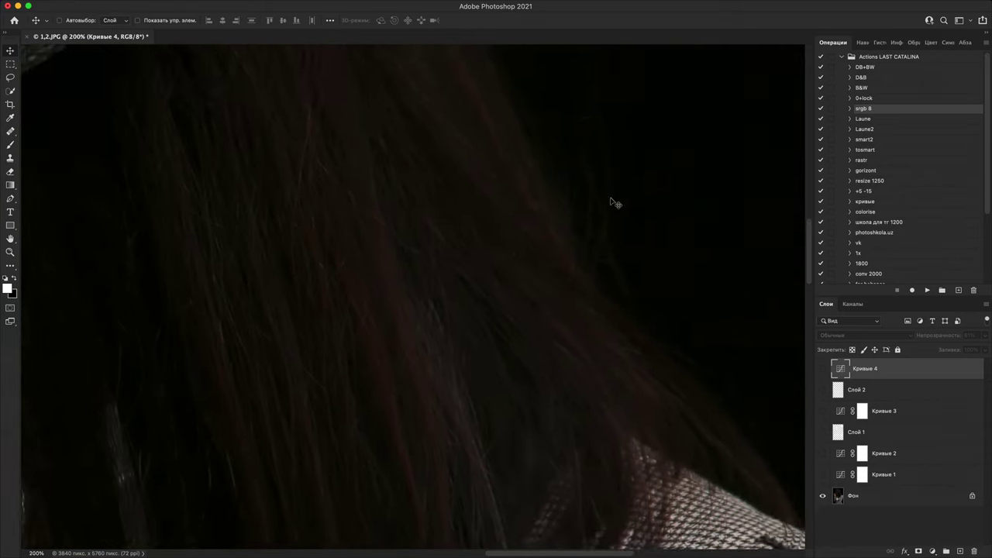
{"action": "left_click", "coordinate": [960, 552]}
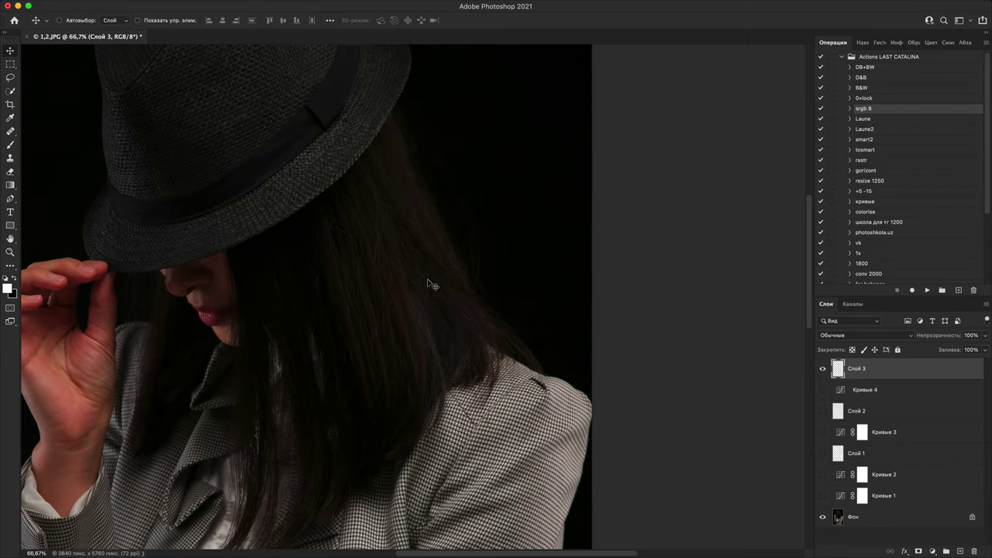
{"action": "key", "text": "b"}
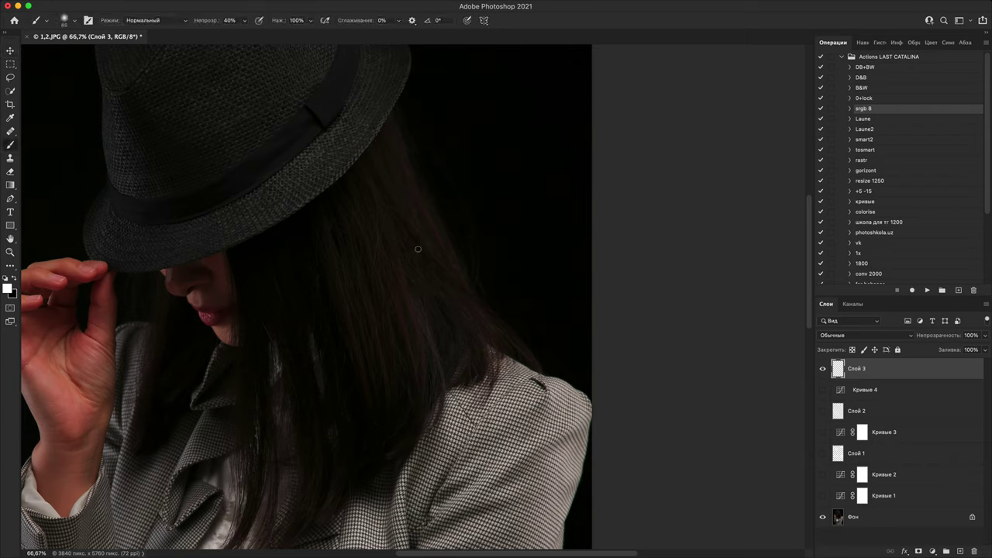
{"action": "mouse_move", "coordinate": [393, 221]}
{"action": "left_mouse_down"}
{"action": "mouse_move", "coordinate": [500, 348]}
{"action": "mouse_move", "coordinate": [411, 306]}
{"action": "left_mouse_up"}
{"action": "mouse_move", "coordinate": [397, 269]}
{"action": "left_mouse_down"}
{"action": "mouse_move", "coordinate": [378, 233]}
{"action": "mouse_move", "coordinate": [321, 222]}
{"action": "mouse_move", "coordinate": [308, 188]}
{"action": "left_mouse_up"}
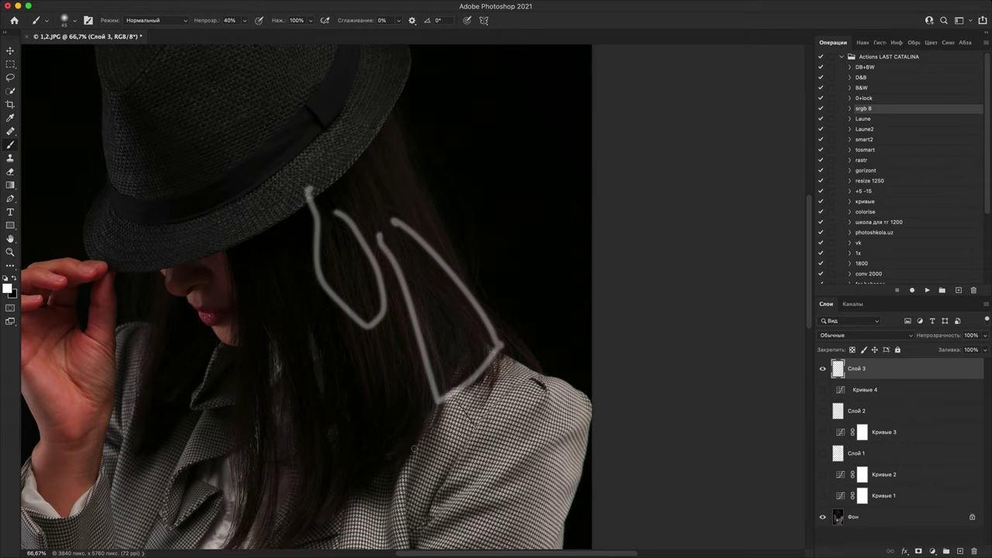
{"action": "key", "text": "super+minus"}
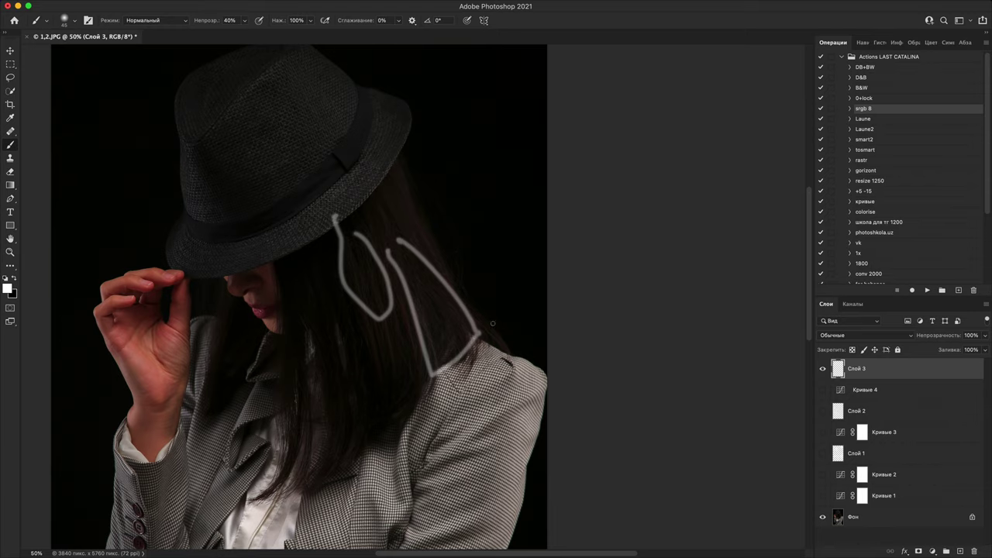
{"action": "key", "text": "super+minus"}
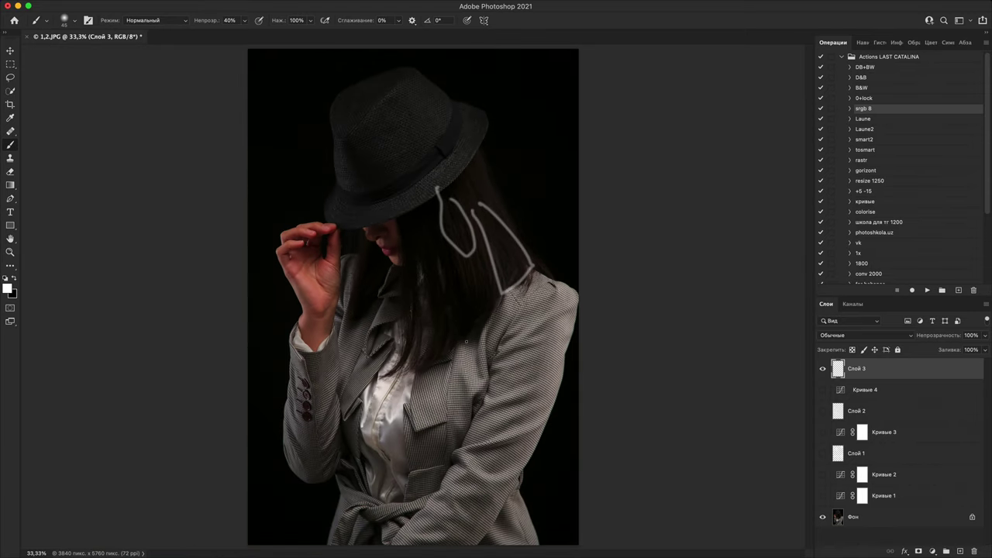
{"action": "key", "text": "super+minus"}
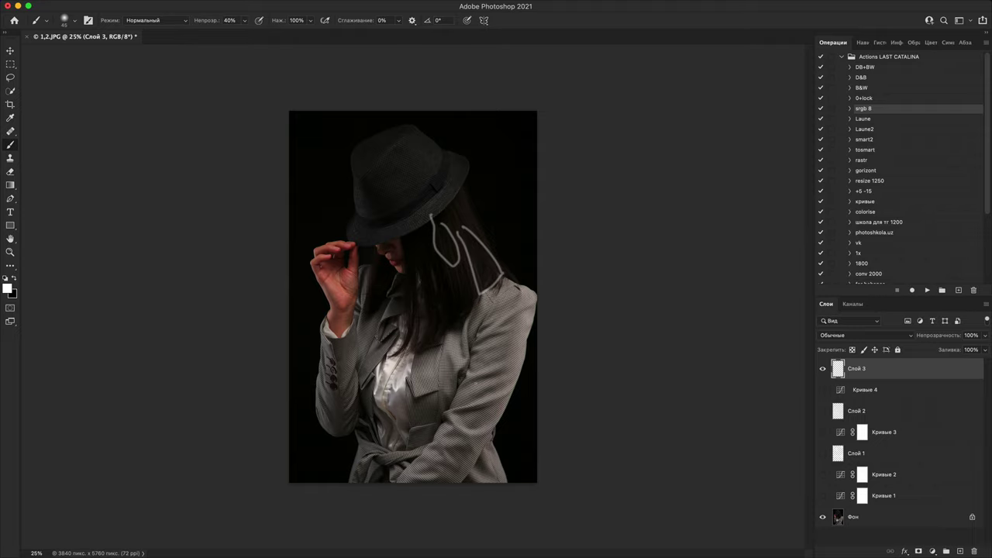
{"action": "left_click_drag", "start_coordinate": [476, 335], "coordinate": [456, 411]}
{"action": "key", "text": "super+z"}
{"action": "mouse_move", "coordinate": [480, 328]}
{"action": "left_mouse_down"}
{"action": "mouse_move", "coordinate": [463, 396]}
{"action": "mouse_move", "coordinate": [415, 473]}
{"action": "left_mouse_up"}
{"action": "key", "text": "super+z"}
- Change the foreground colour to bright red and set the brush opacity to 100%
{"action": "key", "text": "i"}
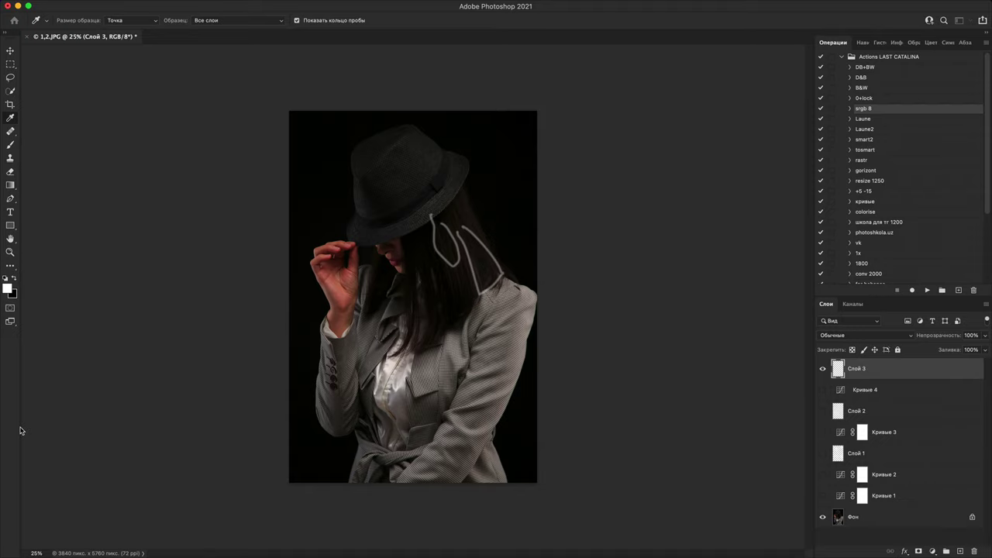
{"action": "left_click", "coordinate": [7, 288]}
{"action": "left_click_drag", "start_coordinate": [4, 67], "coordinate": [231, 4]}
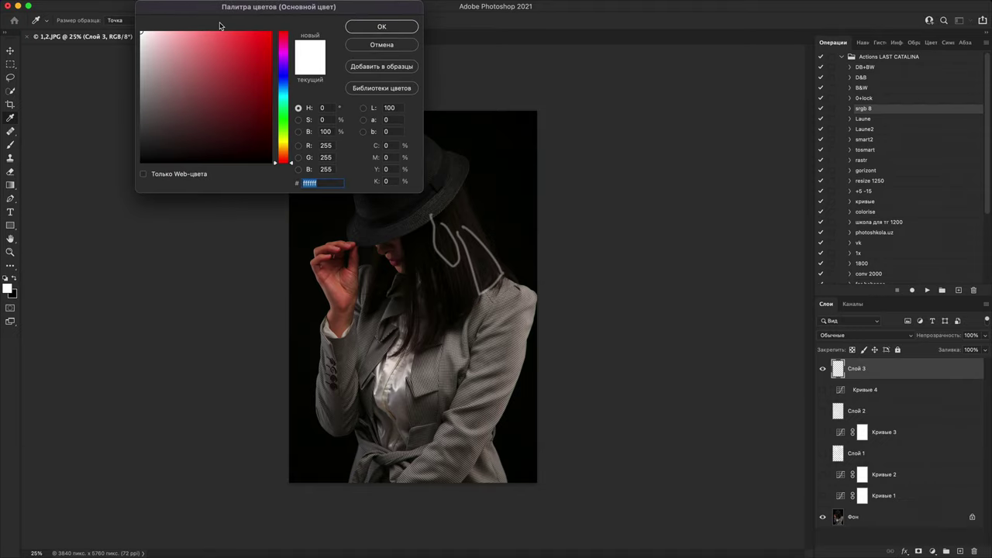
{"action": "left_click_drag", "start_coordinate": [239, 39], "coordinate": [393, 24]}
{"action": "left_click", "coordinate": [382, 28]}
{"action": "key", "text": "b"}
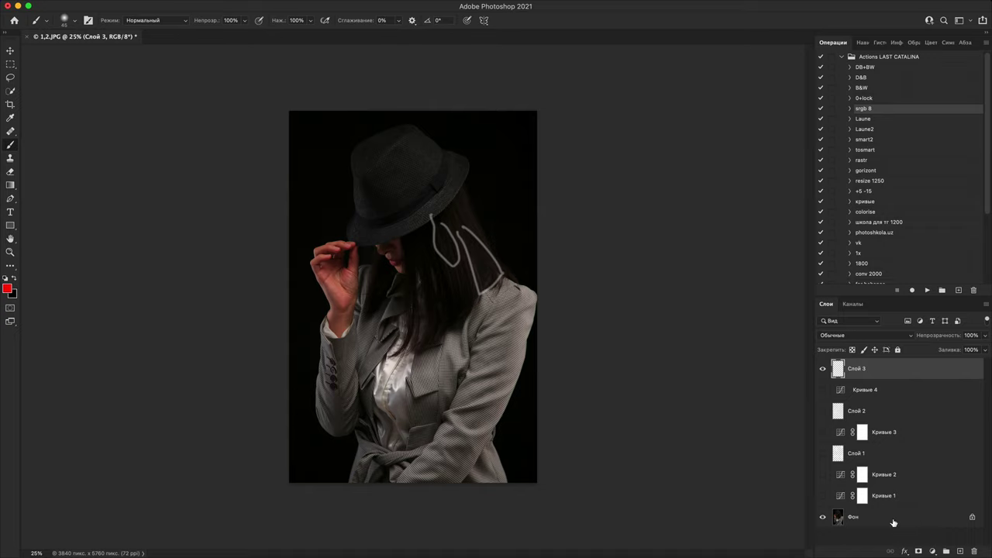
- Paint red lines along the inner and outer edges of the jacket sleeve on the hanging arm
{"action": "left_click_drag", "start_coordinate": [478, 324], "coordinate": [424, 474]}
{"action": "key", "text": "super+z"}
{"action": "key", "text": "super+plus"}
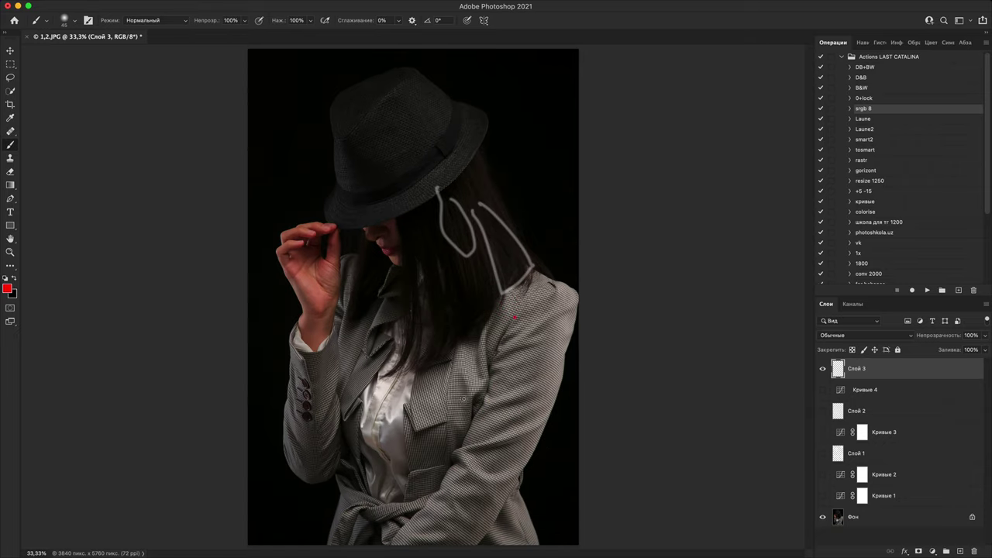
{"action": "key", "text": "super+minus"}
{"action": "mouse_move", "coordinate": [489, 312]}
{"action": "left_mouse_down"}
{"action": "mouse_move", "coordinate": [463, 401]}
{"action": "mouse_move", "coordinate": [412, 474]}
{"action": "left_mouse_up"}
{"action": "left_click_drag", "start_coordinate": [526, 343], "coordinate": [472, 486]}
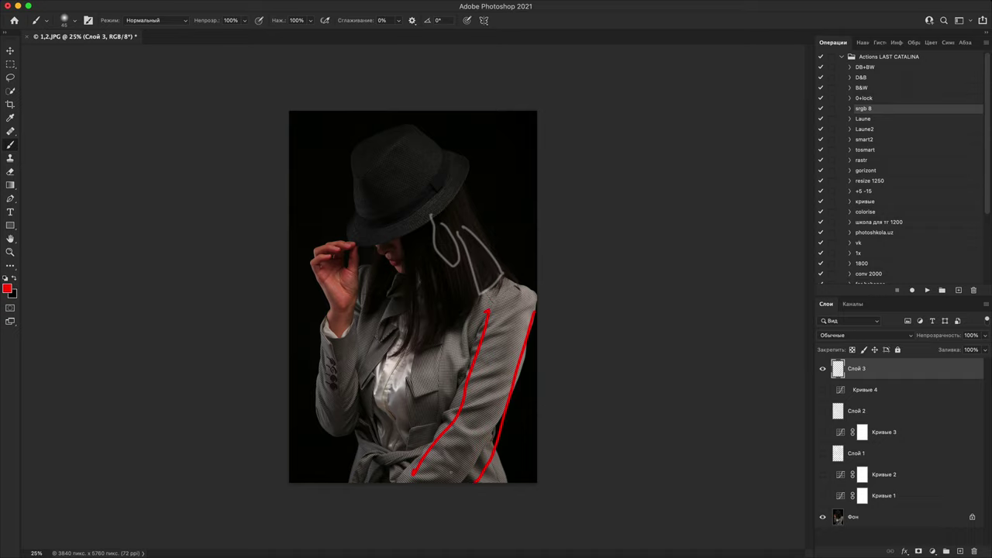
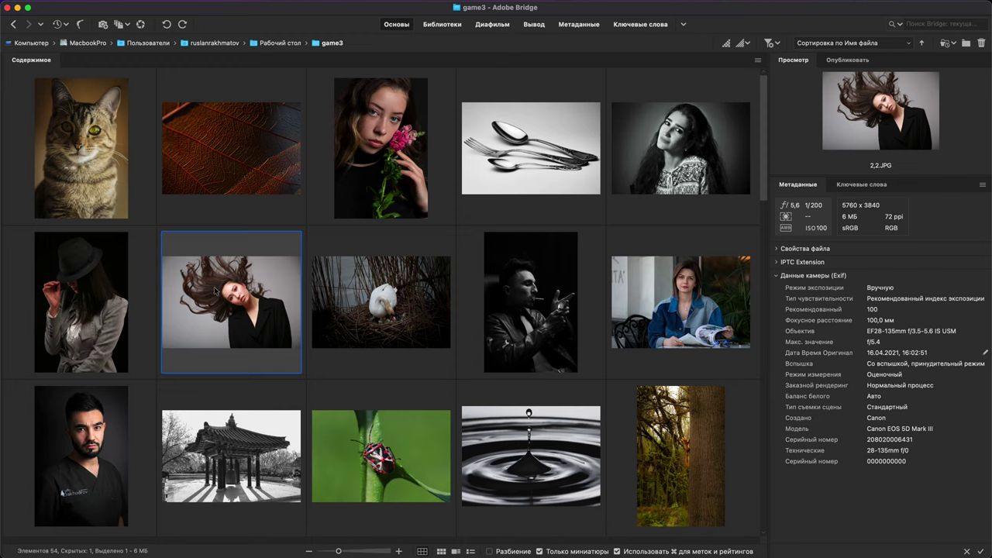
- Move the photo 2,2.JPG of the woman with flying hair to the trash in Bridge
{"action": "key", "text": "Delete"}
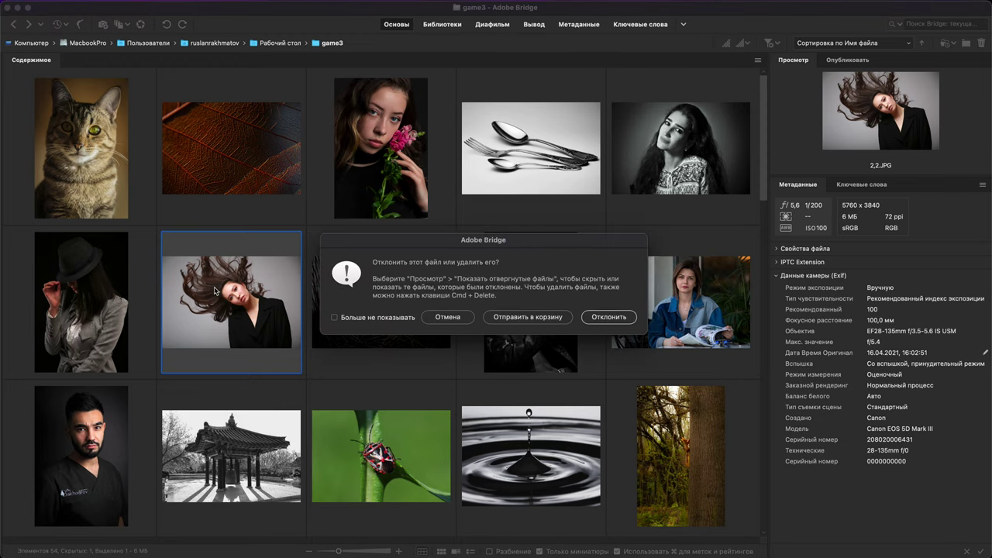
{"action": "left_click", "coordinate": [543, 318]}
{"action": "left_click", "coordinate": [527, 311]}
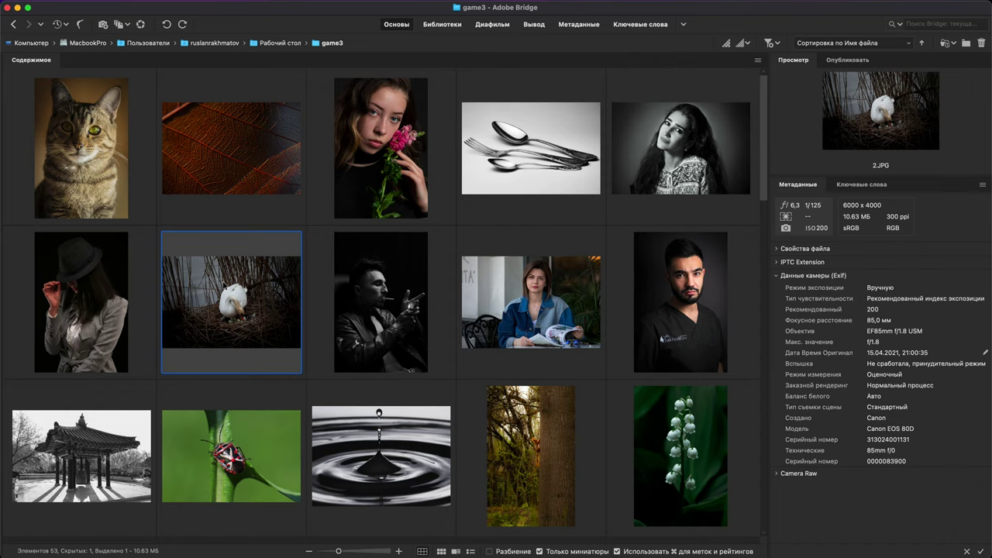
- Open the swan photo 2.JPG in Photoshop and remove the vertical guide beside it
{"action": "double_click", "coordinate": [250, 304]}
{"action": "left_click", "coordinate": [544, 346]}
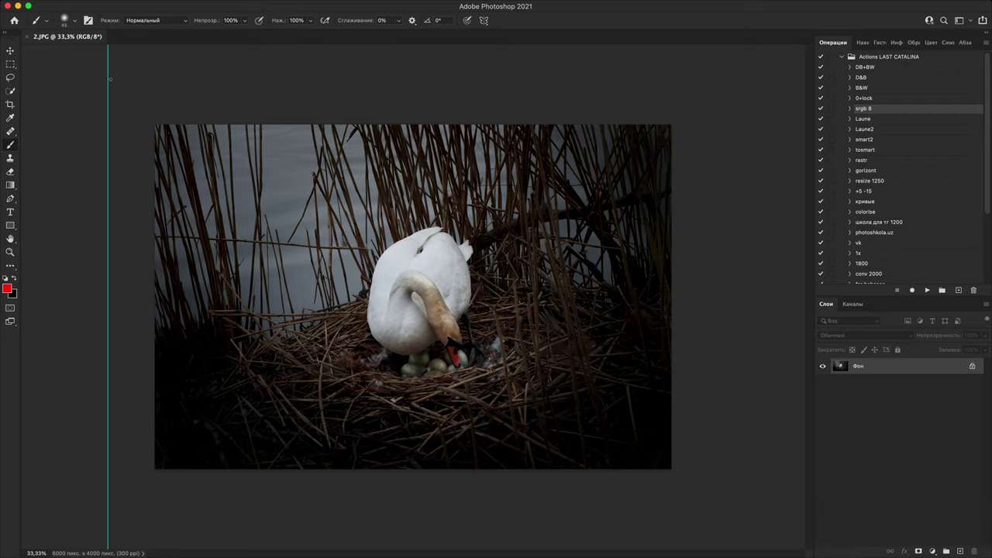
{"action": "key", "text": "h"}
{"action": "key", "text": "v"}
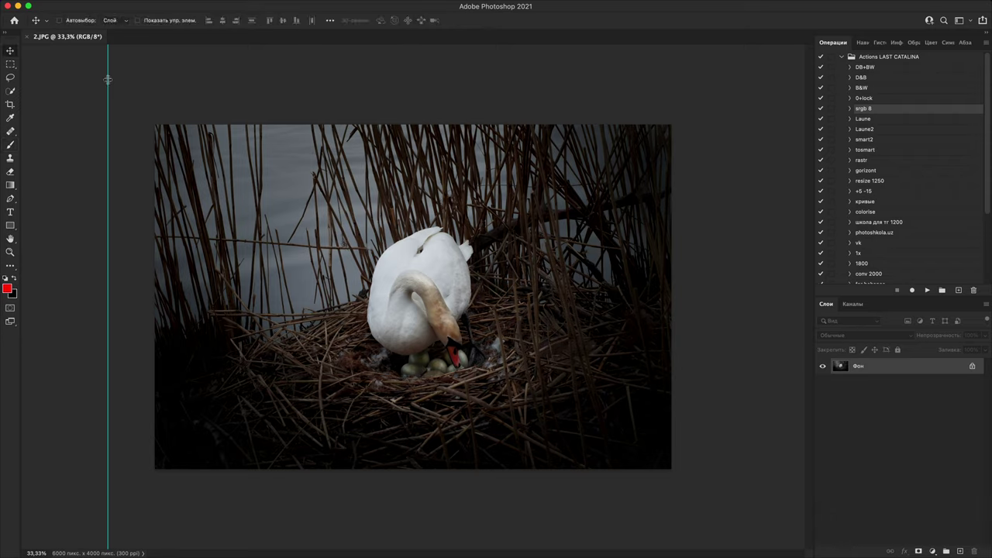
{"action": "left_click_drag", "start_coordinate": [108, 79], "coordinate": [1, 80]}
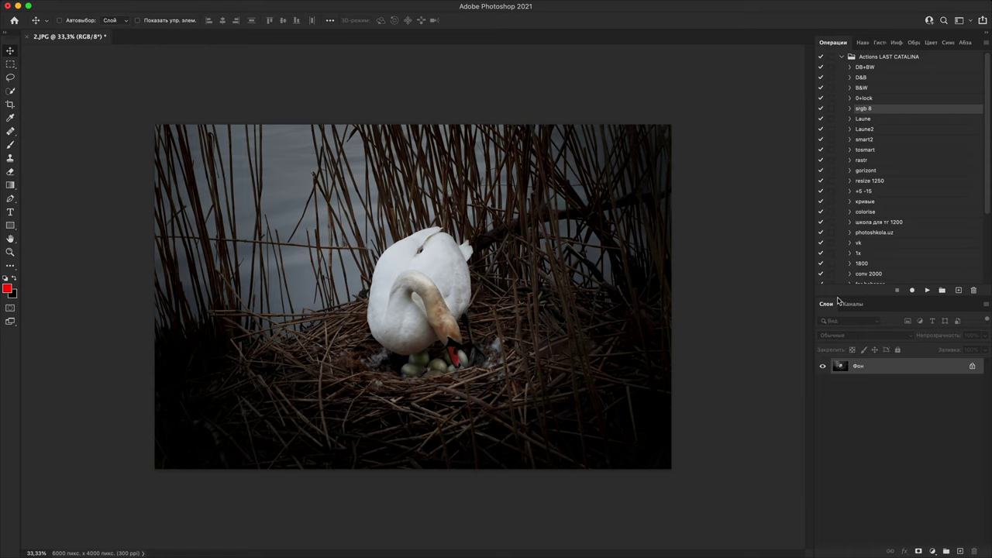
- Paint a large red loop around the swan and its nest on a new layer, and delete that layer
{"action": "left_click", "coordinate": [960, 550]}
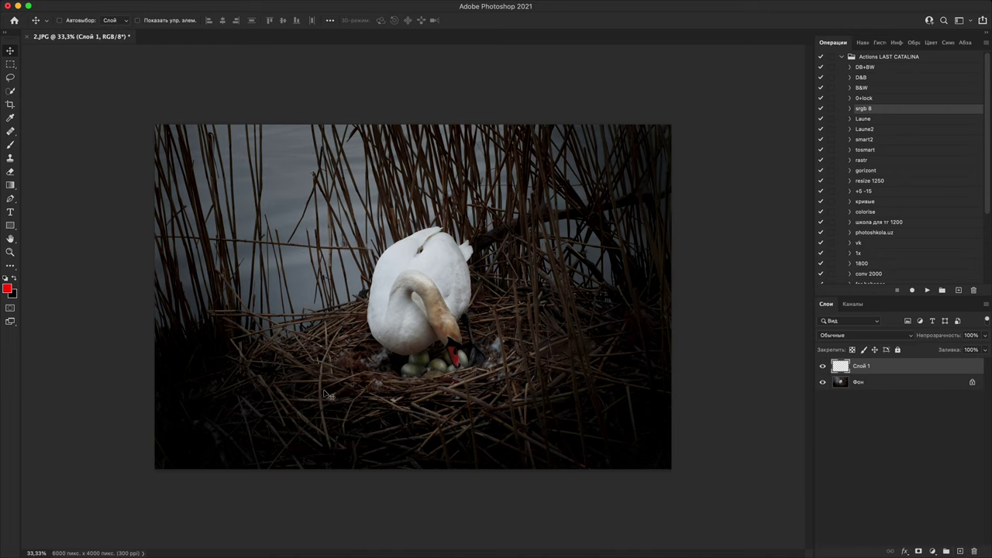
{"action": "key", "text": "b"}
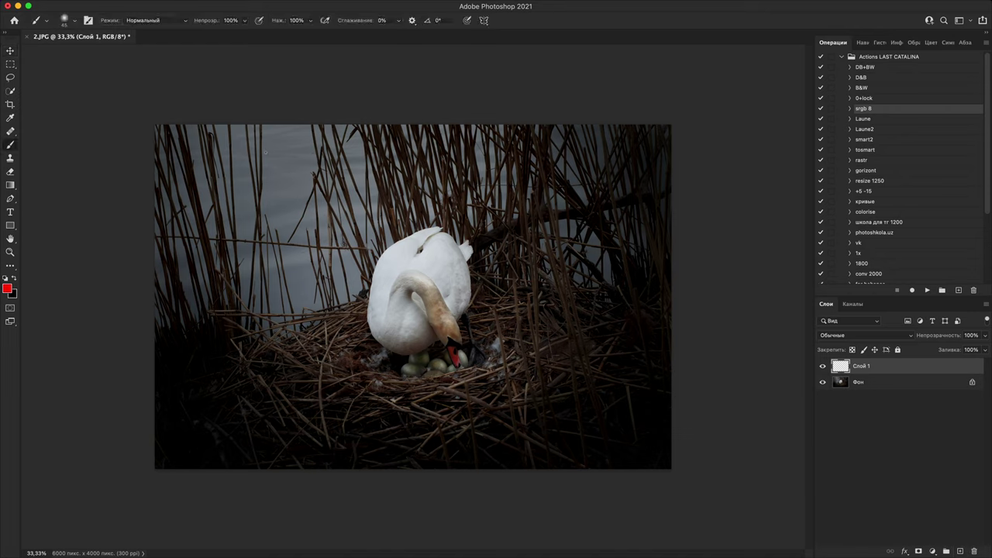
{"action": "mouse_move", "coordinate": [260, 155]}
{"action": "left_mouse_down"}
{"action": "mouse_move", "coordinate": [250, 181]}
{"action": "mouse_move", "coordinate": [271, 300]}
{"action": "mouse_move", "coordinate": [341, 401]}
{"action": "mouse_move", "coordinate": [454, 408]}
{"action": "mouse_move", "coordinate": [532, 348]}
{"action": "mouse_move", "coordinate": [549, 222]}
{"action": "mouse_move", "coordinate": [421, 140]}
{"action": "mouse_move", "coordinate": [236, 264]}
{"action": "left_mouse_up"}
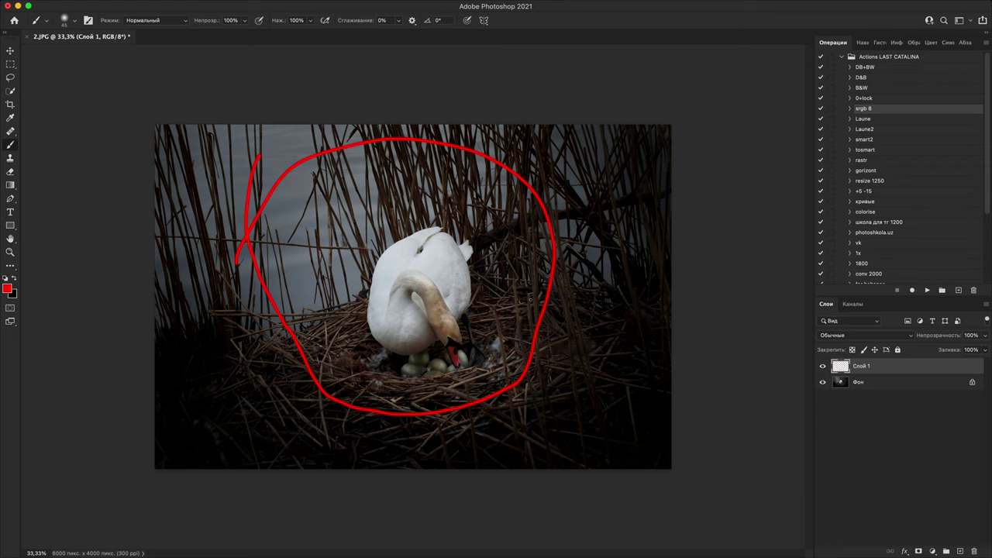
{"action": "key", "text": "super+equal"}
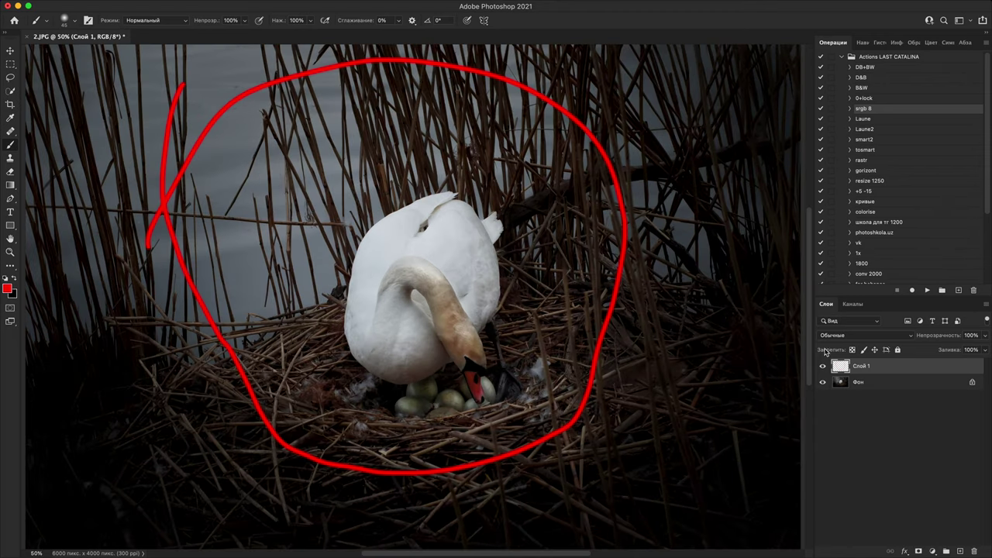
{"action": "key", "text": "Delete"}
- Examine the whole swan photo, and inspect the feather detail on the neck and back up close
{"action": "key", "text": "super+minus"}
{"action": "key", "text": "super+minus"}
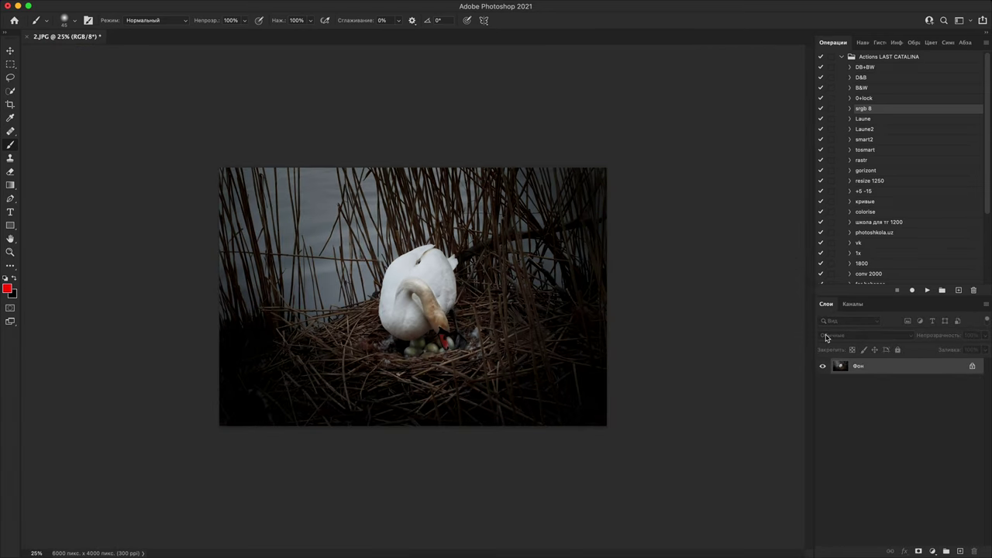
{"action": "key", "text": "super+equal"}
{"action": "key", "text": "super+equal"}
{"action": "key", "text": "super+equal"}
{"action": "key", "text": "super+equal"}
{"action": "key", "text": "super+equal"}
{"action": "key", "text": "super+equal"}
{"action": "key", "text": "super+equal"}
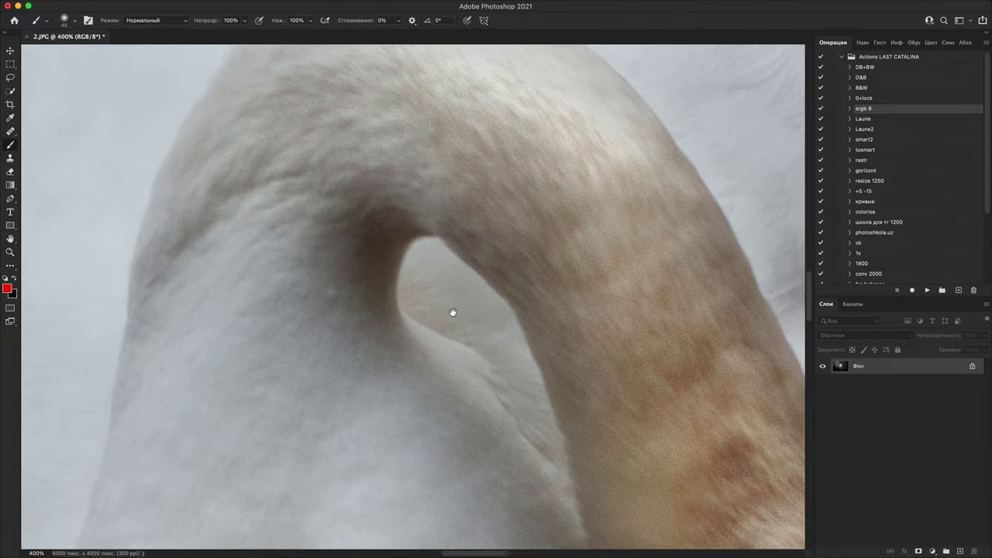
{"action": "left_click_drag", "start_coordinate": [452, 313], "coordinate": [507, 325]}
{"action": "scroll", "coordinate": [506, 324], "scroll_direction": "down", "scroll_amount": 5}
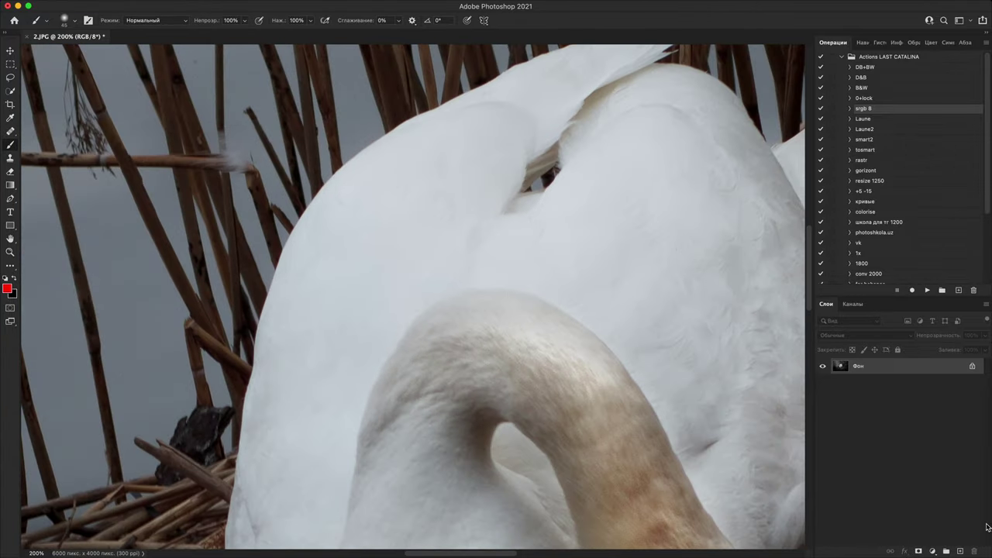
- On a new layer, paint red zigzag strokes over the swan's white back and beside the bend of its neck
{"action": "left_click", "coordinate": [962, 552]}
{"action": "key", "text": "super+minus"}
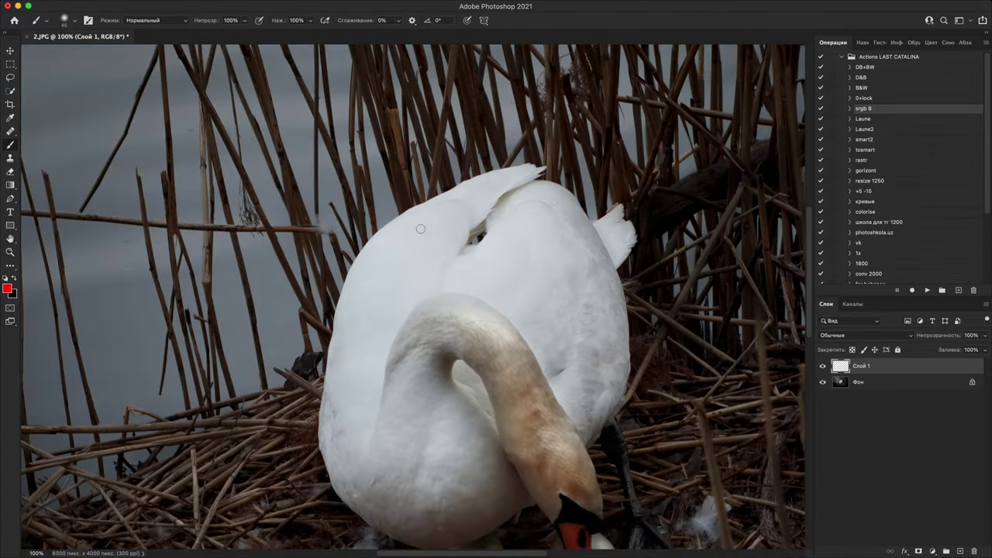
{"action": "mouse_move", "coordinate": [403, 230]}
{"action": "left_mouse_down"}
{"action": "mouse_move", "coordinate": [413, 262]}
{"action": "mouse_move", "coordinate": [396, 311]}
{"action": "left_mouse_up"}
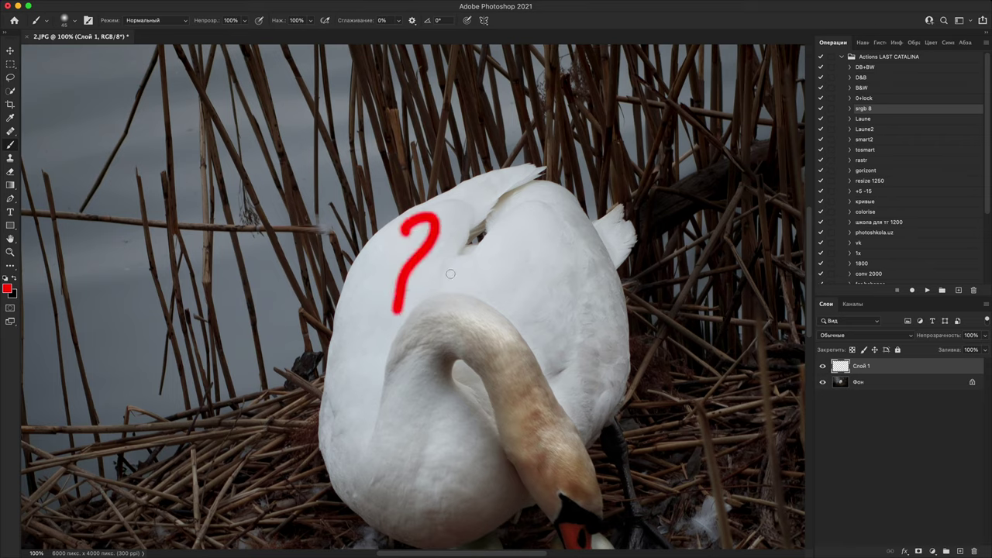
{"action": "key", "text": "super+z"}
{"action": "mouse_move", "coordinate": [377, 255]}
{"action": "left_mouse_down"}
{"action": "mouse_move", "coordinate": [422, 267]}
{"action": "mouse_move", "coordinate": [351, 441]}
{"action": "left_mouse_up"}
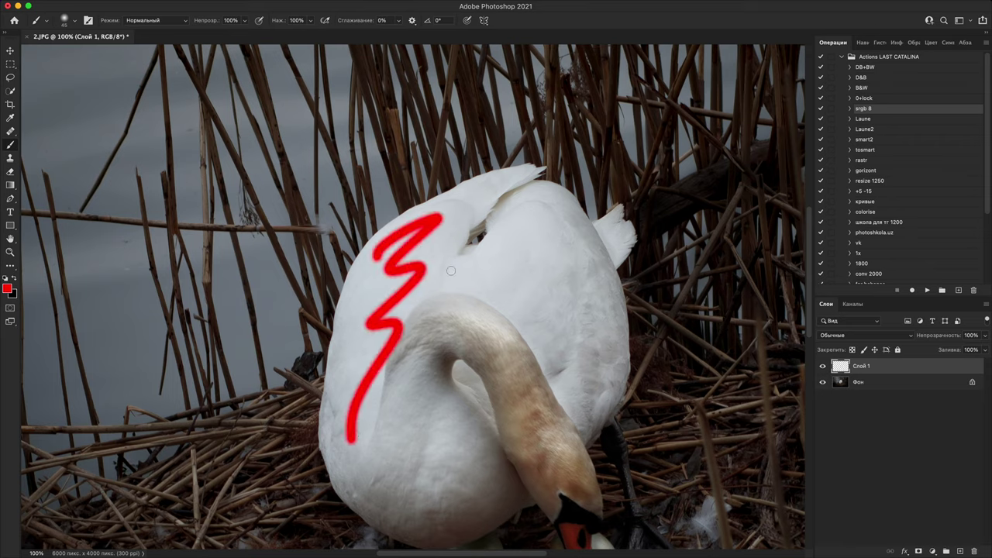
{"action": "left_click_drag", "start_coordinate": [436, 282], "coordinate": [507, 326]}
- Examine the swan's back, beak and the eggs beneath it at up to 300% magnification
{"action": "key", "text": "super+plus"}
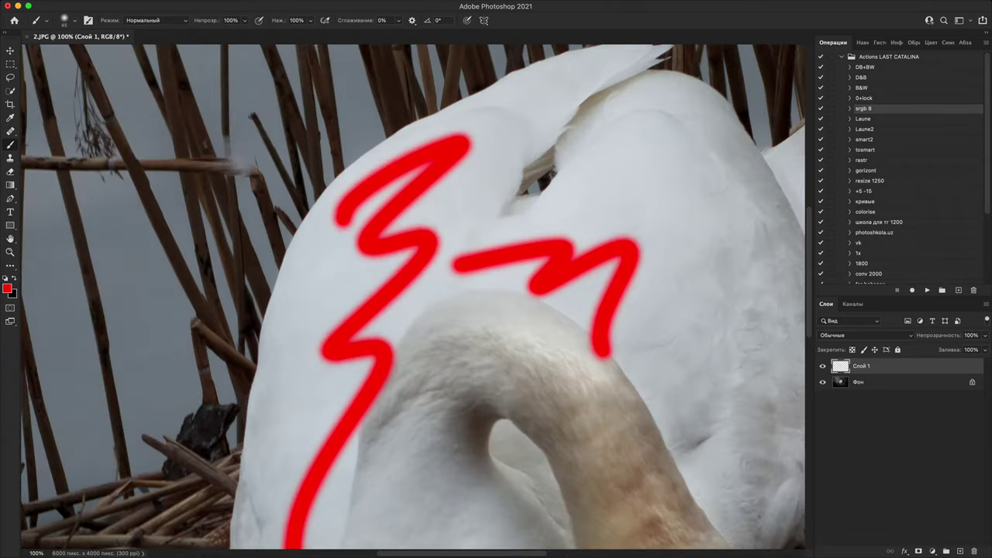
{"action": "scroll", "coordinate": [594, 317], "scroll_direction": "up", "scroll_amount": 1}
{"action": "scroll", "coordinate": [614, 346], "scroll_direction": "down", "scroll_amount": 10}
{"action": "key", "text": "super+plus"}
{"action": "key", "text": "super+plus"}
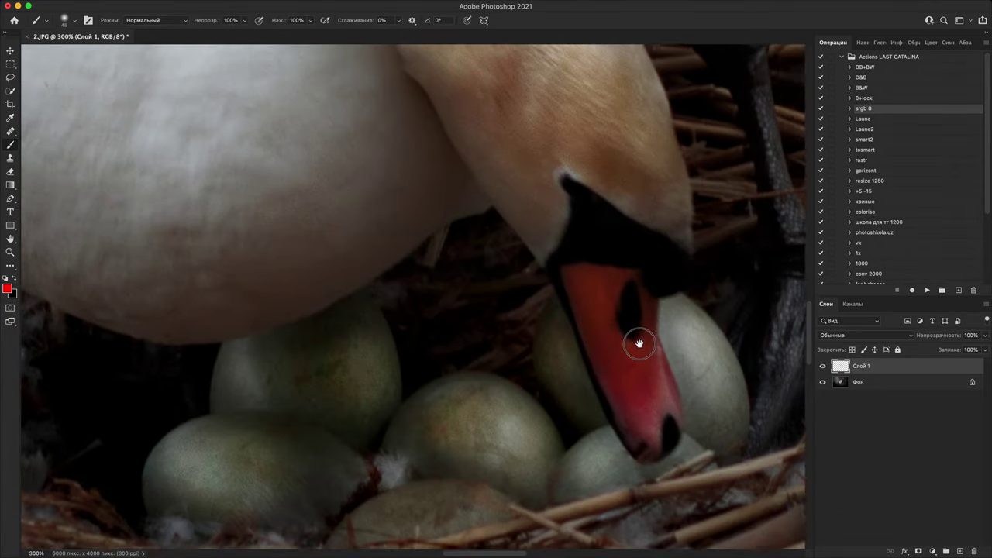
{"action": "scroll", "coordinate": [639, 344], "scroll_direction": "down", "scroll_amount": 5}
{"action": "scroll", "coordinate": [636, 321], "scroll_direction": "right", "scroll_amount": 2}
{"action": "scroll", "coordinate": [631, 321], "scroll_direction": "up", "scroll_amount": 3}
{"action": "scroll", "coordinate": [631, 321], "scroll_direction": "left", "scroll_amount": 1}
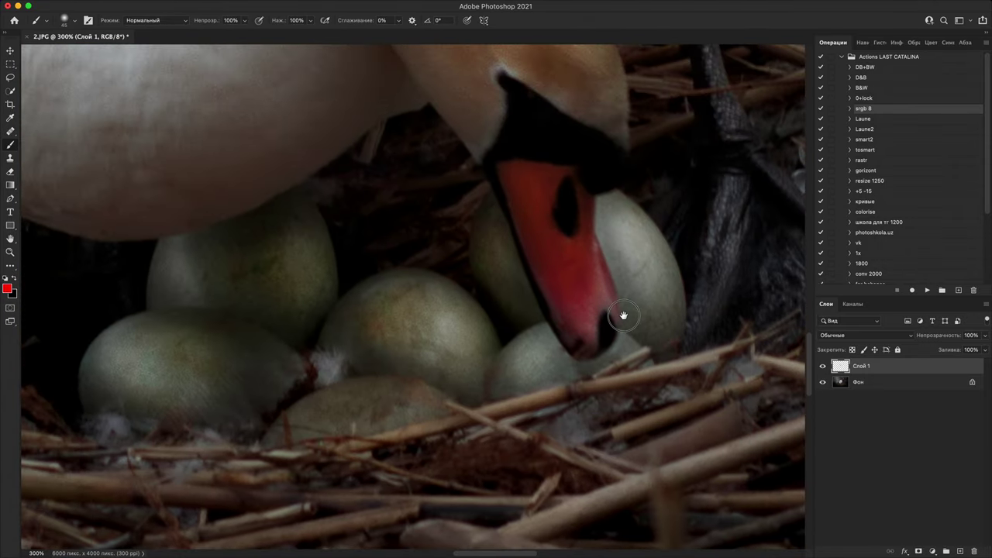
{"action": "left_click_drag", "start_coordinate": [624, 316], "coordinate": [638, 326]}
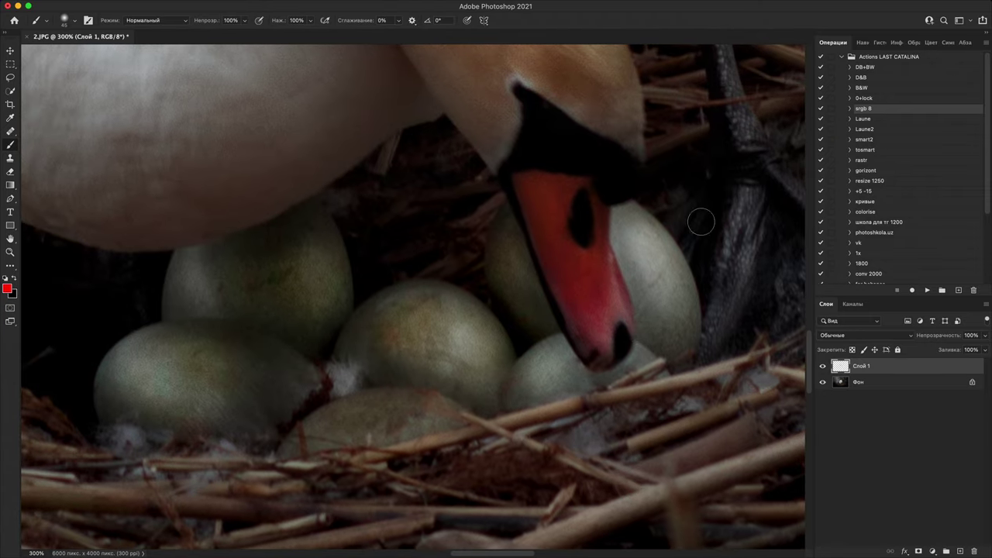
- Examine the dark lower part of the photo and the nest twigs below the eggs at up to 400% magnification
{"action": "key", "text": "super+minus"}
{"action": "key", "text": "super+minus"}
{"action": "key", "text": "super+minus"}
{"action": "scroll", "coordinate": [689, 307], "scroll_direction": "down", "scroll_amount": 3}
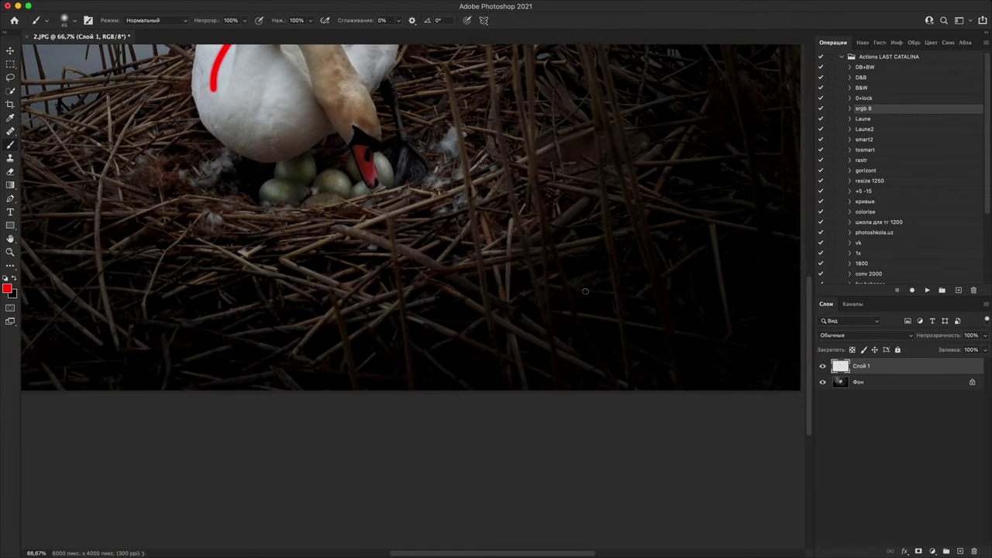
{"action": "key", "text": "super+plus"}
{"action": "key", "text": "super+plus"}
{"action": "key", "text": "super+plus"}
{"action": "key", "text": "super+plus"}
{"action": "scroll", "coordinate": [623, 229], "scroll_direction": "up", "scroll_amount": 5}
{"action": "scroll", "coordinate": [624, 230], "scroll_direction": "up", "scroll_amount": 5}
{"action": "scroll", "coordinate": [623, 230], "scroll_direction": "left", "scroll_amount": 3}
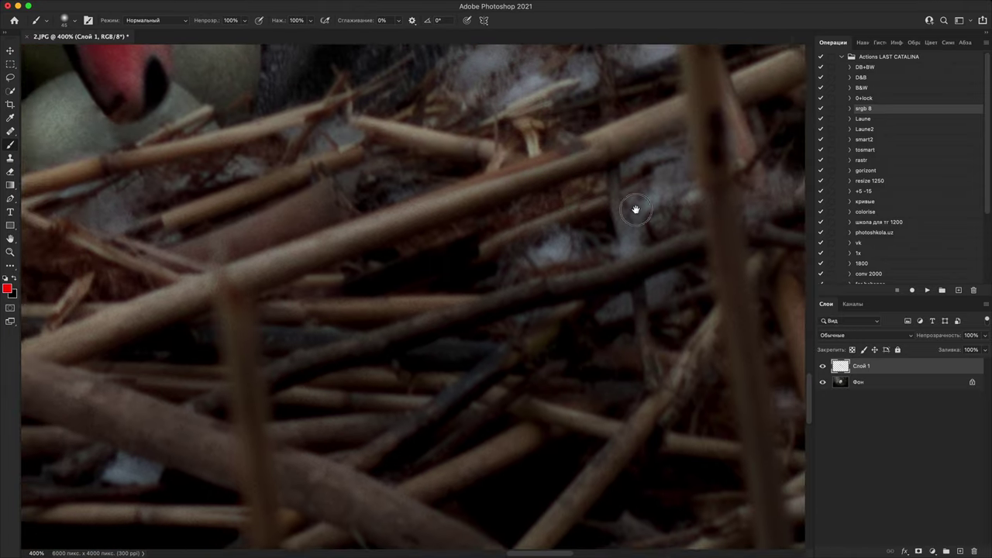
- Delete the layer with the red markup strokes and duplicate the background swan photo
{"action": "key", "text": "super+minus"}
{"action": "key", "text": "super+minus"}
{"action": "key", "text": "super+minus"}
{"action": "key", "text": "super+minus"}
{"action": "key", "text": "super+minus"}
{"action": "key", "text": "super+minus"}
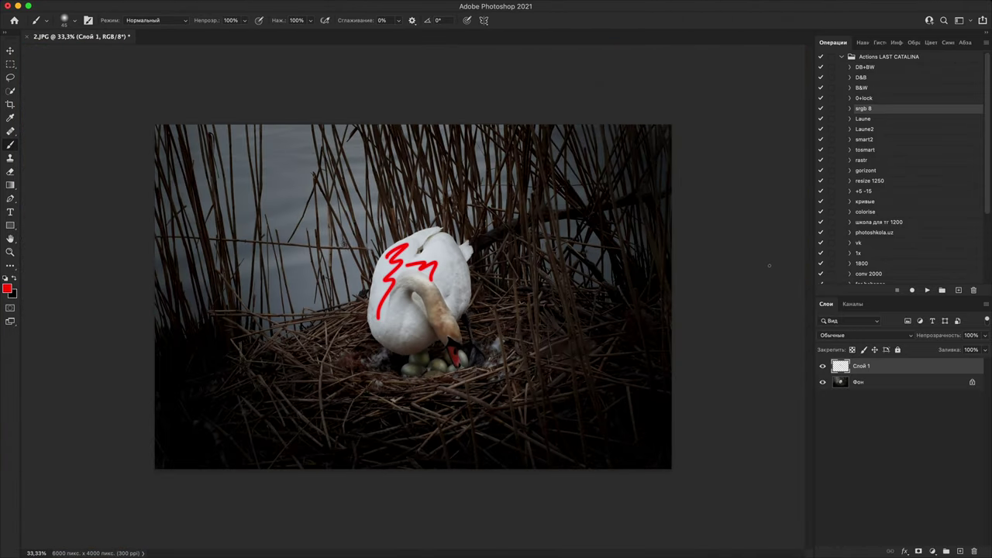
{"action": "key", "text": "BackSpace"}
{"action": "key", "text": "super+j"}
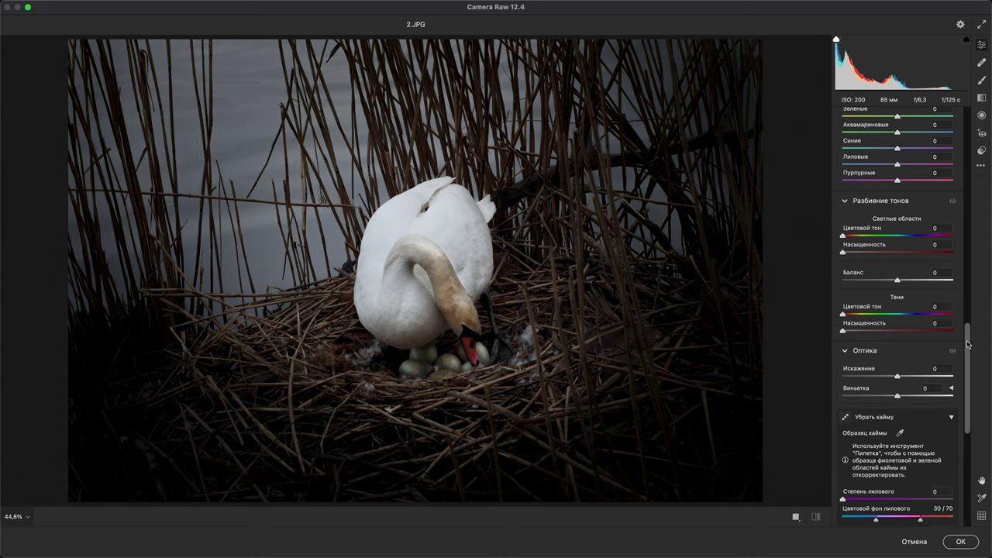
- In the Camera Raw filter, set the duplicated photo's saturation to -100
{"action": "left_click_drag", "start_coordinate": [967, 344], "coordinate": [930, 132]}
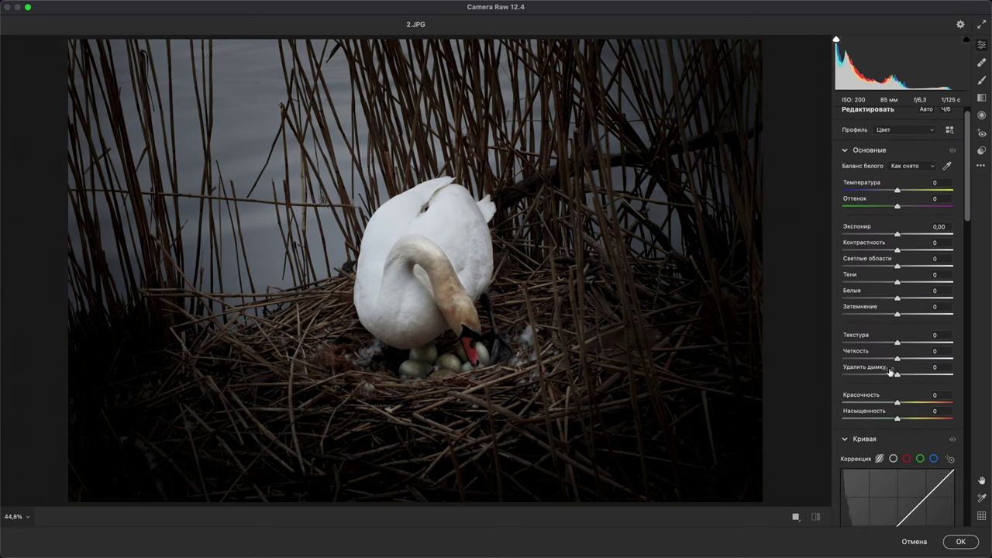
{"action": "left_click_drag", "start_coordinate": [898, 418], "coordinate": [708, 436]}
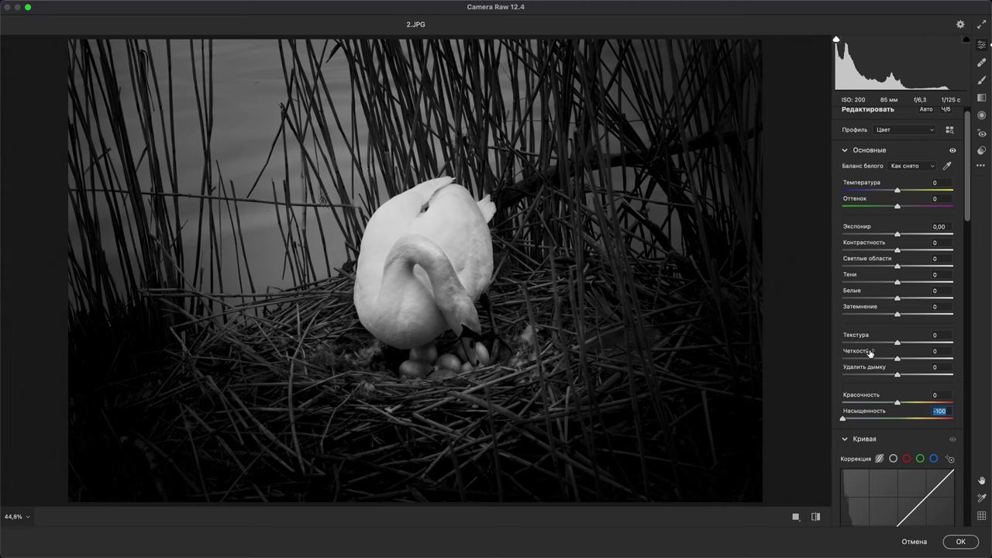
- With a size 24 adjustment brush at +0.60 exposure, paint over the dark reeds and the dark outer edges of the photo
{"action": "left_click", "coordinate": [982, 83]}
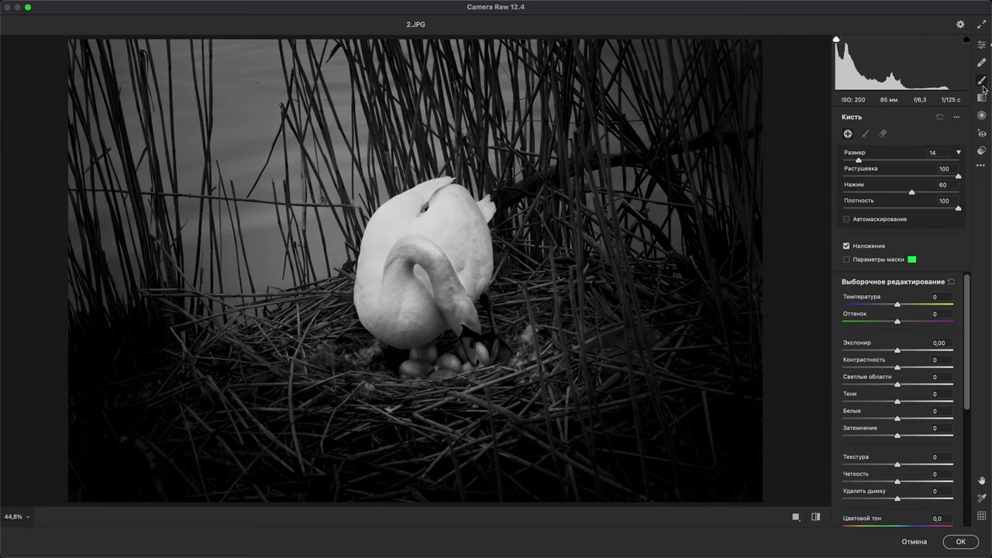
{"action": "left_click_drag", "start_coordinate": [898, 350], "coordinate": [906, 350]}
{"action": "key", "text": "bracketright"}
{"action": "key", "text": "bracketright"}
{"action": "key", "text": "bracketright"}
{"action": "key", "text": "bracketright"}
{"action": "key", "text": "bracketright"}
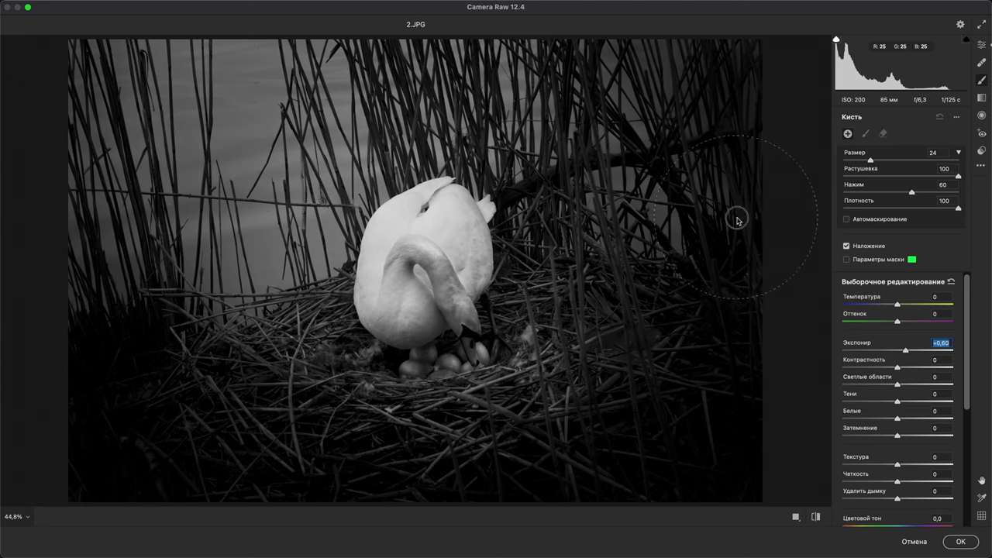
{"action": "left_click_drag", "start_coordinate": [701, 406], "coordinate": [698, 398]}
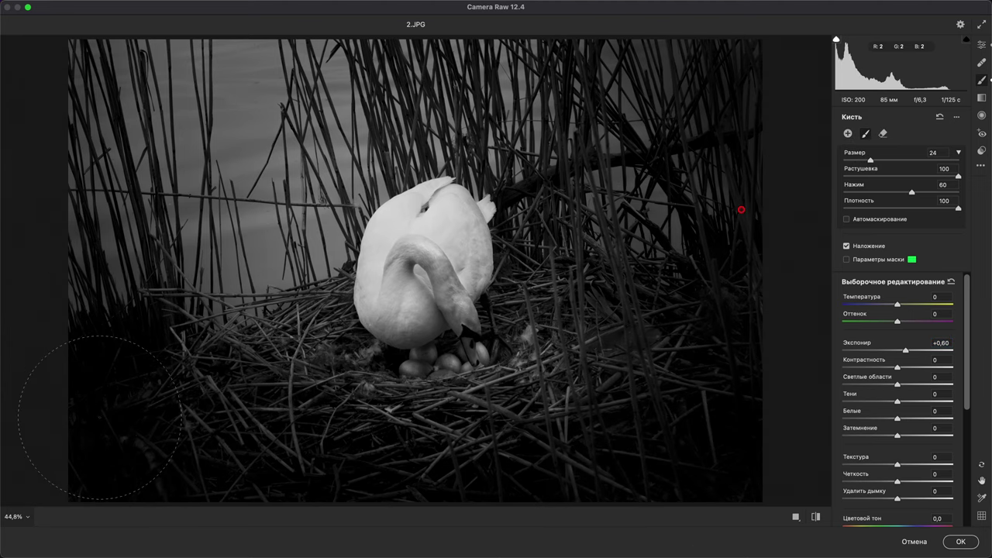
{"action": "left_click", "coordinate": [328, 500]}
{"action": "left_click", "coordinate": [633, 496]}
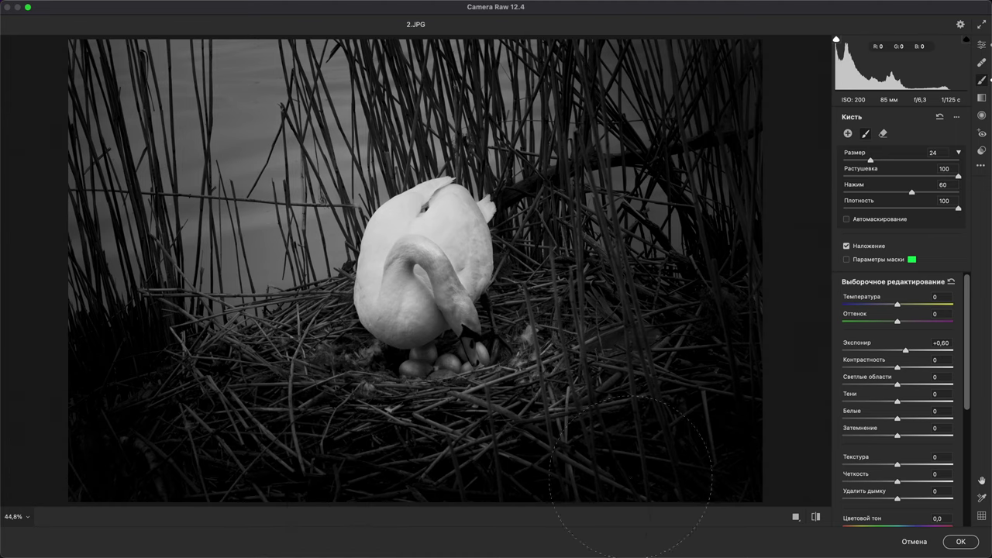
{"action": "left_click_drag", "start_coordinate": [763, 100], "coordinate": [714, 58]}
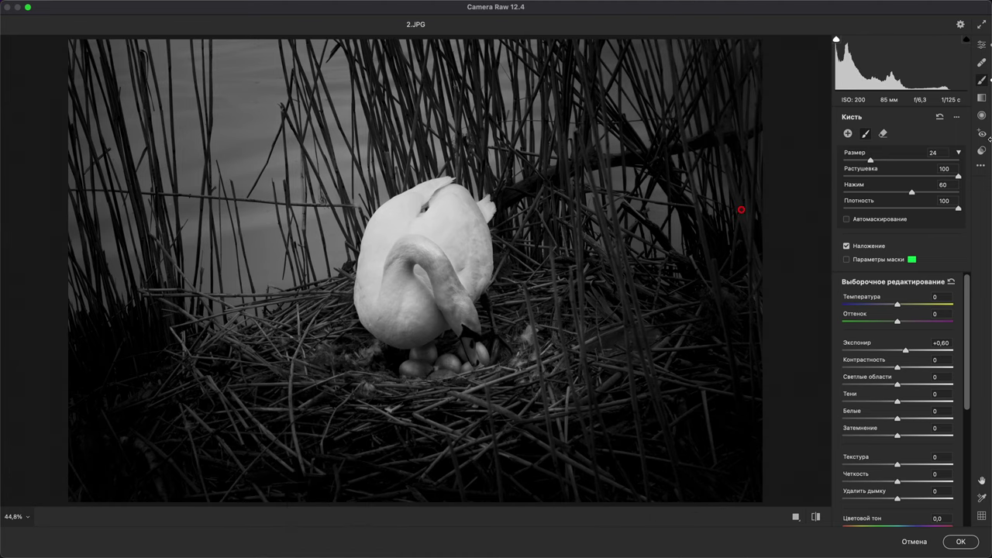
- Paint a new brush adjustment over the water and reeds beside the swan, trying exposure -1.05 and -0.25, and reset the exposure to 0
{"action": "left_click", "coordinate": [848, 133]}
{"action": "left_click_drag", "start_coordinate": [899, 353], "coordinate": [884, 352]}
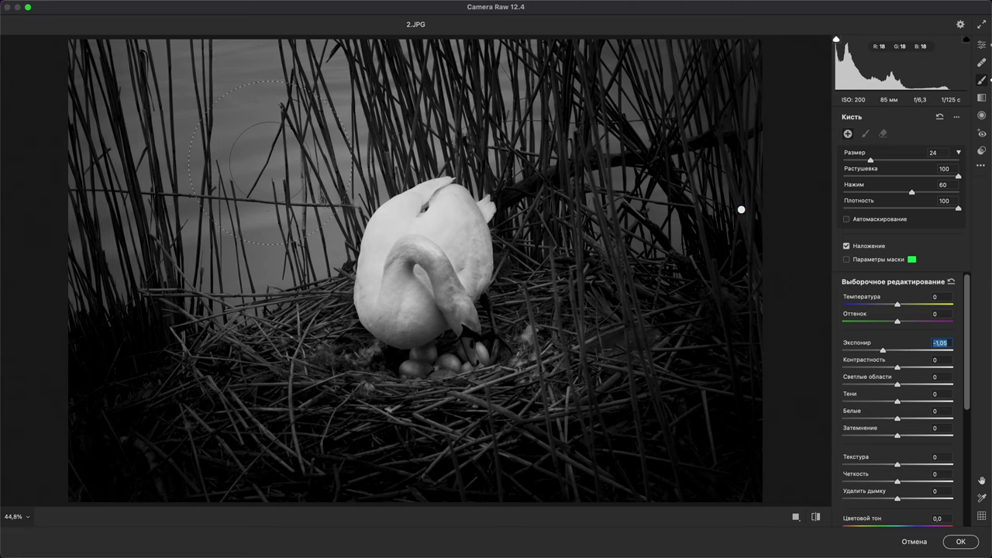
{"action": "mouse_move", "coordinate": [150, 202]}
{"action": "left_mouse_down"}
{"action": "mouse_move", "coordinate": [310, 77]}
{"action": "mouse_move", "coordinate": [450, 17]}
{"action": "left_mouse_up"}
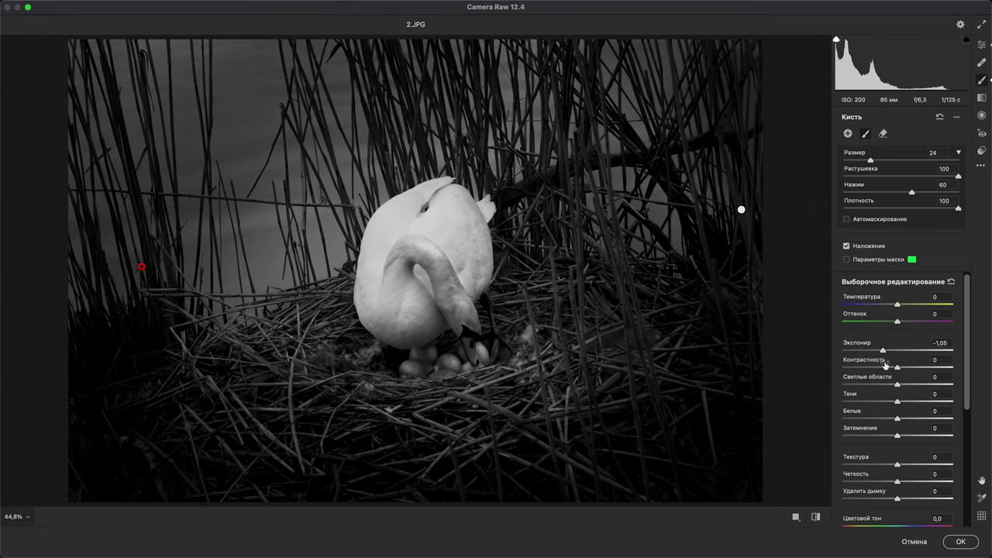
{"action": "left_click_drag", "start_coordinate": [884, 350], "coordinate": [894, 349]}
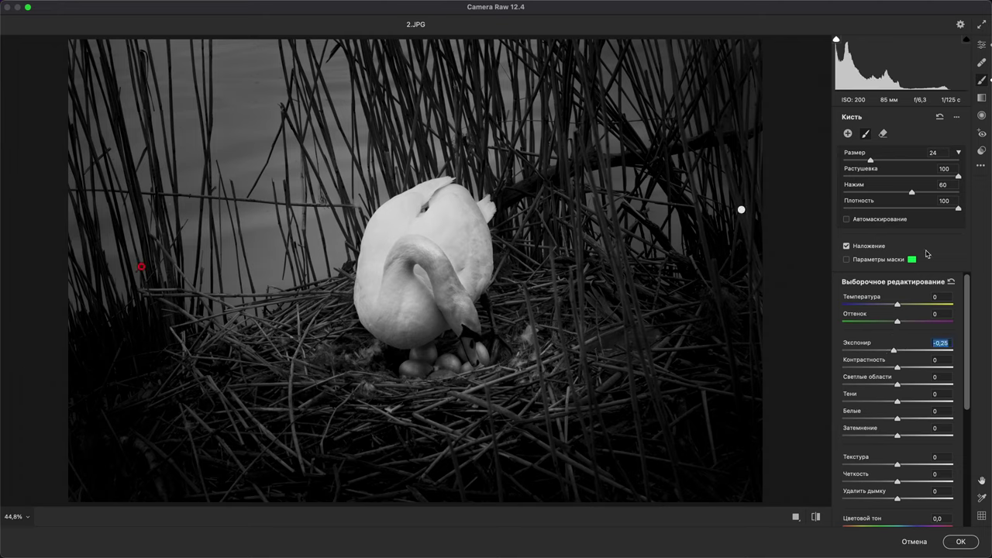
{"action": "double_click", "coordinate": [894, 349]}
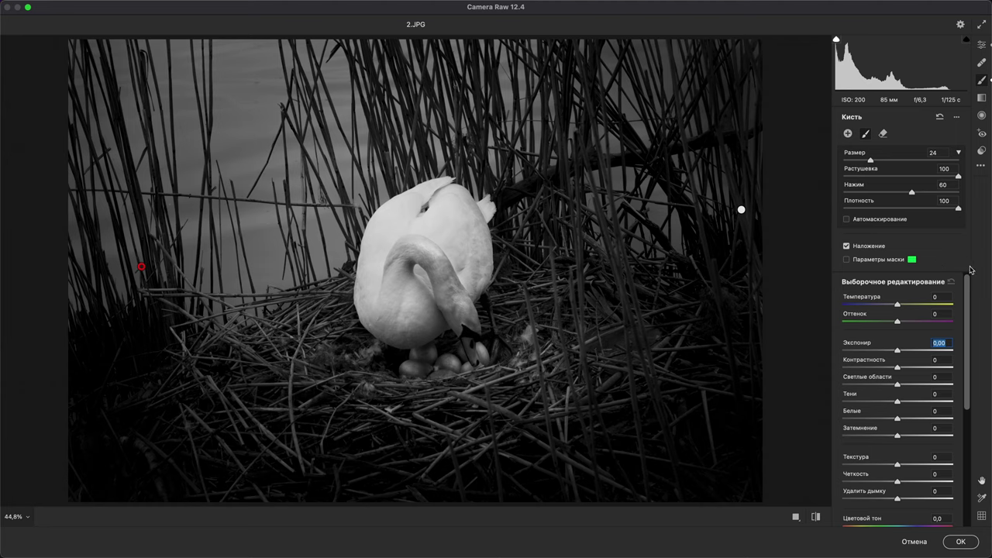
- Set the brush adjustment's clarity to +68, extend it over the nest twigs and apply the Camera Raw filter
{"action": "scroll", "coordinate": [965, 353], "scroll_direction": "down", "scroll_amount": 3}
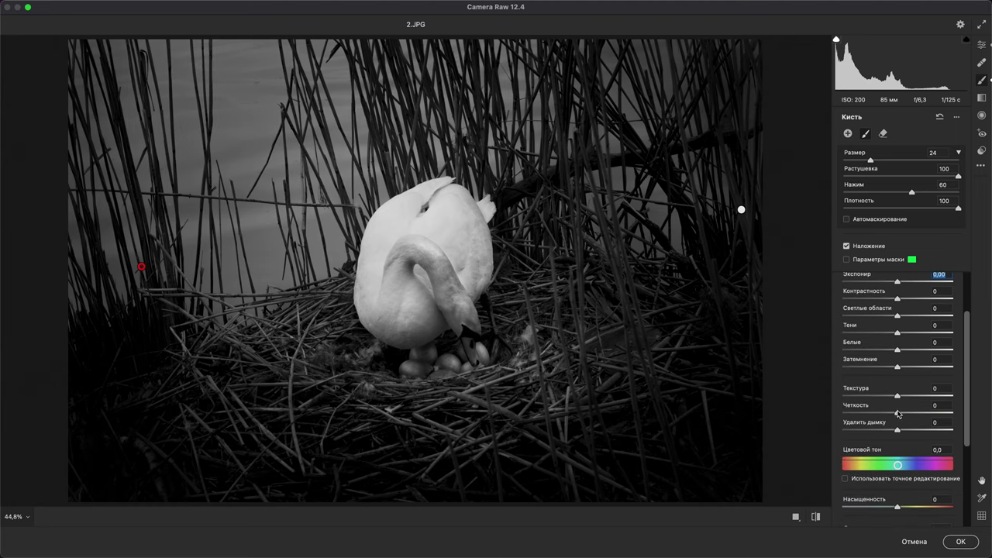
{"action": "left_click_drag", "start_coordinate": [898, 413], "coordinate": [939, 403]}
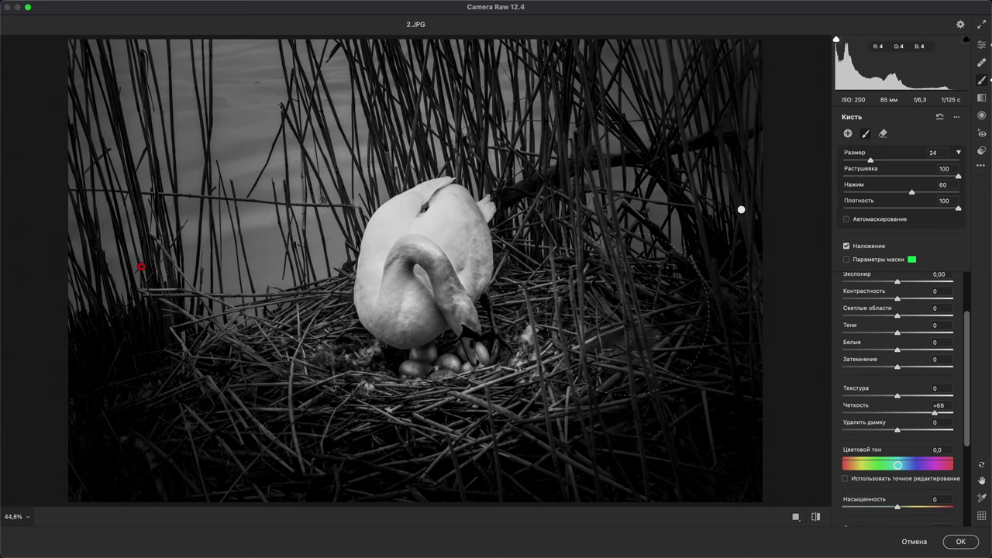
{"action": "left_click", "coordinate": [224, 350]}
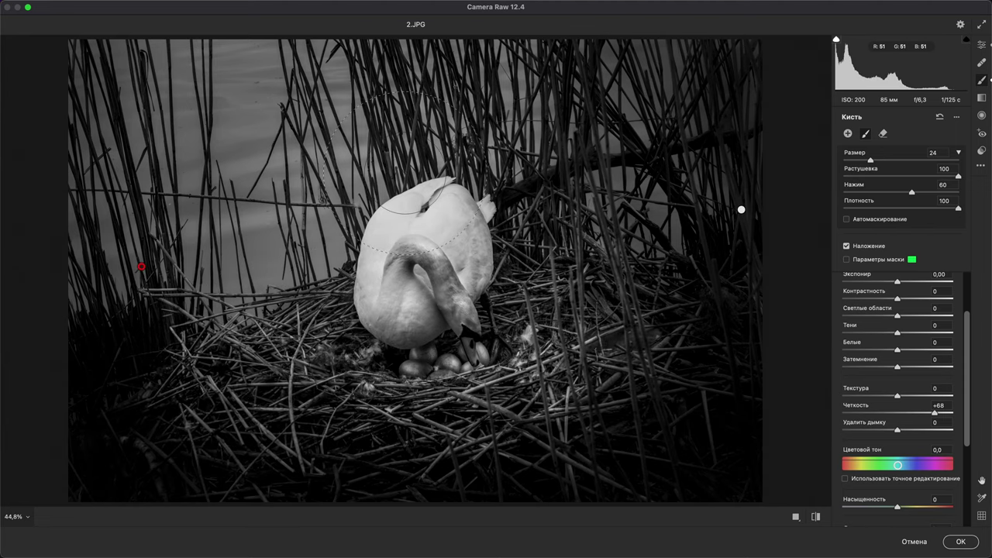
{"action": "left_click", "coordinate": [293, 296]}
{"action": "left_click", "coordinate": [958, 541]}
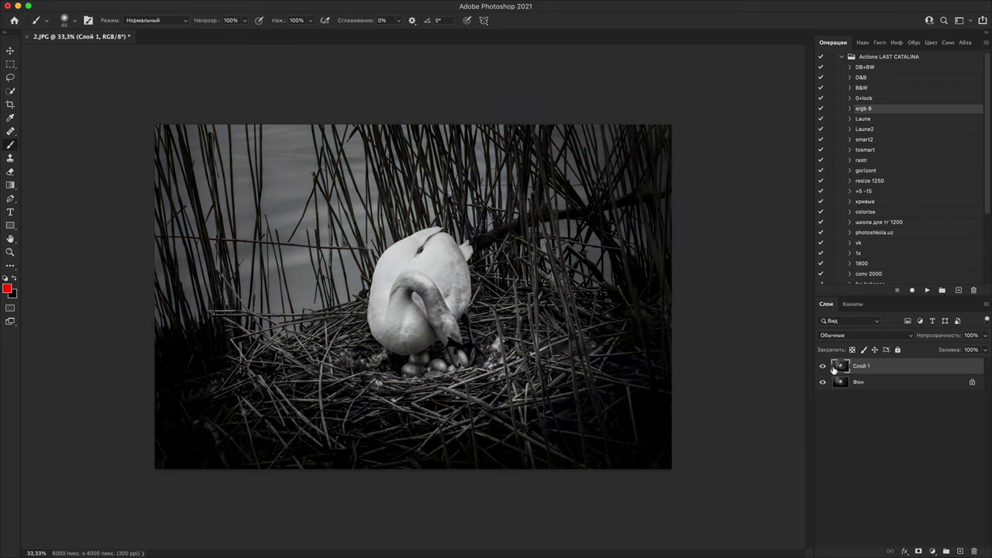
- Hide the filtered duplicate and add a Black & White adjustment layer with default settings directly above the background
{"action": "left_click", "coordinate": [824, 366]}
{"action": "left_click", "coordinate": [891, 385]}
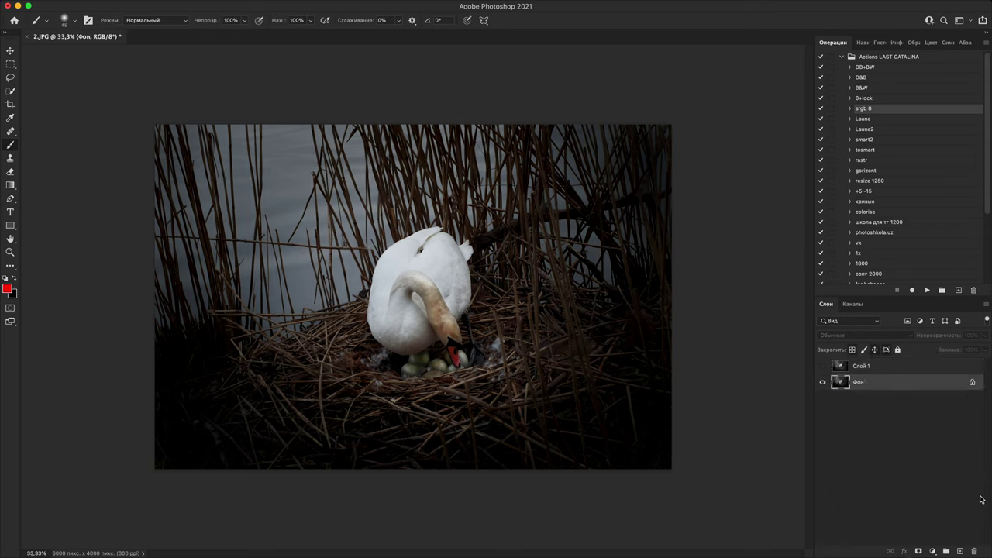
{"action": "left_click", "coordinate": [933, 551]}
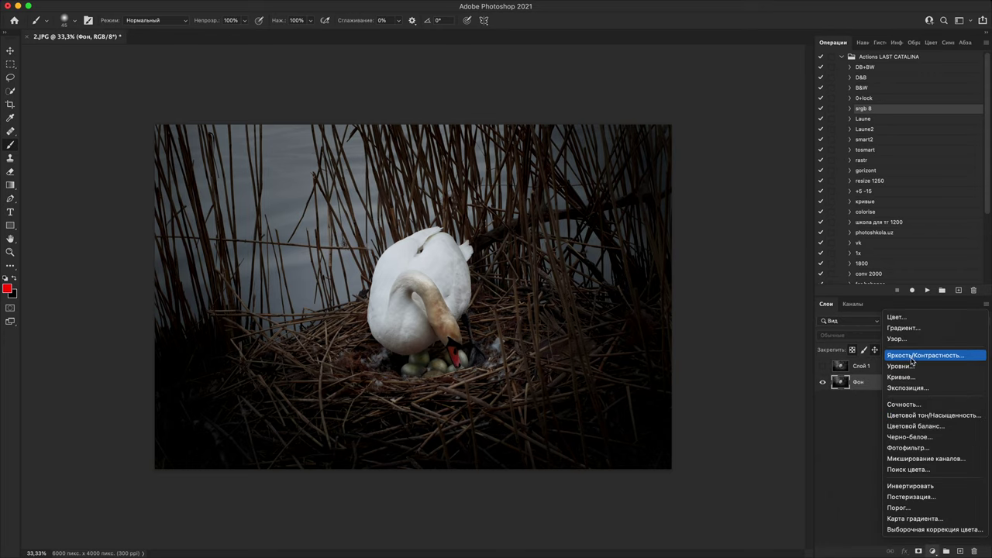
{"action": "left_click", "coordinate": [932, 440]}
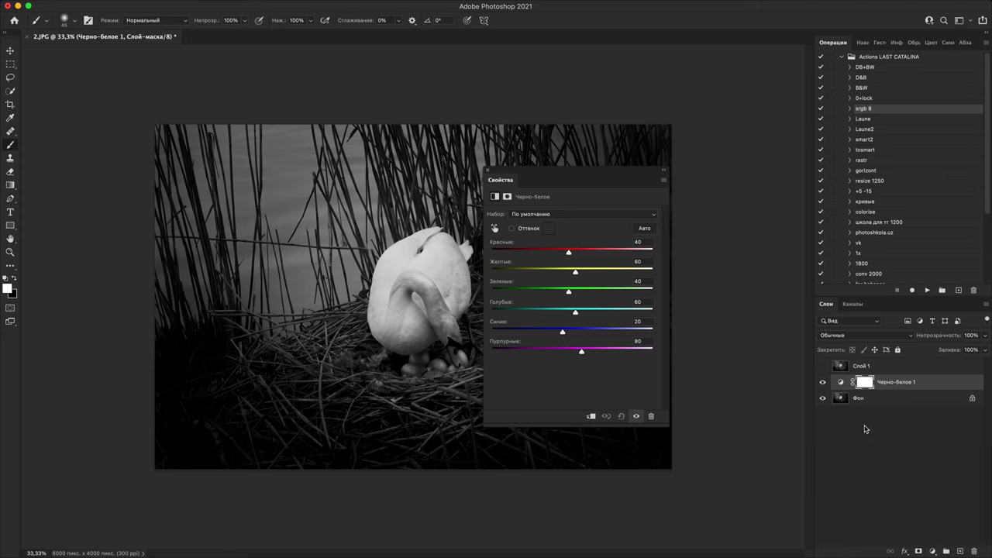
{"action": "left_click", "coordinate": [488, 170]}
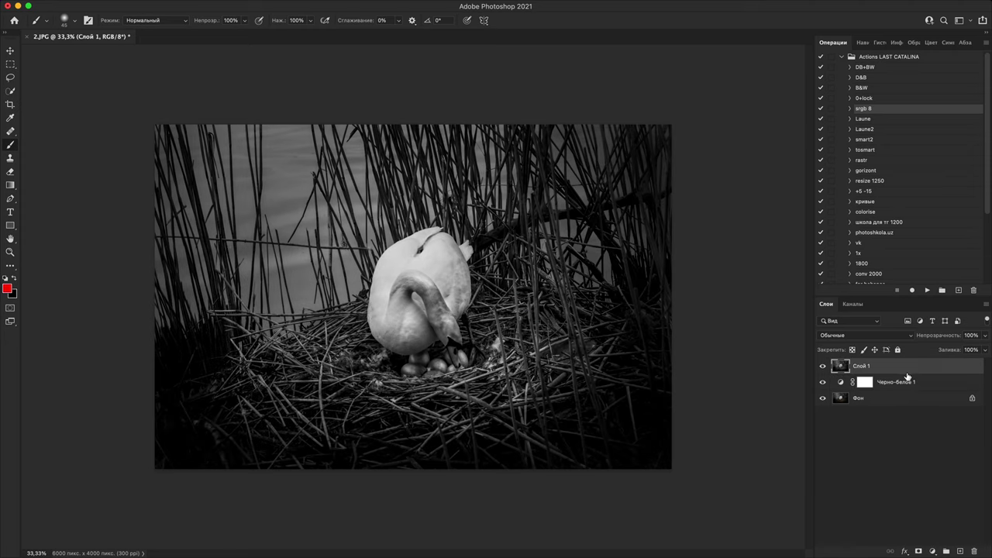
- Add a Curves layer above the filtered duplicate, darken the midtones from input 141 to output 93, and invert its mask to black
{"action": "left_click", "coordinate": [939, 554]}
{"action": "left_click", "coordinate": [929, 381]}
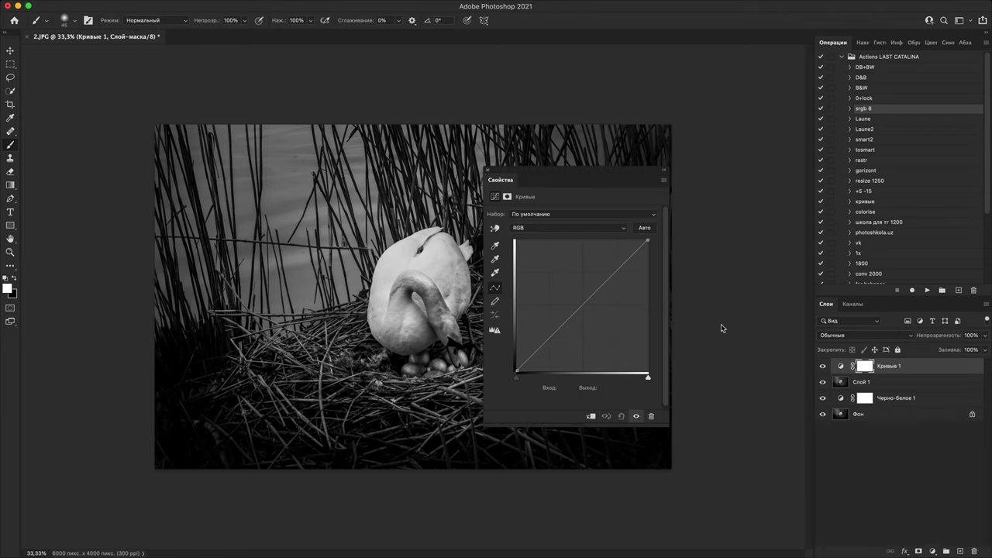
{"action": "left_click_drag", "start_coordinate": [588, 301], "coordinate": [589, 322]}
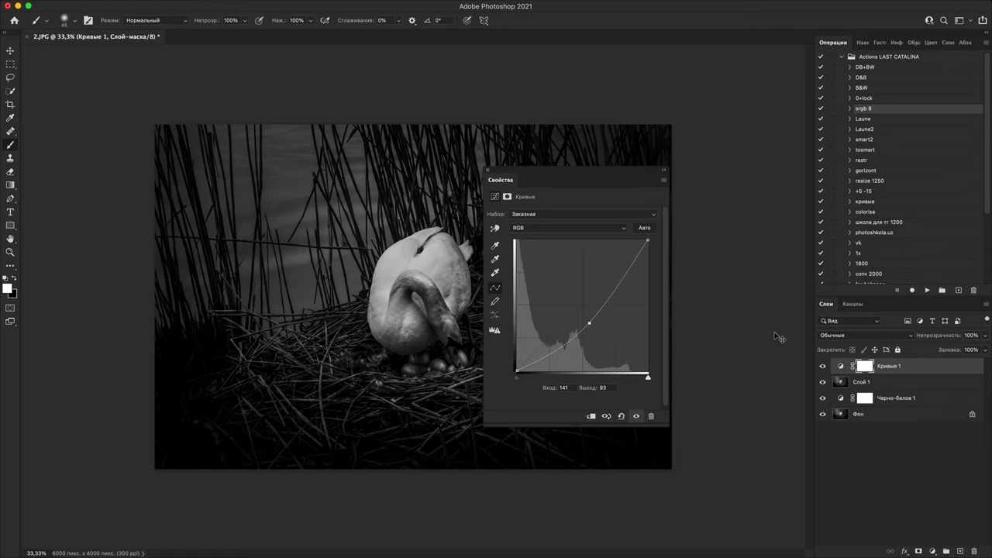
{"action": "key", "text": "super+i"}
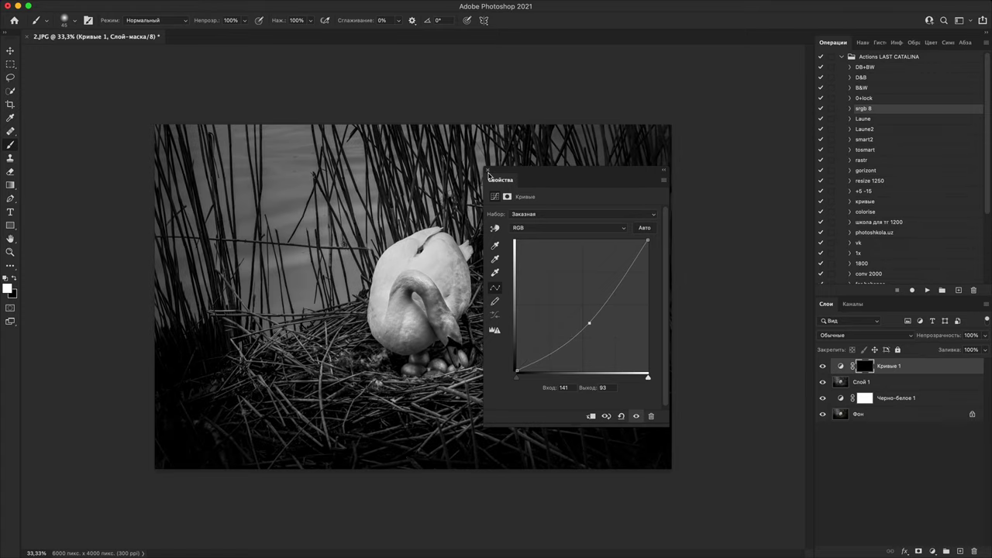
{"action": "left_click", "coordinate": [489, 172]}
- Paint white on the Curves mask over the swan's back beside the neck with a 600 px brush at 30% opacity
{"action": "key", "text": "super+1"}
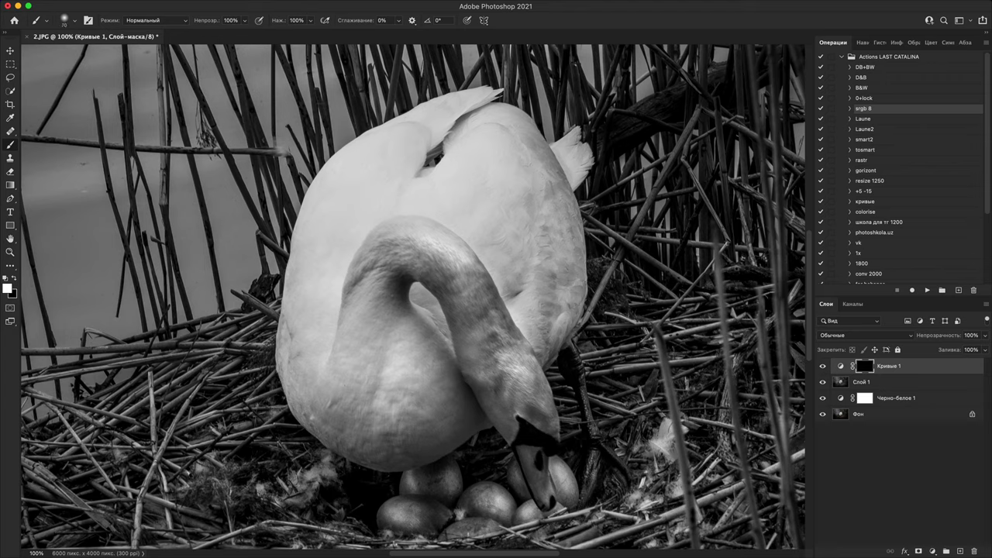
{"action": "key", "text": "]"}
{"action": "key", "text": "]"}
{"action": "key", "text": "]"}
{"action": "key", "text": "]"}
{"action": "key", "text": "]"}
{"action": "key", "text": "]"}
{"action": "key", "text": "]"}
{"action": "key", "text": "]"}
{"action": "key", "text": "]"}
{"action": "key", "text": "]"}
{"action": "key", "text": "]"}
{"action": "key", "text": "]"}
{"action": "key", "text": "]"}
{"action": "key", "text": "]"}
{"action": "key", "text": "]"}
{"action": "key", "text": "]"}
{"action": "key", "text": "]"}
{"action": "key", "text": "]"}
{"action": "key", "text": "3"}
{"action": "mouse_move", "coordinate": [461, 201]}
{"action": "left_mouse_down"}
{"action": "mouse_move", "coordinate": [407, 206]}
{"action": "mouse_move", "coordinate": [420, 170]}
{"action": "mouse_move", "coordinate": [369, 200]}
{"action": "mouse_move", "coordinate": [378, 180]}
{"action": "mouse_move", "coordinate": [338, 282]}
{"action": "mouse_move", "coordinate": [350, 310]}
{"action": "left_mouse_up"}
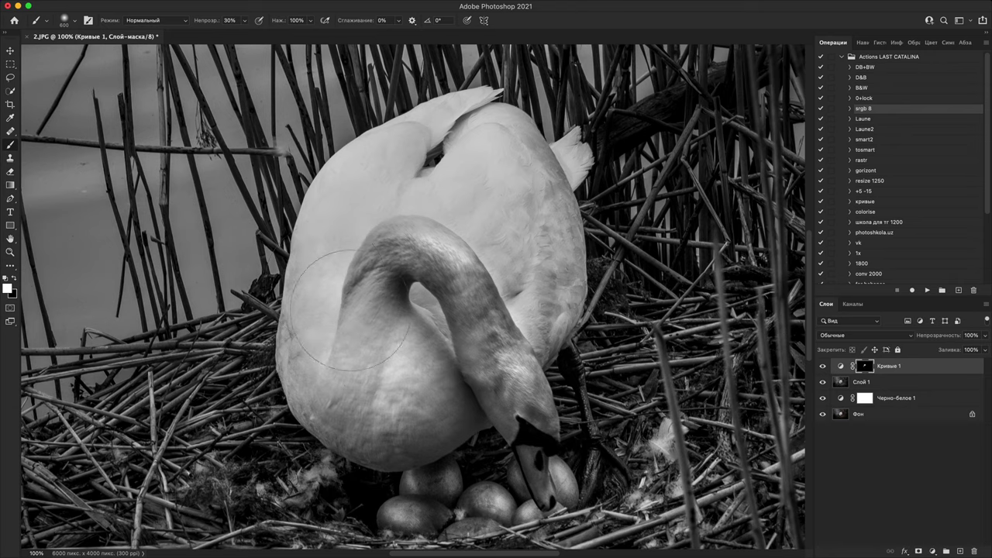
- Paint the Curves mask over the swan's back above the neck bend with a 250 px brush, and swap the colours to black
{"action": "key", "text": "bracketleft"}
{"action": "key", "text": "bracketleft"}
{"action": "key", "text": "bracketleft"}
{"action": "key", "text": "bracketleft"}
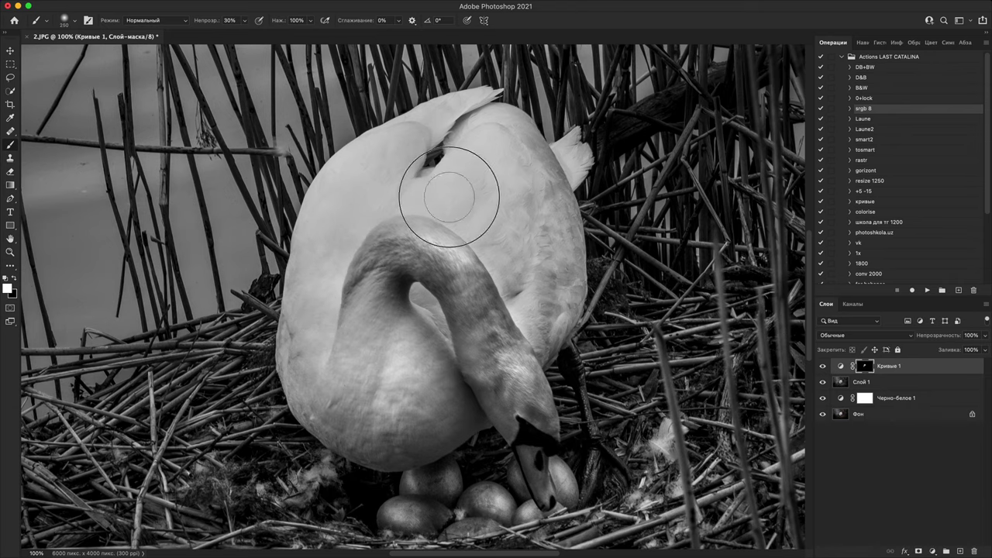
{"action": "mouse_move", "coordinate": [450, 197]}
{"action": "left_mouse_down"}
{"action": "mouse_move", "coordinate": [456, 181]}
{"action": "mouse_move", "coordinate": [508, 159]}
{"action": "left_mouse_up"}
{"action": "key", "text": "x"}
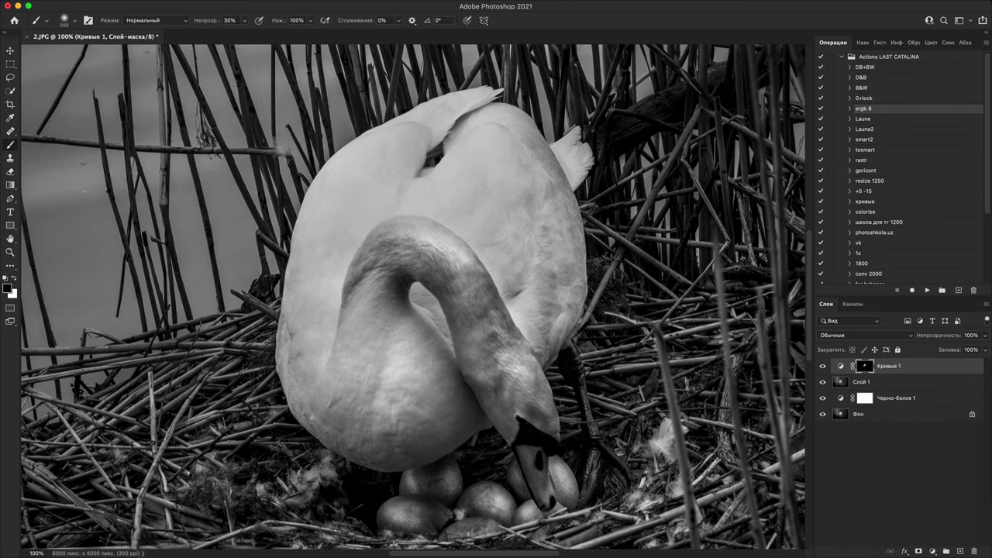
- Set the Curves layer's opacity to 39% and stamp all visible layers onto a new layer
{"action": "key", "text": "super+minus"}
{"action": "key", "text": "super+minus"}
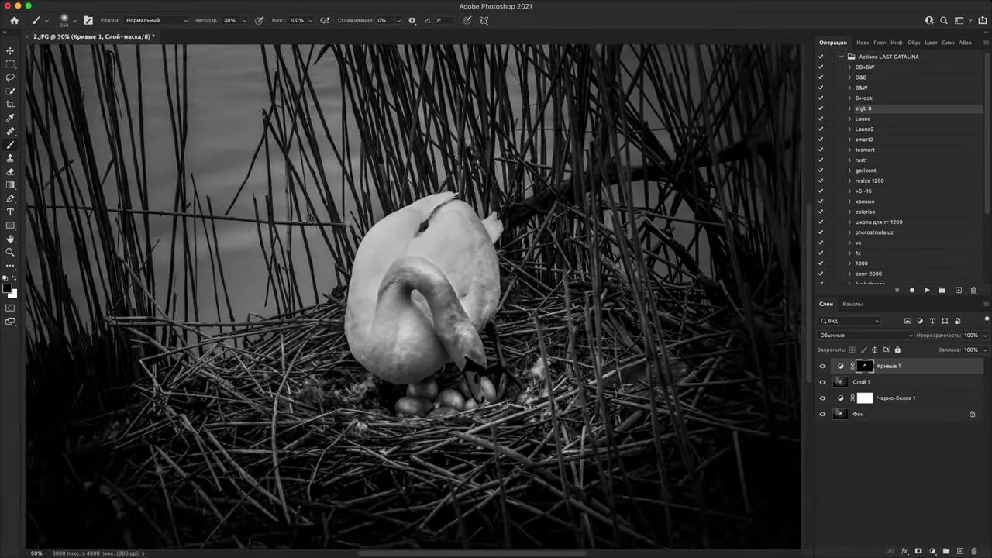
{"action": "key", "text": "super+minus"}
{"action": "left_click_drag", "start_coordinate": [951, 335], "coordinate": [927, 337]}
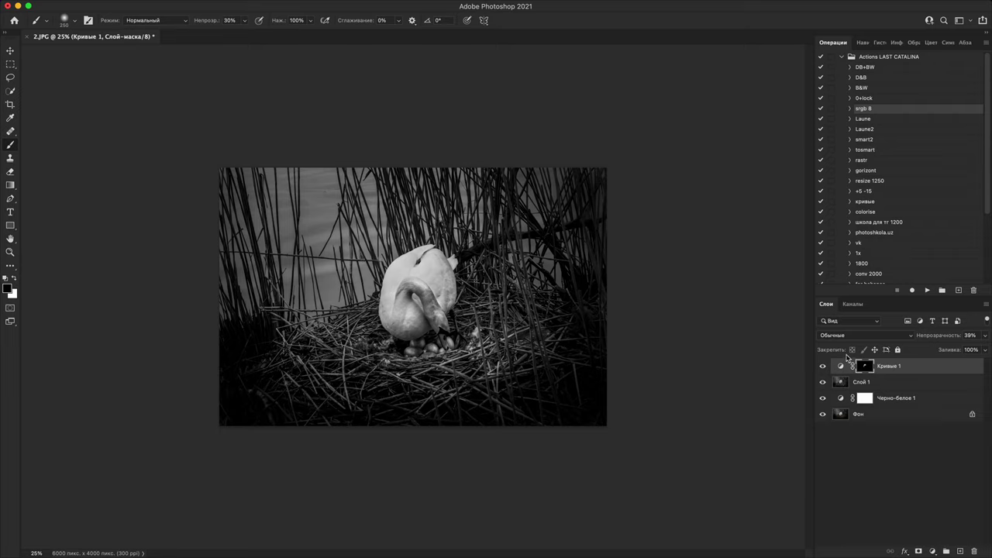
{"action": "key", "text": "super+alt+shift+e"}
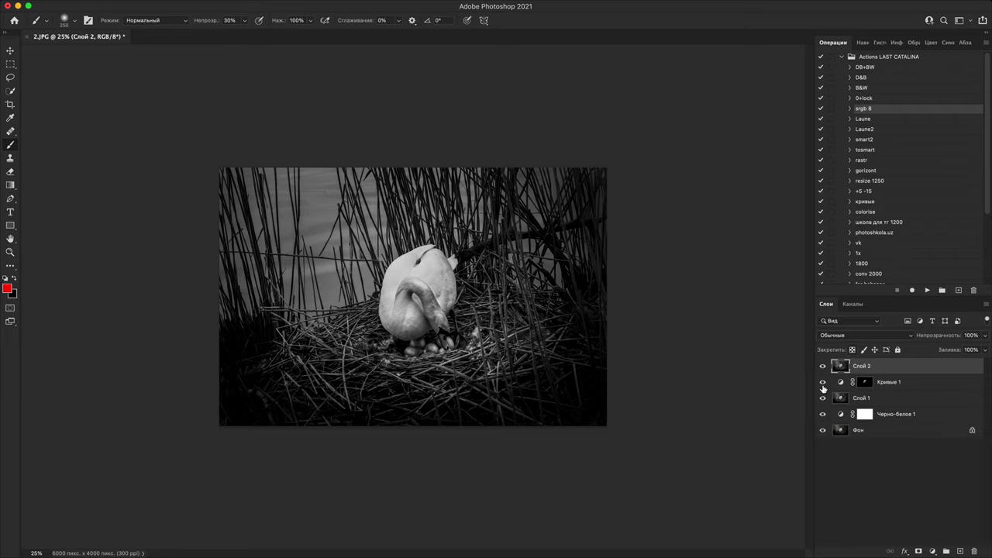
- Hide the Curves and filtered layers, and compare the stamped version with the plain Black & White conversion
{"action": "left_click_drag", "start_coordinate": [823, 388], "coordinate": [823, 399]}
{"action": "left_click", "coordinate": [823, 366]}
{"action": "left_click", "coordinate": [823, 366]}
{"action": "left_click", "coordinate": [824, 366]}
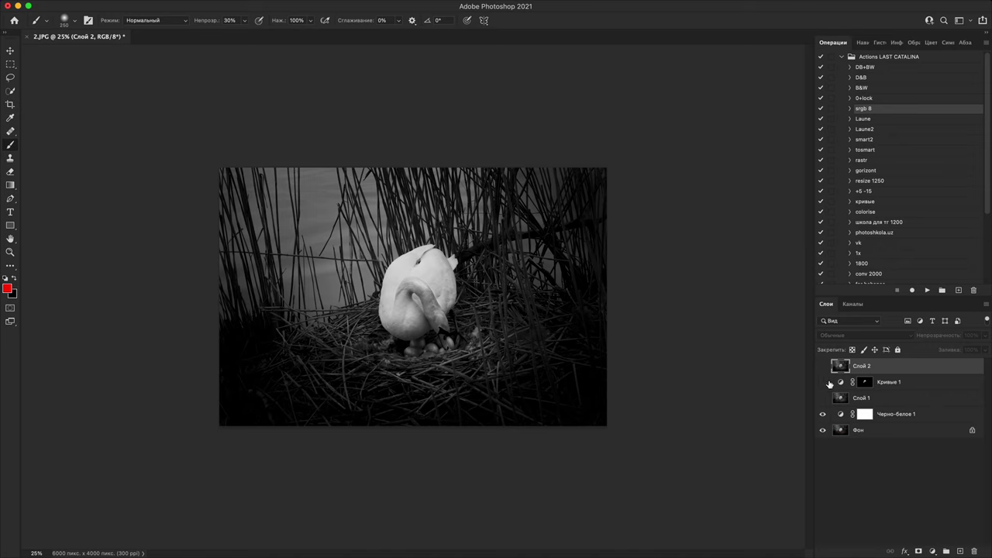
{"action": "left_click", "coordinate": [824, 367]}
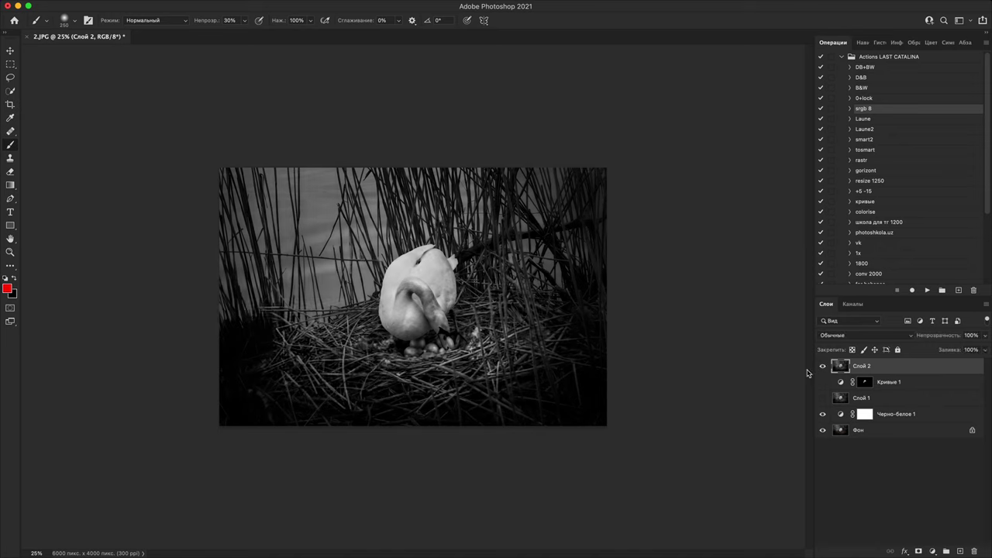
{"action": "key", "text": "super+plus"}
{"action": "key", "text": "super+plus"}
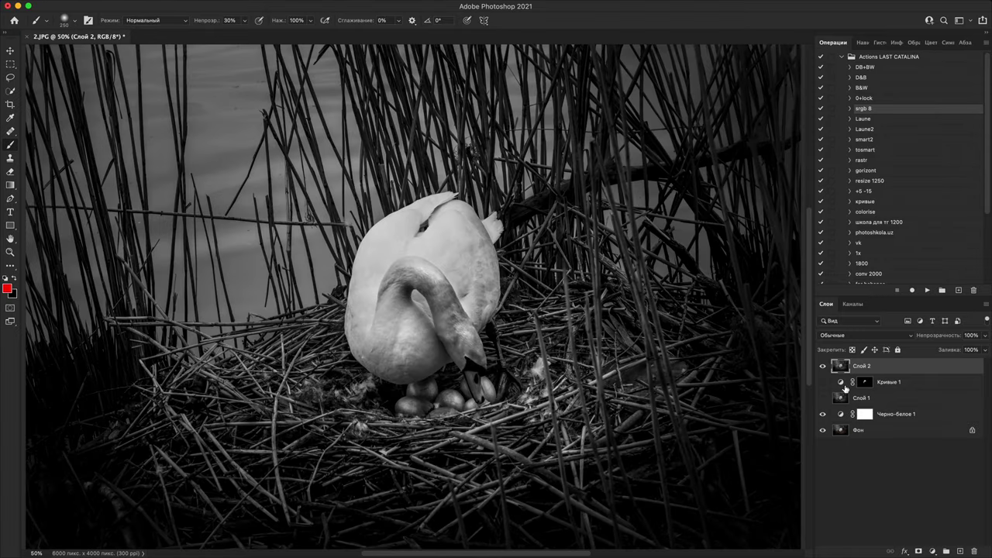
- Hide the stamped and Black & White layers and select the original colour background
{"action": "left_click_drag", "start_coordinate": [824, 366], "coordinate": [823, 414]}
{"action": "left_click", "coordinate": [877, 428]}
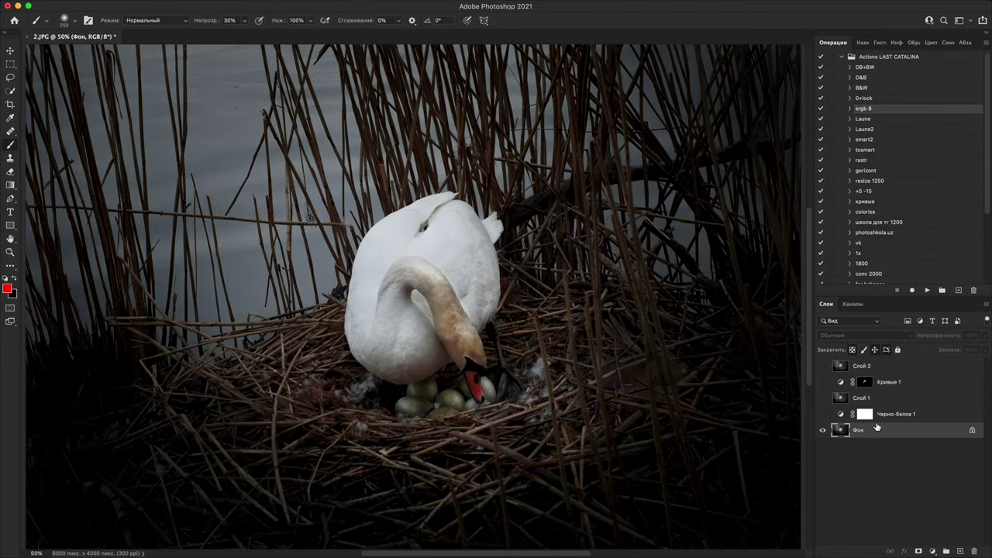
- Compare the swan photo's colour background with its black-and-white version by toggling Слой 1 on and off
{"action": "left_click", "coordinate": [823, 398]}
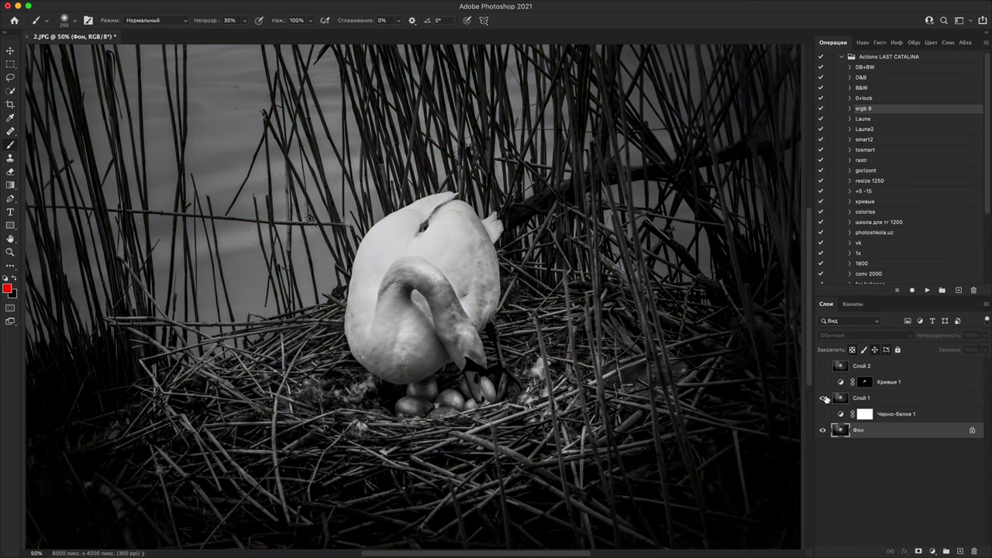
{"action": "key", "text": "super+minus"}
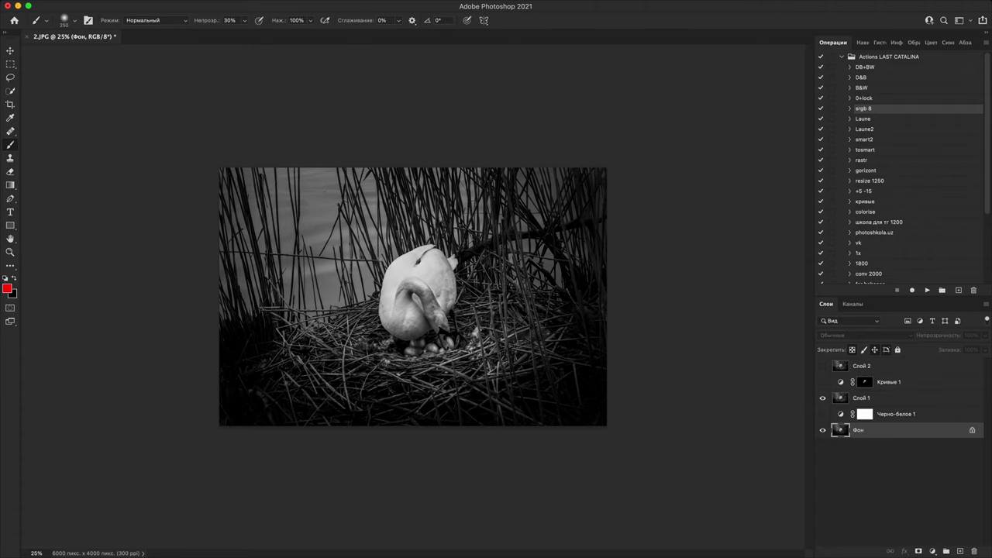
{"action": "left_click", "coordinate": [823, 398]}
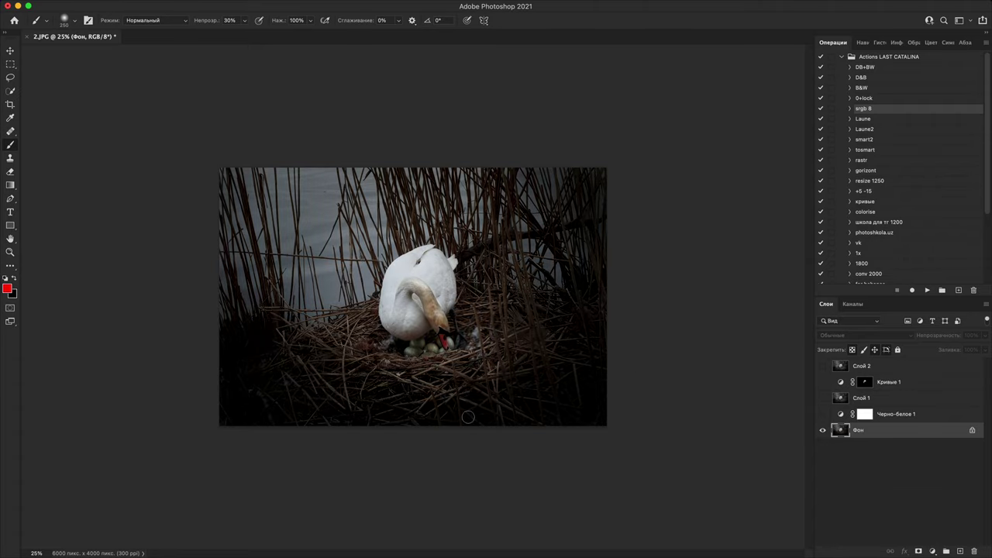
{"action": "key", "text": "super+plus"}
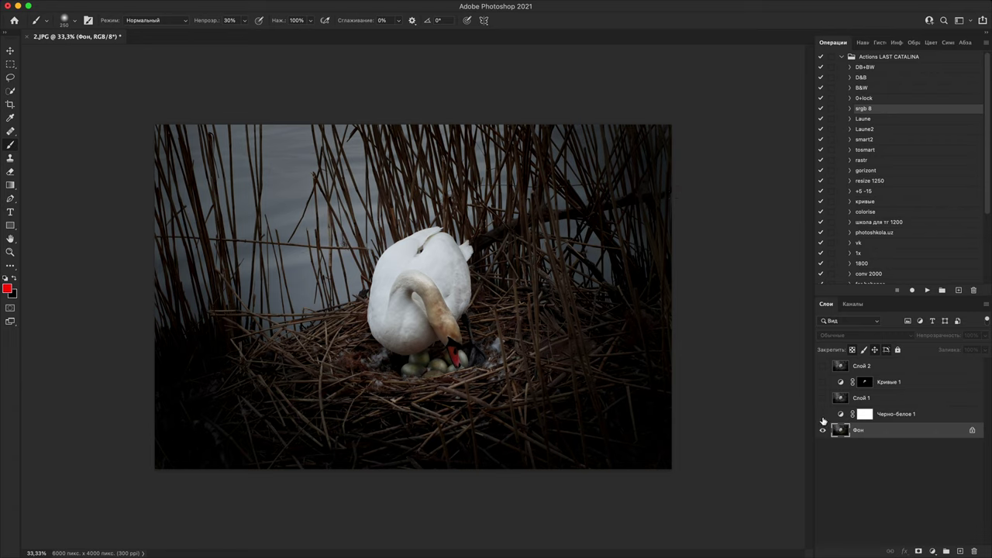
- Make all four hidden layers above the swan photo's background visible, from Черно-белое 1 up to Слой 2
{"action": "left_click_drag", "start_coordinate": [823, 421], "coordinate": [824, 366]}
{"action": "key", "text": "super+equal"}
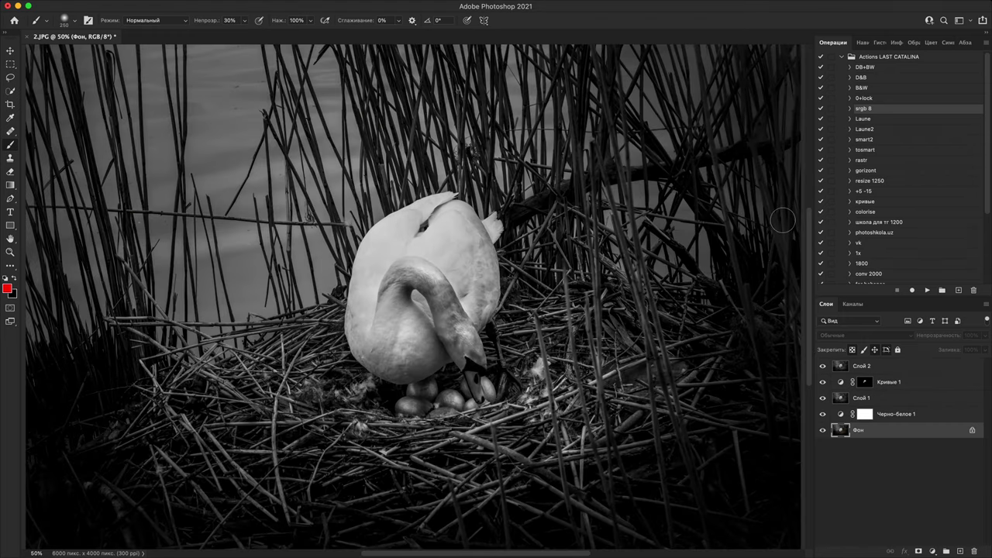
{"action": "key", "text": "super+minus"}
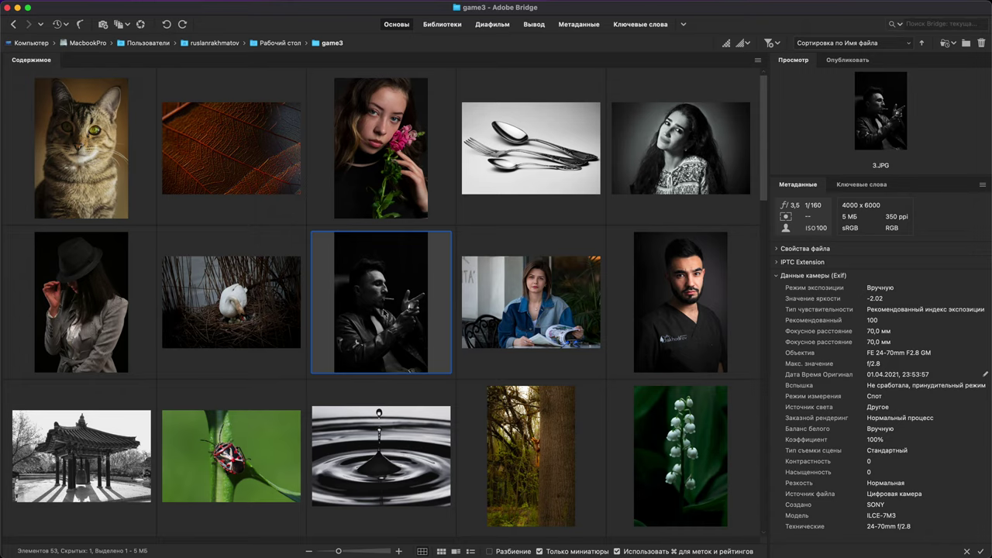
- Open 3.JPG from the game3 folder in Adobe Bridge into Photoshop, keeping its embedded sRGB profile
{"action": "double_click", "coordinate": [387, 313]}
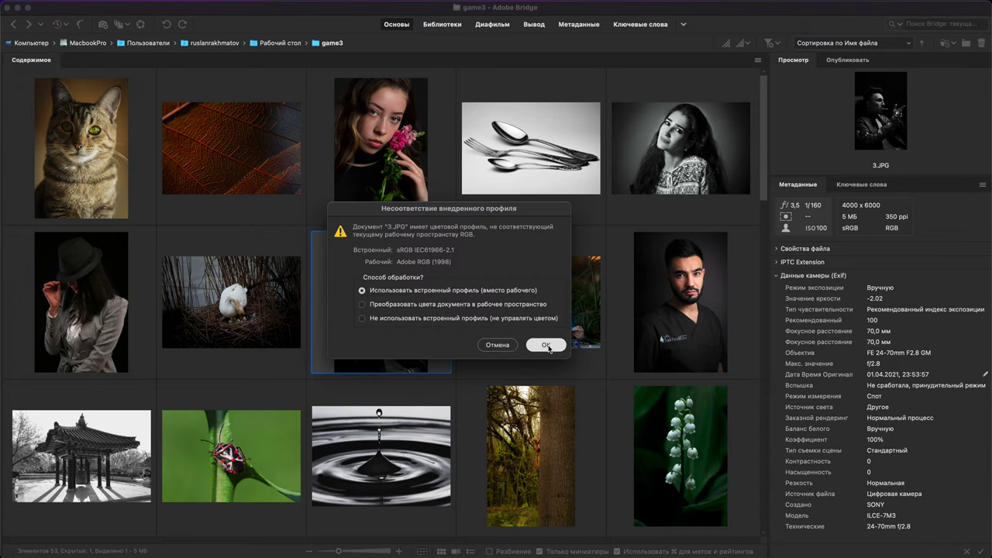
{"action": "left_click", "coordinate": [548, 346]}
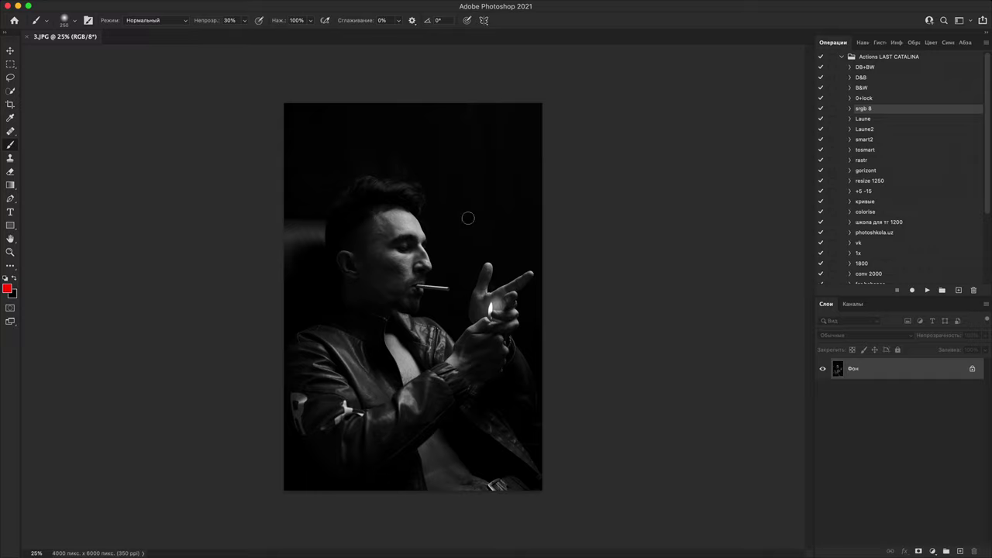
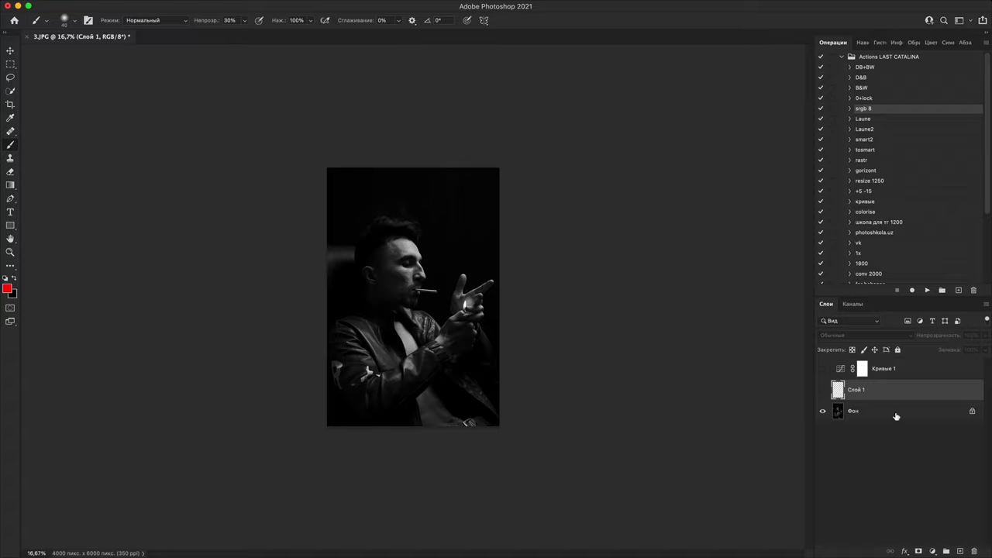
{"action": "left_click", "coordinate": [877, 414]}
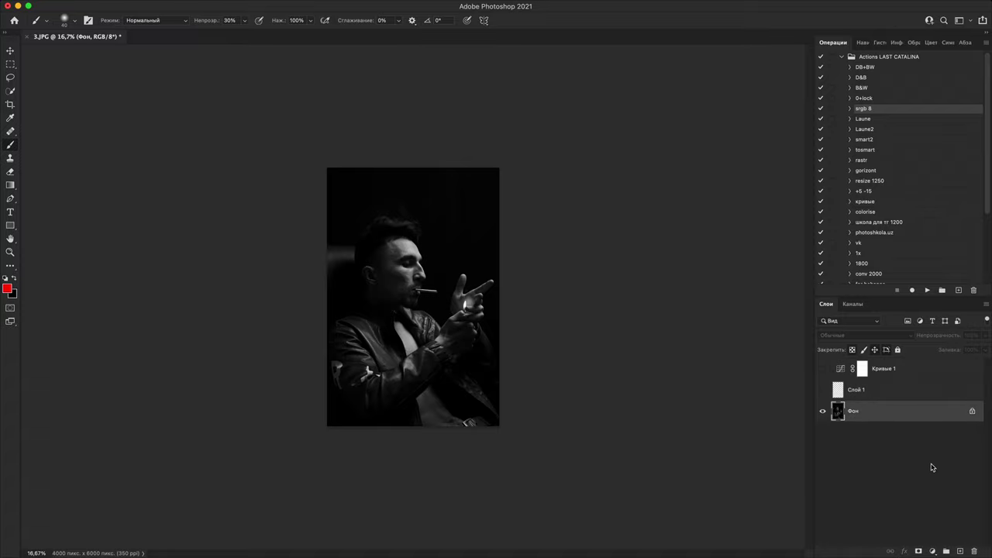
{"action": "left_click", "coordinate": [933, 552]}
{"action": "left_click", "coordinate": [932, 550]}
{"action": "left_click", "coordinate": [920, 377]}
{"action": "key", "text": "super+z"}
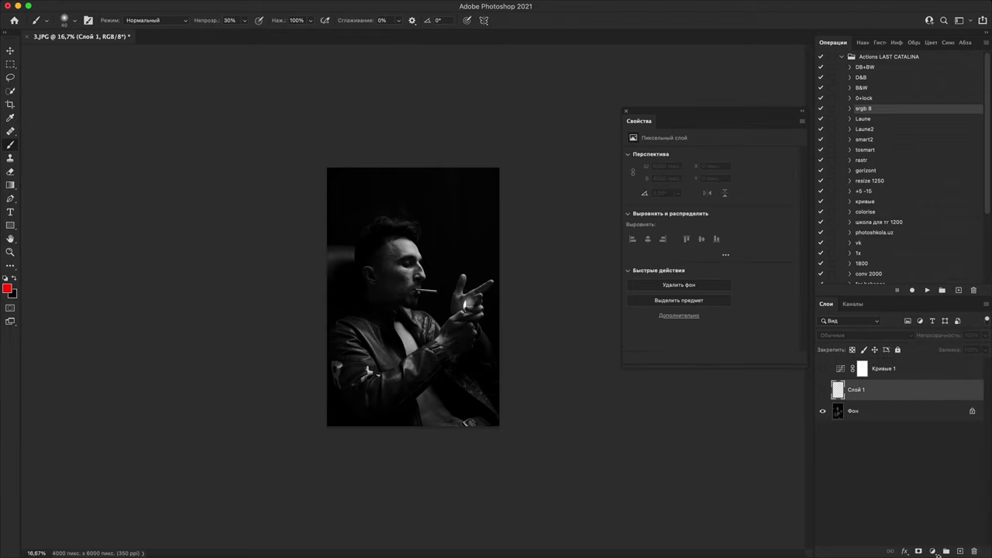
- Add a Curves adjustment layer above Слой 1 and brighten the midtones with a point at input 93, output 150
{"action": "left_click", "coordinate": [934, 552]}
{"action": "left_click", "coordinate": [946, 382]}
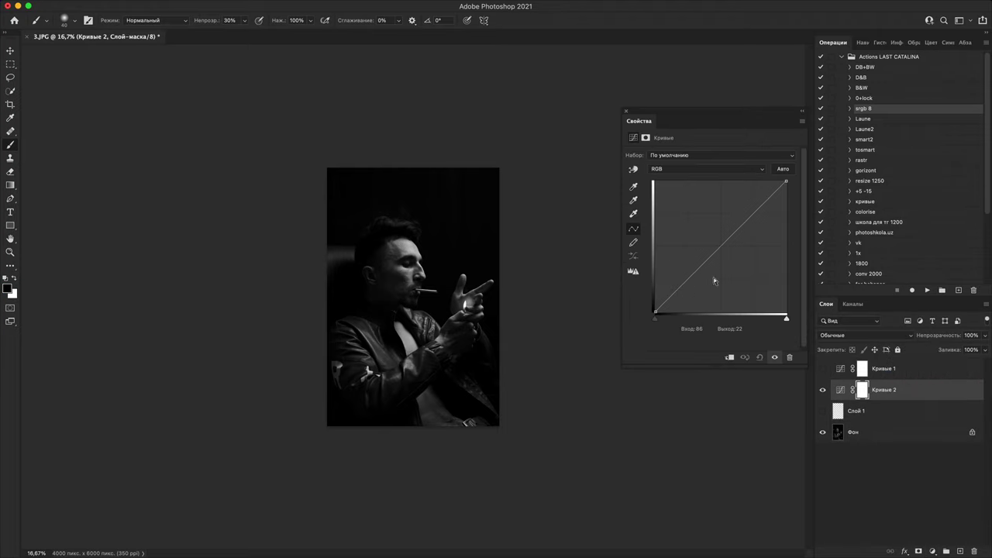
{"action": "left_click_drag", "start_coordinate": [712, 247], "coordinate": [703, 234]}
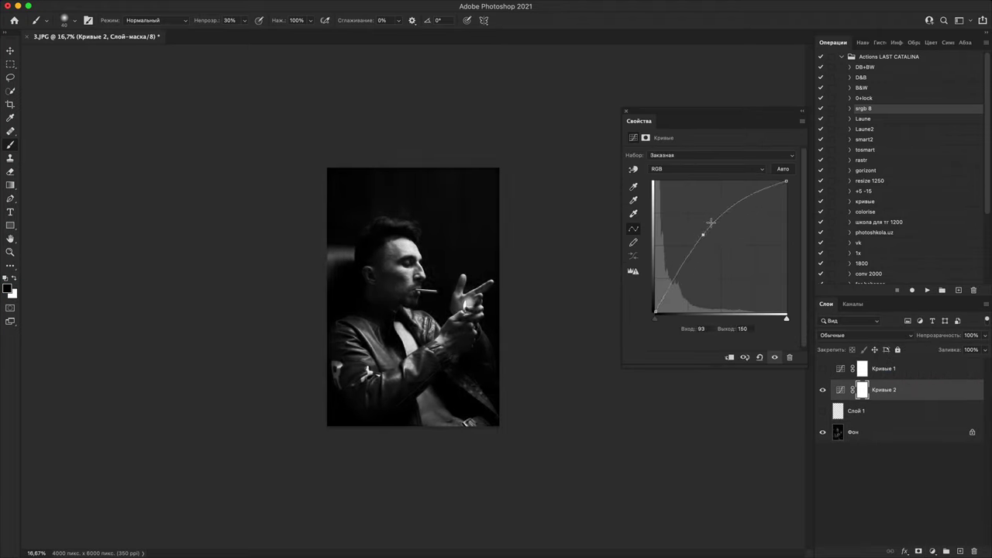
{"action": "left_click", "coordinate": [628, 113]}
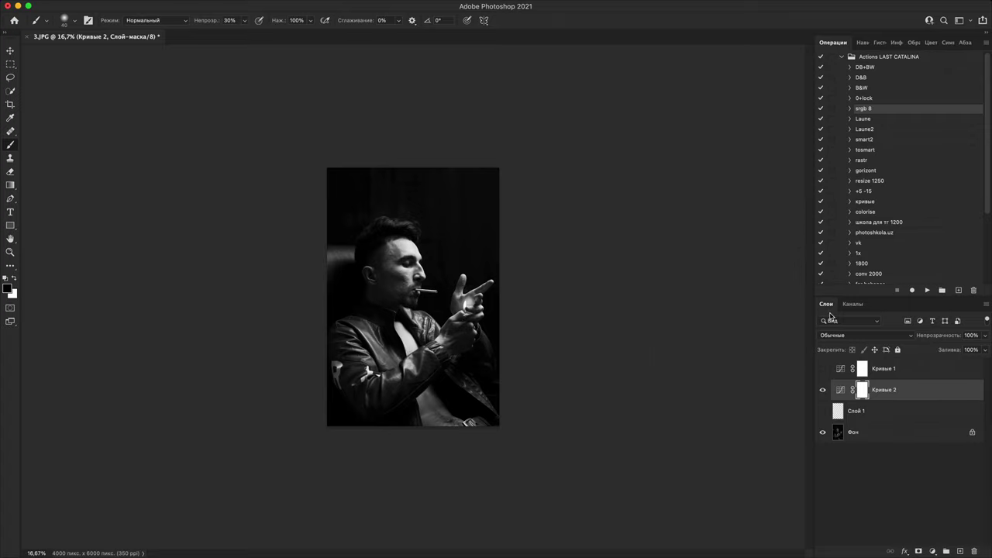
- Paint black at 10% brush opacity over the man's face on the Кривые 2 mask to soften the brightening
{"action": "key", "text": "super+equal"}
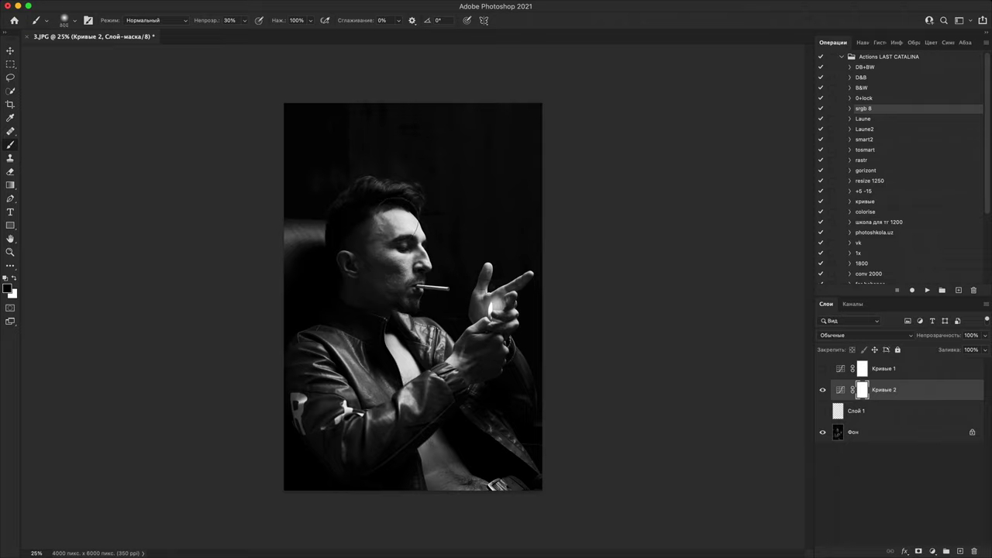
{"action": "key", "text": "1"}
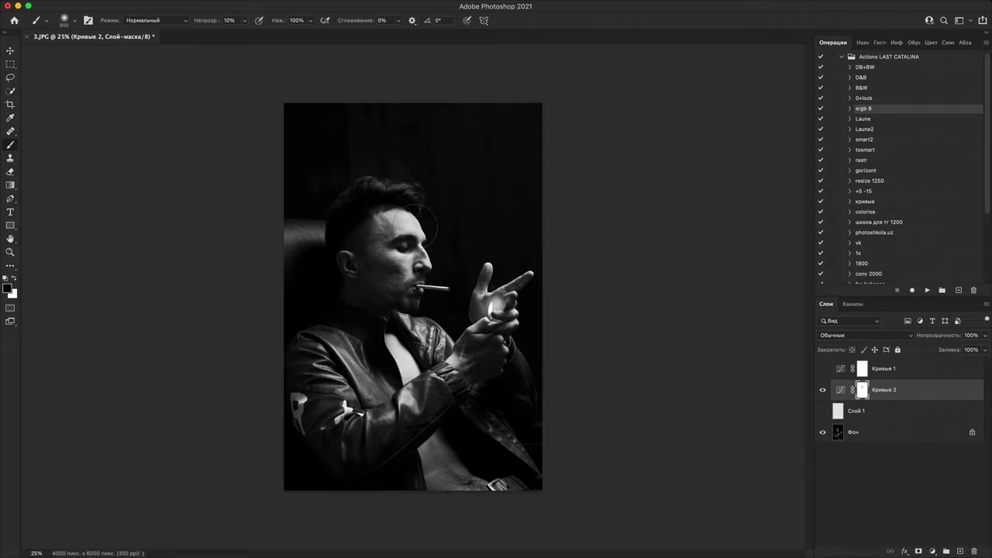
{"action": "key", "text": "bracketright"}
{"action": "key", "text": "bracketright"}
{"action": "key", "text": "bracketright"}
{"action": "key", "text": "bracketright"}
{"action": "key", "text": "bracketright"}
{"action": "key", "text": "bracketright"}
{"action": "left_click_drag", "start_coordinate": [421, 266], "coordinate": [415, 258]}
{"action": "key", "text": "bracketleft"}
{"action": "key", "text": "bracketleft"}
{"action": "key", "text": "bracketleft"}
{"action": "key", "text": "bracketleft"}
{"action": "key", "text": "bracketleft"}
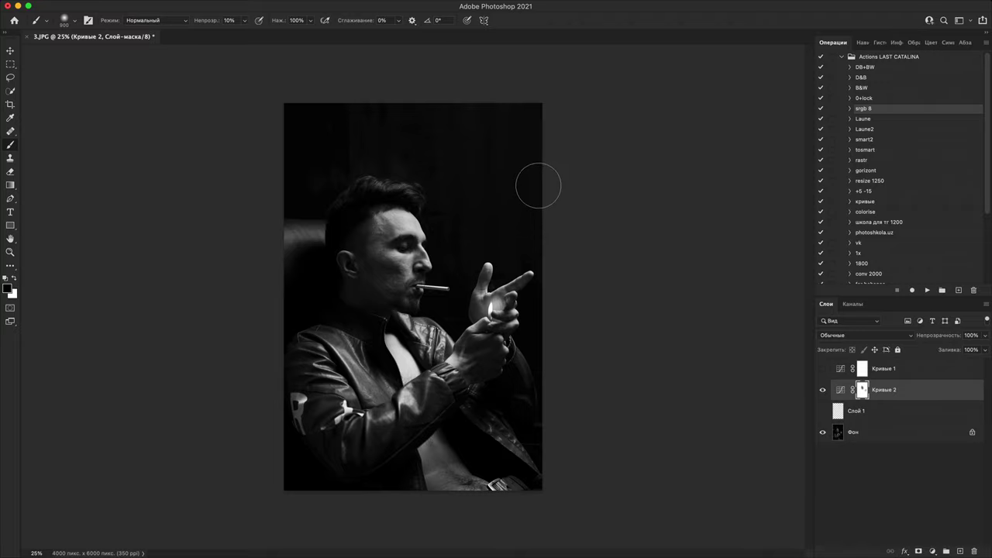
- Mask the curves brightening off the dark backdrop with black at 100% opacity and compare with Кривые 2 off and on
{"action": "key", "text": "bracketright"}
{"action": "key", "text": "0"}
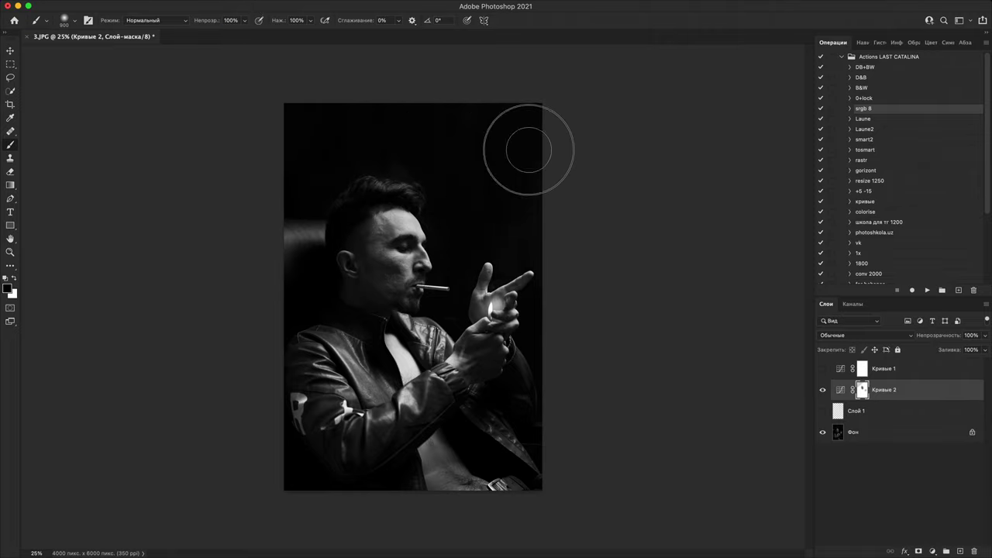
{"action": "left_click", "coordinate": [824, 392]}
{"action": "left_click", "coordinate": [824, 394]}
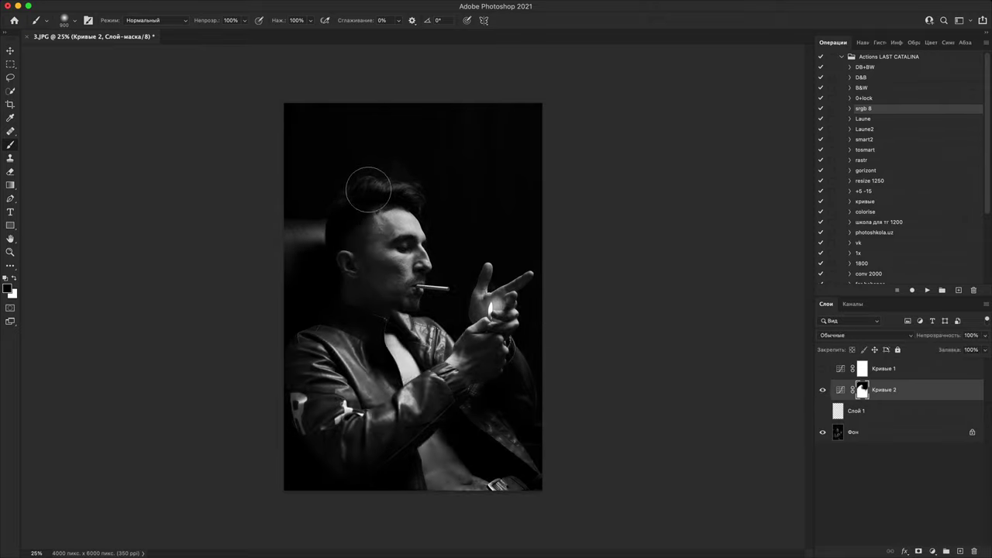
- Paint black on the Кривые 2 mask over the shadows around the back of the head, neck and collar
{"action": "left_click", "coordinate": [344, 221]}
{"action": "left_click", "coordinate": [352, 305]}
{"action": "left_click", "coordinate": [370, 324]}
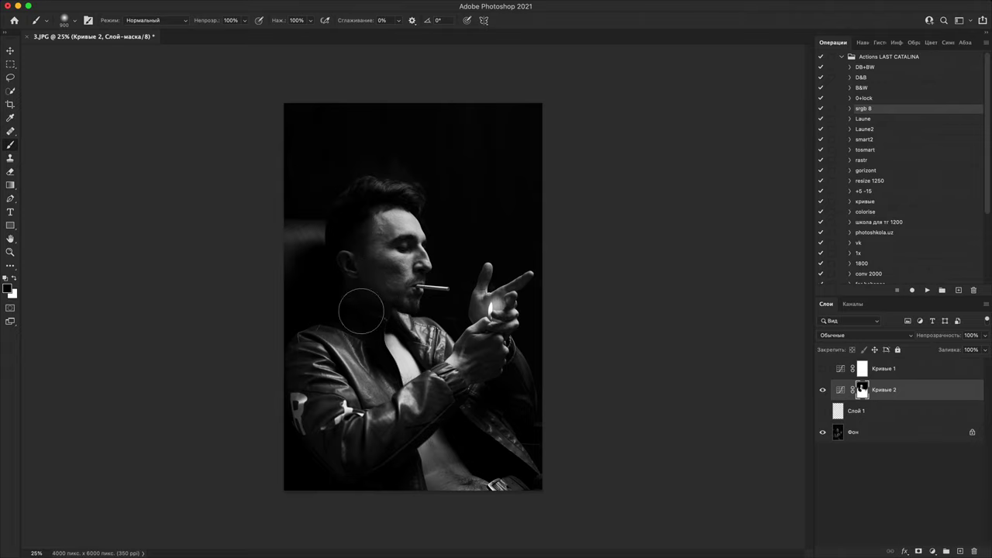
{"action": "left_click", "coordinate": [374, 276]}
{"action": "left_click", "coordinate": [393, 279]}
{"action": "mouse_move", "coordinate": [366, 284]}
{"action": "left_mouse_down"}
{"action": "mouse_move", "coordinate": [370, 293]}
{"action": "mouse_move", "coordinate": [343, 295]}
{"action": "mouse_move", "coordinate": [374, 324]}
{"action": "left_mouse_up"}
{"action": "left_click", "coordinate": [344, 220]}
{"action": "left_click", "coordinate": [393, 307]}
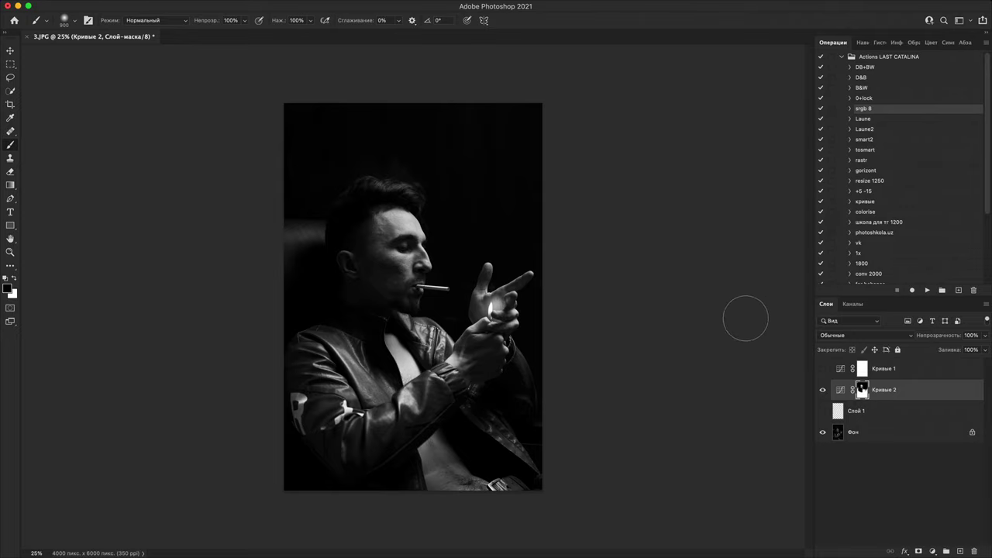
- Inspect the edited portrait at close range from the face and hands down to the belt, and as a whole
{"action": "key", "text": "super+plus"}
{"action": "key", "text": "super+plus"}
{"action": "key", "text": "super+plus"}
{"action": "key", "text": "super+plus"}
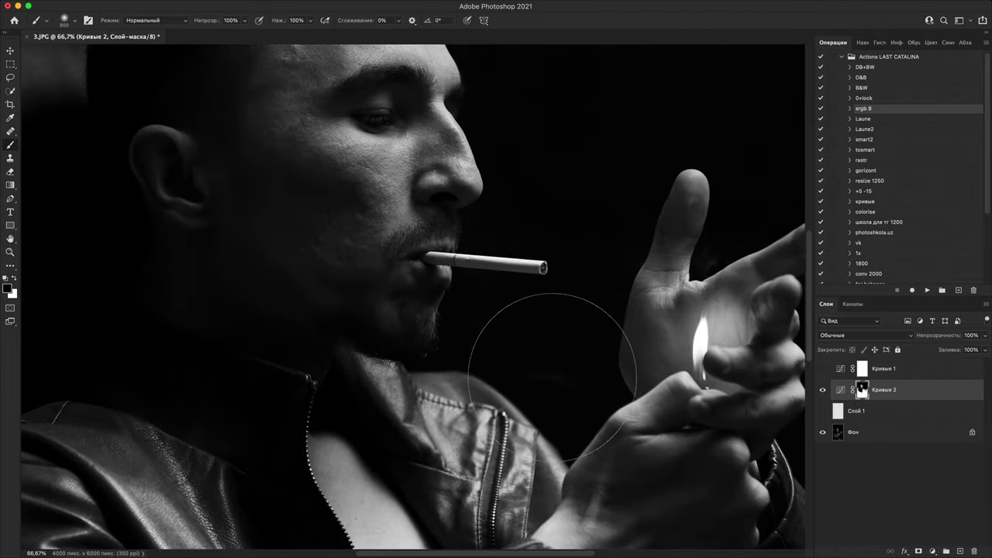
{"action": "left_click_drag", "start_coordinate": [552, 379], "coordinate": [532, 124]}
{"action": "left_click_drag", "start_coordinate": [542, 434], "coordinate": [536, 297]}
{"action": "key", "text": "super+plus"}
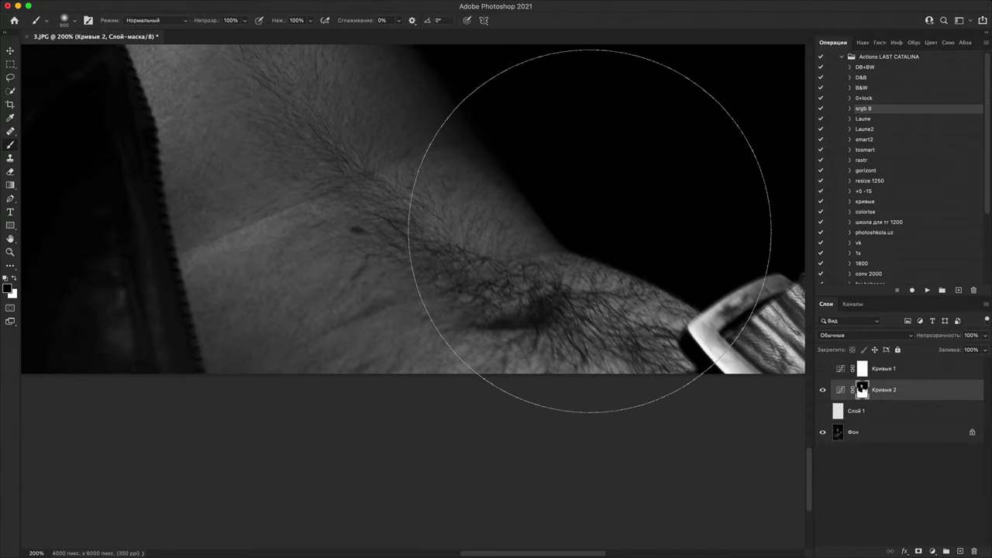
{"action": "key", "text": "super+minus"}
{"action": "key", "text": "super+minus"}
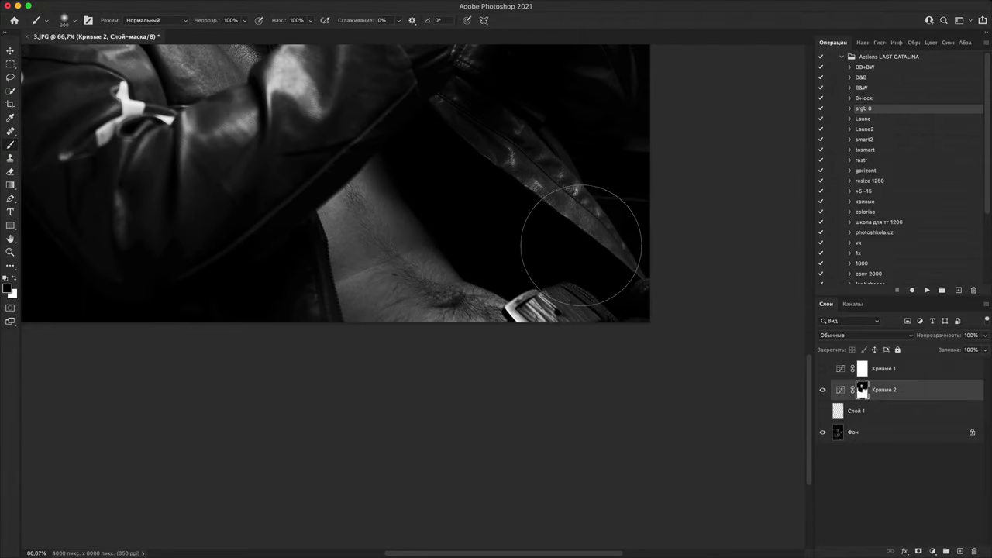
{"action": "key", "text": "super+minus"}
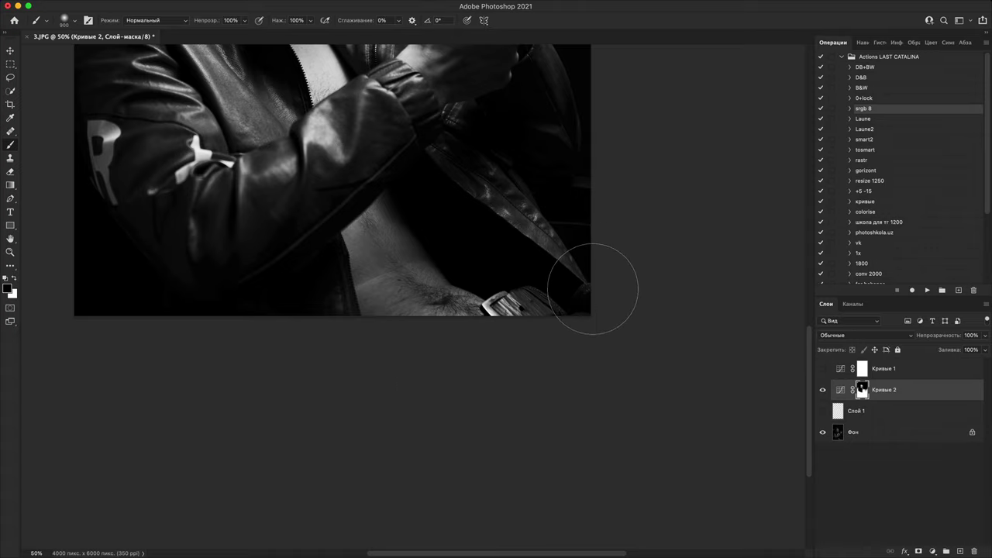
{"action": "key", "text": "super+minus"}
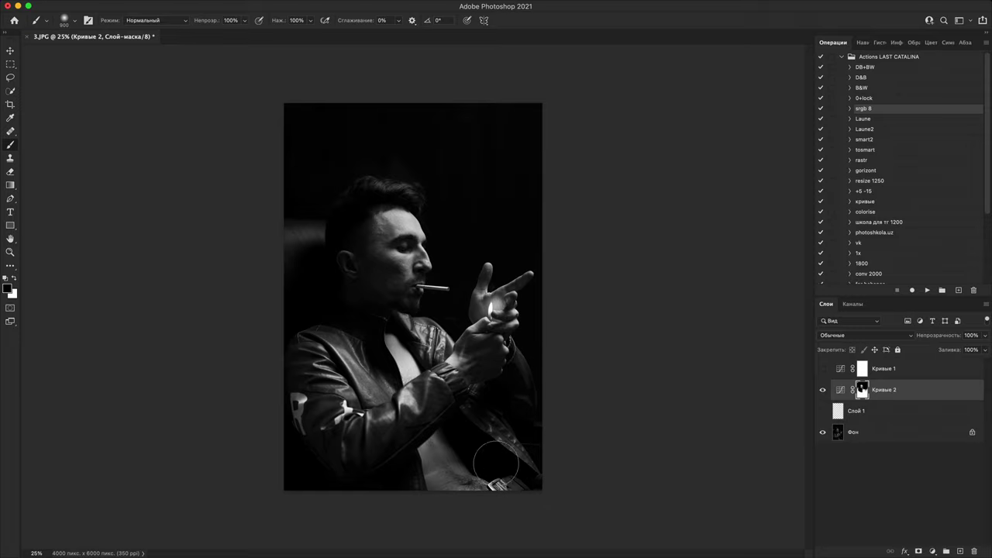
{"action": "key", "text": "super+equal"}
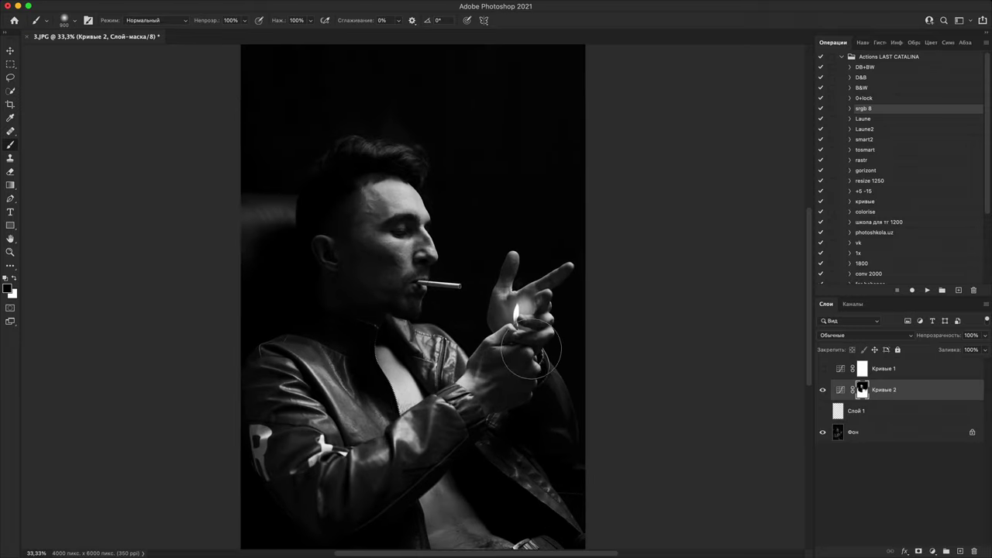
{"action": "key", "text": "super+minus"}
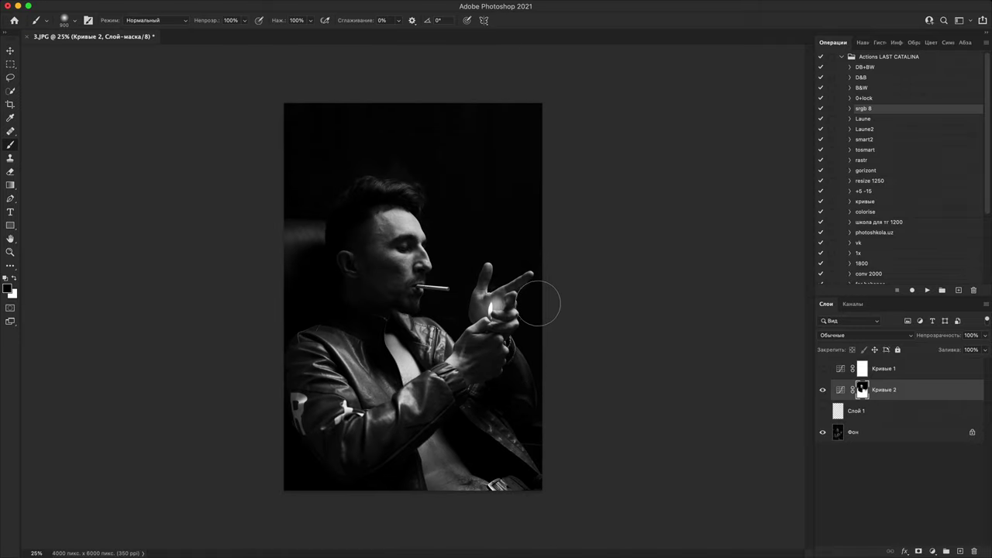
- Clear the 1:1 aspect ratio from the Crop tool and discard the square crop
{"action": "key", "text": "c"}
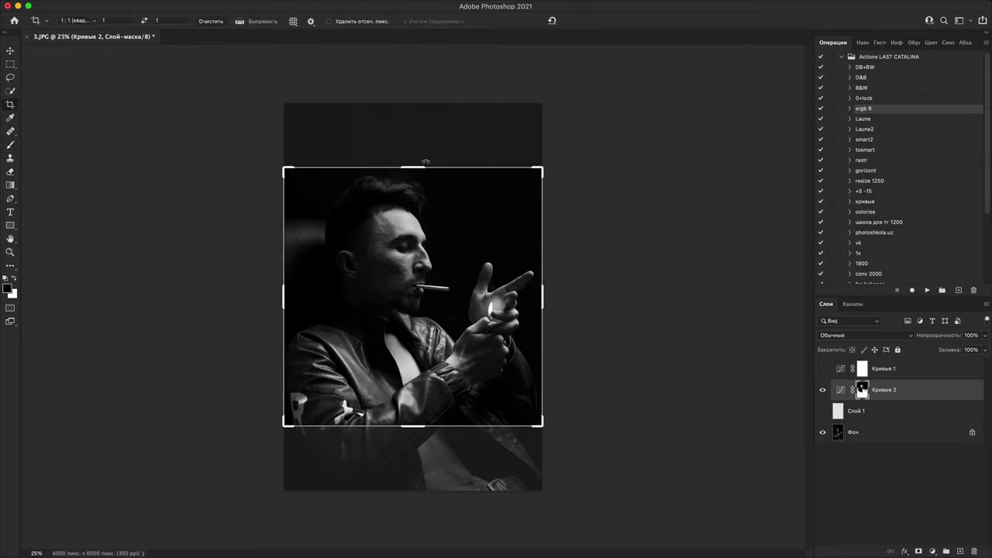
{"action": "key", "text": "Escape"}
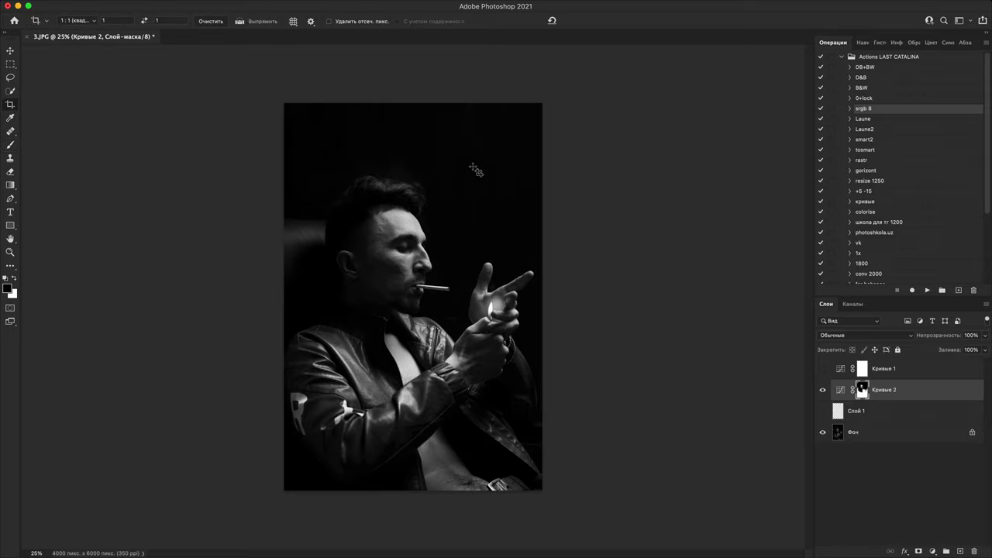
{"action": "left_click", "coordinate": [483, 174]}
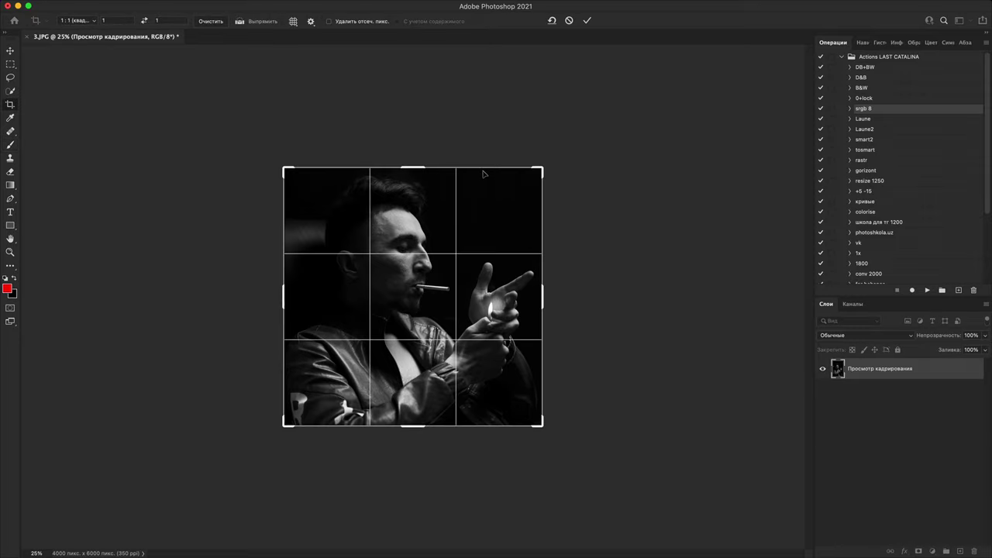
{"action": "left_click", "coordinate": [212, 20]}
{"action": "key", "text": "Escape"}
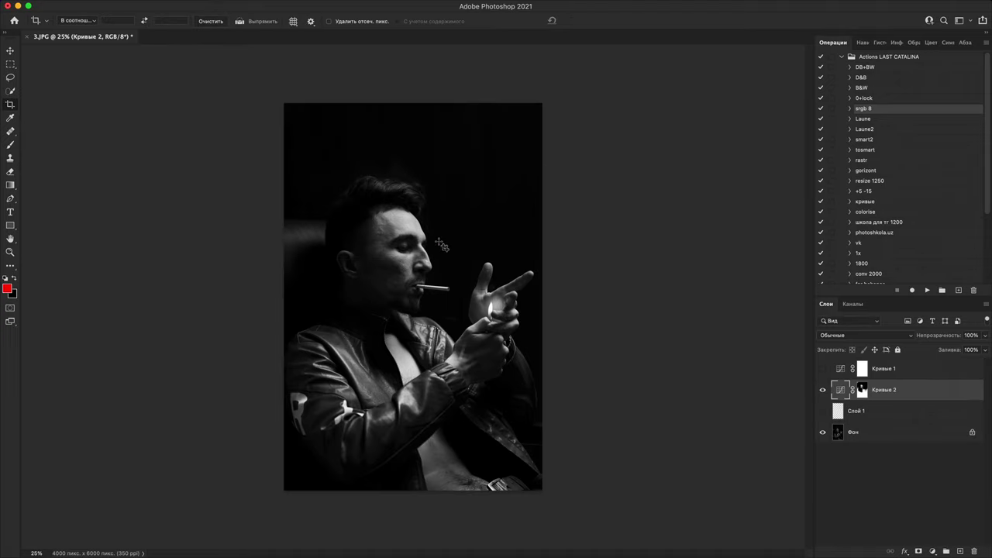
- Try a tighter crop with the frame pulled in on all sides and the portrait shifted so the pointing hand stays inside
{"action": "left_click", "coordinate": [507, 128]}
{"action": "key", "text": "Escape"}
{"action": "left_click", "coordinate": [429, 286]}
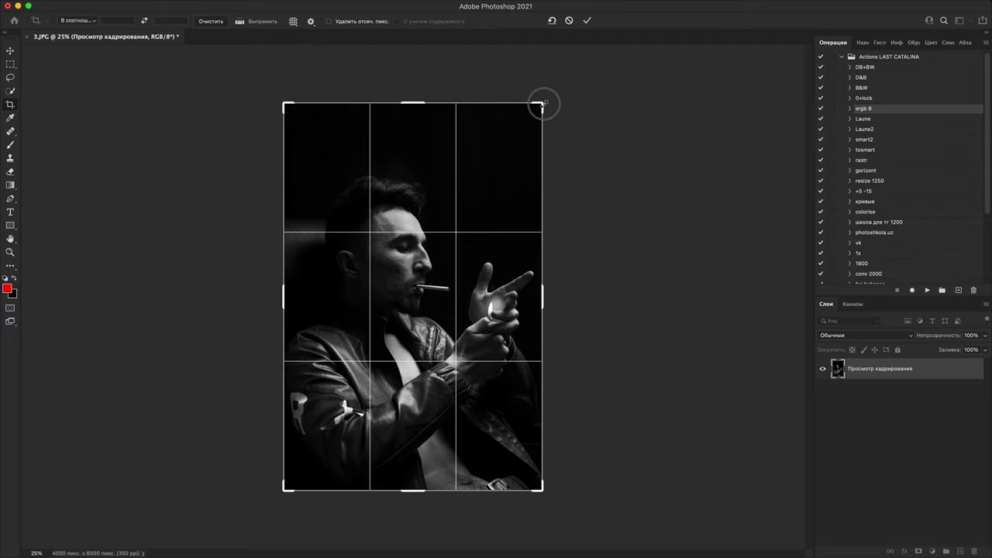
{"action": "left_click_drag", "start_coordinate": [543, 103], "coordinate": [529, 123]}
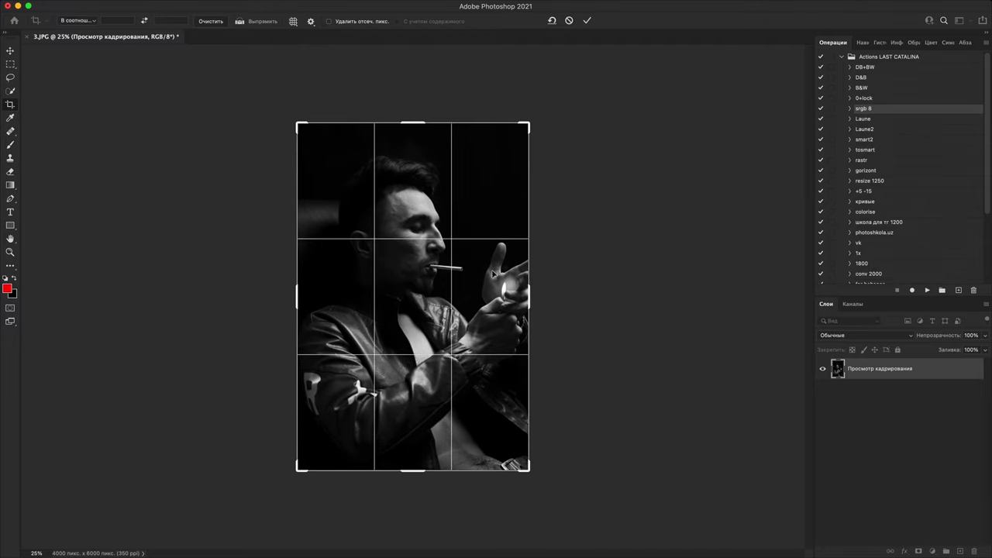
{"action": "mouse_move", "coordinate": [493, 273]}
{"action": "left_mouse_down"}
{"action": "mouse_move", "coordinate": [470, 282]}
{"action": "mouse_move", "coordinate": [484, 282]}
{"action": "left_mouse_up"}
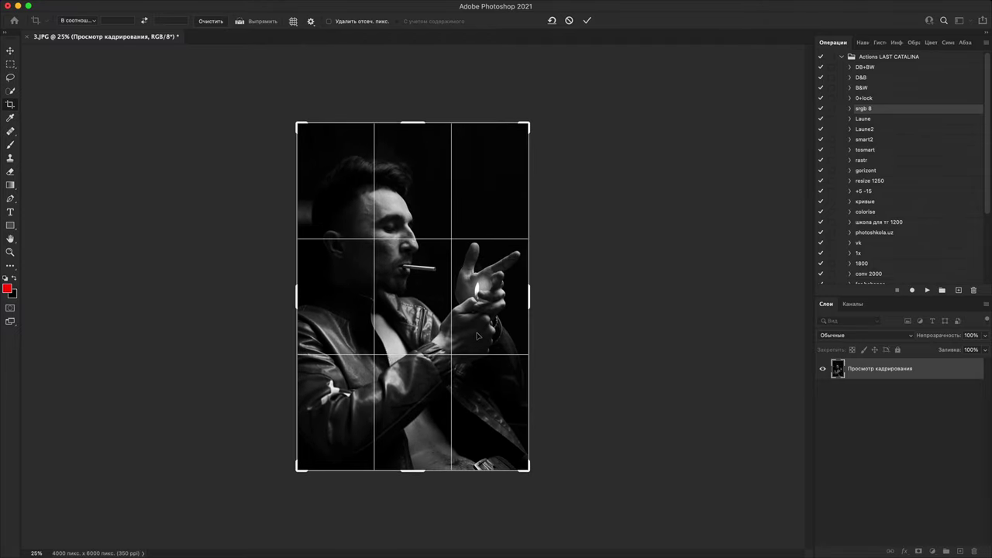
{"action": "mouse_move", "coordinate": [479, 336]}
{"action": "left_mouse_down"}
{"action": "mouse_move", "coordinate": [469, 328]}
{"action": "mouse_move", "coordinate": [477, 341]}
{"action": "left_mouse_up"}
{"action": "left_click_drag", "start_coordinate": [502, 282], "coordinate": [505, 280]}
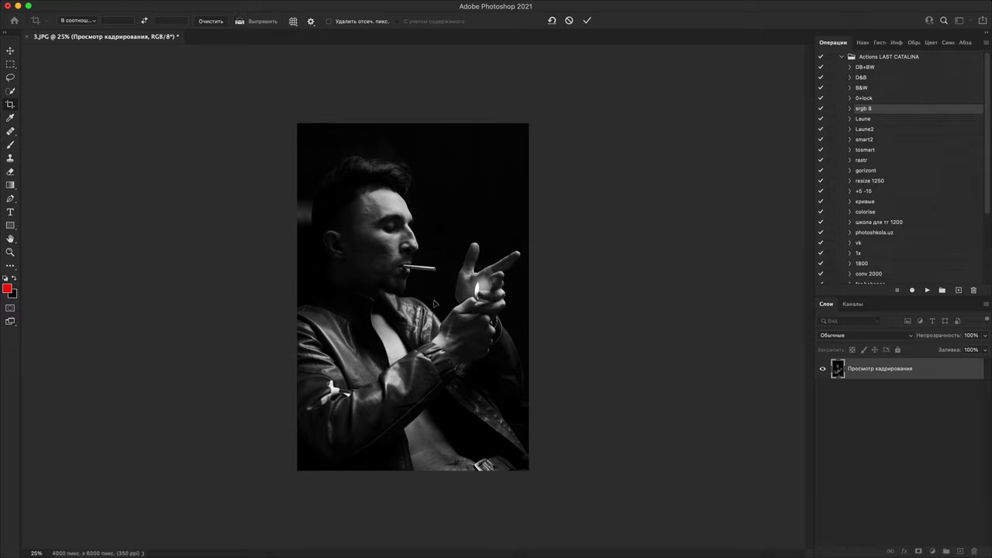
- Compare placements of the man inside the tighter crop frame, shifting the hand nearer to and past its edge, and discard the crop
{"action": "left_click_drag", "start_coordinate": [434, 303], "coordinate": [440, 297]}
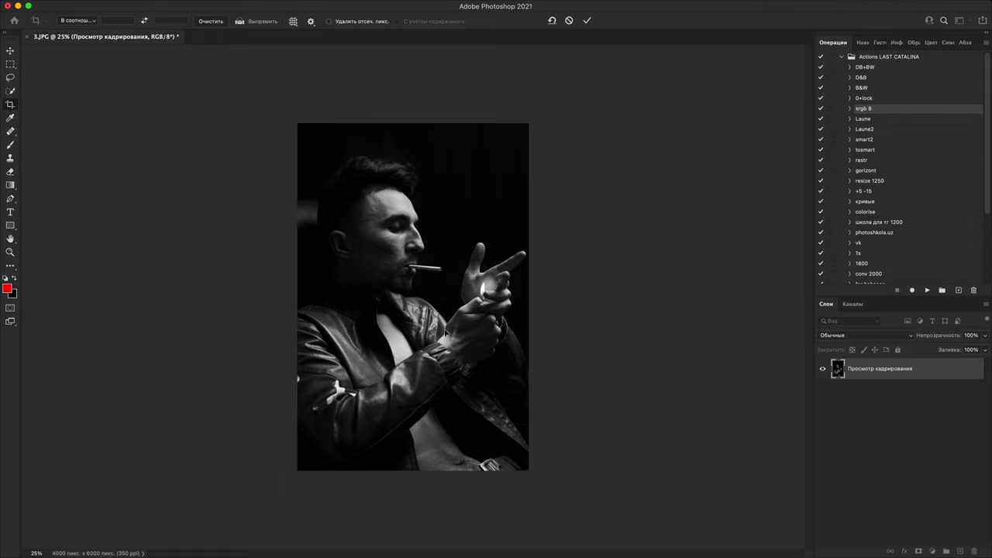
{"action": "left_click_drag", "start_coordinate": [445, 333], "coordinate": [444, 334]}
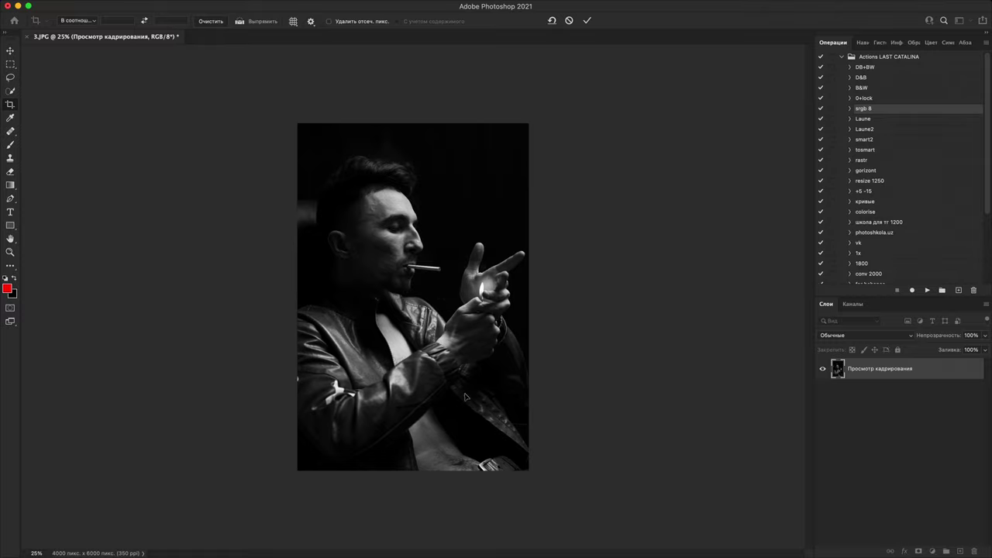
{"action": "left_click_drag", "start_coordinate": [441, 346], "coordinate": [462, 335]}
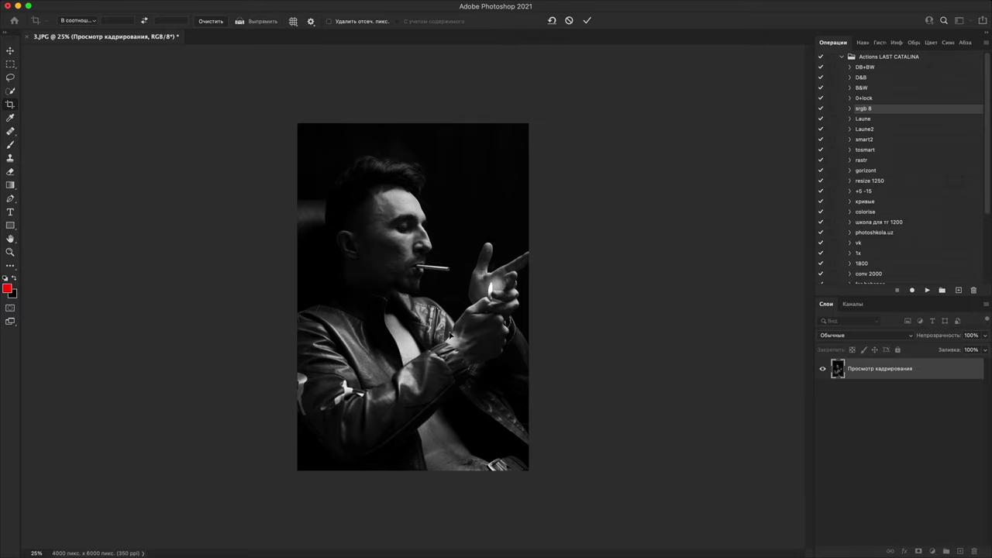
{"action": "left_click_drag", "start_coordinate": [443, 335], "coordinate": [444, 313]}
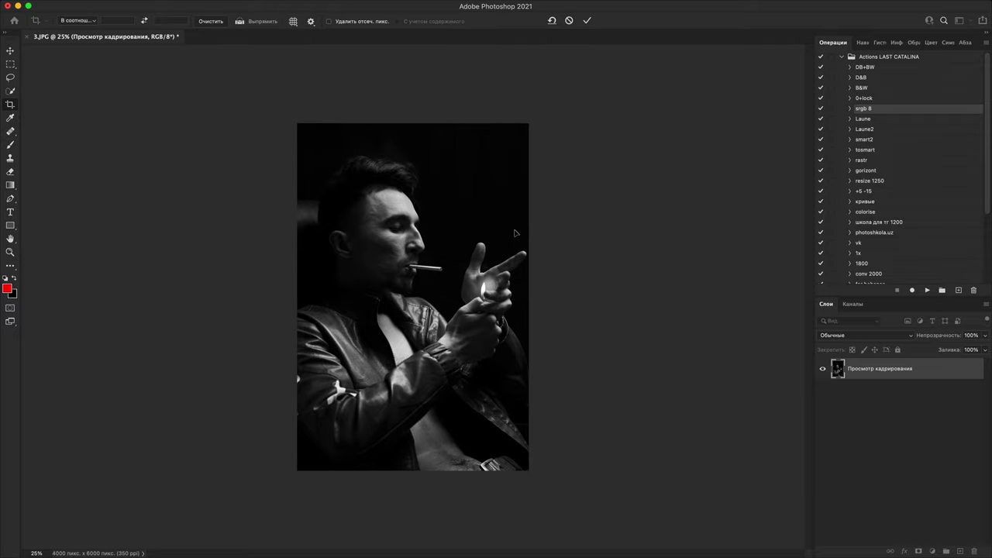
{"action": "key", "text": "Escape"}
{"action": "left_click", "coordinate": [429, 124]}
{"action": "key", "text": "Escape"}
- Try a crop that trims only the dark space above the head, preview it enlarged, and cancel it
{"action": "left_click", "coordinate": [442, 198]}
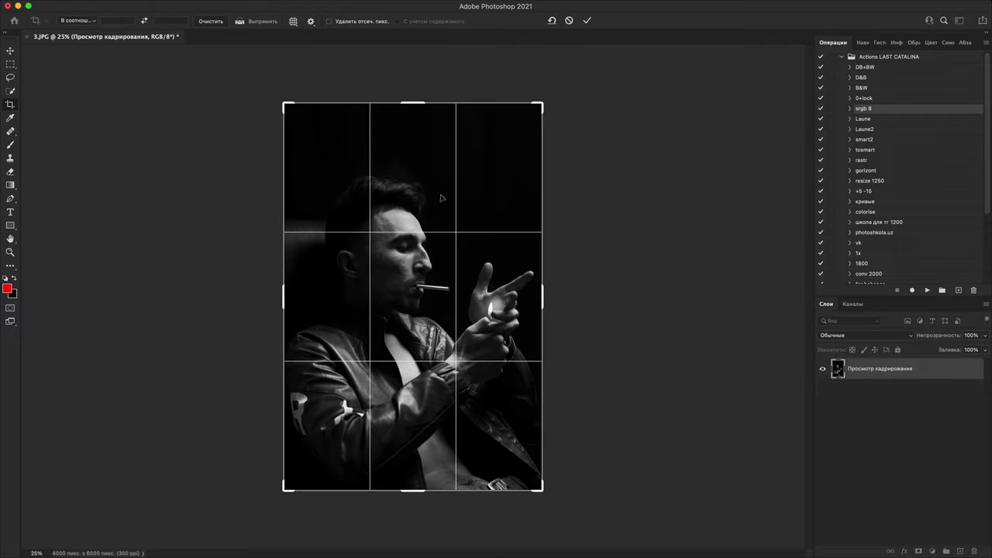
{"action": "left_click_drag", "start_coordinate": [420, 109], "coordinate": [421, 129]}
{"action": "key", "text": "Escape"}
{"action": "left_click", "coordinate": [422, 129]}
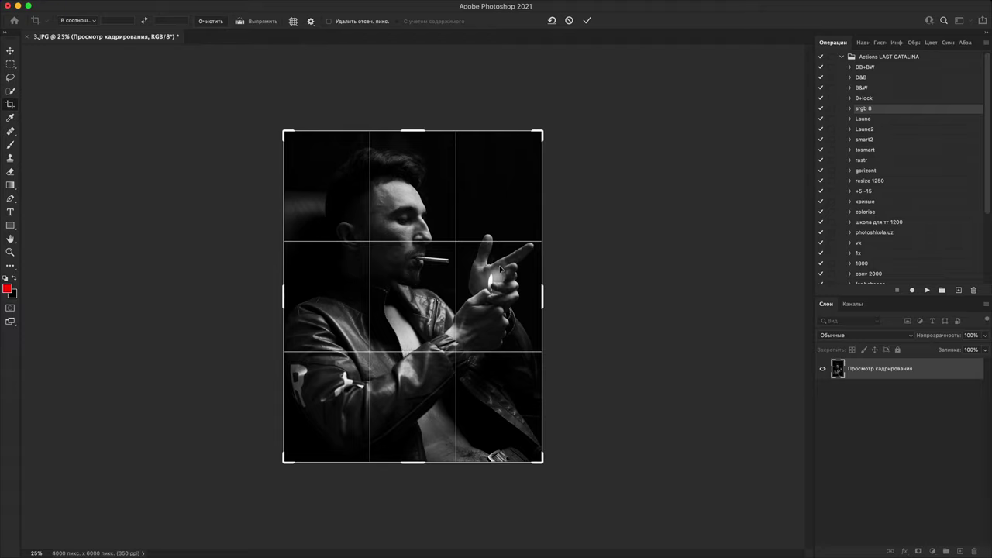
{"action": "left_click_drag", "start_coordinate": [505, 233], "coordinate": [505, 234]}
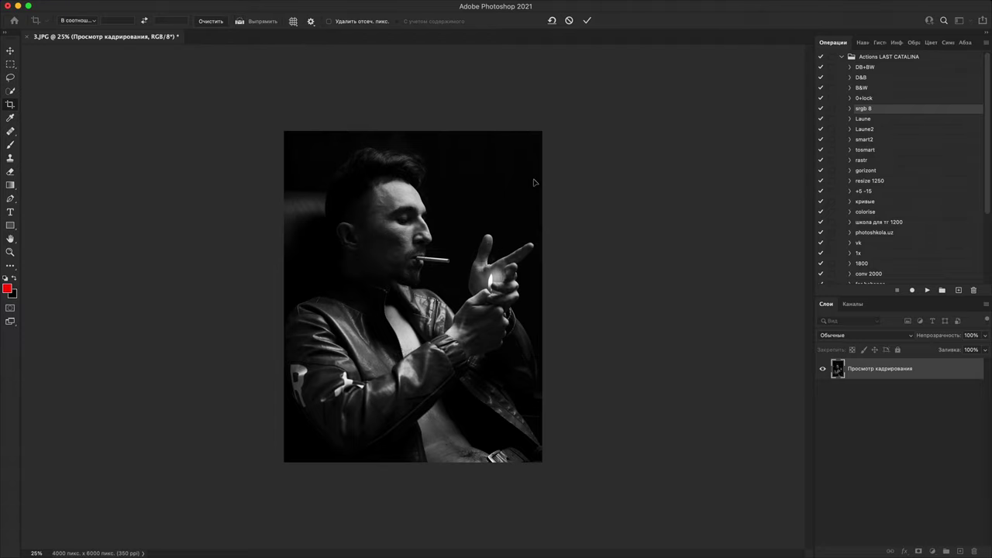
{"action": "key", "text": "super+plus"}
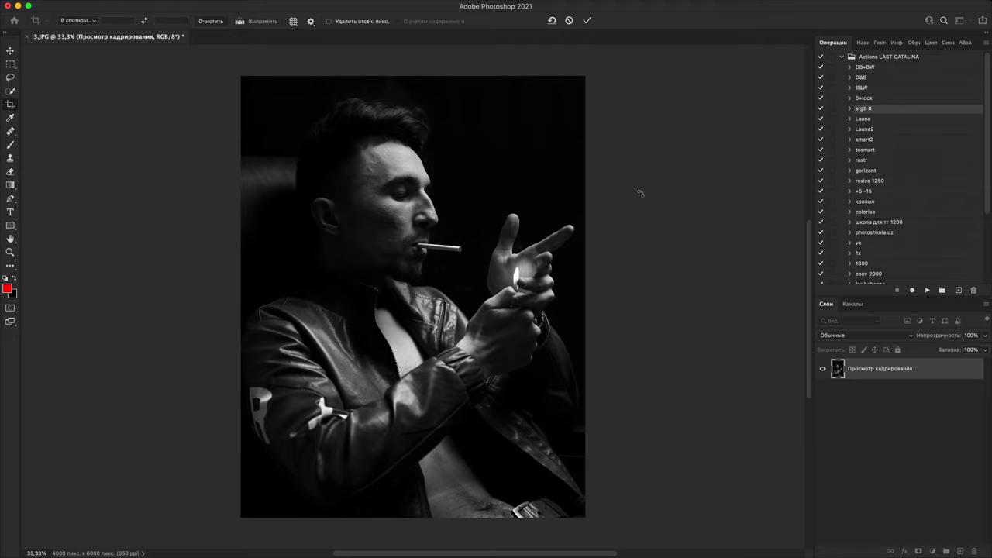
{"action": "key", "text": "Escape"}
{"action": "key", "text": "super+minus"}
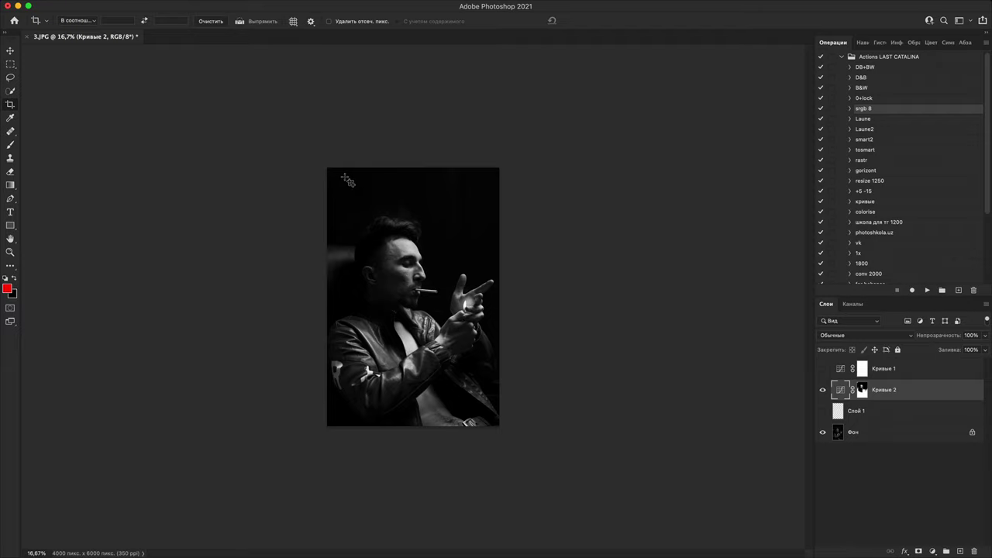
{"action": "key", "text": "super+plus"}
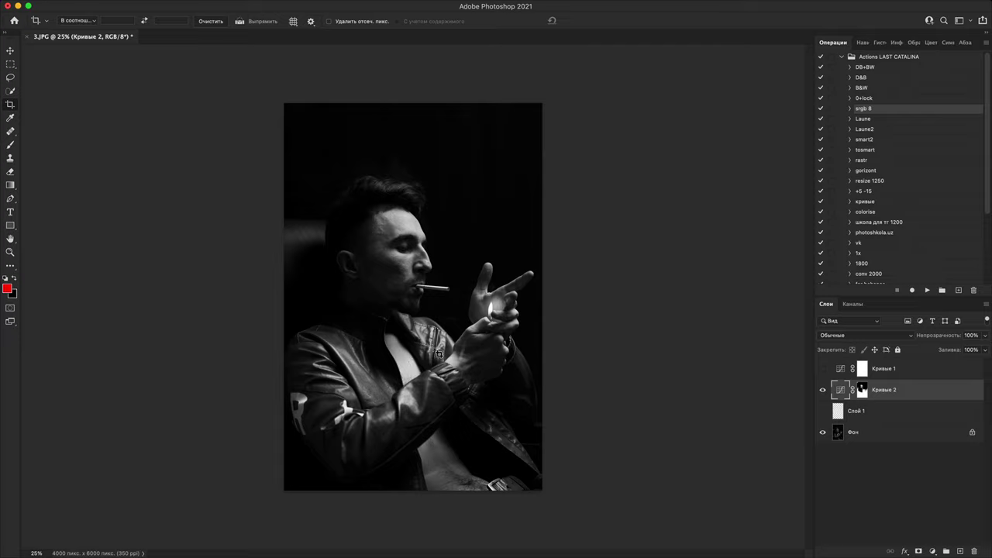
- Try the full-width crop once more with the upper edge lowered closer to the hair, and discard it
{"action": "left_click", "coordinate": [434, 362]}
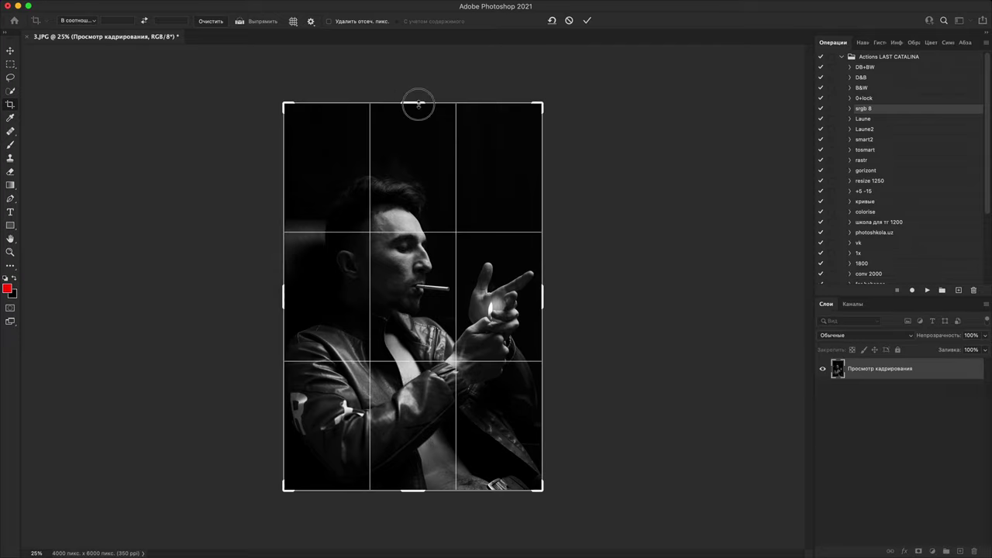
{"action": "left_click_drag", "start_coordinate": [419, 105], "coordinate": [421, 131]}
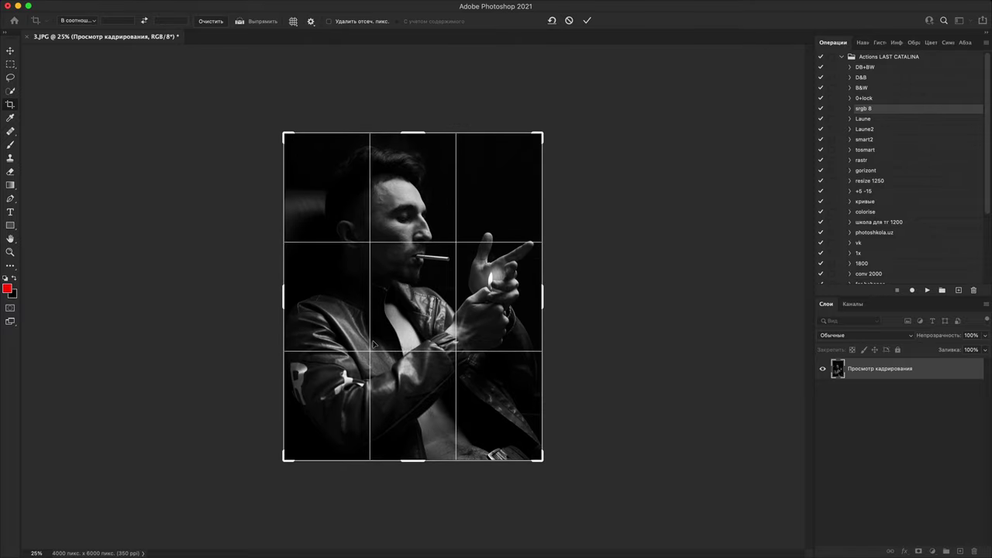
{"action": "key", "text": "Escape"}
{"action": "left_click", "coordinate": [399, 290]}
{"action": "key", "text": "Escape"}
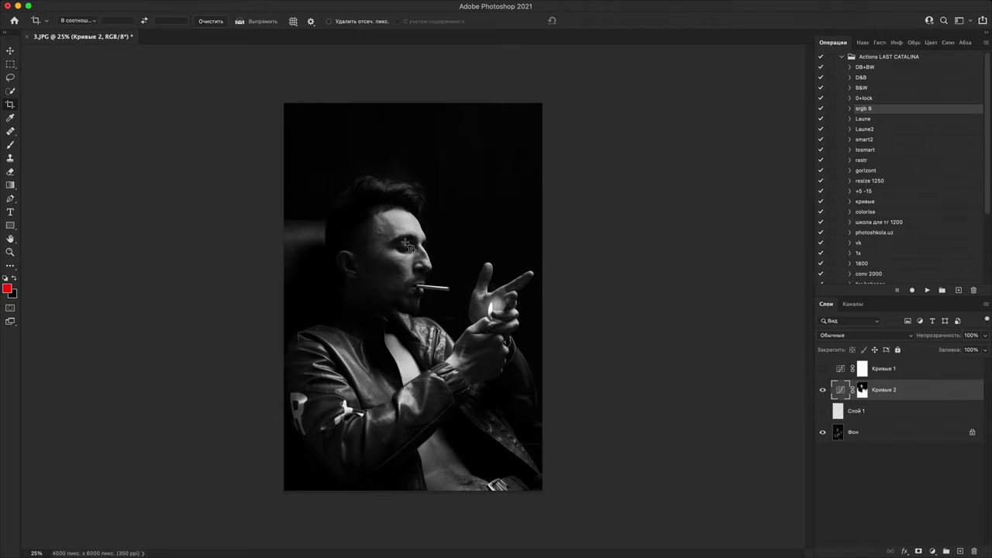
- Examine the skin, stubble, eye, hair, cigarette and bare chest of the portrait at 400% magnification
{"action": "key", "text": "h"}
{"action": "key", "text": "super+1"}
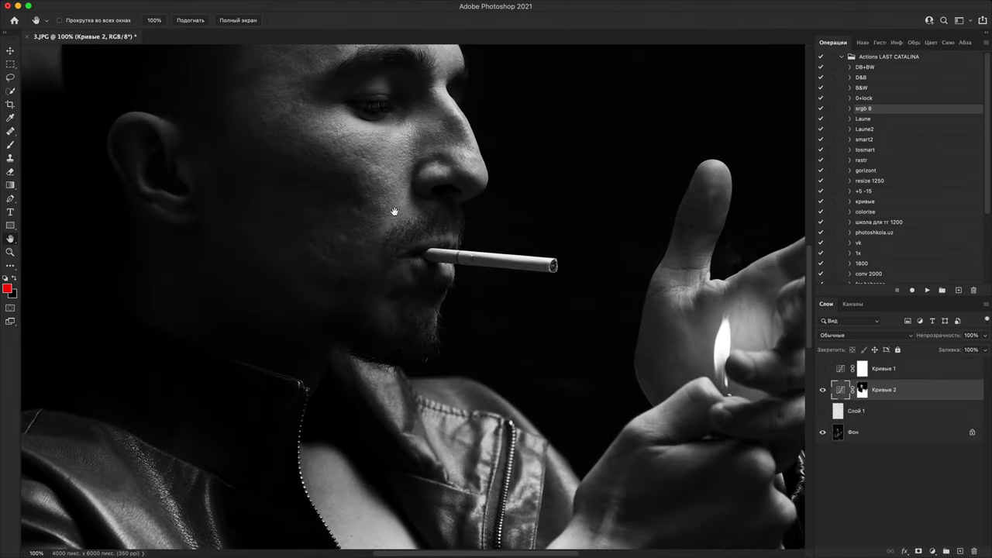
{"action": "left_click_drag", "start_coordinate": [387, 172], "coordinate": [445, 376]}
{"action": "key", "text": "super+plus"}
{"action": "key", "text": "super+plus"}
{"action": "key", "text": "super+plus"}
{"action": "left_click_drag", "start_coordinate": [511, 376], "coordinate": [469, 107]}
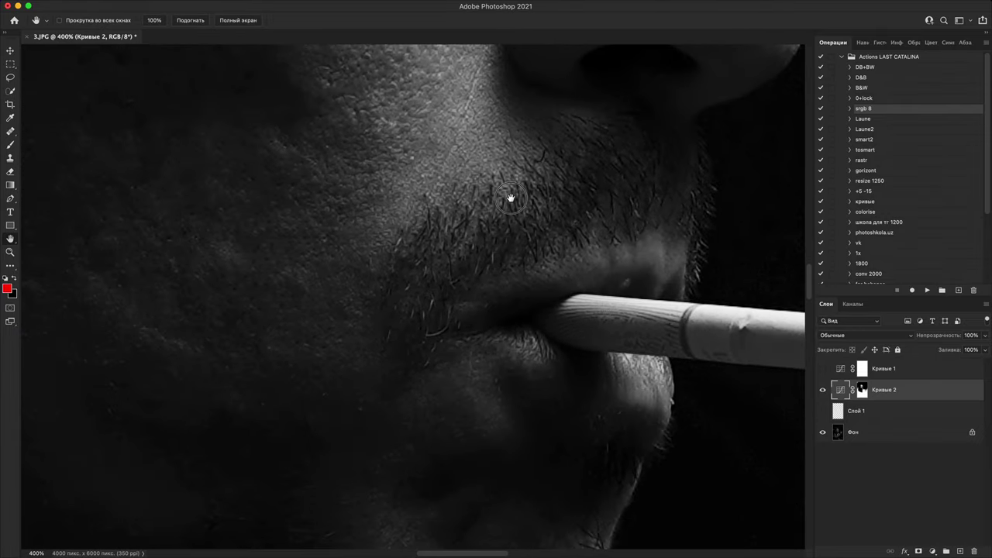
{"action": "left_click_drag", "start_coordinate": [511, 198], "coordinate": [682, 411]}
{"action": "scroll", "coordinate": [552, 169], "scroll_direction": "up", "scroll_amount": 15}
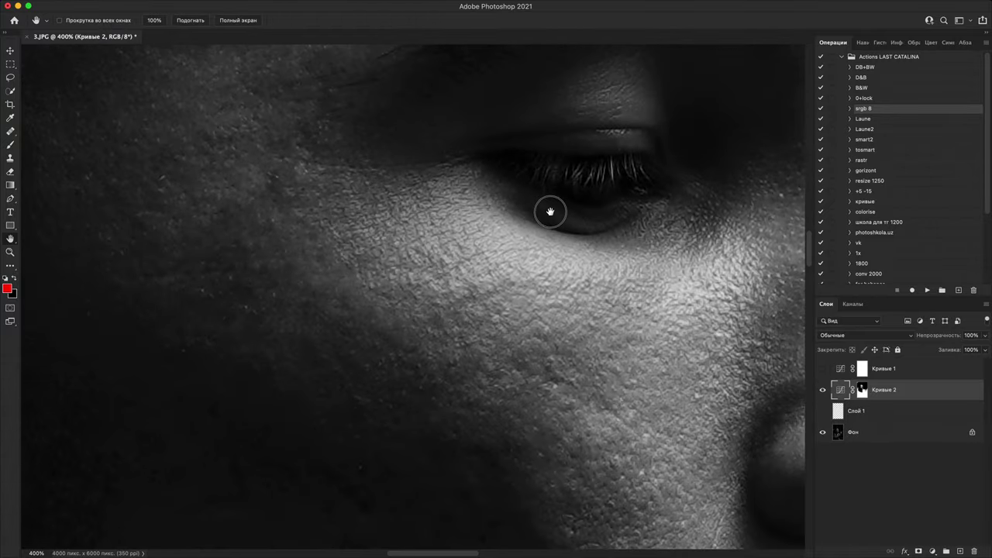
{"action": "scroll", "coordinate": [574, 465], "scroll_direction": "up", "scroll_amount": 10}
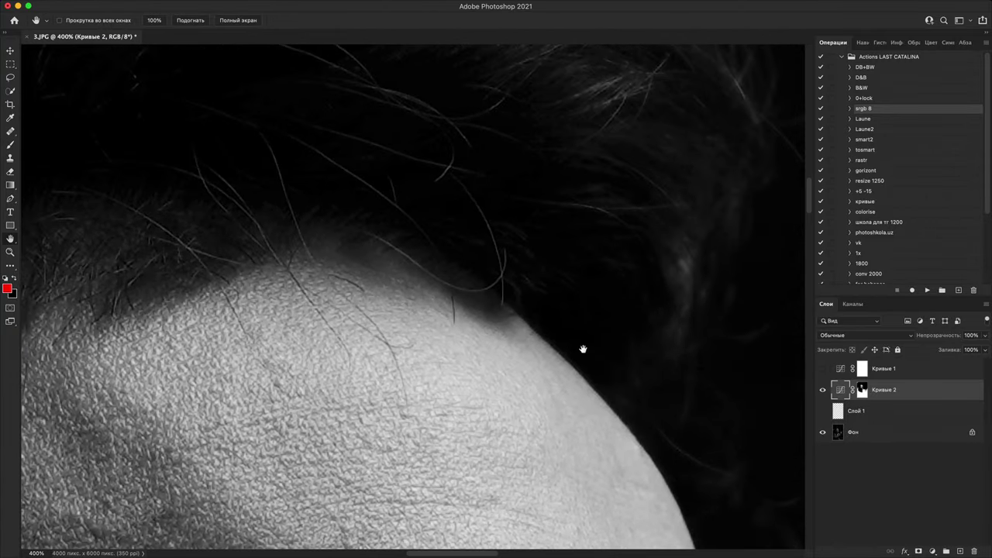
{"action": "scroll", "coordinate": [465, 217], "scroll_direction": "down", "scroll_amount": 15}
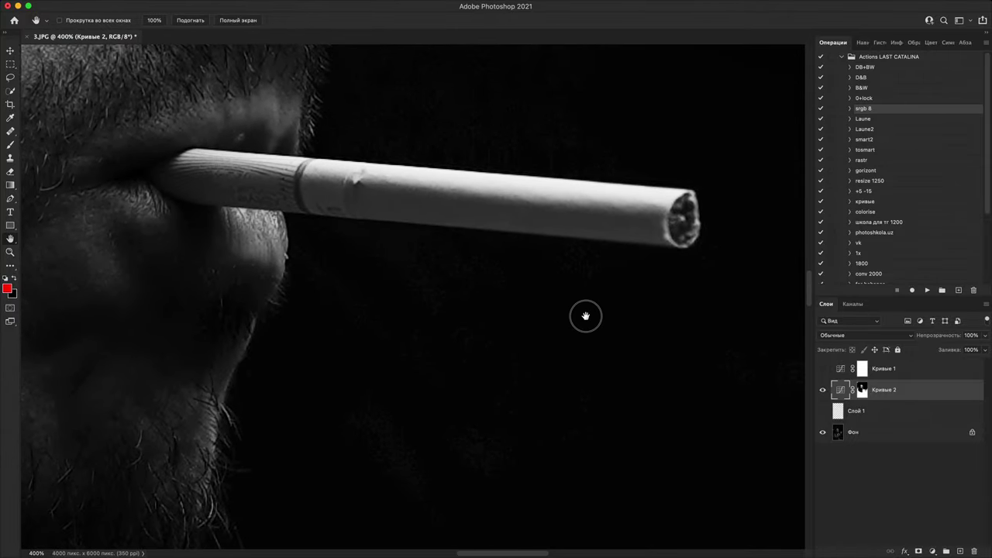
{"action": "scroll", "coordinate": [496, 322], "scroll_direction": "down", "scroll_amount": 15}
{"action": "scroll", "coordinate": [496, 322], "scroll_direction": "left", "scroll_amount": 10}
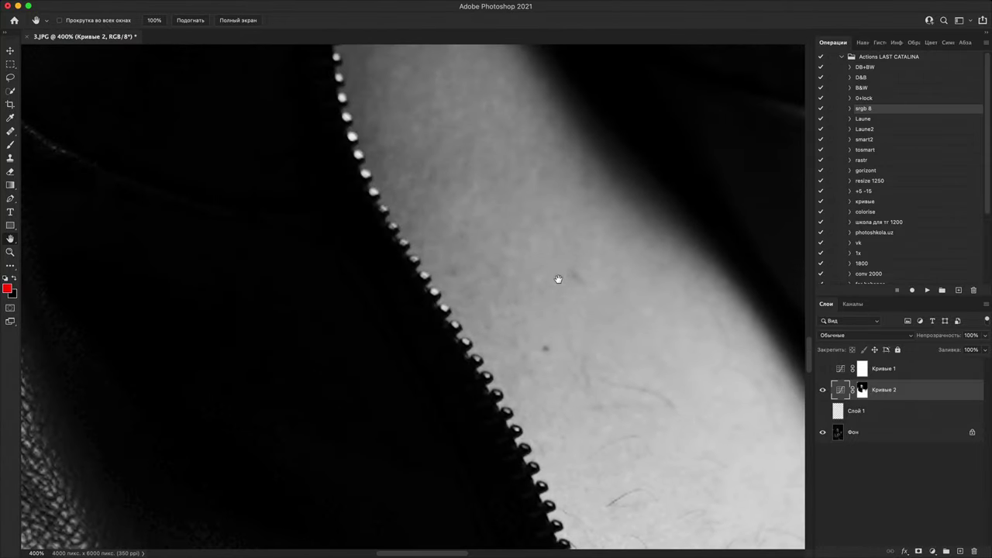
- Examine the leather jacket, sleeves, hands and belly at 200%, and the whole portrait at 25%
{"action": "key", "text": "super+minus"}
{"action": "key", "text": "super+minus"}
{"action": "left_click_drag", "start_coordinate": [457, 465], "coordinate": [496, 252]}
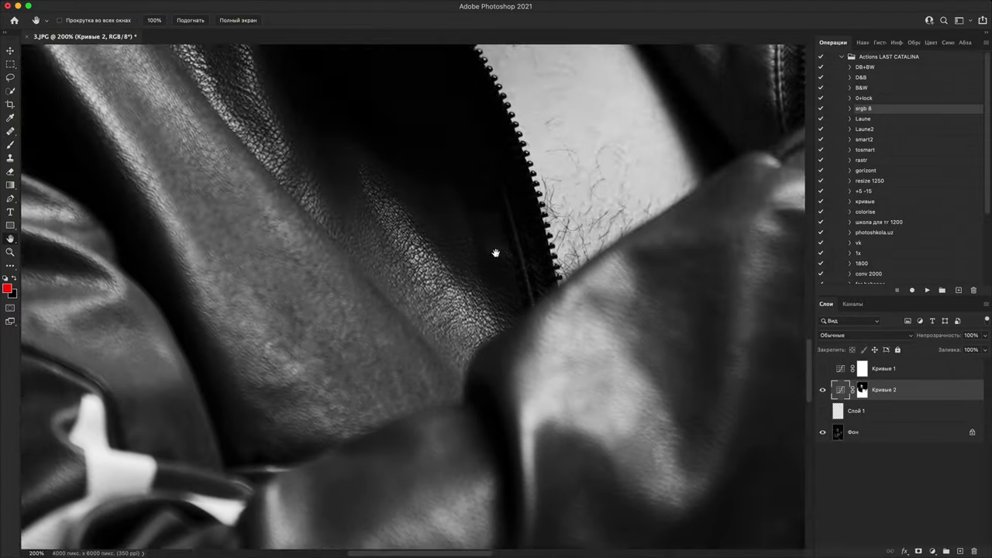
{"action": "left_click_drag", "start_coordinate": [518, 489], "coordinate": [540, 241]}
{"action": "left_click_drag", "start_coordinate": [380, 439], "coordinate": [375, 303]}
{"action": "key", "text": "super+minus"}
{"action": "key", "text": "super+minus"}
{"action": "key", "text": "super+plus"}
{"action": "scroll", "coordinate": [583, 196], "scroll_direction": "up", "scroll_amount": 3}
{"action": "scroll", "coordinate": [514, 268], "scroll_direction": "down", "scroll_amount": 10}
{"action": "scroll", "coordinate": [514, 268], "scroll_direction": "right", "scroll_amount": 6}
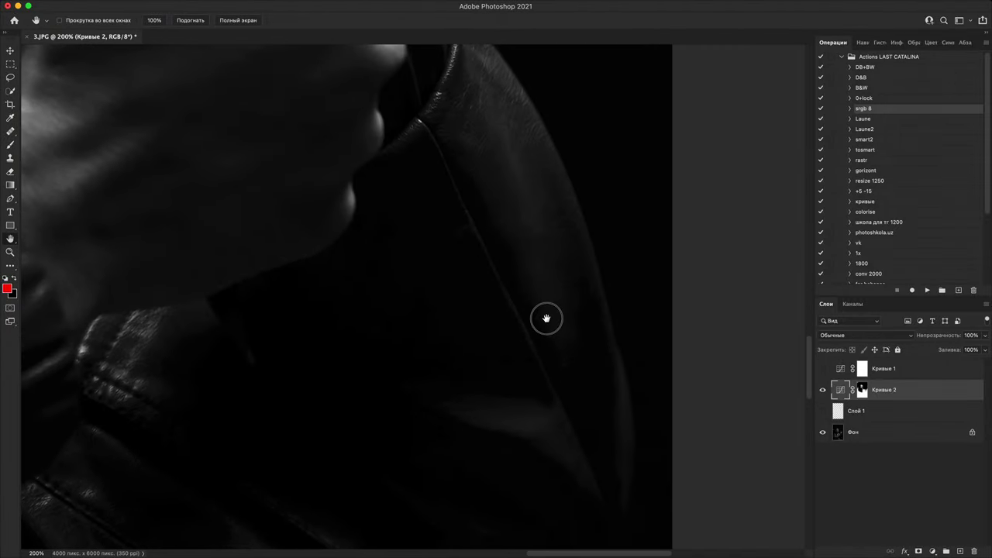
{"action": "scroll", "coordinate": [543, 231], "scroll_direction": "down", "scroll_amount": 10}
{"action": "scroll", "coordinate": [488, 326], "scroll_direction": "left", "scroll_amount": 4}
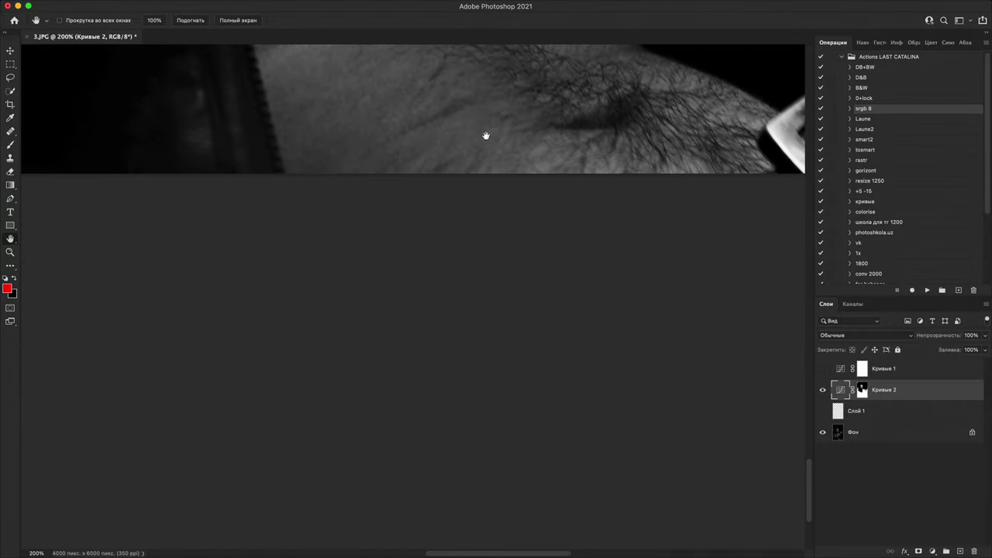
{"action": "scroll", "coordinate": [450, 199], "scroll_direction": "up", "scroll_amount": 10}
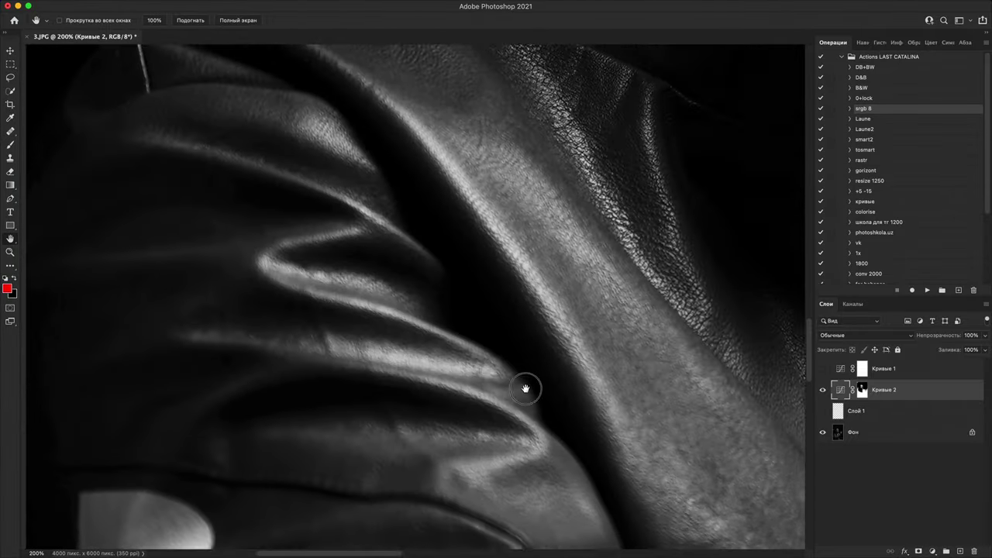
{"action": "left_click_drag", "start_coordinate": [525, 388], "coordinate": [526, 406]}
{"action": "key", "text": "super+minus"}
{"action": "key", "text": "super+minus"}
{"action": "key", "text": "super+minus"}
{"action": "key", "text": "super+minus"}
{"action": "key", "text": "super+minus"}
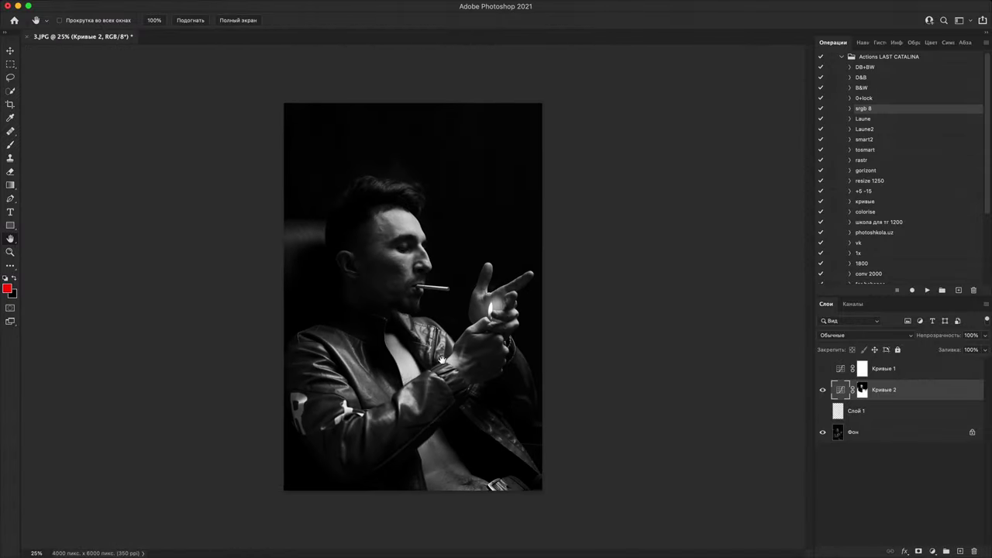
{"action": "scroll", "coordinate": [461, 332], "scroll_direction": "up", "scroll_amount": 1}
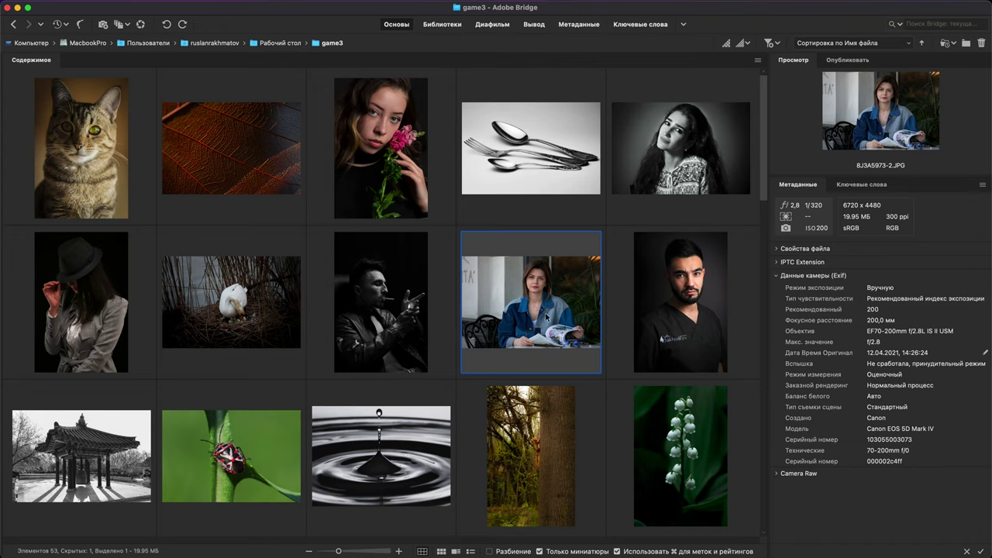
- Open 8J3A5973-2.JPG from Bridge in Photoshop, keeping its embedded sRGB profile
{"action": "double_click", "coordinate": [546, 315]}
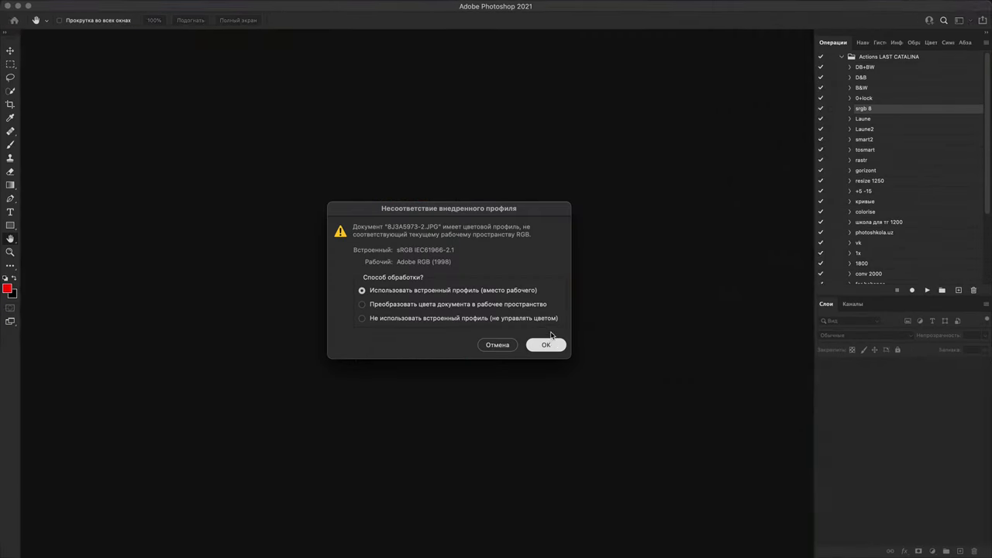
{"action": "left_click", "coordinate": [546, 345]}
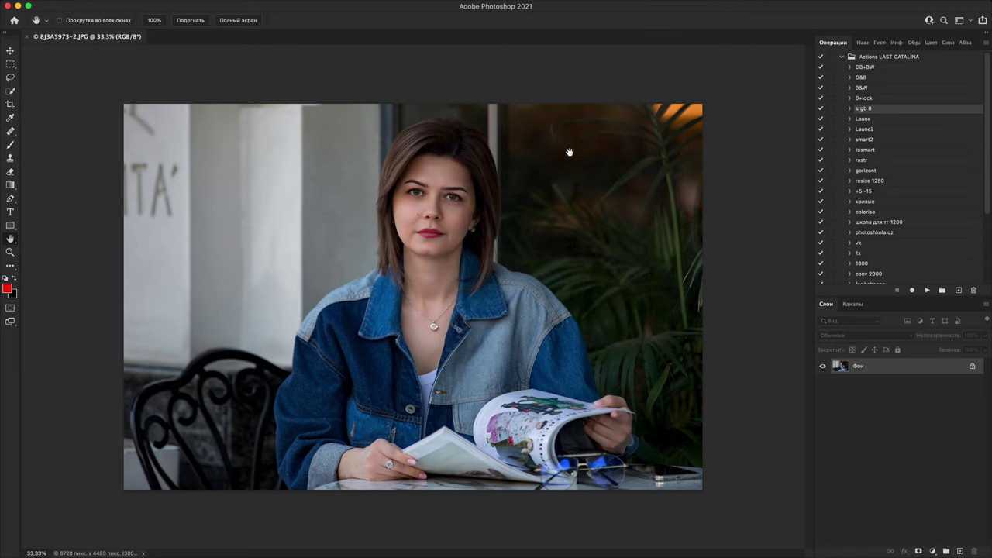
- Examine the blurred wall along the upper edge of the café portrait at up to 400% magnification
{"action": "scroll", "coordinate": [444, 256], "scroll_direction": "up", "scroll_amount": 1}
{"action": "left_click_drag", "start_coordinate": [444, 256], "coordinate": [534, 409]}
{"action": "left_click_drag", "start_coordinate": [354, 66], "coordinate": [488, 295]}
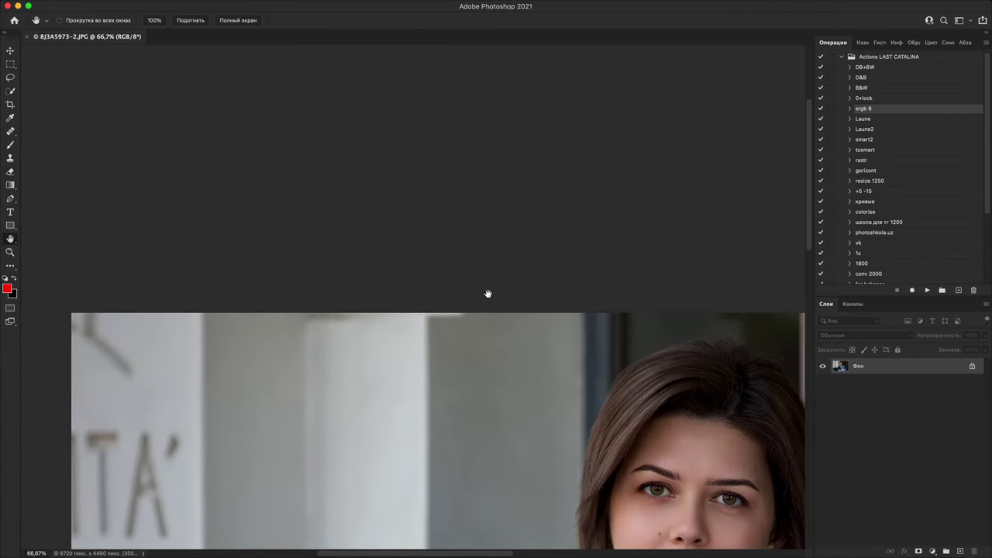
{"action": "key", "text": "super+plus"}
{"action": "key", "text": "super+plus"}
{"action": "key", "text": "super+plus"}
{"action": "key", "text": "super+plus"}
{"action": "scroll", "coordinate": [526, 292], "scroll_direction": "right", "scroll_amount": 5}
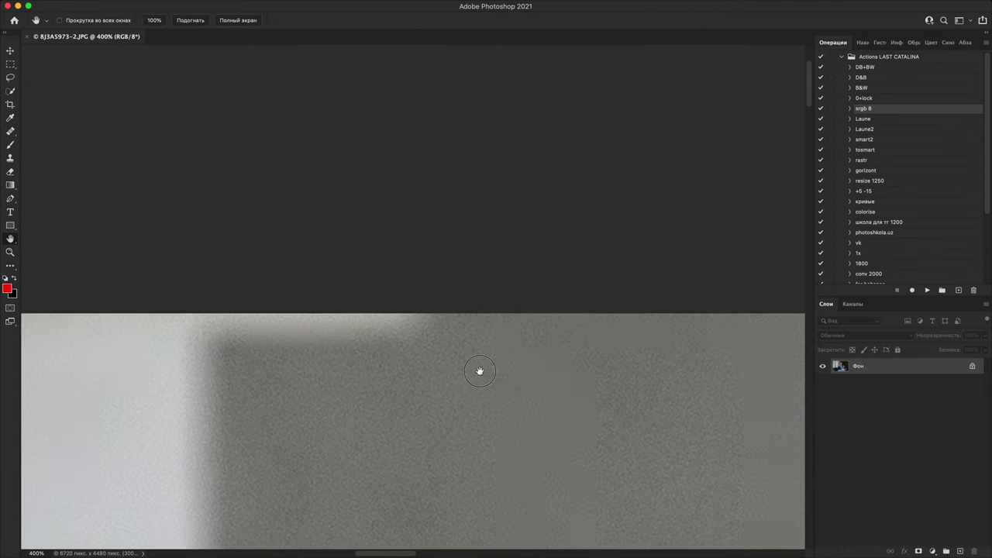
{"action": "scroll", "coordinate": [523, 354], "scroll_direction": "down", "scroll_amount": 6}
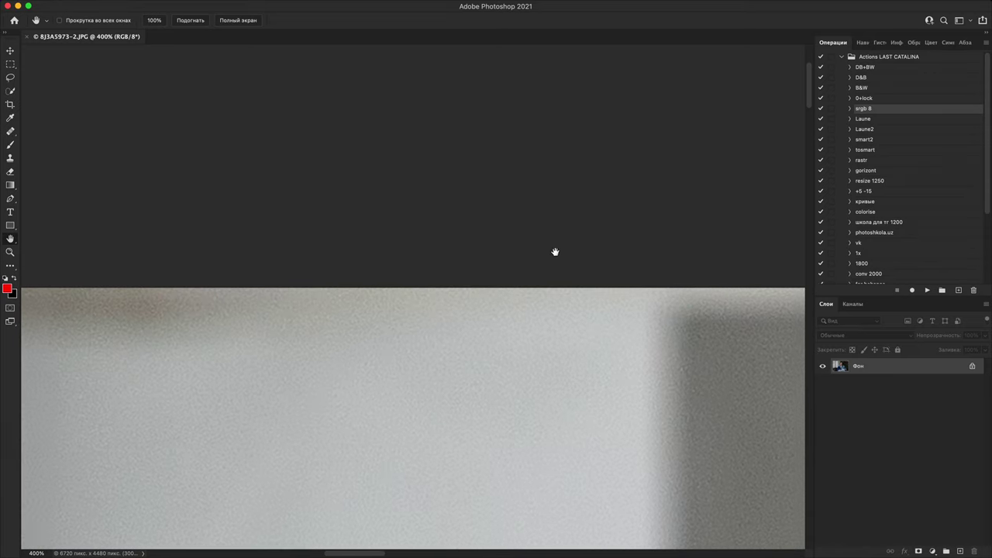
{"action": "scroll", "coordinate": [465, 310], "scroll_direction": "down", "scroll_amount": 1}
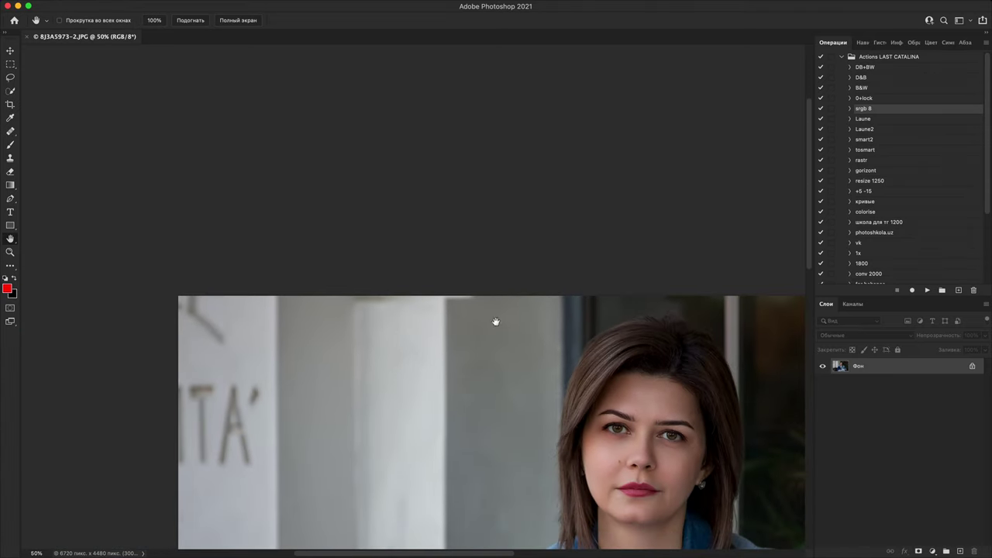
- Add a new layer, try circling the wall lettering in red with the Brush, and undo the circle
{"action": "left_click_drag", "start_coordinate": [496, 323], "coordinate": [415, 155]}
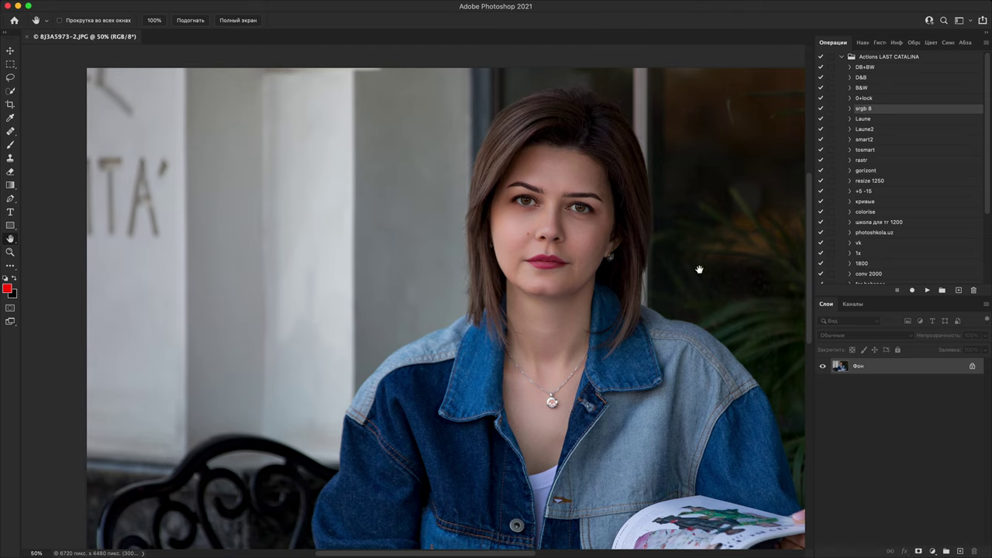
{"action": "scroll", "coordinate": [700, 268], "scroll_direction": "down", "scroll_amount": 1}
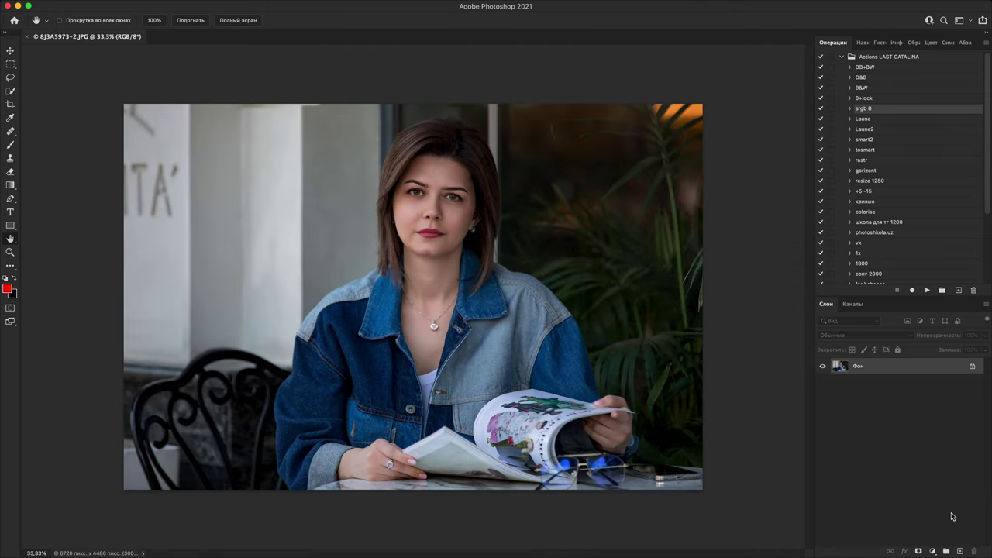
{"action": "left_click", "coordinate": [960, 549]}
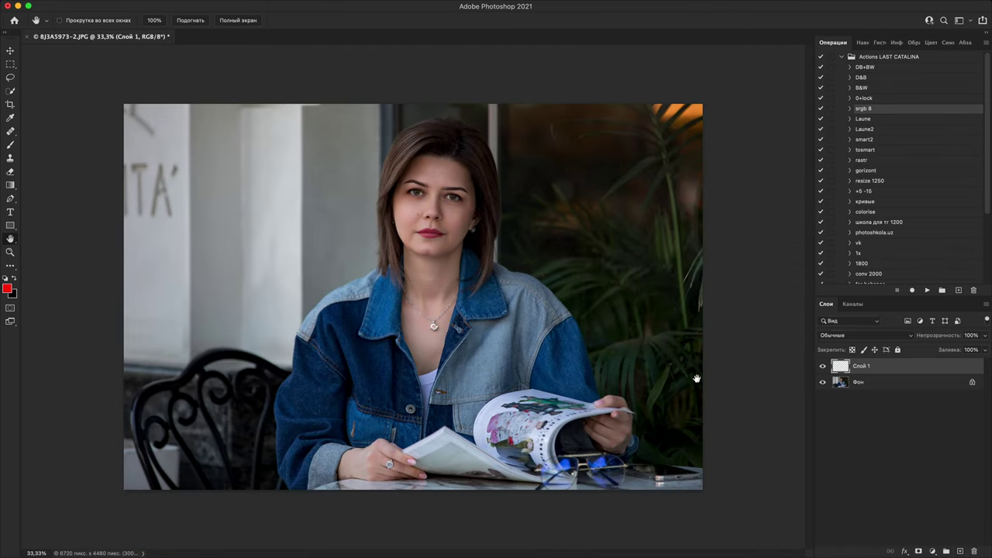
{"action": "key", "text": "b"}
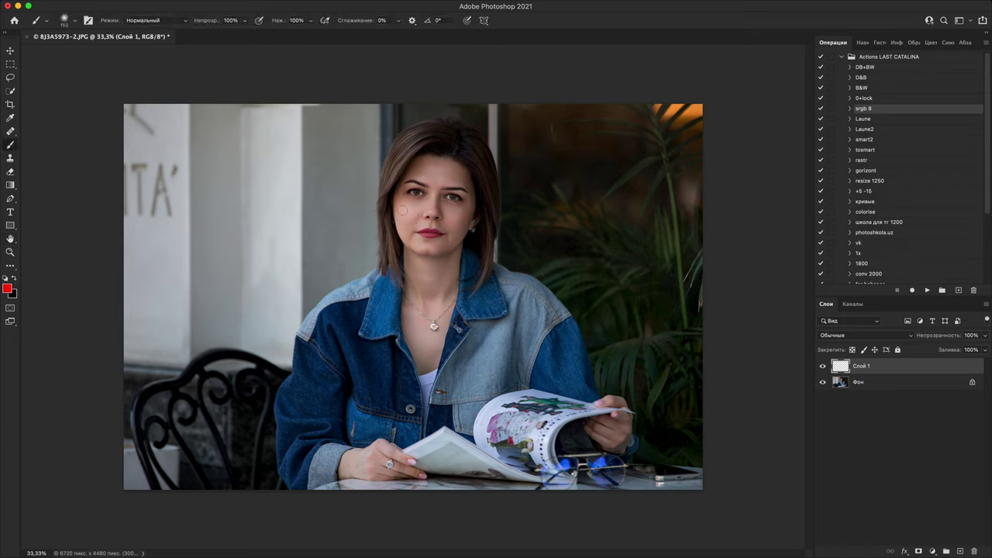
{"action": "mouse_move", "coordinate": [129, 153]}
{"action": "left_mouse_down"}
{"action": "mouse_move", "coordinate": [166, 133]}
{"action": "mouse_move", "coordinate": [125, 198]}
{"action": "mouse_move", "coordinate": [146, 127]}
{"action": "left_mouse_up"}
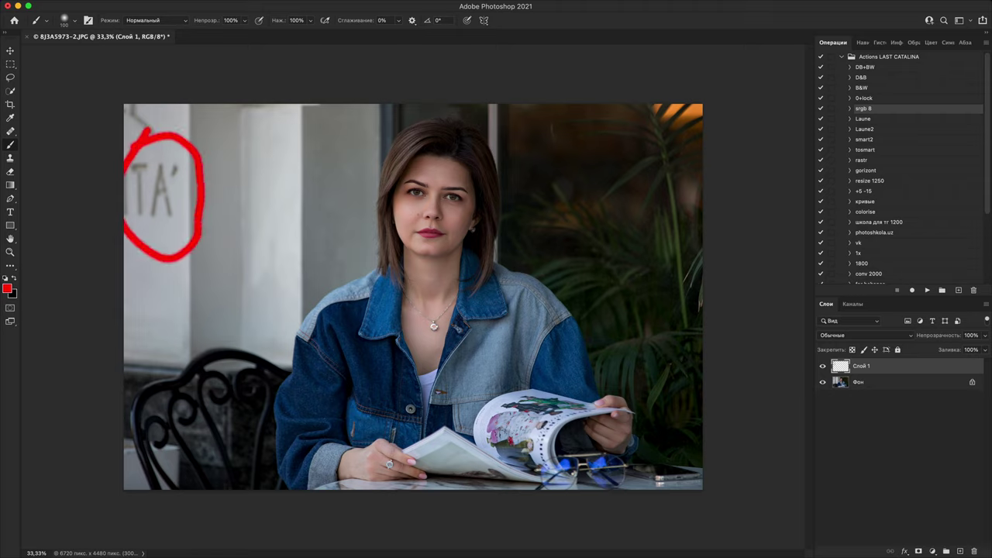
{"action": "key", "text": "super+z"}
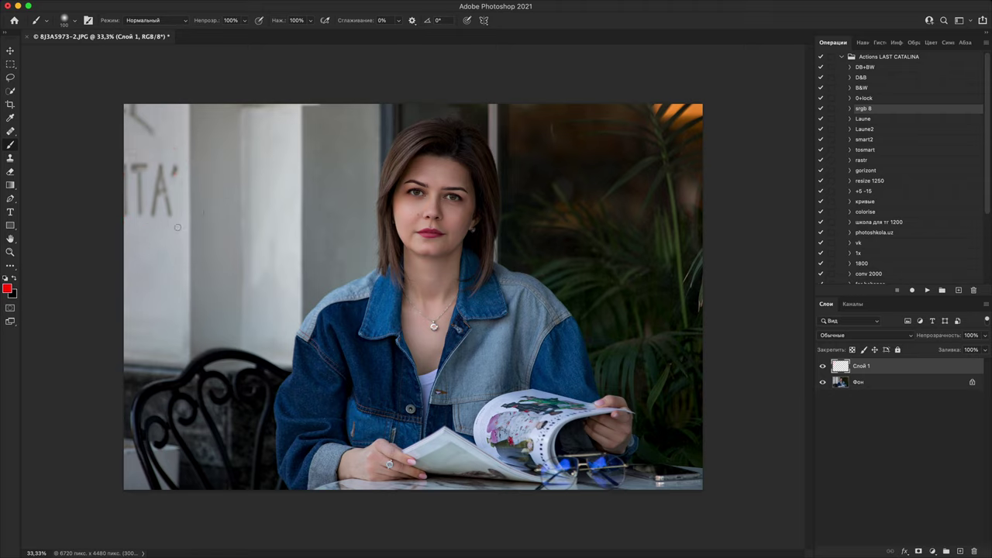
- Paint over the lettering on the light wall with greys sampled from the wall around it
{"action": "left_click", "coordinate": [166, 231], "text": "alt"}
{"action": "mouse_move", "coordinate": [166, 184]}
{"action": "left_mouse_down"}
{"action": "mouse_move", "coordinate": [167, 160]}
{"action": "mouse_move", "coordinate": [153, 204]}
{"action": "mouse_move", "coordinate": [134, 176]}
{"action": "mouse_move", "coordinate": [140, 230]}
{"action": "mouse_move", "coordinate": [137, 175]}
{"action": "mouse_move", "coordinate": [170, 163]}
{"action": "mouse_move", "coordinate": [166, 184]}
{"action": "mouse_move", "coordinate": [153, 140]}
{"action": "mouse_move", "coordinate": [124, 112]}
{"action": "mouse_move", "coordinate": [167, 127]}
{"action": "mouse_move", "coordinate": [148, 159]}
{"action": "mouse_move", "coordinate": [138, 131]}
{"action": "mouse_move", "coordinate": [131, 137]}
{"action": "mouse_move", "coordinate": [161, 158]}
{"action": "mouse_move", "coordinate": [167, 107]}
{"action": "left_mouse_up"}
{"action": "left_click", "coordinate": [166, 126], "text": "alt"}
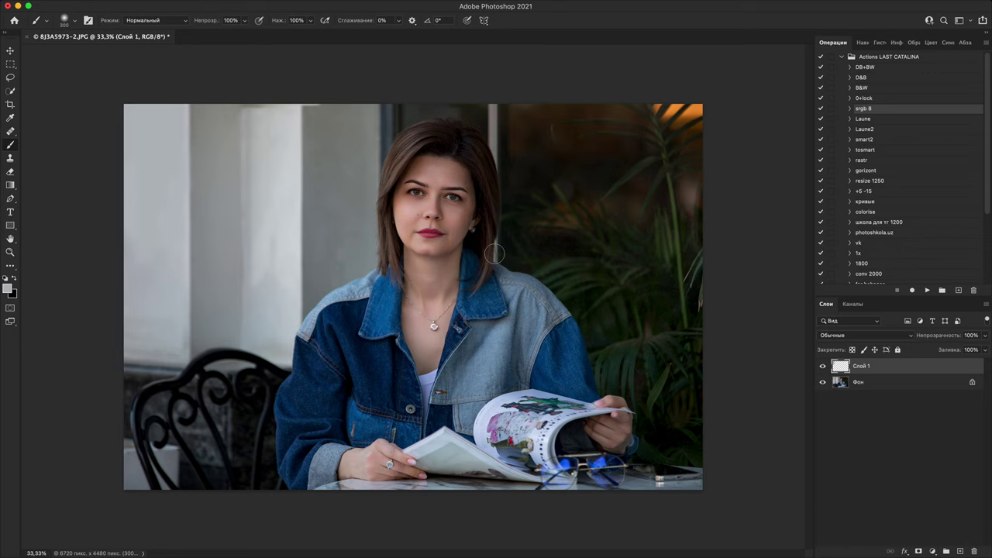
- Examine the woman's face at 200%, and compare the whole photo with the lettering retouch layer off and on
{"action": "key", "text": "super+plus"}
{"action": "key", "text": "super+plus"}
{"action": "key", "text": "super+plus"}
{"action": "left_click_drag", "start_coordinate": [519, 239], "coordinate": [469, 529]}
{"action": "key", "text": "super+plus"}
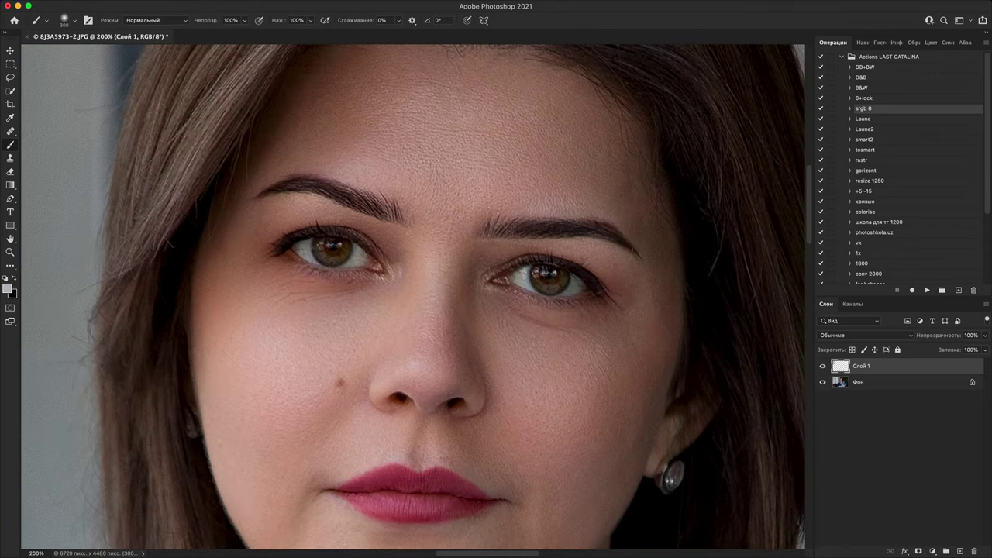
{"action": "scroll", "coordinate": [581, 211], "scroll_direction": "down", "scroll_amount": 5}
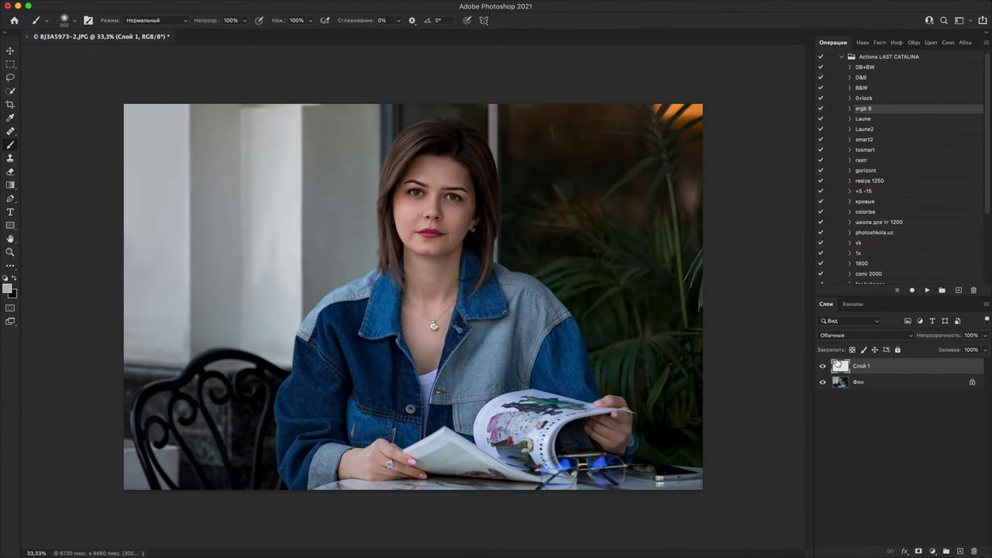
{"action": "left_click", "coordinate": [823, 367]}
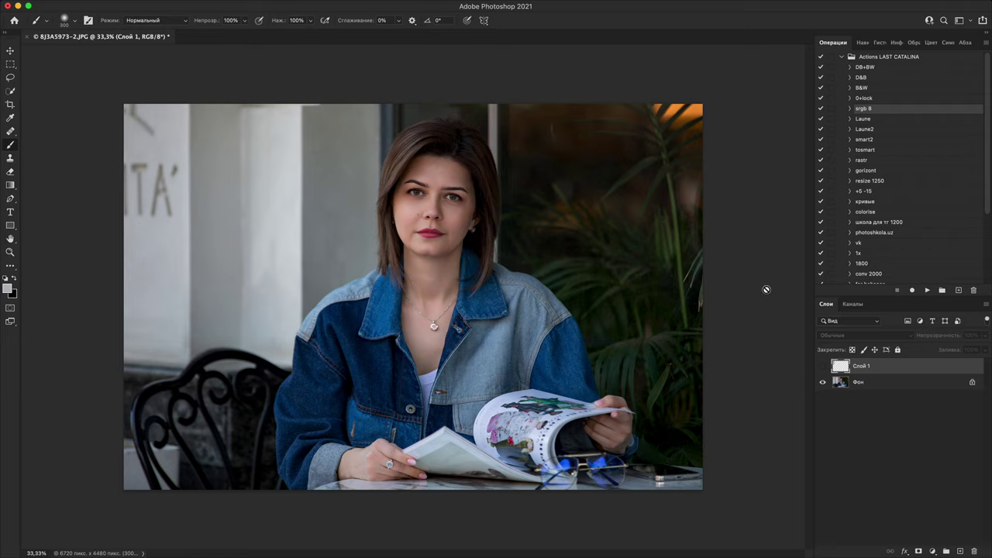
{"action": "left_click", "coordinate": [825, 367]}
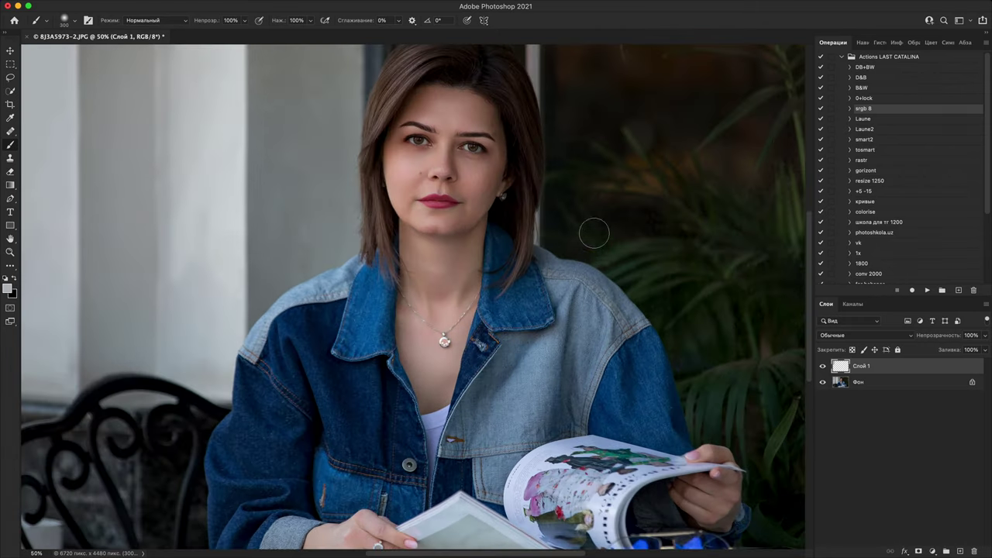
- Examine the painted-over wall at up to 100% magnification, with the retouch layer off and on
{"action": "key", "text": "super+equal"}
{"action": "left_click_drag", "start_coordinate": [358, 175], "coordinate": [536, 201]}
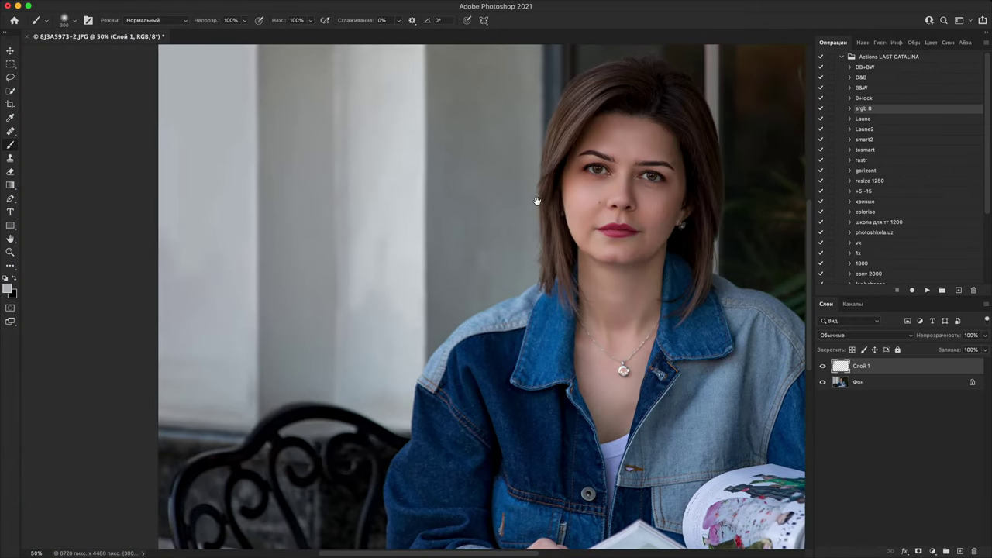
{"action": "key", "text": "super+equal"}
{"action": "key", "text": "super+equal"}
{"action": "left_click_drag", "start_coordinate": [276, 116], "coordinate": [636, 452]}
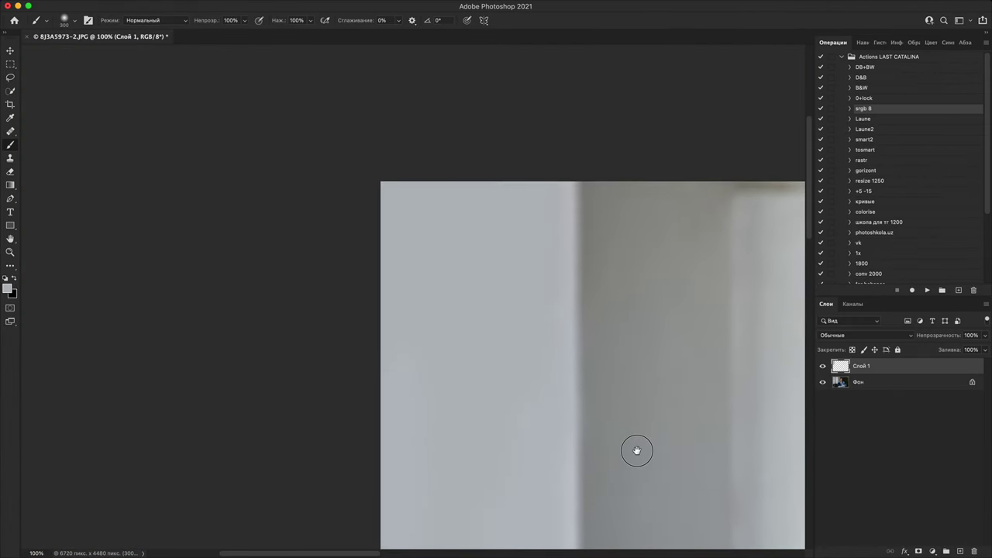
{"action": "left_click", "coordinate": [825, 366]}
{"action": "left_click", "coordinate": [823, 366]}
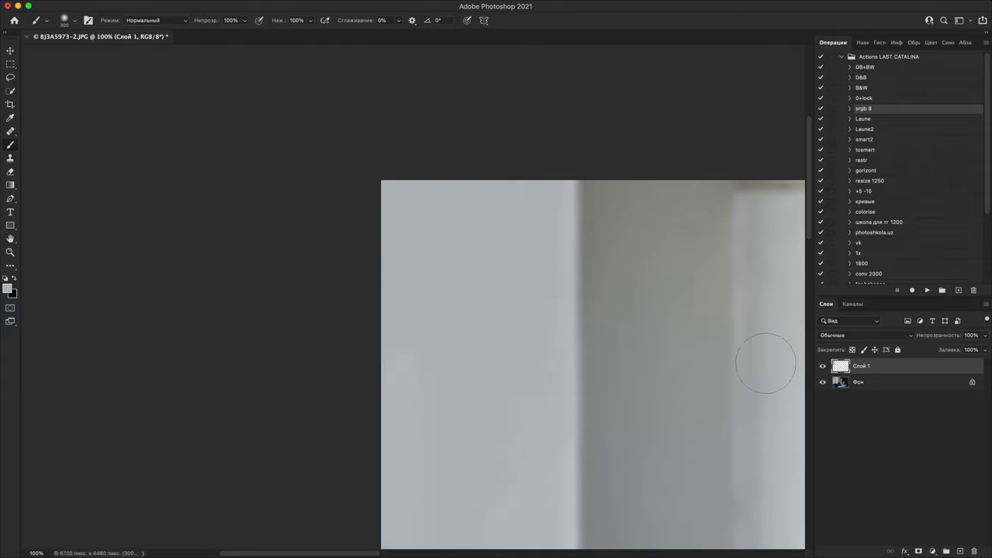
{"action": "key", "text": "super+minus"}
{"action": "scroll", "coordinate": [598, 257], "scroll_direction": "down", "scroll_amount": 1}
{"action": "left_click_drag", "start_coordinate": [599, 257], "coordinate": [598, 254]}
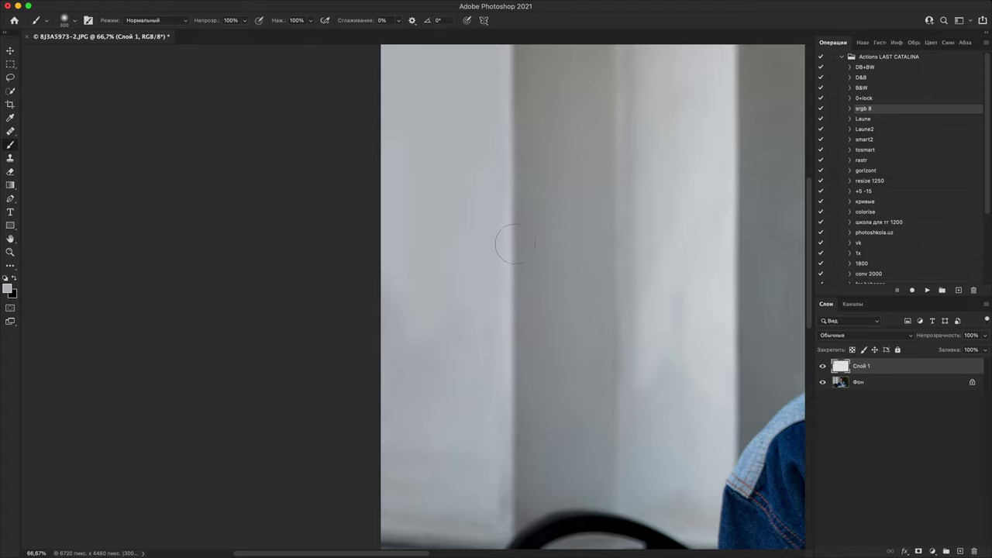
- Cover the dark mark at the upper edge of the light wall column with sampled light grey
{"action": "mouse_move", "coordinate": [609, 242]}
{"action": "left_mouse_down"}
{"action": "mouse_move", "coordinate": [573, 496]}
{"action": "mouse_move", "coordinate": [547, 227]}
{"action": "mouse_move", "coordinate": [552, 450]}
{"action": "left_mouse_up"}
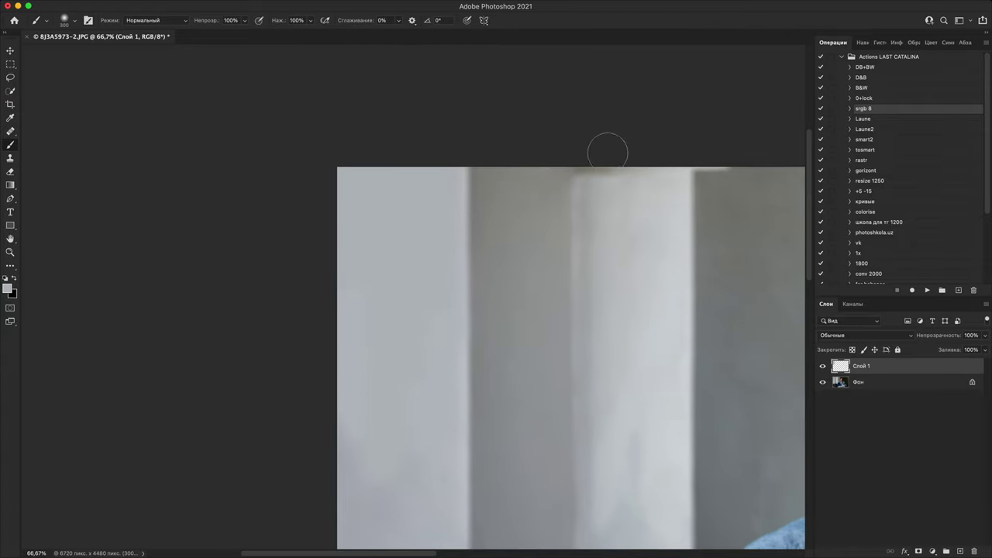
{"action": "left_click", "coordinate": [657, 209], "text": "alt"}
{"action": "mouse_move", "coordinate": [631, 165]}
{"action": "left_mouse_down"}
{"action": "mouse_move", "coordinate": [609, 182]}
{"action": "mouse_move", "coordinate": [575, 148]}
{"action": "left_mouse_up"}
- Try dabbing sampled darker grey over the upper edge of the light wall column, and undo the dabs
{"action": "left_click", "coordinate": [572, 191], "text": "alt"}
{"action": "left_click", "coordinate": [586, 180]}
{"action": "left_click", "coordinate": [585, 192]}
{"action": "left_click", "coordinate": [605, 168]}
{"action": "left_click", "coordinate": [618, 174]}
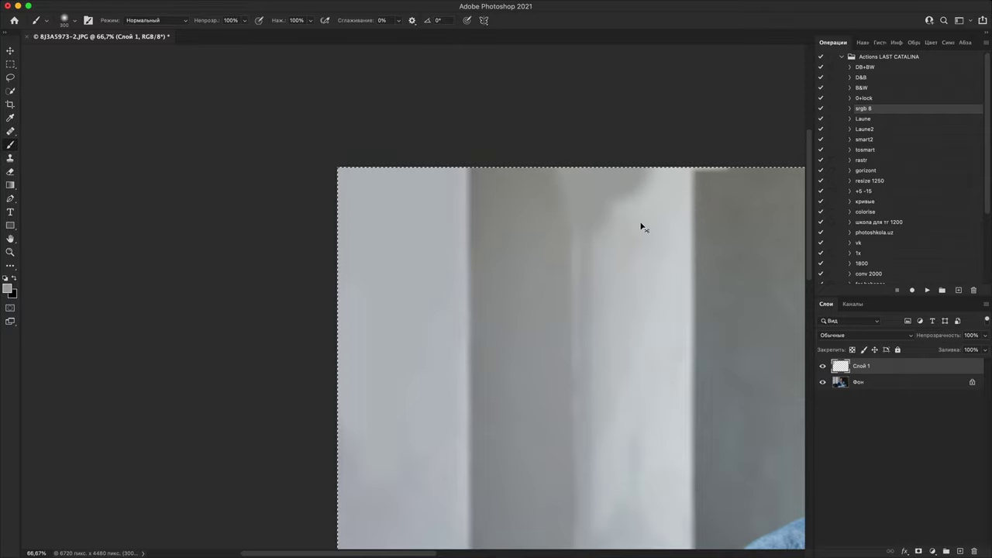
{"action": "key", "text": "super+z"}
{"action": "key", "text": "super+z"}
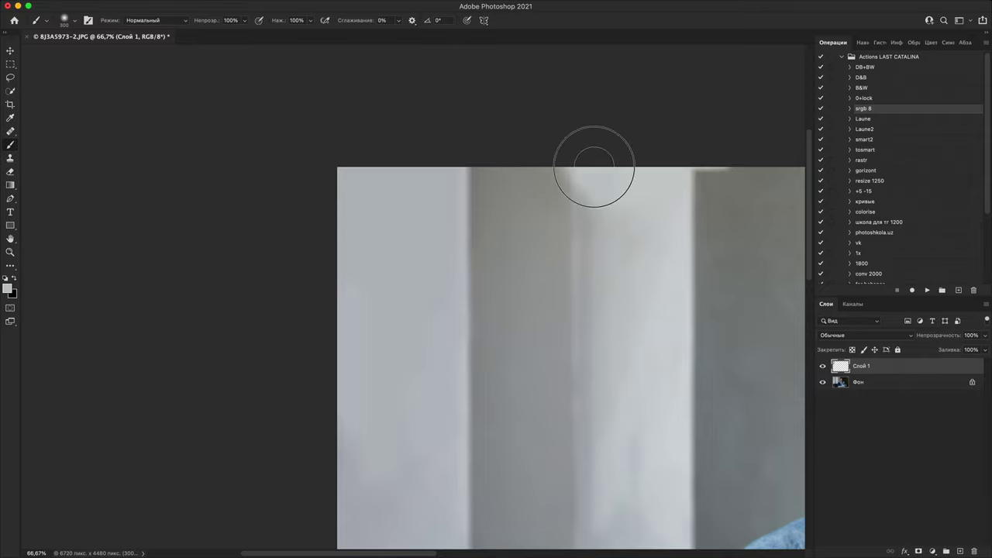
- Dab sampled wall greys along the upper edge of the light column and over the bright streak beside it
{"action": "left_click", "coordinate": [587, 202], "text": "alt"}
{"action": "left_click", "coordinate": [610, 166]}
{"action": "left_click", "coordinate": [628, 182]}
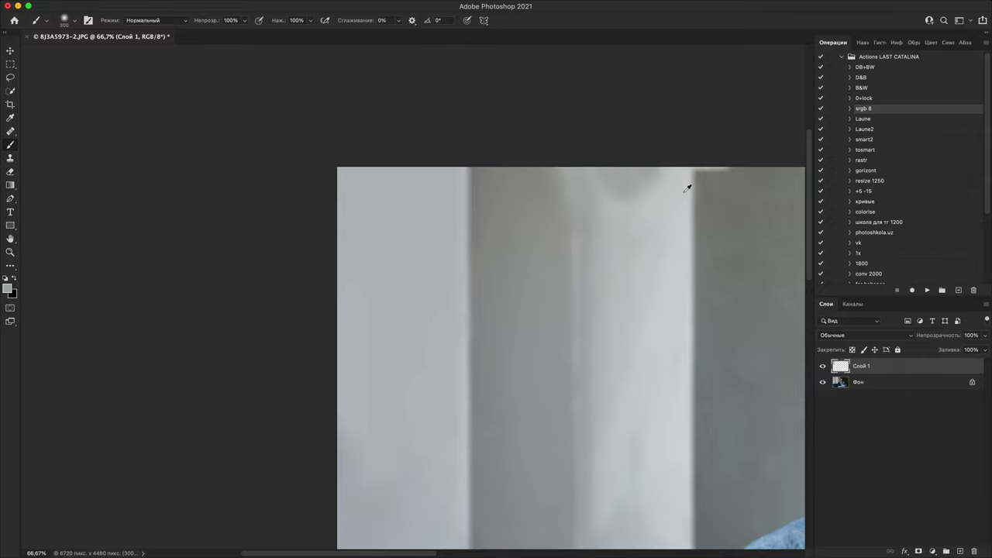
{"action": "left_click", "coordinate": [687, 188], "text": "alt"}
{"action": "left_click", "coordinate": [714, 152]}
{"action": "scroll", "coordinate": [729, 242], "scroll_direction": "right", "scroll_amount": 5}
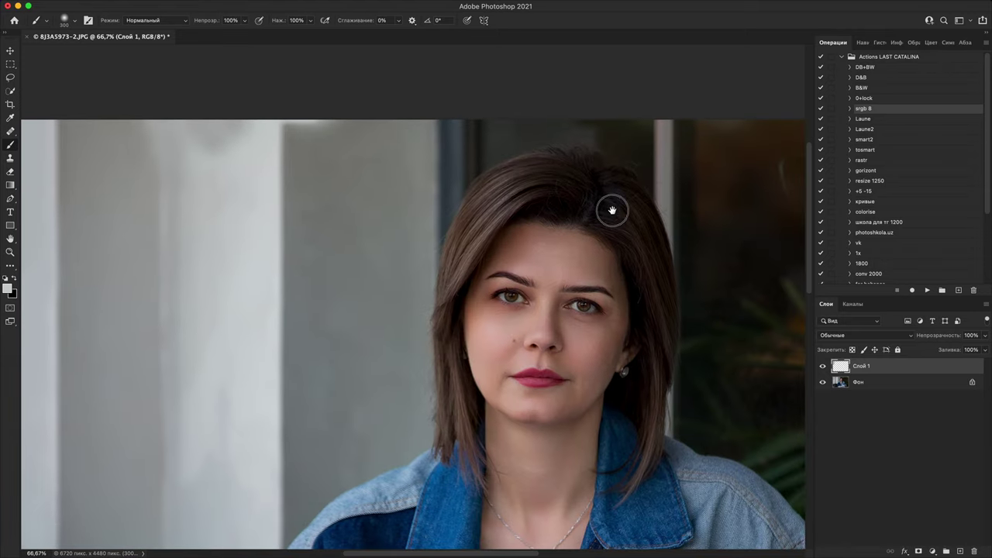
{"action": "scroll", "coordinate": [611, 210], "scroll_direction": "left", "scroll_amount": 1}
{"action": "left_click", "coordinate": [396, 146], "text": "alt"}
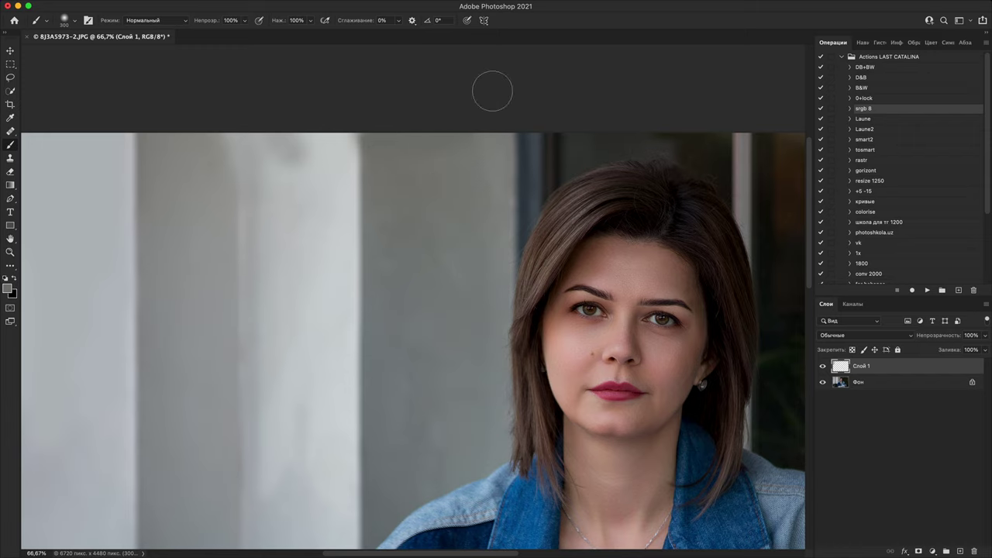
- Compare the whole photo at 25% with the wall retouch layer off and on
{"action": "key", "text": "super+minus"}
{"action": "key", "text": "super+minus"}
{"action": "key", "text": "super+minus"}
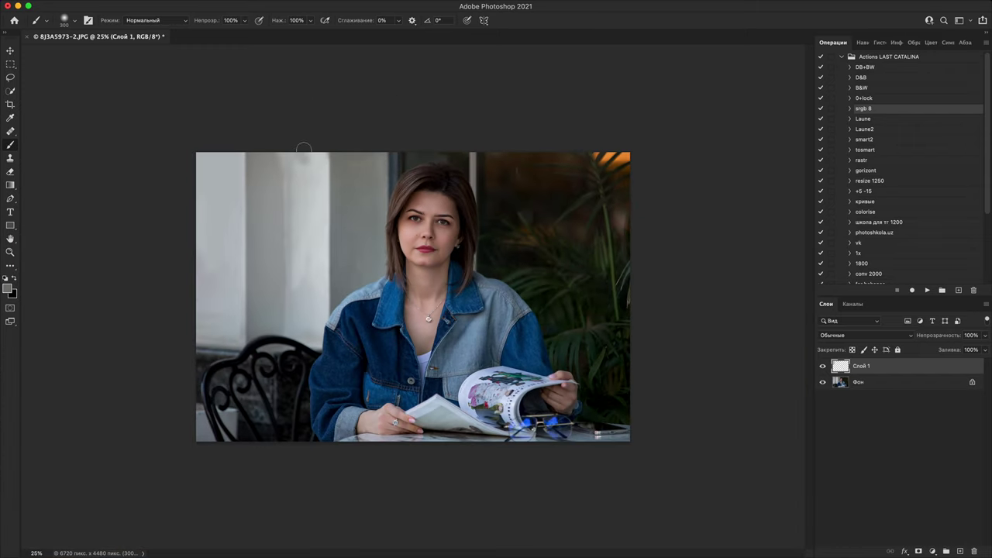
{"action": "left_click", "coordinate": [822, 366]}
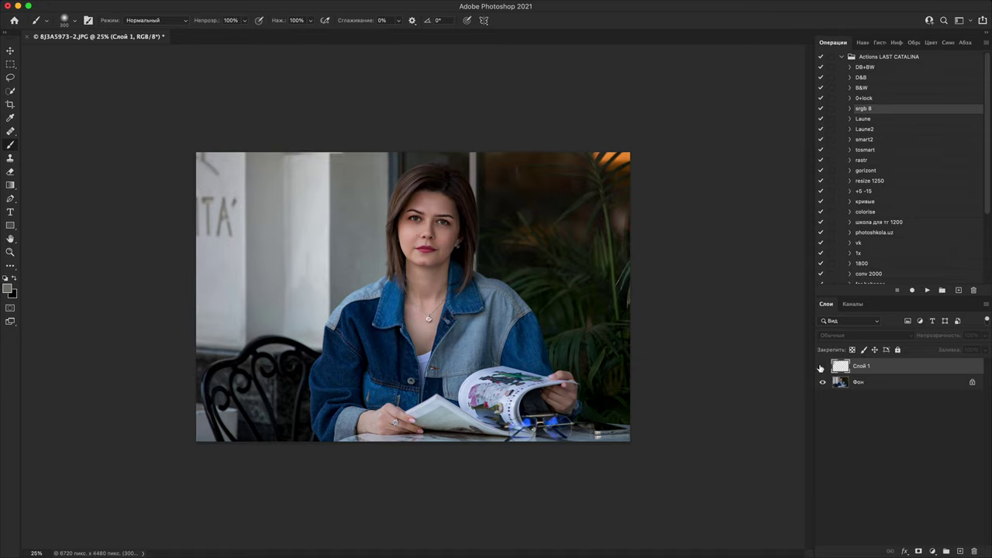
{"action": "left_click", "coordinate": [823, 367]}
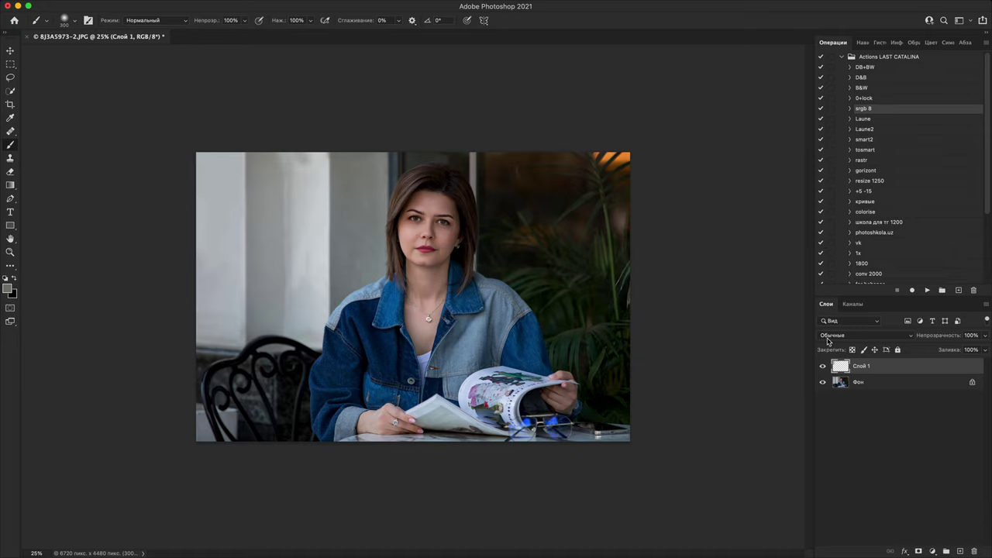
- Add a second new layer and trace the outlines of both shoulders in grey with the Brush
{"action": "left_click", "coordinate": [960, 550]}
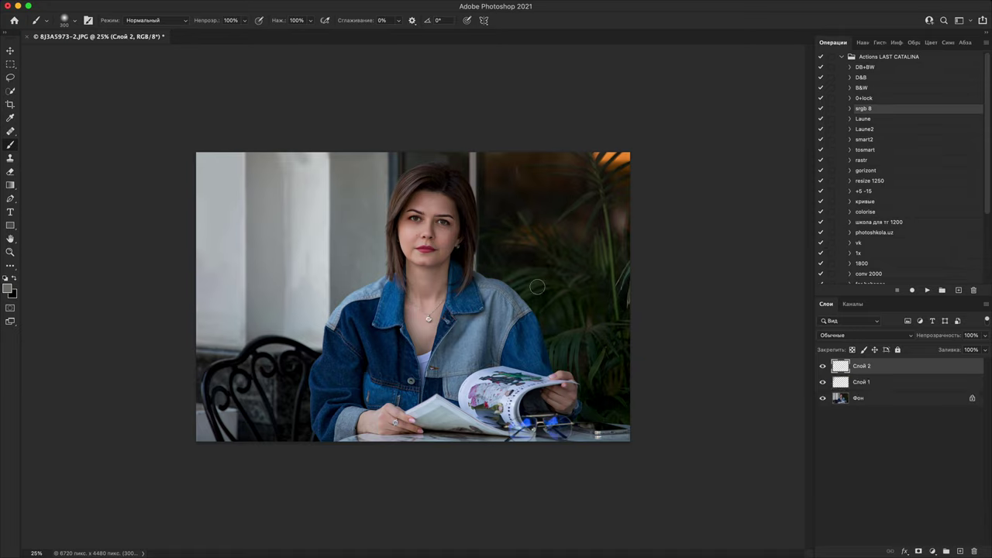
{"action": "key", "text": "super+plus"}
{"action": "key", "text": "super+plus"}
{"action": "key", "text": "super+plus"}
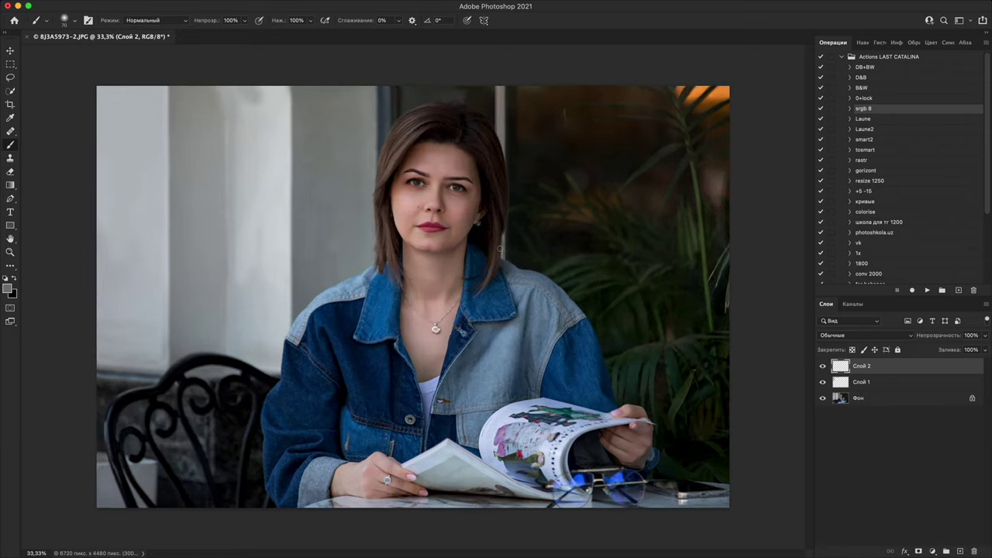
{"action": "mouse_move", "coordinate": [605, 244]}
{"action": "left_mouse_down"}
{"action": "mouse_move", "coordinate": [697, 275]}
{"action": "mouse_move", "coordinate": [735, 353]}
{"action": "left_mouse_up"}
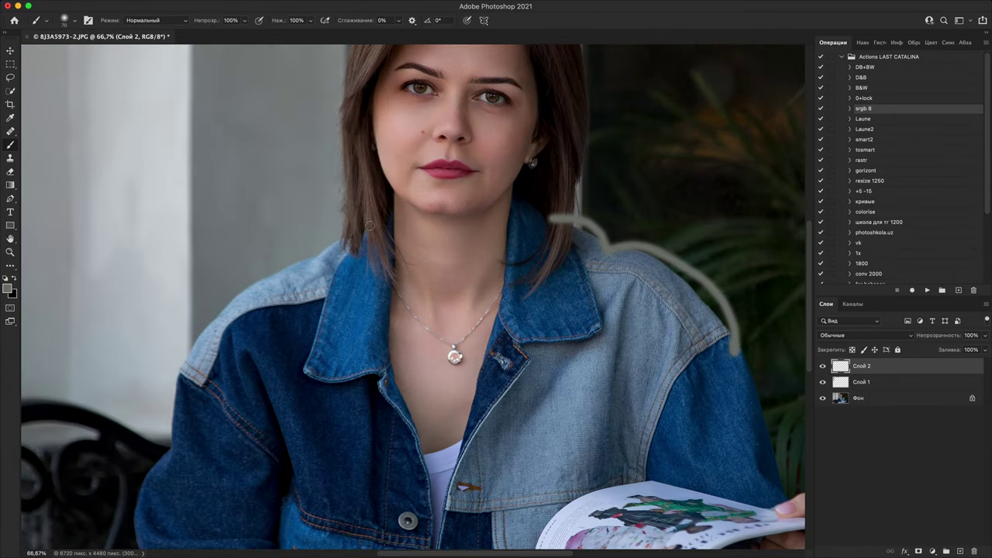
{"action": "mouse_move", "coordinate": [370, 225]}
{"action": "left_mouse_down"}
{"action": "mouse_move", "coordinate": [331, 240]}
{"action": "mouse_move", "coordinate": [309, 271]}
{"action": "mouse_move", "coordinate": [260, 286]}
{"action": "mouse_move", "coordinate": [209, 352]}
{"action": "mouse_move", "coordinate": [183, 462]}
{"action": "left_mouse_up"}
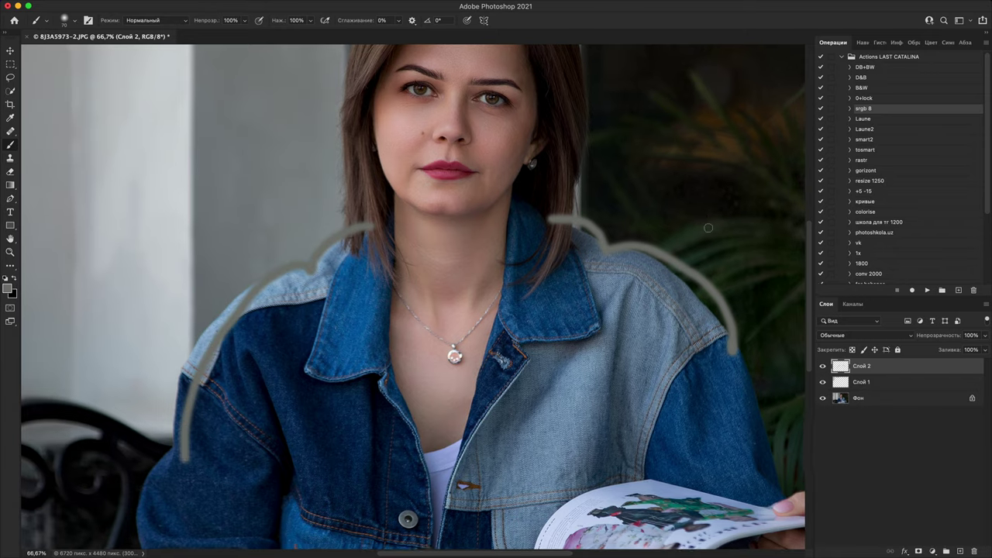
- View the whole photo at 25% and hide the layer with the traced shoulder outlines
{"action": "key", "text": "super+minus"}
{"action": "key", "text": "super+minus"}
{"action": "key", "text": "super+minus"}
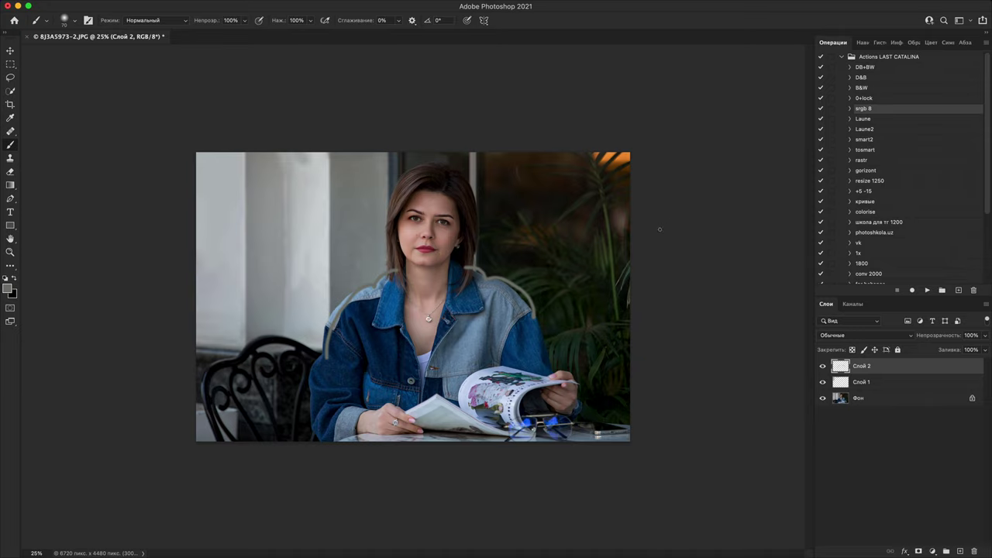
{"action": "left_click", "coordinate": [823, 366]}
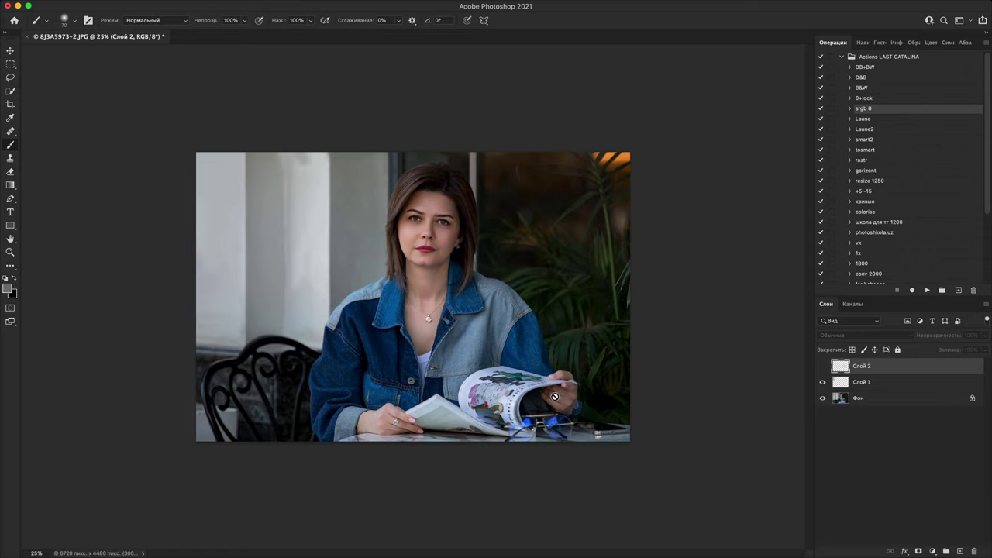
- Add a new layer above the wall retouch layer, try a straight slanted shoulder line with a bend down the arm, and undo it
{"action": "left_click", "coordinate": [906, 383]}
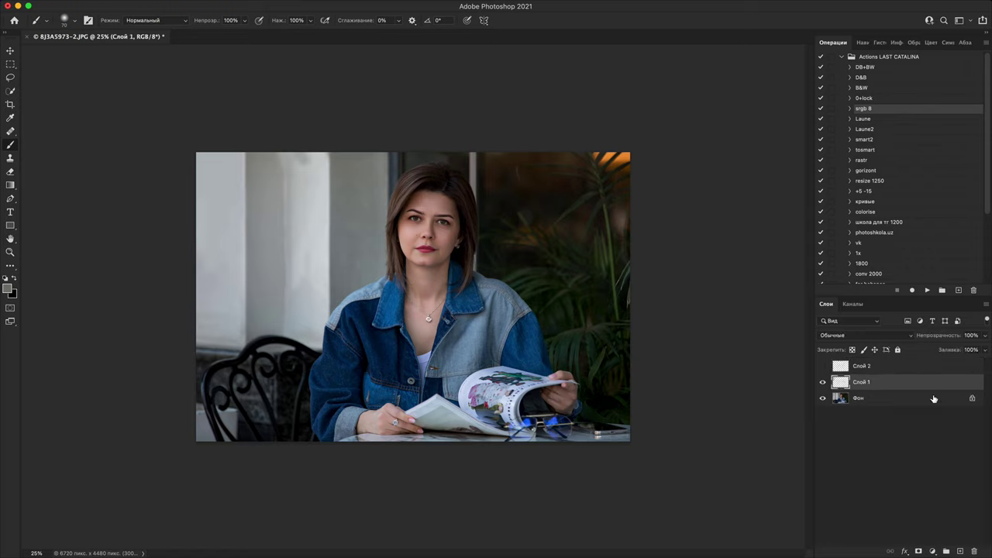
{"action": "left_click", "coordinate": [960, 550]}
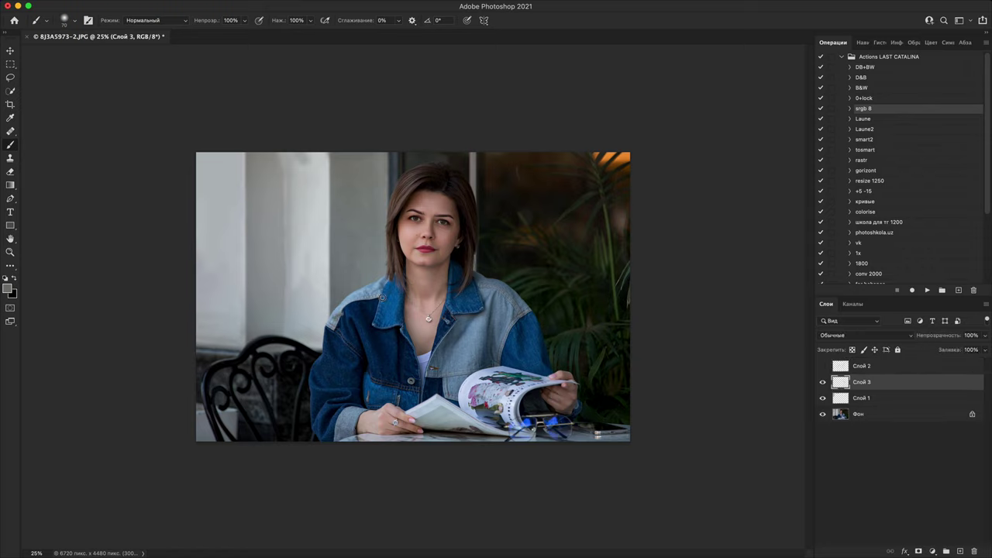
{"action": "left_click_drag", "start_coordinate": [336, 316], "coordinate": [515, 258]}
{"action": "left_click", "coordinate": [542, 347], "text": "shift"}
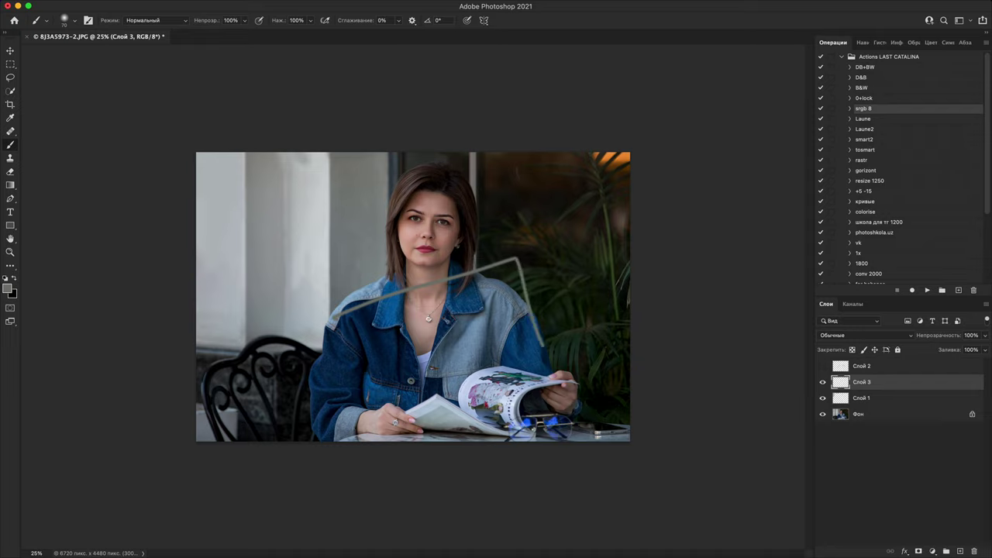
{"action": "key", "text": "super+z"}
{"action": "key", "text": "super+z"}
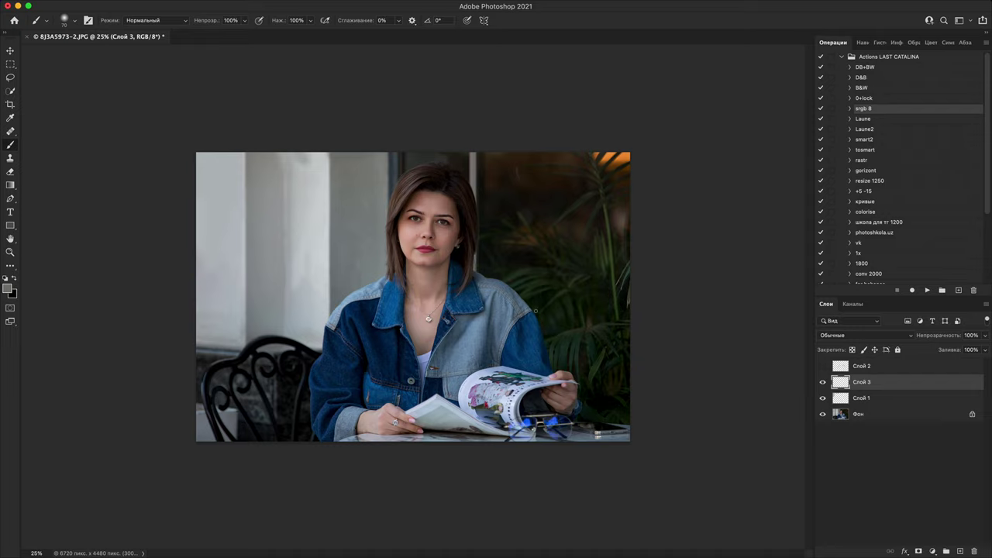
- Try a curved grey Brush line from the collar over the plant-side shoulder and down the arm, and undo the last stroke
{"action": "mouse_move", "coordinate": [505, 283]}
{"action": "left_mouse_down"}
{"action": "mouse_move", "coordinate": [540, 308]}
{"action": "mouse_move", "coordinate": [546, 371]}
{"action": "left_mouse_up"}
{"action": "left_click_drag", "start_coordinate": [505, 275], "coordinate": [456, 286]}
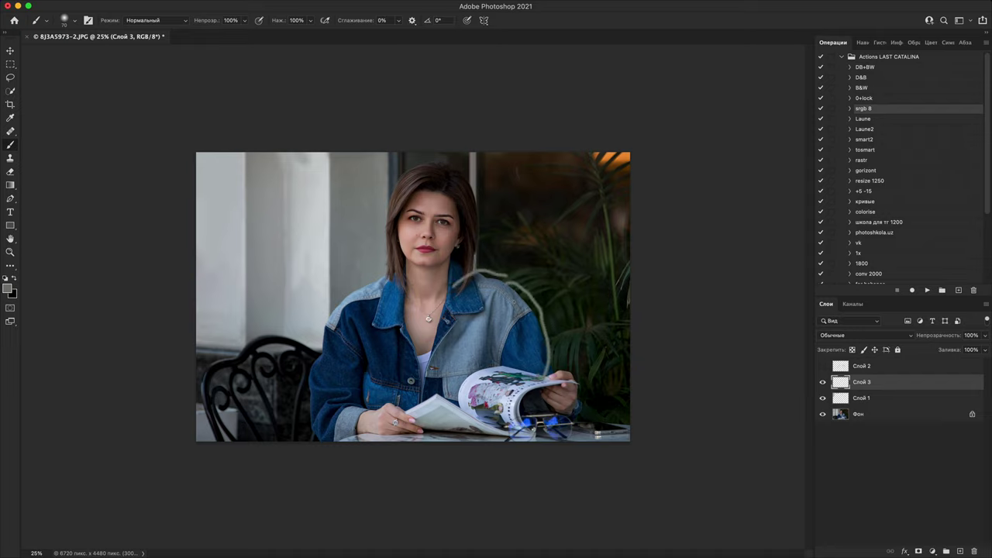
{"action": "key", "text": "super+z"}
- Circle the thumb and the tip of the magazine page in the plant-side hand with the grey Brush
{"action": "key", "text": "super+plus"}
{"action": "key", "text": "super+plus"}
{"action": "left_click_drag", "start_coordinate": [522, 356], "coordinate": [489, 329]}
{"action": "key", "text": "super+plus"}
{"action": "key", "text": "super+plus"}
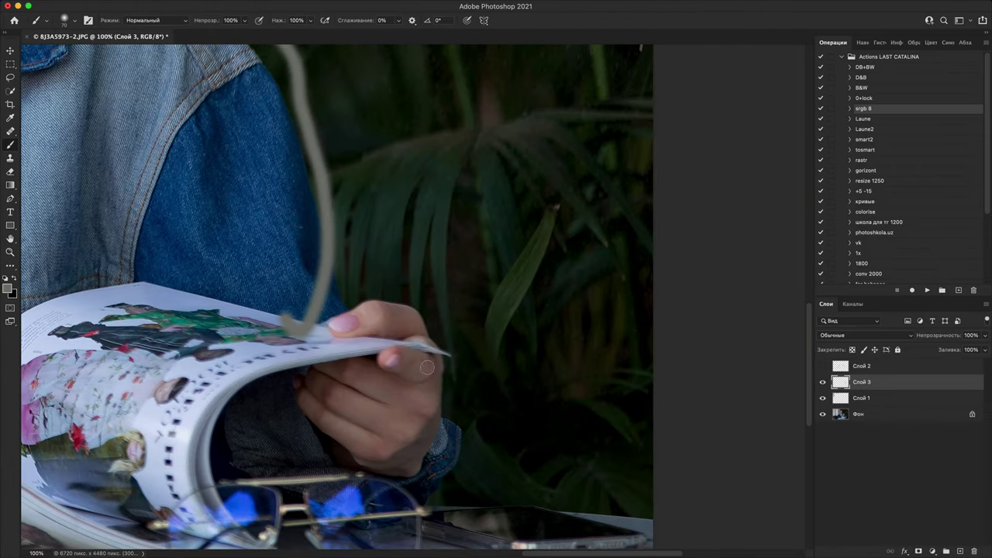
{"action": "scroll", "coordinate": [465, 326], "scroll_direction": "up", "scroll_amount": 1}
{"action": "left_click_drag", "start_coordinate": [519, 290], "coordinate": [493, 343]}
{"action": "key", "text": "super+plus"}
{"action": "left_click_drag", "start_coordinate": [498, 406], "coordinate": [555, 247]}
{"action": "scroll", "coordinate": [517, 288], "scroll_direction": "up", "scroll_amount": 1}
{"action": "left_click_drag", "start_coordinate": [304, 252], "coordinate": [500, 277]}
{"action": "mouse_move", "coordinate": [159, 104]}
{"action": "left_mouse_down"}
{"action": "mouse_move", "coordinate": [214, 369]}
{"action": "mouse_move", "coordinate": [373, 480]}
{"action": "mouse_move", "coordinate": [615, 525]}
{"action": "mouse_move", "coordinate": [798, 336]}
{"action": "mouse_move", "coordinate": [563, 119]}
{"action": "mouse_move", "coordinate": [256, 178]}
{"action": "left_mouse_up"}
- Inspect the circled fingers up to 400% and undo the grey marks on the hand and arm
{"action": "scroll", "coordinate": [656, 197], "scroll_direction": "down", "scroll_amount": 2}
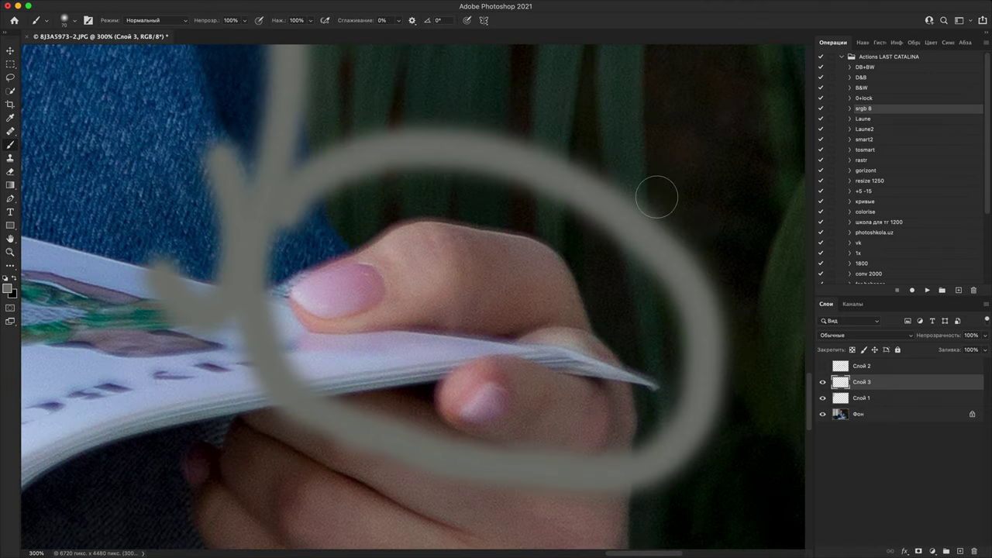
{"action": "scroll", "coordinate": [628, 191], "scroll_direction": "up", "scroll_amount": 2}
{"action": "left_click_drag", "start_coordinate": [731, 276], "coordinate": [605, 287]}
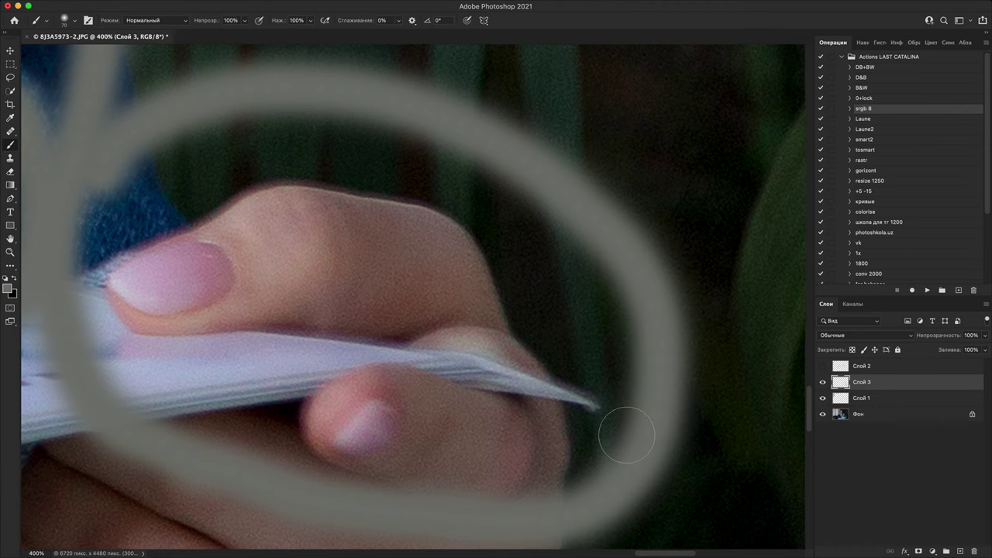
{"action": "scroll", "coordinate": [620, 346], "scroll_direction": "down", "scroll_amount": 4}
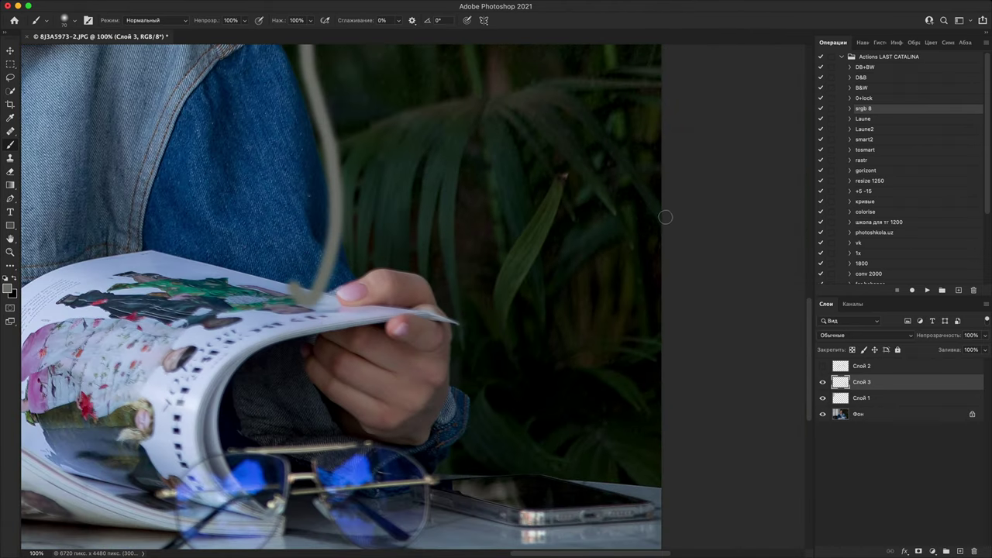
{"action": "key", "text": "super+z"}
{"action": "scroll", "coordinate": [650, 221], "scroll_direction": "down", "scroll_amount": 1}
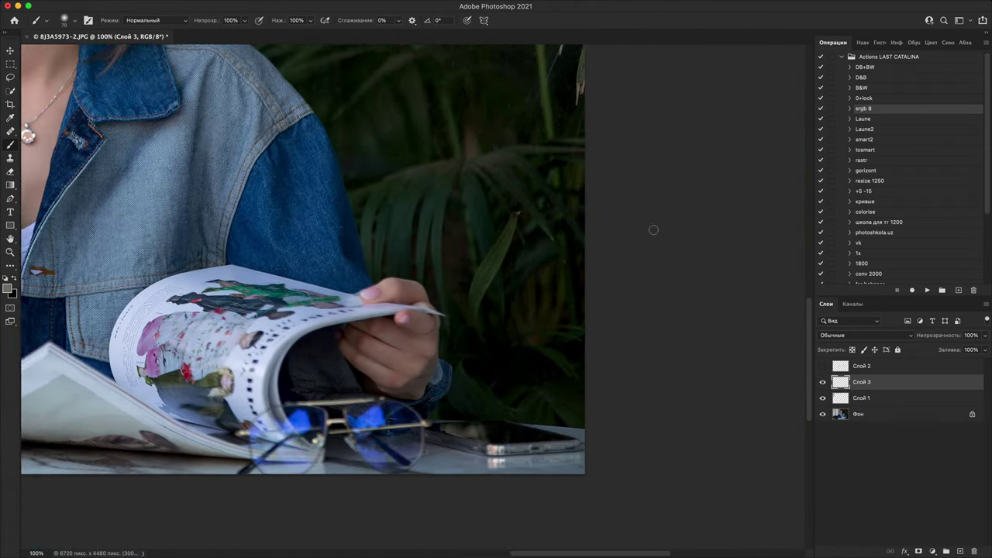
- Examine the fingers and the page tip at 500% with the canvas view rotated to -40°
{"action": "scroll", "coordinate": [638, 224], "scroll_direction": "up", "scroll_amount": 5}
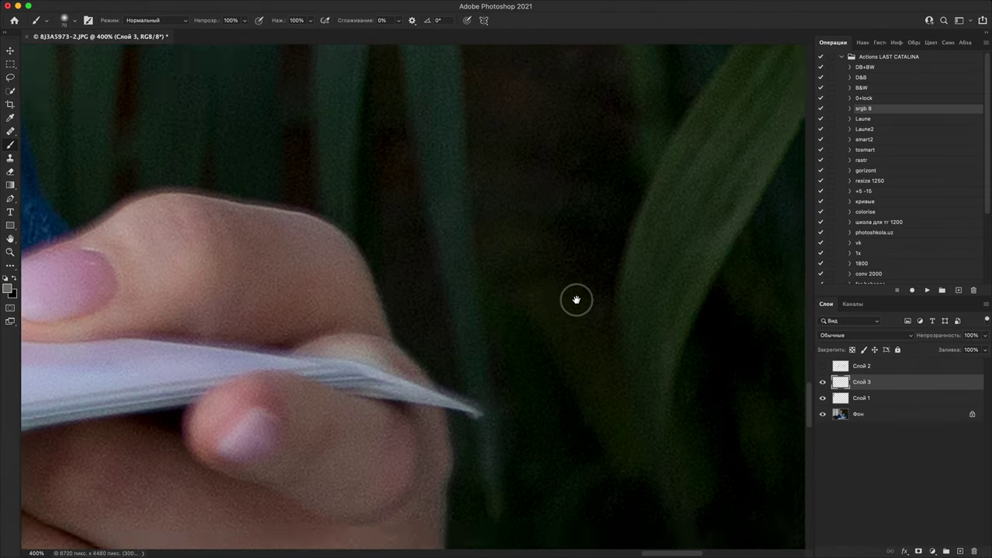
{"action": "left_click_drag", "start_coordinate": [577, 300], "coordinate": [791, 322]}
{"action": "key", "text": "super+plus"}
{"action": "left_click_drag", "start_coordinate": [722, 268], "coordinate": [672, 237]}
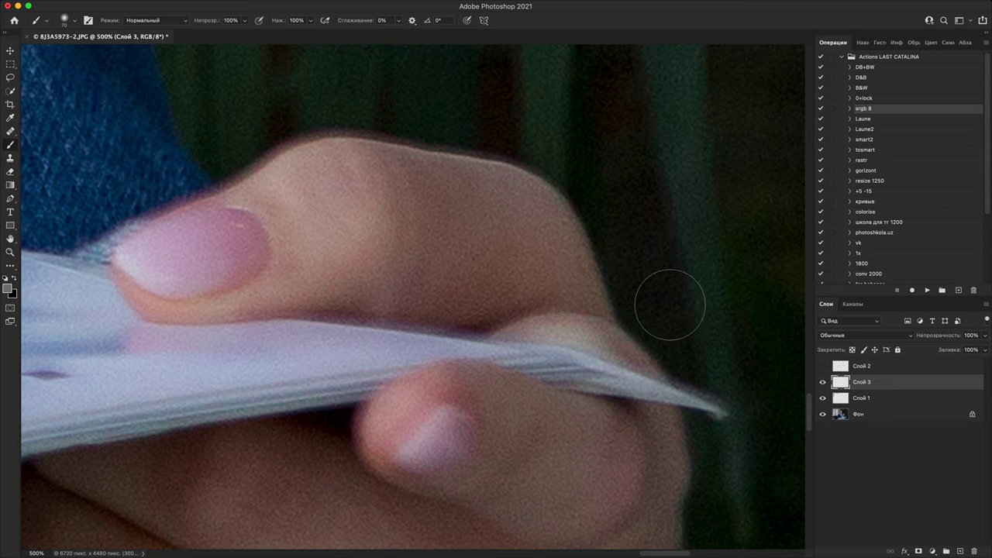
{"action": "key", "text": "r"}
{"action": "left_click_drag", "start_coordinate": [585, 242], "coordinate": [438, 261]}
{"action": "mouse_move", "coordinate": [515, 243]}
{"action": "left_mouse_down"}
{"action": "mouse_move", "coordinate": [571, 280]}
{"action": "mouse_move", "coordinate": [489, 263]}
{"action": "mouse_move", "coordinate": [507, 248]}
{"action": "left_mouse_up"}
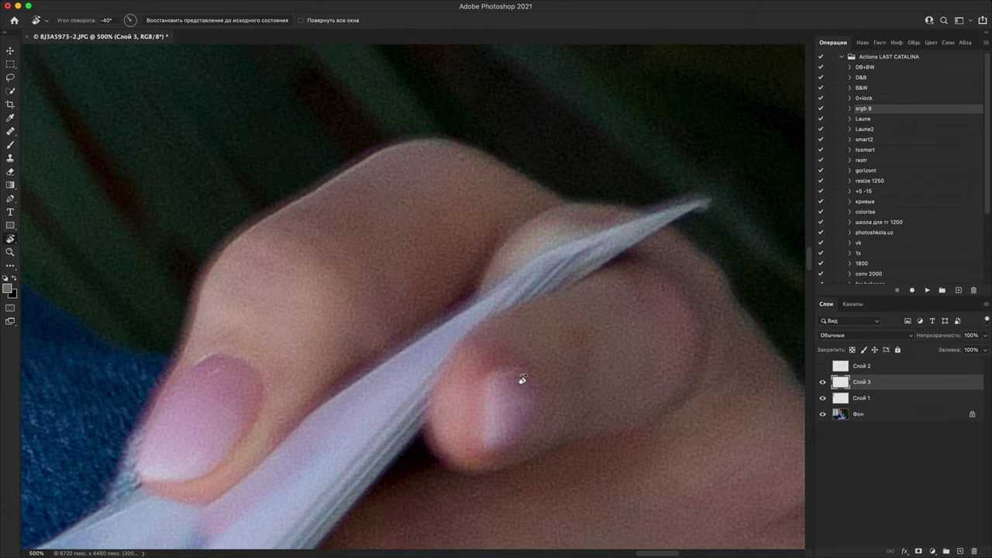
- View the rotated portrait at 66.67% and reset the canvas rotation to 0°
{"action": "key", "text": "super+minus"}
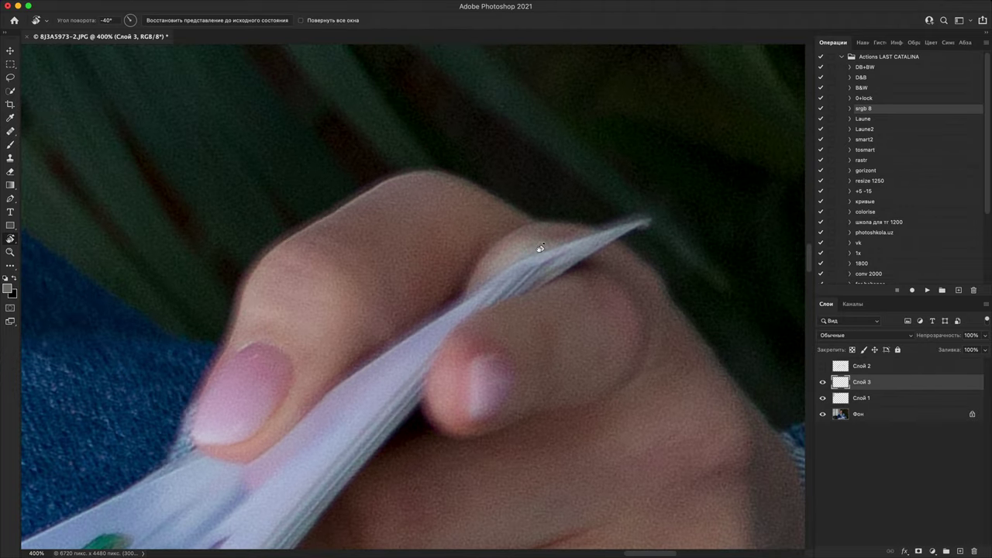
{"action": "key", "text": "super+minus"}
{"action": "key", "text": "super+minus"}
{"action": "key", "text": "super+minus"}
{"action": "key", "text": "super+minus"}
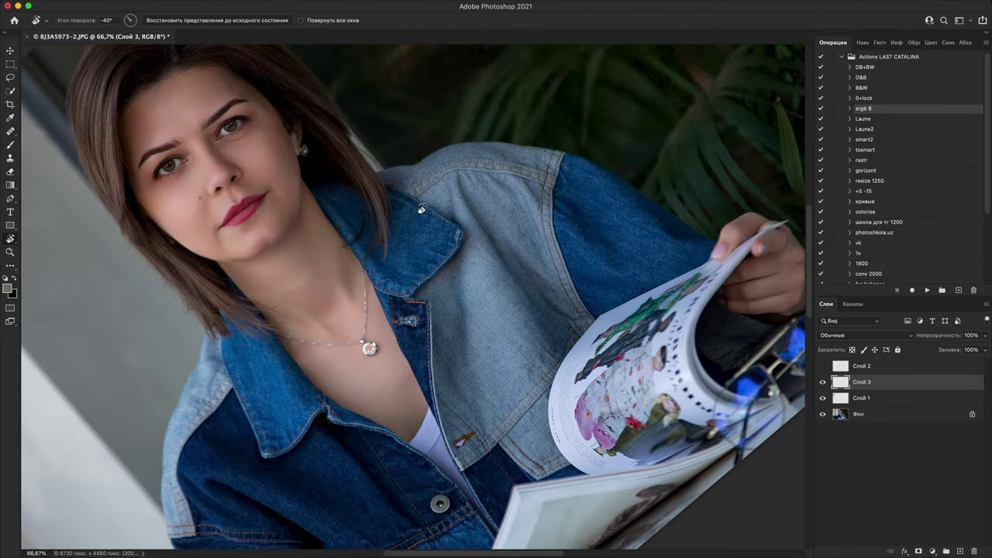
{"action": "left_click", "coordinate": [250, 19]}
- Examine the collar, lips, forehead and hair at 300–400% to judge sharpness and skin texture
{"action": "key", "text": "super+plus"}
{"action": "key", "text": "super+plus"}
{"action": "key", "text": "super+plus"}
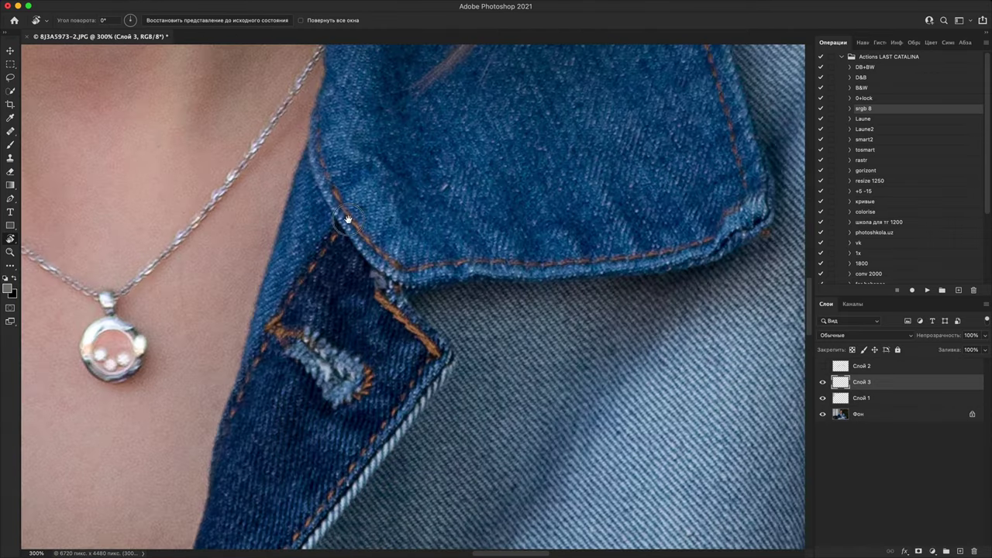
{"action": "left_click_drag", "start_coordinate": [329, 180], "coordinate": [429, 390]}
{"action": "key", "text": "h"}
{"action": "key", "text": "super+plus"}
{"action": "left_click_drag", "start_coordinate": [445, 349], "coordinate": [500, 465]}
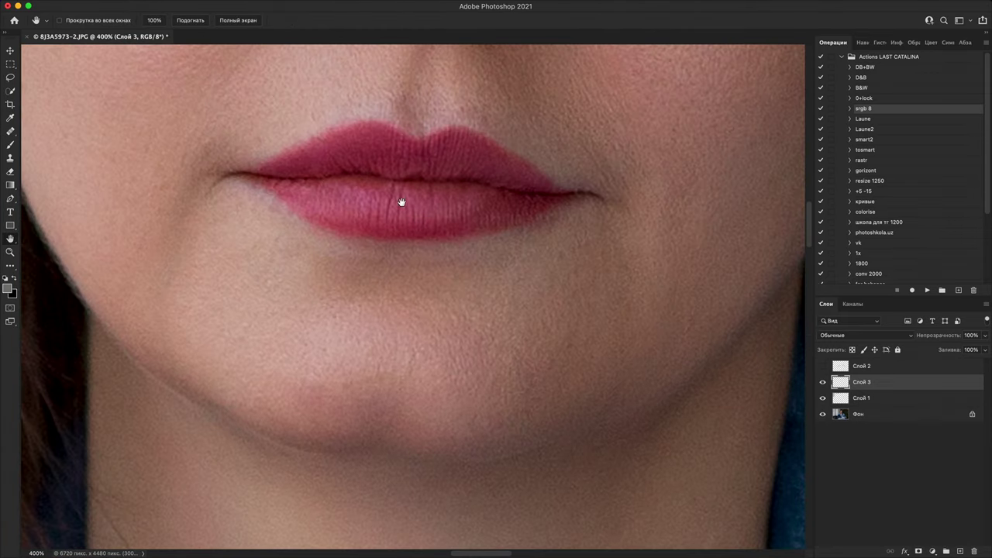
{"action": "left_click_drag", "start_coordinate": [428, 224], "coordinate": [514, 459]}
{"action": "left_click_drag", "start_coordinate": [467, 275], "coordinate": [425, 407]}
{"action": "key", "text": "super+plus"}
{"action": "key", "text": "super+minus"}
{"action": "key", "text": "super+minus"}
{"action": "left_click_drag", "start_coordinate": [589, 124], "coordinate": [574, 295]}
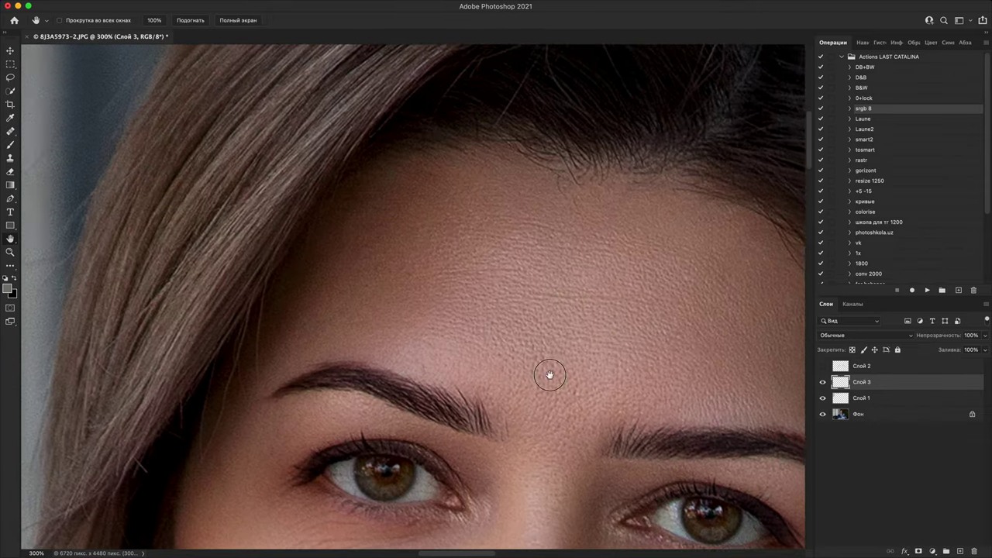
{"action": "left_click_drag", "start_coordinate": [636, 166], "coordinate": [549, 512]}
{"action": "key", "text": "super+plus"}
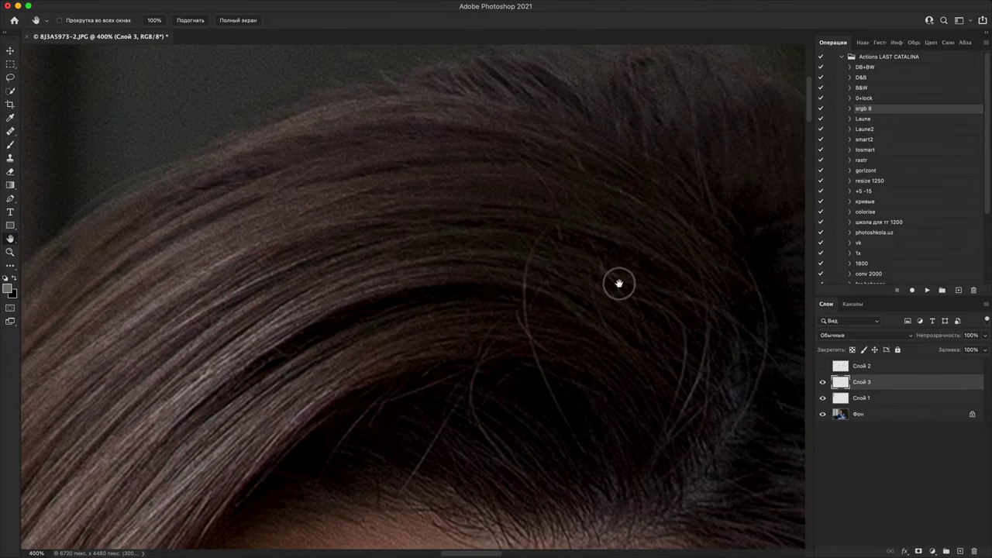
- Examine the outline from the hair down the plant-side sleeve to the fingers holding the page at 400–500%
{"action": "left_click_drag", "start_coordinate": [619, 242], "coordinate": [372, 465]}
{"action": "left_click_drag", "start_coordinate": [596, 401], "coordinate": [419, 303]}
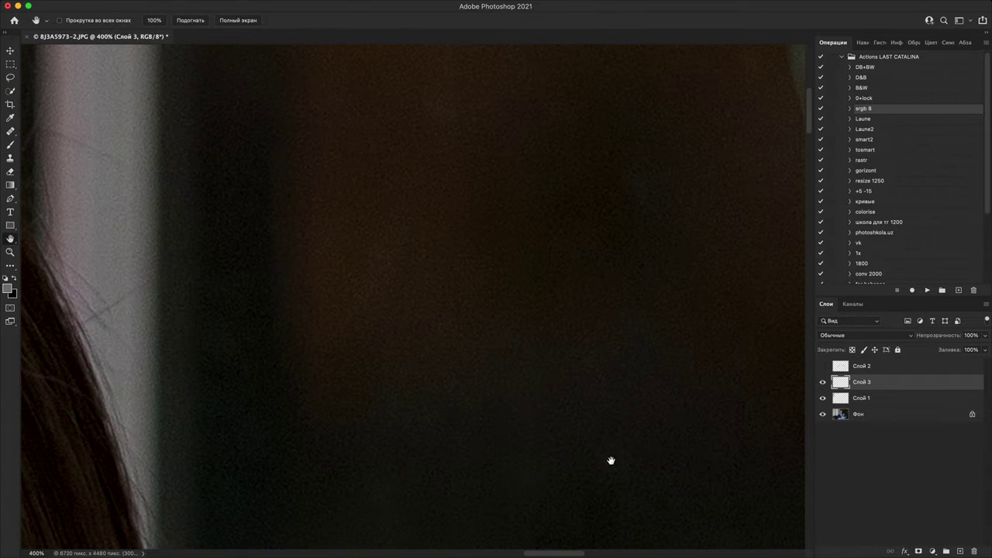
{"action": "left_click_drag", "start_coordinate": [612, 460], "coordinate": [501, 176]}
{"action": "left_click_drag", "start_coordinate": [636, 483], "coordinate": [538, 173]}
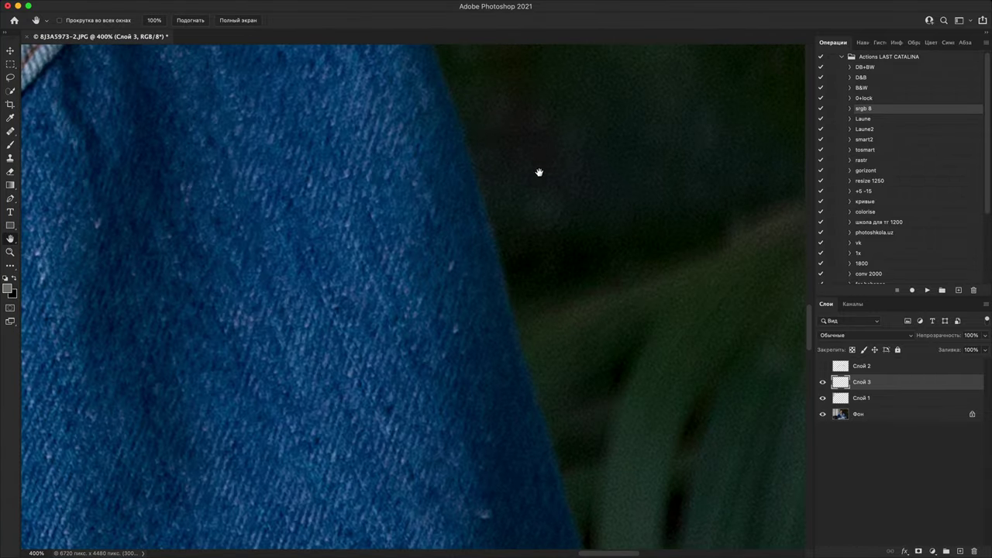
{"action": "left_click_drag", "start_coordinate": [651, 465], "coordinate": [339, 44]}
{"action": "left_click_drag", "start_coordinate": [684, 366], "coordinate": [711, 44]}
{"action": "left_click_drag", "start_coordinate": [496, 49], "coordinate": [565, 270]}
{"action": "key", "text": "super+plus"}
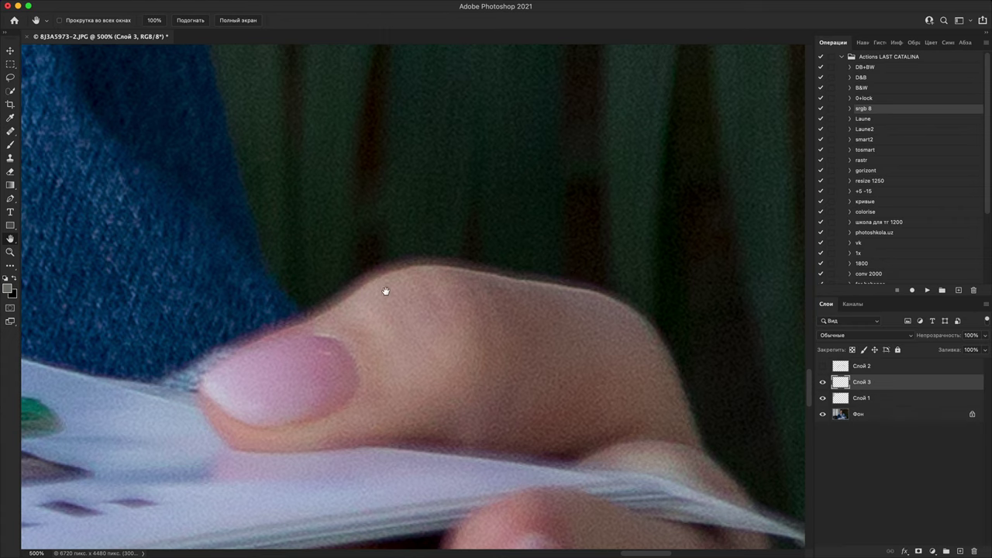
{"action": "key", "text": "super+minus"}
{"action": "left_click_drag", "start_coordinate": [394, 336], "coordinate": [511, 152]}
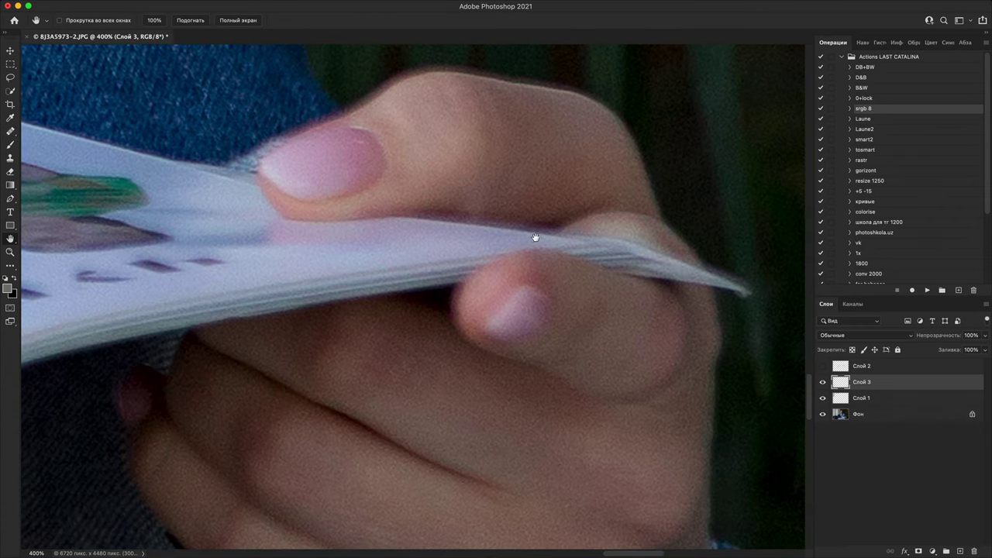
{"action": "left_click_drag", "start_coordinate": [439, 330], "coordinate": [485, 431]}
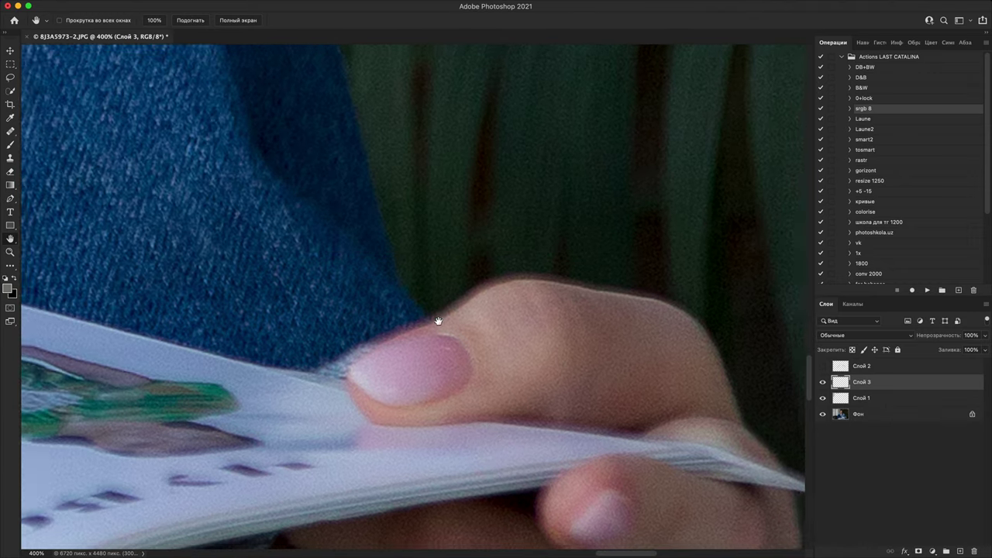
- Examine the magazine edge, the ringed hand and the striped cuff at 400–500%
{"action": "key", "text": "super+minus"}
{"action": "key", "text": "super+minus"}
{"action": "left_click_drag", "start_coordinate": [91, 485], "coordinate": [406, 439]}
{"action": "left_click_drag", "start_coordinate": [275, 513], "coordinate": [523, 387]}
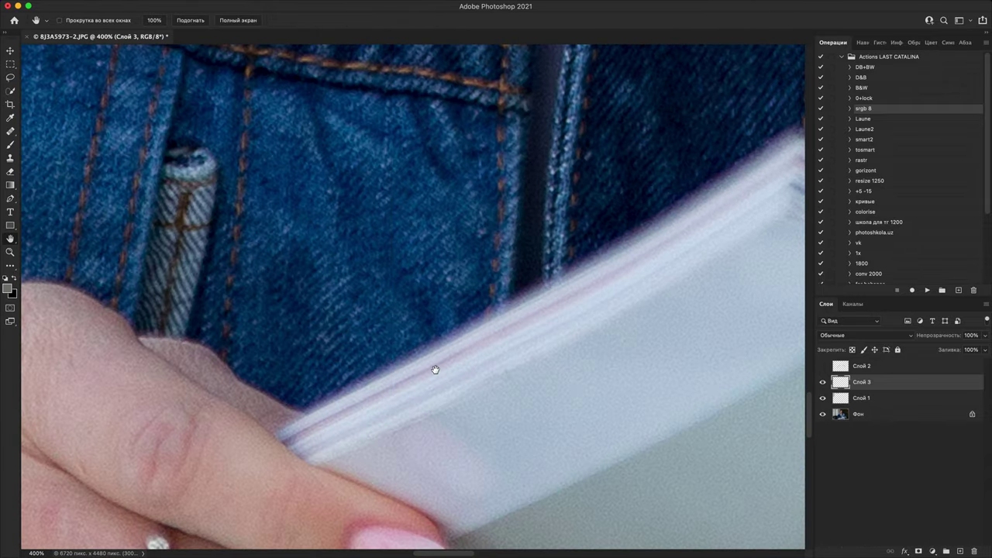
{"action": "left_click_drag", "start_coordinate": [436, 370], "coordinate": [662, 201]}
{"action": "key", "text": "super+plus"}
{"action": "key", "text": "super+plus"}
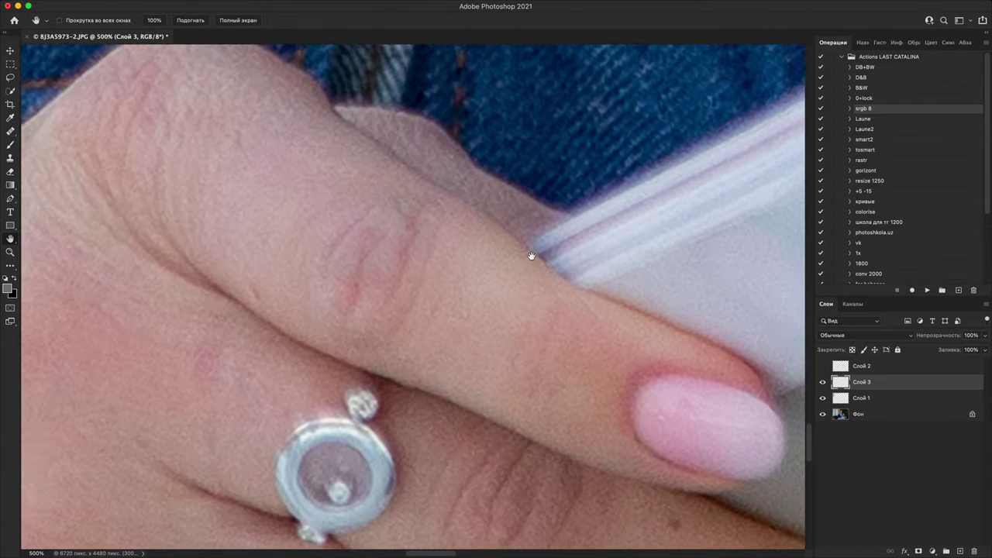
{"action": "left_click_drag", "start_coordinate": [485, 310], "coordinate": [456, 352]}
{"action": "key", "text": "super+minus"}
{"action": "key", "text": "super+minus"}
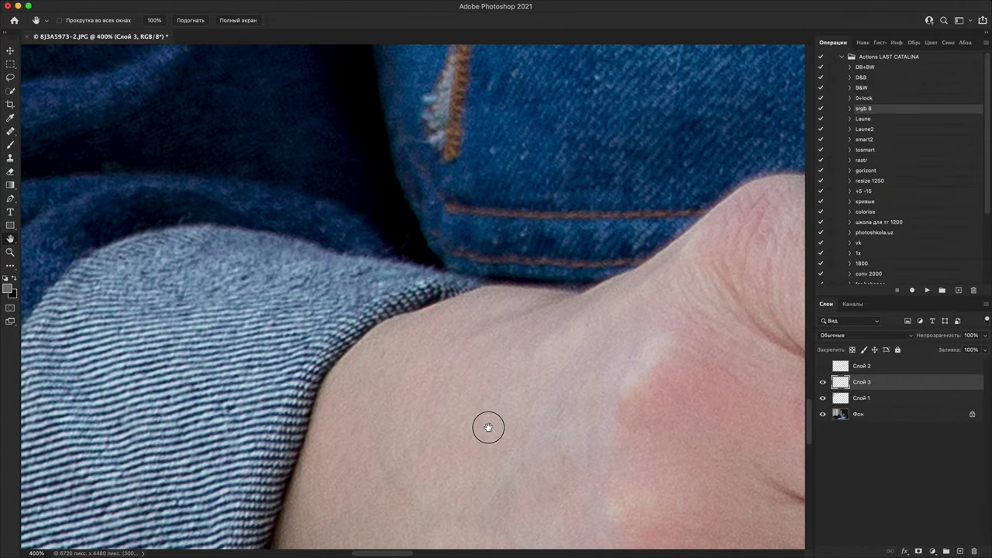
{"action": "left_click_drag", "start_coordinate": [487, 428], "coordinate": [307, 496]}
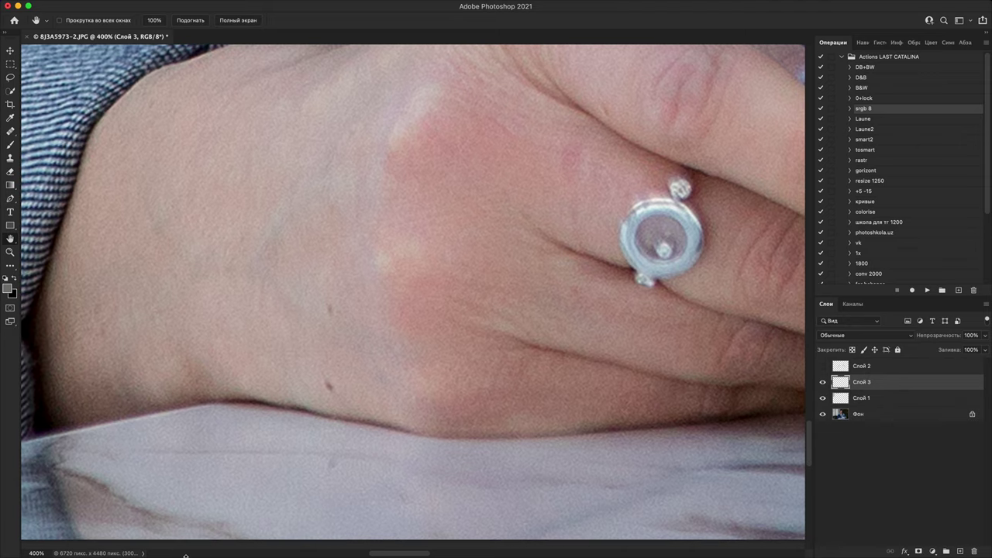
- Switch to Adobe Bridge, reopen 8J3A5973-2.JPG in Photoshop and inspect the ring on the hand at 600%
{"action": "left_click", "coordinate": [17, 6]}
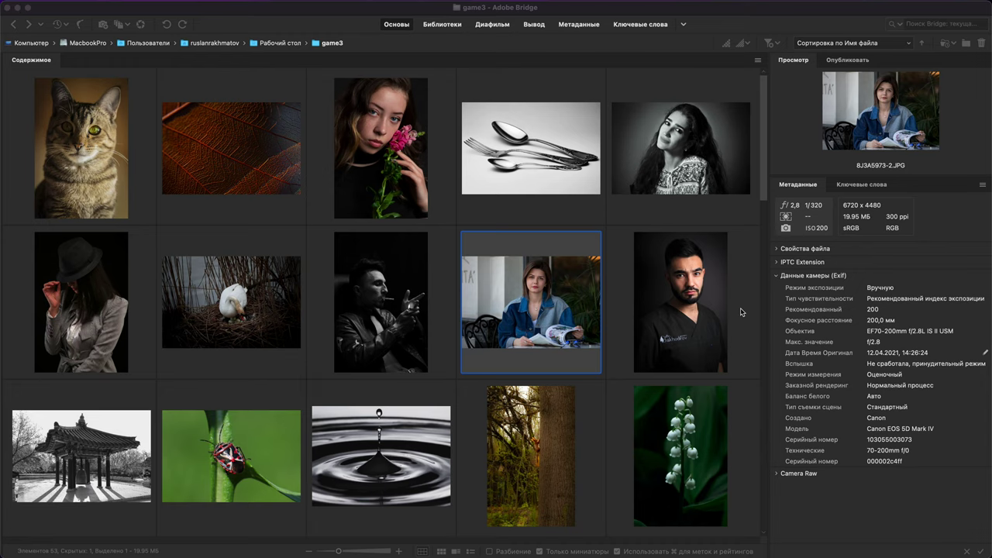
{"action": "double_click", "coordinate": [570, 300]}
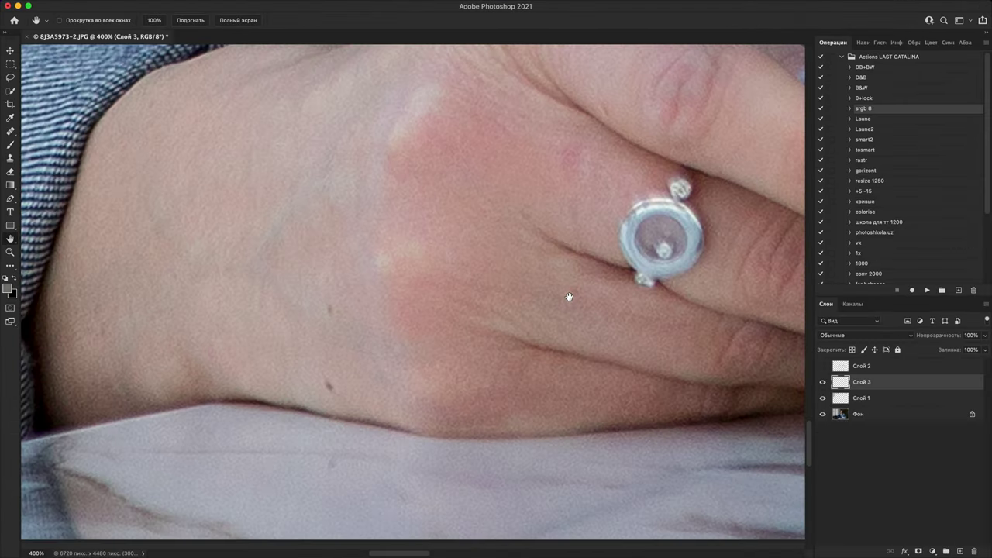
{"action": "left_click_drag", "start_coordinate": [720, 213], "coordinate": [527, 302]}
{"action": "key", "text": "super+plus"}
{"action": "key", "text": "super+plus"}
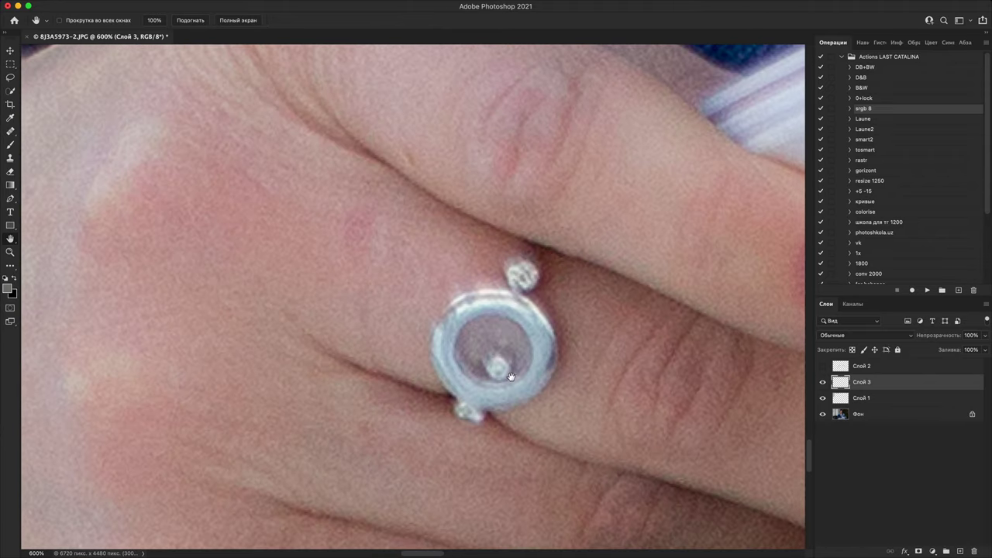
{"action": "key", "text": "super+minus"}
{"action": "key", "text": "super+minus"}
{"action": "key", "text": "super+minus"}
{"action": "key", "text": "super+minus"}
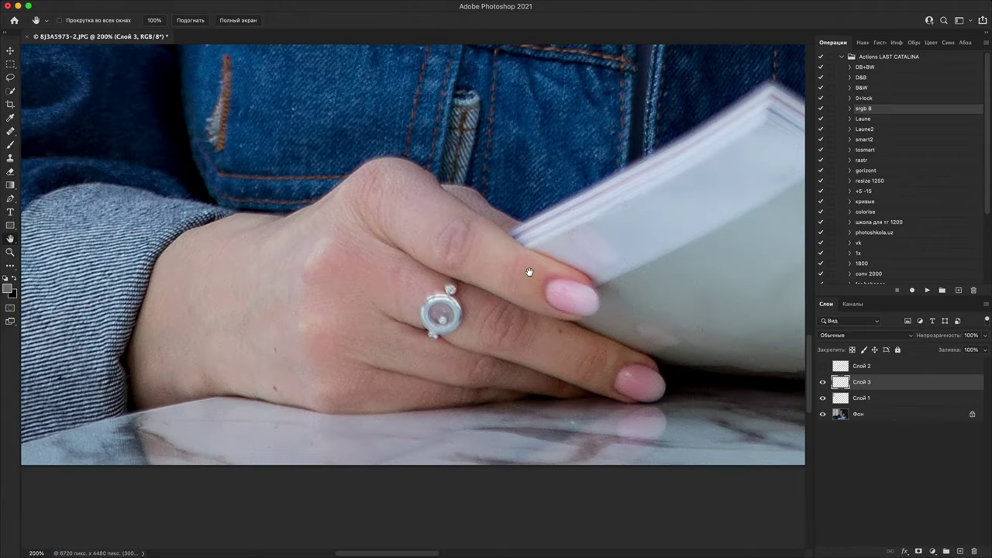
- Examine the sleeve at 200%, the face at 200% and 100%, and the whole photo at 33.33%
{"action": "left_click_drag", "start_coordinate": [514, 295], "coordinate": [746, 339]}
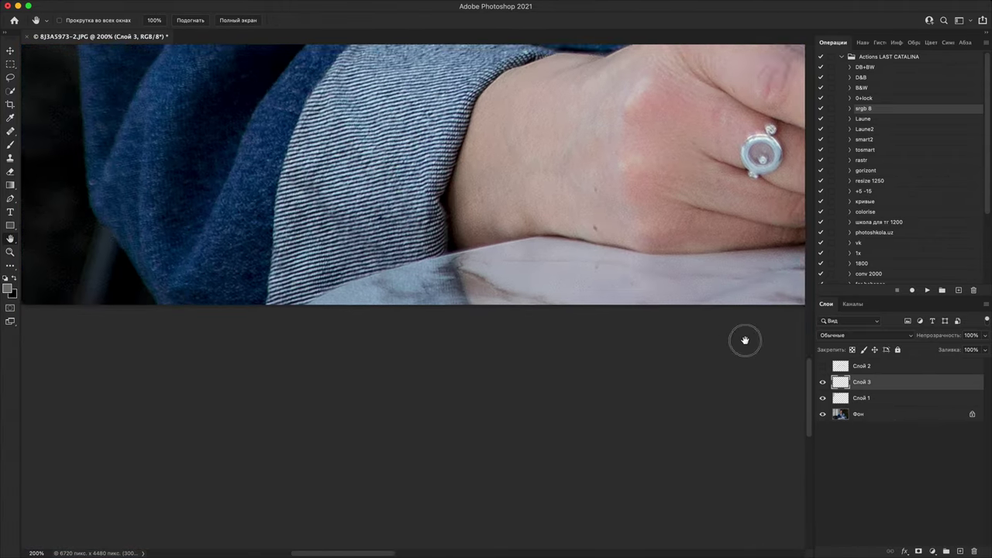
{"action": "left_click_drag", "start_coordinate": [551, 332], "coordinate": [472, 530]}
{"action": "left_click_drag", "start_coordinate": [545, 439], "coordinate": [492, 397]}
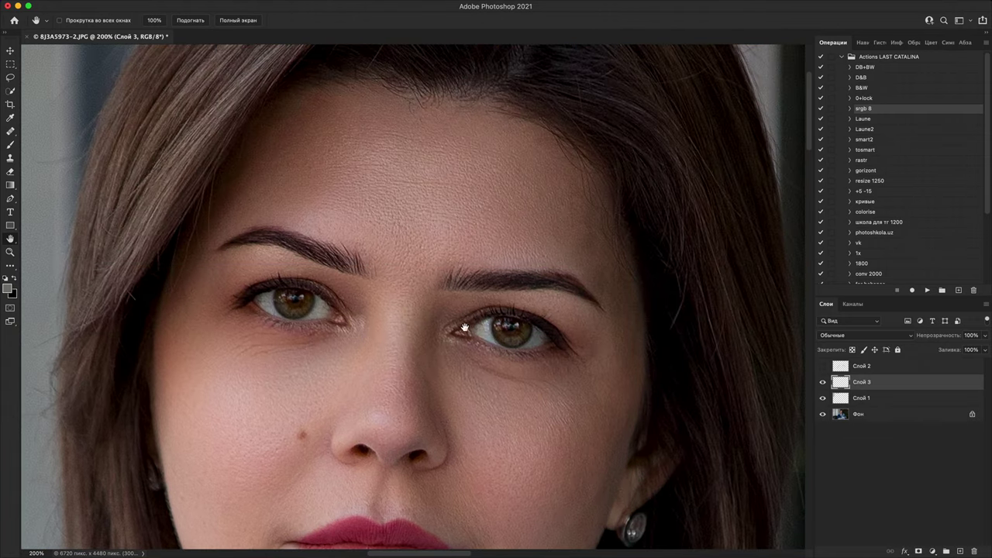
{"action": "key", "text": "super+1"}
{"action": "left_click_drag", "start_coordinate": [521, 332], "coordinate": [612, 407]}
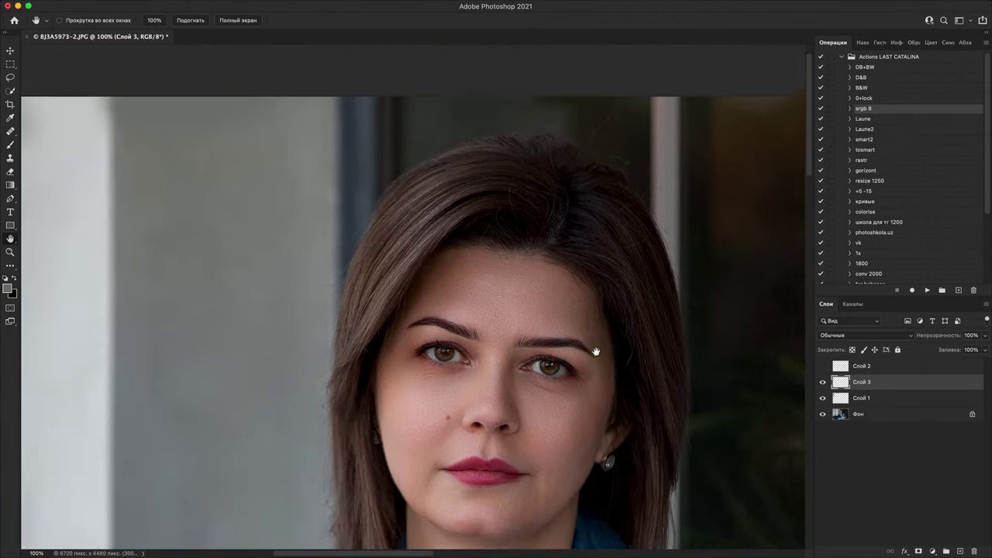
{"action": "key", "text": "super+minus"}
{"action": "key", "text": "super+minus"}
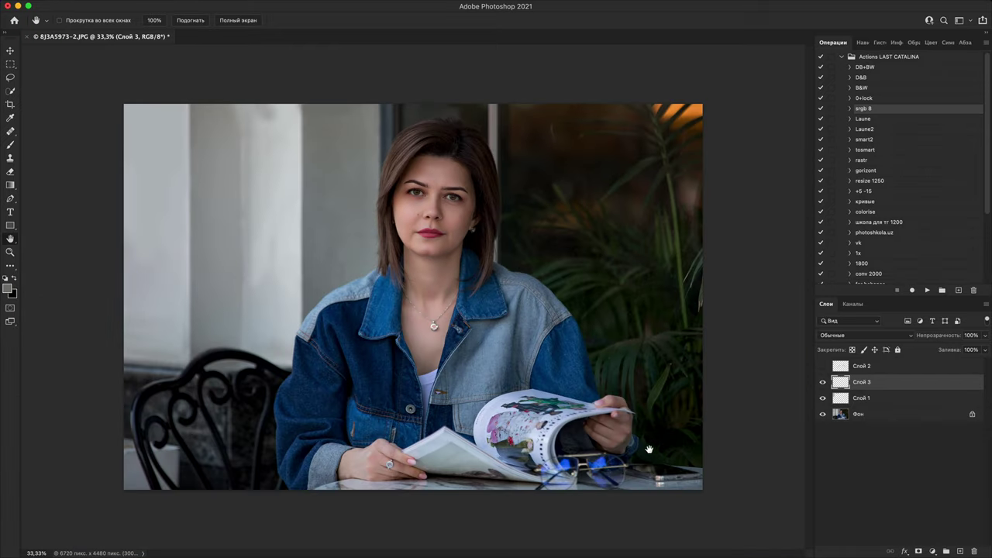
{"action": "key", "text": "super+plus"}
{"action": "key", "text": "super+plus"}
{"action": "key", "text": "super+plus"}
{"action": "left_click_drag", "start_coordinate": [611, 349], "coordinate": [496, 186]}
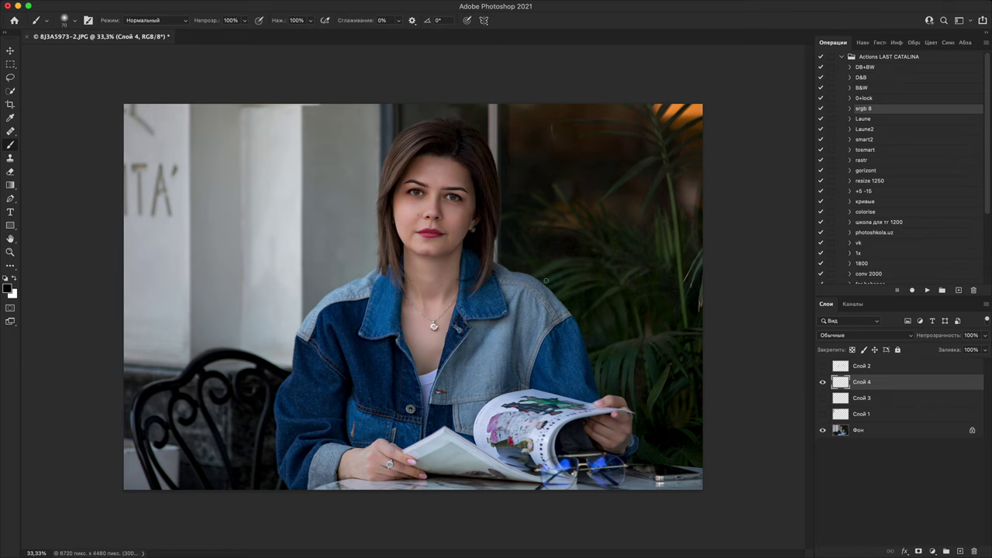
- Paint a black double-headed arrow across the woman's face on layer Слой 4
{"action": "key", "text": "super+equal"}
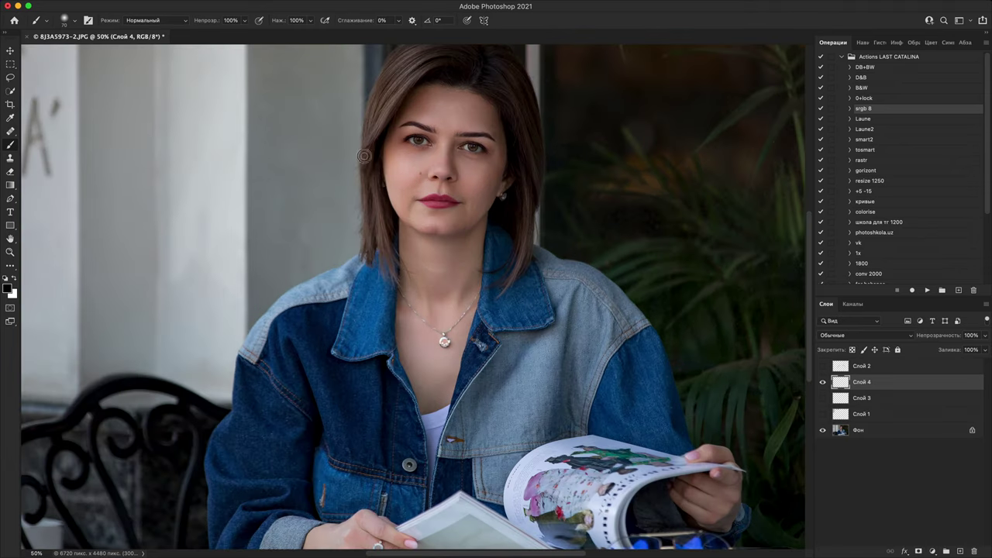
{"action": "left_click_drag", "start_coordinate": [361, 154], "coordinate": [533, 166]}
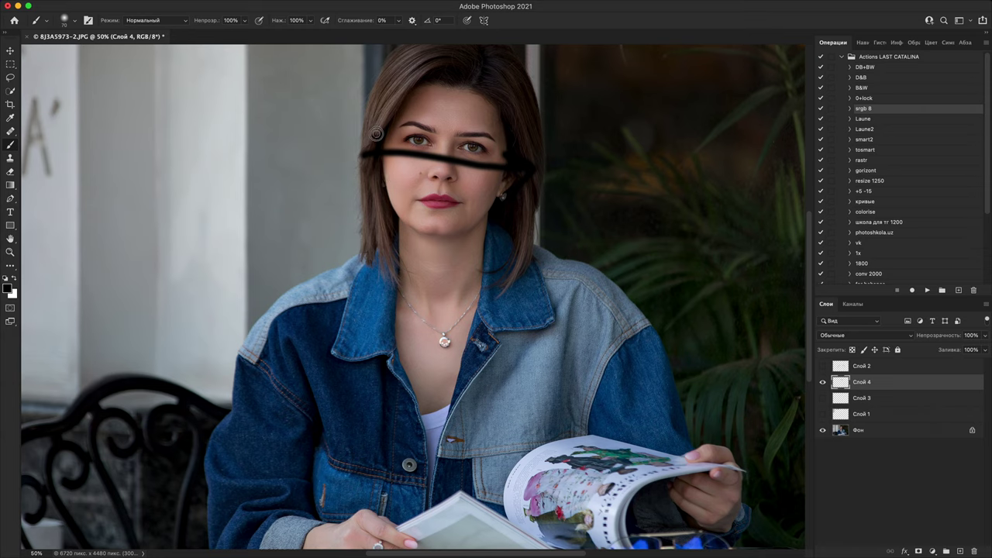
{"action": "left_click_drag", "start_coordinate": [377, 134], "coordinate": [412, 176]}
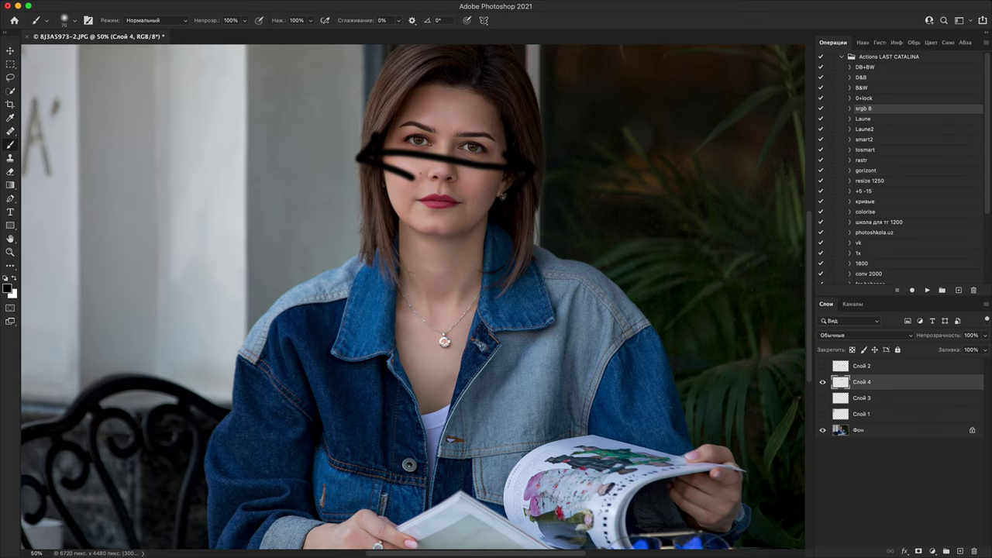
- Examine the skin texture of the forehead and brows at 400%, and the head at 100%
{"action": "key", "text": "super+equal"}
{"action": "key", "text": "super+equal"}
{"action": "key", "text": "super+equal"}
{"action": "left_click_drag", "start_coordinate": [473, 217], "coordinate": [449, 550]}
{"action": "left_click_drag", "start_coordinate": [457, 54], "coordinate": [411, 396]}
{"action": "key", "text": "super+equal"}
{"action": "key", "text": "super+equal"}
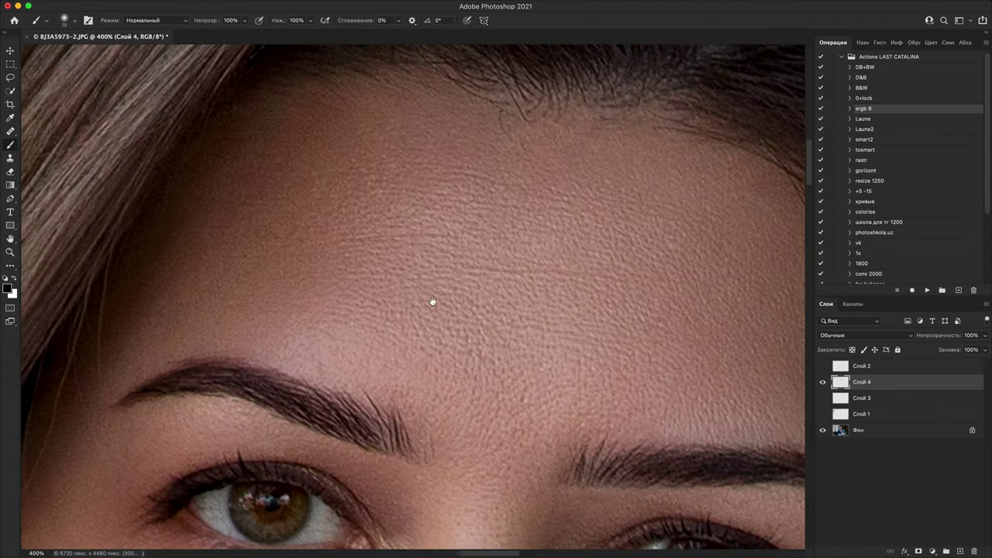
{"action": "scroll", "coordinate": [433, 301], "scroll_direction": "down", "scroll_amount": 8}
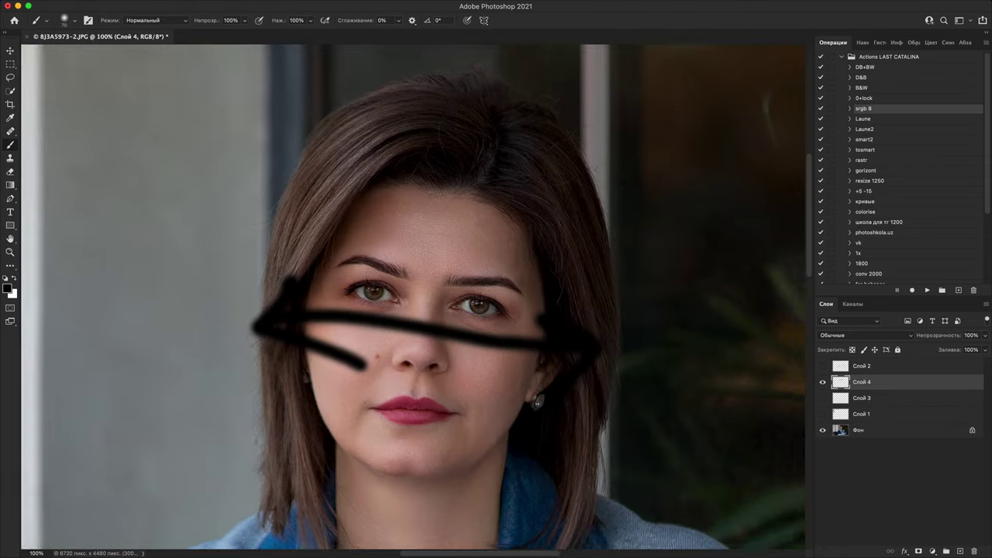
- Hide layer Слой 4 and paint the orange corner and outer plant edge of the photo black on a new layer
{"action": "key", "text": "super+minus"}
{"action": "key", "text": "super+minus"}
{"action": "key", "text": "super+minus"}
{"action": "key", "text": "super+minus"}
{"action": "key", "text": "super+minus"}
{"action": "key", "text": "super+equal"}
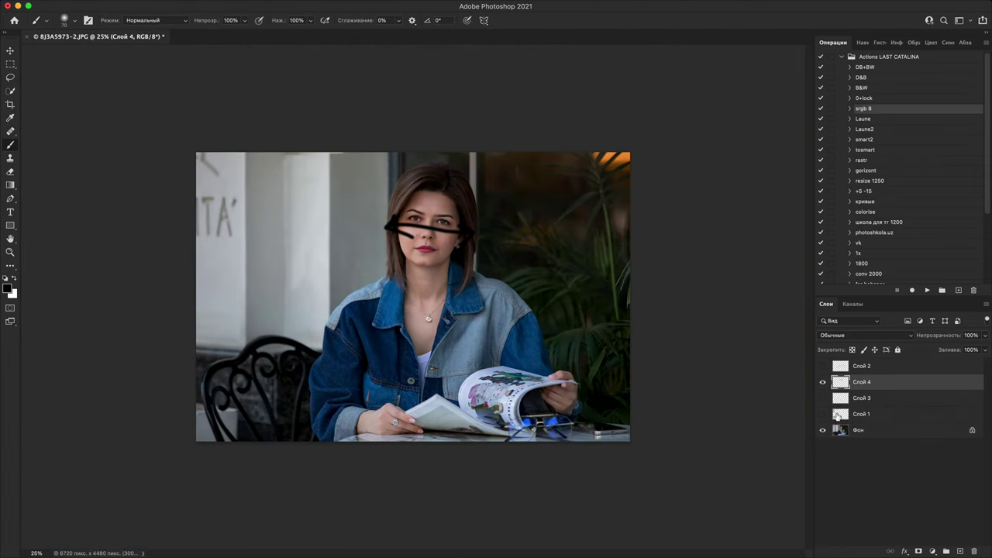
{"action": "left_click", "coordinate": [822, 382]}
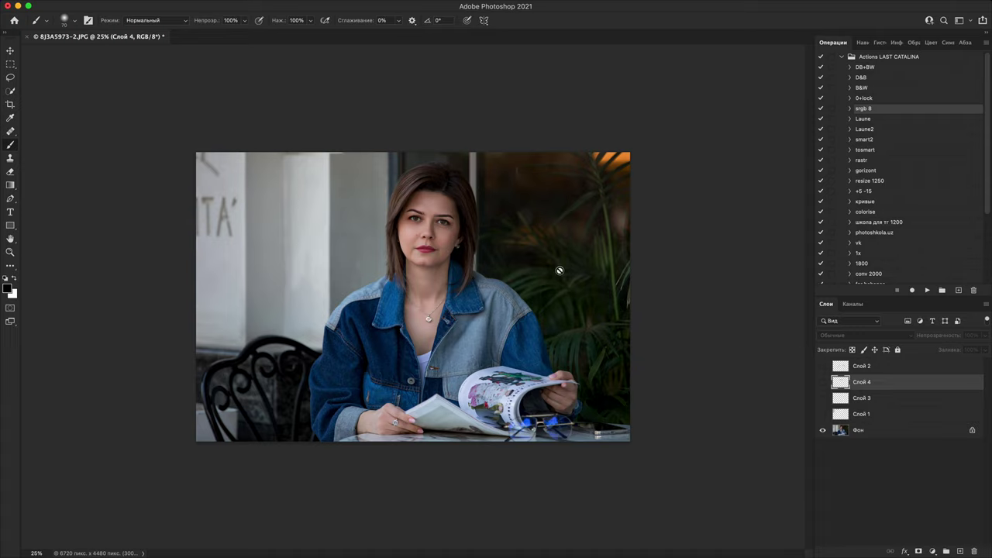
{"action": "left_click", "coordinate": [960, 551]}
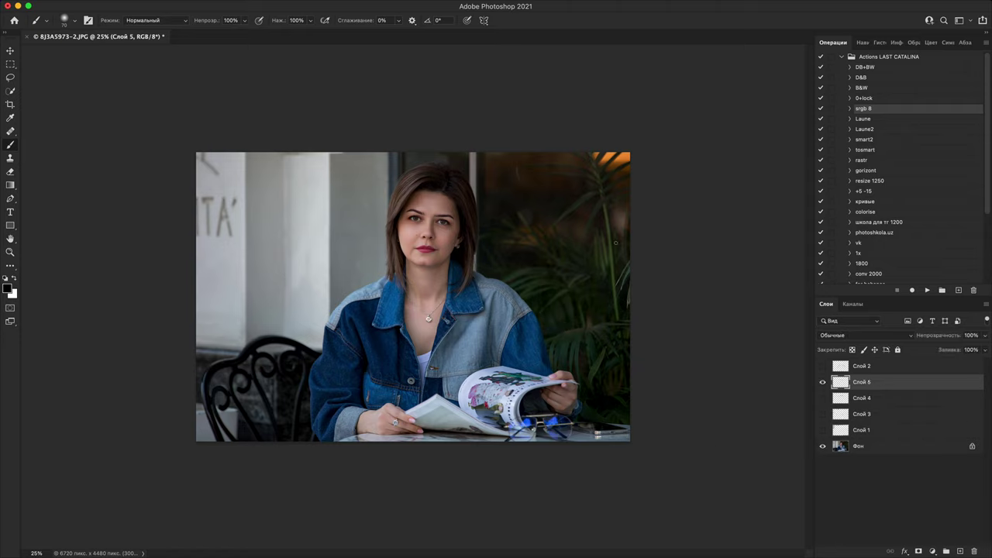
{"action": "mouse_move", "coordinate": [592, 149]}
{"action": "left_mouse_down"}
{"action": "mouse_move", "coordinate": [614, 359]}
{"action": "mouse_move", "coordinate": [619, 152]}
{"action": "mouse_move", "coordinate": [604, 210]}
{"action": "mouse_move", "coordinate": [618, 331]}
{"action": "mouse_move", "coordinate": [619, 187]}
{"action": "mouse_move", "coordinate": [615, 335]}
{"action": "mouse_move", "coordinate": [631, 129]}
{"action": "left_mouse_up"}
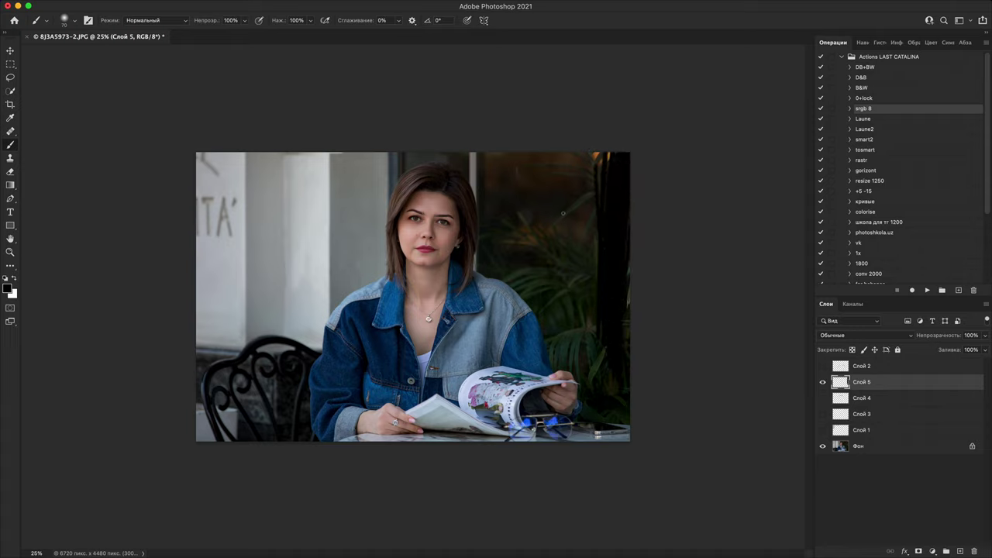
- Paint three white arrows from the plants toward the woman and hide the markup layer Слой 5
{"action": "key", "text": "x"}
{"action": "mouse_move", "coordinate": [589, 215]}
{"action": "left_mouse_down"}
{"action": "mouse_move", "coordinate": [544, 179]}
{"action": "mouse_move", "coordinate": [567, 245]}
{"action": "left_mouse_up"}
{"action": "mouse_move", "coordinate": [599, 248]}
{"action": "left_mouse_down"}
{"action": "mouse_move", "coordinate": [505, 269]}
{"action": "mouse_move", "coordinate": [543, 245]}
{"action": "left_mouse_up"}
{"action": "mouse_move", "coordinate": [509, 268]}
{"action": "left_mouse_down"}
{"action": "mouse_move", "coordinate": [571, 285]}
{"action": "mouse_move", "coordinate": [515, 321]}
{"action": "left_mouse_up"}
{"action": "left_click_drag", "start_coordinate": [510, 295], "coordinate": [574, 364]}
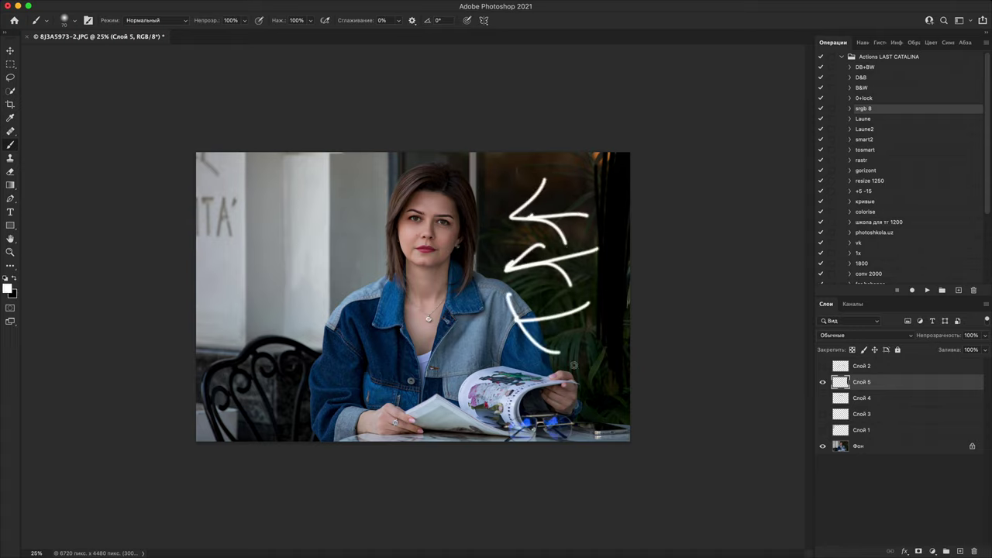
{"action": "left_click_drag", "start_coordinate": [533, 285], "coordinate": [531, 329]}
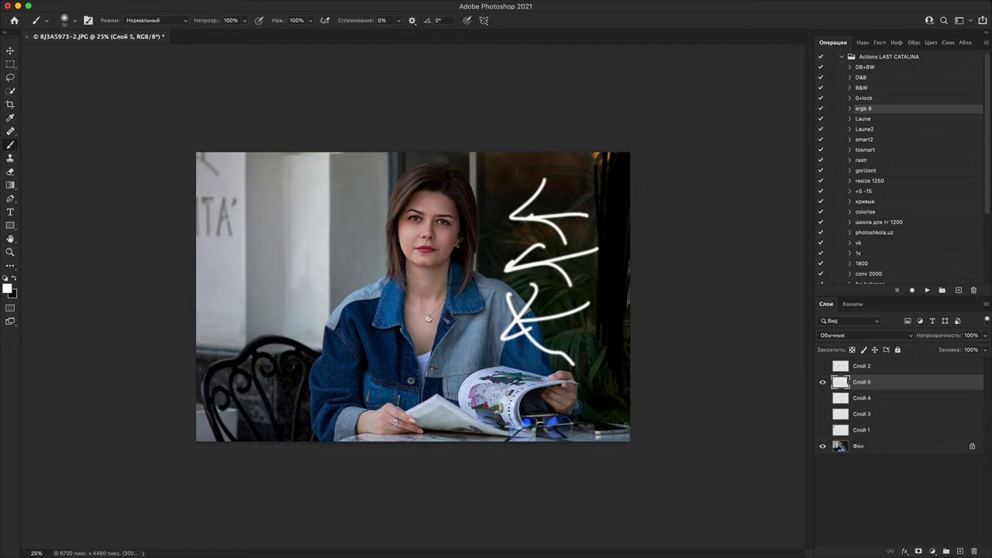
{"action": "left_click", "coordinate": [822, 383]}
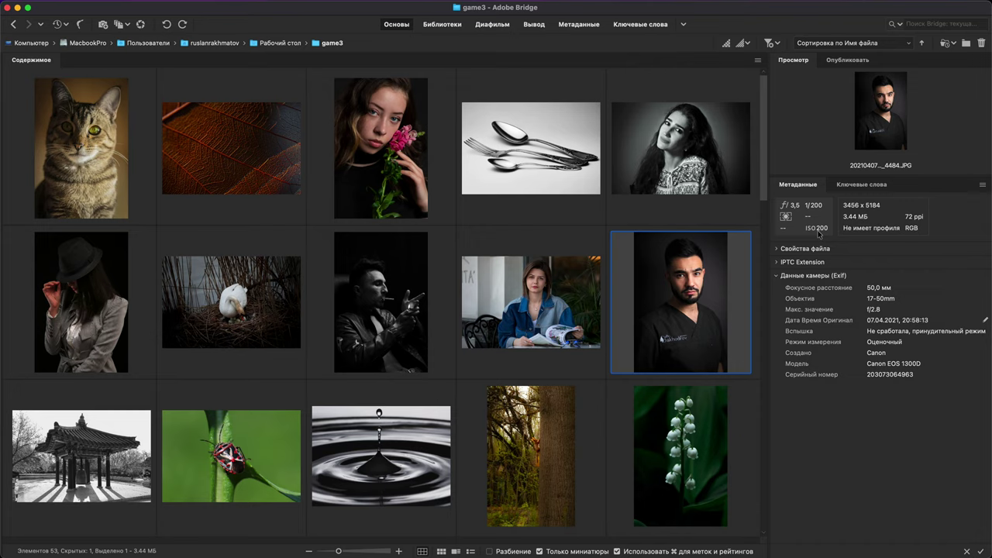
{"action": "double_click", "coordinate": [701, 297]}
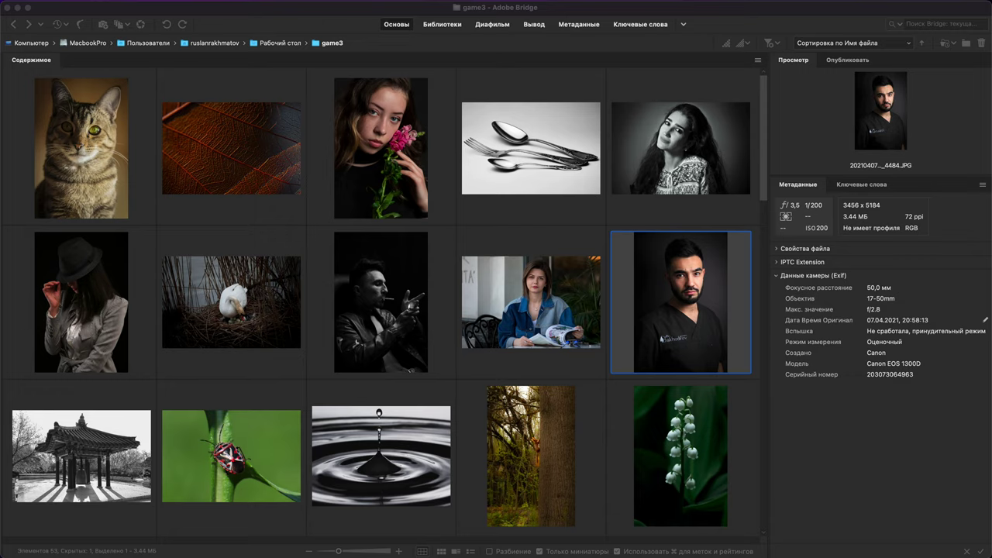
{"action": "left_click_drag", "start_coordinate": [0, 217], "coordinate": [499, 216]}
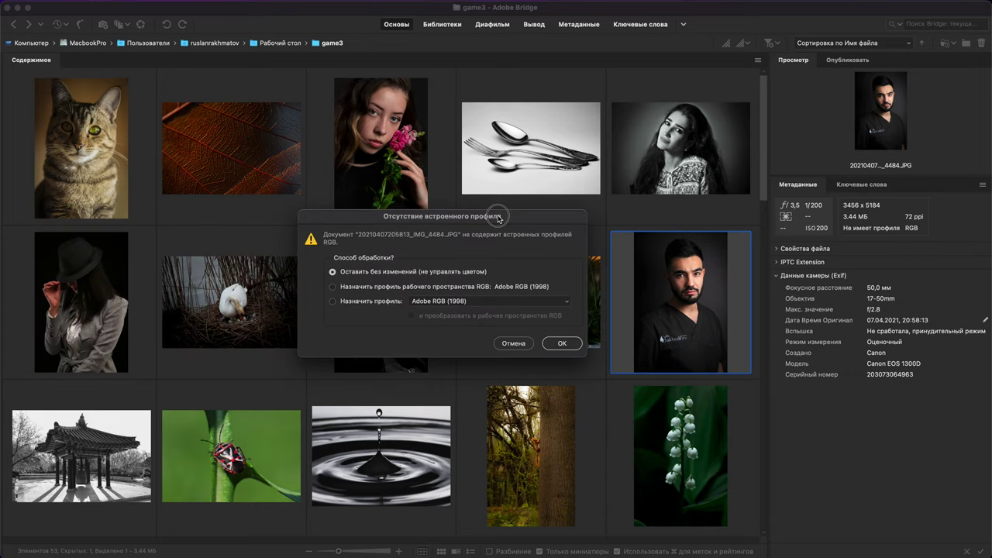
{"action": "left_click", "coordinate": [561, 345]}
{"action": "key", "text": "b"}
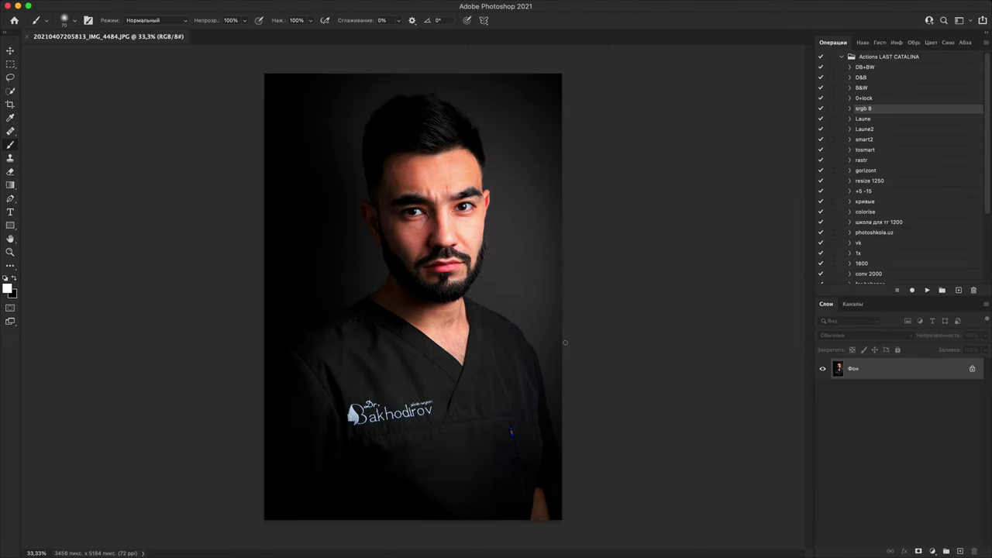
- Switch to Adobe Bridge, view the man's portrait in full-screen preview and return to Photoshop
{"action": "left_click", "coordinate": [18, 6]}
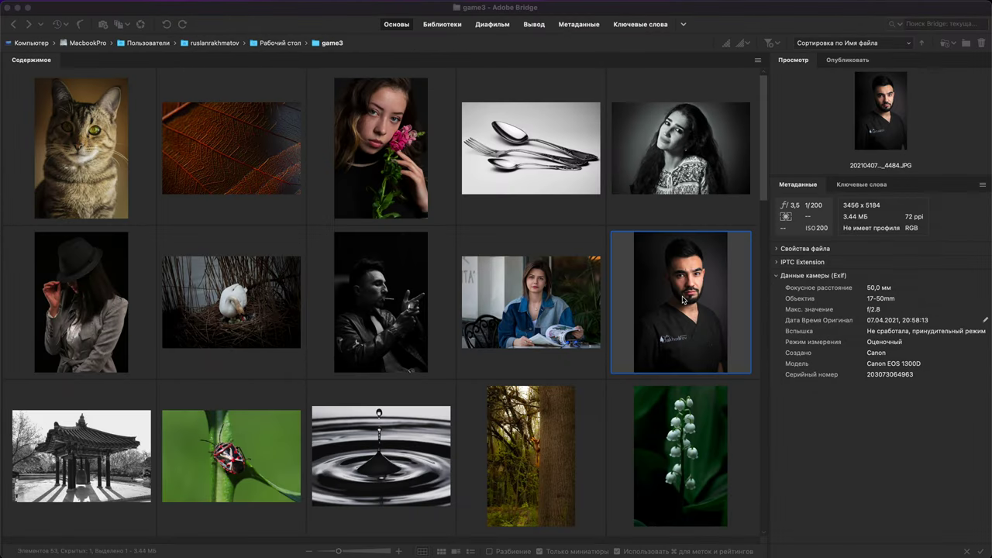
{"action": "key", "text": "space"}
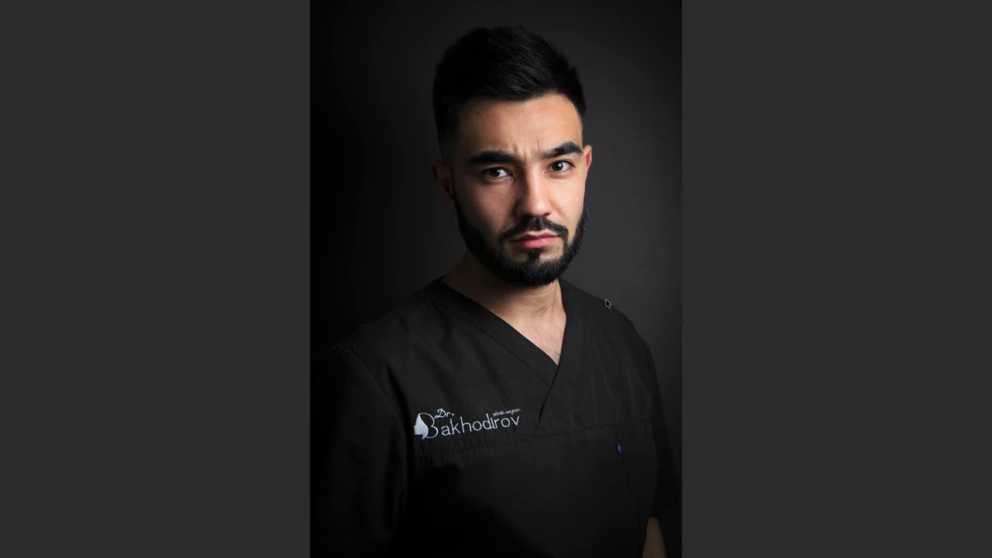
{"action": "key", "text": "space"}
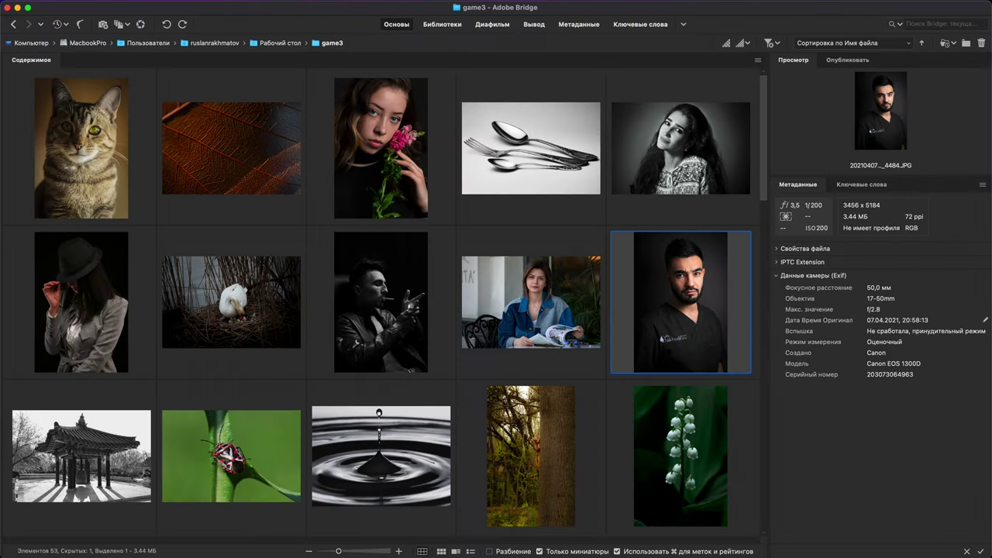
{"action": "key", "text": "super+Tab"}
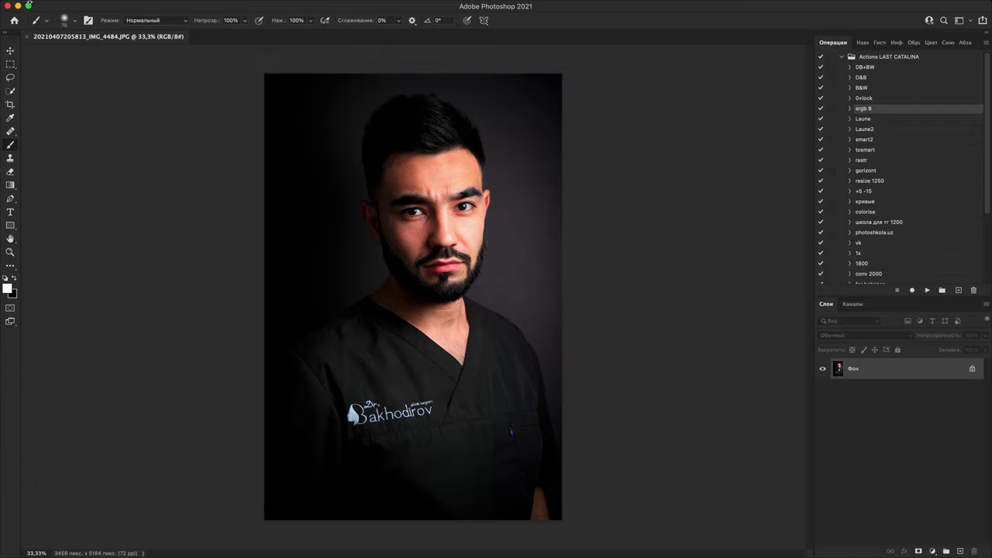
- Switch to Adobe Bridge and examine the man's forehead, eyes, cheek and beard at 200% in full-screen preview
{"action": "left_click", "coordinate": [18, 6]}
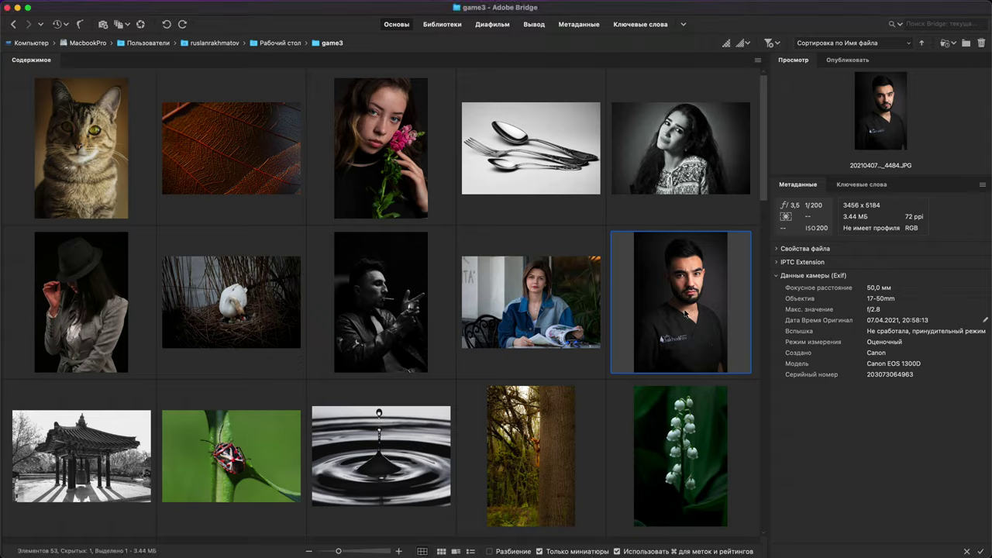
{"action": "key", "text": "space"}
{"action": "left_click", "coordinate": [512, 175]}
{"action": "scroll", "coordinate": [512, 175], "scroll_direction": "up", "scroll_amount": 1}
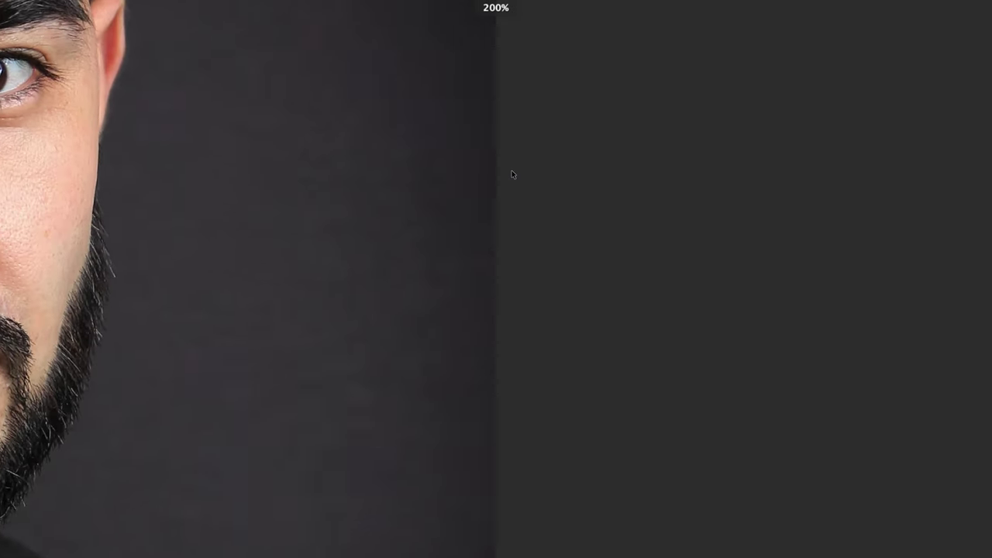
{"action": "left_click_drag", "start_coordinate": [411, 202], "coordinate": [837, 250]}
{"action": "left_click_drag", "start_coordinate": [334, 242], "coordinate": [729, 279]}
{"action": "left_click_drag", "start_coordinate": [630, 201], "coordinate": [640, 406]}
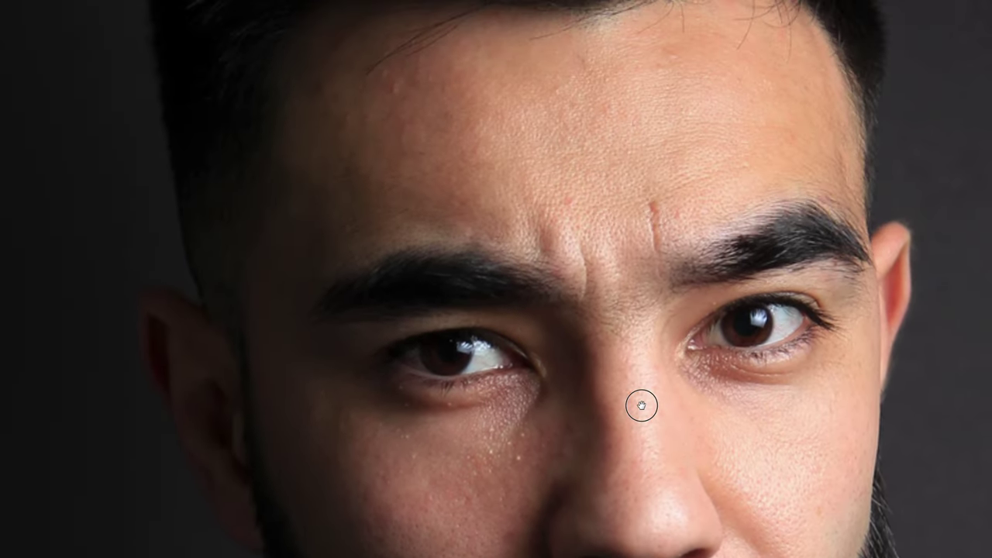
{"action": "left_click_drag", "start_coordinate": [631, 199], "coordinate": [578, 277]}
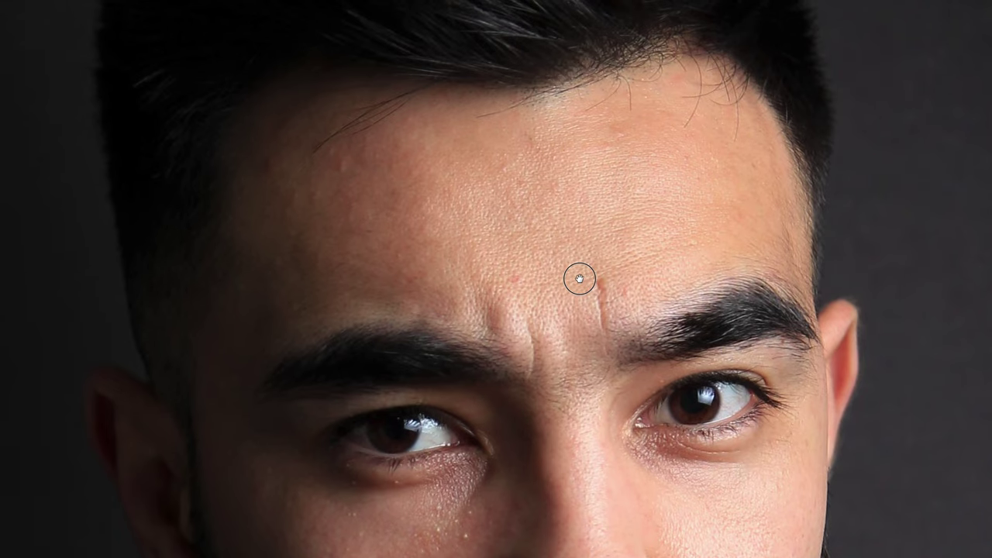
{"action": "left_click_drag", "start_coordinate": [680, 171], "coordinate": [701, 155]}
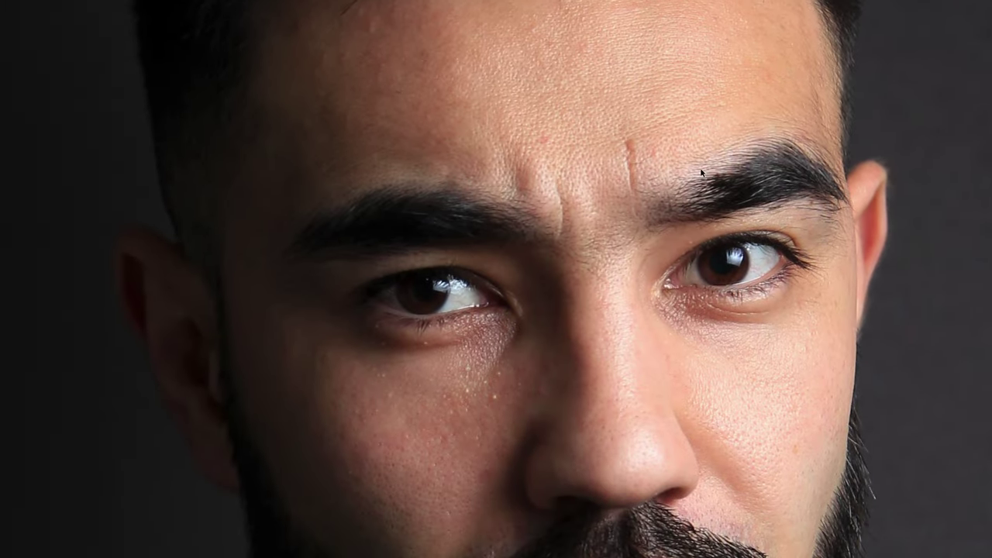
{"action": "left_click_drag", "start_coordinate": [675, 320], "coordinate": [823, 167]}
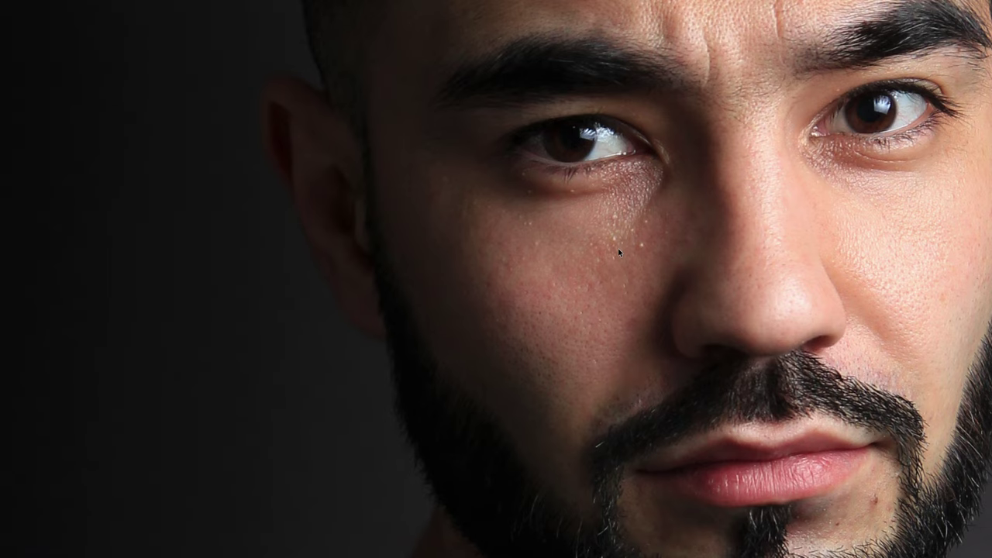
{"action": "key", "text": "space"}
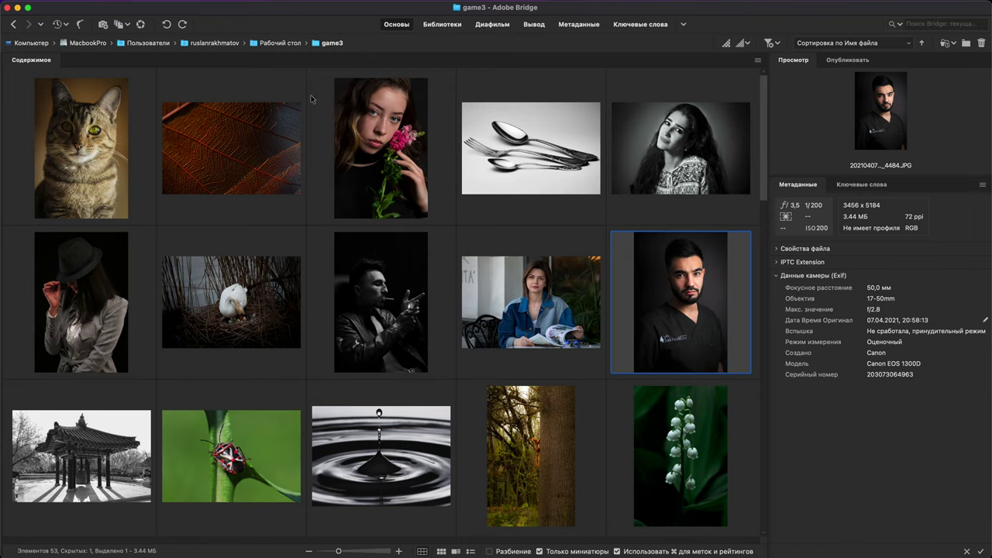
- Return to Photoshop and view the man's whole portrait
{"action": "left_click", "coordinate": [19, 8]}
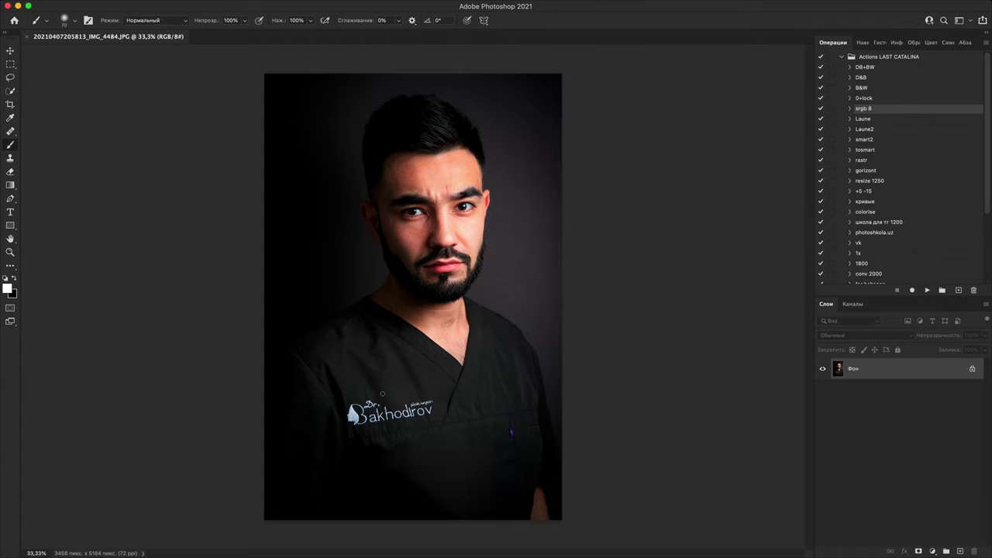
{"action": "key", "text": "super+0"}
{"action": "key", "text": "h"}
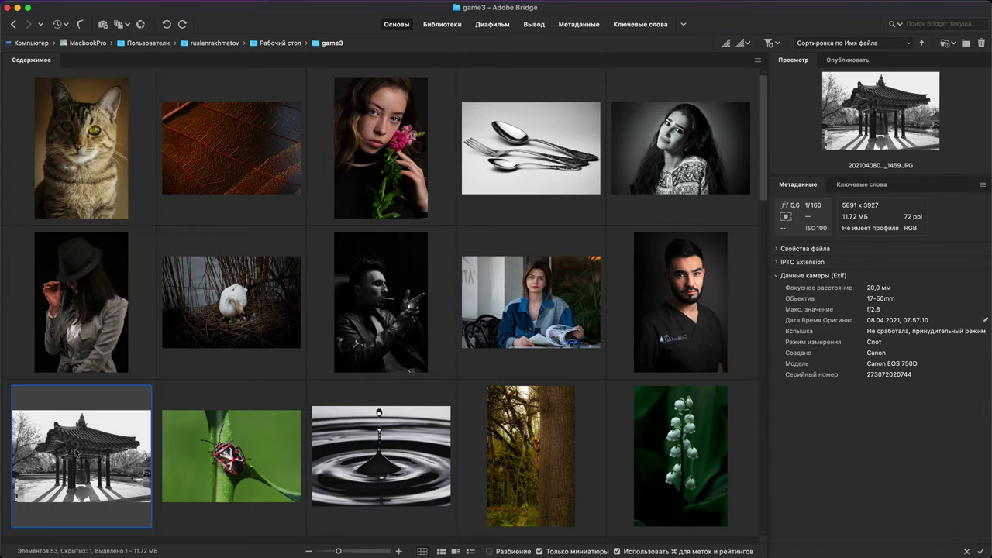
{"action": "double_click", "coordinate": [76, 453]}
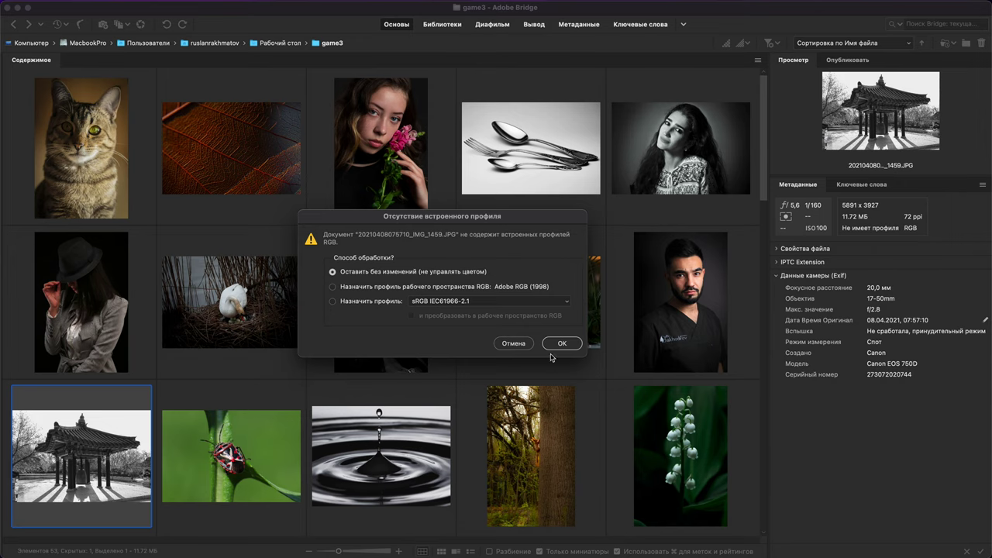
{"action": "left_click", "coordinate": [556, 347]}
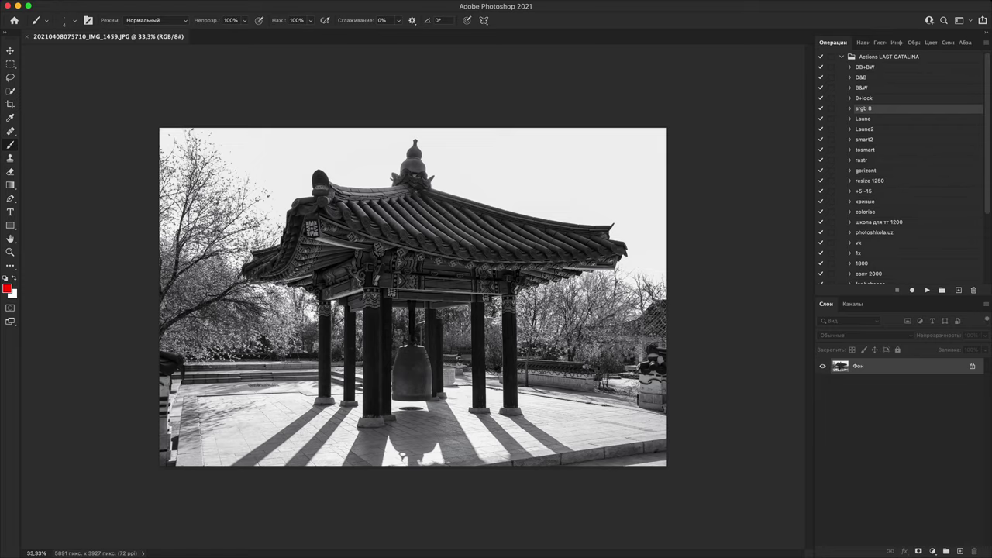
{"action": "left_click", "coordinate": [17, 6]}
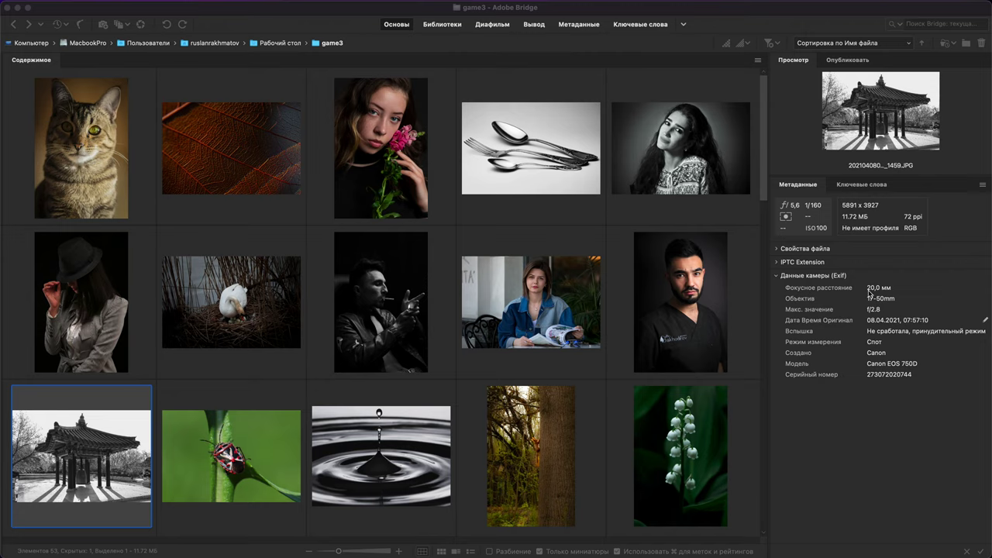
{"action": "double_click", "coordinate": [90, 427]}
- Examine the pavilion at about 64%, and the blossoming branches, dark tiled wall end and stone steps at up to 283%
{"action": "scroll", "coordinate": [413, 297], "scroll_direction": "up", "scroll_amount": 6}
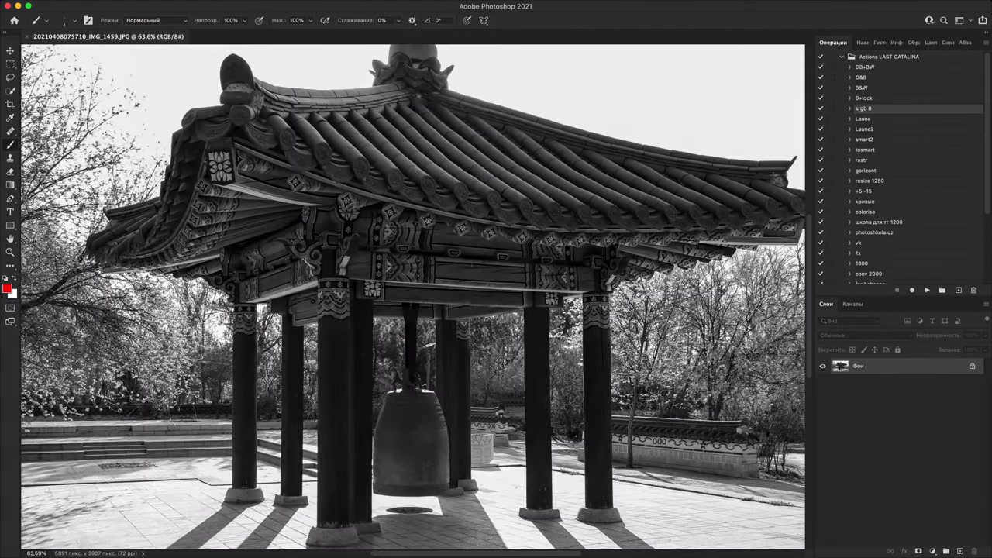
{"action": "scroll", "coordinate": [414, 297], "scroll_direction": "left", "scroll_amount": 10}
{"action": "scroll", "coordinate": [413, 297], "scroll_direction": "down", "scroll_amount": 2}
{"action": "scroll", "coordinate": [466, 434], "scroll_direction": "up", "scroll_amount": 5}
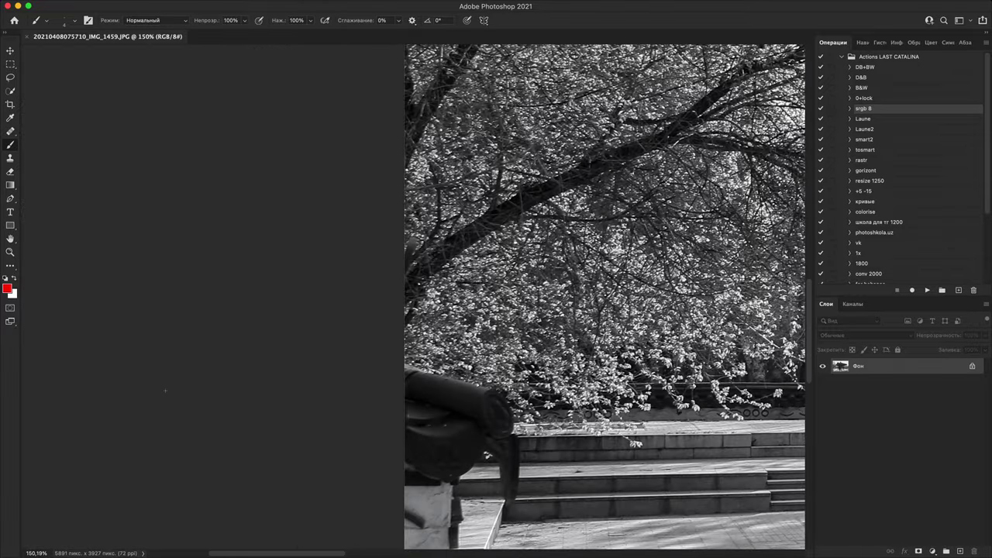
{"action": "scroll", "coordinate": [165, 390], "scroll_direction": "up", "scroll_amount": 1}
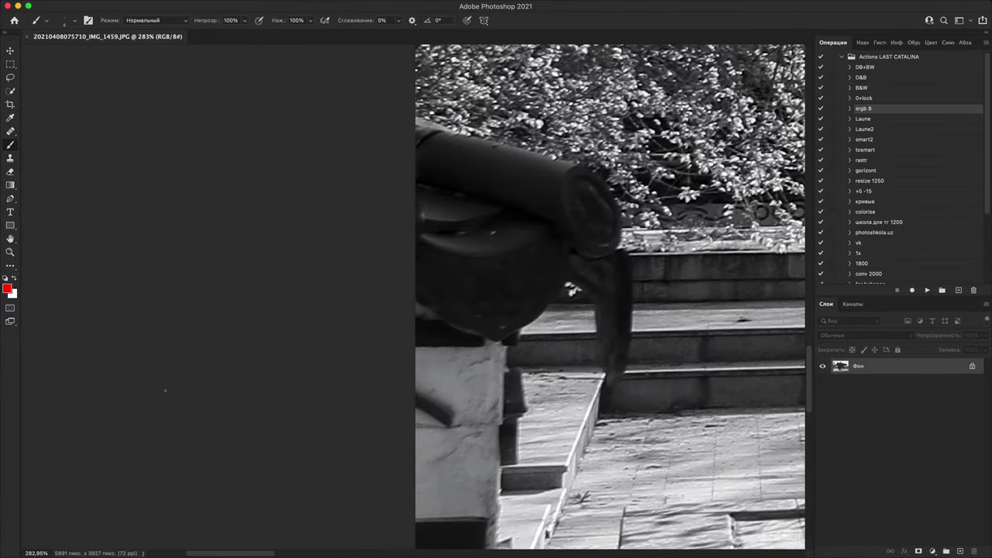
{"action": "scroll", "coordinate": [165, 390], "scroll_direction": "right", "scroll_amount": 5}
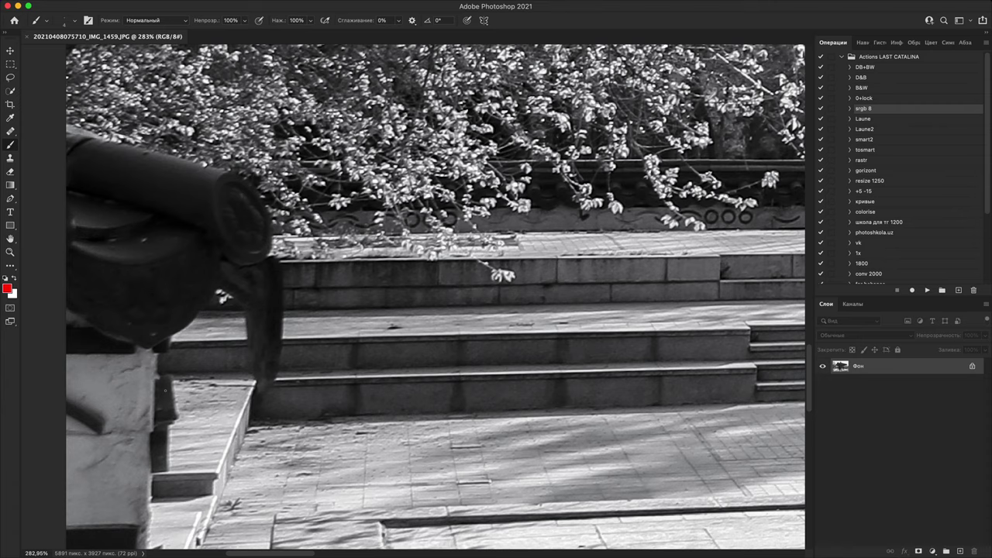
- Return to the whole pavilion view and, on a new layer, brush two thin red curves across the sky above the roof's right side
{"action": "scroll", "coordinate": [164, 390], "scroll_direction": "down", "scroll_amount": 10}
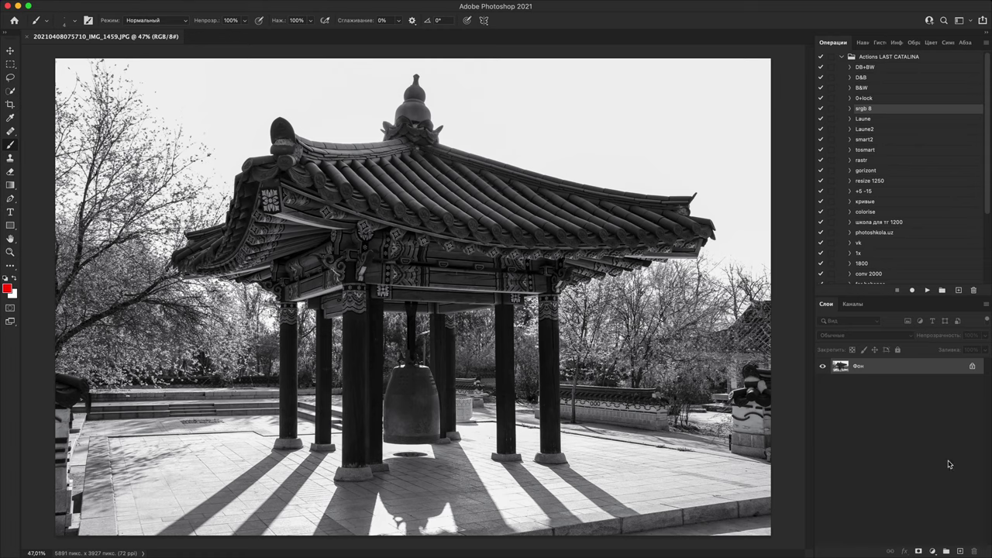
{"action": "left_click", "coordinate": [960, 552]}
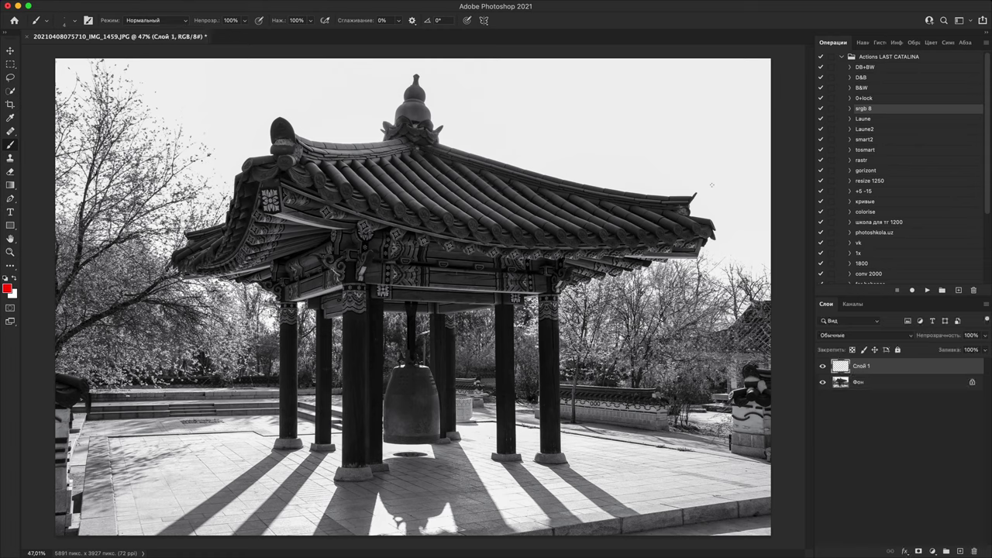
{"action": "left_click_drag", "start_coordinate": [773, 160], "coordinate": [623, 114]}
{"action": "left_click_drag", "start_coordinate": [771, 125], "coordinate": [571, 97]}
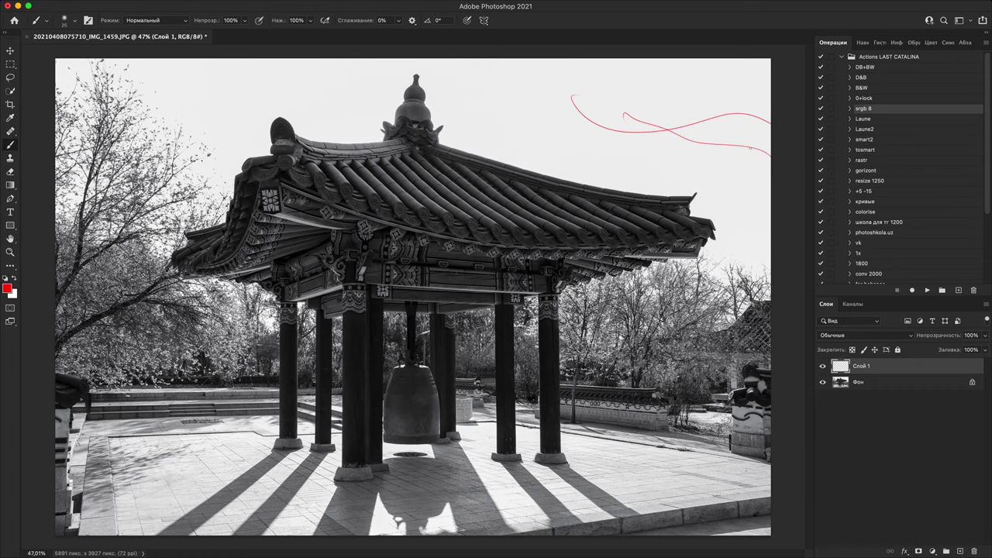
- Enlarge the brush and scribble thick red strokes over the sky above the roof's right side, extending to the roof finial
{"action": "key", "text": "bracketright"}
{"action": "key", "text": "bracketright"}
{"action": "key", "text": "bracketright"}
{"action": "key", "text": "bracketright"}
{"action": "key", "text": "bracketright"}
{"action": "key", "text": "bracketright"}
{"action": "key", "text": "bracketright"}
{"action": "key", "text": "bracketright"}
{"action": "mouse_move", "coordinate": [773, 153]}
{"action": "left_mouse_down"}
{"action": "mouse_move", "coordinate": [587, 116]}
{"action": "mouse_move", "coordinate": [581, 103]}
{"action": "left_mouse_up"}
{"action": "left_click_drag", "start_coordinate": [778, 127], "coordinate": [579, 77]}
{"action": "left_click_drag", "start_coordinate": [773, 108], "coordinate": [555, 91]}
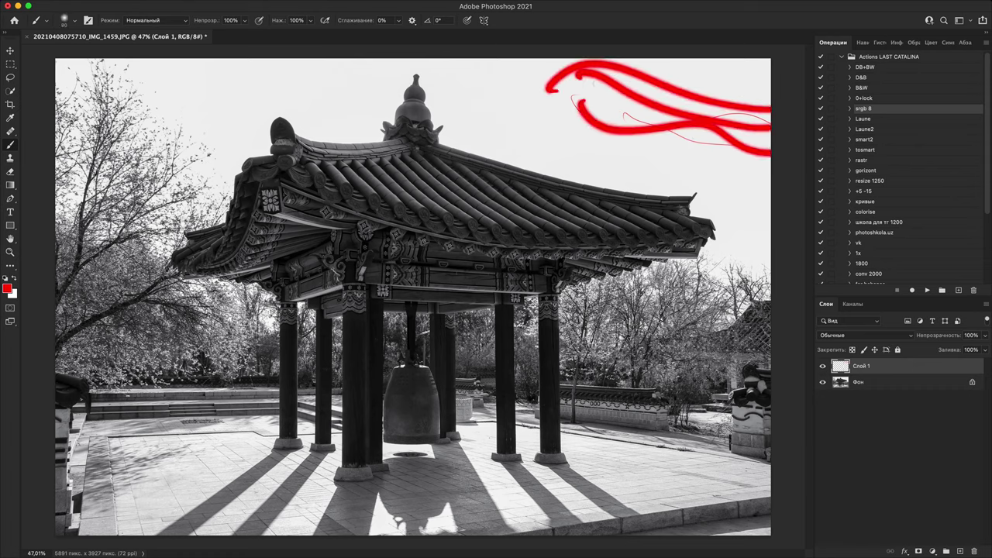
{"action": "left_click_drag", "start_coordinate": [653, 60], "coordinate": [511, 112]}
{"action": "left_click_drag", "start_coordinate": [763, 144], "coordinate": [592, 118]}
{"action": "left_click_drag", "start_coordinate": [561, 70], "coordinate": [394, 122]}
{"action": "mouse_move", "coordinate": [755, 95]}
{"action": "left_mouse_down"}
{"action": "mouse_move", "coordinate": [528, 87]}
{"action": "mouse_move", "coordinate": [565, 140]}
{"action": "left_mouse_up"}
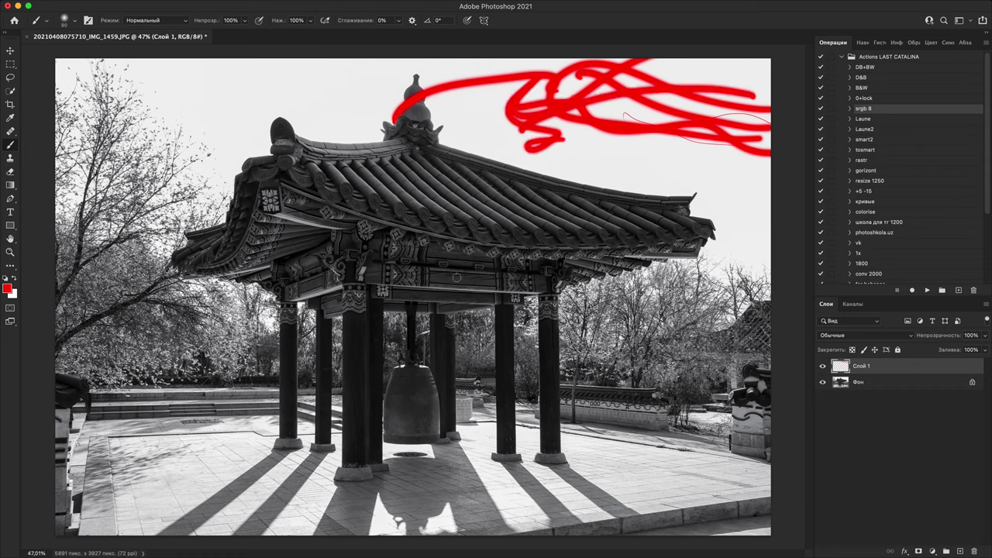
- Mark the sky and tree branches left of the roof with three red strokes, and brush a long red line across the foreground shadows
{"action": "left_click_drag", "start_coordinate": [71, 118], "coordinate": [224, 73]}
{"action": "mouse_move", "coordinate": [89, 172]}
{"action": "left_mouse_down"}
{"action": "mouse_move", "coordinate": [194, 166]}
{"action": "mouse_move", "coordinate": [241, 111]}
{"action": "left_mouse_up"}
{"action": "mouse_move", "coordinate": [112, 196]}
{"action": "left_mouse_down"}
{"action": "mouse_move", "coordinate": [257, 109]}
{"action": "mouse_move", "coordinate": [288, 102]}
{"action": "left_mouse_up"}
{"action": "mouse_move", "coordinate": [118, 533]}
{"action": "left_mouse_down"}
{"action": "mouse_move", "coordinate": [198, 493]}
{"action": "mouse_move", "coordinate": [316, 487]}
{"action": "mouse_move", "coordinate": [515, 495]}
{"action": "mouse_move", "coordinate": [630, 534]}
{"action": "left_mouse_up"}
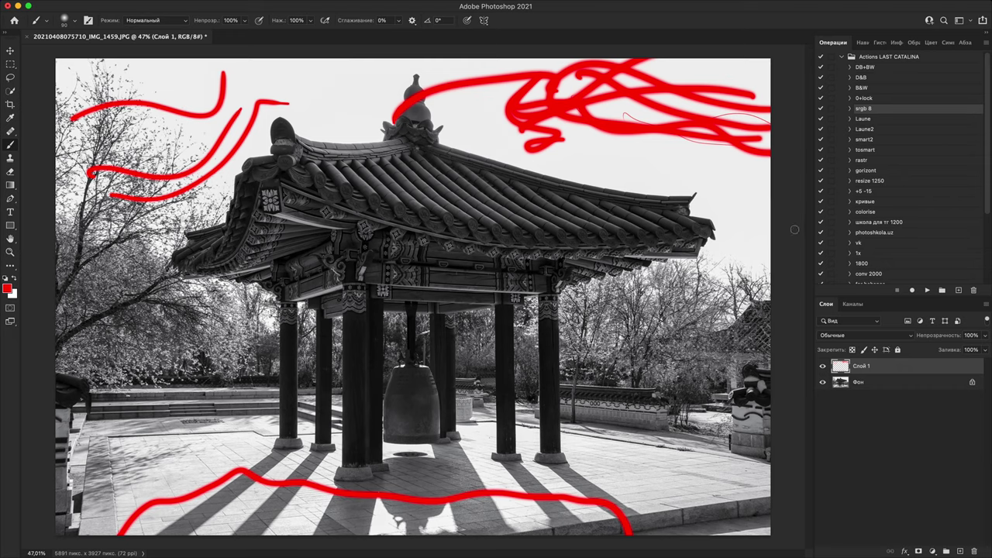
{"action": "key", "text": "super+minus"}
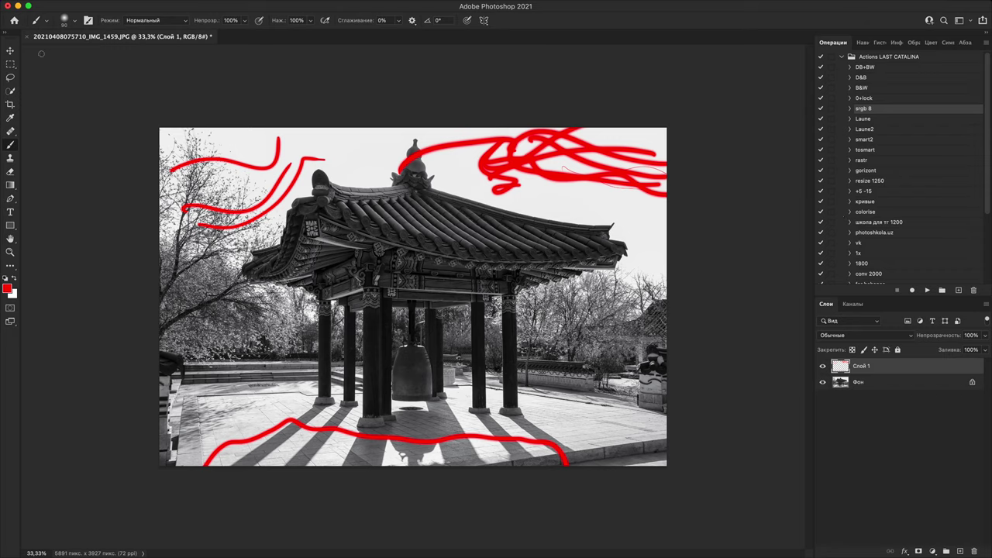
- Close the pavilion photo without saving the markup and switch to Adobe Bridge
{"action": "left_click", "coordinate": [26, 37]}
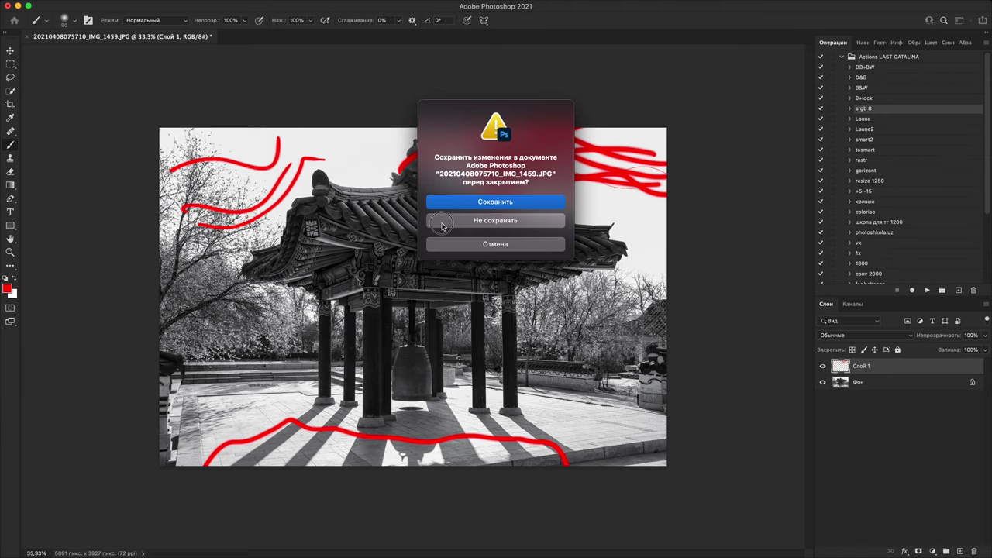
{"action": "left_click", "coordinate": [443, 222]}
{"action": "left_click", "coordinate": [18, 6]}
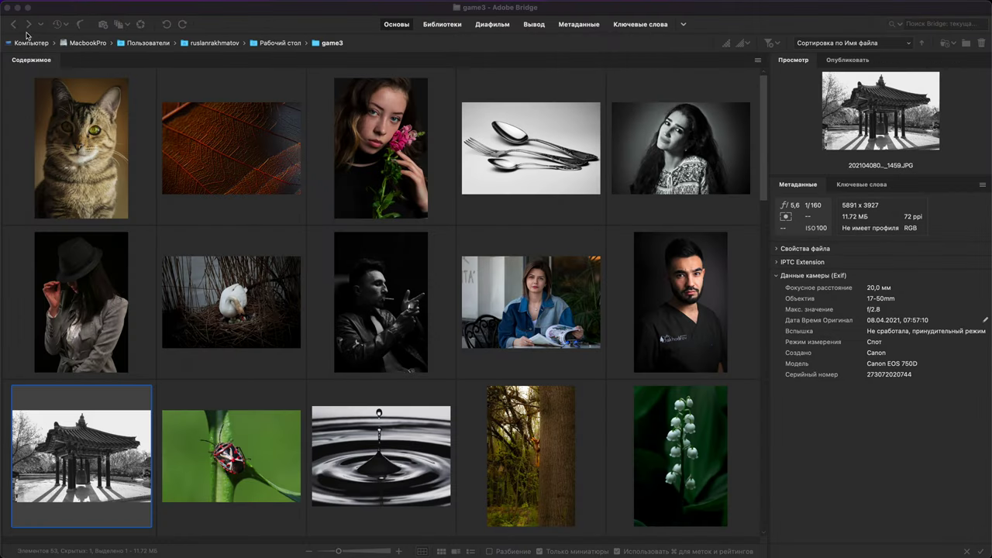
{"action": "left_click", "coordinate": [282, 445]}
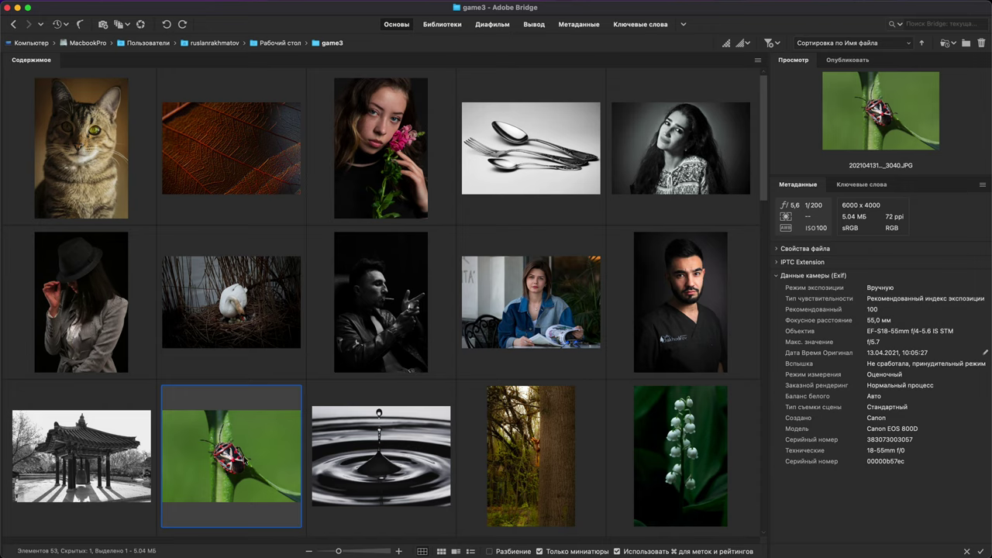
{"action": "double_click", "coordinate": [232, 458]}
{"action": "left_click", "coordinate": [539, 351]}
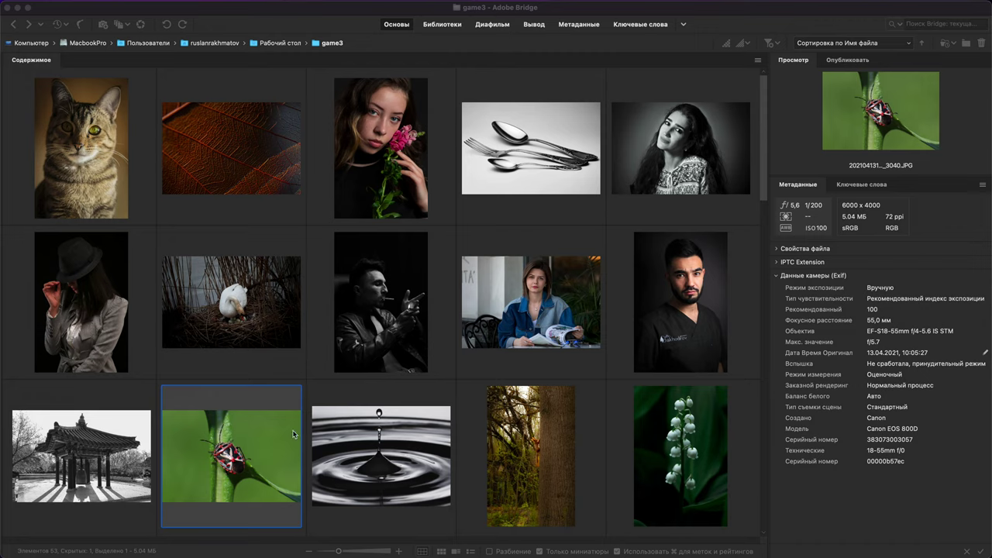
{"action": "double_click", "coordinate": [269, 439]}
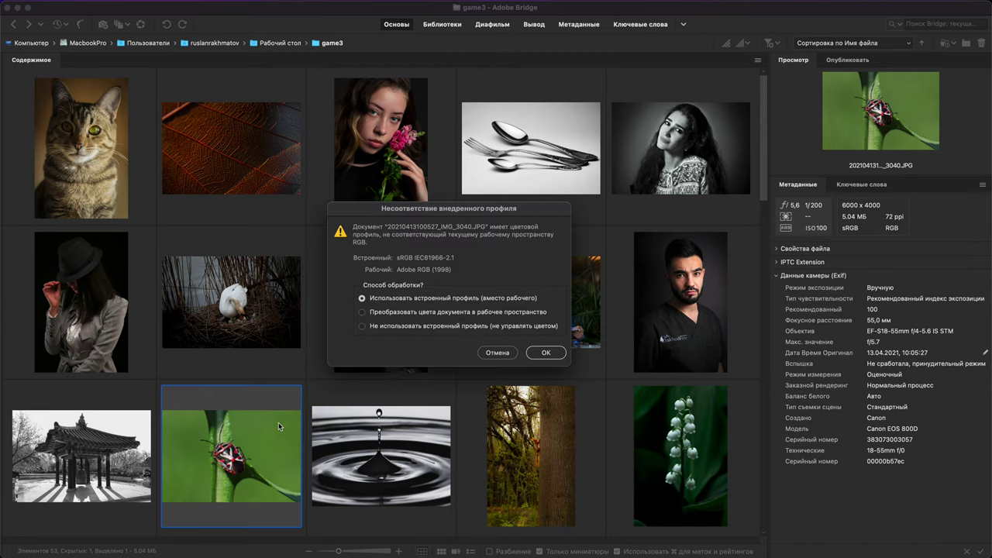
{"action": "left_click", "coordinate": [546, 352]}
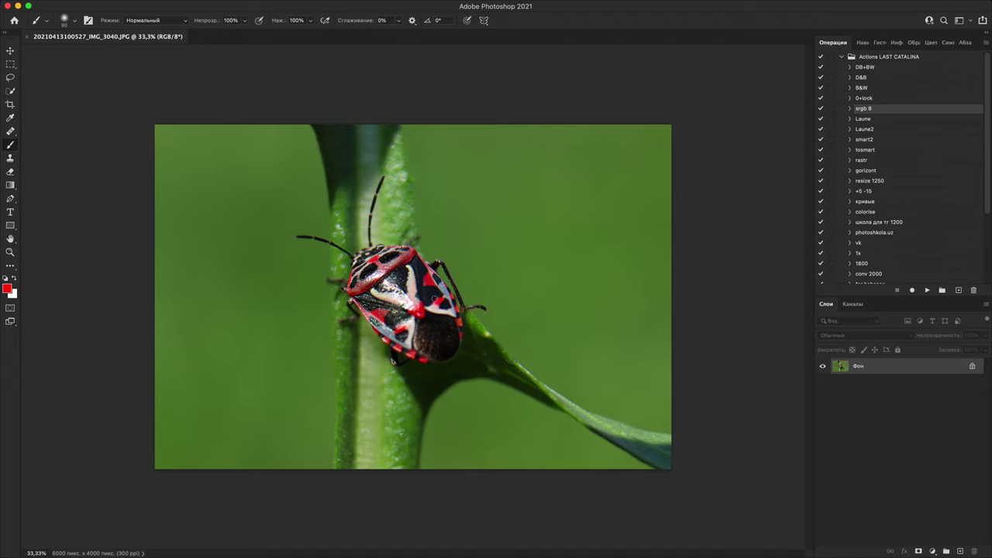
- Examine the bug's sharpness, shell highlights and placement in the frame at magnifications from 25% to 100%
{"action": "key", "text": "super+plus"}
{"action": "key", "text": "super+minus"}
{"action": "key", "text": "super+plus"}
{"action": "key", "text": "super+plus"}
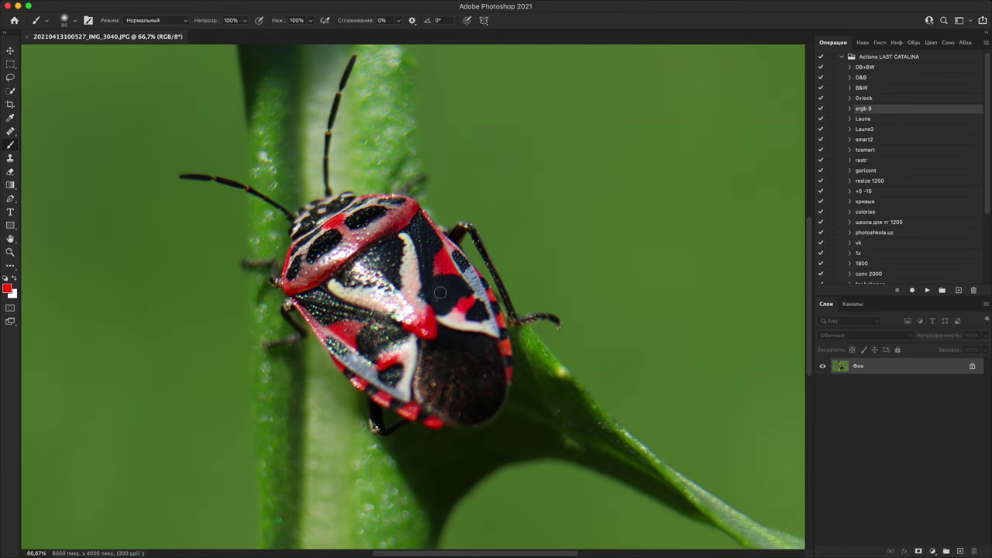
{"action": "key", "text": "super+plus"}
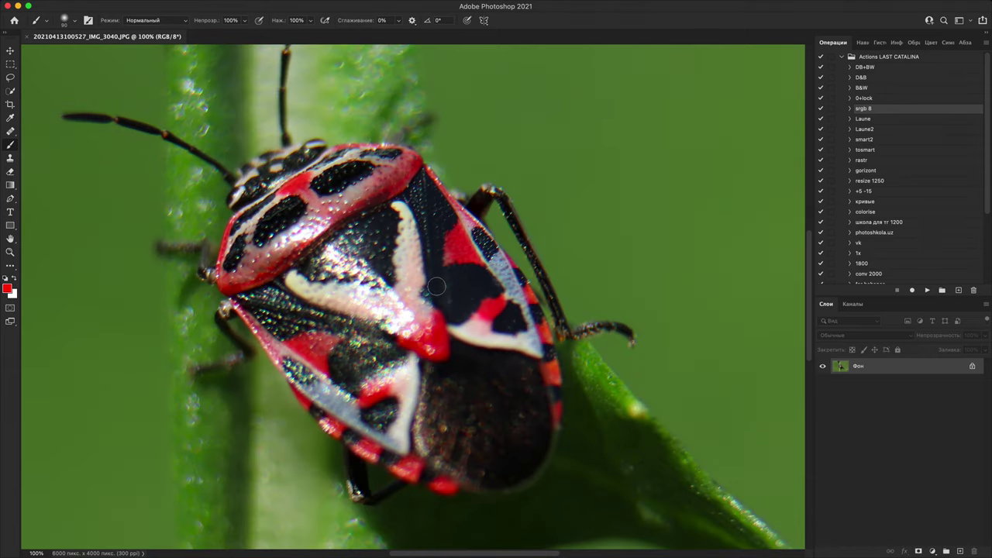
{"action": "key", "text": "super+minus"}
{"action": "key", "text": "super+minus"}
{"action": "key", "text": "super+minus"}
{"action": "key", "text": "super+minus"}
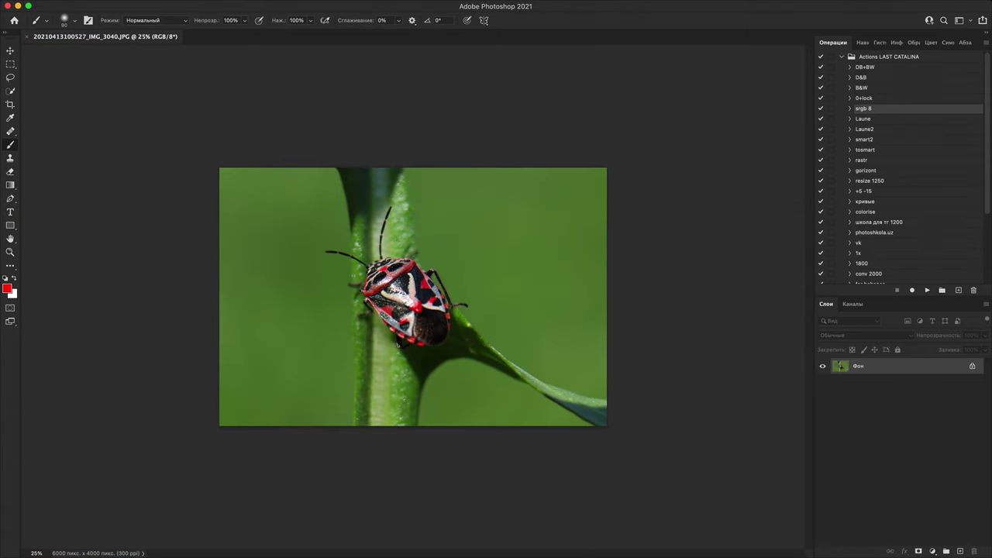
{"action": "key", "text": "super+plus"}
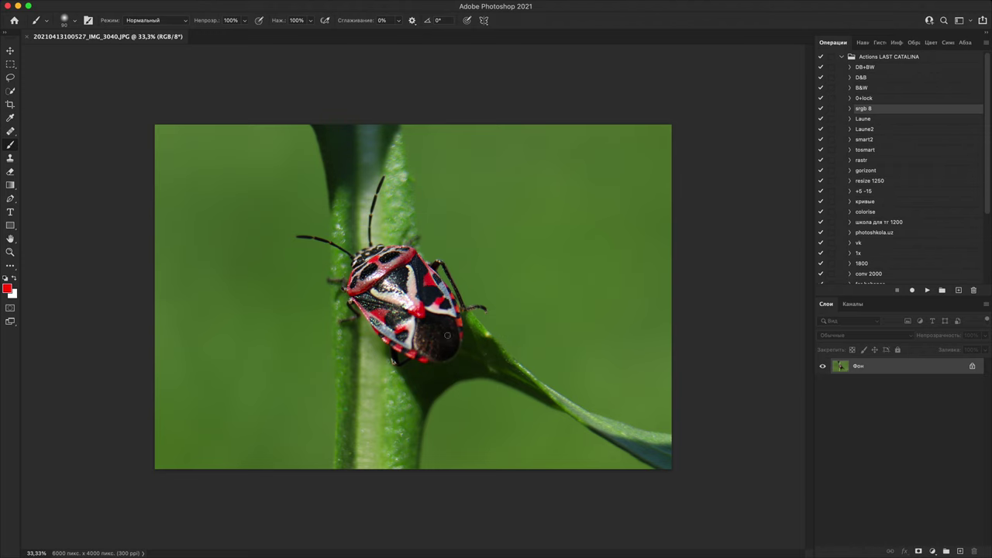
{"action": "key", "text": "super+1"}
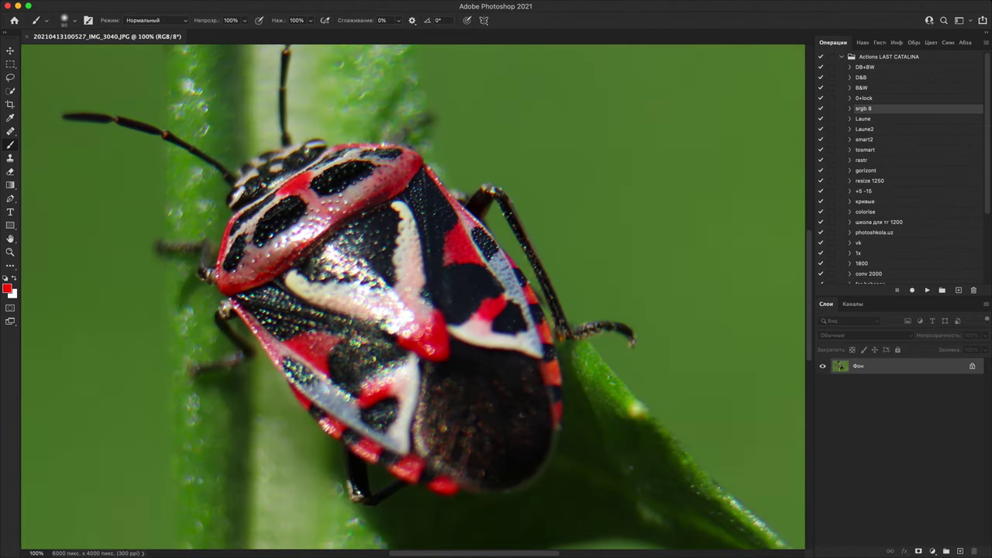
- On a new layer, brush a thick red diagonal stroke across the upper-left corner of the bug photo's green background
{"action": "key", "text": "super+minus"}
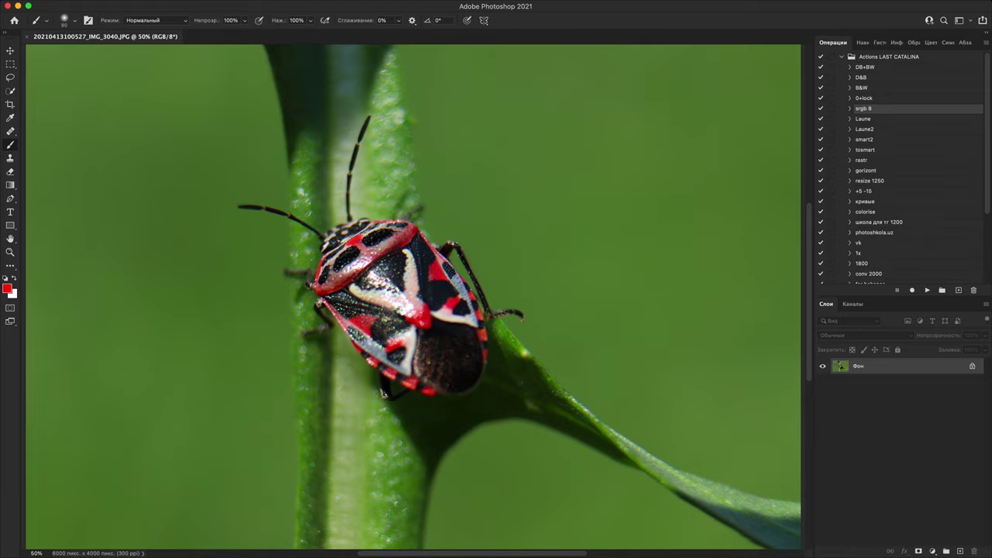
{"action": "key", "text": "super+minus"}
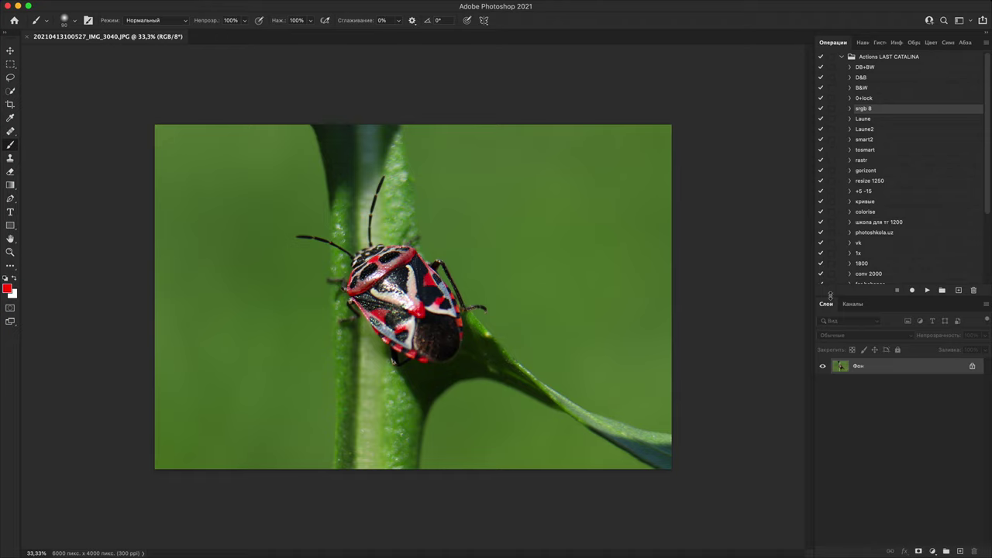
{"action": "left_click", "coordinate": [961, 552]}
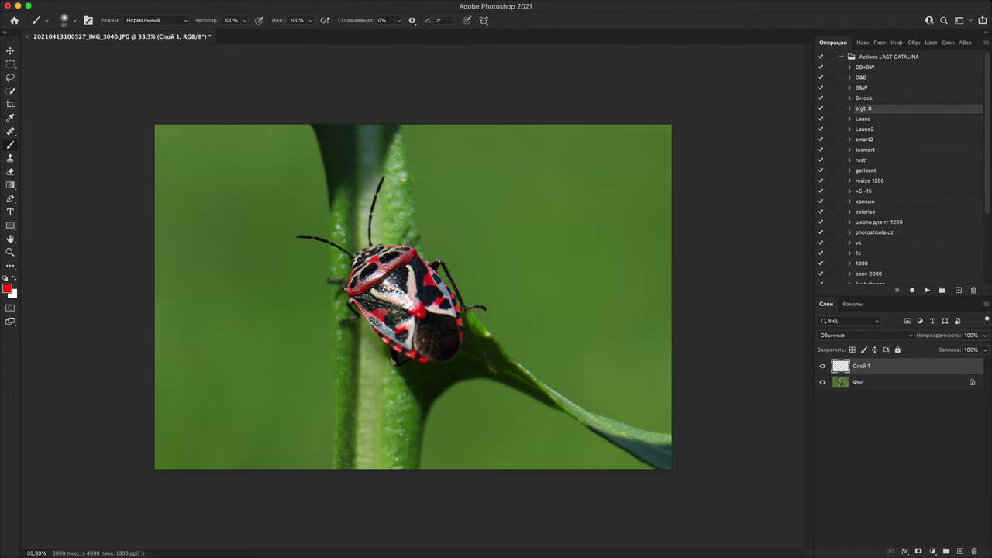
{"action": "mouse_move", "coordinate": [153, 387]}
{"action": "left_mouse_down"}
{"action": "mouse_move", "coordinate": [294, 96]}
{"action": "mouse_move", "coordinate": [173, 324]}
{"action": "mouse_move", "coordinate": [179, 277]}
{"action": "left_mouse_up"}
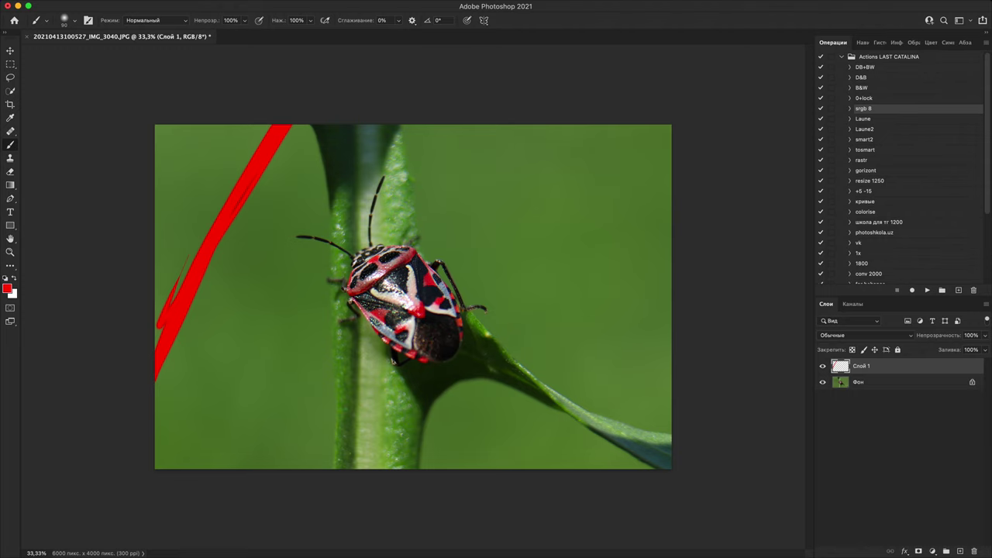
- Switch to a smaller white brush and, at 100%, circle the bug's right leg and scribble over its back and front plate
{"action": "key", "text": "super+plus"}
{"action": "key", "text": "super+plus"}
{"action": "key", "text": "super+plus"}
{"action": "key", "text": "super+plus"}
{"action": "key", "text": "super+minus"}
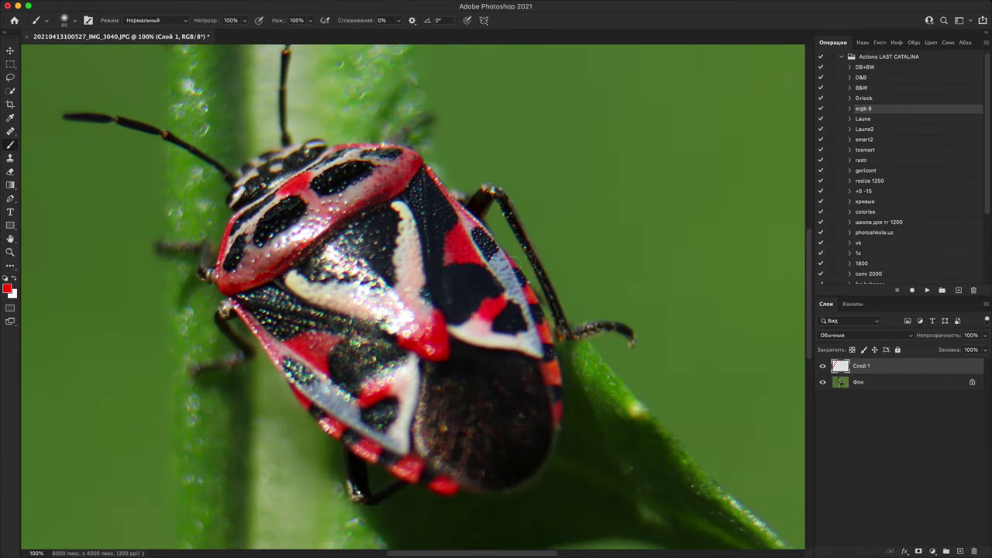
{"action": "mouse_move", "coordinate": [482, 209]}
{"action": "left_mouse_down"}
{"action": "mouse_move", "coordinate": [525, 245]}
{"action": "mouse_move", "coordinate": [500, 305]}
{"action": "mouse_move", "coordinate": [437, 193]}
{"action": "mouse_move", "coordinate": [521, 221]}
{"action": "left_mouse_up"}
{"action": "key", "text": "super+z"}
{"action": "key", "text": "x"}
{"action": "mouse_move", "coordinate": [466, 252]}
{"action": "left_mouse_down"}
{"action": "mouse_move", "coordinate": [571, 271]}
{"action": "mouse_move", "coordinate": [458, 207]}
{"action": "left_mouse_up"}
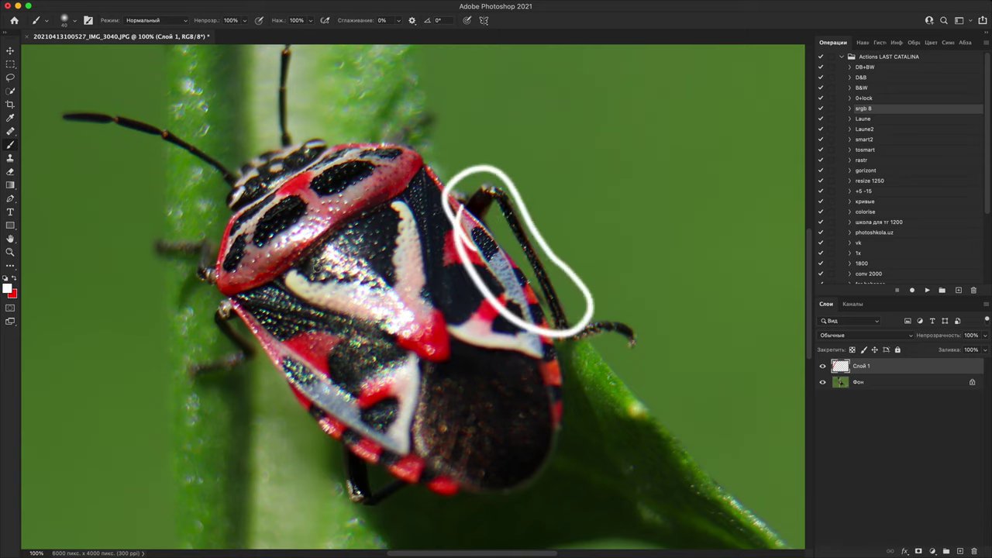
{"action": "mouse_move", "coordinate": [317, 268]}
{"action": "left_mouse_down"}
{"action": "mouse_move", "coordinate": [363, 341]}
{"action": "mouse_move", "coordinate": [468, 438]}
{"action": "mouse_move", "coordinate": [557, 450]}
{"action": "left_mouse_up"}
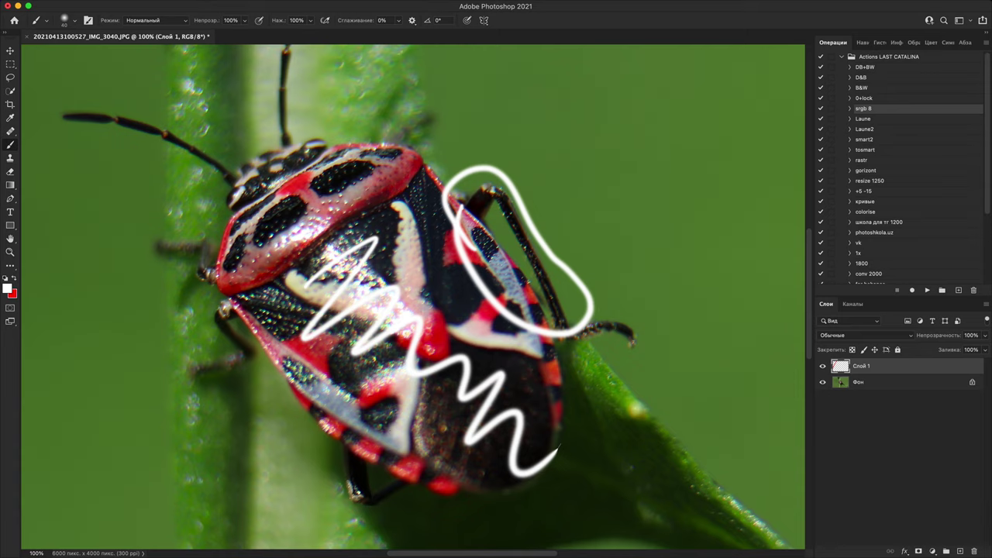
{"action": "mouse_move", "coordinate": [353, 186]}
{"action": "left_mouse_down"}
{"action": "mouse_move", "coordinate": [215, 258]}
{"action": "mouse_move", "coordinate": [405, 147]}
{"action": "left_mouse_up"}
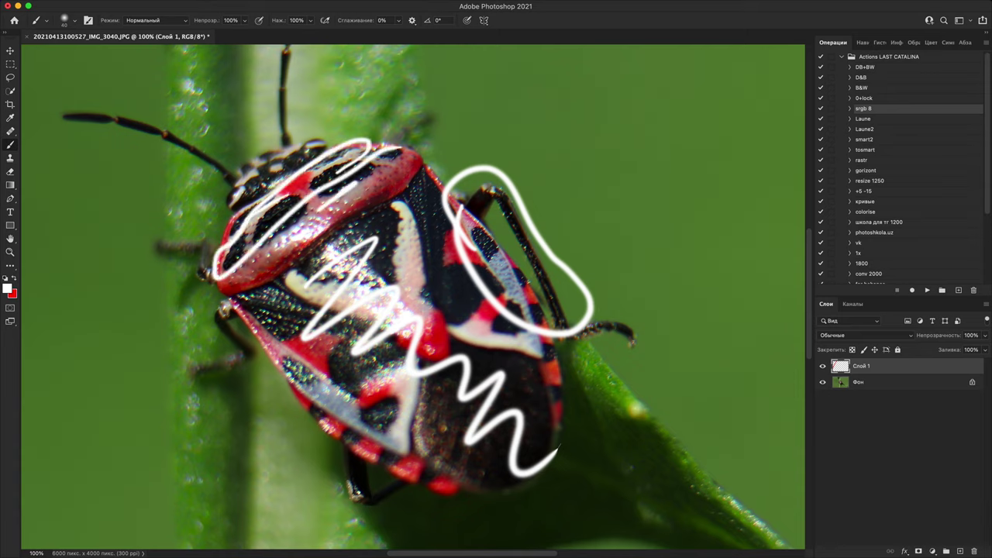
- Check the bug photo in Adobe Bridge, return to Photoshop and view the marked-up photo at a smaller magnification
{"action": "left_click", "coordinate": [17, 6]}
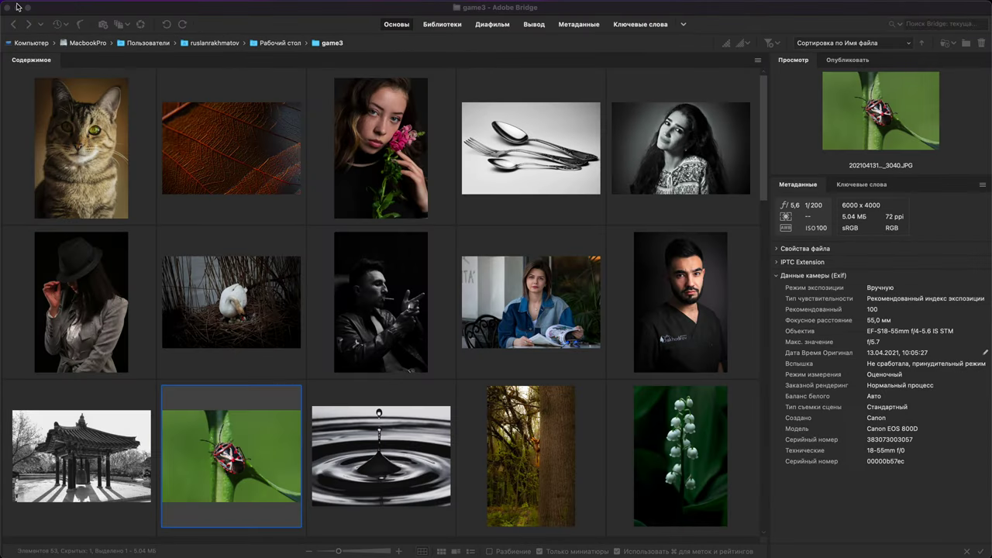
{"action": "double_click", "coordinate": [226, 467]}
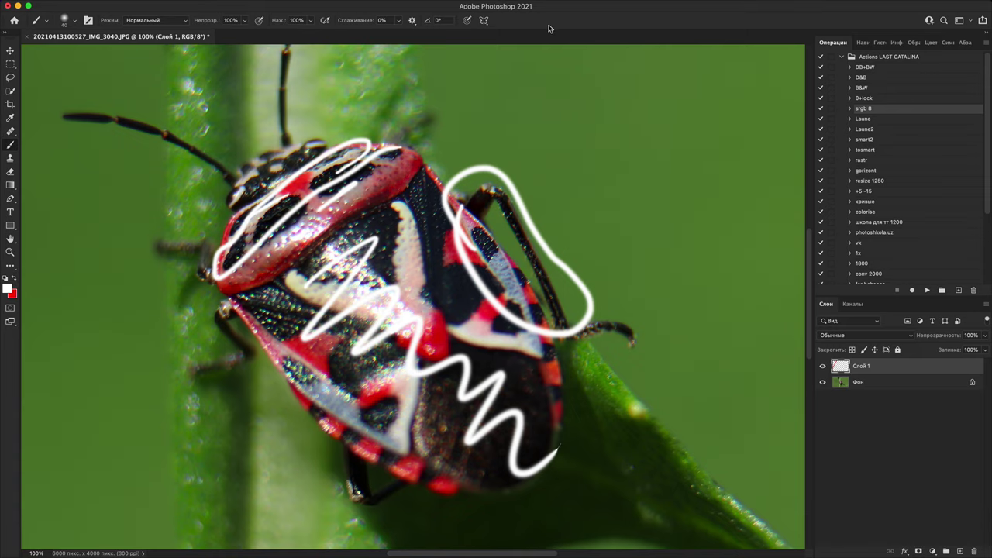
{"action": "key", "text": "super+minus"}
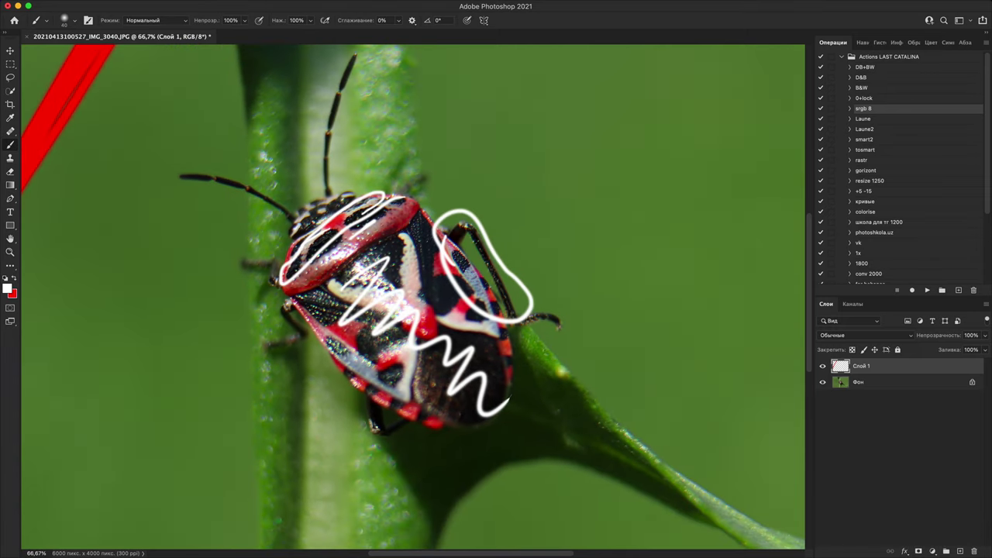
{"action": "key", "text": "super+minus"}
{"action": "key", "text": "super+minus"}
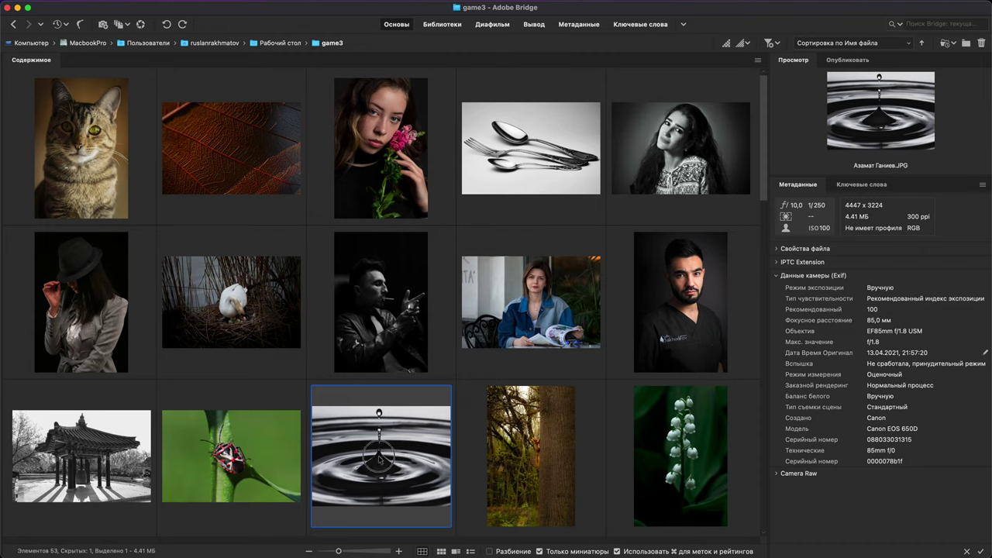
- Open the black-and-white water drop photo from Adobe Bridge in Photoshop without colour management and view it at 33.3%
{"action": "double_click", "coordinate": [380, 458]}
{"action": "left_click", "coordinate": [565, 335]}
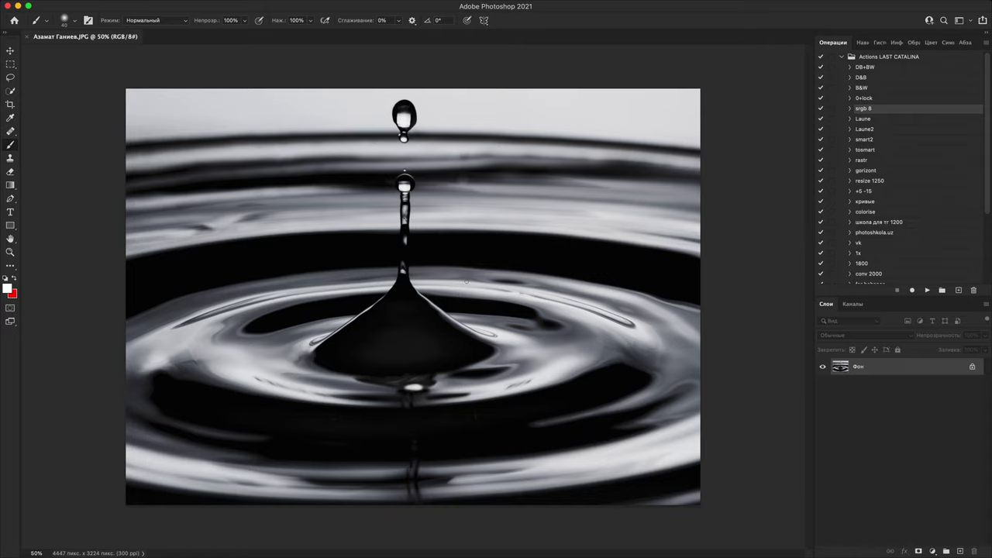
{"action": "key", "text": "super+minus"}
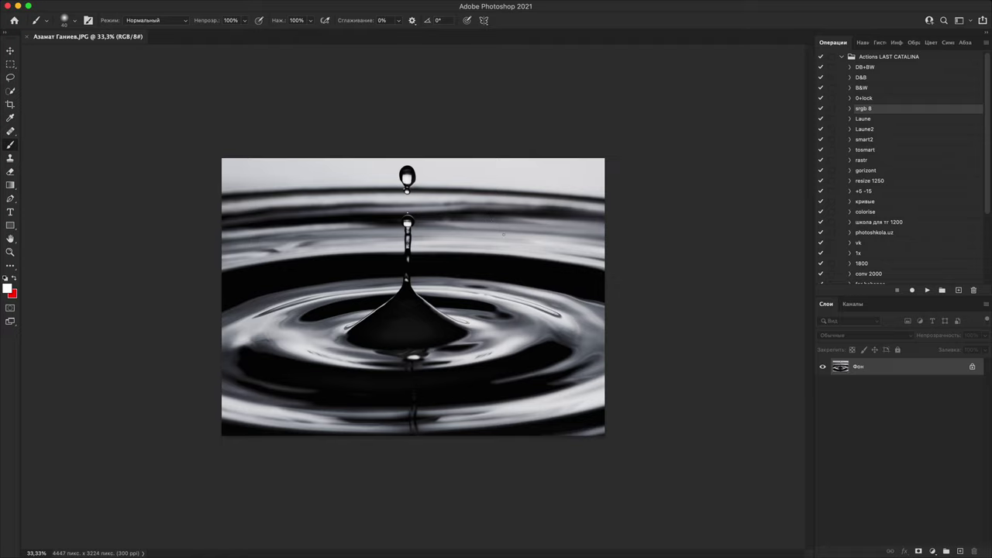
- Duplicate the water drop photo's layer, scale the copy to about 89.5% and shift it toward the middle of the canvas
{"action": "key", "text": "super+j"}
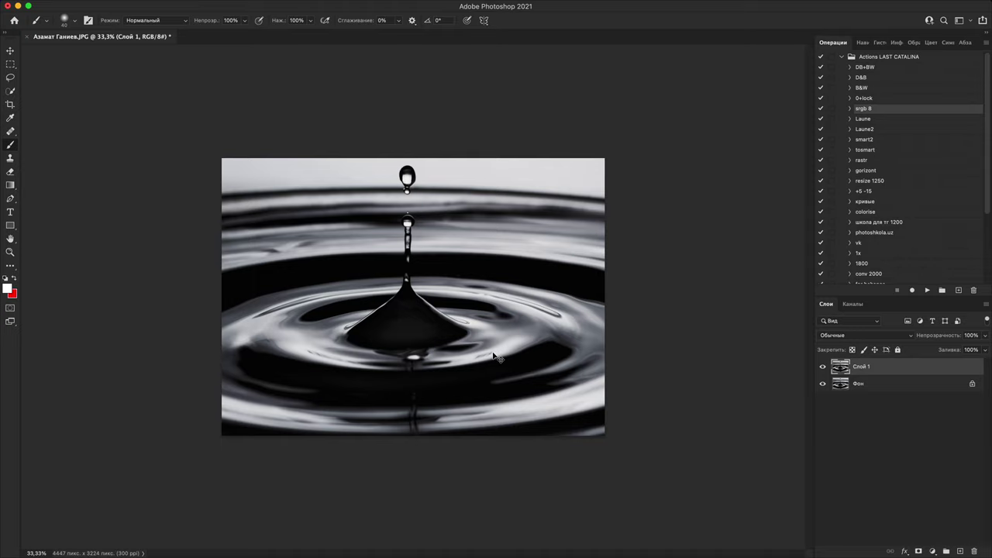
{"action": "key", "text": "super+t"}
{"action": "left_click_drag", "start_coordinate": [606, 436], "coordinate": [565, 407]}
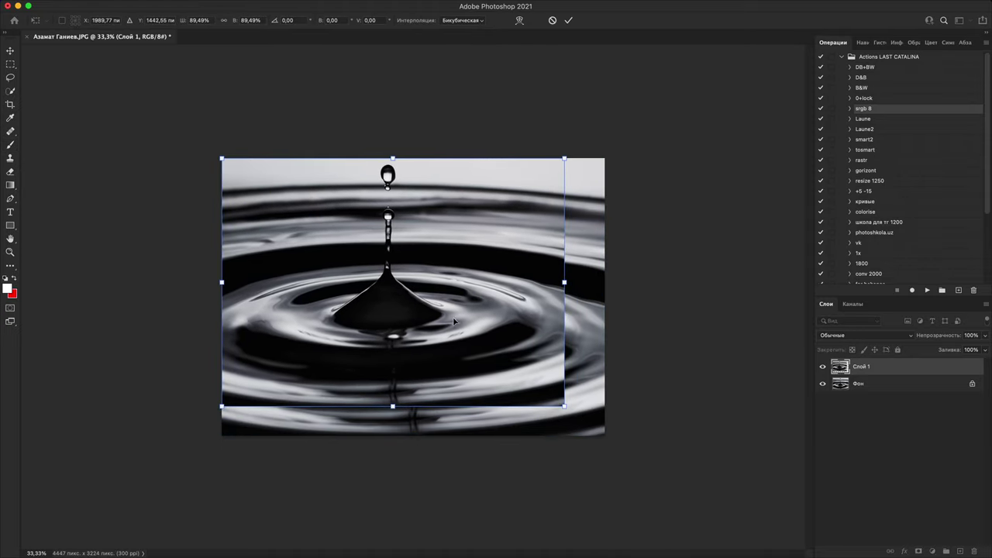
{"action": "left_click_drag", "start_coordinate": [444, 314], "coordinate": [457, 328]}
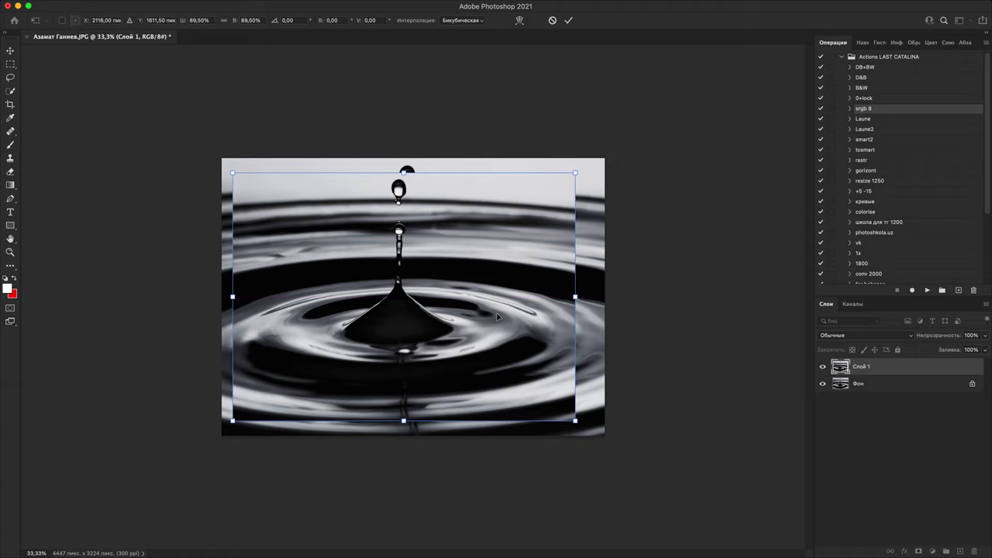
{"action": "key", "text": "Return"}
- Copy the right part of the scaled photo to a new layer and stretch it to about 125% width, reaching the canvas's right edge
{"action": "key", "text": "m"}
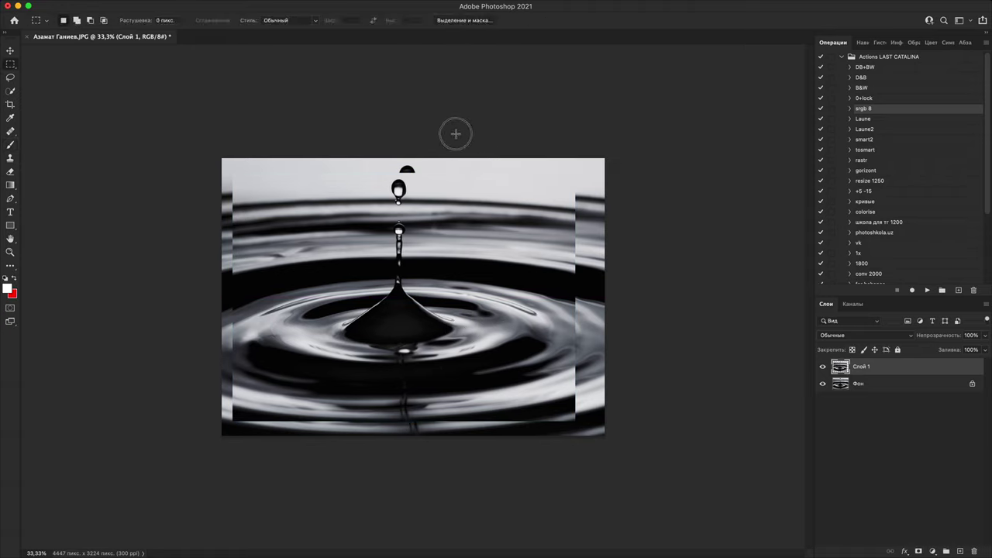
{"action": "left_click_drag", "start_coordinate": [455, 133], "coordinate": [616, 465]}
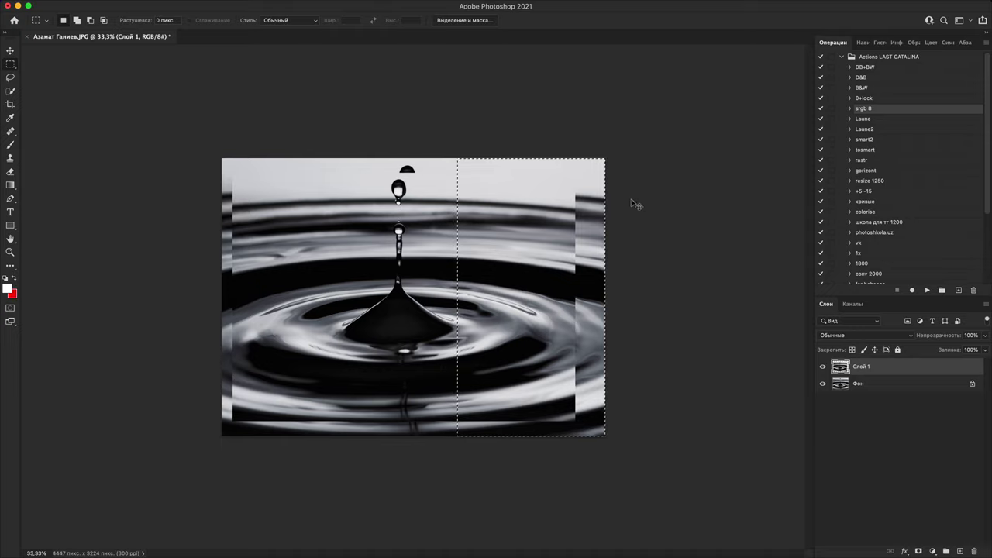
{"action": "key", "text": "super+j"}
{"action": "key", "text": "super+t"}
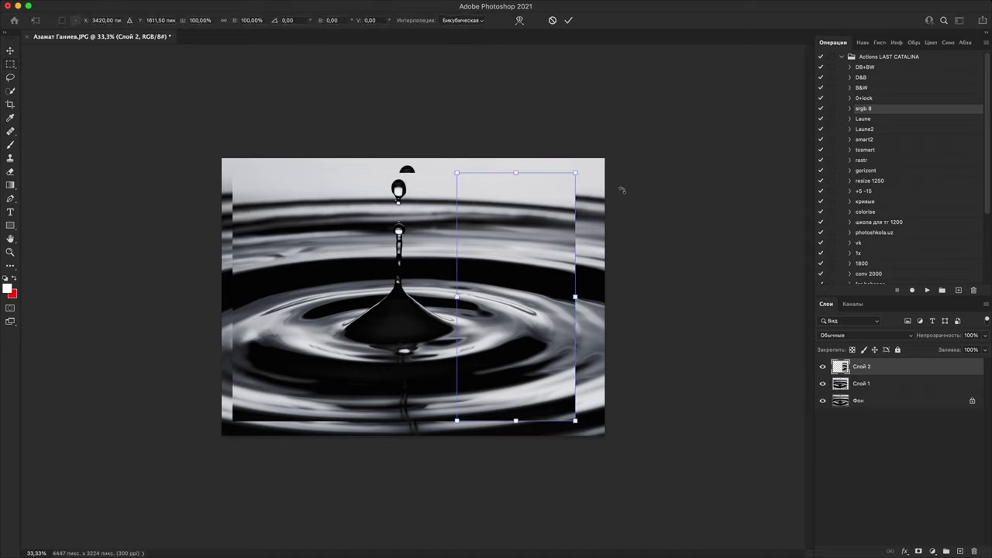
{"action": "left_click_drag", "start_coordinate": [576, 296], "coordinate": [605, 297]}
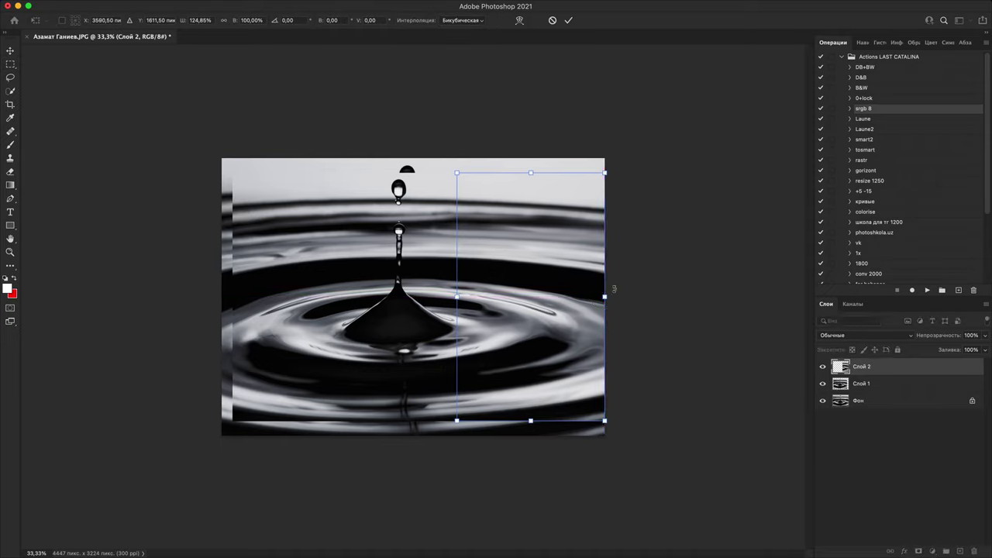
{"action": "key", "text": "Return"}
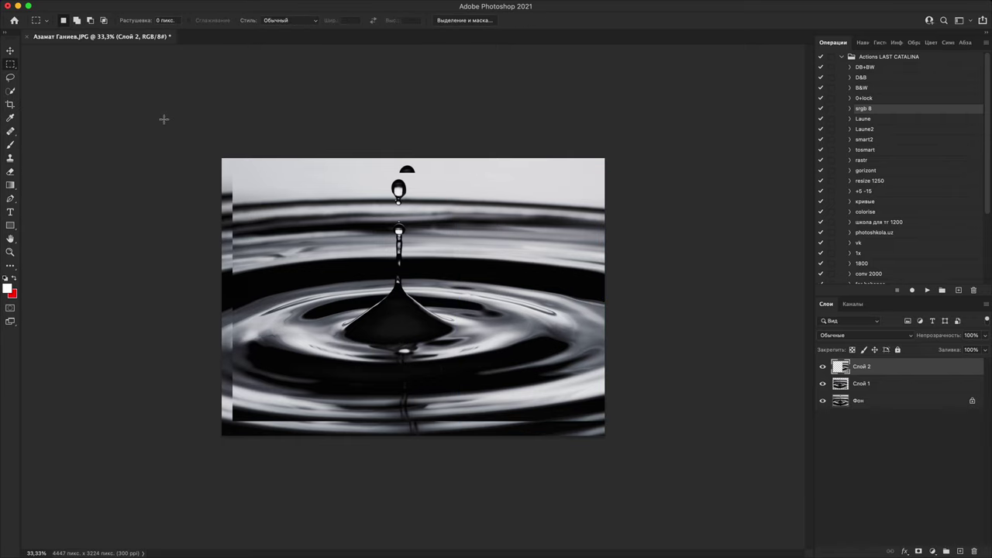
- Copy the left strip of the scaled photo to a new layer and stretch it to about 111% width, reaching the canvas's left edge
{"action": "left_click_drag", "start_coordinate": [224, 115], "coordinate": [334, 515]}
{"action": "left_click", "coordinate": [884, 383]}
{"action": "key", "text": "ctrl+j"}
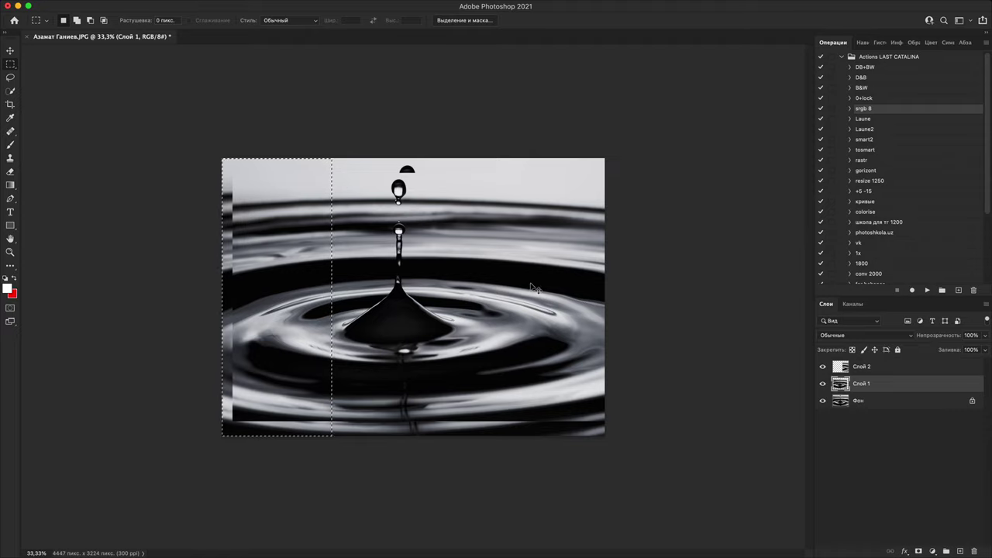
{"action": "key", "text": "ctrl+t"}
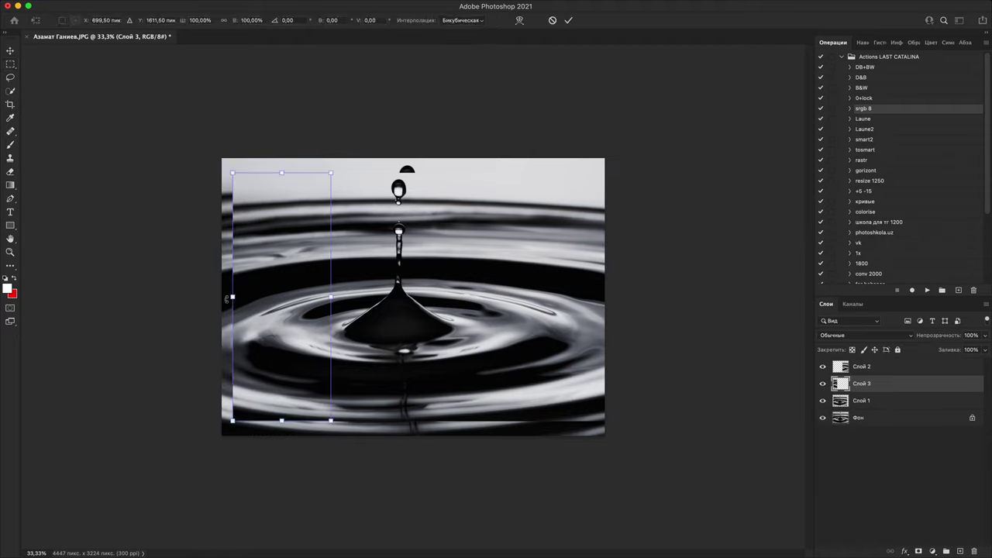
{"action": "mouse_move", "coordinate": [232, 297]}
{"action": "left_mouse_down"}
{"action": "mouse_move", "coordinate": [214, 296]}
{"action": "mouse_move", "coordinate": [222, 297]}
{"action": "left_mouse_up"}
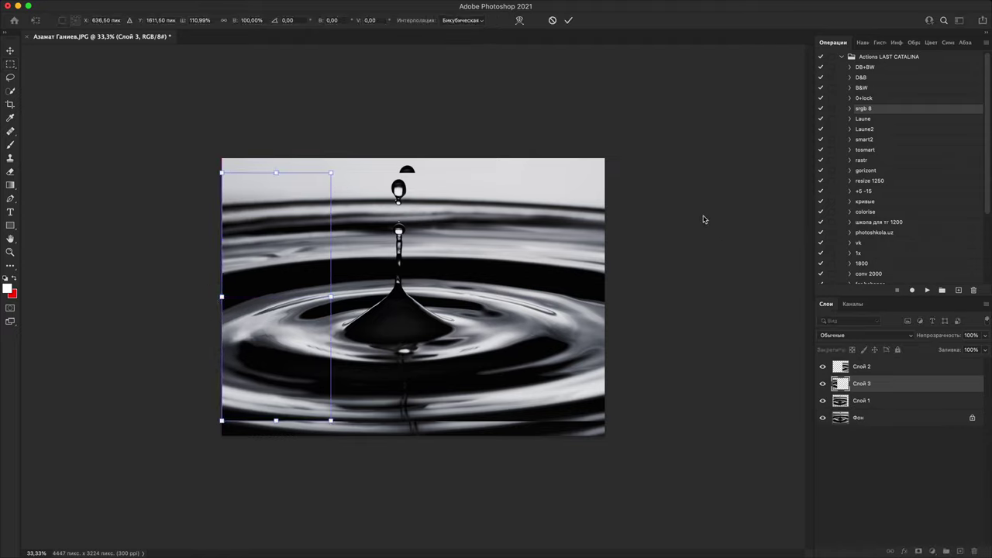
{"action": "key", "text": "Return"}
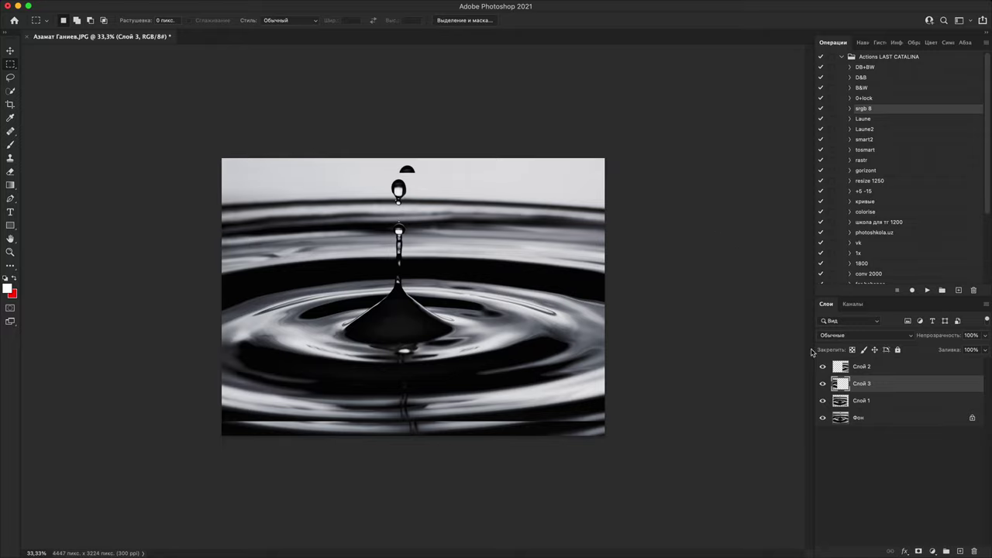
- Compare the reframed photo with the original by toggling layer visibility, and discard the reframing layers
{"action": "left_click", "coordinate": [822, 419]}
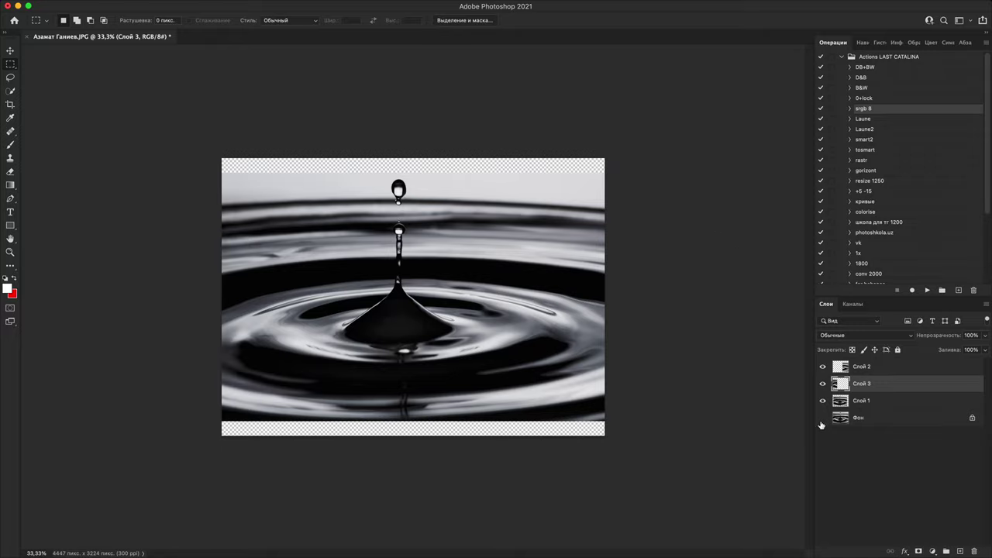
{"action": "left_click", "coordinate": [822, 422]}
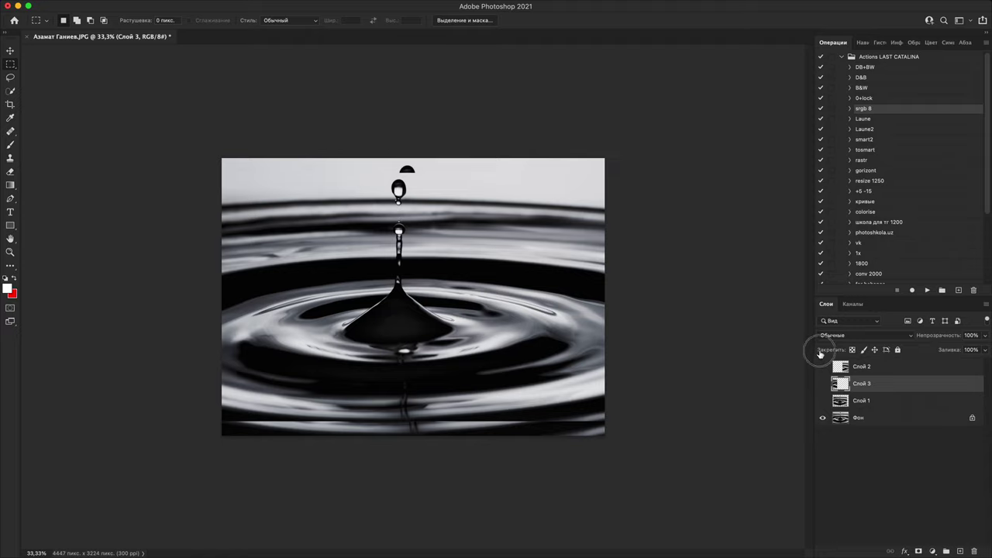
{"action": "left_click_drag", "start_coordinate": [823, 366], "coordinate": [818, 339]}
{"action": "key", "text": "super+e"}
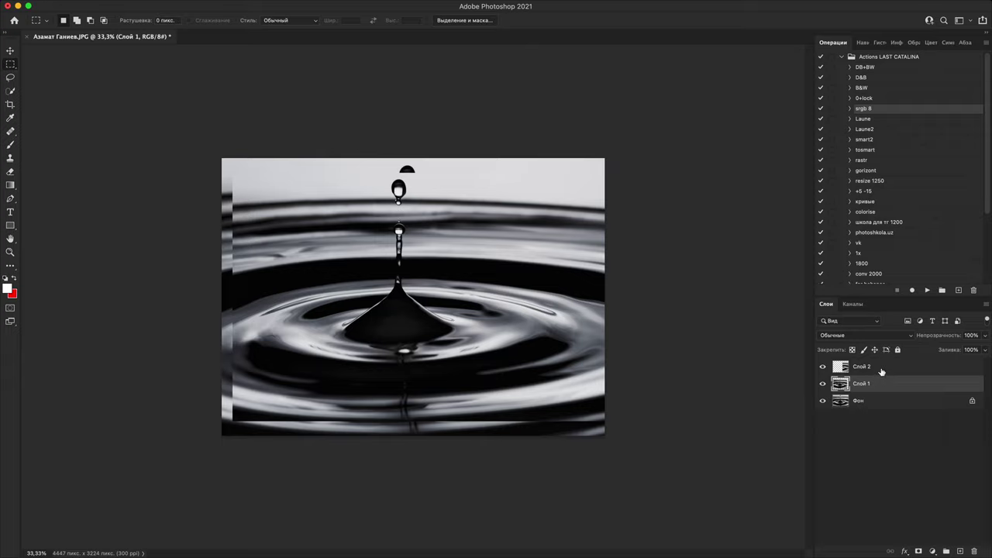
{"action": "key", "text": "shift+super+e"}
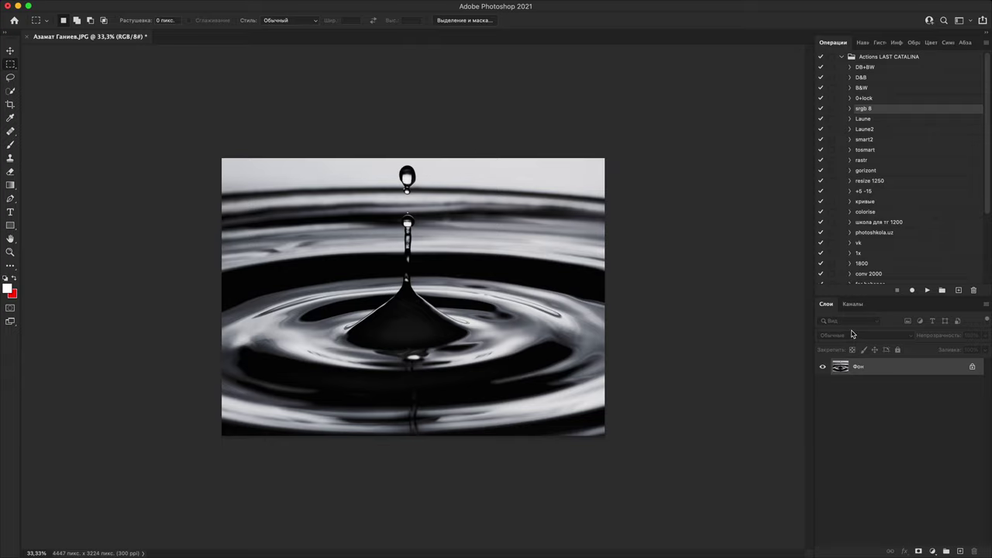
- Examine the water column and the falling drops closely at 400% and 200% magnification
{"action": "key", "text": "super+plus"}
{"action": "key", "text": "super+plus"}
{"action": "key", "text": "super+plus"}
{"action": "key", "text": "super+plus"}
{"action": "key", "text": "super+plus"}
{"action": "key", "text": "super+plus"}
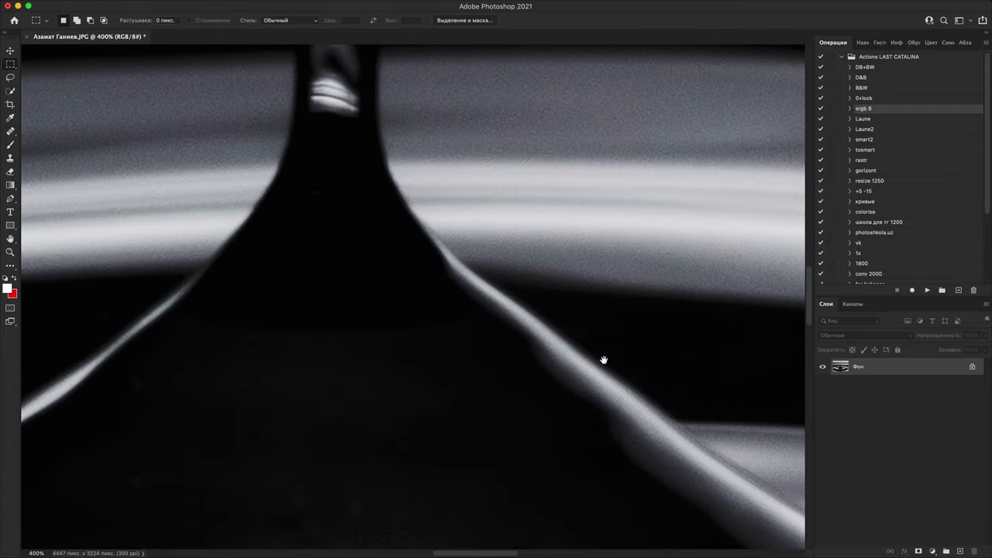
{"action": "left_click_drag", "start_coordinate": [604, 360], "coordinate": [643, 489]}
{"action": "mouse_move", "coordinate": [621, 257]}
{"action": "left_mouse_down"}
{"action": "mouse_move", "coordinate": [630, 497]}
{"action": "mouse_move", "coordinate": [629, 260]}
{"action": "left_mouse_up"}
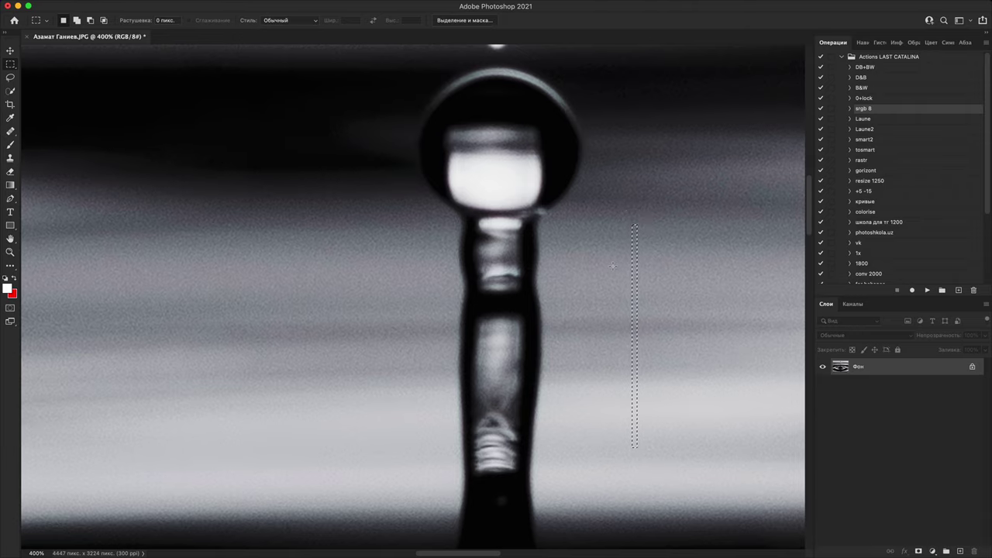
{"action": "key", "text": "super+d"}
{"action": "scroll", "coordinate": [577, 266], "scroll_direction": "down", "scroll_amount": 3}
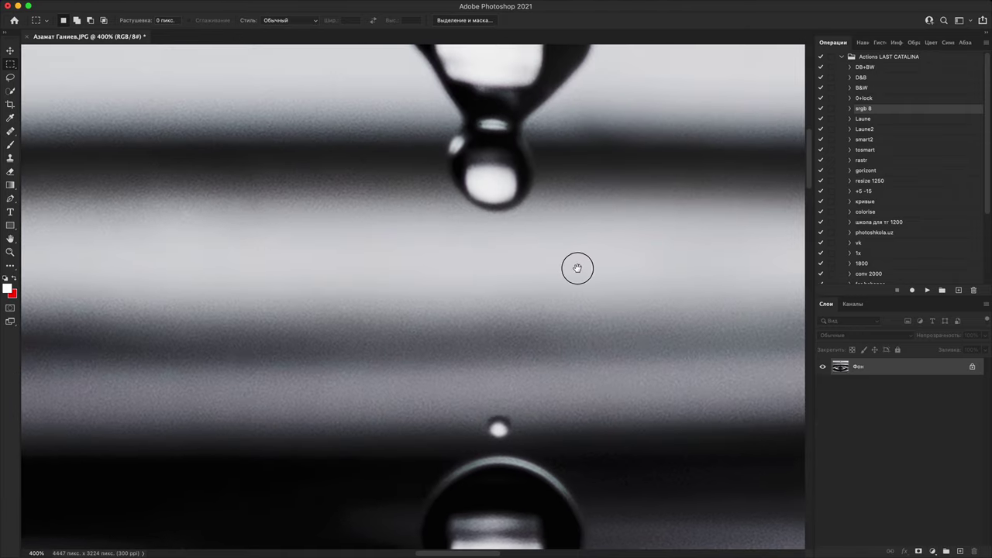
{"action": "scroll", "coordinate": [589, 256], "scroll_direction": "down", "scroll_amount": 3}
{"action": "scroll", "coordinate": [586, 266], "scroll_direction": "up", "scroll_amount": 2}
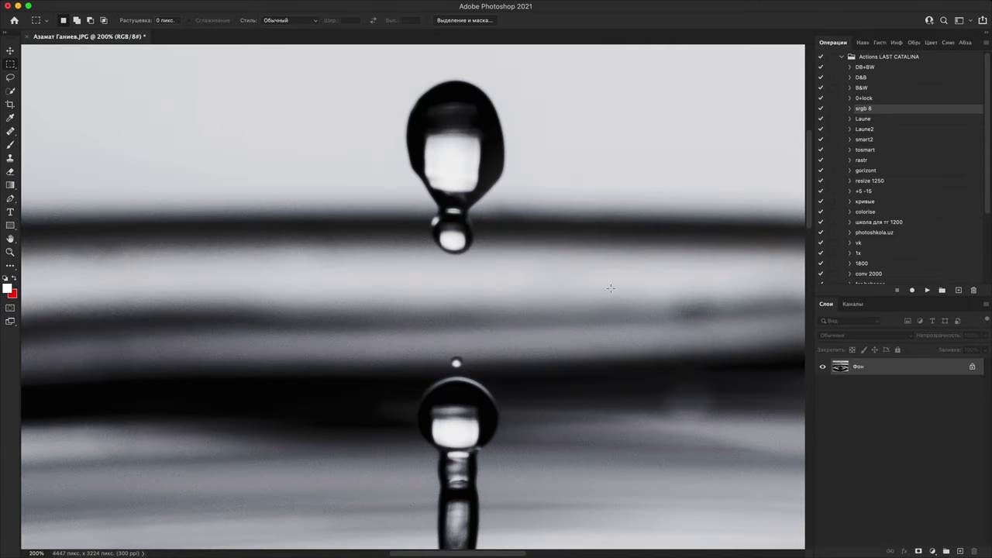
- Add an empty layer, lasso around the uppermost drop and copy that drop from the background onto its own layer
{"action": "left_click", "coordinate": [960, 551]}
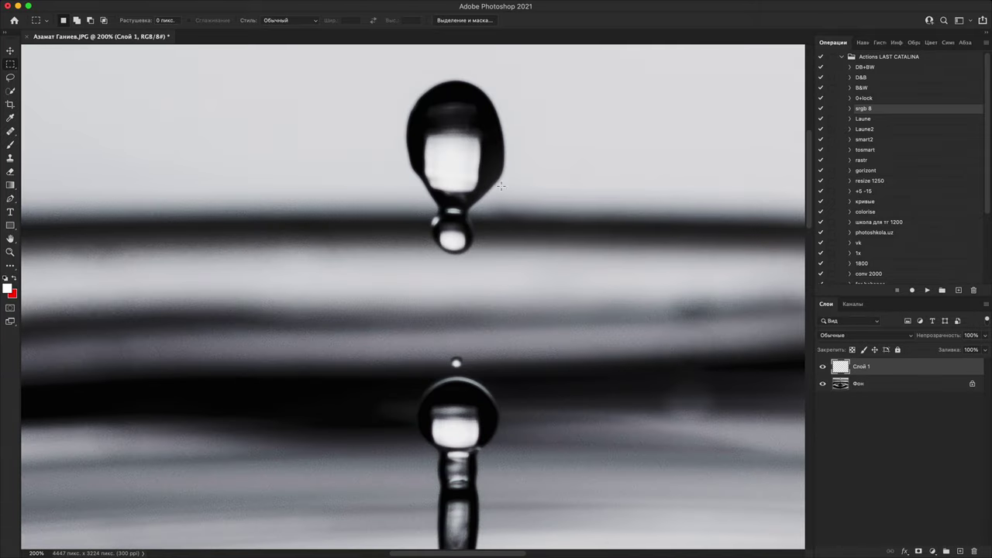
{"action": "key", "text": "l"}
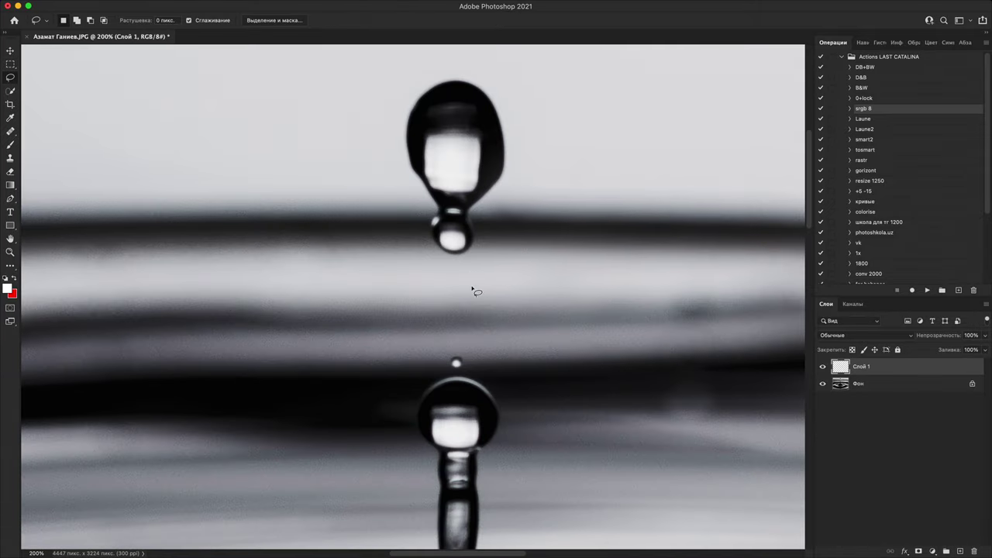
{"action": "mouse_move", "coordinate": [475, 277]}
{"action": "left_mouse_down"}
{"action": "mouse_move", "coordinate": [401, 287]}
{"action": "mouse_move", "coordinate": [395, 53]}
{"action": "mouse_move", "coordinate": [549, 153]}
{"action": "mouse_move", "coordinate": [477, 305]}
{"action": "left_mouse_up"}
{"action": "key", "text": "super+j"}
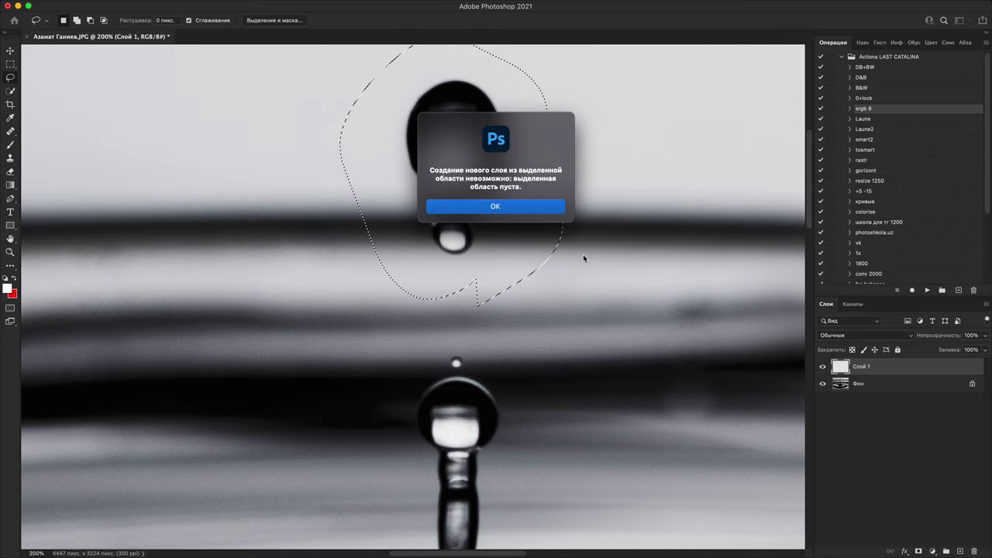
{"action": "key", "text": "Return"}
{"action": "key", "text": "alt+bracketleft"}
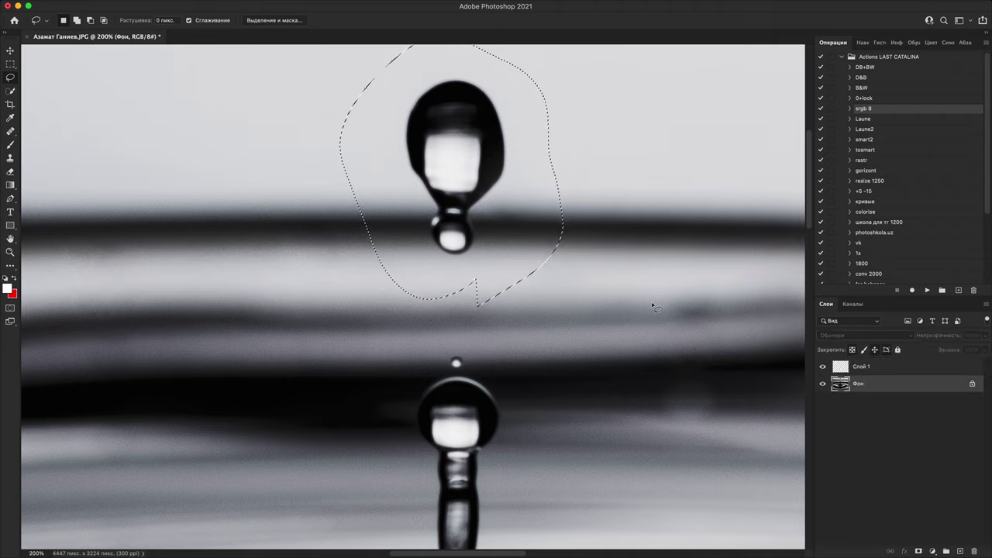
{"action": "key", "text": "super+j"}
- Move the copied drop slightly to the right and fine-tune its alignment over the water column with small leftward nudges
{"action": "key", "text": "v"}
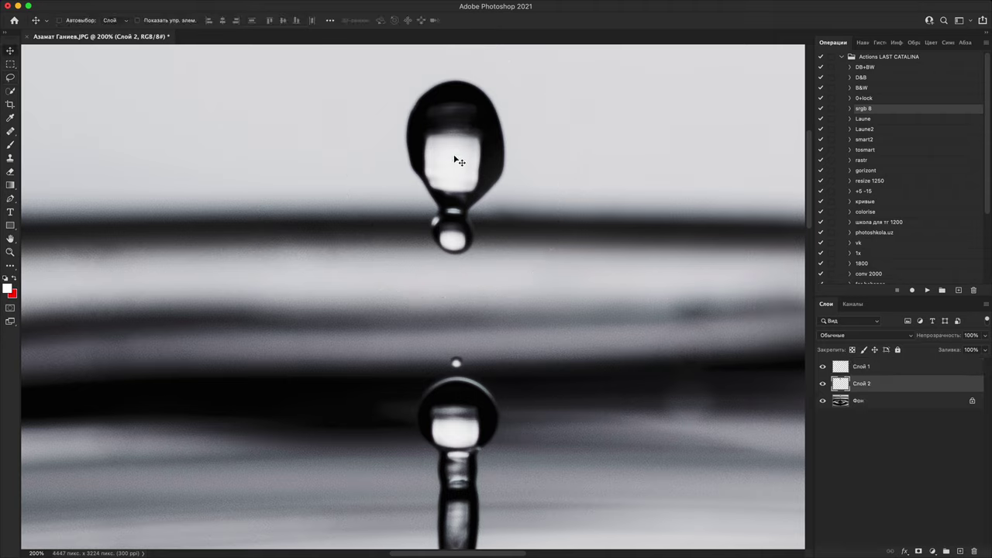
{"action": "left_click_drag", "start_coordinate": [458, 160], "coordinate": [472, 153]}
{"action": "key", "text": "super+minus"}
{"action": "key", "text": "super+minus"}
{"action": "key", "text": "super+minus"}
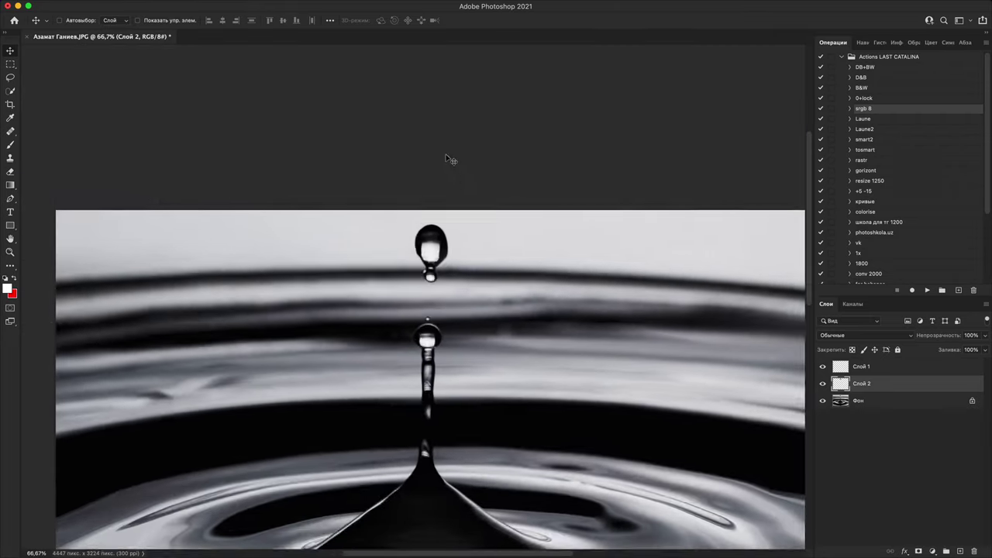
{"action": "key", "text": "Left"}
{"action": "key", "text": "Left"}
{"action": "key", "text": "Left"}
{"action": "key", "text": "Left"}
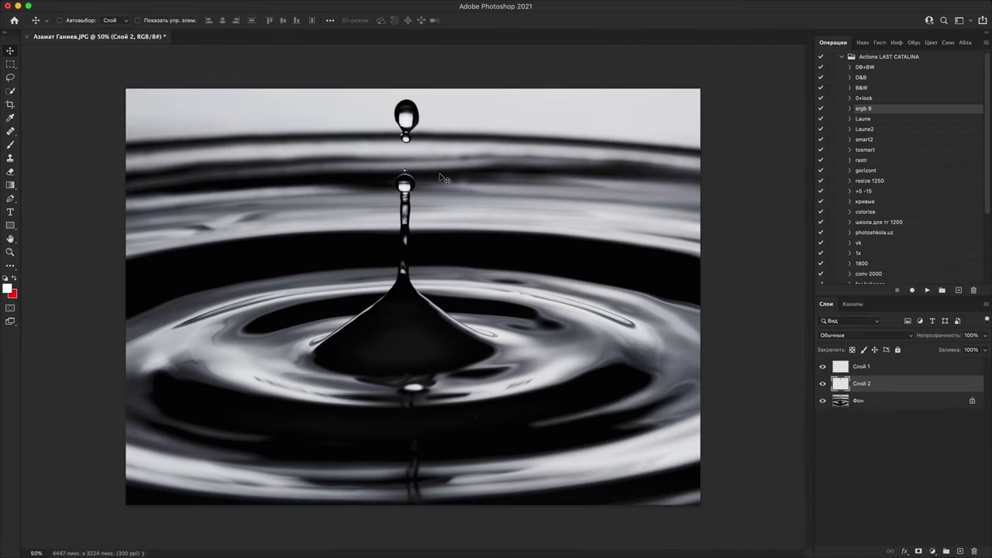
{"action": "key", "text": "super+minus"}
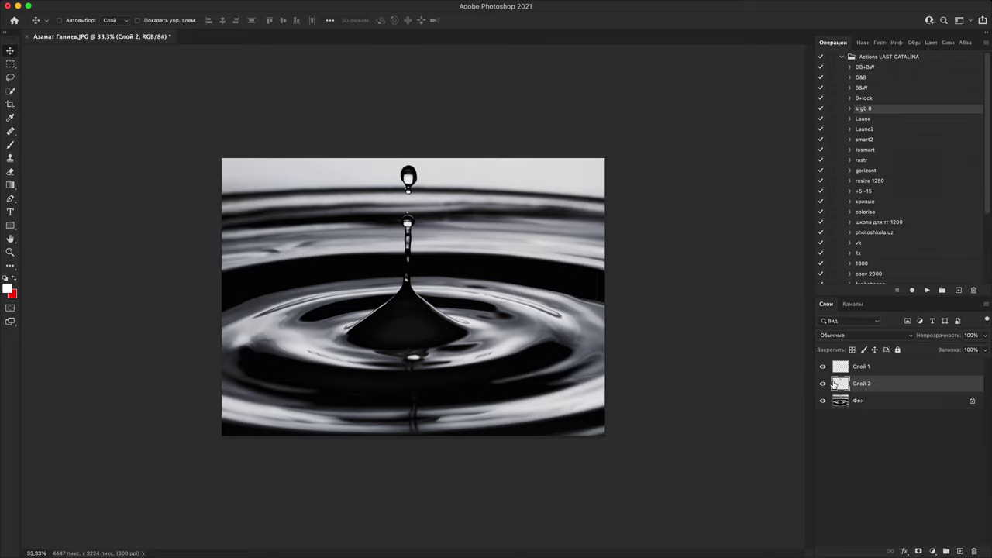
- Toggle the visibility of the shifted drop's layer to compare its new position with the original
{"action": "left_click", "coordinate": [824, 384]}
{"action": "left_click", "coordinate": [824, 384]}
{"action": "left_click", "coordinate": [823, 384]}
{"action": "left_click", "coordinate": [823, 384]}
- Inspect the shifted drop against the smaller drops and the water column at up to 200%
{"action": "key", "text": "super+plus"}
{"action": "key", "text": "super+minus"}
{"action": "key", "text": "super+plus"}
{"action": "key", "text": "super+plus"}
{"action": "key", "text": "super+plus"}
{"action": "key", "text": "super+plus"}
{"action": "key", "text": "super+plus"}
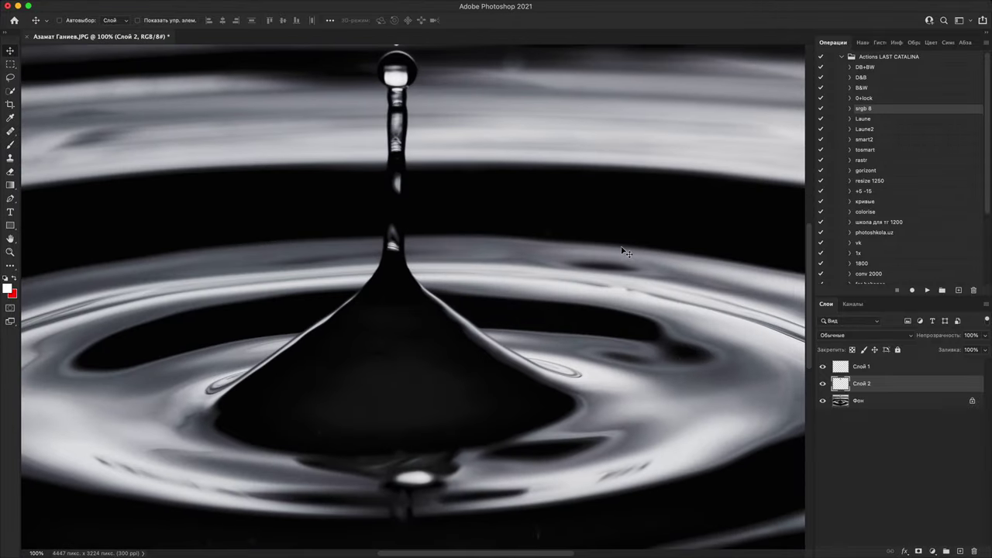
{"action": "scroll", "coordinate": [547, 286], "scroll_direction": "up", "scroll_amount": 10}
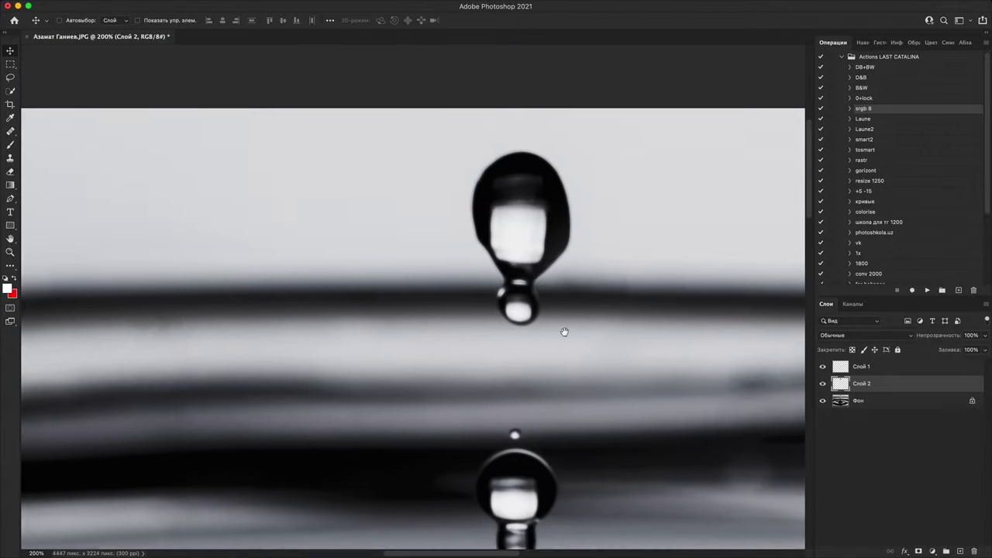
{"action": "scroll", "coordinate": [534, 280], "scroll_direction": "down", "scroll_amount": 5}
{"action": "scroll", "coordinate": [534, 279], "scroll_direction": "right", "scroll_amount": 3}
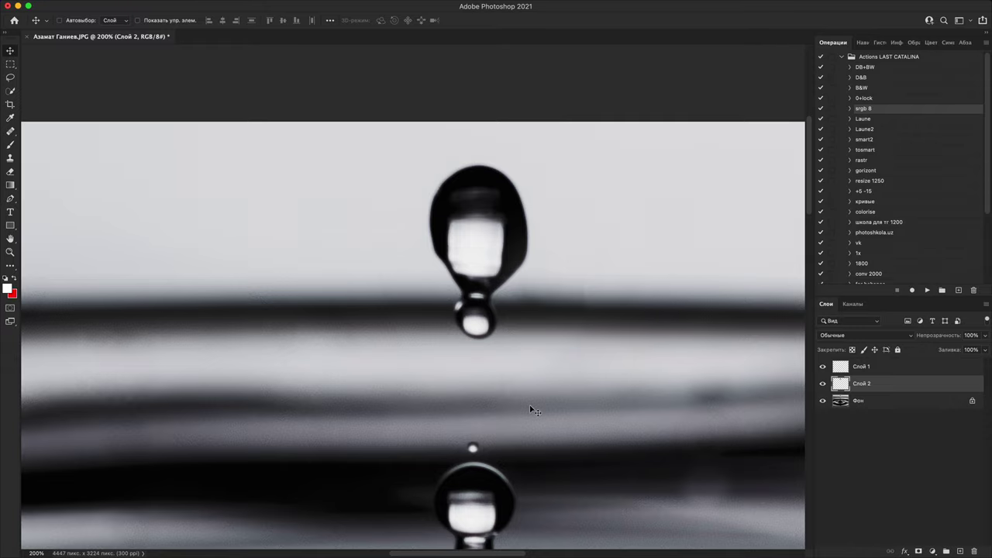
{"action": "key", "text": "super+minus"}
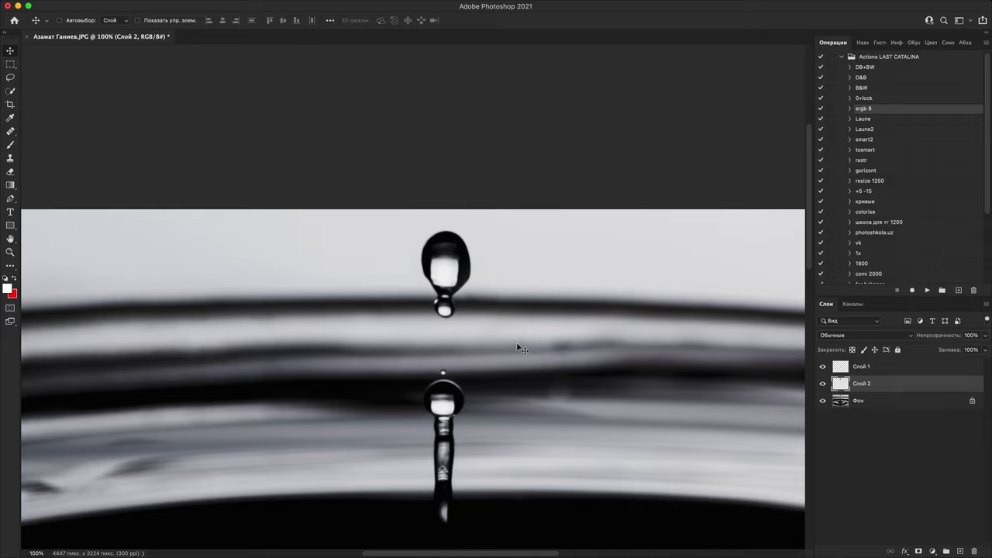
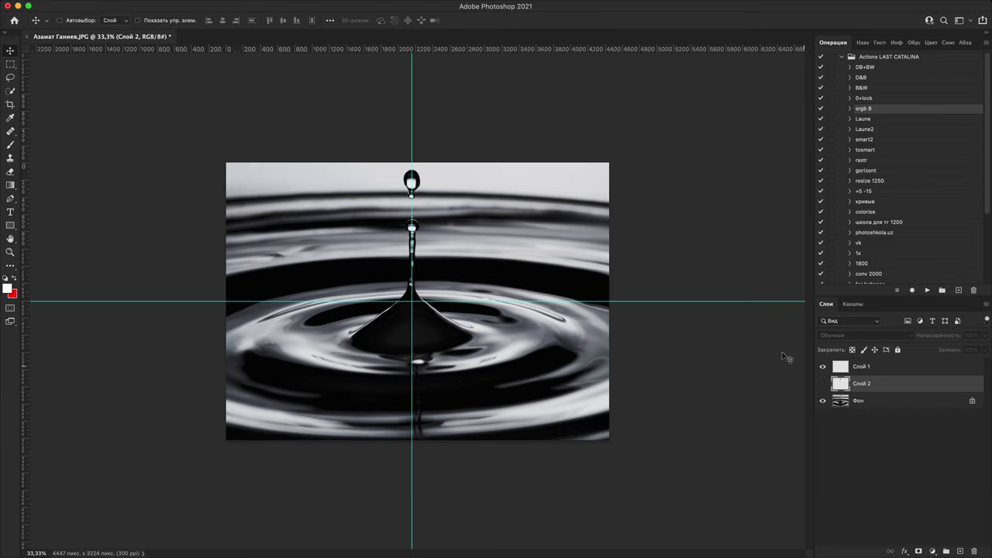
- Examine the original drops and water column against the vertical guide at 200%
{"action": "key", "text": "super+plus"}
{"action": "key", "text": "super+plus"}
{"action": "key", "text": "super+plus"}
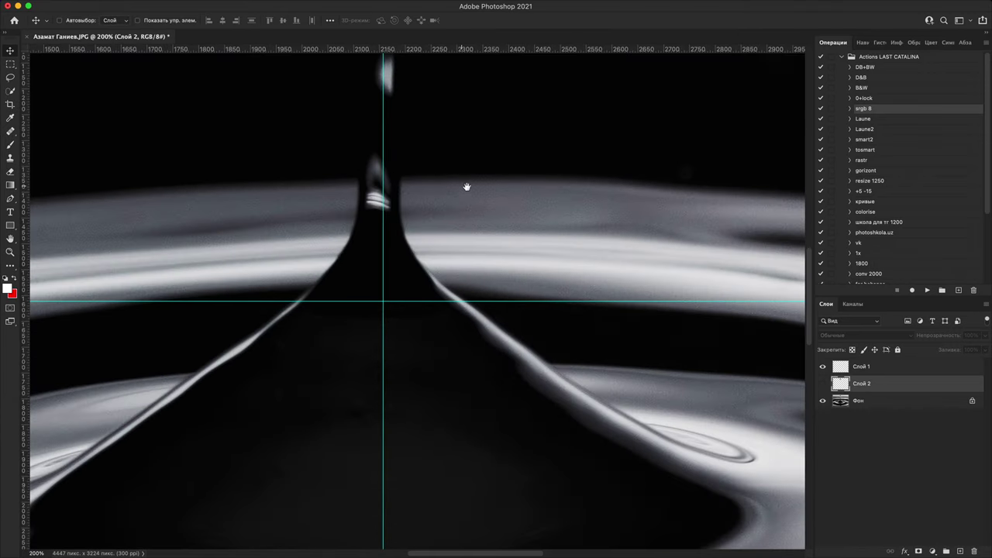
{"action": "left_click_drag", "start_coordinate": [466, 188], "coordinate": [485, 318]}
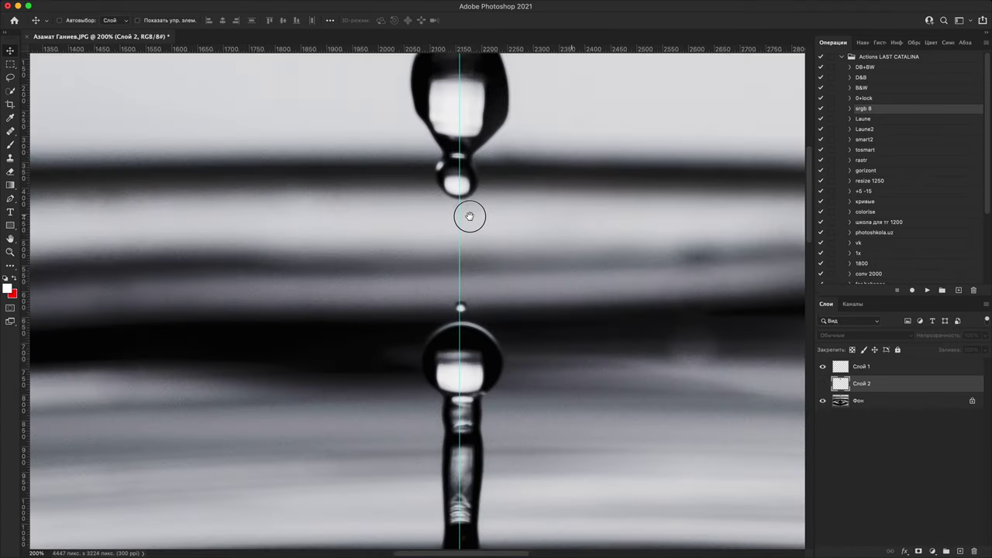
- Show the shifted drop's layer again, then hide the guides and rulers to present the whole water drop photo cleanly
{"action": "scroll", "coordinate": [469, 216], "scroll_direction": "up", "scroll_amount": 2}
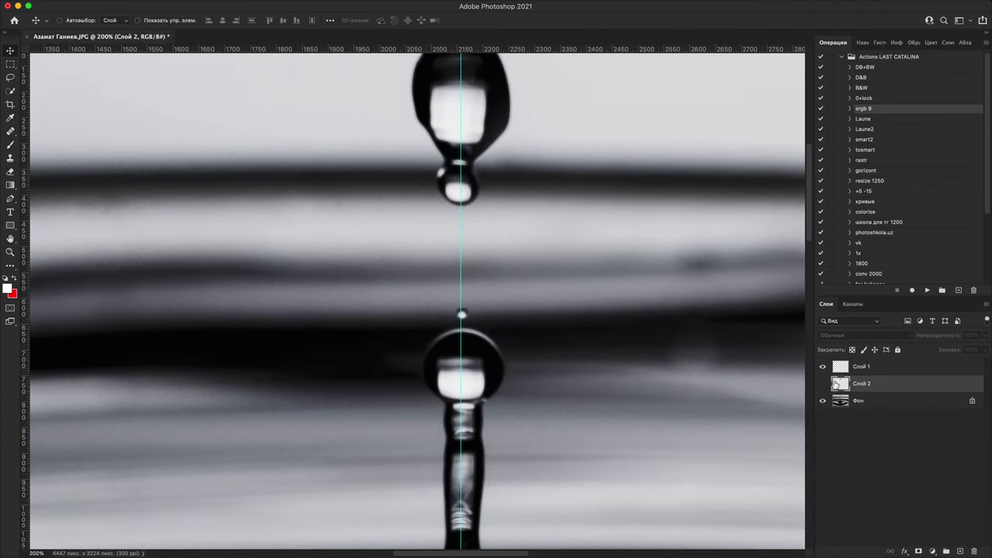
{"action": "left_click", "coordinate": [823, 384]}
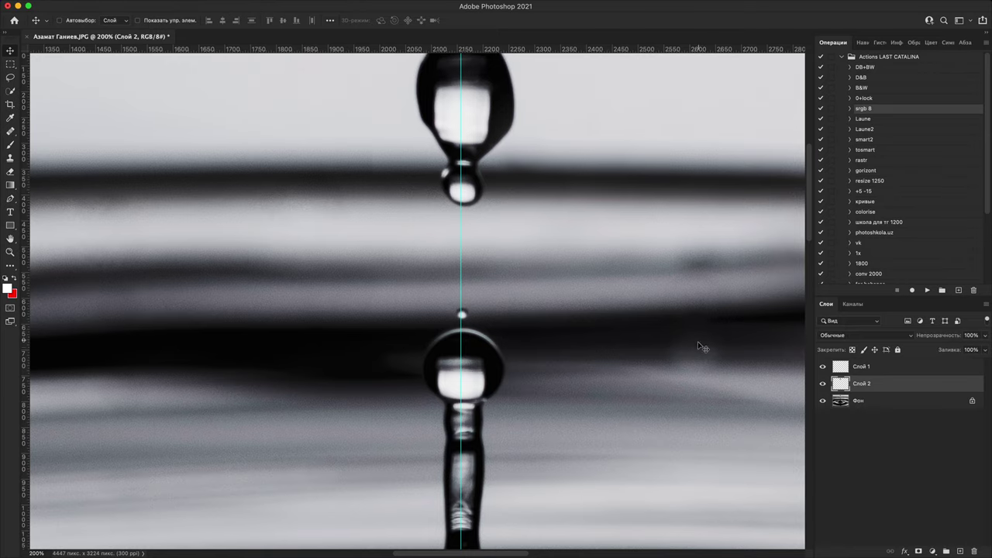
{"action": "key", "text": "super+minus"}
{"action": "key", "text": "super+minus"}
{"action": "key", "text": "super+minus"}
{"action": "key", "text": "super+minus"}
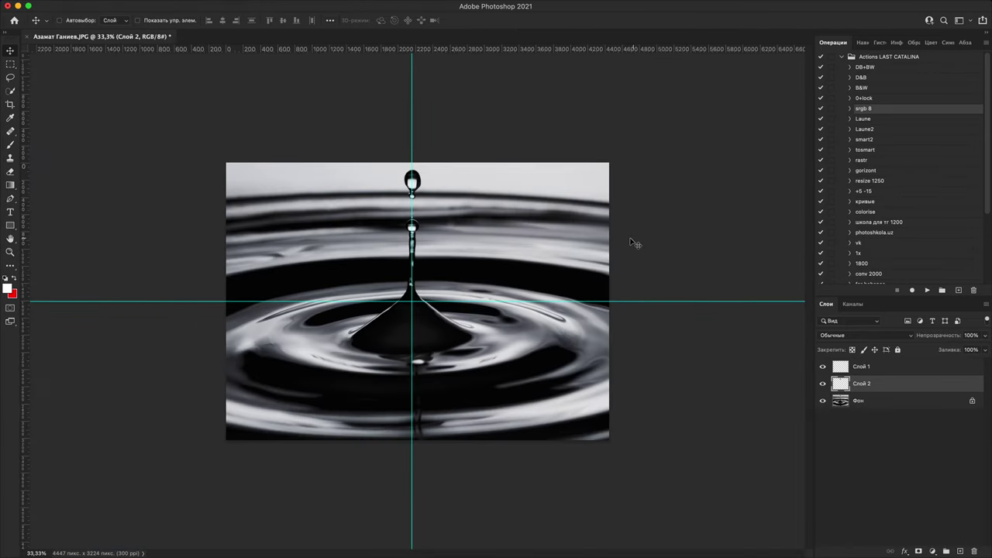
{"action": "key", "text": "super+semicolon"}
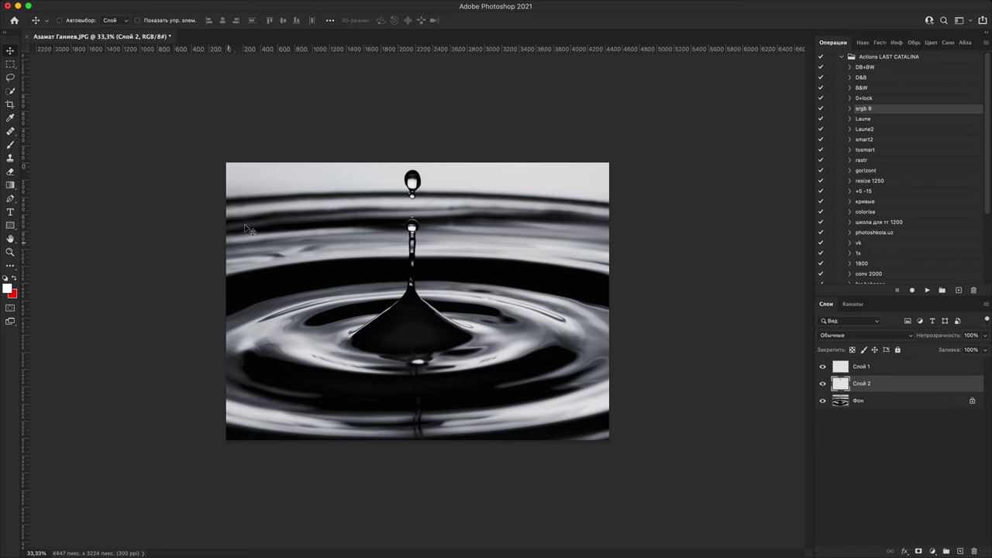
{"action": "key", "text": "super+r"}
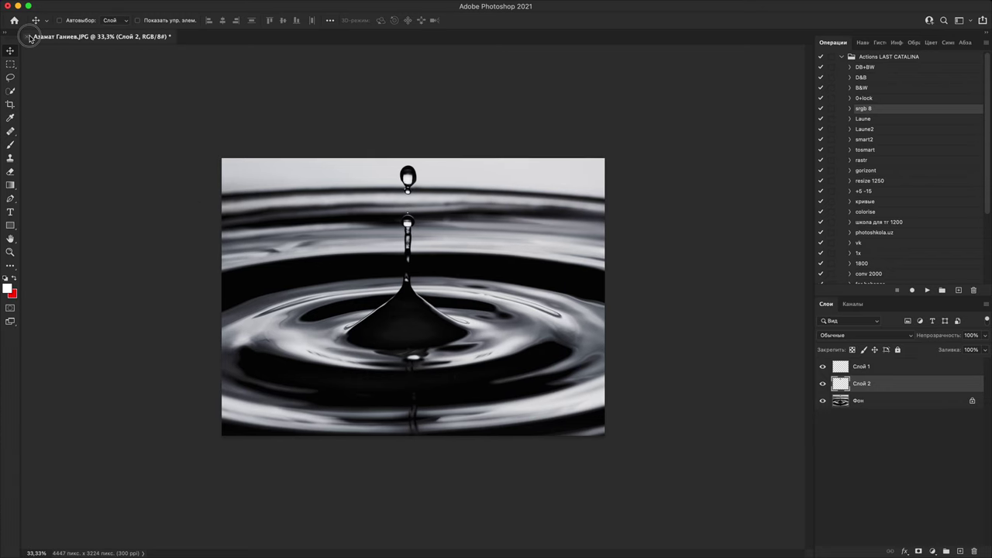
- Close the water drop photo and open белка.JPG from the game3 folder in Bridge
{"action": "left_click", "coordinate": [28, 37]}
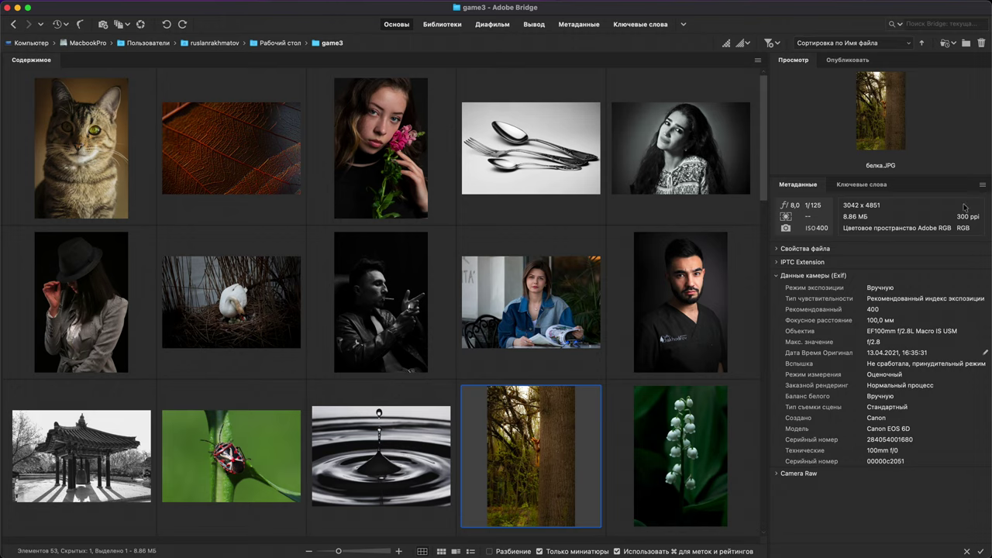
{"action": "double_click", "coordinate": [534, 448]}
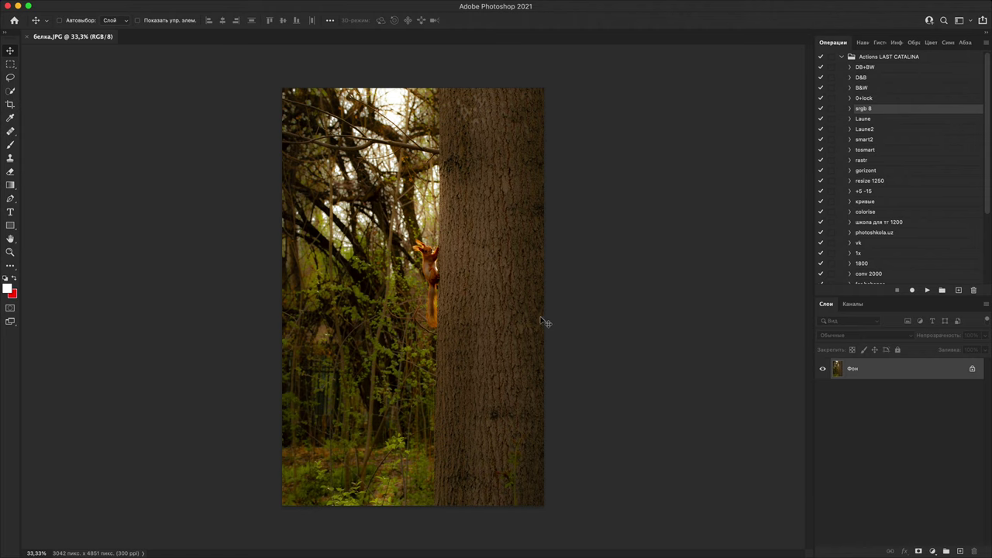
- Examine the squirrel's head, body and tail at up to 300%
{"action": "key", "text": "super+plus"}
{"action": "key", "text": "super+plus"}
{"action": "key", "text": "super+plus"}
{"action": "key", "text": "super+plus"}
{"action": "key", "text": "super+plus"}
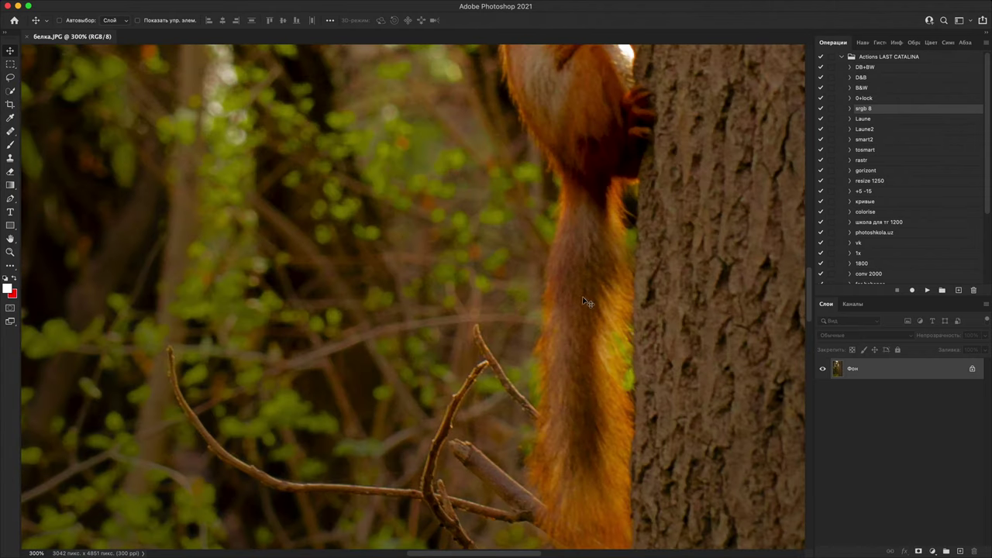
{"action": "scroll", "coordinate": [516, 303], "scroll_direction": "up", "scroll_amount": 10}
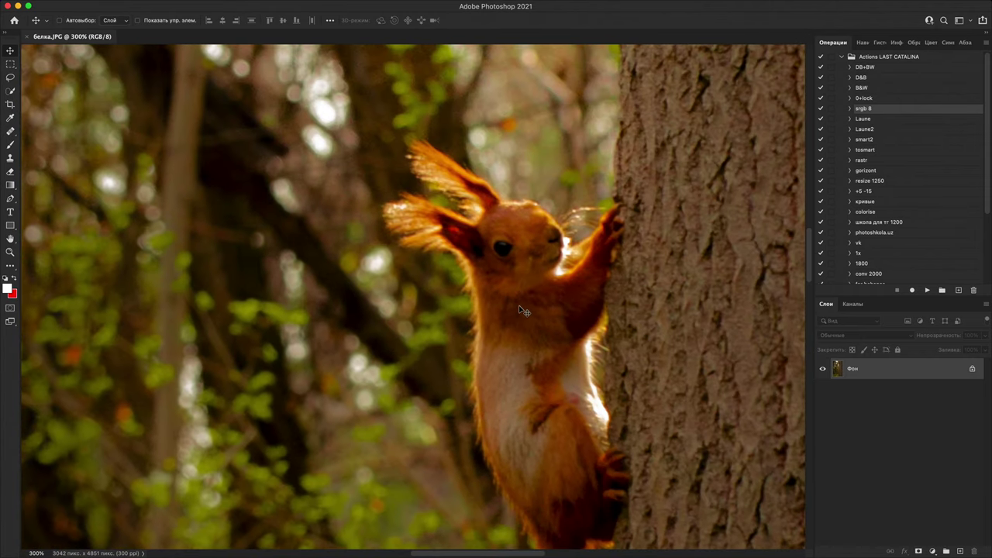
{"action": "key", "text": "super+minus"}
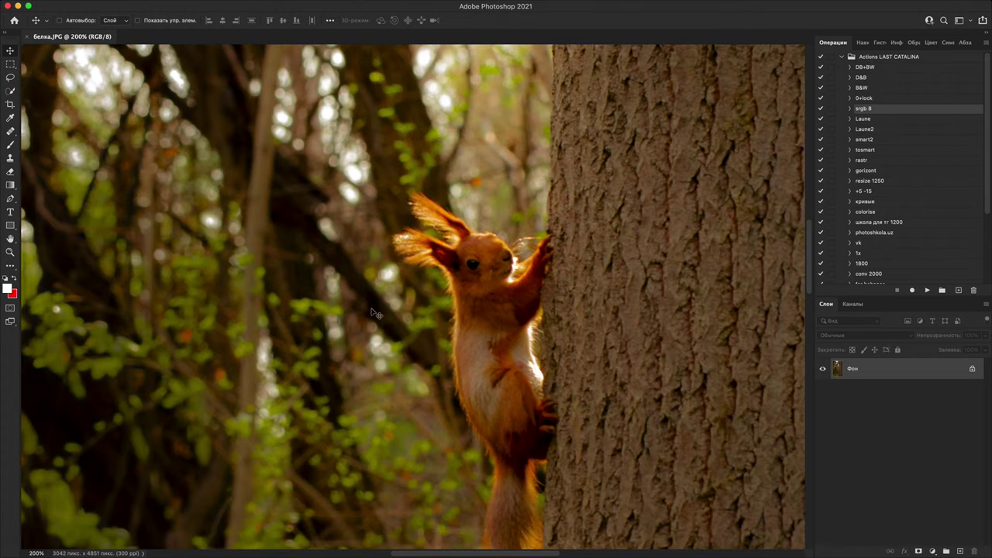
- Check the squirrel photo's camera data in Bridge and examine the squirrel's tail and the tree trunk at 200% in Photoshop
{"action": "left_click", "coordinate": [18, 6]}
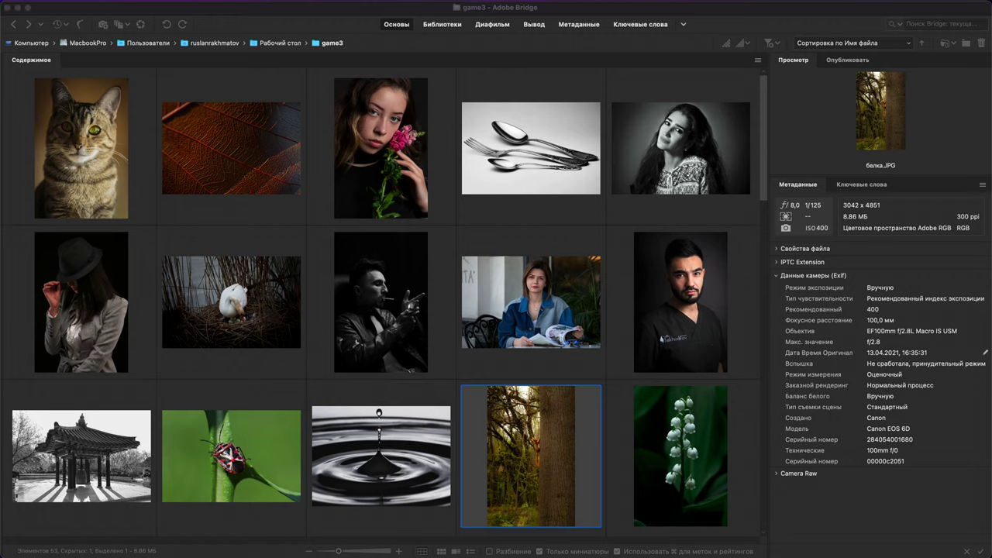
{"action": "key", "text": "super+Tab"}
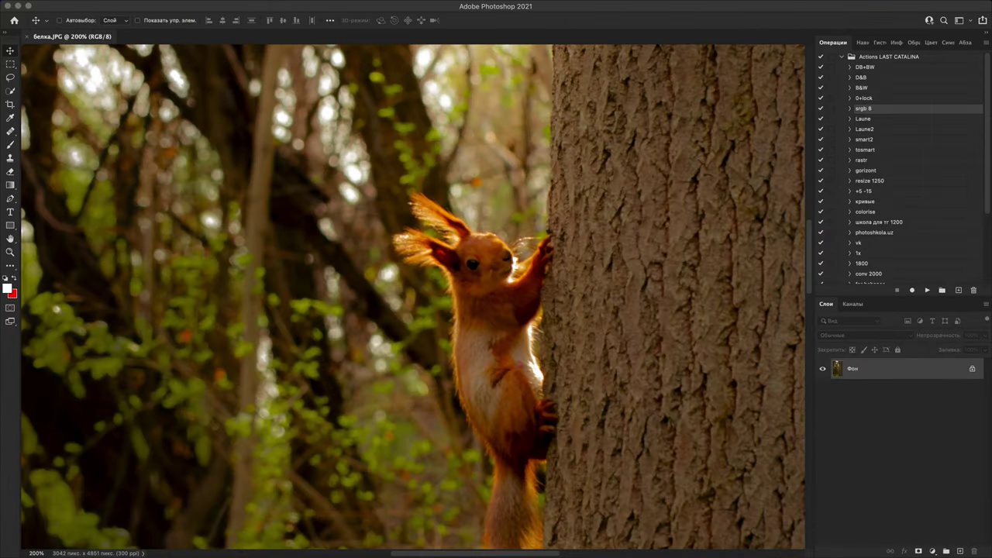
{"action": "key", "text": "super+minus"}
{"action": "key", "text": "super+minus"}
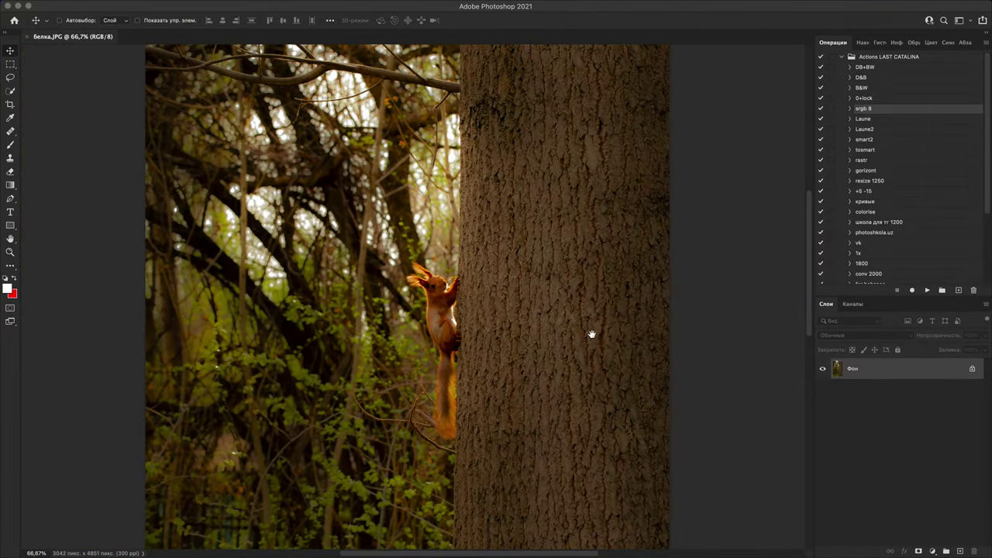
{"action": "key", "text": "super+plus"}
{"action": "key", "text": "super+plus"}
{"action": "left_click_drag", "start_coordinate": [652, 338], "coordinate": [695, 143]}
{"action": "scroll", "coordinate": [695, 142], "scroll_direction": "down", "scroll_amount": 4}
{"action": "scroll", "coordinate": [695, 143], "scroll_direction": "left", "scroll_amount": 2}
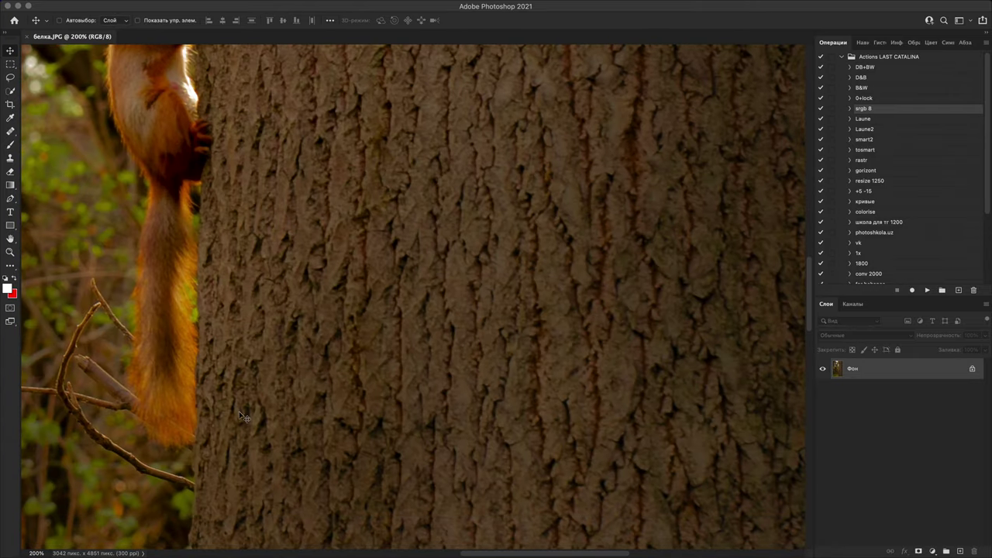
{"action": "left_click", "coordinate": [18, 11]}
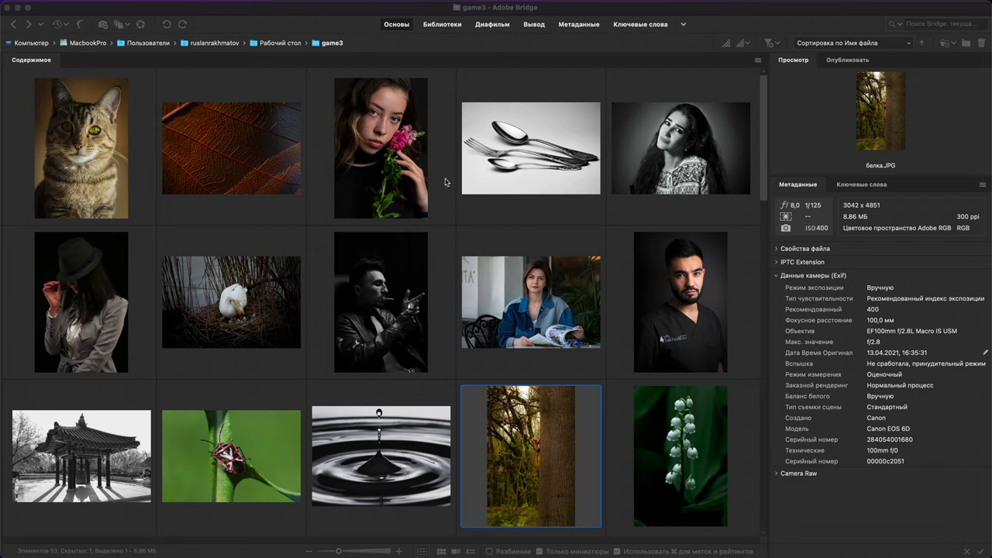
{"action": "double_click", "coordinate": [536, 448]}
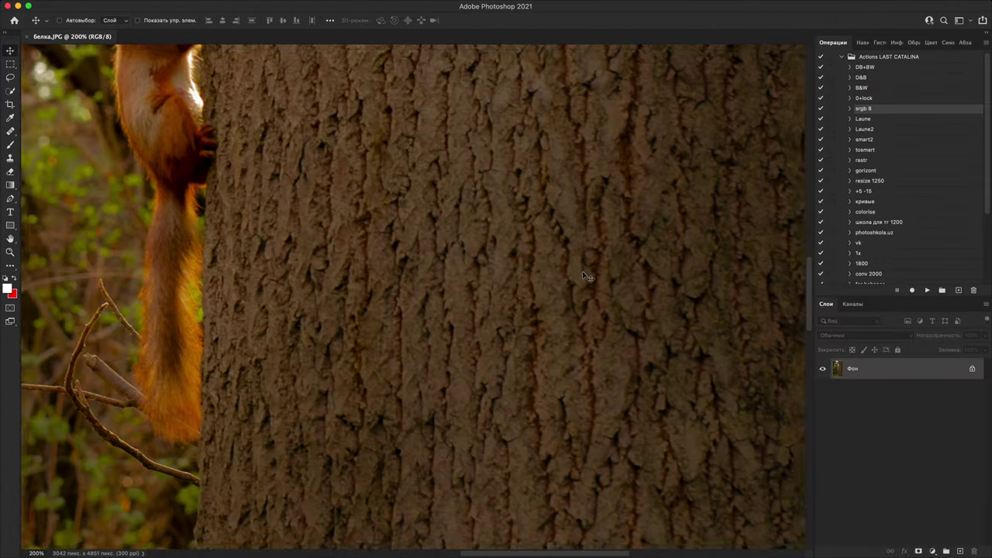
- Examine the tree bark, the lower edge of the frame and the foreground plant leaves at 400%
{"action": "key", "text": "super+minus"}
{"action": "left_click_drag", "start_coordinate": [388, 348], "coordinate": [602, 309]}
{"action": "key", "text": "super+plus"}
{"action": "key", "text": "super+plus"}
{"action": "key", "text": "super+plus"}
{"action": "left_click_drag", "start_coordinate": [597, 385], "coordinate": [496, 271]}
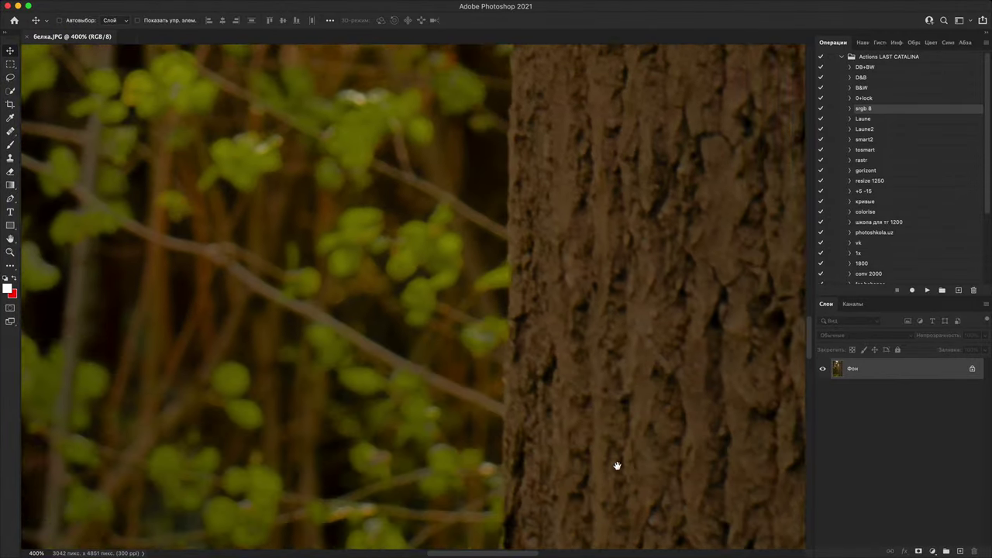
{"action": "left_click_drag", "start_coordinate": [616, 466], "coordinate": [614, 363]}
{"action": "scroll", "coordinate": [613, 362], "scroll_direction": "right", "scroll_amount": 6}
{"action": "scroll", "coordinate": [505, 186], "scroll_direction": "down", "scroll_amount": 15}
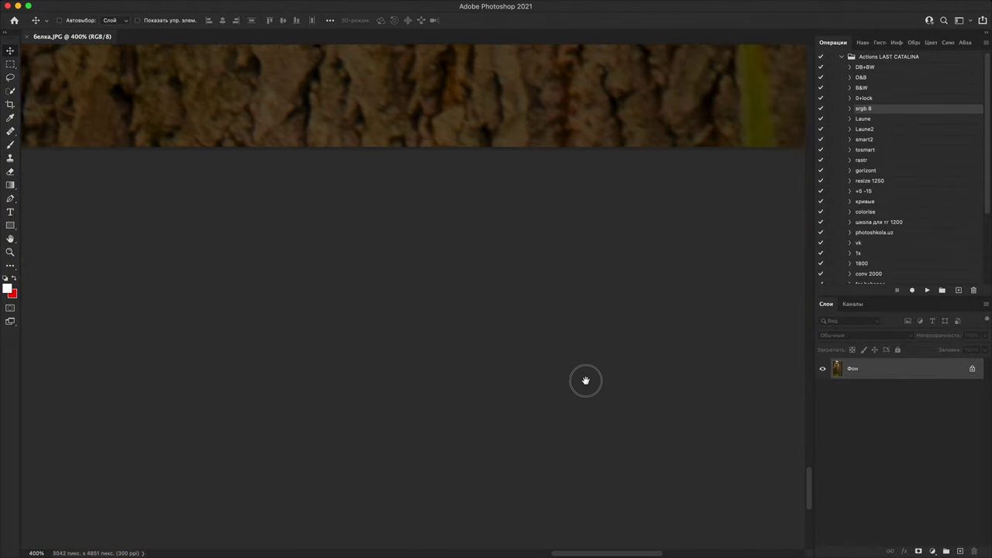
{"action": "scroll", "coordinate": [587, 380], "scroll_direction": "up", "scroll_amount": 5}
{"action": "scroll", "coordinate": [558, 339], "scroll_direction": "left", "scroll_amount": 15}
{"action": "scroll", "coordinate": [558, 339], "scroll_direction": "up", "scroll_amount": 4}
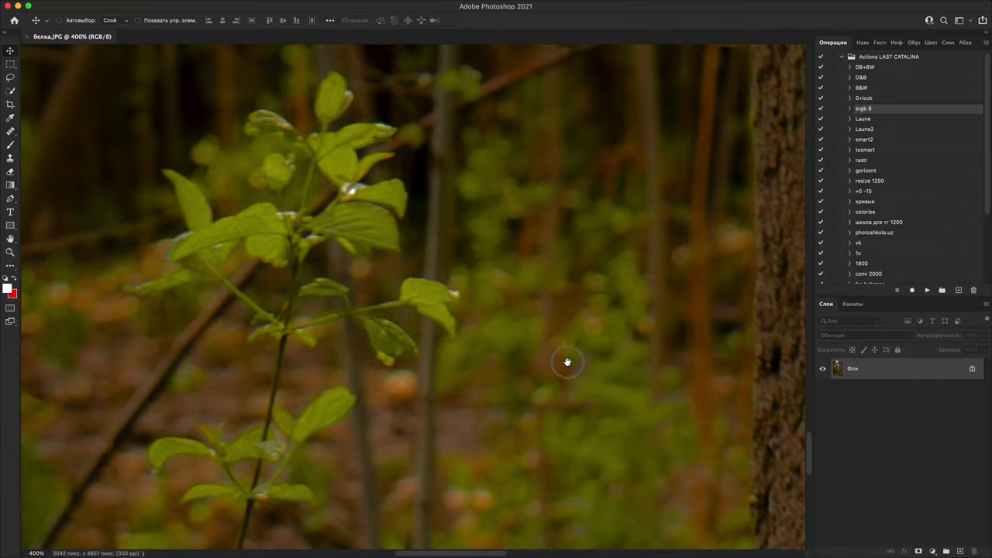
- Examine the background foliage and the squirrel's body at 400%, and review the composition of the whole photo
{"action": "scroll", "coordinate": [600, 324], "scroll_direction": "right", "scroll_amount": 20}
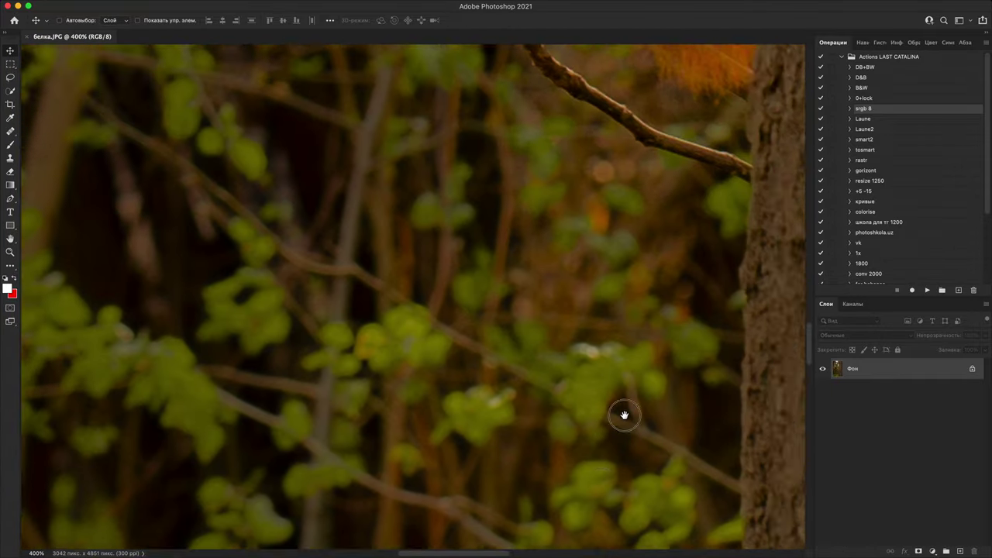
{"action": "scroll", "coordinate": [625, 414], "scroll_direction": "up", "scroll_amount": 3}
{"action": "scroll", "coordinate": [656, 336], "scroll_direction": "up", "scroll_amount": 15}
{"action": "scroll", "coordinate": [656, 303], "scroll_direction": "right", "scroll_amount": 3}
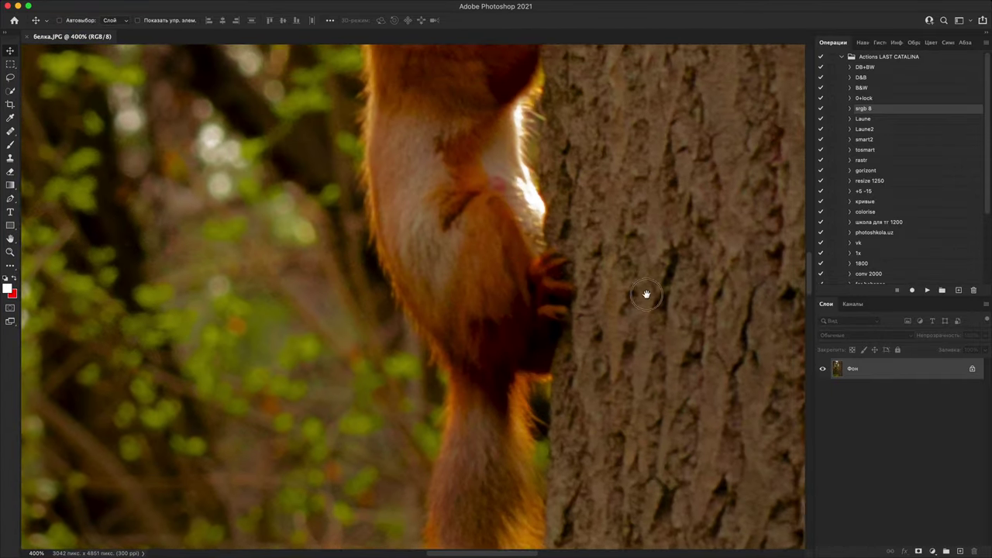
{"action": "scroll", "coordinate": [647, 266], "scroll_direction": "down", "scroll_amount": 10}
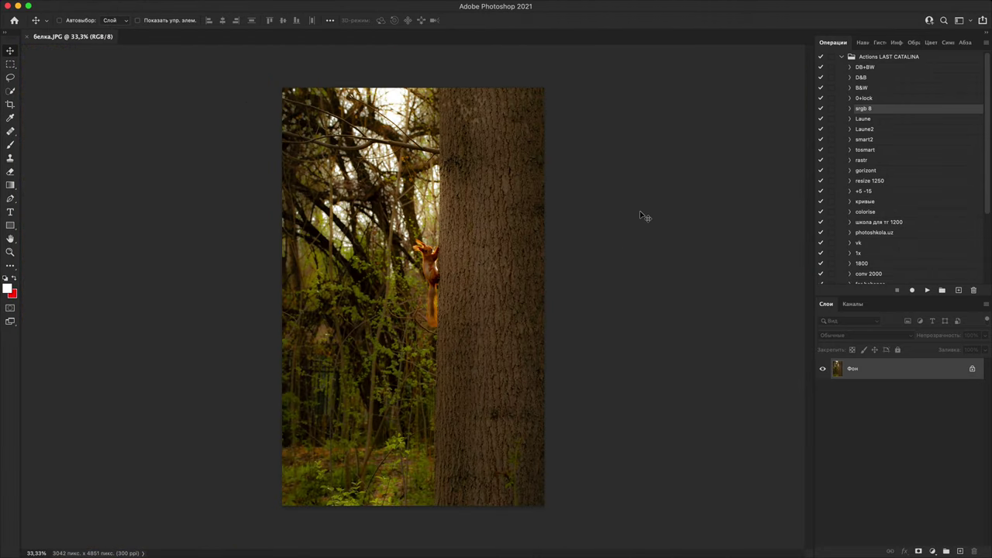
{"action": "scroll", "coordinate": [597, 330], "scroll_direction": "up", "scroll_amount": 2}
{"action": "scroll", "coordinate": [627, 243], "scroll_direction": "down", "scroll_amount": 1}
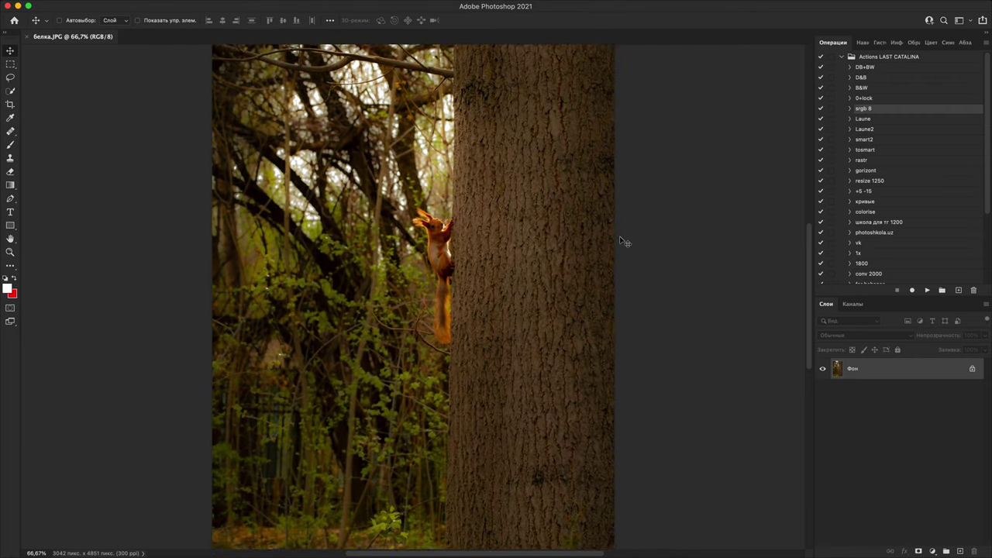
{"action": "scroll", "coordinate": [643, 231], "scroll_direction": "down", "scroll_amount": 1}
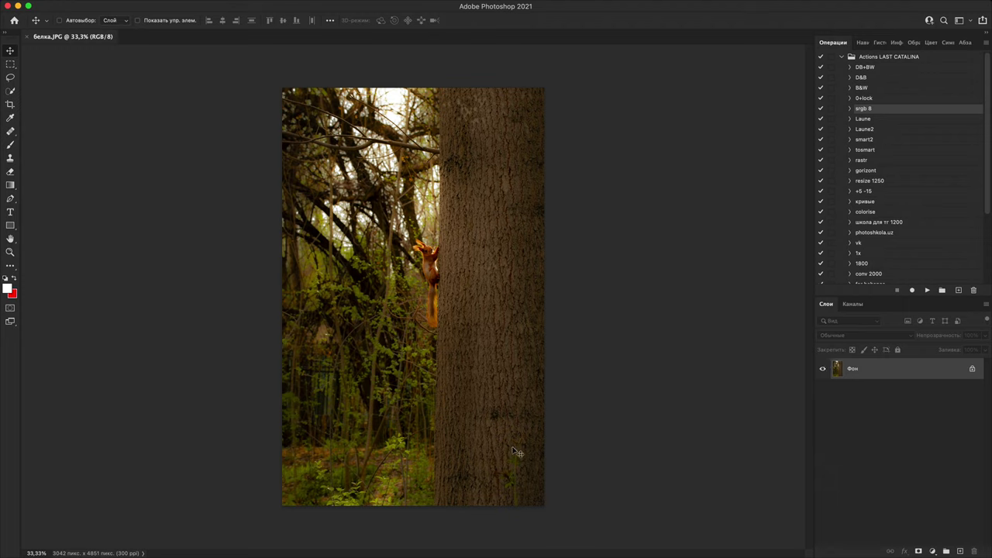
- Add a Curves adjustment layer that lifts the RGB curve to brighten the squirrel photo
{"action": "left_click", "coordinate": [934, 551]}
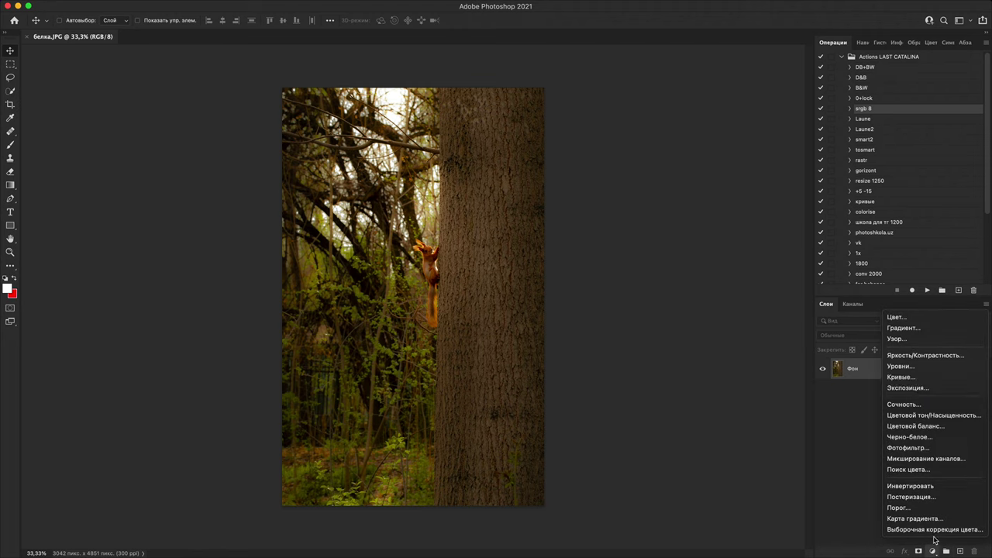
{"action": "left_click", "coordinate": [891, 372]}
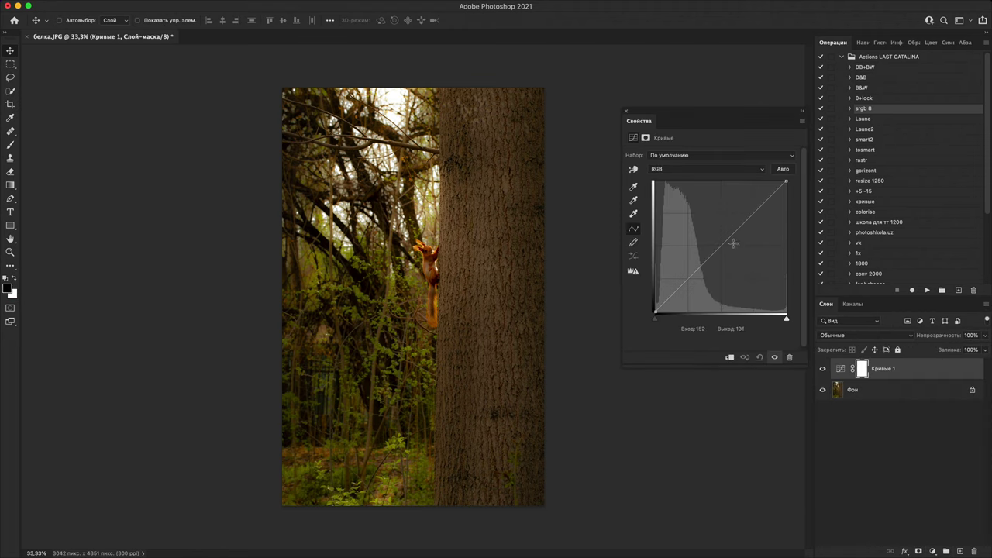
{"action": "mouse_move", "coordinate": [707, 260]}
{"action": "left_mouse_down"}
{"action": "mouse_move", "coordinate": [705, 226]}
{"action": "mouse_move", "coordinate": [703, 246]}
{"action": "left_mouse_up"}
{"action": "left_click", "coordinate": [624, 114]}
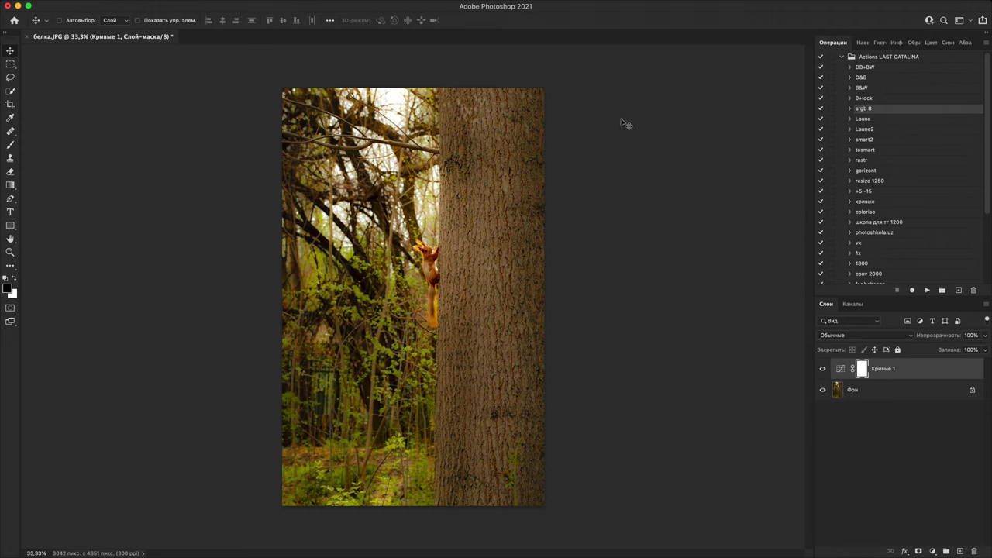
- Inspect the brightened squirrel at up to 200% and reduce the Curves layer's opacity to 31%
{"action": "key", "text": "super+plus"}
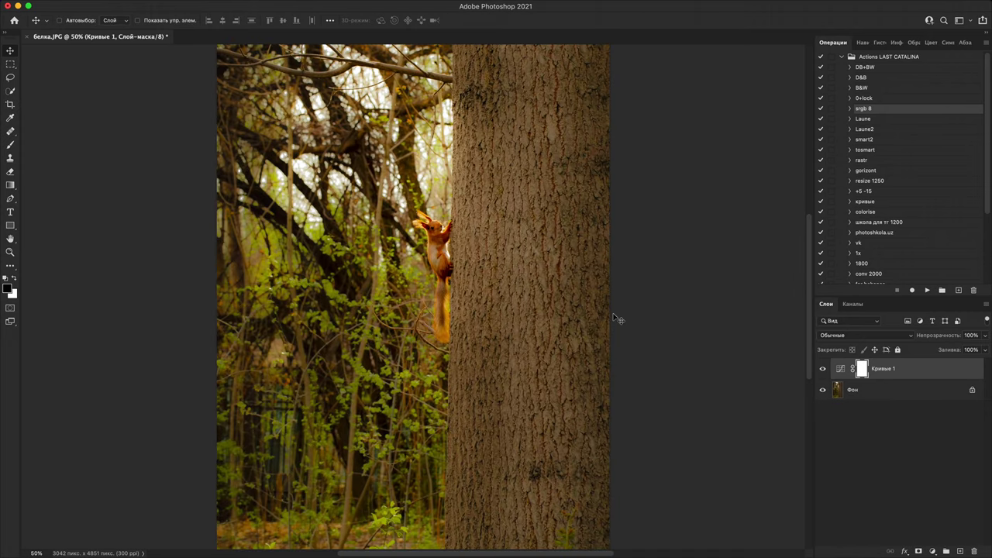
{"action": "key", "text": "super+plus"}
{"action": "key", "text": "super+plus"}
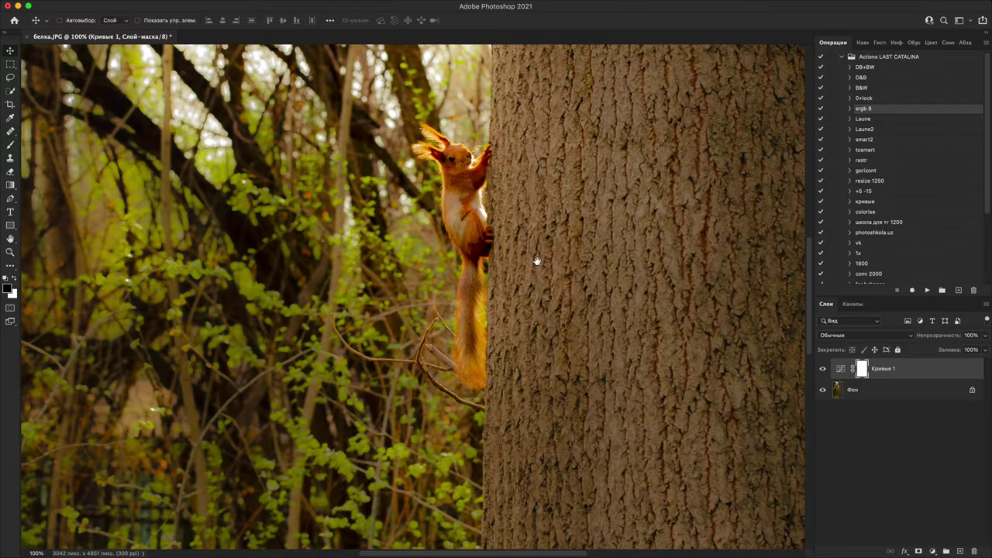
{"action": "left_click_drag", "start_coordinate": [570, 255], "coordinate": [610, 293]}
{"action": "key", "text": "super+plus"}
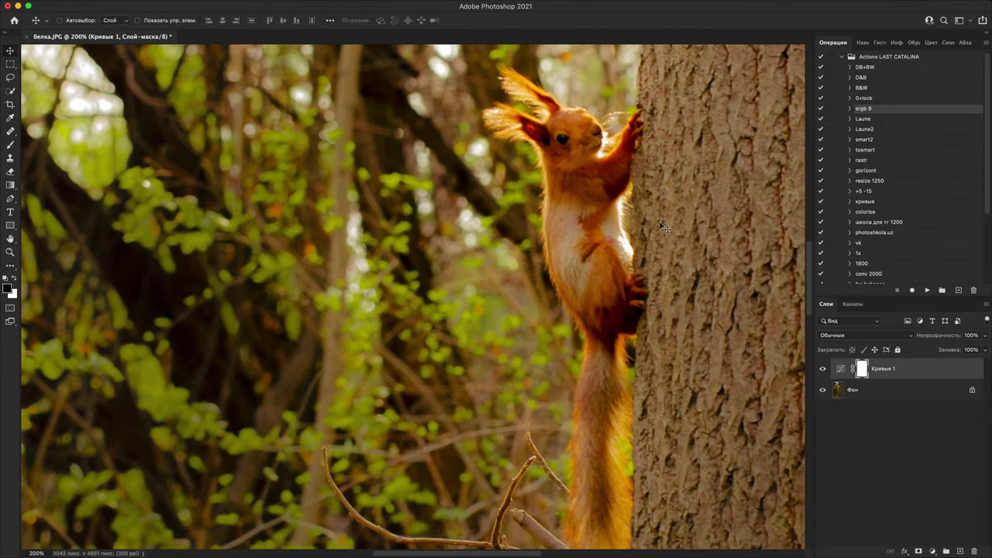
{"action": "key", "text": "super+minus"}
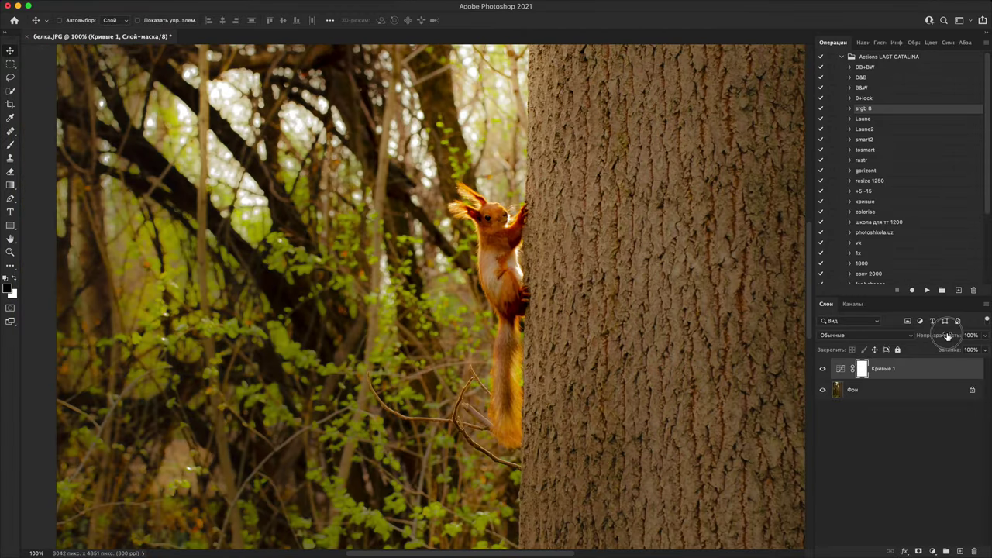
{"action": "left_click_drag", "start_coordinate": [940, 337], "coordinate": [923, 344]}
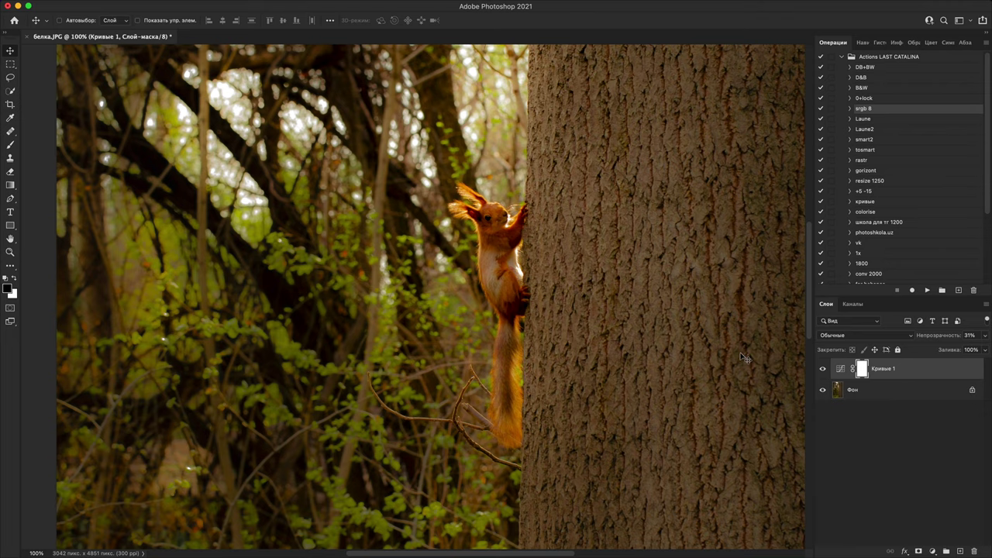
- Toggle the Curves layer's visibility to compare the brightening with the original, and review the whole photo
{"action": "left_click", "coordinate": [824, 369]}
{"action": "left_click", "coordinate": [824, 369]}
{"action": "key", "text": "super+minus"}
{"action": "key", "text": "super+minus"}
{"action": "key", "text": "super+minus"}
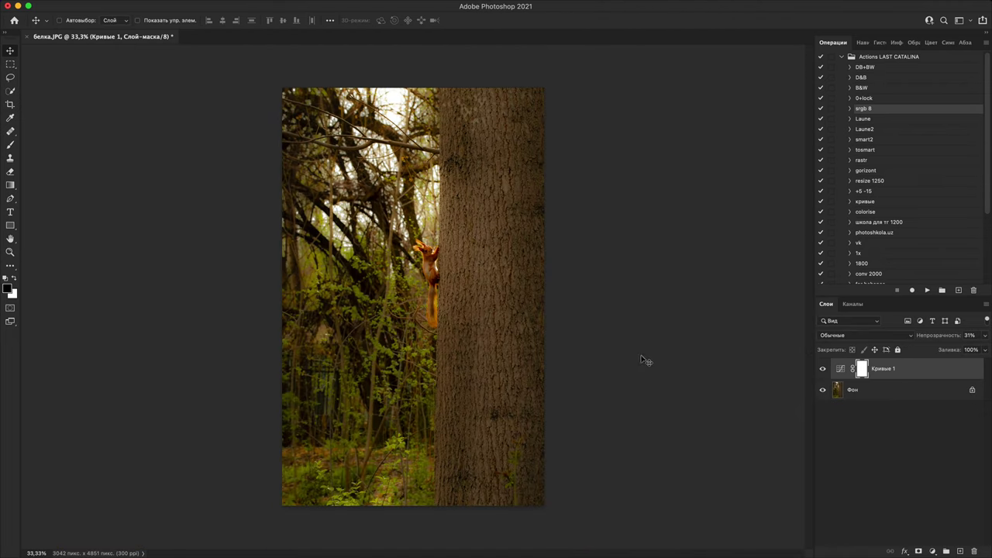
- Examine the undergrowth at 100% and the brightened squirrel at 300%
{"action": "key", "text": "super+1"}
{"action": "left_click_drag", "start_coordinate": [403, 441], "coordinate": [676, 240]}
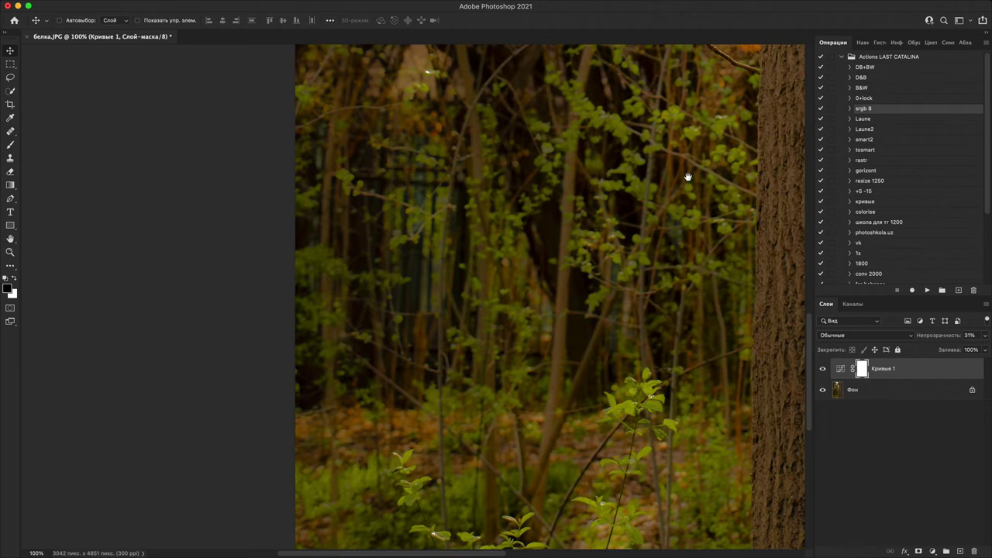
{"action": "left_click_drag", "start_coordinate": [687, 178], "coordinate": [657, 257]}
{"action": "key", "text": "super+plus"}
{"action": "key", "text": "super+plus"}
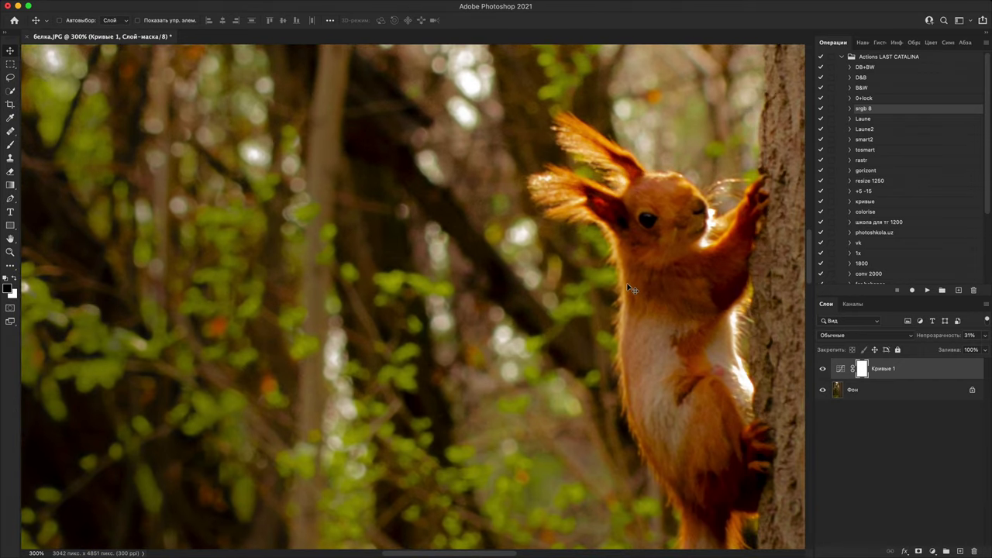
- Review the whole squirrel photo at reduced sizes down to 12.5% to judge its overall composition
{"action": "key", "text": "super+minus"}
{"action": "key", "text": "super+minus"}
{"action": "key", "text": "super+minus"}
{"action": "key", "text": "super+minus"}
{"action": "key", "text": "super+minus"}
{"action": "key", "text": "super+minus"}
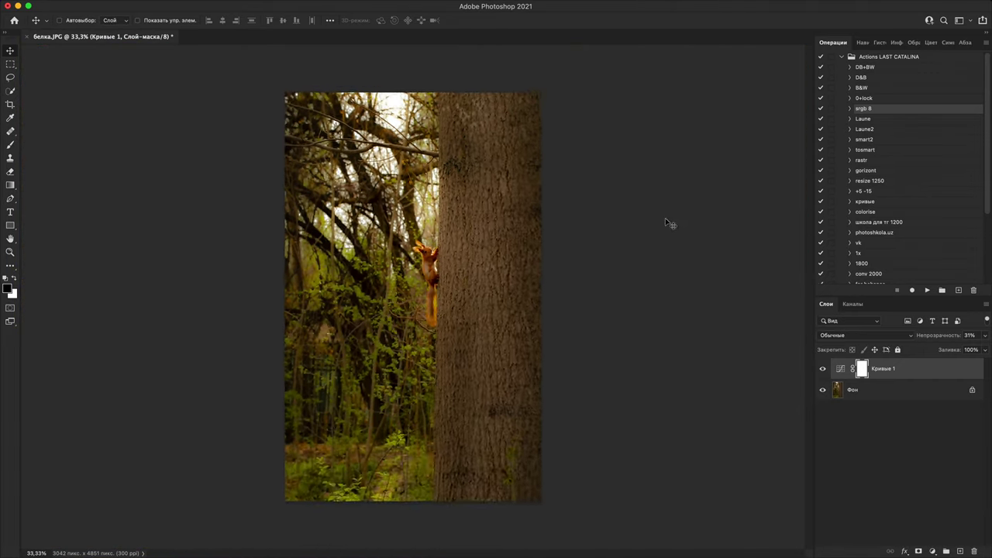
{"action": "key", "text": "super+minus"}
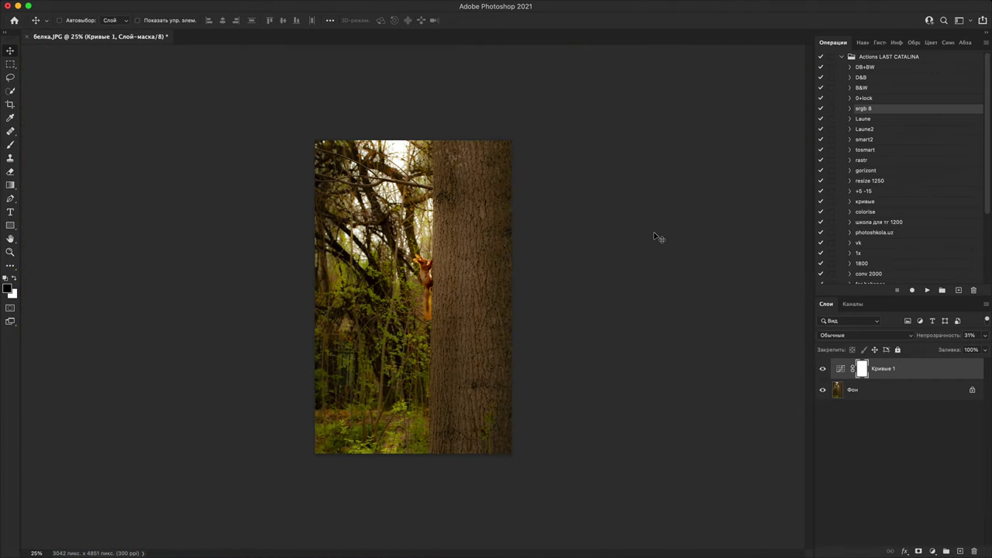
{"action": "key", "text": "super+minus"}
{"action": "key", "text": "super+minus"}
{"action": "key", "text": "super+minus"}
- Examine the squirrel against the trunk at 50%, 100% and 200%, including its head, body and tail
{"action": "key", "text": "super+plus"}
{"action": "key", "text": "super+plus"}
{"action": "key", "text": "super+plus"}
{"action": "key", "text": "super+plus"}
{"action": "key", "text": "super+plus"}
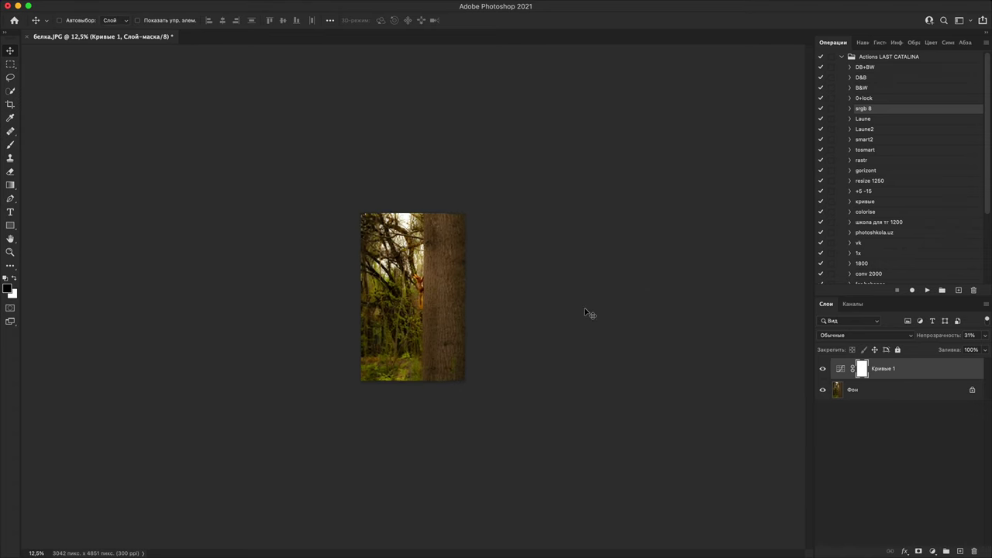
{"action": "key", "text": "super+plus"}
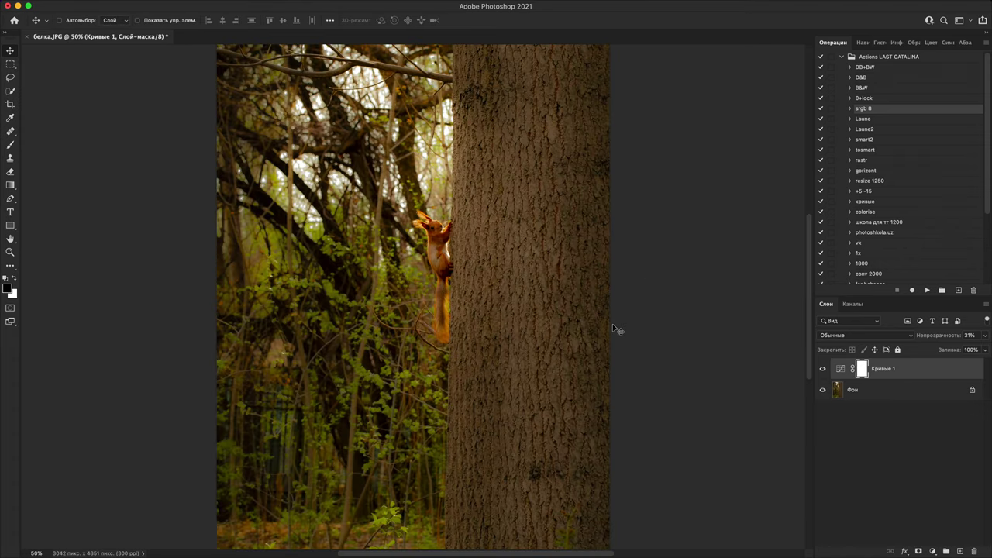
{"action": "key", "text": "super+plus"}
{"action": "key", "text": "super+plus"}
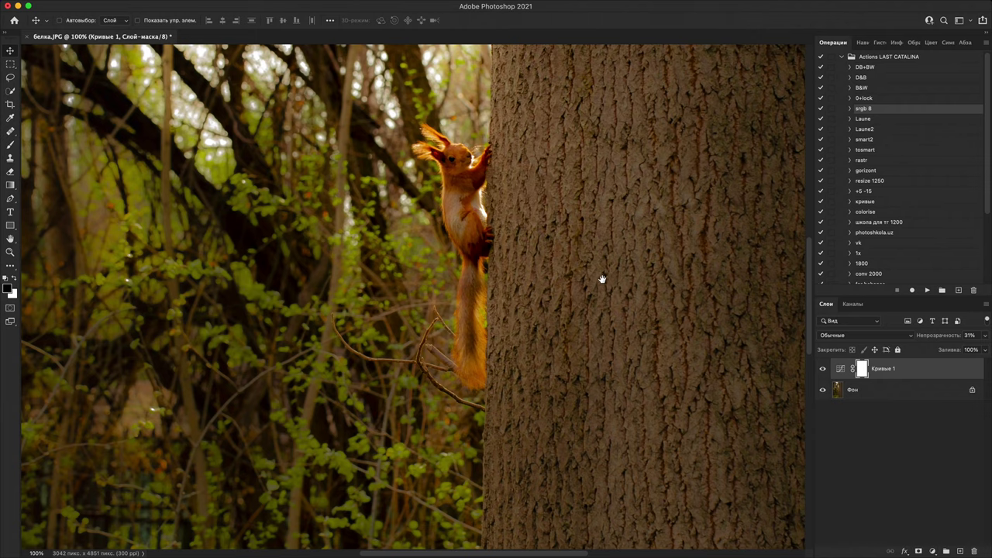
{"action": "left_click_drag", "start_coordinate": [602, 279], "coordinate": [660, 310]}
{"action": "key", "text": "super+plus"}
{"action": "key", "text": "super+minus"}
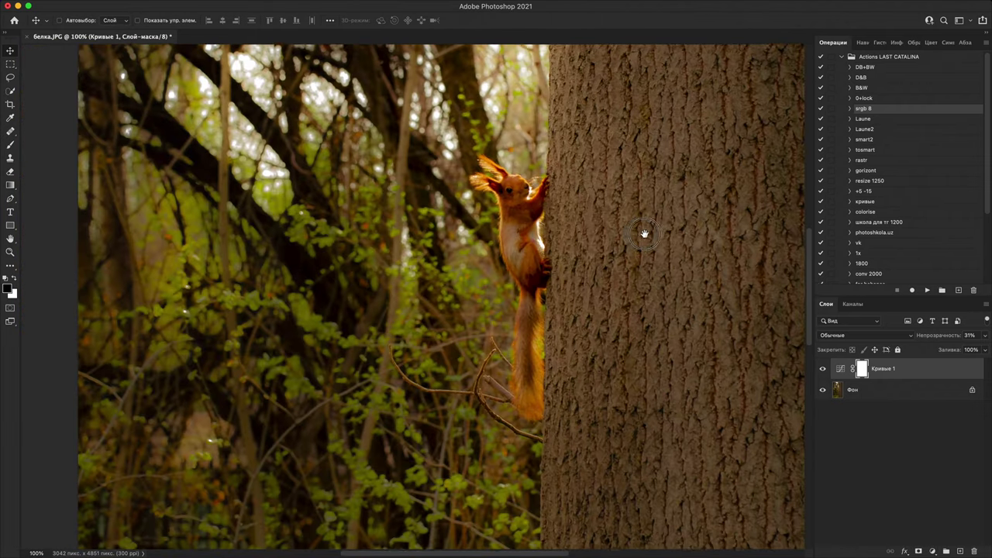
{"action": "key", "text": "super+plus"}
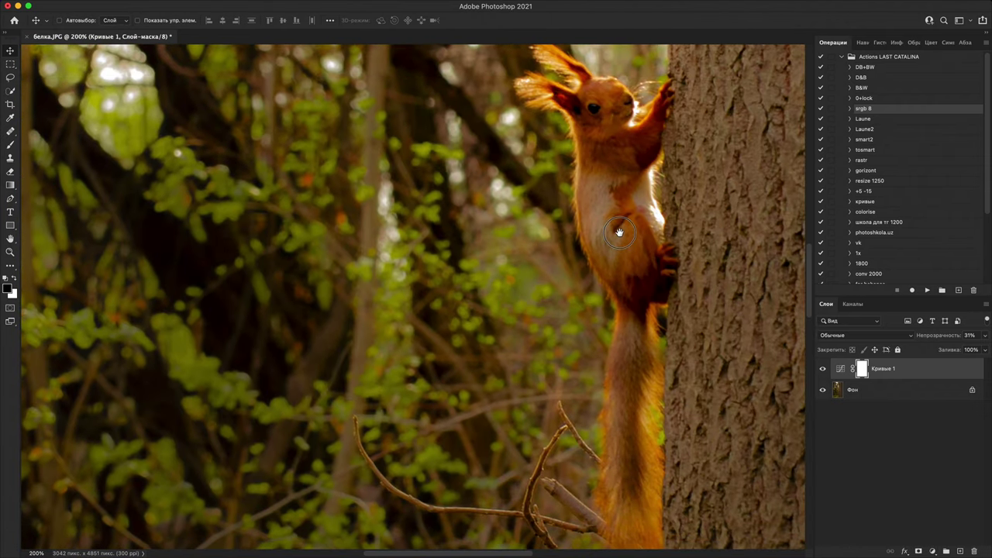
{"action": "left_click_drag", "start_coordinate": [619, 233], "coordinate": [618, 250]}
{"action": "left_click_drag", "start_coordinate": [685, 269], "coordinate": [661, 259]}
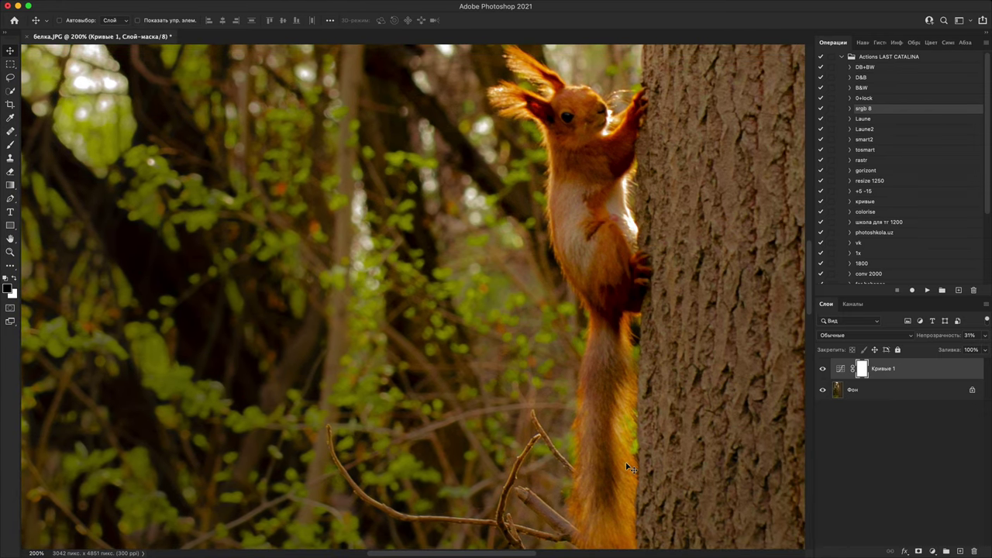
- Compare the full frame at 25% with the squirrel and trunk at 100%
{"action": "key", "text": "super+minus"}
{"action": "key", "text": "super+minus"}
{"action": "key", "text": "super+minus"}
{"action": "key", "text": "super+minus"}
{"action": "key", "text": "super+minus"}
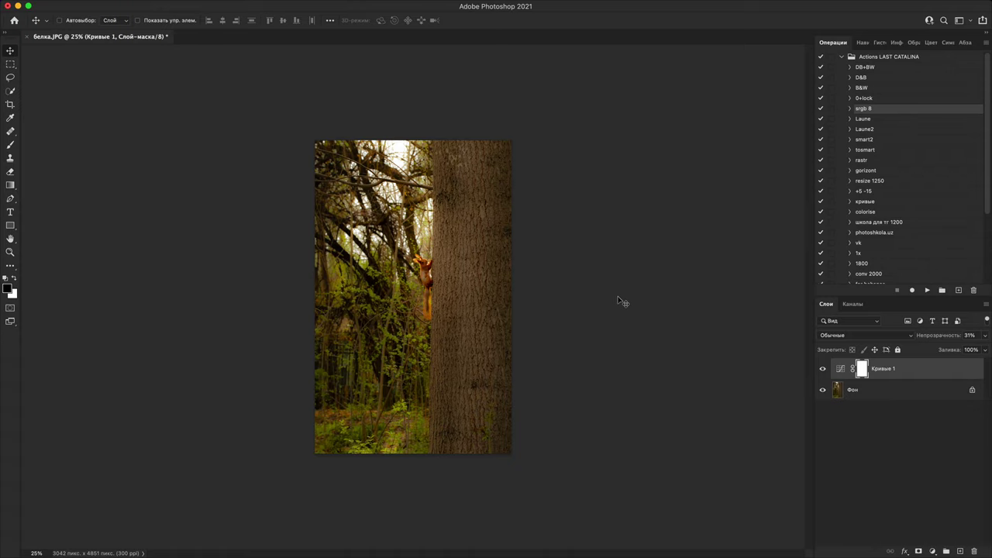
{"action": "key", "text": "super+plus"}
{"action": "key", "text": "super+plus"}
{"action": "key", "text": "super+plus"}
{"action": "key", "text": "super+plus"}
{"action": "key", "text": "super+plus"}
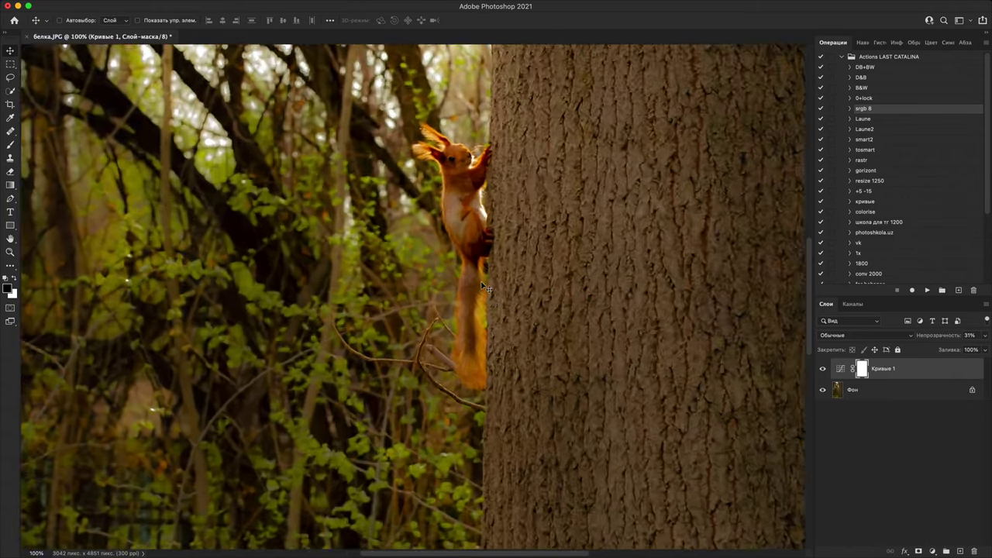
{"action": "key", "text": "super+minus"}
{"action": "key", "text": "super+minus"}
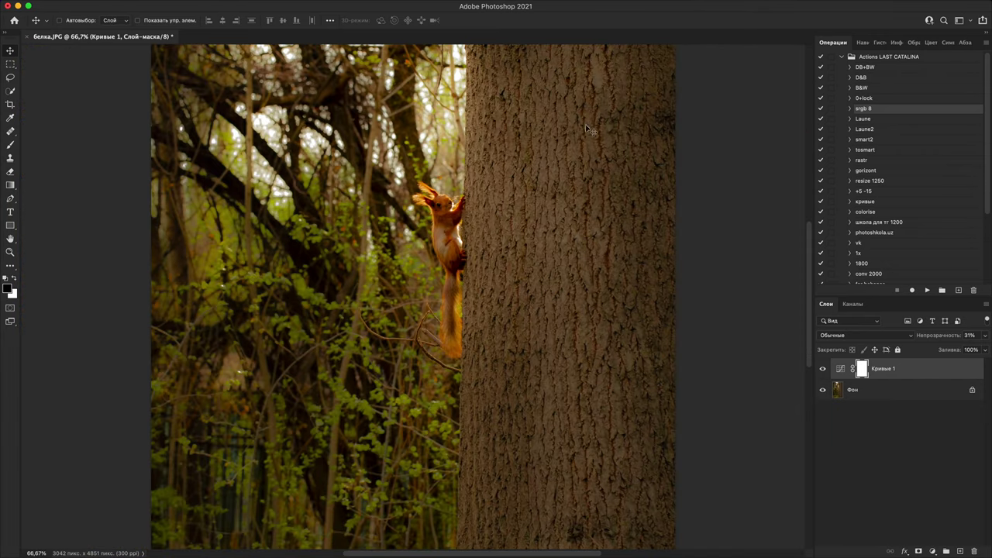
- Examine the squirrel's tail, the nearby branch and the space around it at 100% and 200%
{"action": "key", "text": "super+plus"}
{"action": "scroll", "coordinate": [519, 264], "scroll_direction": "up", "scroll_amount": 3}
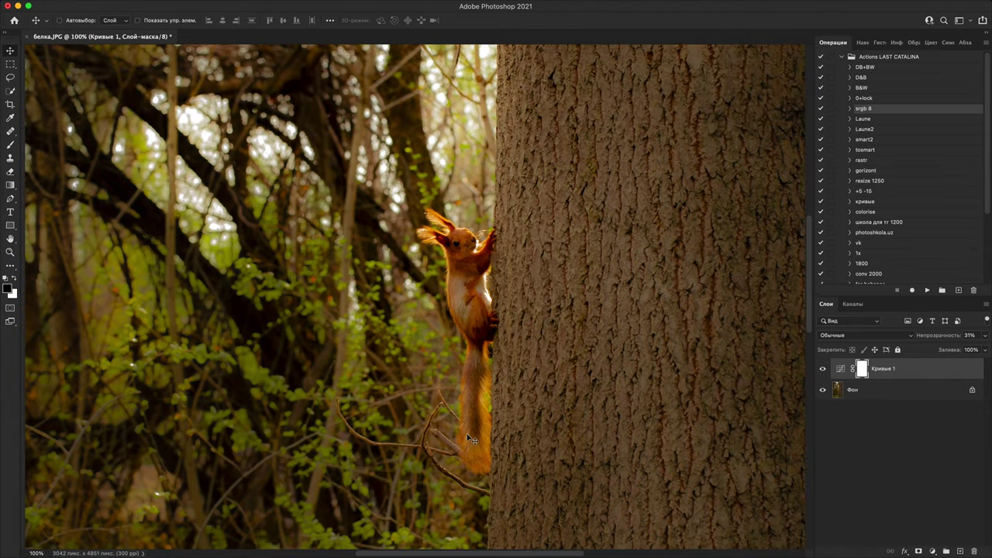
{"action": "key", "text": "super+plus"}
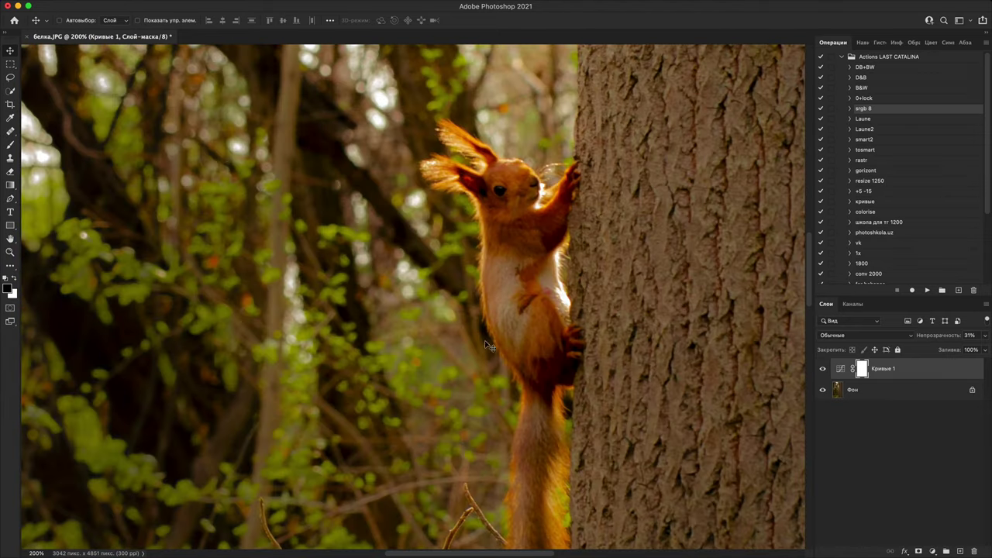
{"action": "left_click_drag", "start_coordinate": [540, 327], "coordinate": [618, 246]}
{"action": "key", "text": "super+minus"}
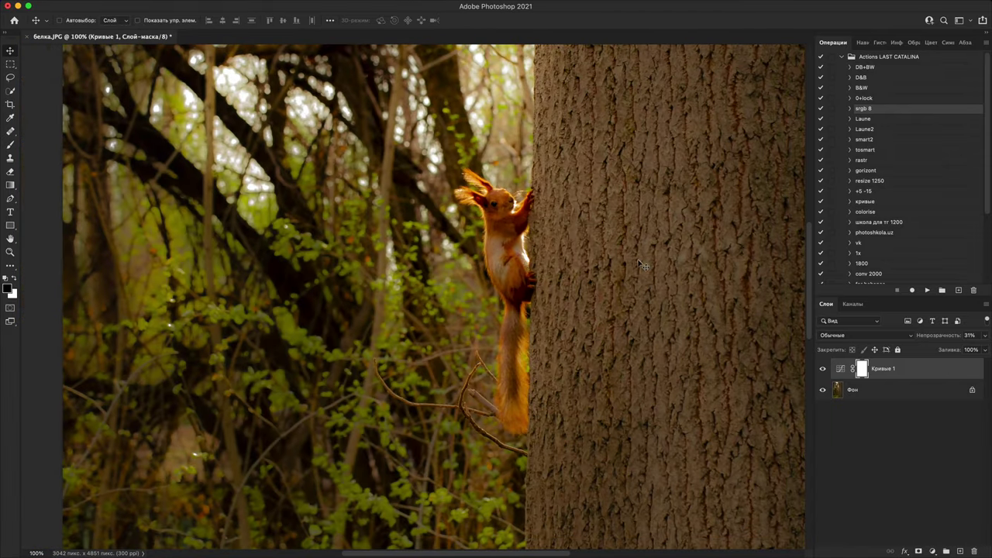
{"action": "left_click_drag", "start_coordinate": [578, 293], "coordinate": [695, 245]}
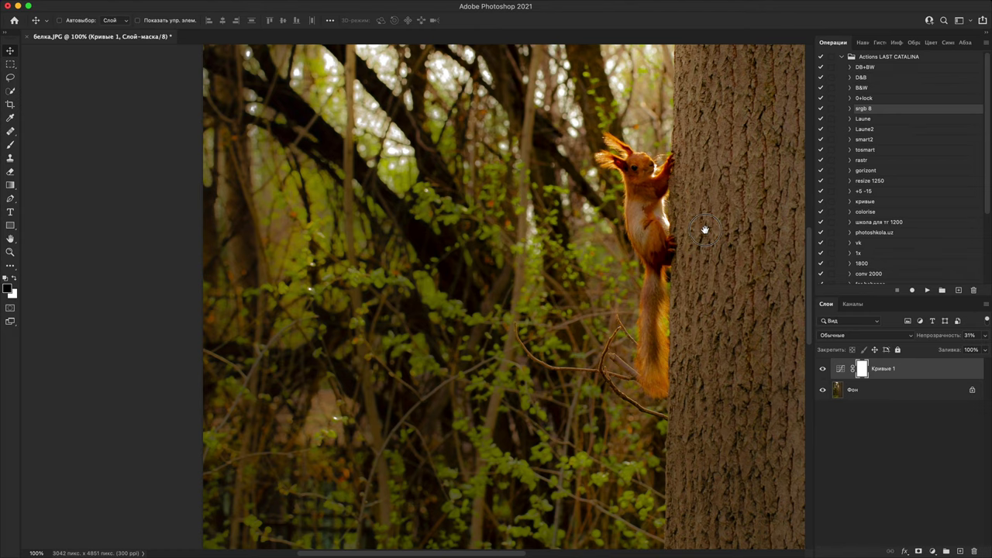
{"action": "left_click_drag", "start_coordinate": [704, 228], "coordinate": [659, 261]}
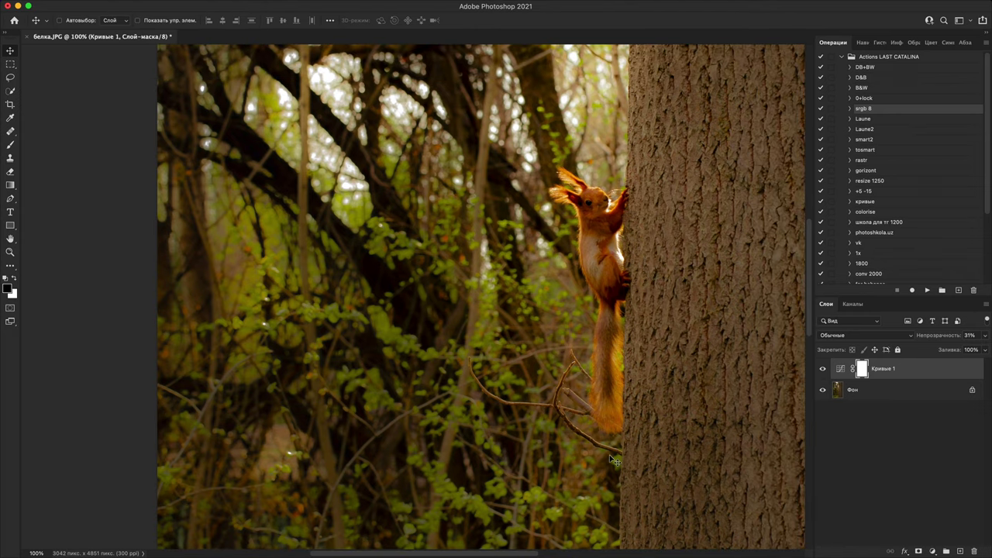
- Toggle the Curves layer's visibility to compare the squirrel photo with and without brightening at 100% and 50%
{"action": "left_click", "coordinate": [824, 370]}
{"action": "left_click", "coordinate": [823, 369]}
{"action": "left_click", "coordinate": [823, 370]}
{"action": "key", "text": "super+minus"}
{"action": "key", "text": "super+minus"}
{"action": "key", "text": "super+minus"}
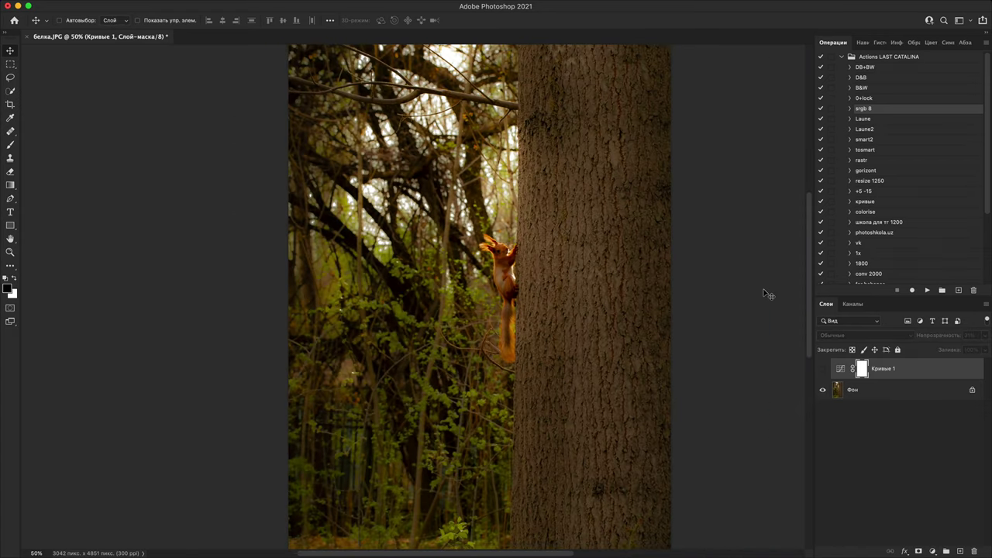
{"action": "left_click", "coordinate": [823, 370]}
- Inspect the brightened squirrel close up once more and review the whole photo at 33.33%
{"action": "key", "text": "super+plus"}
{"action": "key", "text": "super+plus"}
{"action": "key", "text": "super+plus"}
{"action": "left_click_drag", "start_coordinate": [536, 232], "coordinate": [619, 236]}
{"action": "key", "text": "super+plus"}
{"action": "key", "text": "super+minus"}
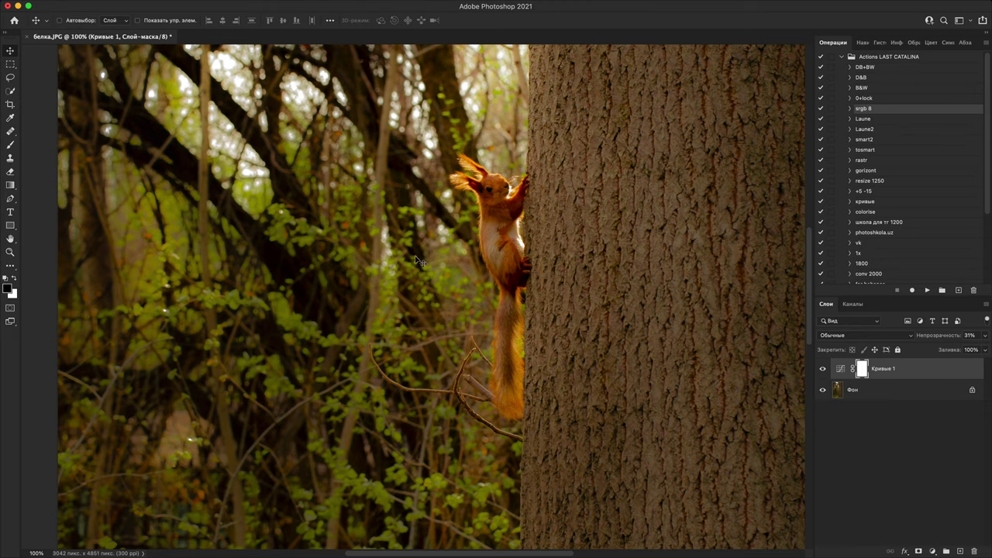
{"action": "key", "text": "super+minus"}
{"action": "key", "text": "super+minus"}
{"action": "key", "text": "super+minus"}
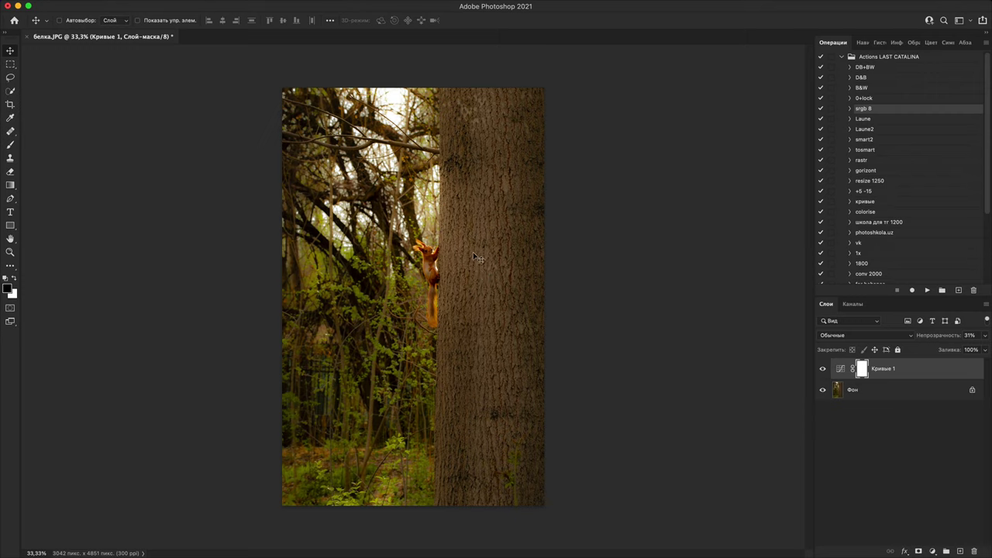
- Close the squirrel photo without saving and open the lily-of-the-valley photo Л_.JPG from Bridge, keeping its embedded sRGB profile
{"action": "left_click", "coordinate": [27, 37]}
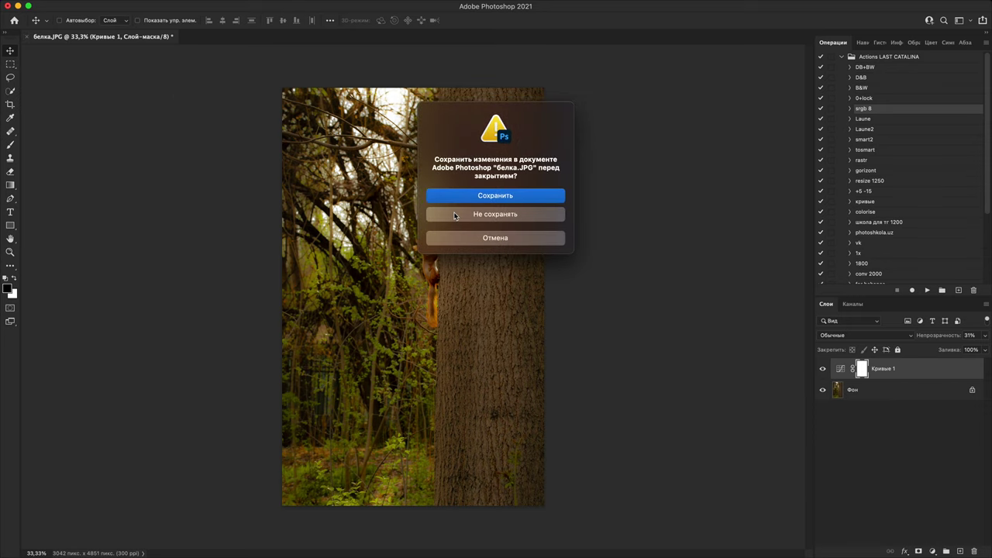
{"action": "left_click", "coordinate": [459, 215]}
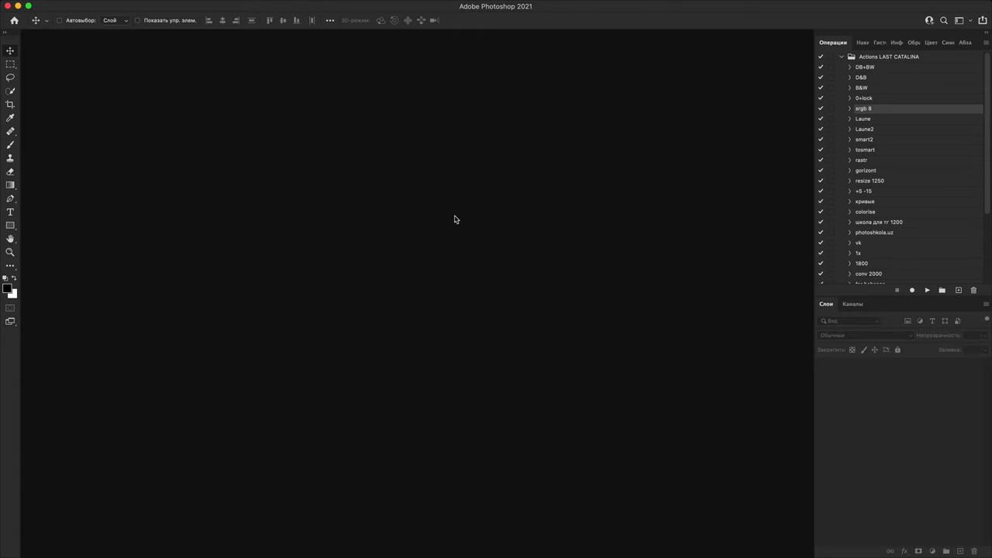
{"action": "left_click", "coordinate": [18, 5]}
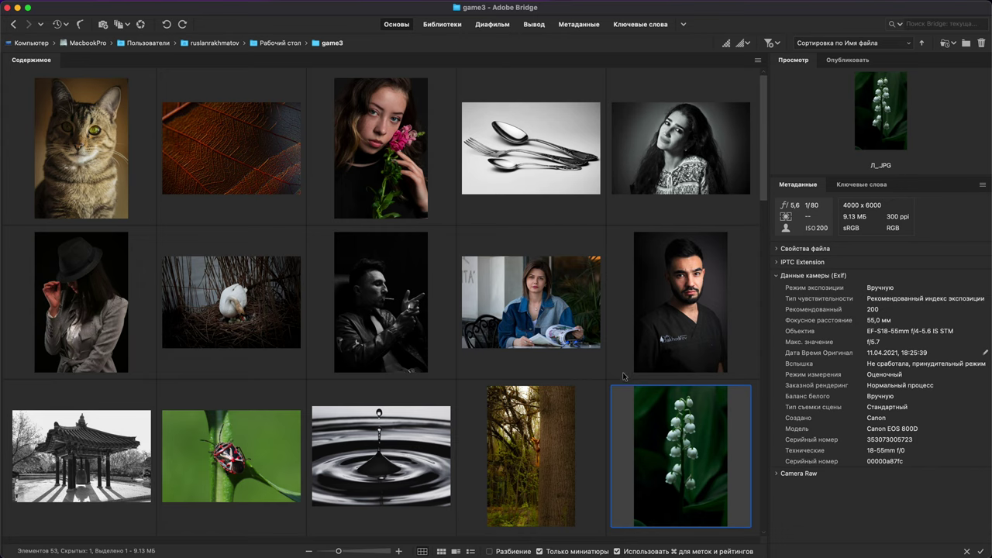
{"action": "double_click", "coordinate": [696, 447]}
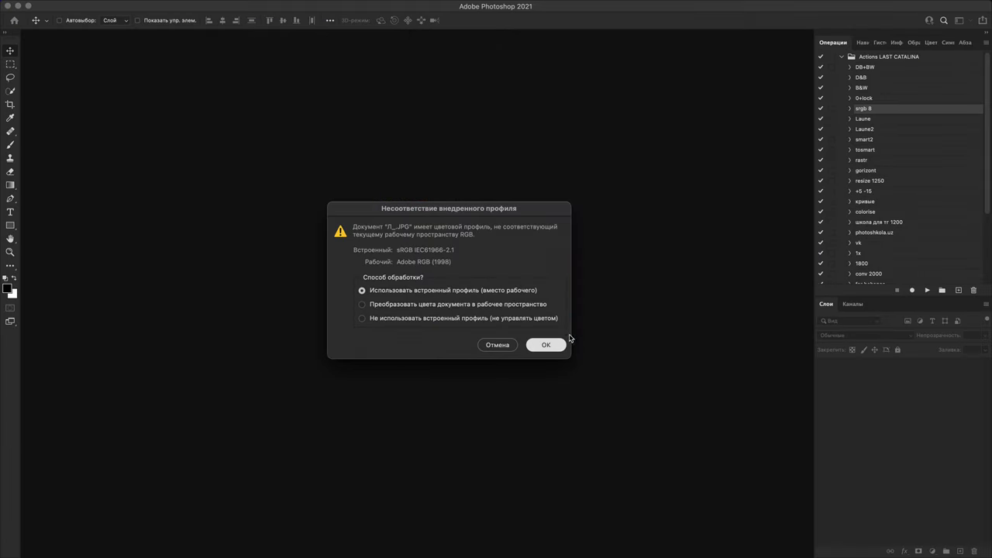
{"action": "left_click", "coordinate": [564, 346]}
- Examine the sharpness and noise of the upper lily-of-the-valley bells and stem at 300% and higher
{"action": "key", "text": "super+plus"}
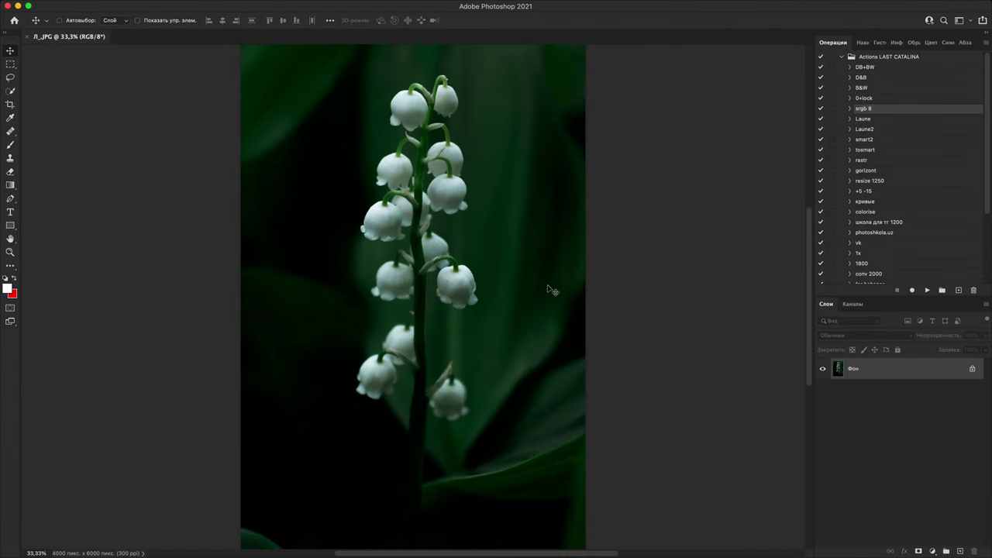
{"action": "key", "text": "super+plus"}
{"action": "key", "text": "super+plus"}
{"action": "key", "text": "super+plus"}
{"action": "key", "text": "super+plus"}
{"action": "key", "text": "super+plus"}
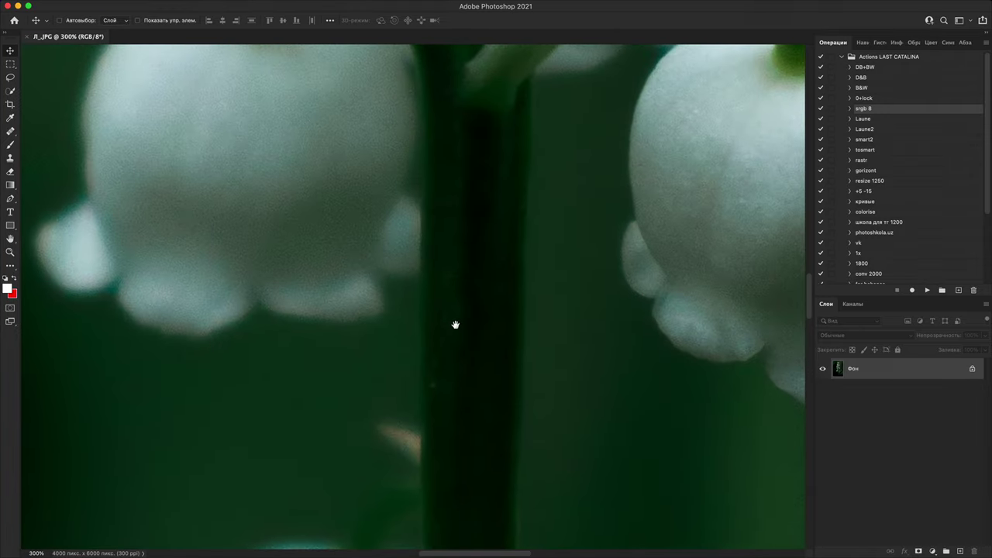
{"action": "mouse_move", "coordinate": [456, 326]}
{"action": "left_mouse_down"}
{"action": "mouse_move", "coordinate": [494, 297]}
{"action": "mouse_move", "coordinate": [565, 485]}
{"action": "left_mouse_up"}
{"action": "left_click_drag", "start_coordinate": [514, 328], "coordinate": [478, 531]}
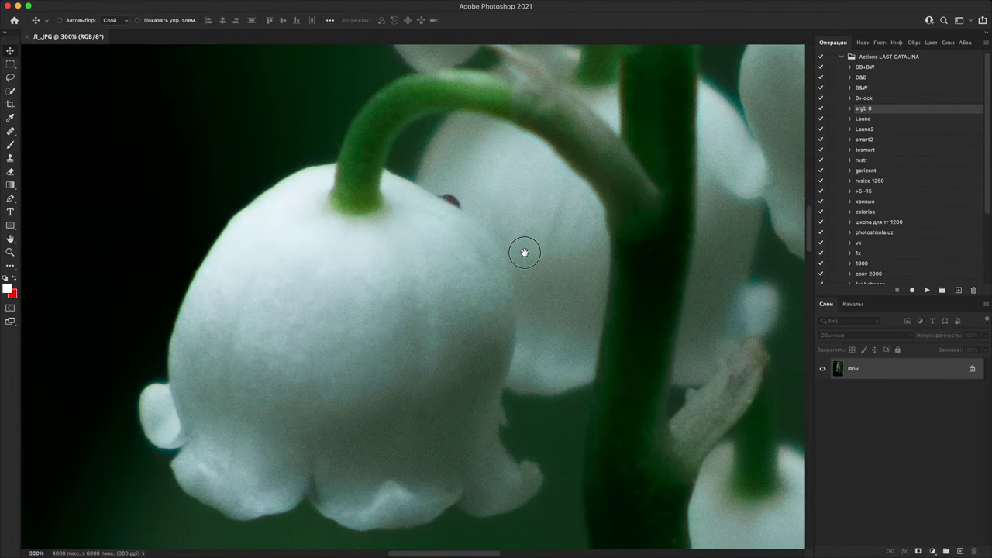
{"action": "left_click_drag", "start_coordinate": [525, 253], "coordinate": [481, 403]}
{"action": "left_click_drag", "start_coordinate": [538, 272], "coordinate": [439, 334]}
{"action": "left_click_drag", "start_coordinate": [593, 278], "coordinate": [618, 473]}
{"action": "key", "text": "super+plus"}
{"action": "key", "text": "super+plus"}
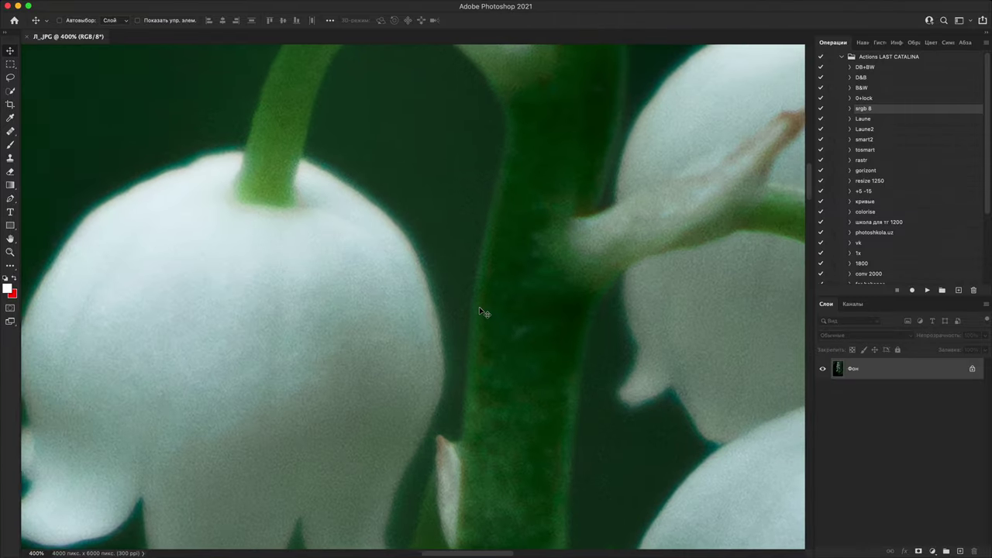
- Examine the lower bells and leaf at 66.67%, and review the whole flower photo at 25%
{"action": "scroll", "coordinate": [684, 291], "scroll_direction": "down", "scroll_amount": 3}
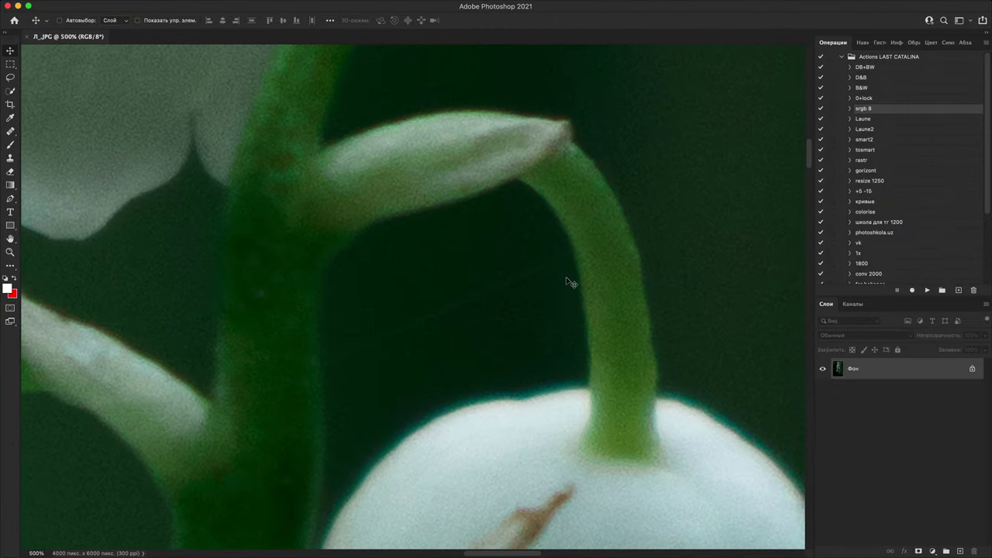
{"action": "scroll", "coordinate": [571, 284], "scroll_direction": "down", "scroll_amount": 6}
{"action": "scroll", "coordinate": [504, 396], "scroll_direction": "down", "scroll_amount": 10}
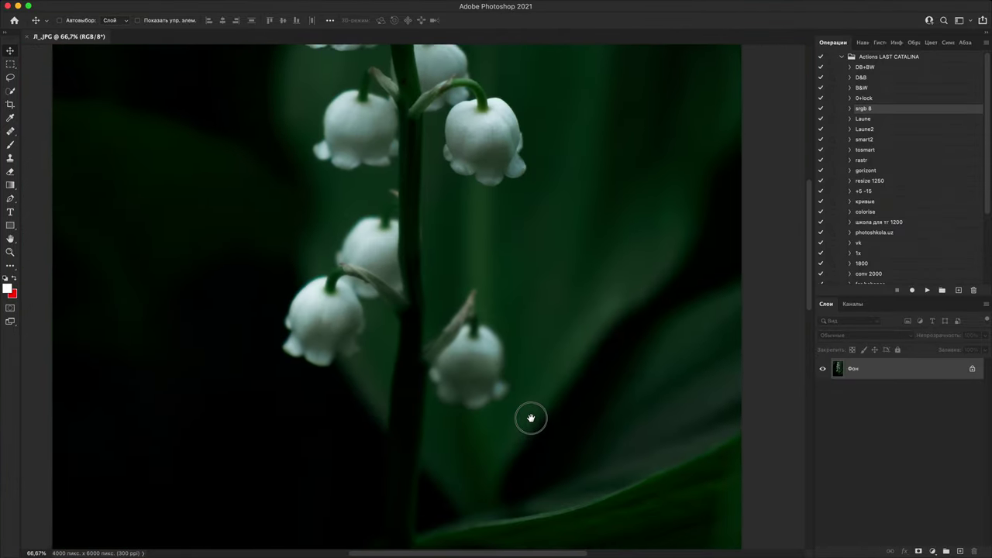
{"action": "left_click_drag", "start_coordinate": [530, 417], "coordinate": [536, 388]}
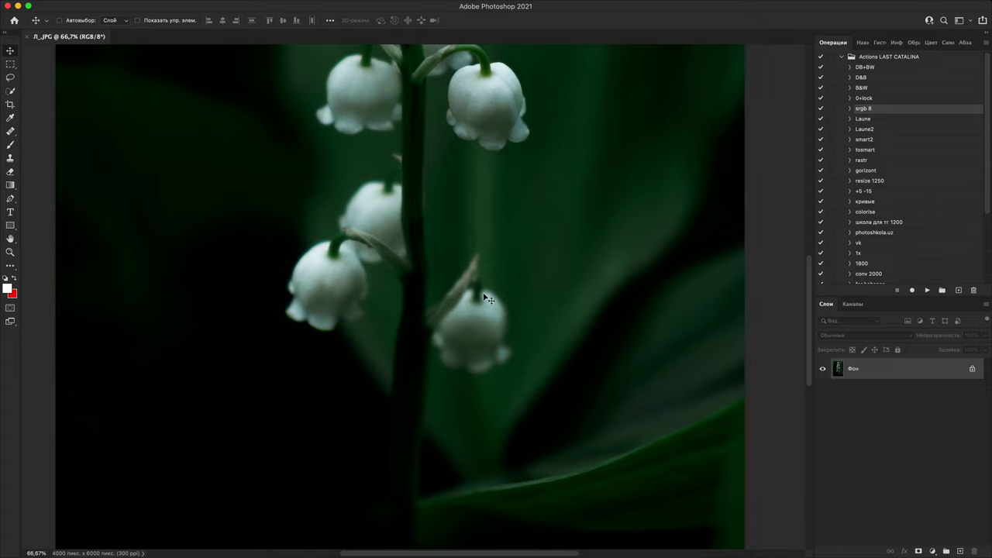
{"action": "key", "text": "super+minus"}
{"action": "key", "text": "super+plus"}
{"action": "left_click_drag", "start_coordinate": [486, 318], "coordinate": [548, 540]}
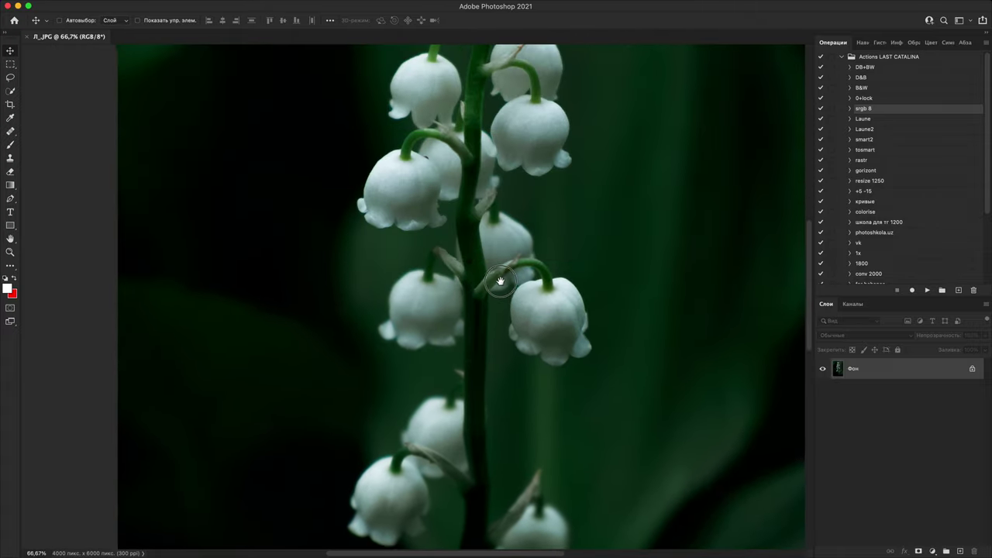
{"action": "key", "text": "super+minus"}
{"action": "key", "text": "super+minus"}
{"action": "key", "text": "super+minus"}
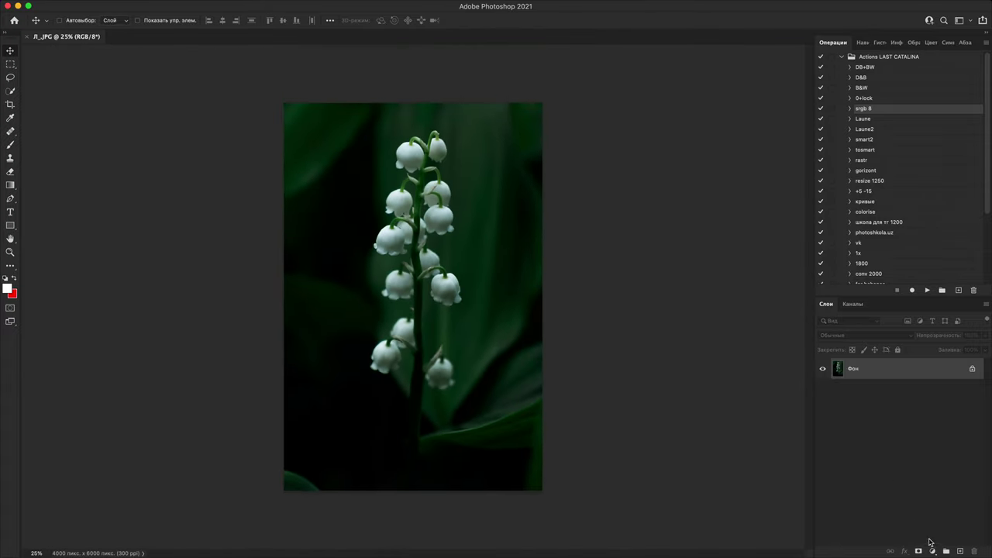
- Add a Curves adjustment layer that brightens the flower photo with an RGB point at input 91, output 143
{"action": "left_click", "coordinate": [934, 550]}
{"action": "left_click", "coordinate": [933, 377]}
{"action": "left_click_drag", "start_coordinate": [718, 242], "coordinate": [702, 238]}
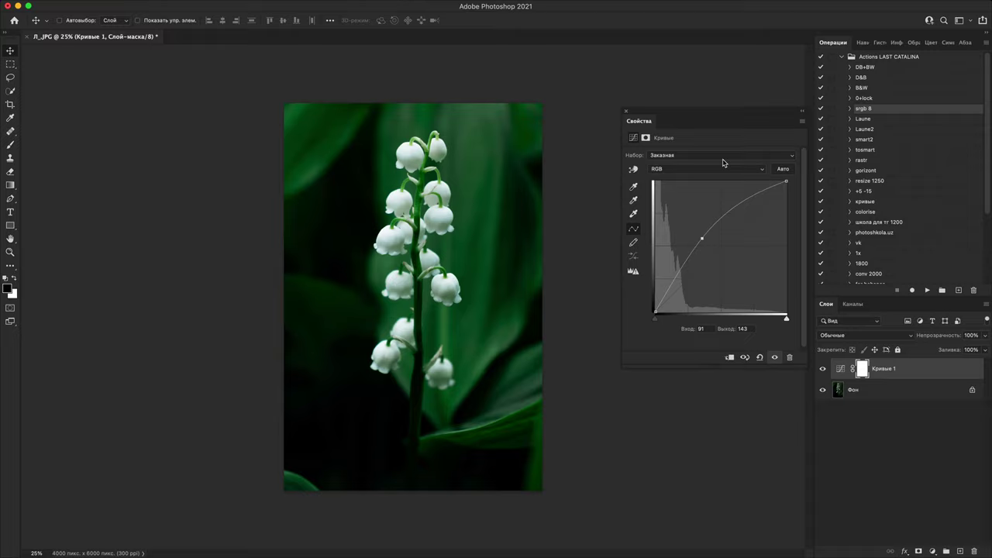
{"action": "left_click", "coordinate": [626, 112]}
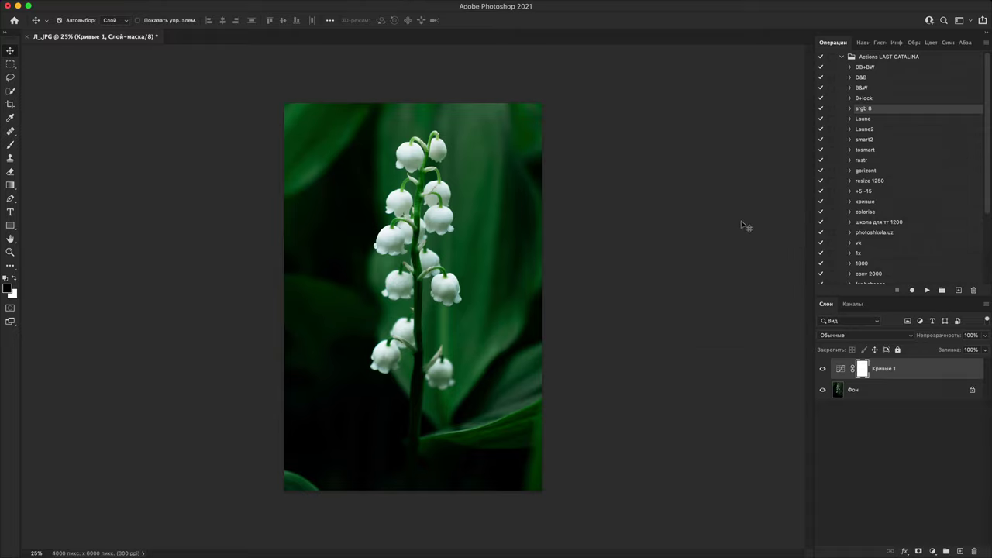
- Invert the Curves layer mask to black and paint white along the flower stem with a soft brush of size 1400
{"action": "key", "text": "super+i"}
{"action": "key", "text": "b"}
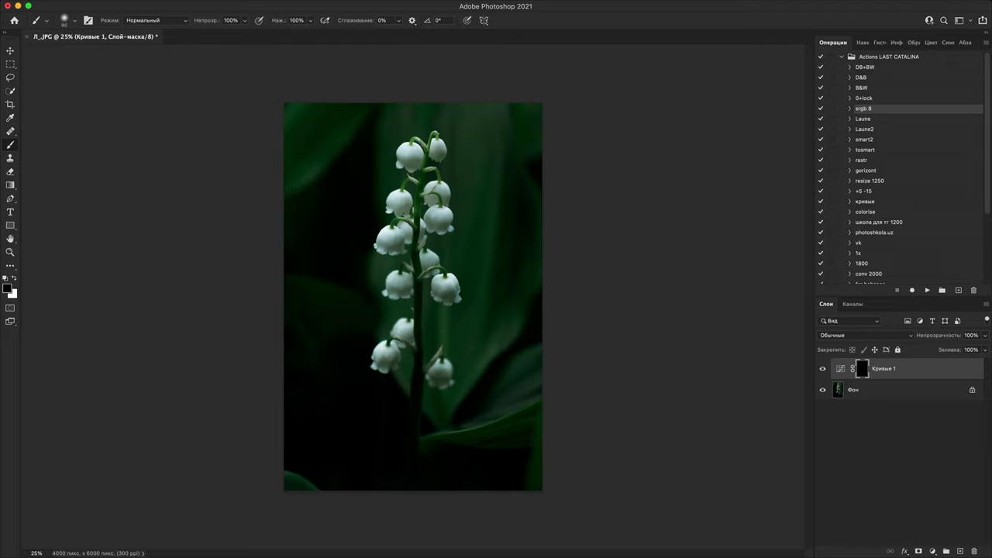
{"action": "key", "text": "bracketright"}
{"action": "key", "text": "bracketright"}
{"action": "key", "text": "x"}
{"action": "mouse_move", "coordinate": [388, 155]}
{"action": "left_mouse_down"}
{"action": "mouse_move", "coordinate": [418, 172]}
{"action": "mouse_move", "coordinate": [430, 147]}
{"action": "mouse_move", "coordinate": [409, 230]}
{"action": "mouse_move", "coordinate": [432, 248]}
{"action": "mouse_move", "coordinate": [405, 354]}
{"action": "mouse_move", "coordinate": [393, 364]}
{"action": "mouse_move", "coordinate": [450, 371]}
{"action": "mouse_move", "coordinate": [370, 392]}
{"action": "mouse_move", "coordinate": [417, 409]}
{"action": "mouse_move", "coordinate": [395, 419]}
{"action": "left_mouse_up"}
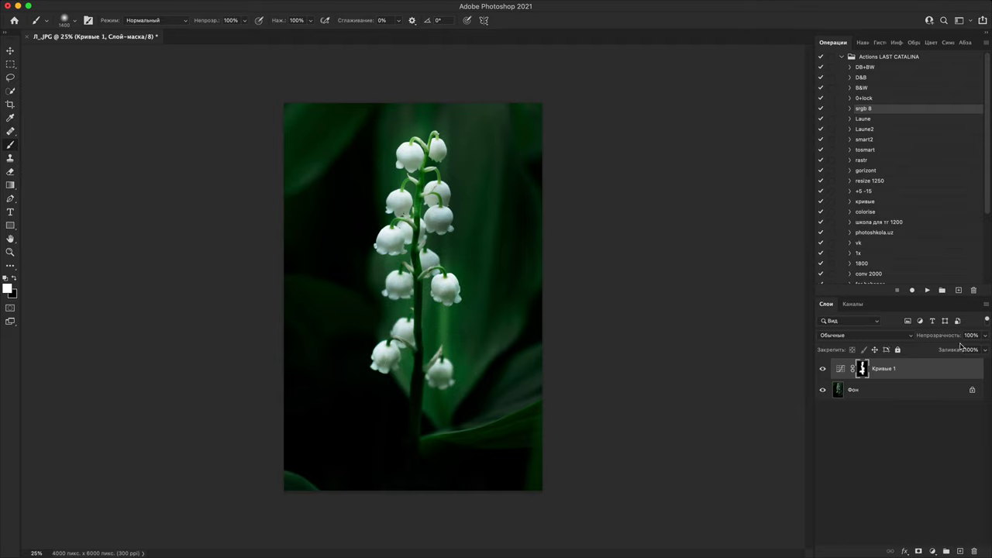
- Reduce the Curves layer's opacity to 25% and toggle its visibility to compare the flower before and after
{"action": "mouse_move", "coordinate": [934, 338]}
{"action": "left_mouse_down"}
{"action": "mouse_move", "coordinate": [922, 344]}
{"action": "mouse_move", "coordinate": [934, 336]}
{"action": "left_mouse_up"}
{"action": "left_click", "coordinate": [823, 369]}
{"action": "left_click", "coordinate": [823, 369]}
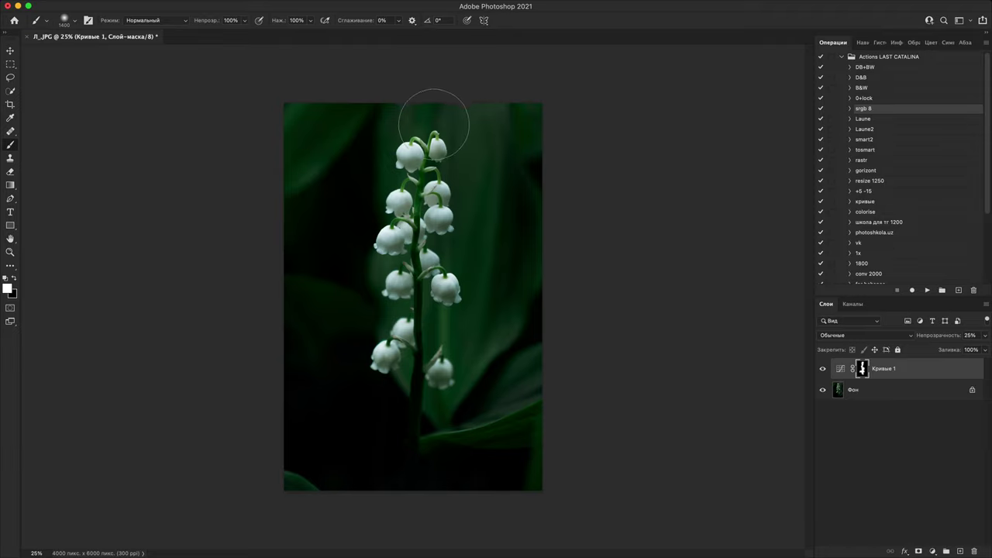
- Extend the white area of the Кривые 1 mask around the flower stem with the Brush at 30% opacity
{"action": "key", "text": "3"}
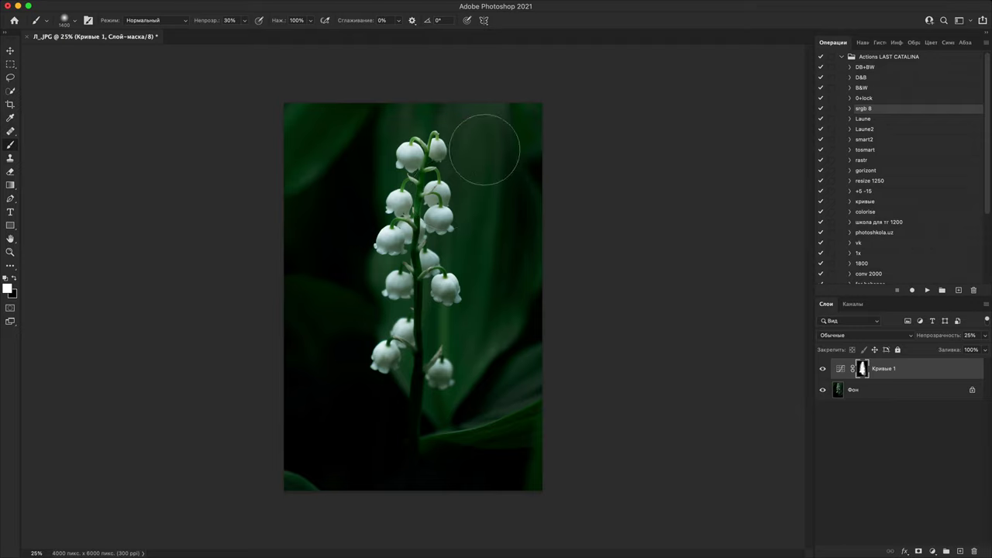
{"action": "left_click", "coordinate": [823, 369]}
- Add a Curves adjustment layer that raises input 95 to output 125, and invert its mask to black
{"action": "left_click", "coordinate": [945, 552]}
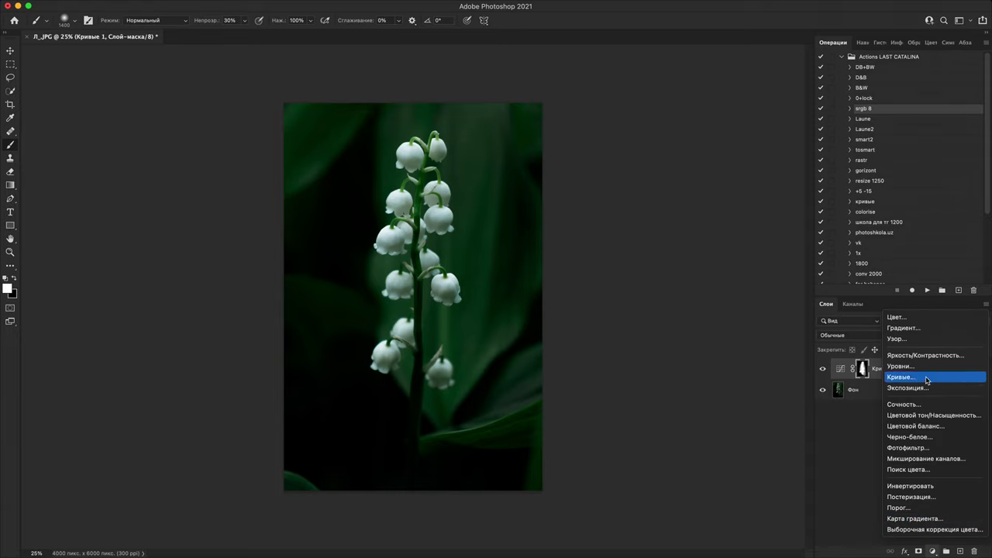
{"action": "left_click", "coordinate": [927, 377]}
{"action": "left_click_drag", "start_coordinate": [704, 264], "coordinate": [704, 248]}
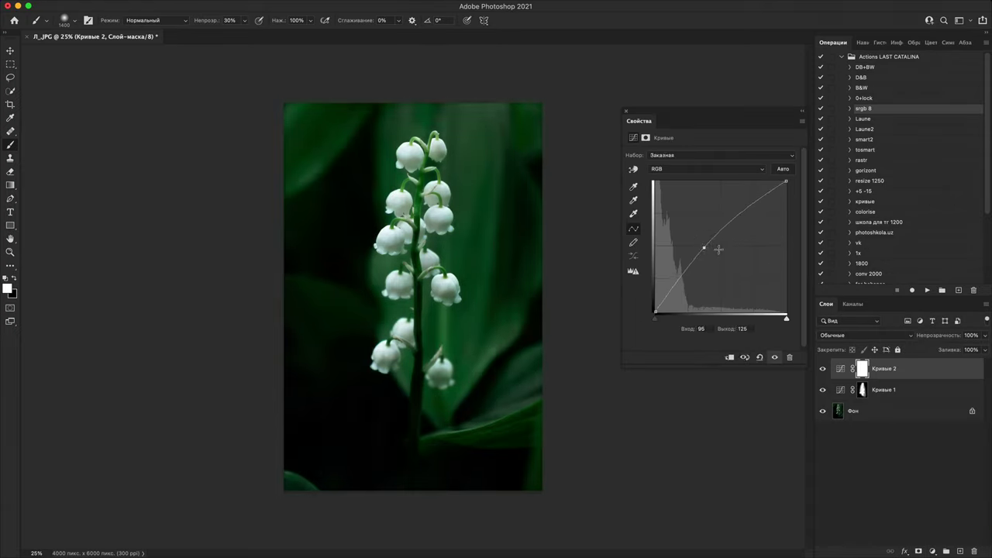
{"action": "key", "text": "ctrl+i"}
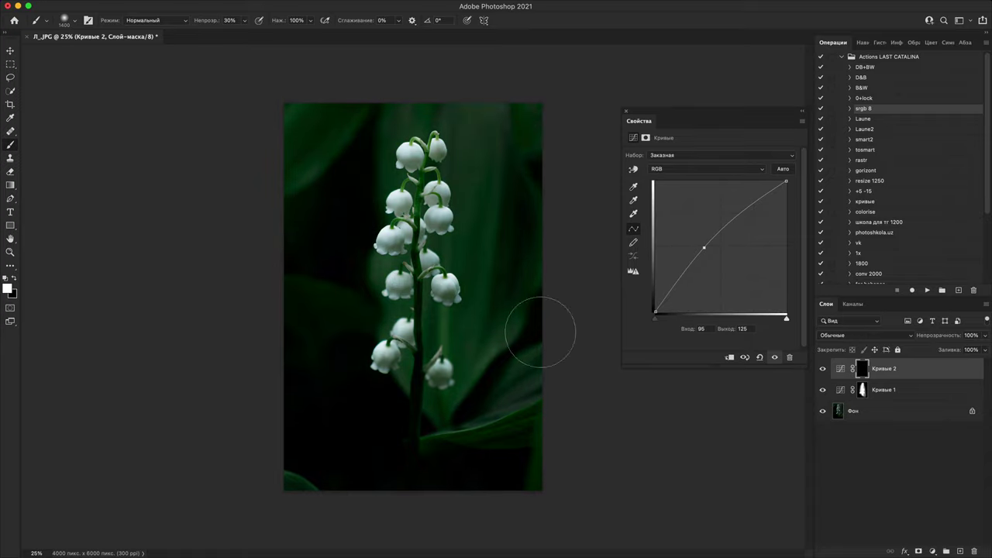
- Paint white on the new Curves mask over the photo's dark lower-left area with a 900 px brush at 10% opacity
{"action": "key", "text": "bracketleft"}
{"action": "key", "text": "1"}
{"action": "left_click", "coordinate": [601, 433]}
{"action": "left_click_drag", "start_coordinate": [298, 505], "coordinate": [291, 443]}
- Add a new layer and paint a sampled dark tone over the photo's lower-left area with a 600 px brush at 10% opacity
{"action": "left_click", "coordinate": [963, 552]}
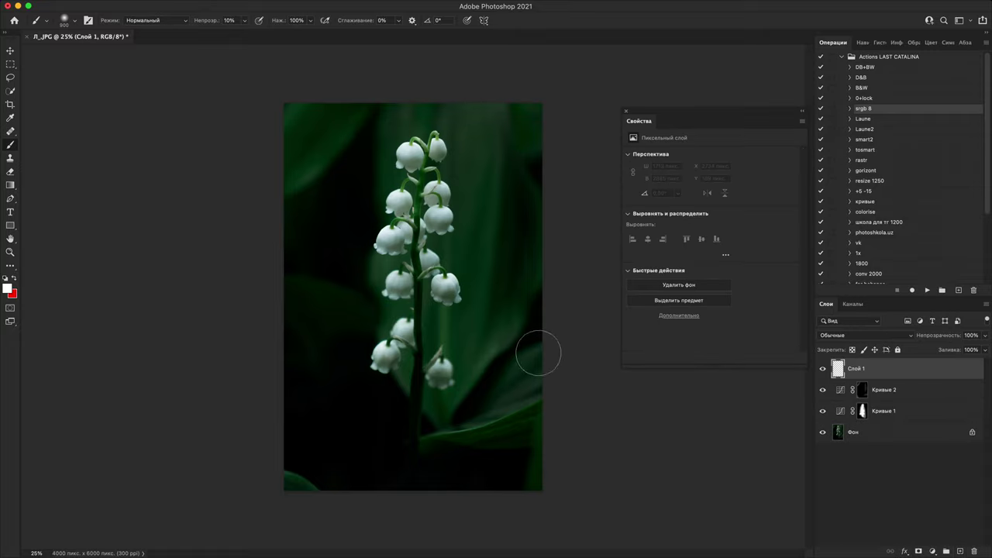
{"action": "left_click", "coordinate": [528, 414], "text": "alt"}
{"action": "left_click", "coordinate": [75, 20]}
{"action": "left_click", "coordinate": [592, 15]}
{"action": "mouse_move", "coordinate": [349, 436]}
{"action": "left_mouse_down"}
{"action": "mouse_move", "coordinate": [271, 402]}
{"action": "mouse_move", "coordinate": [328, 468]}
{"action": "left_mouse_up"}
{"action": "mouse_move", "coordinate": [288, 416]}
{"action": "left_mouse_down"}
{"action": "mouse_move", "coordinate": [281, 411]}
{"action": "mouse_move", "coordinate": [304, 400]}
{"action": "left_mouse_up"}
- Sample the background green and paint a large soft leaf in the photo's lower-left corner at 100% brush opacity
{"action": "left_click_drag", "start_coordinate": [498, 312], "coordinate": [494, 323]}
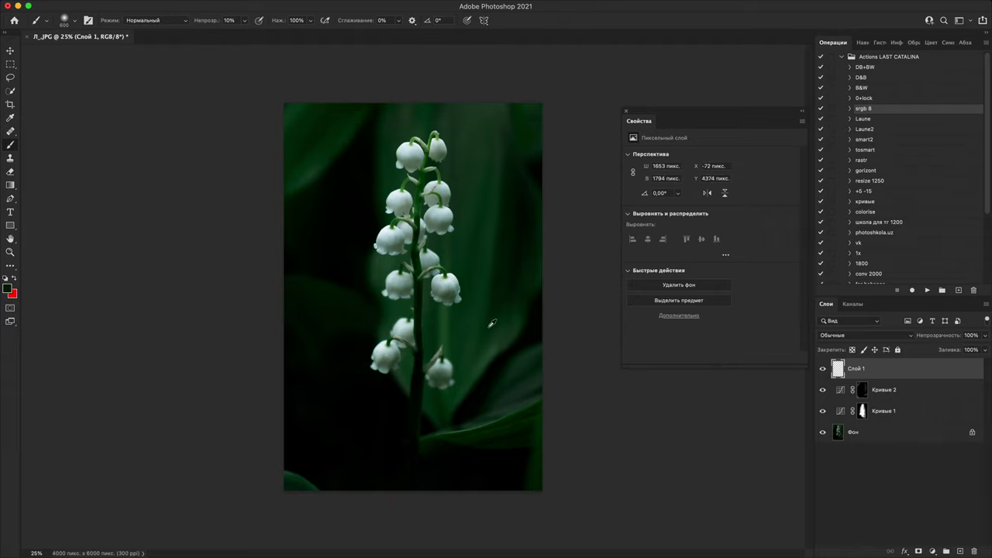
{"action": "mouse_move", "coordinate": [318, 485]}
{"action": "left_mouse_down"}
{"action": "mouse_move", "coordinate": [277, 417]}
{"action": "mouse_move", "coordinate": [292, 385]}
{"action": "mouse_move", "coordinate": [346, 486]}
{"action": "left_mouse_up"}
{"action": "key", "text": "0"}
{"action": "mouse_move", "coordinate": [283, 406]}
{"action": "left_mouse_down"}
{"action": "mouse_move", "coordinate": [274, 457]}
{"action": "mouse_move", "coordinate": [243, 458]}
{"action": "mouse_move", "coordinate": [259, 387]}
{"action": "mouse_move", "coordinate": [382, 447]}
{"action": "mouse_move", "coordinate": [388, 505]}
{"action": "left_mouse_up"}
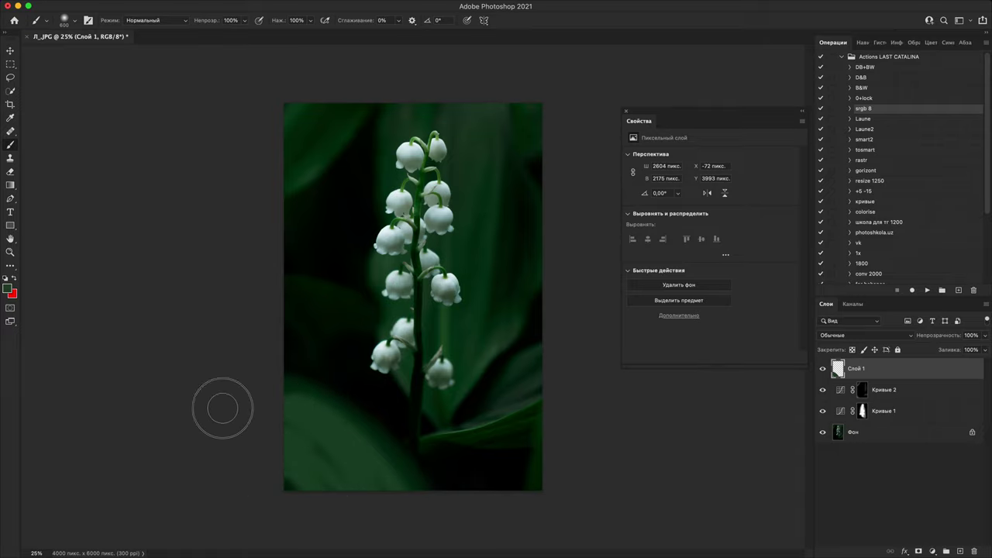
- Paint additional soft green leaves along the photo's left side, at its upper corner and middle, and fill out the lower-left leaf
{"action": "key", "text": "super+plus"}
{"action": "key", "text": "super+plus"}
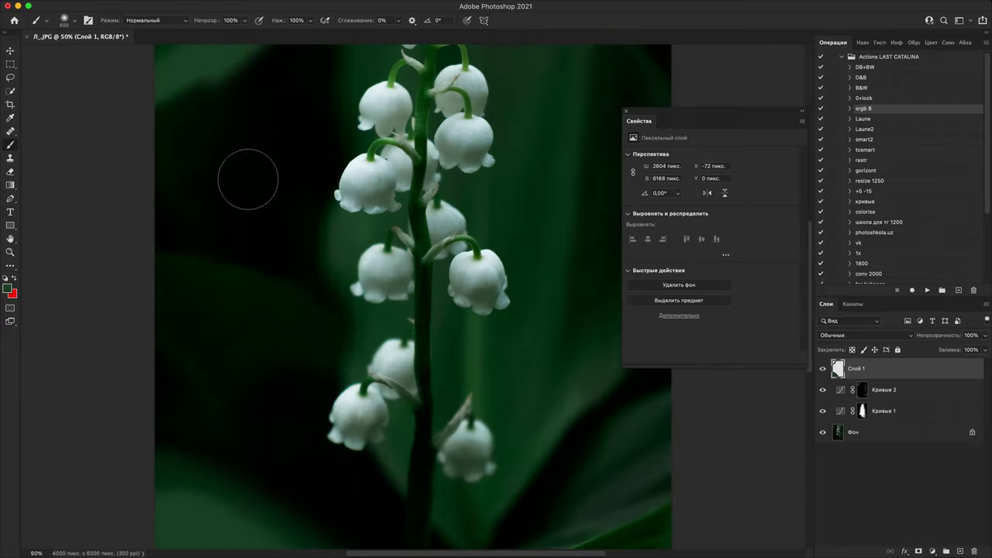
{"action": "key", "text": "super+minus"}
{"action": "key", "text": "super+minus"}
{"action": "key", "text": "super+minus"}
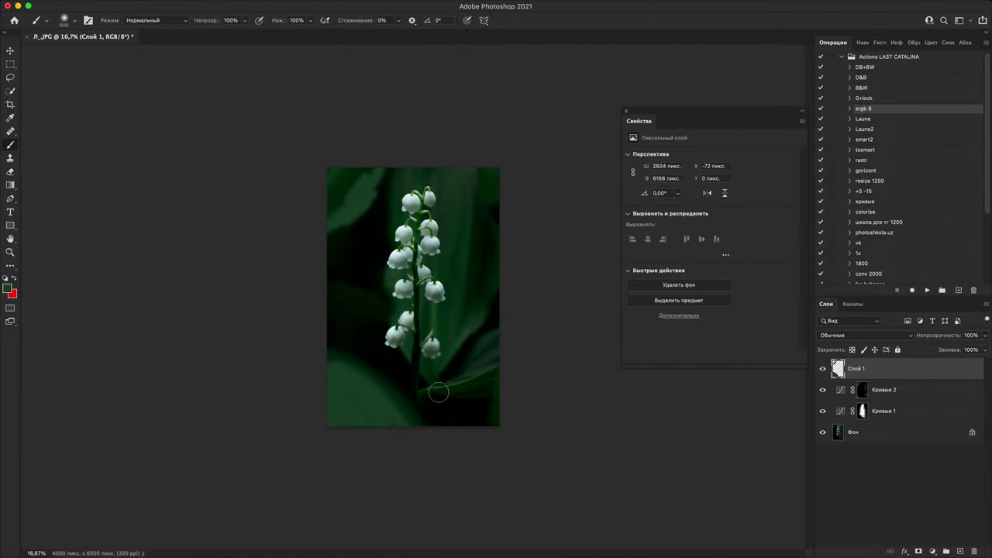
{"action": "left_click_drag", "start_coordinate": [530, 379], "coordinate": [489, 393]}
{"action": "left_click_drag", "start_coordinate": [361, 178], "coordinate": [360, 163]}
{"action": "left_click", "coordinate": [347, 156]}
{"action": "mouse_move", "coordinate": [341, 350]}
{"action": "left_mouse_down"}
{"action": "mouse_move", "coordinate": [331, 343]}
{"action": "mouse_move", "coordinate": [395, 447]}
{"action": "left_mouse_up"}
{"action": "mouse_move", "coordinate": [330, 275]}
{"action": "left_mouse_down"}
{"action": "mouse_move", "coordinate": [351, 290]}
{"action": "mouse_move", "coordinate": [355, 329]}
{"action": "left_mouse_up"}
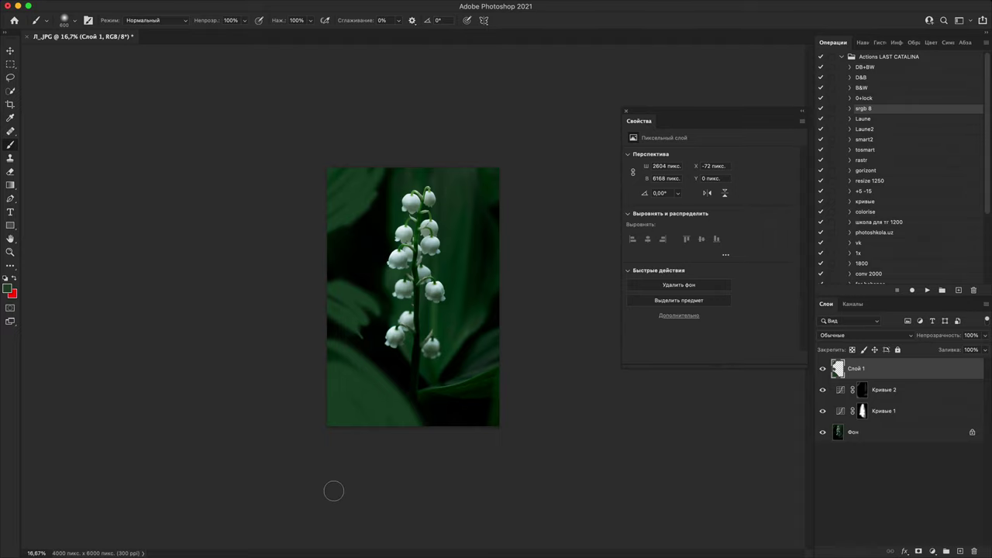
- Compare the retouched image with the original by leaving only the Фон layer visible
{"action": "key", "text": "super+plus"}
{"action": "key", "text": "super+plus"}
{"action": "key", "text": "super+plus"}
{"action": "key", "text": "super+plus"}
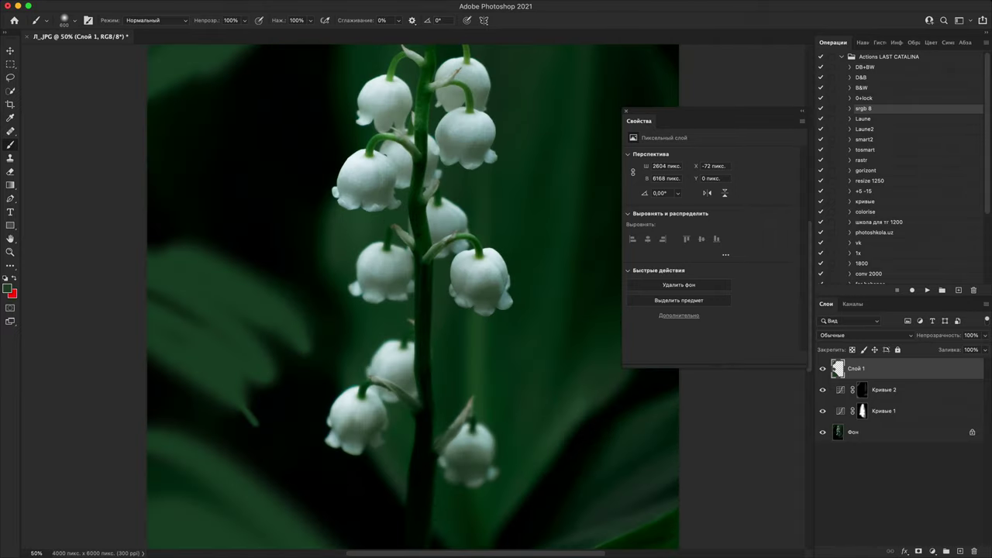
{"action": "key", "text": "super+minus"}
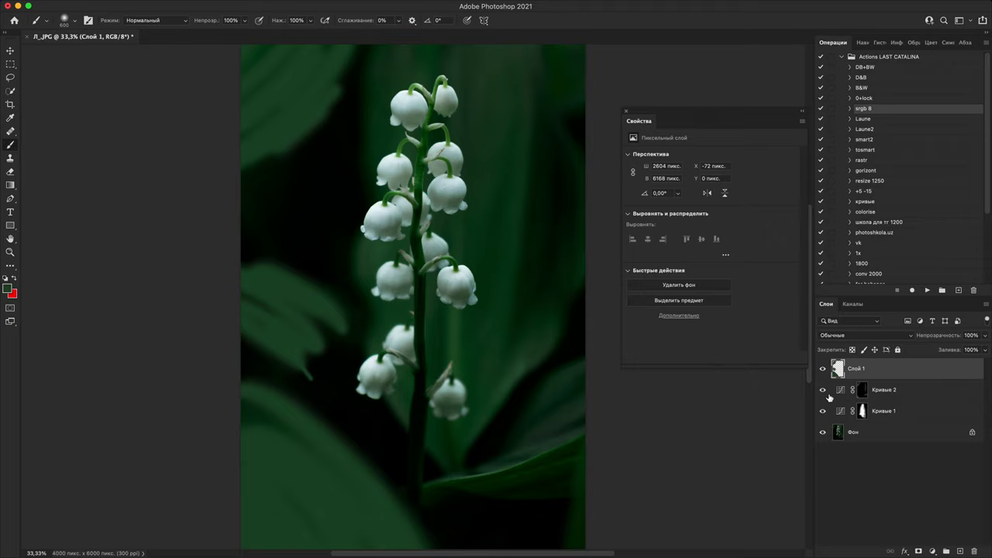
{"action": "left_click_drag", "start_coordinate": [824, 373], "coordinate": [823, 433]}
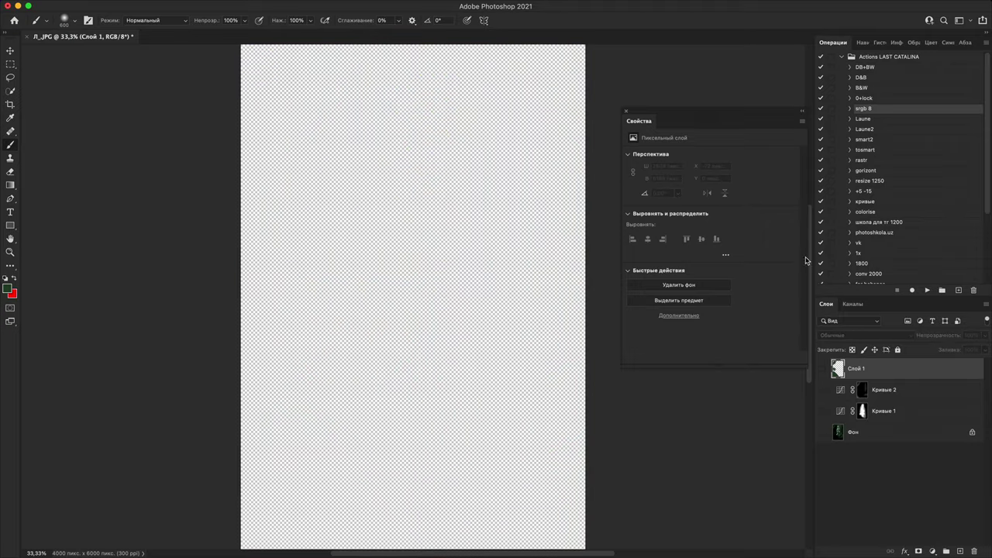
{"action": "left_click", "coordinate": [824, 432]}
{"action": "key", "text": "super+minus"}
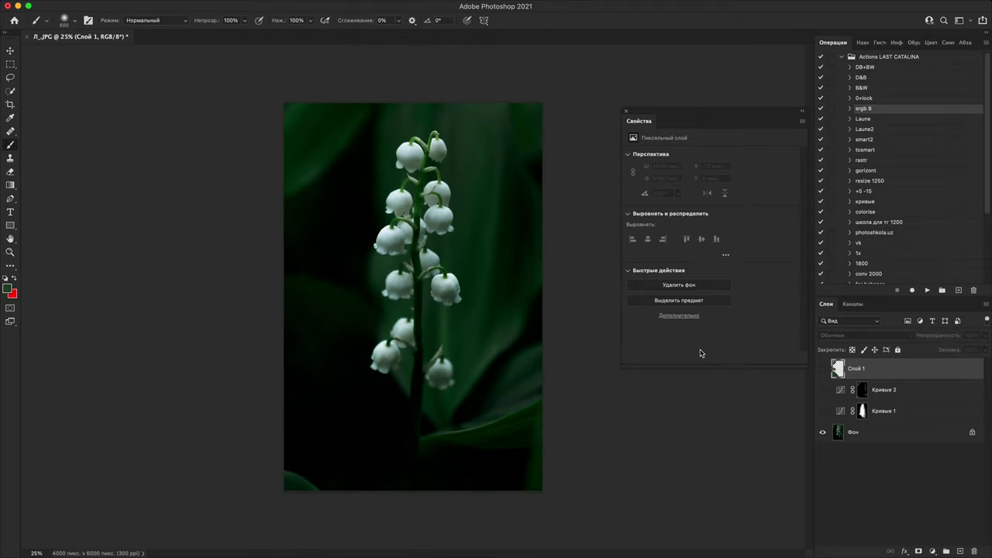
- Try a tighter crop around the flower stem that excludes the leaf fragment in the lower-left corner
{"action": "key", "text": "c"}
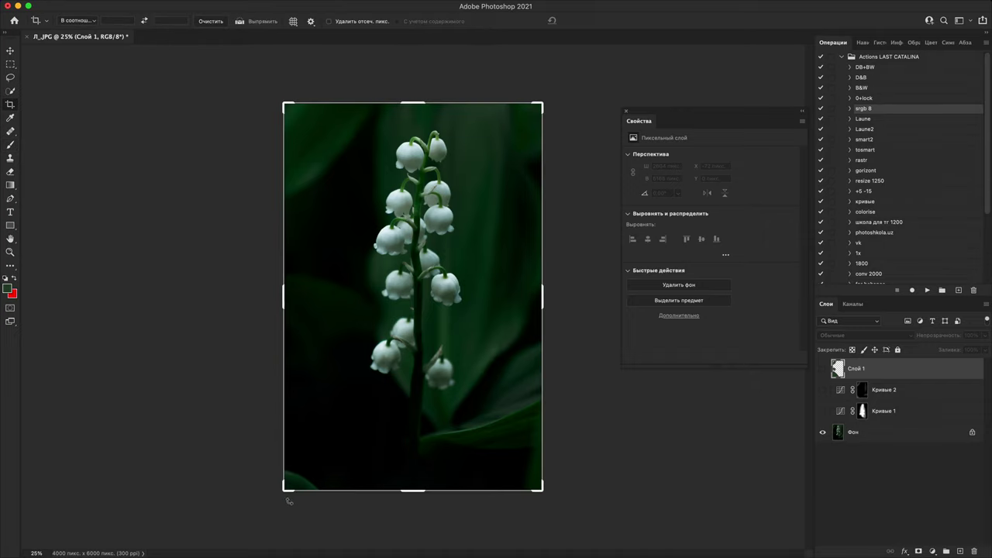
{"action": "left_click_drag", "start_coordinate": [286, 489], "coordinate": [302, 456]}
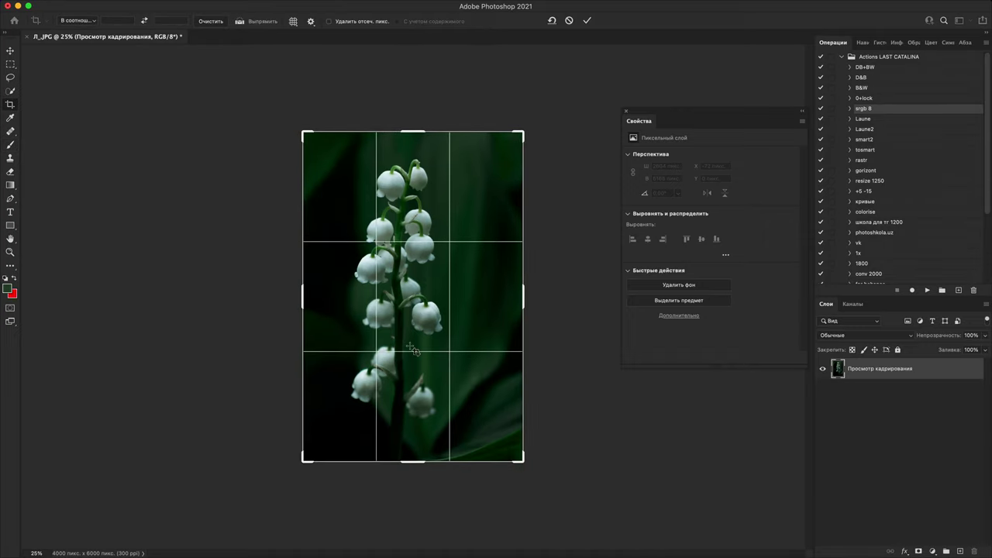
{"action": "left_click_drag", "start_coordinate": [418, 347], "coordinate": [430, 327]}
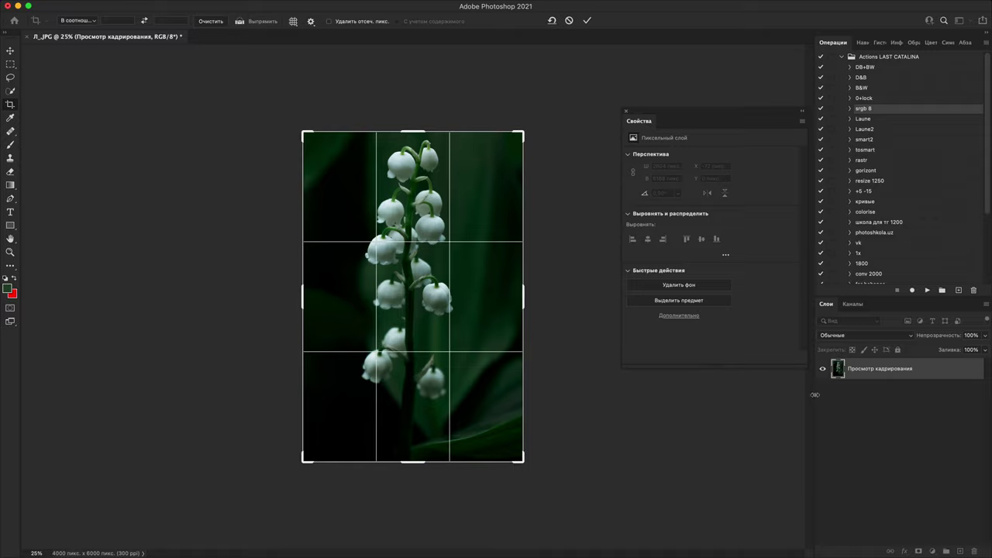
{"action": "key", "text": "Escape"}
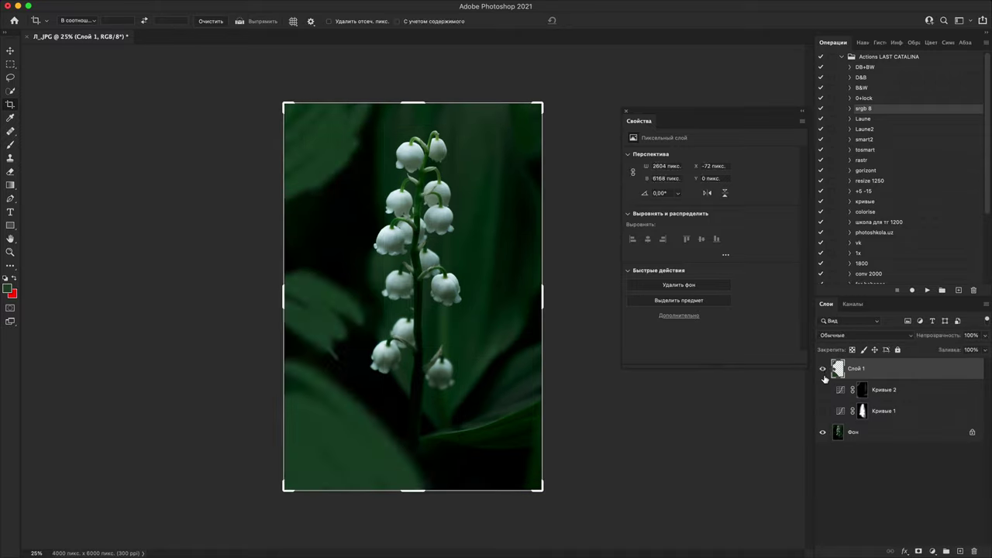
{"action": "key", "text": "Escape"}
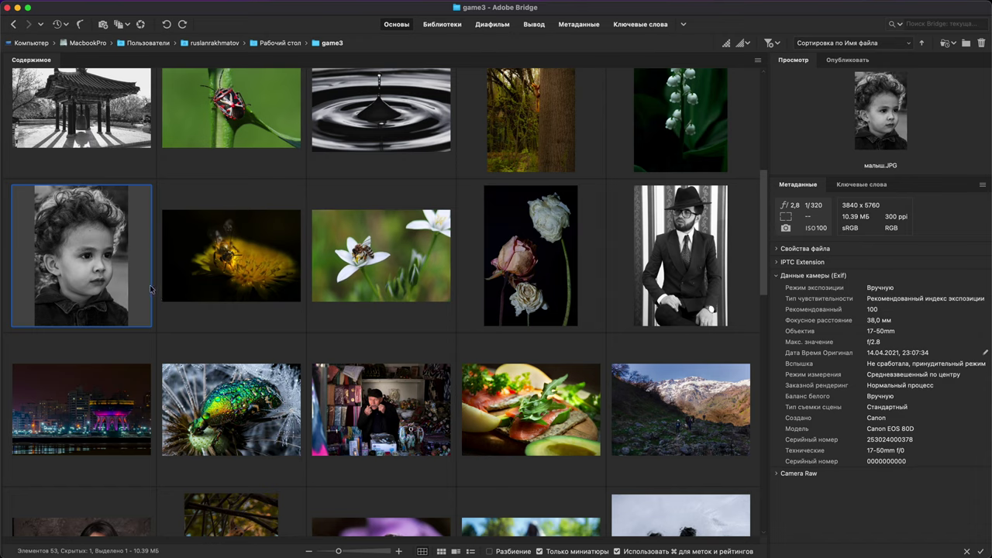
- Open малыш.JPG from the game3 folder in Photoshop, keeping its embedded sRGB profile
{"action": "left_click", "coordinate": [164, 243]}
{"action": "double_click", "coordinate": [79, 288]}
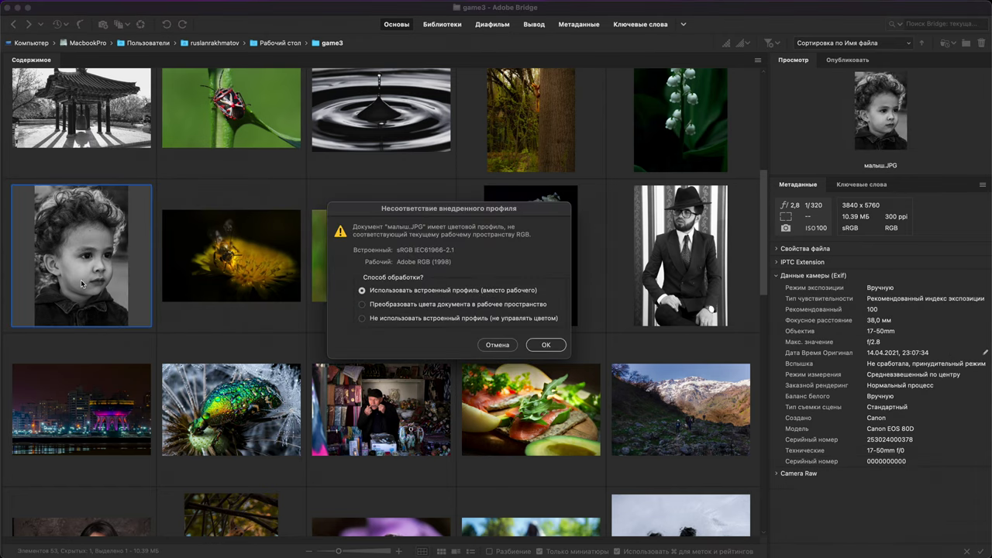
{"action": "left_click", "coordinate": [546, 345]}
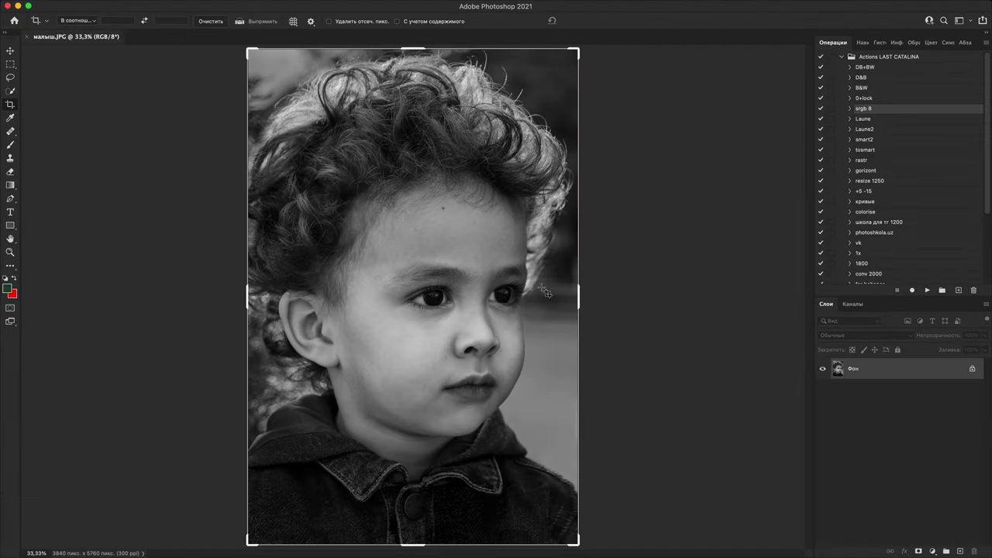
{"action": "key", "text": "Escape"}
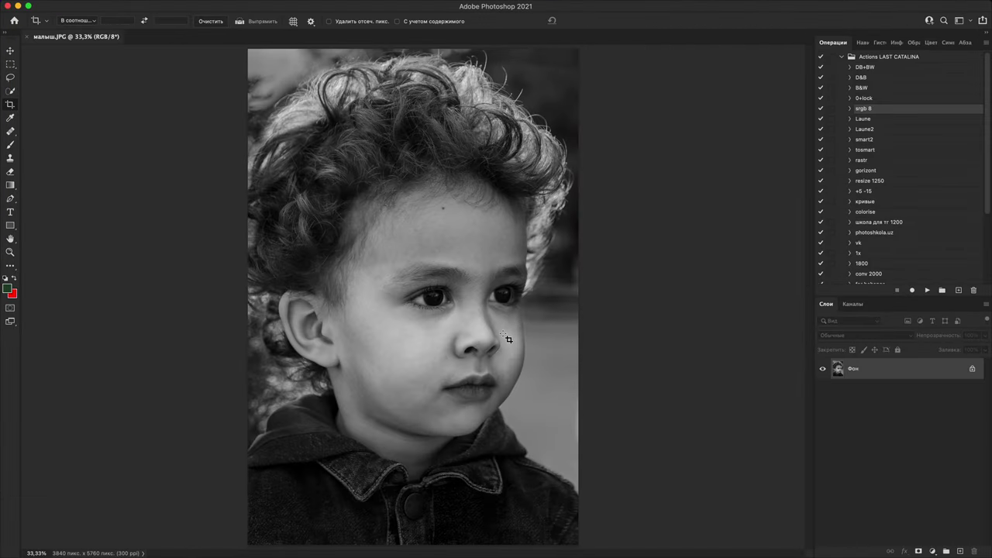
- Examine the skin and edge detail around the child's eye, nose and mouth at 200%
{"action": "key", "text": "h"}
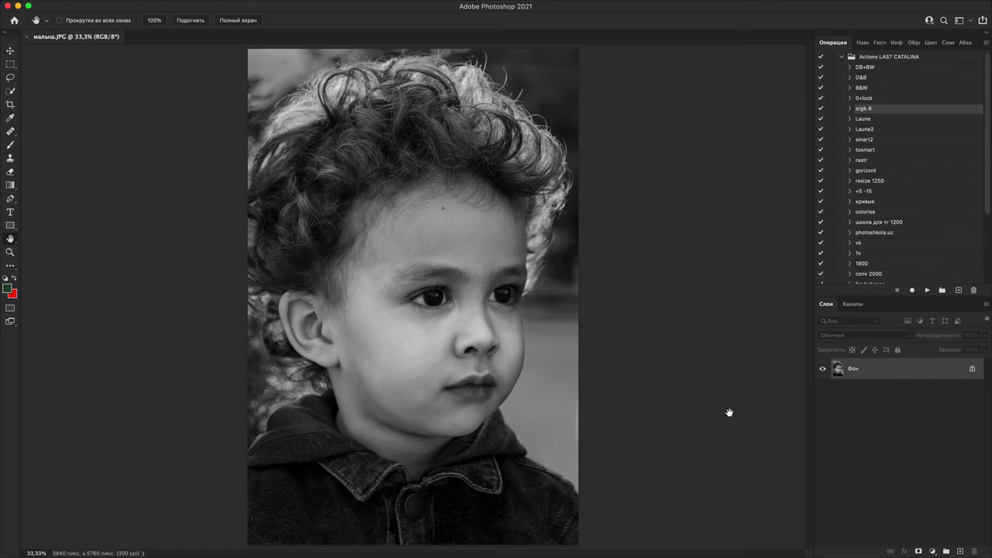
{"action": "key", "text": "super+plus"}
{"action": "key", "text": "super+plus"}
{"action": "key", "text": "super+plus"}
{"action": "key", "text": "super+plus"}
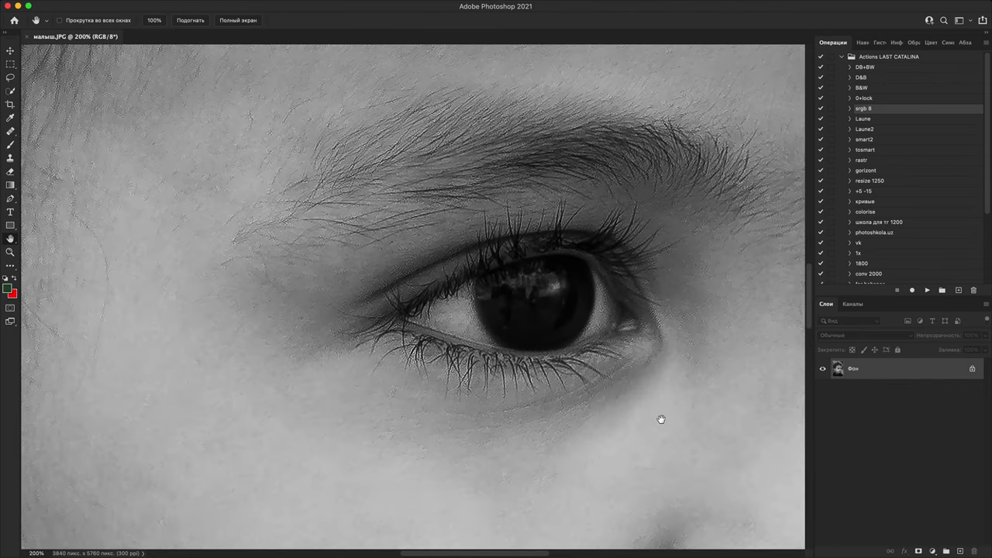
{"action": "left_click_drag", "start_coordinate": [659, 419], "coordinate": [650, 439]}
{"action": "left_click_drag", "start_coordinate": [653, 349], "coordinate": [591, 203]}
{"action": "left_click_drag", "start_coordinate": [555, 448], "coordinate": [614, 255]}
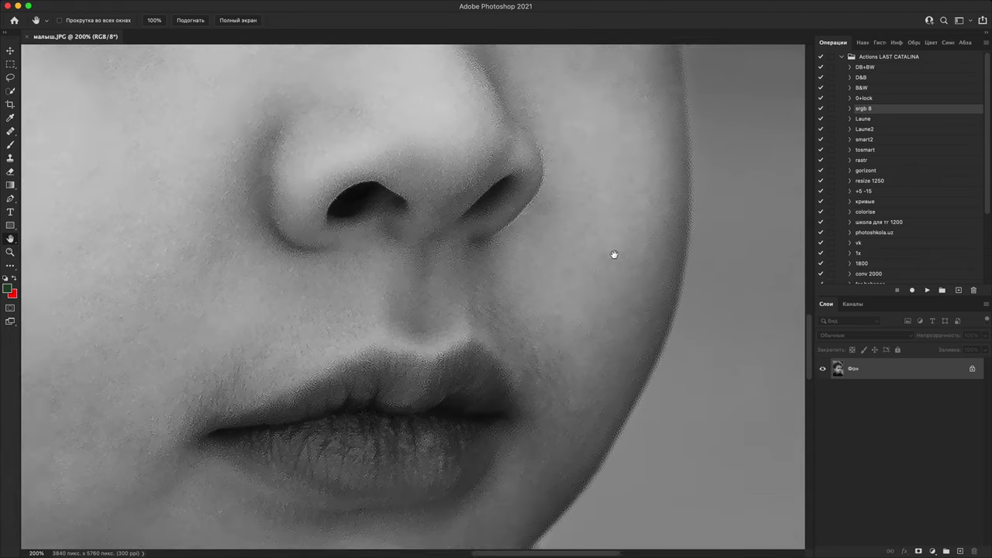
{"action": "left_click_drag", "start_coordinate": [542, 508], "coordinate": [638, 271]}
{"action": "left_click_drag", "start_coordinate": [607, 350], "coordinate": [671, 230]}
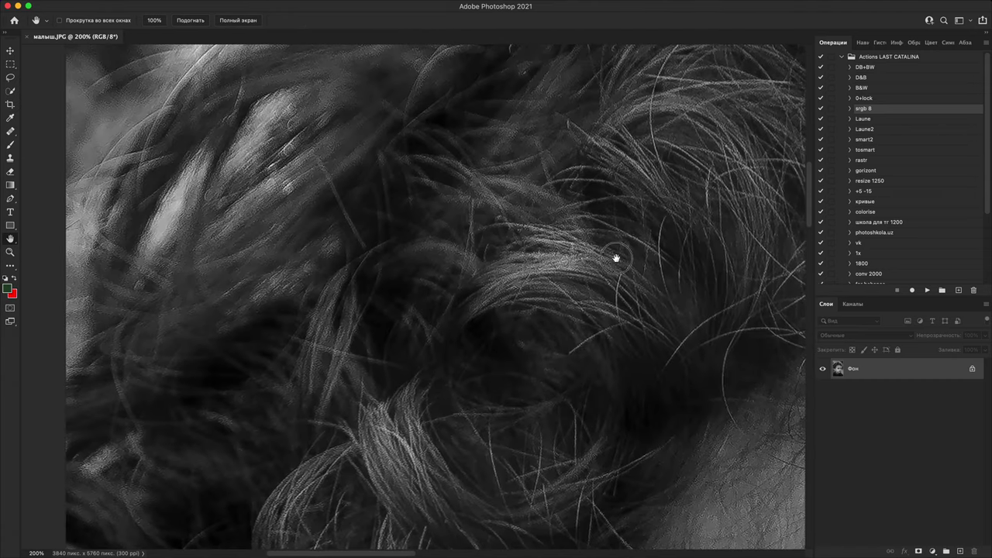
- Examine the sharpness of the child's curly hair and its outline against the background at 200%
{"action": "left_click_drag", "start_coordinate": [617, 258], "coordinate": [587, 379]}
{"action": "left_click_drag", "start_coordinate": [682, 239], "coordinate": [461, 334]}
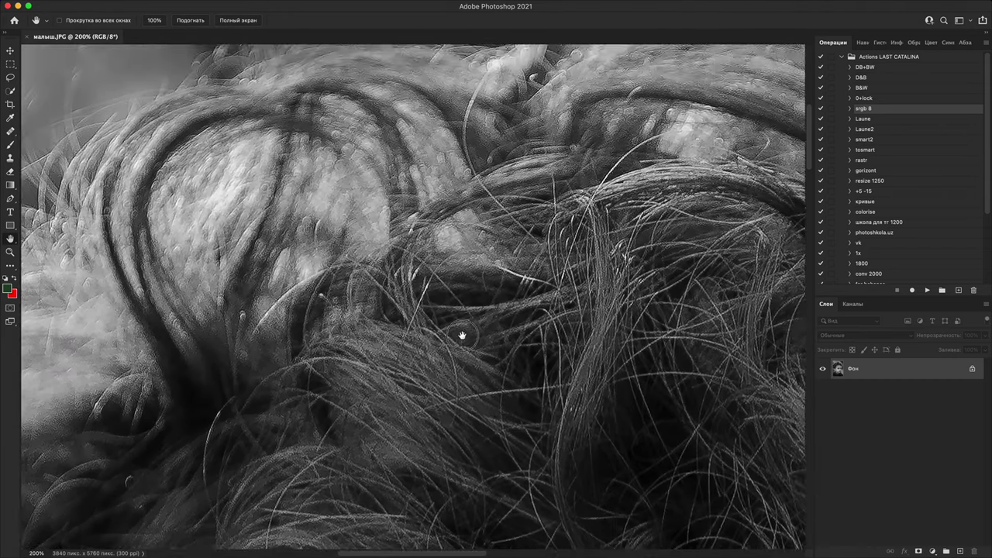
{"action": "left_click_drag", "start_coordinate": [685, 352], "coordinate": [428, 444]}
{"action": "left_click_drag", "start_coordinate": [682, 457], "coordinate": [419, 314]}
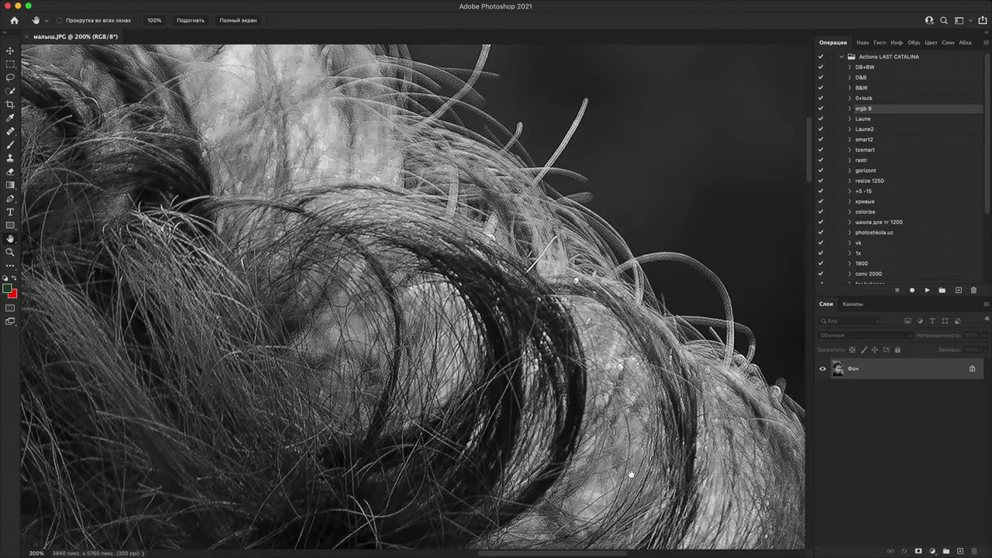
{"action": "left_click_drag", "start_coordinate": [631, 472], "coordinate": [656, 151]}
{"action": "left_click_drag", "start_coordinate": [609, 441], "coordinate": [620, 225]}
- Examine the eyebrow and eye texture at 300–400%, and review the portrait as a whole
{"action": "key", "text": "super+plus"}
{"action": "key", "text": "super+plus"}
{"action": "key", "text": "super+plus"}
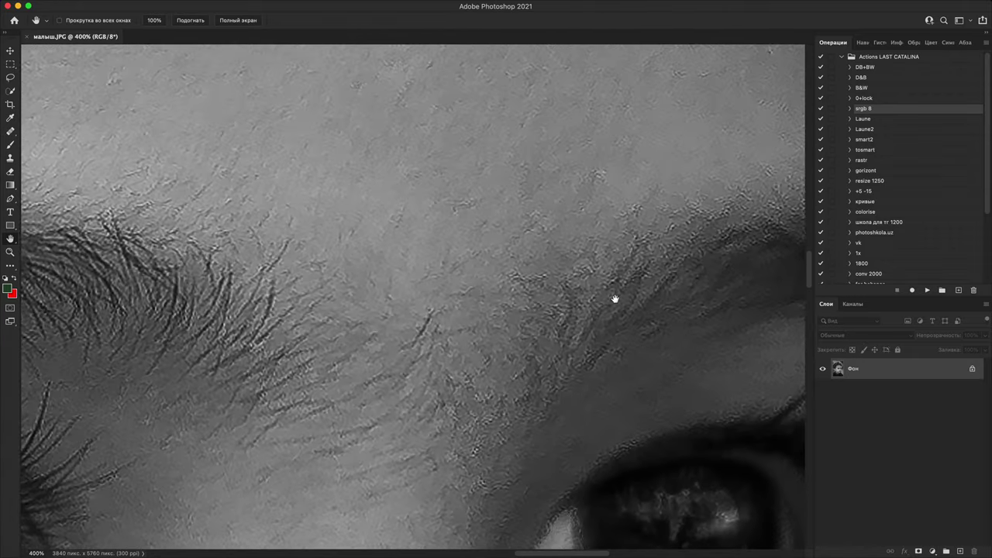
{"action": "left_click_drag", "start_coordinate": [694, 328], "coordinate": [756, 235]}
{"action": "left_click_drag", "start_coordinate": [419, 419], "coordinate": [682, 325]}
{"action": "left_click_drag", "start_coordinate": [516, 412], "coordinate": [779, 244]}
{"action": "scroll", "coordinate": [570, 301], "scroll_direction": "down", "scroll_amount": 5}
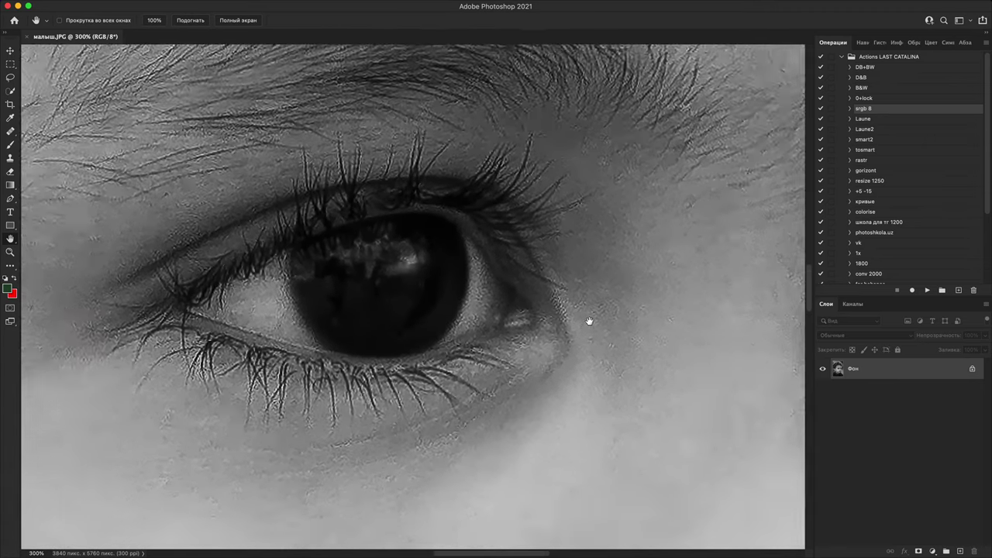
{"action": "left_click_drag", "start_coordinate": [584, 481], "coordinate": [709, 424]}
{"action": "scroll", "coordinate": [694, 335], "scroll_direction": "down", "scroll_amount": 10}
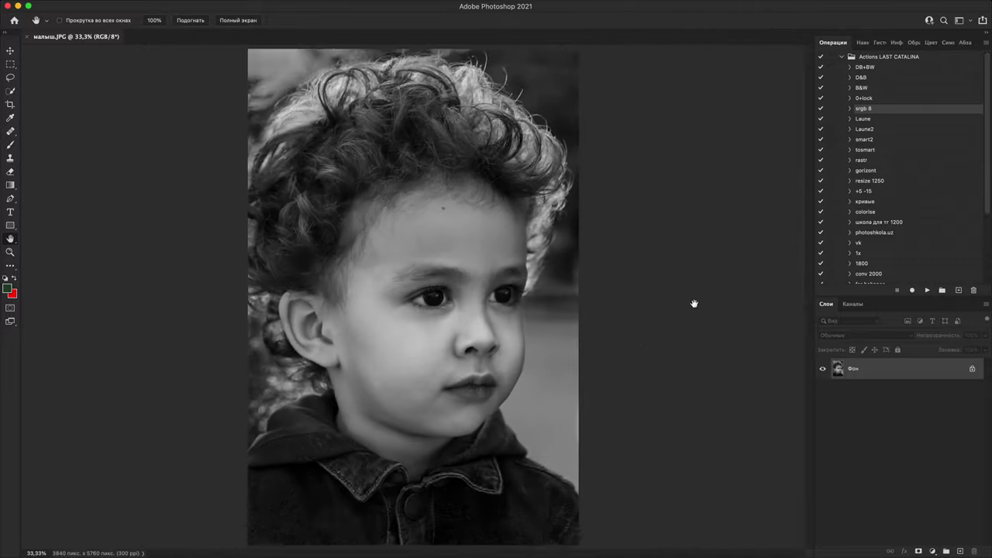
{"action": "scroll", "coordinate": [612, 295], "scroll_direction": "up", "scroll_amount": 6}
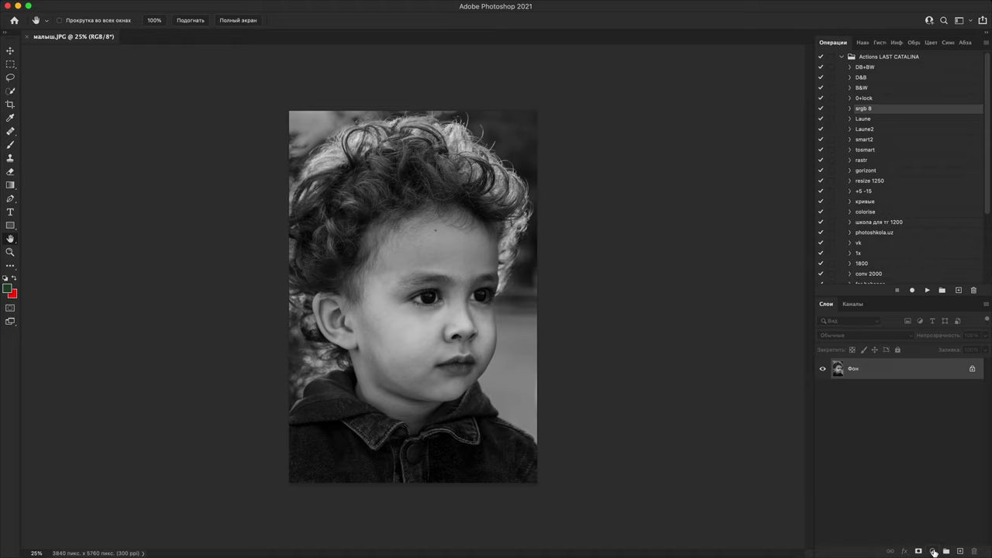
- Add a new layer and circle the eye nearest the face's far edge in red with a 125 px brush
{"action": "left_click", "coordinate": [962, 550]}
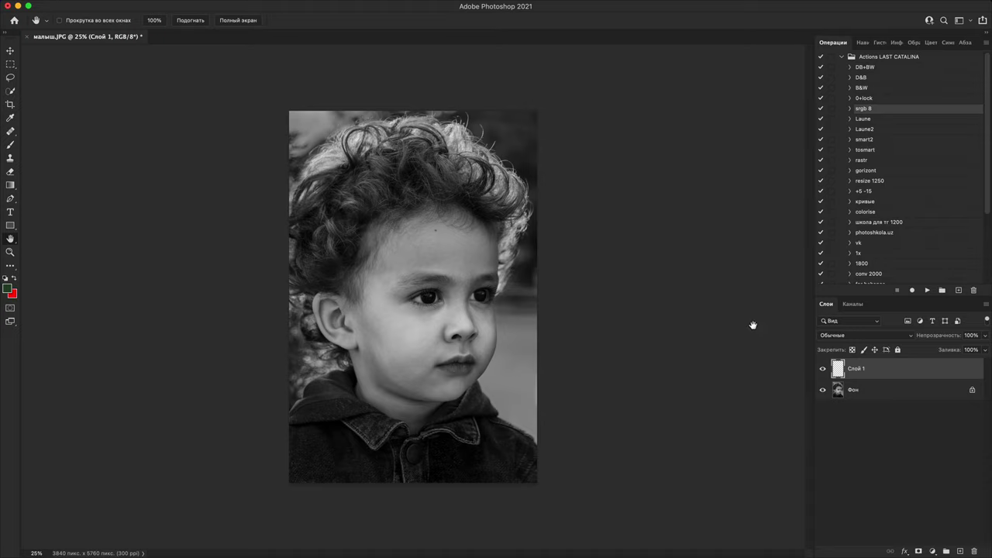
{"action": "key", "text": "b"}
{"action": "key", "text": "x"}
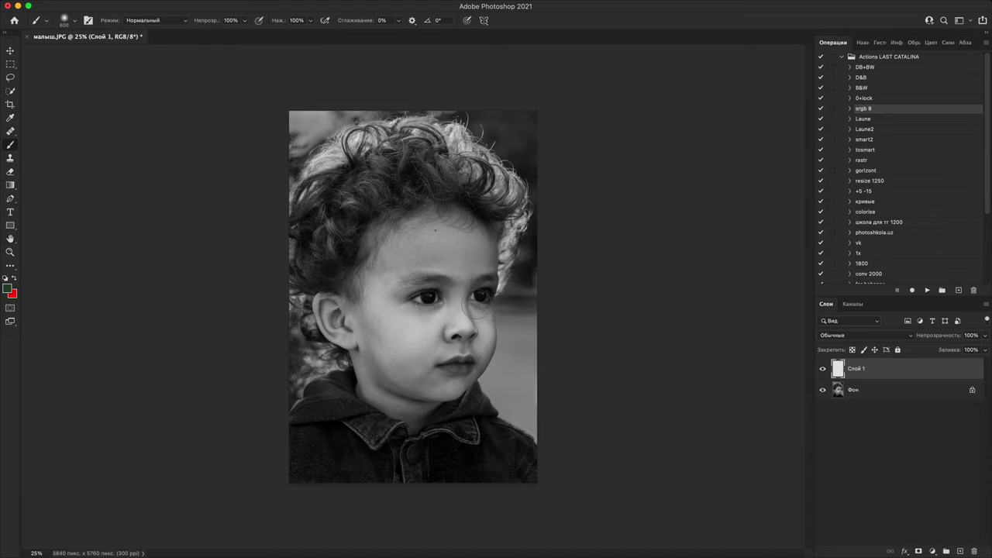
{"action": "key", "text": "bracketleft"}
{"action": "key", "text": "bracketleft"}
{"action": "mouse_move", "coordinate": [493, 313]}
{"action": "left_mouse_down"}
{"action": "mouse_move", "coordinate": [471, 303]}
{"action": "mouse_move", "coordinate": [470, 269]}
{"action": "mouse_move", "coordinate": [514, 275]}
{"action": "mouse_move", "coordinate": [504, 317]}
{"action": "left_mouse_up"}
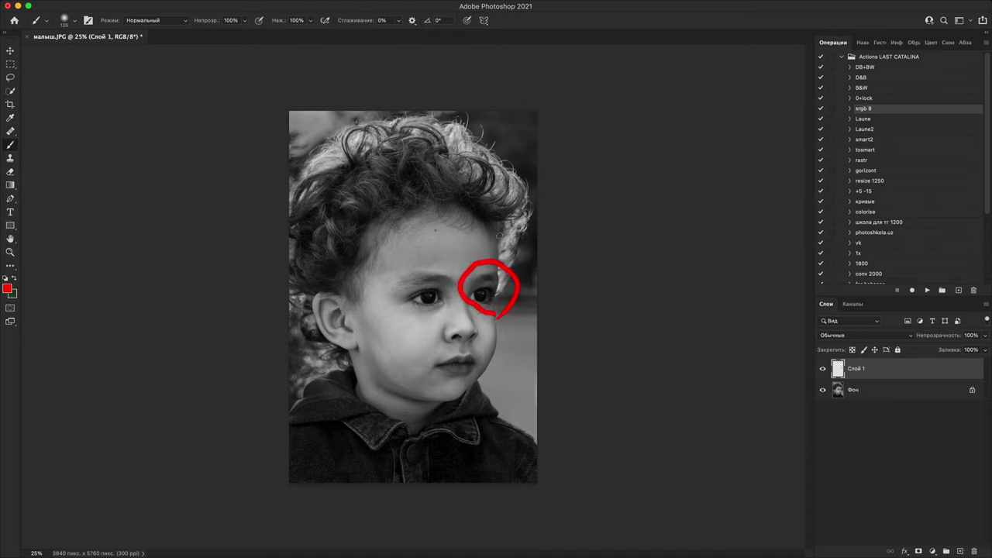
- Trace the forehead hairline to the ear in red, circle the nearer eye, and join it to the other circle and the ear
{"action": "mouse_move", "coordinate": [496, 261]}
{"action": "left_mouse_down"}
{"action": "mouse_move", "coordinate": [494, 249]}
{"action": "mouse_move", "coordinate": [363, 268]}
{"action": "mouse_move", "coordinate": [318, 312]}
{"action": "left_mouse_up"}
{"action": "mouse_move", "coordinate": [401, 289]}
{"action": "left_mouse_down"}
{"action": "mouse_move", "coordinate": [422, 277]}
{"action": "mouse_move", "coordinate": [397, 303]}
{"action": "mouse_move", "coordinate": [401, 289]}
{"action": "mouse_move", "coordinate": [397, 322]}
{"action": "mouse_move", "coordinate": [369, 310]}
{"action": "mouse_move", "coordinate": [332, 311]}
{"action": "left_mouse_up"}
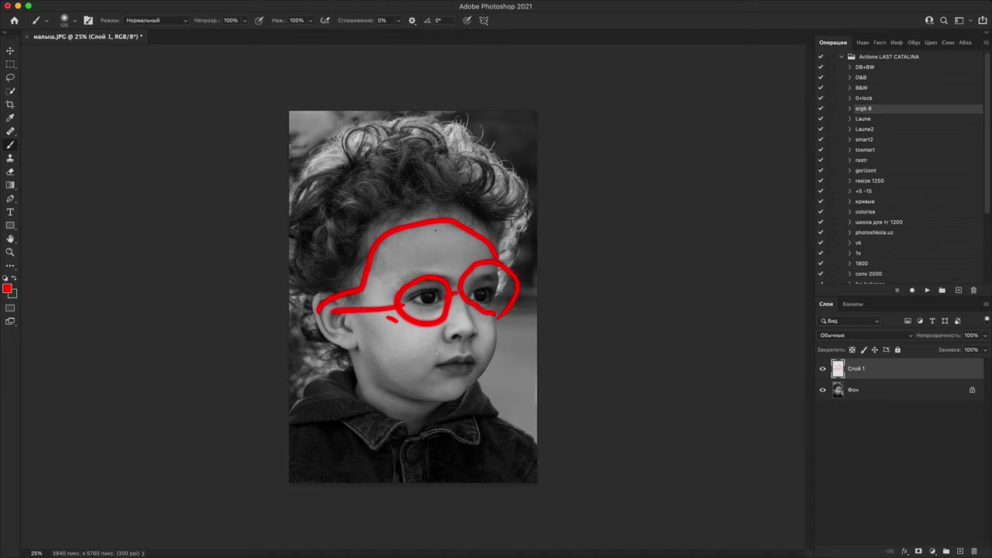
- Examine the denim collar, skin, eyelashes and eyebrow texture for sharpening artefacts at 100–600%
{"action": "key", "text": "super+1"}
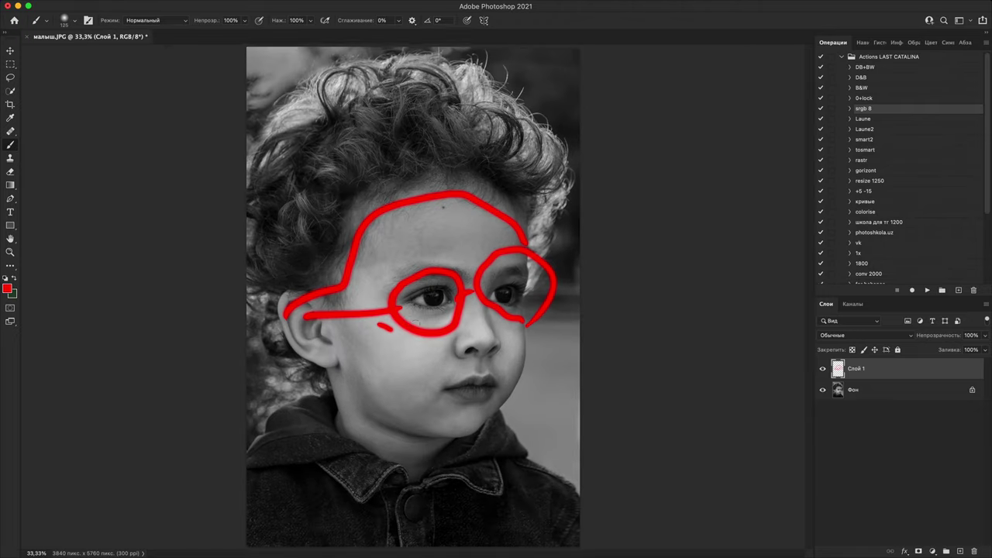
{"action": "left_click_drag", "start_coordinate": [406, 527], "coordinate": [518, 133]}
{"action": "left_click_drag", "start_coordinate": [440, 419], "coordinate": [462, 355]}
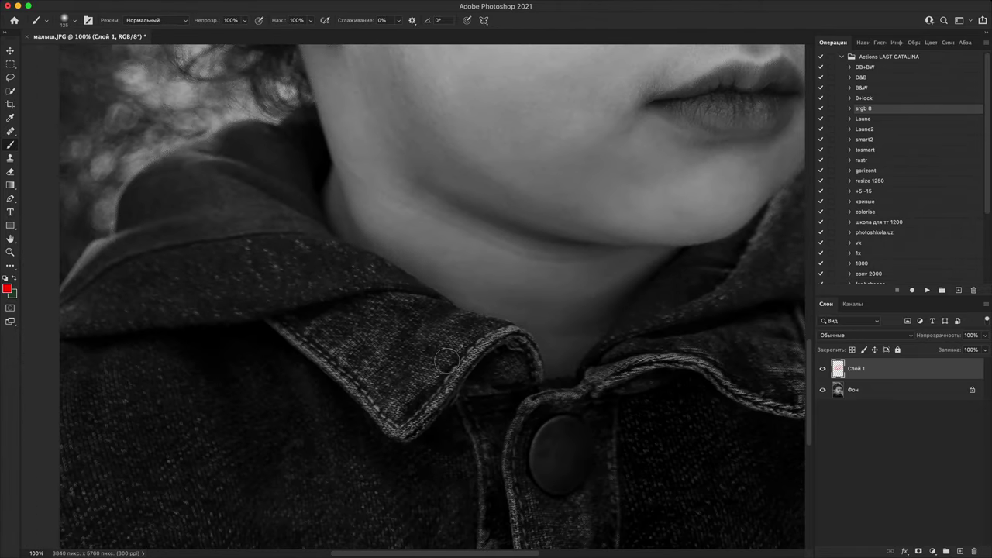
{"action": "key", "text": "super+plus"}
{"action": "key", "text": "super+plus"}
{"action": "key", "text": "super+plus"}
{"action": "key", "text": "super+plus"}
{"action": "key", "text": "super+plus"}
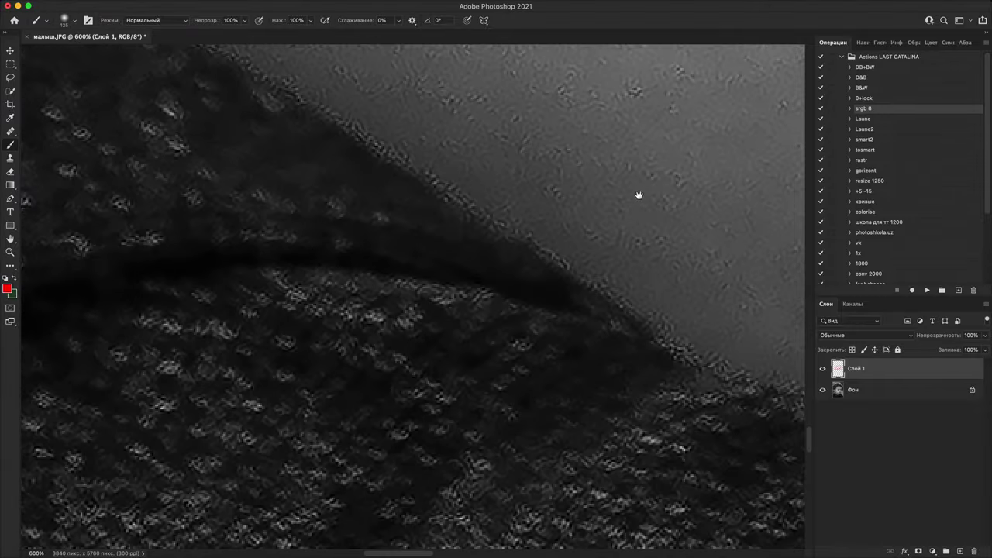
{"action": "left_click_drag", "start_coordinate": [638, 195], "coordinate": [471, 547]}
{"action": "left_click_drag", "start_coordinate": [620, 155], "coordinate": [465, 504]}
{"action": "mouse_move", "coordinate": [569, 227]}
{"action": "left_mouse_down"}
{"action": "mouse_move", "coordinate": [477, 504]}
{"action": "mouse_move", "coordinate": [481, 496]}
{"action": "left_mouse_up"}
{"action": "left_click_drag", "start_coordinate": [577, 217], "coordinate": [499, 439]}
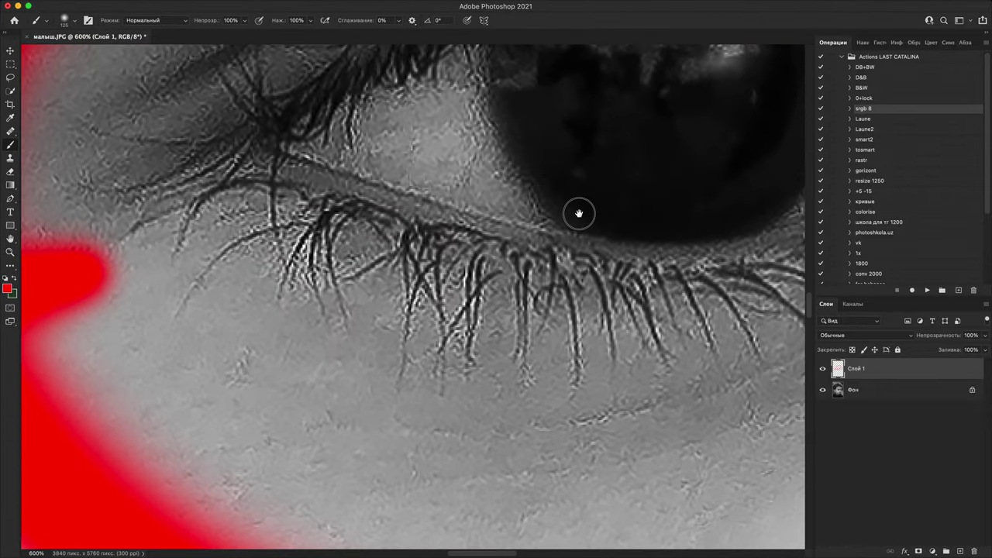
{"action": "left_click_drag", "start_coordinate": [581, 193], "coordinate": [403, 426]}
{"action": "left_click_drag", "start_coordinate": [626, 225], "coordinate": [479, 293]}
{"action": "left_click_drag", "start_coordinate": [659, 263], "coordinate": [465, 306]}
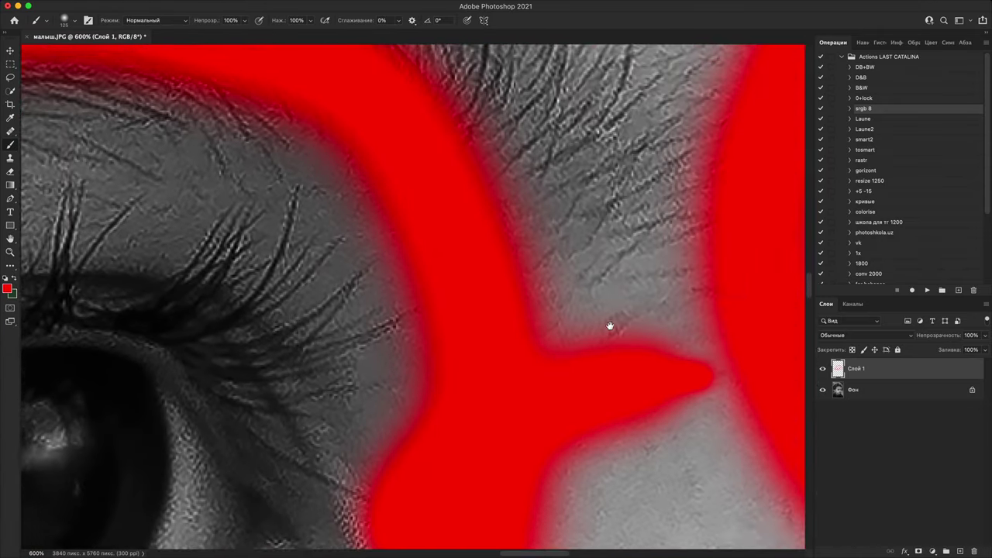
{"action": "left_click_drag", "start_coordinate": [609, 326], "coordinate": [478, 350]}
{"action": "left_click_drag", "start_coordinate": [651, 287], "coordinate": [521, 319]}
{"action": "scroll", "coordinate": [555, 310], "scroll_direction": "down", "scroll_amount": 10}
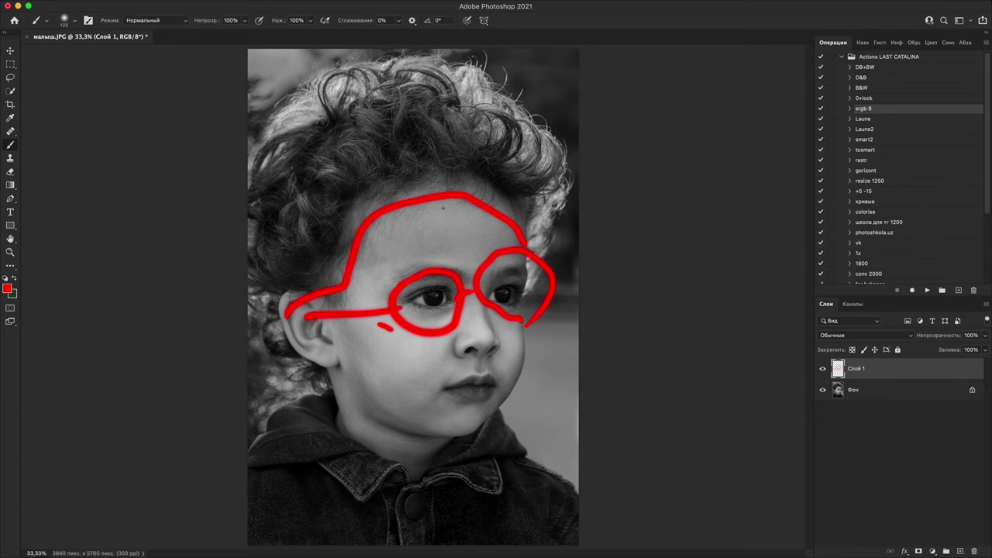
- Hide the red annotation layer and review the portrait as a whole
{"action": "scroll", "coordinate": [414, 299], "scroll_direction": "up", "scroll_amount": 8}
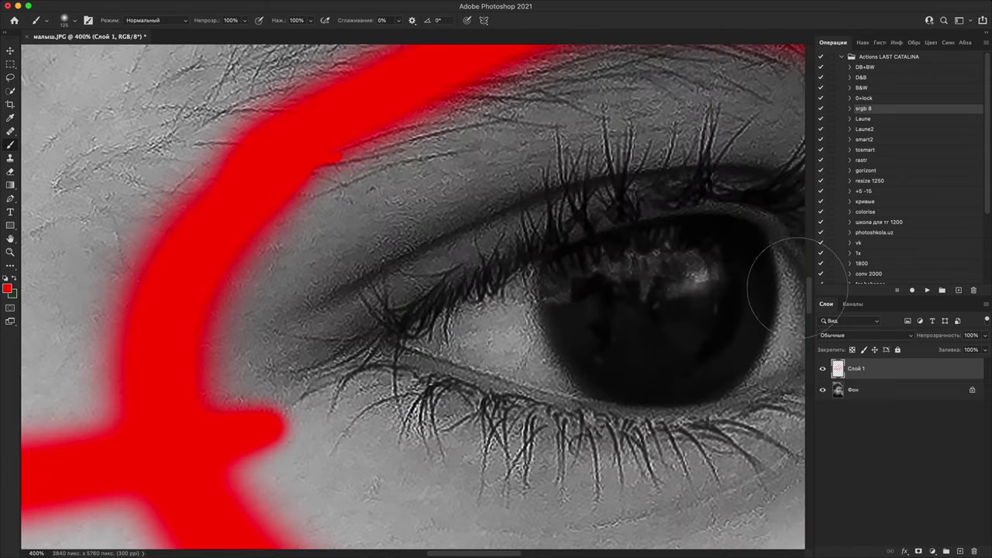
{"action": "left_click", "coordinate": [823, 368]}
{"action": "scroll", "coordinate": [528, 284], "scroll_direction": "down", "scroll_amount": 8}
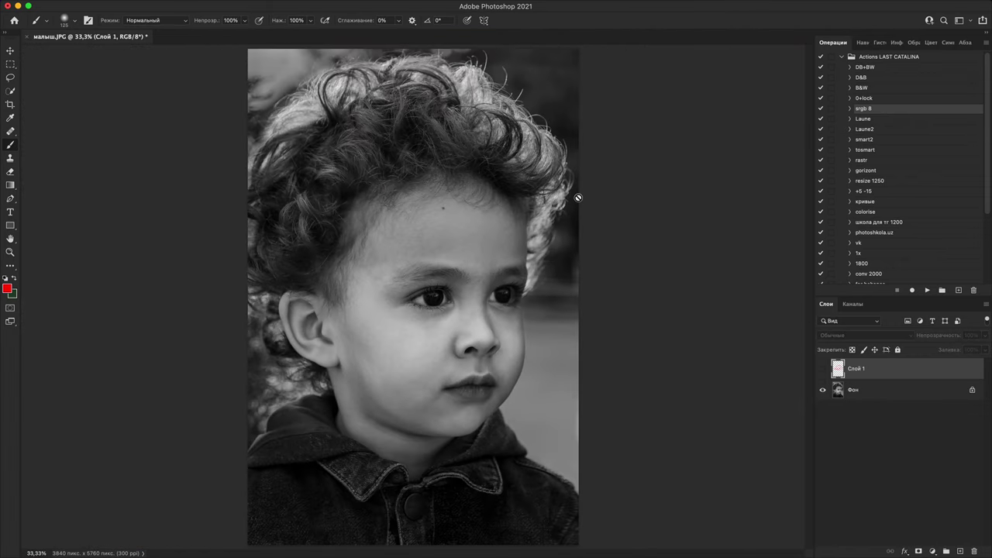
{"action": "scroll", "coordinate": [532, 326], "scroll_direction": "down", "scroll_amount": 2}
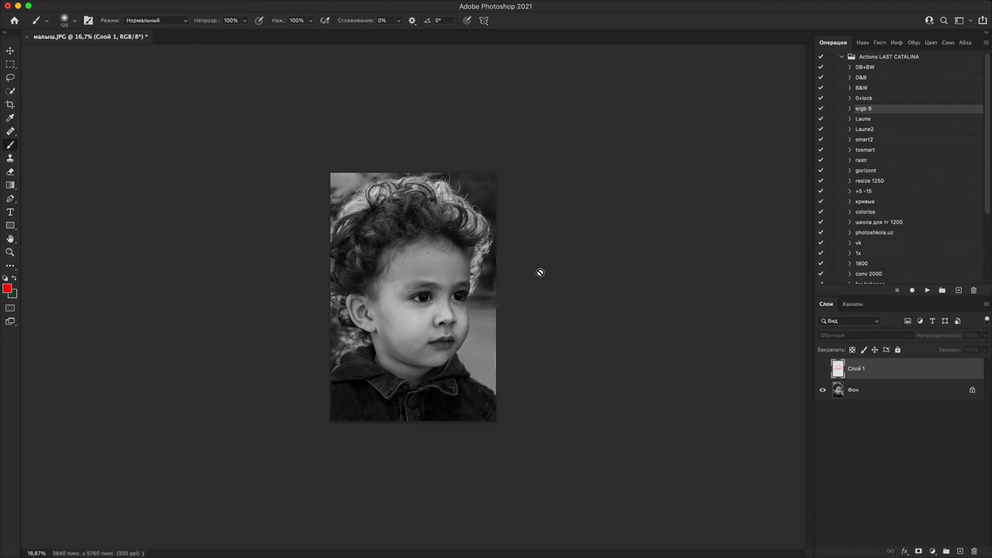
{"action": "scroll", "coordinate": [532, 277], "scroll_direction": "up", "scroll_amount": 2}
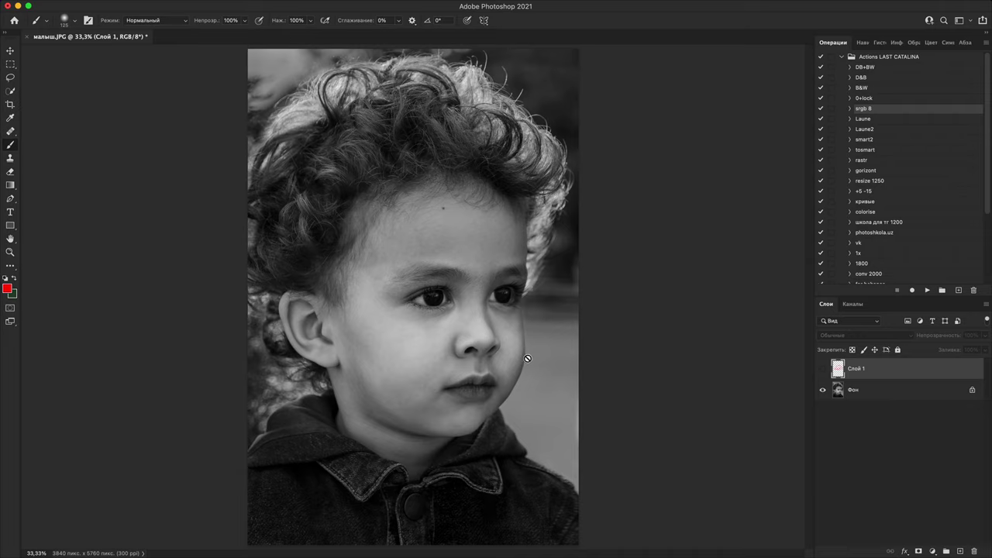
- Examine the nearer eye, its lashes and the surrounding skin without annotations at up to 300%
{"action": "key", "text": "super+plus"}
{"action": "key", "text": "super+plus"}
{"action": "key", "text": "super+plus"}
{"action": "key", "text": "super+plus"}
{"action": "key", "text": "super+plus"}
{"action": "key", "text": "super+plus"}
{"action": "key", "text": "super+plus"}
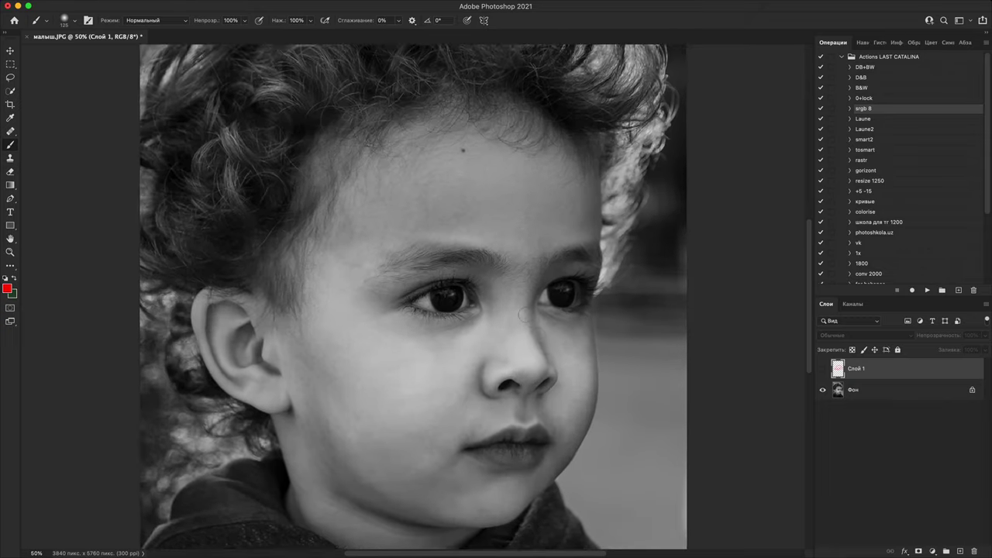
{"action": "key", "text": "super+minus"}
{"action": "key", "text": "super+minus"}
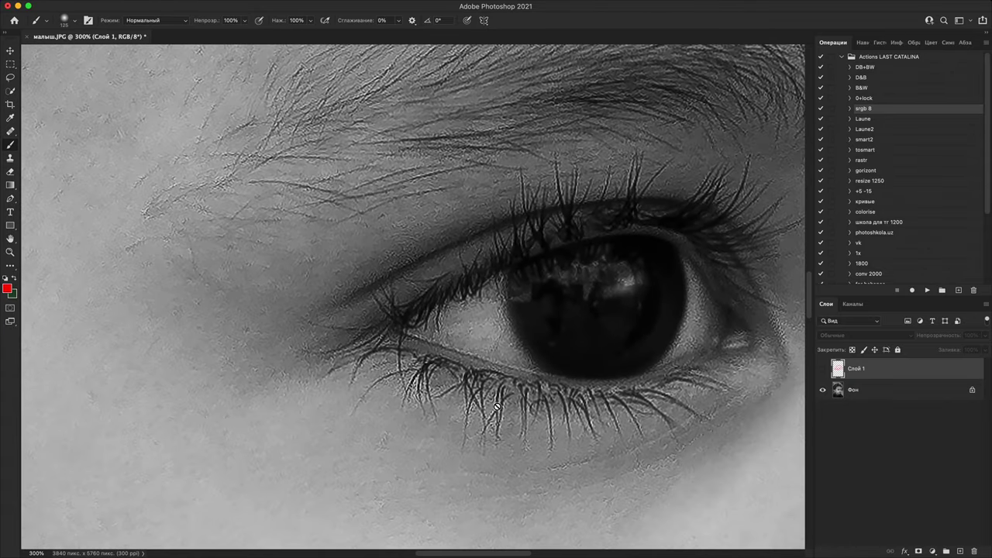
{"action": "key", "text": "super+minus"}
{"action": "key", "text": "super+minus"}
{"action": "key", "text": "super+minus"}
{"action": "key", "text": "super+minus"}
{"action": "key", "text": "super+minus"}
{"action": "key", "text": "super+minus"}
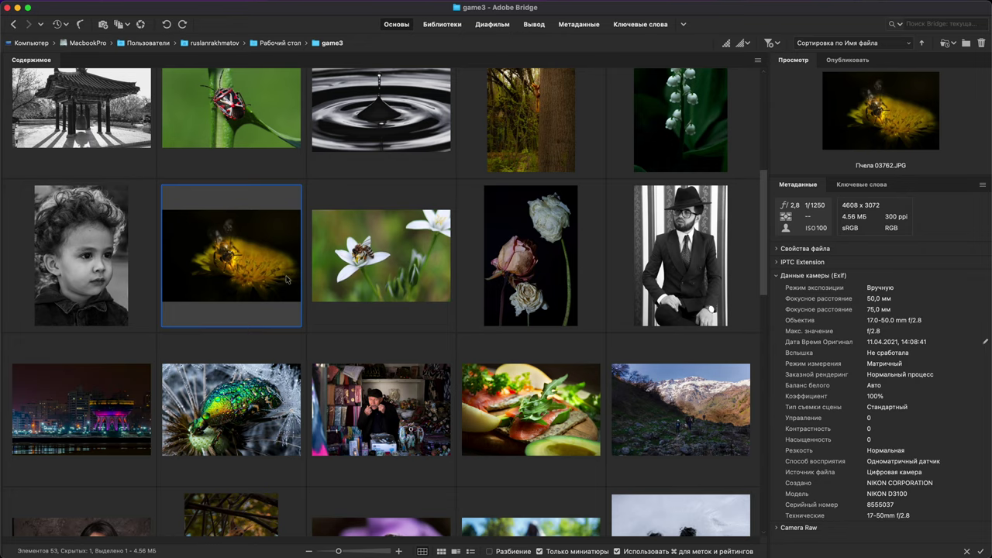
- Open Пчела 03762.JPG from Bridge in Photoshop, keeping its embedded colour profile
{"action": "double_click", "coordinate": [287, 279]}
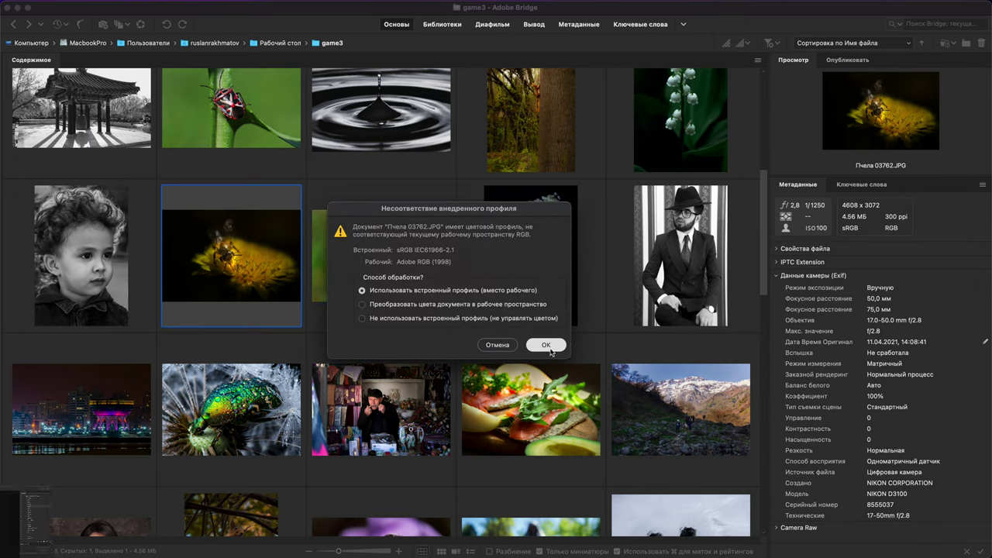
{"action": "left_click", "coordinate": [546, 345]}
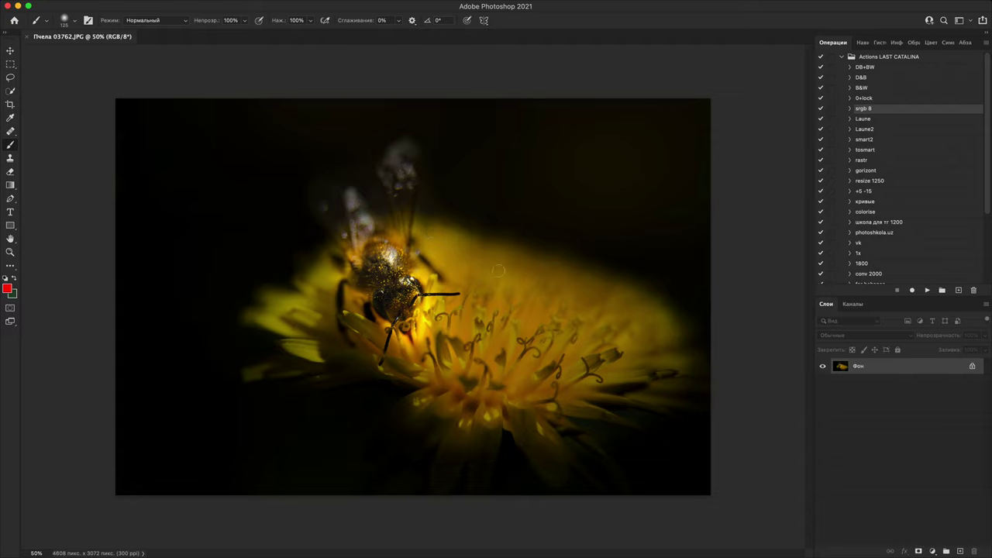
- Add a Curves adjustment layer that strongly brightens the bee photo, with a curve point at input 28, output 155
{"action": "left_click", "coordinate": [932, 551]}
{"action": "left_click", "coordinate": [922, 377]}
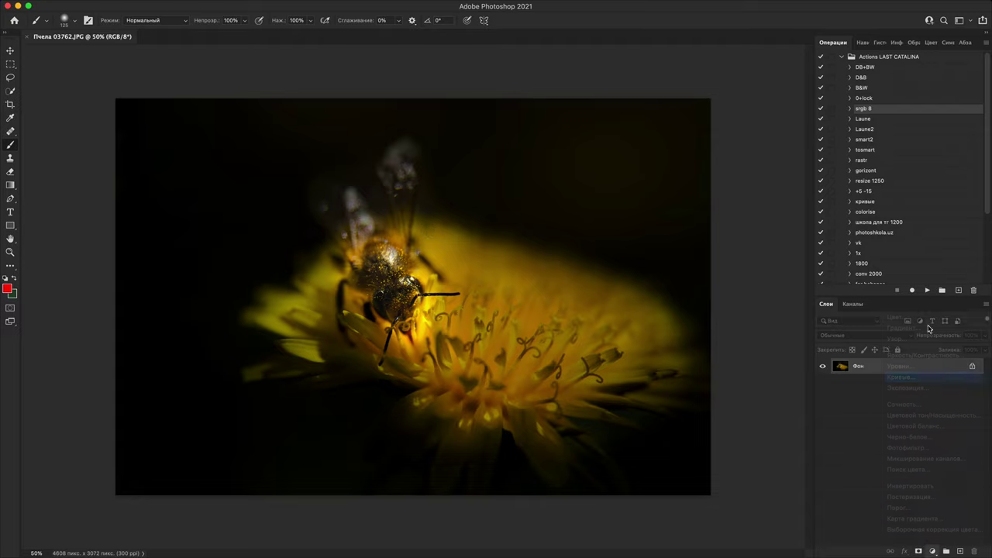
{"action": "left_click_drag", "start_coordinate": [720, 237], "coordinate": [670, 232]}
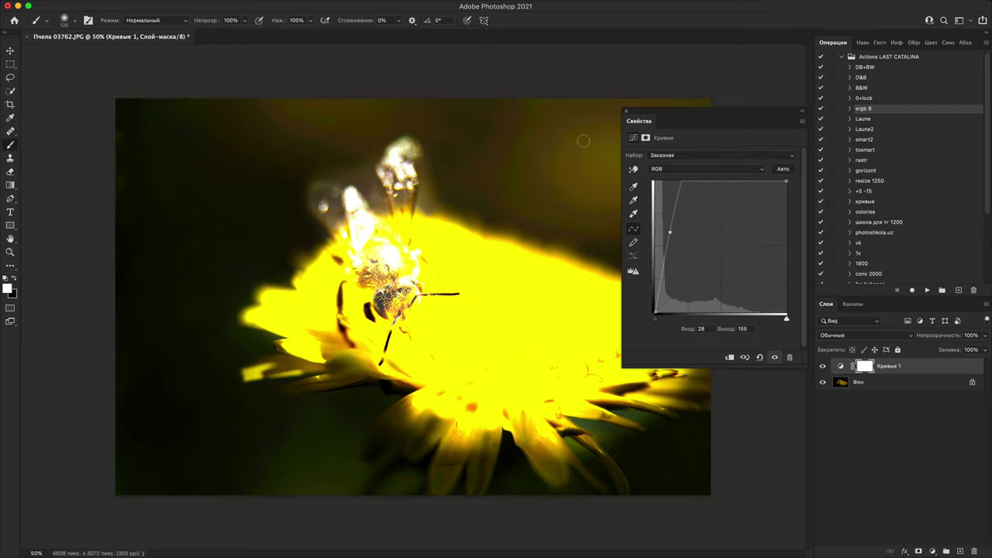
- Add a new layer and mark the edges beside the bee's wing and the flower's outline in red
{"action": "left_click", "coordinate": [960, 551]}
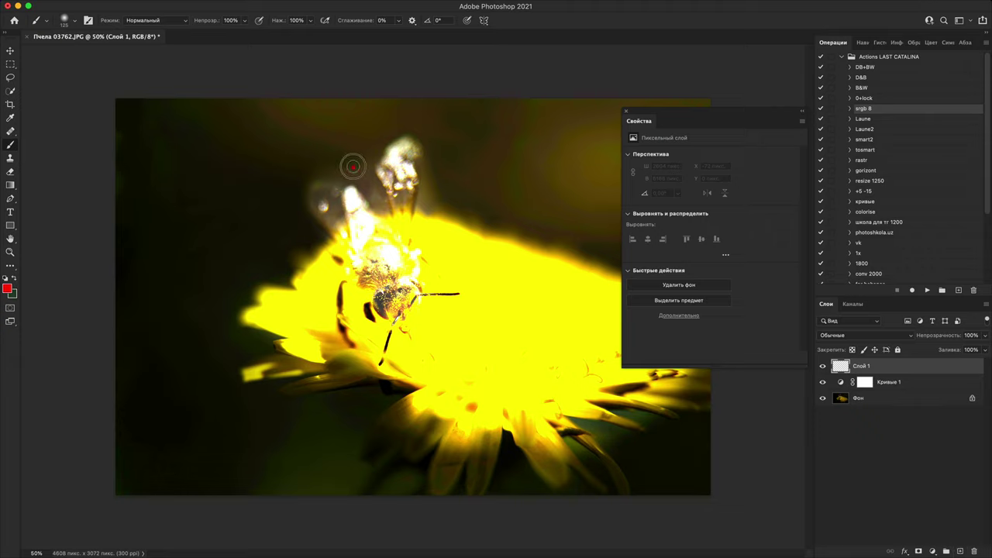
{"action": "left_click_drag", "start_coordinate": [353, 166], "coordinate": [387, 192]}
{"action": "left_click_drag", "start_coordinate": [428, 152], "coordinate": [430, 205]}
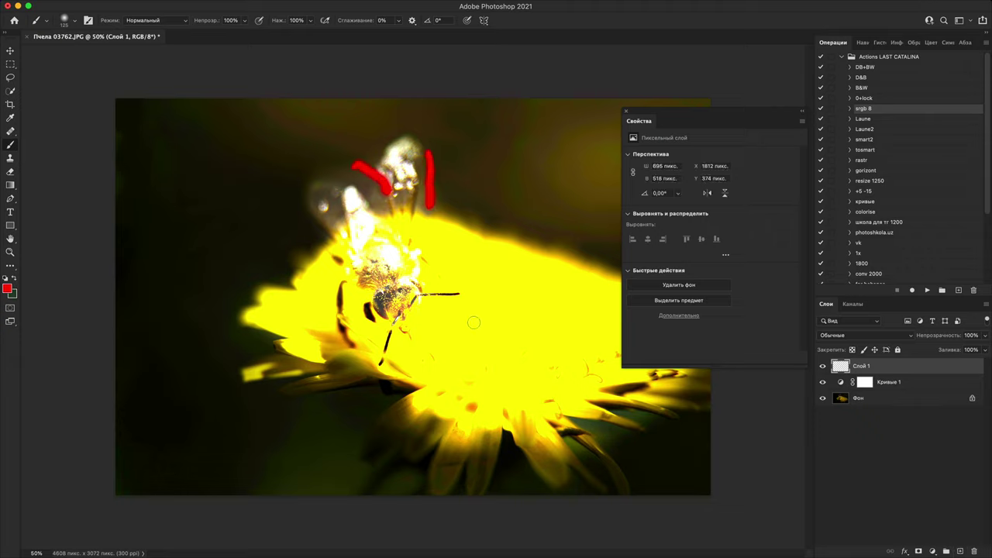
{"action": "mouse_move", "coordinate": [395, 426]}
{"action": "left_mouse_down"}
{"action": "mouse_move", "coordinate": [494, 447]}
{"action": "mouse_move", "coordinate": [642, 417]}
{"action": "left_mouse_up"}
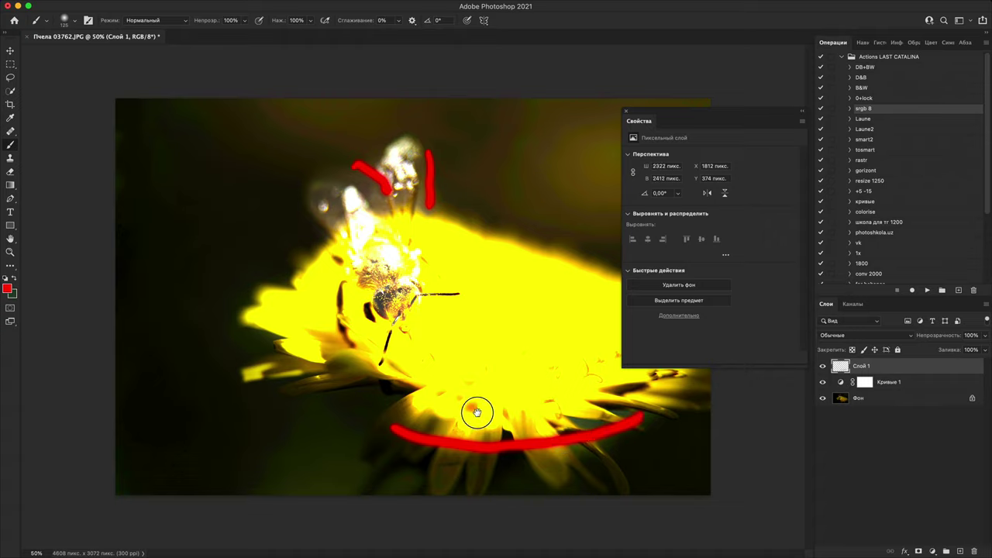
{"action": "left_click", "coordinate": [626, 110]}
{"action": "mouse_move", "coordinate": [642, 419]}
{"action": "left_mouse_down"}
{"action": "mouse_move", "coordinate": [702, 312]}
{"action": "mouse_move", "coordinate": [620, 261]}
{"action": "left_mouse_up"}
{"action": "mouse_move", "coordinate": [392, 428]}
{"action": "left_mouse_down"}
{"action": "mouse_move", "coordinate": [269, 380]}
{"action": "mouse_move", "coordinate": [322, 208]}
{"action": "left_mouse_up"}
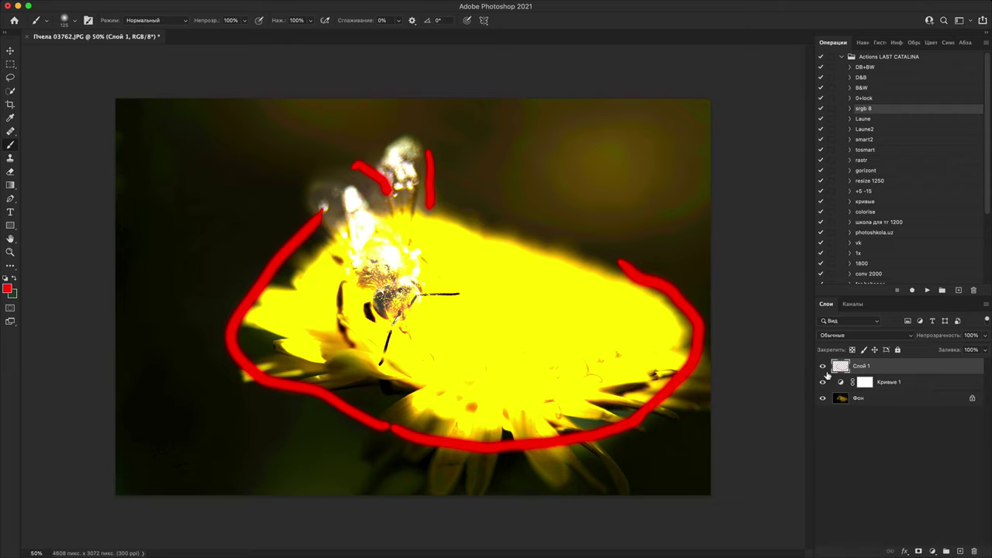
- Hide the Curves adjustment and the red annotation layer, comparing the outline with the original photo
{"action": "left_click", "coordinate": [823, 366]}
{"action": "left_click", "coordinate": [823, 381]}
{"action": "left_click", "coordinate": [822, 366]}
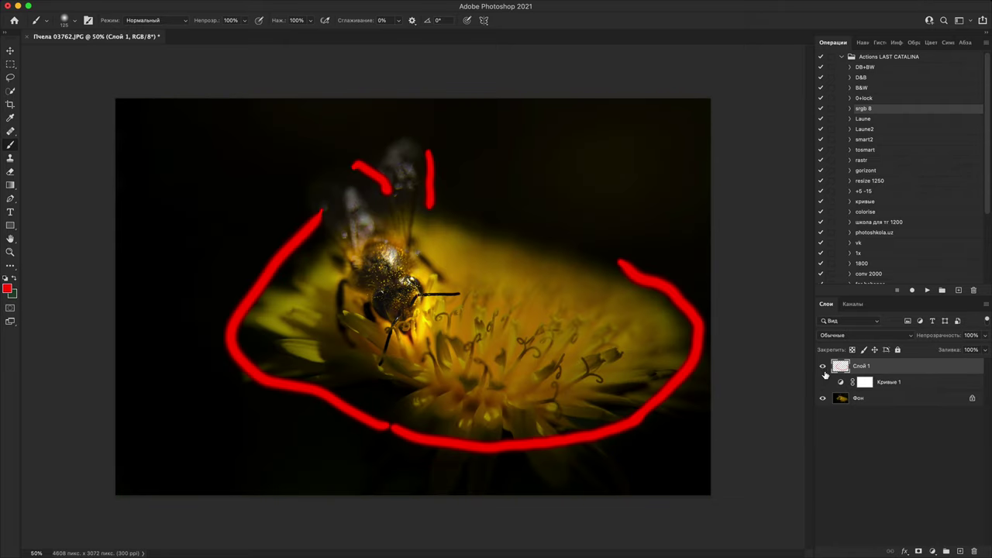
{"action": "left_click", "coordinate": [823, 366]}
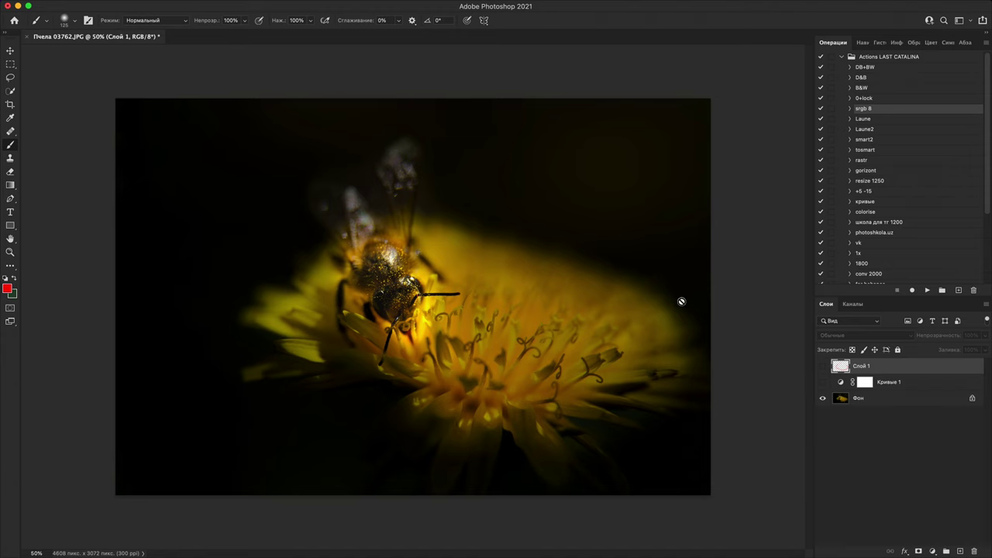
- Examine the bee's head and pollen detail at 200–300%, and check the photo's camera data in Bridge
{"action": "key", "text": "super+plus"}
{"action": "key", "text": "super+plus"}
{"action": "key", "text": "super+plus"}
{"action": "key", "text": "super+plus"}
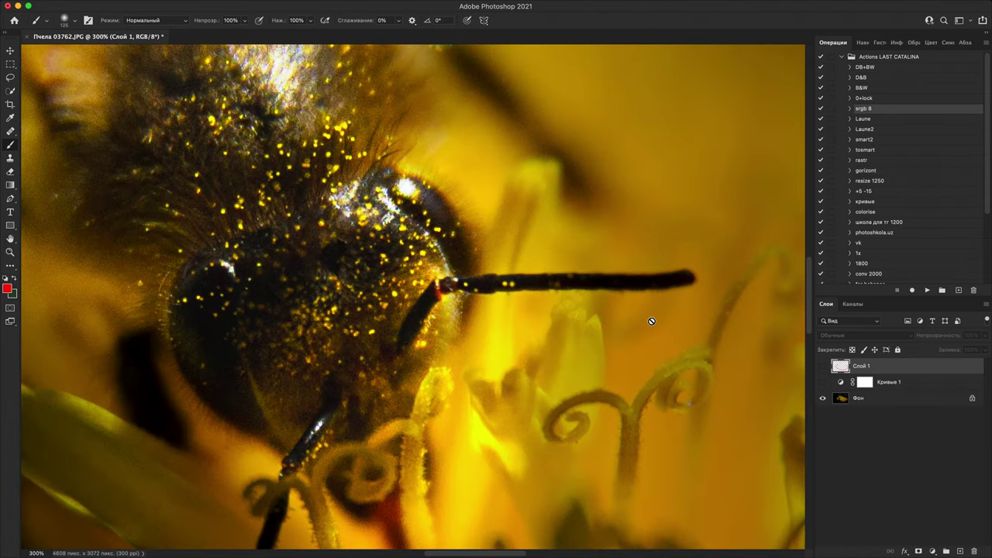
{"action": "key", "text": "super+minus"}
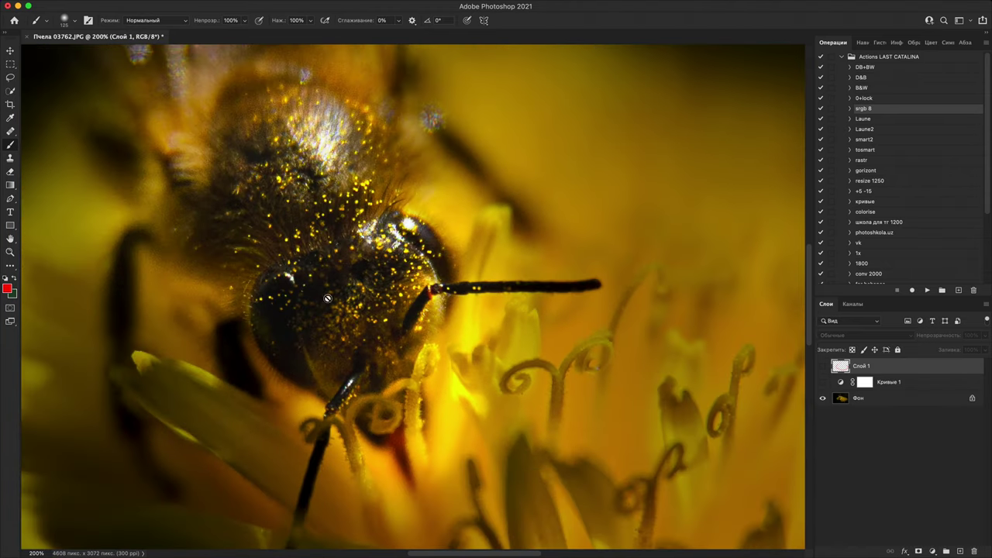
{"action": "left_click", "coordinate": [18, 6]}
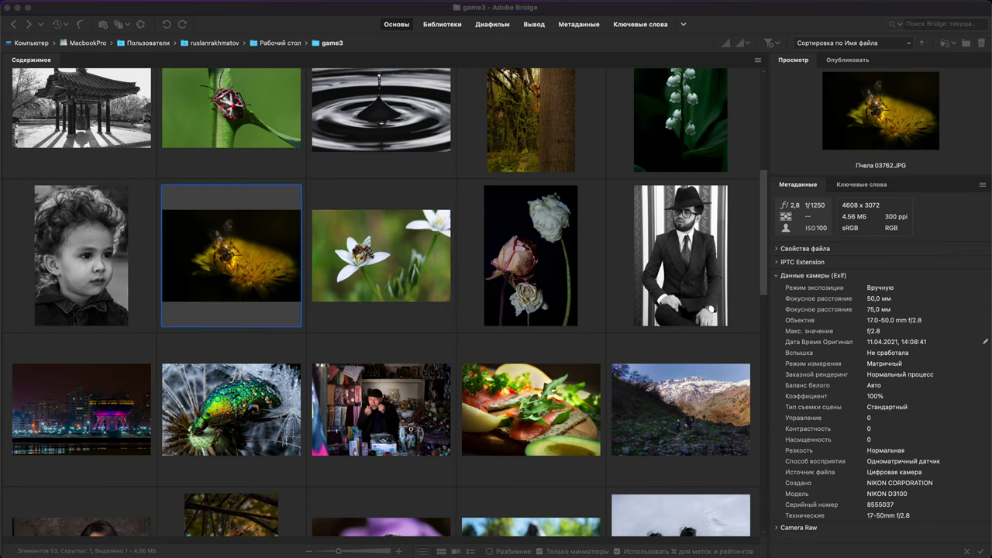
{"action": "key", "text": "super+Tab"}
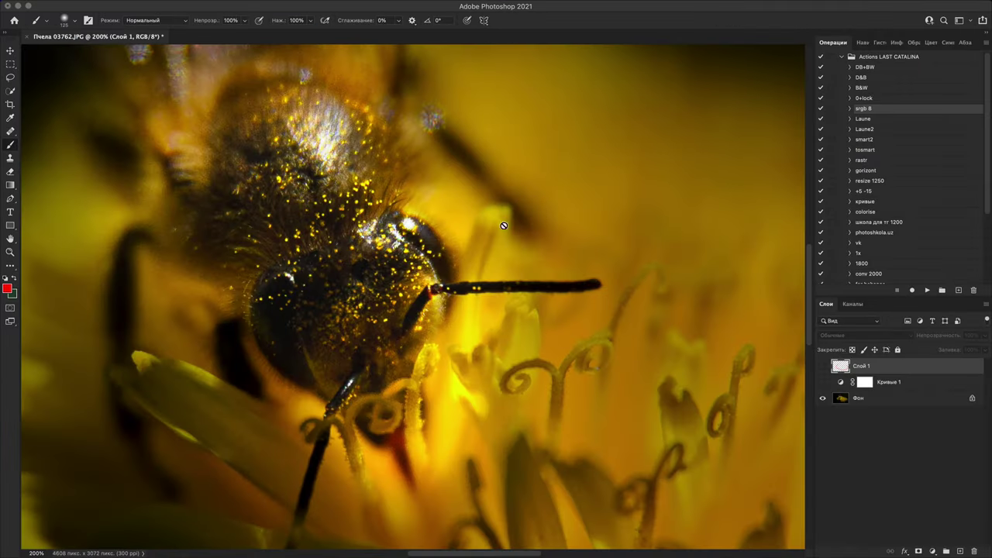
- Re-examine the bee's focus and fine detail up close, and review the whole photo at 50%
{"action": "key", "text": "super+plus"}
{"action": "key", "text": "super+plus"}
{"action": "key", "text": "super+minus"}
{"action": "key", "text": "super+minus"}
{"action": "key", "text": "super+minus"}
{"action": "key", "text": "super+minus"}
{"action": "key", "text": "super+minus"}
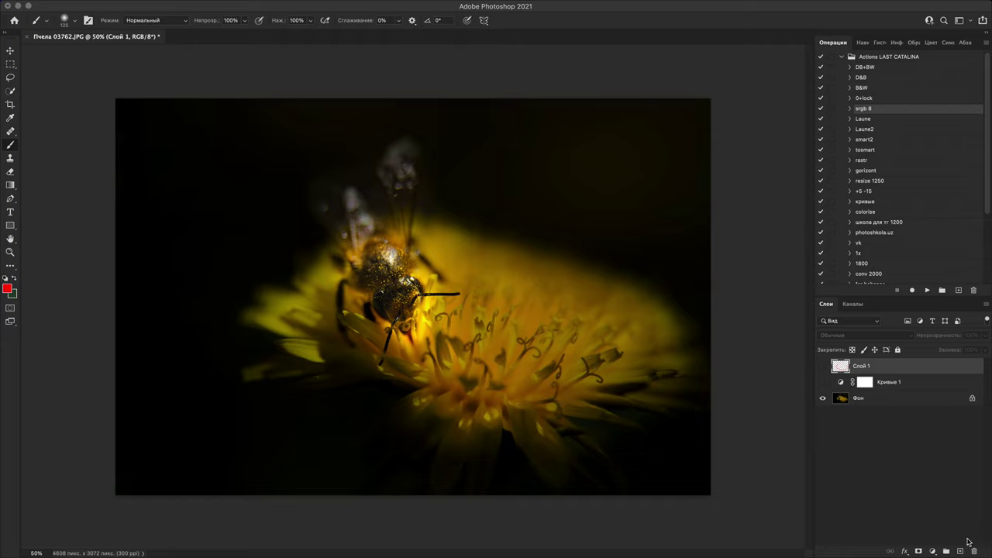
- Close Пчела 03762.JPG without saving the changes and switch to Bridge
{"action": "left_click", "coordinate": [29, 37]}
{"action": "left_click", "coordinate": [466, 218]}
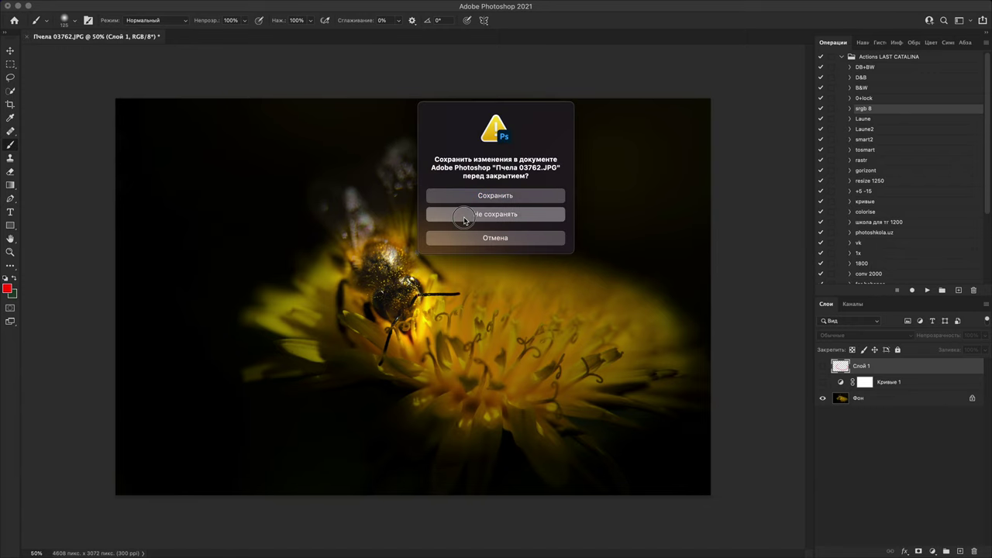
{"action": "key", "text": "super+Tab"}
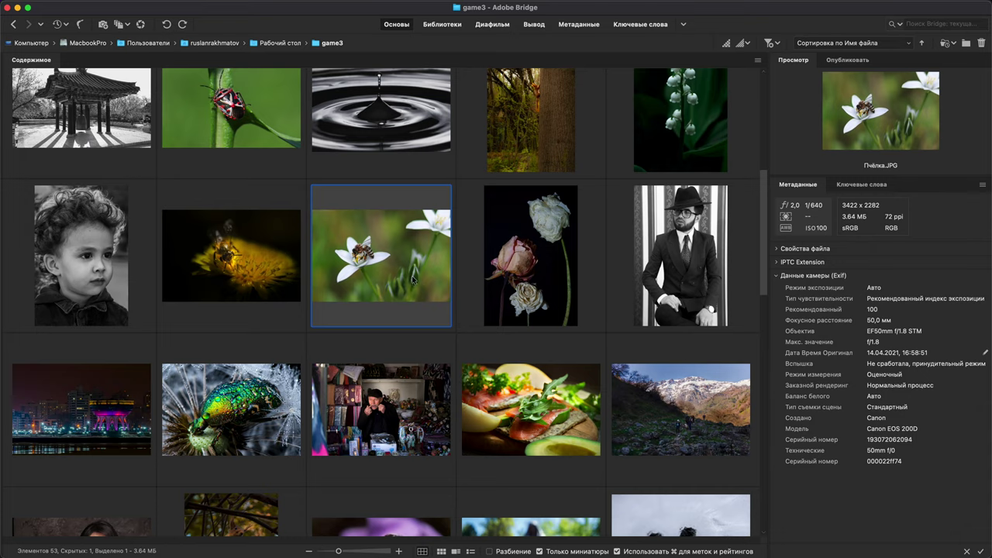
- Open Пчёлка.JPG from Bridge in Photoshop, keeping its embedded colour profile
{"action": "double_click", "coordinate": [414, 279]}
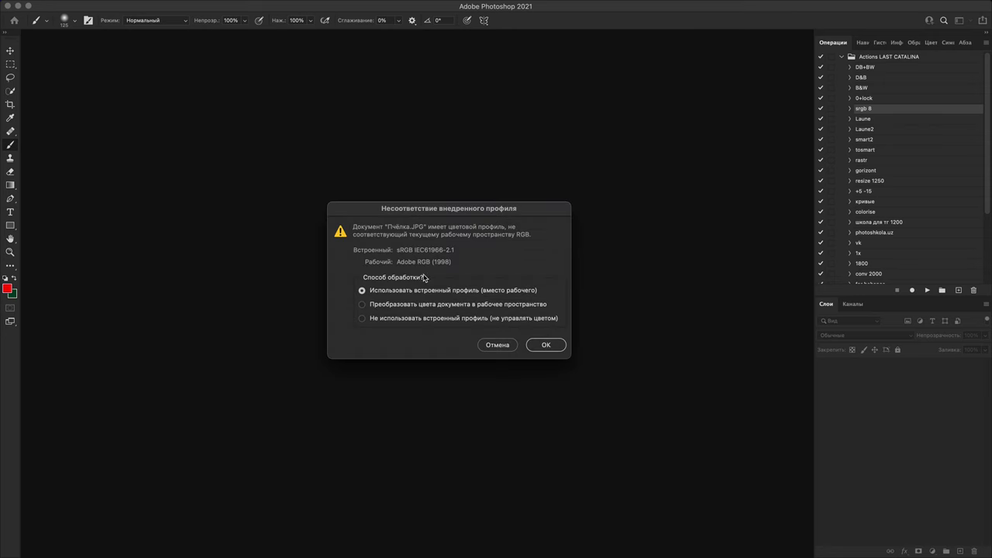
{"action": "left_click", "coordinate": [544, 347]}
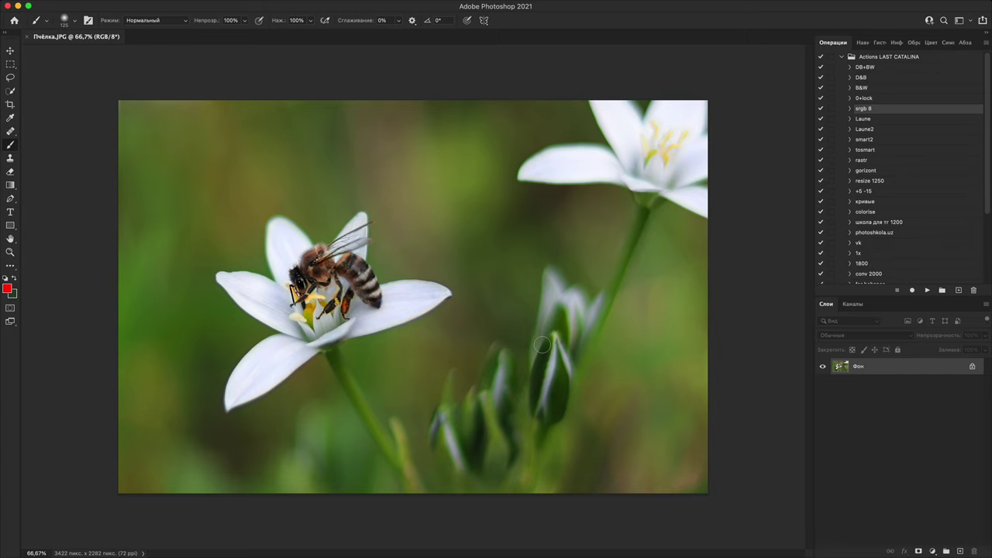
- Examine the white petal's edges and the striped bee's detail at 400%
{"action": "key", "text": "super+plus"}
{"action": "key", "text": "super+plus"}
{"action": "key", "text": "super+plus"}
{"action": "key", "text": "super+plus"}
{"action": "key", "text": "space"}
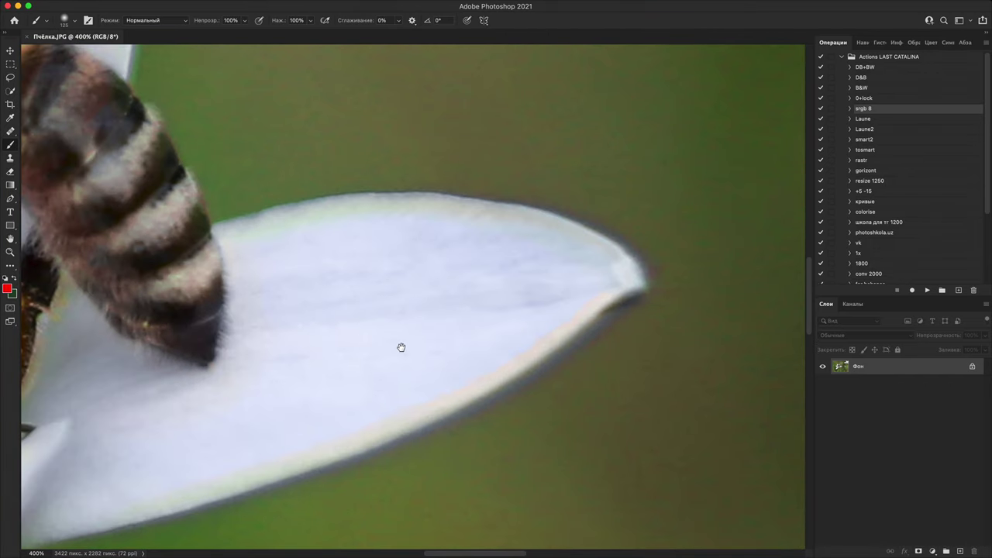
{"action": "scroll", "coordinate": [401, 347], "scroll_direction": "left", "scroll_amount": 10}
{"action": "left_click_drag", "start_coordinate": [434, 376], "coordinate": [593, 314]}
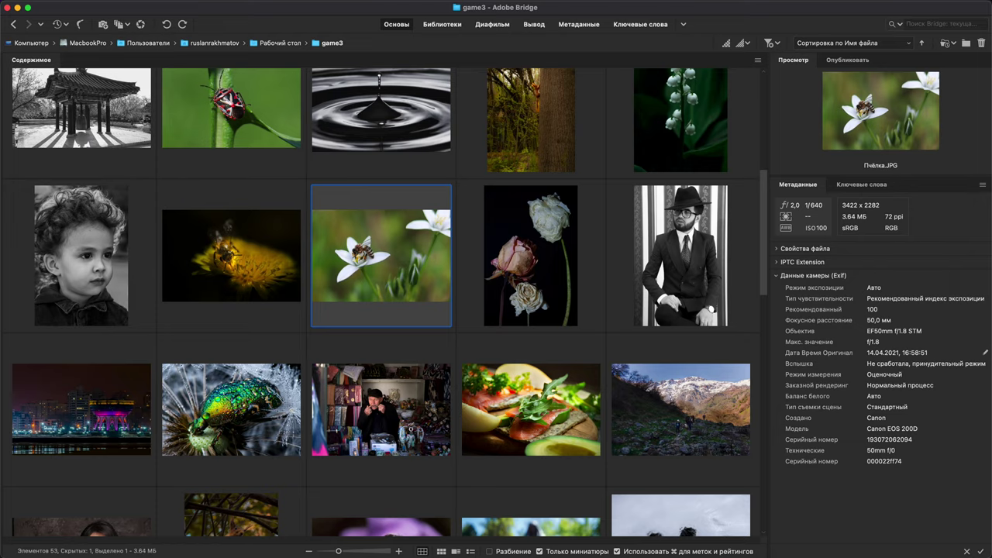
- Switch to Photoshop, flip the whole bee photo horizontally with the gorizont action, and flip it back
{"action": "left_click", "coordinate": [17, 7]}
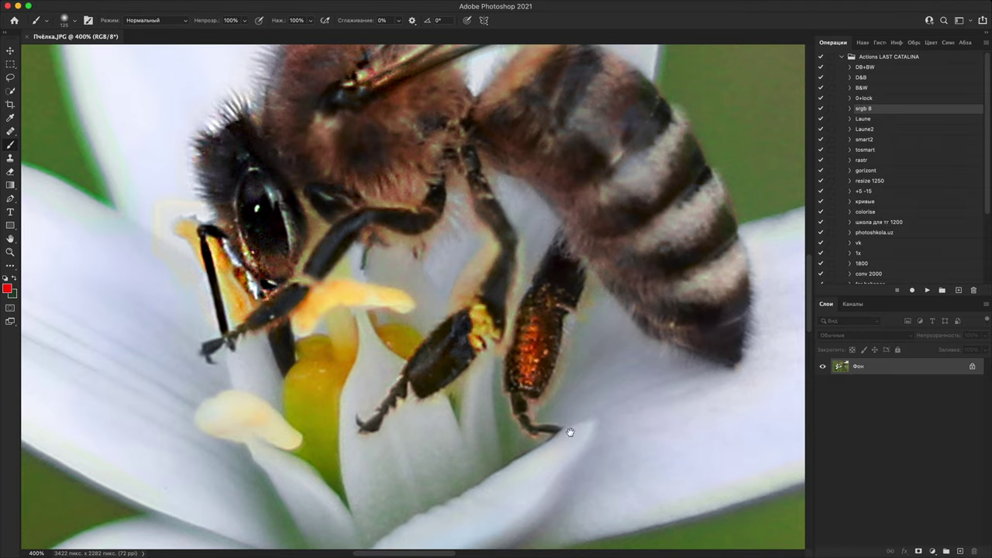
{"action": "key", "text": "super+0"}
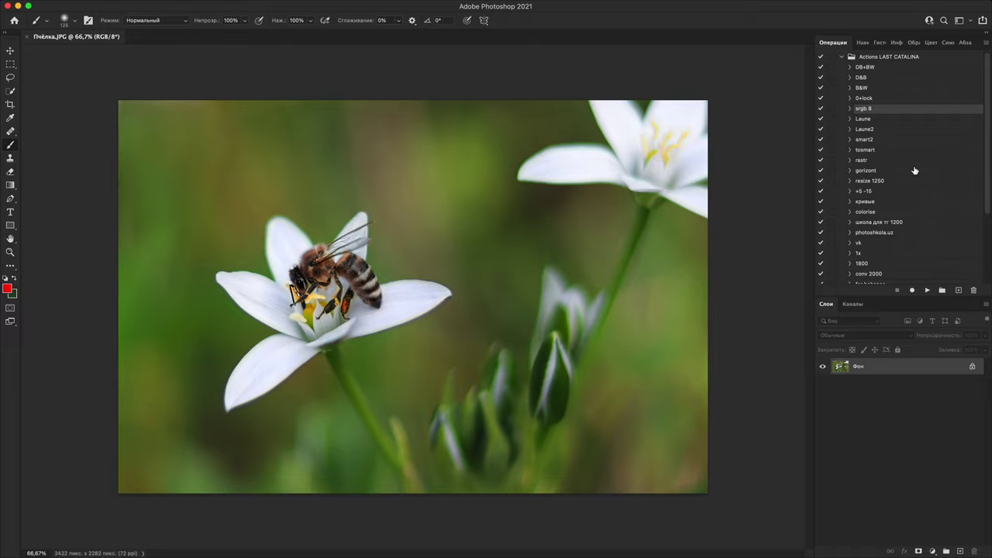
{"action": "left_click", "coordinate": [915, 171]}
{"action": "left_click", "coordinate": [928, 291]}
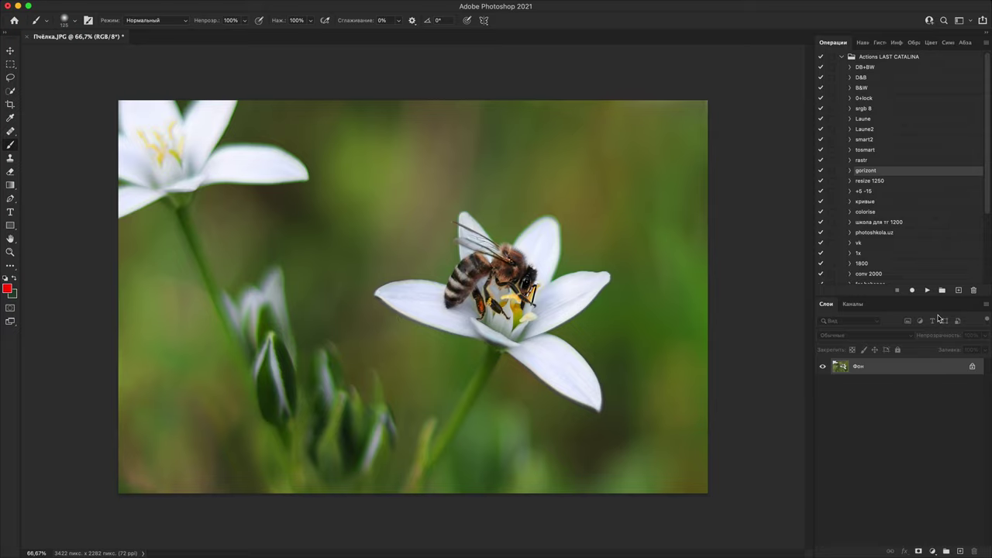
{"action": "left_click", "coordinate": [928, 291]}
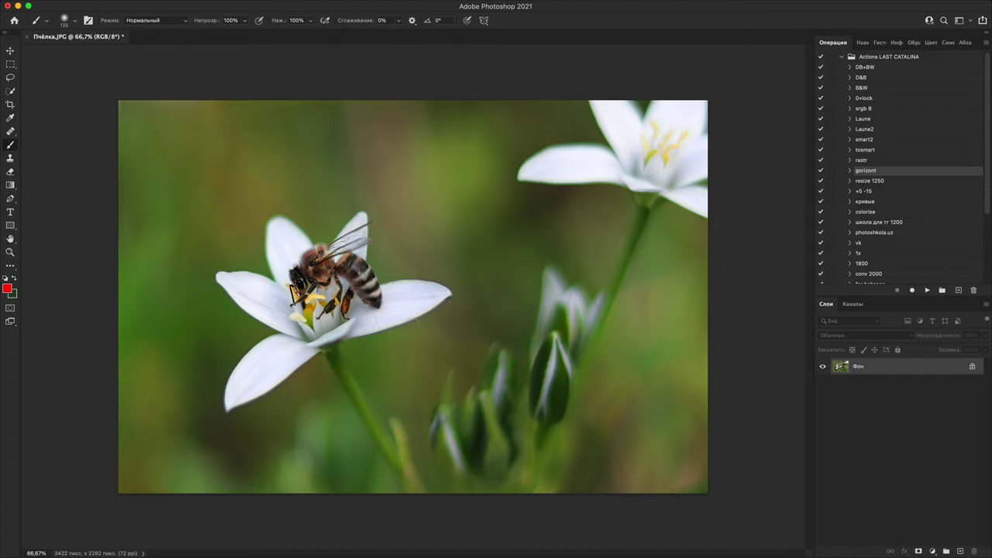
- Paint a red circle around the bee's flower, a question mark over the photo's right side, and two vertical lines near the middle
{"action": "mouse_move", "coordinate": [180, 299]}
{"action": "left_mouse_down"}
{"action": "mouse_move", "coordinate": [204, 210]}
{"action": "mouse_move", "coordinate": [159, 242]}
{"action": "left_mouse_up"}
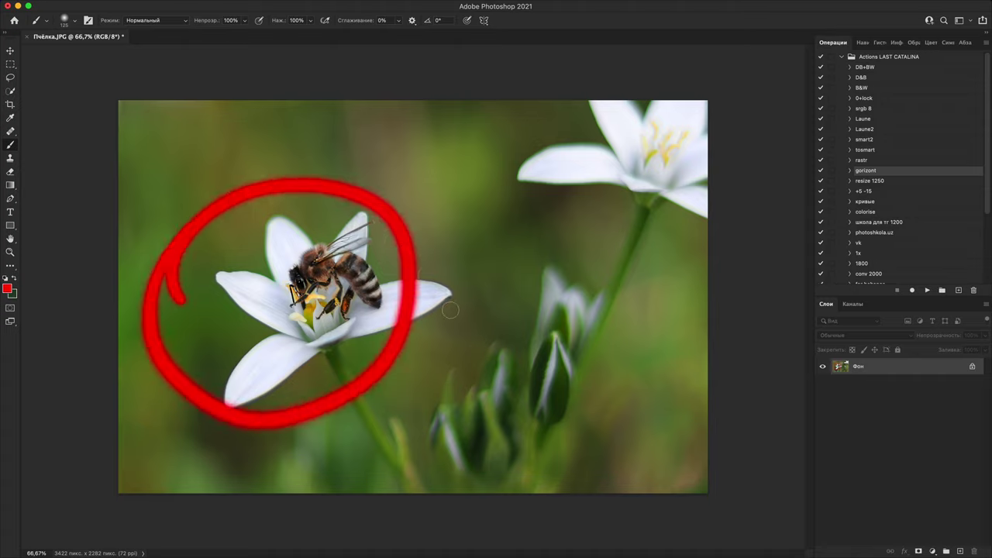
{"action": "left_click_drag", "start_coordinate": [556, 154], "coordinate": [621, 293]}
{"action": "left_click", "coordinate": [623, 363]}
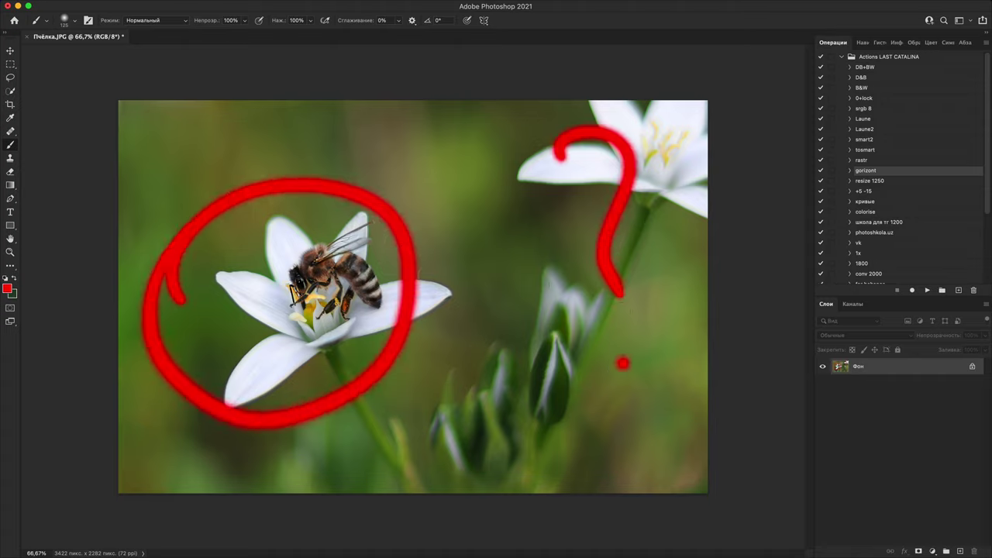
{"action": "left_click_drag", "start_coordinate": [423, 92], "coordinate": [495, 504]}
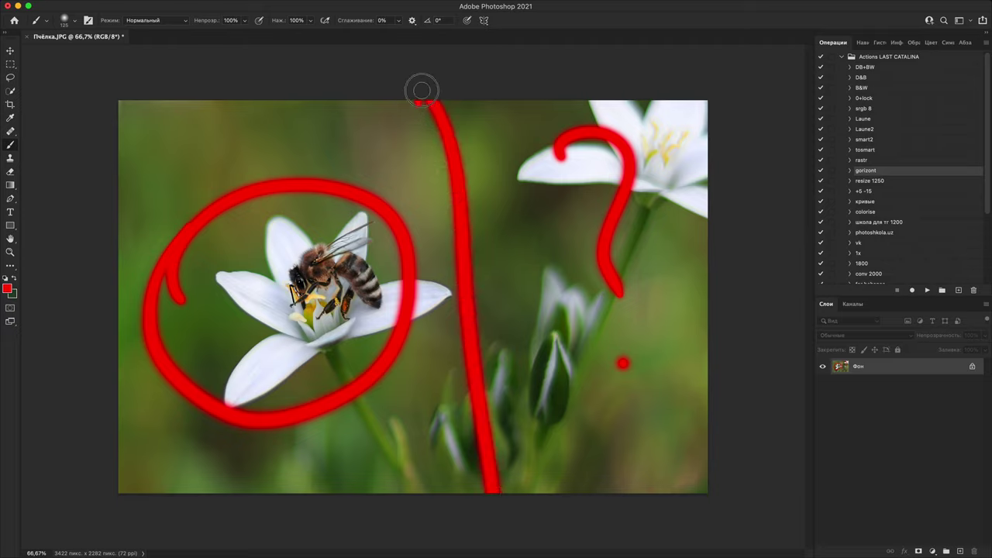
{"action": "left_click_drag", "start_coordinate": [421, 90], "coordinate": [438, 490]}
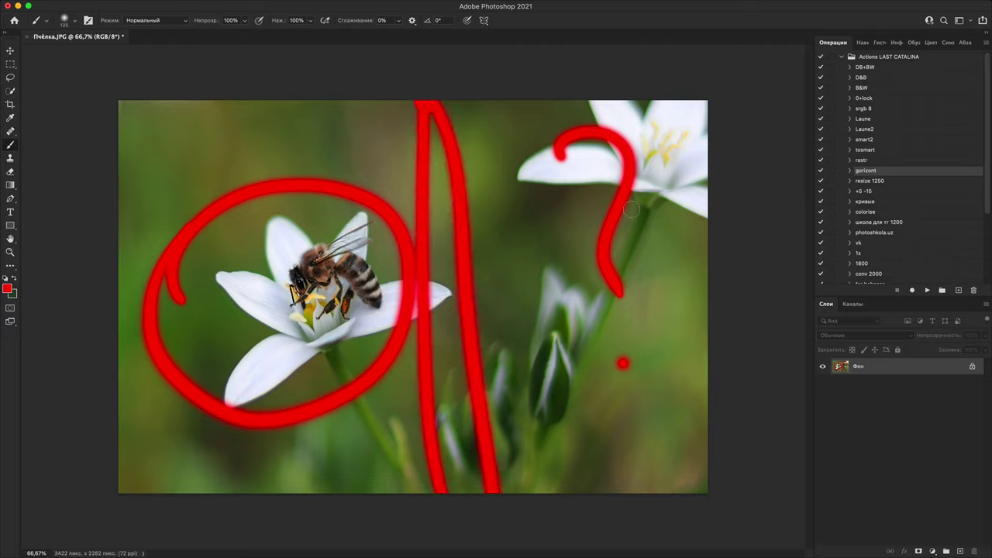
- Undo all the red annotation strokes on the bee photo
{"action": "key", "text": "super+z"}
{"action": "key", "text": "super+z"}
{"action": "key", "text": "super+z"}
{"action": "key", "text": "super+z"}
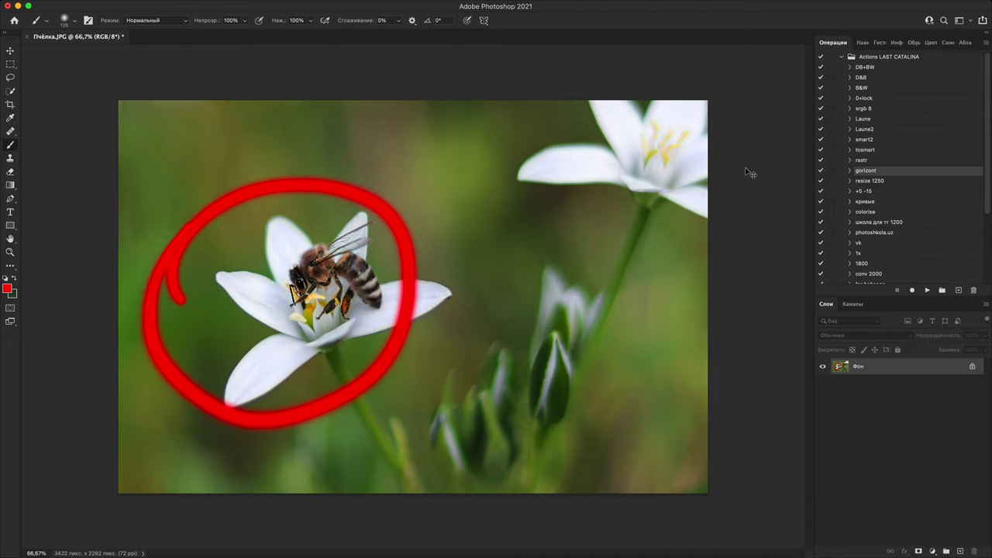
{"action": "key", "text": "super+z"}
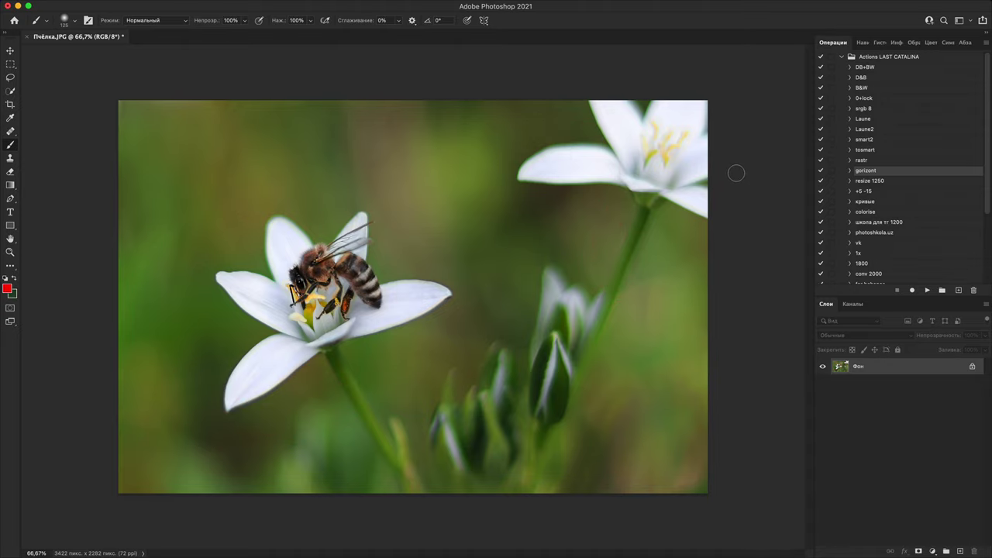
- Crop the photo to a vertical frame of about 1416 × 2282 px around the bee's flower
{"action": "key", "text": "c"}
{"action": "left_click_drag", "start_coordinate": [707, 295], "coordinate": [535, 295]}
{"action": "mouse_move", "coordinate": [470, 328]}
{"action": "left_mouse_down"}
{"action": "mouse_move", "coordinate": [409, 329]}
{"action": "mouse_move", "coordinate": [388, 300]}
{"action": "mouse_move", "coordinate": [460, 326]}
{"action": "mouse_move", "coordinate": [464, 339]}
{"action": "mouse_move", "coordinate": [465, 328]}
{"action": "left_mouse_up"}
{"action": "mouse_move", "coordinate": [505, 374]}
{"action": "left_mouse_down"}
{"action": "mouse_move", "coordinate": [493, 391]}
{"action": "mouse_move", "coordinate": [508, 380]}
{"action": "left_mouse_up"}
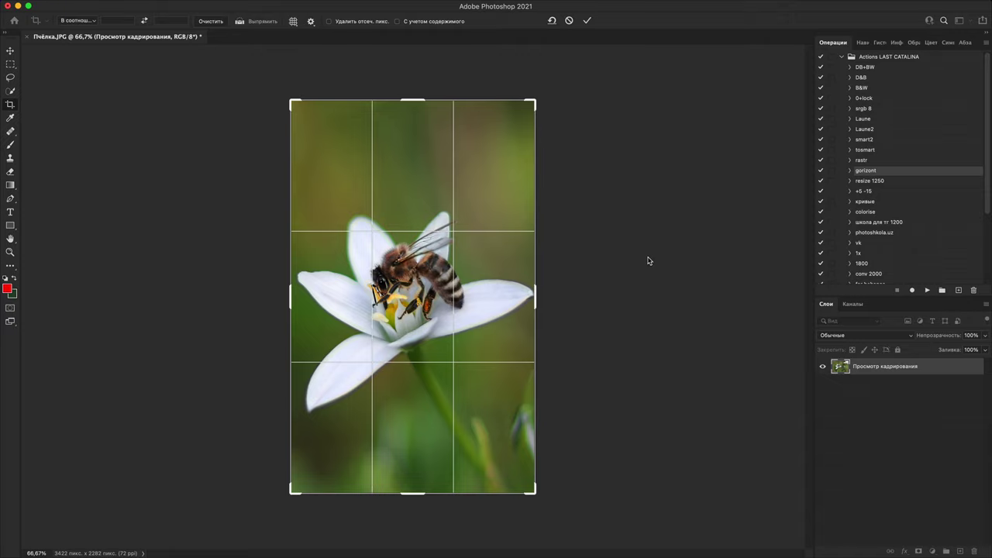
{"action": "key", "text": "Return"}
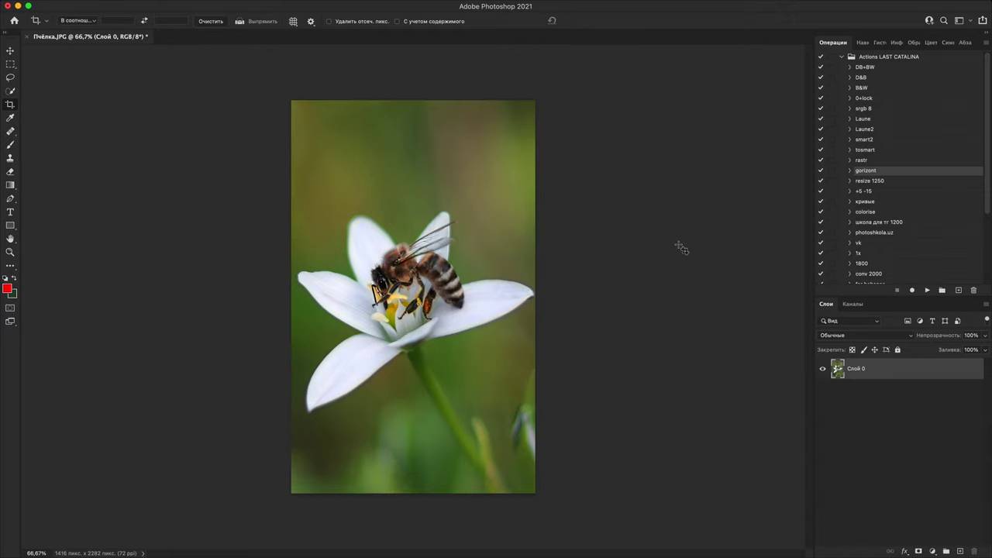
- Review the vertical composition at closer zoom, and undo the crop
{"action": "key", "text": "super+equal"}
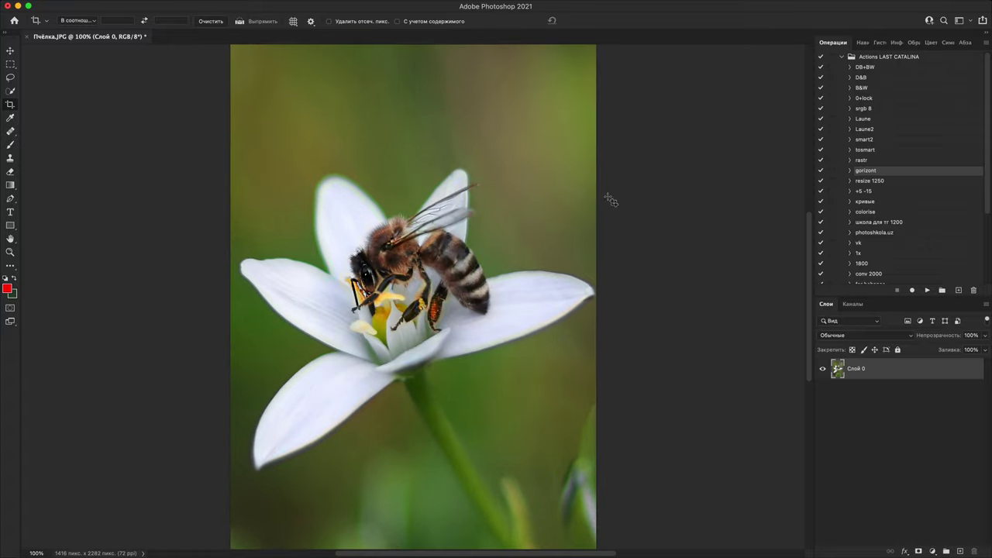
{"action": "key", "text": "super+equal"}
{"action": "key", "text": "super+minus"}
{"action": "key", "text": "super+minus"}
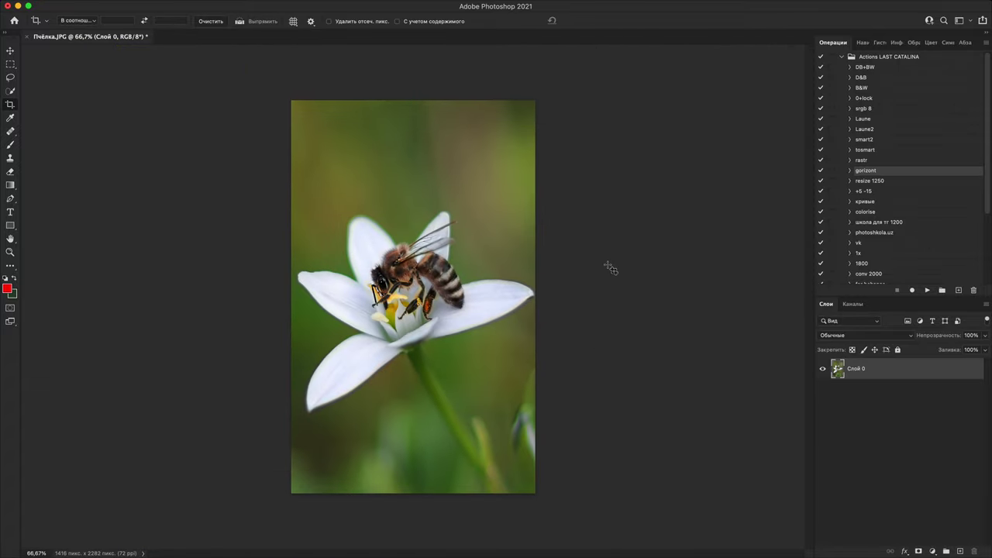
{"action": "key", "text": "super+z"}
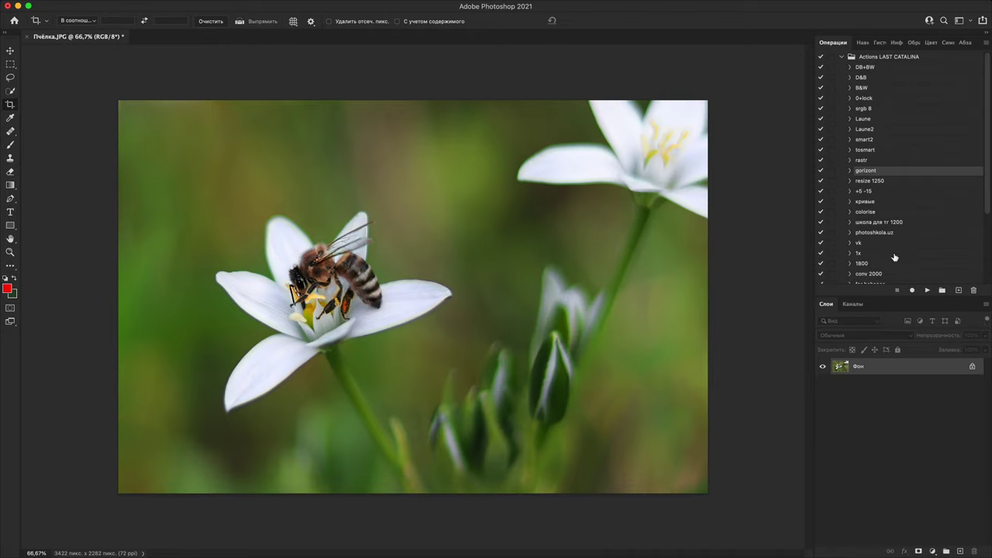
- Compare both horizontal orientations of the photo with the gorizont action, leaving the bee's flower on the right side
{"action": "left_click", "coordinate": [928, 291]}
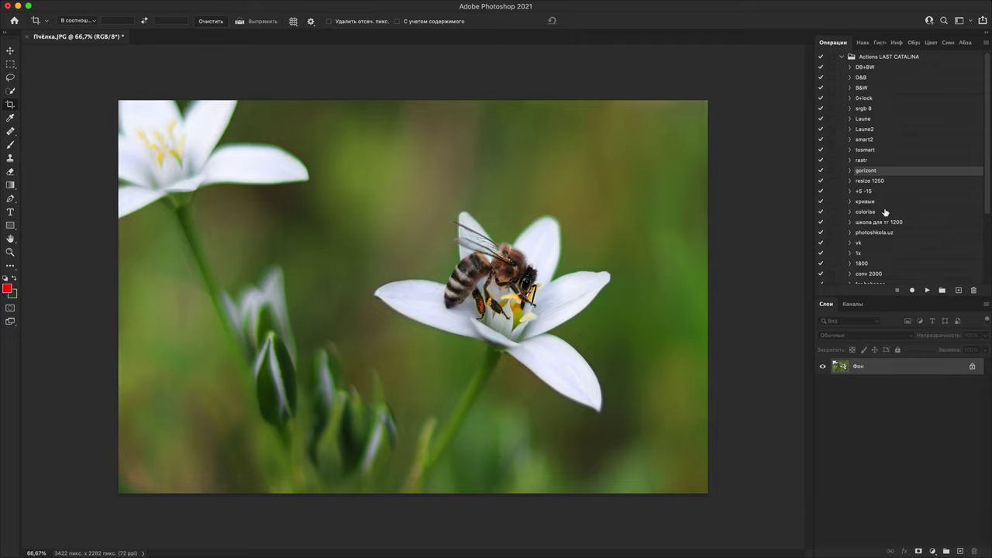
{"action": "left_click", "coordinate": [927, 290]}
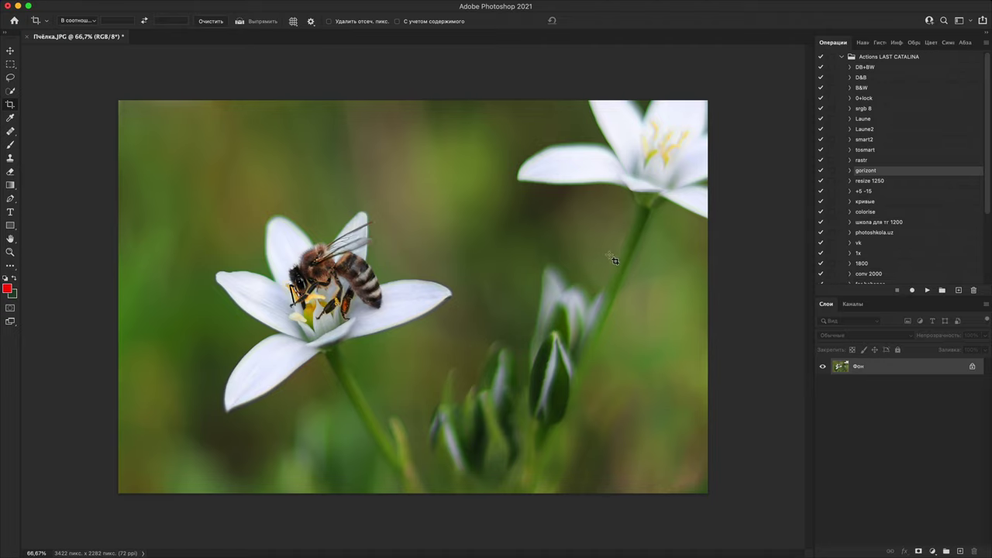
{"action": "left_click", "coordinate": [927, 291]}
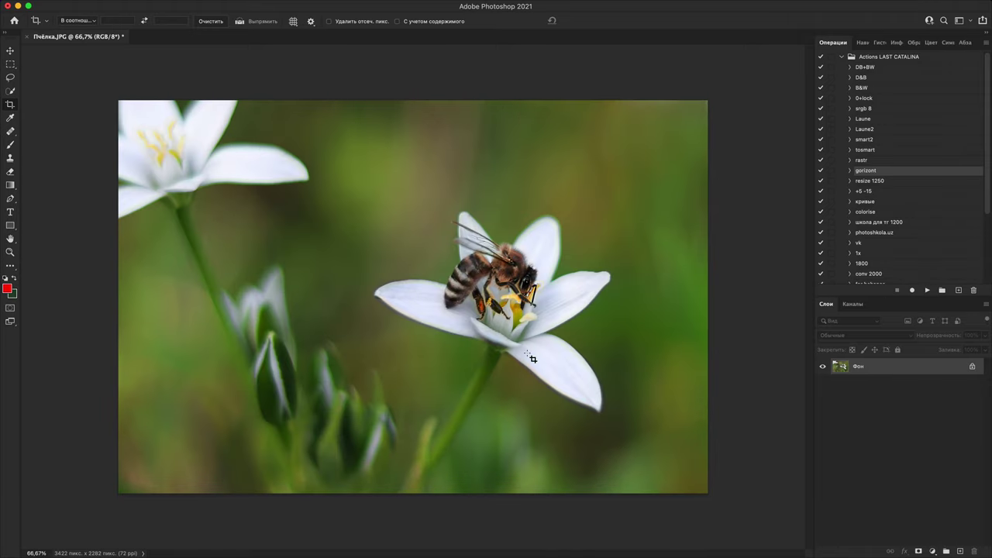
- Lasso the bee with its surrounding petals, copy it to a new layer, and flip the copy horizontally
{"action": "key", "text": "l"}
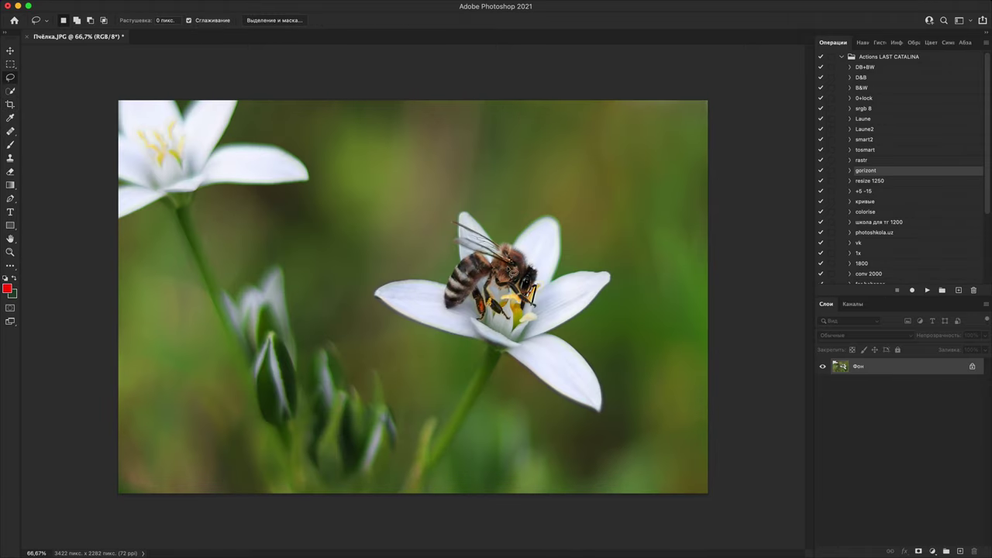
{"action": "mouse_move", "coordinate": [524, 231]}
{"action": "left_mouse_down"}
{"action": "mouse_move", "coordinate": [549, 331]}
{"action": "mouse_move", "coordinate": [434, 330]}
{"action": "mouse_move", "coordinate": [465, 221]}
{"action": "left_mouse_up"}
{"action": "key", "text": "ctrl+j"}
{"action": "key", "text": "ctrl+t"}
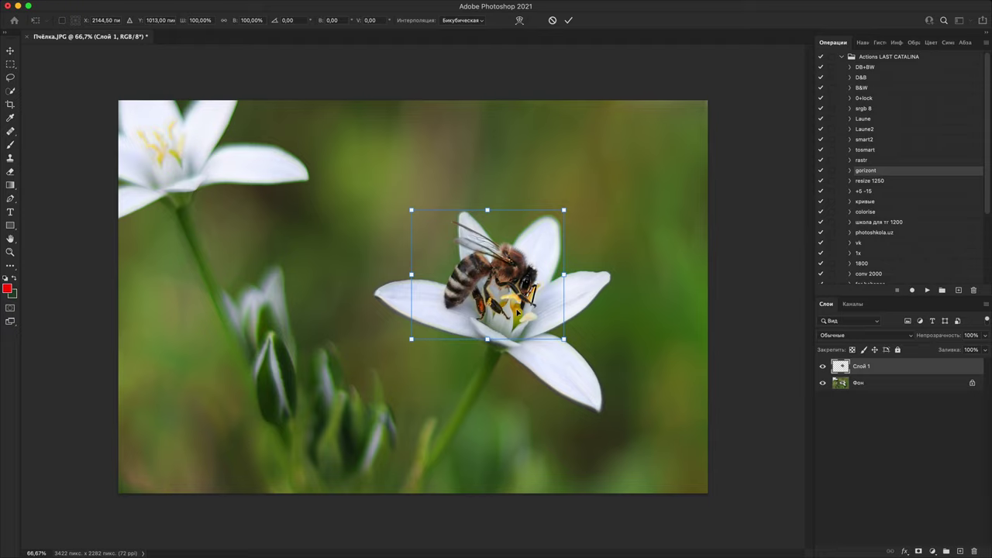
{"action": "right_click", "coordinate": [517, 308]}
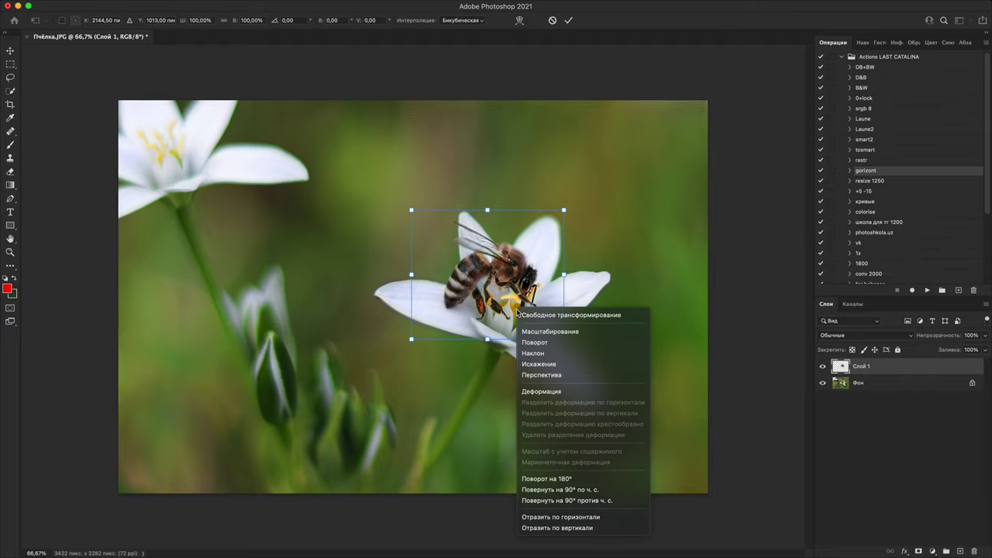
{"action": "left_click", "coordinate": [576, 518]}
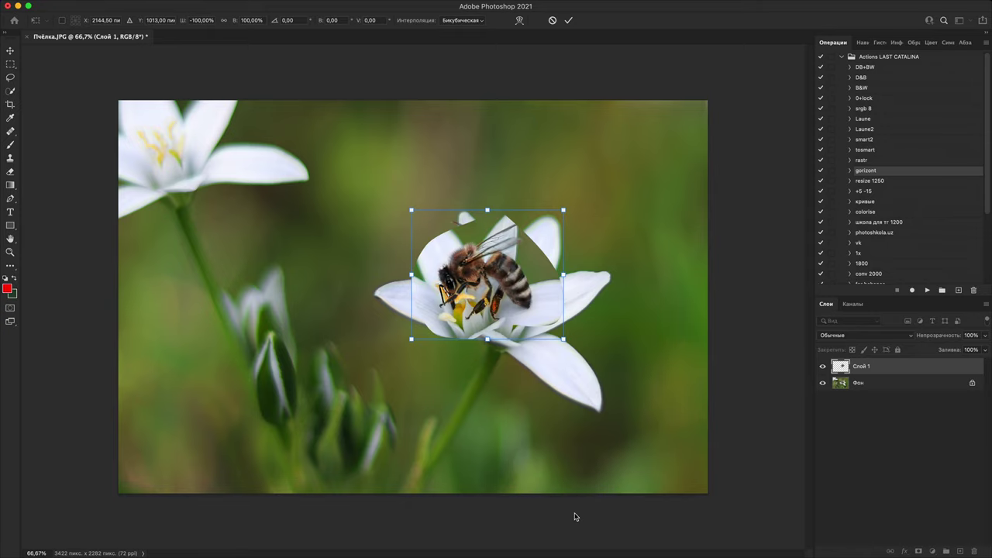
{"action": "key", "text": "Return"}
- Reposition the mirrored bee over the flower's centre and rotate it clockwise to fit the petals
{"action": "key", "text": "l"}
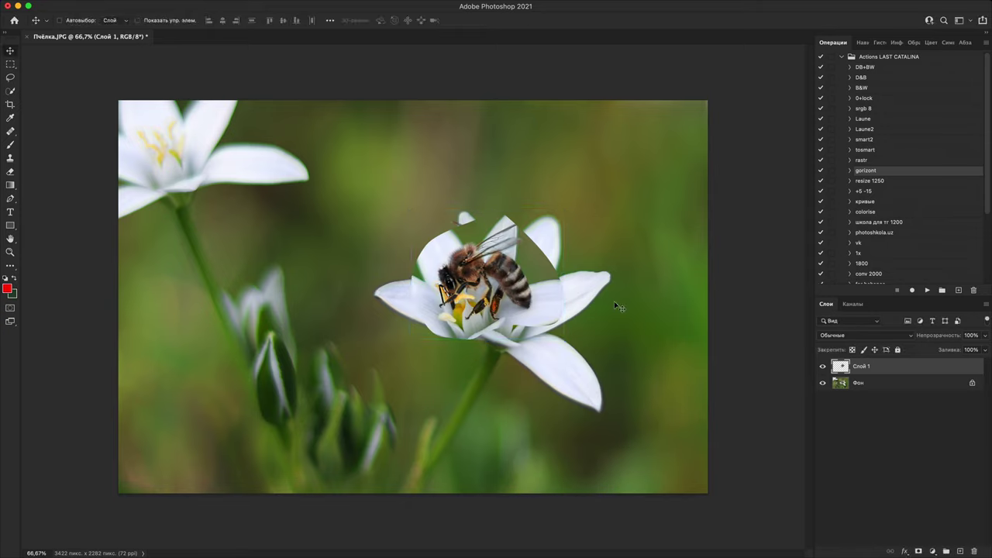
{"action": "key", "text": "v"}
{"action": "left_click_drag", "start_coordinate": [485, 285], "coordinate": [512, 267]}
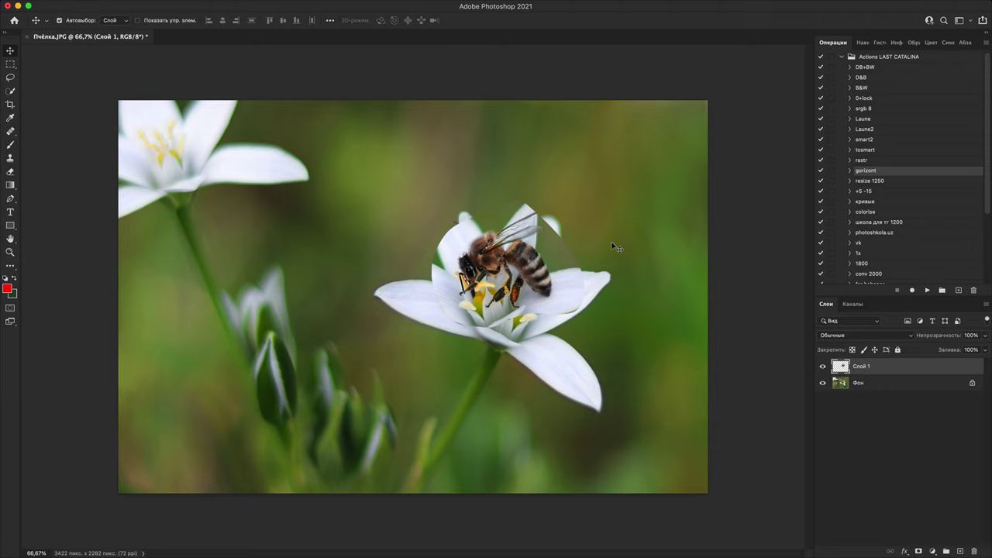
{"action": "key", "text": "ctrl+t"}
{"action": "left_click_drag", "start_coordinate": [620, 310], "coordinate": [627, 368]}
{"action": "left_click_drag", "start_coordinate": [518, 266], "coordinate": [526, 281]}
{"action": "key", "text": "Return"}
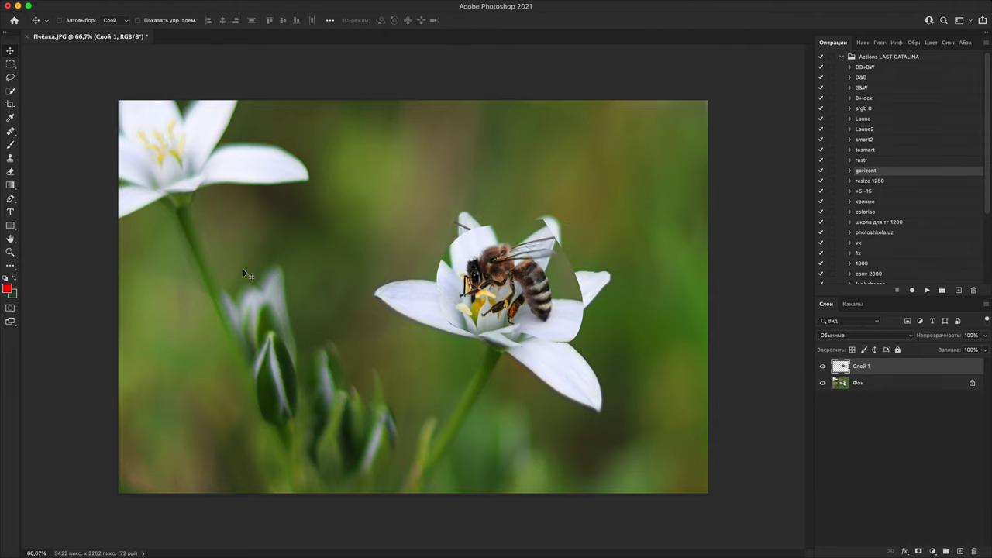
- Paint a red arrow from the photo's left edge toward the bee, and toggle Слой 1 off and on to compare
{"action": "key", "text": "b"}
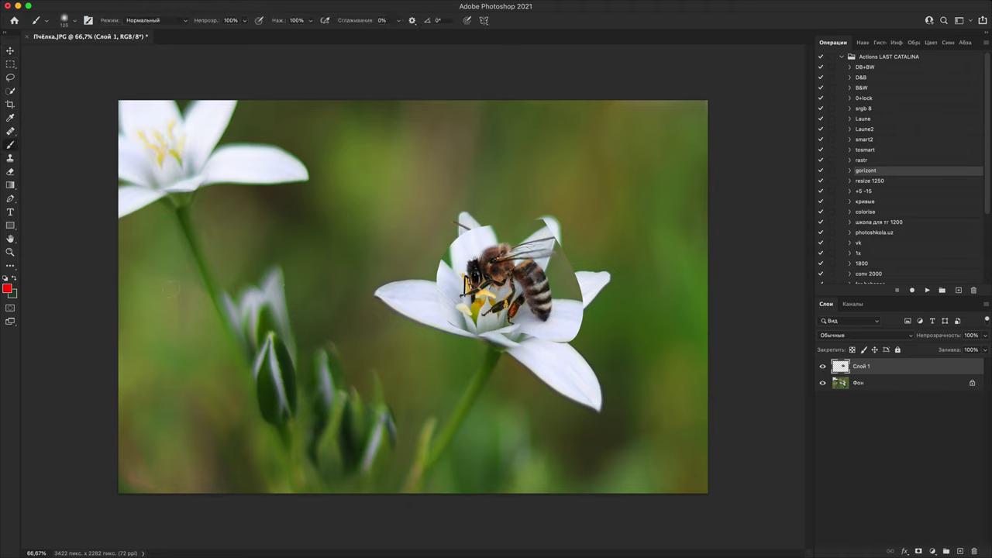
{"action": "mouse_move", "coordinate": [106, 280]}
{"action": "left_mouse_down"}
{"action": "mouse_move", "coordinate": [379, 262]}
{"action": "mouse_move", "coordinate": [363, 246]}
{"action": "mouse_move", "coordinate": [368, 288]}
{"action": "left_mouse_up"}
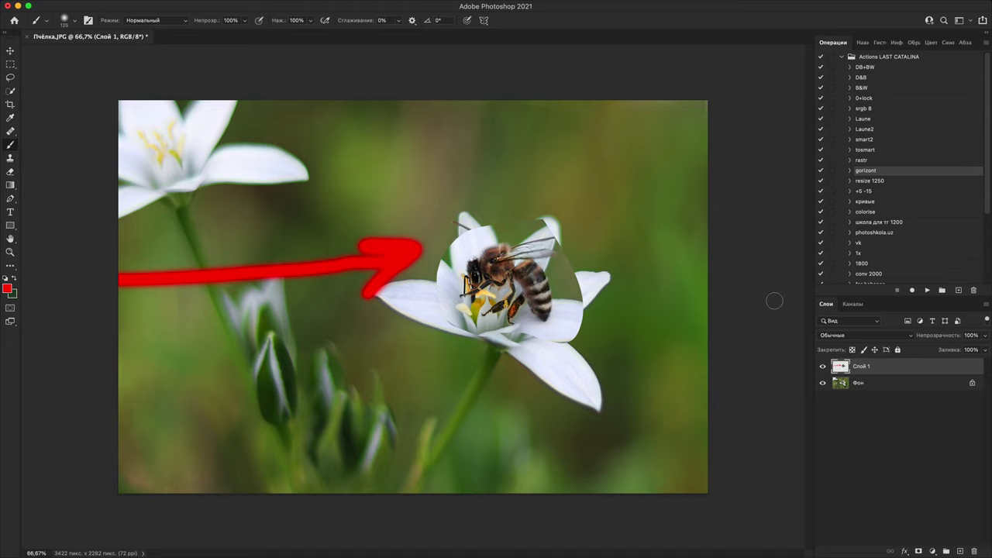
{"action": "left_click", "coordinate": [822, 366]}
{"action": "left_click", "coordinate": [822, 366]}
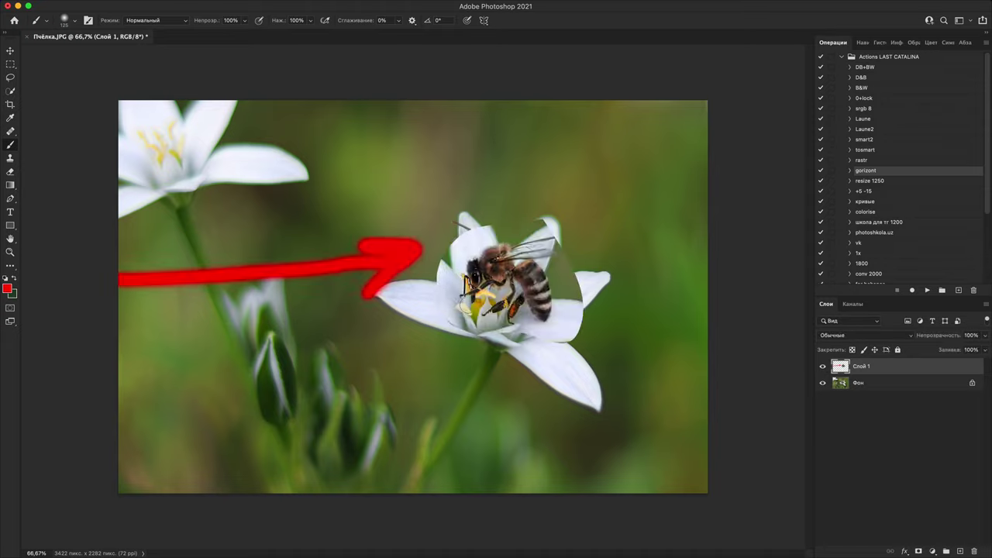
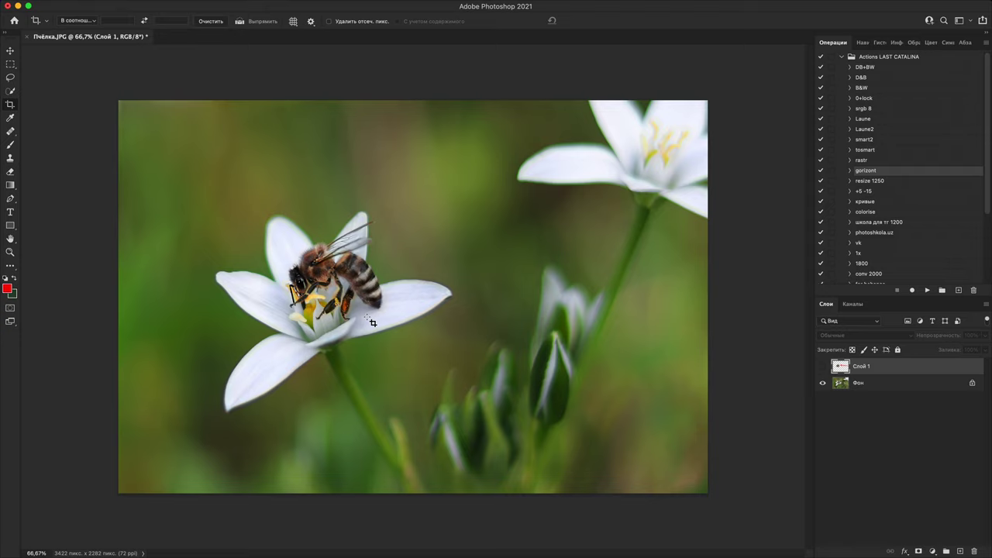
- Crop the photo to a vertical frame of about 1464 × 2282 px around the bee's flower
{"action": "left_click", "coordinate": [400, 310]}
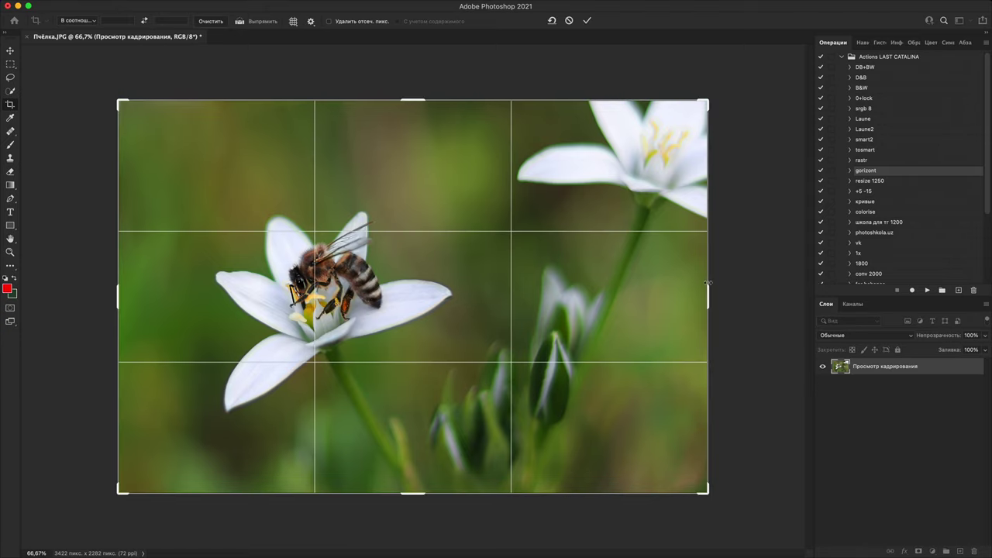
{"action": "left_click_drag", "start_coordinate": [707, 297], "coordinate": [526, 318]}
{"action": "left_click_drag", "start_coordinate": [473, 341], "coordinate": [455, 361]}
{"action": "left_click_drag", "start_coordinate": [530, 282], "coordinate": [538, 283]}
{"action": "left_click_drag", "start_coordinate": [496, 319], "coordinate": [492, 313]}
{"action": "left_click_drag", "start_coordinate": [502, 355], "coordinate": [499, 353]}
{"action": "left_click_drag", "start_coordinate": [531, 308], "coordinate": [524, 331]}
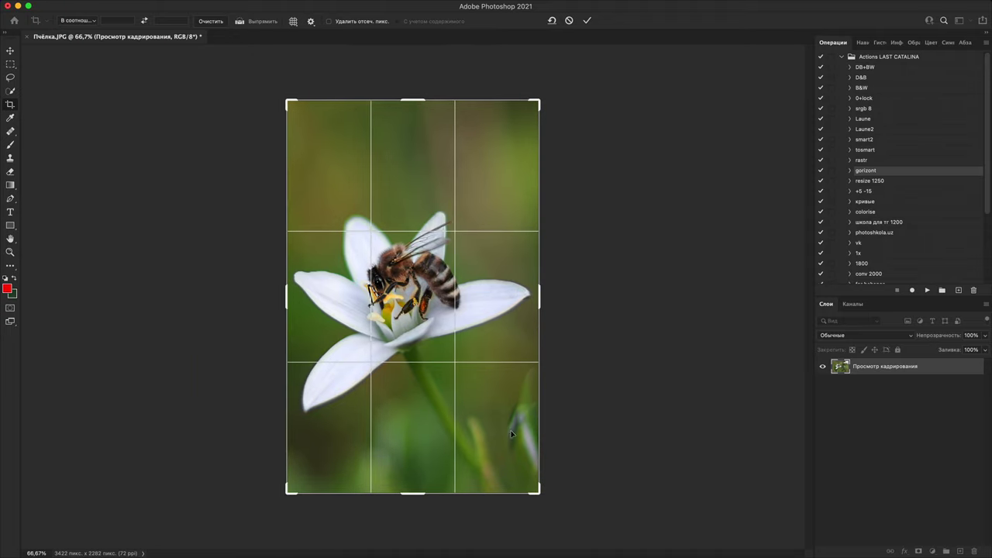
{"action": "key", "text": "Return"}
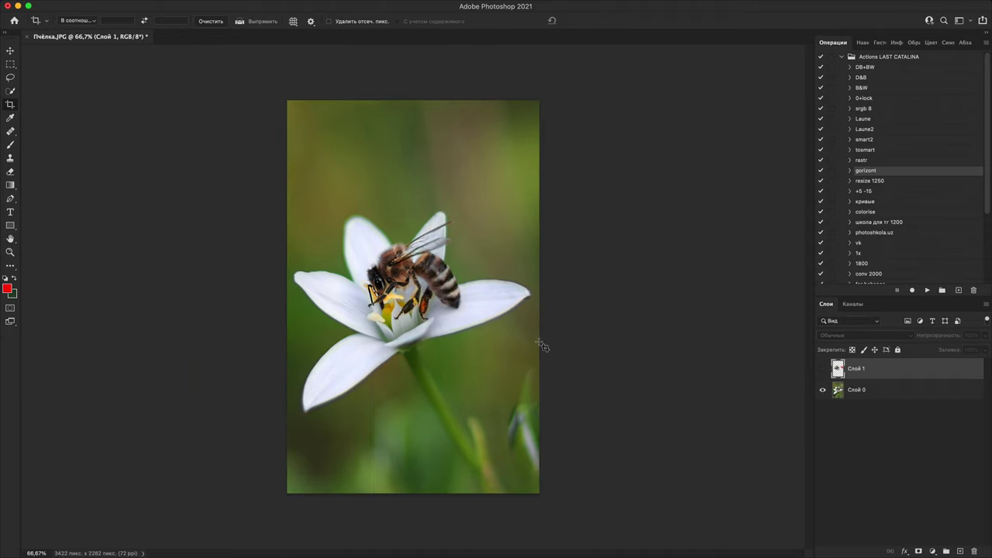
{"action": "left_click", "coordinate": [477, 352]}
{"action": "left_click_drag", "start_coordinate": [479, 350], "coordinate": [528, 311]}
{"action": "key", "text": "Return"}
- Examine the fine detail and edges of the bee's head and legs at 700%
{"action": "scroll", "coordinate": [565, 222], "scroll_direction": "up", "scroll_amount": 1}
{"action": "scroll", "coordinate": [384, 271], "scroll_direction": "up", "scroll_amount": 5}
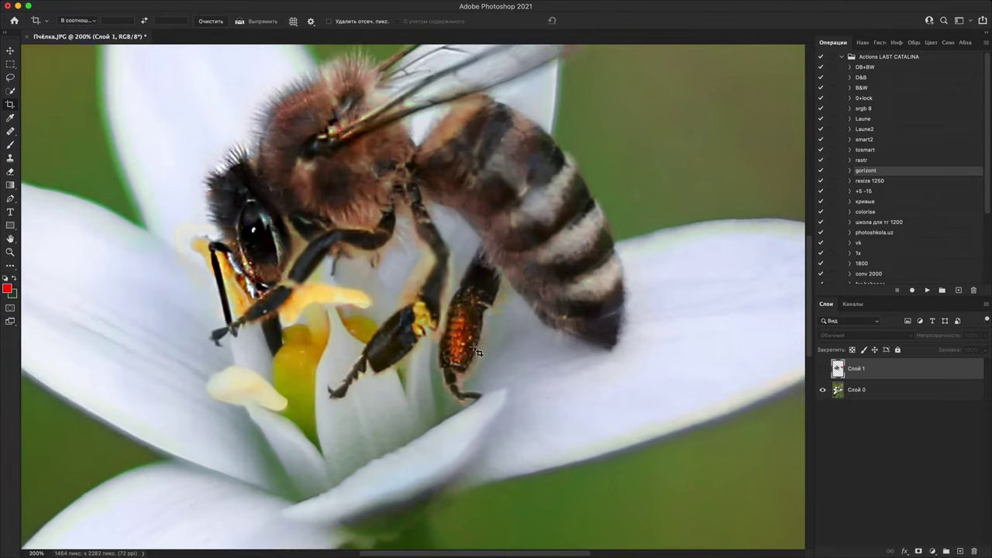
{"action": "scroll", "coordinate": [492, 380], "scroll_direction": "up", "scroll_amount": 2}
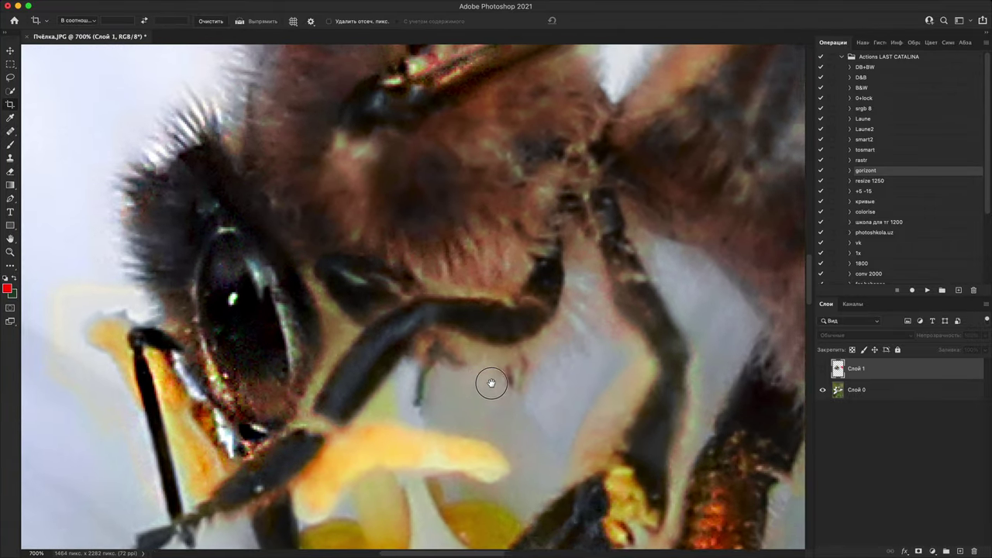
{"action": "scroll", "coordinate": [565, 314], "scroll_direction": "down", "scroll_amount": 1}
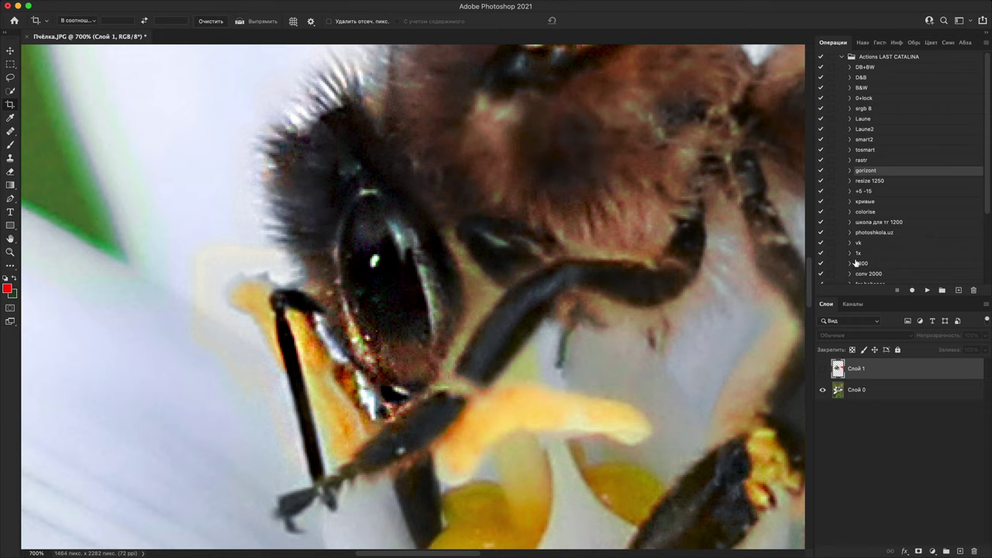
- On a new layer above Слой 0, paint thin red marks around the pale halo beside the bee's head and front leg
{"action": "left_click", "coordinate": [899, 391]}
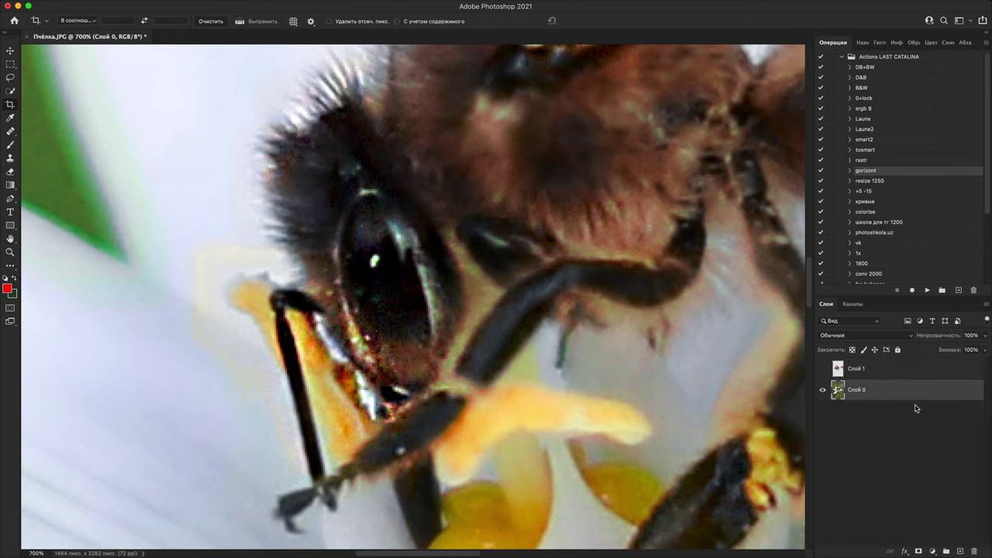
{"action": "left_click", "coordinate": [961, 551]}
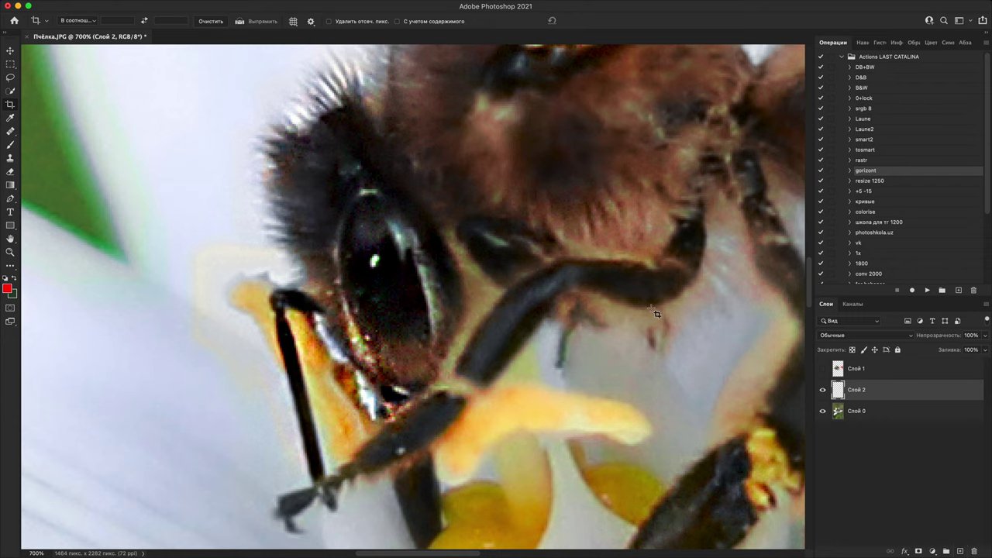
{"action": "key", "text": "b"}
{"action": "key", "text": "bracketleft"}
{"action": "key", "text": "bracketleft"}
{"action": "key", "text": "bracketleft"}
{"action": "key", "text": "bracketleft"}
{"action": "key", "text": "bracketleft"}
{"action": "key", "text": "bracketleft"}
{"action": "key", "text": "bracketleft"}
{"action": "key", "text": "bracketleft"}
{"action": "key", "text": "bracketleft"}
{"action": "key", "text": "bracketleft"}
{"action": "key", "text": "bracketleft"}
{"action": "key", "text": "bracketleft"}
{"action": "key", "text": "bracketleft"}
{"action": "key", "text": "bracketleft"}
{"action": "key", "text": "bracketleft"}
{"action": "key", "text": "bracketleft"}
{"action": "key", "text": "bracketleft"}
{"action": "key", "text": "bracketleft"}
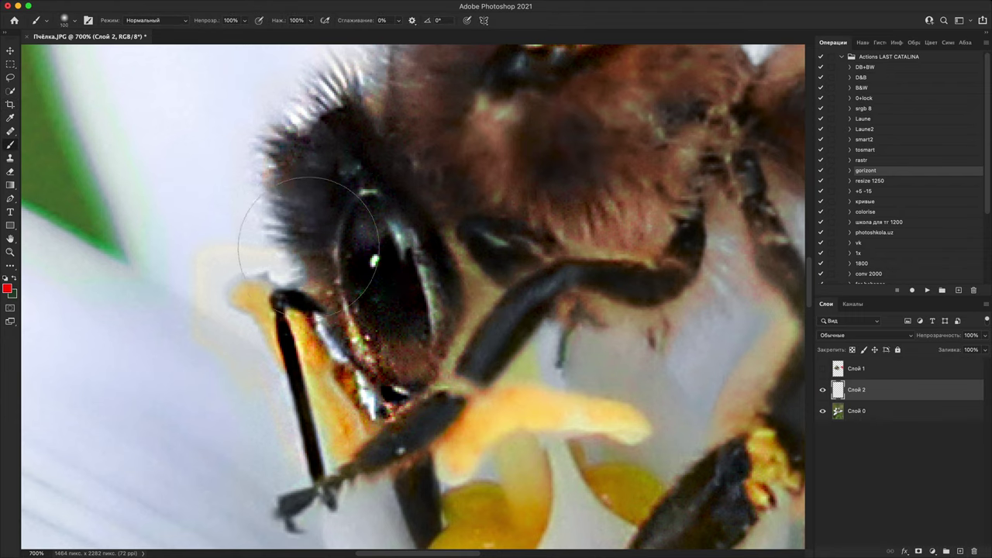
{"action": "mouse_move", "coordinate": [277, 256]}
{"action": "left_mouse_down"}
{"action": "mouse_move", "coordinate": [243, 266]}
{"action": "mouse_move", "coordinate": [279, 246]}
{"action": "mouse_move", "coordinate": [191, 255]}
{"action": "mouse_move", "coordinate": [199, 343]}
{"action": "mouse_move", "coordinate": [300, 503]}
{"action": "left_mouse_up"}
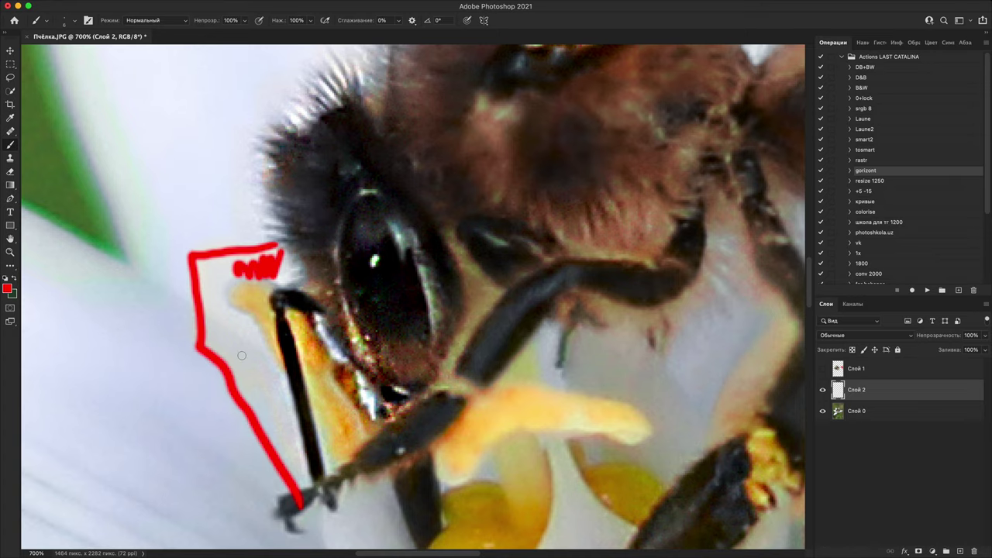
{"action": "left_click_drag", "start_coordinate": [380, 330], "coordinate": [266, 418]}
{"action": "left_click_drag", "start_coordinate": [391, 311], "coordinate": [506, 319]}
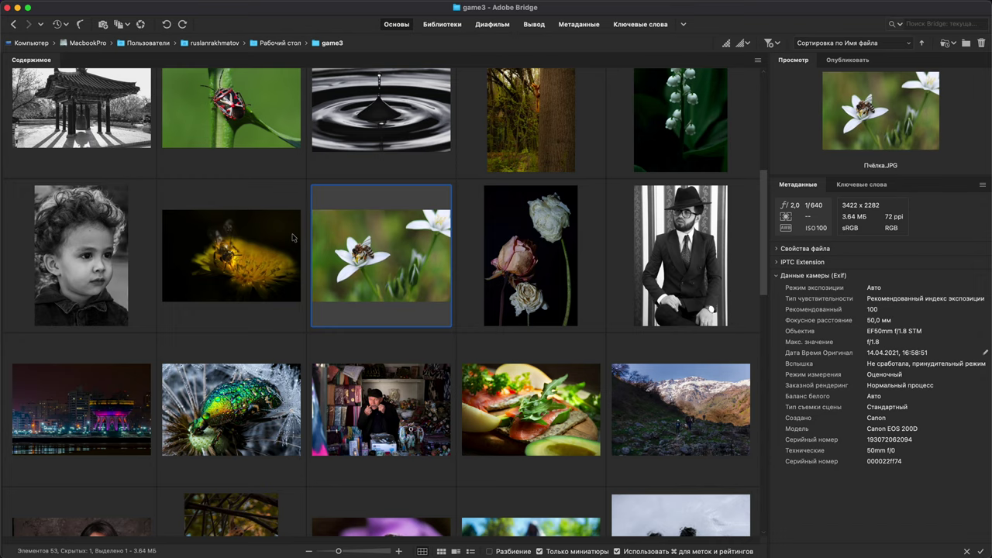
- Compare the insect photos in Bridge: the bee on the yellow flower, the red-black bug, the green beetle and Пчёлка.JPG
{"action": "left_click", "coordinate": [257, 252]}
{"action": "left_click", "coordinate": [249, 108]}
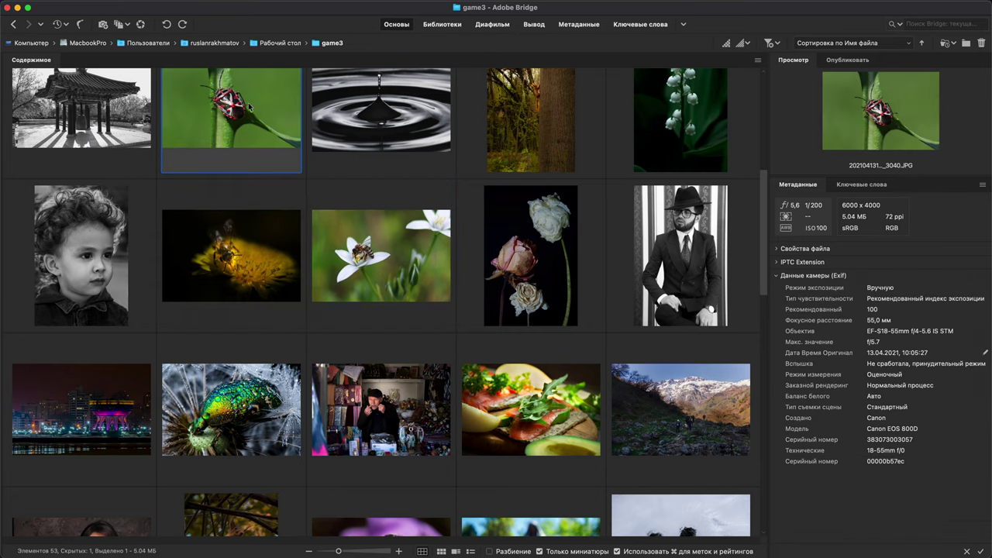
{"action": "left_click", "coordinate": [256, 250]}
{"action": "left_click", "coordinate": [329, 256]}
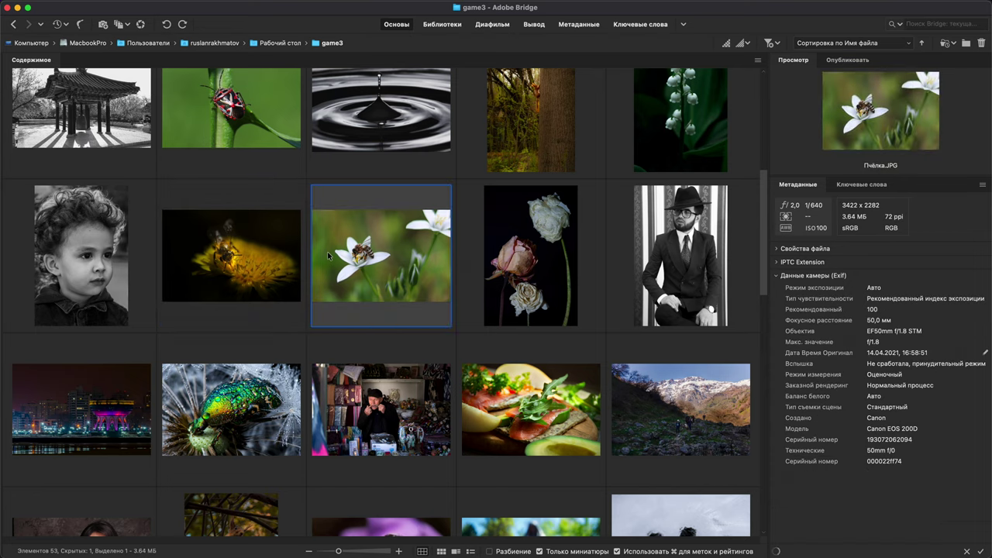
{"action": "left_click", "coordinate": [233, 279]}
{"action": "left_click", "coordinate": [236, 167]}
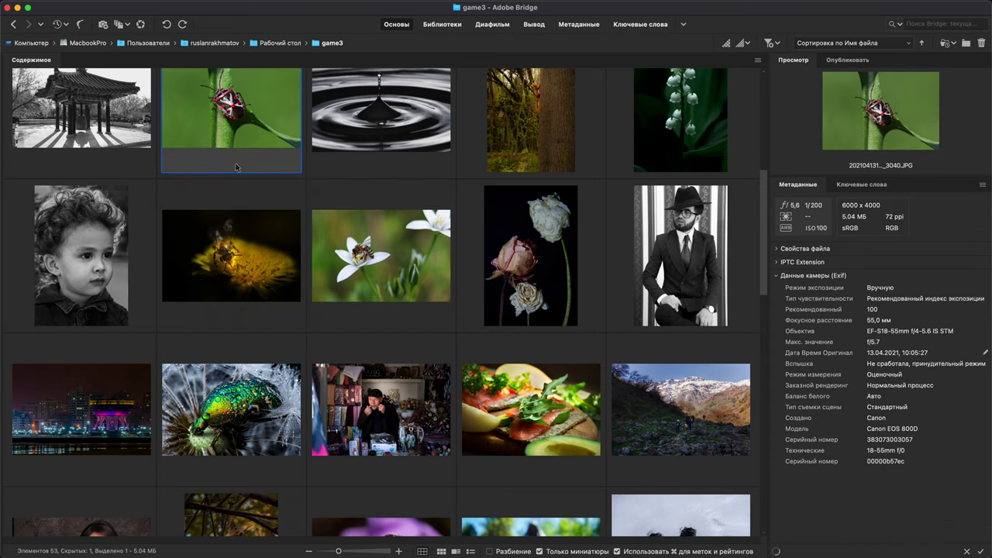
{"action": "left_click", "coordinate": [256, 403]}
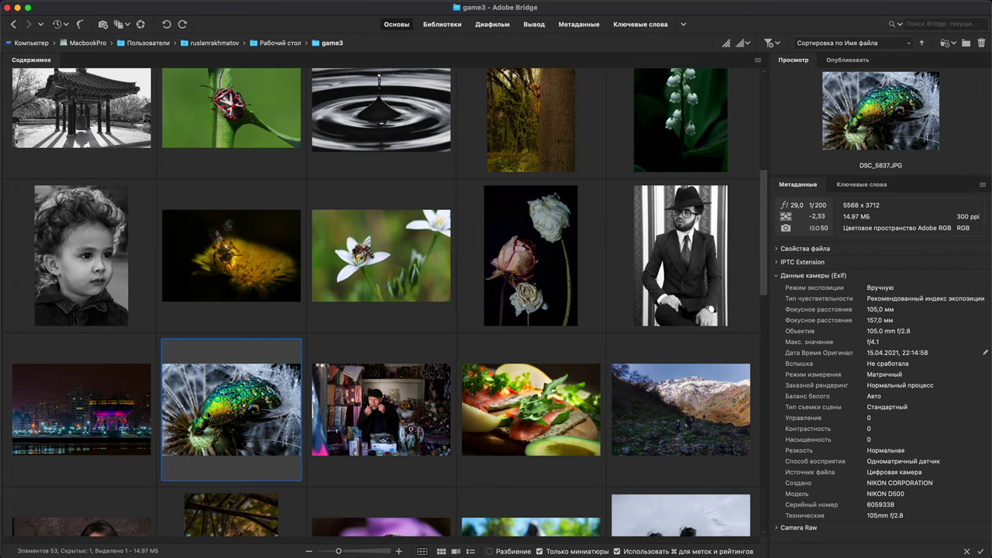
{"action": "left_click", "coordinate": [381, 271]}
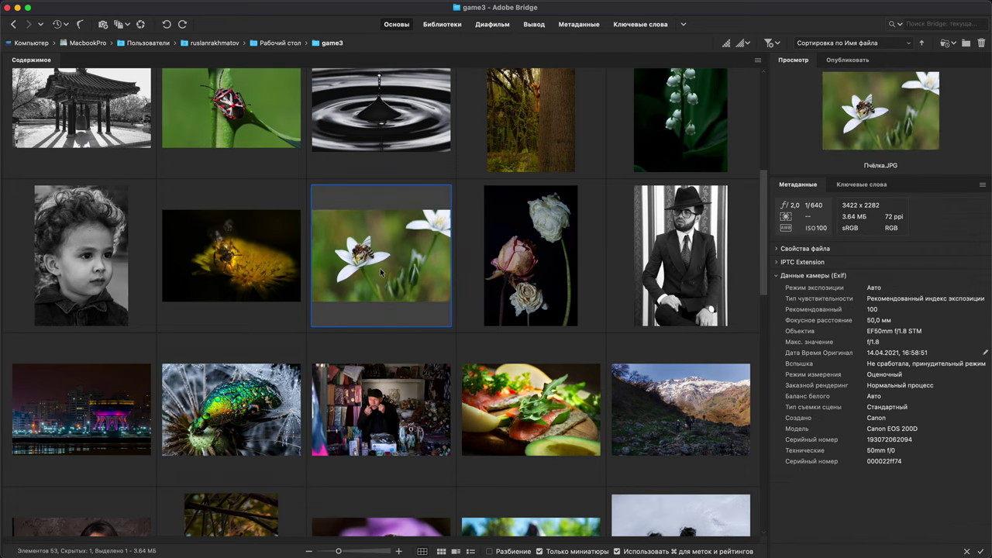
- Open Цветы.JPG from Bridge in Photoshop and close Пчёлка.JPG without saving its changes
{"action": "scroll", "coordinate": [537, 267], "scroll_direction": "up", "scroll_amount": 1}
{"action": "left_click", "coordinate": [538, 267]}
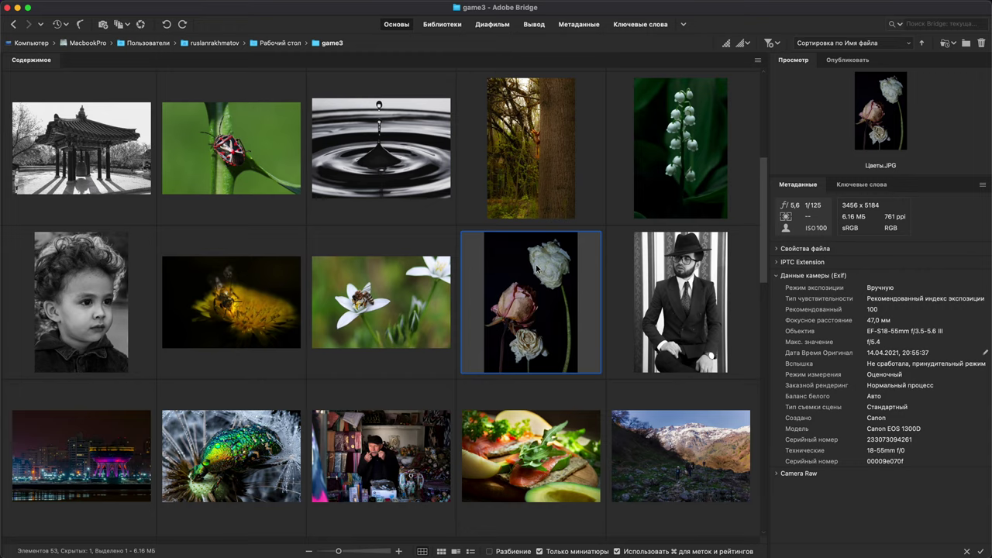
{"action": "double_click", "coordinate": [537, 268]}
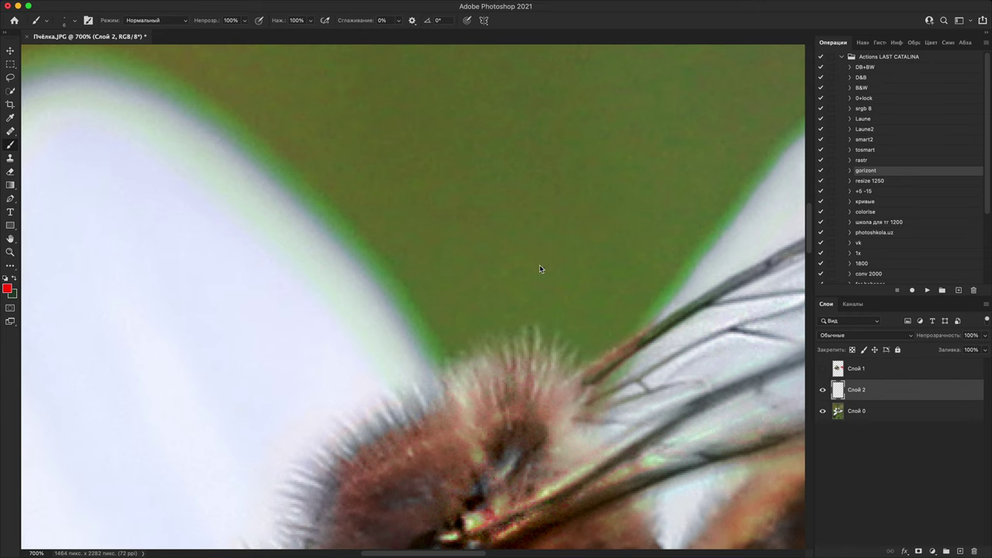
{"action": "left_click", "coordinate": [546, 345]}
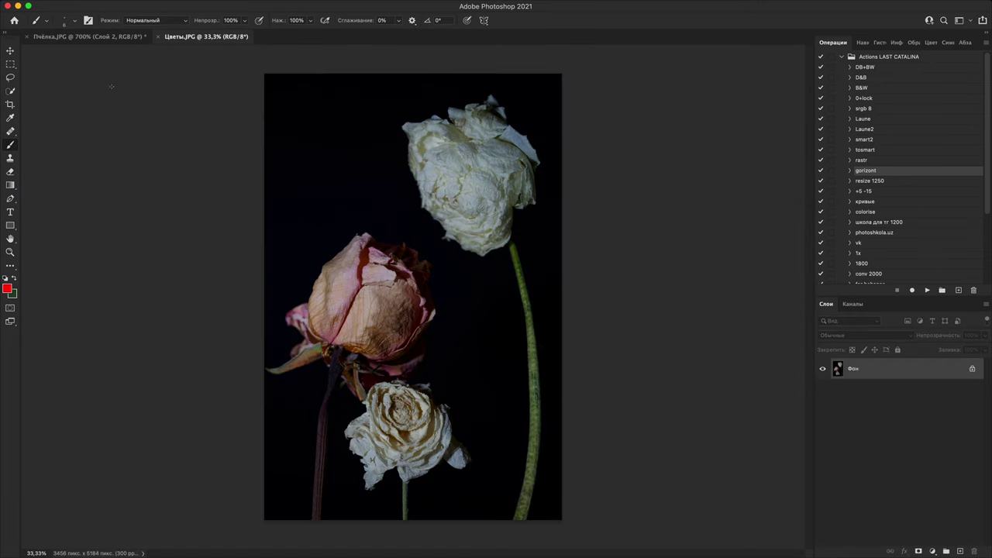
{"action": "left_click", "coordinate": [27, 36]}
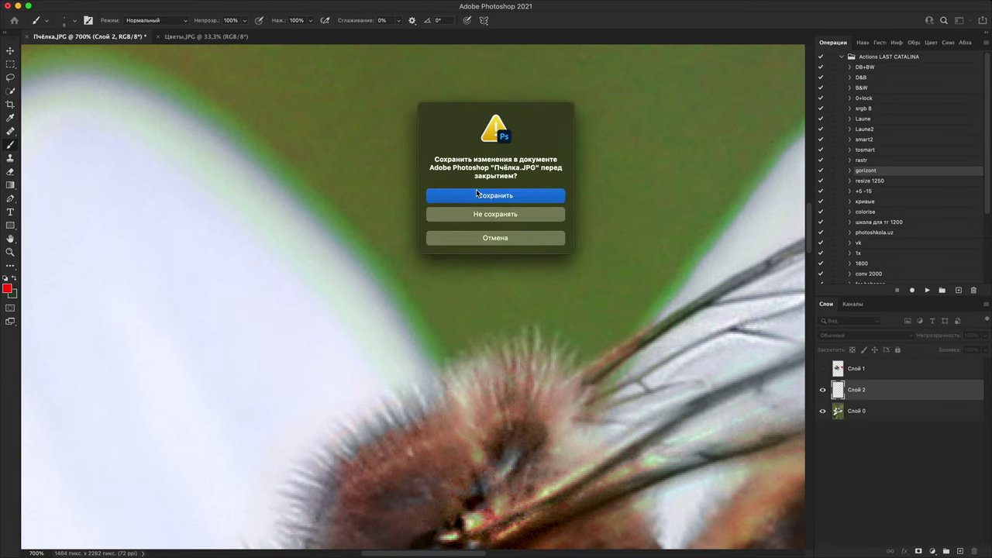
{"action": "left_click", "coordinate": [483, 214]}
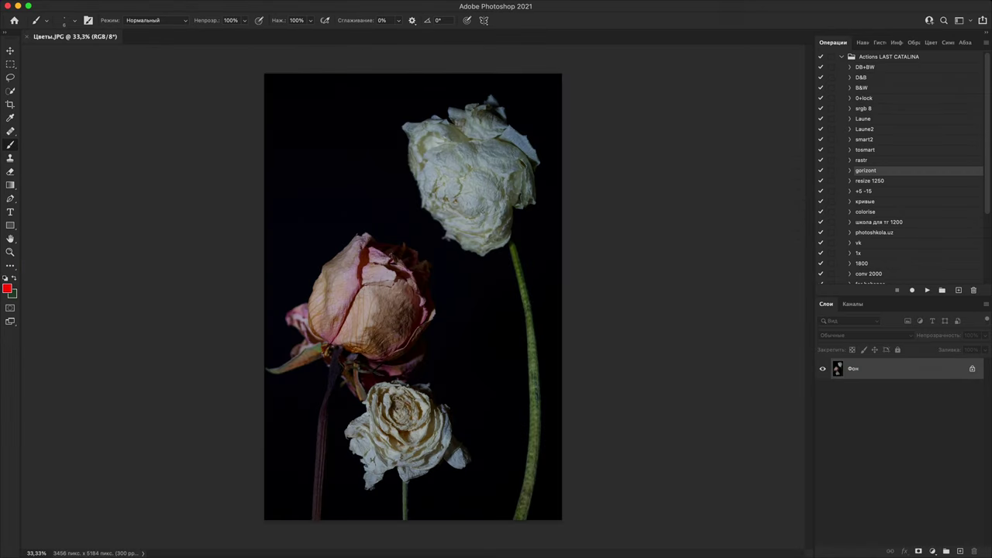
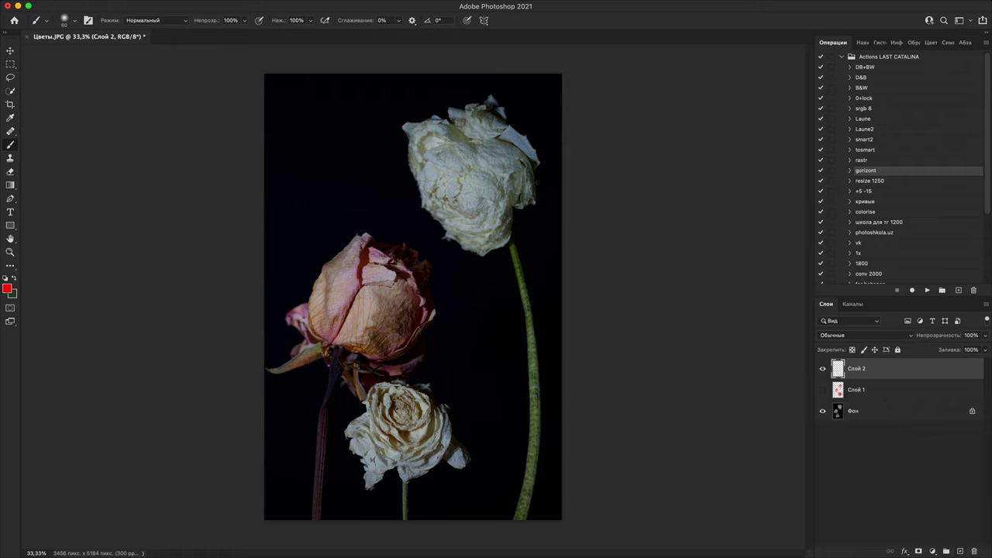
- Link the three flowers with red lines, scribble over the dark gap beside the lower rose, and close Цветы.JPG without saving
{"action": "mouse_move", "coordinate": [497, 200]}
{"action": "left_mouse_down"}
{"action": "mouse_move", "coordinate": [412, 430]}
{"action": "mouse_move", "coordinate": [381, 303]}
{"action": "mouse_move", "coordinate": [542, 162]}
{"action": "left_mouse_up"}
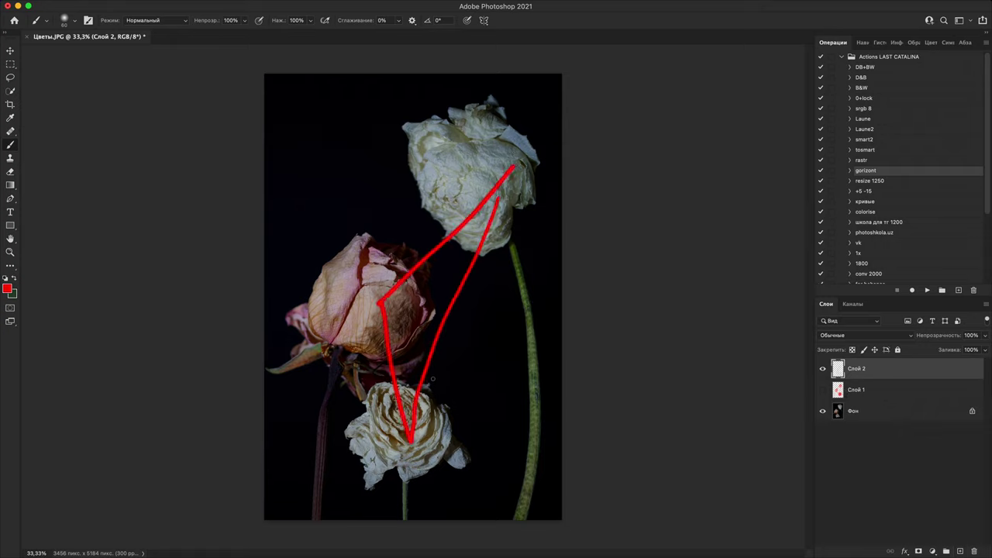
{"action": "mouse_move", "coordinate": [468, 383]}
{"action": "left_mouse_down"}
{"action": "mouse_move", "coordinate": [470, 341]}
{"action": "mouse_move", "coordinate": [512, 387]}
{"action": "mouse_move", "coordinate": [478, 411]}
{"action": "mouse_move", "coordinate": [520, 368]}
{"action": "mouse_move", "coordinate": [489, 423]}
{"action": "mouse_move", "coordinate": [507, 352]}
{"action": "mouse_move", "coordinate": [443, 427]}
{"action": "mouse_move", "coordinate": [549, 425]}
{"action": "left_mouse_up"}
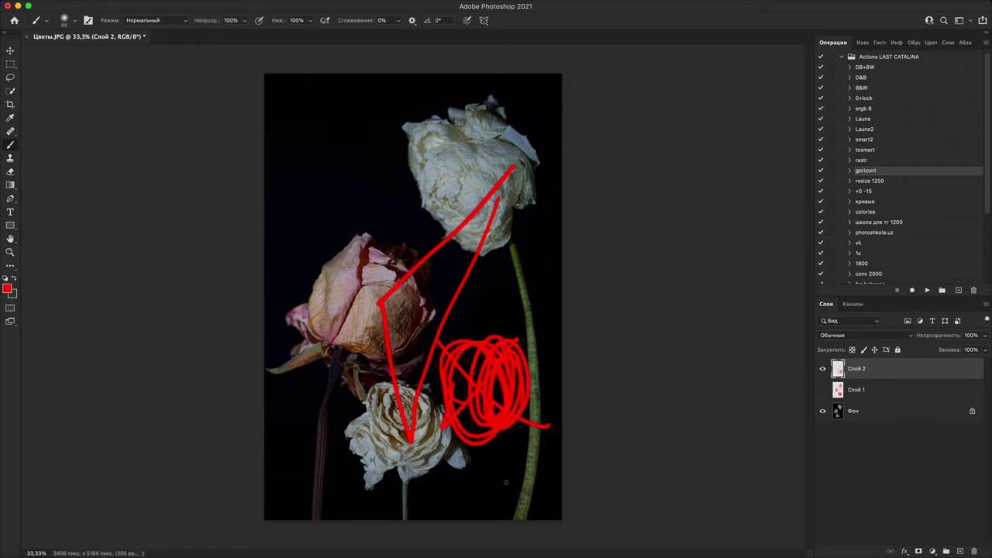
{"action": "left_click", "coordinate": [823, 369]}
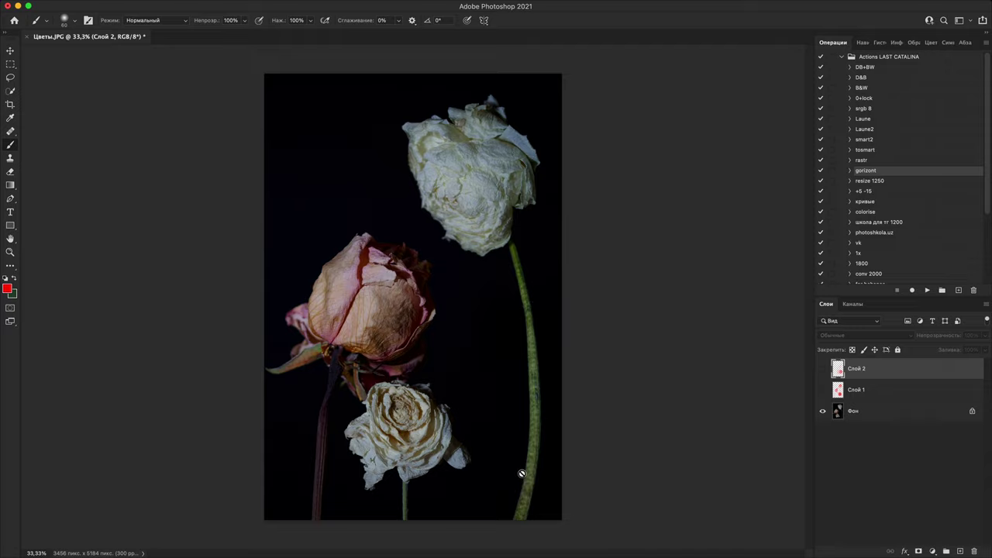
{"action": "left_click", "coordinate": [27, 36]}
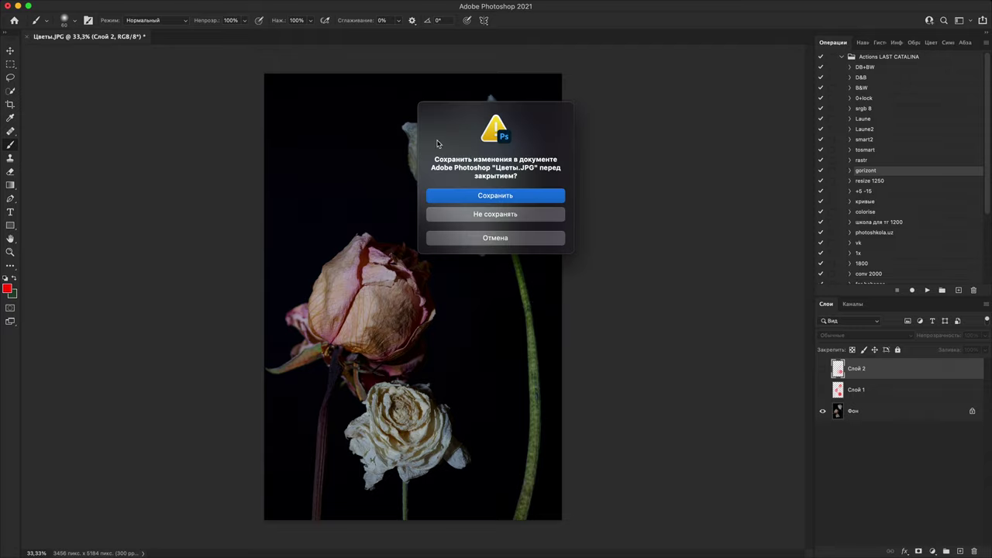
{"action": "left_click", "coordinate": [449, 214]}
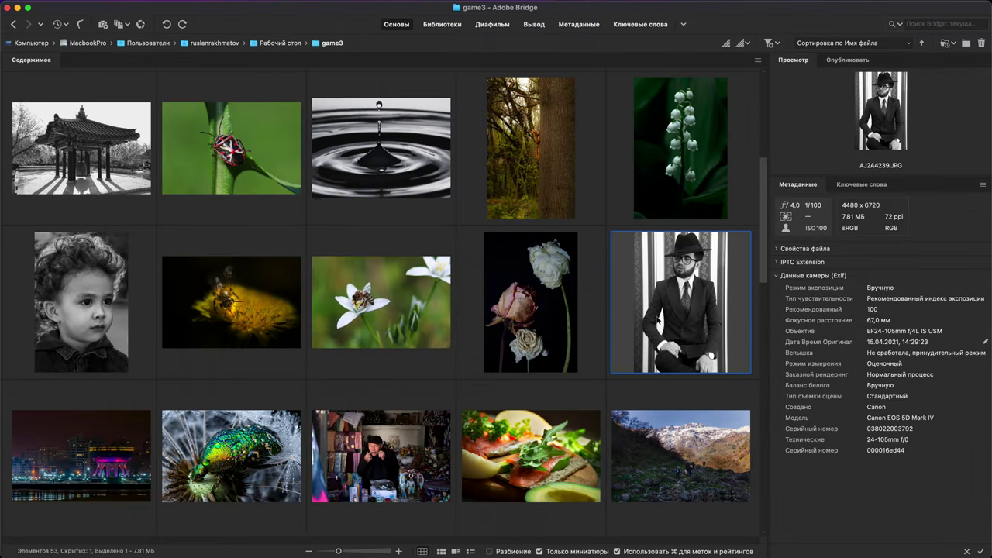
- Open AJ2A4239.JPG from Bridge with its embedded color profile and add a new layer above Фон
{"action": "double_click", "coordinate": [659, 316]}
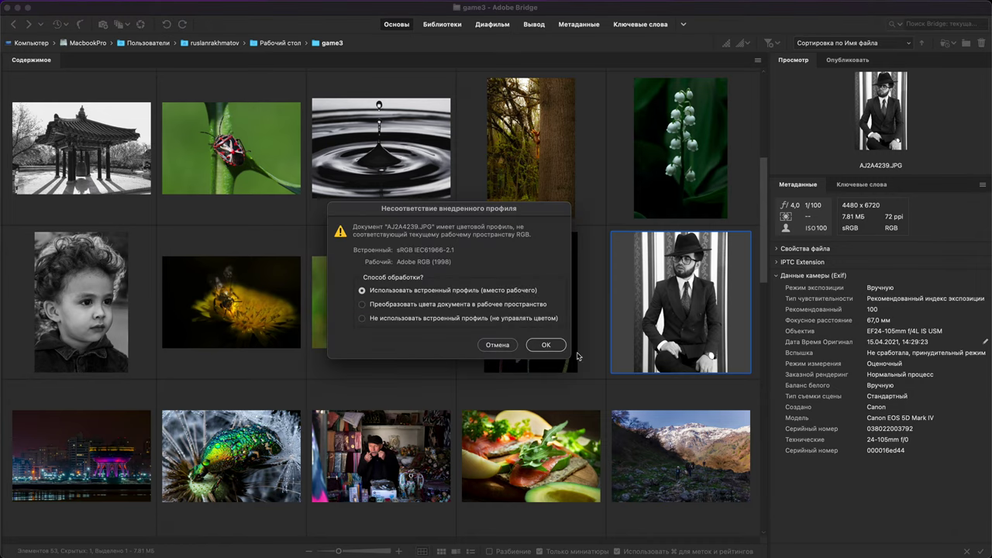
{"action": "left_click", "coordinate": [546, 345]}
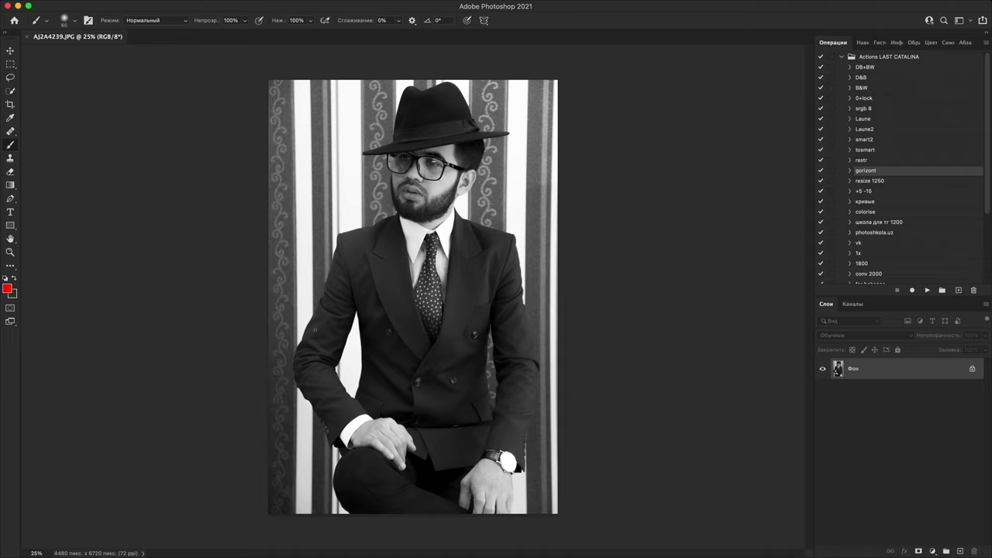
{"action": "left_click", "coordinate": [960, 551]}
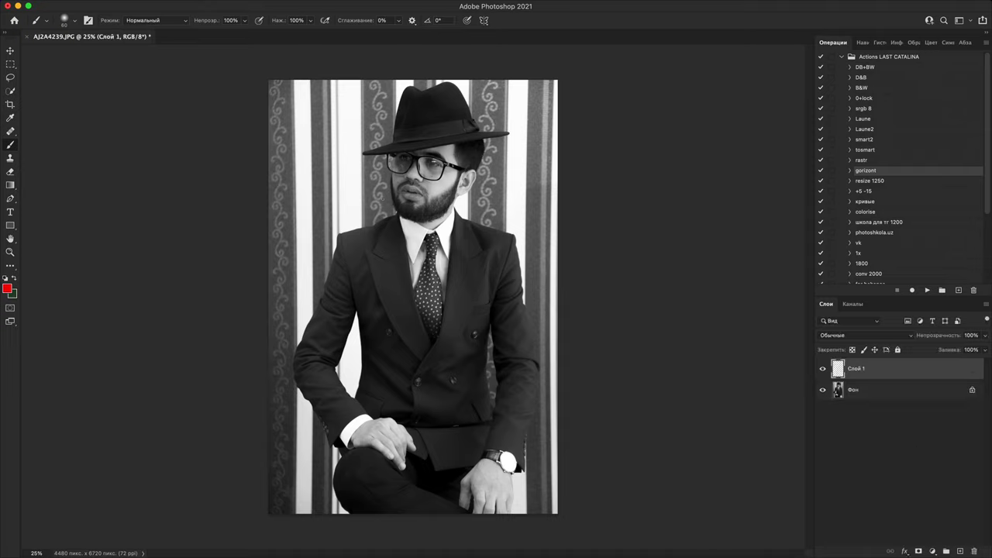
- Try marking the vertical wallpaper stripes beside the man with thin red strokes
{"action": "left_click_drag", "start_coordinate": [294, 123], "coordinate": [304, 271]}
{"action": "left_click_drag", "start_coordinate": [332, 132], "coordinate": [332, 239]}
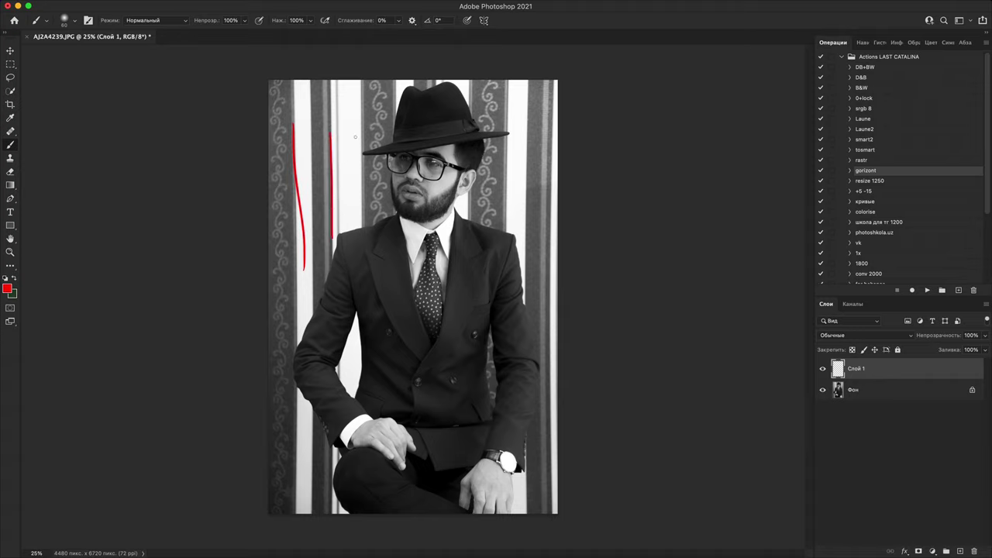
{"action": "left_click_drag", "start_coordinate": [365, 99], "coordinate": [361, 154]}
{"action": "key", "text": "ctrl+z"}
{"action": "key", "text": "ctrl+z"}
{"action": "key", "text": "ctrl+z"}
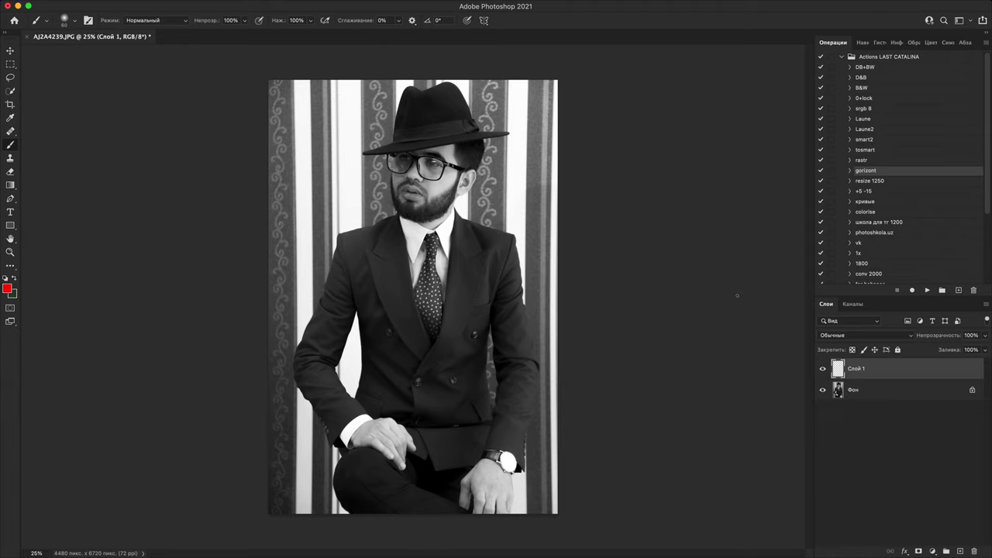
- Paint a red question mark on the blank white dial of the man's wristwatch with a smaller brush
{"action": "key", "text": "super+plus"}
{"action": "key", "text": "super+plus"}
{"action": "key", "text": "super+plus"}
{"action": "left_click_drag", "start_coordinate": [634, 425], "coordinate": [560, 178]}
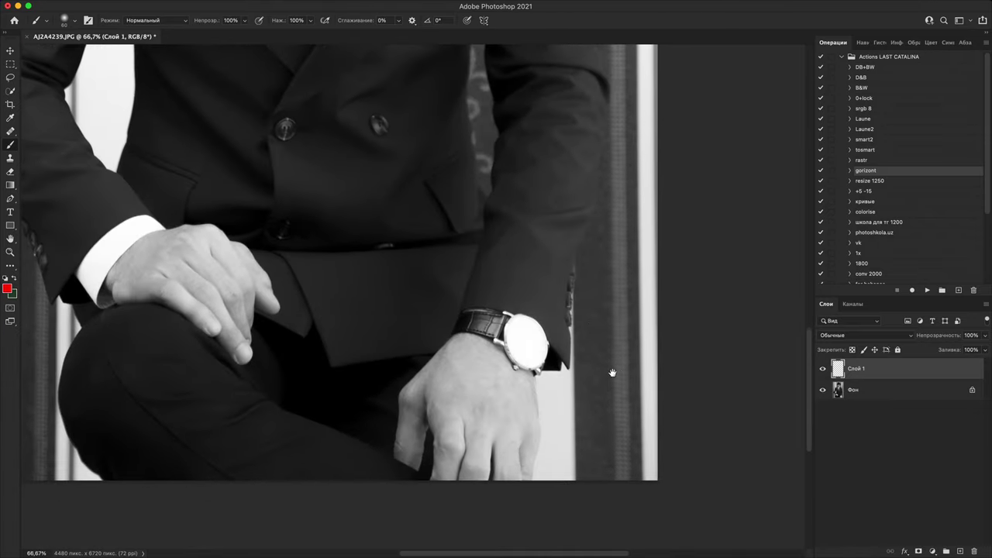
{"action": "key", "text": "super+plus"}
{"action": "key", "text": "super+plus"}
{"action": "mouse_move", "coordinate": [707, 388]}
{"action": "left_mouse_down"}
{"action": "mouse_move", "coordinate": [419, 322]}
{"action": "mouse_move", "coordinate": [487, 303]}
{"action": "mouse_move", "coordinate": [472, 345]}
{"action": "left_mouse_up"}
{"action": "key", "text": "bracketleft"}
{"action": "key", "text": "bracketleft"}
{"action": "key", "text": "bracketleft"}
{"action": "key", "text": "bracketleft"}
{"action": "left_click", "coordinate": [472, 369]}
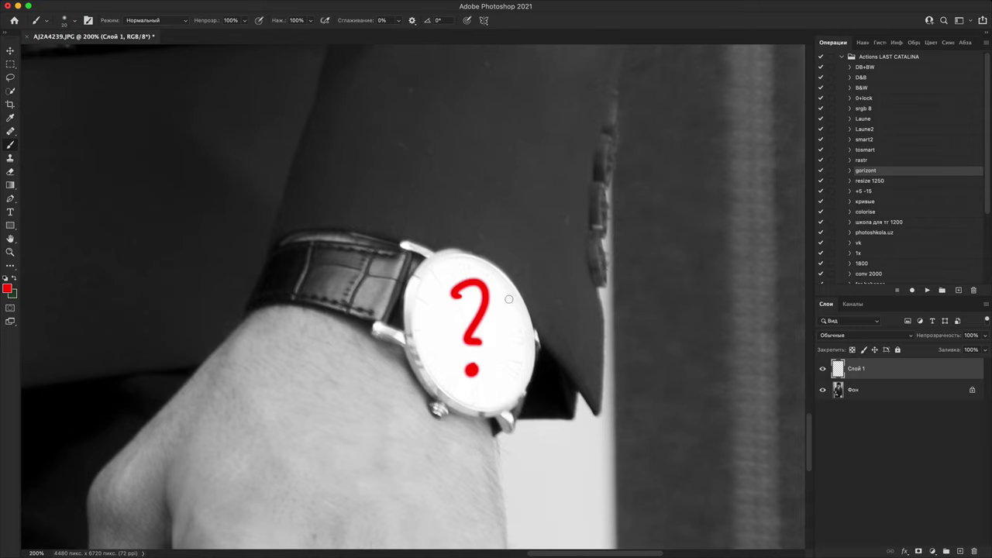
- Circle the lint specks on the jacket sleeve above the wristwatch in red
{"action": "key", "text": "super+minus"}
{"action": "key", "text": "super+minus"}
{"action": "key", "text": "super+minus"}
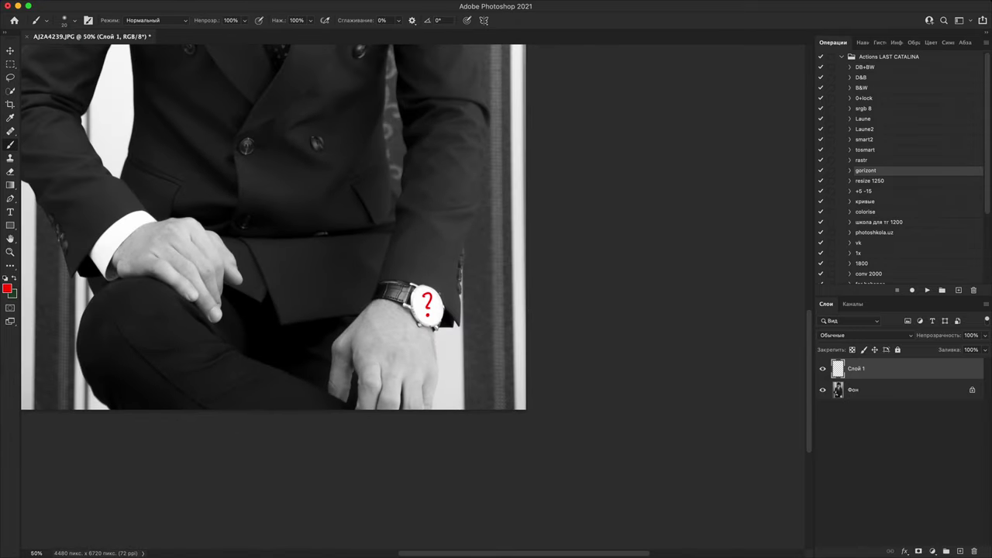
{"action": "key", "text": "super+equal"}
{"action": "key", "text": "super+equal"}
{"action": "key", "text": "super+equal"}
{"action": "key", "text": "super+equal"}
{"action": "key", "text": "super+equal"}
{"action": "scroll", "coordinate": [462, 258], "scroll_direction": "up", "scroll_amount": 5}
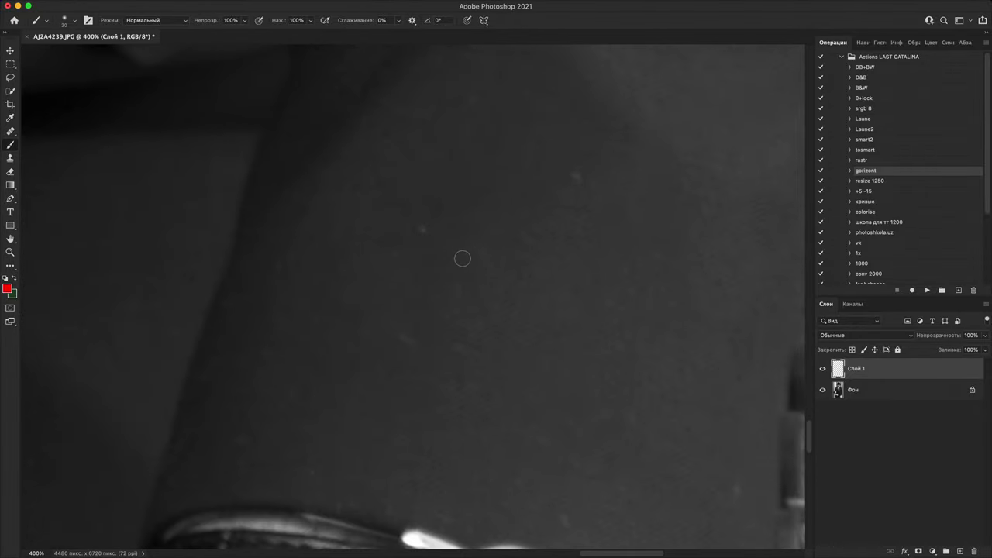
{"action": "key", "text": "super+minus"}
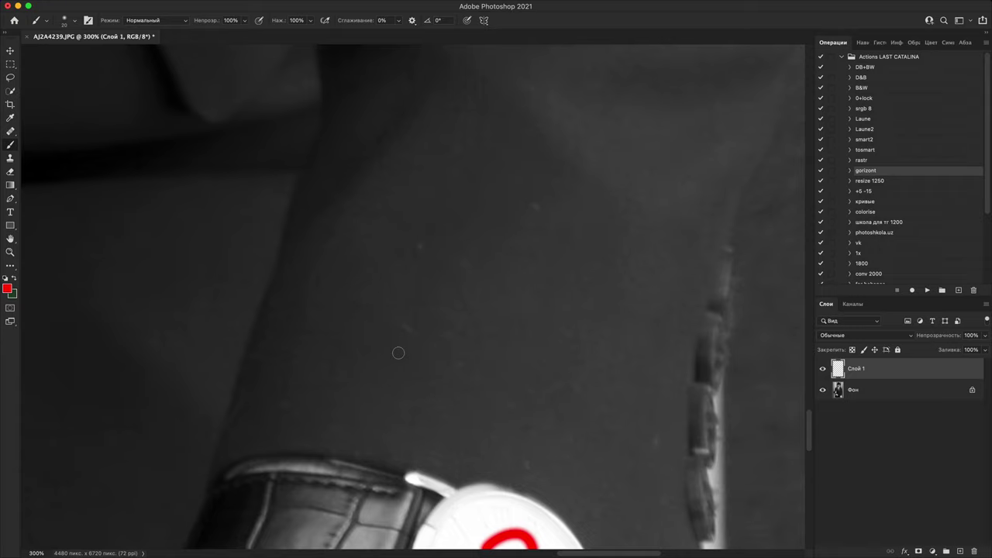
{"action": "mouse_move", "coordinate": [386, 334]}
{"action": "left_mouse_down"}
{"action": "mouse_move", "coordinate": [445, 337]}
{"action": "mouse_move", "coordinate": [388, 332]}
{"action": "left_mouse_up"}
{"action": "mouse_move", "coordinate": [392, 271]}
{"action": "left_mouse_down"}
{"action": "mouse_move", "coordinate": [397, 246]}
{"action": "mouse_move", "coordinate": [409, 265]}
{"action": "left_mouse_up"}
{"action": "mouse_move", "coordinate": [508, 221]}
{"action": "left_mouse_down"}
{"action": "mouse_move", "coordinate": [509, 210]}
{"action": "mouse_move", "coordinate": [552, 216]}
{"action": "mouse_move", "coordinate": [518, 239]}
{"action": "mouse_move", "coordinate": [536, 251]}
{"action": "mouse_move", "coordinate": [572, 366]}
{"action": "mouse_move", "coordinate": [639, 460]}
{"action": "left_mouse_up"}
- Circle two lint specks on the jacket lapel beside the heart-patterned tie in red
{"action": "key", "text": "super+minus"}
{"action": "key", "text": "super+minus"}
{"action": "key", "text": "super+plus"}
{"action": "key", "text": "super+plus"}
{"action": "mouse_move", "coordinate": [578, 309]}
{"action": "left_mouse_down"}
{"action": "mouse_move", "coordinate": [483, 354]}
{"action": "mouse_move", "coordinate": [477, 367]}
{"action": "left_mouse_up"}
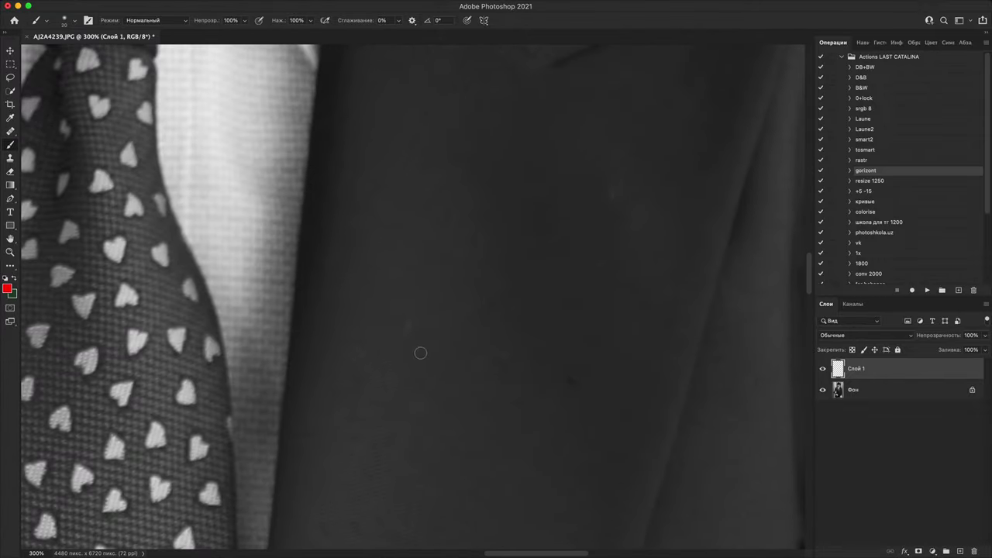
{"action": "mouse_move", "coordinate": [376, 344]}
{"action": "left_mouse_down"}
{"action": "mouse_move", "coordinate": [443, 290]}
{"action": "mouse_move", "coordinate": [398, 378]}
{"action": "left_mouse_up"}
{"action": "scroll", "coordinate": [501, 401], "scroll_direction": "up", "scroll_amount": 5}
{"action": "left_click_drag", "start_coordinate": [527, 365], "coordinate": [509, 352]}
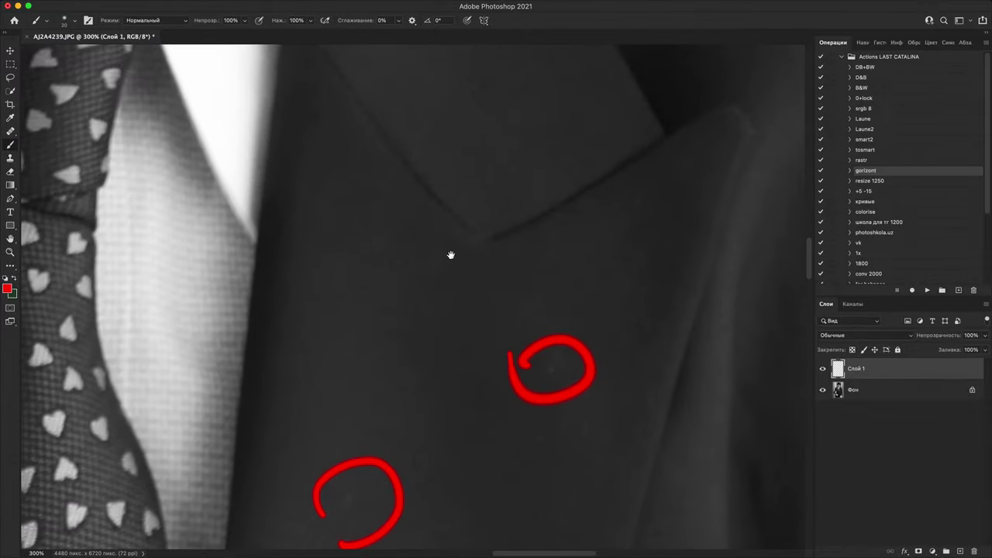
- Circle a dust speck on the crown of the man's hat in red
{"action": "left_click_drag", "start_coordinate": [451, 255], "coordinate": [470, 280]}
{"action": "left_click_drag", "start_coordinate": [376, 224], "coordinate": [492, 312]}
{"action": "key", "text": "super+minus"}
{"action": "key", "text": "super+minus"}
{"action": "left_click_drag", "start_coordinate": [497, 155], "coordinate": [519, 270]}
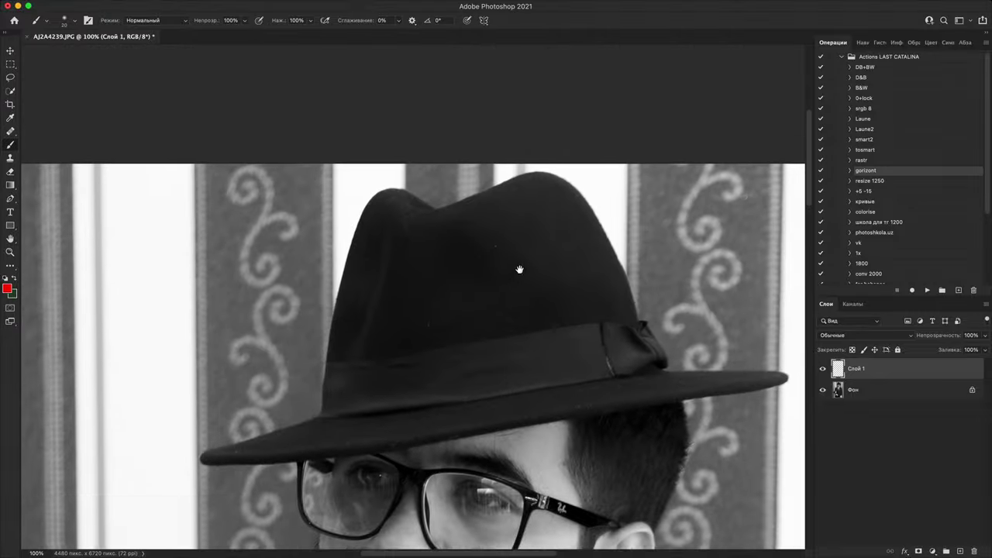
{"action": "scroll", "coordinate": [519, 269], "scroll_direction": "up", "scroll_amount": 4}
{"action": "left_click_drag", "start_coordinate": [436, 289], "coordinate": [442, 300]}
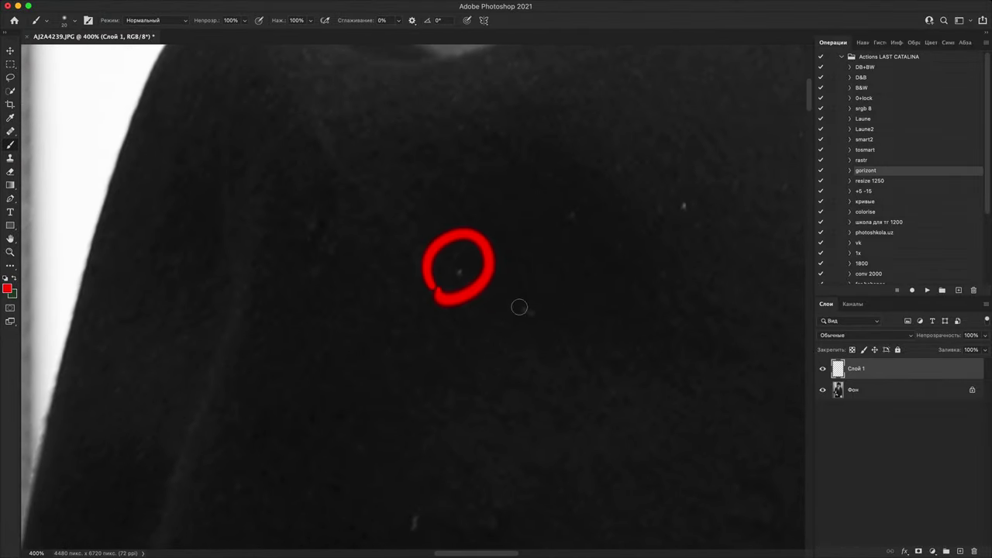
- Circle four more dust specks on the dark crown of the man's hat in red
{"action": "left_click_drag", "start_coordinate": [521, 280], "coordinate": [542, 289]}
{"action": "left_click_drag", "start_coordinate": [589, 182], "coordinate": [603, 204]}
{"action": "mouse_move", "coordinate": [663, 221]}
{"action": "left_mouse_down"}
{"action": "mouse_move", "coordinate": [694, 226]}
{"action": "mouse_move", "coordinate": [669, 233]}
{"action": "left_mouse_up"}
{"action": "left_click_drag", "start_coordinate": [560, 381], "coordinate": [641, 153]}
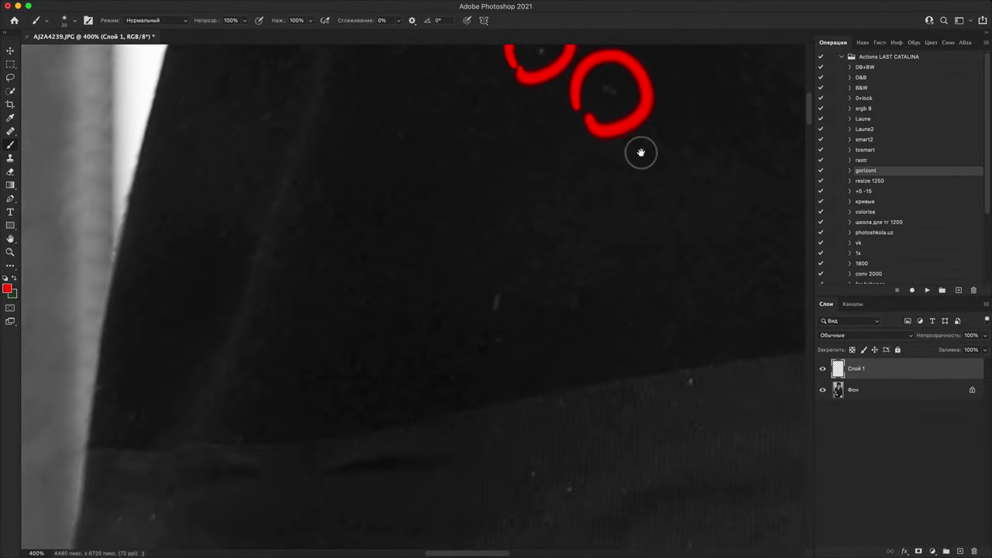
{"action": "left_click_drag", "start_coordinate": [527, 349], "coordinate": [508, 355]}
- Circle the dust specks on the ribbed band of the hat in red
{"action": "left_click_drag", "start_coordinate": [599, 420], "coordinate": [592, 204]}
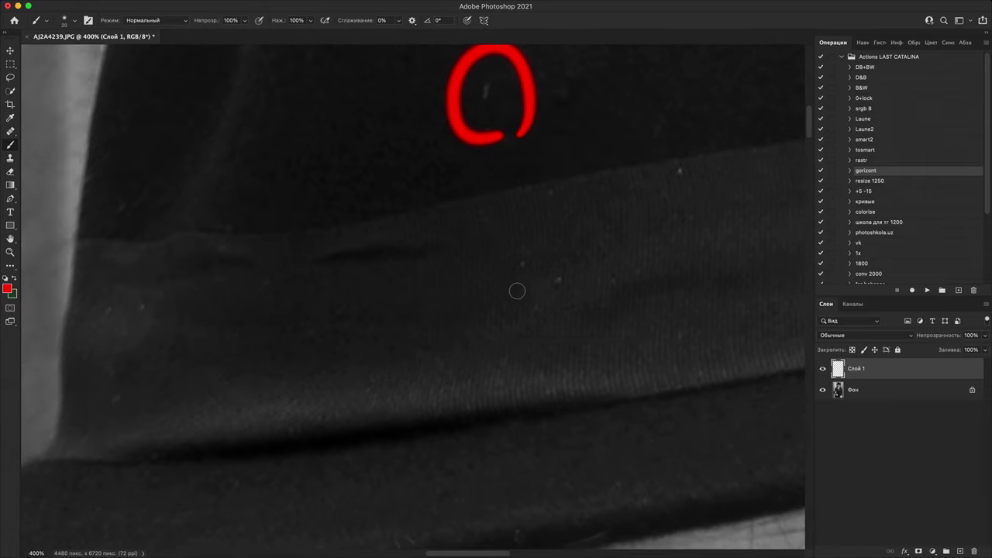
{"action": "key", "text": "super+plus"}
{"action": "key", "text": "super+plus"}
{"action": "key", "text": "super+plus"}
{"action": "left_click_drag", "start_coordinate": [573, 346], "coordinate": [399, 403]}
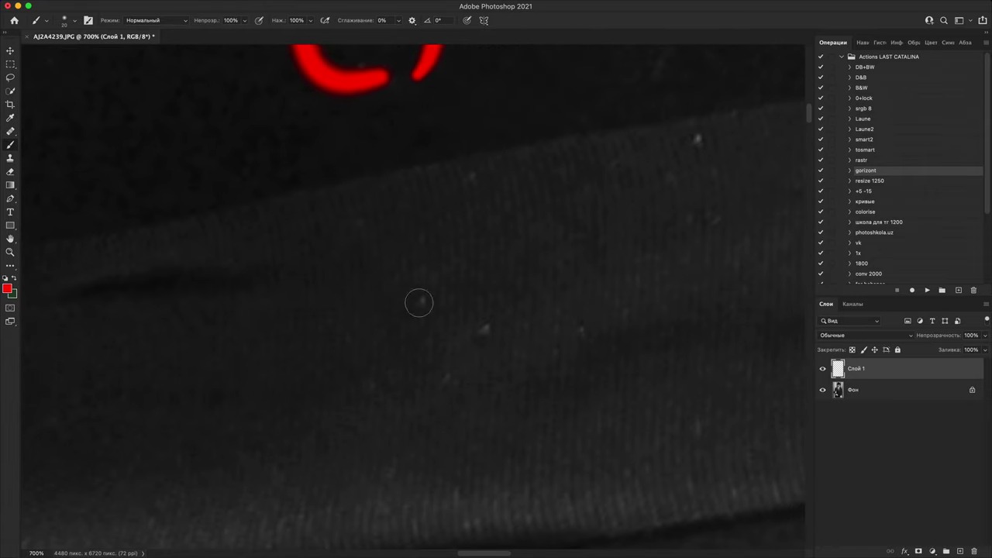
{"action": "left_click_drag", "start_coordinate": [403, 333], "coordinate": [411, 325]}
{"action": "left_click_drag", "start_coordinate": [502, 330], "coordinate": [479, 330]}
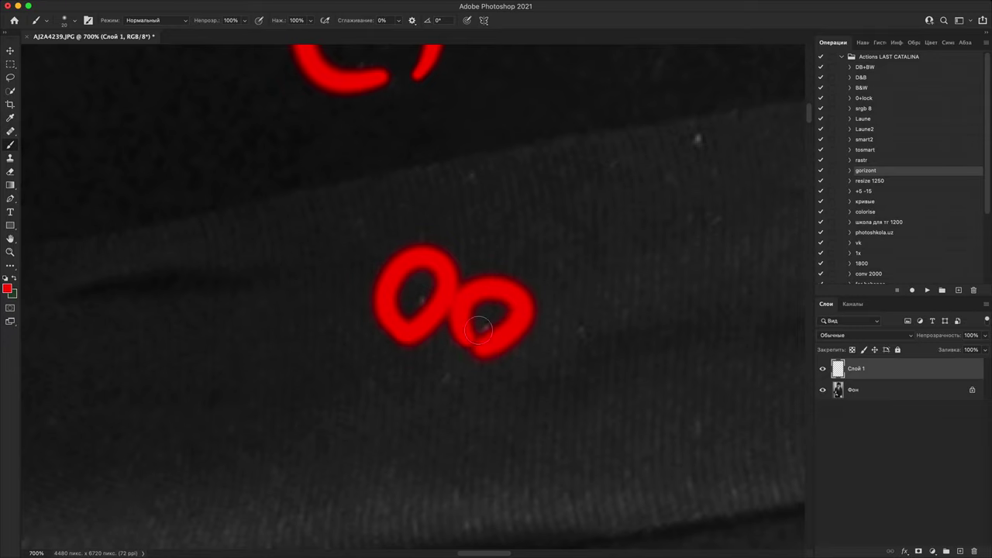
{"action": "left_click_drag", "start_coordinate": [458, 209], "coordinate": [508, 204]}
{"action": "mouse_move", "coordinate": [663, 159]}
{"action": "left_mouse_down"}
{"action": "mouse_move", "coordinate": [709, 160]}
{"action": "mouse_move", "coordinate": [659, 159]}
{"action": "left_mouse_up"}
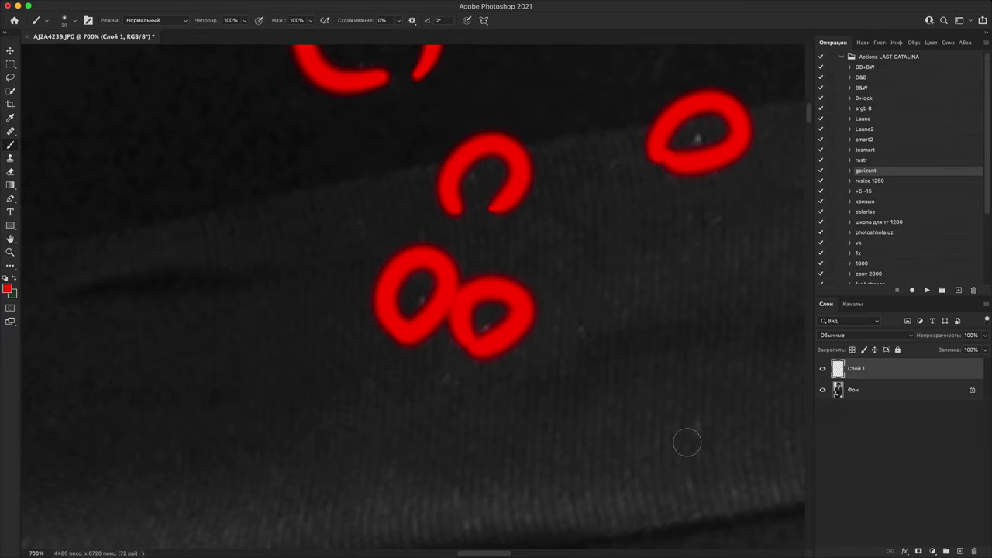
{"action": "left_click_drag", "start_coordinate": [687, 443], "coordinate": [683, 436]}
- Trace four stray hairs on the forehead between the hat brim and the eyebrow with thin red lines
{"action": "scroll", "coordinate": [629, 414], "scroll_direction": "down", "scroll_amount": 3}
{"action": "scroll", "coordinate": [632, 404], "scroll_direction": "down", "scroll_amount": 5}
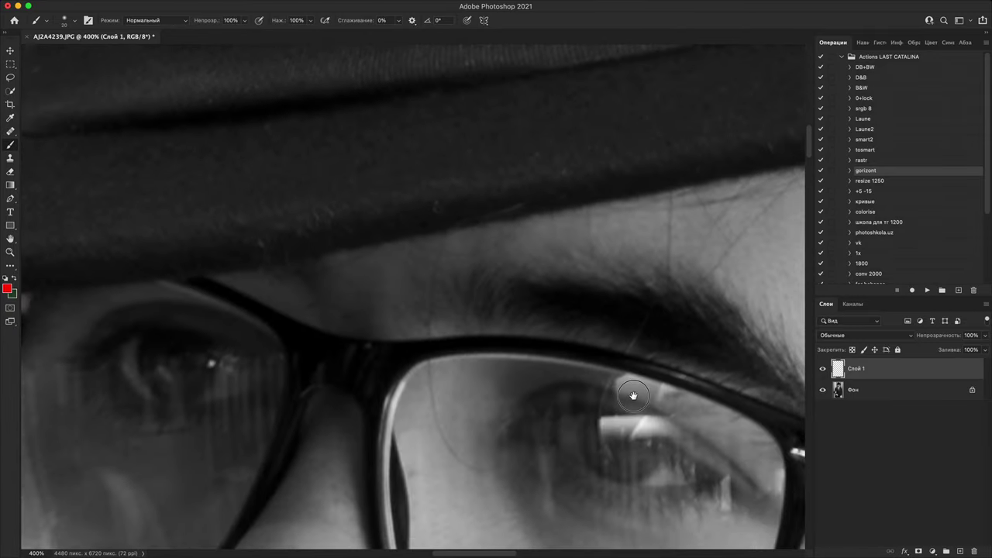
{"action": "scroll", "coordinate": [632, 357], "scroll_direction": "down", "scroll_amount": 1}
{"action": "scroll", "coordinate": [618, 224], "scroll_direction": "down", "scroll_amount": 5}
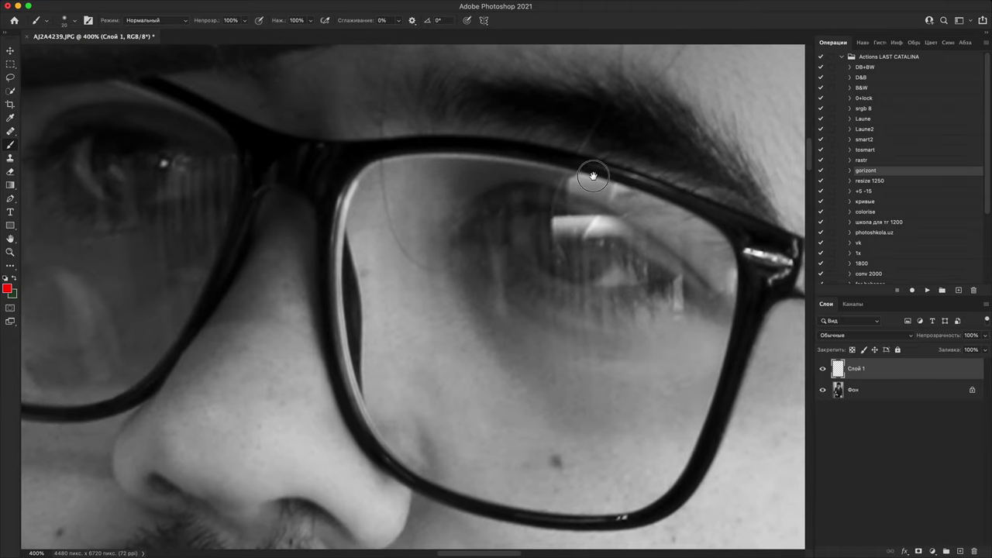
{"action": "left_click_drag", "start_coordinate": [594, 176], "coordinate": [569, 304]}
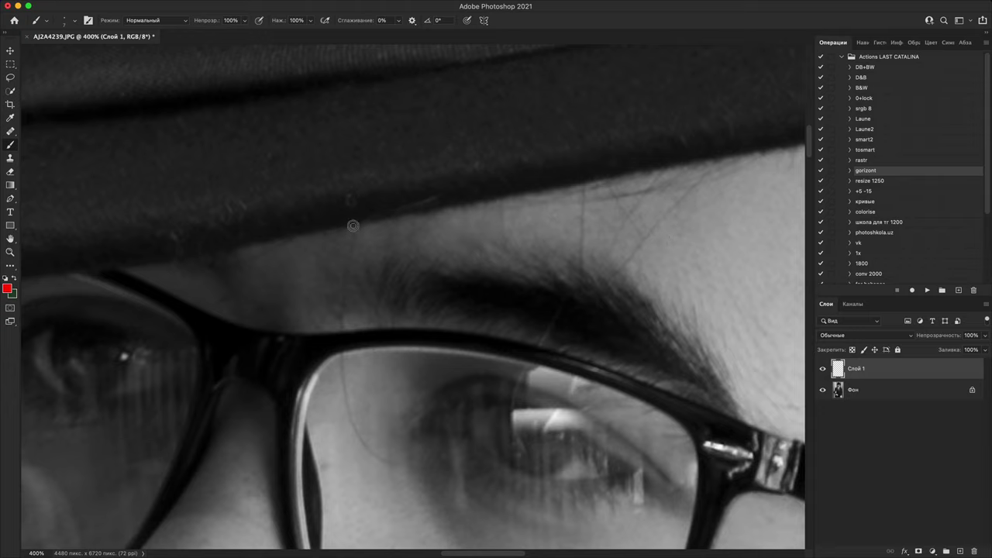
{"action": "left_click_drag", "start_coordinate": [354, 225], "coordinate": [340, 316]}
{"action": "left_click_drag", "start_coordinate": [713, 162], "coordinate": [625, 271]}
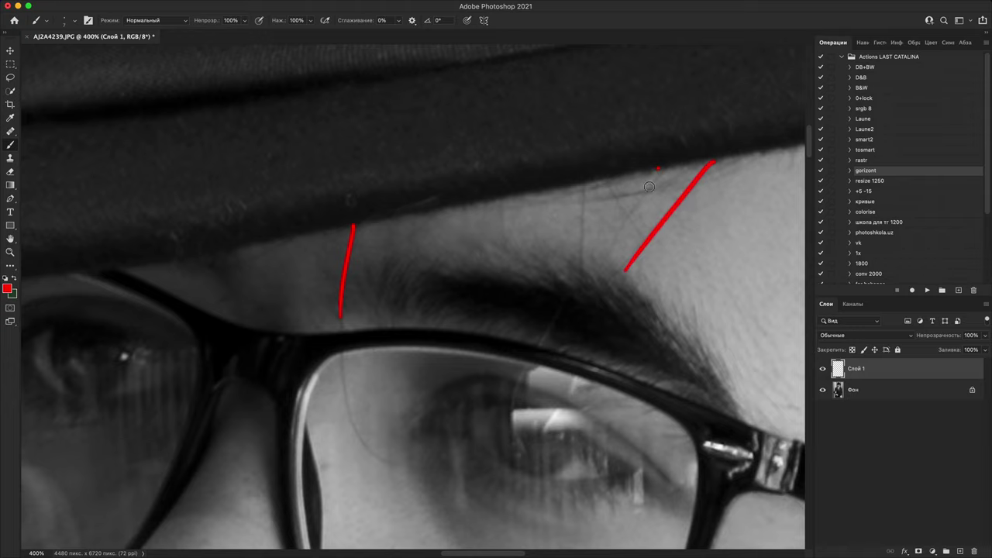
{"action": "left_click_drag", "start_coordinate": [658, 167], "coordinate": [607, 242]}
{"action": "left_click_drag", "start_coordinate": [591, 180], "coordinate": [575, 291]}
- Trace the curved stray hair seen through the glasses lens beside the nose in red
{"action": "scroll", "coordinate": [620, 228], "scroll_direction": "down", "scroll_amount": 5}
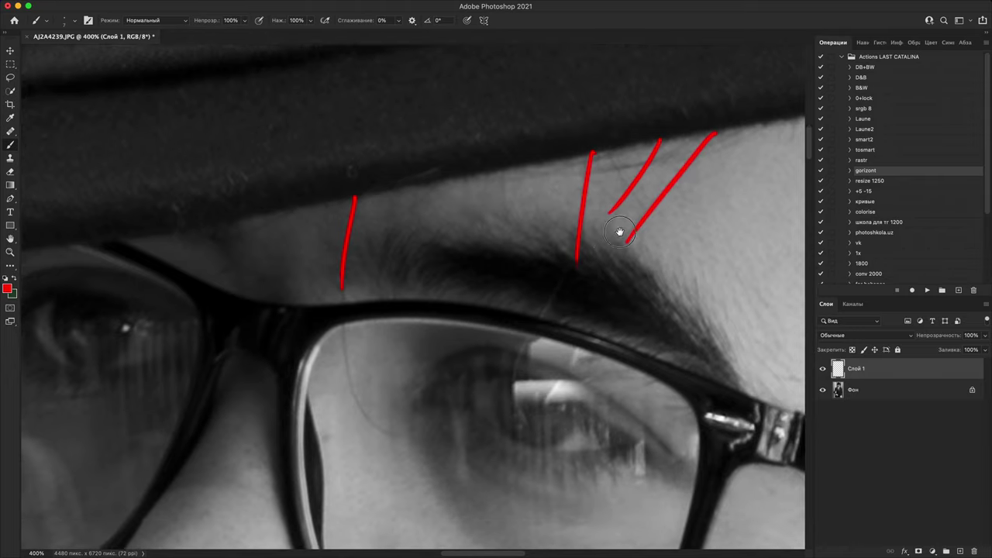
{"action": "left_click_drag", "start_coordinate": [423, 258], "coordinate": [395, 167]}
{"action": "mouse_move", "coordinate": [227, 390]}
{"action": "left_mouse_down"}
{"action": "mouse_move", "coordinate": [561, 357]}
{"action": "mouse_move", "coordinate": [366, 327]}
{"action": "left_mouse_up"}
{"action": "left_click_drag", "start_coordinate": [654, 359], "coordinate": [454, 355]}
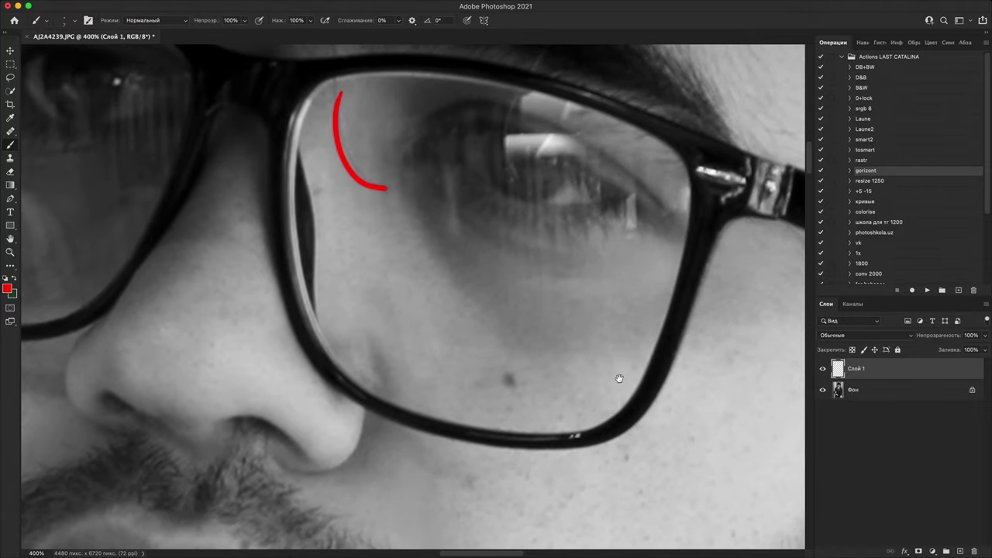
- Outline the reflections in the lower part of the other, darker glasses lens in red
{"action": "scroll", "coordinate": [554, 355], "scroll_direction": "left", "scroll_amount": 10}
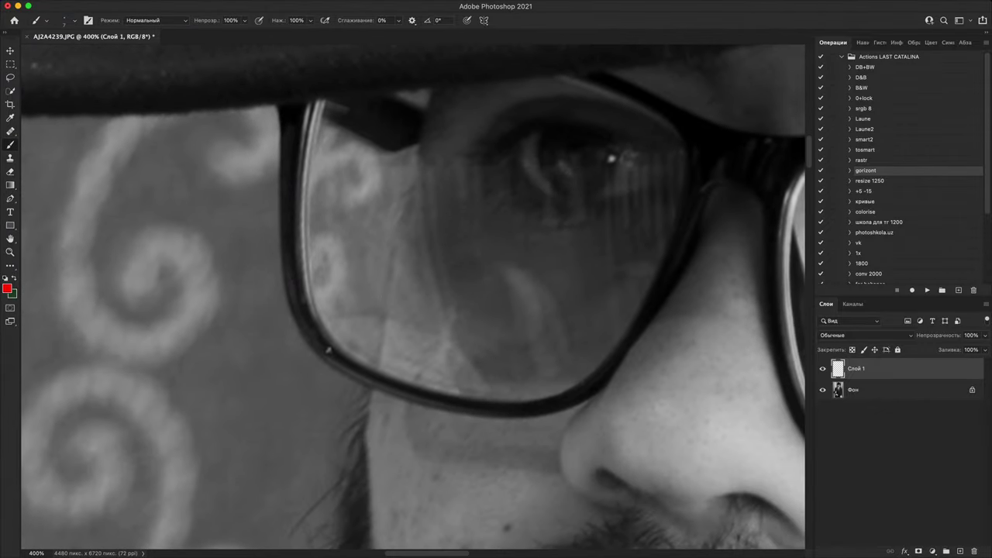
{"action": "mouse_move", "coordinate": [347, 314]}
{"action": "left_mouse_down"}
{"action": "mouse_move", "coordinate": [488, 341]}
{"action": "mouse_move", "coordinate": [338, 345]}
{"action": "left_mouse_up"}
{"action": "mouse_move", "coordinate": [506, 314]}
{"action": "left_mouse_down"}
{"action": "mouse_move", "coordinate": [527, 259]}
{"action": "mouse_move", "coordinate": [512, 264]}
{"action": "left_mouse_up"}
- Outline two blemished patches on the man's lower lip in red
{"action": "scroll", "coordinate": [480, 292], "scroll_direction": "down", "scroll_amount": 15}
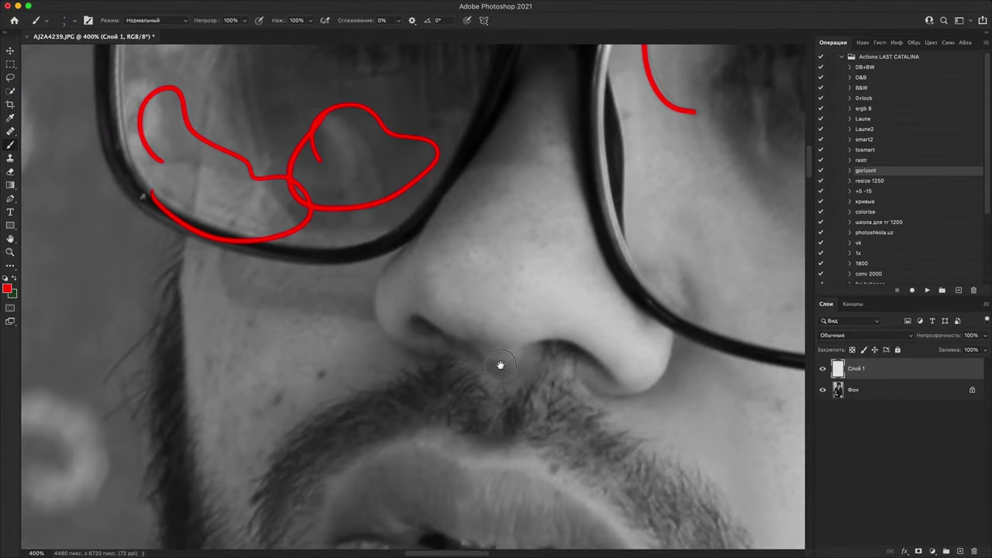
{"action": "key", "text": "super+minus"}
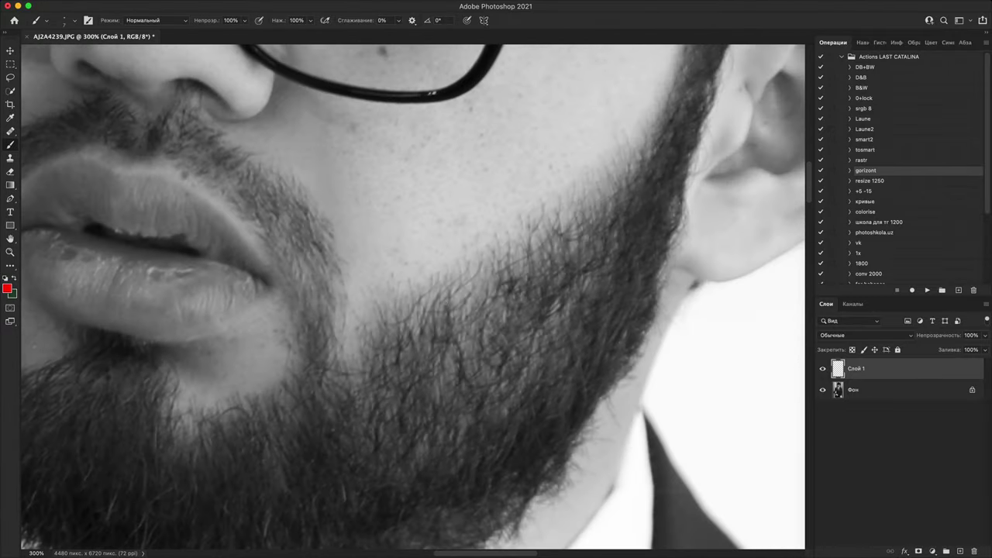
{"action": "left_click_drag", "start_coordinate": [394, 354], "coordinate": [641, 450]}
{"action": "key", "text": "super+plus"}
{"action": "key", "text": "super+plus"}
{"action": "left_click_drag", "start_coordinate": [506, 436], "coordinate": [629, 457]}
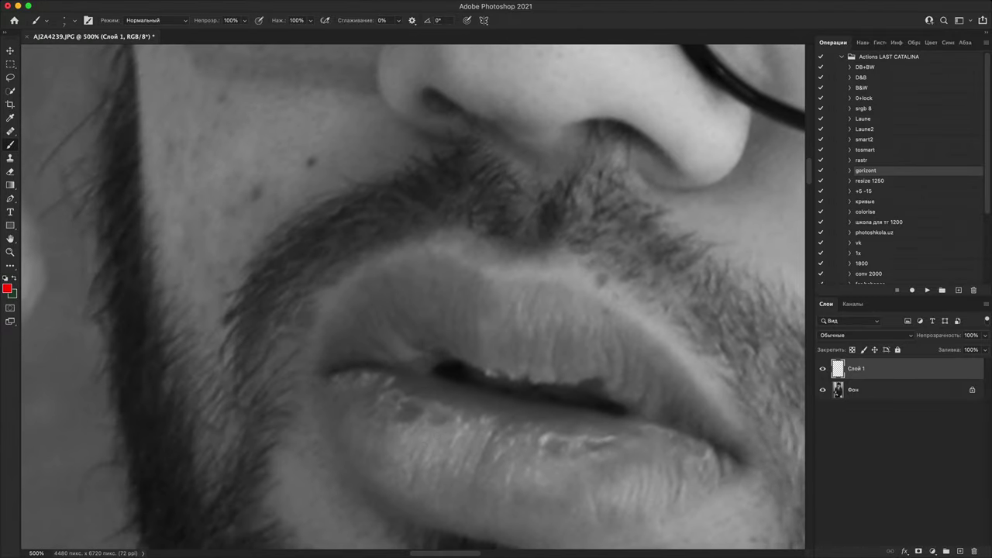
{"action": "mouse_move", "coordinate": [421, 435]}
{"action": "left_mouse_down"}
{"action": "mouse_move", "coordinate": [385, 448]}
{"action": "mouse_move", "coordinate": [355, 394]}
{"action": "mouse_move", "coordinate": [490, 410]}
{"action": "mouse_move", "coordinate": [413, 456]}
{"action": "left_mouse_up"}
{"action": "mouse_move", "coordinate": [555, 450]}
{"action": "left_mouse_down"}
{"action": "mouse_move", "coordinate": [506, 459]}
{"action": "mouse_move", "coordinate": [505, 415]}
{"action": "mouse_move", "coordinate": [619, 429]}
{"action": "mouse_move", "coordinate": [581, 481]}
{"action": "mouse_move", "coordinate": [507, 476]}
{"action": "left_mouse_up"}
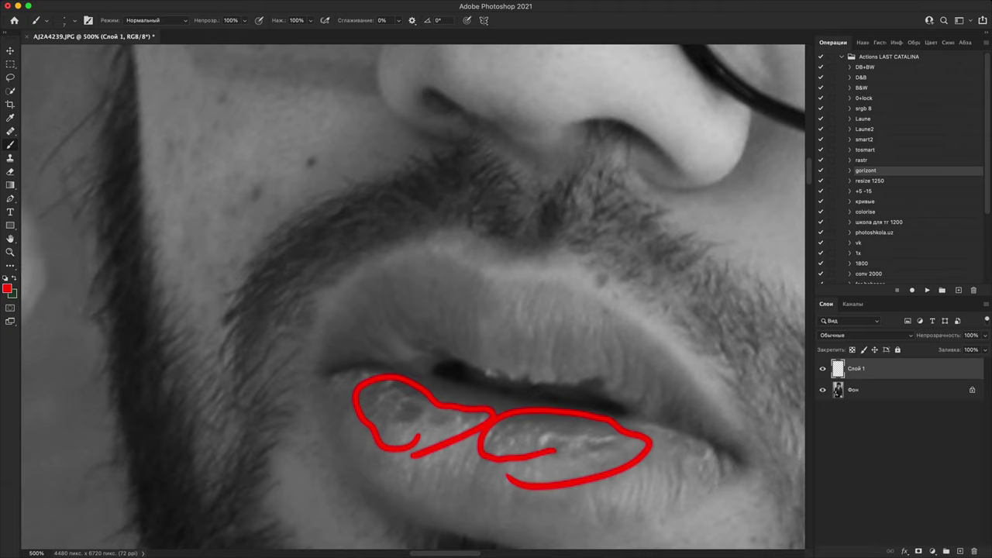
- Circle the lint specks along the outer edge of the unmarked jacket lapel in red
{"action": "left_click_drag", "start_coordinate": [569, 514], "coordinate": [530, 404]}
{"action": "key", "text": "super+minus"}
{"action": "key", "text": "super+minus"}
{"action": "key", "text": "super+minus"}
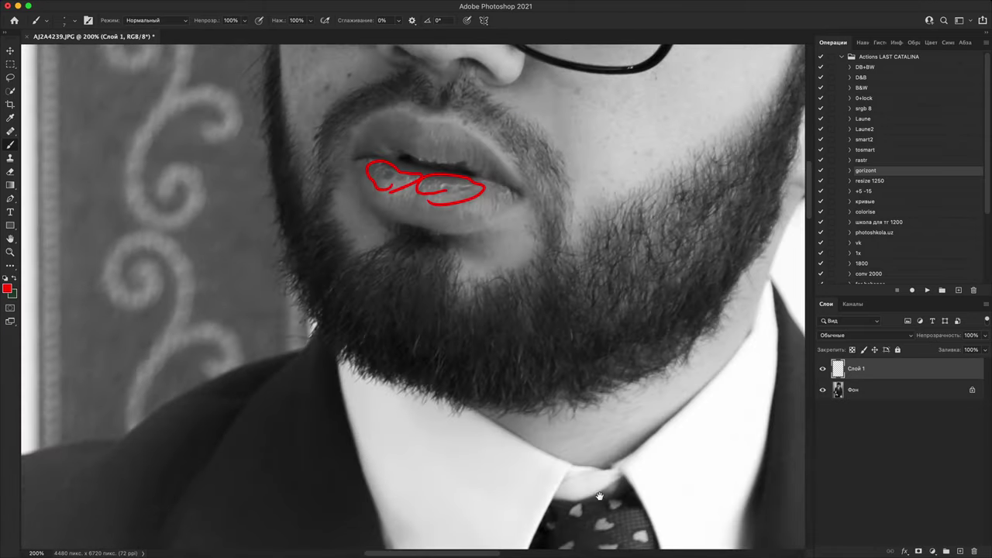
{"action": "left_click_drag", "start_coordinate": [590, 512], "coordinate": [562, 376]}
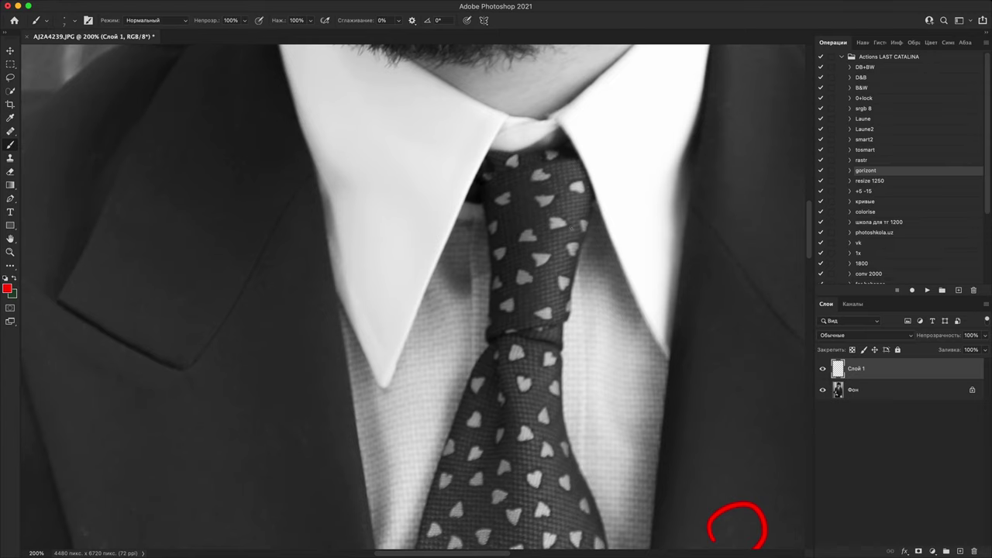
{"action": "key", "text": "super+minus"}
{"action": "key", "text": "super+minus"}
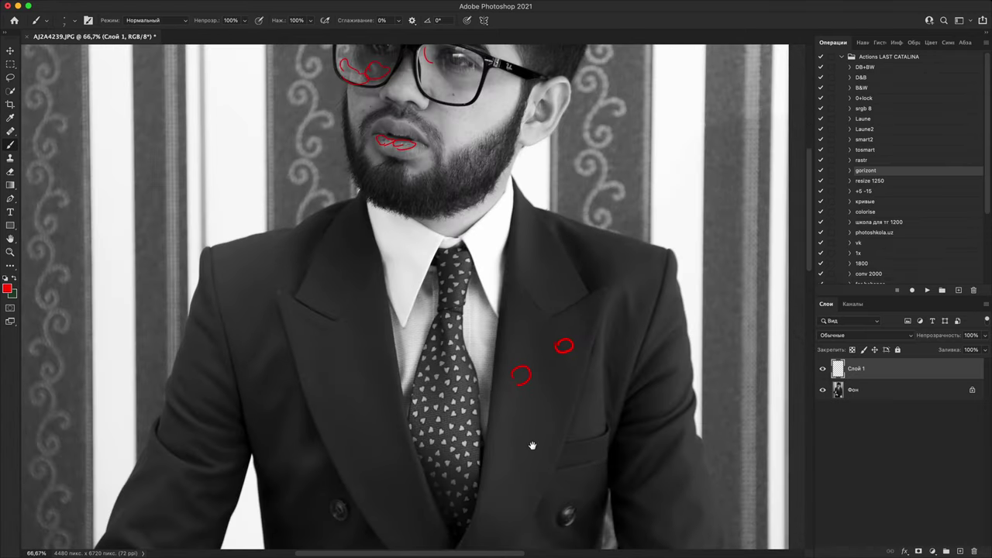
{"action": "left_click_drag", "start_coordinate": [533, 446], "coordinate": [600, 429]}
{"action": "key", "text": "super+plus"}
{"action": "key", "text": "super+plus"}
{"action": "key", "text": "super+plus"}
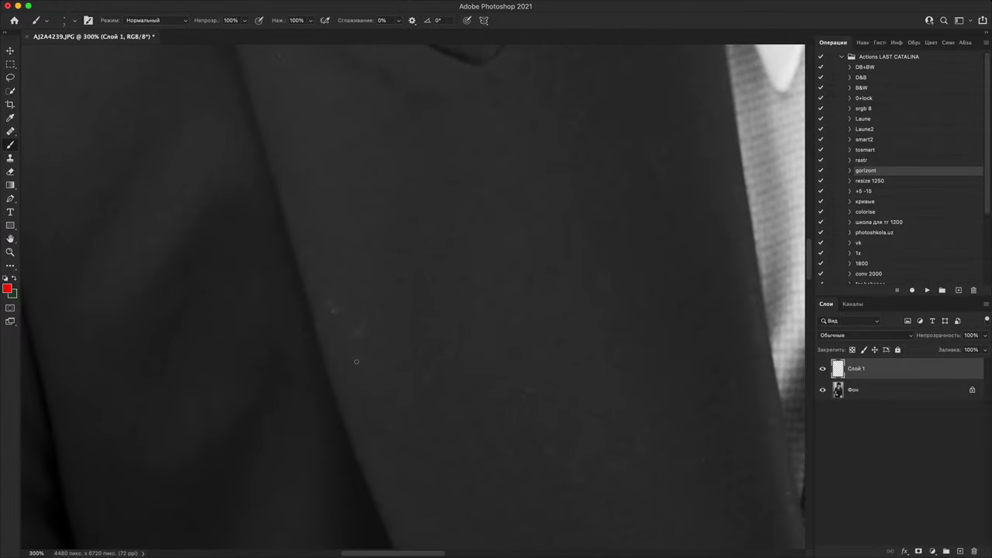
{"action": "mouse_move", "coordinate": [348, 394]}
{"action": "left_mouse_down"}
{"action": "mouse_move", "coordinate": [317, 335]}
{"action": "mouse_move", "coordinate": [355, 392]}
{"action": "left_mouse_up"}
- Sketch red angular, diamond-like outlines over the jacket sleeve above the watch on a new layer, and hide that layer
{"action": "key", "text": "super+minus"}
{"action": "key", "text": "super+minus"}
{"action": "key", "text": "super+minus"}
{"action": "key", "text": "super+minus"}
{"action": "key", "text": "super+minus"}
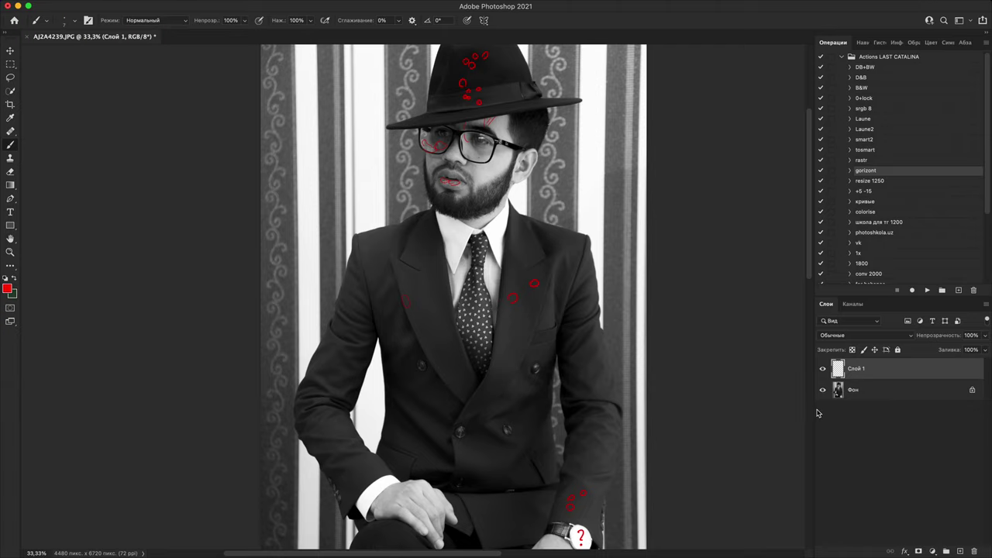
{"action": "left_click_drag", "start_coordinate": [658, 426], "coordinate": [615, 292]}
{"action": "key", "text": "super+plus"}
{"action": "key", "text": "super+plus"}
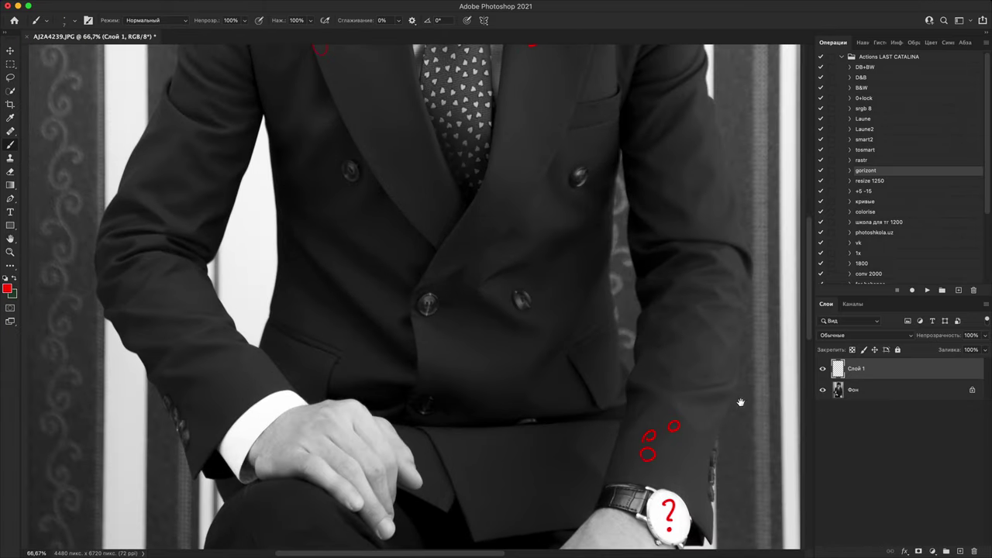
{"action": "left_click_drag", "start_coordinate": [764, 401], "coordinate": [568, 387]}
{"action": "key", "text": "super+plus"}
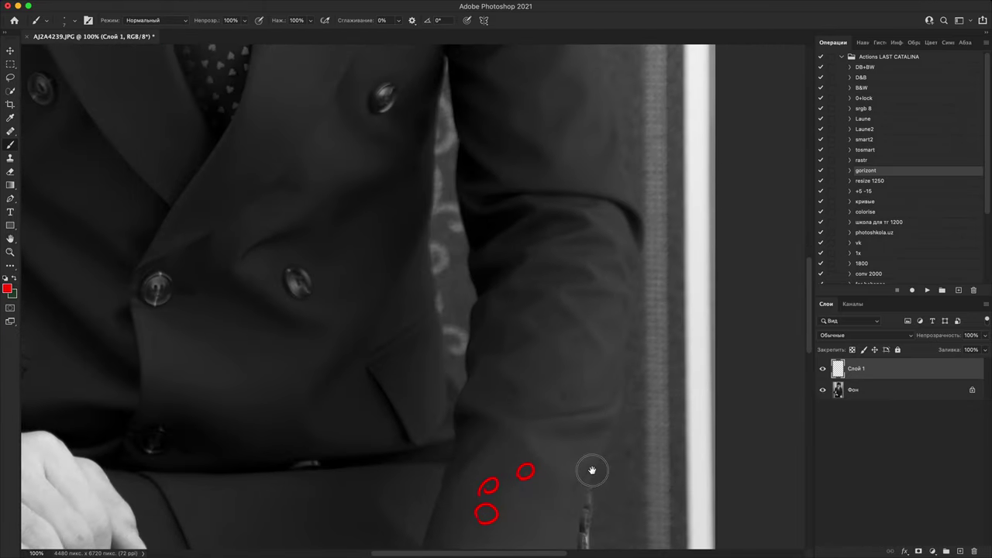
{"action": "left_click_drag", "start_coordinate": [592, 471], "coordinate": [604, 449]}
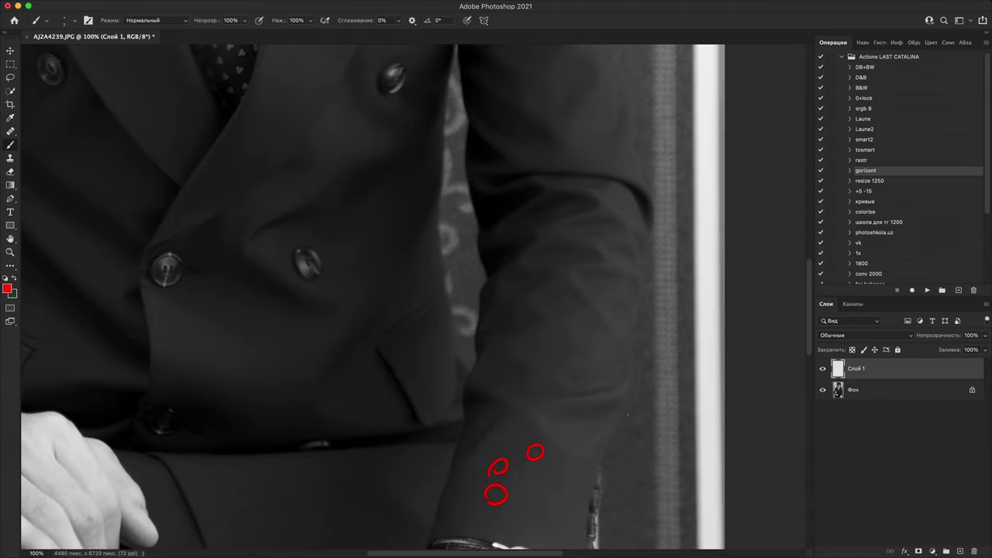
{"action": "left_click", "coordinate": [961, 551]}
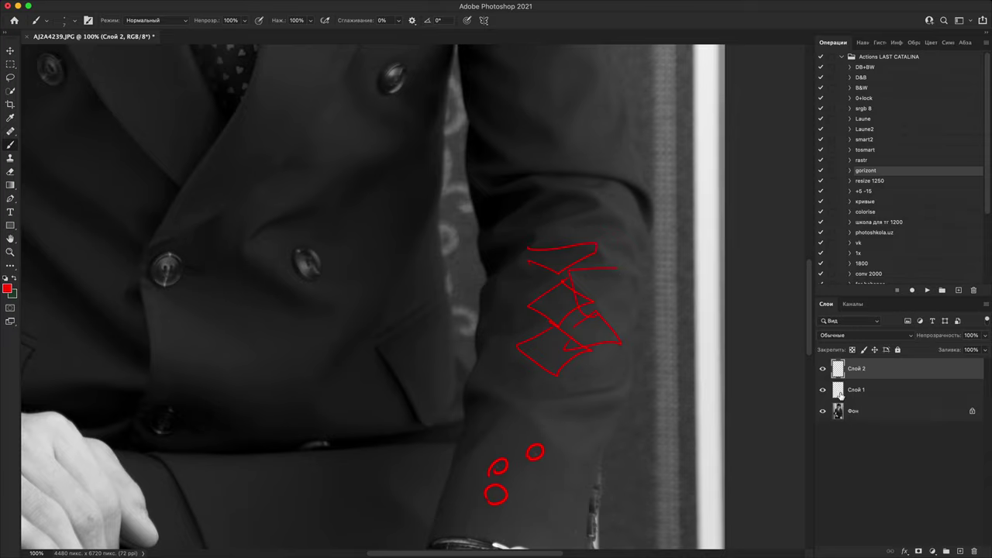
{"action": "left_click", "coordinate": [822, 369]}
- Examine the retouching of the jacket front and the sleeve beside the white gap up close
{"action": "scroll", "coordinate": [605, 272], "scroll_direction": "up", "scroll_amount": 3}
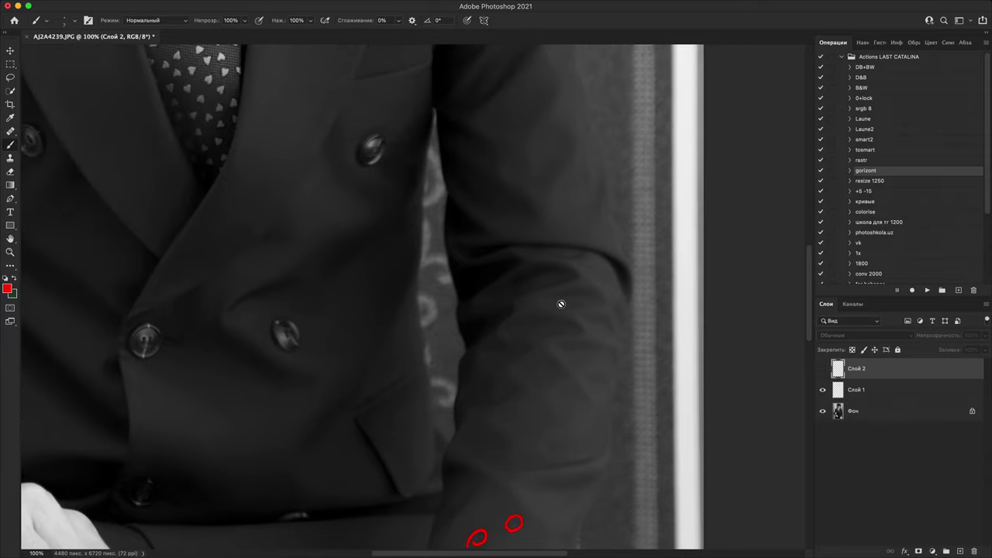
{"action": "scroll", "coordinate": [495, 318], "scroll_direction": "left", "scroll_amount": 10}
{"action": "scroll", "coordinate": [495, 318], "scroll_direction": "up", "scroll_amount": 2}
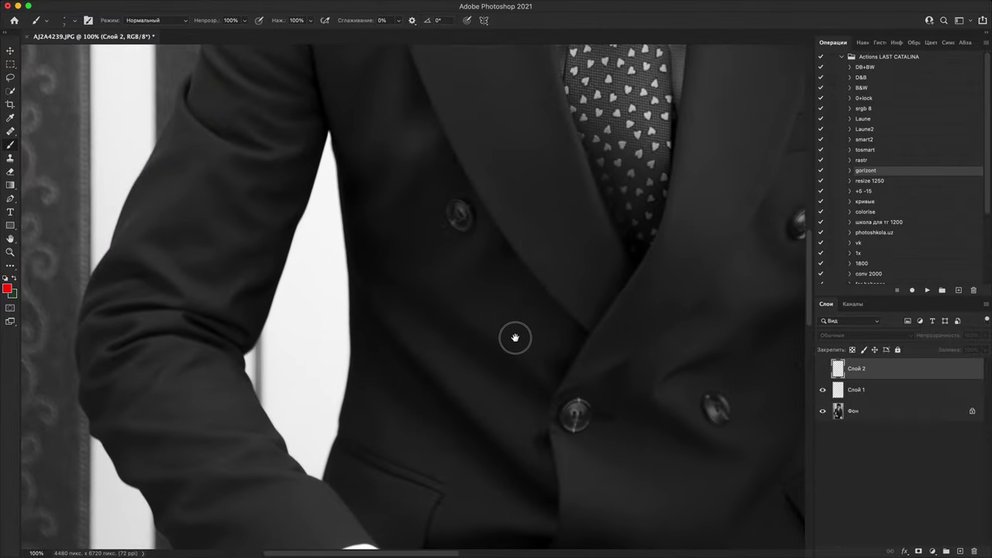
{"action": "left_click_drag", "start_coordinate": [516, 338], "coordinate": [678, 257]}
{"action": "left_click_drag", "start_coordinate": [651, 116], "coordinate": [603, 224]}
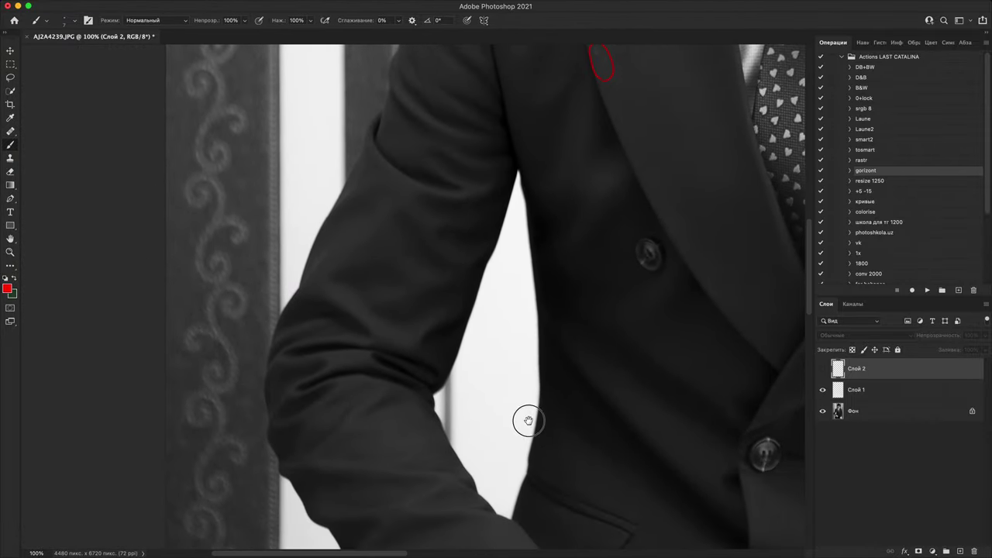
{"action": "left_click_drag", "start_coordinate": [528, 421], "coordinate": [406, 230]}
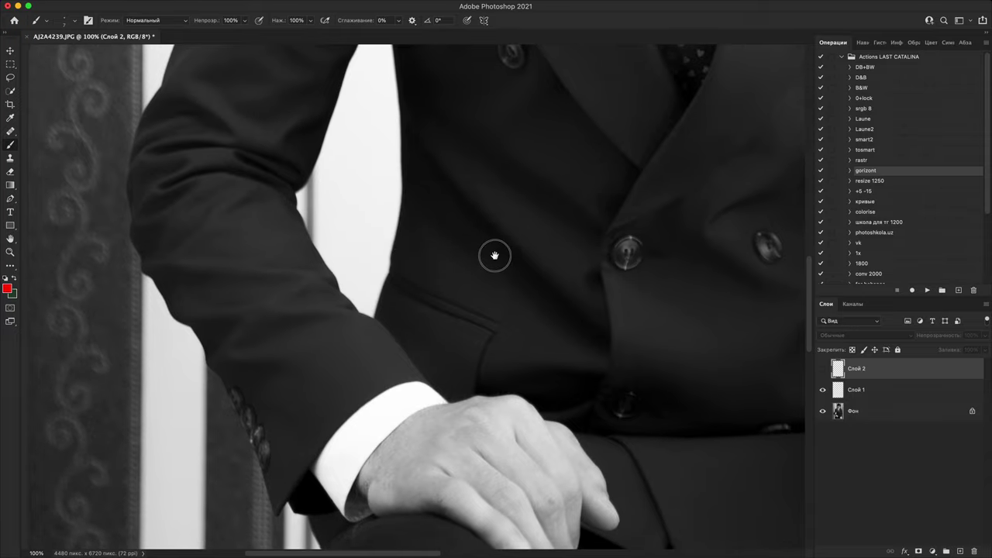
{"action": "left_click_drag", "start_coordinate": [495, 256], "coordinate": [421, 520]}
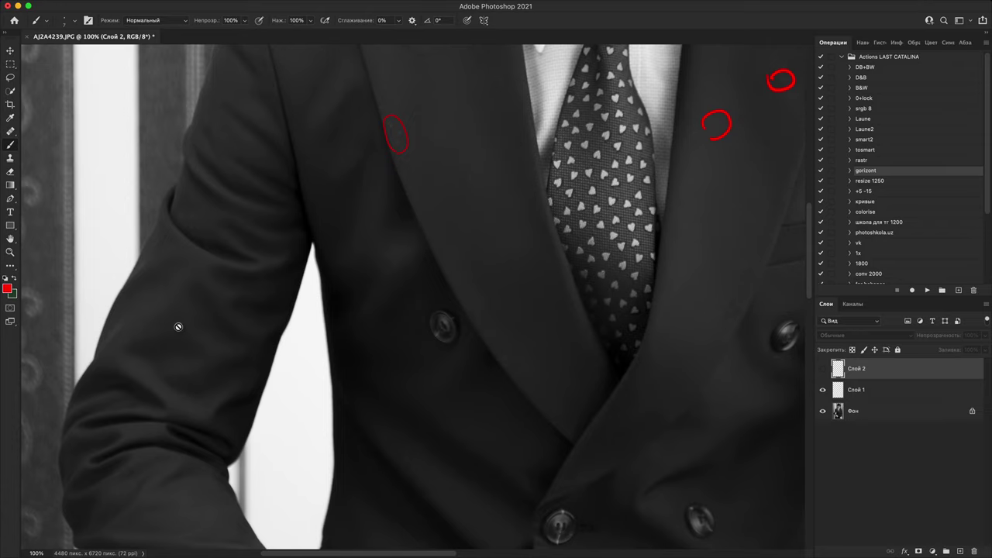
{"action": "key", "text": "super+plus"}
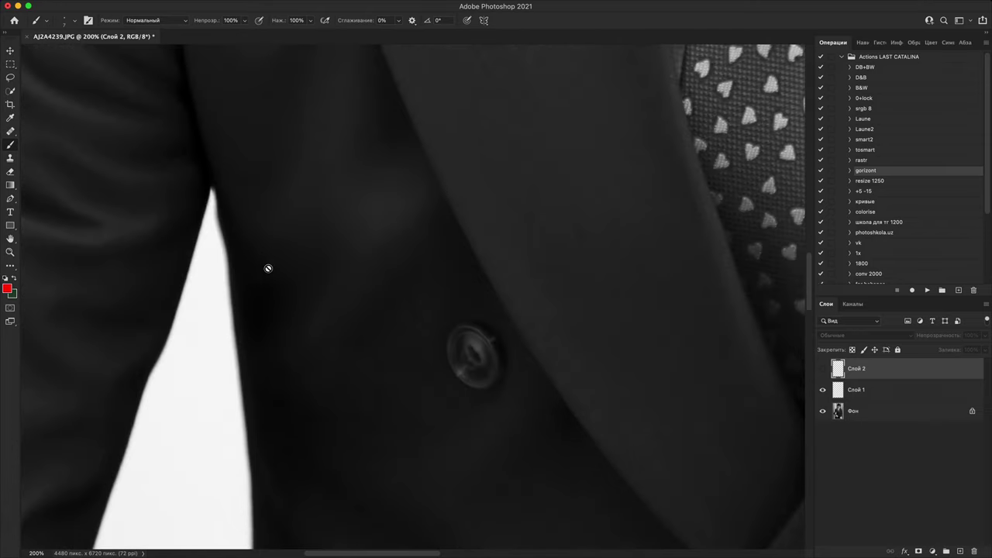
{"action": "key", "text": "super+minus"}
{"action": "key", "text": "super+minus"}
- Examine the folds and smoothing on the opposite jacket sleeve near the marked lapel, and compare them with the whole photo
{"action": "left_click_drag", "start_coordinate": [649, 220], "coordinate": [436, 397]}
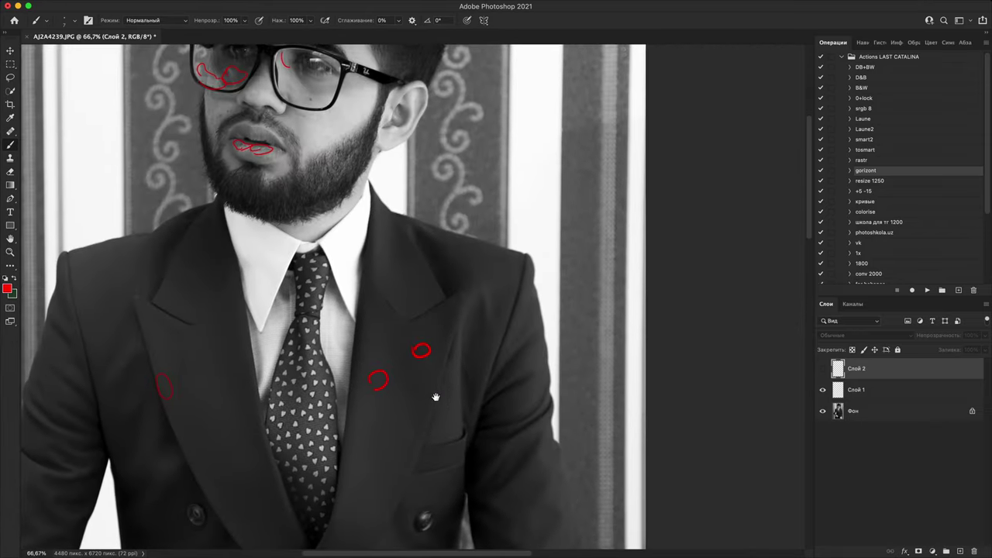
{"action": "key", "text": "super+plus"}
{"action": "key", "text": "super+plus"}
{"action": "key", "text": "super+plus"}
{"action": "left_click_drag", "start_coordinate": [614, 467], "coordinate": [453, 338]}
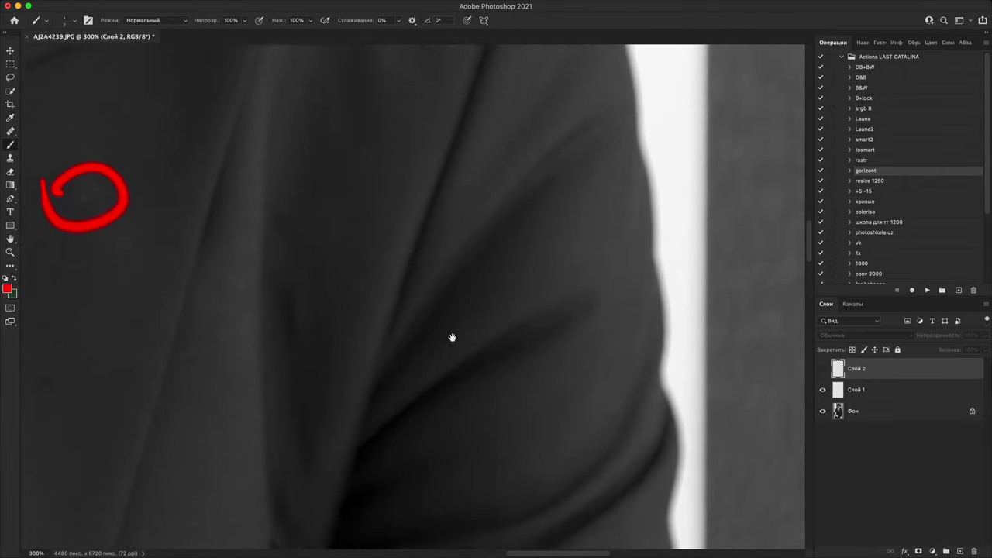
{"action": "left_click_drag", "start_coordinate": [468, 370], "coordinate": [512, 430]}
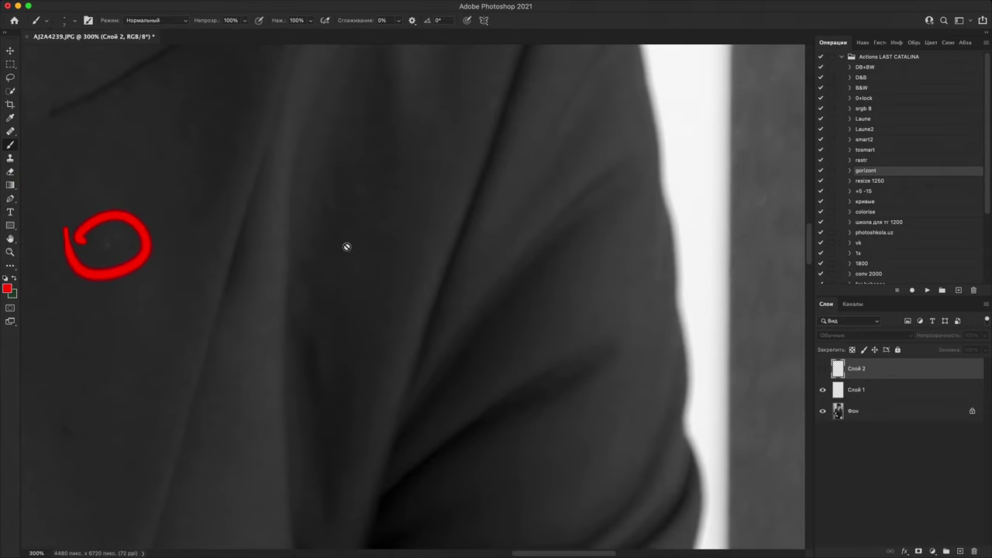
{"action": "key", "text": "super+minus"}
{"action": "key", "text": "super+minus"}
{"action": "key", "text": "super+minus"}
{"action": "key", "text": "super+minus"}
{"action": "key", "text": "super+minus"}
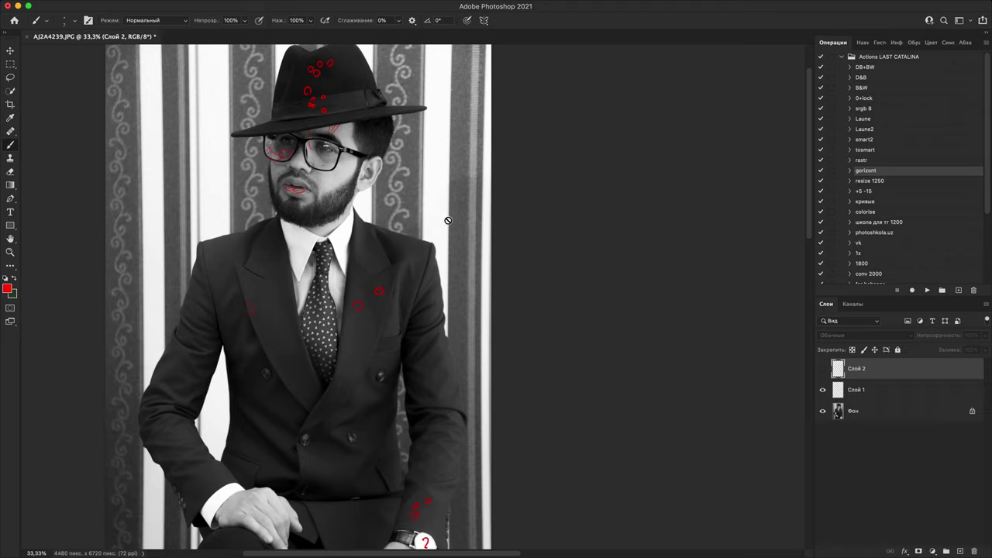
- Hide the red annotation layer Слой 1, duplicate the background layer, and open the copy in Liquify
{"action": "left_click", "coordinate": [824, 390]}
{"action": "left_click", "coordinate": [859, 415]}
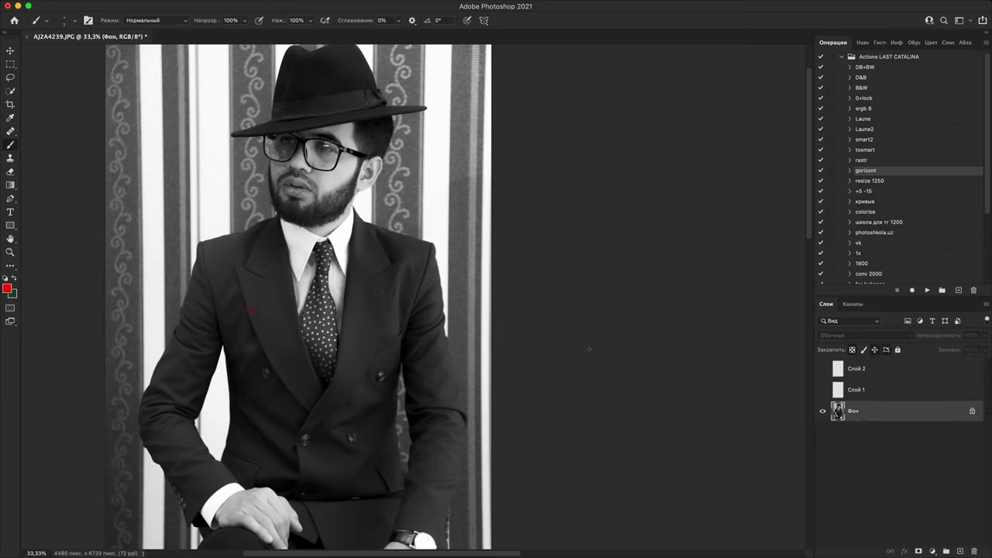
{"action": "key", "text": "super+j"}
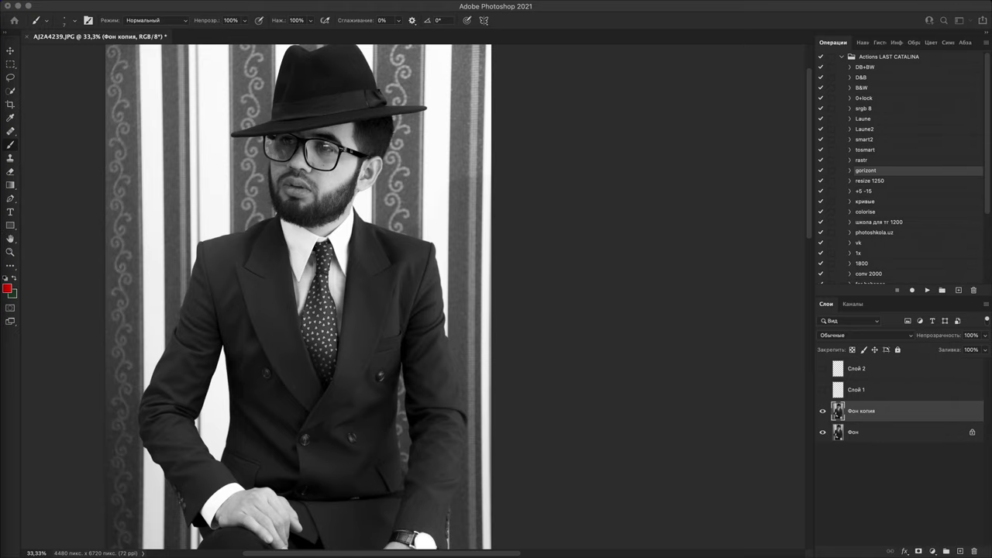
{"action": "key", "text": "super+shift+x"}
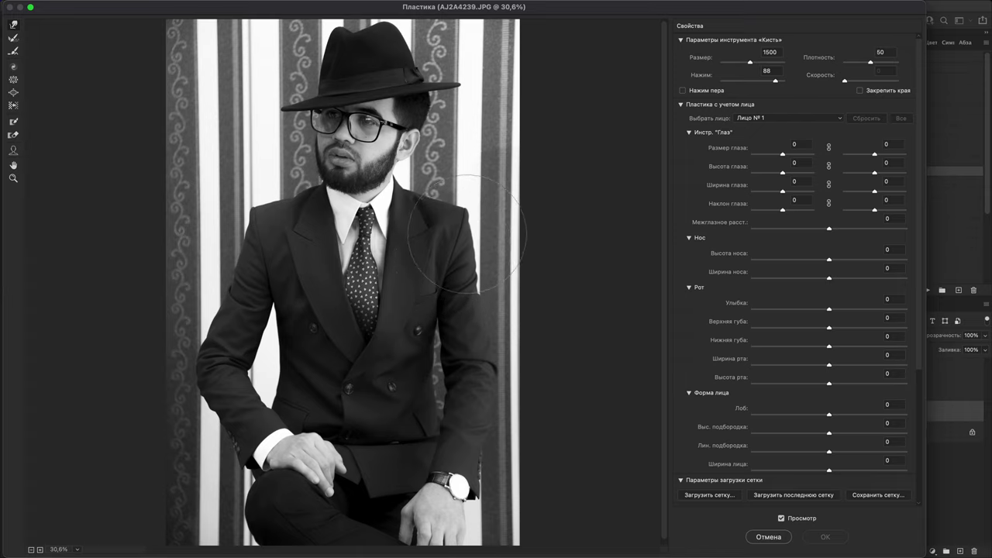
- Try to broaden both jacket shoulders with outward warp strokes at brush size 1500, and undo them
{"action": "mouse_move", "coordinate": [461, 223]}
{"action": "left_mouse_down"}
{"action": "mouse_move", "coordinate": [476, 200]}
{"action": "mouse_move", "coordinate": [491, 211]}
{"action": "mouse_move", "coordinate": [485, 272]}
{"action": "mouse_move", "coordinate": [498, 277]}
{"action": "mouse_move", "coordinate": [487, 271]}
{"action": "mouse_move", "coordinate": [484, 287]}
{"action": "left_mouse_up"}
{"action": "mouse_move", "coordinate": [243, 208]}
{"action": "left_mouse_down"}
{"action": "mouse_move", "coordinate": [222, 261]}
{"action": "mouse_move", "coordinate": [232, 288]}
{"action": "mouse_move", "coordinate": [266, 301]}
{"action": "mouse_move", "coordinate": [259, 310]}
{"action": "mouse_move", "coordinate": [302, 318]}
{"action": "left_mouse_up"}
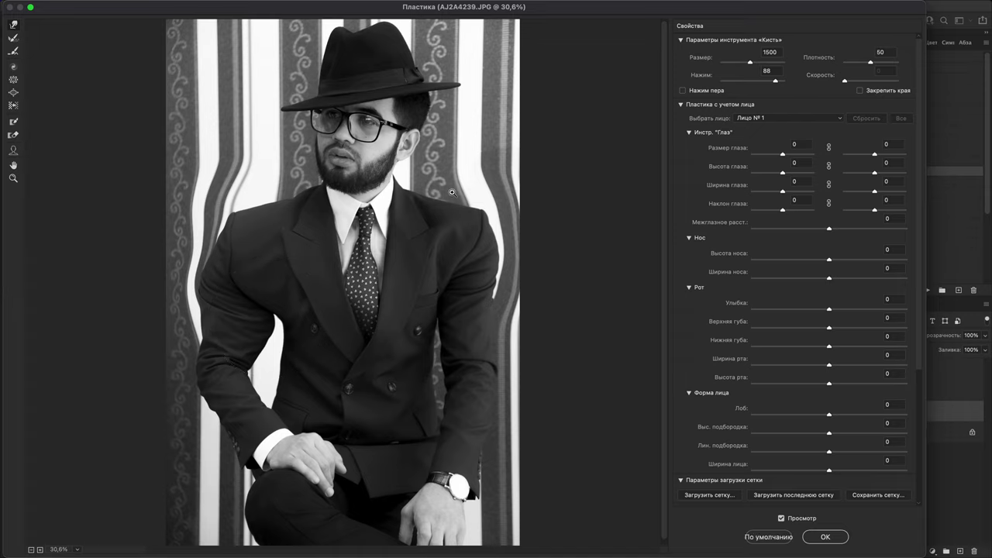
{"action": "key", "text": "super+alt+z"}
{"action": "key", "text": "super+alt+z"}
{"action": "key", "text": "super+alt+z"}
{"action": "key", "text": "super+alt+z"}
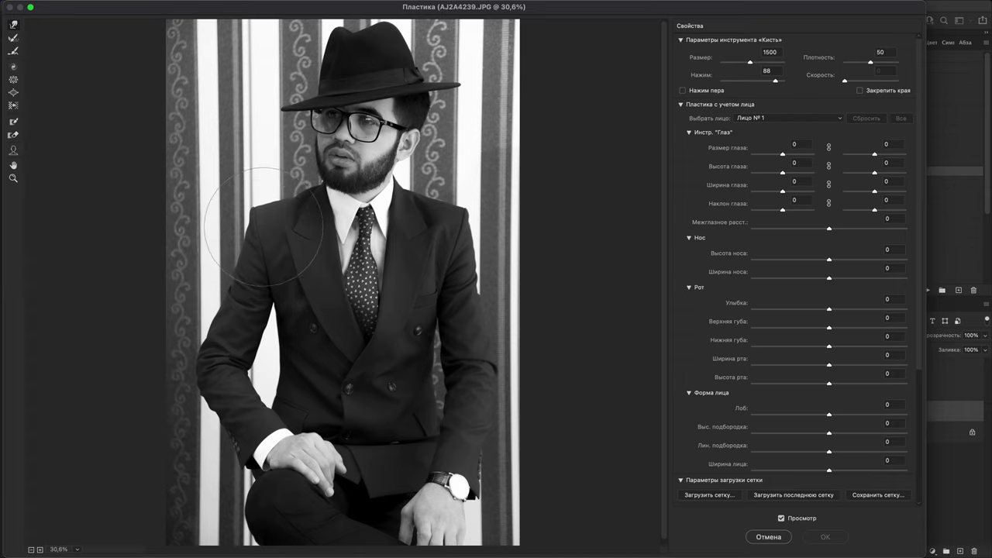
- Enlarge the Liquify brush to 2400 or so and push both jacket shoulders outward to broaden the figure
{"action": "key", "text": "bracketright"}
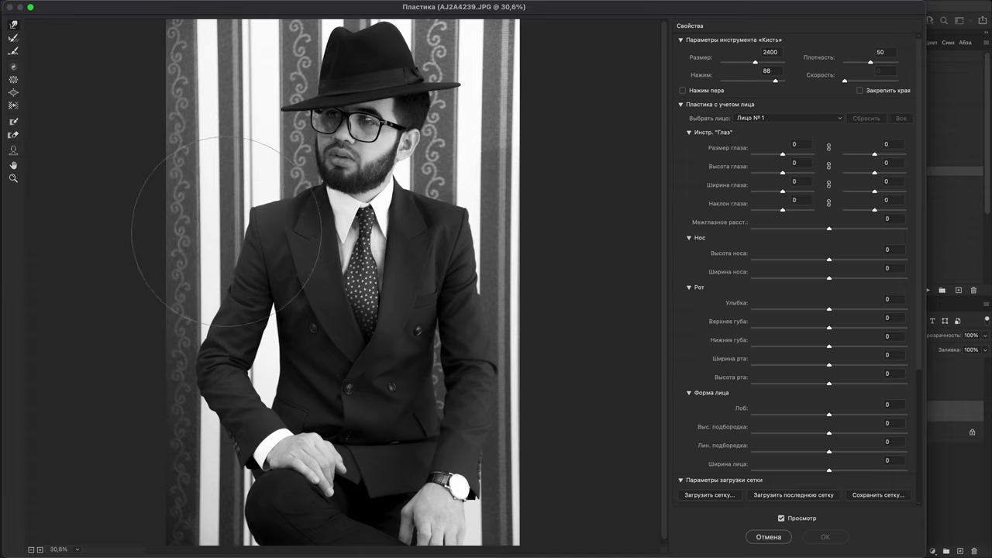
{"action": "left_click_drag", "start_coordinate": [188, 222], "coordinate": [226, 242]}
{"action": "key", "text": "bracketright"}
{"action": "key", "text": "bracketright"}
{"action": "key", "text": "bracketright"}
{"action": "key", "text": "bracketright"}
{"action": "key", "text": "bracketleft"}
{"action": "key", "text": "bracketleft"}
{"action": "mouse_move", "coordinate": [480, 219]}
{"action": "left_mouse_down"}
{"action": "mouse_move", "coordinate": [488, 254]}
{"action": "mouse_move", "coordinate": [503, 282]}
{"action": "mouse_move", "coordinate": [492, 281]}
{"action": "mouse_move", "coordinate": [534, 335]}
{"action": "mouse_move", "coordinate": [485, 290]}
{"action": "left_mouse_up"}
- Reduce the Liquify brush to 2000 and reshape the upper sleeve beside the white gap
{"action": "key", "text": "bracketleft"}
{"action": "key", "text": "bracketleft"}
{"action": "key", "text": "bracketleft"}
{"action": "key", "text": "bracketleft"}
{"action": "key", "text": "bracketleft"}
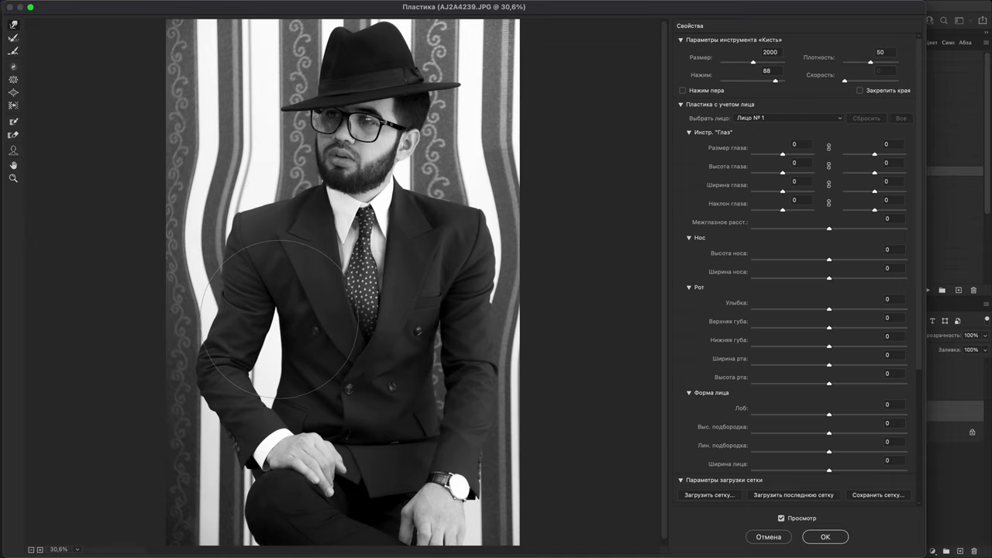
{"action": "mouse_move", "coordinate": [233, 293]}
{"action": "left_mouse_down"}
{"action": "mouse_move", "coordinate": [194, 305]}
{"action": "mouse_move", "coordinate": [233, 294]}
{"action": "left_mouse_up"}
- Refine the outer edges of both broadened shoulders with a smaller Liquify brush of about 1000, and apply the filter
{"action": "key", "text": "bracketleft"}
{"action": "key", "text": "bracketleft"}
{"action": "key", "text": "bracketleft"}
{"action": "key", "text": "bracketleft"}
{"action": "key", "text": "bracketleft"}
{"action": "key", "text": "bracketleft"}
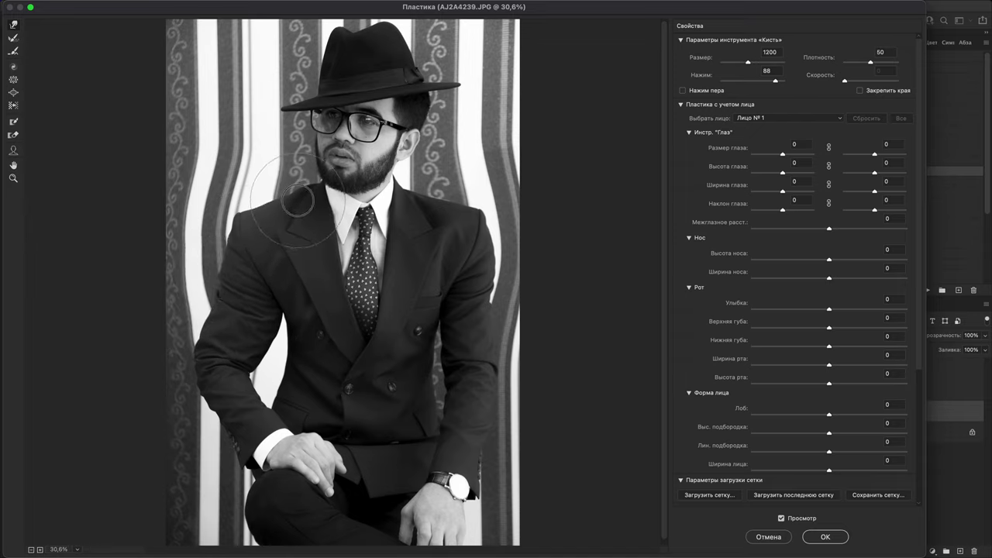
{"action": "key", "text": "bracketleft"}
{"action": "key", "text": "bracketleft"}
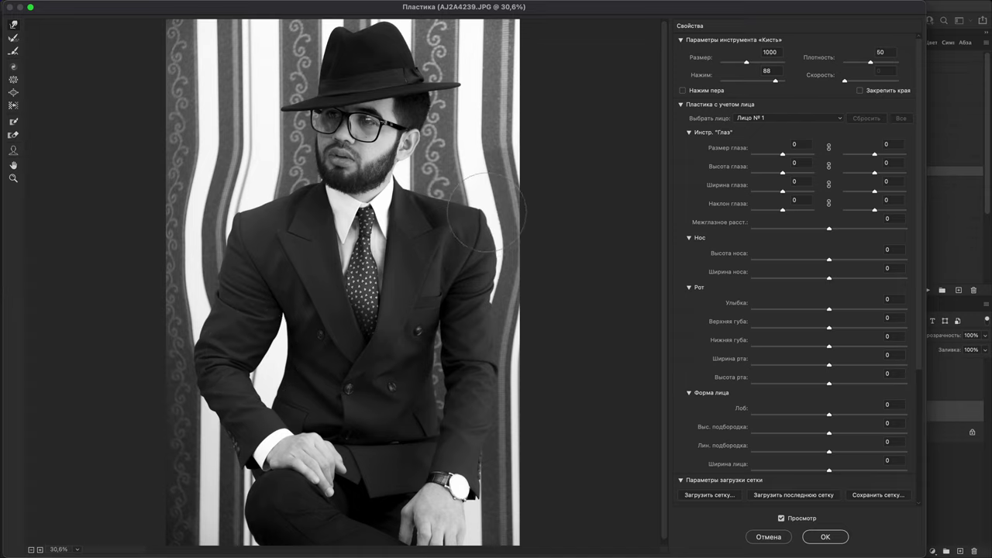
{"action": "left_click_drag", "start_coordinate": [487, 230], "coordinate": [496, 226]}
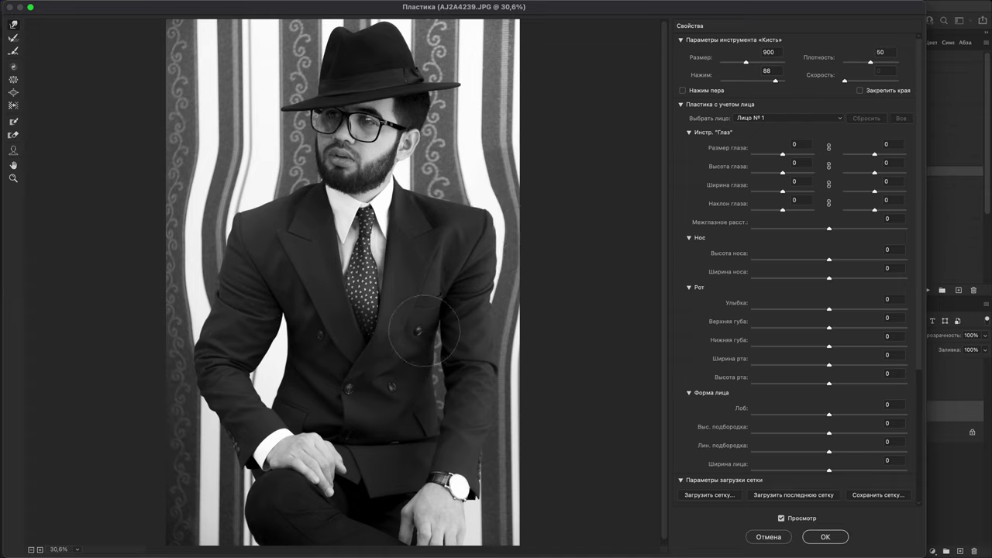
{"action": "key", "text": "bracketright"}
{"action": "key", "text": "bracketright"}
{"action": "left_click_drag", "start_coordinate": [234, 252], "coordinate": [228, 255]}
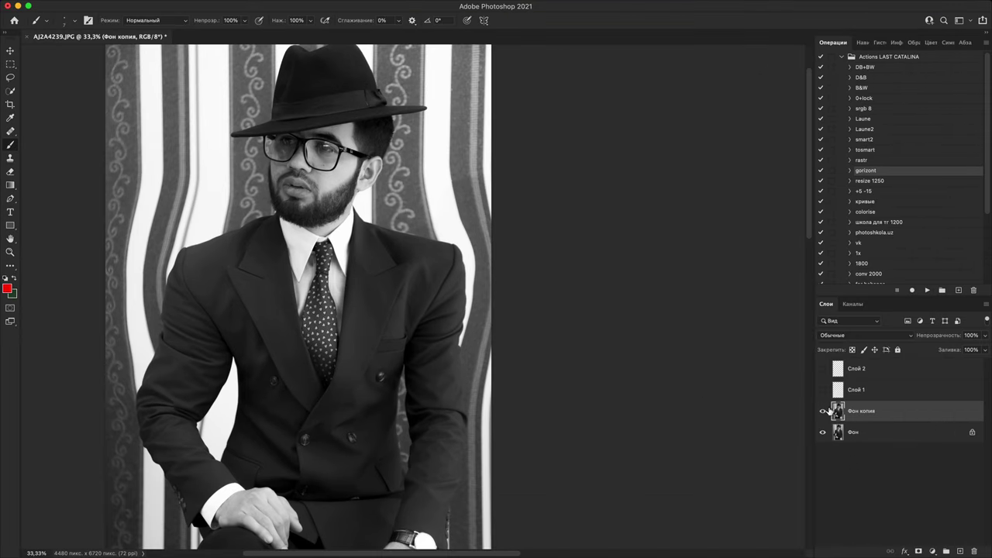
- Hide the liquified background copy and inspect the original figure up close and as a whole photo
{"action": "left_click", "coordinate": [824, 411]}
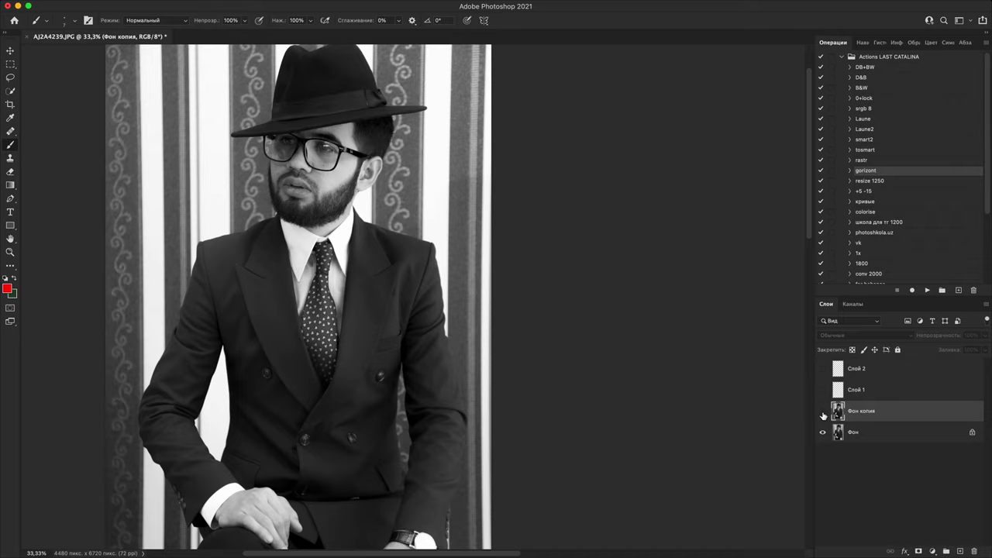
{"action": "key", "text": "super+plus"}
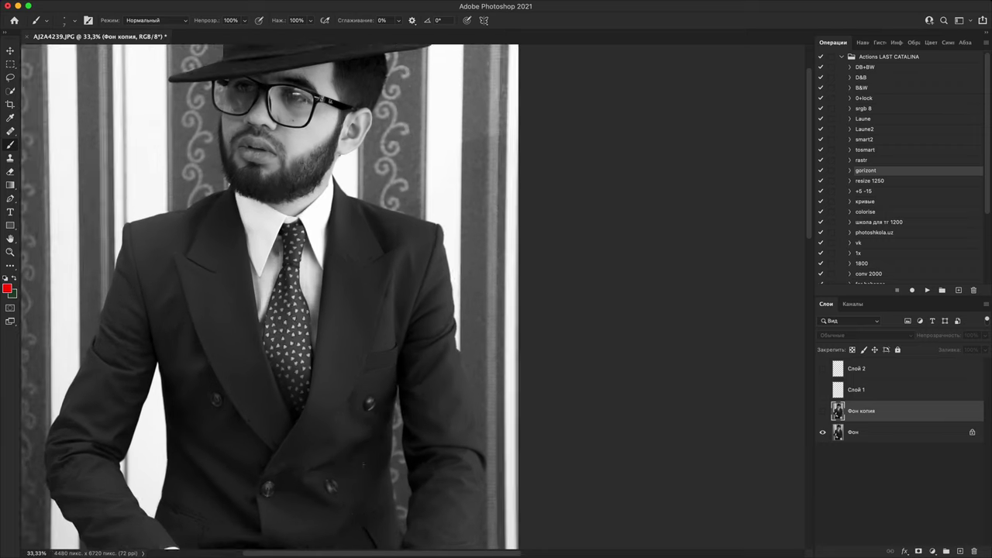
{"action": "left_click_drag", "start_coordinate": [362, 456], "coordinate": [534, 343]}
{"action": "key", "text": "super+minus"}
{"action": "key", "text": "super+minus"}
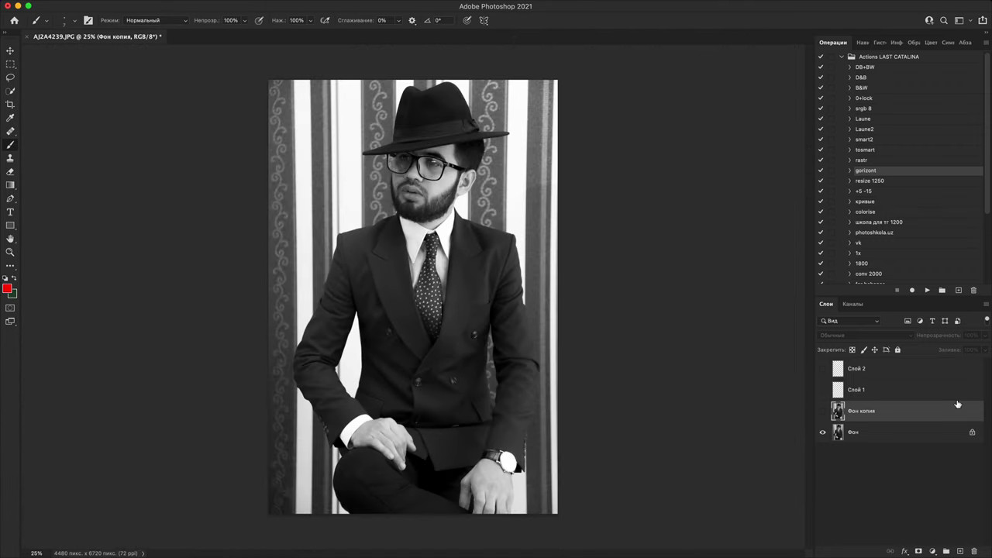
- On a new layer, fill a rectangle covering the head and upper background with dark green, and deselect it
{"action": "left_click", "coordinate": [959, 552]}
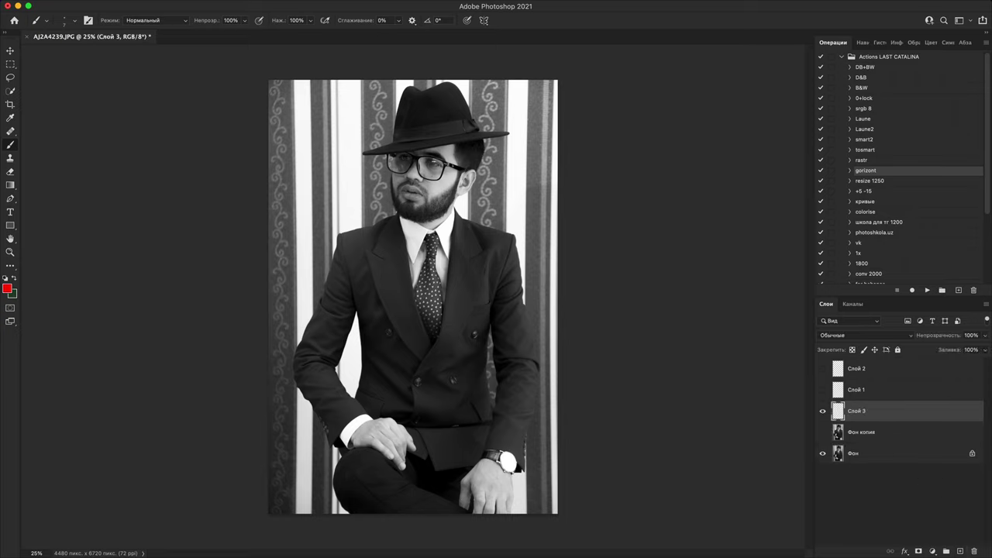
{"action": "key", "text": "m"}
{"action": "mouse_move", "coordinate": [308, 80]}
{"action": "left_mouse_down"}
{"action": "mouse_move", "coordinate": [510, 245]}
{"action": "mouse_move", "coordinate": [541, 218]}
{"action": "mouse_move", "coordinate": [559, 237]}
{"action": "left_mouse_up"}
{"action": "key", "text": "alt+BackSpace"}
{"action": "key", "text": "super+BackSpace"}
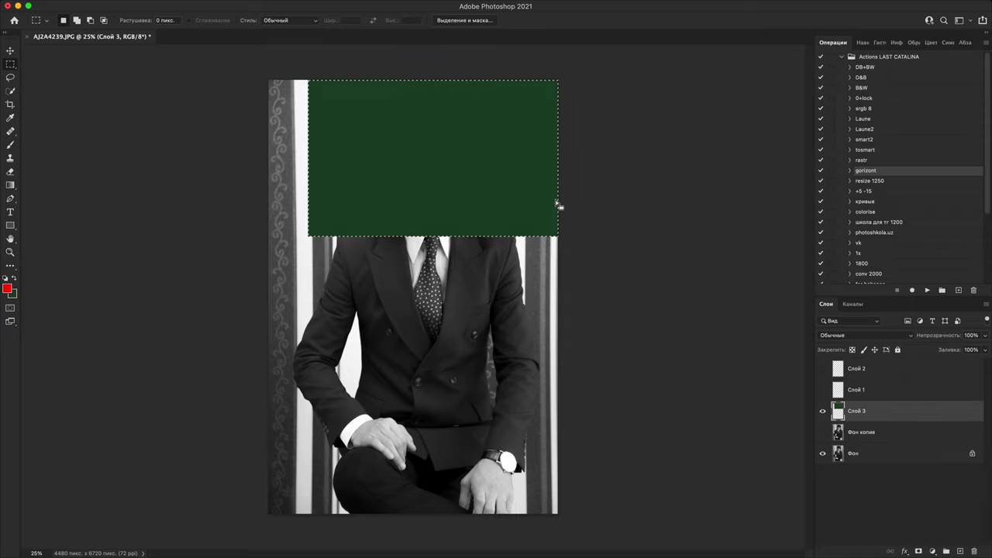
{"action": "key", "text": "super+d"}
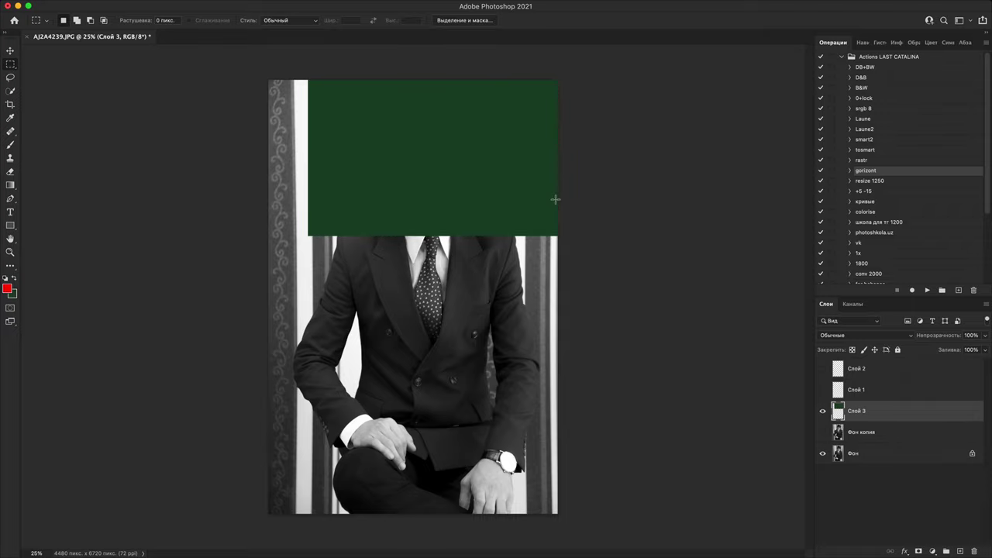
- Raise the green block until its lower edge sits above the shoulders, and place a copy over the photo from the elbows down
{"action": "key", "text": "v"}
{"action": "left_click_drag", "start_coordinate": [471, 183], "coordinate": [475, 159]}
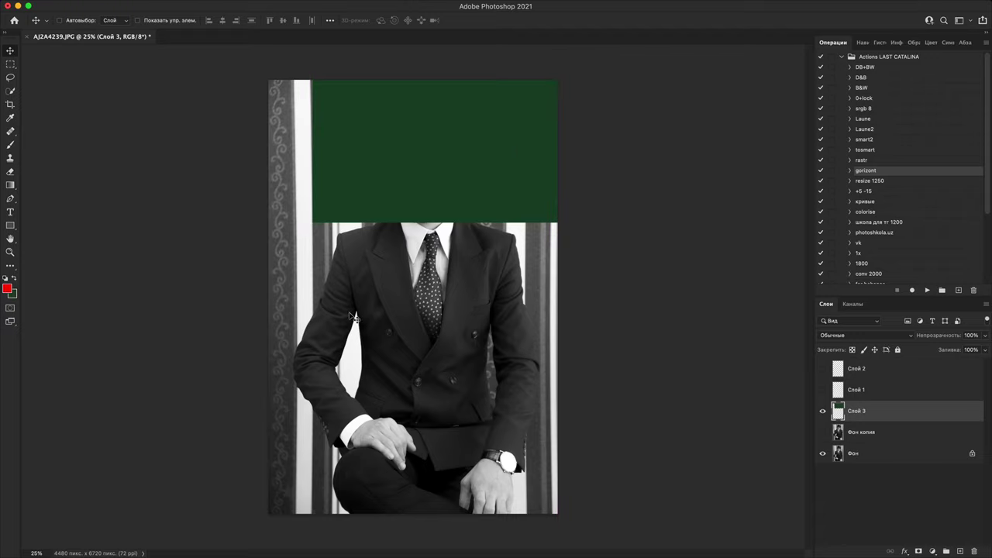
{"action": "left_click_drag", "start_coordinate": [447, 160], "coordinate": [447, 456]}
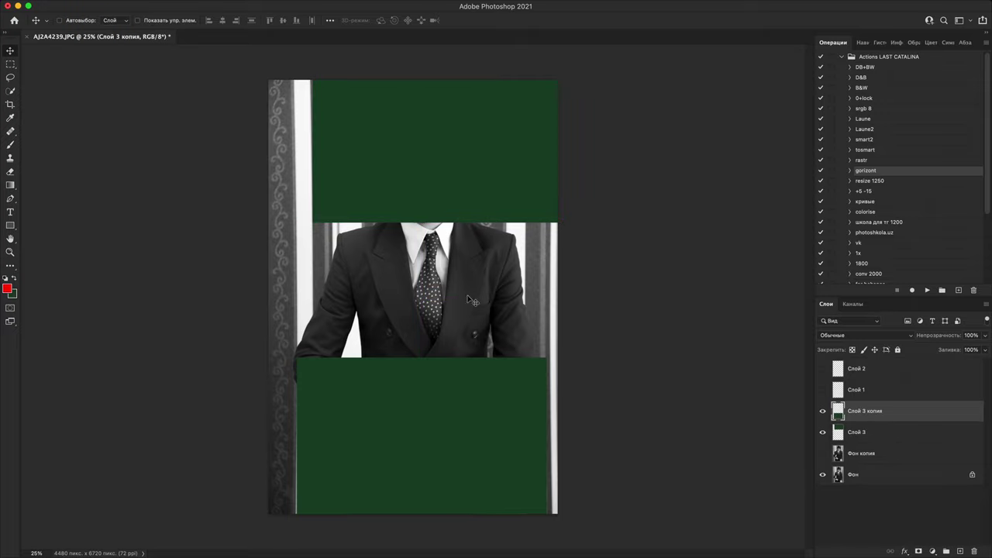
- Hide the upper green block, shift the lower one sideways across the body, and hide that one too
{"action": "left_click", "coordinate": [823, 411]}
{"action": "left_click", "coordinate": [822, 411]}
{"action": "left_click", "coordinate": [822, 432]}
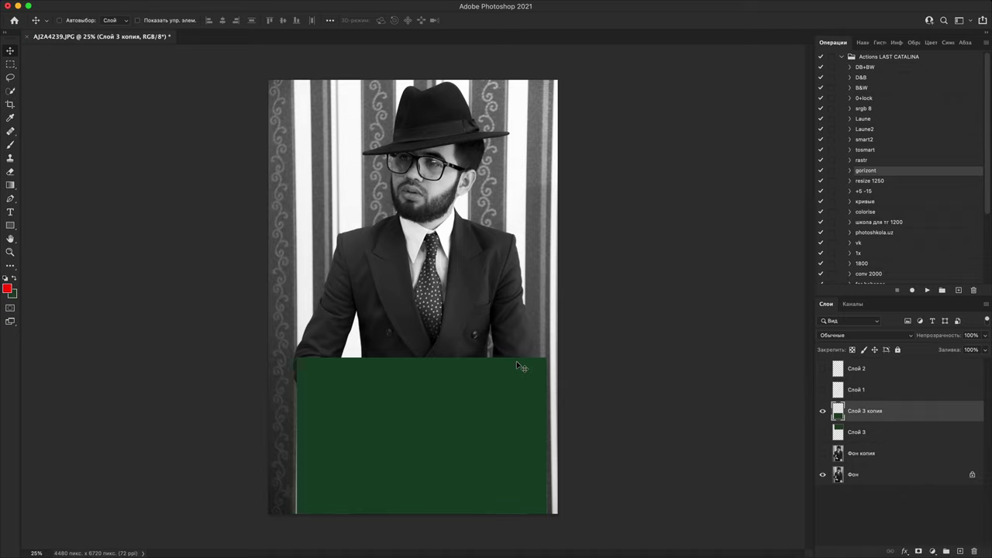
{"action": "left_click_drag", "start_coordinate": [368, 338], "coordinate": [353, 323]}
{"action": "left_click", "coordinate": [453, 423]}
{"action": "left_click_drag", "start_coordinate": [453, 422], "coordinate": [474, 426]}
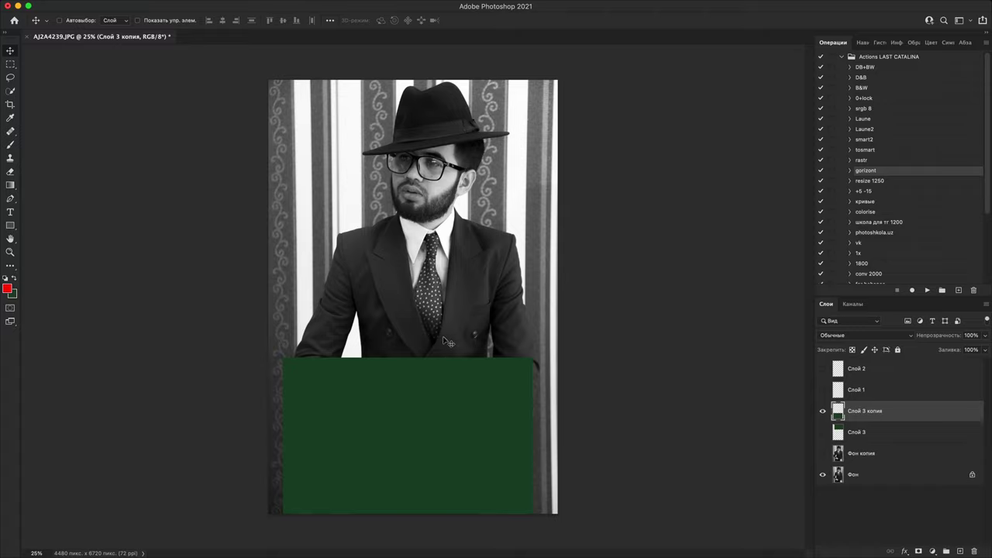
{"action": "left_click", "coordinate": [823, 412]}
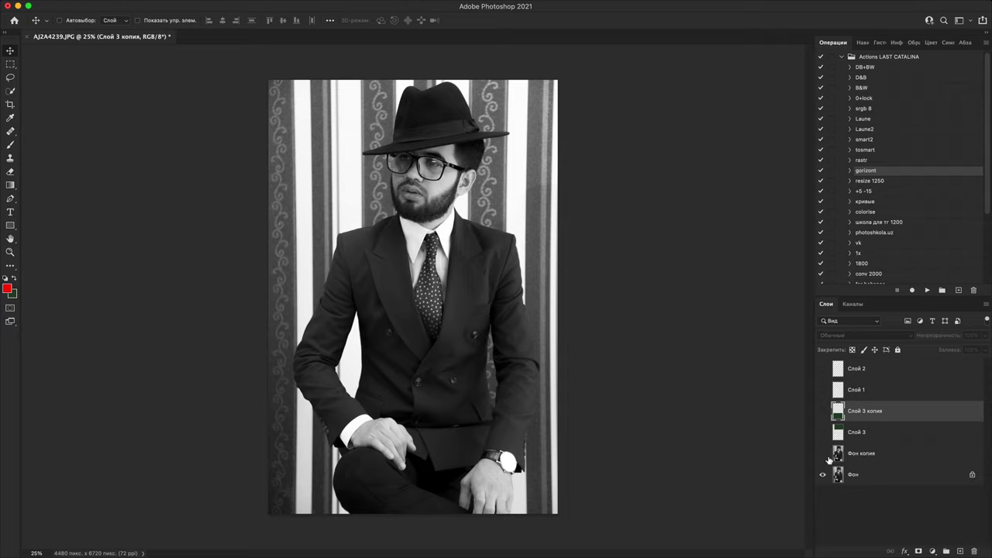
- Compare the liquified broad-shouldered copy with the original photo by toggling the visibility of Фон копия
{"action": "left_click", "coordinate": [824, 455]}
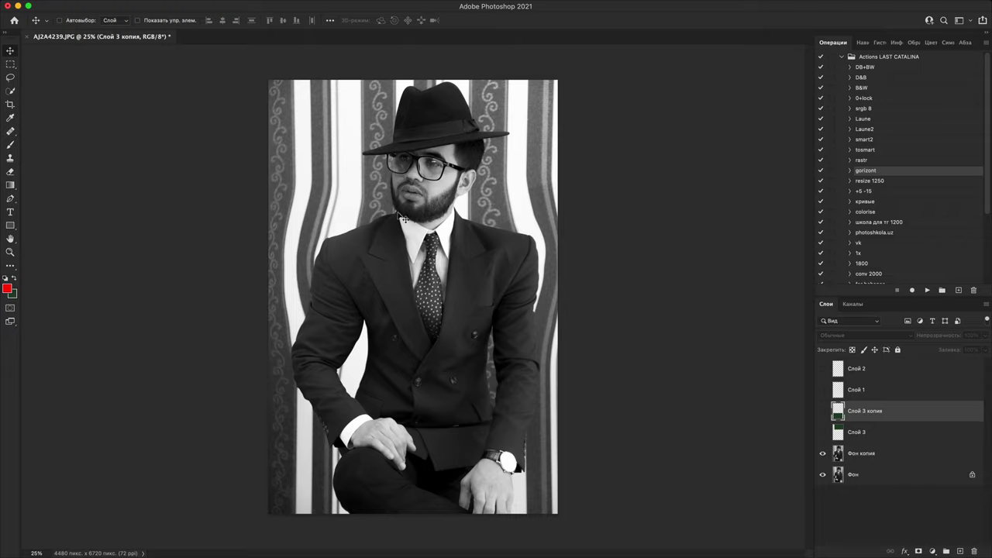
{"action": "left_click", "coordinate": [825, 456]}
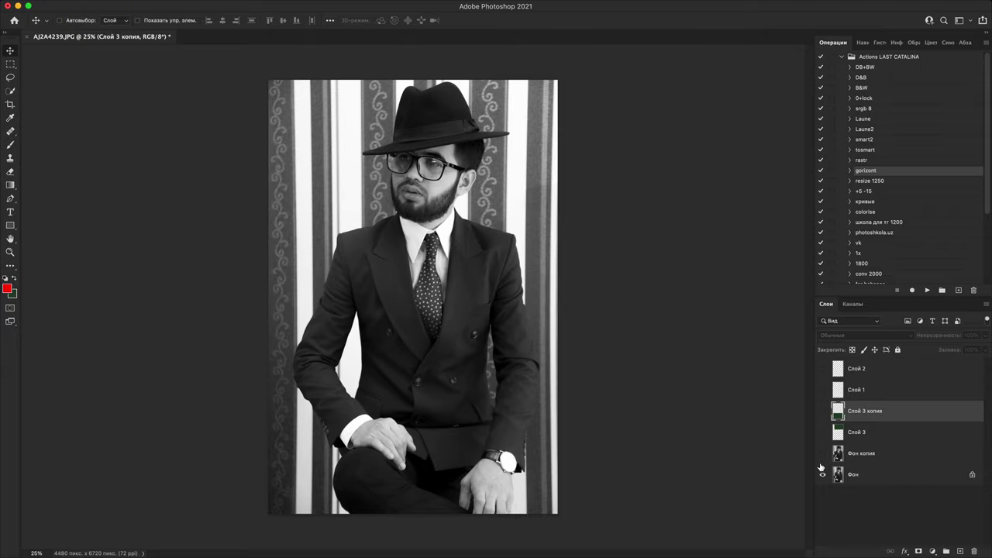
{"action": "left_click", "coordinate": [824, 457]}
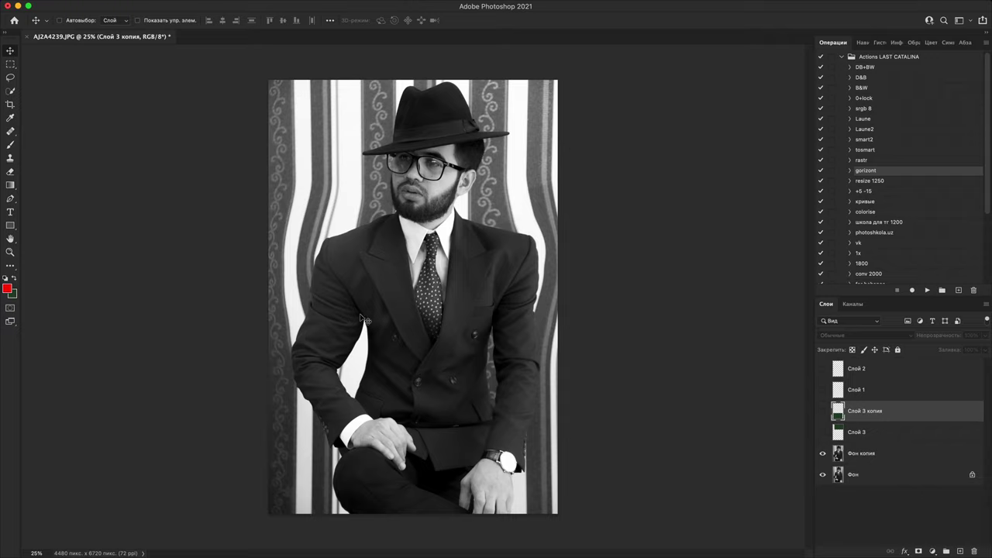
{"action": "left_click", "coordinate": [823, 454]}
- On a new layer above the background, paint a wider shoulder and upper arm on the watch side in the dark jacket colour
{"action": "left_click", "coordinate": [908, 475]}
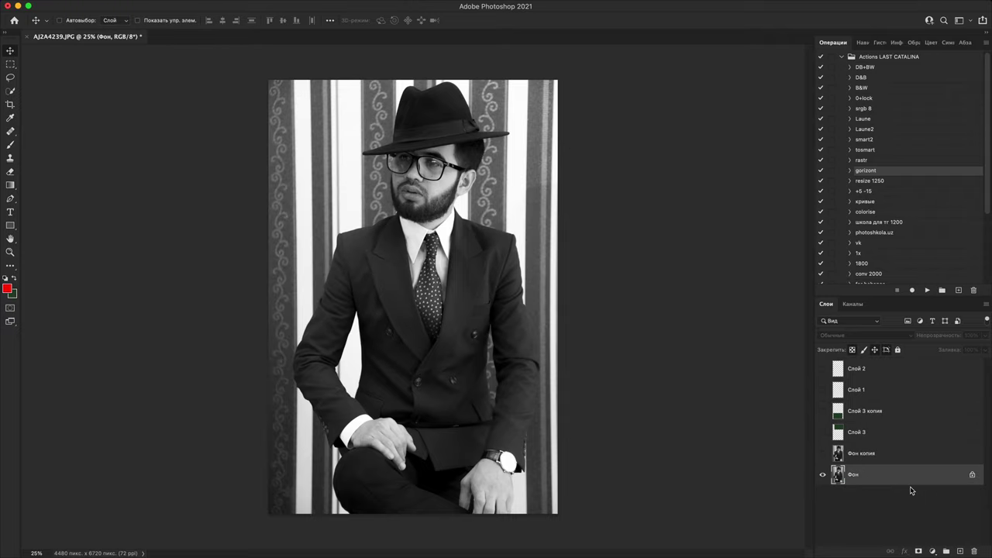
{"action": "left_click", "coordinate": [960, 551]}
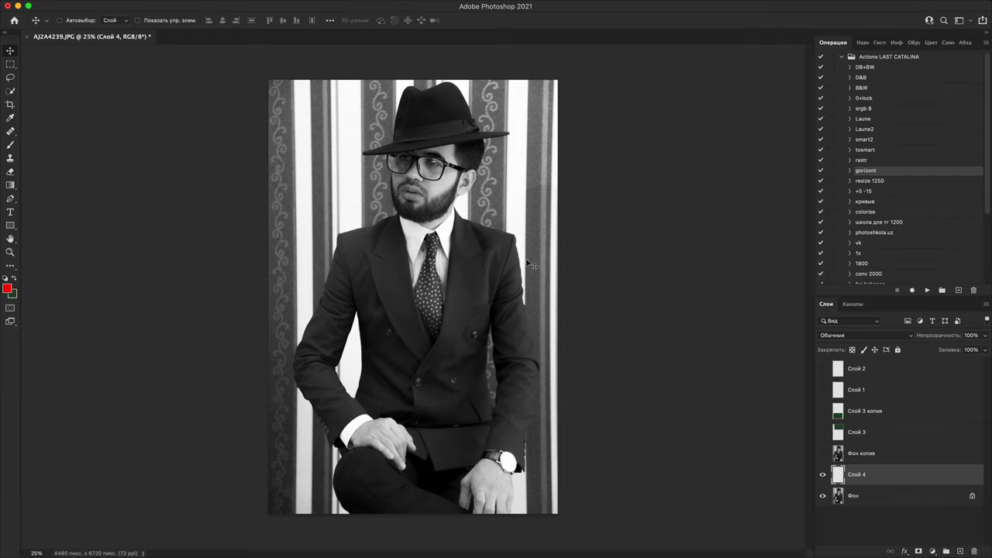
{"action": "key", "text": "b"}
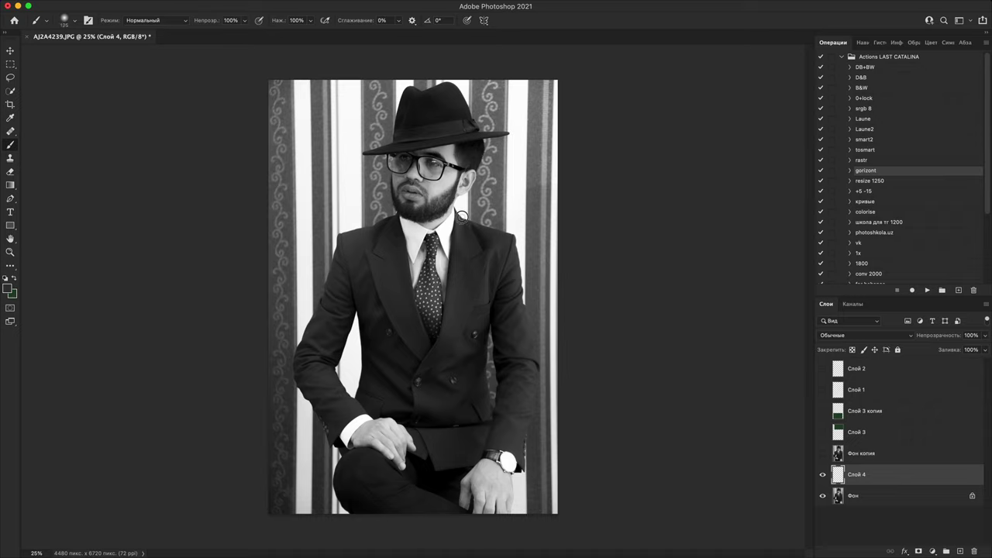
{"action": "left_click_drag", "start_coordinate": [462, 217], "coordinate": [548, 244]}
{"action": "mouse_move", "coordinate": [488, 230]}
{"action": "left_mouse_down"}
{"action": "mouse_move", "coordinate": [527, 250]}
{"action": "mouse_move", "coordinate": [546, 353]}
{"action": "left_mouse_up"}
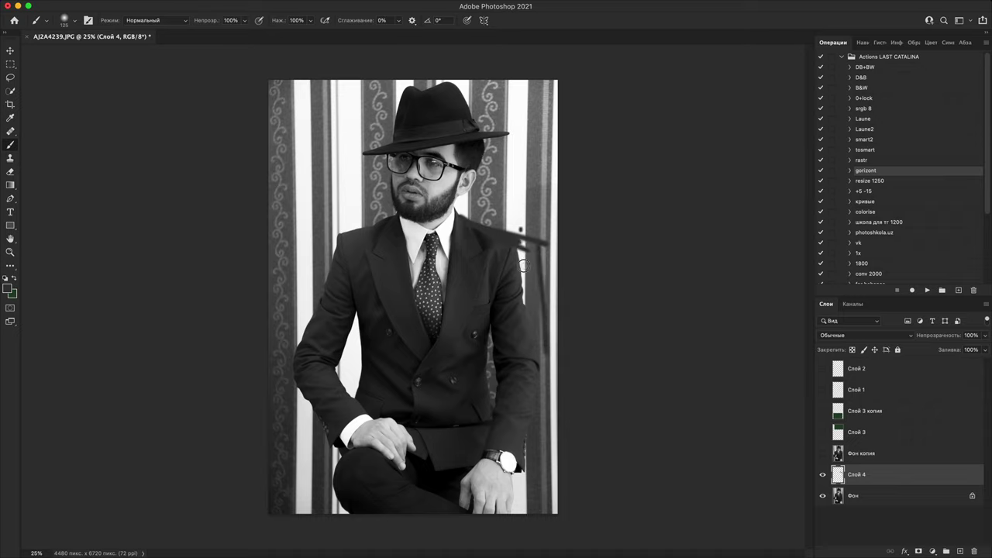
{"action": "mouse_move", "coordinate": [524, 266]}
{"action": "left_mouse_down"}
{"action": "mouse_move", "coordinate": [528, 339]}
{"action": "mouse_move", "coordinate": [541, 251]}
{"action": "mouse_move", "coordinate": [531, 300]}
{"action": "mouse_move", "coordinate": [517, 254]}
{"action": "left_mouse_up"}
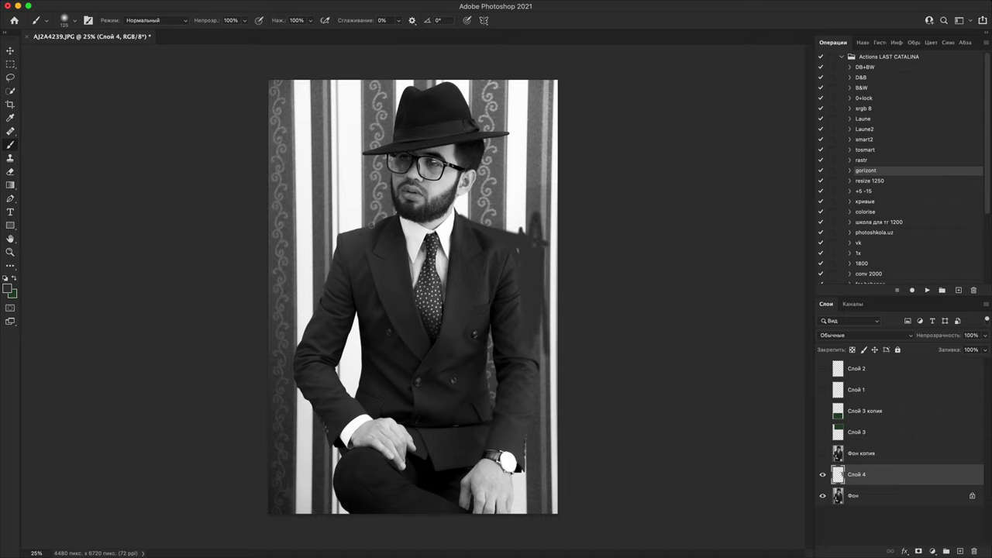
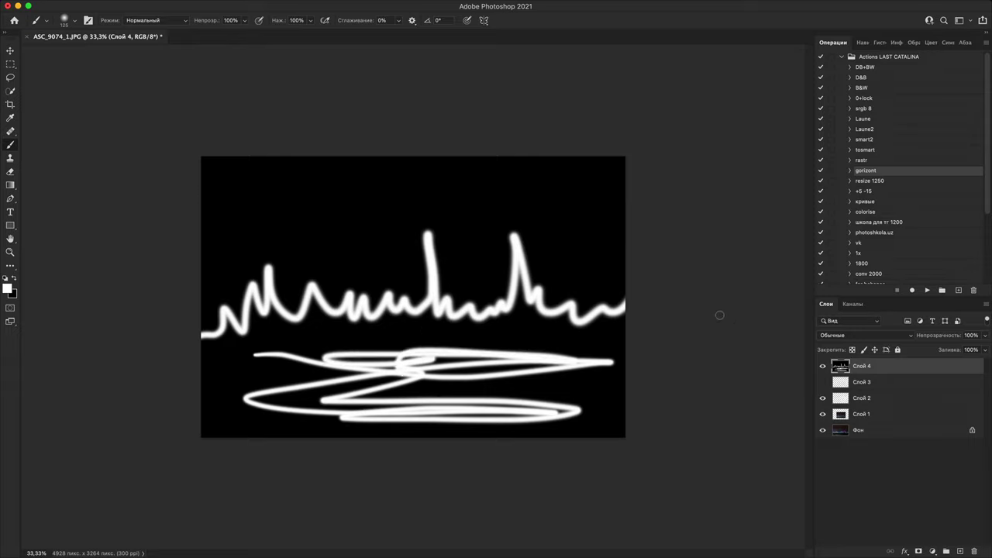
- Hide the black sketch layer Слой 4 and compare the night city photo with and without Слой 1 and Слой 2
{"action": "left_click_drag", "start_coordinate": [822, 366], "coordinate": [823, 399]}
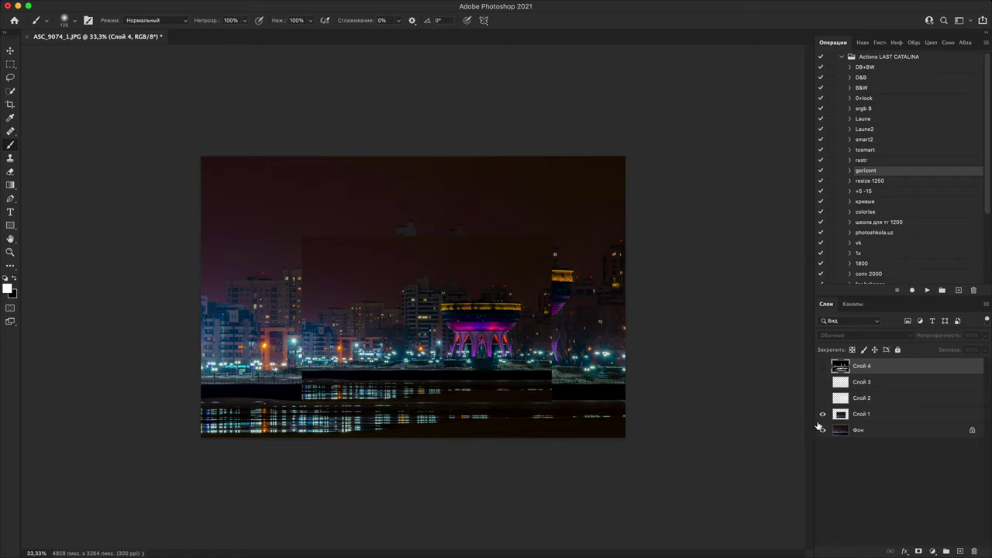
{"action": "left_click", "coordinate": [822, 398]}
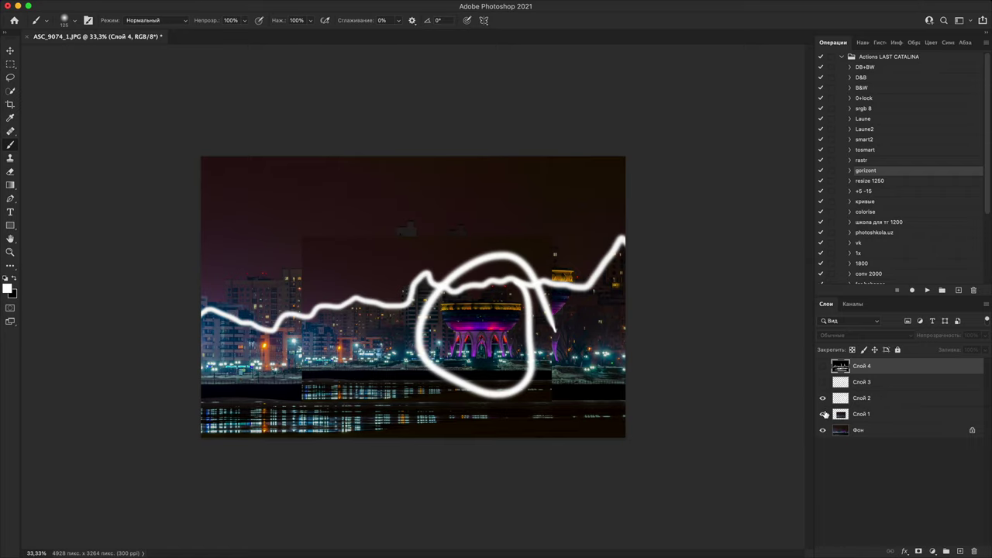
{"action": "left_click_drag", "start_coordinate": [823, 398], "coordinate": [820, 433]}
{"action": "left_click", "coordinate": [823, 431]}
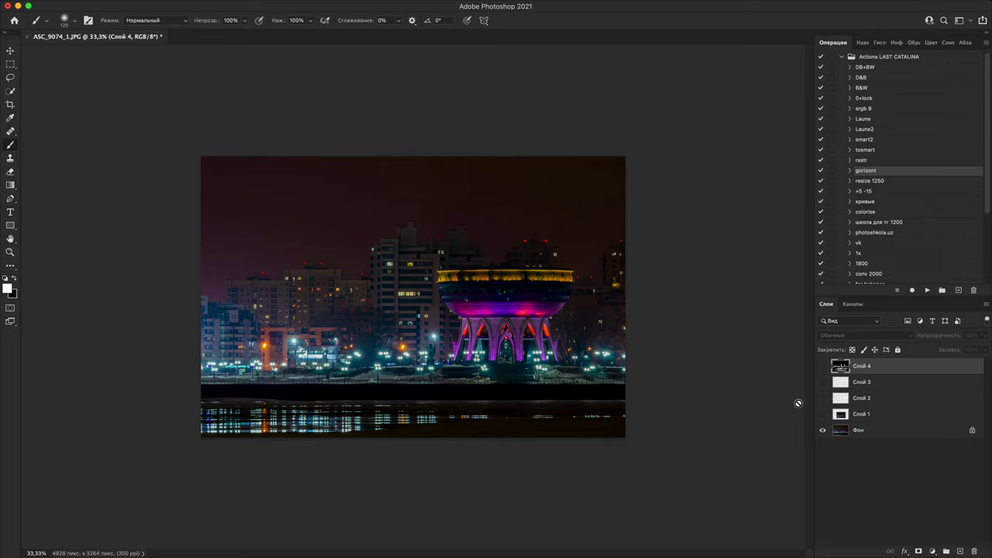
{"action": "left_click", "coordinate": [822, 414]}
{"action": "left_click", "coordinate": [822, 397]}
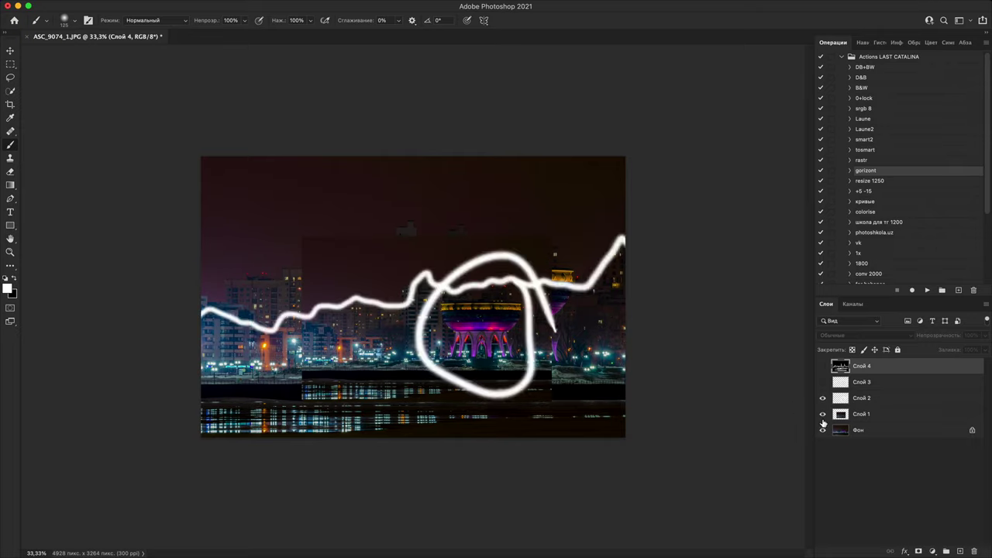
- Cancel closing the night city photo and hide its layers Слой 2 and Слой 1
{"action": "left_click", "coordinate": [29, 38]}
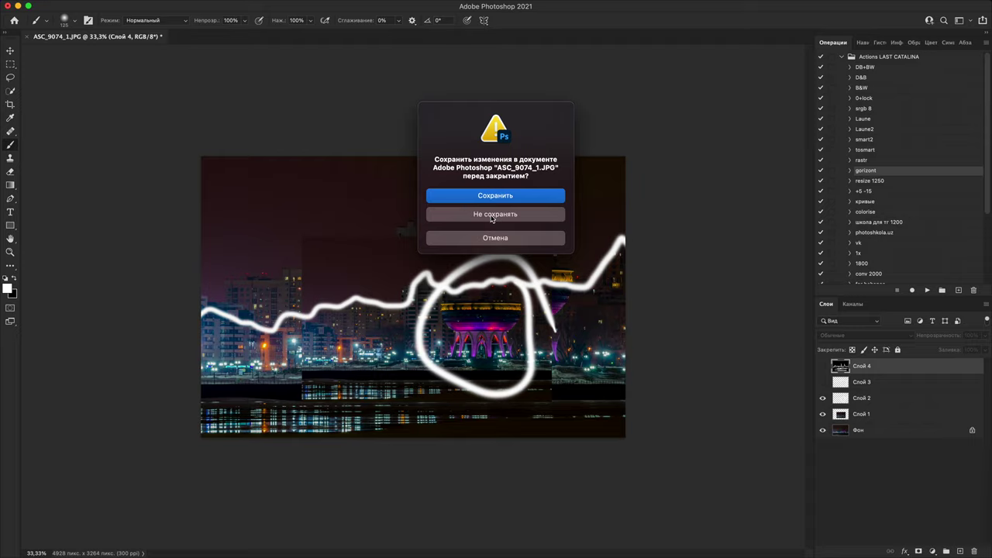
{"action": "left_click", "coordinate": [493, 239]}
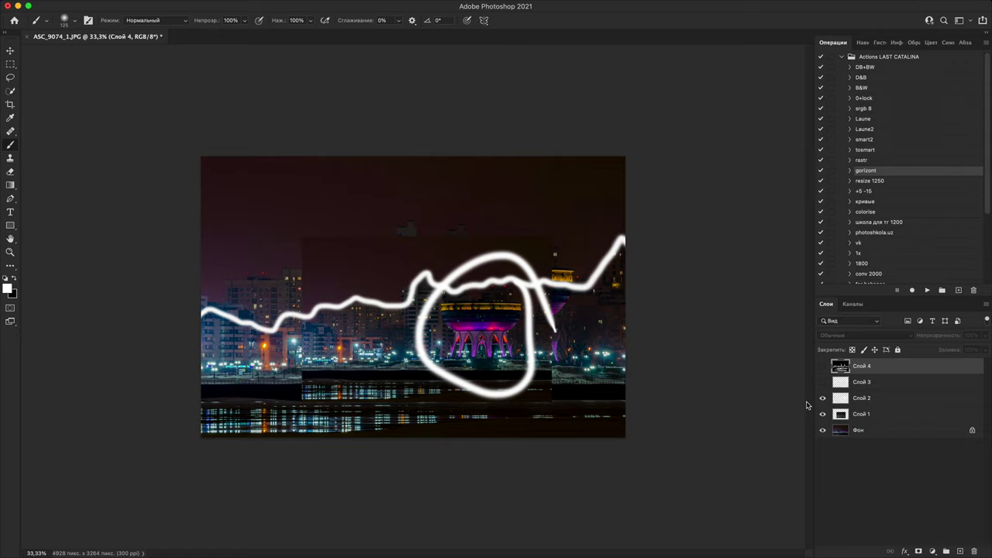
{"action": "left_click", "coordinate": [824, 399]}
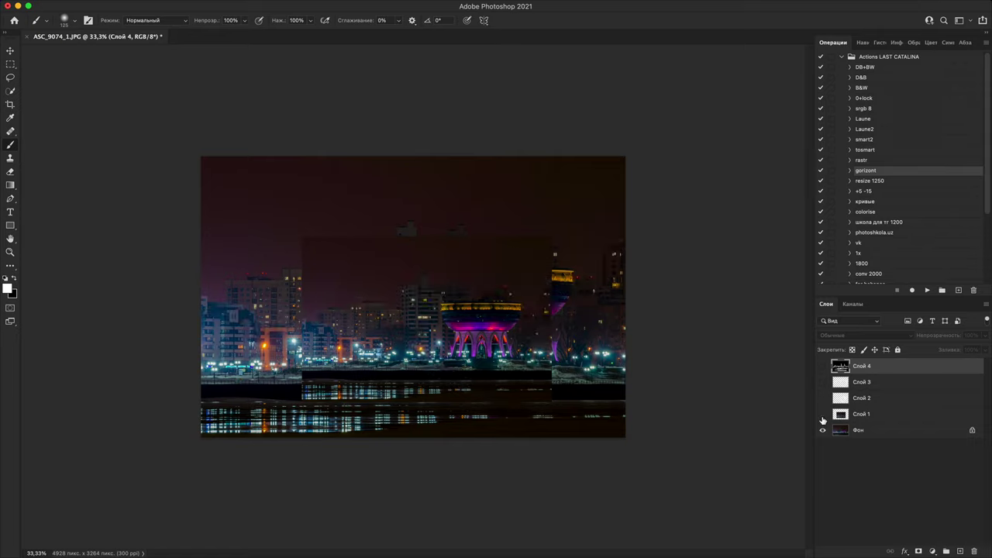
{"action": "left_click", "coordinate": [824, 414]}
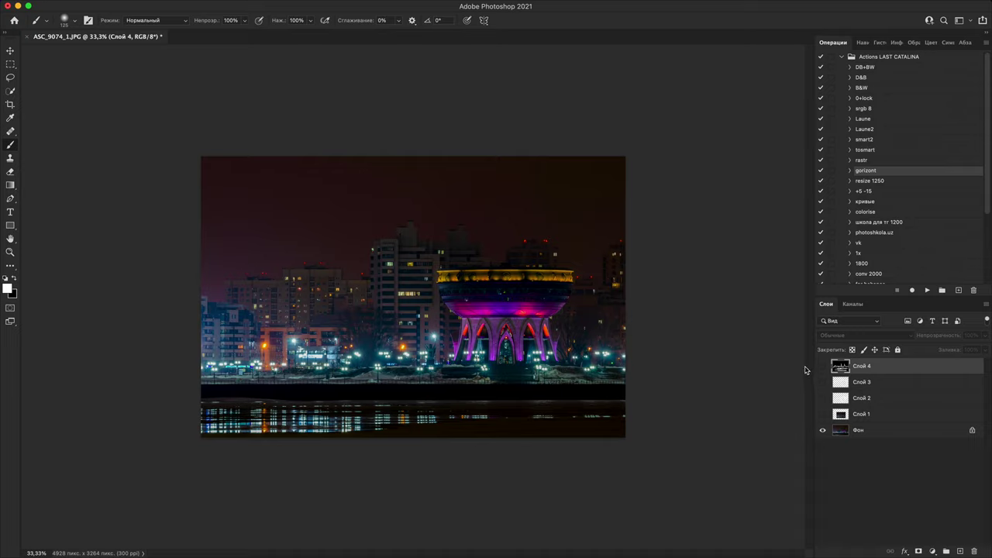
- Select the layer Фон and examine the windows and facades of the distant apartment buildings at up to 400% magnification
{"action": "left_click", "coordinate": [877, 433]}
{"action": "key", "text": "super+plus"}
{"action": "key", "text": "super+plus"}
{"action": "key", "text": "super+plus"}
{"action": "key", "text": "super+plus"}
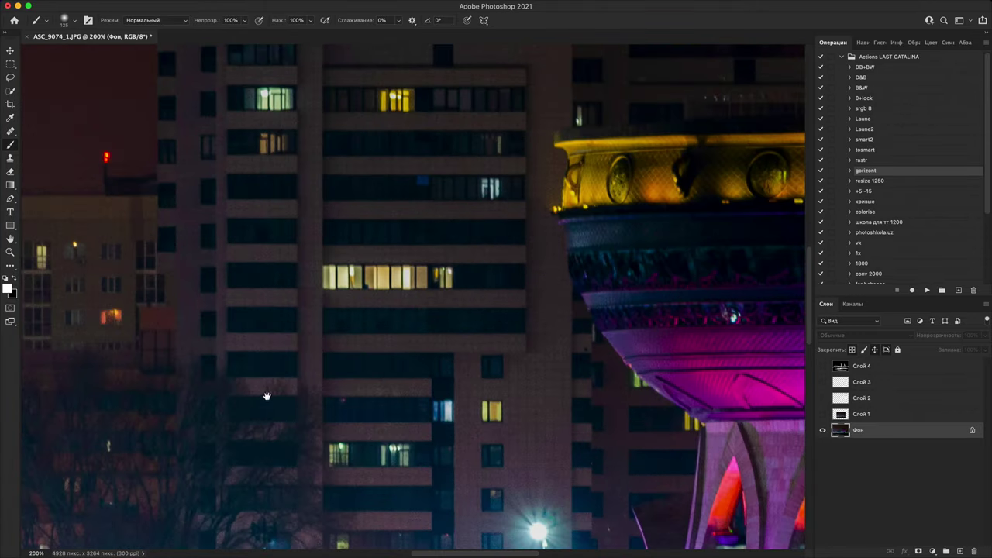
{"action": "left_click_drag", "start_coordinate": [303, 404], "coordinate": [802, 300]}
{"action": "left_click_drag", "start_coordinate": [559, 271], "coordinate": [649, 297]}
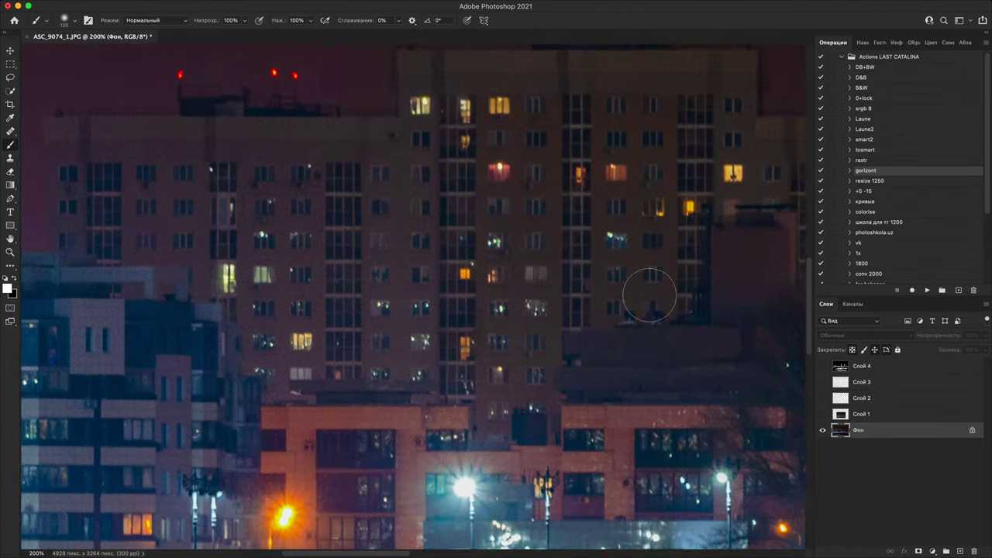
{"action": "key", "text": "super+plus"}
{"action": "left_click_drag", "start_coordinate": [708, 297], "coordinate": [534, 331]}
{"action": "scroll", "coordinate": [684, 339], "scroll_direction": "right", "scroll_amount": 5}
{"action": "scroll", "coordinate": [685, 338], "scroll_direction": "up", "scroll_amount": 3}
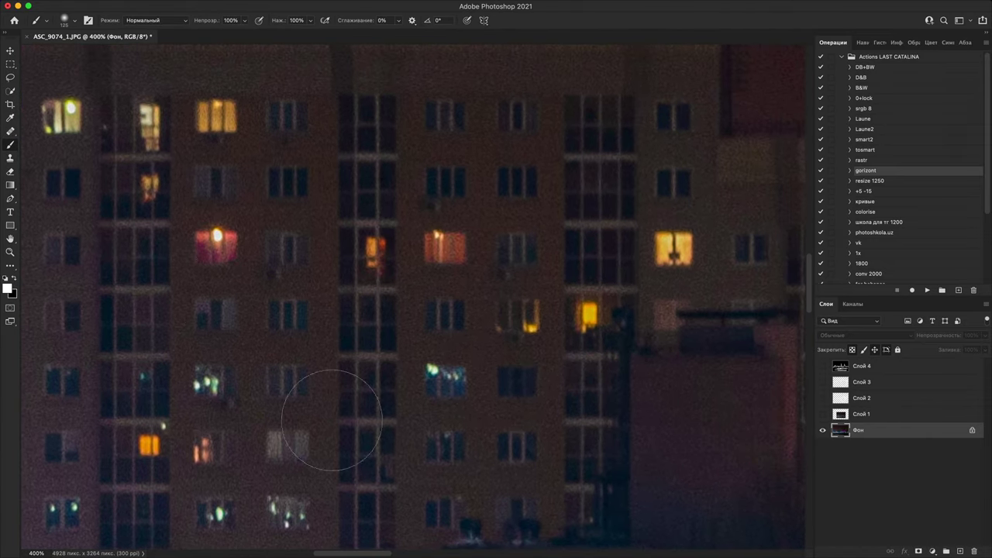
{"action": "left_click_drag", "start_coordinate": [583, 381], "coordinate": [194, 364]}
{"action": "left_click_drag", "start_coordinate": [575, 342], "coordinate": [341, 457]}
{"action": "left_click_drag", "start_coordinate": [565, 388], "coordinate": [393, 323]}
{"action": "key", "text": "super+minus"}
{"action": "key", "text": "super+minus"}
{"action": "key", "text": "super+minus"}
{"action": "key", "text": "super+minus"}
{"action": "key", "text": "super+minus"}
{"action": "key", "text": "super+minus"}
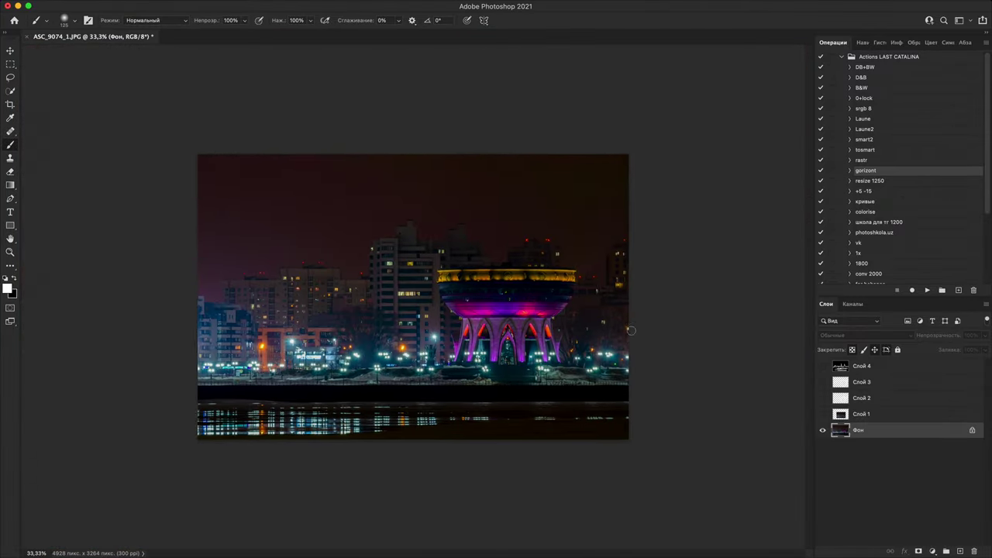
- Inspect the illuminated bowl-shaped building and its surroundings in the night city photo at 100% and closer magnification
{"action": "key", "text": "ctrl+1"}
{"action": "left_click_drag", "start_coordinate": [643, 318], "coordinate": [464, 309]}
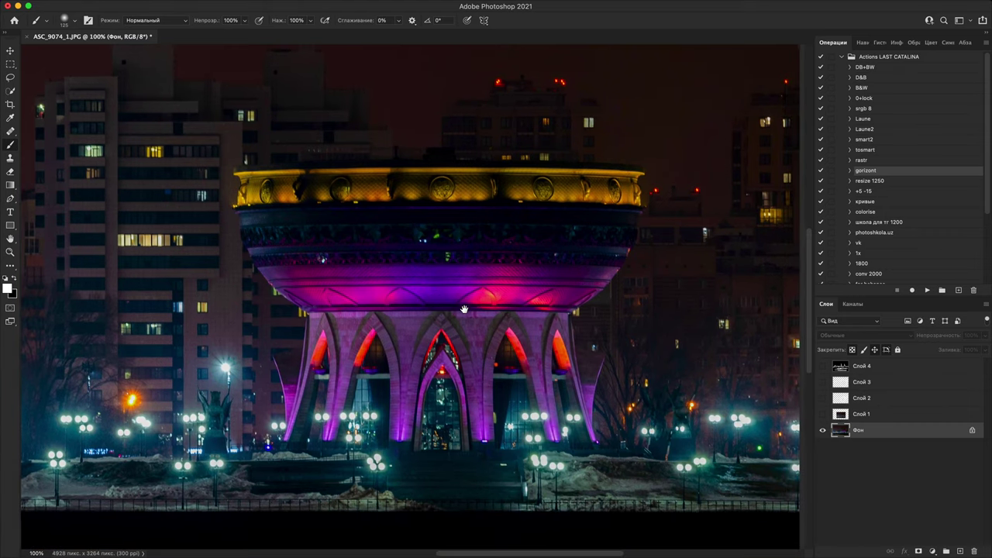
{"action": "key", "text": "super+plus"}
{"action": "left_click_drag", "start_coordinate": [528, 277], "coordinate": [442, 214]}
{"action": "key", "text": "super+minus"}
{"action": "left_click_drag", "start_coordinate": [533, 238], "coordinate": [615, 308]}
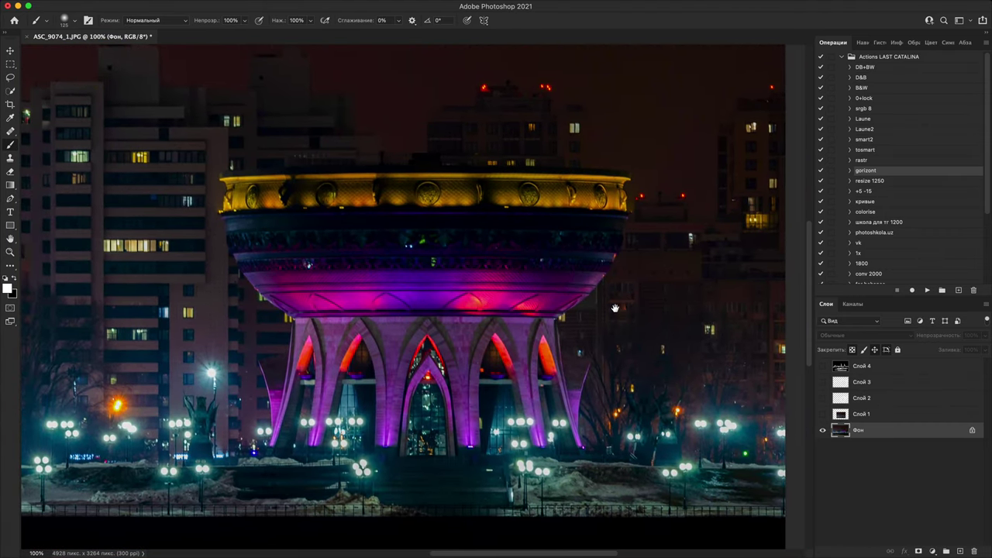
{"action": "scroll", "coordinate": [574, 341], "scroll_direction": "down", "scroll_amount": 2}
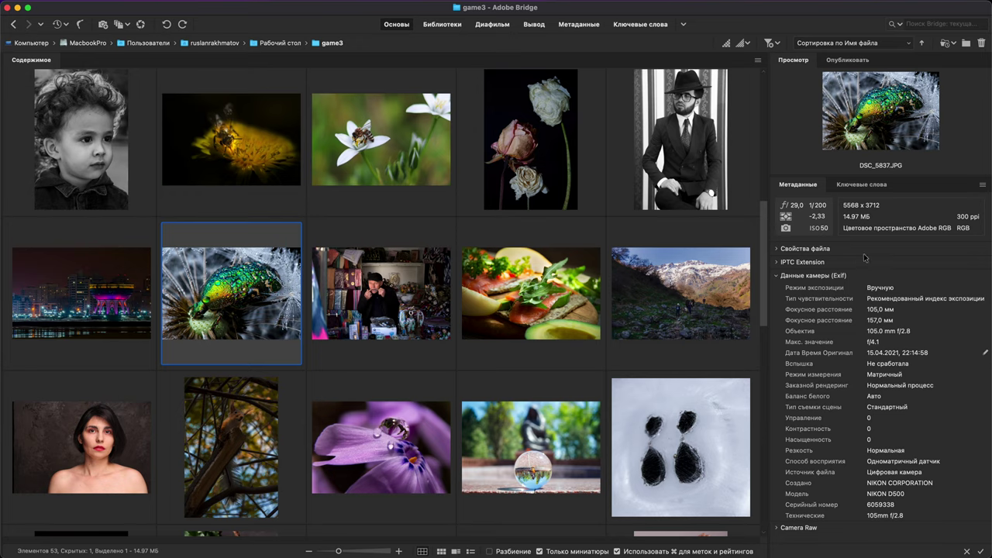
- Open the beetle macro photo DSC_5837.JPG from Adobe Bridge in Photoshop and check the water drops on its shell
{"action": "double_click", "coordinate": [250, 308]}
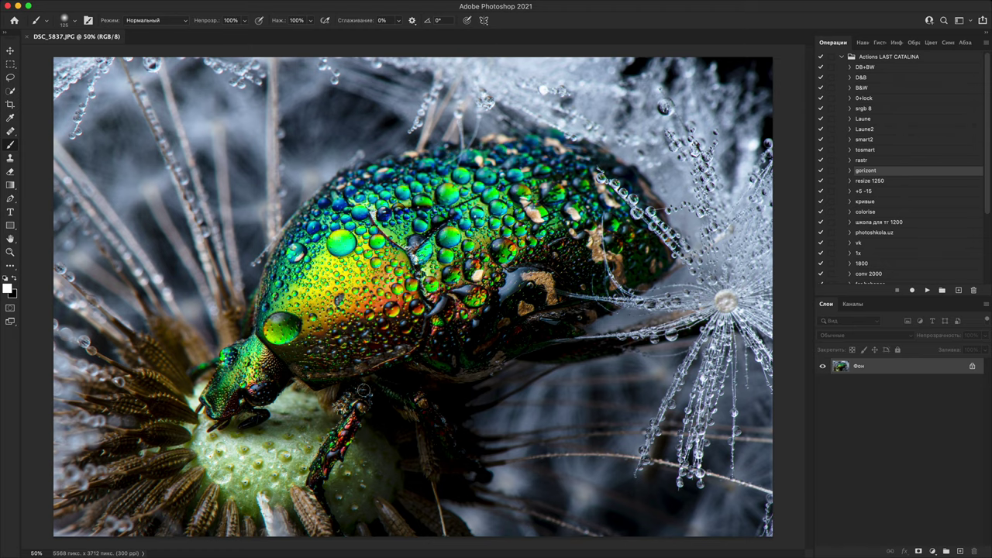
{"action": "scroll", "coordinate": [445, 248], "scroll_direction": "up", "scroll_amount": 4}
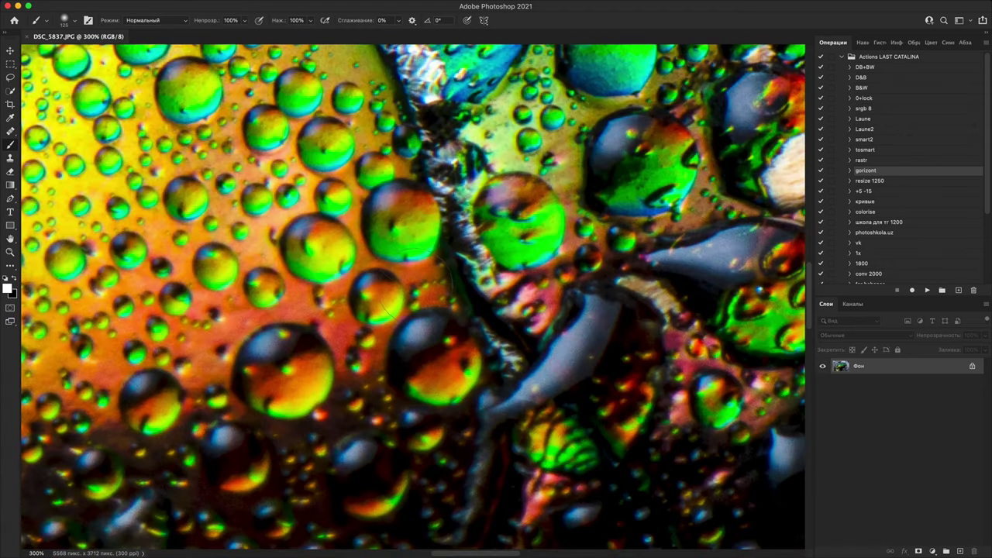
{"action": "scroll", "coordinate": [383, 262], "scroll_direction": "down", "scroll_amount": 1}
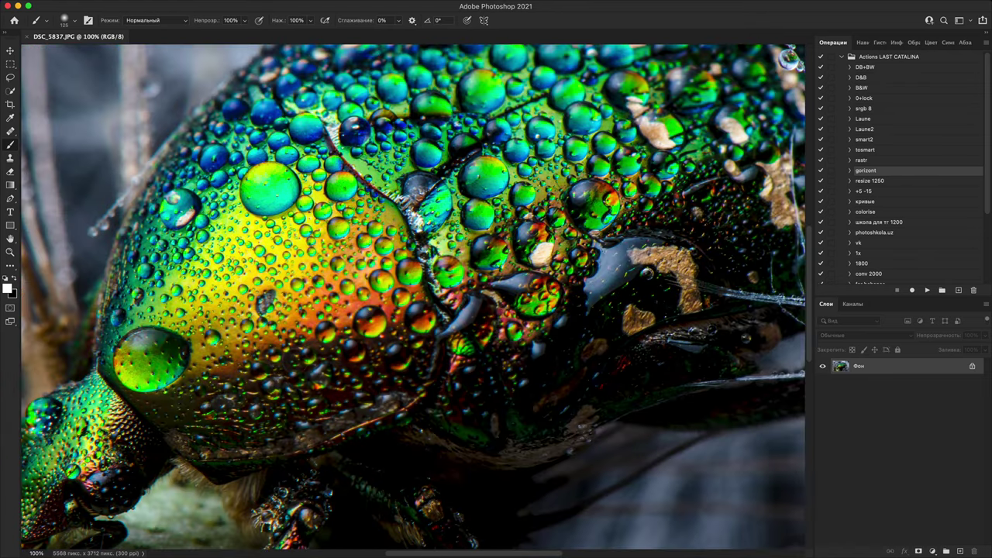
- Examine the beetle's shell, the dandelion head with its seeds and the surrounding fluff for detail and sharpness
{"action": "key", "text": "super+plus"}
{"action": "left_click_drag", "start_coordinate": [382, 262], "coordinate": [683, 54]}
{"action": "left_click_drag", "start_coordinate": [193, 496], "coordinate": [483, 275]}
{"action": "scroll", "coordinate": [476, 379], "scroll_direction": "down", "scroll_amount": 1}
{"action": "scroll", "coordinate": [416, 358], "scroll_direction": "up", "scroll_amount": 1}
{"action": "scroll", "coordinate": [416, 358], "scroll_direction": "down", "scroll_amount": 1}
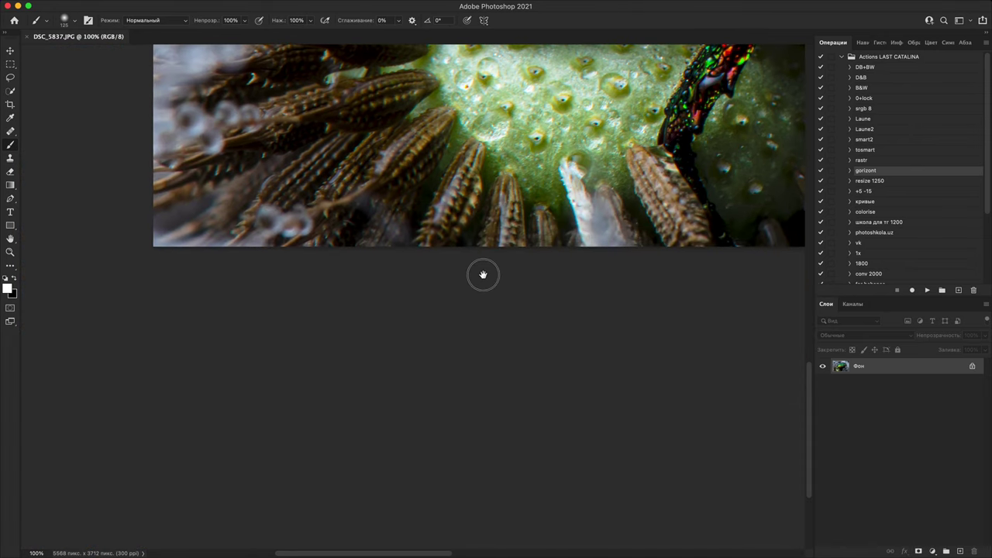
{"action": "left_click_drag", "start_coordinate": [589, 186], "coordinate": [342, 527]}
{"action": "left_click_drag", "start_coordinate": [552, 147], "coordinate": [442, 295]}
{"action": "key", "text": "super+minus"}
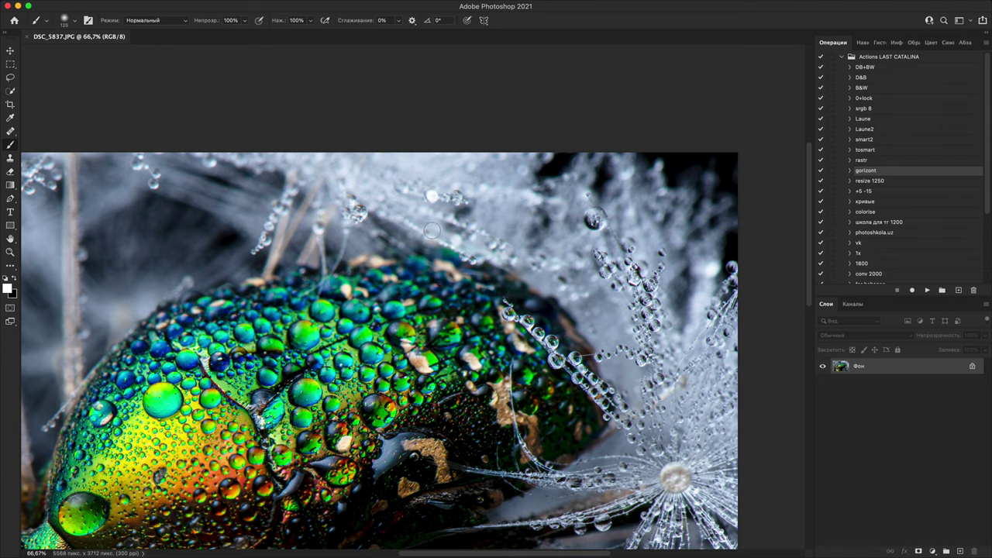
- Compare the sharpness along the upper edge of the beetle's back with the drops on the front of its shell
{"action": "key", "text": "super+plus"}
{"action": "key", "text": "super+plus"}
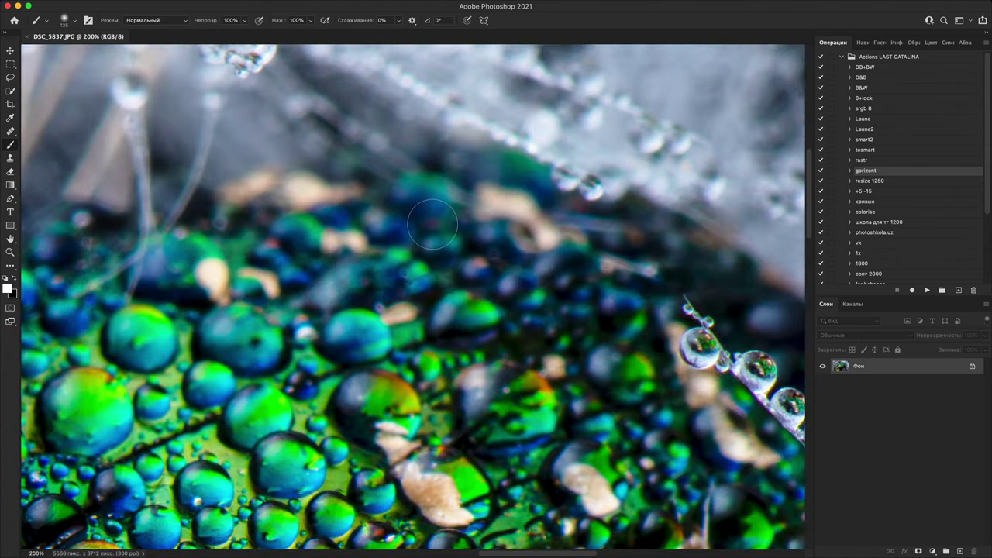
{"action": "key", "text": "super+minus"}
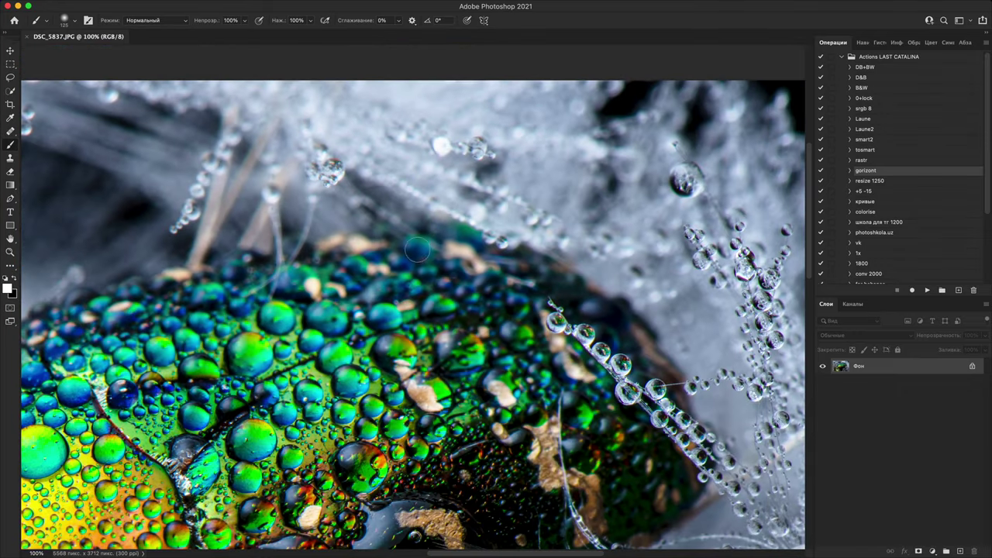
{"action": "left_click_drag", "start_coordinate": [370, 344], "coordinate": [639, 163]}
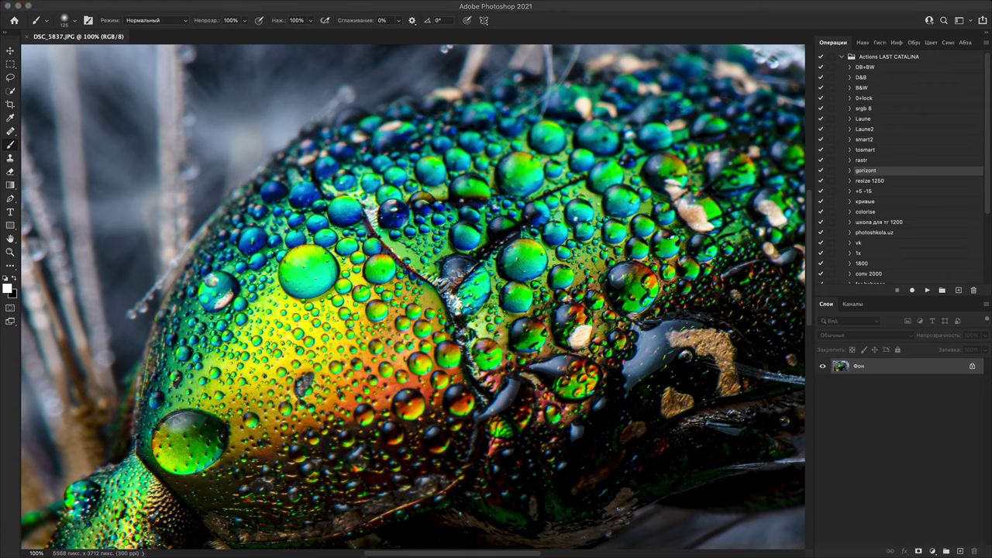
- Switch to the Chrome browser, open the photoshkola.uz site and find the dandelion macro photo in its Miscellaneous gallery
{"action": "key", "text": "super+Tab"}
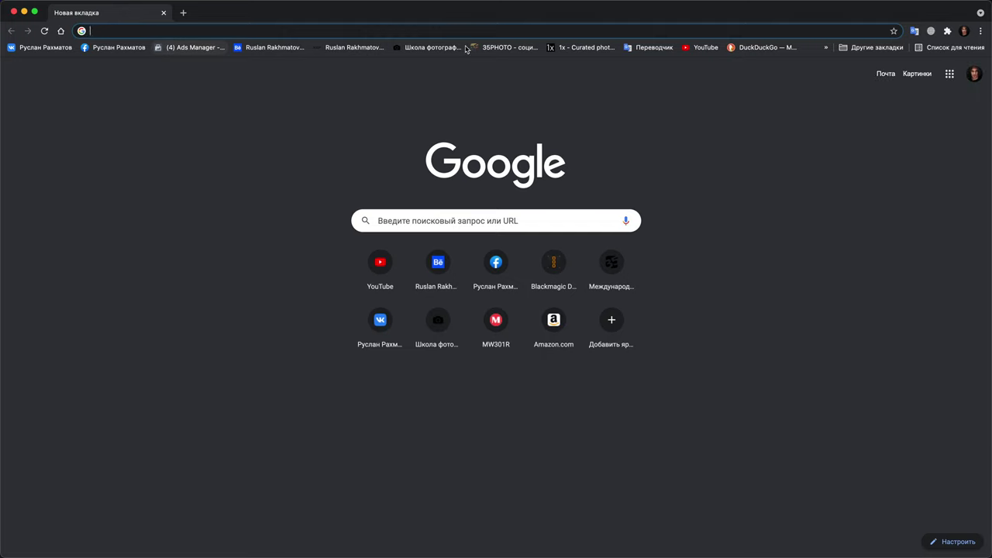
{"action": "left_click", "coordinate": [433, 47]}
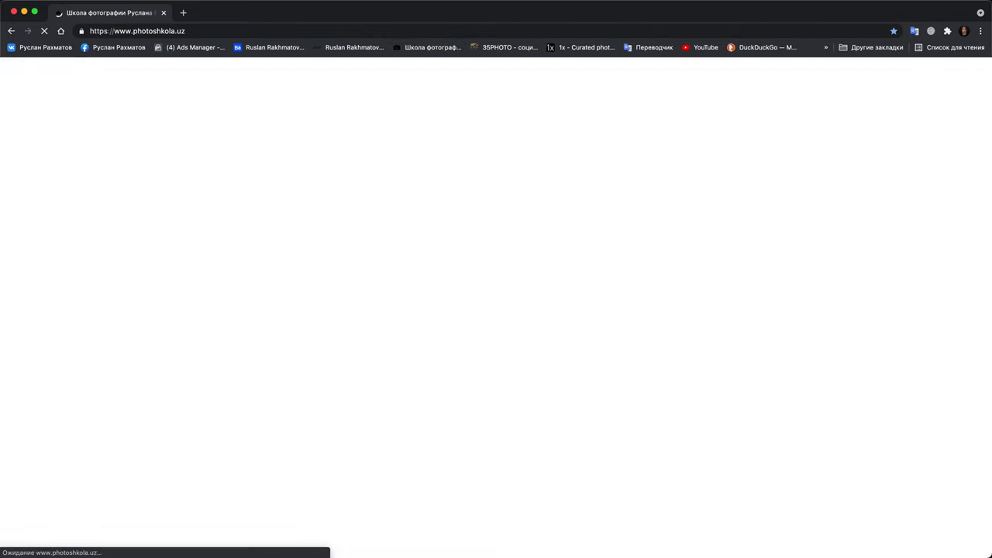
{"action": "left_click", "coordinate": [49, 249]}
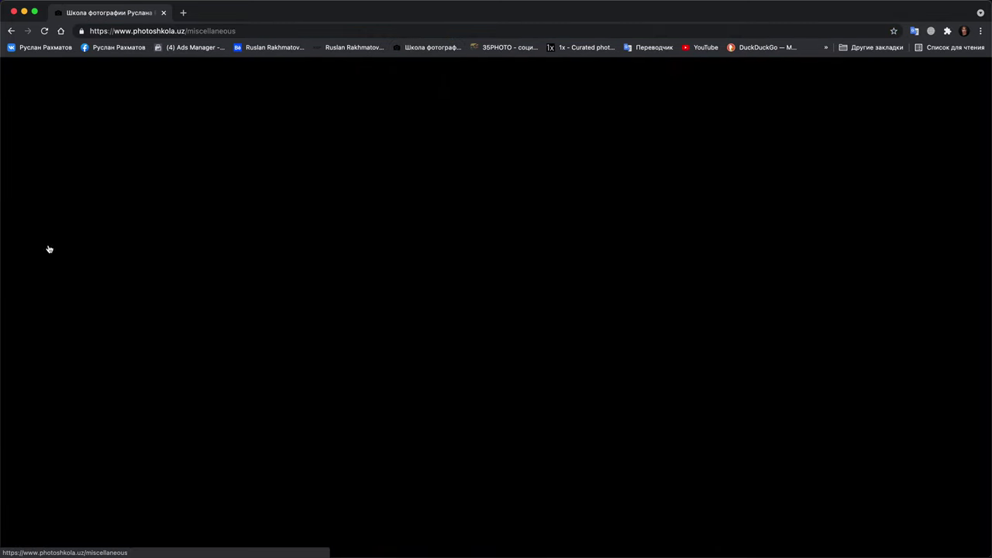
{"action": "scroll", "coordinate": [481, 256], "scroll_direction": "down", "scroll_amount": 2}
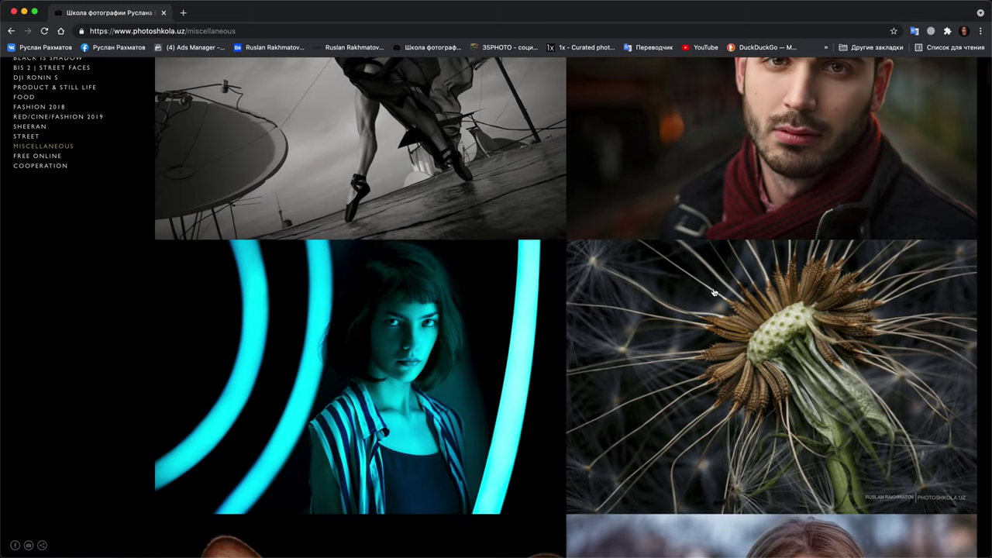
- Study the sharpness across the dandelion macro photo up close, and close its enlarged view and the browser window
{"action": "scroll", "coordinate": [714, 293], "scroll_direction": "up", "scroll_amount": 5}
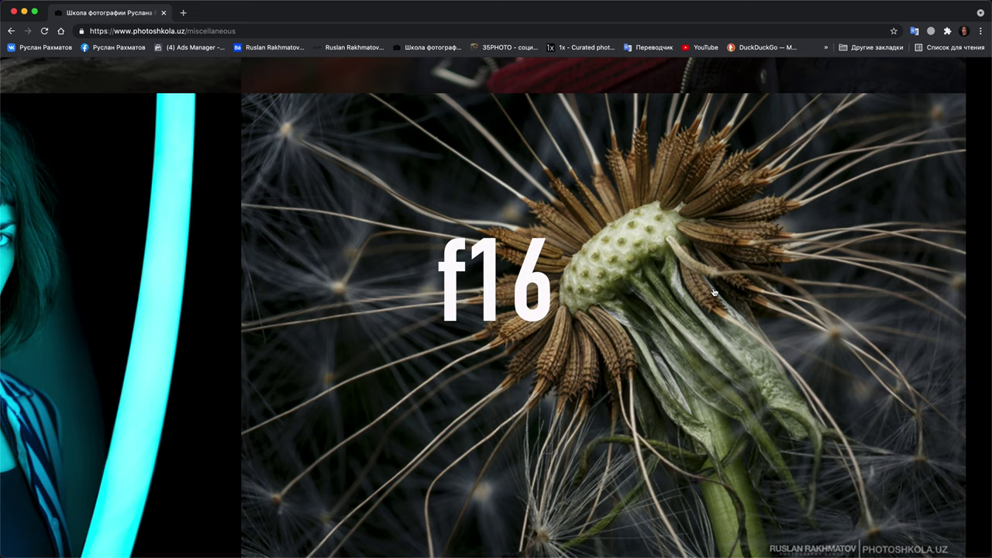
{"action": "scroll", "coordinate": [714, 292], "scroll_direction": "down", "scroll_amount": 5}
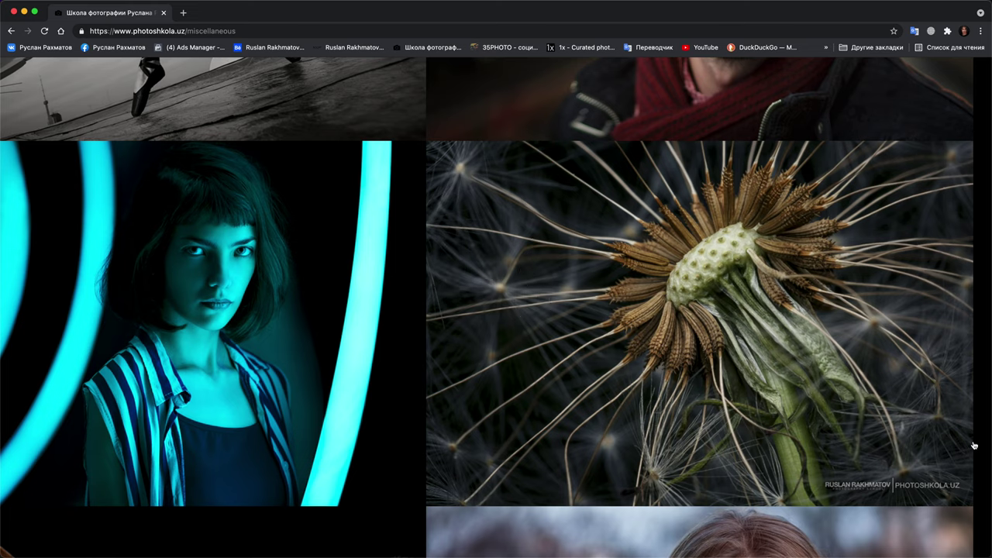
{"action": "scroll", "coordinate": [737, 271], "scroll_direction": "up", "scroll_amount": 5}
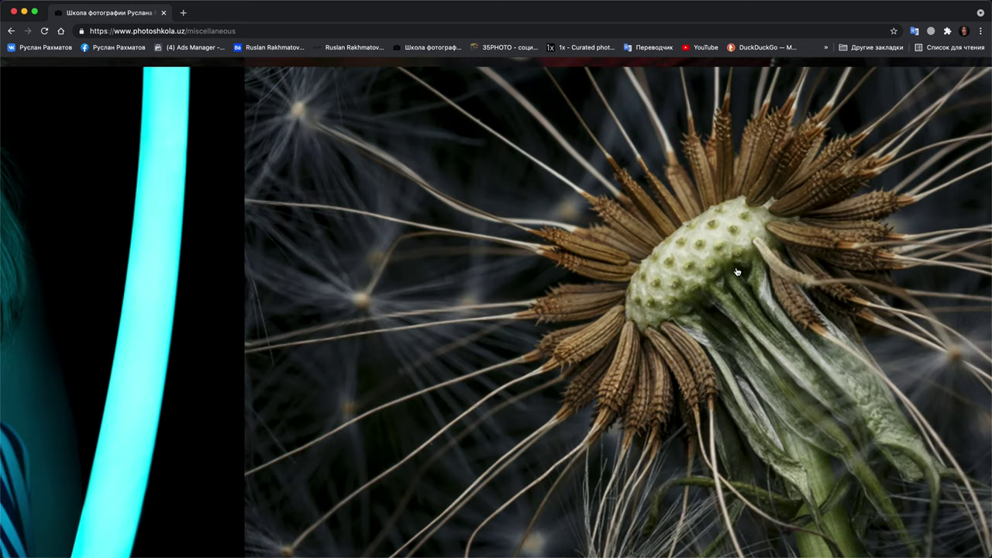
{"action": "scroll", "coordinate": [737, 272], "scroll_direction": "right", "scroll_amount": 3}
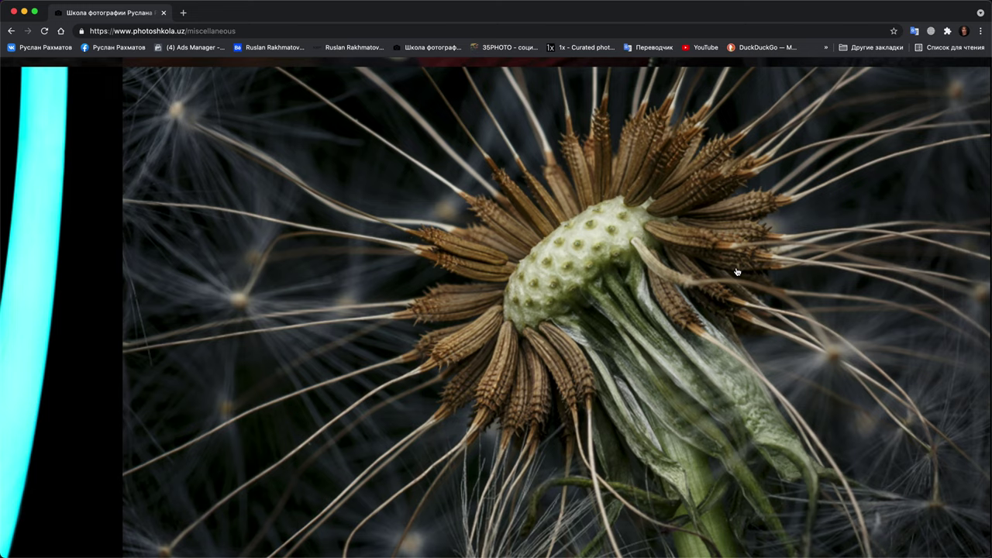
{"action": "scroll", "coordinate": [737, 271], "scroll_direction": "up", "scroll_amount": 3}
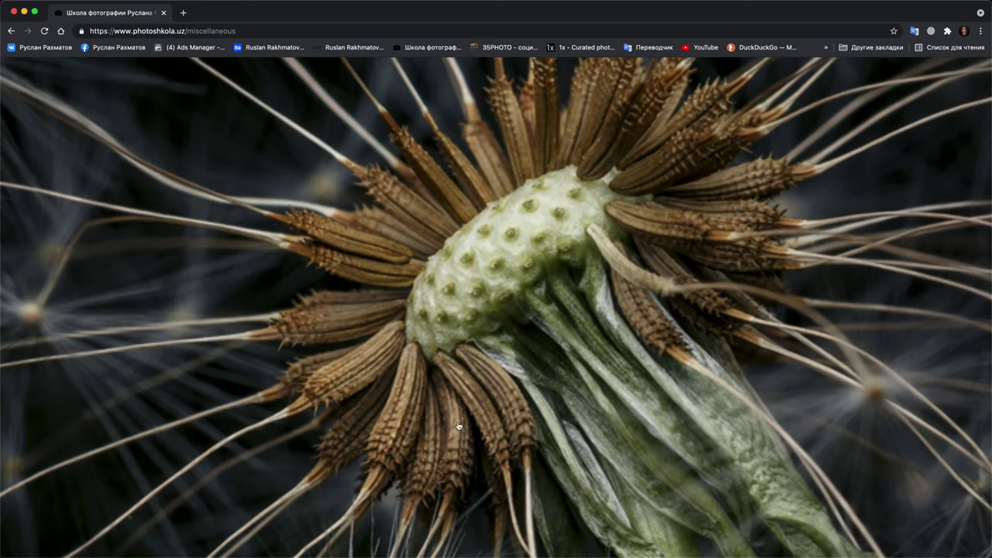
{"action": "scroll", "coordinate": [486, 346], "scroll_direction": "down", "scroll_amount": 5}
{"action": "scroll", "coordinate": [486, 346], "scroll_direction": "down", "scroll_amount": 3}
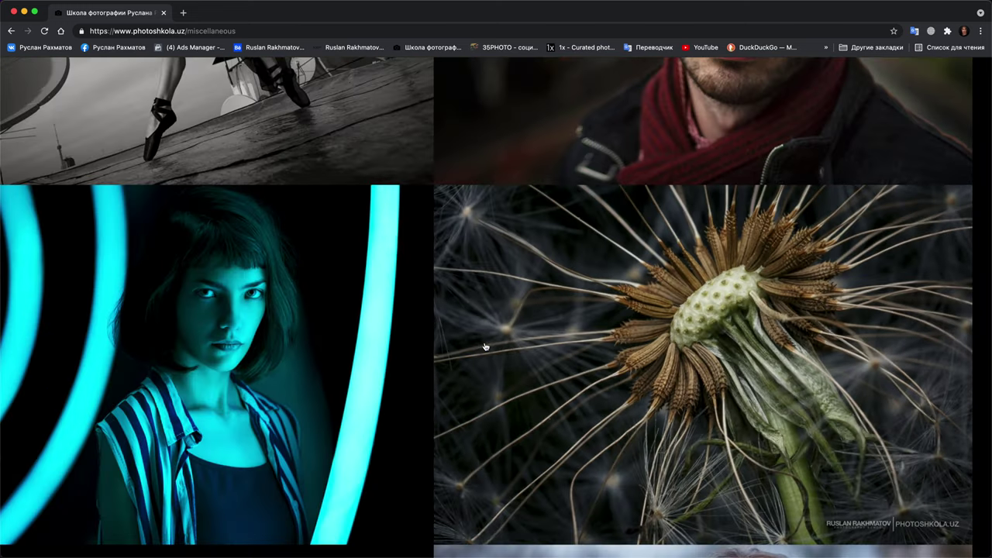
{"action": "scroll", "coordinate": [487, 347], "scroll_direction": "up", "scroll_amount": 3}
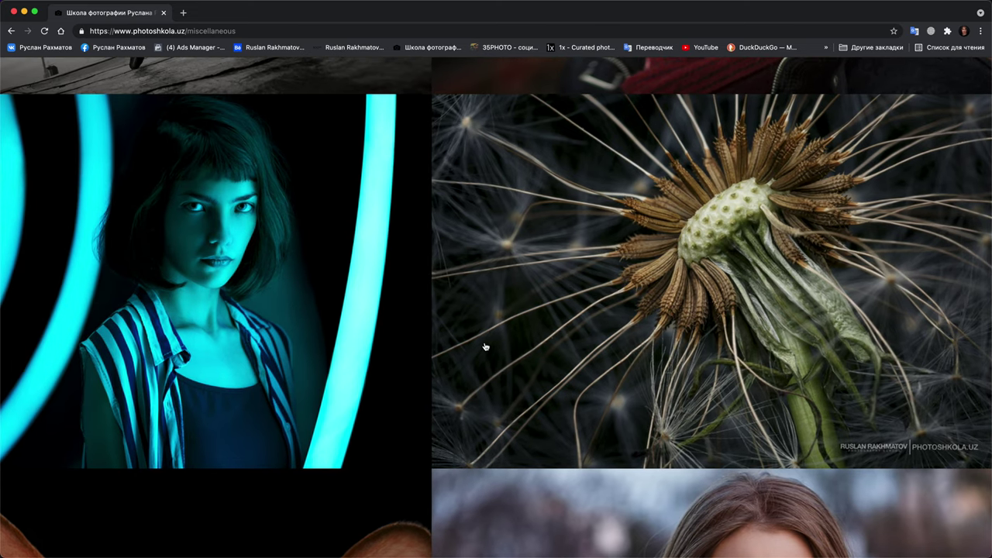
{"action": "scroll", "coordinate": [486, 347], "scroll_direction": "down", "scroll_amount": 2}
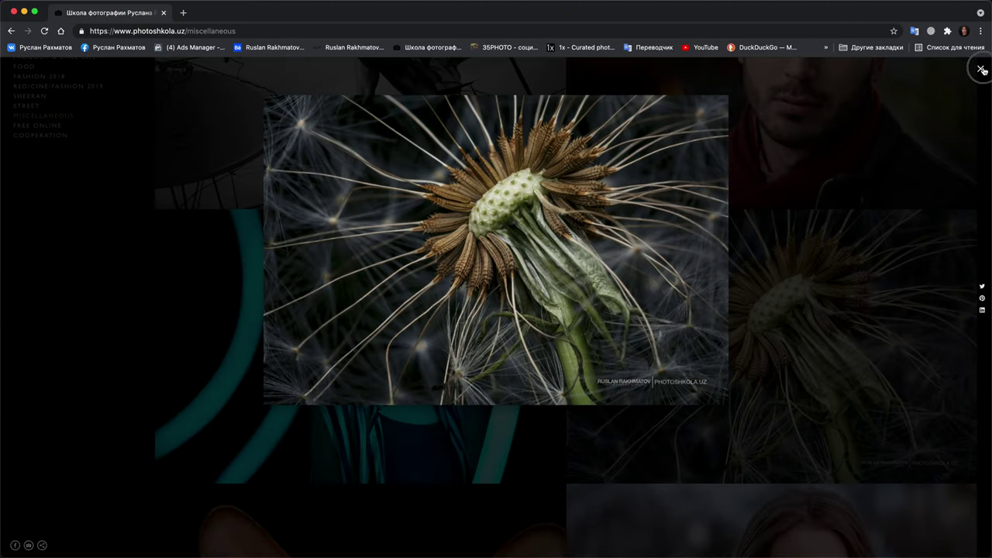
{"action": "left_click", "coordinate": [979, 71]}
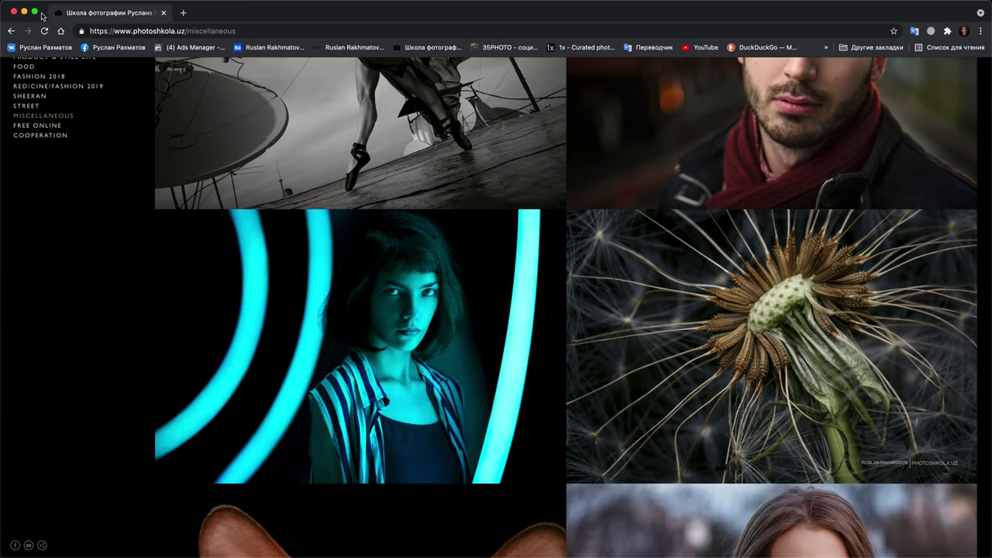
{"action": "left_click", "coordinate": [14, 12]}
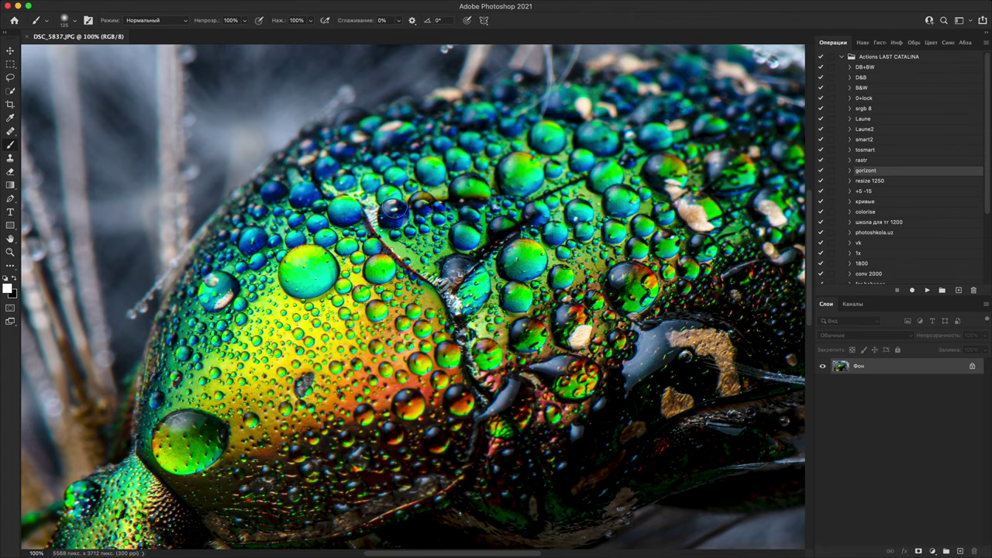
- Inspect the dark shadow areas and fine detail on the underside of the beetle in DSC_5837.JPG
{"action": "key", "text": "super+minus"}
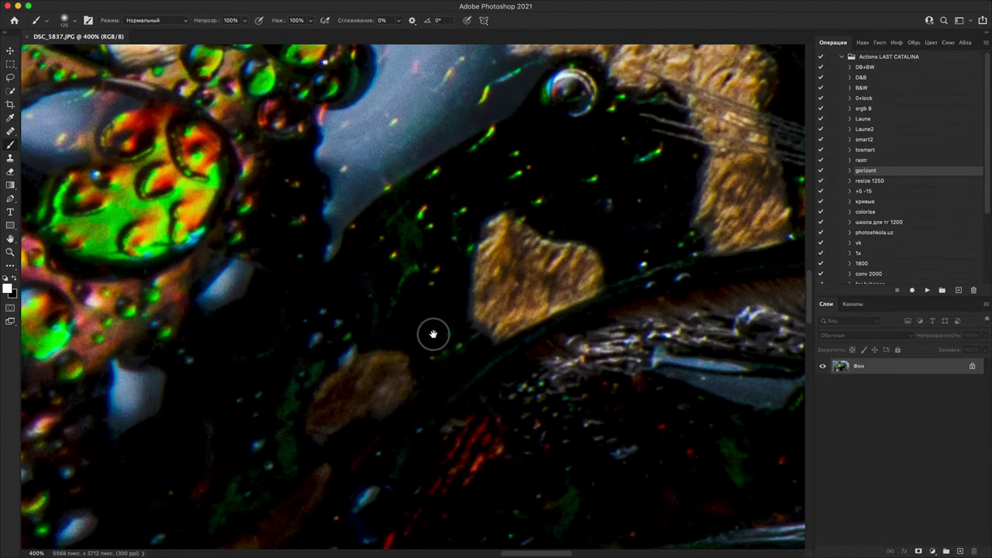
{"action": "left_click_drag", "start_coordinate": [433, 335], "coordinate": [675, 140]}
{"action": "key", "text": "super+minus"}
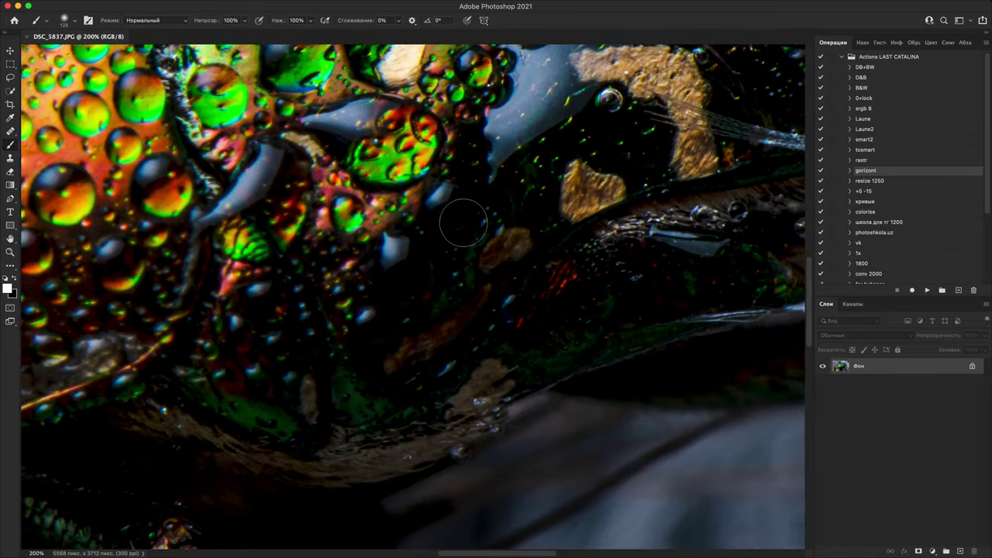
- Mirror the full beetle photo with the gorizont action and mirror it back to compare the two compositions
{"action": "key", "text": "super+minus"}
{"action": "left_click_drag", "start_coordinate": [470, 232], "coordinate": [569, 64]}
{"action": "left_click_drag", "start_coordinate": [485, 255], "coordinate": [543, 504]}
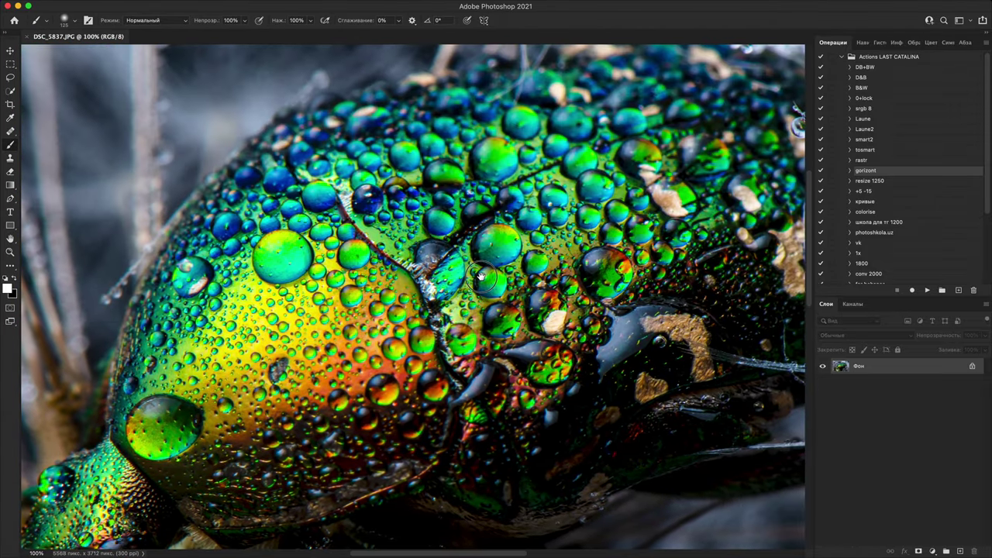
{"action": "scroll", "coordinate": [481, 275], "scroll_direction": "down", "scroll_amount": 3}
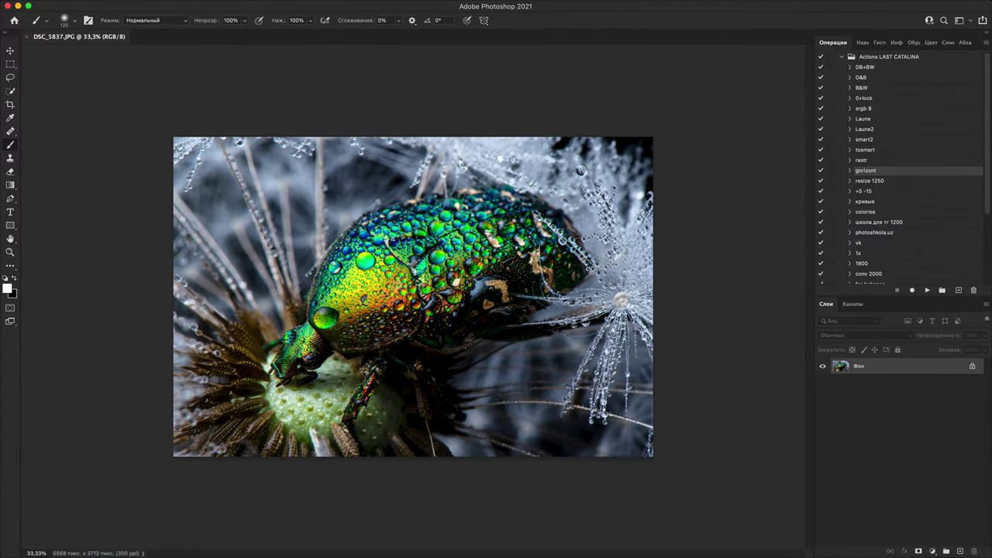
{"action": "left_click", "coordinate": [928, 290]}
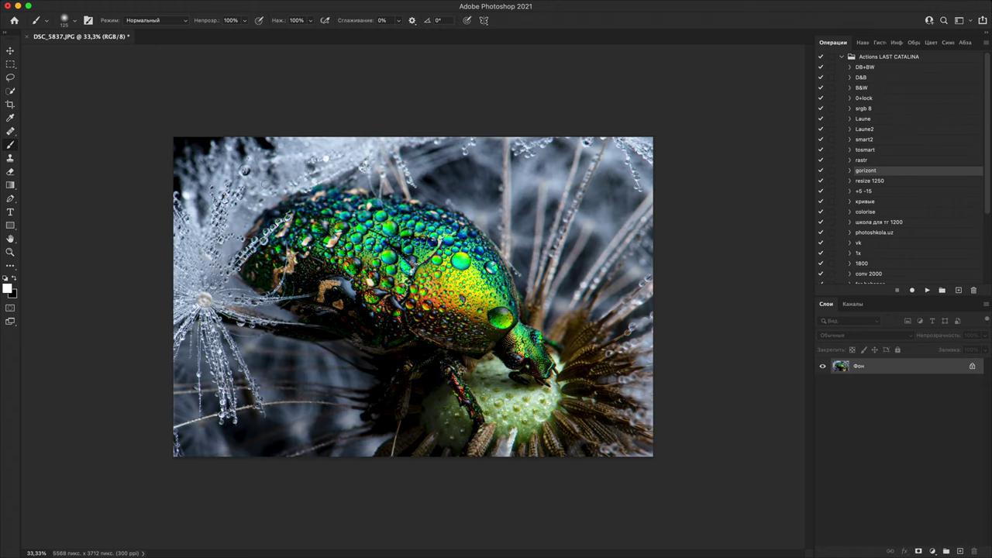
{"action": "left_click", "coordinate": [927, 290]}
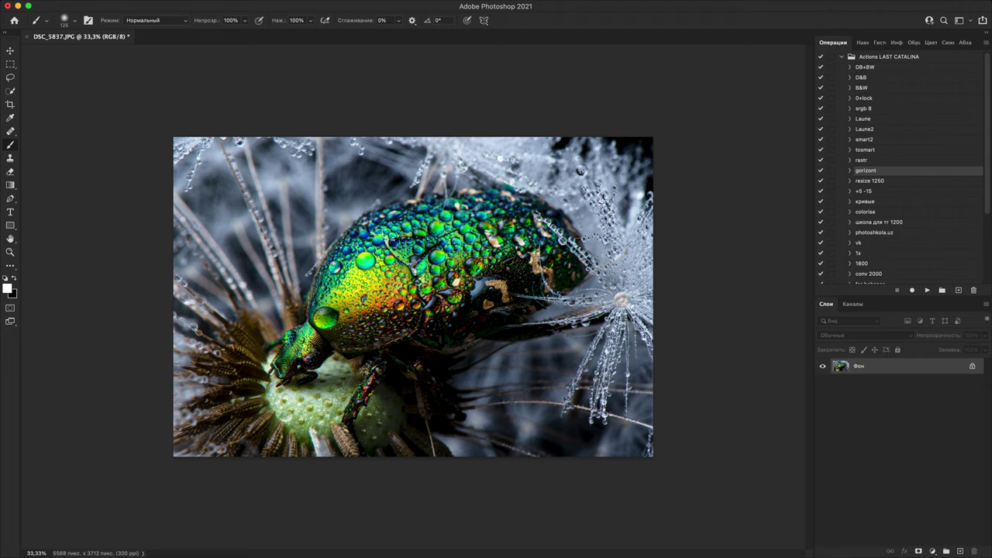
- Examine the beetle's head, legs and the flower centre up close, and review the beetle within the whole frame
{"action": "key", "text": "super+plus"}
{"action": "key", "text": "super+plus"}
{"action": "left_click_drag", "start_coordinate": [361, 351], "coordinate": [514, 199]}
{"action": "key", "text": "super+plus"}
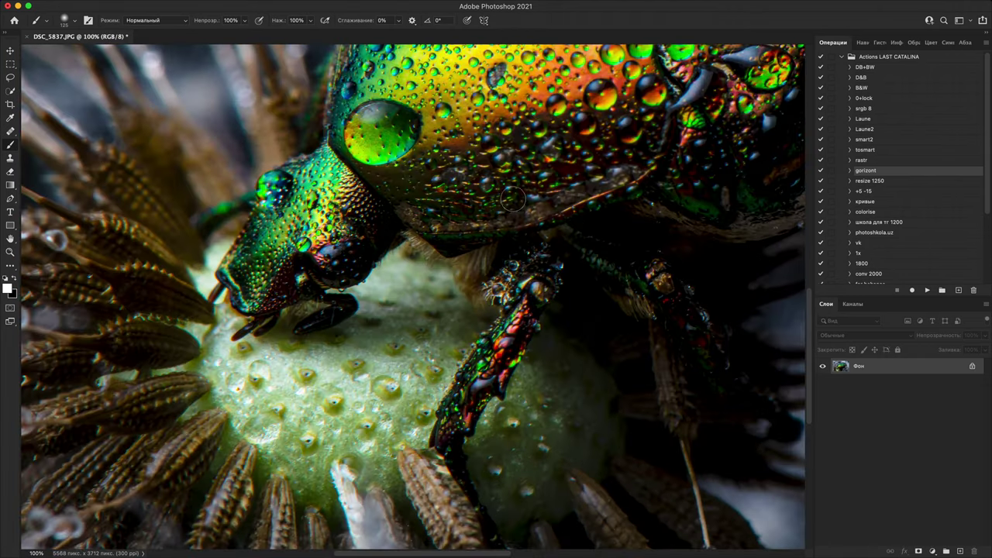
{"action": "scroll", "coordinate": [512, 200], "scroll_direction": "down", "scroll_amount": 3}
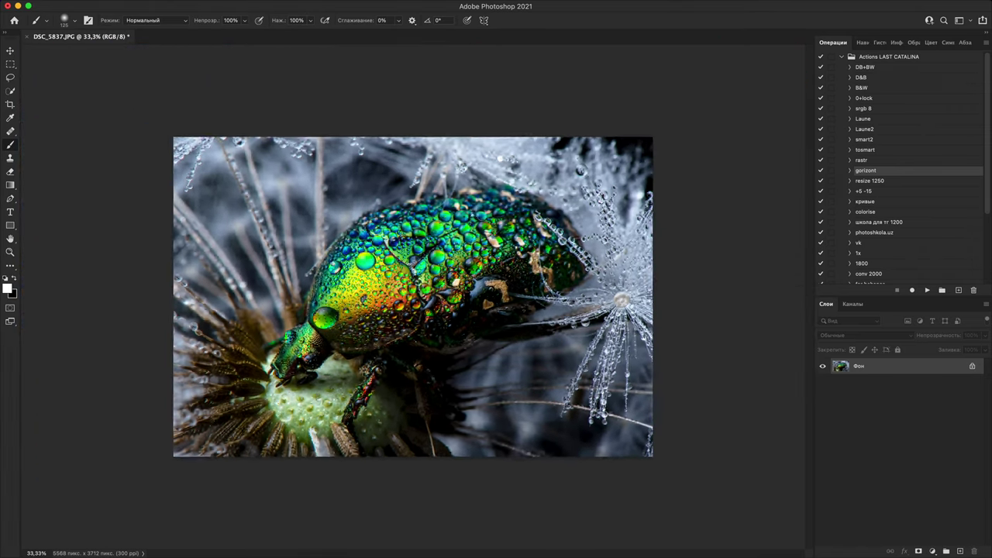
{"action": "key", "text": "super+plus"}
{"action": "key", "text": "super+plus"}
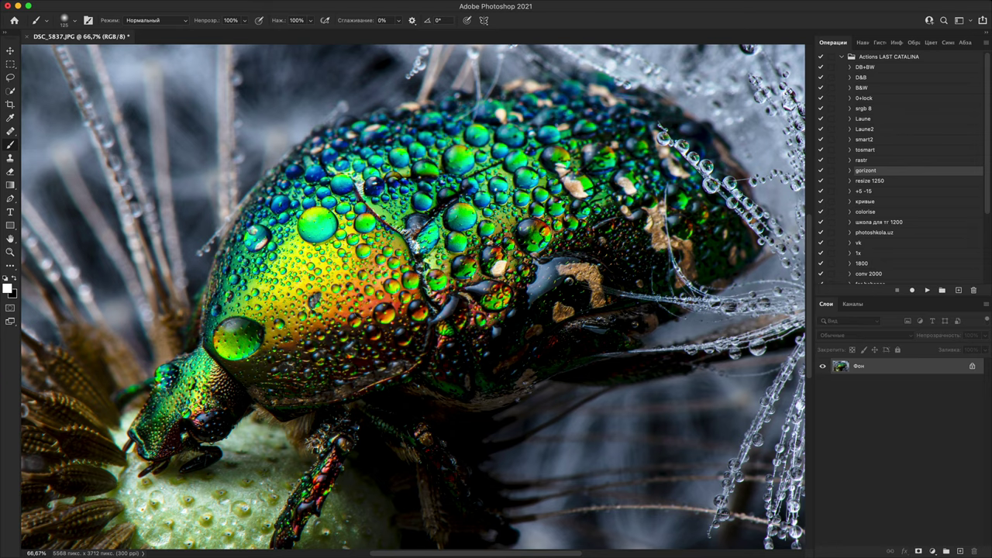
{"action": "key", "text": "super+plus"}
{"action": "key", "text": "super+plus"}
{"action": "key", "text": "super+minus"}
{"action": "key", "text": "super+minus"}
{"action": "key", "text": "super+minus"}
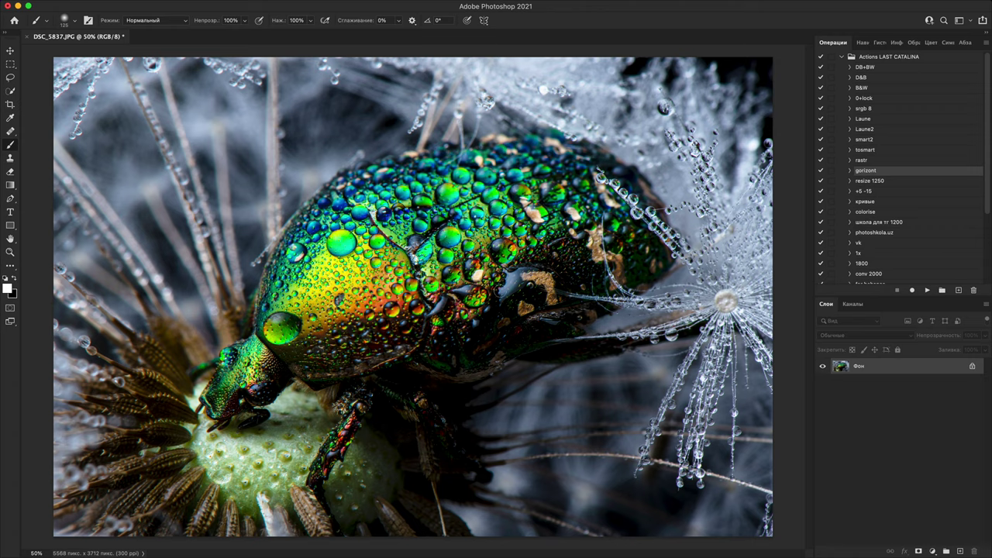
- Close the beetle photo without saving, switch to Bridge and open DSC_8084.JPG using its embedded colour profile
{"action": "left_click", "coordinate": [27, 37]}
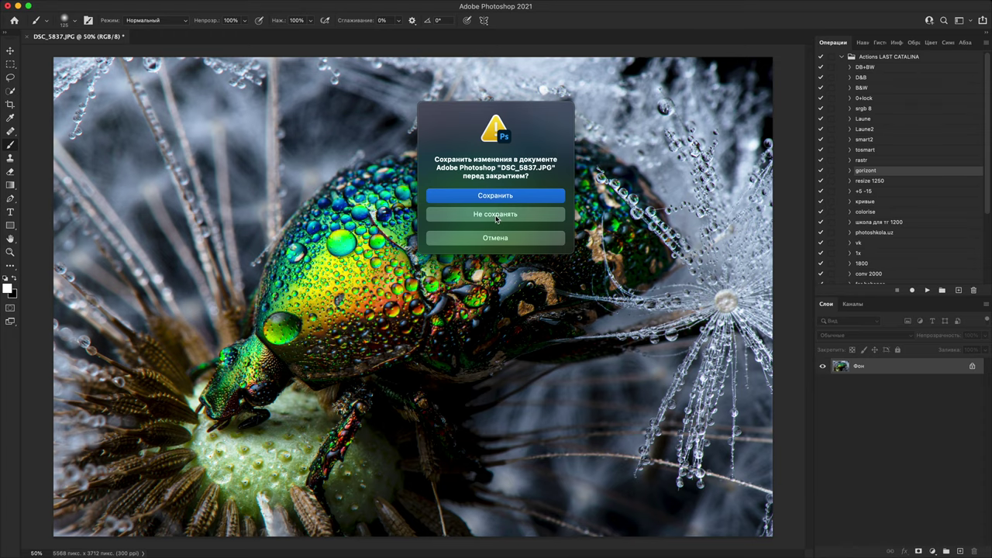
{"action": "left_click", "coordinate": [497, 218]}
{"action": "left_click", "coordinate": [8, 7]}
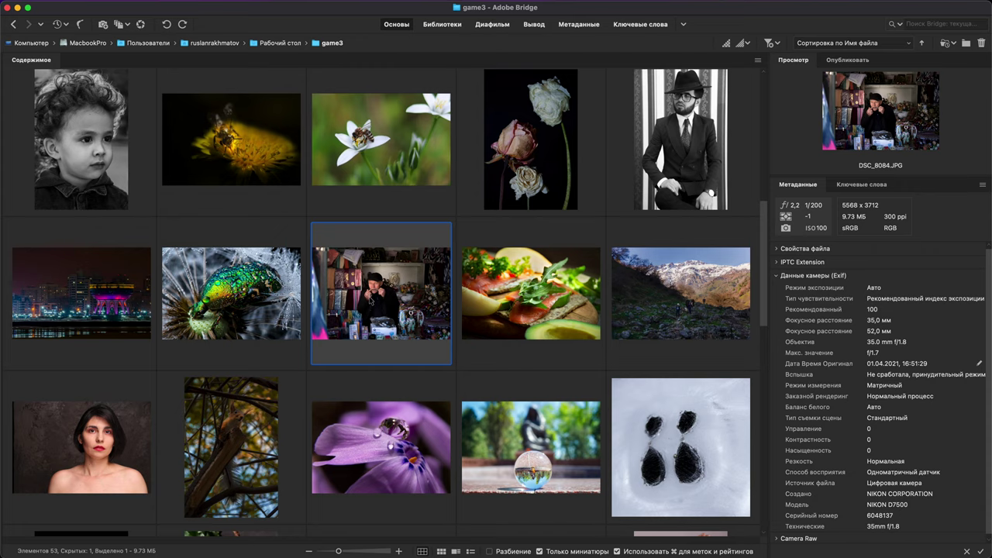
{"action": "double_click", "coordinate": [373, 308]}
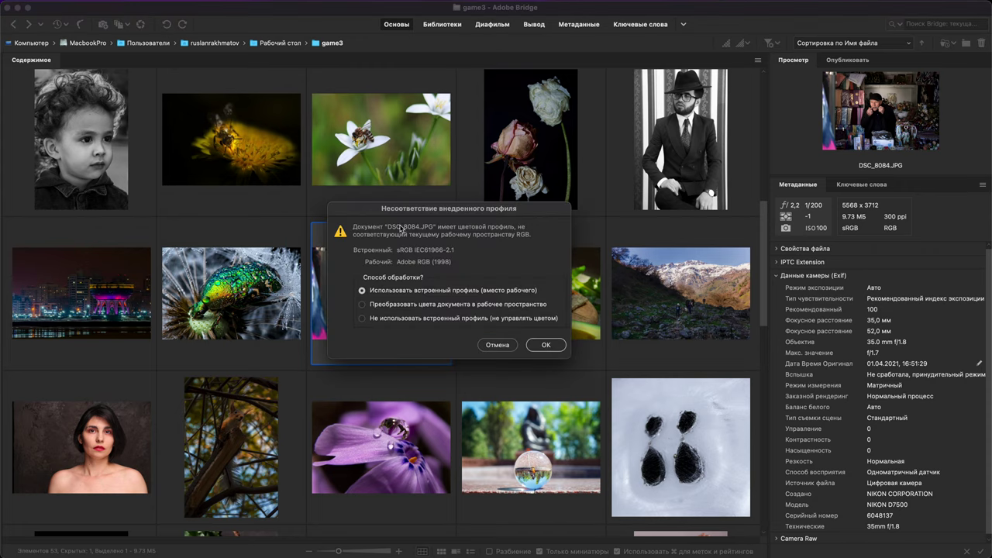
{"action": "left_click", "coordinate": [547, 346]}
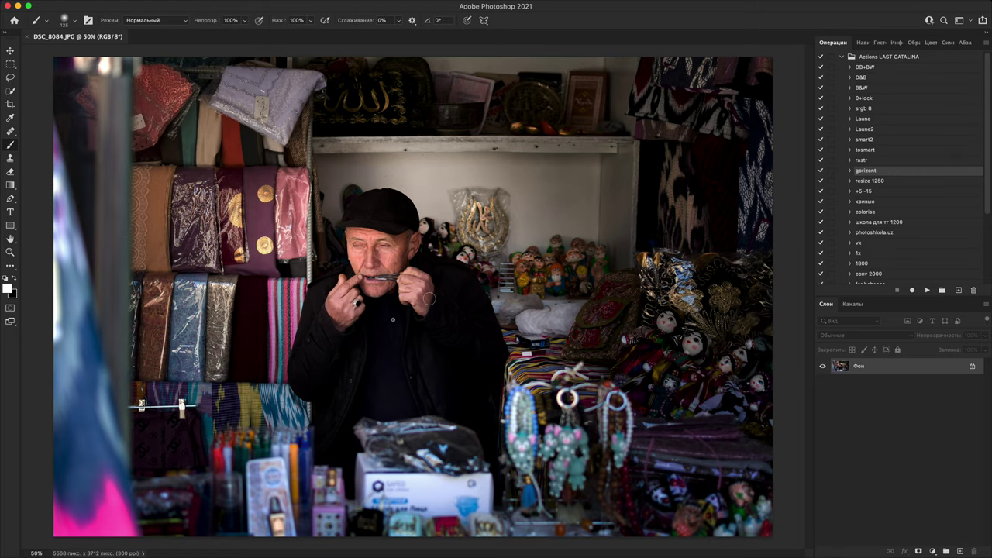
- Inspect the skin detail and sharpness of the man's hands, mouth and metal instrument at high magnification
{"action": "scroll", "coordinate": [435, 299], "scroll_direction": "up", "scroll_amount": 6}
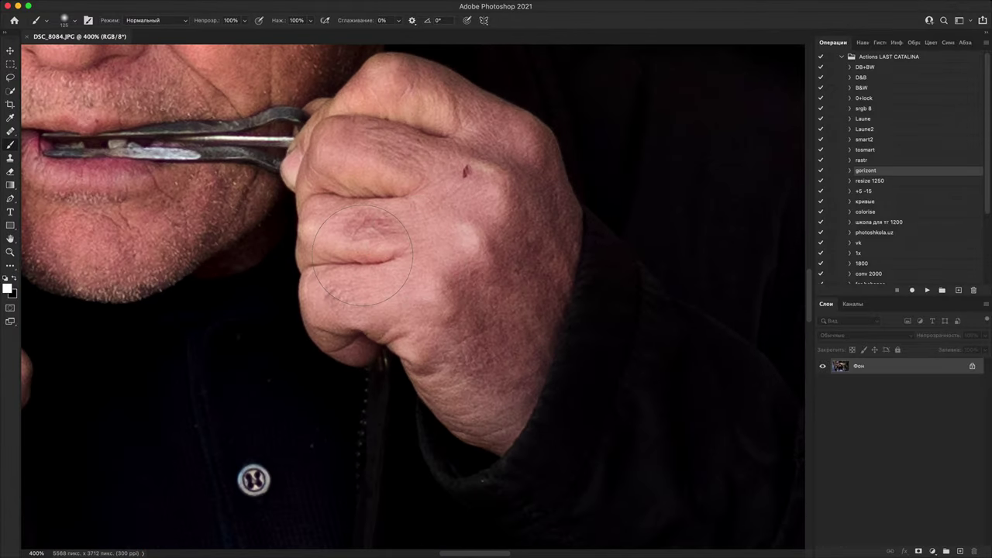
{"action": "left_click_drag", "start_coordinate": [482, 316], "coordinate": [691, 417]}
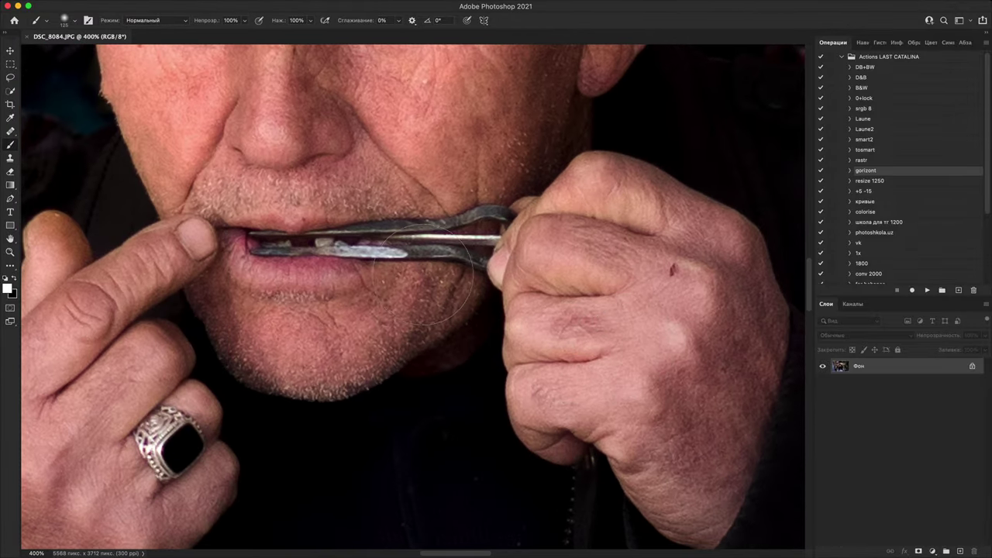
{"action": "key", "text": "super+plus"}
{"action": "key", "text": "super+plus"}
{"action": "key", "text": "super+minus"}
{"action": "key", "text": "super+plus"}
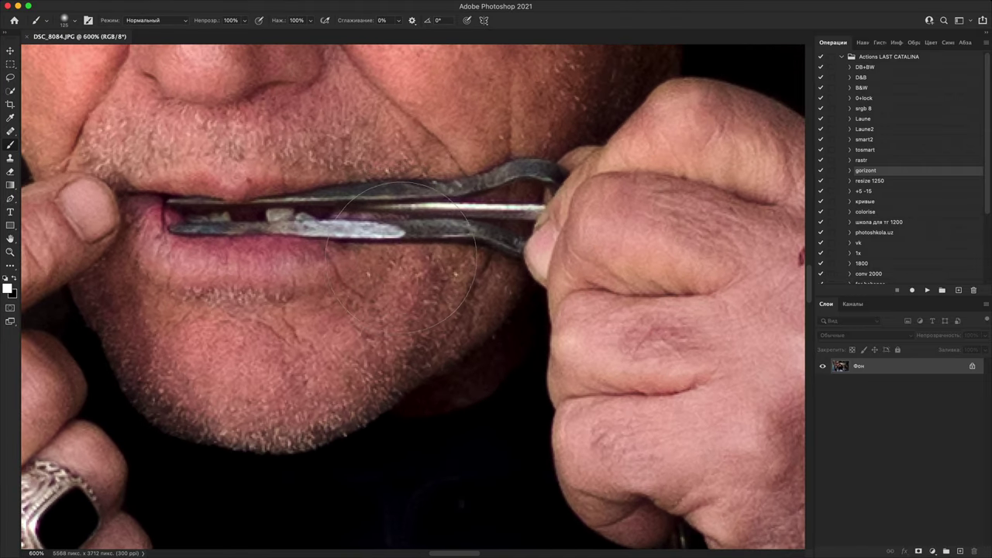
{"action": "scroll", "coordinate": [399, 242], "scroll_direction": "up", "scroll_amount": 2}
{"action": "scroll", "coordinate": [400, 246], "scroll_direction": "down", "scroll_amount": 6}
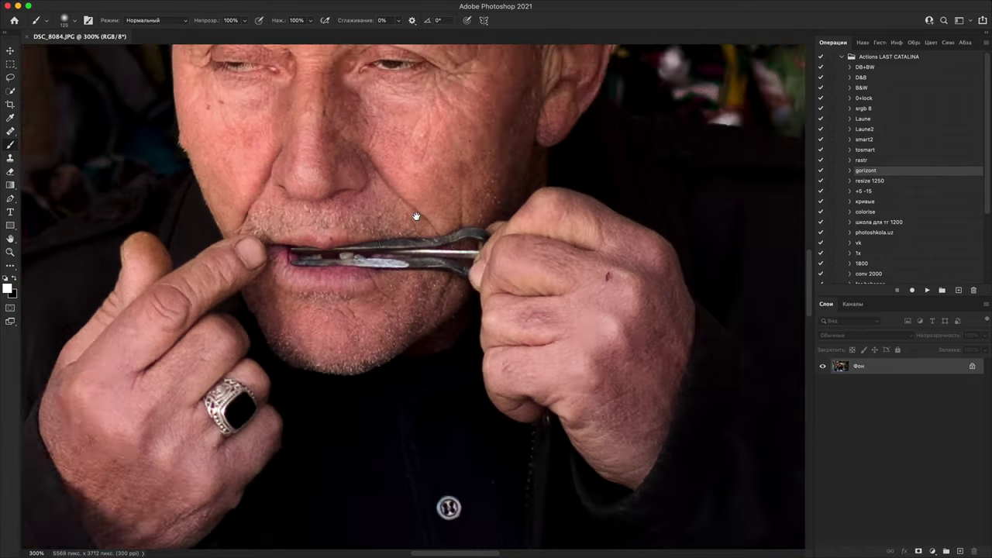
- Examine the focus on the man's eyes and forehead at up to 700%, and return to the wider stall scene
{"action": "scroll", "coordinate": [480, 233], "scroll_direction": "up", "scroll_amount": 3}
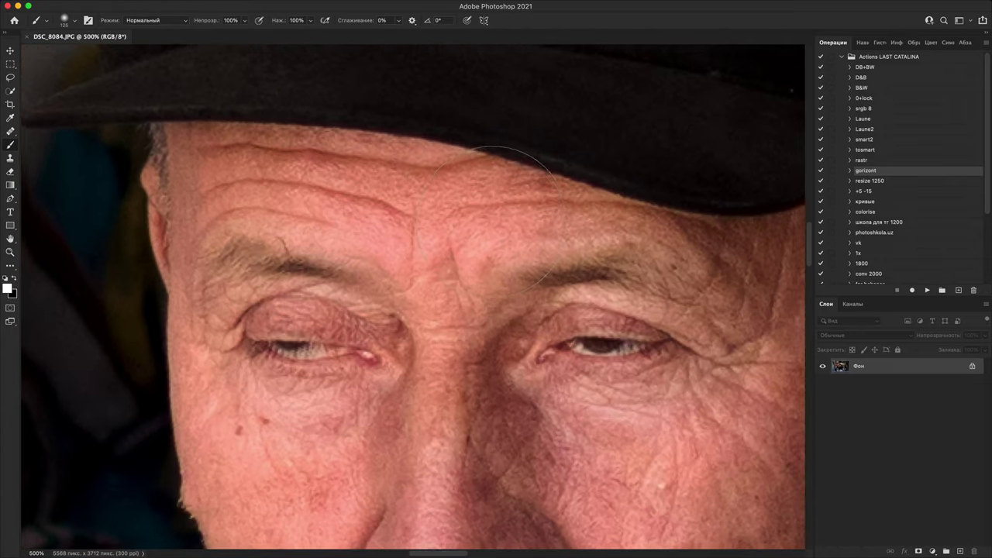
{"action": "left_click_drag", "start_coordinate": [583, 284], "coordinate": [519, 304]}
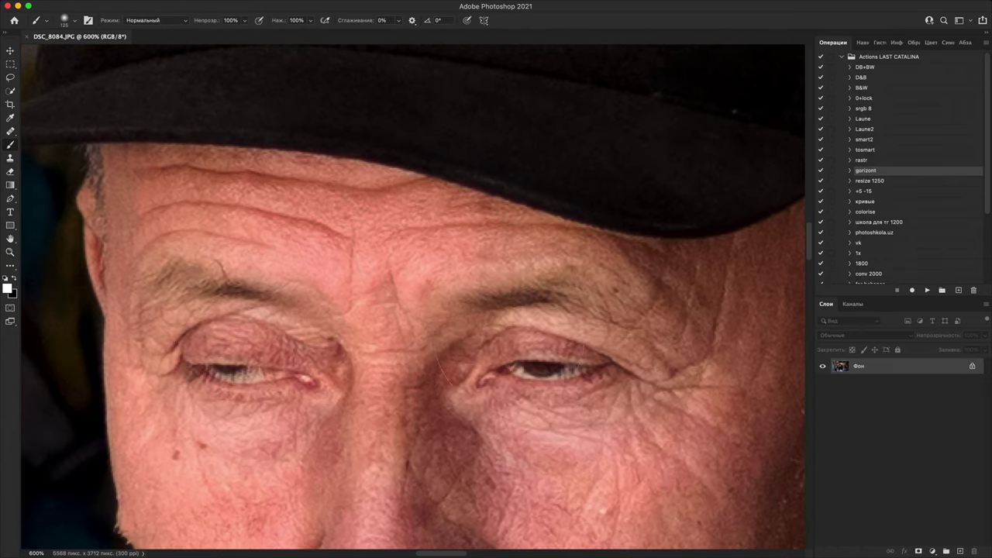
{"action": "scroll", "coordinate": [500, 338], "scroll_direction": "up", "scroll_amount": 1}
{"action": "left_click_drag", "start_coordinate": [494, 335], "coordinate": [478, 330]}
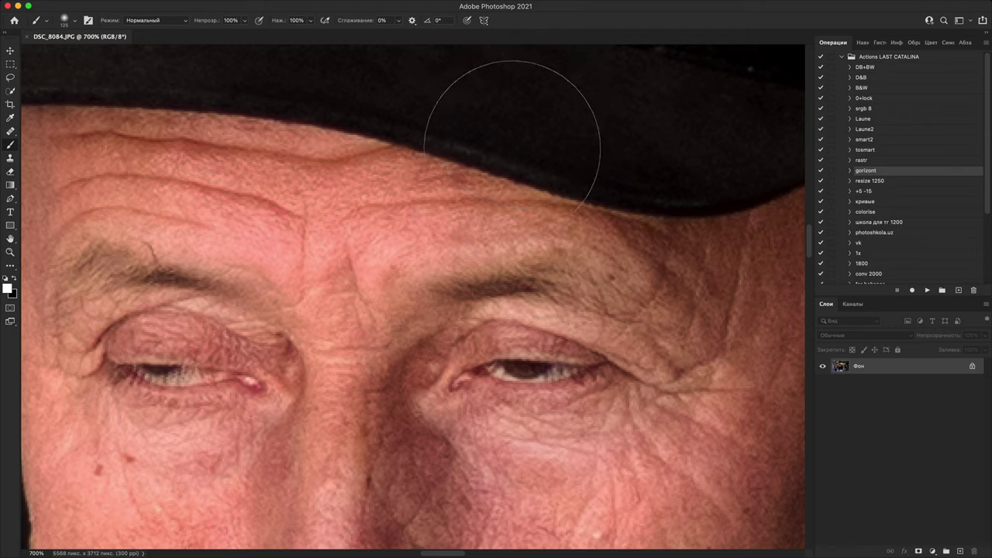
{"action": "key", "text": "super+minus"}
{"action": "key", "text": "super+minus"}
{"action": "key", "text": "super+minus"}
{"action": "key", "text": "super+minus"}
{"action": "key", "text": "super+minus"}
{"action": "key", "text": "super+minus"}
{"action": "key", "text": "super+minus"}
{"action": "key", "text": "super+minus"}
{"action": "key", "text": "super+minus"}
{"action": "key", "text": "super+minus"}
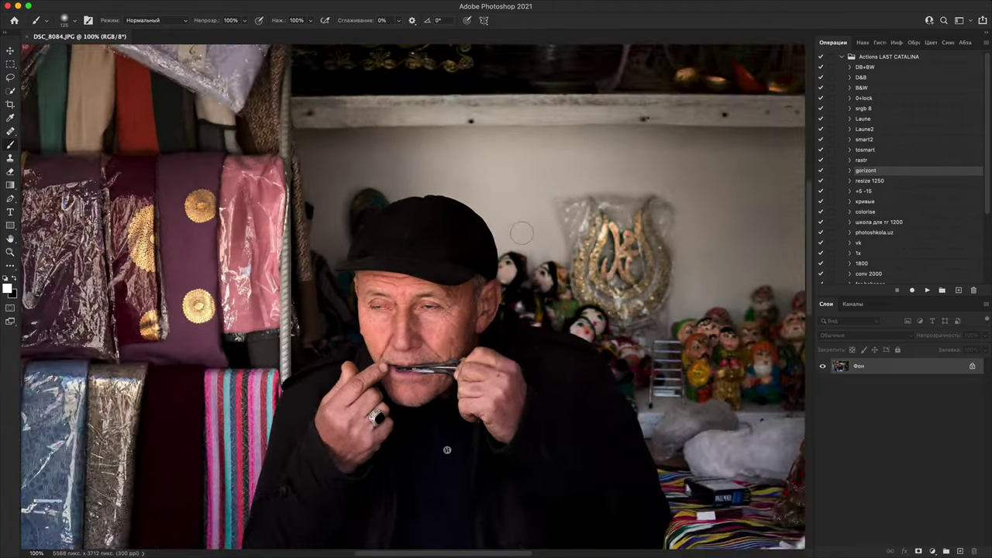
- Compare the sharpness of the man's raised hand with that of his face under the cap
{"action": "key", "text": "super+plus"}
{"action": "scroll", "coordinate": [502, 284], "scroll_direction": "up", "scroll_amount": 1}
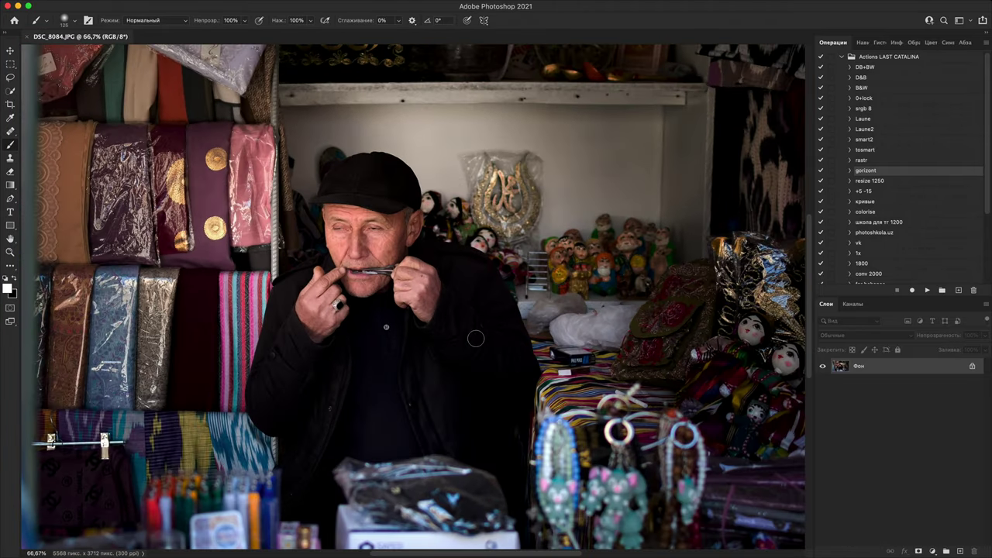
{"action": "scroll", "coordinate": [480, 321], "scroll_direction": "up", "scroll_amount": 5}
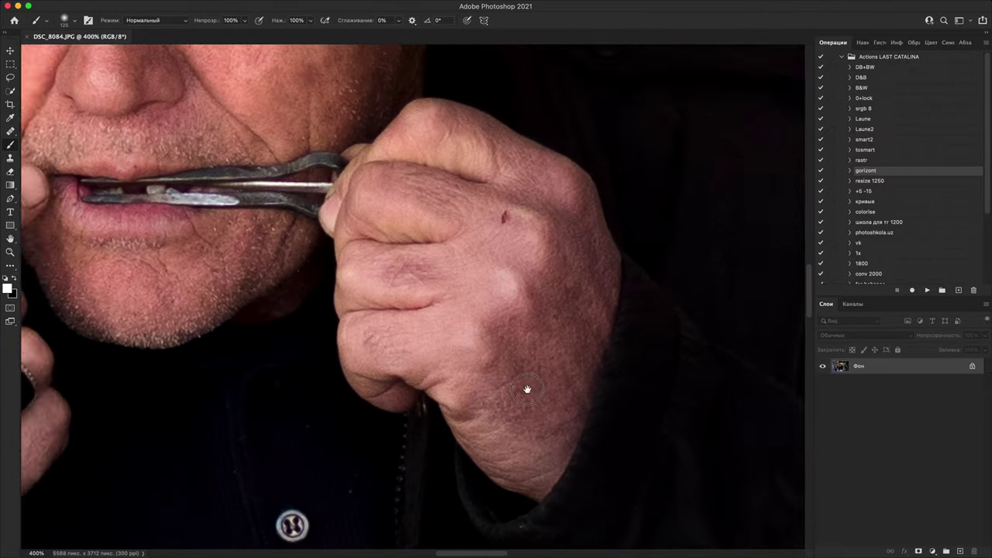
{"action": "left_click_drag", "start_coordinate": [527, 389], "coordinate": [621, 496]}
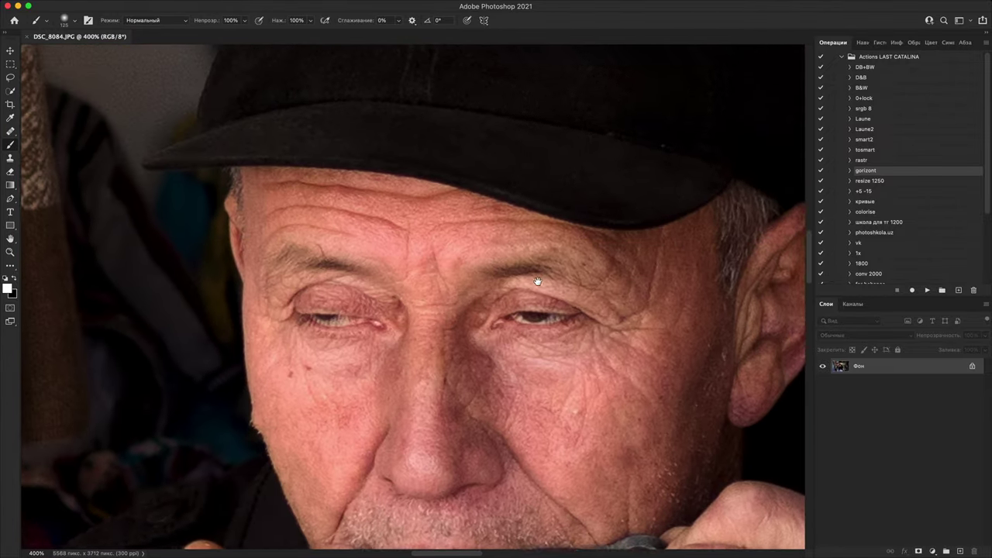
{"action": "key", "text": "super+minus"}
{"action": "key", "text": "super+minus"}
{"action": "key", "text": "super+minus"}
{"action": "scroll", "coordinate": [559, 225], "scroll_direction": "down", "scroll_amount": 1}
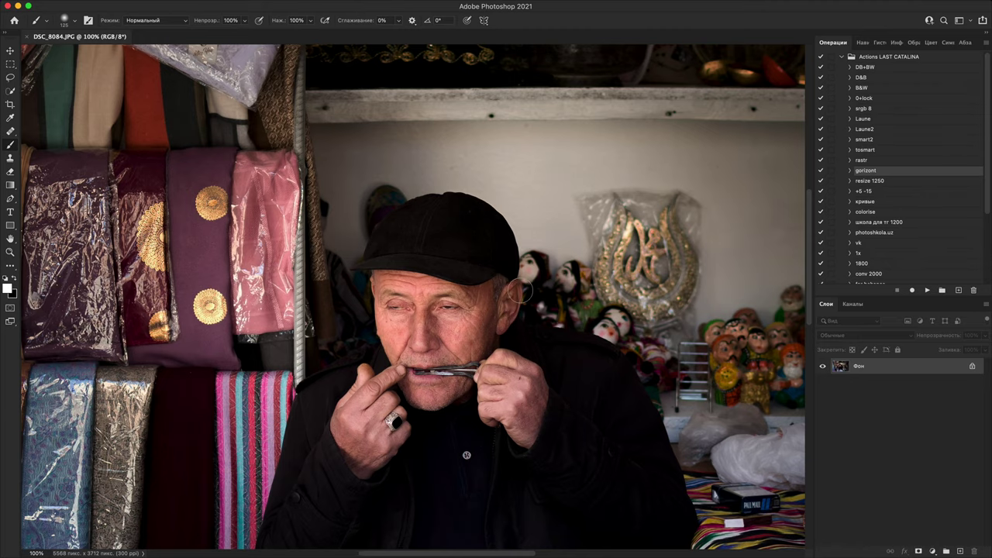
- Study the man's eyes, cap brim and facial texture at magnifications between 100% and 500%
{"action": "key", "text": "super+plus"}
{"action": "key", "text": "super+plus"}
{"action": "key", "text": "super+plus"}
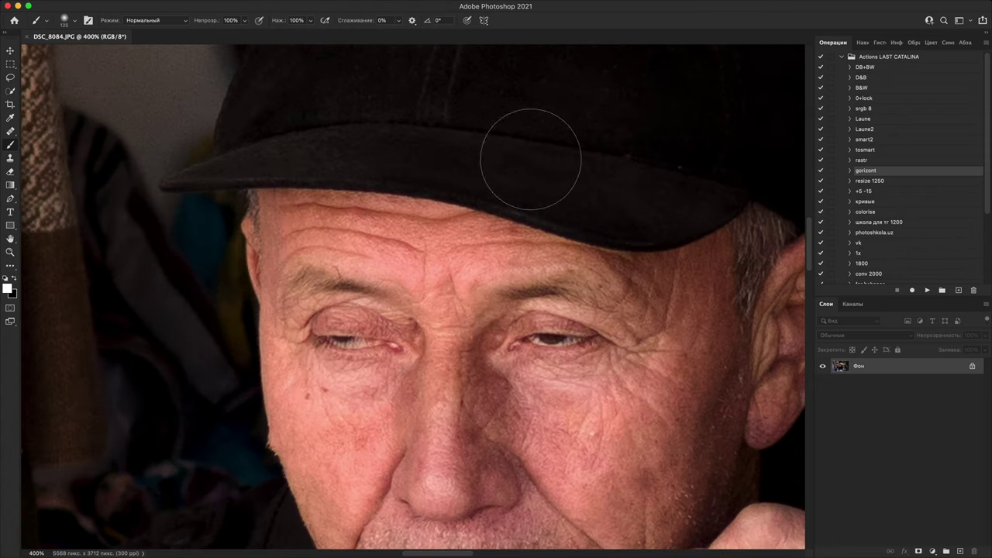
{"action": "key", "text": "super+plus"}
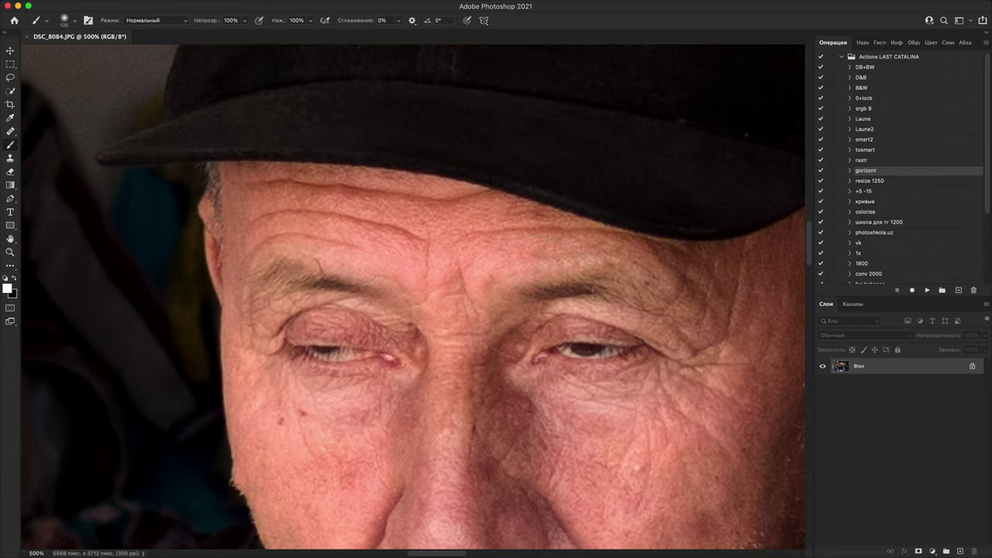
{"action": "key", "text": "super+minus"}
{"action": "key", "text": "super+minus"}
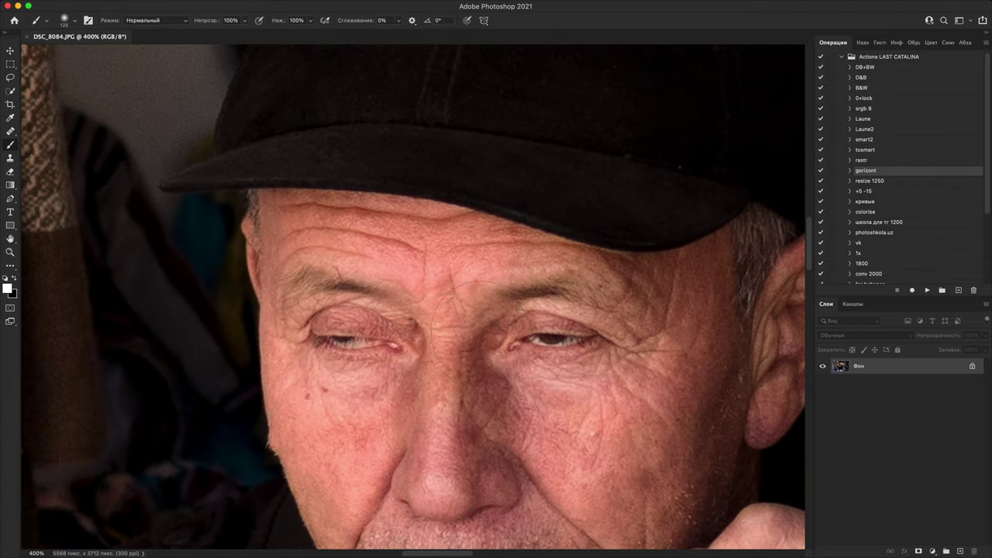
{"action": "key", "text": "super+minus"}
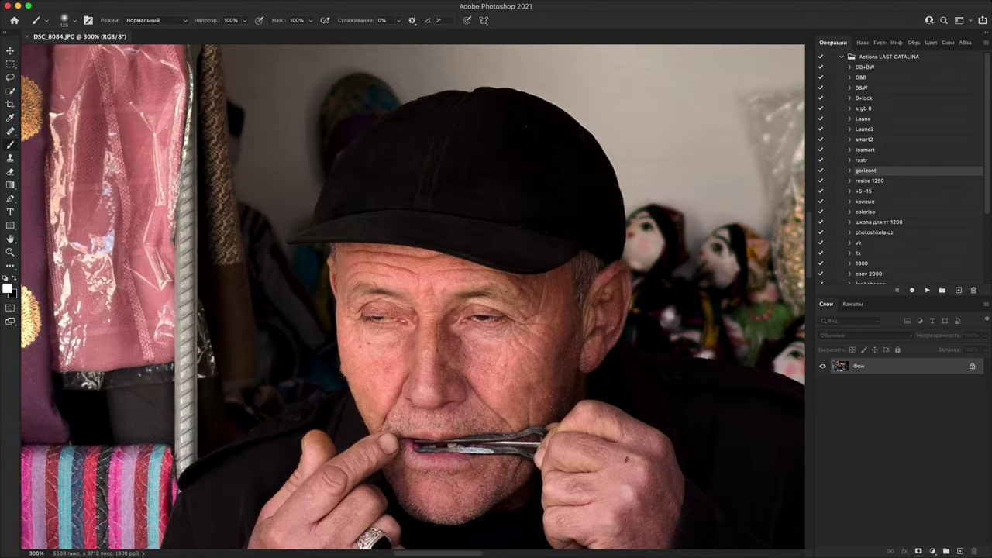
{"action": "left_click", "coordinate": [488, 363]}
{"action": "key", "text": "super+z"}
{"action": "mouse_move", "coordinate": [581, 377]}
{"action": "left_mouse_down"}
{"action": "mouse_move", "coordinate": [571, 222]}
{"action": "mouse_move", "coordinate": [586, 445]}
{"action": "left_mouse_up"}
{"action": "left_click_drag", "start_coordinate": [543, 283], "coordinate": [620, 159]}
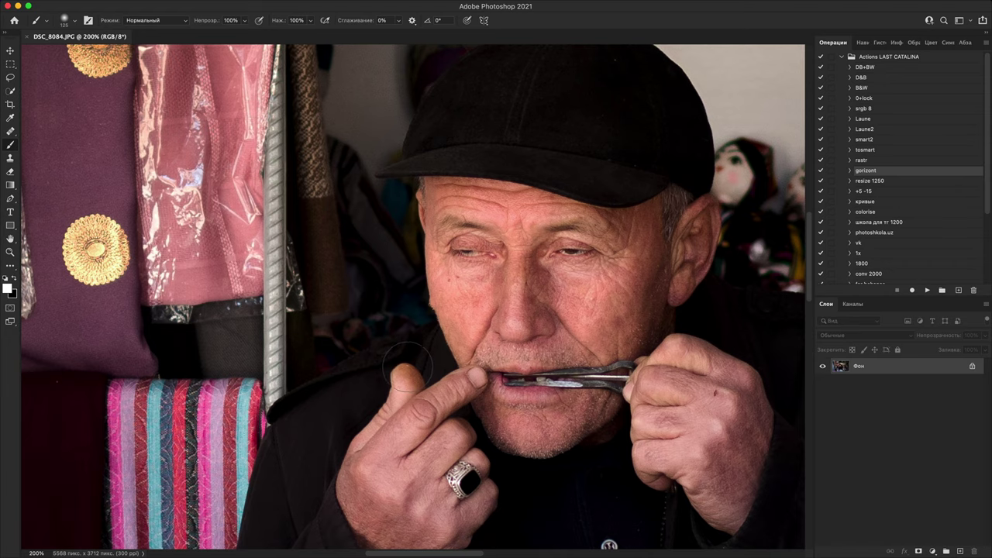
{"action": "key", "text": "super+equal"}
{"action": "left_click_drag", "start_coordinate": [589, 302], "coordinate": [404, 371]}
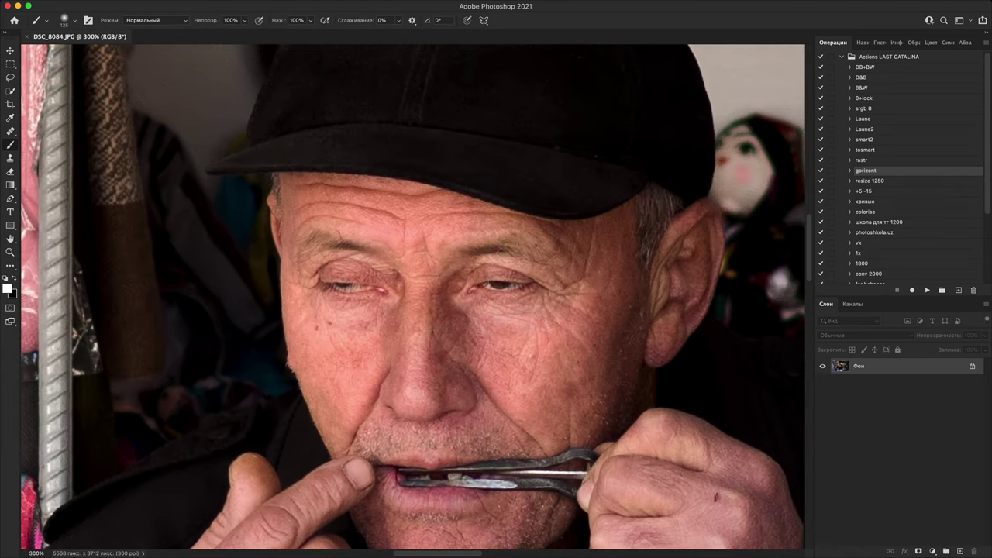
{"action": "key", "text": "super+minus"}
{"action": "key", "text": "super+minus"}
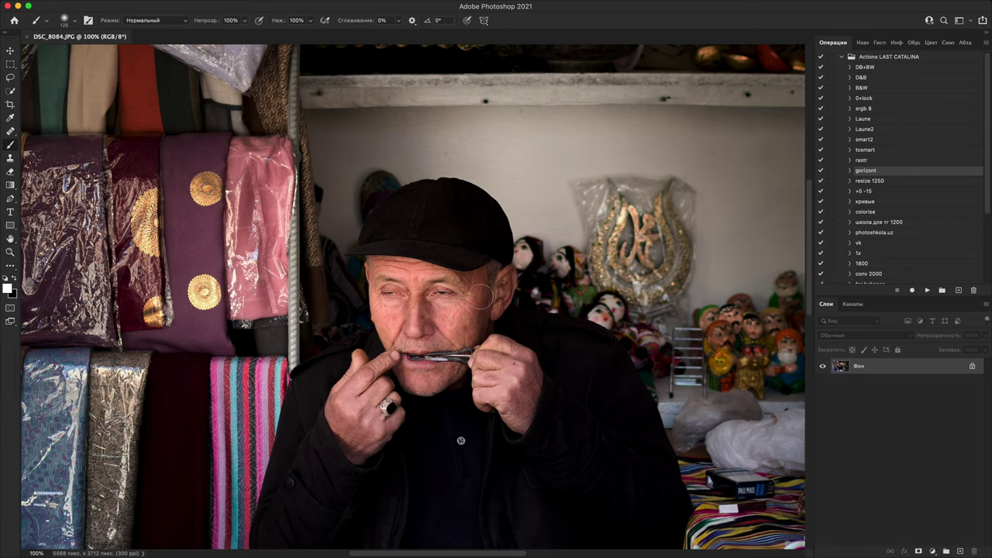
- Check the detail around the man's eyes at 600% against the overall impression of the full stall photo
{"action": "key", "text": "super+plus"}
{"action": "key", "text": "super+plus"}
{"action": "key", "text": "super+plus"}
{"action": "key", "text": "super+plus"}
{"action": "key", "text": "super+plus"}
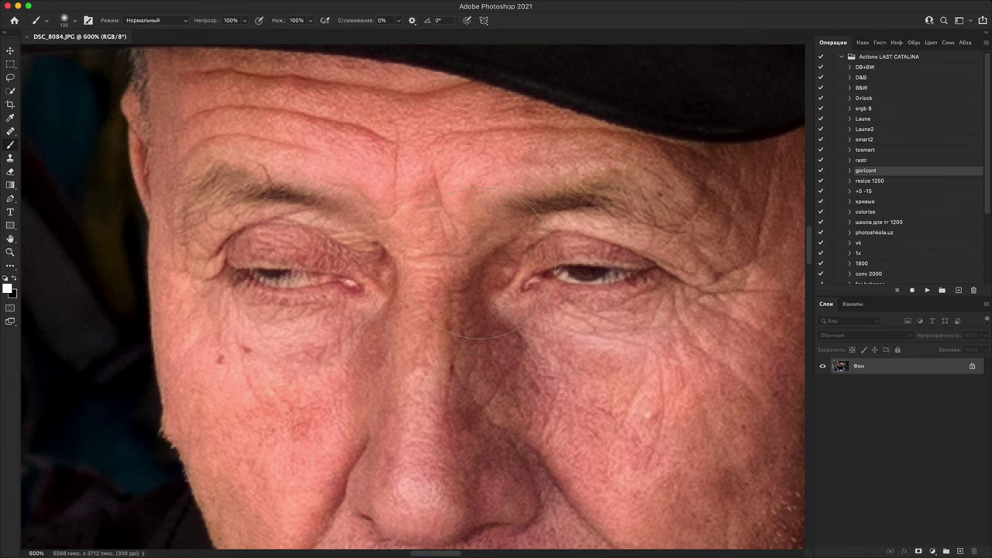
{"action": "scroll", "coordinate": [493, 256], "scroll_direction": "down", "scroll_amount": 12}
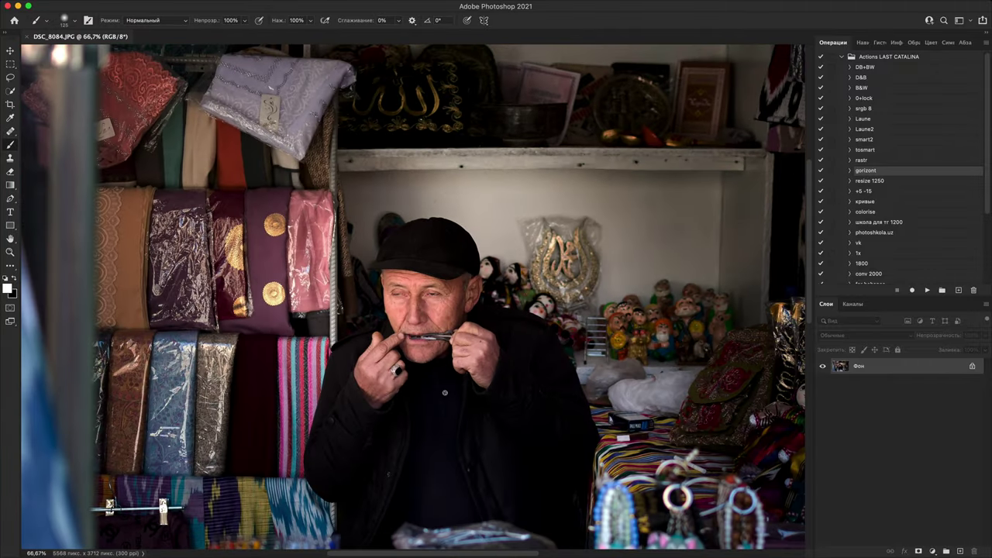
{"action": "scroll", "coordinate": [535, 211], "scroll_direction": "up", "scroll_amount": 1}
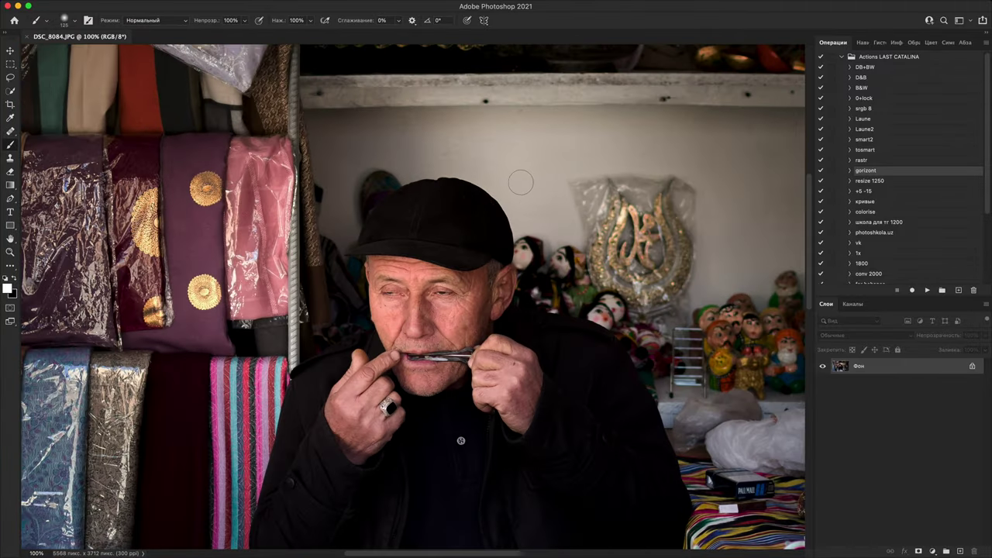
{"action": "scroll", "coordinate": [512, 159], "scroll_direction": "down", "scroll_amount": 2}
{"action": "scroll", "coordinate": [525, 153], "scroll_direction": "down", "scroll_amount": 1}
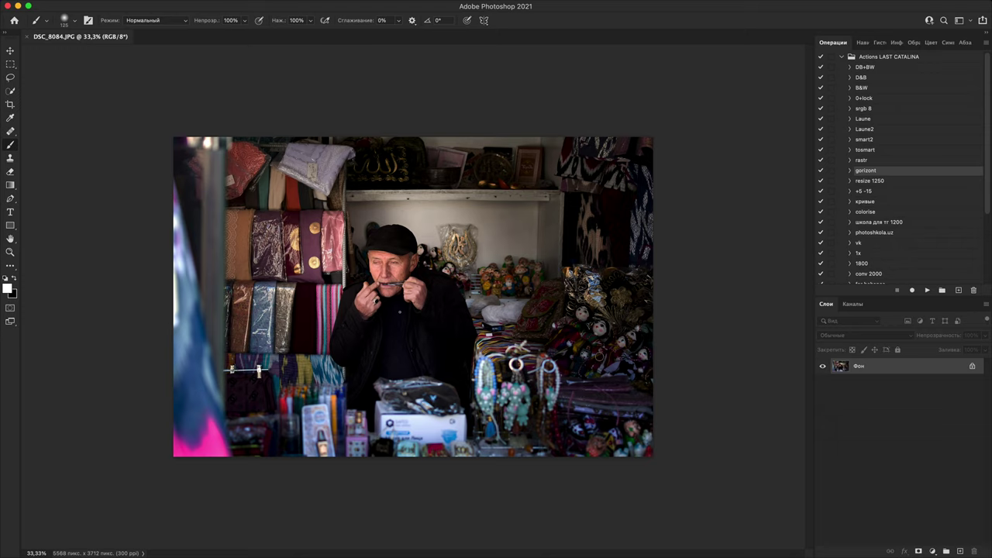
- Add a default Black & White adjustment layer and a brightening Curves layer with a point at input 78, output 136
{"action": "left_click", "coordinate": [933, 551]}
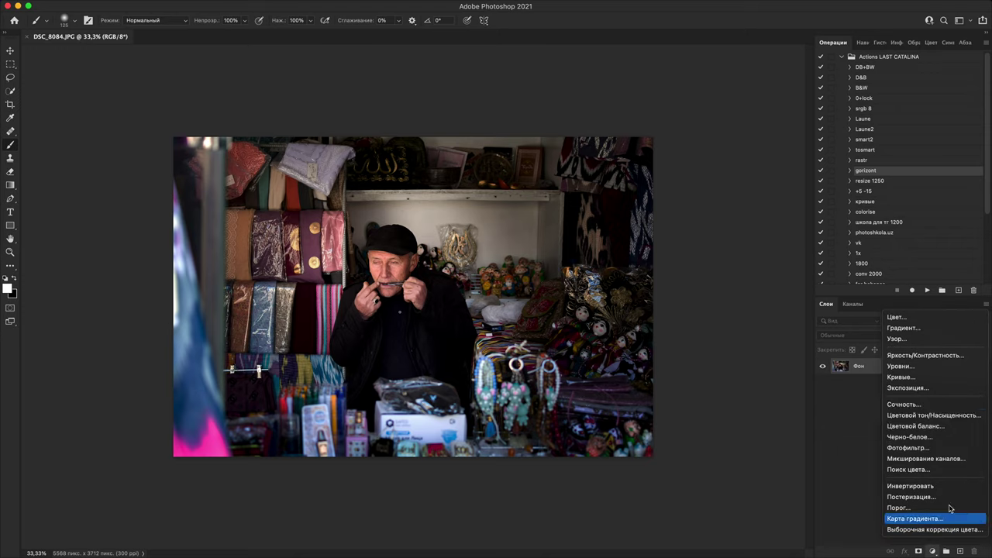
{"action": "left_click", "coordinate": [930, 439]}
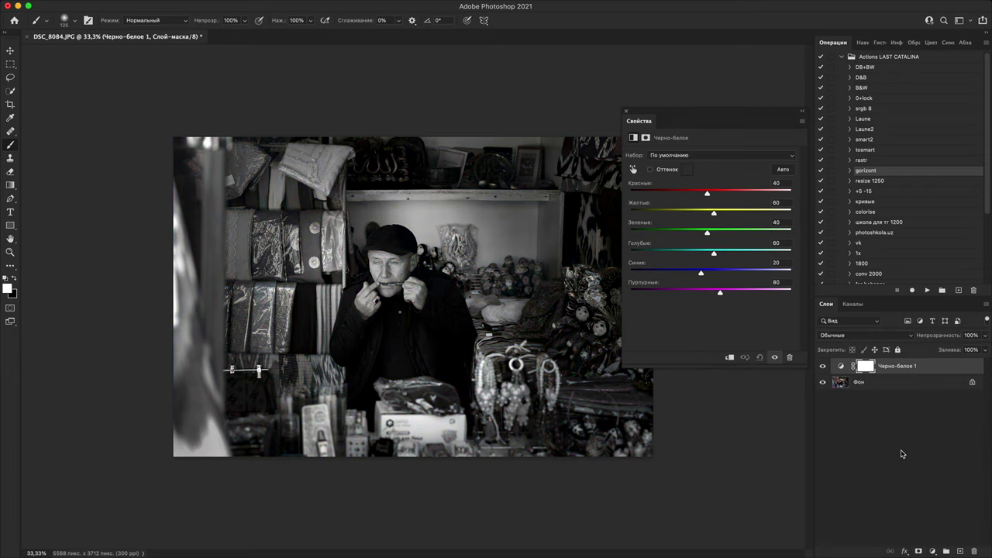
{"action": "left_click", "coordinate": [934, 551]}
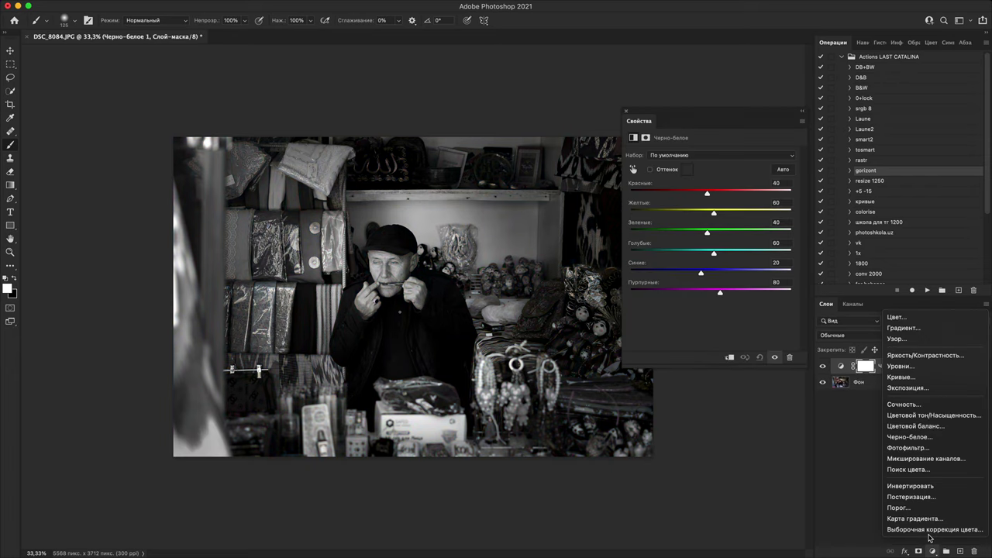
{"action": "left_click", "coordinate": [912, 380]}
{"action": "left_click_drag", "start_coordinate": [704, 264], "coordinate": [695, 243]}
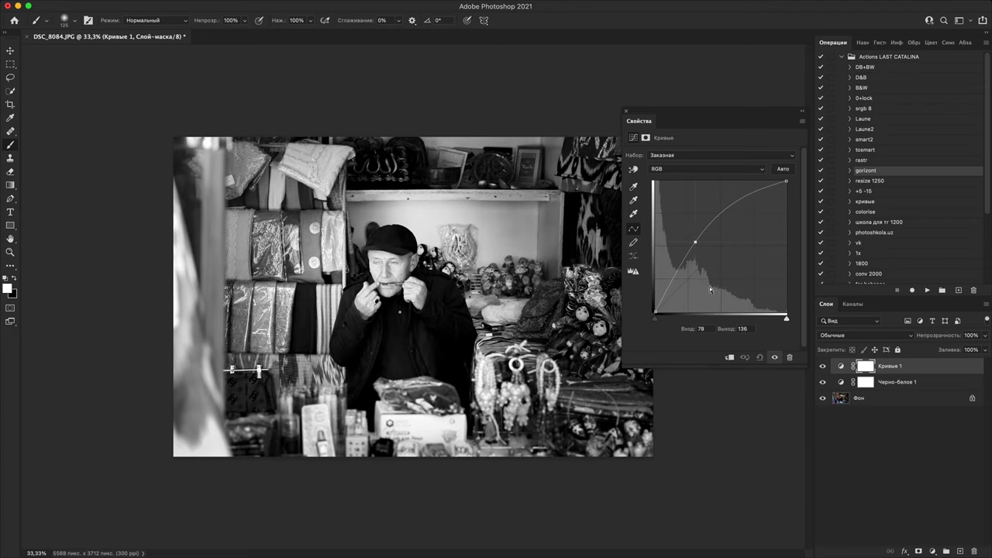
- Invert the brightening Curves mask to black and paint the effect back over the man with a 1100 px white brush at 30% opacity
{"action": "key", "text": "super+i"}
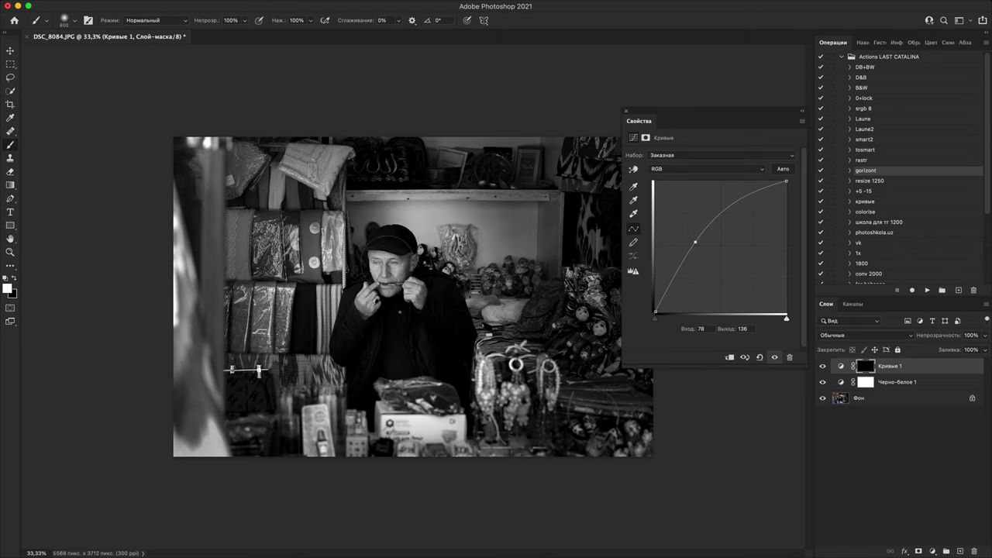
{"action": "key", "text": "]"}
{"action": "key", "text": "]"}
{"action": "key", "text": "]"}
{"action": "mouse_move", "coordinate": [395, 273]}
{"action": "left_mouse_down"}
{"action": "mouse_move", "coordinate": [411, 318]}
{"action": "mouse_move", "coordinate": [388, 358]}
{"action": "left_mouse_up"}
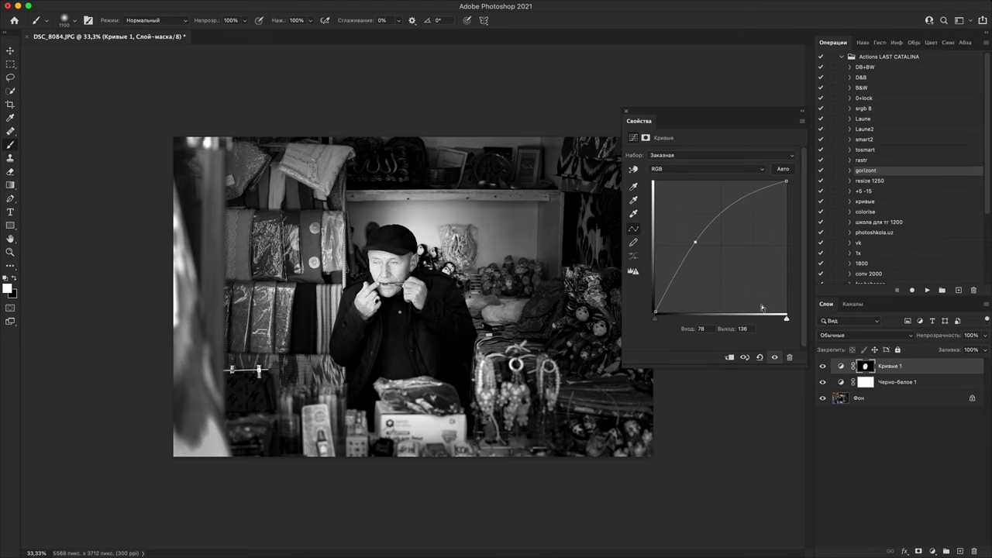
{"action": "key", "text": "3"}
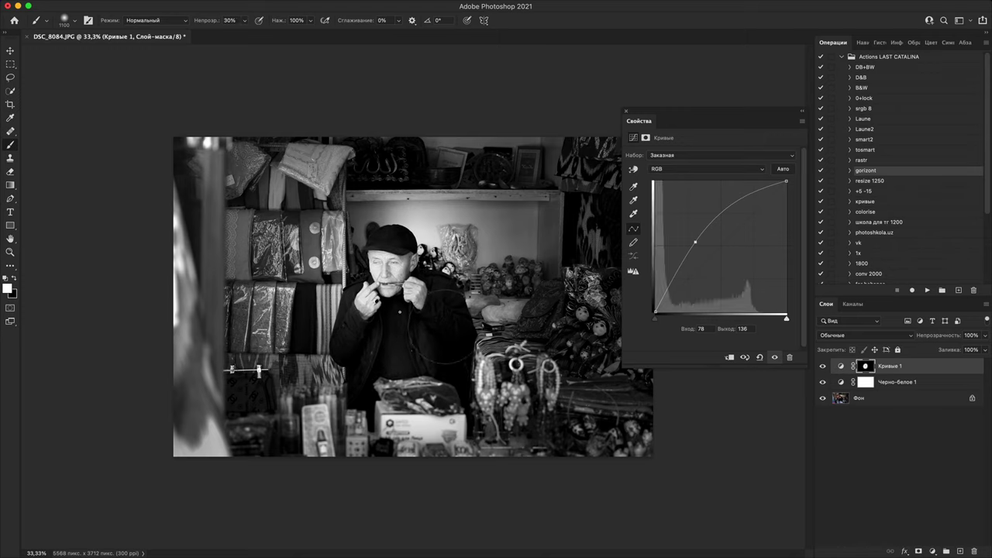
{"action": "key", "text": "super+BackSpace"}
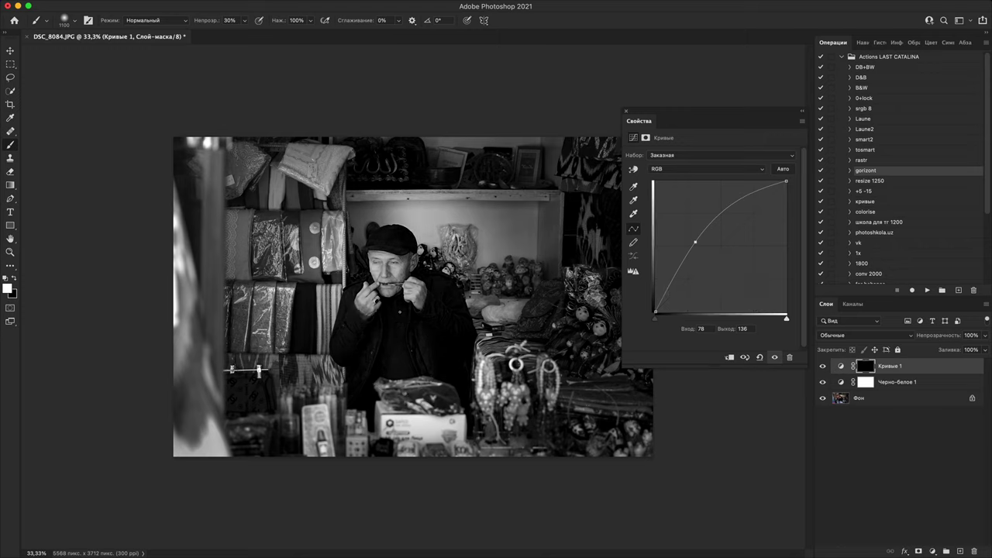
{"action": "mouse_move", "coordinate": [403, 299]}
{"action": "left_mouse_down"}
{"action": "mouse_move", "coordinate": [399, 314]}
{"action": "mouse_move", "coordinate": [387, 292]}
{"action": "mouse_move", "coordinate": [383, 357]}
{"action": "mouse_move", "coordinate": [341, 358]}
{"action": "left_mouse_up"}
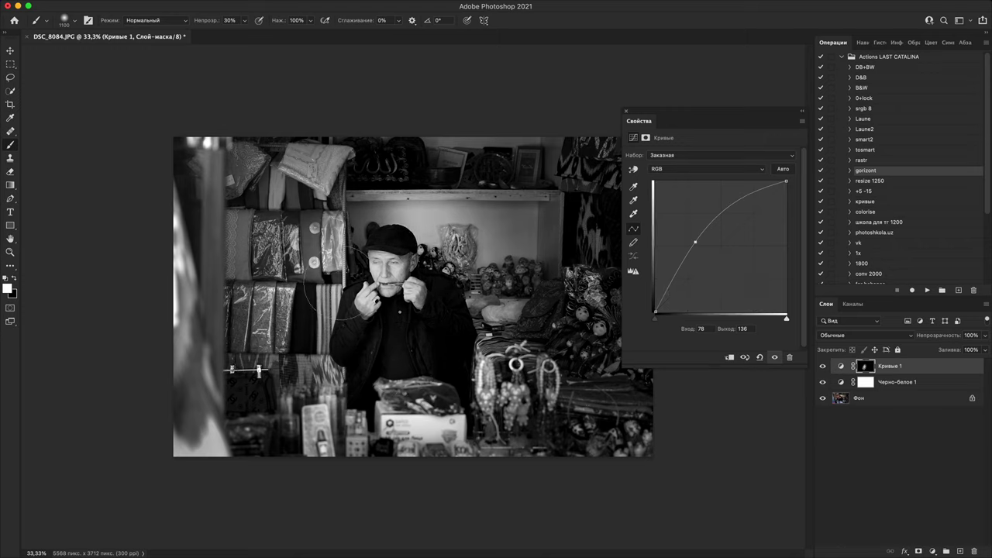
- Add a darkening Curves layer with a point at input 149, output 83, and invert its mask to black
{"action": "left_click", "coordinate": [938, 551]}
{"action": "left_click", "coordinate": [941, 377]}
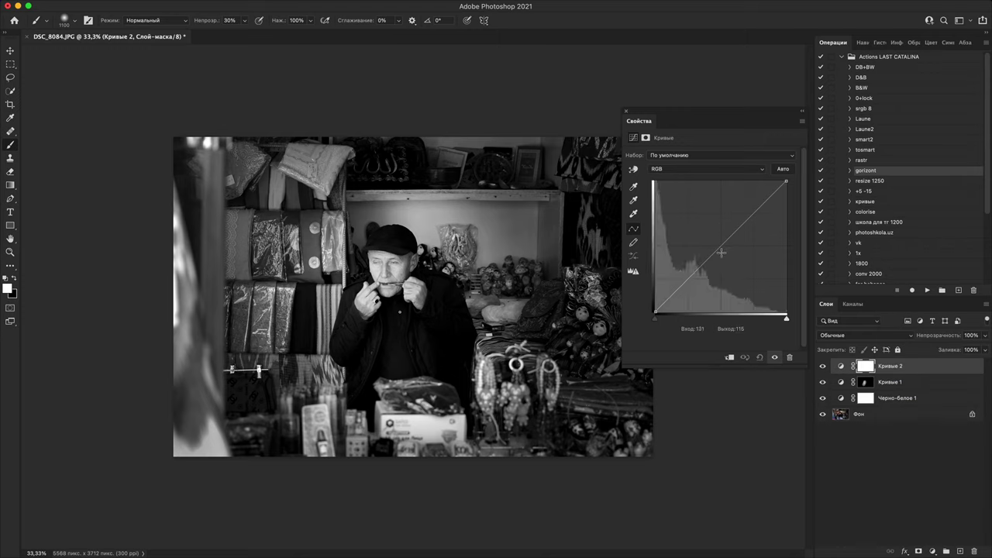
{"action": "left_click_drag", "start_coordinate": [721, 253], "coordinate": [732, 269]}
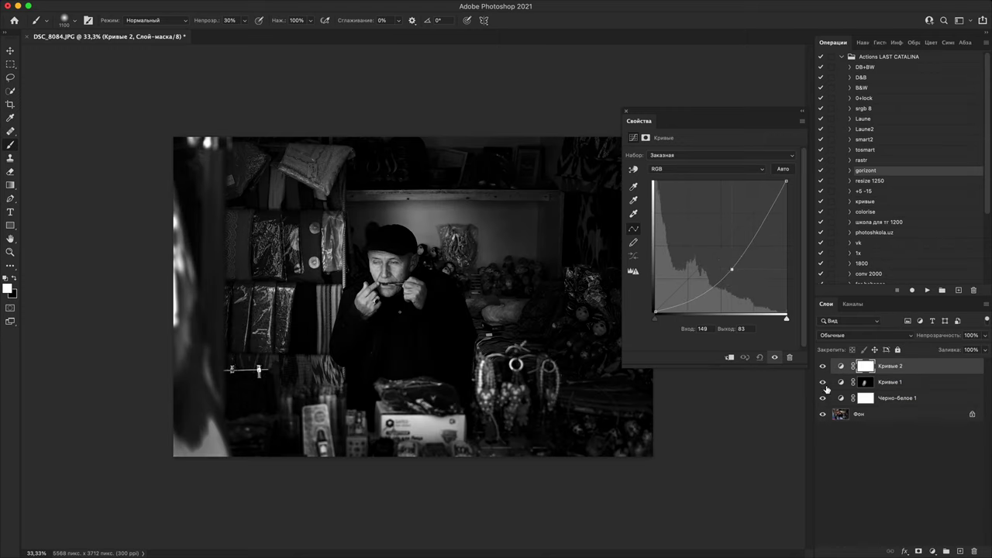
{"action": "key", "text": "super+i"}
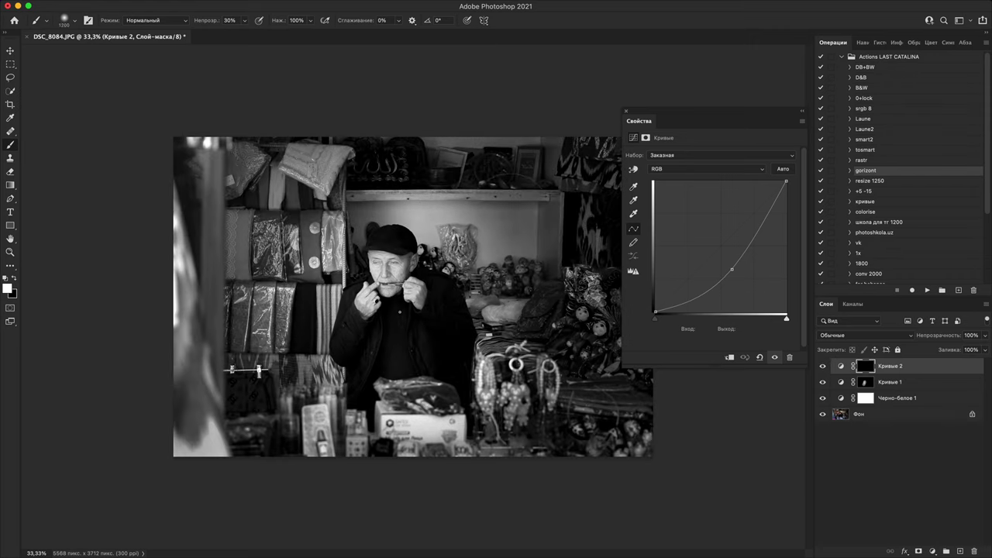
- Paint the darkening into the surrounding stall goods and photo edges with a 1700 px brush at 30% opacity, leaving out the man
{"action": "key", "text": "bracketright"}
{"action": "key", "text": "bracketright"}
{"action": "key", "text": "bracketright"}
{"action": "key", "text": "bracketright"}
{"action": "key", "text": "bracketright"}
{"action": "left_click", "coordinate": [627, 111]}
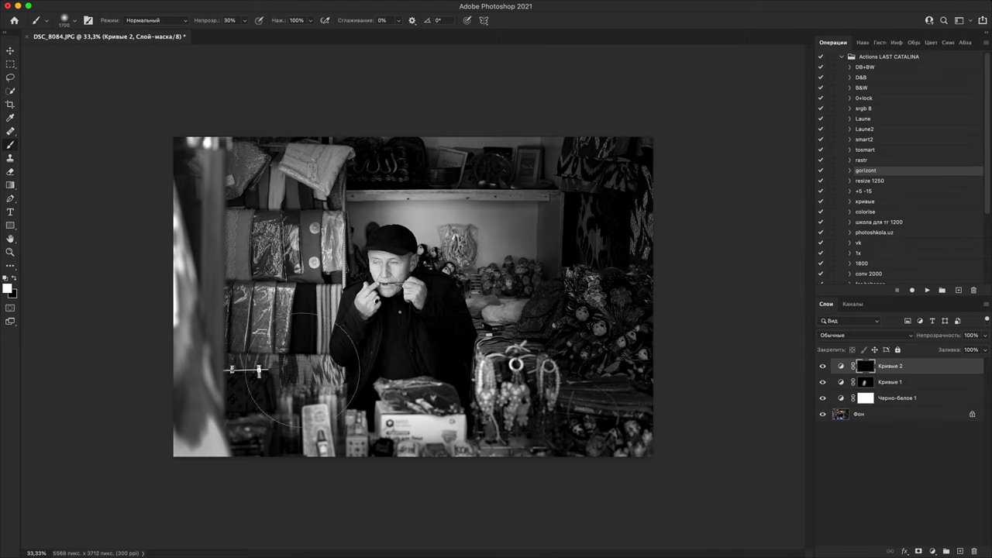
{"action": "mouse_move", "coordinate": [303, 371]}
{"action": "left_mouse_down"}
{"action": "mouse_move", "coordinate": [305, 249]}
{"action": "mouse_move", "coordinate": [360, 171]}
{"action": "mouse_move", "coordinate": [217, 275]}
{"action": "mouse_move", "coordinate": [326, 192]}
{"action": "mouse_move", "coordinate": [420, 137]}
{"action": "mouse_move", "coordinate": [463, 155]}
{"action": "left_mouse_up"}
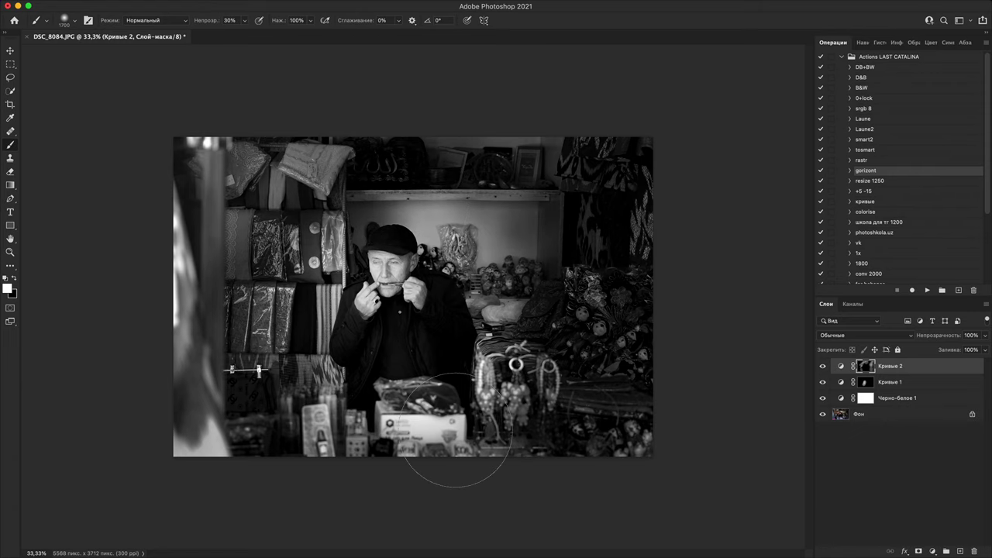
{"action": "mouse_move", "coordinate": [456, 430]}
{"action": "left_mouse_down"}
{"action": "mouse_move", "coordinate": [195, 396]}
{"action": "mouse_move", "coordinate": [143, 345]}
{"action": "mouse_move", "coordinate": [139, 251]}
{"action": "mouse_move", "coordinate": [224, 166]}
{"action": "mouse_move", "coordinate": [433, 146]}
{"action": "mouse_move", "coordinate": [480, 206]}
{"action": "mouse_move", "coordinate": [902, 163]}
{"action": "left_mouse_up"}
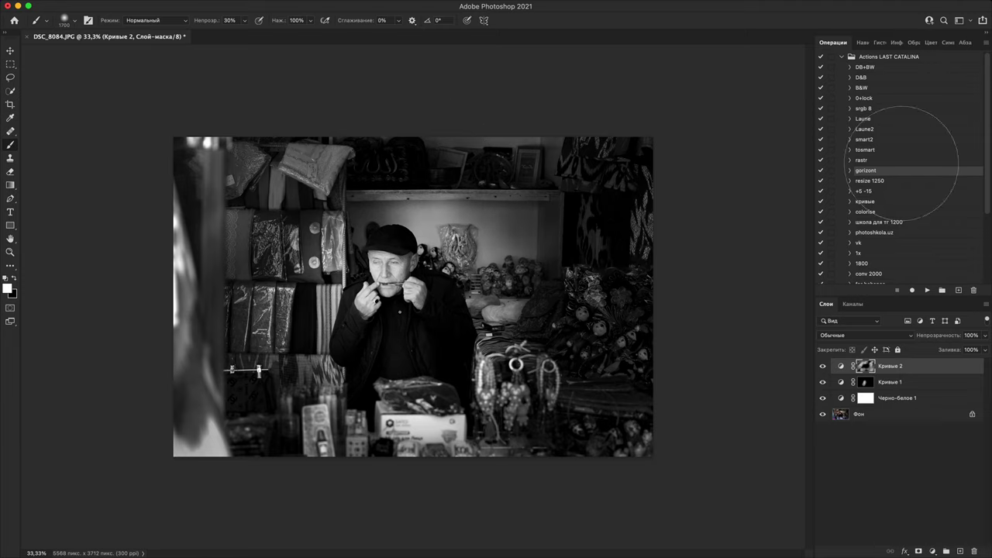
- Adjust the brightening Curves layer's opacity and extend the darkening Curves mask over the back wall with a 1300 px brush
{"action": "left_click", "coordinate": [863, 385]}
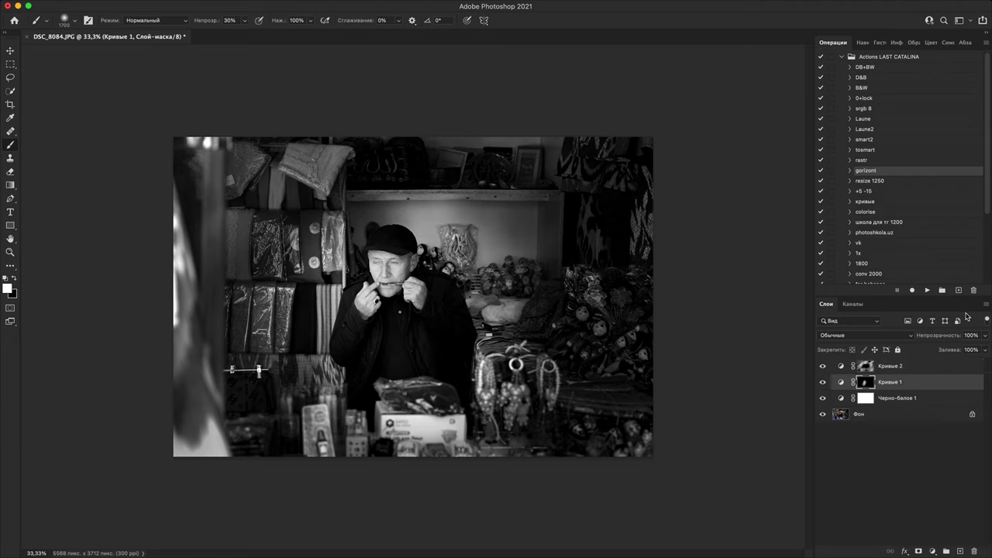
{"action": "left_click_drag", "start_coordinate": [931, 336], "coordinate": [943, 342]}
{"action": "left_click", "coordinate": [874, 367]}
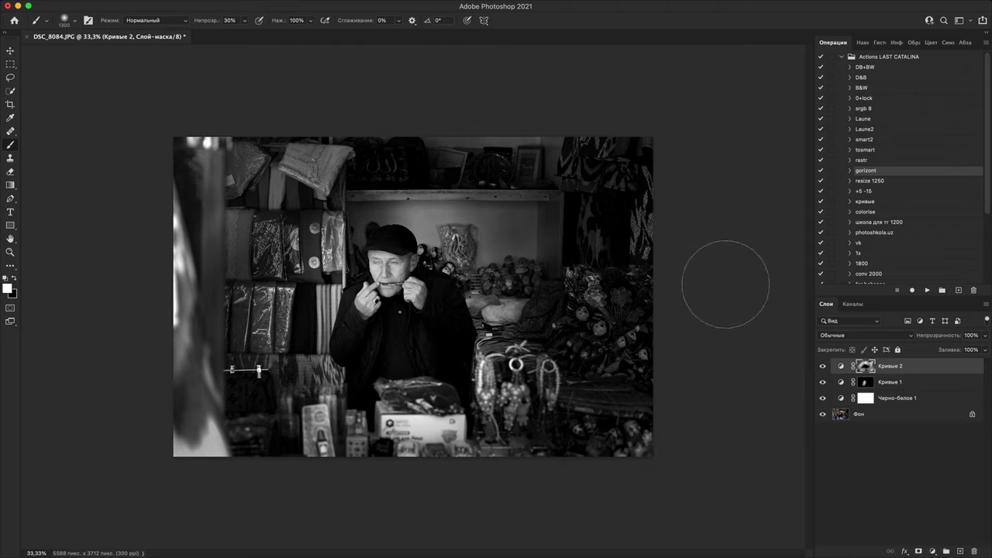
- Stamp all visible layers into a new layer on top and open it in the Camera Raw filter
{"action": "key", "text": "super+alt+shift+n"}
{"action": "key", "text": "super+alt+shift+e"}
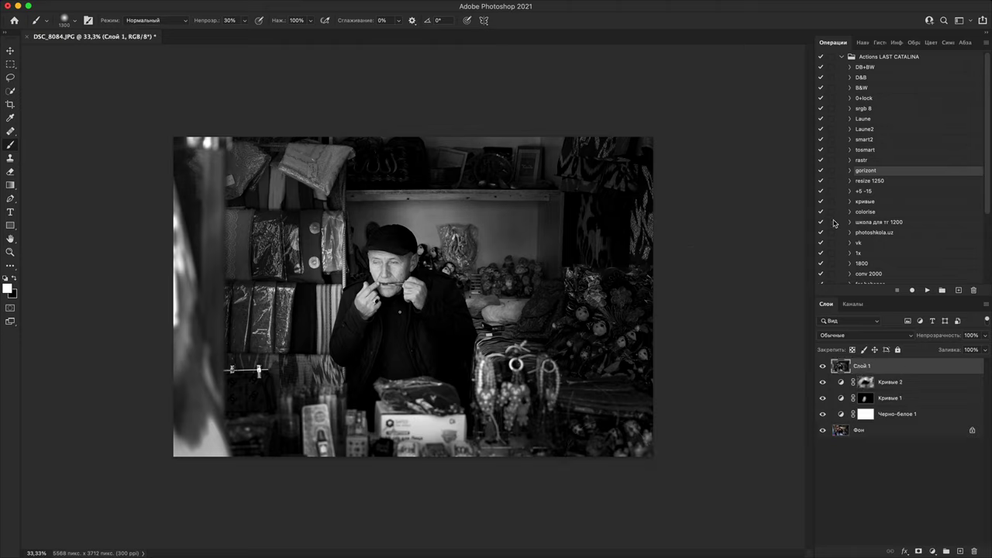
{"action": "key", "text": "super+shift+a"}
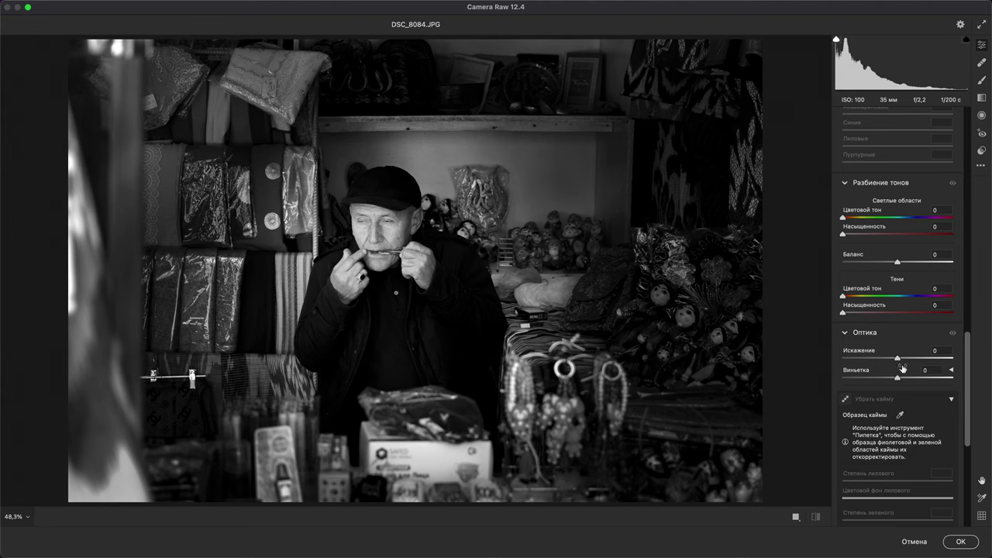
- Set Clarity to +49 and Texture to +16 in the Basic adjustments
{"action": "scroll", "coordinate": [961, 356], "scroll_direction": "down", "scroll_amount": 5}
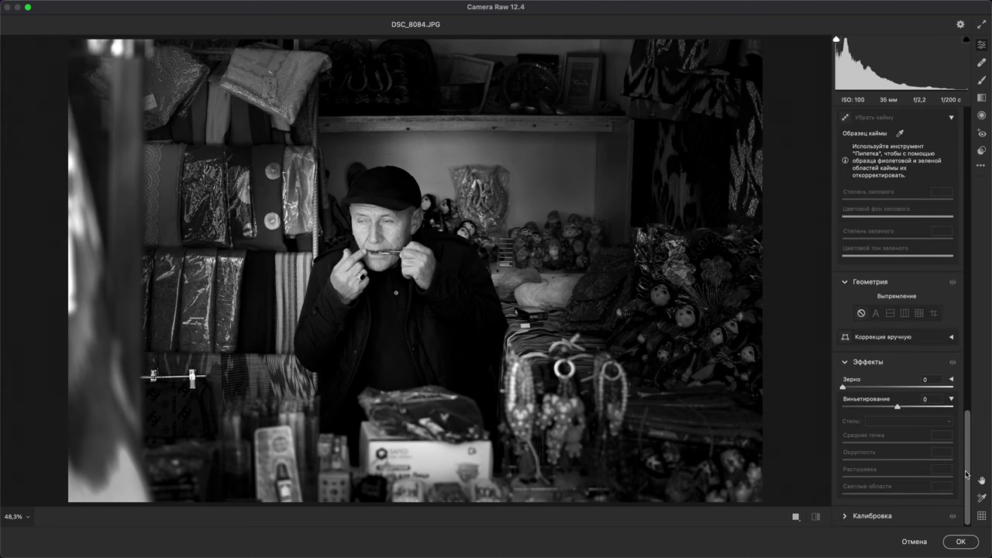
{"action": "scroll", "coordinate": [970, 416], "scroll_direction": "up", "scroll_amount": 10}
{"action": "scroll", "coordinate": [970, 272], "scroll_direction": "up", "scroll_amount": 6}
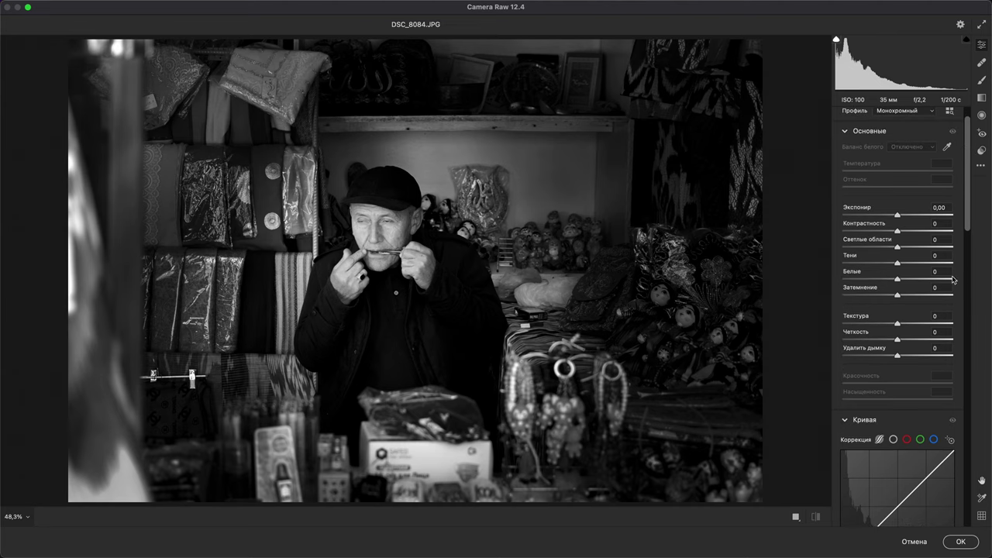
{"action": "mouse_move", "coordinate": [904, 341]}
{"action": "left_mouse_down"}
{"action": "mouse_move", "coordinate": [928, 332]}
{"action": "mouse_move", "coordinate": [942, 343]}
{"action": "mouse_move", "coordinate": [906, 322]}
{"action": "left_mouse_up"}
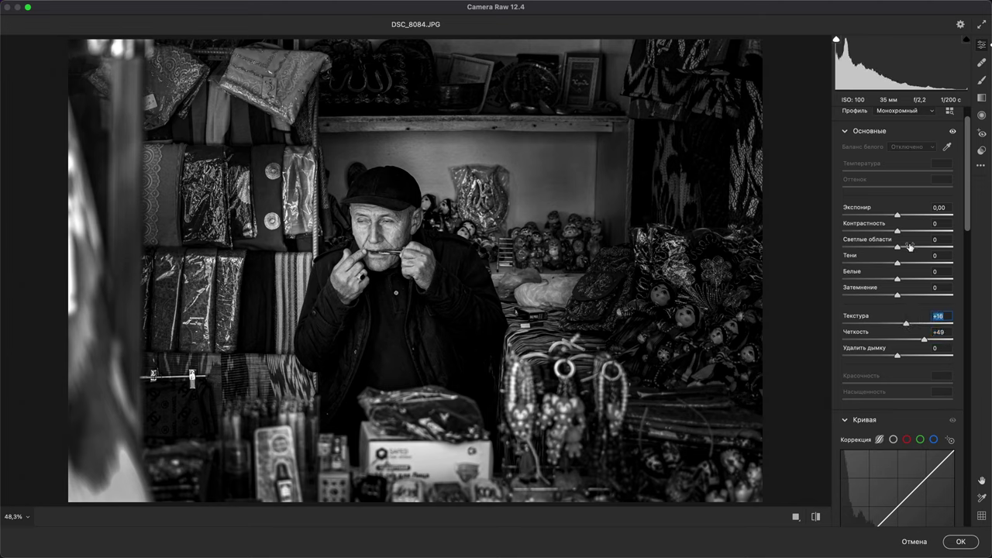
- Set Exposure to +0.30, Contrast to +21, Highlights to +15, Whites to -23 and Blacks to -7, and apply the filter
{"action": "left_click_drag", "start_coordinate": [902, 245], "coordinate": [900, 210]}
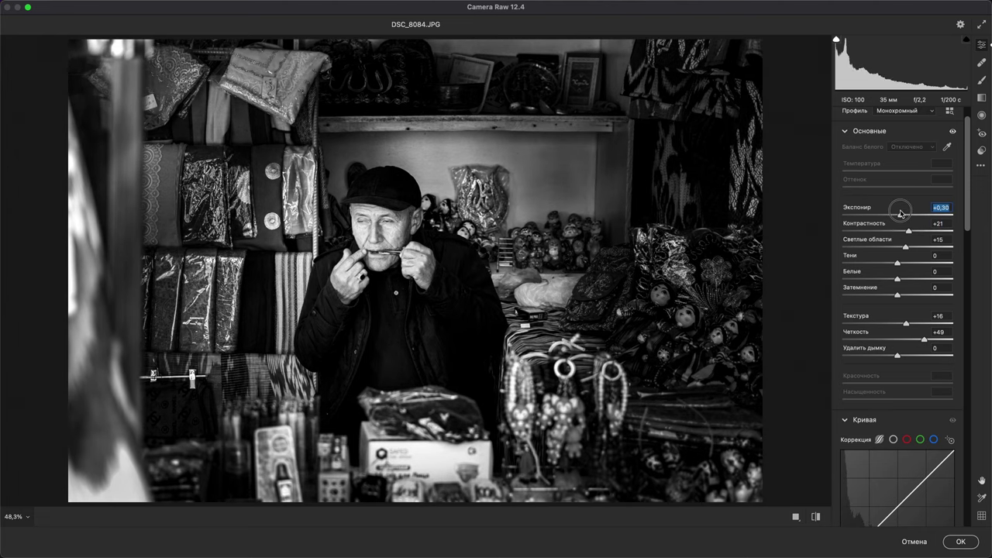
{"action": "mouse_move", "coordinate": [898, 279]}
{"action": "left_mouse_down"}
{"action": "mouse_move", "coordinate": [917, 270]}
{"action": "mouse_move", "coordinate": [880, 270]}
{"action": "mouse_move", "coordinate": [906, 291]}
{"action": "mouse_move", "coordinate": [923, 287]}
{"action": "mouse_move", "coordinate": [897, 294]}
{"action": "left_mouse_up"}
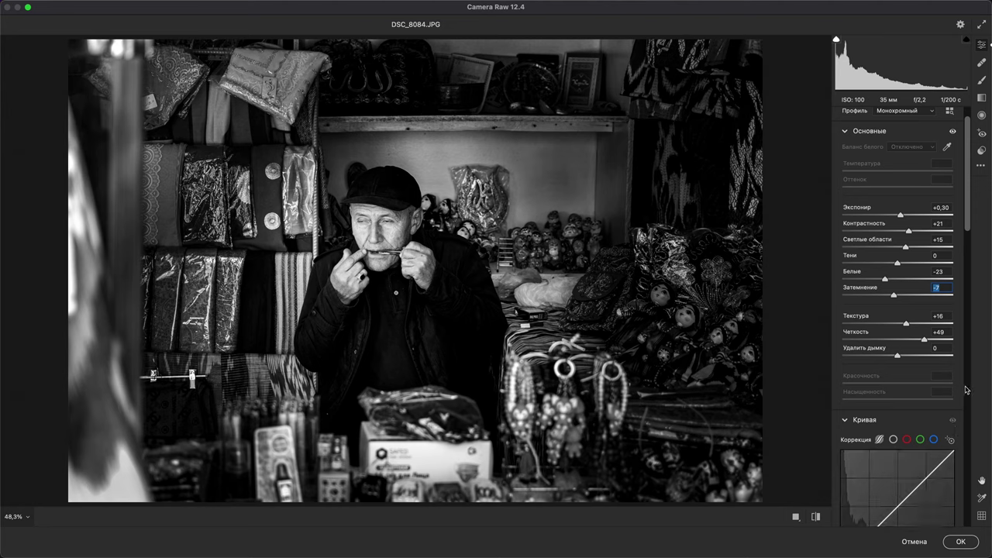
{"action": "left_click", "coordinate": [959, 540]}
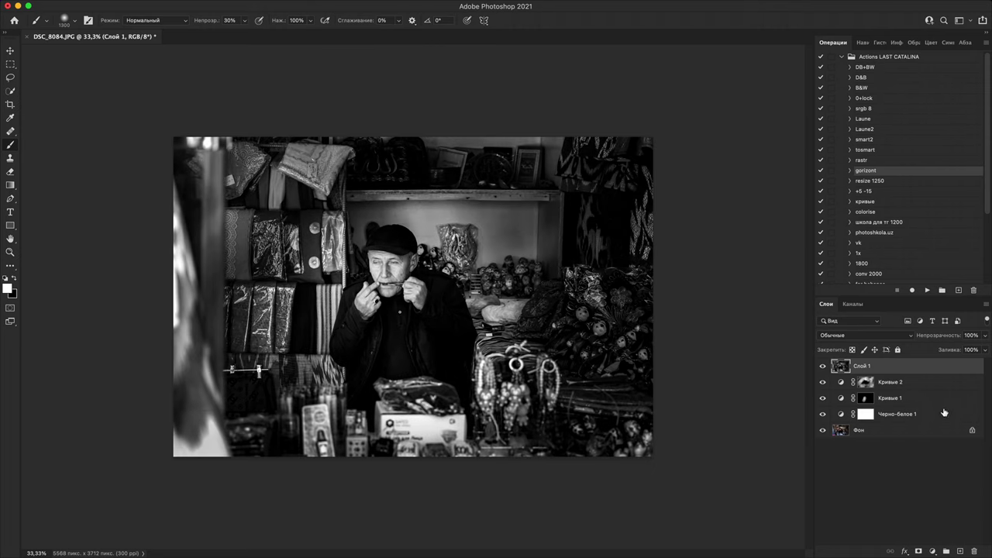
- Compare the photo with and without the two Curves layers and the stamped Camera Raw layer by toggling their visibility
{"action": "left_click_drag", "start_coordinate": [823, 398], "coordinate": [827, 388]}
{"action": "left_click", "coordinate": [823, 368]}
{"action": "left_click", "coordinate": [824, 368]}
{"action": "left_click", "coordinate": [825, 368]}
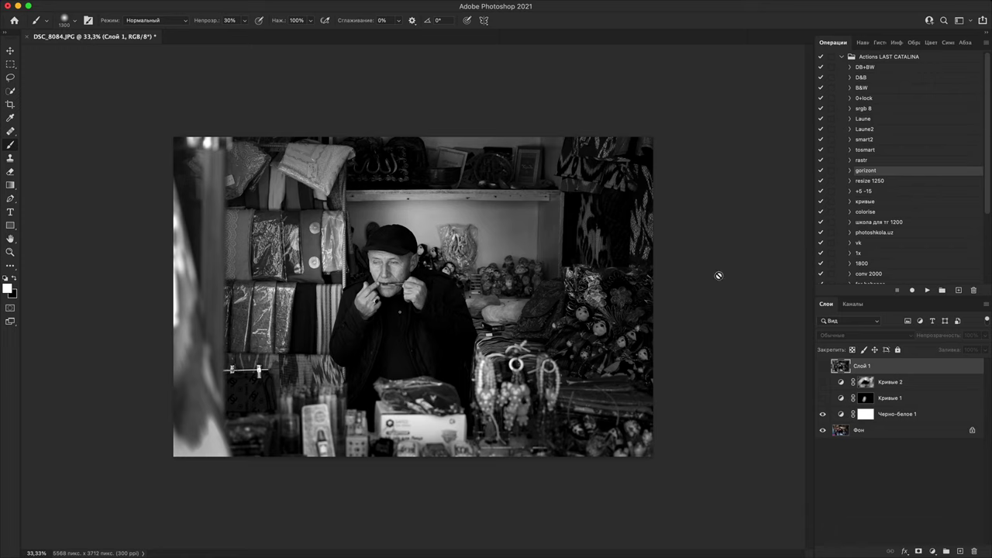
{"action": "left_click", "coordinate": [823, 366]}
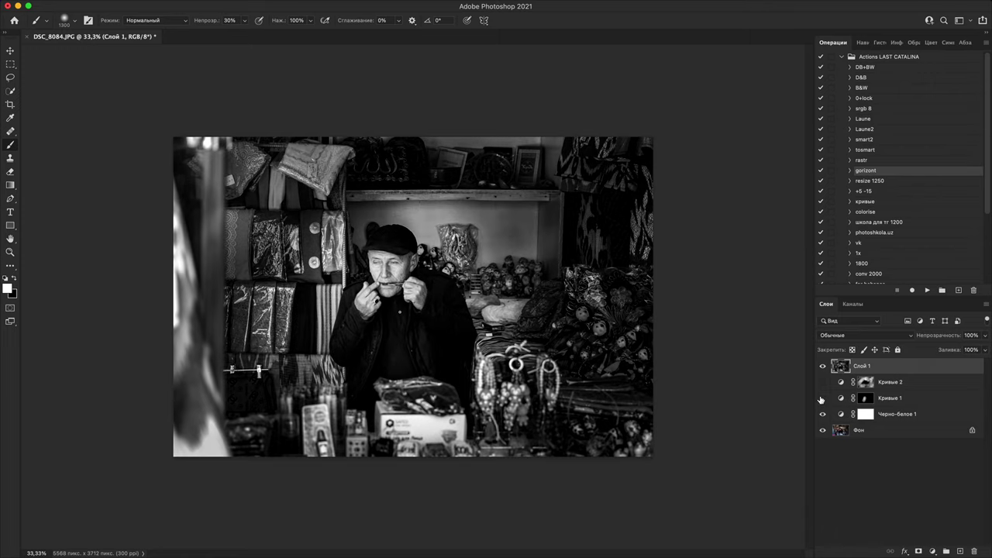
- Shift Слой 1 to the right so that free canvas opens beside the blurred foreground strip
{"action": "left_click", "coordinate": [821, 398]}
{"action": "key", "text": "v"}
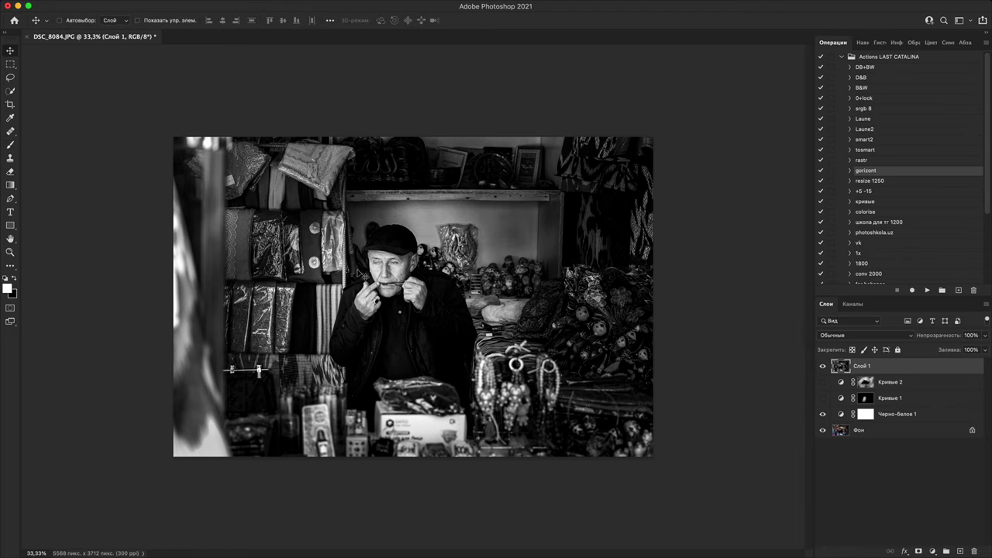
{"action": "mouse_move", "coordinate": [418, 303]}
{"action": "left_mouse_down"}
{"action": "mouse_move", "coordinate": [467, 293]}
{"action": "mouse_move", "coordinate": [459, 299]}
{"action": "left_mouse_up"}
{"action": "key", "text": "m"}
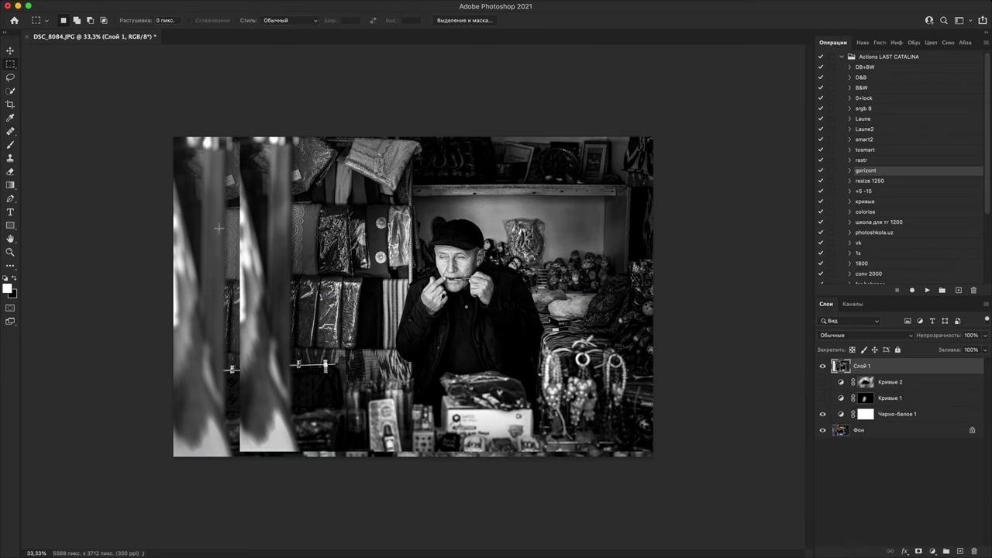
{"action": "left_click_drag", "start_coordinate": [122, 93], "coordinate": [390, 523]}
{"action": "key", "text": "ctrl+j"}
{"action": "key", "text": "ctrl+t"}
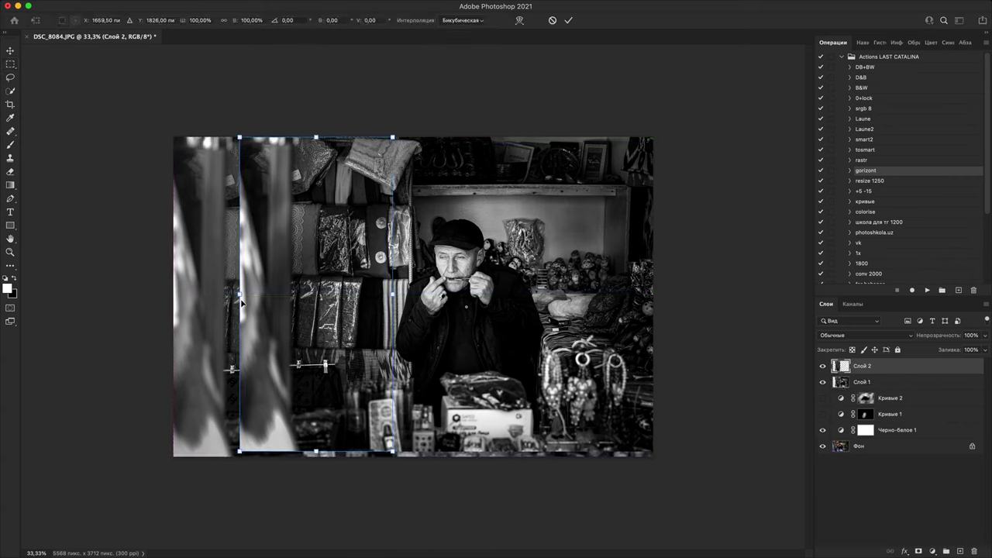
{"action": "key", "text": "Return"}
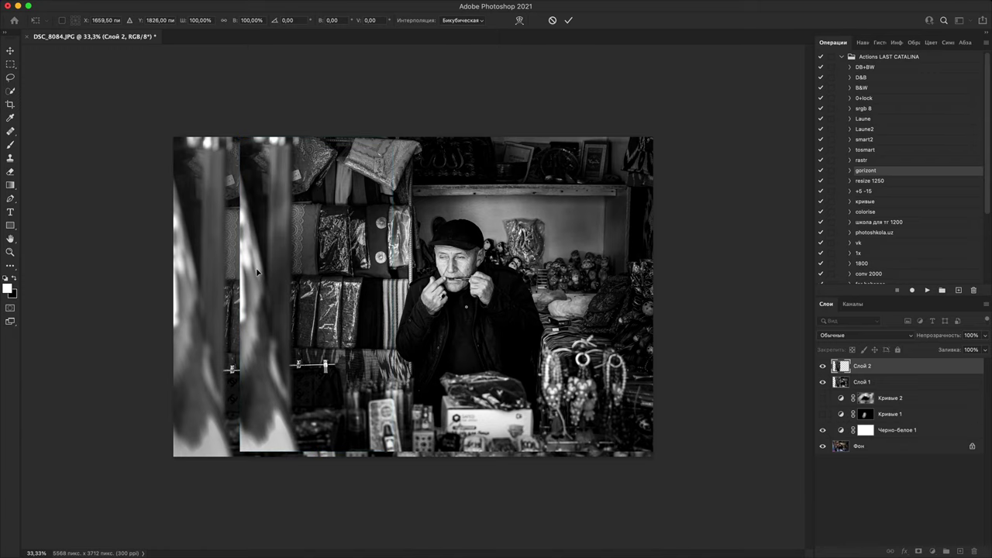
{"action": "key", "text": "super+e"}
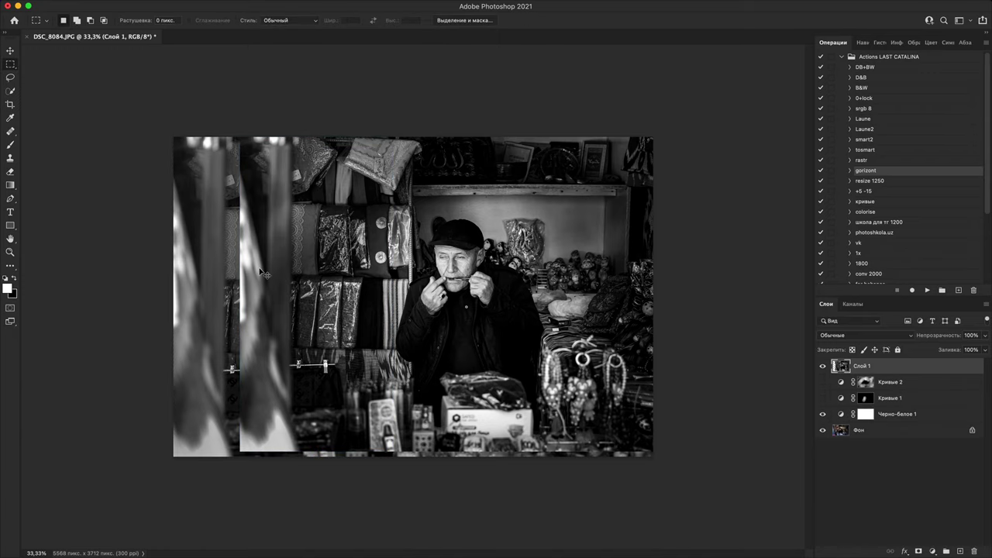
{"action": "key", "text": "BackSpace"}
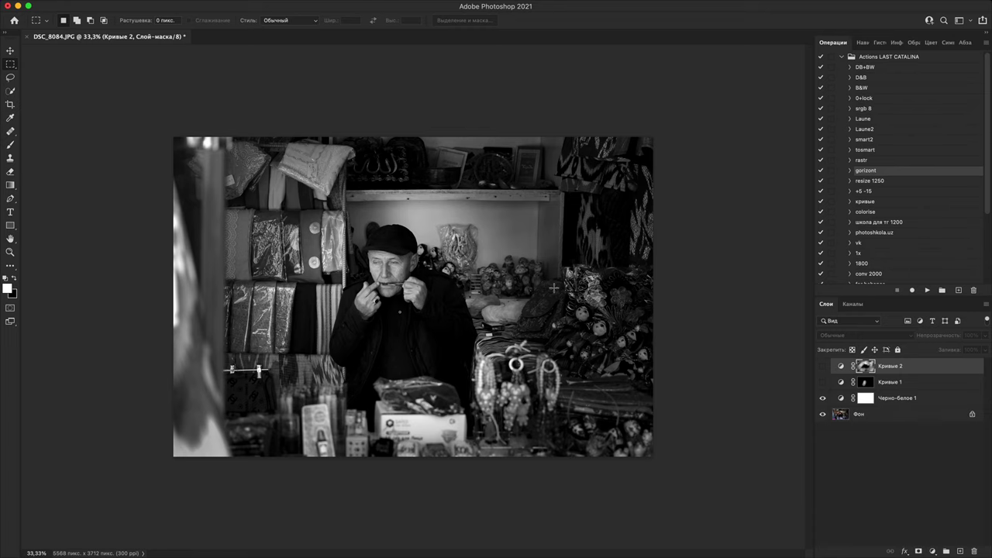
{"action": "key", "text": "super+z"}
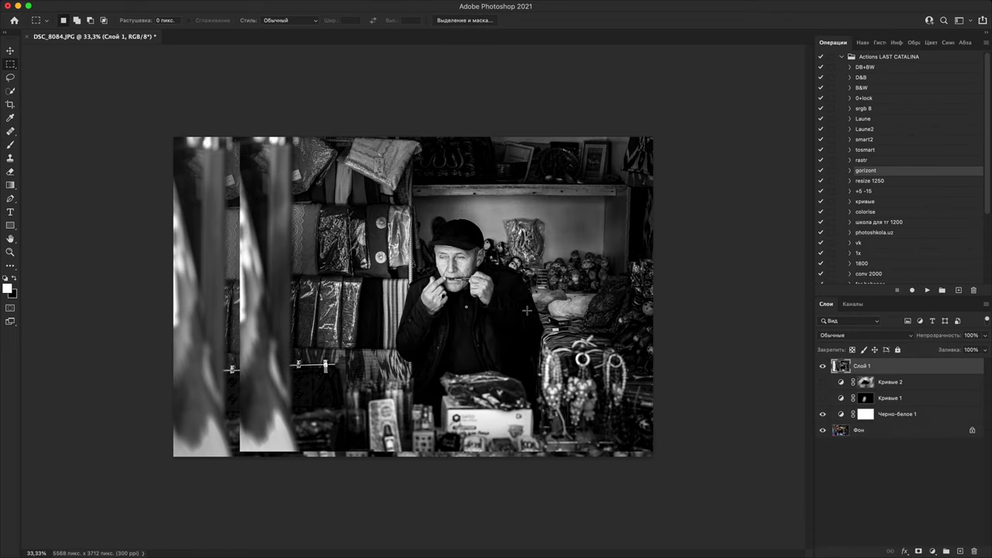
- Align Слой 1 with the canvas's top and bottom edges, and copy its part left of the man onto a new layer
{"action": "key", "text": "v"}
{"action": "left_click_drag", "start_coordinate": [488, 264], "coordinate": [493, 268]}
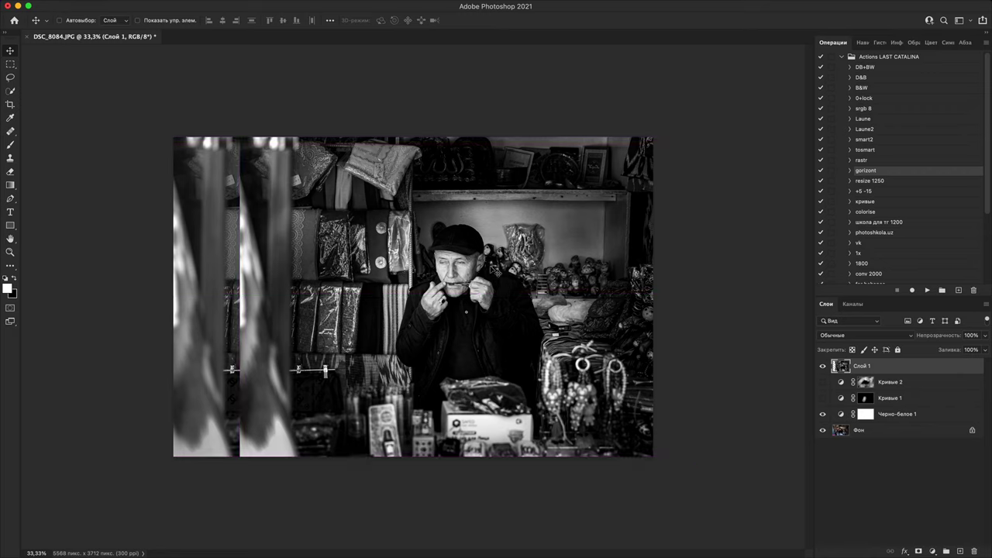
{"action": "key", "text": "m"}
{"action": "left_click_drag", "start_coordinate": [174, 138], "coordinate": [386, 510]}
{"action": "key", "text": "super+j"}
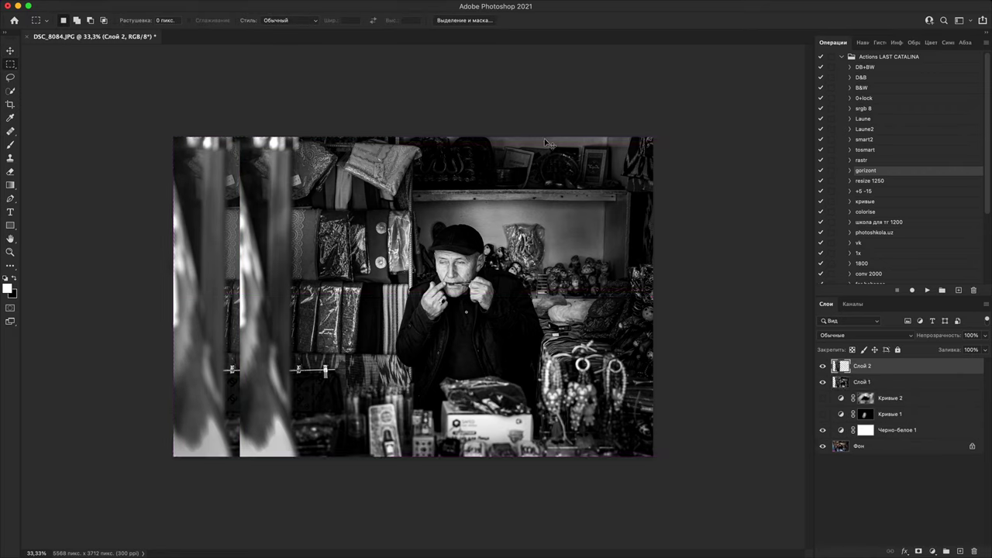
- Stretch the copied left part horizontally to about 145% width so it reaches the canvas's left edge
{"action": "key", "text": "super+t"}
{"action": "left_click_drag", "start_coordinate": [236, 296], "coordinate": [173, 313]}
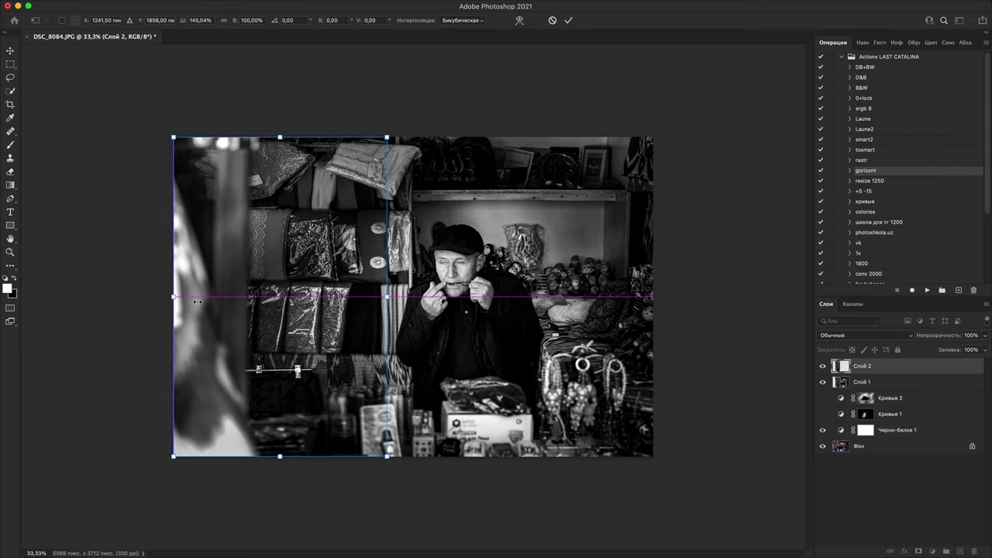
{"action": "key", "text": "Return"}
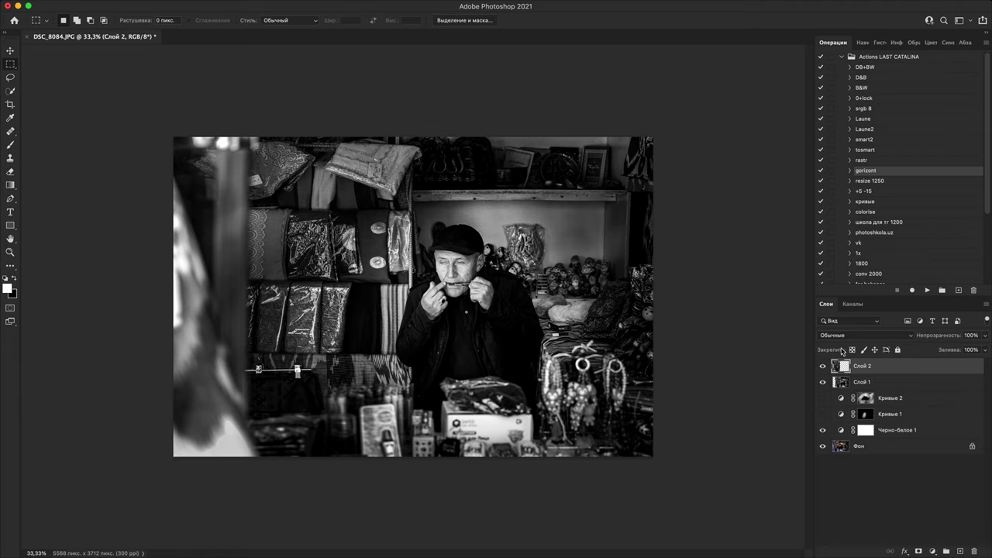
- Select Слой 1 and Слой 2 together and shift them slightly left to rebalance the man's position in the frame
{"action": "key", "text": "alt+bracketleft"}
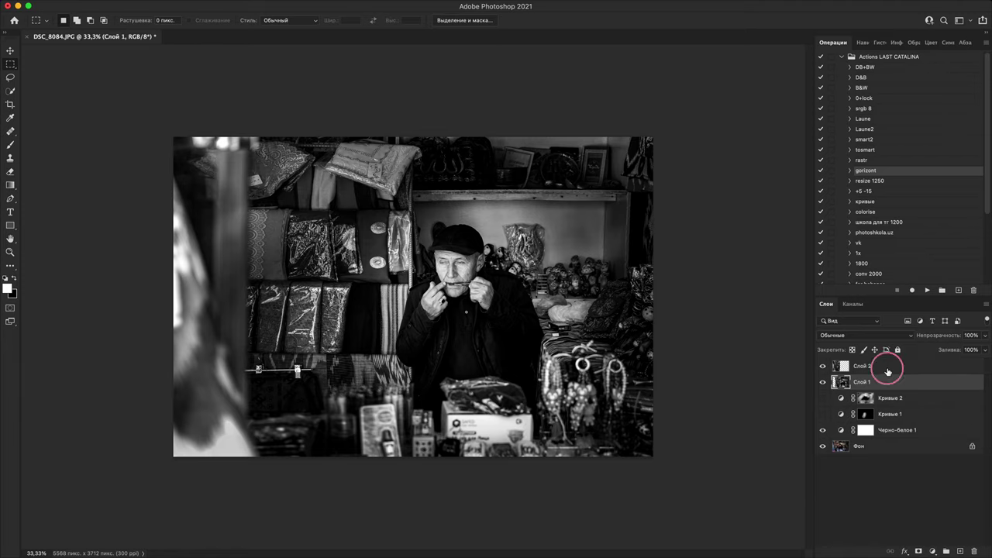
{"action": "key", "text": "alt+shift+bracketright"}
{"action": "key", "text": "v"}
{"action": "left_click_drag", "start_coordinate": [547, 314], "coordinate": [519, 314]}
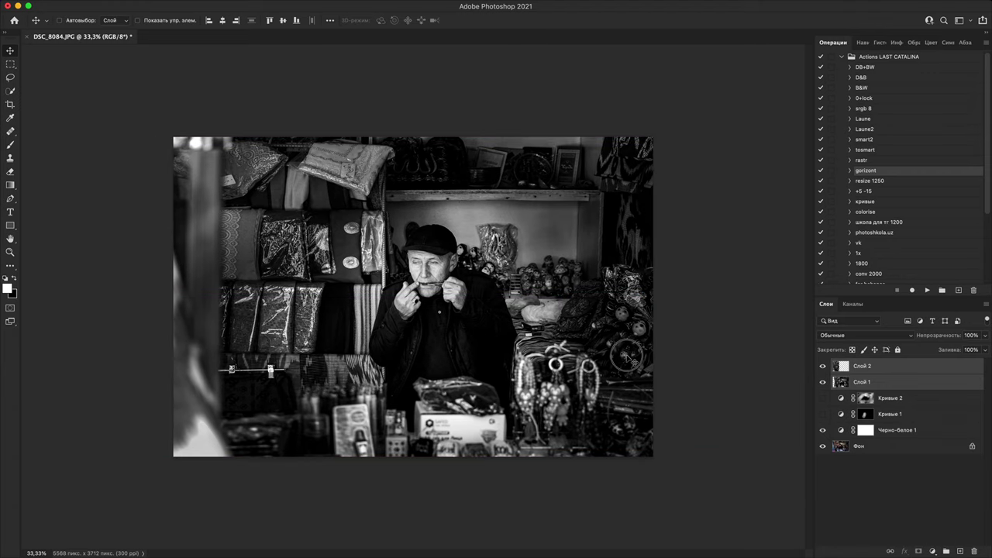
{"action": "left_click_drag", "start_coordinate": [627, 356], "coordinate": [633, 355]}
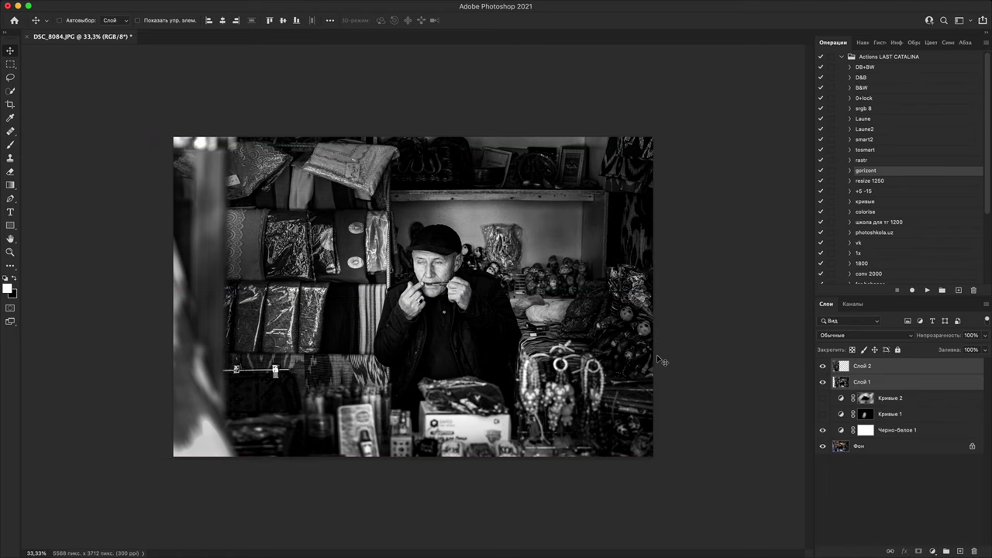
- Compare the stretched version with the original colour photo by hiding and reshowing every layer above Фон
{"action": "mouse_move", "coordinate": [823, 366]}
{"action": "left_mouse_down"}
{"action": "mouse_move", "coordinate": [823, 383]}
{"action": "mouse_move", "coordinate": [823, 366]}
{"action": "left_mouse_up"}
{"action": "left_click_drag", "start_coordinate": [829, 427], "coordinate": [844, 369]}
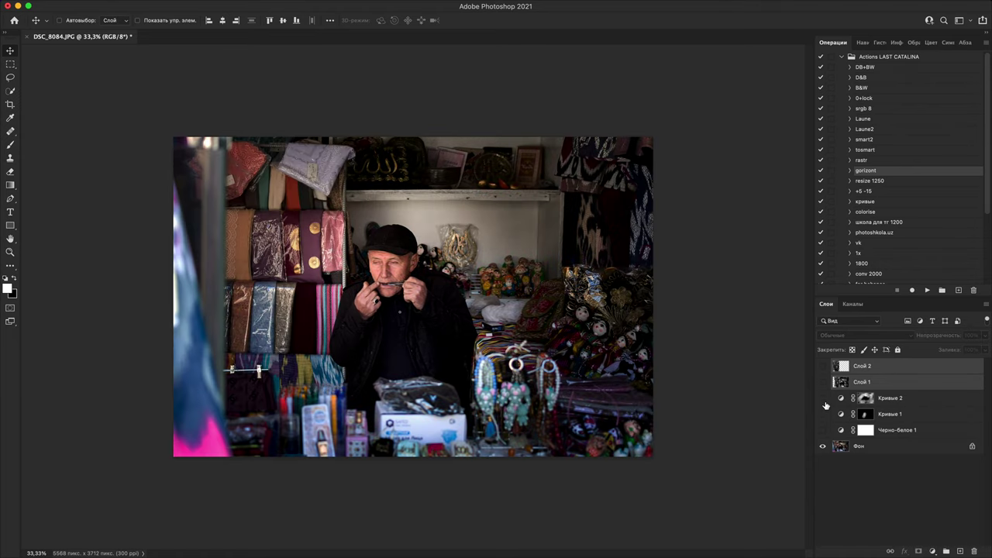
{"action": "left_click_drag", "start_coordinate": [824, 431], "coordinate": [825, 369]}
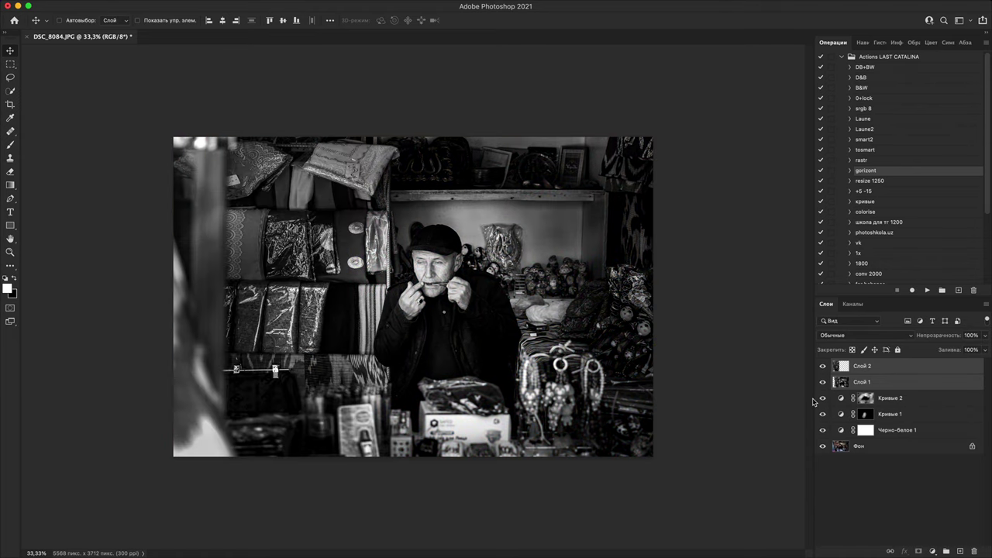
- Examine the stretched composition close up around the man, the shelves and the goods on the counter
{"action": "key", "text": "super+plus"}
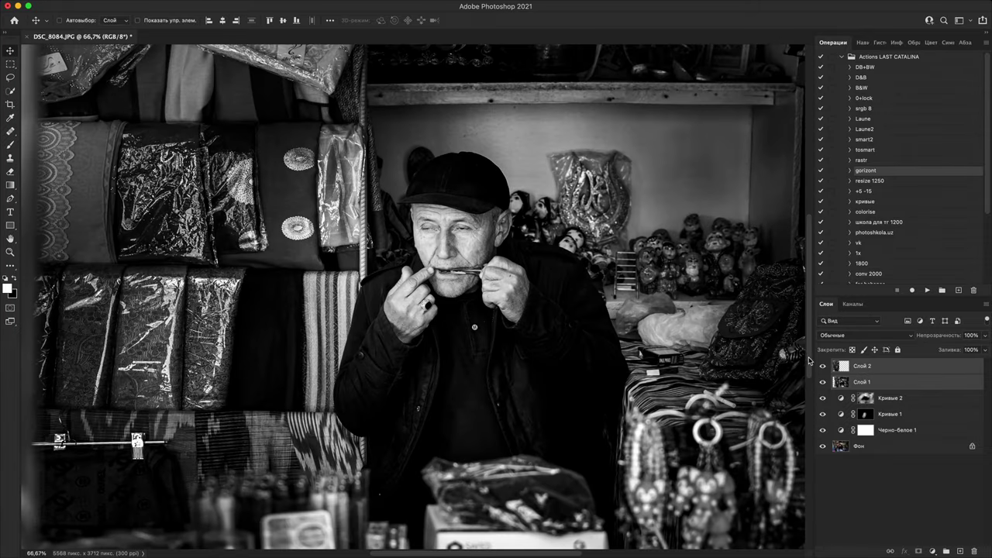
{"action": "scroll", "coordinate": [654, 375], "scroll_direction": "down", "scroll_amount": 3}
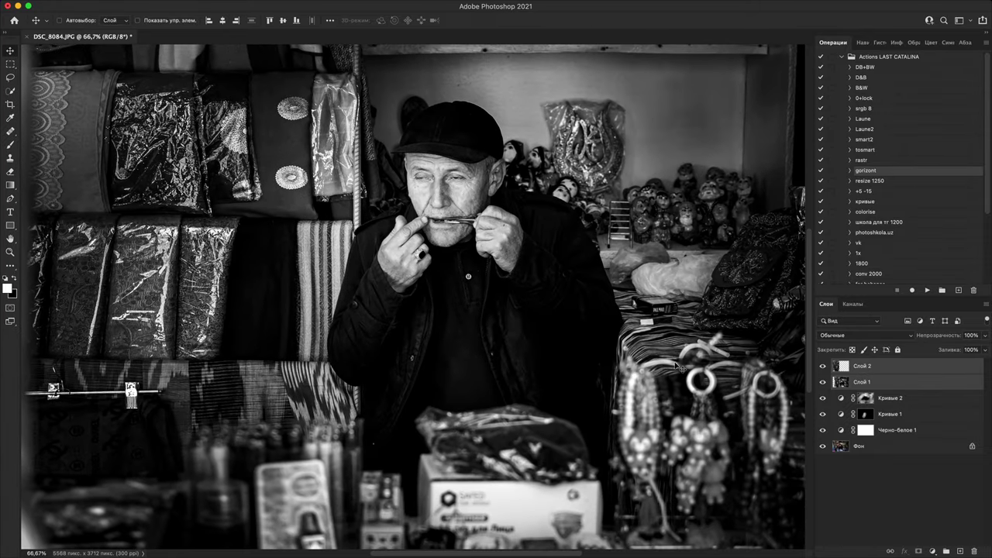
{"action": "left_click_drag", "start_coordinate": [640, 364], "coordinate": [676, 358]}
{"action": "left_click_drag", "start_coordinate": [668, 356], "coordinate": [658, 330]}
{"action": "key", "text": "super+plus"}
{"action": "key", "text": "super+minus"}
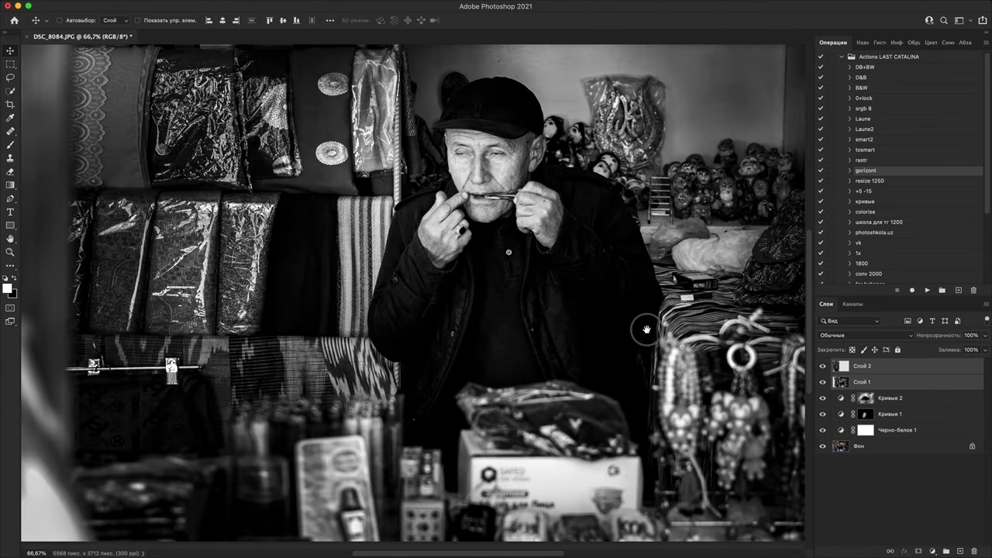
{"action": "key", "text": "super+minus"}
{"action": "key", "text": "super+minus"}
{"action": "key", "text": "super+minus"}
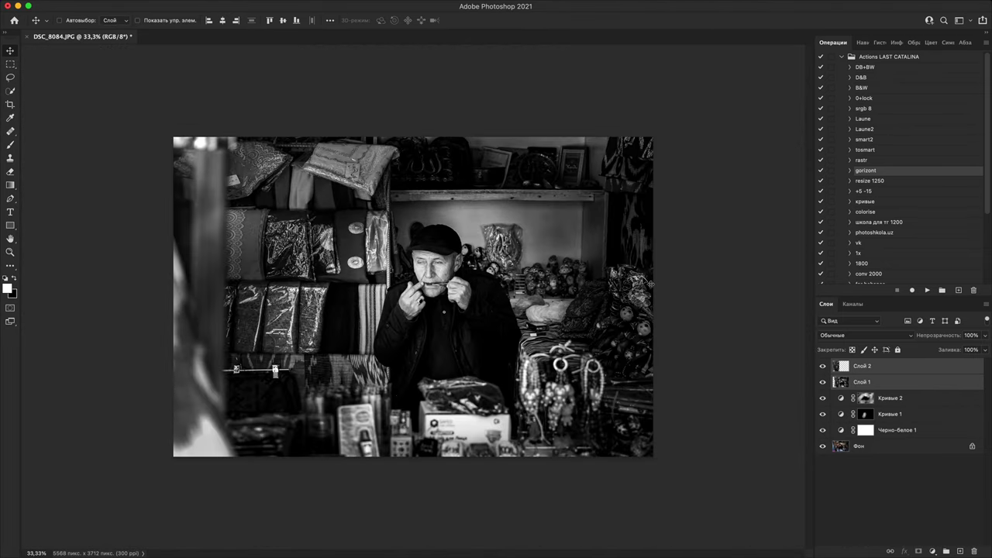
- Try cropping the photo to about 4258 × 2838 px around the man and the counter, and undo the crop
{"action": "key", "text": "c"}
{"action": "mouse_move", "coordinate": [652, 137]}
{"action": "left_mouse_down"}
{"action": "mouse_move", "coordinate": [647, 151]}
{"action": "mouse_move", "coordinate": [649, 143]}
{"action": "left_mouse_up"}
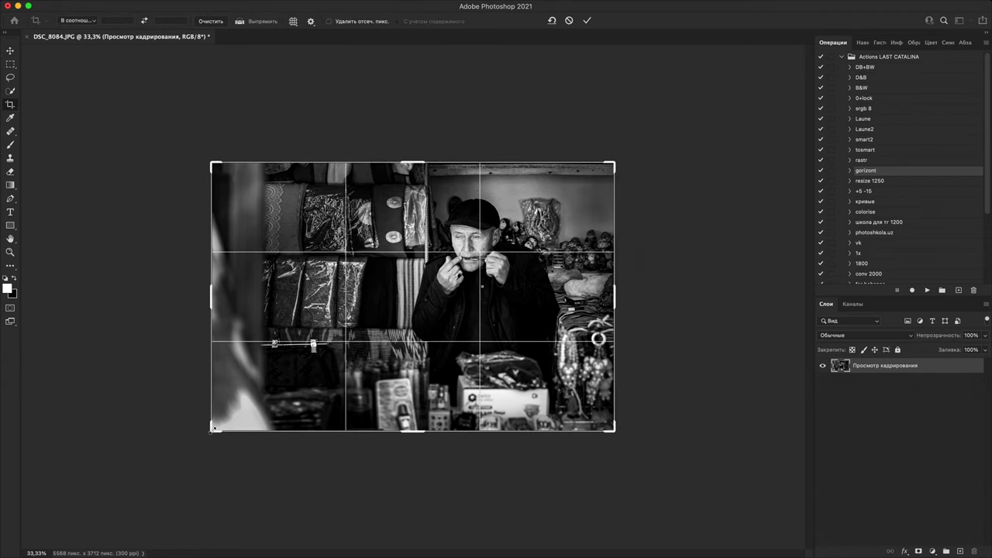
{"action": "left_click_drag", "start_coordinate": [212, 431], "coordinate": [229, 418]}
{"action": "left_click", "coordinate": [541, 295]}
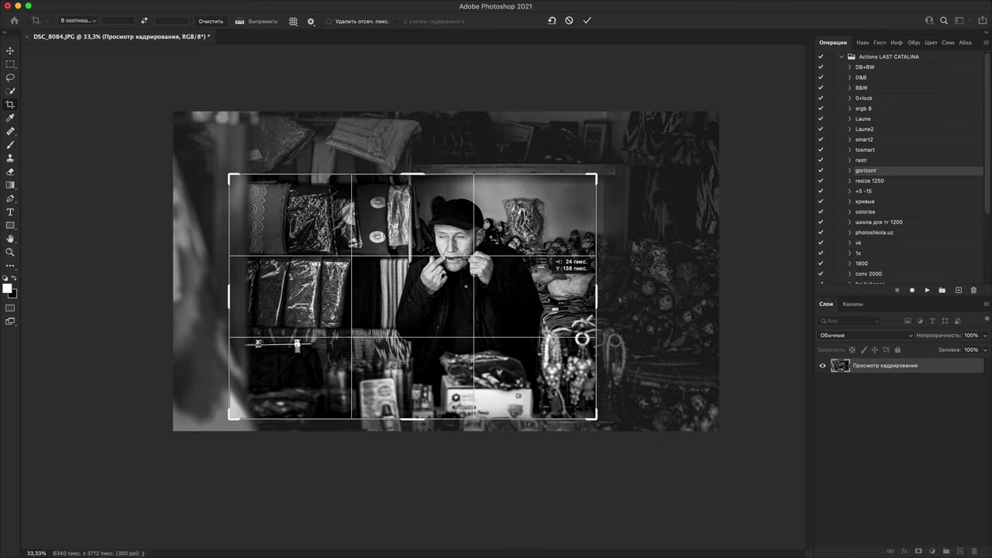
{"action": "key", "text": "super+plus"}
{"action": "key", "text": "super+plus"}
{"action": "key", "text": "super+minus"}
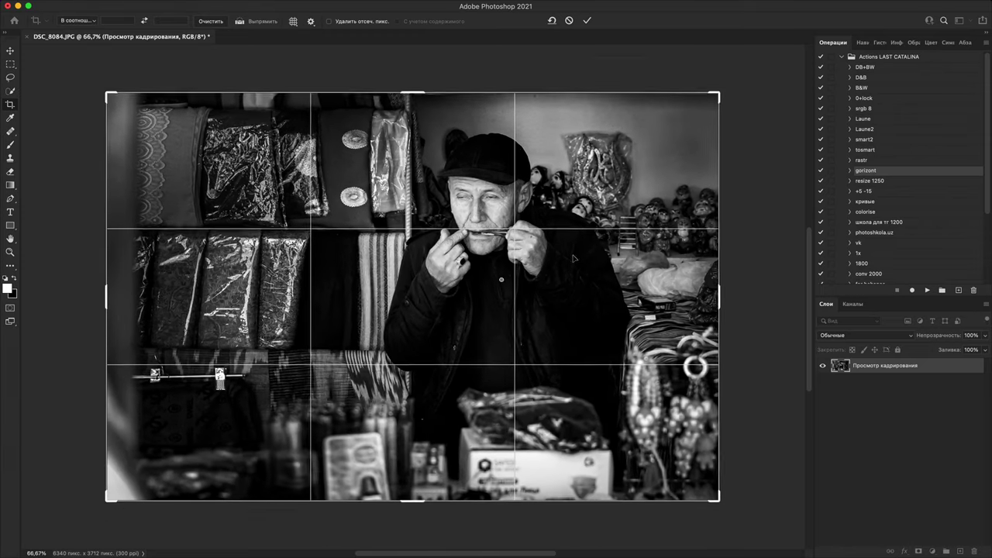
{"action": "left_click_drag", "start_coordinate": [585, 281], "coordinate": [574, 280]}
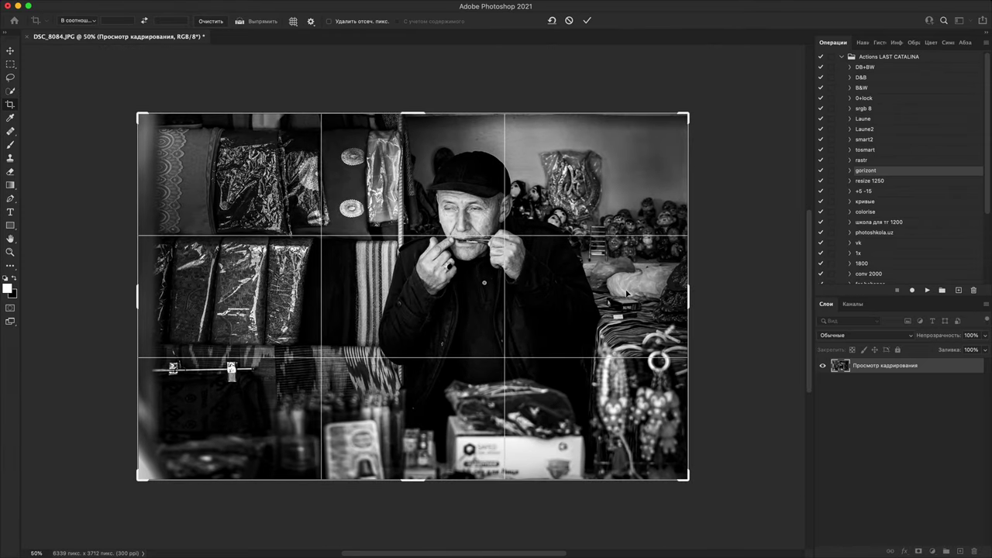
{"action": "key", "text": "Return"}
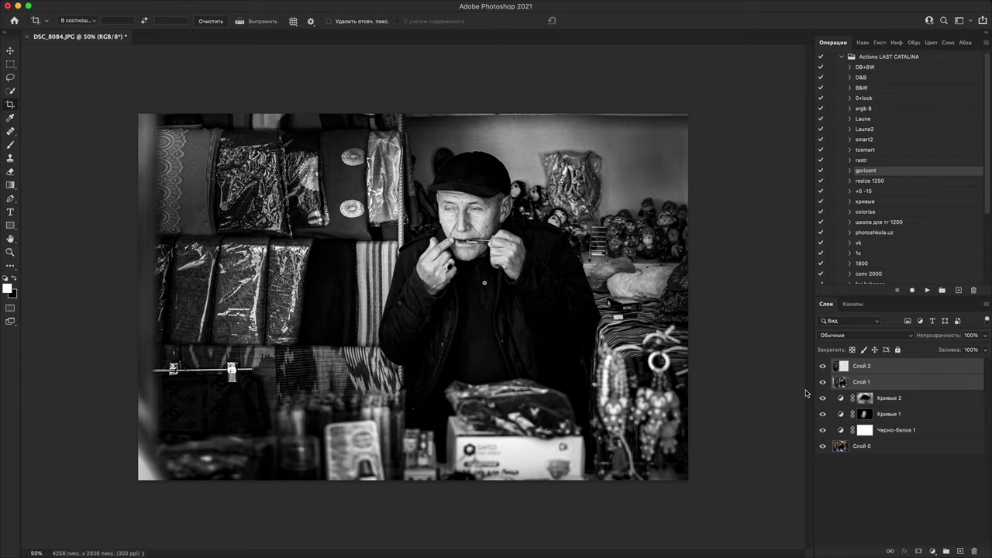
{"action": "key", "text": "ctrl+z"}
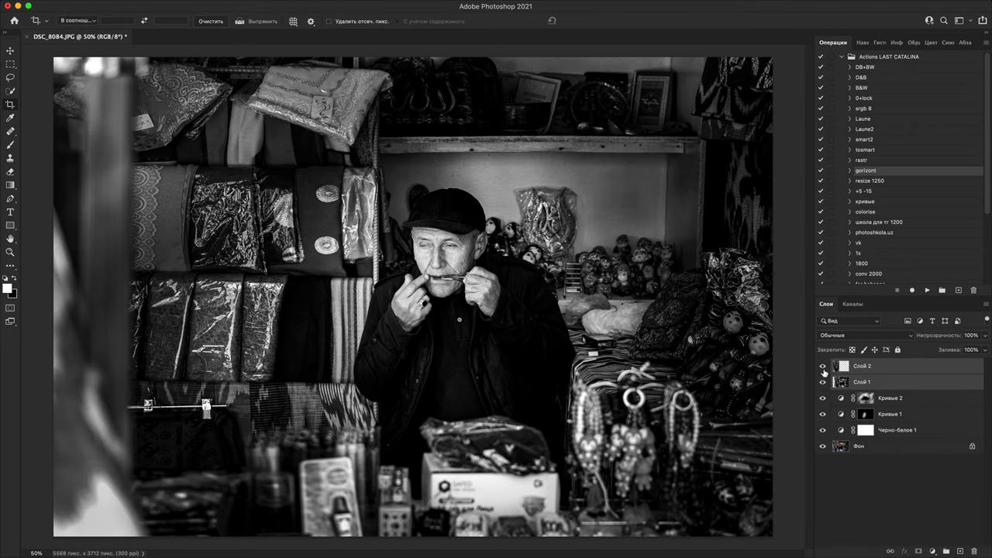
- Compare the uncropped black-and-white edit with the colour original by toggling the layers above Фон
{"action": "left_click_drag", "start_coordinate": [822, 367], "coordinate": [823, 446]}
{"action": "key", "text": "super+z"}
{"action": "left_click", "coordinate": [821, 447]}
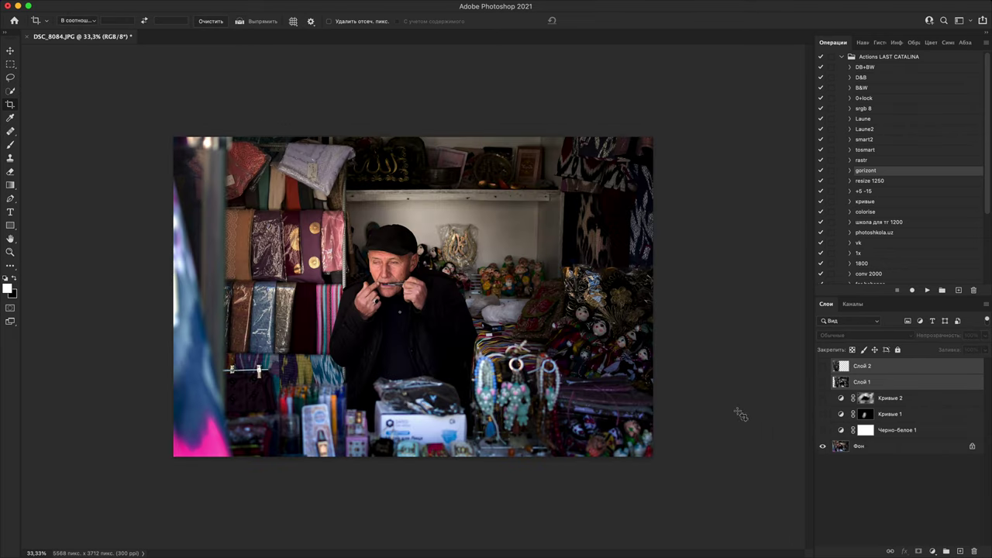
{"action": "key", "text": "super+minus"}
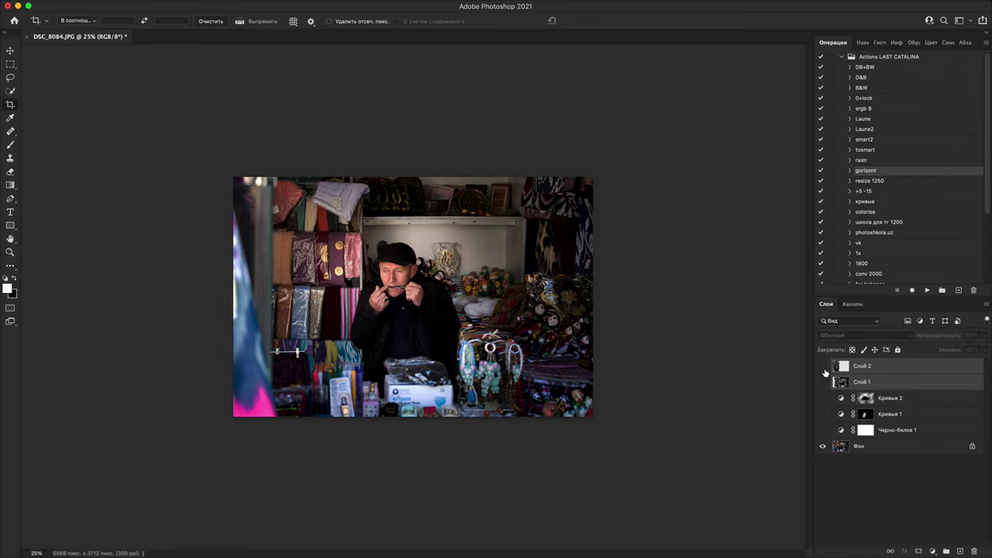
{"action": "left_click_drag", "start_coordinate": [823, 366], "coordinate": [829, 440]}
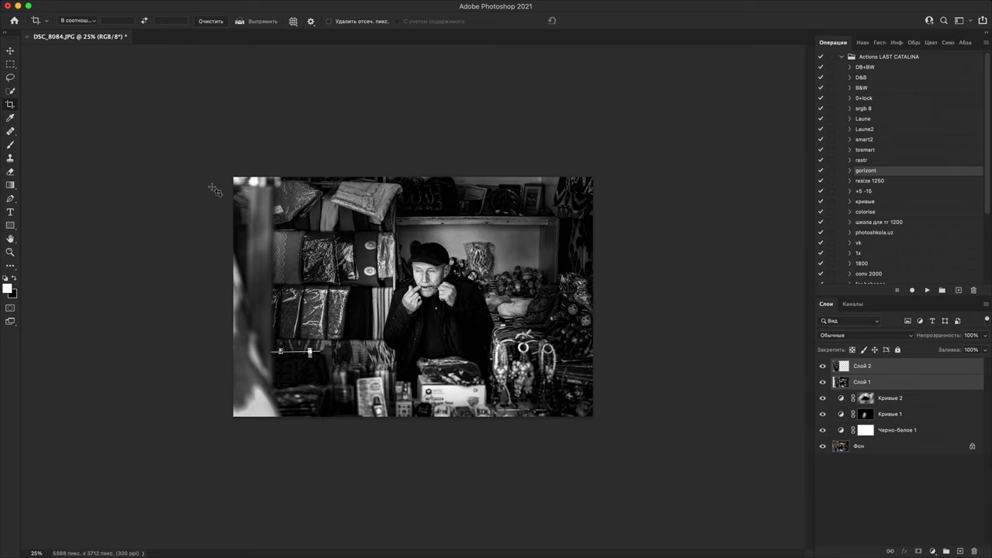
- Select only Слой 2 and run a smaller brush at 30% opacity diagonally from the man's face down to the counter
{"action": "key", "text": "b"}
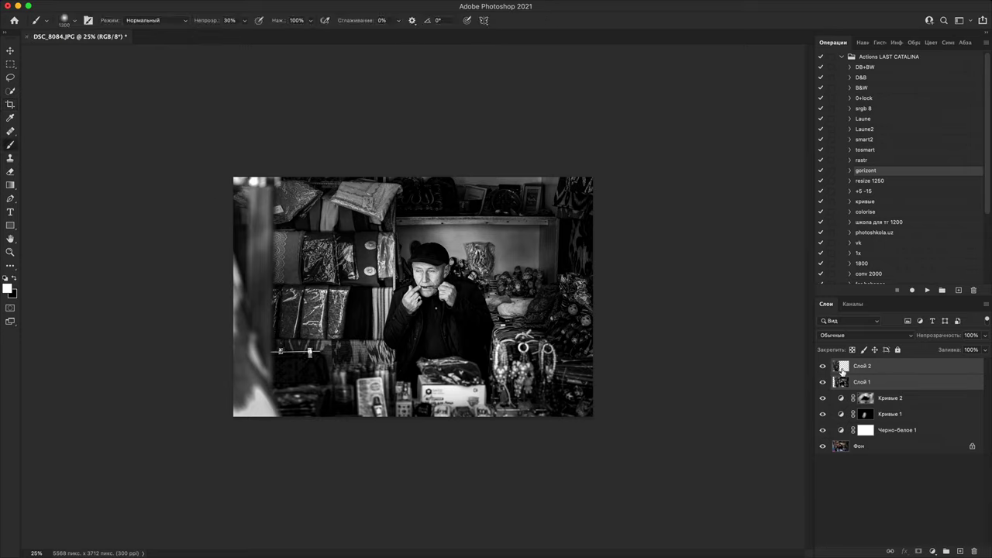
{"action": "left_click", "coordinate": [869, 366]}
{"action": "key", "text": "bracketleft"}
{"action": "key", "text": "bracketleft"}
{"action": "key", "text": "bracketleft"}
{"action": "key", "text": "bracketleft"}
{"action": "key", "text": "bracketleft"}
{"action": "key", "text": "bracketleft"}
{"action": "key", "text": "bracketleft"}
{"action": "key", "text": "bracketleft"}
{"action": "key", "text": "bracketleft"}
{"action": "key", "text": "bracketleft"}
{"action": "key", "text": "bracketleft"}
{"action": "key", "text": "bracketleft"}
{"action": "key", "text": "bracketleft"}
{"action": "key", "text": "bracketleft"}
{"action": "key", "text": "bracketleft"}
{"action": "key", "text": "bracketleft"}
{"action": "key", "text": "bracketleft"}
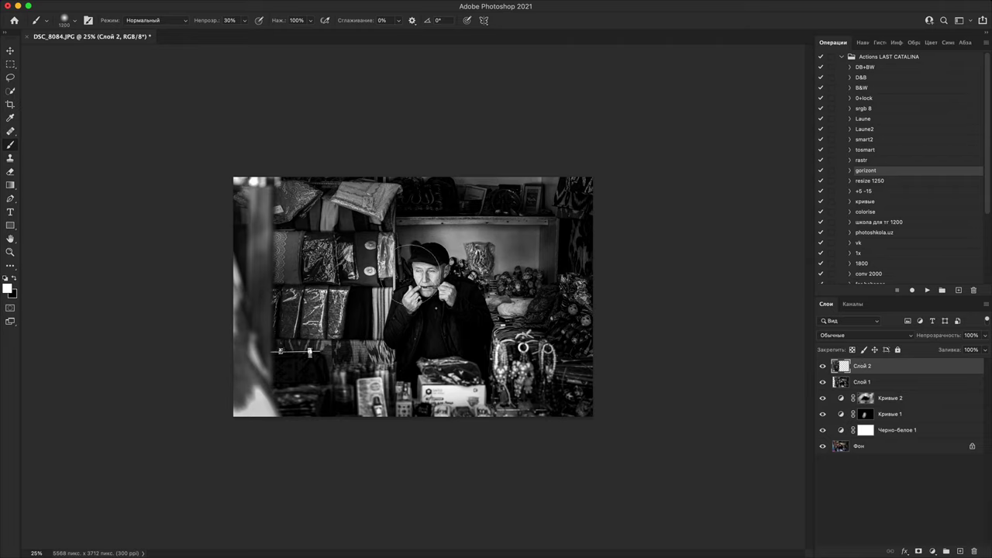
{"action": "mouse_move", "coordinate": [431, 274]}
{"action": "left_mouse_down"}
{"action": "mouse_move", "coordinate": [278, 359]}
{"action": "mouse_move", "coordinate": [355, 356]}
{"action": "left_mouse_up"}
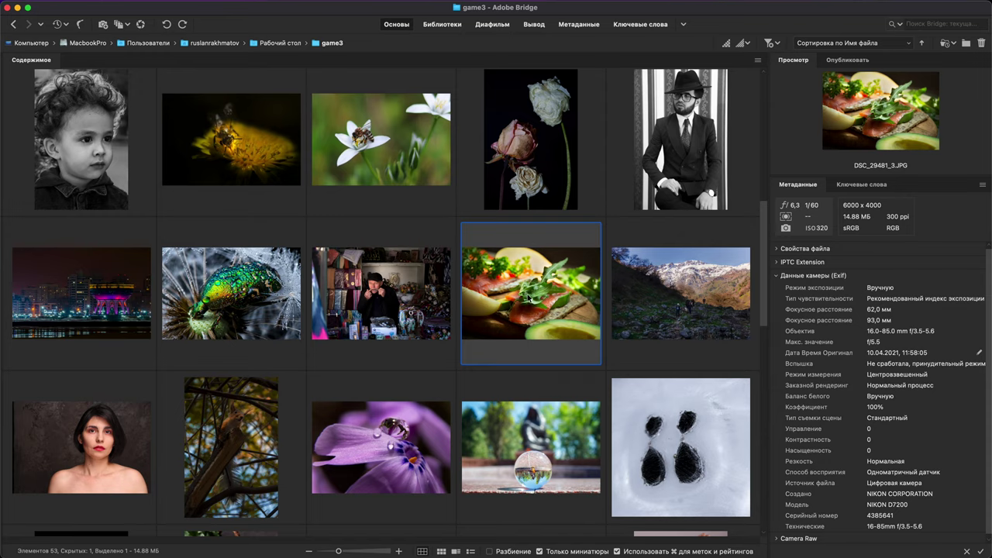
- From Bridge, open DSC_29481_3.JPG in Photoshop with its embedded profile and brush a white curve along the front sandwich's lower edge
{"action": "double_click", "coordinate": [529, 297]}
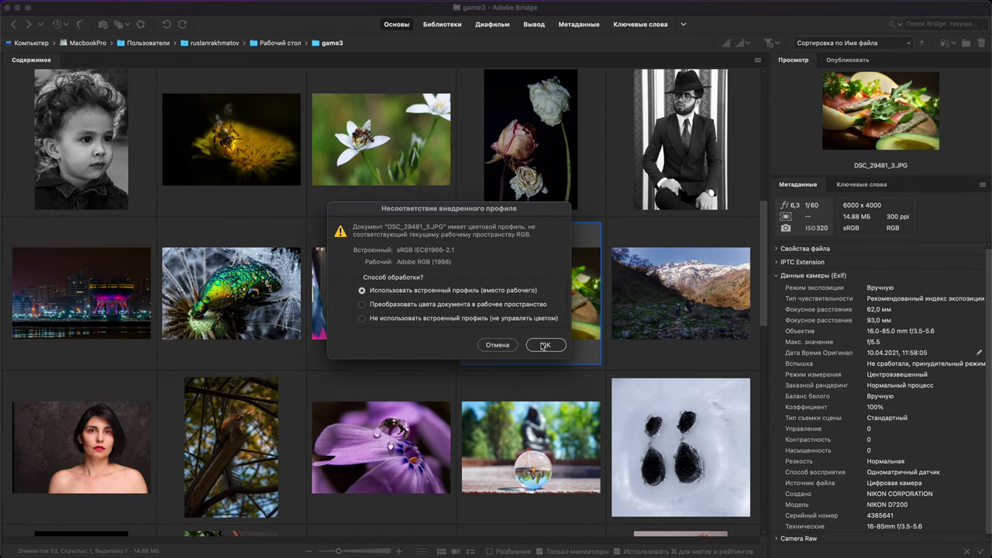
{"action": "left_click", "coordinate": [546, 346]}
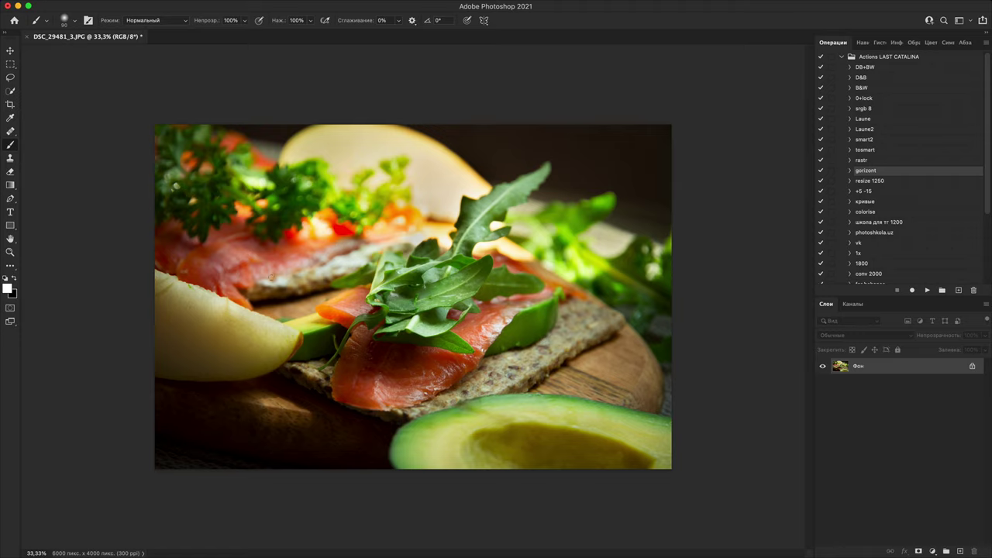
{"action": "mouse_move", "coordinate": [214, 271]}
{"action": "left_mouse_down"}
{"action": "mouse_move", "coordinate": [240, 356]}
{"action": "mouse_move", "coordinate": [313, 409]}
{"action": "mouse_move", "coordinate": [413, 415]}
{"action": "mouse_move", "coordinate": [649, 352]}
{"action": "mouse_move", "coordinate": [670, 336]}
{"action": "left_mouse_up"}
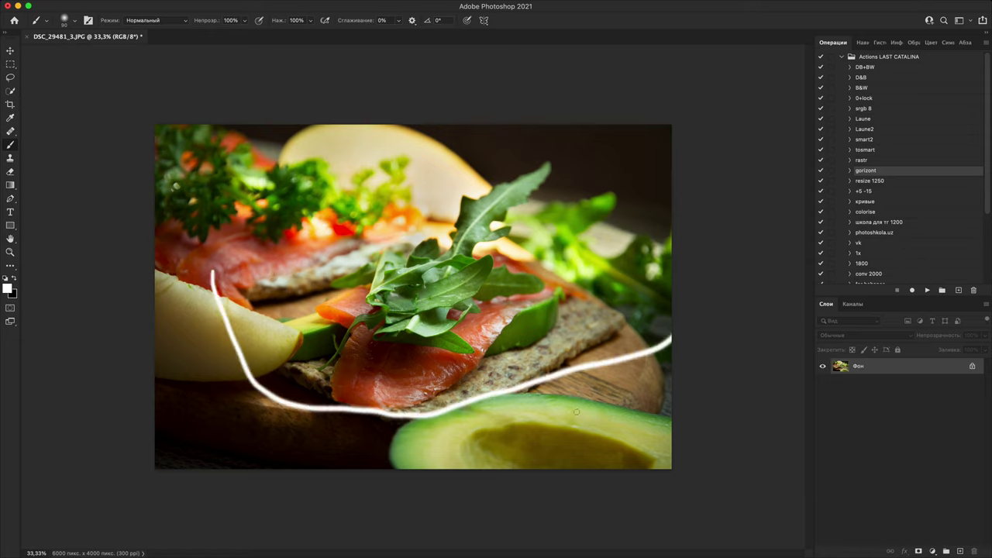
- Brush white marks over the avocado half in front and the round pale slice behind the sandwiches
{"action": "mouse_move", "coordinate": [503, 411]}
{"action": "left_mouse_down"}
{"action": "mouse_move", "coordinate": [410, 505]}
{"action": "mouse_move", "coordinate": [474, 461]}
{"action": "left_mouse_up"}
{"action": "left_click_drag", "start_coordinate": [587, 410], "coordinate": [591, 471]}
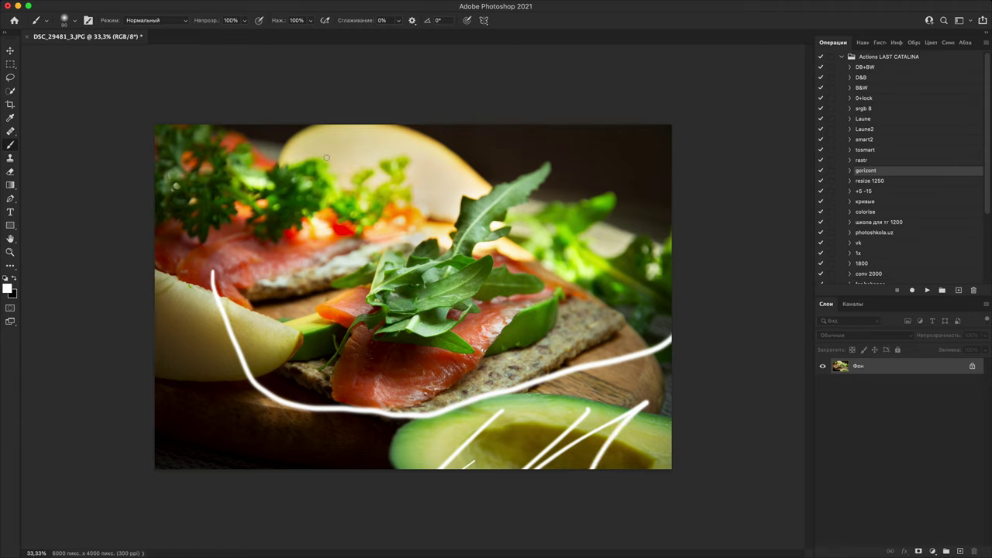
{"action": "mouse_move", "coordinate": [343, 160]}
{"action": "left_mouse_down"}
{"action": "mouse_move", "coordinate": [378, 150]}
{"action": "mouse_move", "coordinate": [423, 157]}
{"action": "mouse_move", "coordinate": [449, 171]}
{"action": "mouse_move", "coordinate": [434, 205]}
{"action": "mouse_move", "coordinate": [467, 204]}
{"action": "left_mouse_up"}
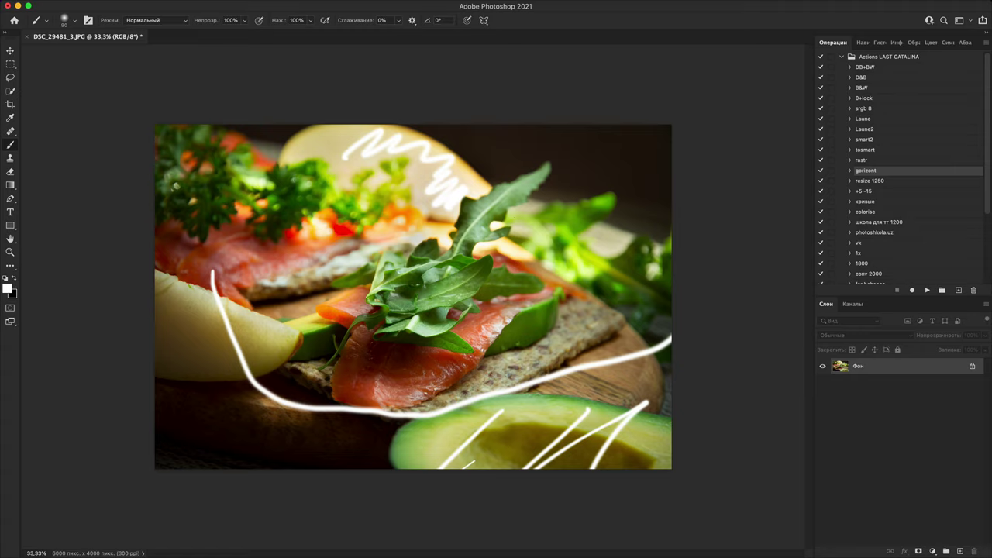
- Try marking the background greens, the rear parsley and the photo's outer edges with white strokes, and undo those strokes
{"action": "mouse_move", "coordinate": [573, 268]}
{"action": "left_mouse_down"}
{"action": "mouse_move", "coordinate": [610, 175]}
{"action": "mouse_move", "coordinate": [646, 138]}
{"action": "mouse_move", "coordinate": [595, 172]}
{"action": "left_mouse_up"}
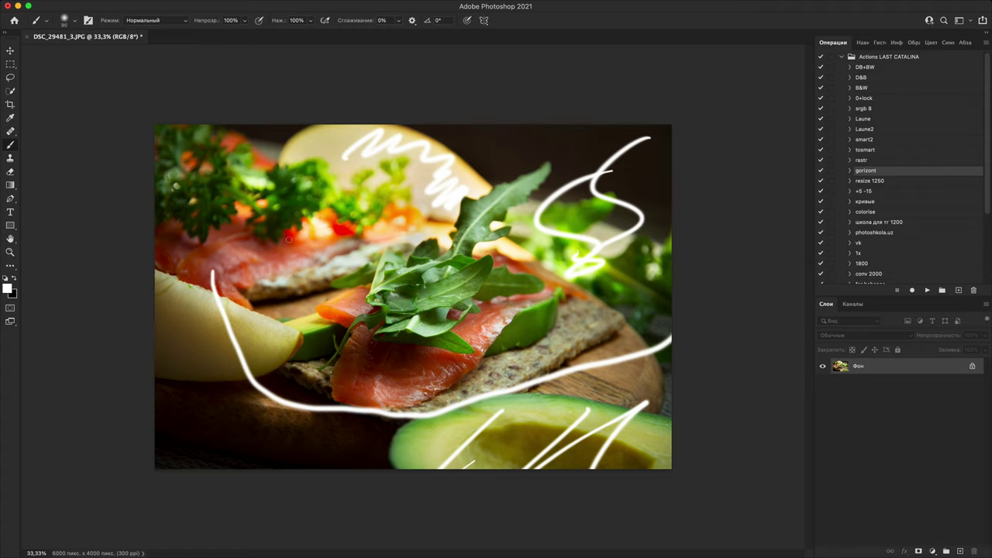
{"action": "mouse_move", "coordinate": [301, 234]}
{"action": "left_mouse_down"}
{"action": "mouse_move", "coordinate": [368, 192]}
{"action": "mouse_move", "coordinate": [293, 248]}
{"action": "mouse_move", "coordinate": [190, 173]}
{"action": "mouse_move", "coordinate": [371, 150]}
{"action": "mouse_move", "coordinate": [365, 213]}
{"action": "left_mouse_up"}
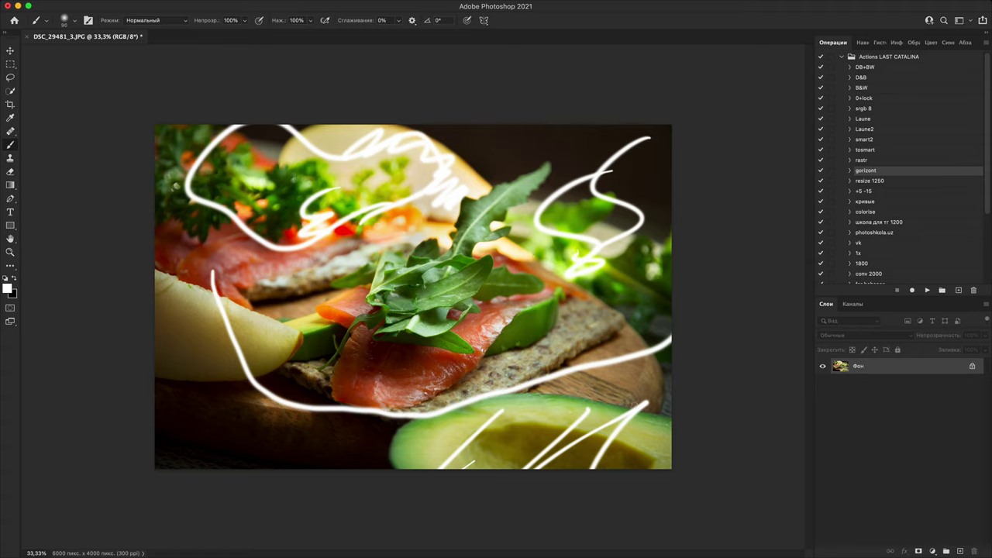
{"action": "mouse_move", "coordinate": [624, 385]}
{"action": "left_mouse_down"}
{"action": "mouse_move", "coordinate": [671, 364]}
{"action": "mouse_move", "coordinate": [604, 210]}
{"action": "mouse_move", "coordinate": [640, 127]}
{"action": "left_mouse_up"}
{"action": "mouse_move", "coordinate": [339, 462]}
{"action": "left_mouse_down"}
{"action": "mouse_move", "coordinate": [219, 496]}
{"action": "mouse_move", "coordinate": [102, 199]}
{"action": "mouse_move", "coordinate": [186, 125]}
{"action": "left_mouse_up"}
{"action": "left_click_drag", "start_coordinate": [658, 160], "coordinate": [302, 130]}
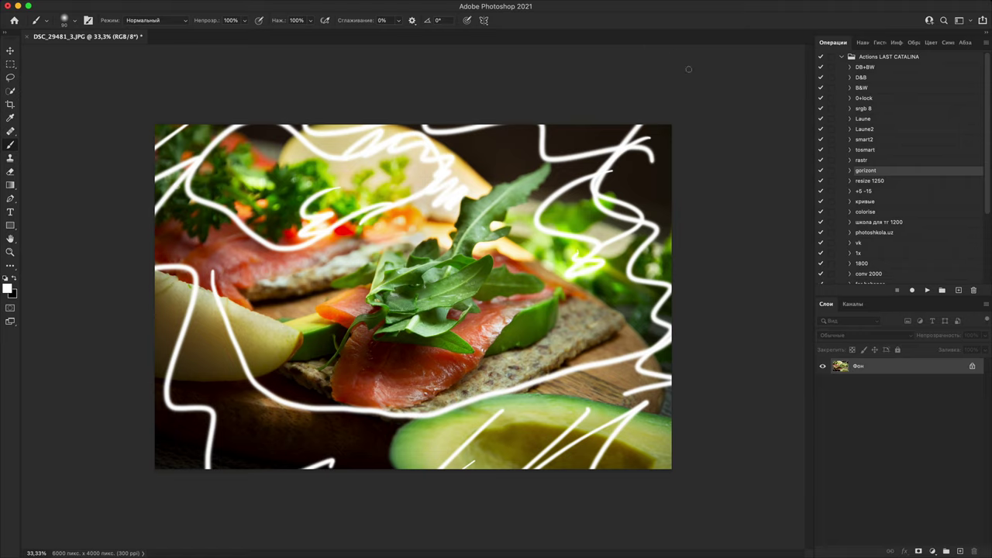
{"action": "key", "text": "super+z"}
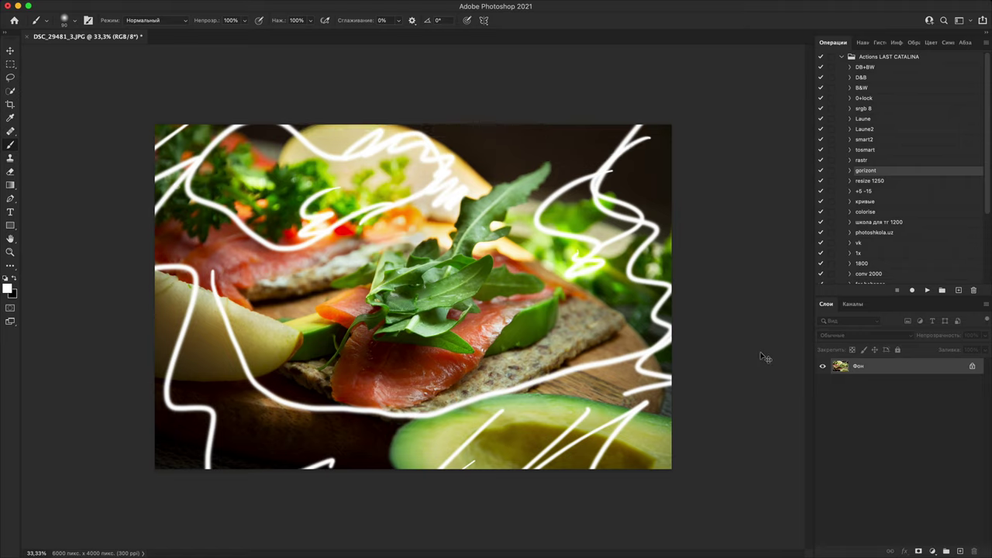
{"action": "key", "text": "super+z"}
{"action": "key", "text": "super+z"}
{"action": "key", "text": "super+z"}
{"action": "key", "text": "super+z"}
{"action": "key", "text": "super+z"}
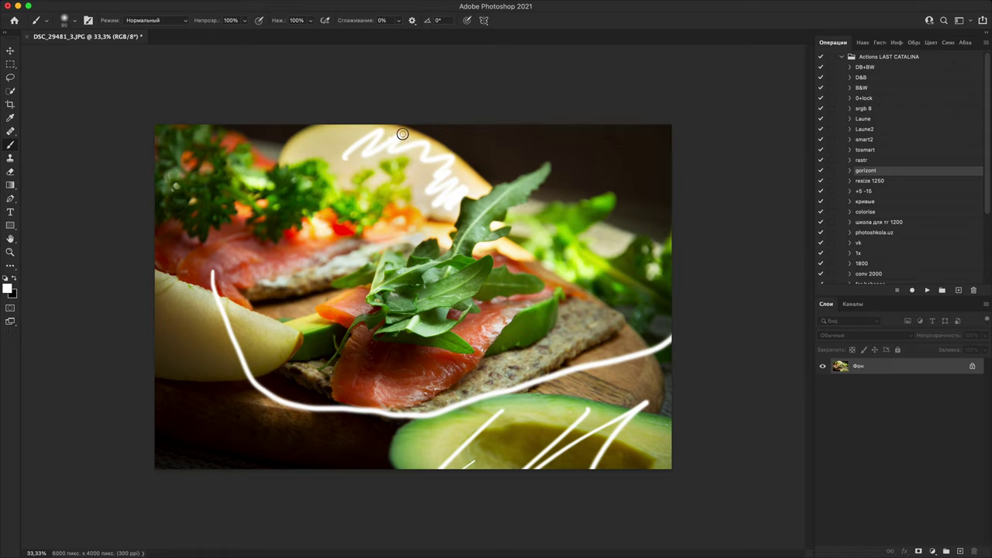
- Brush white strokes over the rear pale slice, beside the arugula and in a zigzag along the photo's lower edge
{"action": "mouse_move", "coordinate": [403, 135]}
{"action": "left_mouse_down"}
{"action": "mouse_move", "coordinate": [441, 184]}
{"action": "mouse_move", "coordinate": [473, 192]}
{"action": "mouse_move", "coordinate": [436, 173]}
{"action": "mouse_move", "coordinate": [393, 127]}
{"action": "mouse_move", "coordinate": [349, 149]}
{"action": "mouse_move", "coordinate": [428, 170]}
{"action": "mouse_move", "coordinate": [446, 197]}
{"action": "mouse_move", "coordinate": [436, 199]}
{"action": "mouse_move", "coordinate": [467, 167]}
{"action": "mouse_move", "coordinate": [341, 147]}
{"action": "mouse_move", "coordinate": [431, 177]}
{"action": "mouse_move", "coordinate": [449, 211]}
{"action": "mouse_move", "coordinate": [457, 155]}
{"action": "left_mouse_up"}
{"action": "mouse_move", "coordinate": [473, 191]}
{"action": "left_mouse_down"}
{"action": "mouse_move", "coordinate": [459, 191]}
{"action": "mouse_move", "coordinate": [496, 161]}
{"action": "left_mouse_up"}
{"action": "mouse_move", "coordinate": [556, 302]}
{"action": "left_mouse_down"}
{"action": "mouse_move", "coordinate": [567, 296]}
{"action": "mouse_move", "coordinate": [609, 160]}
{"action": "left_mouse_up"}
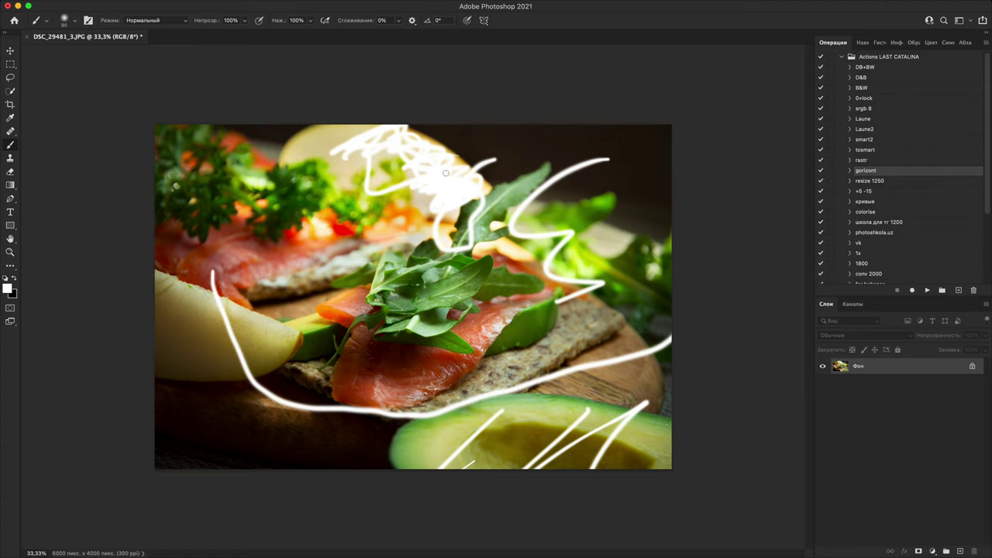
{"action": "mouse_move", "coordinate": [163, 363]}
{"action": "left_mouse_down"}
{"action": "mouse_move", "coordinate": [166, 434]}
{"action": "mouse_move", "coordinate": [569, 478]}
{"action": "mouse_move", "coordinate": [667, 403]}
{"action": "left_mouse_up"}
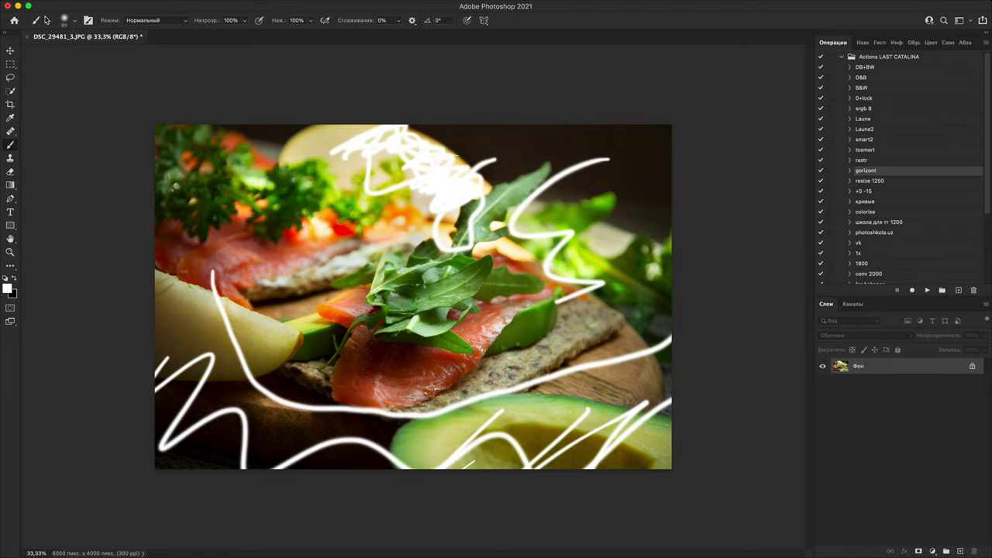
- Close DSC_29481_3.JPG without saving the marks and switch to Bridge
{"action": "left_click", "coordinate": [27, 37]}
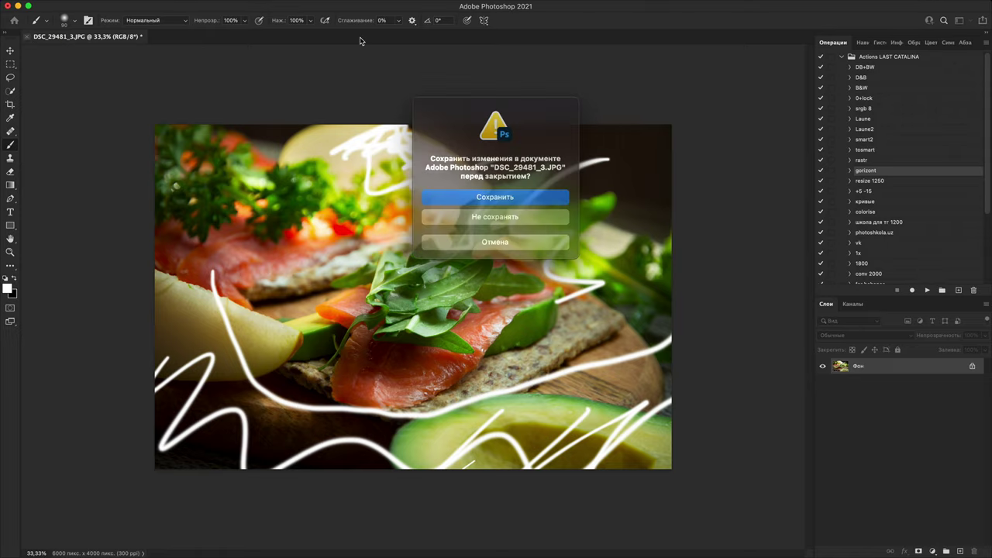
{"action": "left_click", "coordinate": [517, 217]}
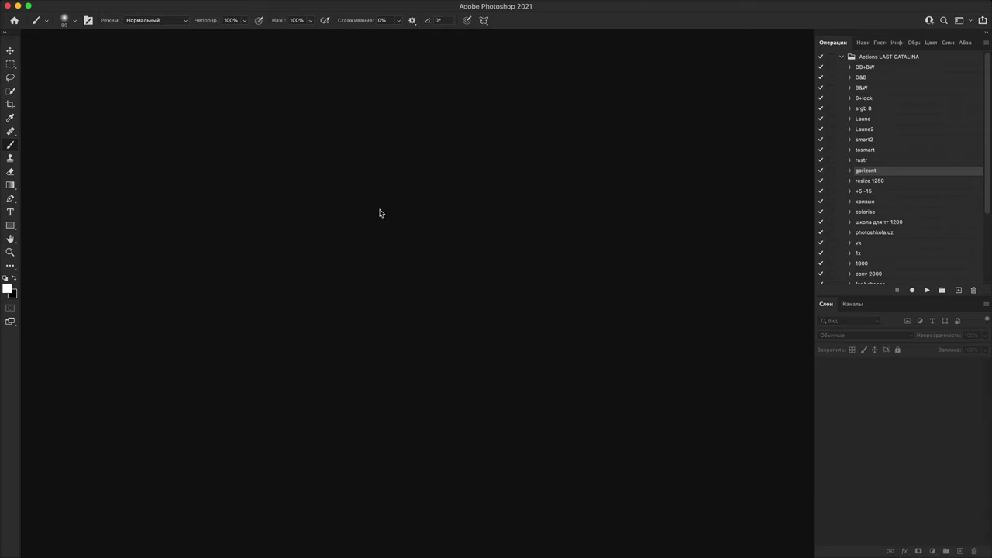
{"action": "left_click", "coordinate": [17, 5]}
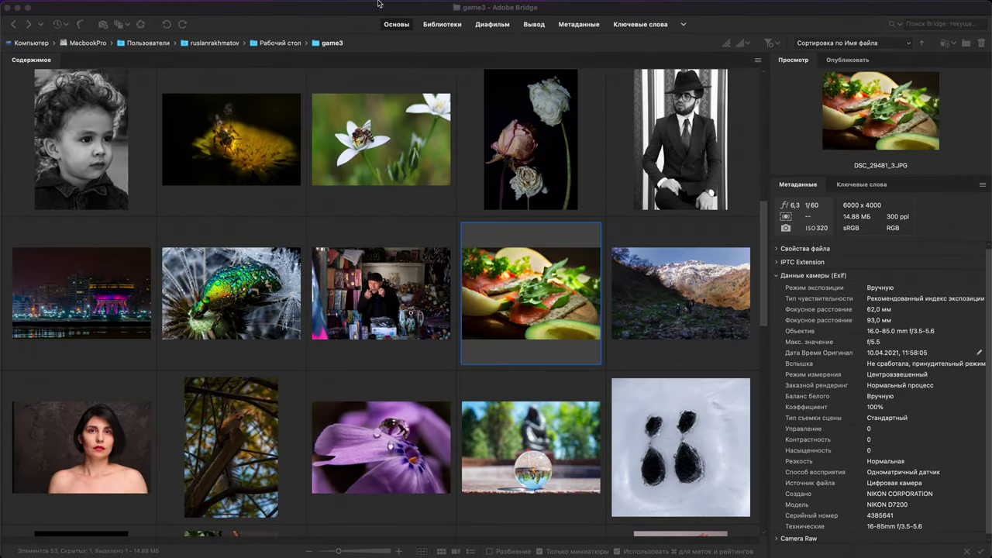
- Preview the sandwich photo full screen, and open the mountain landscape game3-3.JPG in Photoshop
{"action": "left_click", "coordinate": [682, 333]}
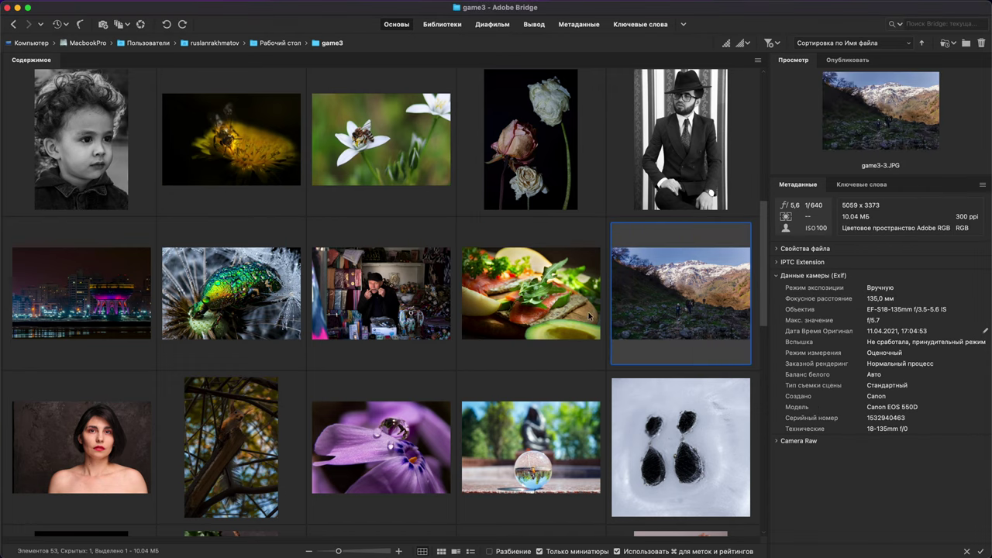
{"action": "left_click", "coordinate": [550, 312]}
{"action": "key", "text": "space"}
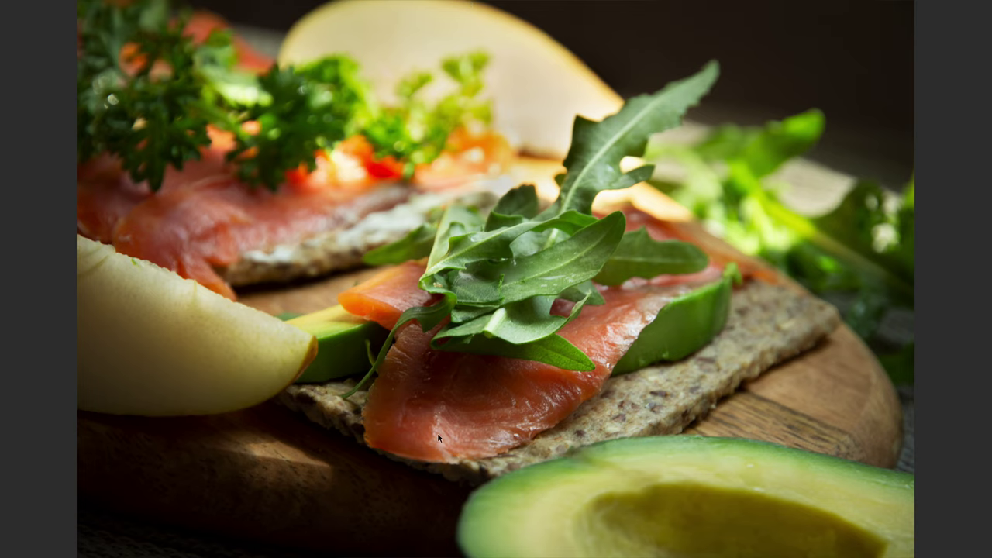
{"action": "key", "text": "space"}
{"action": "left_click", "coordinate": [682, 312]}
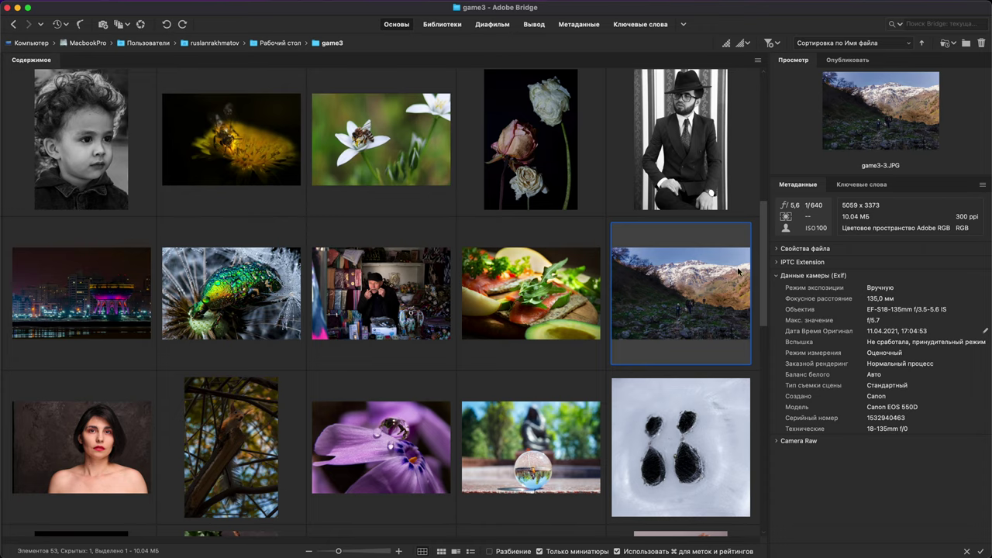
{"action": "double_click", "coordinate": [689, 304]}
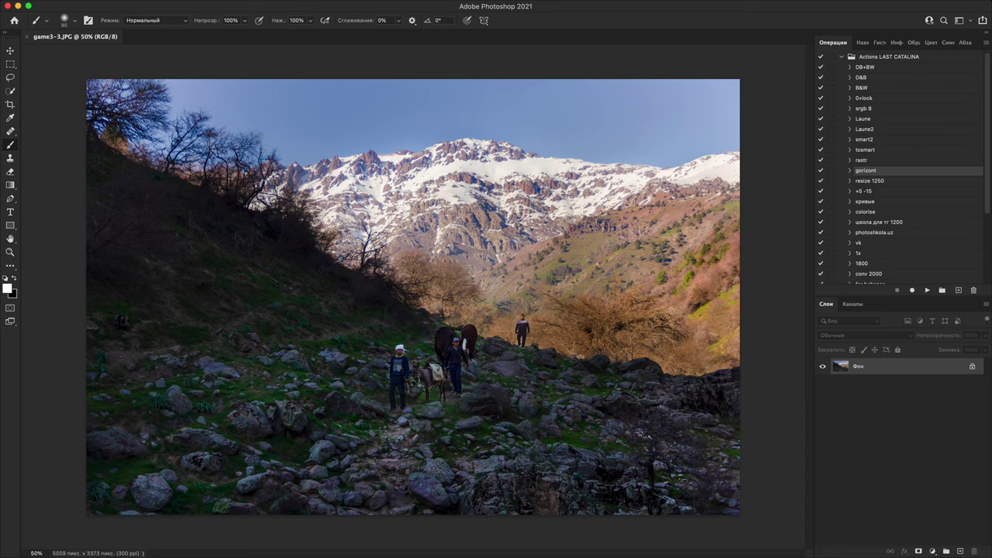
- On a new layer, brush a red zigzag across the sky and the sunlit mountains
{"action": "left_click", "coordinate": [961, 552]}
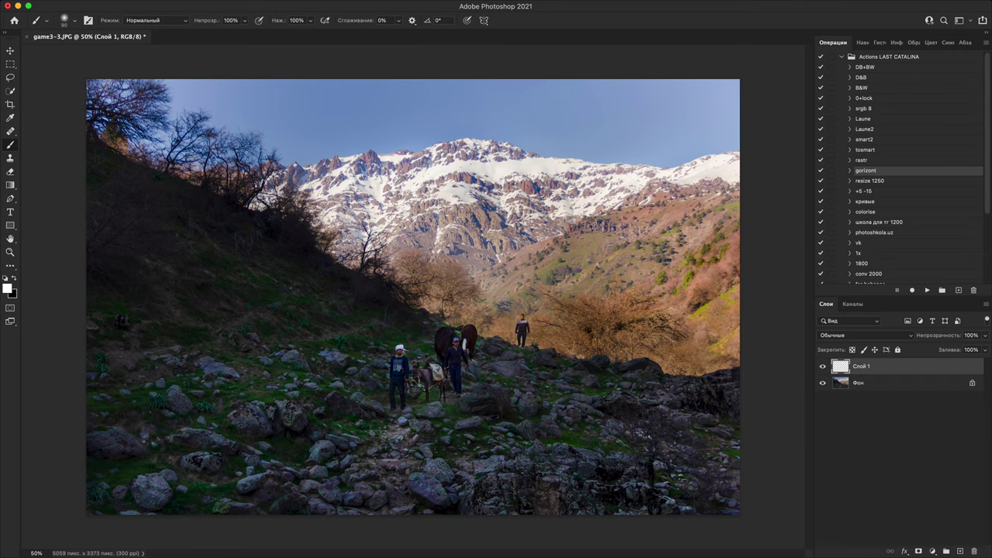
{"action": "left_click", "coordinate": [8, 291]}
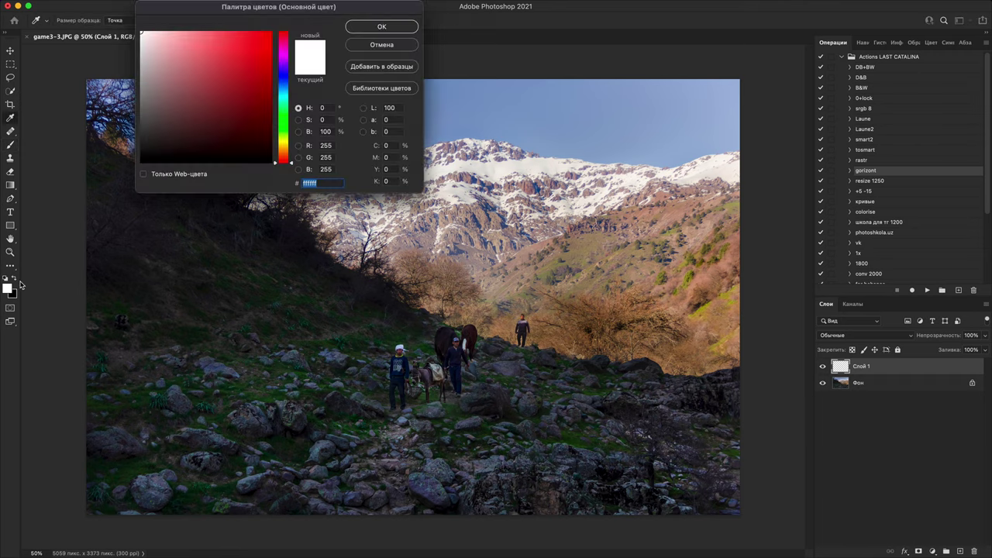
{"action": "left_click_drag", "start_coordinate": [243, 104], "coordinate": [314, 23]}
{"action": "left_click", "coordinate": [382, 26]}
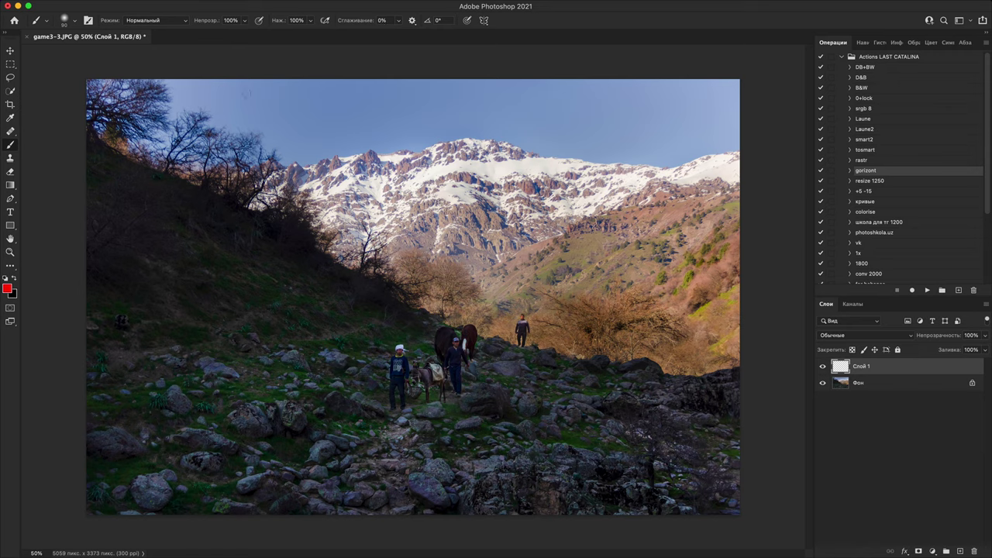
{"action": "mouse_move", "coordinate": [180, 121]}
{"action": "left_mouse_down"}
{"action": "mouse_move", "coordinate": [518, 73]}
{"action": "mouse_move", "coordinate": [453, 240]}
{"action": "mouse_move", "coordinate": [773, 117]}
{"action": "mouse_move", "coordinate": [688, 256]}
{"action": "left_mouse_up"}
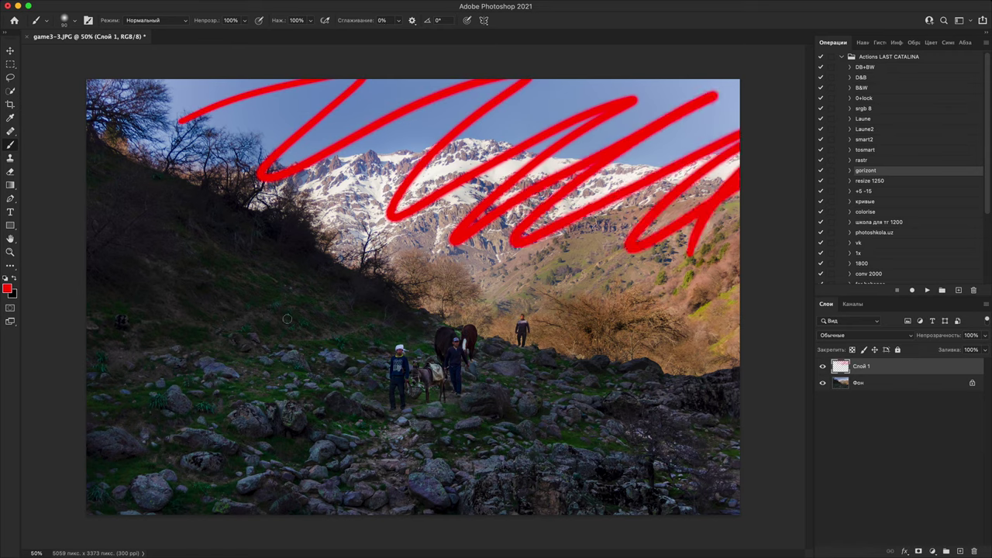
- Swap to black and brush large crosses over the shaded rocky foreground on the same layer
{"action": "key", "text": "x"}
{"action": "left_click_drag", "start_coordinate": [334, 287], "coordinate": [206, 454]}
{"action": "left_click_drag", "start_coordinate": [217, 304], "coordinate": [397, 481]}
{"action": "left_click_drag", "start_coordinate": [511, 349], "coordinate": [349, 507]}
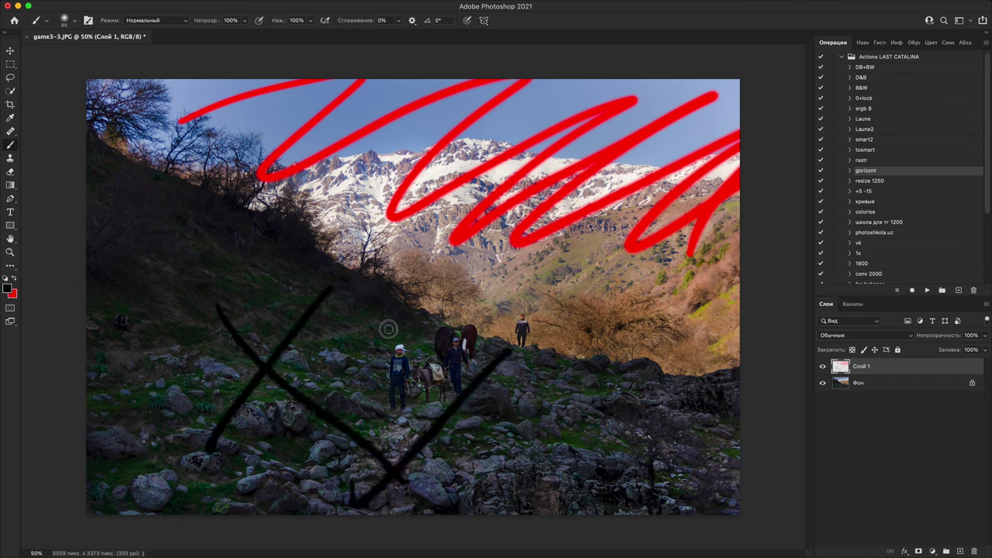
{"action": "left_click_drag", "start_coordinate": [388, 326], "coordinate": [560, 467]}
{"action": "left_click_drag", "start_coordinate": [555, 500], "coordinate": [690, 380]}
{"action": "left_click_drag", "start_coordinate": [572, 355], "coordinate": [784, 461]}
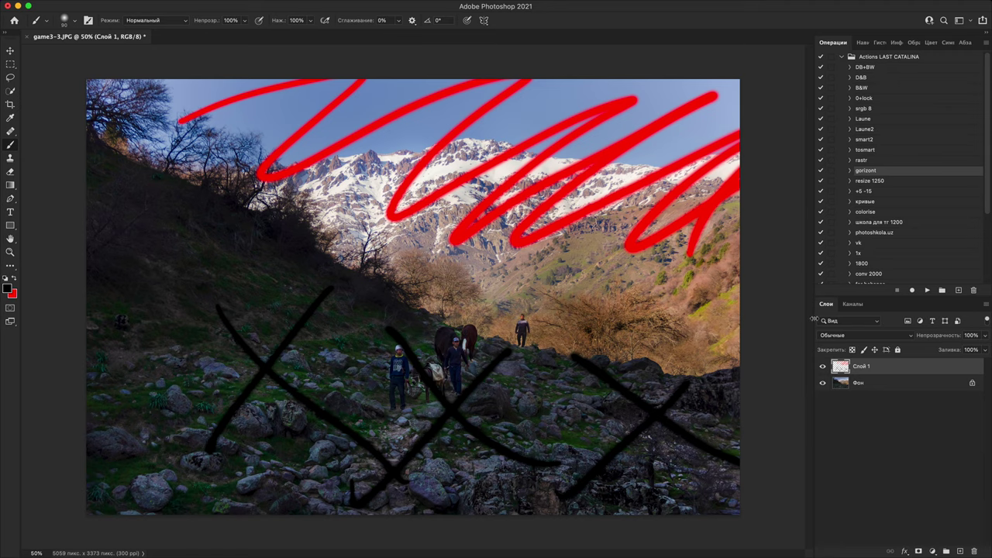
- Toggle Слой 1 to compare the photo with and without the marks, leaving the layer hidden
{"action": "left_click", "coordinate": [824, 367]}
{"action": "left_click", "coordinate": [824, 367]}
{"action": "left_click", "coordinate": [823, 367]}
- Add a Curves adjustment above Фон that raises input 48 to output 146, and invert its mask to black
{"action": "left_click", "coordinate": [891, 383]}
{"action": "left_click", "coordinate": [934, 552]}
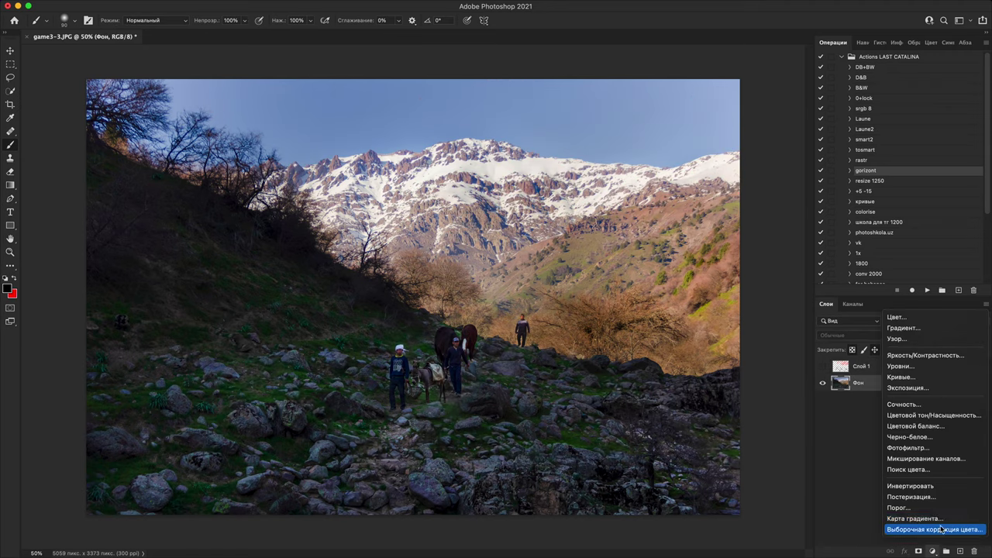
{"action": "left_click", "coordinate": [926, 380]}
{"action": "left_click_drag", "start_coordinate": [680, 289], "coordinate": [680, 237]}
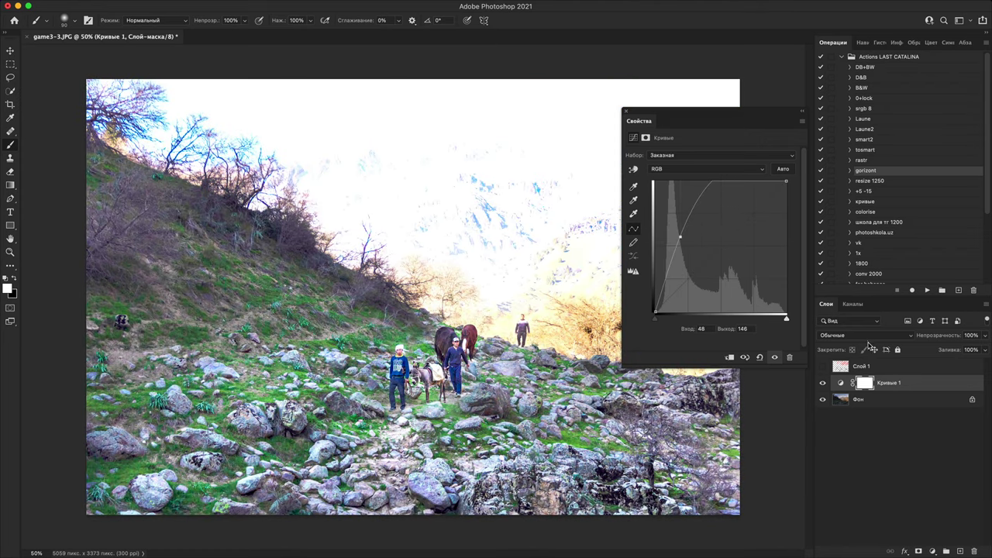
{"action": "key", "text": "super+i"}
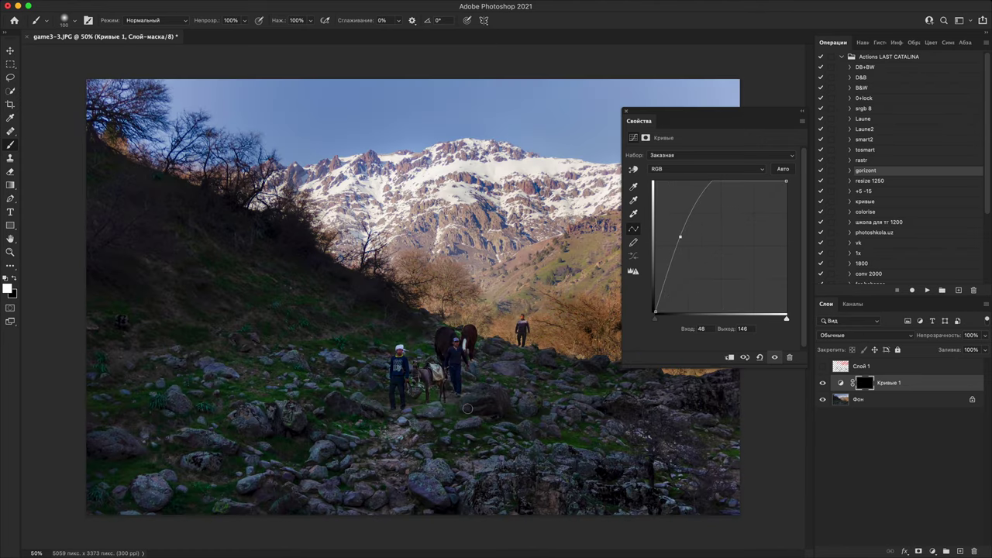
- Enlarge the brush, try painting the Curves mask white at 100% opacity around the men and animals, and undo the painting
{"action": "key", "text": "]"}
{"action": "key", "text": "]"}
{"action": "key", "text": "]"}
{"action": "key", "text": "]"}
{"action": "key", "text": "]"}
{"action": "key", "text": "]"}
{"action": "key", "text": "]"}
{"action": "key", "text": "]"}
{"action": "key", "text": "]"}
{"action": "key", "text": "]"}
{"action": "key", "text": "]"}
{"action": "key", "text": "]"}
{"action": "mouse_move", "coordinate": [426, 361]}
{"action": "left_mouse_down"}
{"action": "mouse_move", "coordinate": [401, 393]}
{"action": "mouse_move", "coordinate": [479, 346]}
{"action": "mouse_move", "coordinate": [533, 338]}
{"action": "left_mouse_up"}
{"action": "key", "text": "super+z"}
{"action": "key", "text": "super+z"}
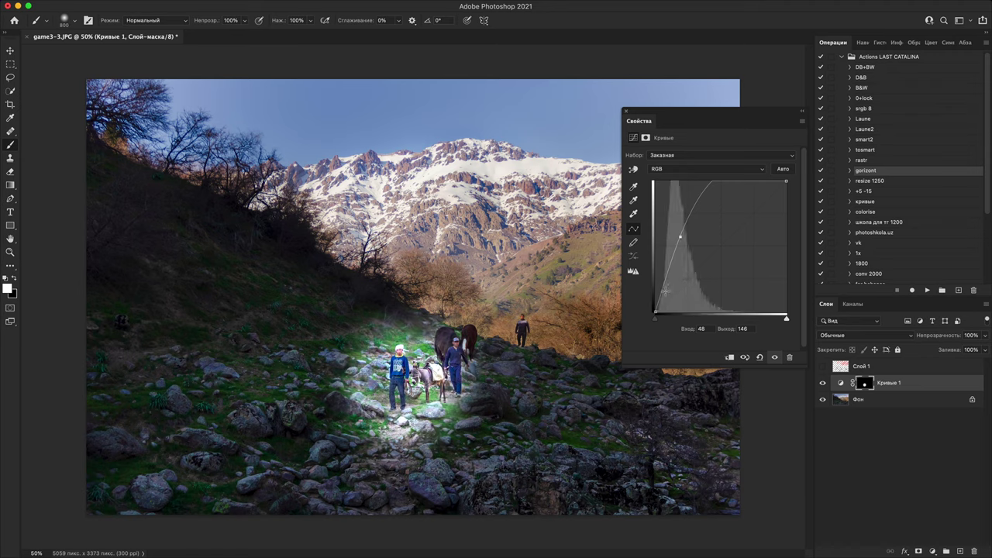
- Paint the Curves mask white at 10% brush opacity to brighten the men, the animals and the shaded slope around them
{"action": "key", "text": "1"}
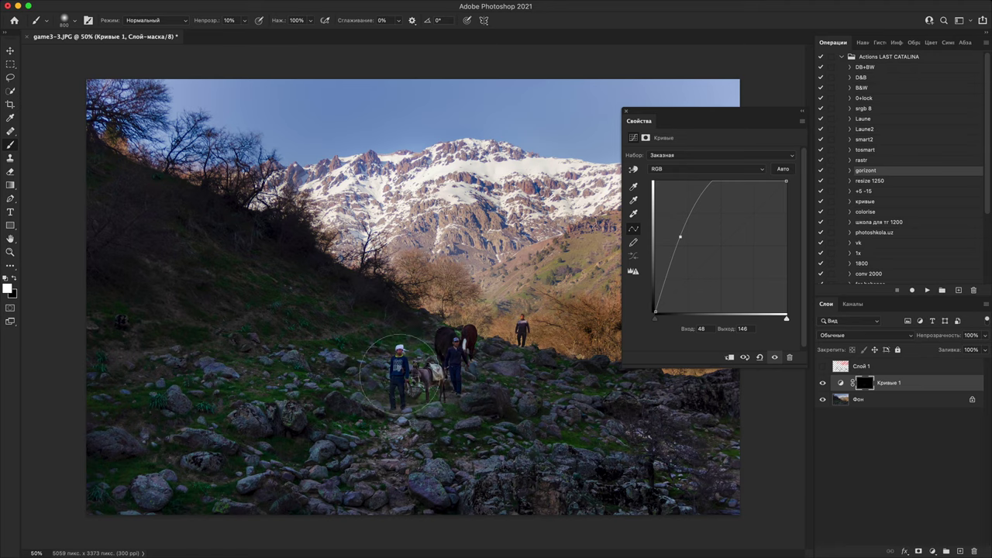
{"action": "mouse_move", "coordinate": [359, 454]}
{"action": "left_mouse_down"}
{"action": "mouse_move", "coordinate": [328, 390]}
{"action": "mouse_move", "coordinate": [356, 322]}
{"action": "mouse_move", "coordinate": [166, 259]}
{"action": "mouse_move", "coordinate": [566, 407]}
{"action": "mouse_move", "coordinate": [690, 481]}
{"action": "mouse_move", "coordinate": [178, 295]}
{"action": "mouse_move", "coordinate": [378, 224]}
{"action": "left_mouse_up"}
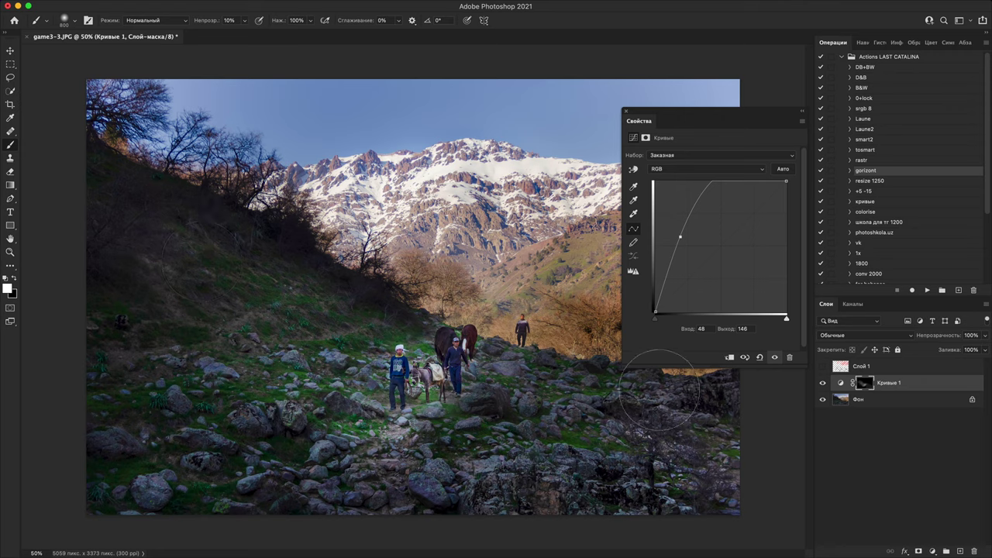
- Hide the Кривые 1 adjustment and duplicate the Фон layer
{"action": "left_click", "coordinate": [824, 383]}
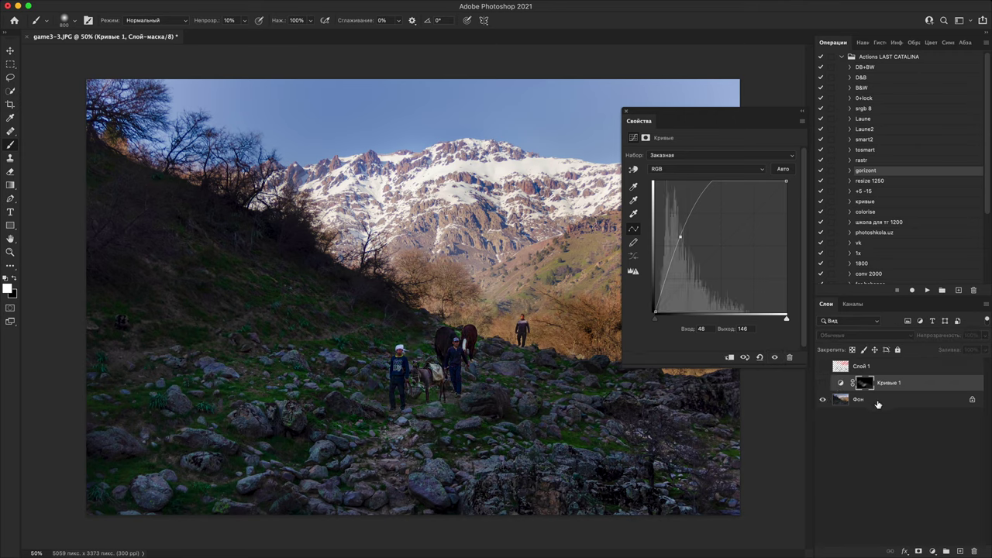
{"action": "left_click", "coordinate": [878, 401]}
{"action": "left_click", "coordinate": [934, 552]}
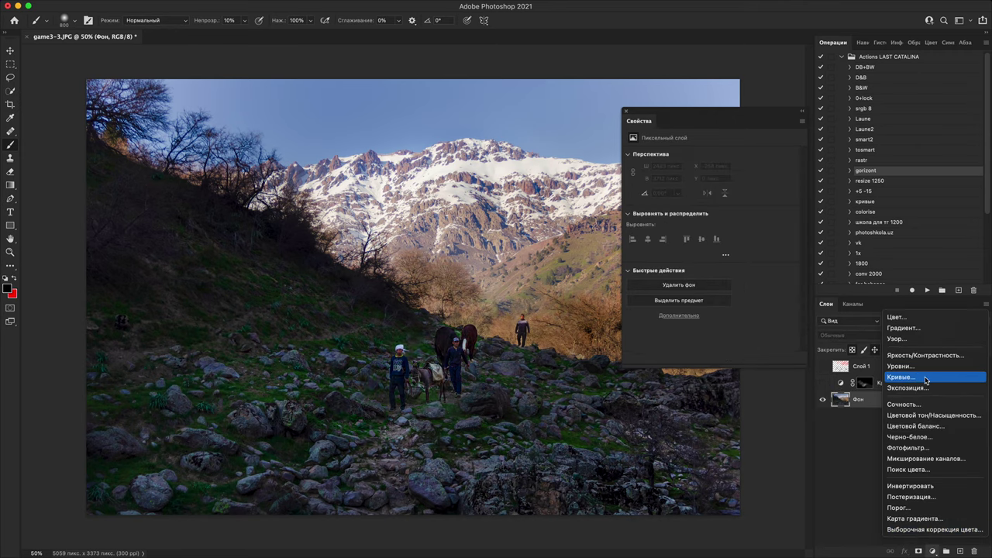
{"action": "left_click", "coordinate": [865, 414]}
{"action": "key", "text": "super+j"}
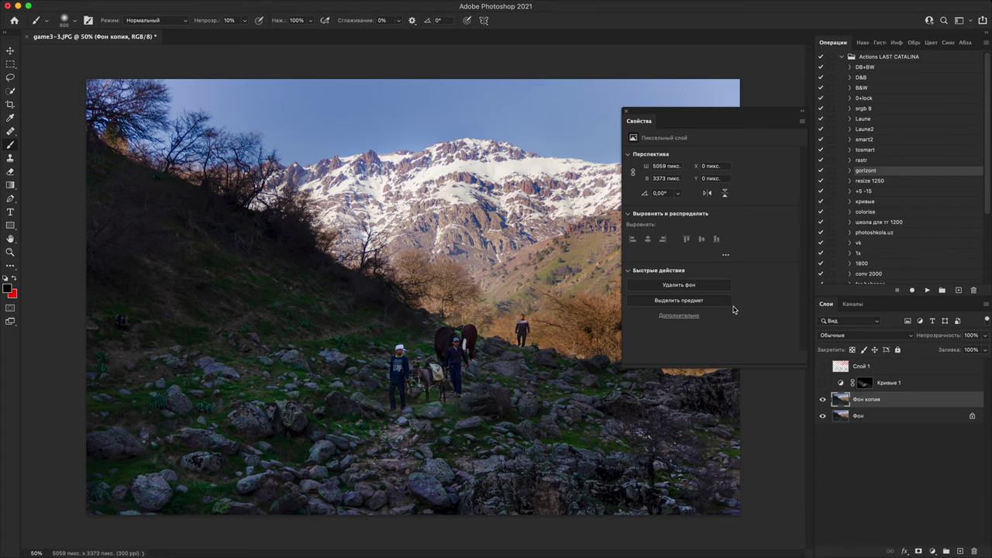
- Apply the Camera Raw filter to Фон копия and set the saturation to -100
{"action": "key", "text": "super+shift+a"}
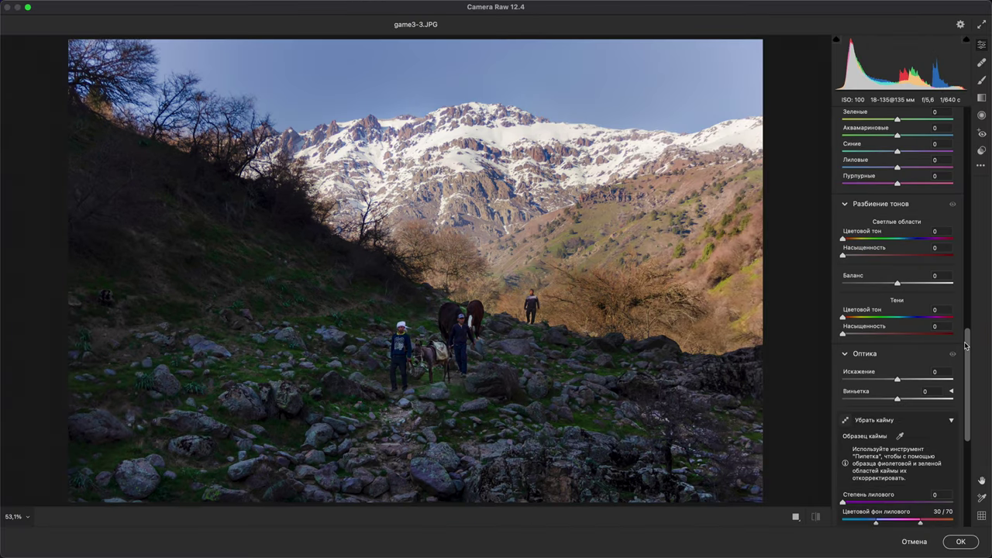
{"action": "scroll", "coordinate": [959, 346], "scroll_direction": "up", "scroll_amount": 3}
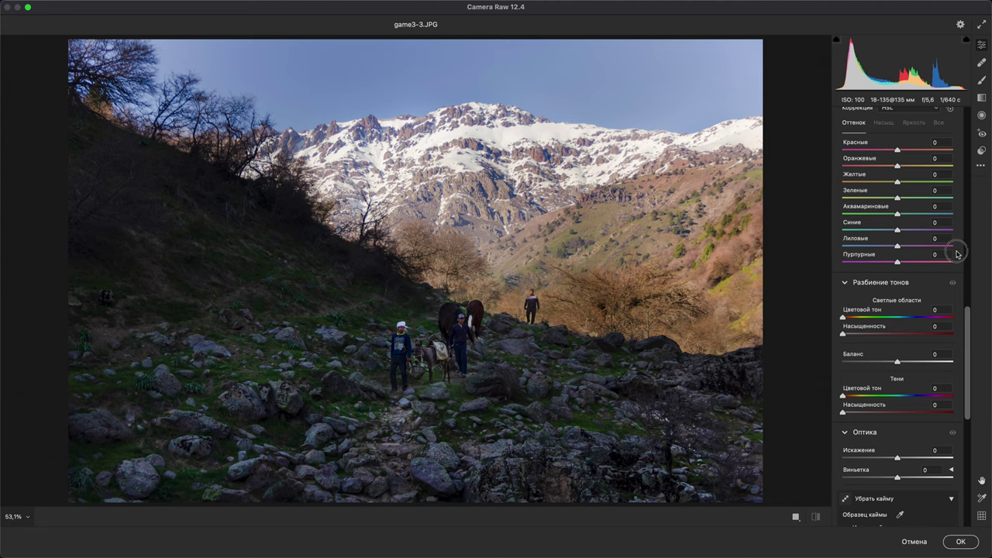
{"action": "scroll", "coordinate": [966, 312], "scroll_direction": "up", "scroll_amount": 10}
{"action": "left_click_drag", "start_coordinate": [904, 303], "coordinate": [809, 315]}
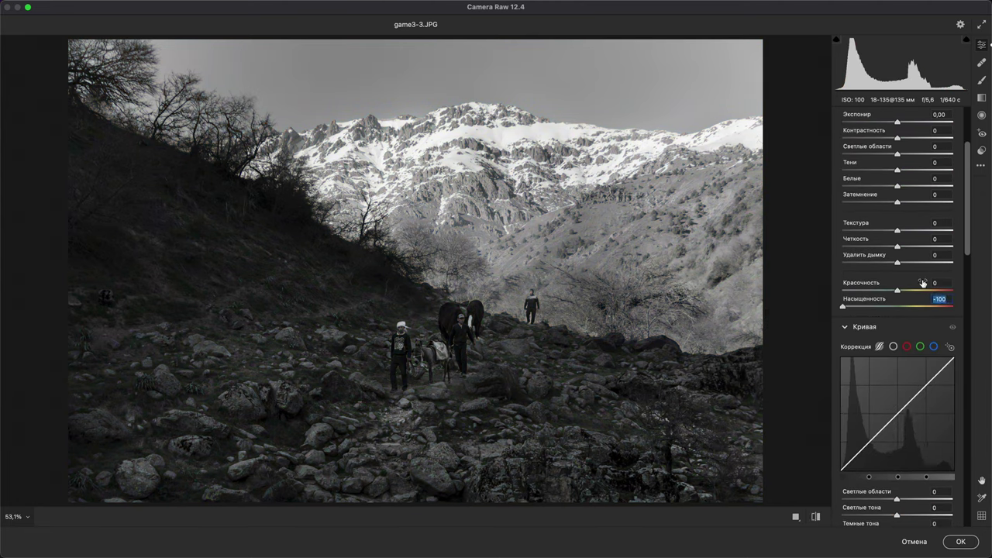
- Create a brush adjustment over the men, the donkey and the path, and set its exposure to +0.85
{"action": "left_click", "coordinate": [983, 81]}
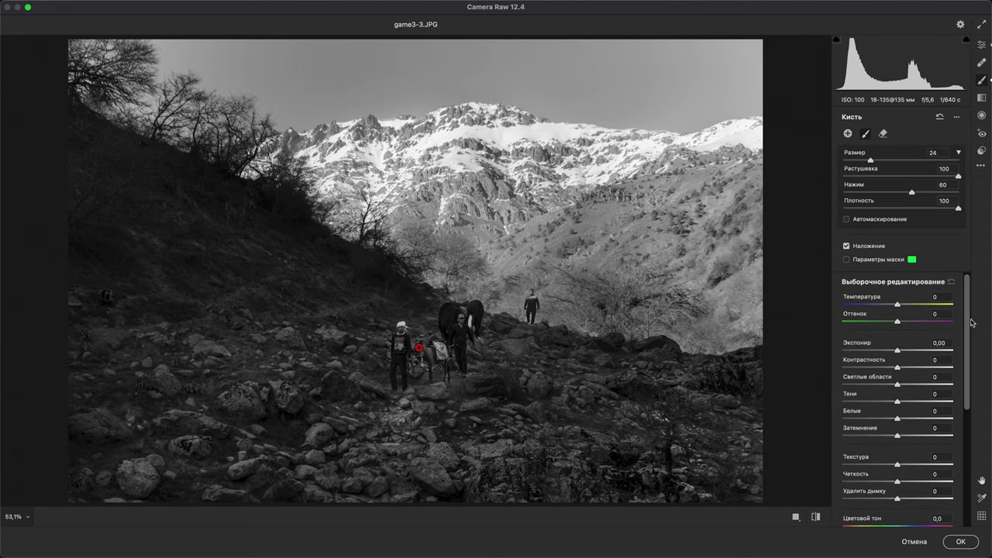
{"action": "left_click_drag", "start_coordinate": [909, 354], "coordinate": [910, 351]}
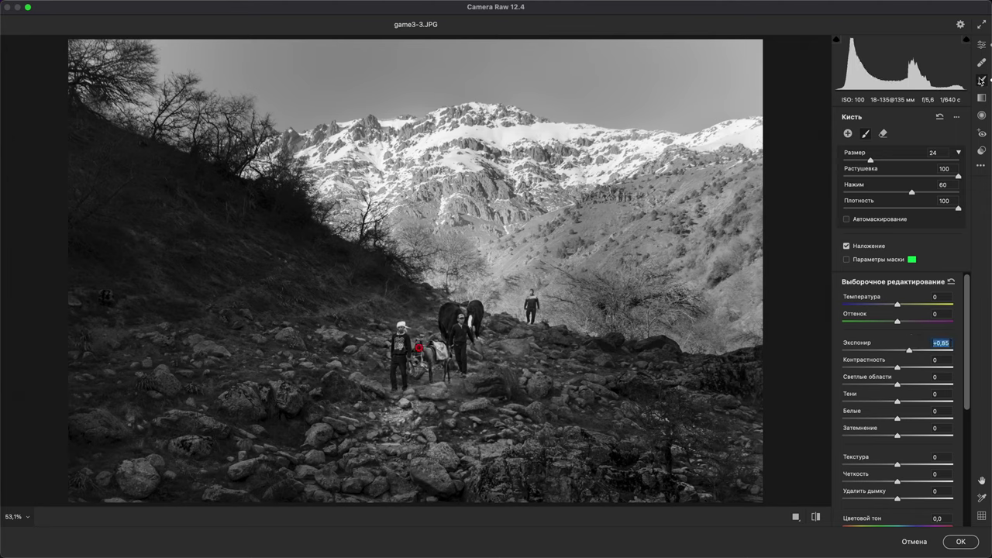
- Add a new brush mask over the sky, the snowy mountains and the sunlit slope, and set its exposure to -1.00
{"action": "left_click", "coordinate": [848, 133]}
{"action": "mouse_move", "coordinate": [698, 217]}
{"action": "left_mouse_down"}
{"action": "mouse_move", "coordinate": [671, 159]}
{"action": "mouse_move", "coordinate": [477, 113]}
{"action": "mouse_move", "coordinate": [161, 83]}
{"action": "left_mouse_up"}
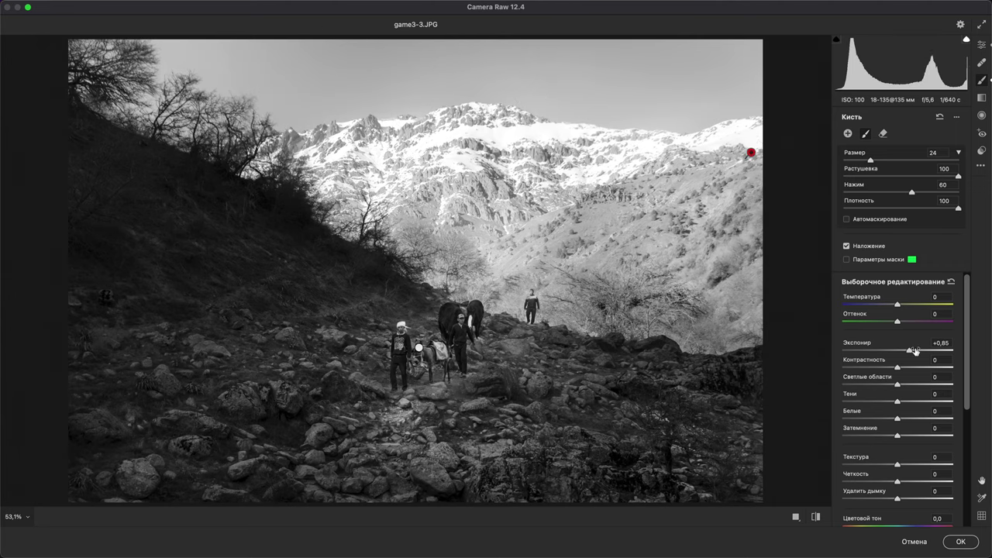
{"action": "mouse_move", "coordinate": [915, 350]}
{"action": "left_mouse_down"}
{"action": "mouse_move", "coordinate": [870, 349]}
{"action": "mouse_move", "coordinate": [884, 351]}
{"action": "left_mouse_up"}
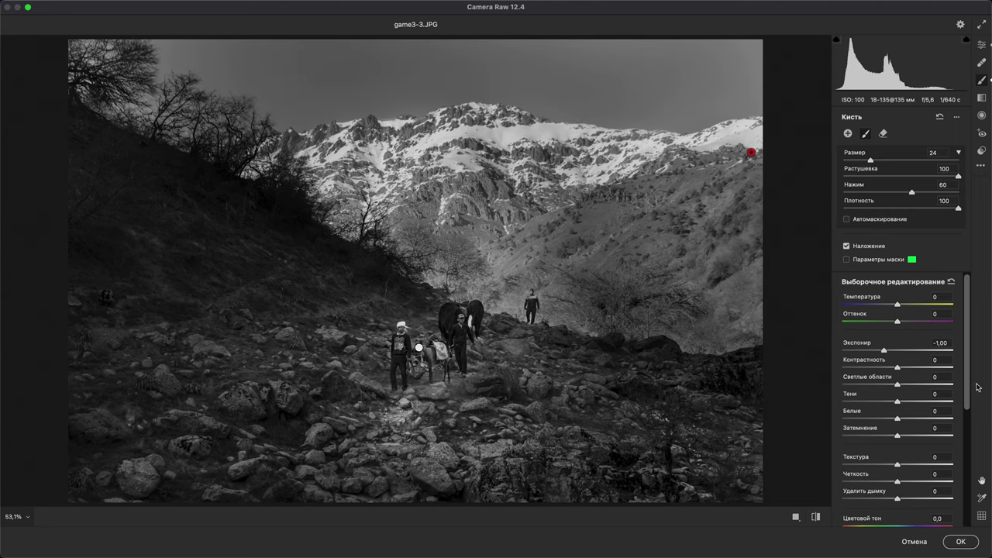
{"action": "left_click_drag", "start_coordinate": [967, 338], "coordinate": [946, 231]}
- In the whole image's basic adjustments, set clarity to +52, contrast to +34 and exposure to +0.56
{"action": "left_click", "coordinate": [988, 46]}
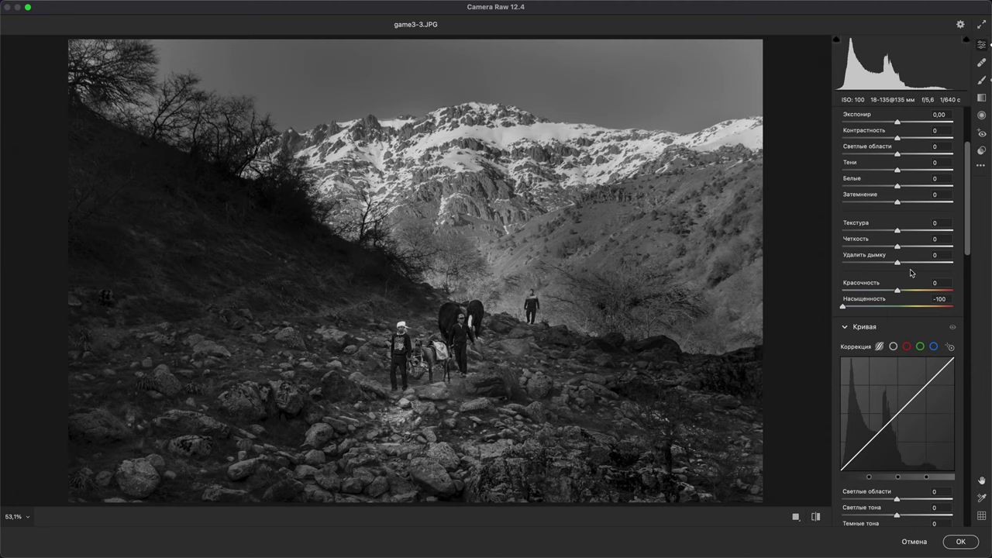
{"action": "left_click_drag", "start_coordinate": [897, 246], "coordinate": [900, 246]}
{"action": "left_click_drag", "start_coordinate": [966, 235], "coordinate": [959, 122]}
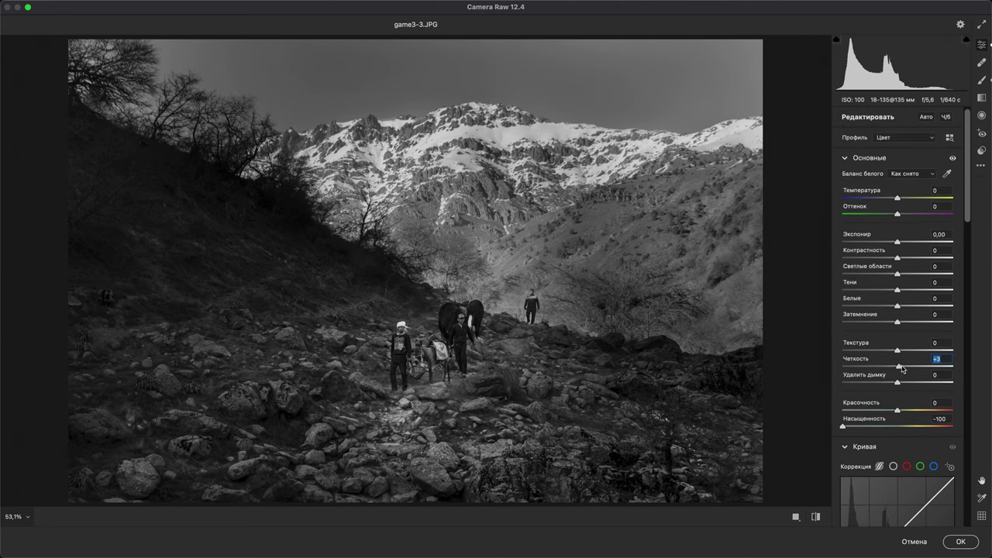
{"action": "left_click_drag", "start_coordinate": [900, 366], "coordinate": [926, 359]}
{"action": "mouse_move", "coordinate": [898, 257]}
{"action": "left_mouse_down"}
{"action": "mouse_move", "coordinate": [920, 256]}
{"action": "mouse_move", "coordinate": [913, 241]}
{"action": "mouse_move", "coordinate": [902, 245]}
{"action": "left_mouse_up"}
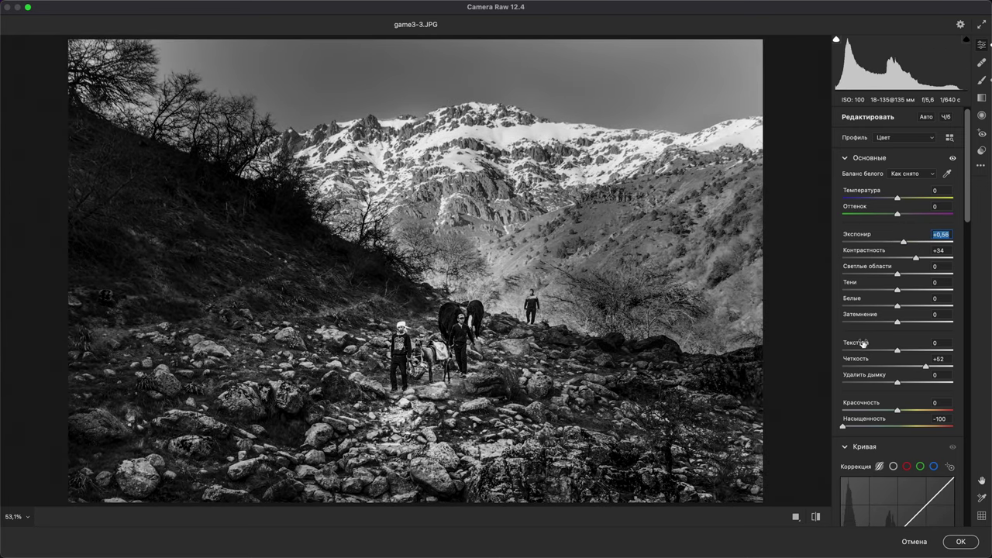
- Reselect the sky and mountain brush mask, set its exposure to -1.05 and paint more of the sky's right part
{"action": "left_click", "coordinate": [980, 80]}
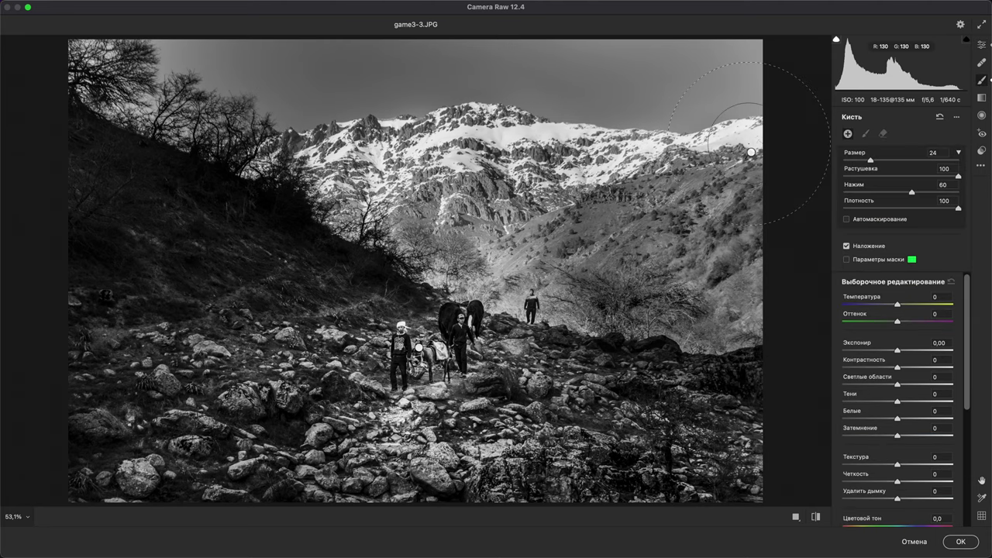
{"action": "mouse_move", "coordinate": [603, 143]}
{"action": "left_mouse_down"}
{"action": "mouse_move", "coordinate": [653, 85]}
{"action": "mouse_move", "coordinate": [683, 96]}
{"action": "mouse_move", "coordinate": [696, 123]}
{"action": "left_mouse_up"}
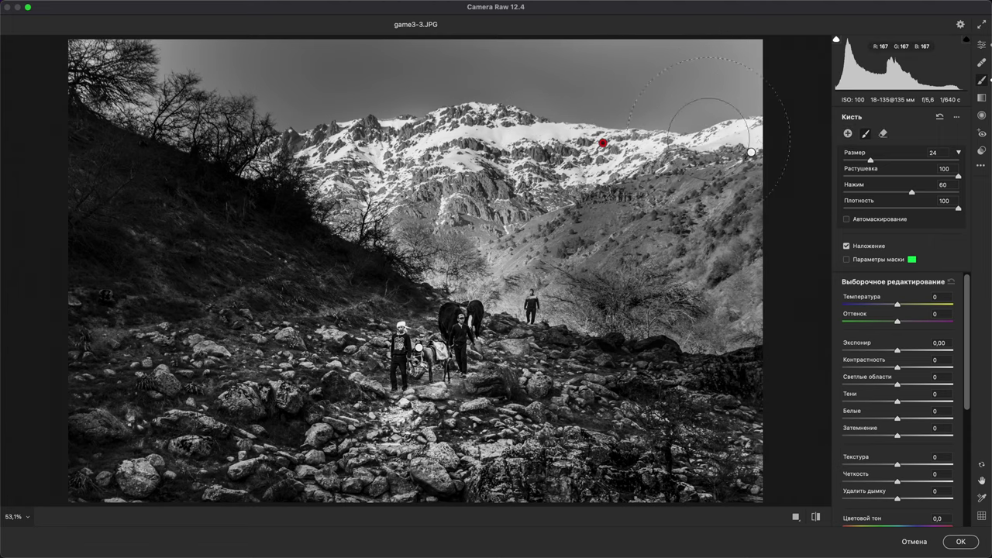
{"action": "left_click", "coordinate": [751, 152]}
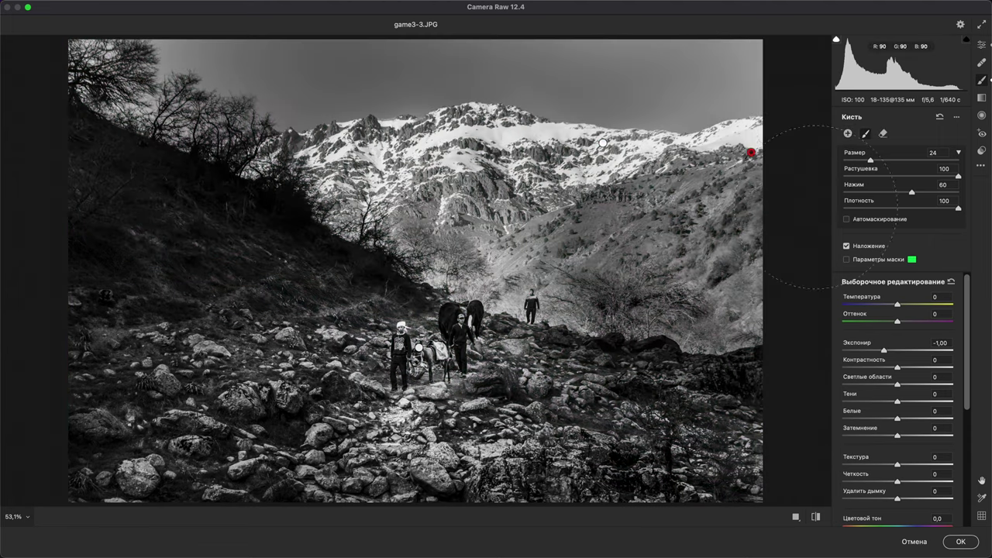
{"action": "left_click_drag", "start_coordinate": [889, 347], "coordinate": [882, 349]}
{"action": "key", "text": "Up"}
{"action": "mouse_move", "coordinate": [746, 42]}
{"action": "left_mouse_down"}
{"action": "mouse_move", "coordinate": [781, 57]}
{"action": "mouse_move", "coordinate": [750, 60]}
{"action": "mouse_move", "coordinate": [672, 36]}
{"action": "mouse_move", "coordinate": [573, 86]}
{"action": "mouse_move", "coordinate": [773, 70]}
{"action": "mouse_move", "coordinate": [745, 112]}
{"action": "left_mouse_up"}
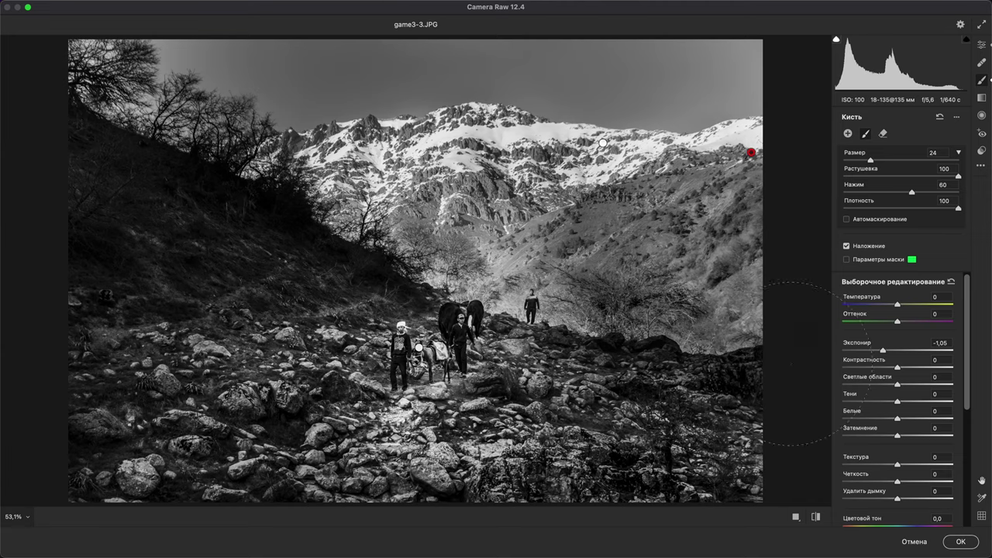
- Inspect the men and animals at up to 200% zoom and apply the Camera Raw adjustments
{"action": "key", "text": "super+plus"}
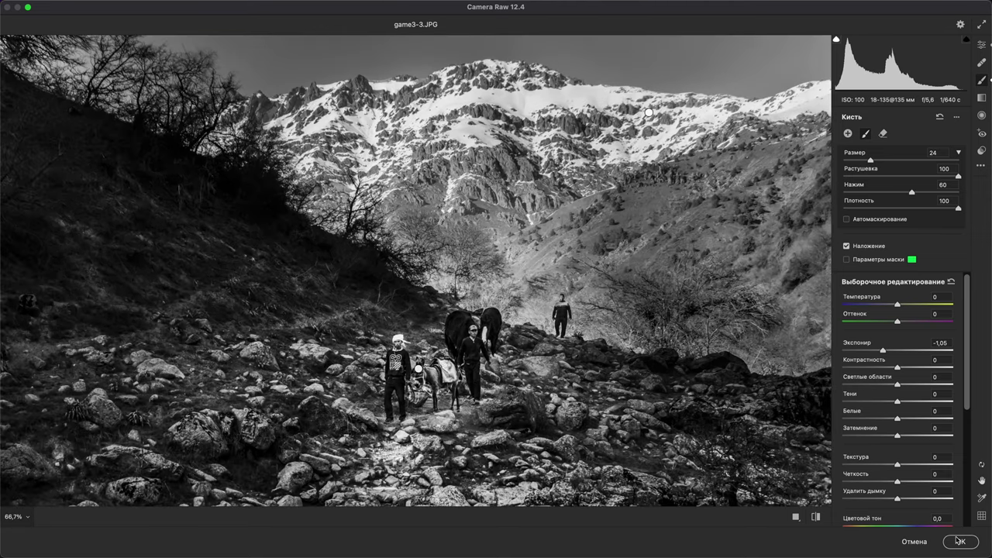
{"action": "key", "text": "space"}
{"action": "mouse_move", "coordinate": [681, 390]}
{"action": "left_mouse_down"}
{"action": "mouse_move", "coordinate": [702, 208]}
{"action": "mouse_move", "coordinate": [660, 225]}
{"action": "left_mouse_up"}
{"action": "key", "text": "super+plus"}
{"action": "key", "text": "super+plus"}
{"action": "mouse_move", "coordinate": [673, 290]}
{"action": "left_mouse_down"}
{"action": "mouse_move", "coordinate": [580, 304]}
{"action": "mouse_move", "coordinate": [556, 380]}
{"action": "left_mouse_up"}
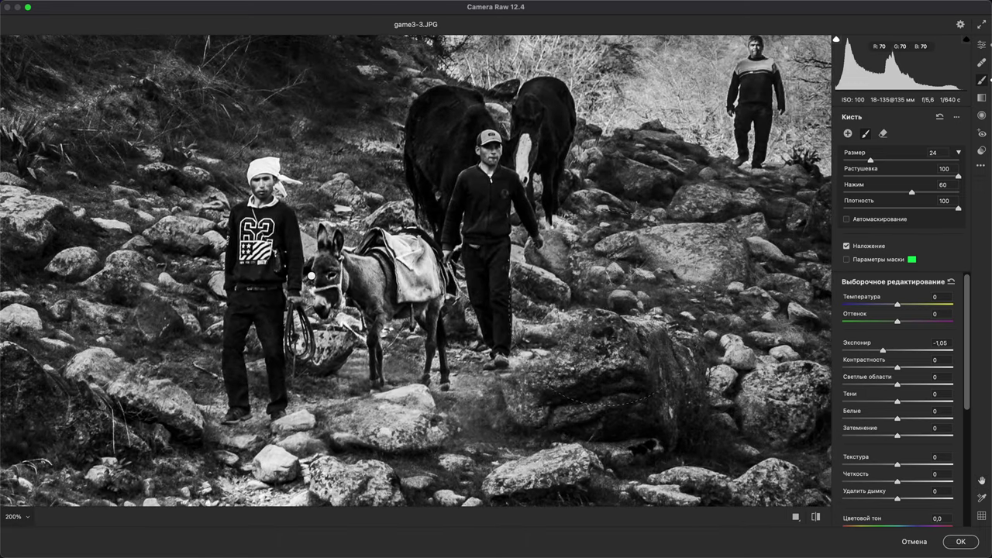
{"action": "key", "text": "super+minus"}
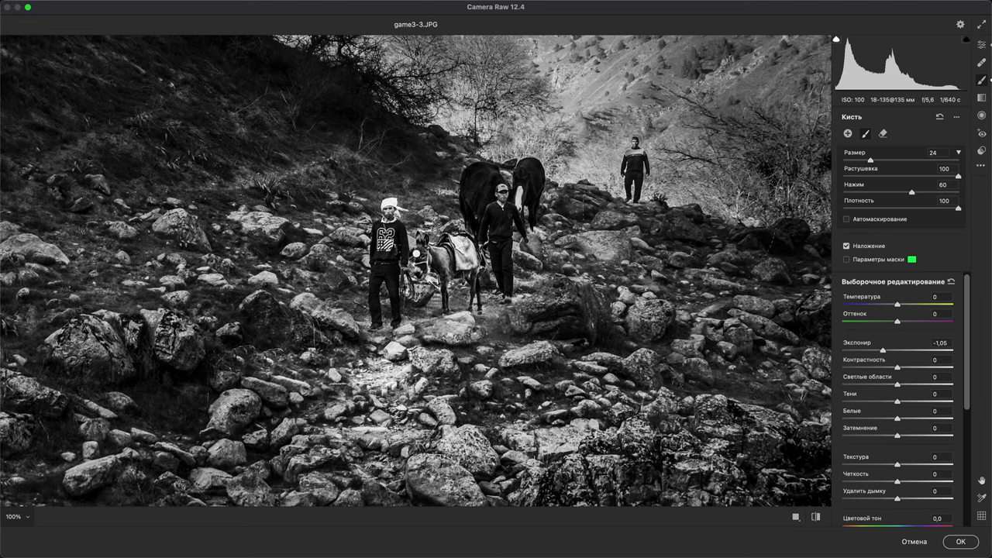
{"action": "left_click", "coordinate": [960, 542]}
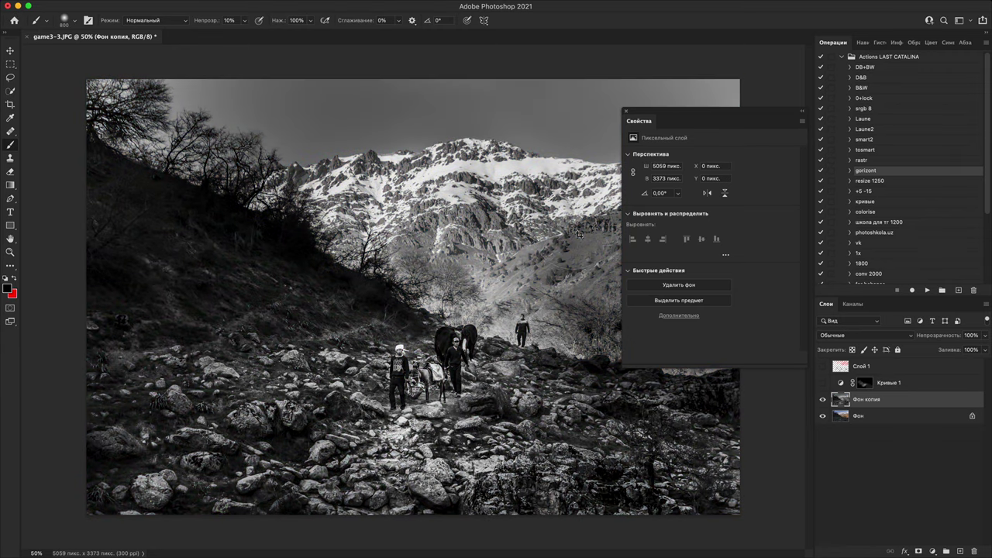
- Close the layer properties and crop the photo to the men, the animals and the rocky slope, excluding the sky and snowy peaks
{"action": "left_click_drag", "start_coordinate": [741, 78], "coordinate": [634, 123]}
{"action": "left_click", "coordinate": [627, 112]}
{"action": "left_click_drag", "start_coordinate": [589, 201], "coordinate": [506, 212]}
{"action": "left_click_drag", "start_coordinate": [637, 145], "coordinate": [535, 237]}
{"action": "left_click_drag", "start_coordinate": [607, 298], "coordinate": [648, 296]}
{"action": "left_click_drag", "start_coordinate": [493, 310], "coordinate": [549, 324]}
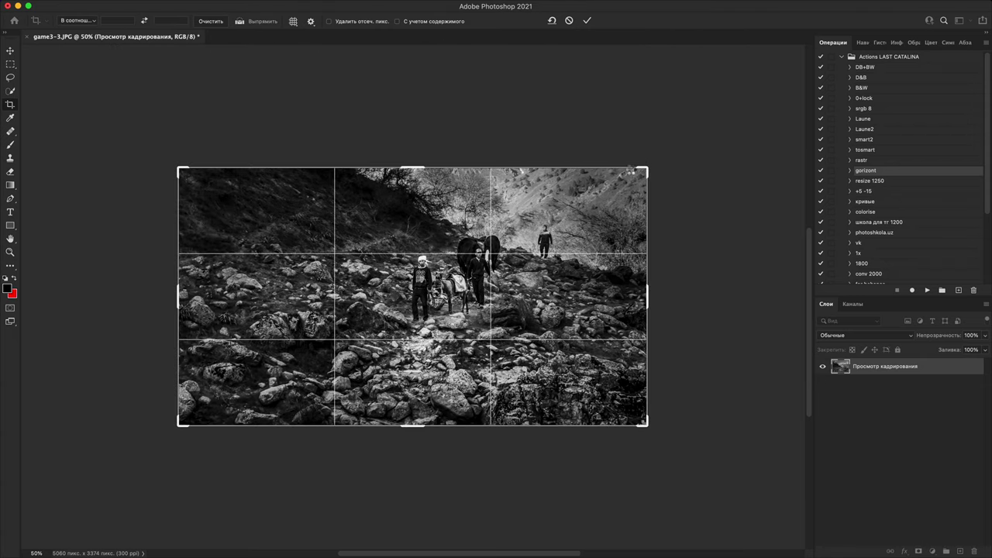
{"action": "key", "text": "Return"}
- Show the Слой 1 markings over the cropped photo, try moving them down, undo the move and hide the layer
{"action": "key", "text": "super+equal"}
{"action": "key", "text": "super+equal"}
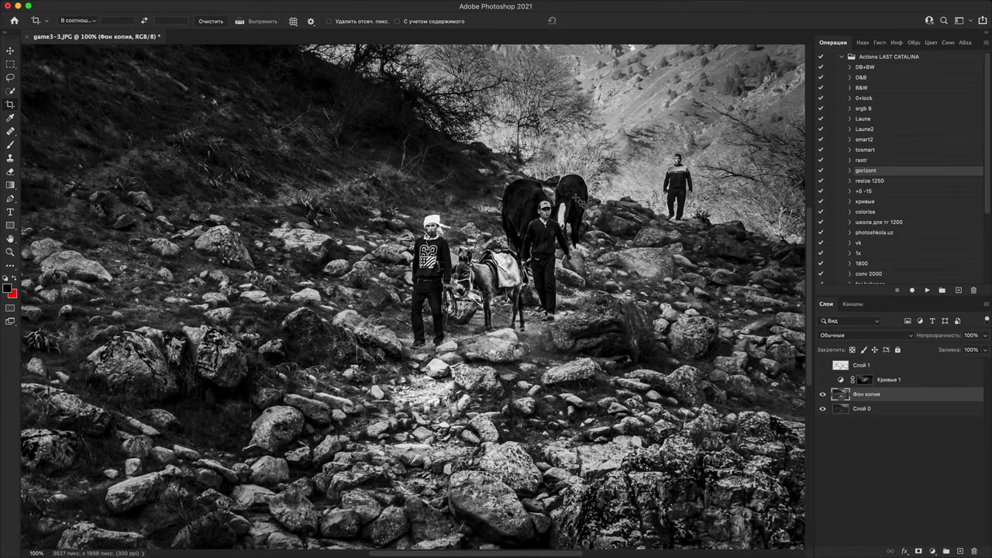
{"action": "key", "text": "super+minus"}
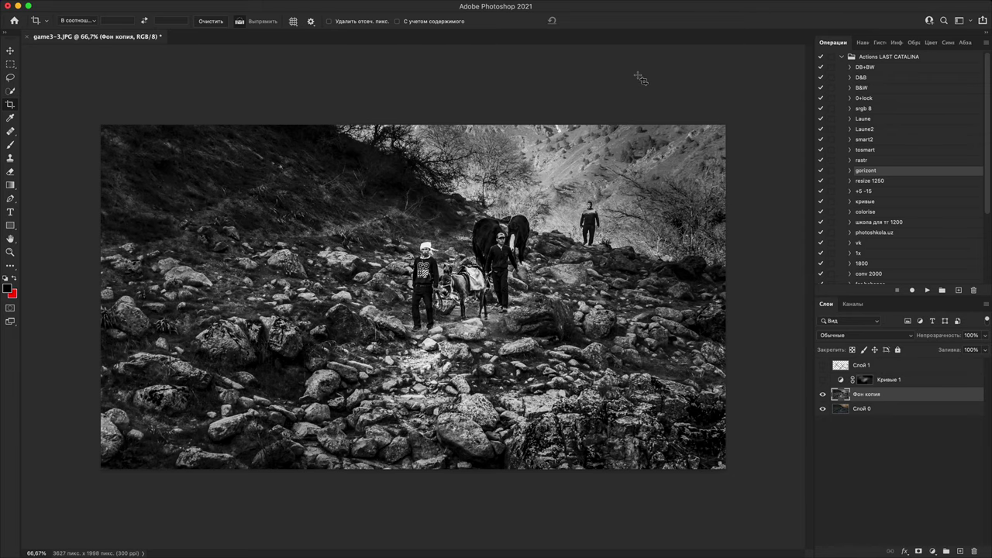
{"action": "key", "text": "super+minus"}
{"action": "left_click", "coordinate": [824, 365]}
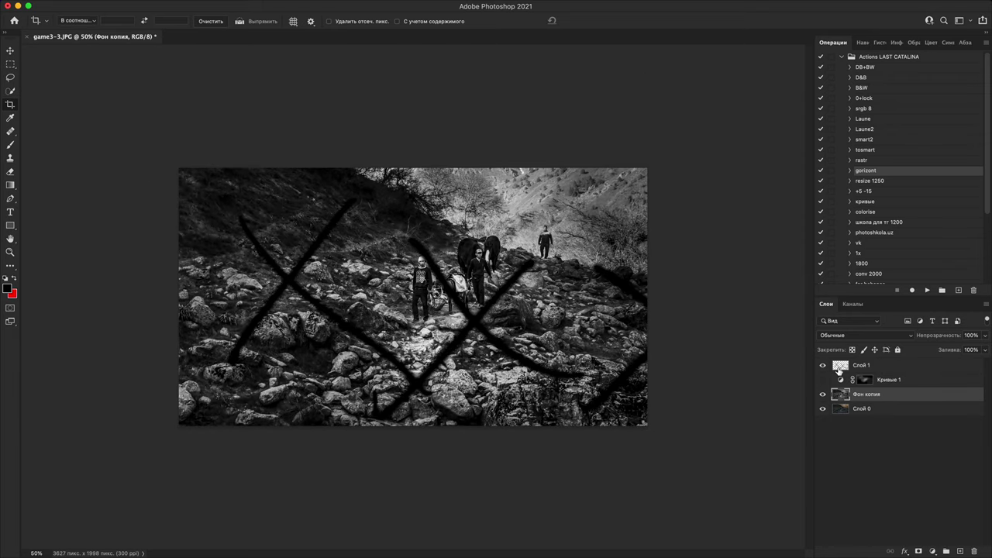
{"action": "left_click", "coordinate": [846, 365]}
{"action": "key", "text": "v"}
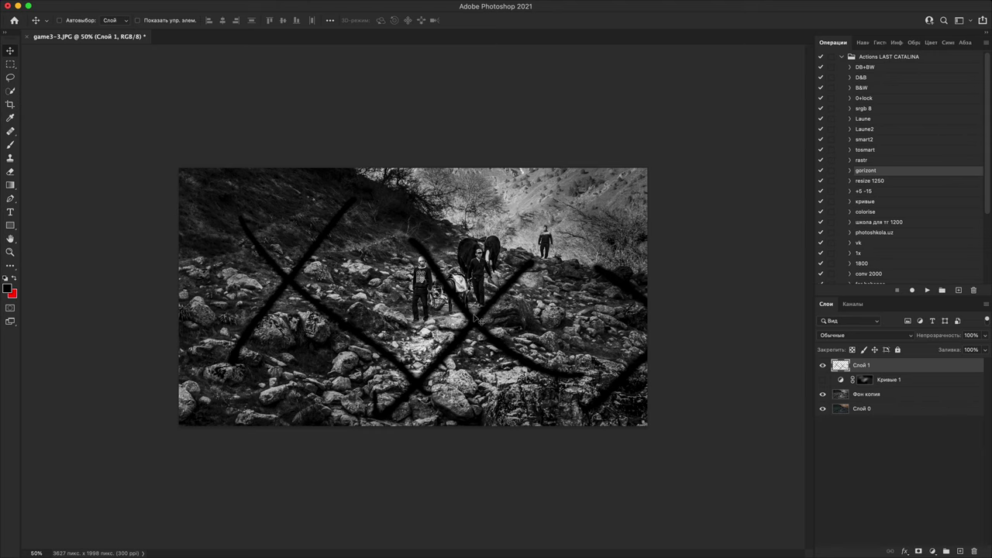
{"action": "mouse_move", "coordinate": [460, 341]}
{"action": "left_mouse_down"}
{"action": "mouse_move", "coordinate": [402, 435]}
{"action": "mouse_move", "coordinate": [425, 411]}
{"action": "mouse_move", "coordinate": [491, 388]}
{"action": "mouse_move", "coordinate": [482, 354]}
{"action": "left_mouse_up"}
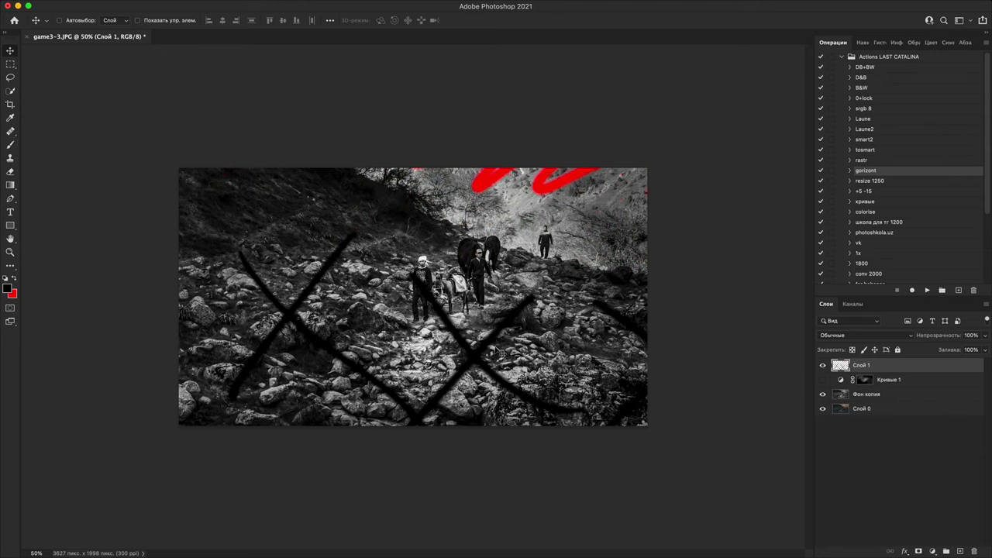
{"action": "key", "text": "super"}
{"action": "key", "text": "super+z"}
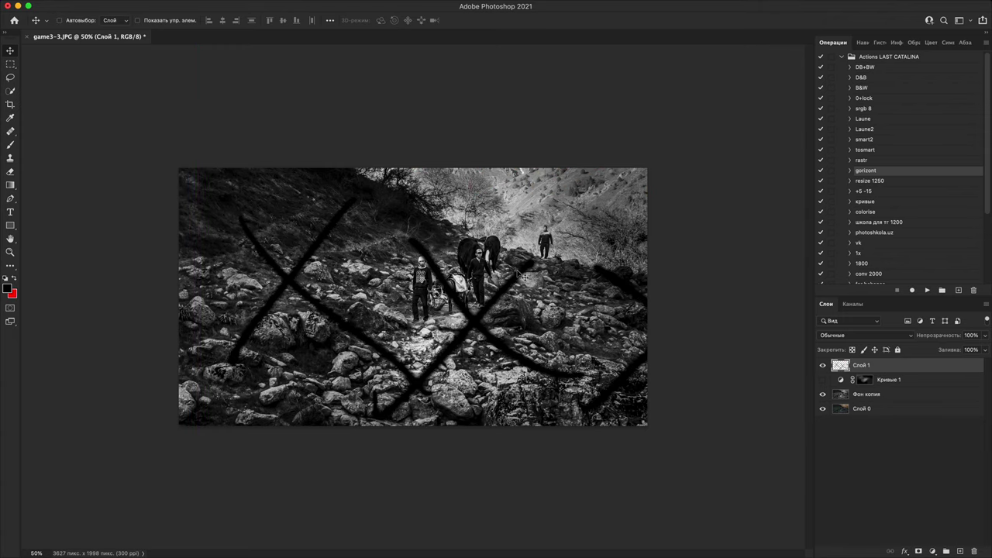
{"action": "left_click", "coordinate": [824, 366]}
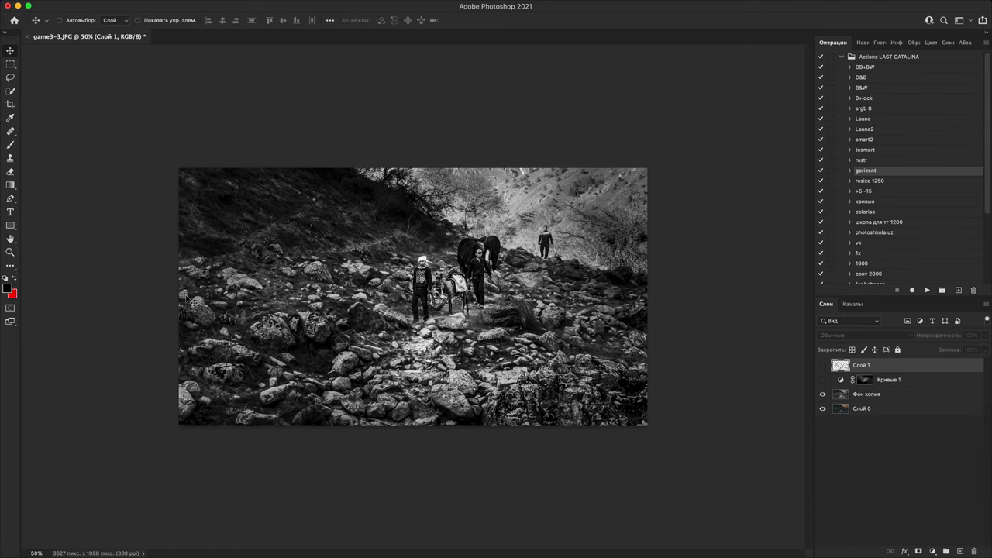
- Inspect the cropped photo at 100% and select the Фон копия layer
{"action": "key", "text": "super+plus"}
{"action": "key", "text": "super+plus"}
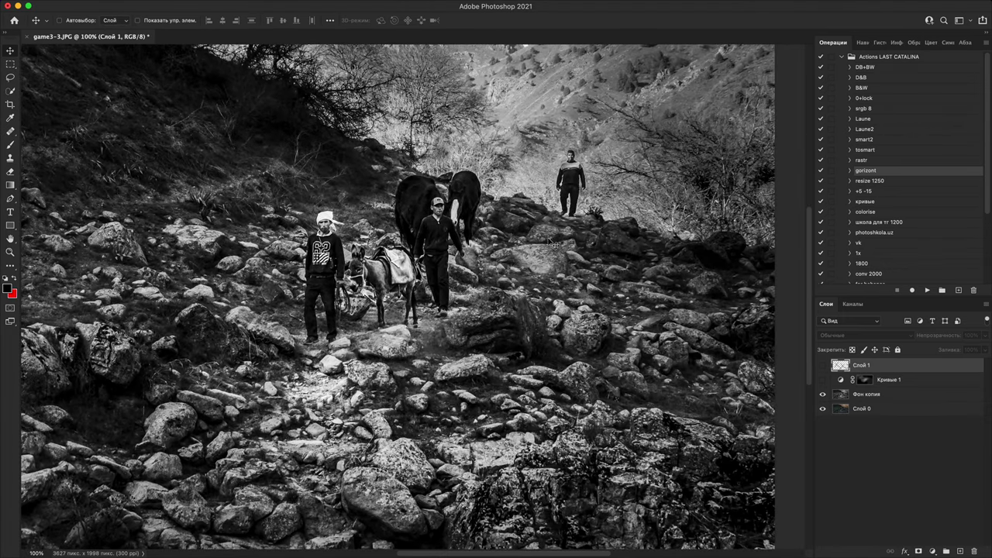
{"action": "key", "text": "super"}
{"action": "left_click", "coordinate": [856, 393]}
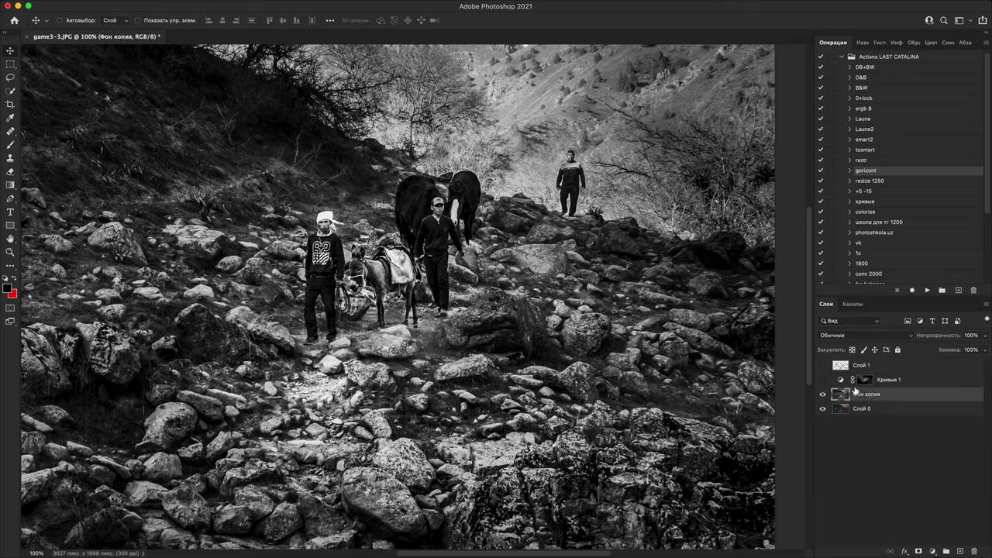
{"action": "key", "text": "super+minus"}
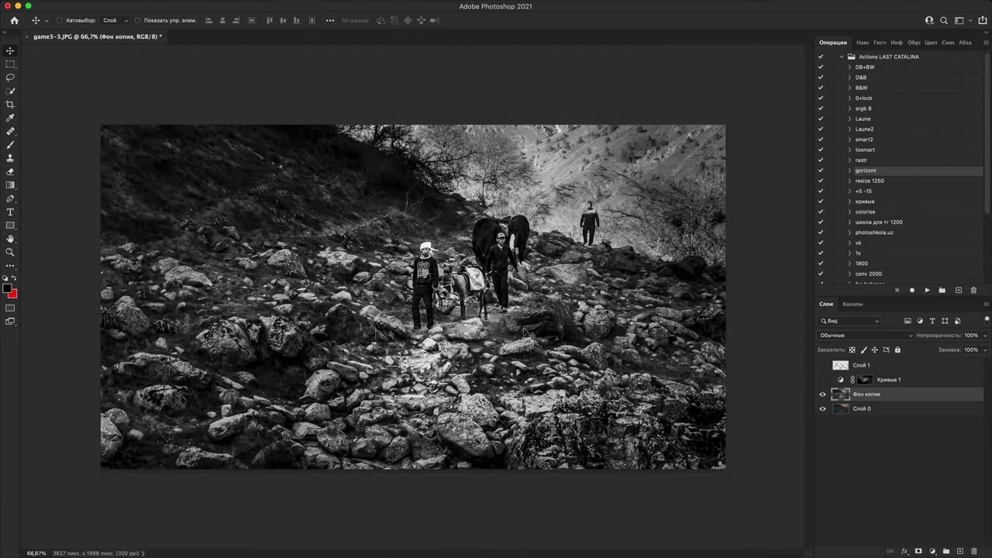
{"action": "key", "text": "c"}
{"action": "left_click_drag", "start_coordinate": [650, 168], "coordinate": [706, 99]}
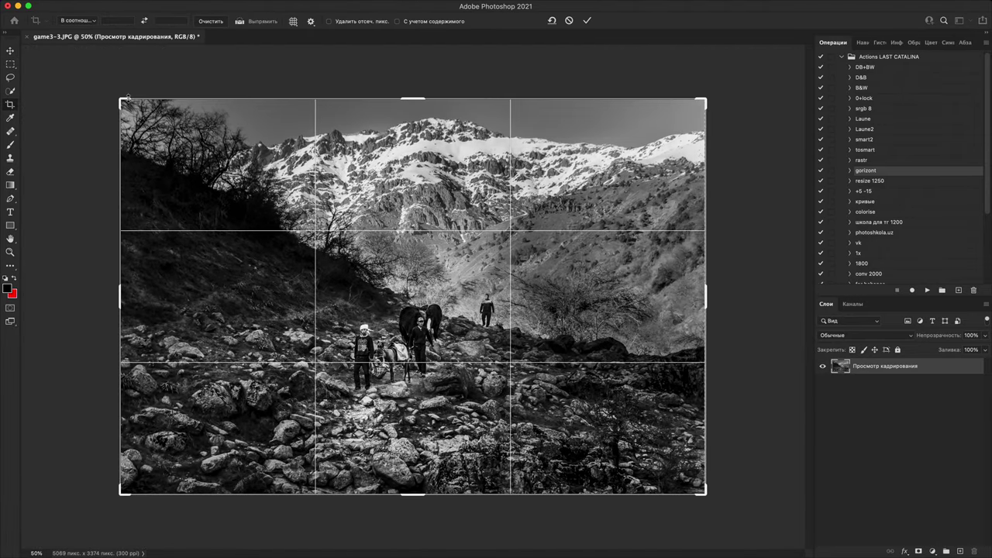
{"action": "key", "text": "Escape"}
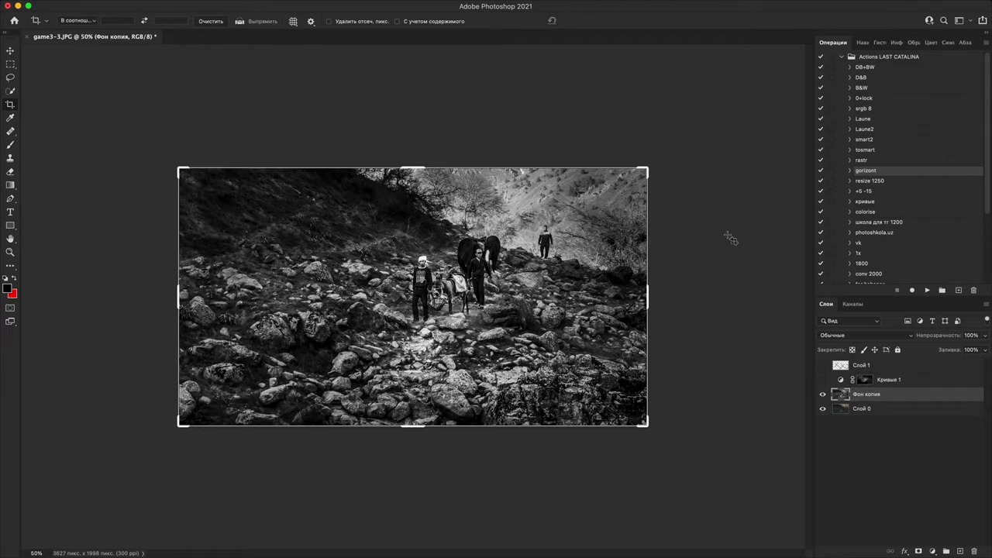
- Stamp the visible cropped image onto a new layer and extend the crop back to the full photo
{"action": "key", "text": "super+alt+shift+e"}
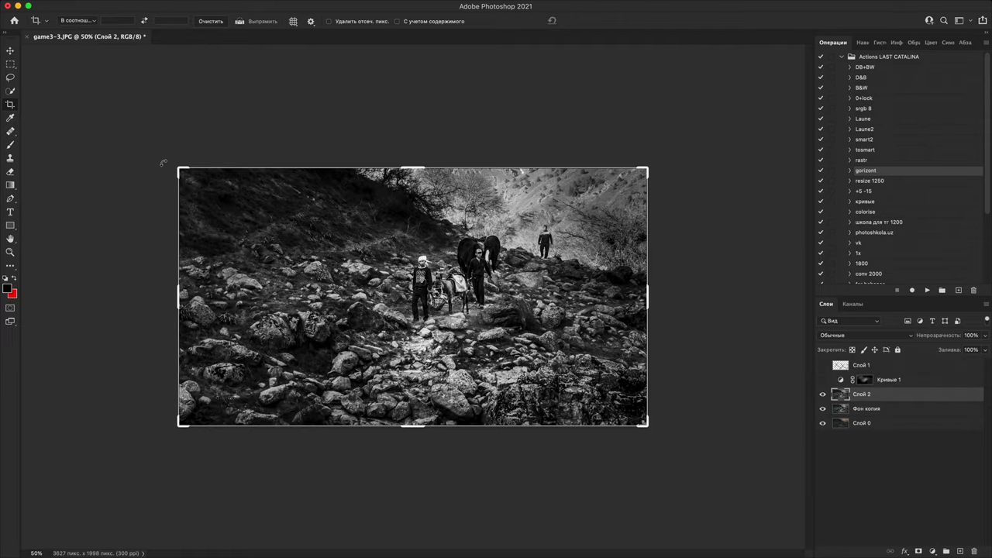
{"action": "left_click_drag", "start_coordinate": [180, 166], "coordinate": [147, 80]}
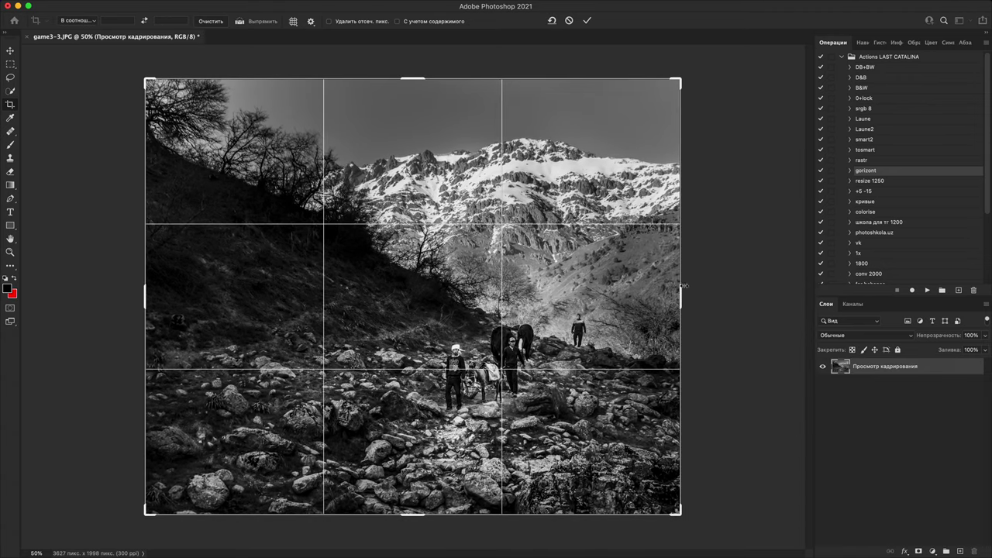
{"action": "left_click_drag", "start_coordinate": [683, 288], "coordinate": [751, 286]}
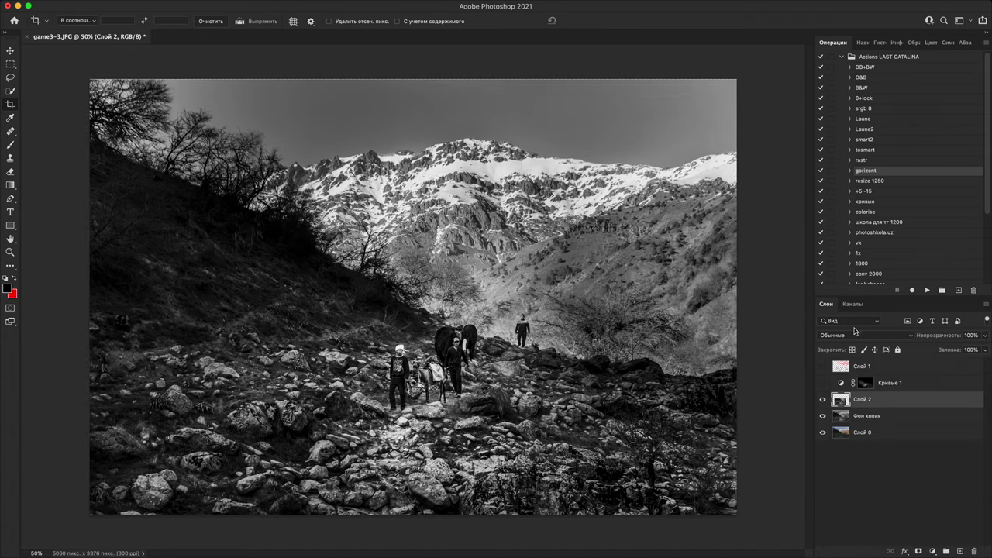
- Hide Фон копия, compare the color original with the Слой 1 markings, and leave Слой 2 showing over Слой 0
{"action": "left_click", "coordinate": [824, 400]}
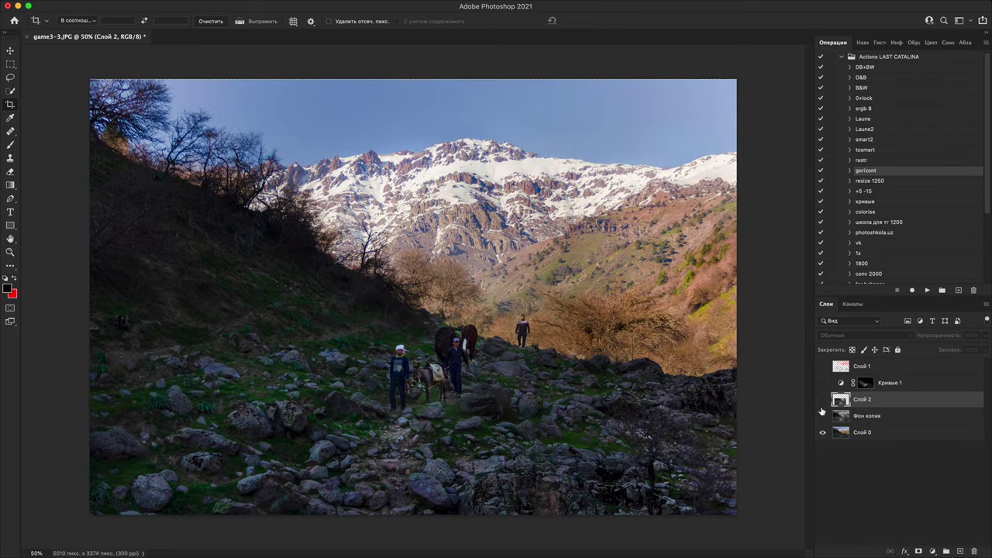
{"action": "left_click", "coordinate": [824, 366]}
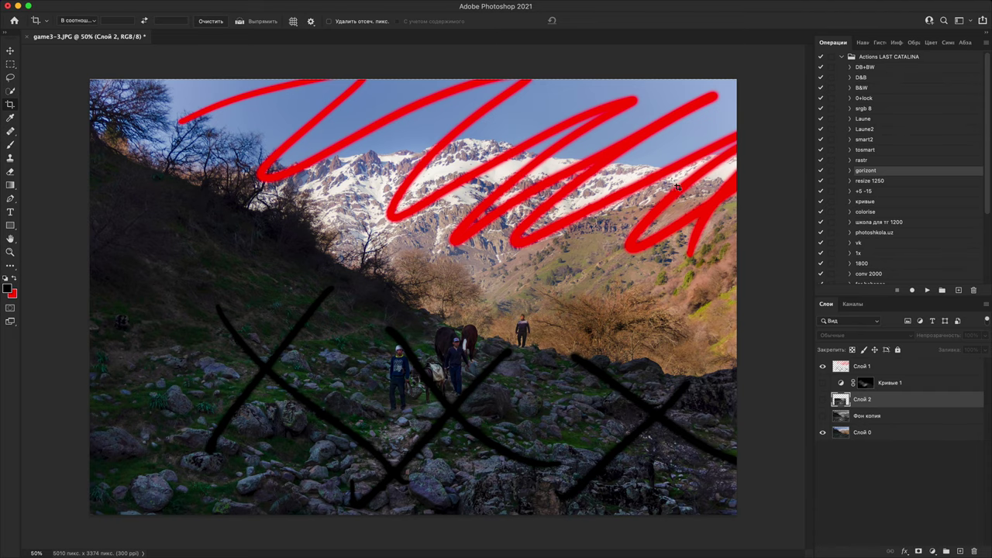
{"action": "left_click", "coordinate": [824, 399]}
{"action": "left_click", "coordinate": [823, 366]}
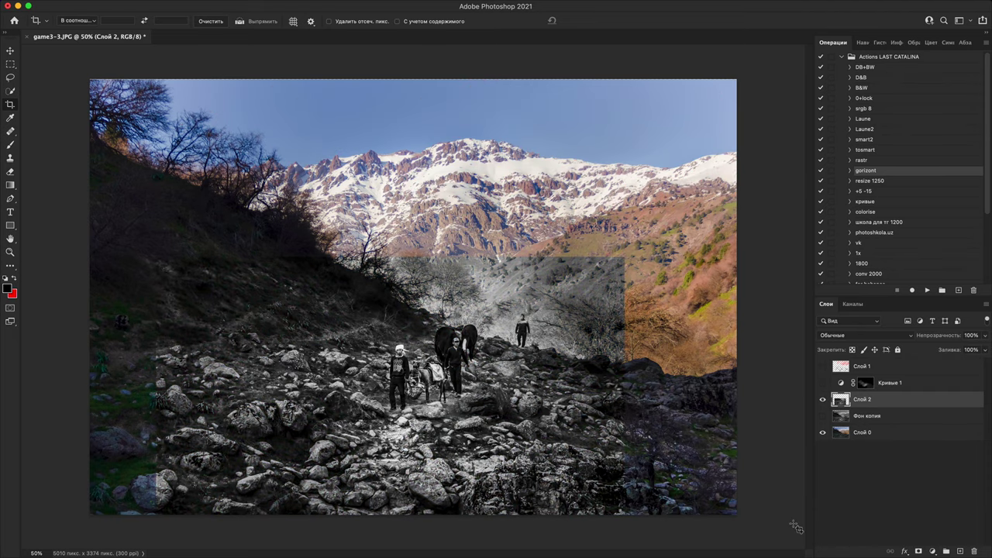
- Examine the black-and-white crop of the men and animals at 100% zoom
{"action": "key", "text": "super+plus"}
{"action": "left_click_drag", "start_coordinate": [550, 421], "coordinate": [591, 287]}
{"action": "key", "text": "super+plus"}
{"action": "left_click_drag", "start_coordinate": [656, 265], "coordinate": [564, 294]}
{"action": "key", "text": "super+plus"}
{"action": "key", "text": "super+minus"}
{"action": "scroll", "coordinate": [564, 293], "scroll_direction": "down", "scroll_amount": 2}
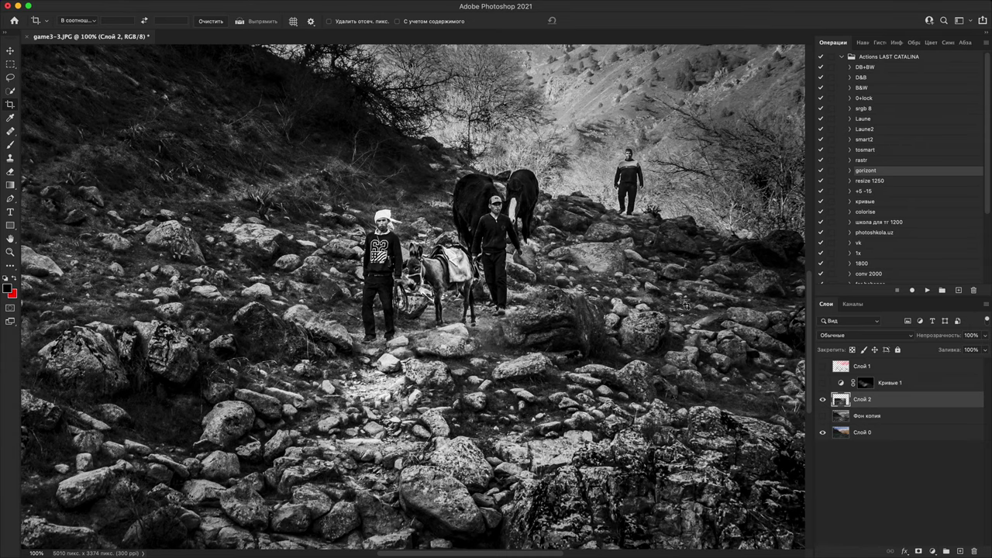
- Examine the men, animals and rocks in the black-and-white crop at 200%, comparing the close view with the whole frame
{"action": "key", "text": "super+equal"}
{"action": "scroll", "coordinate": [678, 307], "scroll_direction": "up", "scroll_amount": 5}
{"action": "scroll", "coordinate": [678, 306], "scroll_direction": "right", "scroll_amount": 5}
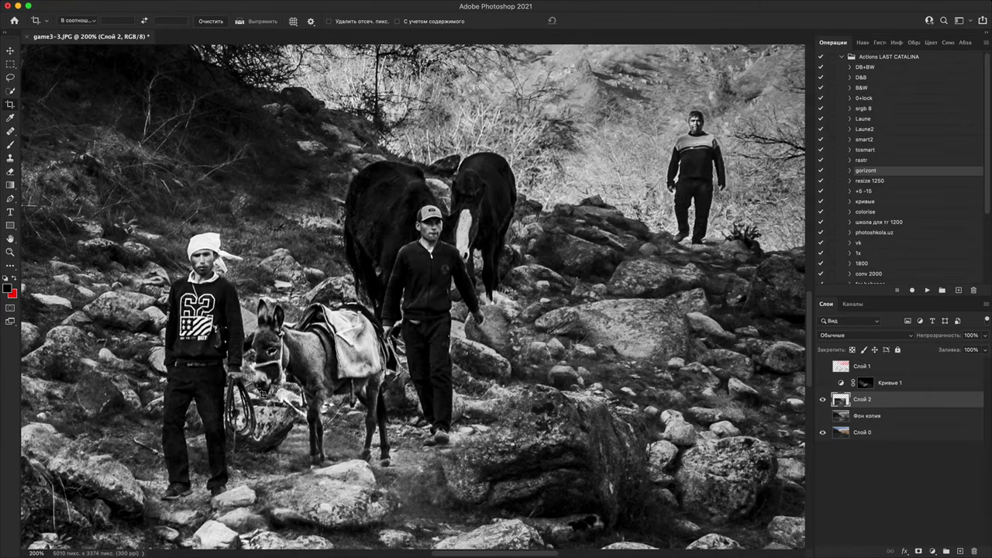
{"action": "key", "text": "super+minus"}
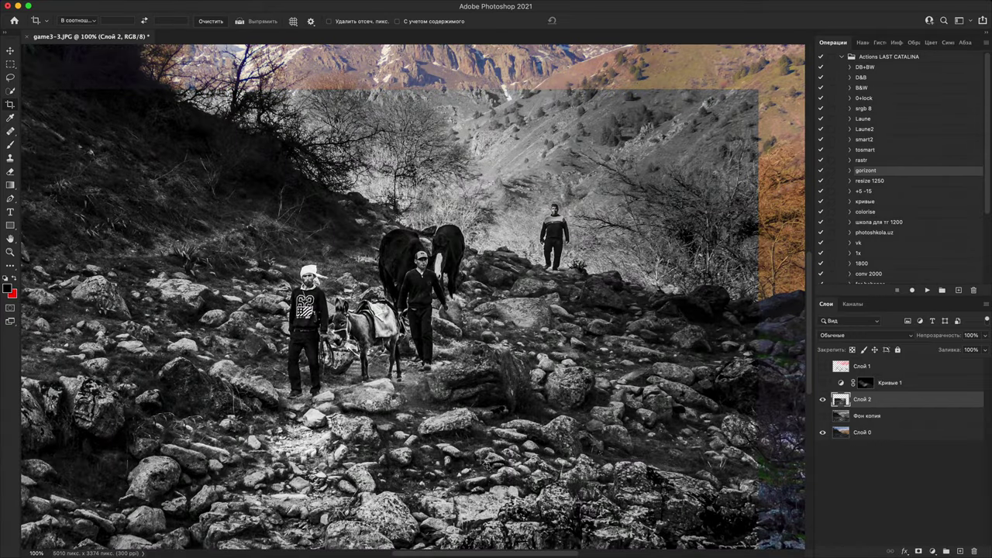
{"action": "key", "text": "super+minus"}
{"action": "key", "text": "super+minus"}
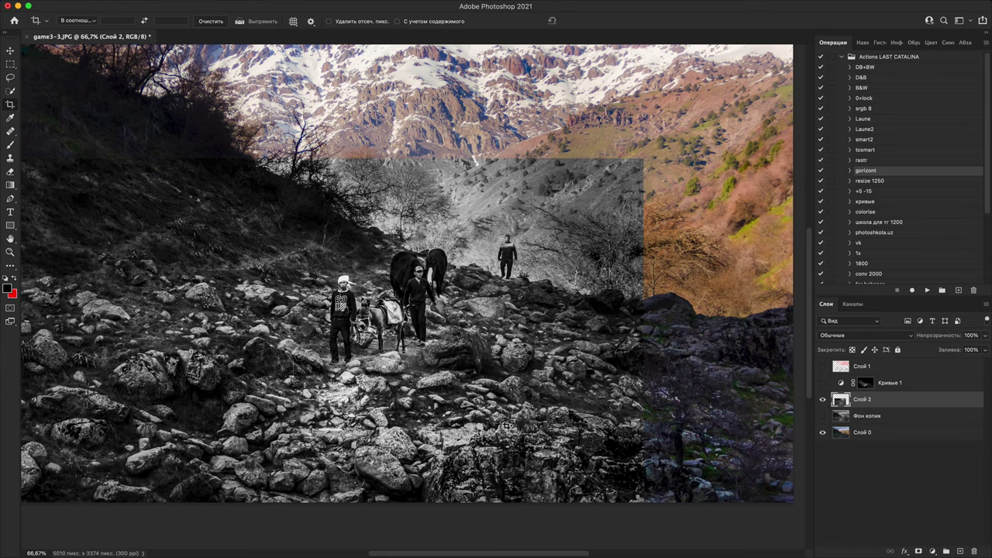
{"action": "key", "text": "super+plus"}
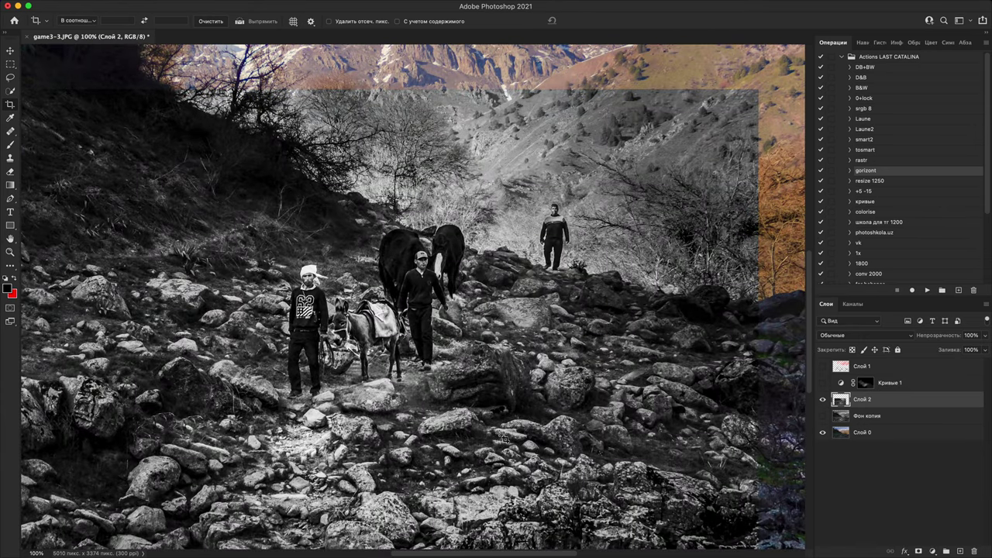
{"action": "left_click_drag", "start_coordinate": [503, 436], "coordinate": [523, 470]}
{"action": "key", "text": "super+plus"}
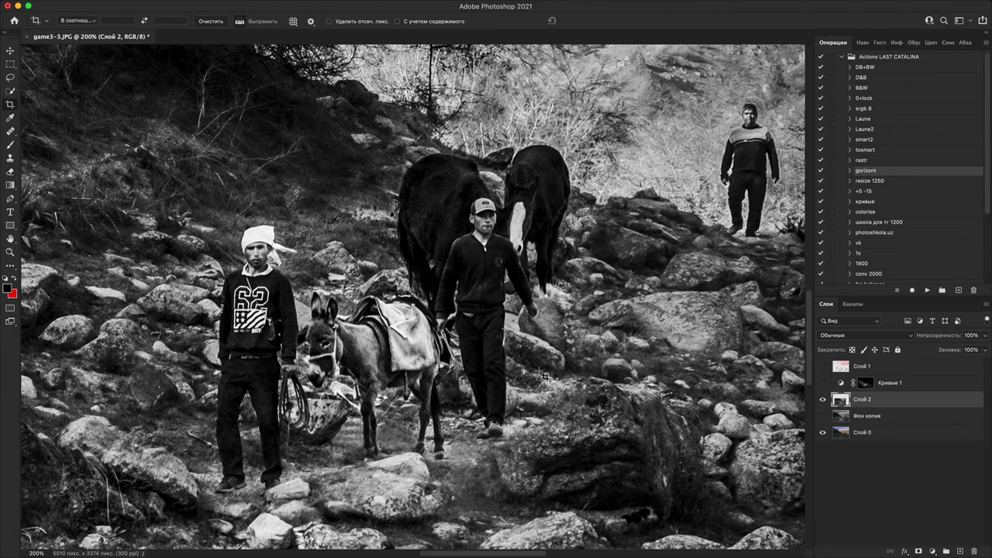
{"action": "key", "text": "super+minus"}
{"action": "key", "text": "super+minus"}
{"action": "key", "text": "super+minus"}
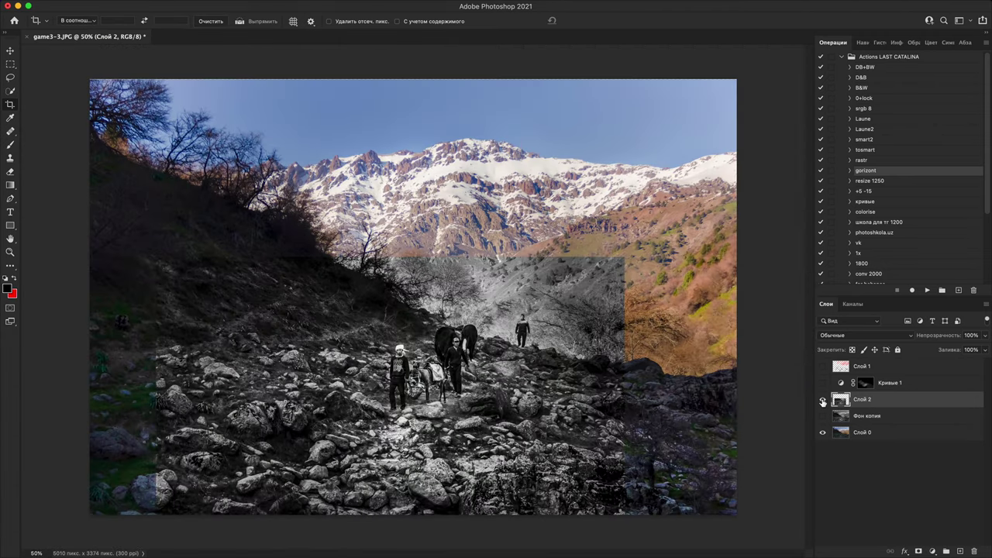
- Compare the crop with the color original by toggling Слой 2, and isolate Слой 2 by hiding Слой 0
{"action": "left_click", "coordinate": [823, 400]}
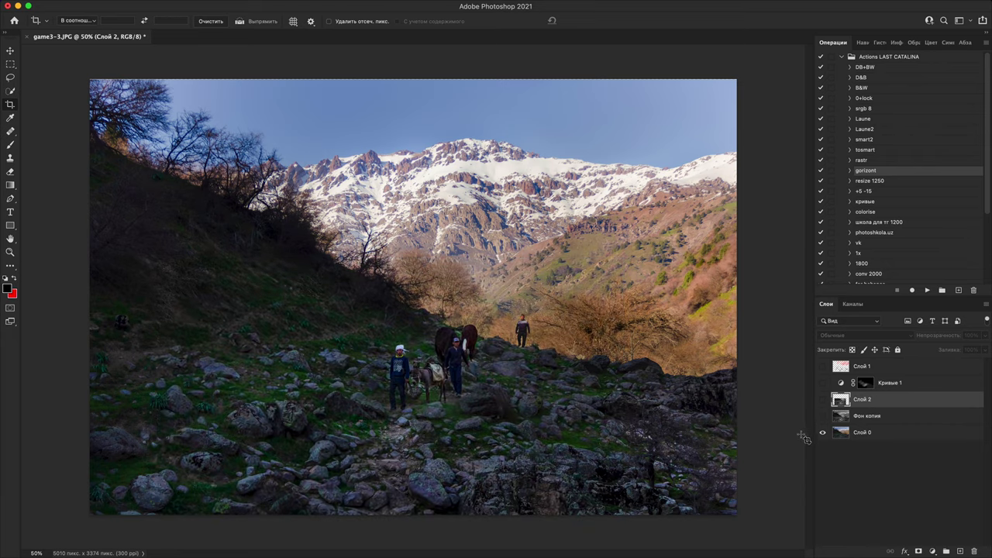
{"action": "left_click", "coordinate": [821, 433]}
{"action": "left_click", "coordinate": [824, 400]}
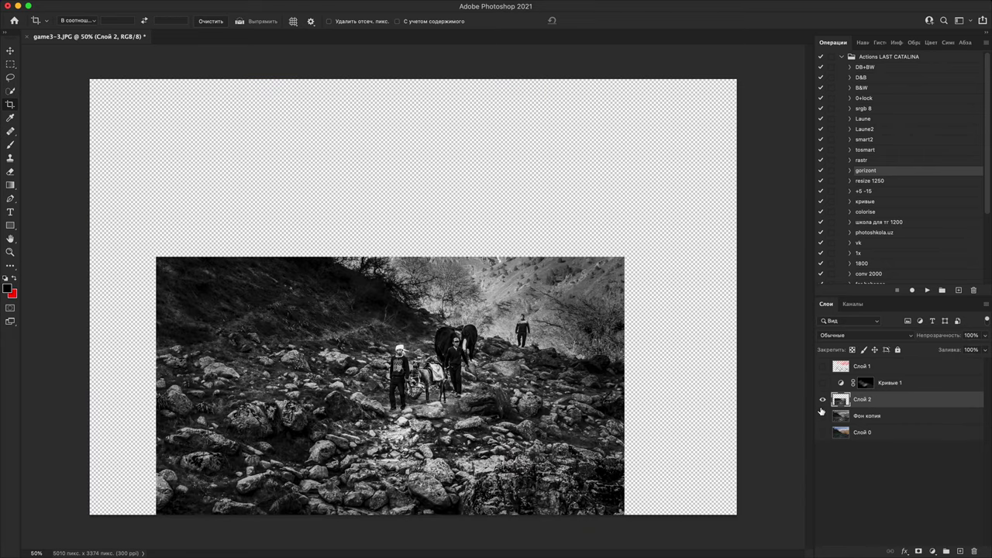
{"action": "key", "text": "super+plus"}
{"action": "key", "text": "super+plus"}
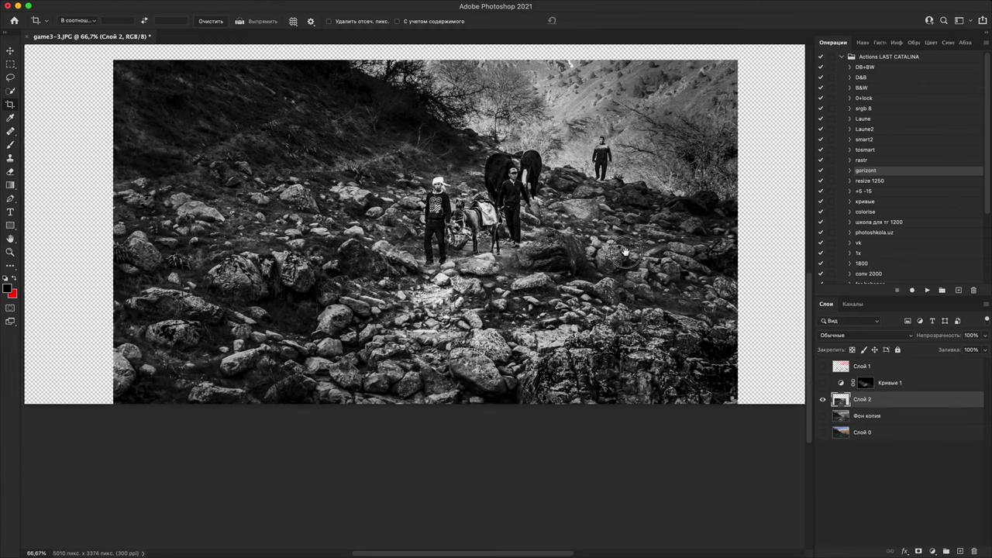
{"action": "key", "text": "super+minus"}
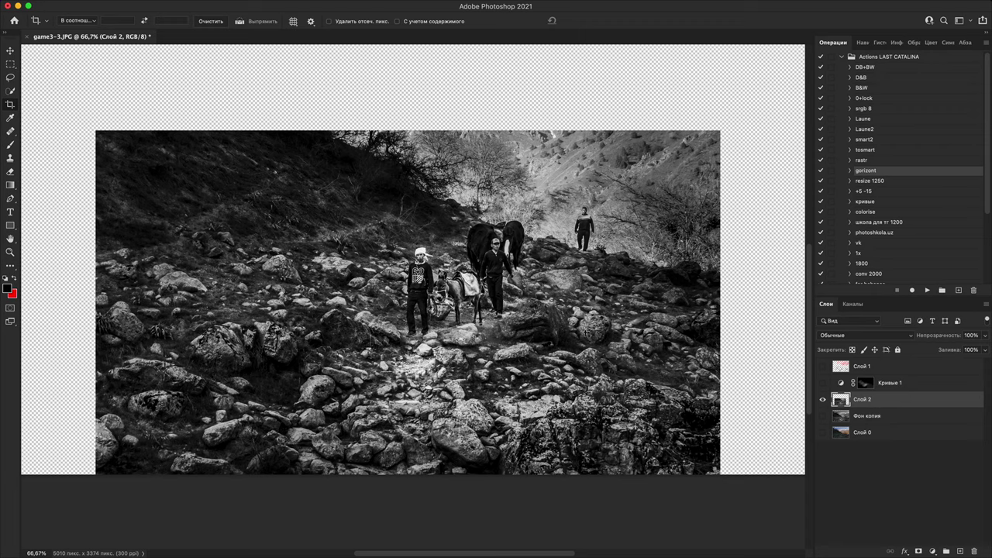
- Compare the cropped Слой 2 with the full-frame Фон копия, and leave only Фон копия visible at full view
{"action": "left_click", "coordinate": [824, 399]}
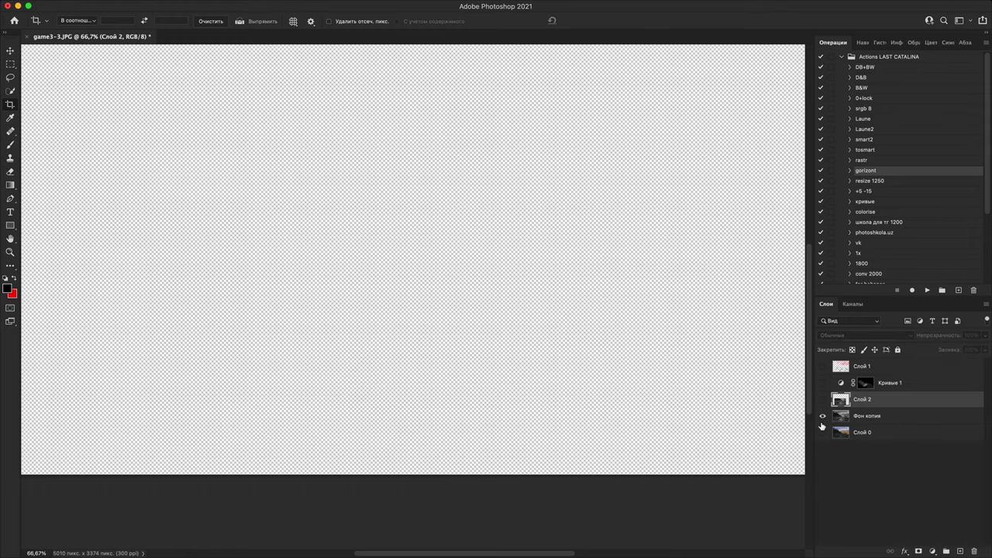
{"action": "left_click", "coordinate": [823, 415]}
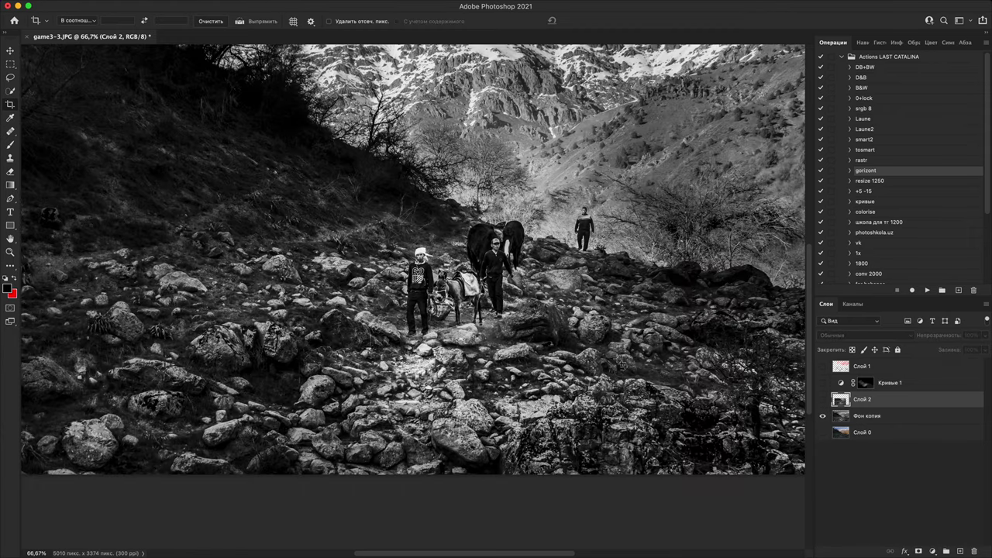
{"action": "left_click", "coordinate": [823, 399]}
{"action": "left_click", "coordinate": [823, 415]}
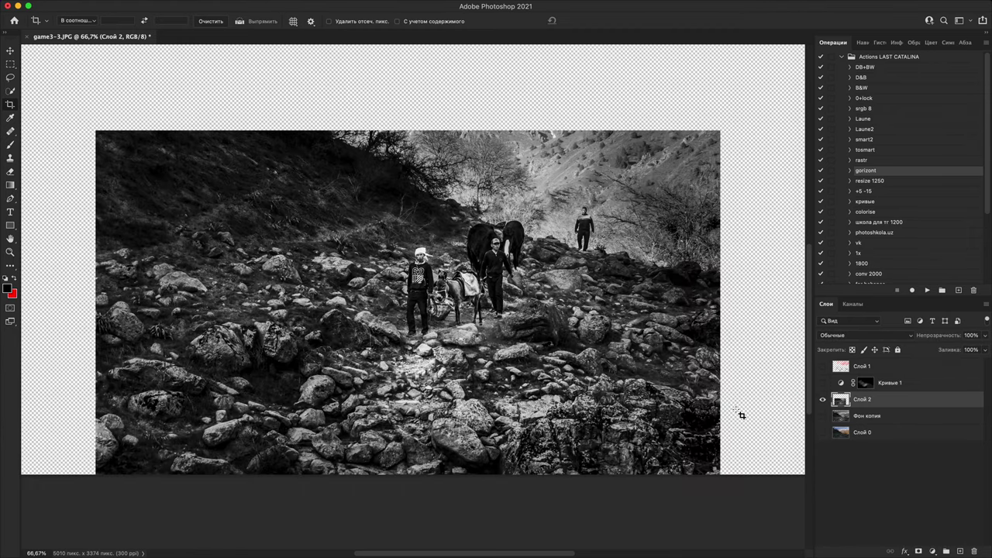
{"action": "left_click", "coordinate": [823, 417], "text": "alt"}
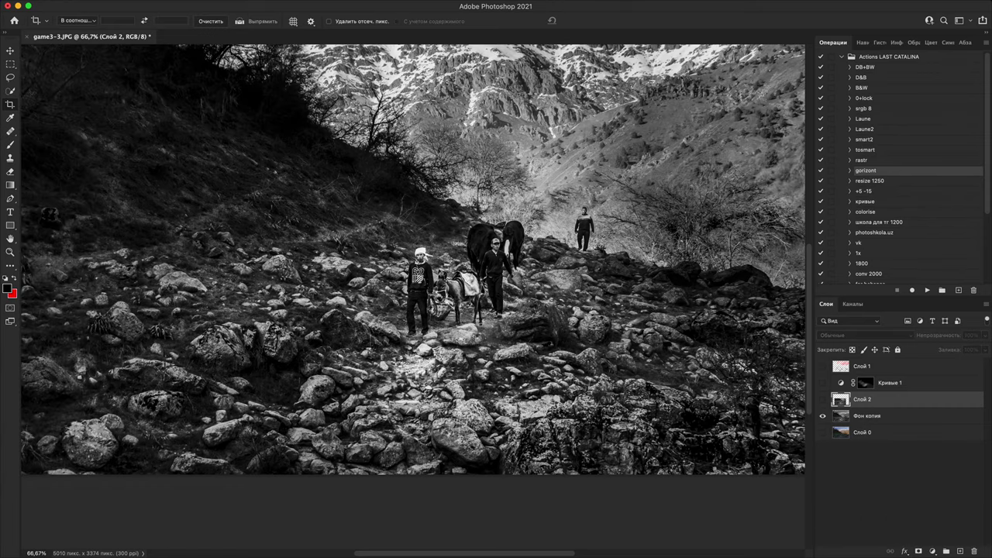
{"action": "left_click_drag", "start_coordinate": [648, 397], "coordinate": [661, 383]}
{"action": "key", "text": "super+plus"}
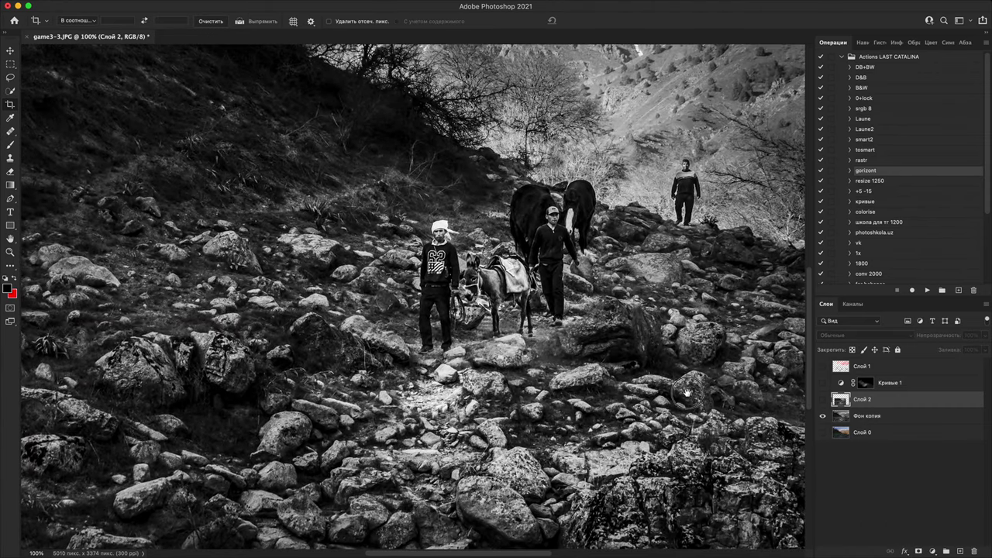
{"action": "key", "text": "super+minus"}
{"action": "key", "text": "super+minus"}
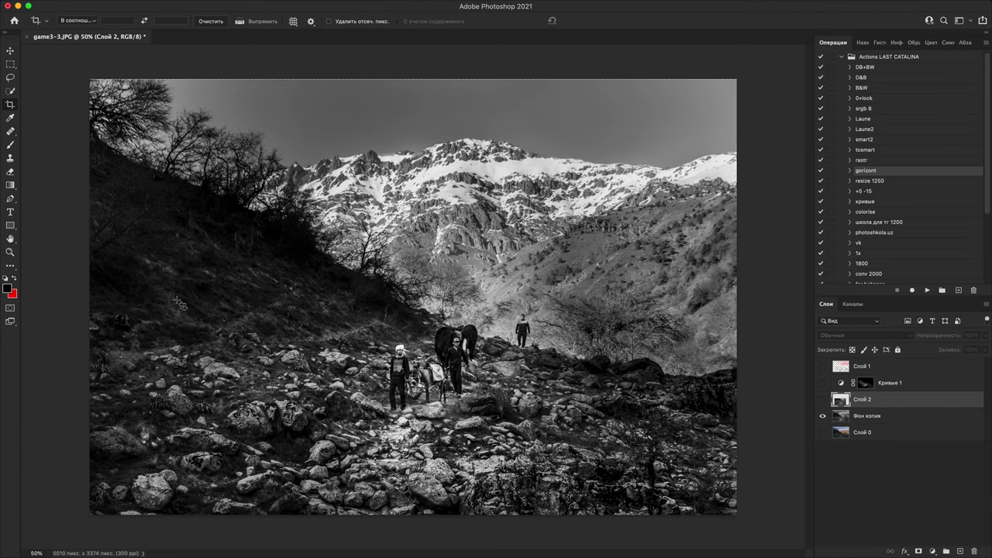
- Switch visibility from Фон копия back to Слой 2 and inspect the isolated crop more closely
{"action": "left_click", "coordinate": [822, 416]}
{"action": "left_click", "coordinate": [822, 399]}
{"action": "key", "text": "super+plus"}
{"action": "left_click_drag", "start_coordinate": [588, 423], "coordinate": [628, 257]}
{"action": "key", "text": "super+plus"}
{"action": "key", "text": "super+minus"}
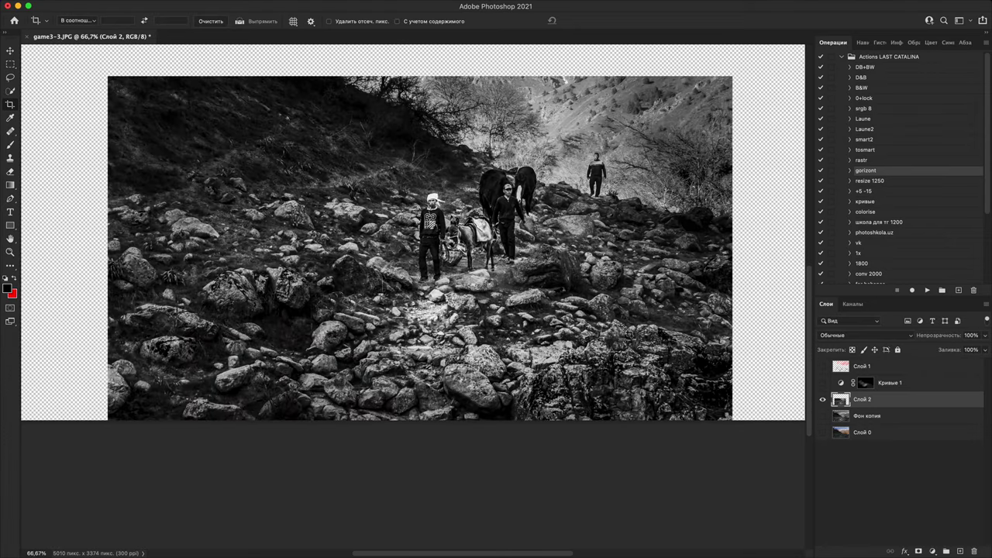
- Select and show Слой 0, toggle Слой 2 over it, and compare the color original with the black-and-white crop
{"action": "left_click", "coordinate": [837, 433]}
{"action": "left_click", "coordinate": [824, 433]}
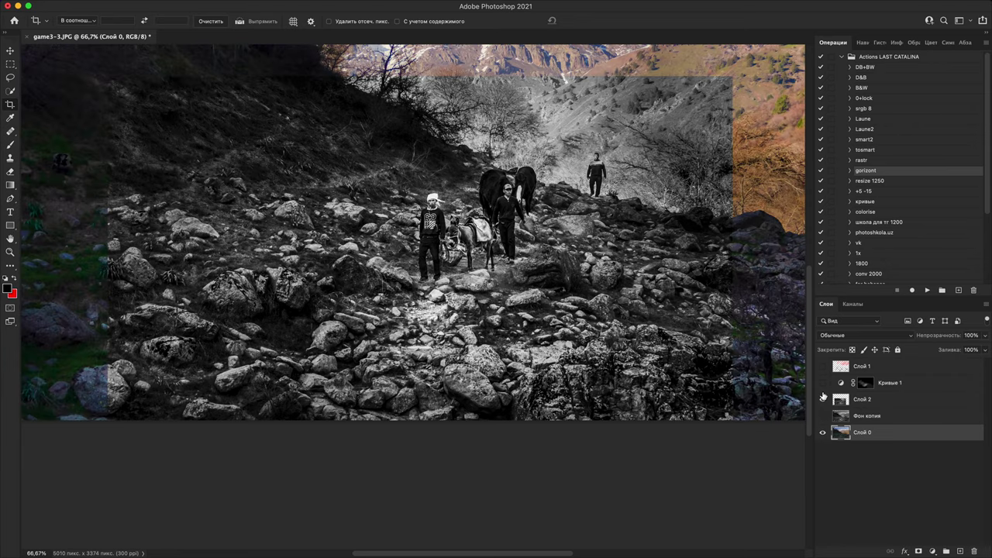
{"action": "left_click", "coordinate": [824, 399]}
{"action": "key", "text": "super+minus"}
{"action": "key", "text": "super+minus"}
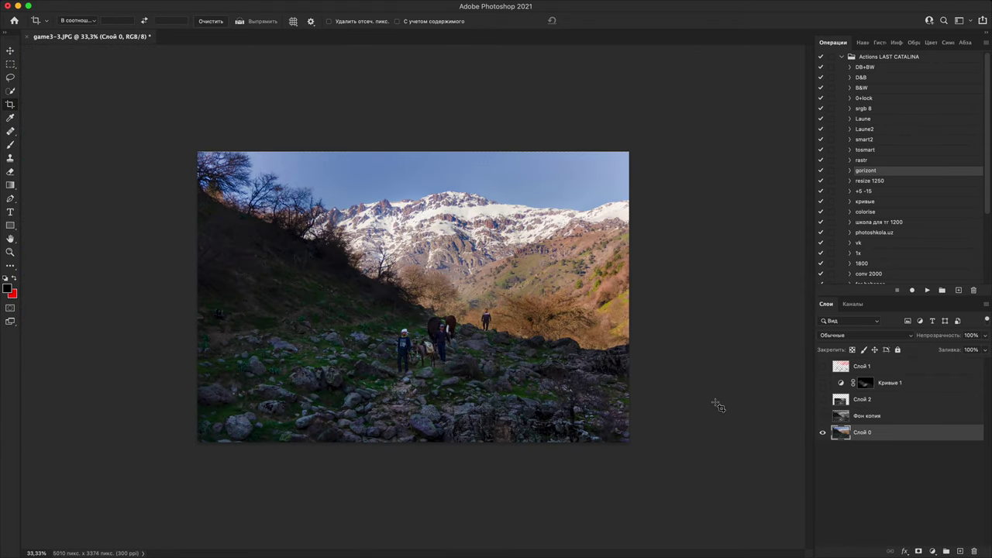
{"action": "left_click", "coordinate": [823, 401]}
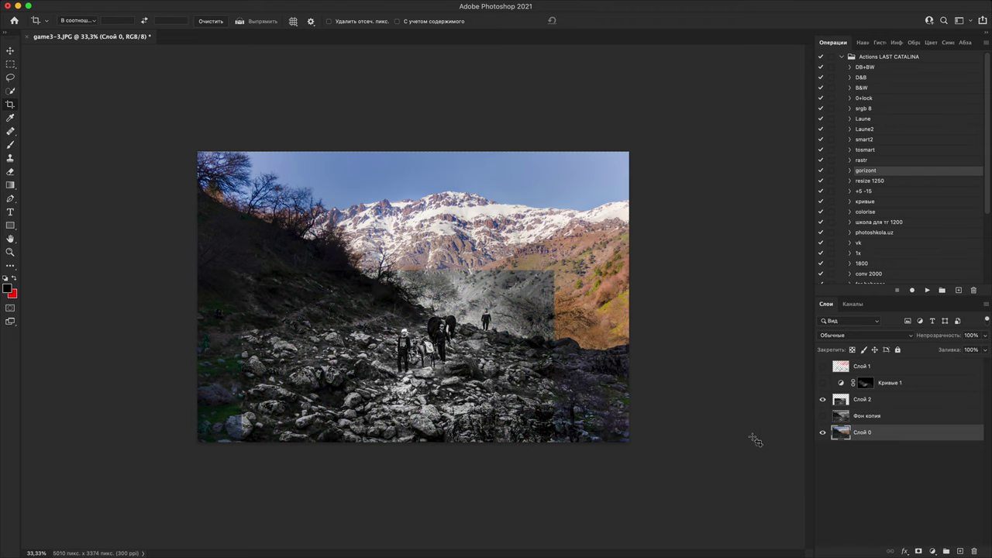
{"action": "key", "text": "super+plus"}
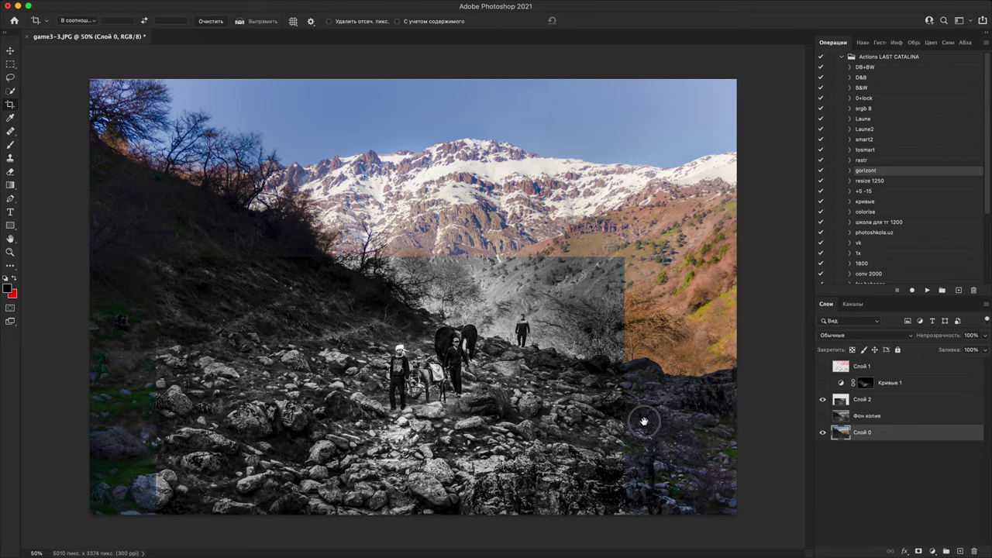
{"action": "key", "text": "super+plus"}
{"action": "left_click_drag", "start_coordinate": [644, 421], "coordinate": [664, 367]}
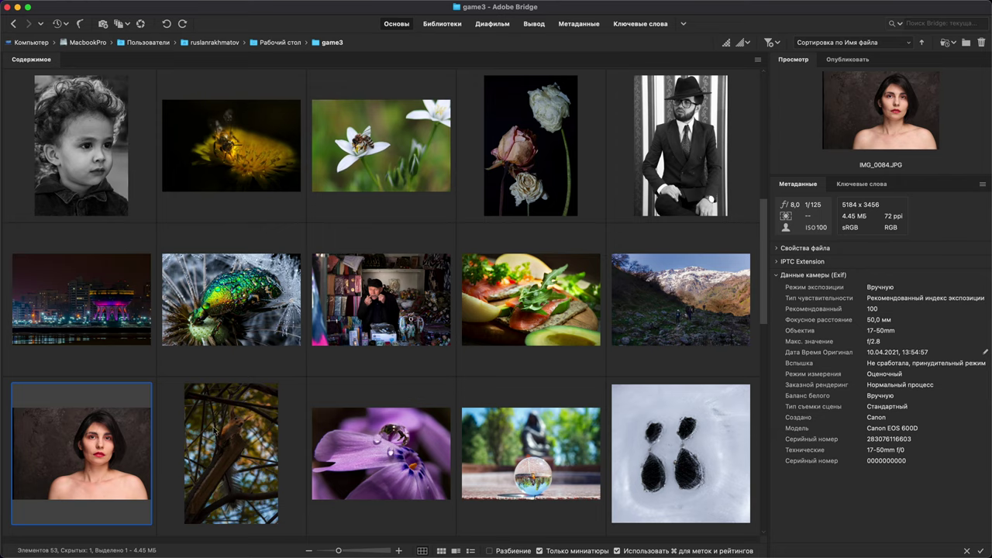
- Open the portrait IMG_0084.JPG from Adobe Bridge in Photoshop and add a new empty layer for Brush markings
{"action": "double_click", "coordinate": [104, 464]}
{"action": "left_click", "coordinate": [546, 345]}
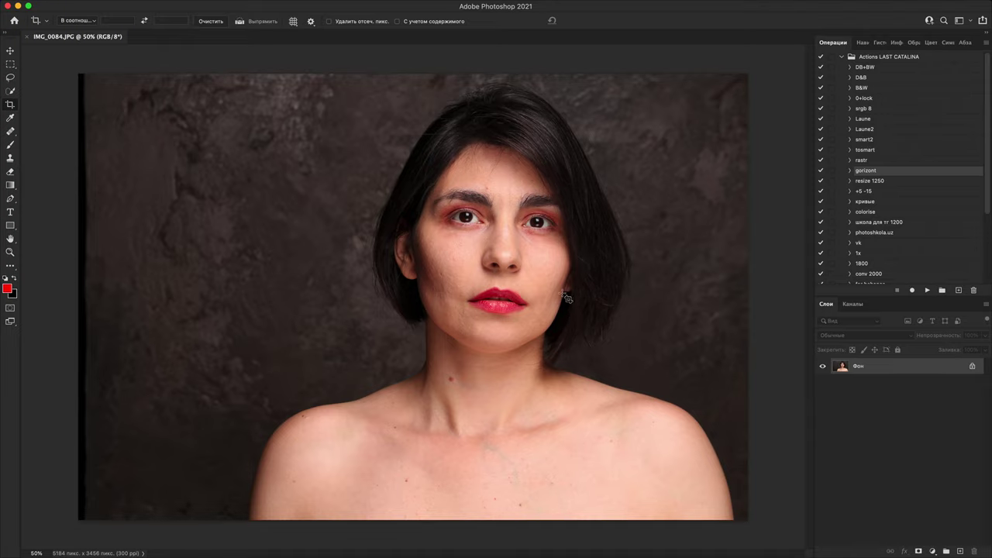
{"action": "left_click", "coordinate": [961, 551]}
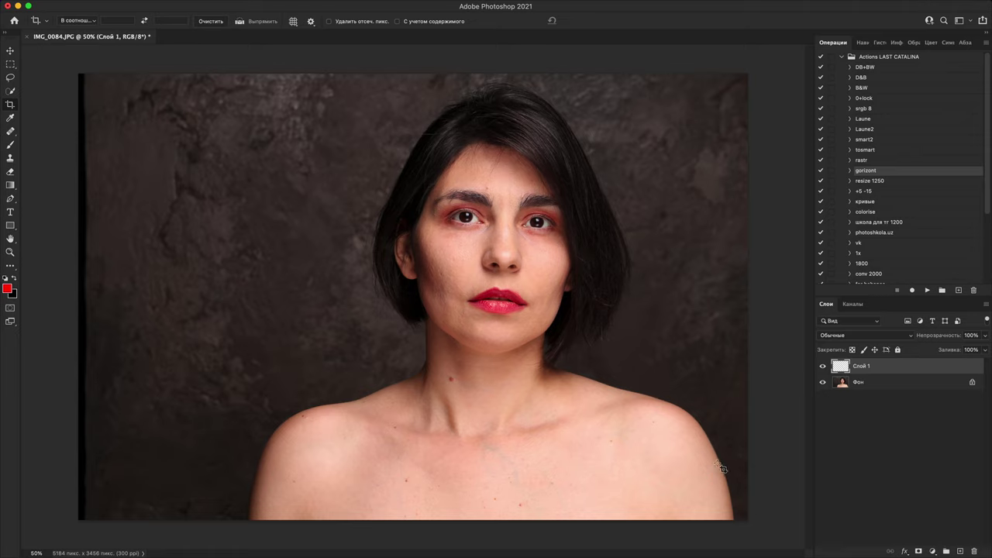
{"action": "key", "text": "b"}
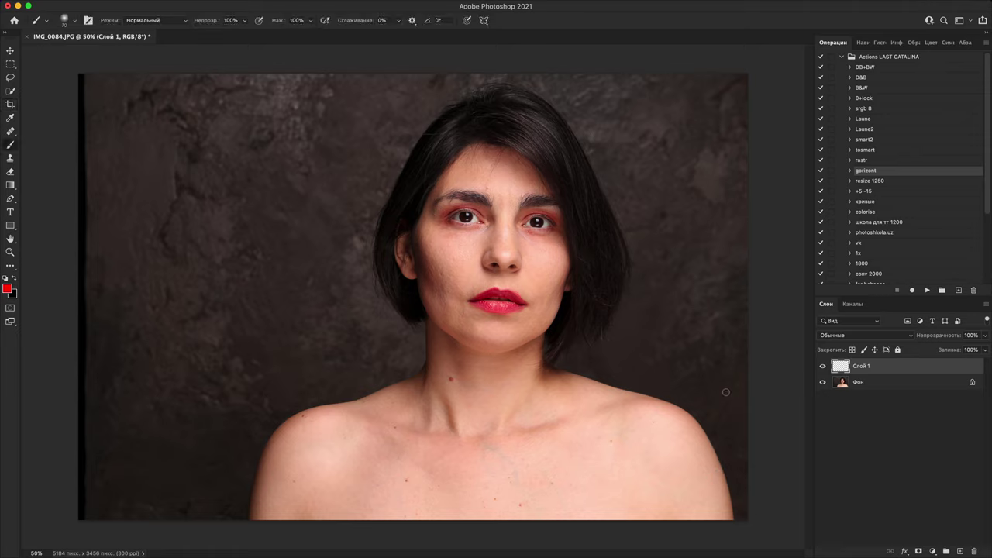
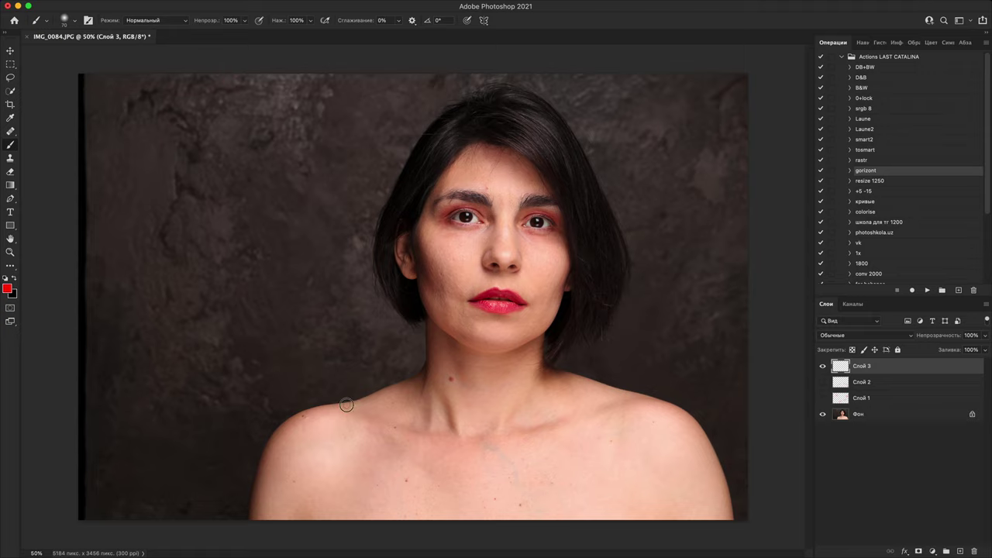
- Outline both of the woman's shoulders with red brush strokes on Слой 3, marking one shoulder with a question mark
{"action": "mouse_move", "coordinate": [347, 403]}
{"action": "left_mouse_down"}
{"action": "mouse_move", "coordinate": [277, 420]}
{"action": "mouse_move", "coordinate": [245, 518]}
{"action": "left_mouse_up"}
{"action": "left_click_drag", "start_coordinate": [359, 424], "coordinate": [333, 494]}
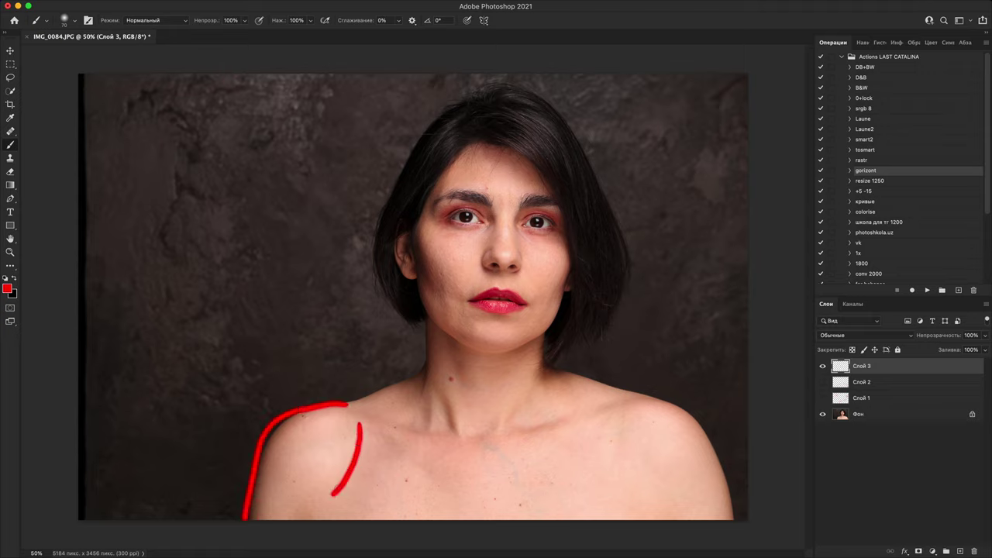
{"action": "left_click_drag", "start_coordinate": [397, 445], "coordinate": [340, 518]}
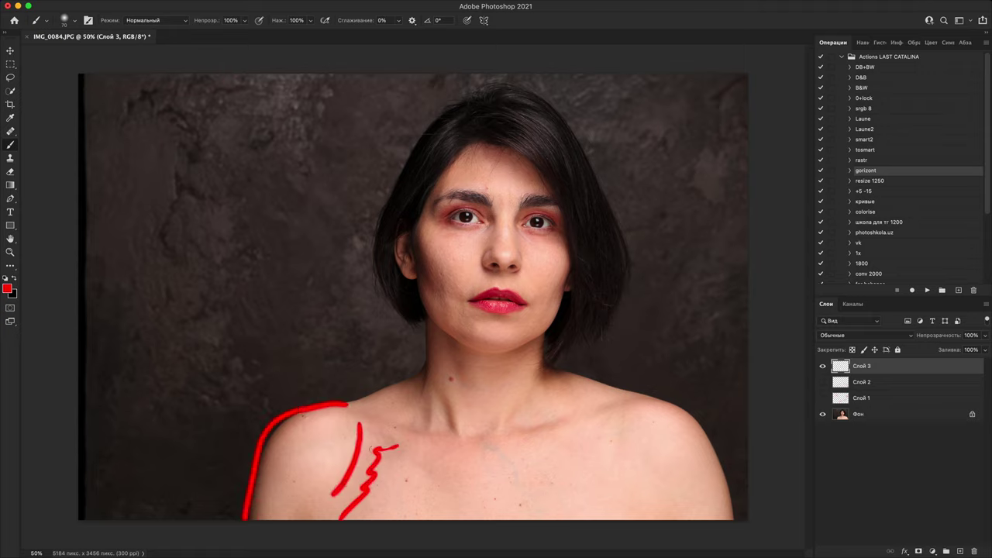
{"action": "left_click_drag", "start_coordinate": [609, 436], "coordinate": [629, 466]}
{"action": "left_click", "coordinate": [626, 488]}
{"action": "mouse_move", "coordinate": [618, 406]}
{"action": "left_mouse_down"}
{"action": "mouse_move", "coordinate": [627, 401]}
{"action": "mouse_move", "coordinate": [712, 517]}
{"action": "left_mouse_up"}
{"action": "mouse_move", "coordinate": [524, 518]}
{"action": "left_mouse_down"}
{"action": "mouse_move", "coordinate": [481, 487]}
{"action": "mouse_move", "coordinate": [649, 375]}
{"action": "left_mouse_up"}
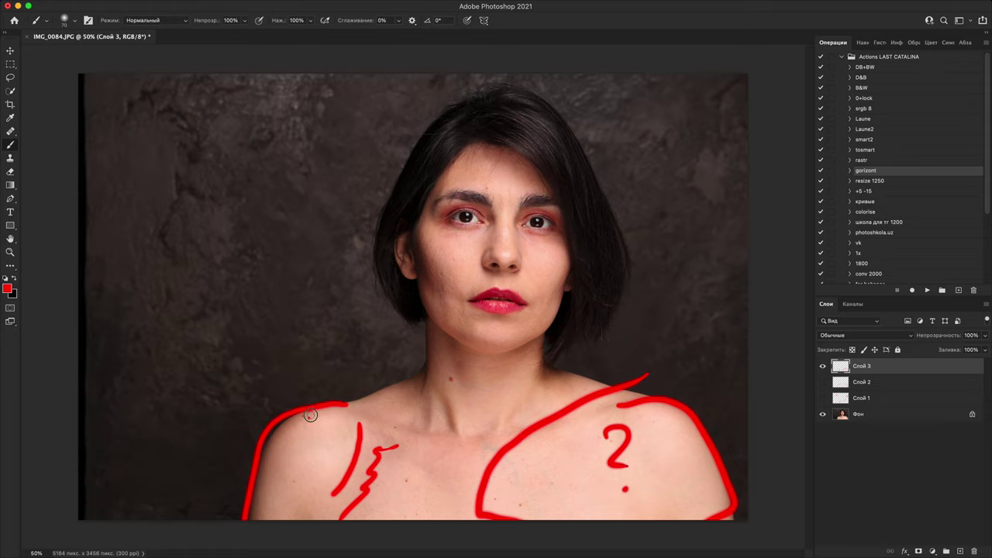
{"action": "left_click_drag", "start_coordinate": [309, 417], "coordinate": [355, 518]}
{"action": "left_click_drag", "start_coordinate": [674, 393], "coordinate": [620, 518]}
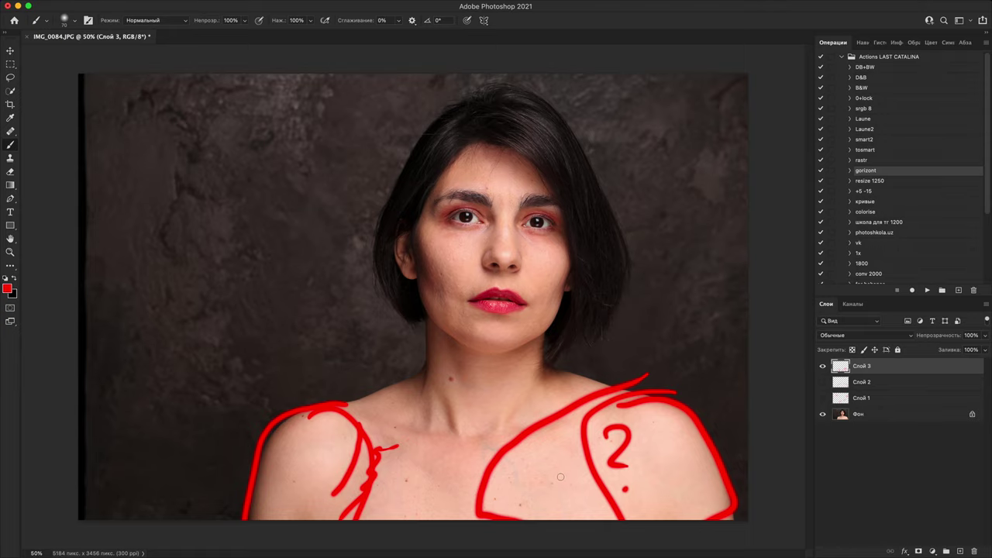
- Paint a column of red question marks on Слой 3 over the black strip along the portrait's left edge
{"action": "key", "text": "super+plus"}
{"action": "left_click_drag", "start_coordinate": [332, 320], "coordinate": [496, 306]}
{"action": "key", "text": "super+plus"}
{"action": "left_click_drag", "start_coordinate": [415, 279], "coordinate": [432, 335]}
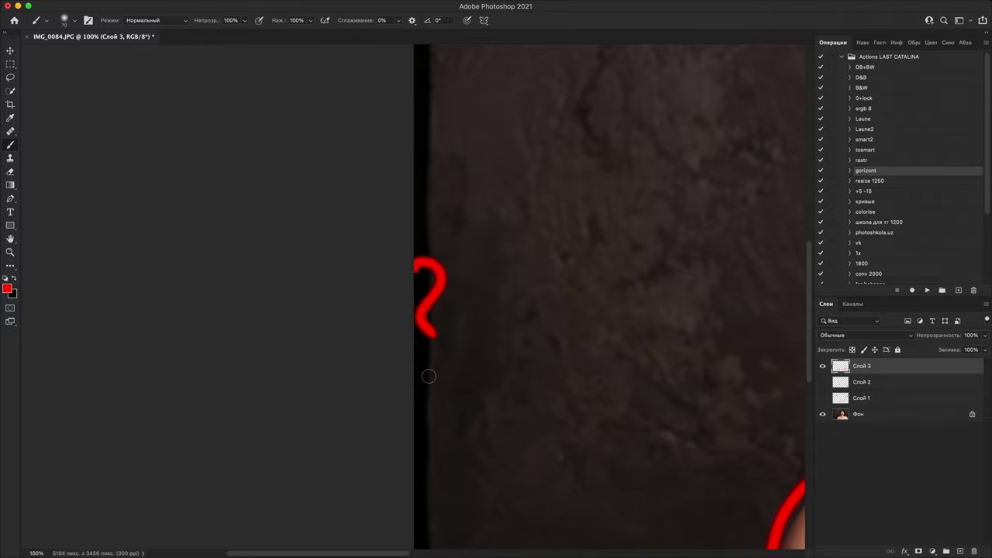
{"action": "left_click", "coordinate": [426, 373]}
{"action": "scroll", "coordinate": [463, 432], "scroll_direction": "down", "scroll_amount": 5}
{"action": "scroll", "coordinate": [463, 432], "scroll_direction": "left", "scroll_amount": 2}
{"action": "left_click_drag", "start_coordinate": [484, 263], "coordinate": [499, 343]}
{"action": "left_click", "coordinate": [501, 370]}
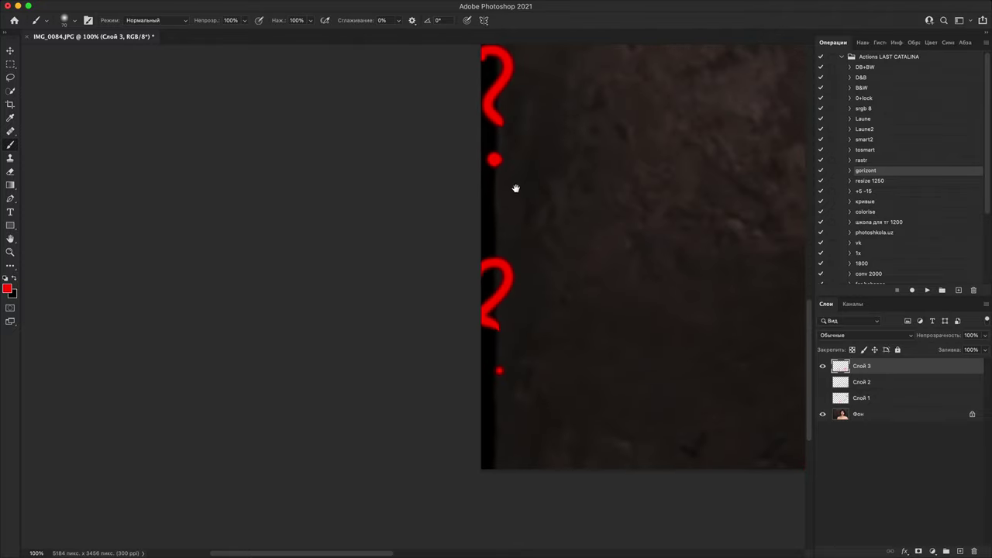
{"action": "scroll", "coordinate": [521, 221], "scroll_direction": "up", "scroll_amount": 10}
{"action": "scroll", "coordinate": [521, 221], "scroll_direction": "left", "scroll_amount": 2}
{"action": "left_click_drag", "start_coordinate": [539, 289], "coordinate": [541, 343]}
{"action": "left_click", "coordinate": [547, 383]}
{"action": "scroll", "coordinate": [560, 346], "scroll_direction": "up", "scroll_amount": 10}
{"action": "scroll", "coordinate": [561, 346], "scroll_direction": "left", "scroll_amount": 1}
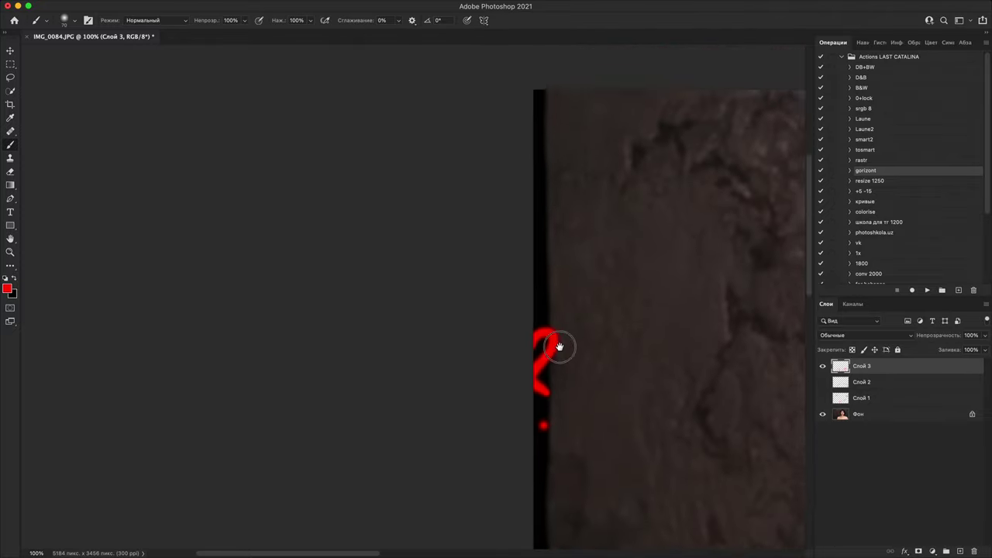
{"action": "left_click_drag", "start_coordinate": [552, 287], "coordinate": [565, 337]}
{"action": "left_click", "coordinate": [558, 376]}
{"action": "mouse_move", "coordinate": [552, 535]}
{"action": "left_mouse_down"}
{"action": "mouse_move", "coordinate": [586, 392]}
{"action": "mouse_move", "coordinate": [565, 182]}
{"action": "left_mouse_up"}
{"action": "left_click_drag", "start_coordinate": [608, 543], "coordinate": [574, 309]}
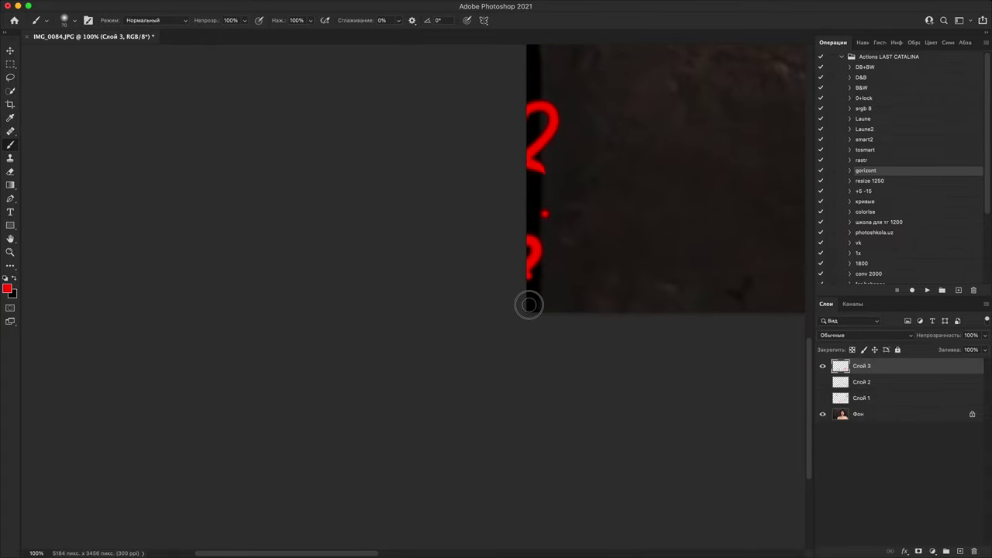
{"action": "scroll", "coordinate": [574, 350], "scroll_direction": "up", "scroll_amount": 10}
{"action": "scroll", "coordinate": [574, 350], "scroll_direction": "left", "scroll_amount": 1}
{"action": "left_click_drag", "start_coordinate": [578, 218], "coordinate": [565, 352]}
{"action": "key", "text": "super+minus"}
{"action": "key", "text": "super+minus"}
{"action": "key", "text": "super+minus"}
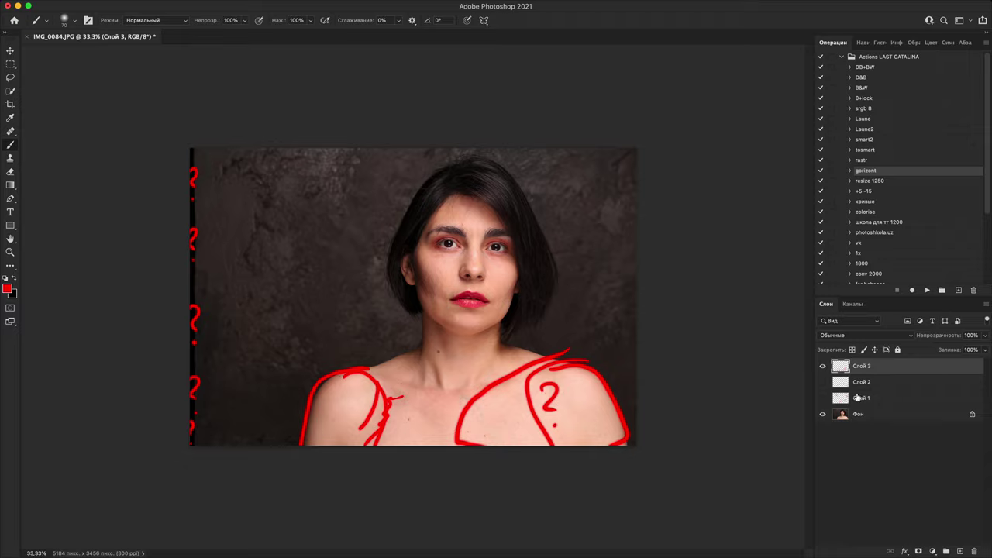
- Hide Слой 3, add an empty layer directly above Фон, and paint a red zigzag along the woman's ear-side cheek and jaw
{"action": "left_click", "coordinate": [823, 366]}
{"action": "left_click", "coordinate": [884, 418]}
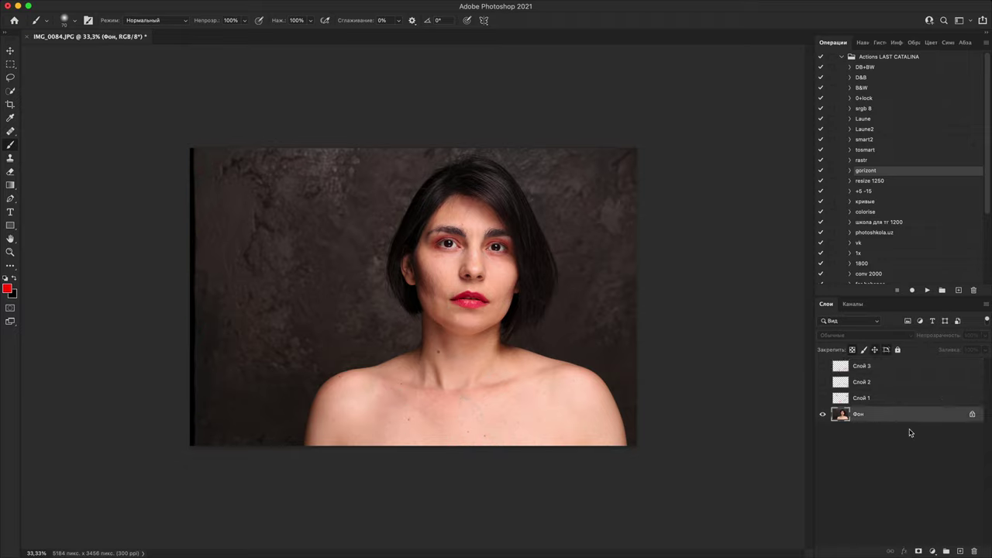
{"action": "left_click", "coordinate": [960, 550]}
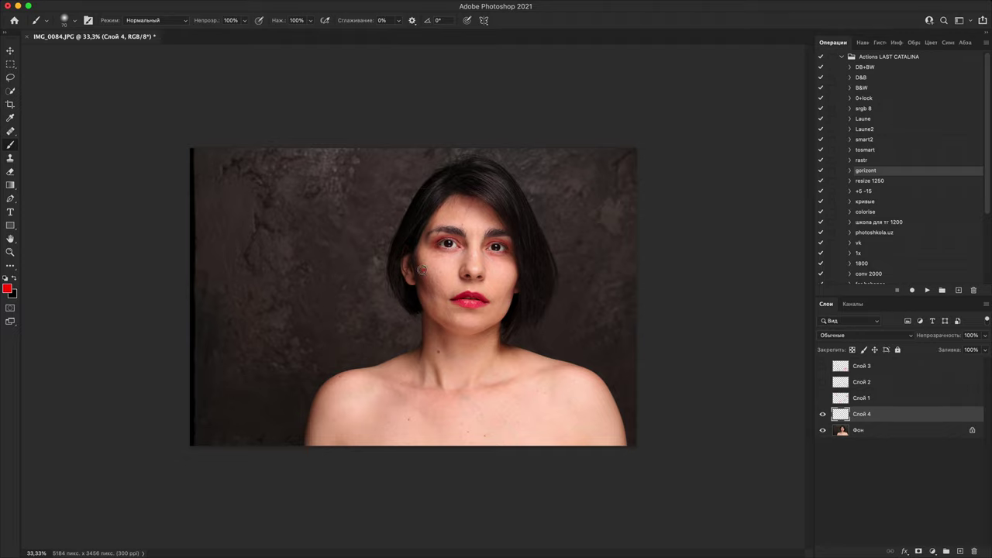
{"action": "left_click_drag", "start_coordinate": [422, 269], "coordinate": [430, 321]}
- Examine the cheek skin texture beside the red zigzag at up to 400% magnification
{"action": "key", "text": "super+plus"}
{"action": "key", "text": "super+plus"}
{"action": "key", "text": "super+plus"}
{"action": "key", "text": "super+plus"}
{"action": "key", "text": "super+plus"}
{"action": "left_click_drag", "start_coordinate": [562, 300], "coordinate": [403, 545]}
{"action": "key", "text": "super+plus"}
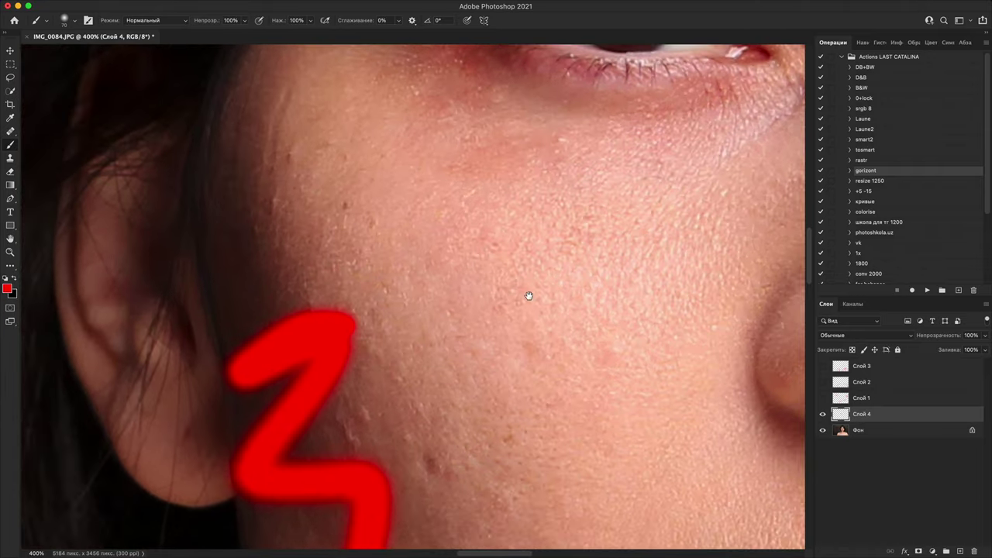
{"action": "left_click_drag", "start_coordinate": [529, 296], "coordinate": [443, 447]}
{"action": "key", "text": "super+minus"}
{"action": "key", "text": "super+minus"}
{"action": "key", "text": "super+minus"}
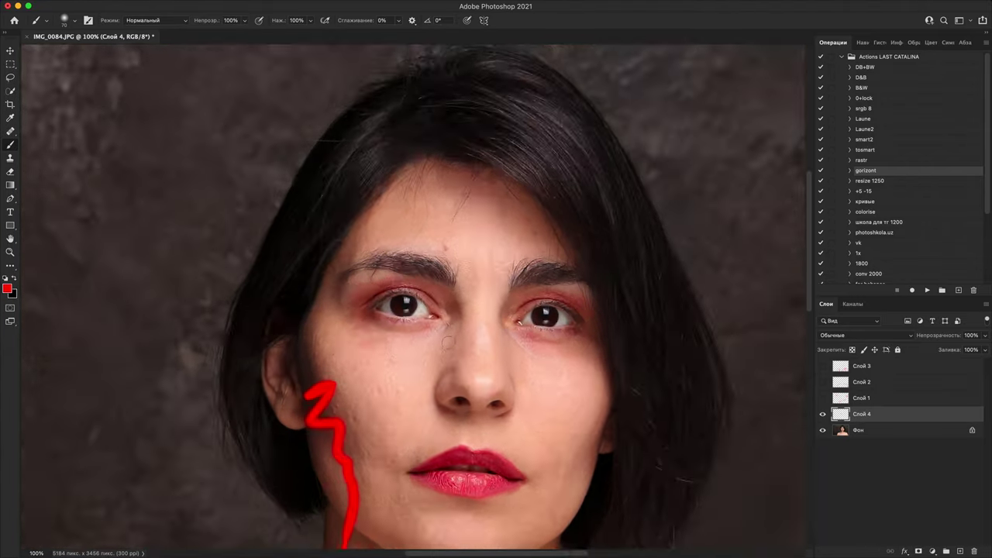
{"action": "scroll", "coordinate": [448, 342], "scroll_direction": "down", "scroll_amount": 2}
- Mark the skin across the woman's chest and collarbones with loose red brush strokes on Слой 4
{"action": "left_click_drag", "start_coordinate": [380, 446], "coordinate": [496, 498]}
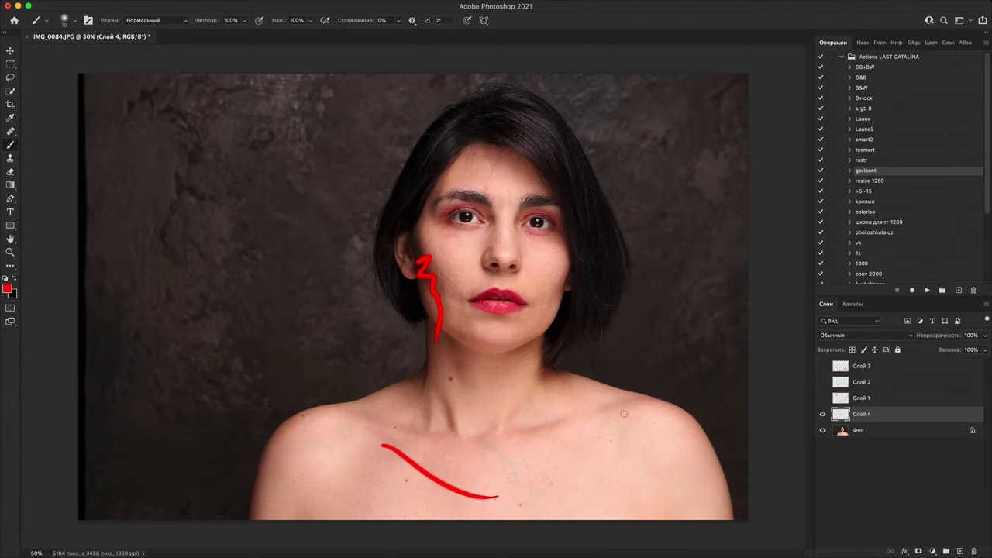
{"action": "mouse_move", "coordinate": [625, 412]}
{"action": "left_mouse_down"}
{"action": "mouse_move", "coordinate": [535, 456]}
{"action": "mouse_move", "coordinate": [613, 509]}
{"action": "left_mouse_up"}
{"action": "left_click_drag", "start_coordinate": [385, 503], "coordinate": [415, 494]}
{"action": "left_click_drag", "start_coordinate": [361, 465], "coordinate": [350, 474]}
{"action": "left_click_drag", "start_coordinate": [375, 443], "coordinate": [400, 479]}
{"action": "left_click_drag", "start_coordinate": [470, 486], "coordinate": [530, 501]}
{"action": "left_click_drag", "start_coordinate": [575, 501], "coordinate": [605, 493]}
{"action": "left_click_drag", "start_coordinate": [636, 487], "coordinate": [629, 520]}
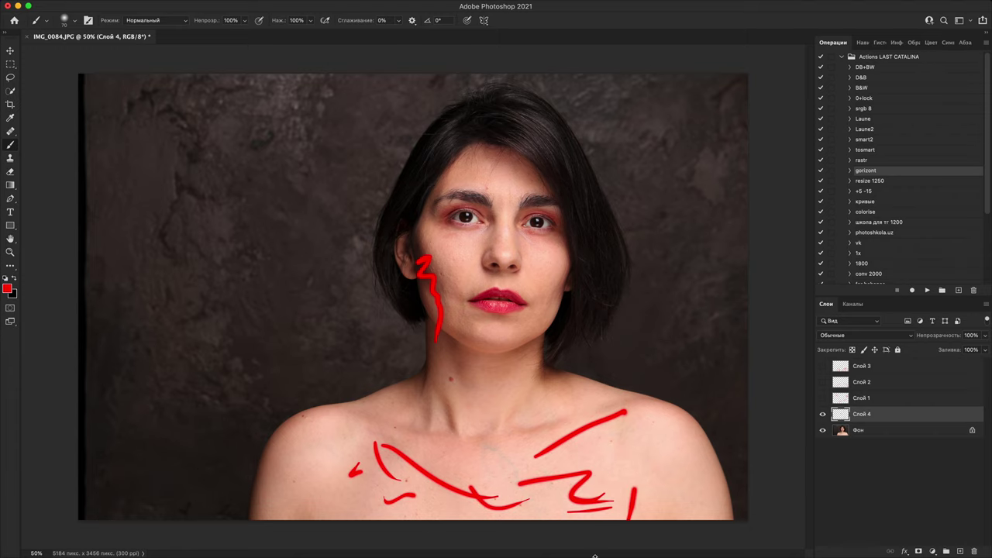
- Try marking the skin under one of the woman's eyes with a thick curved red stroke at 300%, and undo it
{"action": "key", "text": "super+plus"}
{"action": "key", "text": "super+plus"}
{"action": "key", "text": "super+plus"}
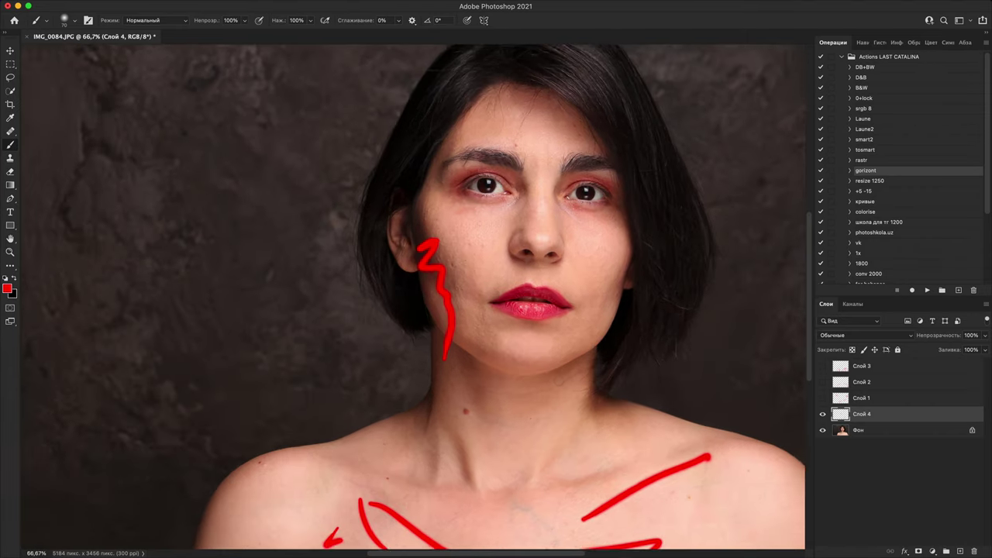
{"action": "left_click_drag", "start_coordinate": [550, 387], "coordinate": [550, 424]}
{"action": "left_click_drag", "start_coordinate": [640, 214], "coordinate": [516, 427]}
{"action": "key", "text": "super+plus"}
{"action": "left_click_drag", "start_coordinate": [502, 391], "coordinate": [390, 507]}
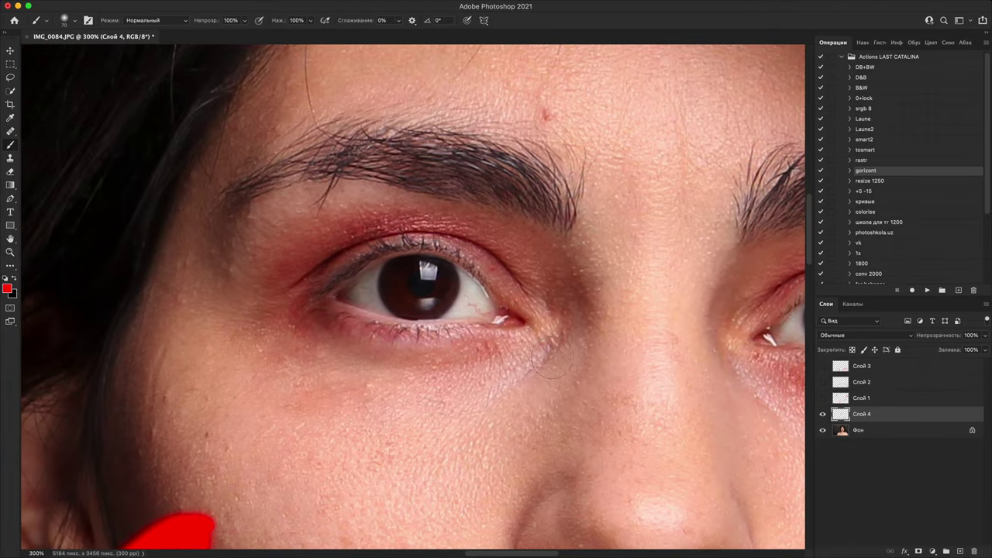
{"action": "mouse_move", "coordinate": [566, 343]}
{"action": "left_mouse_down"}
{"action": "mouse_move", "coordinate": [343, 439]}
{"action": "mouse_move", "coordinate": [287, 423]}
{"action": "left_mouse_up"}
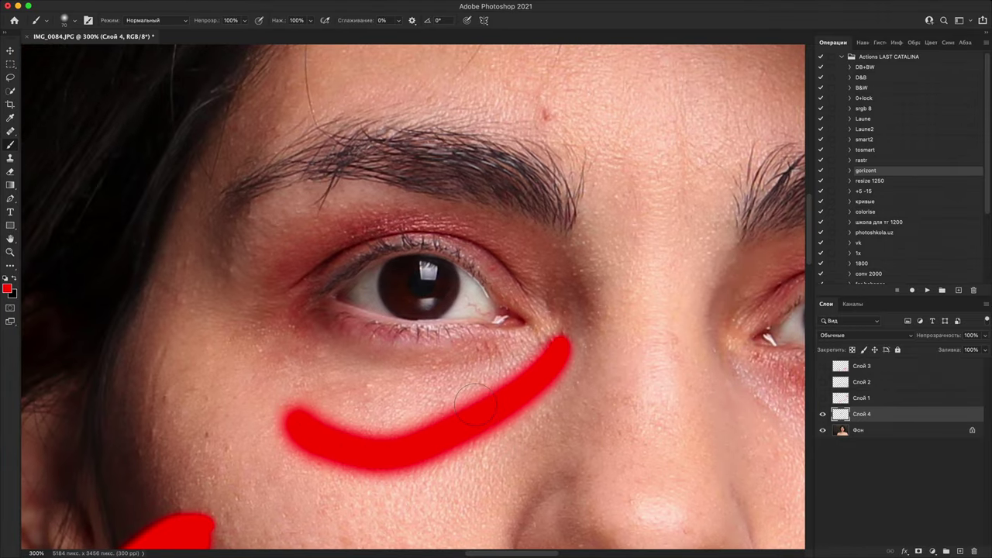
{"action": "key", "text": "z"}
{"action": "key", "text": "super+z"}
- Hide Слой 4, duplicate the Фон layer, and open the copy in the Camera Raw filter
{"action": "scroll", "coordinate": [532, 401], "scroll_direction": "right", "scroll_amount": 8}
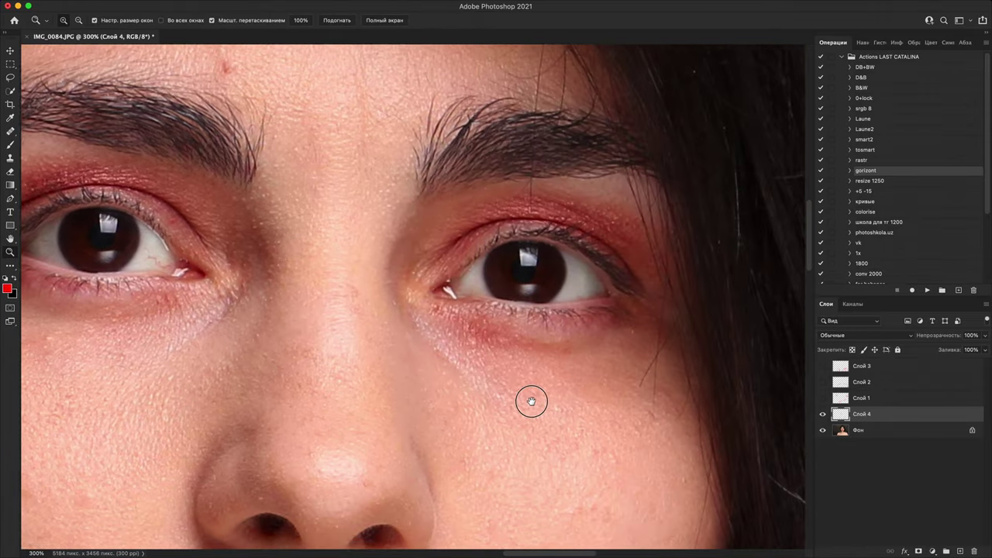
{"action": "key", "text": "super+minus"}
{"action": "key", "text": "super+minus"}
{"action": "key", "text": "super+minus"}
{"action": "key", "text": "super+minus"}
{"action": "key", "text": "super+minus"}
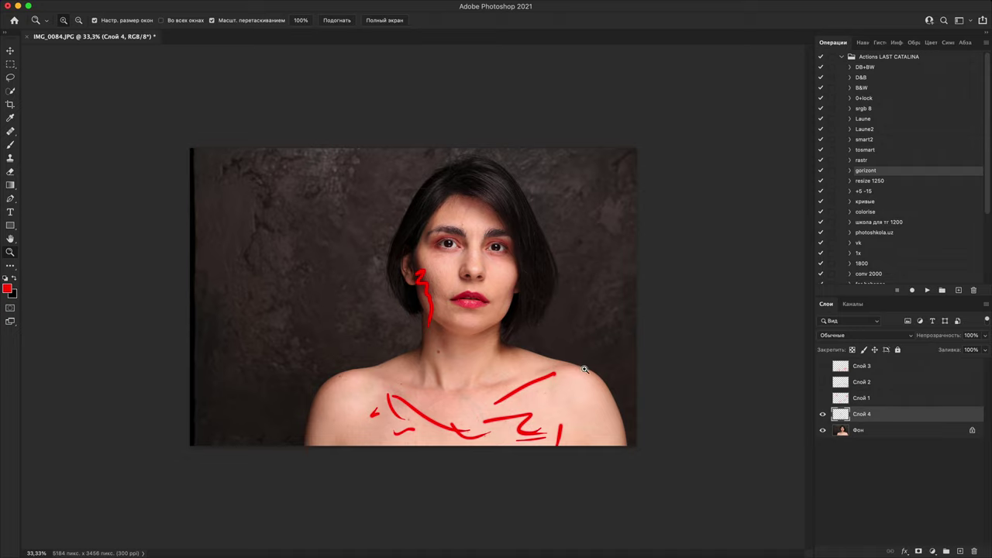
{"action": "left_click", "coordinate": [824, 415]}
{"action": "left_click", "coordinate": [860, 432]}
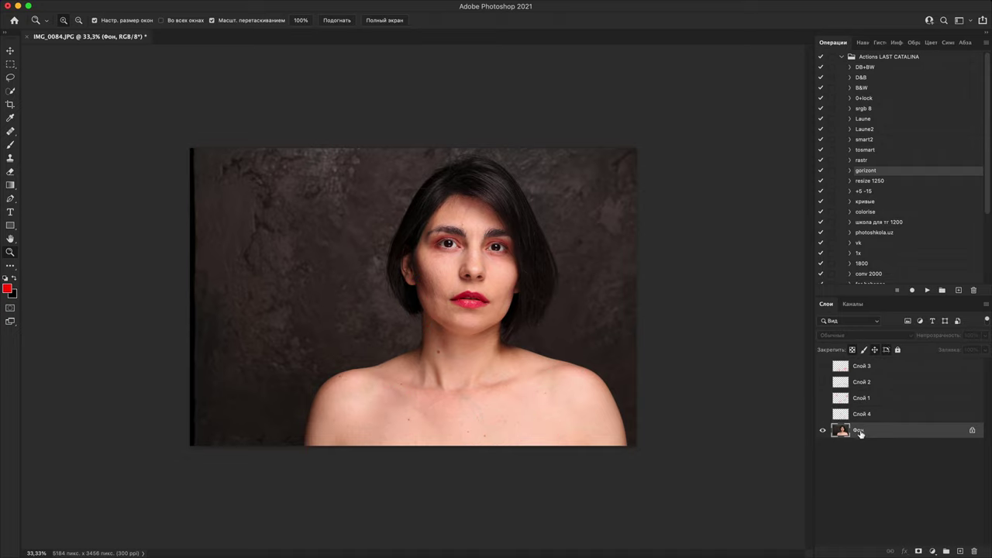
{"action": "left_click", "coordinate": [962, 551]}
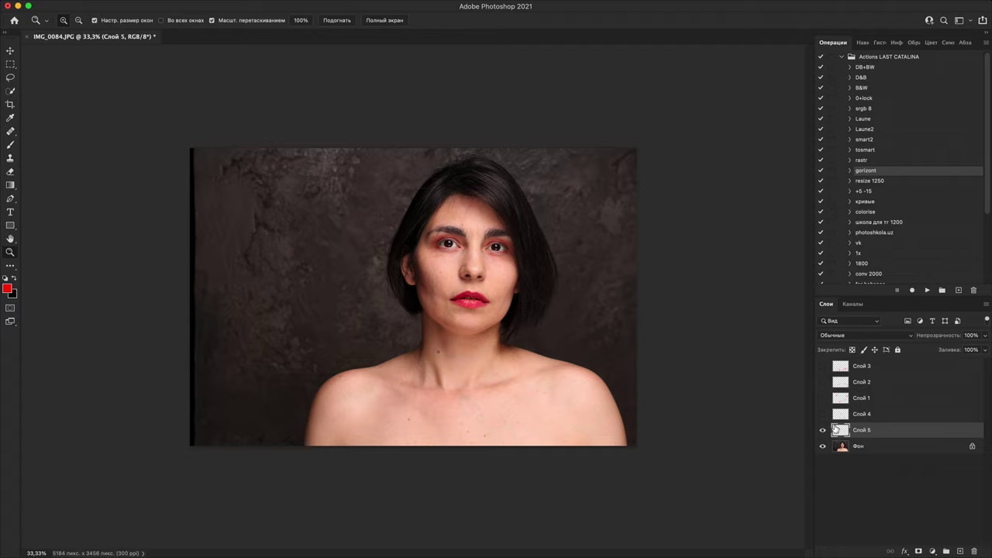
{"action": "key", "text": "Delete"}
{"action": "key", "text": "super+j"}
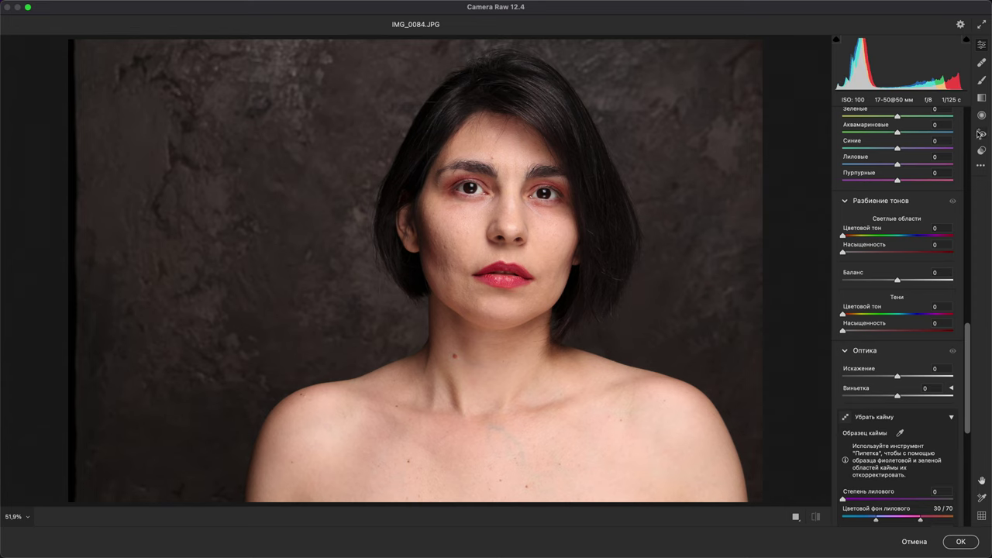
- Darken the surroundings with an inverted radial filter placed wide around the woman, with feather 50 and exposure -1,30, and apply it
{"action": "left_click", "coordinate": [982, 114]}
{"action": "left_click_drag", "start_coordinate": [490, 286], "coordinate": [655, 495]}
{"action": "left_click_drag", "start_coordinate": [896, 301], "coordinate": [877, 303]}
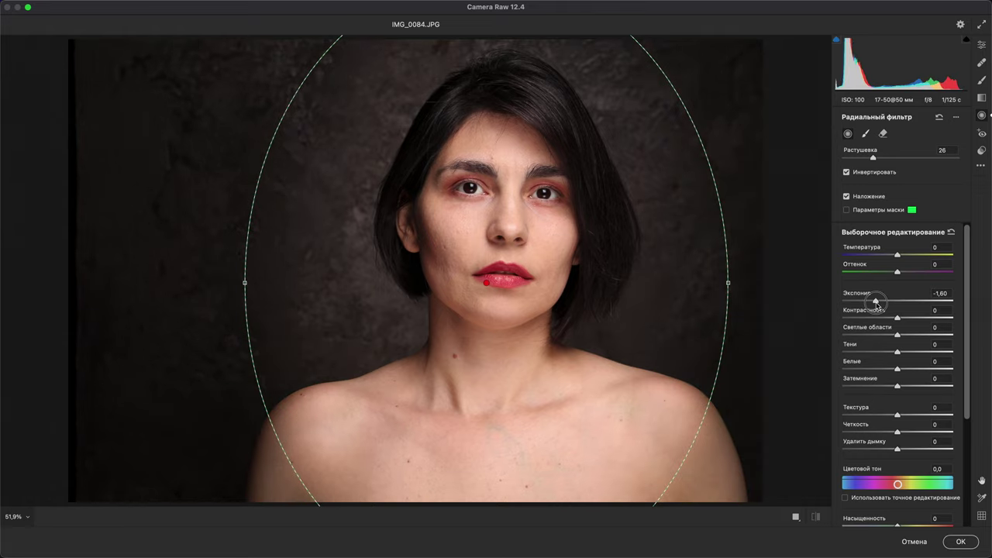
{"action": "left_click_drag", "start_coordinate": [873, 159], "coordinate": [900, 159]}
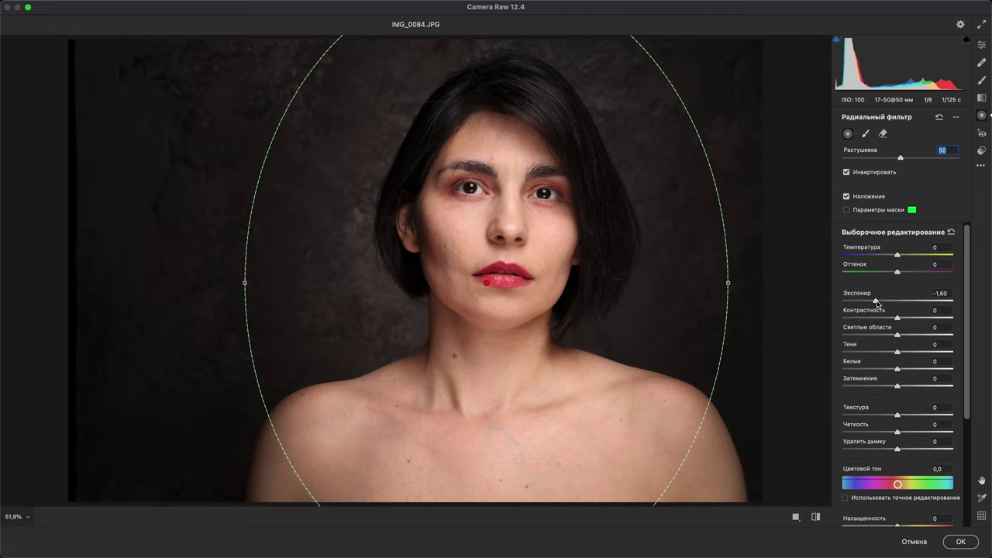
{"action": "left_click_drag", "start_coordinate": [875, 301], "coordinate": [880, 300]}
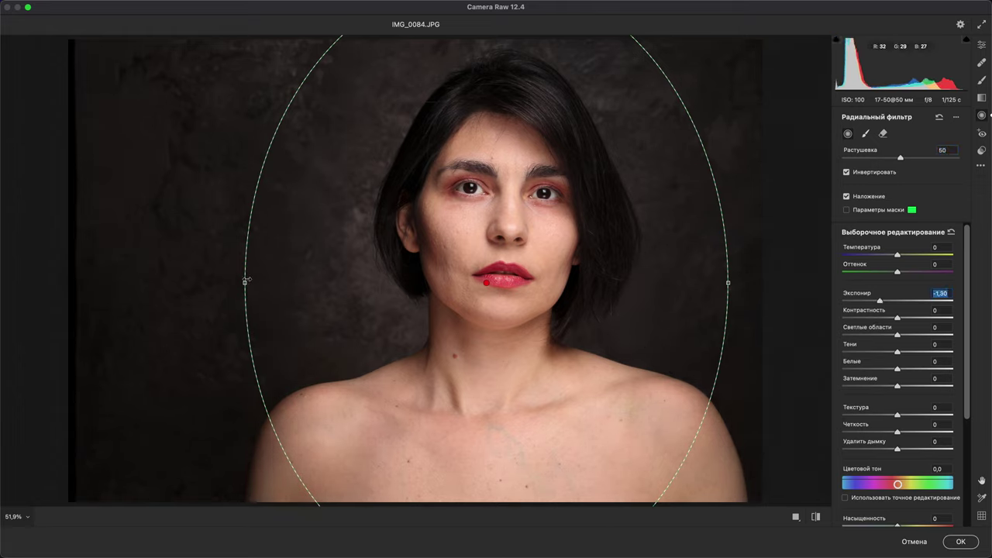
{"action": "left_click_drag", "start_coordinate": [245, 283], "coordinate": [213, 283]}
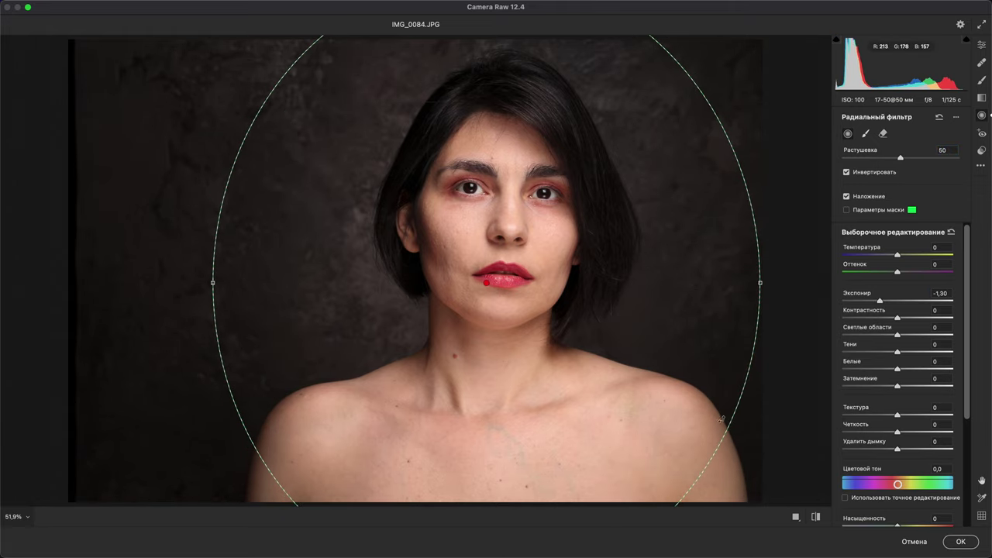
{"action": "left_click", "coordinate": [962, 542]}
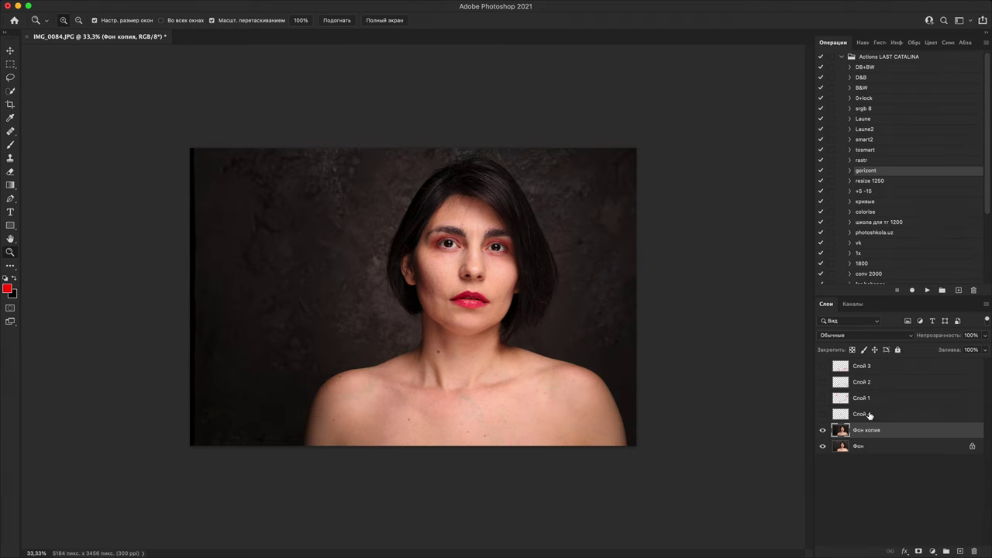
- Toggle the visibility of Фон копия and Фон to compare the darkened portrait with the original
{"action": "left_click", "coordinate": [823, 431]}
{"action": "left_click", "coordinate": [823, 431]}
{"action": "left_click", "coordinate": [824, 431]}
{"action": "left_click", "coordinate": [824, 431]}
{"action": "left_click", "coordinate": [823, 431]}
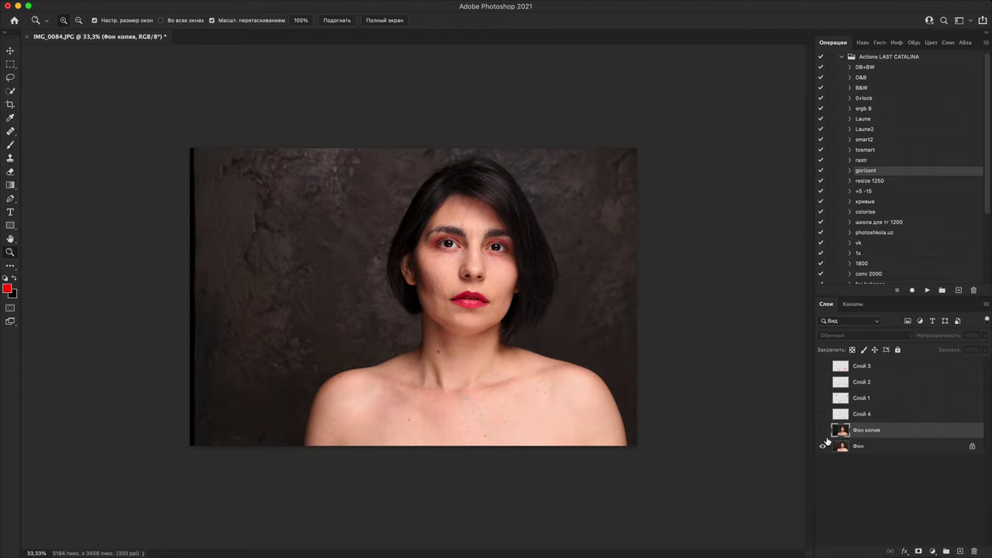
{"action": "left_click", "coordinate": [823, 446]}
{"action": "left_click", "coordinate": [823, 447]}
{"action": "left_click", "coordinate": [824, 431]}
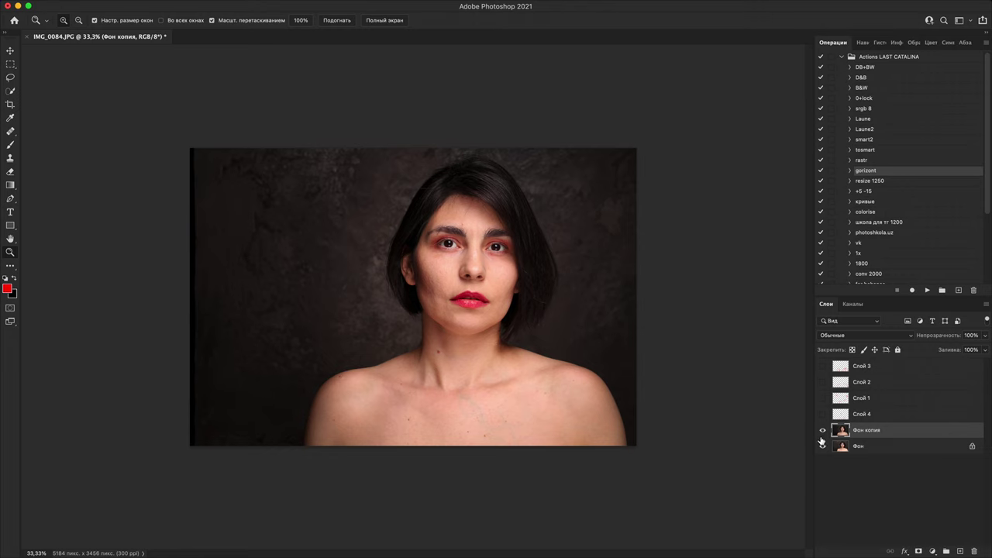
{"action": "left_click", "coordinate": [822, 432]}
{"action": "left_click", "coordinate": [822, 444]}
{"action": "key", "text": "h"}
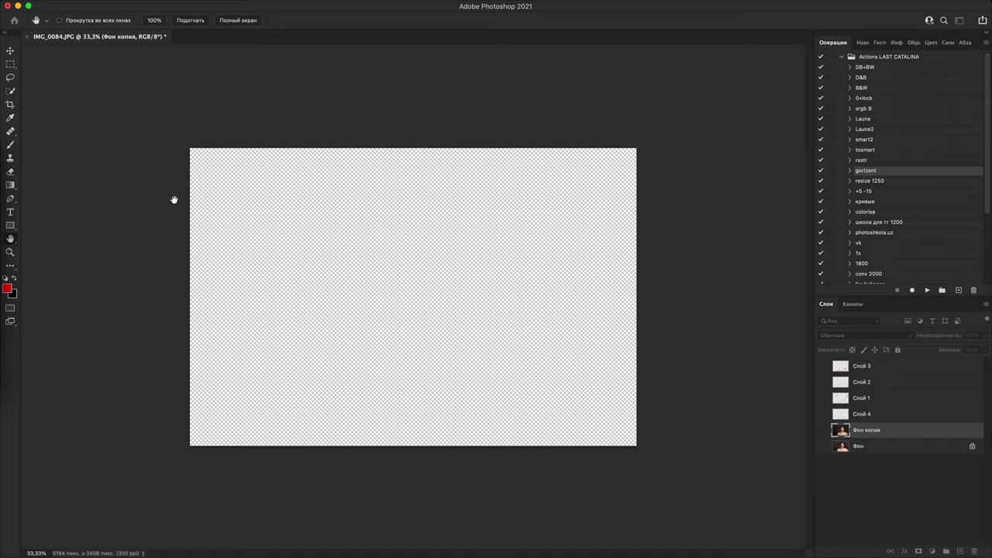
{"action": "key", "text": "z"}
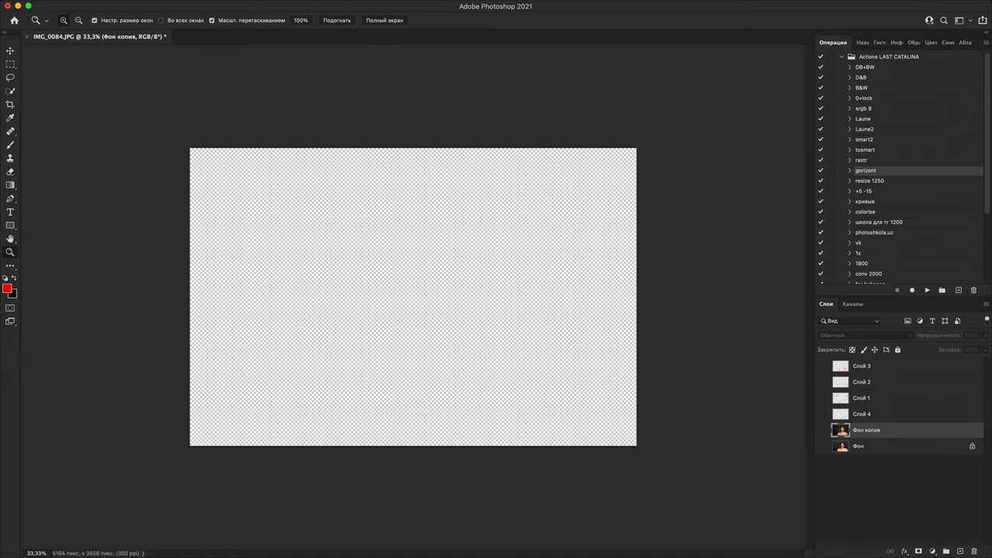
{"action": "left_click", "coordinate": [824, 446]}
{"action": "left_click", "coordinate": [823, 431]}
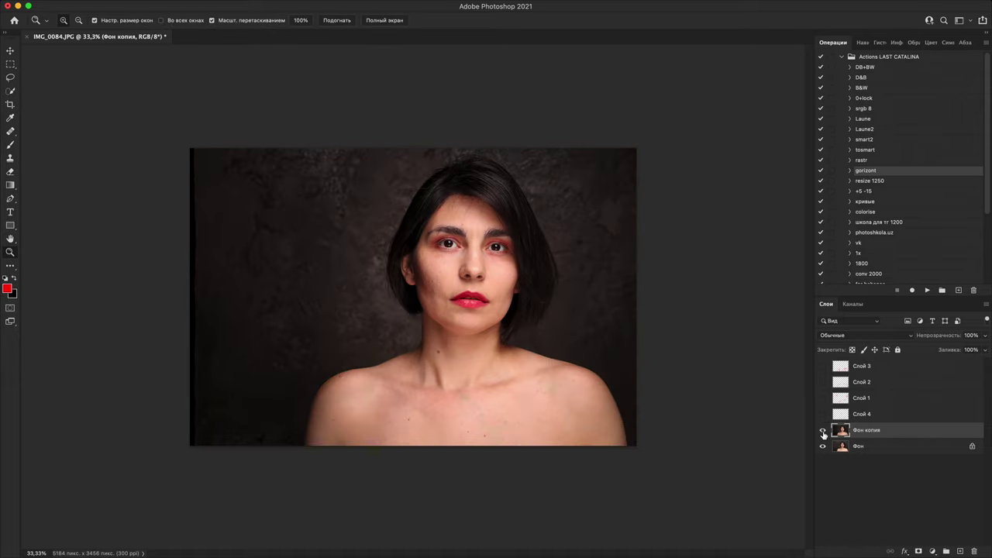
{"action": "left_click", "coordinate": [824, 431]}
{"action": "left_click", "coordinate": [823, 431]}
{"action": "left_click", "coordinate": [824, 432]}
{"action": "left_click", "coordinate": [824, 432]}
{"action": "left_click", "coordinate": [824, 432]}
{"action": "left_click", "coordinate": [824, 432]}
- Add an empty layer above Фон копия and outline the bluish vein on the chest with a smaller red brush
{"action": "key", "text": "super+plus"}
{"action": "key", "text": "super+plus"}
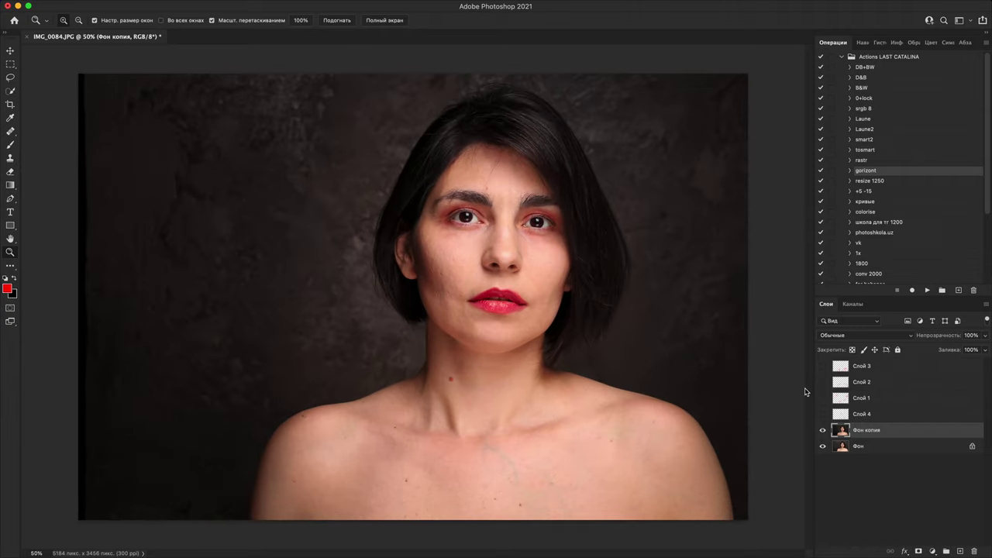
{"action": "key", "text": "super+plus"}
{"action": "key", "text": "super+plus"}
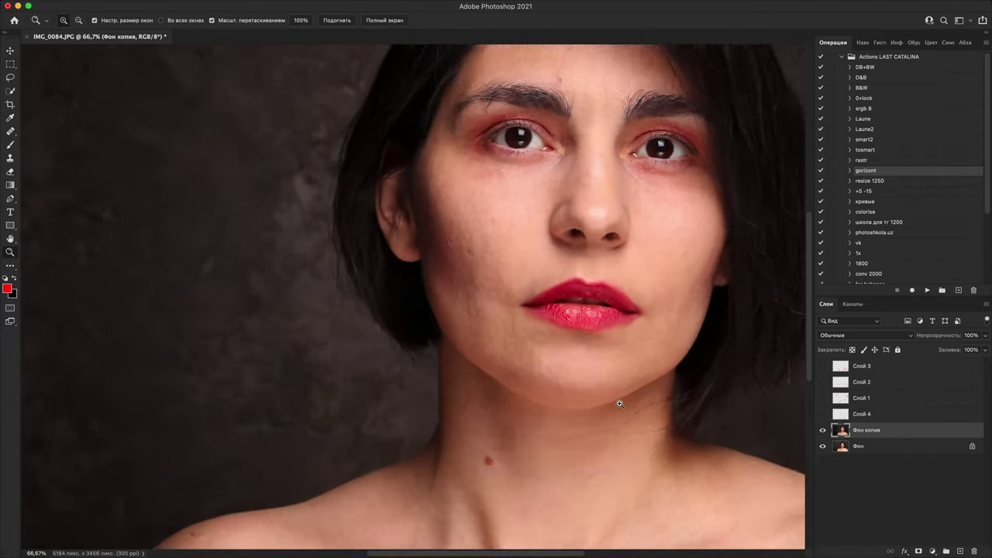
{"action": "left_click_drag", "start_coordinate": [630, 445], "coordinate": [573, 253]}
{"action": "left_click_drag", "start_coordinate": [616, 391], "coordinate": [591, 312]}
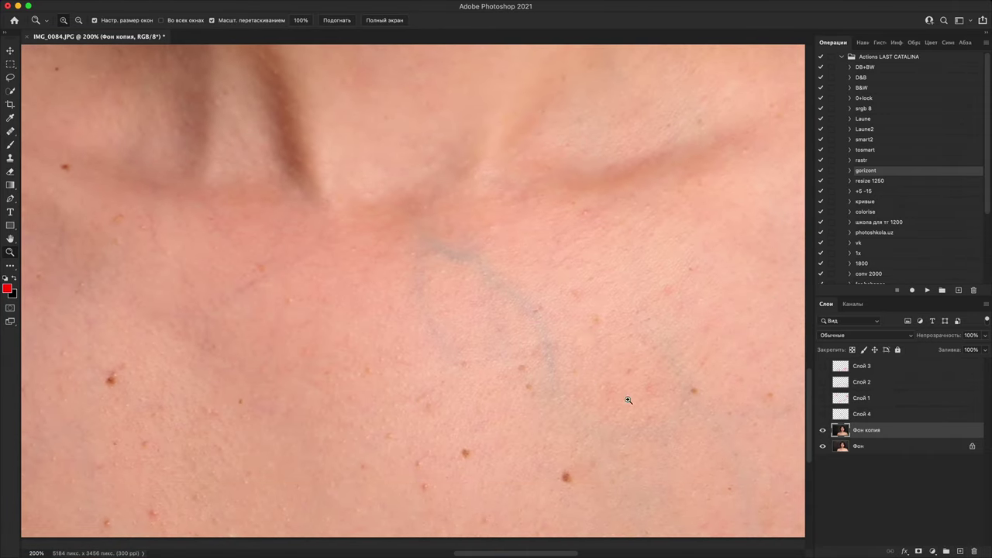
{"action": "left_click", "coordinate": [960, 551]}
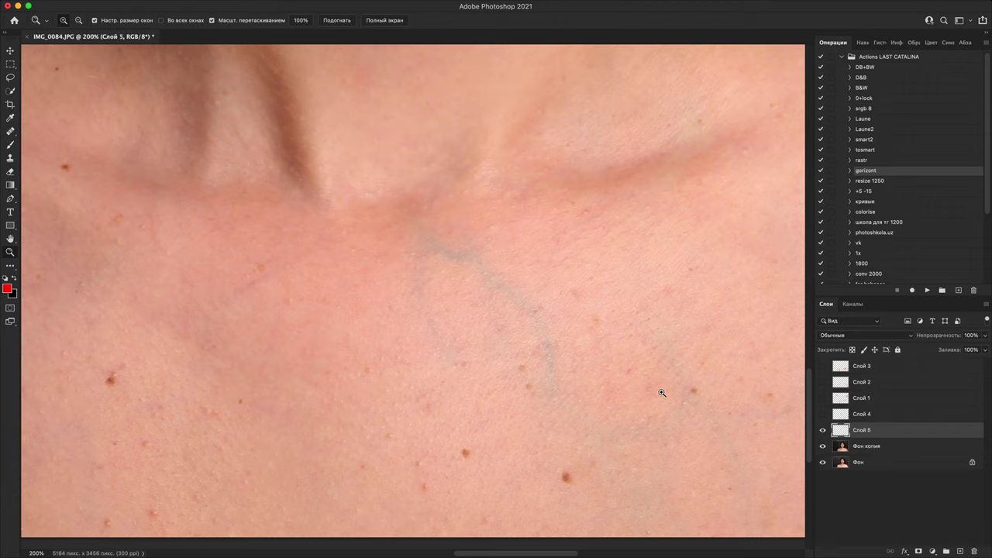
{"action": "key", "text": "b"}
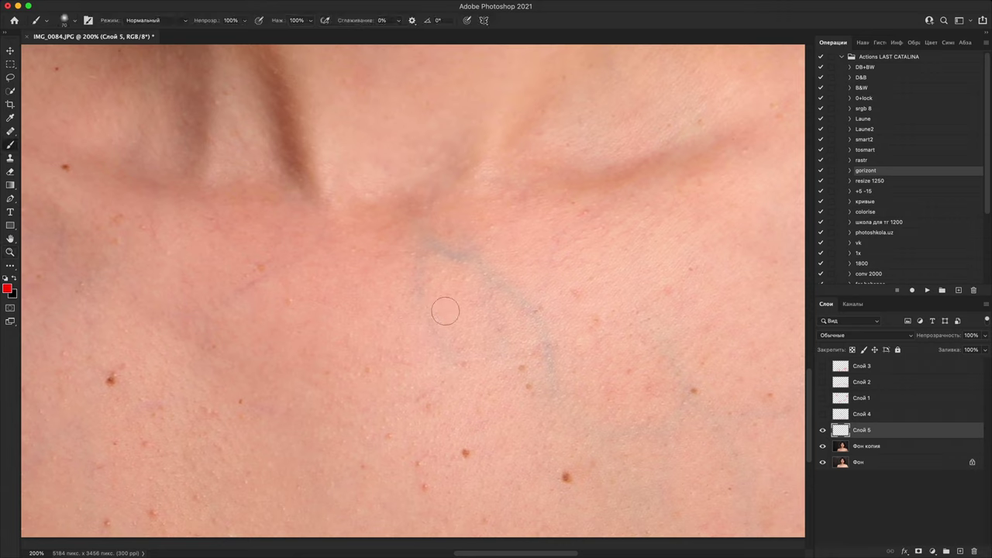
{"action": "key", "text": "bracketleft"}
{"action": "key", "text": "bracketleft"}
{"action": "mouse_move", "coordinate": [424, 273]}
{"action": "left_mouse_down"}
{"action": "mouse_move", "coordinate": [459, 230]}
{"action": "mouse_move", "coordinate": [530, 284]}
{"action": "mouse_move", "coordinate": [580, 349]}
{"action": "mouse_move", "coordinate": [600, 400]}
{"action": "mouse_move", "coordinate": [558, 442]}
{"action": "mouse_move", "coordinate": [490, 332]}
{"action": "mouse_move", "coordinate": [440, 299]}
{"action": "mouse_move", "coordinate": [445, 245]}
{"action": "left_mouse_up"}
- Examine the outlined vein and the skin of the chest, shoulder and neck at different magnifications
{"action": "key", "text": "super+plus"}
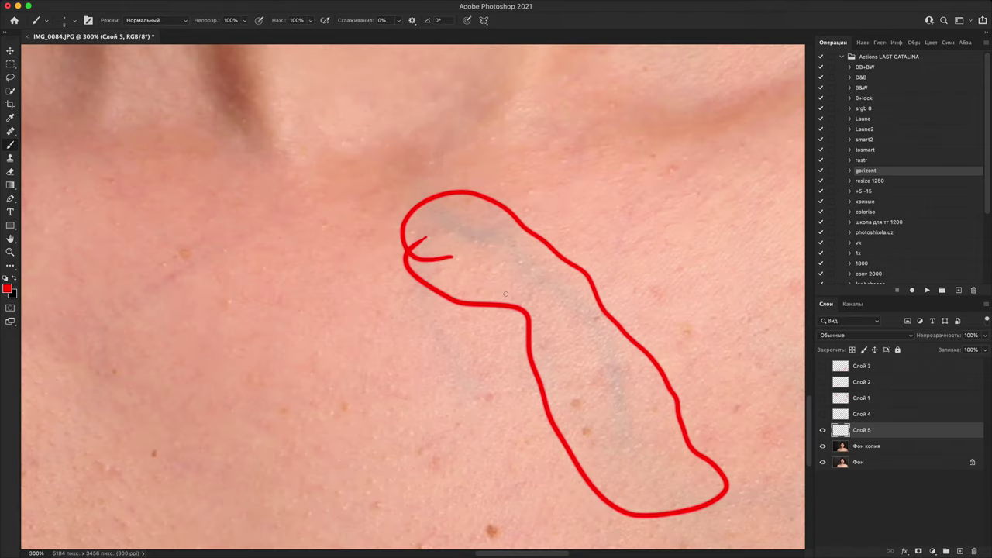
{"action": "key", "text": "super+minus"}
{"action": "key", "text": "super+minus"}
{"action": "key", "text": "super+minus"}
{"action": "key", "text": "super+minus"}
{"action": "key", "text": "super+minus"}
{"action": "key", "text": "super+minus"}
{"action": "key", "text": "super+plus"}
{"action": "key", "text": "super+plus"}
{"action": "scroll", "coordinate": [423, 279], "scroll_direction": "up", "scroll_amount": 1}
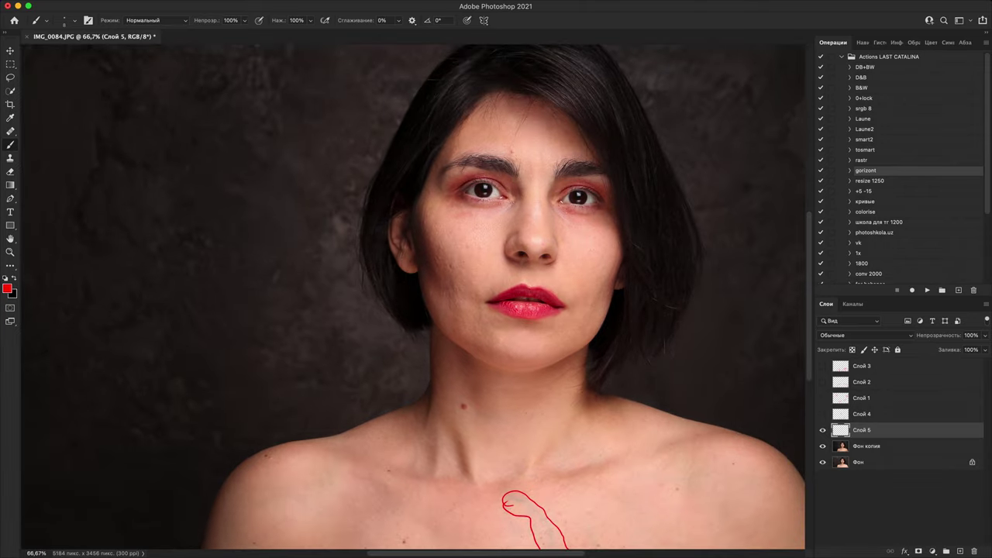
{"action": "left_click_drag", "start_coordinate": [432, 446], "coordinate": [511, 196]}
{"action": "key", "text": "super+plus"}
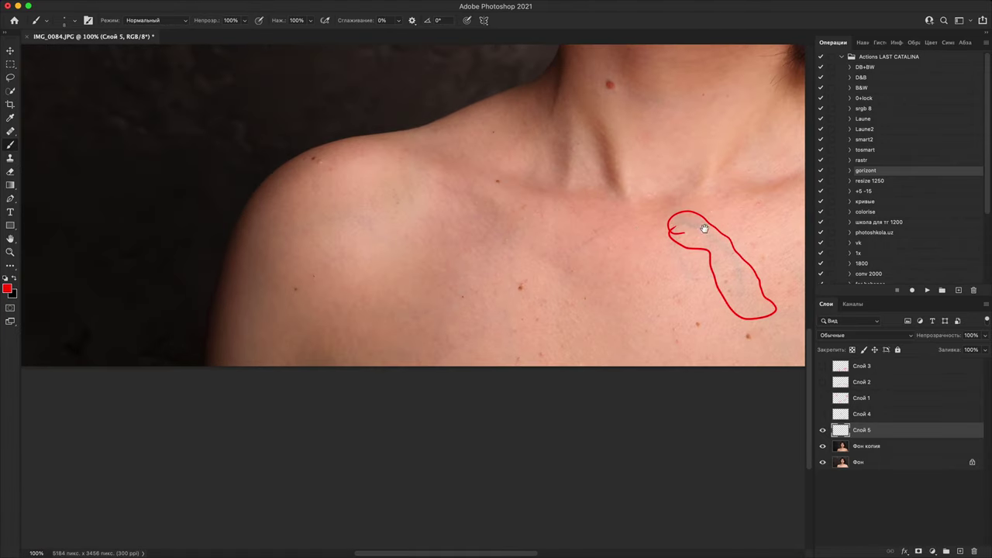
{"action": "left_click_drag", "start_coordinate": [704, 228], "coordinate": [617, 269]}
{"action": "key", "text": "super+plus"}
{"action": "key", "text": "super+plus"}
{"action": "mouse_move", "coordinate": [770, 194]}
{"action": "left_mouse_down"}
{"action": "mouse_move", "coordinate": [456, 393]}
{"action": "mouse_move", "coordinate": [450, 412]}
{"action": "mouse_move", "coordinate": [398, 423]}
{"action": "left_mouse_up"}
- Examine the facial skin around the cheek, lips, nose and eyes at 400% magnification
{"action": "key", "text": "super+minus"}
{"action": "key", "text": "super+minus"}
{"action": "key", "text": "super+minus"}
{"action": "left_click_drag", "start_coordinate": [574, 86], "coordinate": [535, 359]}
{"action": "key", "text": "super+plus"}
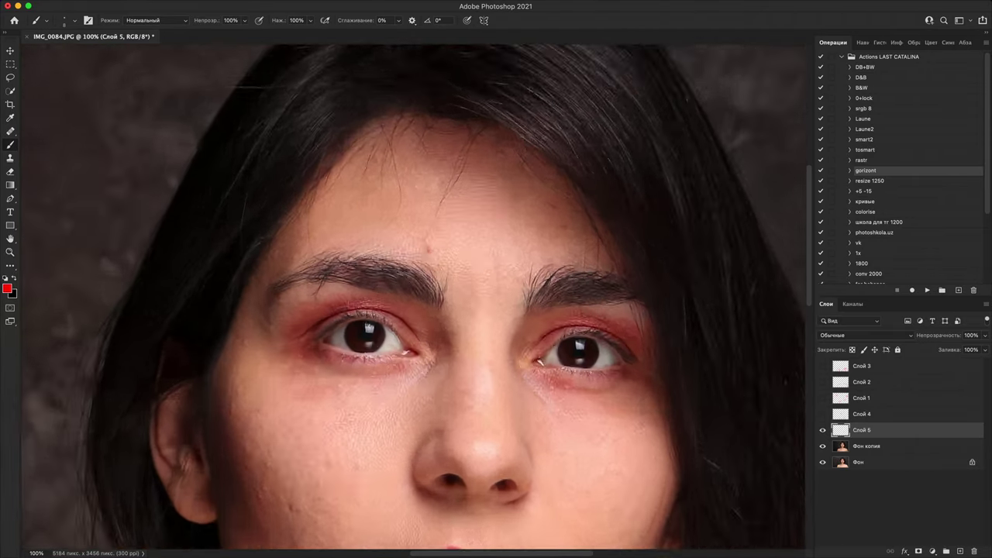
{"action": "key", "text": "super+plus"}
{"action": "key", "text": "super+plus"}
{"action": "key", "text": "super+plus"}
{"action": "left_click_drag", "start_coordinate": [555, 449], "coordinate": [649, 47]}
{"action": "left_click_drag", "start_coordinate": [545, 406], "coordinate": [617, 205]}
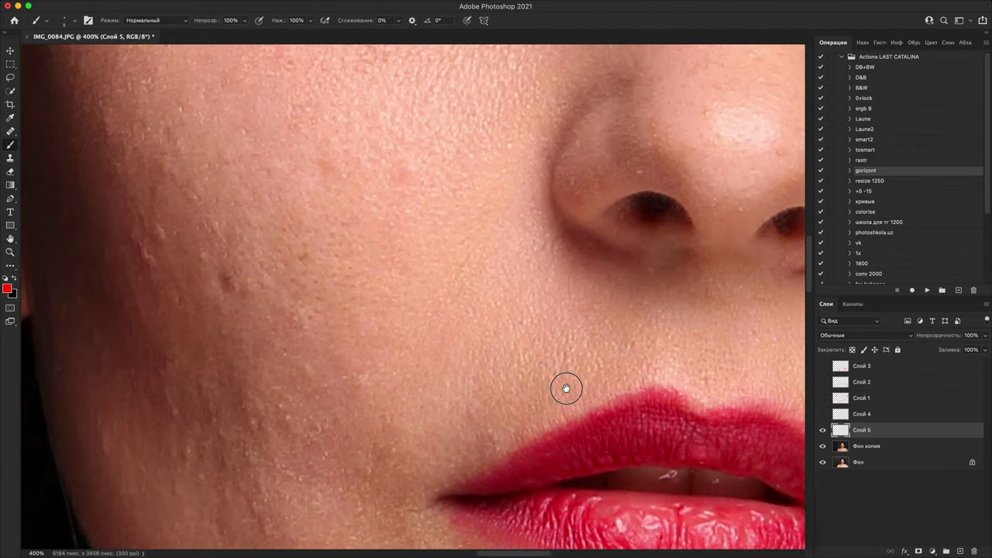
{"action": "left_click_drag", "start_coordinate": [560, 387], "coordinate": [643, 317]}
{"action": "mouse_move", "coordinate": [216, 196]}
{"action": "left_mouse_down"}
{"action": "mouse_move", "coordinate": [186, 157]}
{"action": "mouse_move", "coordinate": [448, 352]}
{"action": "mouse_move", "coordinate": [213, 262]}
{"action": "mouse_move", "coordinate": [214, 203]}
{"action": "left_mouse_up"}
{"action": "left_click_drag", "start_coordinate": [447, 356], "coordinate": [226, 367]}
{"action": "mouse_move", "coordinate": [782, 245]}
{"action": "left_mouse_down"}
{"action": "mouse_move", "coordinate": [256, 298]}
{"action": "mouse_move", "coordinate": [282, 146]}
{"action": "left_mouse_up"}
{"action": "left_click_drag", "start_coordinate": [348, 316], "coordinate": [458, 519]}
{"action": "left_click_drag", "start_coordinate": [469, 278], "coordinate": [471, 428]}
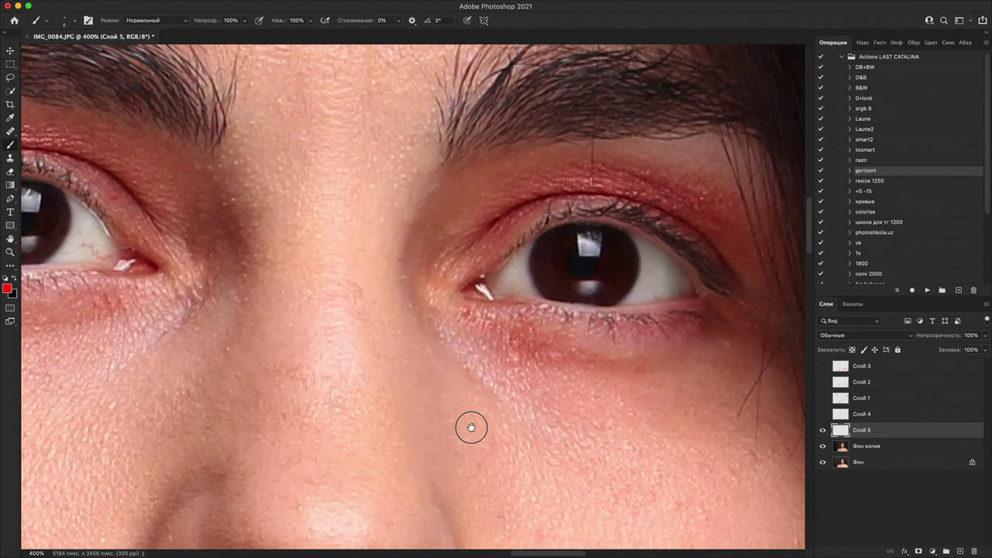
- Hide the markings on Слой 5 and toggle Фон копия and Фон to compare the darkened portrait with the original
{"action": "key", "text": "super+0"}
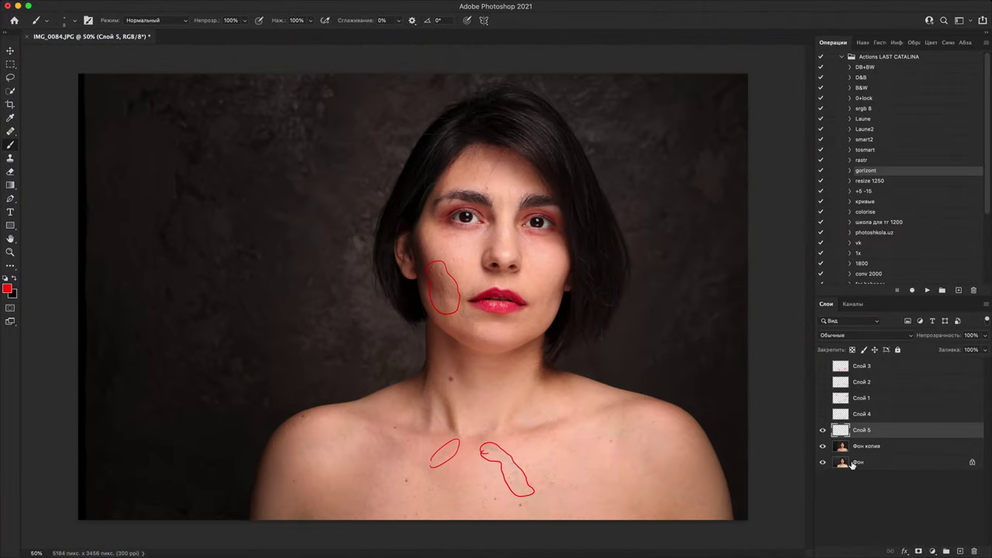
{"action": "left_click", "coordinate": [823, 447]}
{"action": "left_click", "coordinate": [823, 431]}
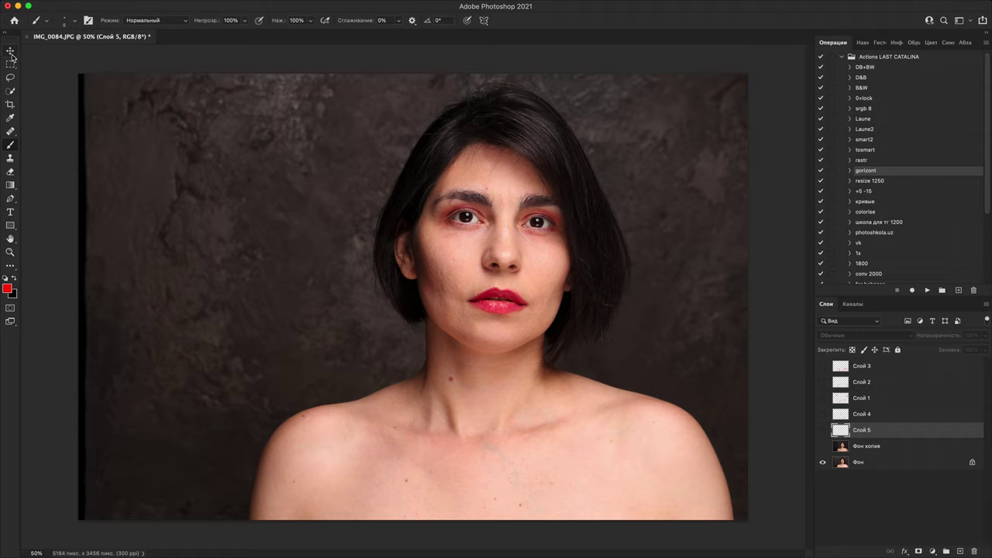
{"action": "left_click", "coordinate": [824, 447]}
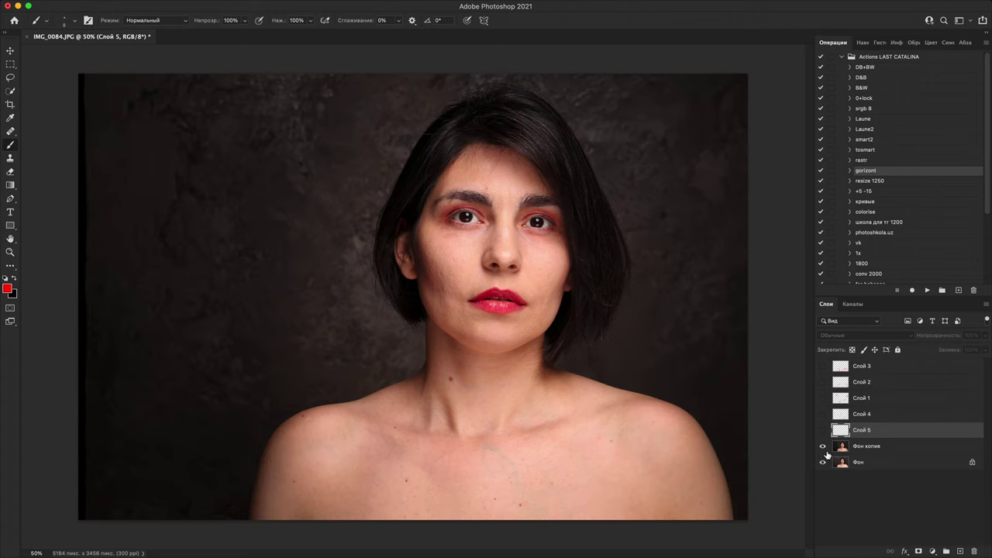
{"action": "left_click", "coordinate": [824, 462]}
{"action": "left_click", "coordinate": [824, 447]}
{"action": "left_click", "coordinate": [824, 462]}
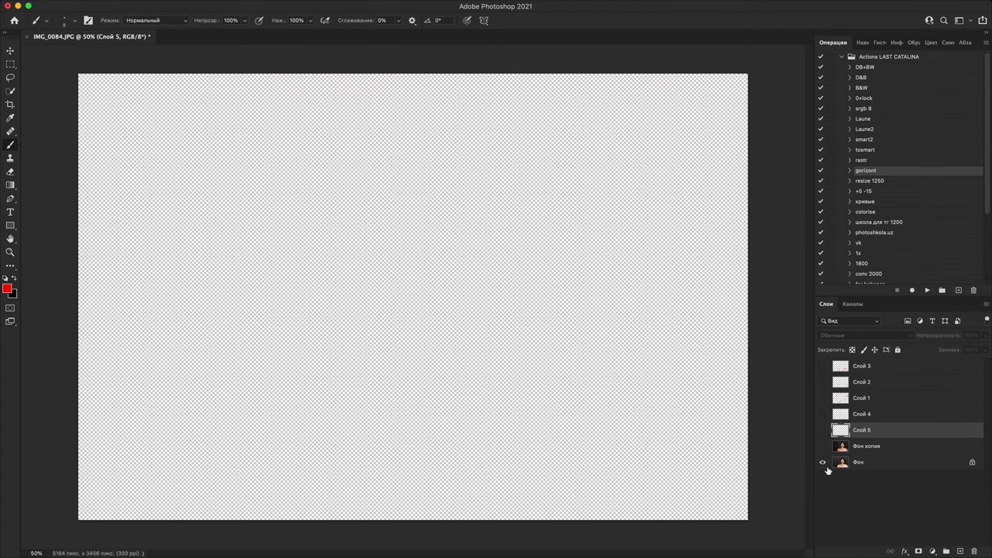
{"action": "left_click", "coordinate": [824, 447]}
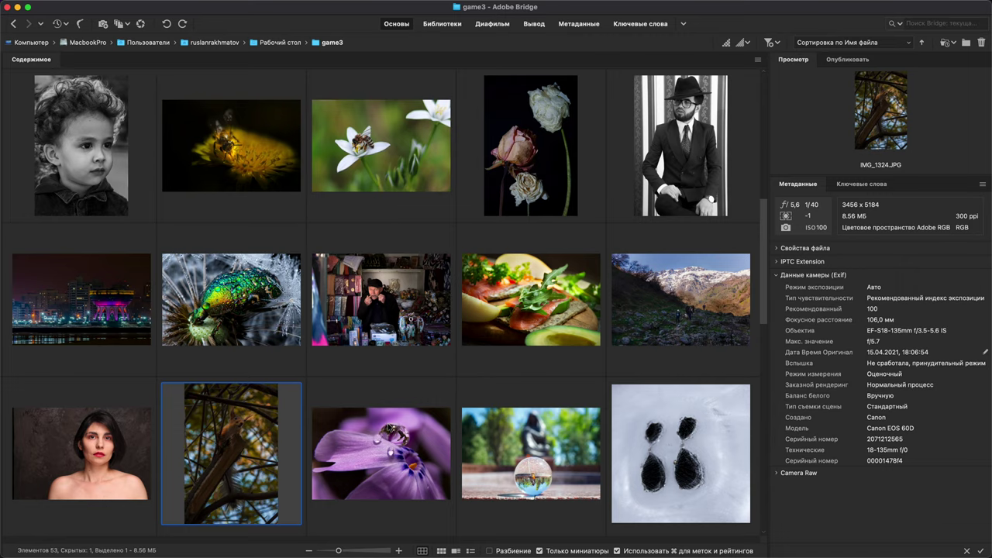
- From Bridge, open IMG_1324.JPG in Photoshop and examine the squirrel at 200% magnification
{"action": "double_click", "coordinate": [229, 444]}
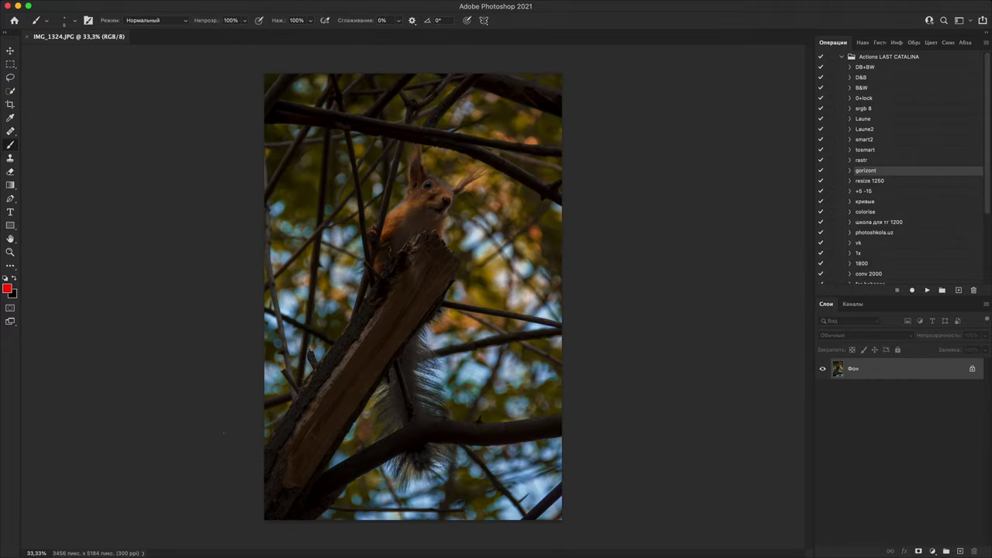
{"action": "key", "text": "super+plus"}
{"action": "key", "text": "super+plus"}
{"action": "key", "text": "super+plus"}
{"action": "key", "text": "super+plus"}
{"action": "key", "text": "super+plus"}
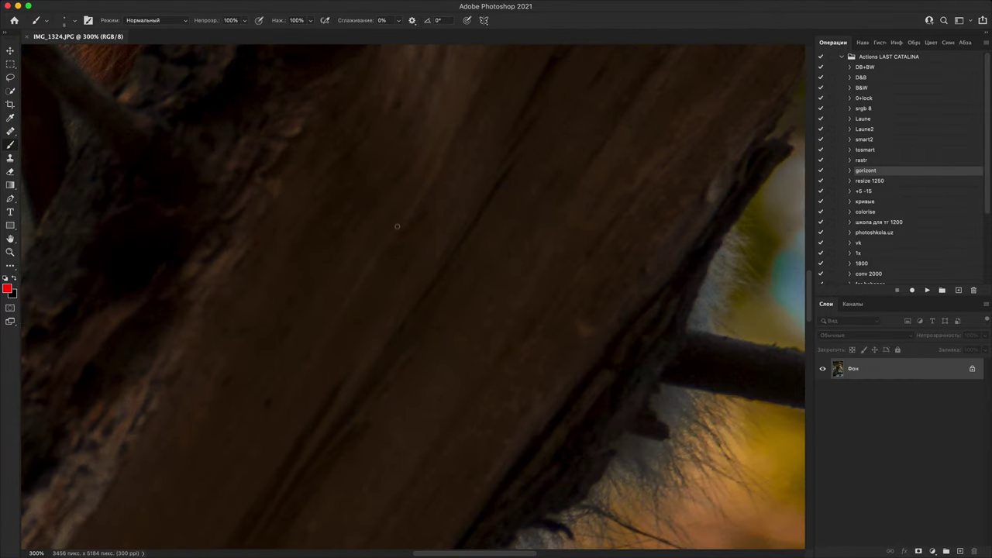
{"action": "key", "text": "super+minus"}
{"action": "left_click_drag", "start_coordinate": [423, 179], "coordinate": [416, 386]}
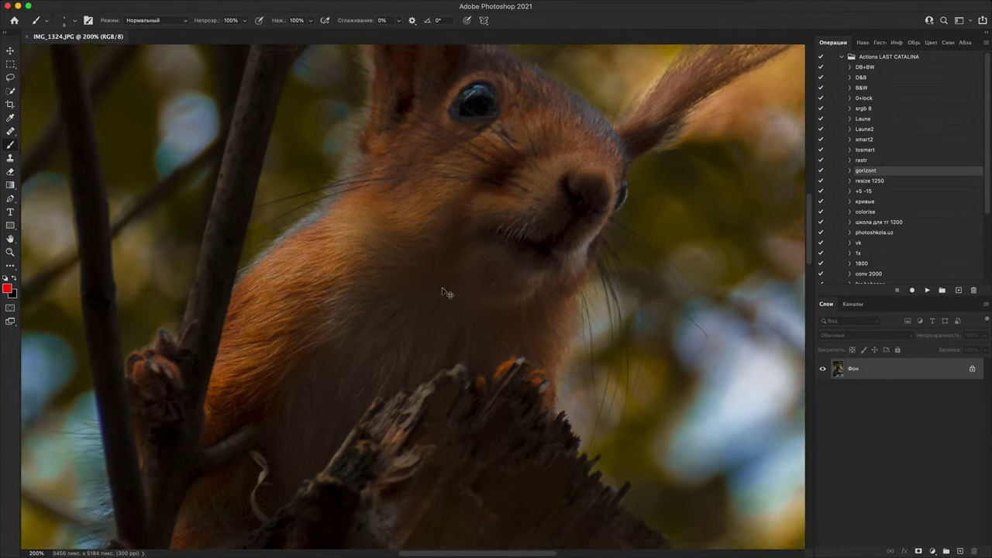
{"action": "scroll", "coordinate": [446, 293], "scroll_direction": "down", "scroll_amount": 5}
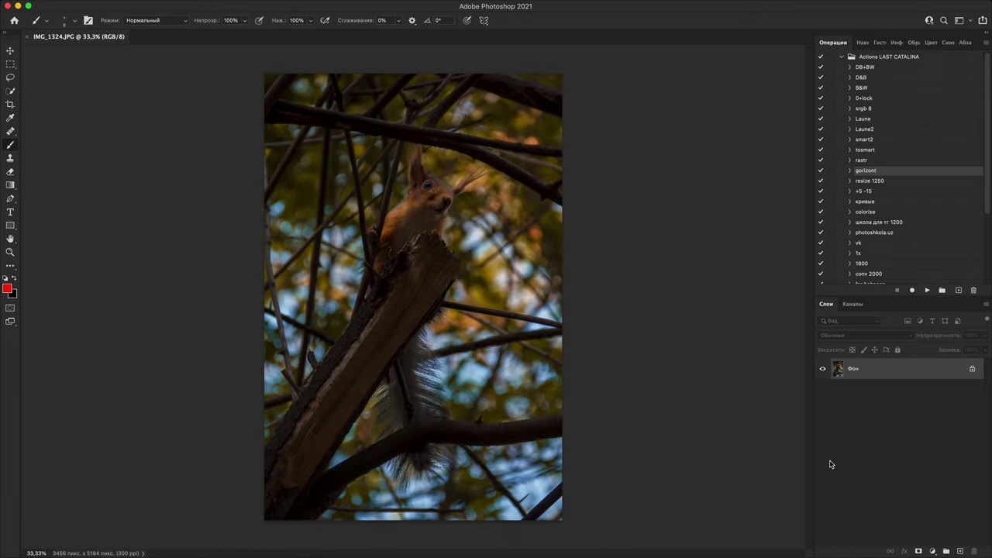
- Add a Curves adjustment layer and brighten the photo by moving a curve point to input 80, output 160
{"action": "left_click", "coordinate": [932, 551]}
{"action": "left_click", "coordinate": [903, 376]}
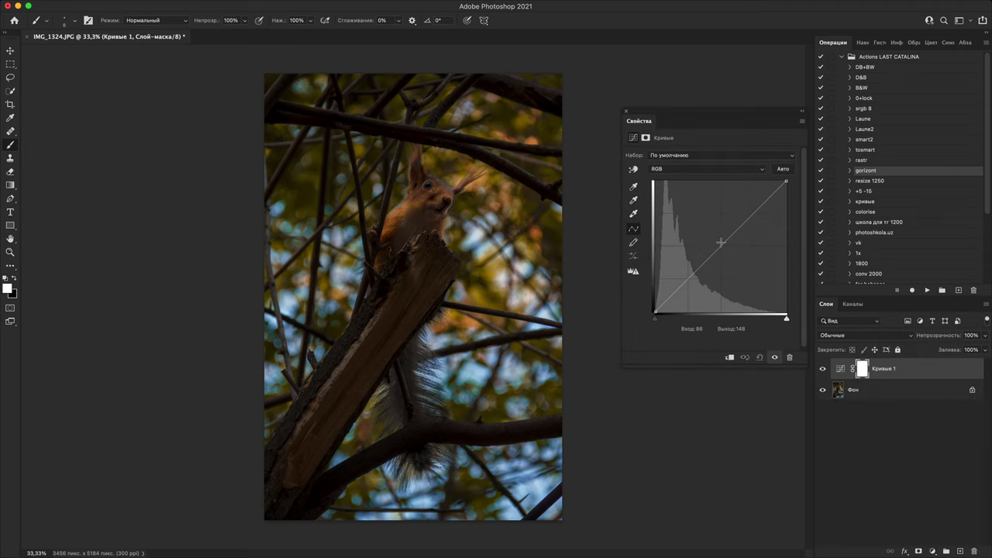
{"action": "left_click_drag", "start_coordinate": [721, 249], "coordinate": [696, 229]}
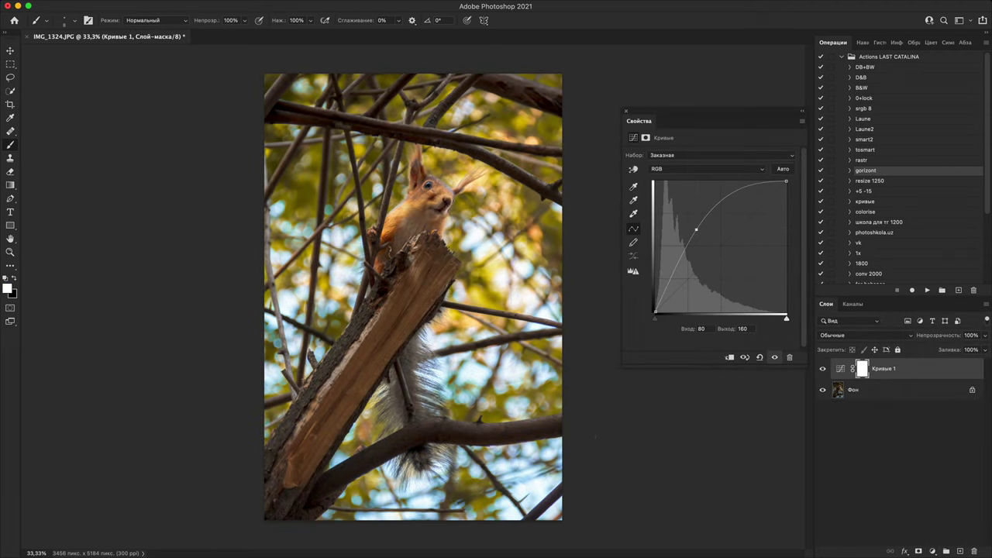
{"action": "left_click", "coordinate": [627, 111]}
- Examine the brightened tail fur, branches and blurred background for noise at magnifications up to 500%
{"action": "key", "text": "super+1"}
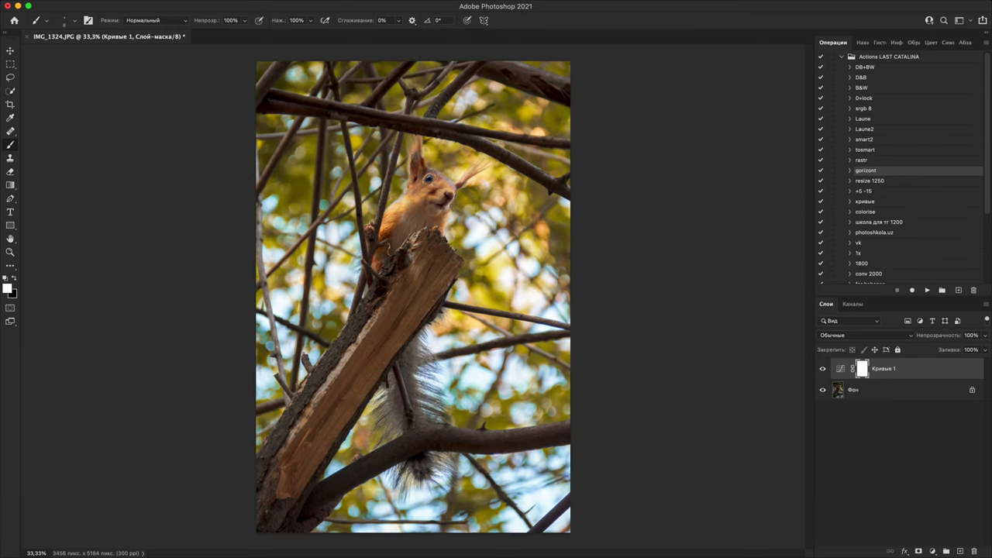
{"action": "left_click_drag", "start_coordinate": [540, 535], "coordinate": [506, 411]}
{"action": "scroll", "coordinate": [505, 411], "scroll_direction": "up", "scroll_amount": 4}
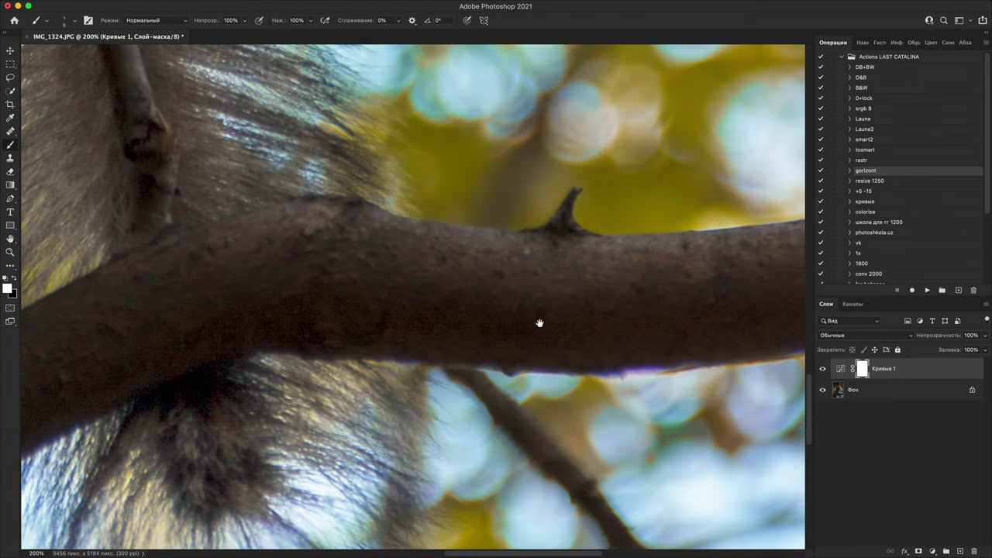
{"action": "scroll", "coordinate": [549, 375], "scroll_direction": "up", "scroll_amount": 2}
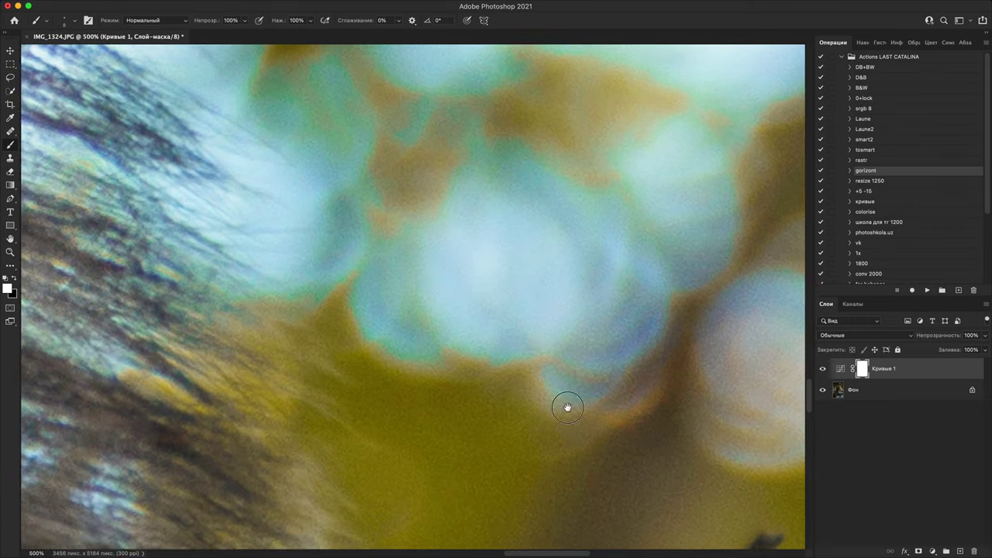
{"action": "left_click_drag", "start_coordinate": [567, 410], "coordinate": [616, 341]}
{"action": "left_click_drag", "start_coordinate": [651, 272], "coordinate": [587, 348]}
{"action": "left_click_drag", "start_coordinate": [620, 287], "coordinate": [798, 454]}
{"action": "left_click_drag", "start_coordinate": [508, 372], "coordinate": [798, 148]}
{"action": "left_click_drag", "start_coordinate": [413, 352], "coordinate": [607, 375]}
{"action": "scroll", "coordinate": [571, 253], "scroll_direction": "down", "scroll_amount": 2}
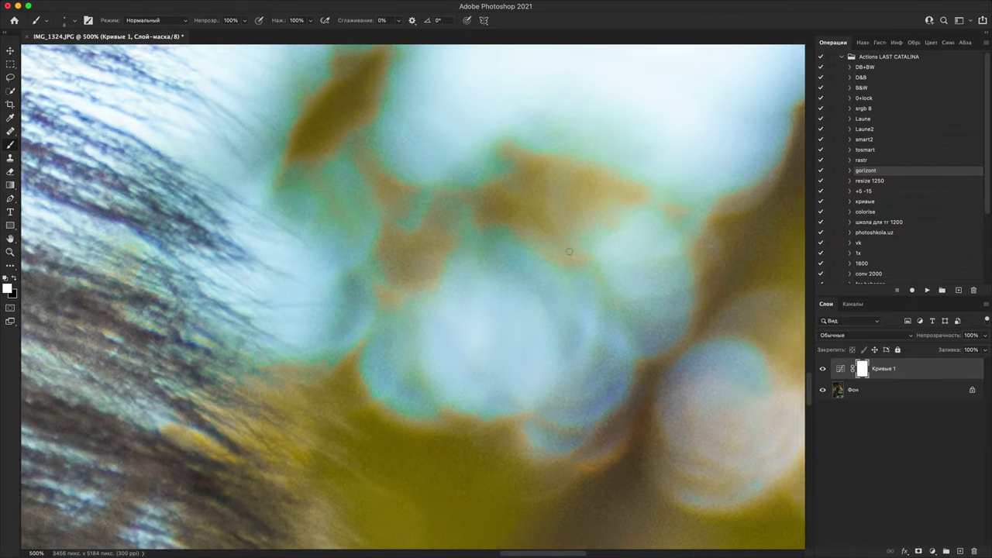
{"action": "left_click_drag", "start_coordinate": [594, 230], "coordinate": [605, 340]}
{"action": "scroll", "coordinate": [604, 340], "scroll_direction": "down", "scroll_amount": 15}
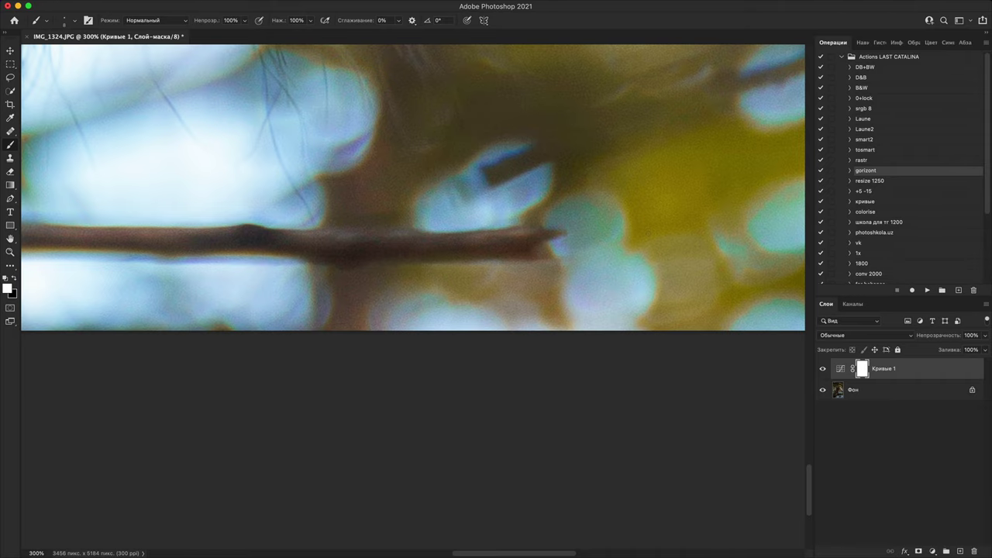
{"action": "scroll", "coordinate": [599, 281], "scroll_direction": "down", "scroll_amount": 6}
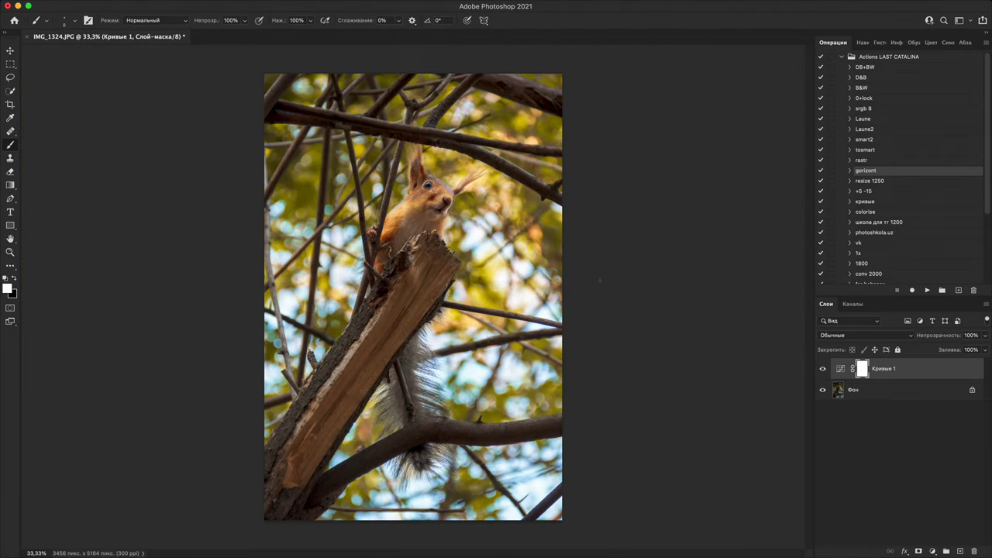
- Toggle the Кривые 1 layer at 100% and 25% magnification to compare the brightened photo with the original
{"action": "key", "text": "super+plus"}
{"action": "key", "text": "super+plus"}
{"action": "key", "text": "super+plus"}
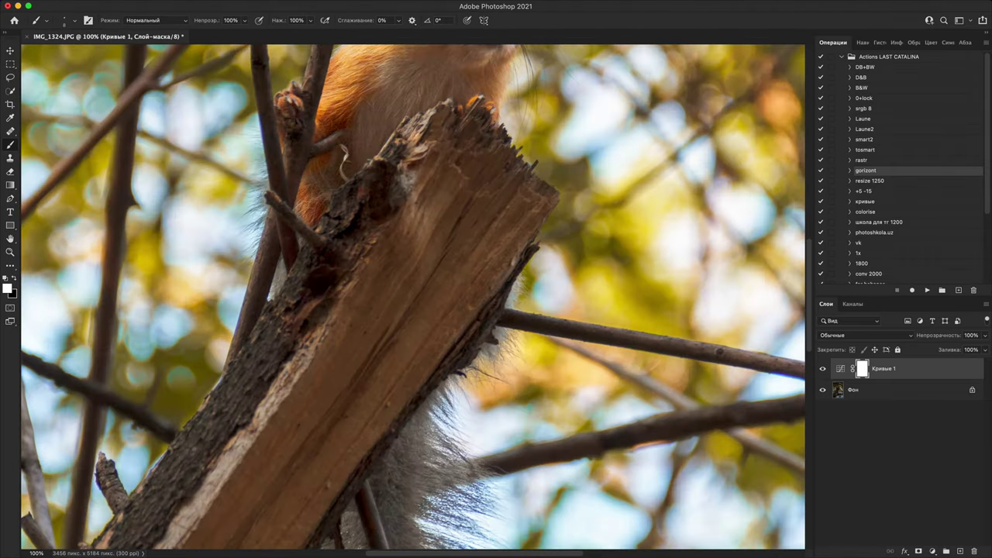
{"action": "left_click", "coordinate": [823, 369]}
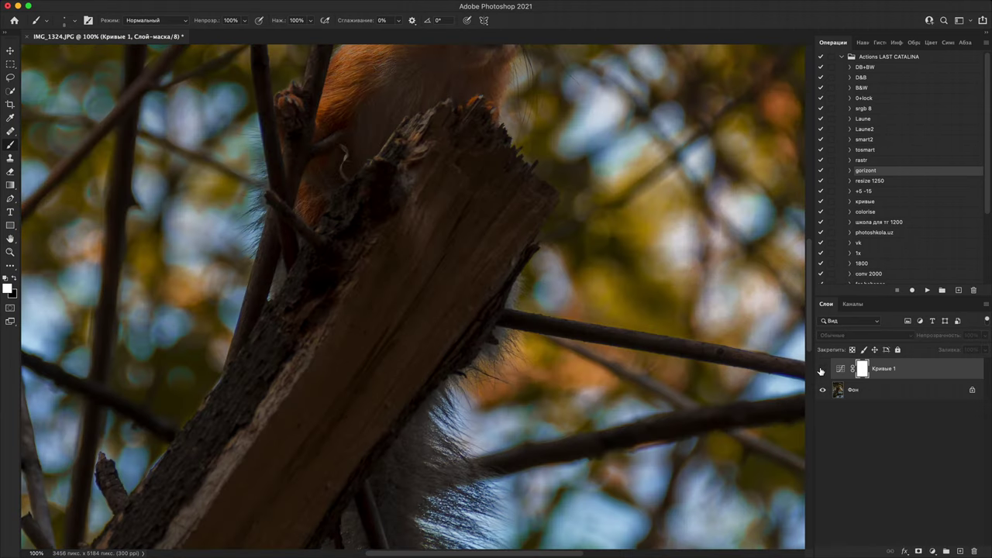
{"action": "left_click", "coordinate": [823, 369]}
{"action": "key", "text": "super+minus"}
{"action": "key", "text": "super+minus"}
{"action": "key", "text": "super+minus"}
{"action": "key", "text": "super+minus"}
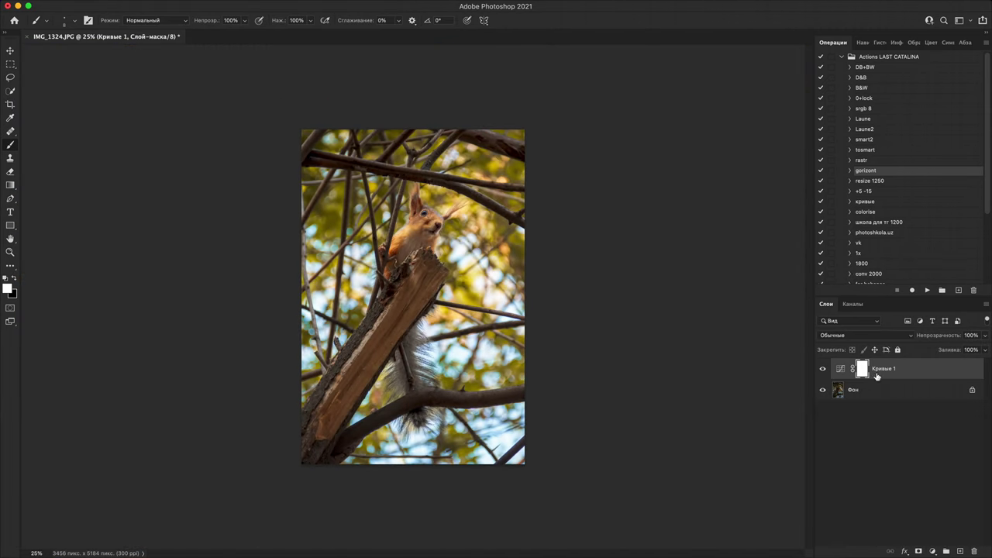
{"action": "left_click", "coordinate": [823, 370]}
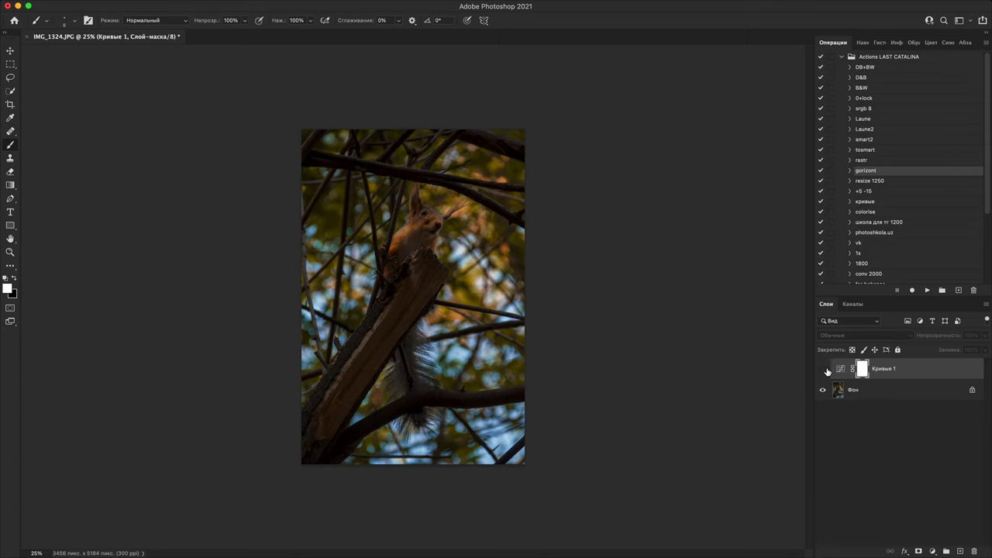
{"action": "left_click", "coordinate": [823, 370]}
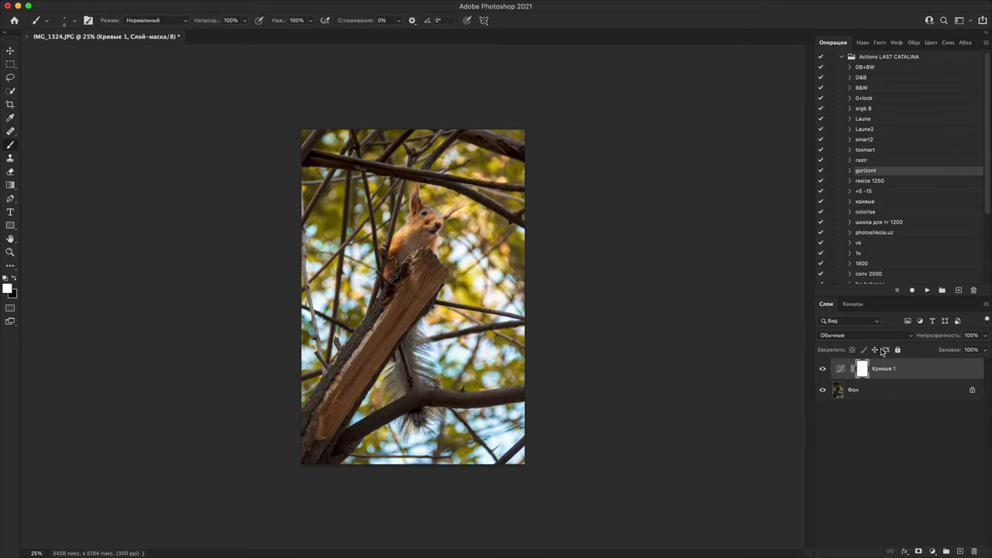
- Invert the Кривые 1 mask to black and set the white brush to 1100 px with 20% opacity
{"action": "key", "text": "super+i"}
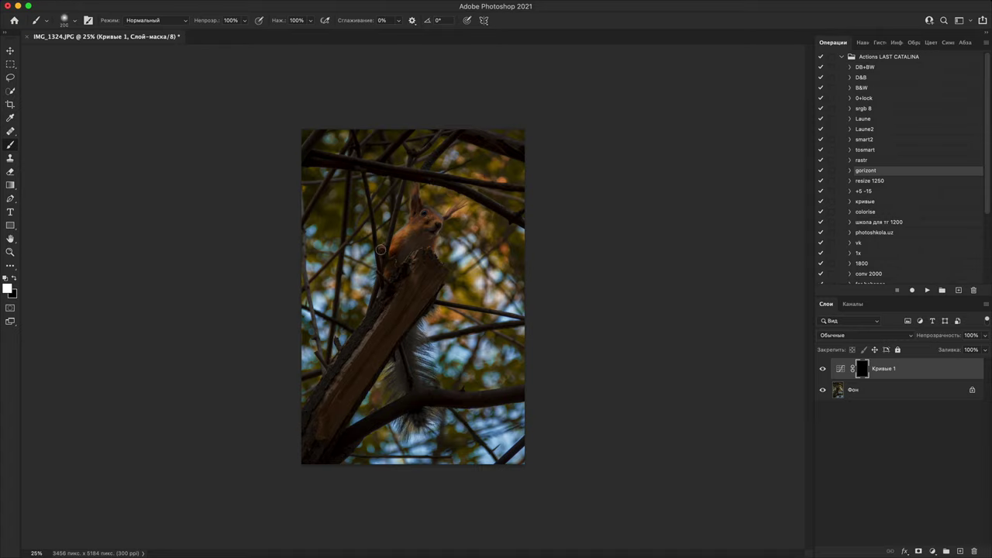
{"action": "key", "text": "bracketright"}
{"action": "key", "text": "bracketright"}
{"action": "key", "text": "bracketright"}
{"action": "key", "text": "bracketright"}
{"action": "key", "text": "bracketright"}
{"action": "key", "text": "bracketright"}
{"action": "key", "text": "bracketright"}
{"action": "key", "text": "bracketright"}
{"action": "key", "text": "bracketright"}
{"action": "key", "text": "2"}
- Try to brighten the squirrel and the broken trunk by painting white on the Кривые 1 mask
{"action": "left_click", "coordinate": [421, 239]}
{"action": "left_click", "coordinate": [424, 214]}
{"action": "left_click", "coordinate": [404, 249]}
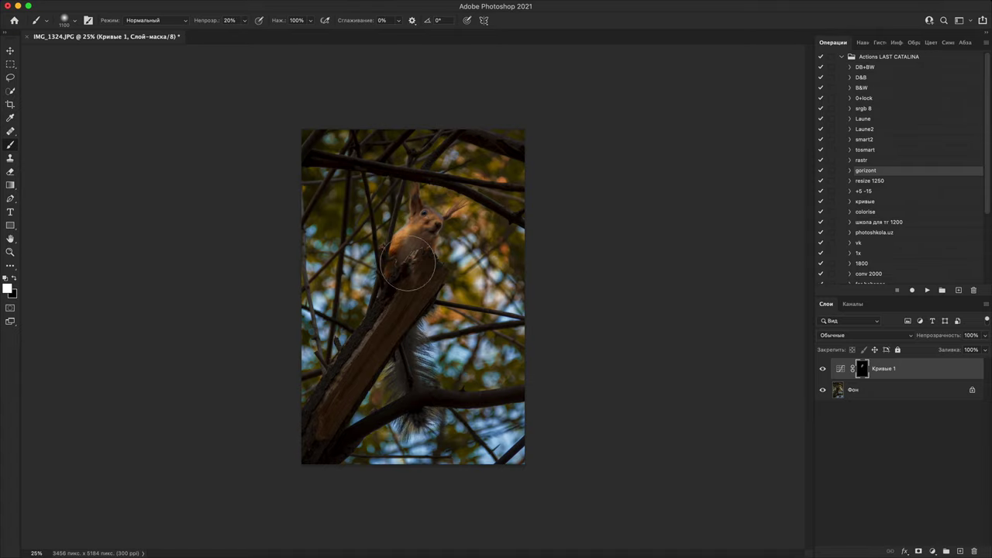
{"action": "mouse_move", "coordinate": [431, 236]}
{"action": "left_mouse_down"}
{"action": "mouse_move", "coordinate": [350, 369]}
{"action": "mouse_move", "coordinate": [364, 397]}
{"action": "left_mouse_up"}
{"action": "left_click", "coordinate": [414, 246]}
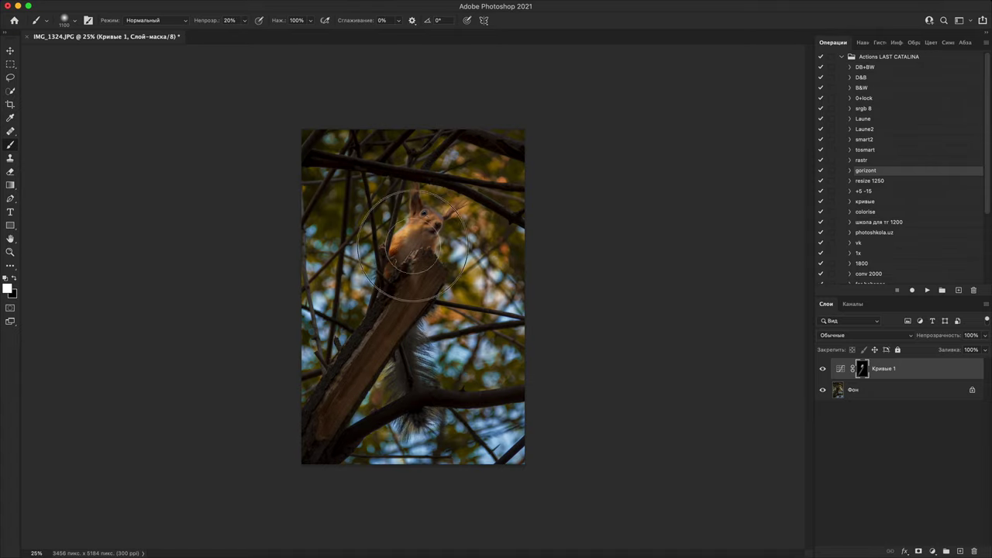
- Try to brighten the area beneath the squirrel on the upper trunk with a larger white brush on the mask
{"action": "key", "text": "bracketleft"}
{"action": "key", "text": "bracketleft"}
{"action": "key", "text": "bracketleft"}
{"action": "key", "text": "bracketleft"}
{"action": "key", "text": "bracketleft"}
{"action": "key", "text": "bracketleft"}
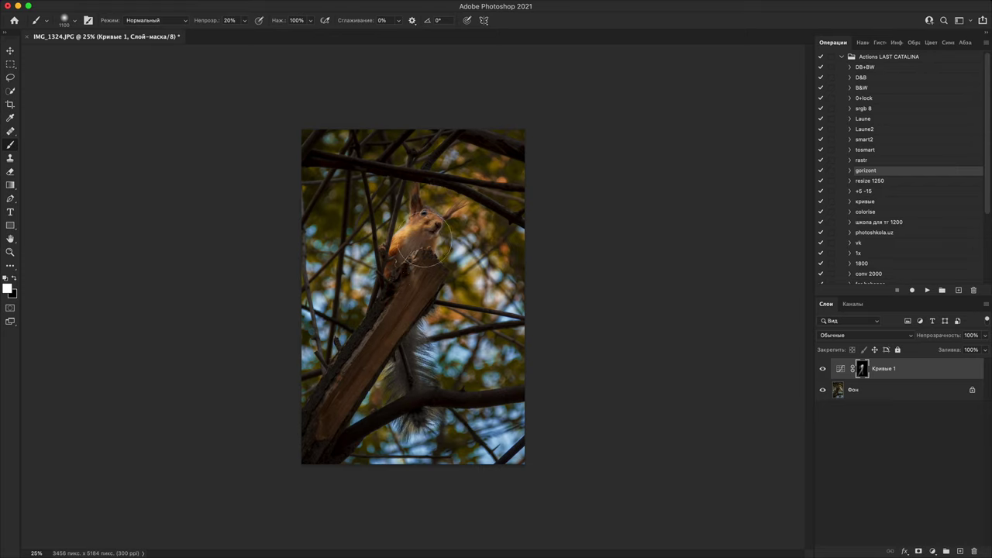
{"action": "key", "text": "bracketright"}
{"action": "key", "text": "bracketright"}
{"action": "key", "text": "bracketright"}
{"action": "key", "text": "bracketright"}
{"action": "key", "text": "bracketright"}
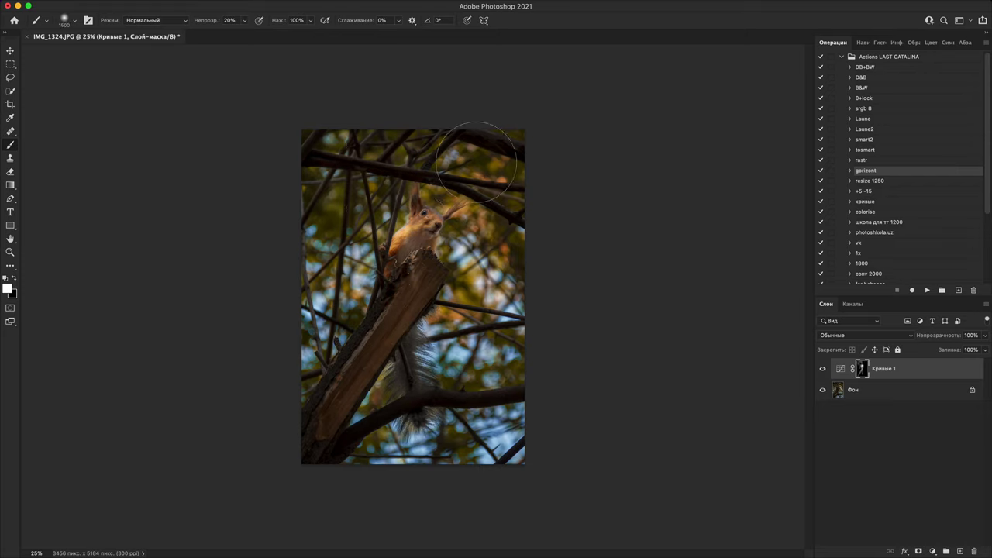
{"action": "mouse_move", "coordinate": [413, 275]}
{"action": "left_mouse_down"}
{"action": "mouse_move", "coordinate": [344, 343]}
{"action": "mouse_move", "coordinate": [383, 313]}
{"action": "mouse_move", "coordinate": [354, 377]}
{"action": "mouse_move", "coordinate": [329, 377]}
{"action": "mouse_move", "coordinate": [415, 225]}
{"action": "mouse_move", "coordinate": [394, 302]}
{"action": "left_mouse_up"}
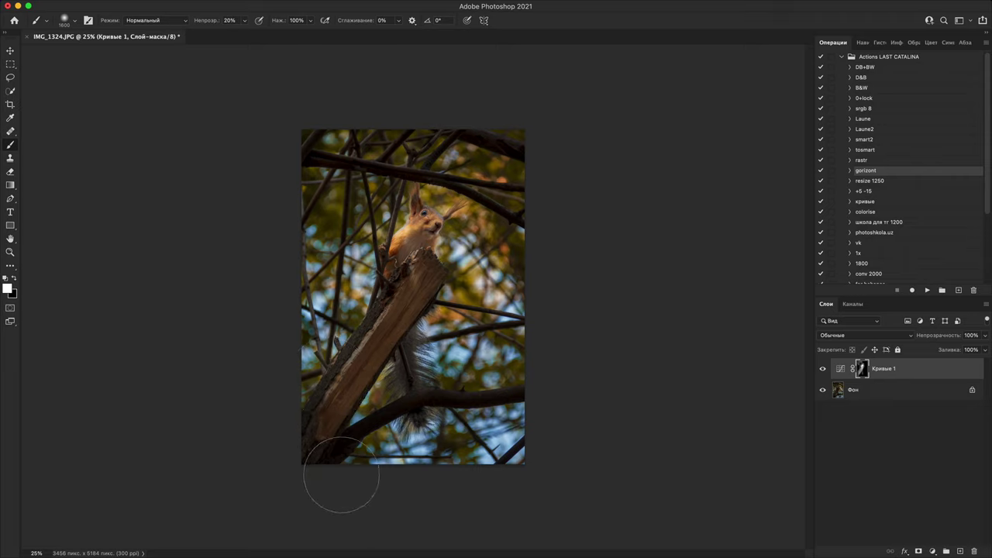
- Try to brighten the base of the trunk on the mask with a smaller 300 px white brush
{"action": "key", "text": "bracketleft"}
{"action": "key", "text": "bracketleft"}
{"action": "key", "text": "bracketleft"}
{"action": "key", "text": "bracketleft"}
{"action": "key", "text": "bracketleft"}
{"action": "key", "text": "bracketleft"}
{"action": "key", "text": "bracketleft"}
{"action": "key", "text": "bracketleft"}
{"action": "key", "text": "bracketleft"}
{"action": "key", "text": "bracketleft"}
{"action": "key", "text": "bracketleft"}
{"action": "key", "text": "bracketleft"}
{"action": "key", "text": "bracketleft"}
{"action": "left_click_drag", "start_coordinate": [322, 465], "coordinate": [367, 429]}
{"action": "left_click", "coordinate": [343, 447]}
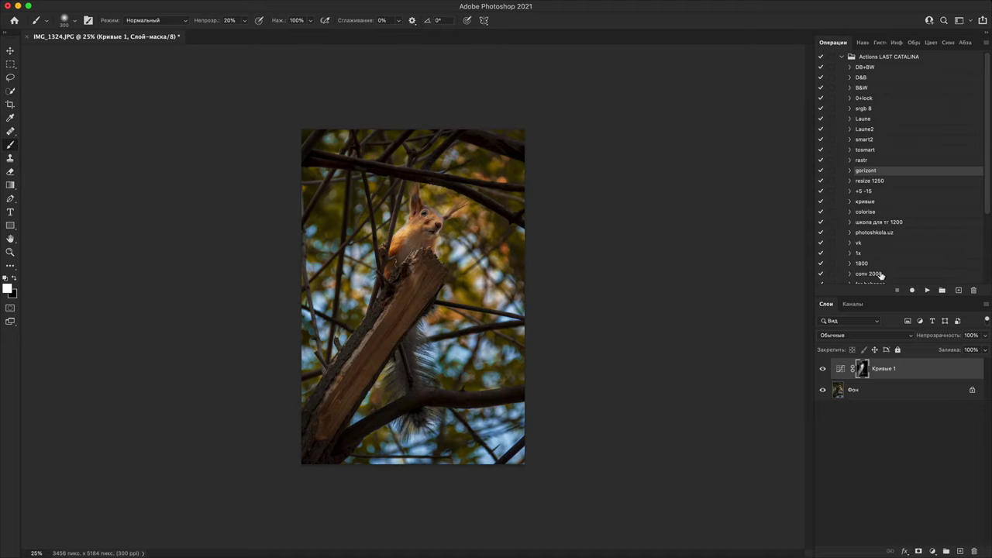
- Reset the Кривые 1 mask to solid white and darken the background around the squirrel with a large black brush at 20% opacity
{"action": "key", "text": "super+BackSpace"}
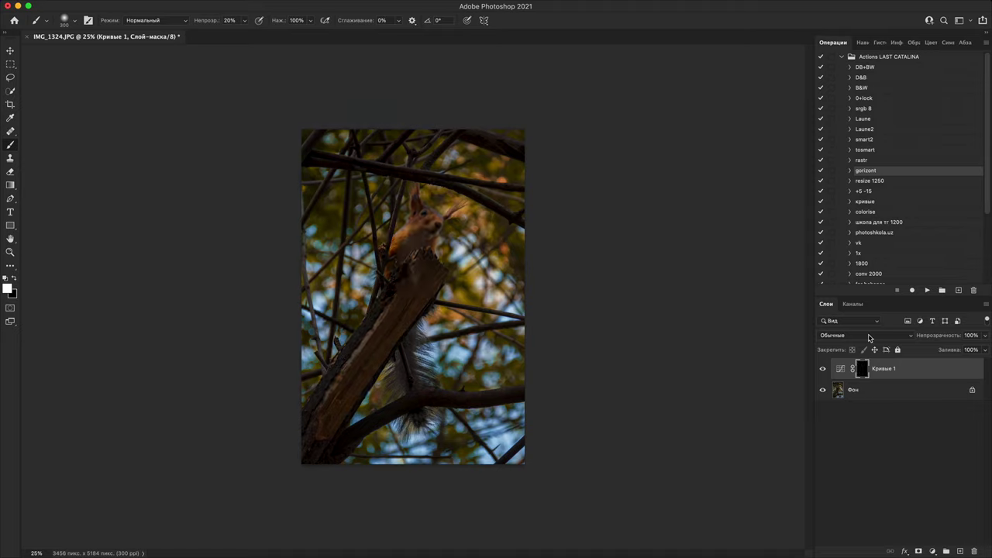
{"action": "key", "text": "super+i"}
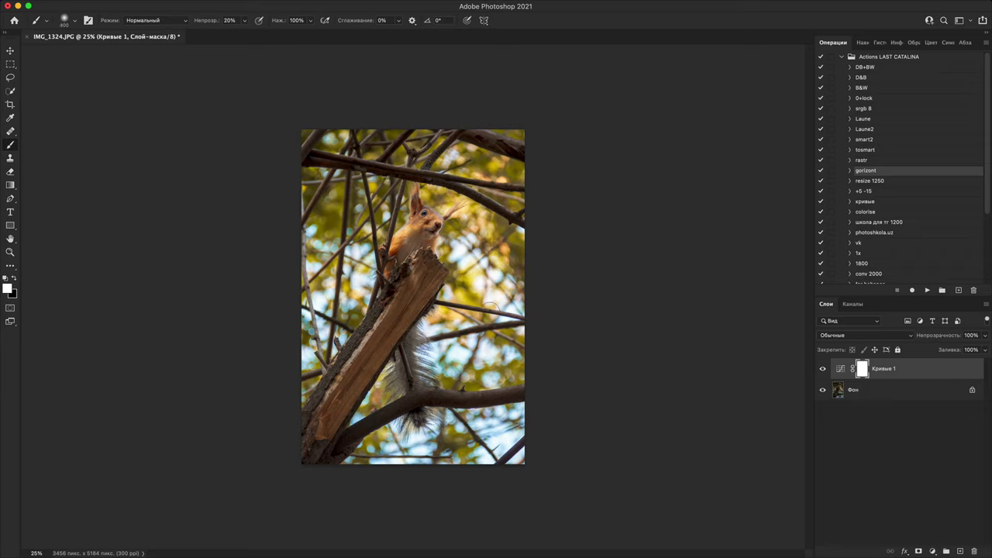
{"action": "key", "text": "bracketright"}
{"action": "key", "text": "bracketright"}
{"action": "key", "text": "bracketright"}
{"action": "key", "text": "x"}
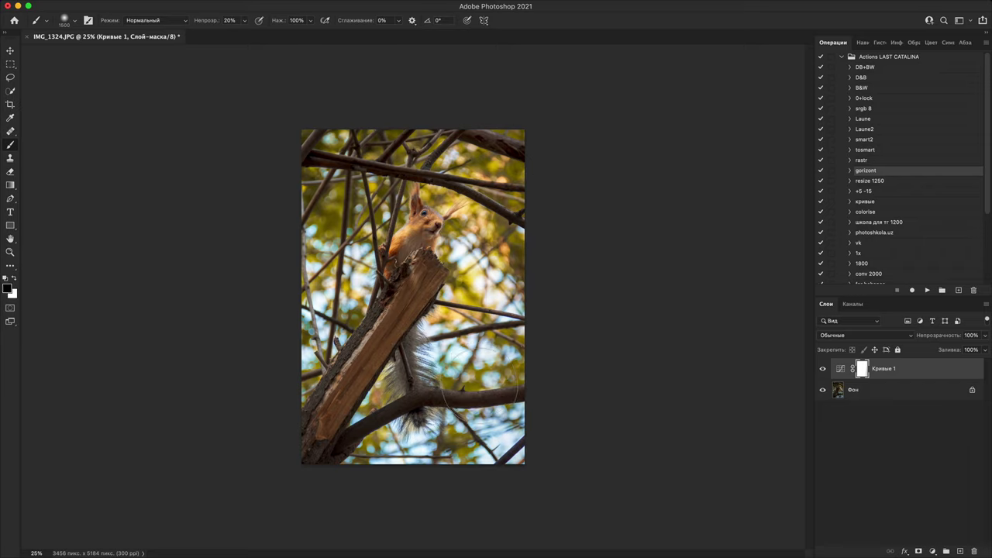
{"action": "left_click_drag", "start_coordinate": [452, 440], "coordinate": [532, 108]}
{"action": "mouse_move", "coordinate": [377, 138]}
{"action": "left_mouse_down"}
{"action": "mouse_move", "coordinate": [318, 331]}
{"action": "mouse_move", "coordinate": [342, 169]}
{"action": "left_mouse_up"}
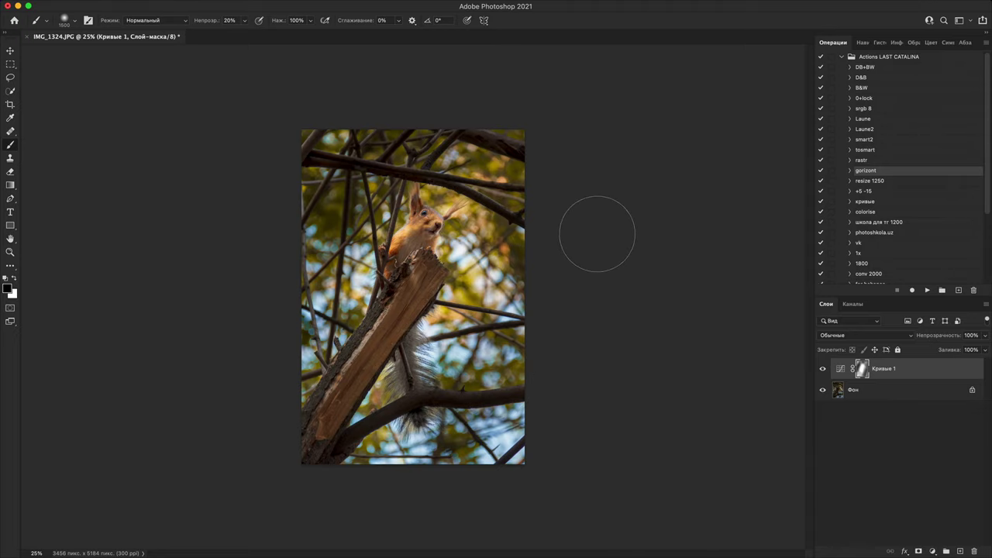
- Close IMG_1324.JPG without saving the changes
{"action": "left_click", "coordinate": [27, 36]}
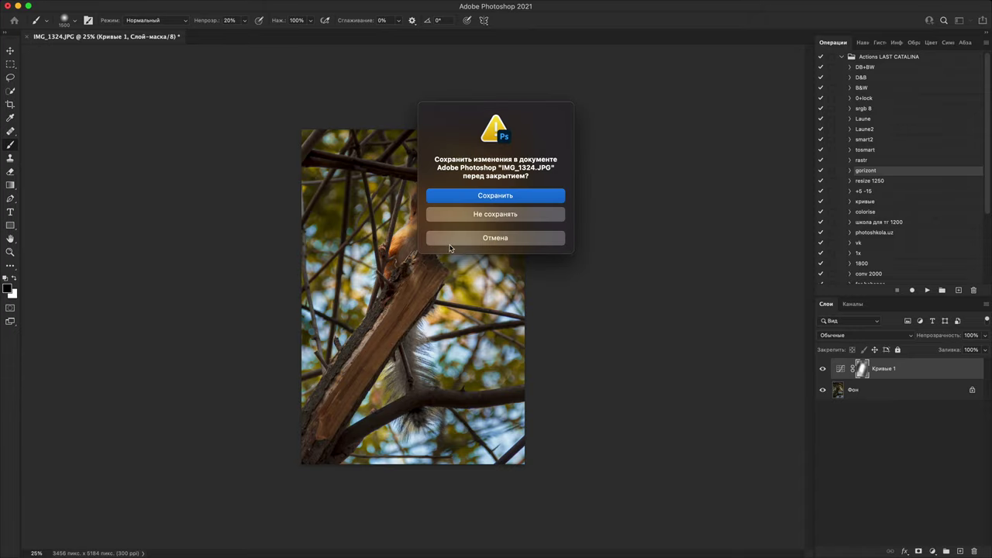
{"action": "left_click", "coordinate": [473, 214]}
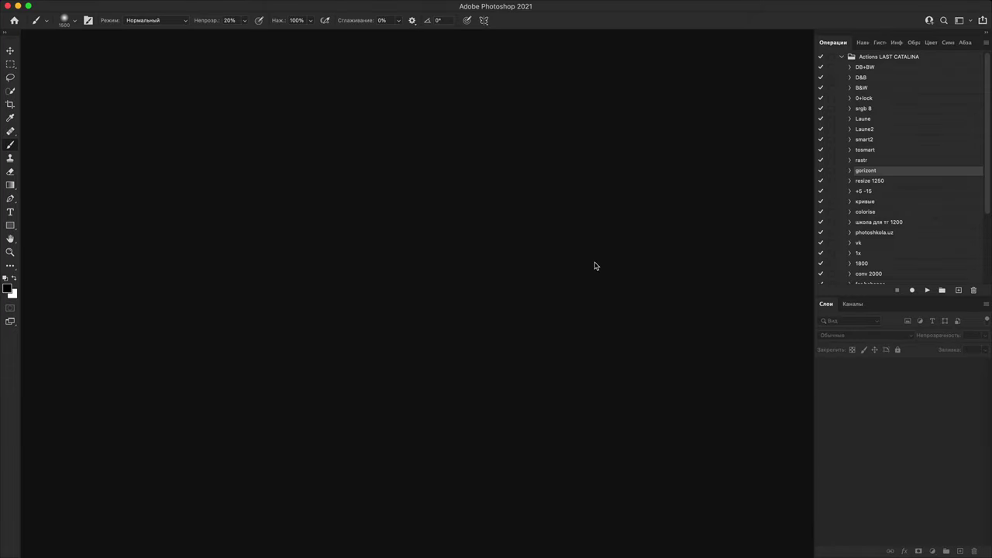
- Switch to Adobe Bridge and open the purple flower photo IMG_1469-4.JPG in Photoshop
{"action": "left_click", "coordinate": [17, 6]}
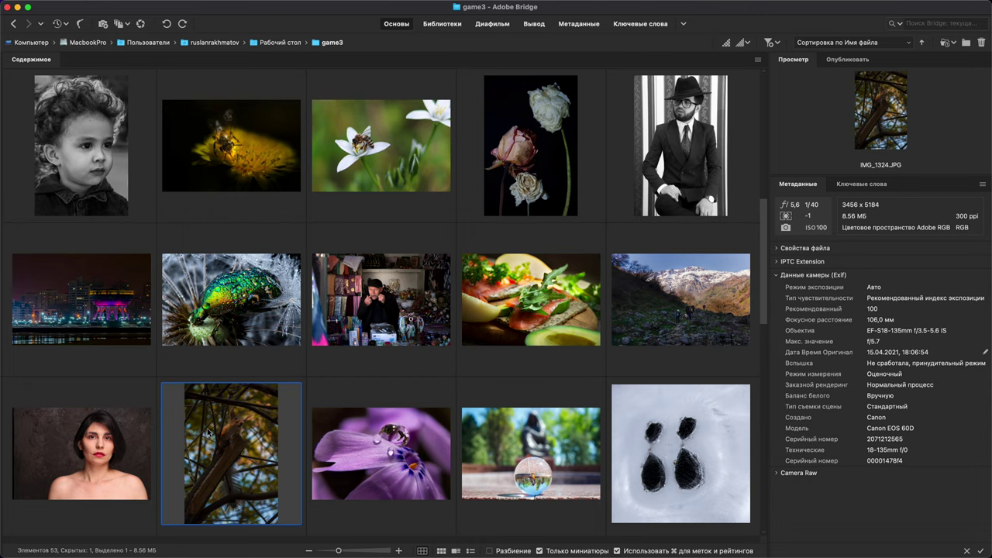
{"action": "left_click", "coordinate": [384, 481]}
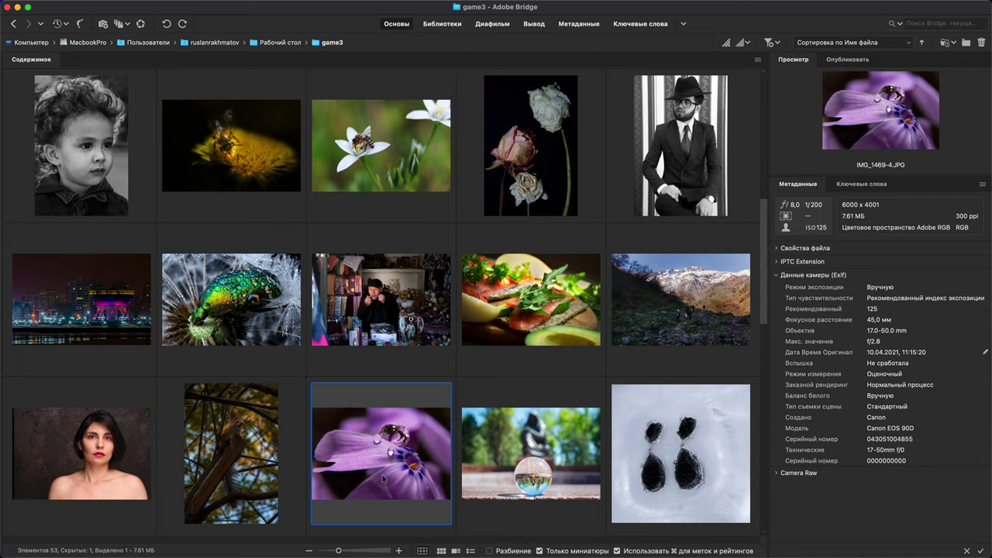
{"action": "double_click", "coordinate": [384, 479]}
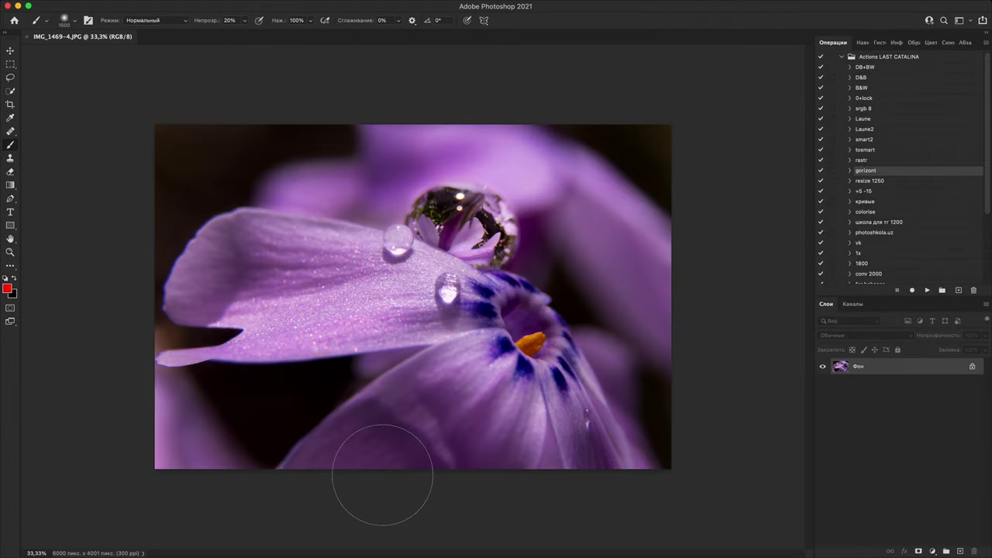
- Examine the reflections and highlights inside the large water drop up close, and compare them with the full frame
{"action": "key", "text": "super+plus"}
{"action": "key", "text": "super+plus"}
{"action": "key", "text": "super+plus"}
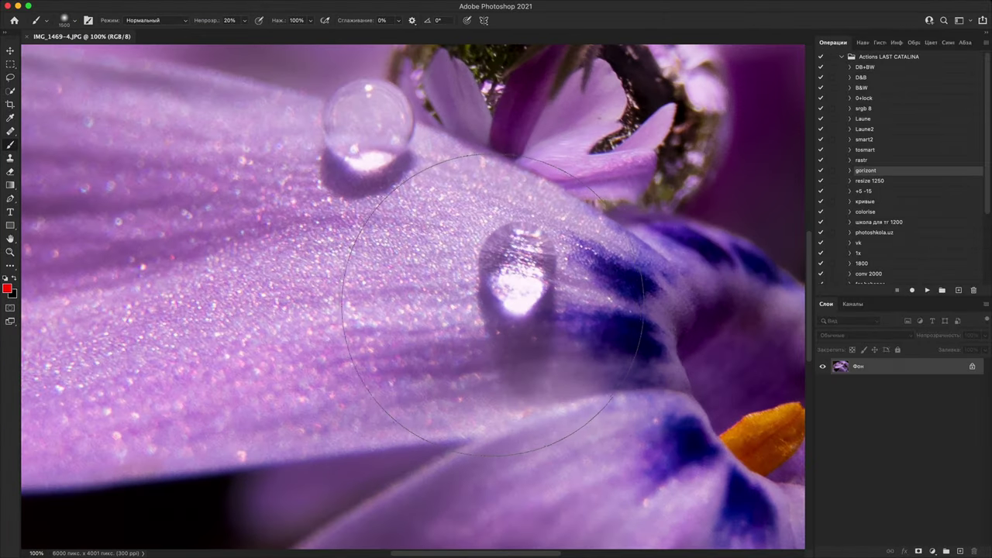
{"action": "left_click_drag", "start_coordinate": [463, 394], "coordinate": [384, 554]}
{"action": "key", "text": "super+plus"}
{"action": "key", "text": "super+plus"}
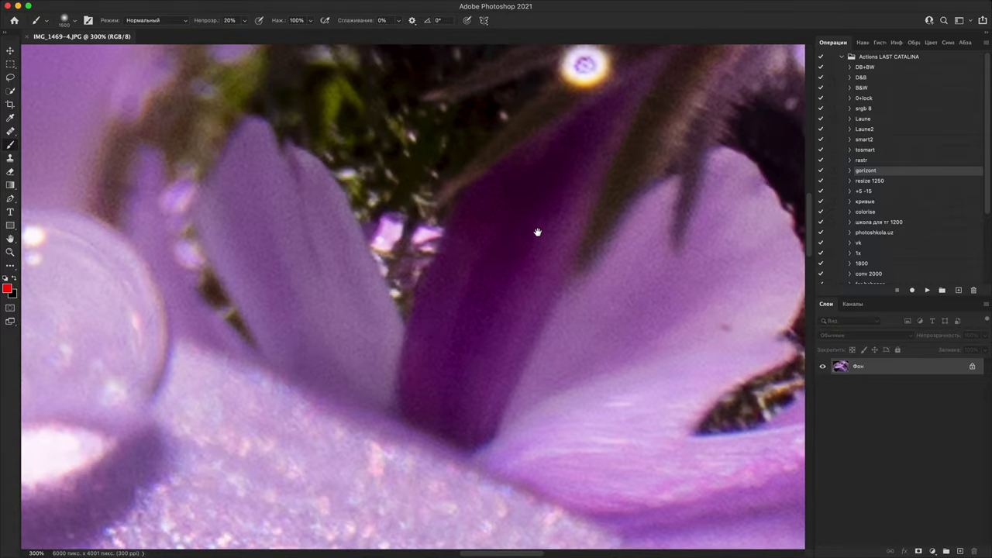
{"action": "left_click_drag", "start_coordinate": [535, 230], "coordinate": [423, 505]}
{"action": "key", "text": "super+plus"}
{"action": "key", "text": "super+minus"}
{"action": "key", "text": "super+minus"}
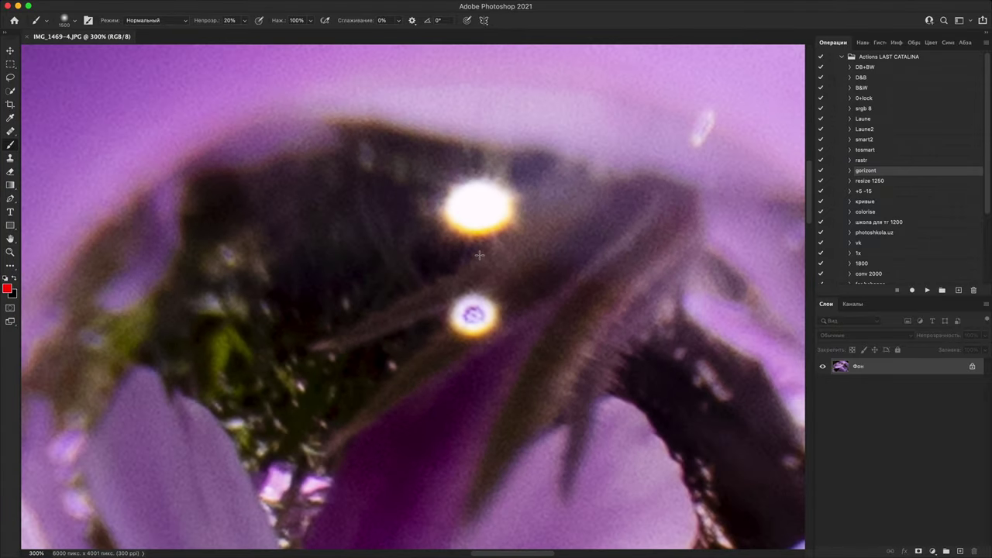
{"action": "key", "text": "super+minus"}
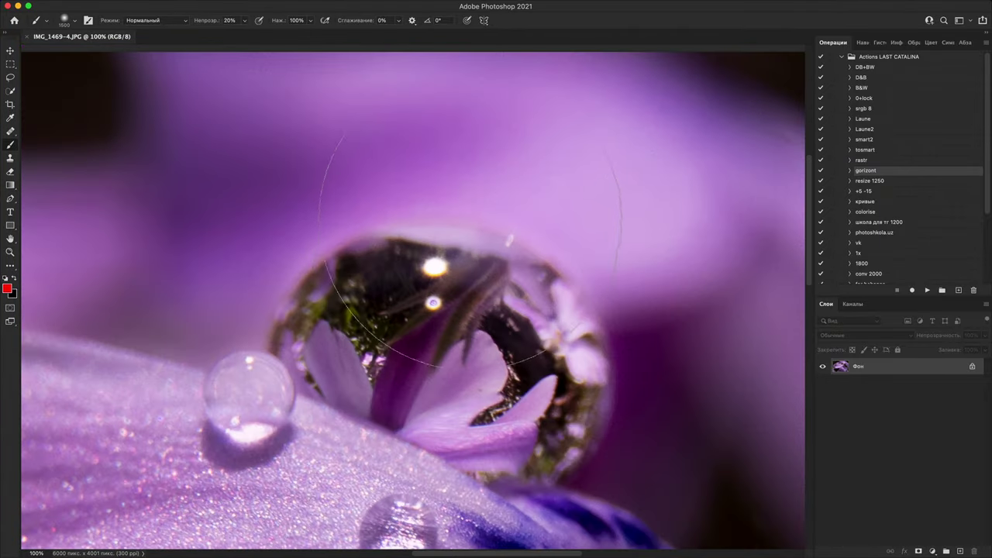
{"action": "mouse_move", "coordinate": [451, 536]}
{"action": "left_mouse_down"}
{"action": "mouse_move", "coordinate": [518, 330]}
{"action": "mouse_move", "coordinate": [508, 308]}
{"action": "mouse_move", "coordinate": [529, 331]}
{"action": "mouse_move", "coordinate": [518, 280]}
{"action": "left_mouse_up"}
{"action": "key", "text": "super+minus"}
{"action": "key", "text": "super+minus"}
{"action": "key", "text": "super+minus"}
{"action": "key", "text": "super+minus"}
{"action": "key", "text": "super+minus"}
{"action": "key", "text": "super+plus"}
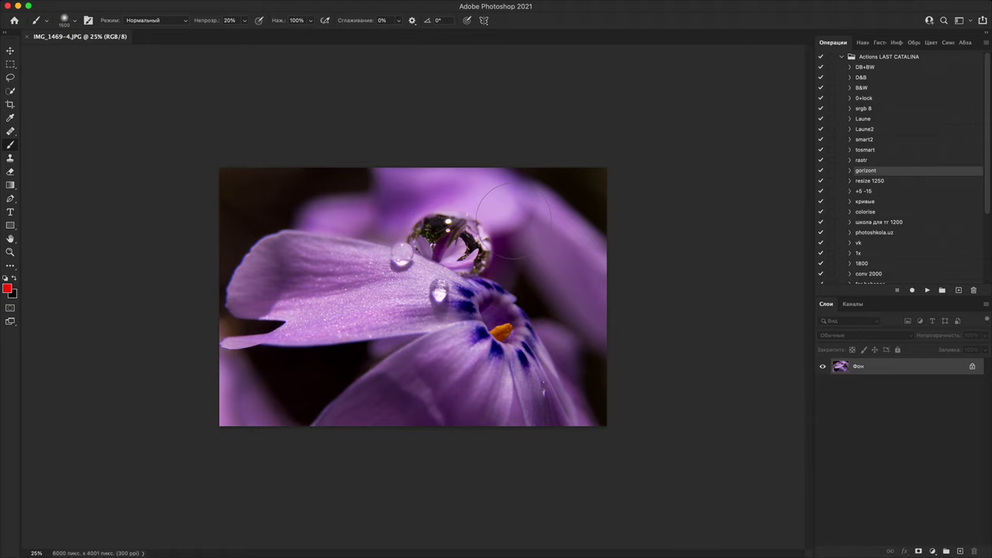
- Examine the petal texture, the blurred background and the small drop beside the large one at 100%
{"action": "key", "text": "super+plus"}
{"action": "key", "text": "super+plus"}
{"action": "key", "text": "super+plus"}
{"action": "key", "text": "super+plus"}
{"action": "left_click_drag", "start_coordinate": [497, 346], "coordinate": [534, 392]}
{"action": "left_click_drag", "start_coordinate": [149, 155], "coordinate": [643, 296]}
{"action": "left_click_drag", "start_coordinate": [432, 365], "coordinate": [439, 346]}
{"action": "left_click_drag", "start_coordinate": [758, 308], "coordinate": [463, 360]}
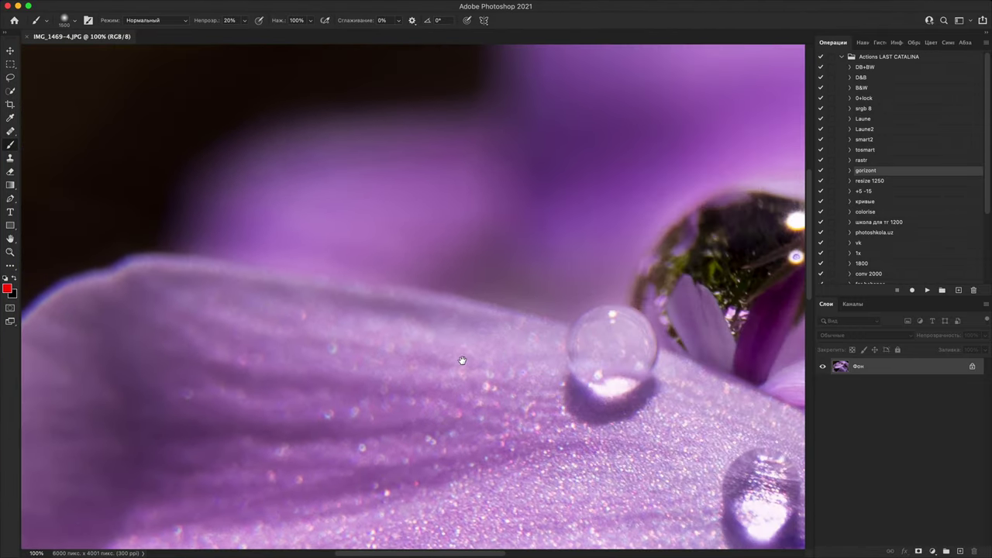
{"action": "key", "text": "super+minus"}
{"action": "key", "text": "super+minus"}
{"action": "key", "text": "super+minus"}
{"action": "key", "text": "super+minus"}
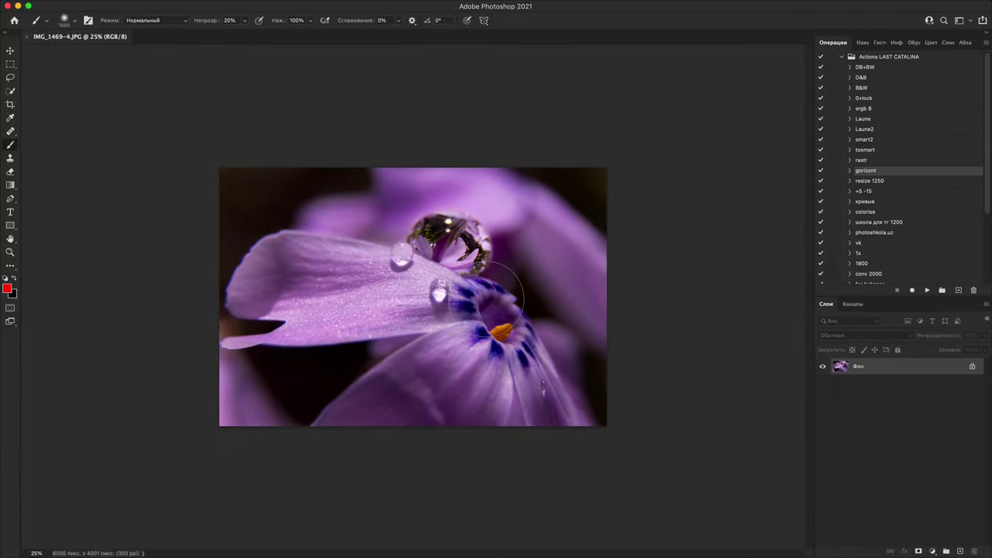
- Inspect the sharpness of the two small drops and the large drop's edges, and review the whole composition
{"action": "key", "text": "super+plus"}
{"action": "key", "text": "super+plus"}
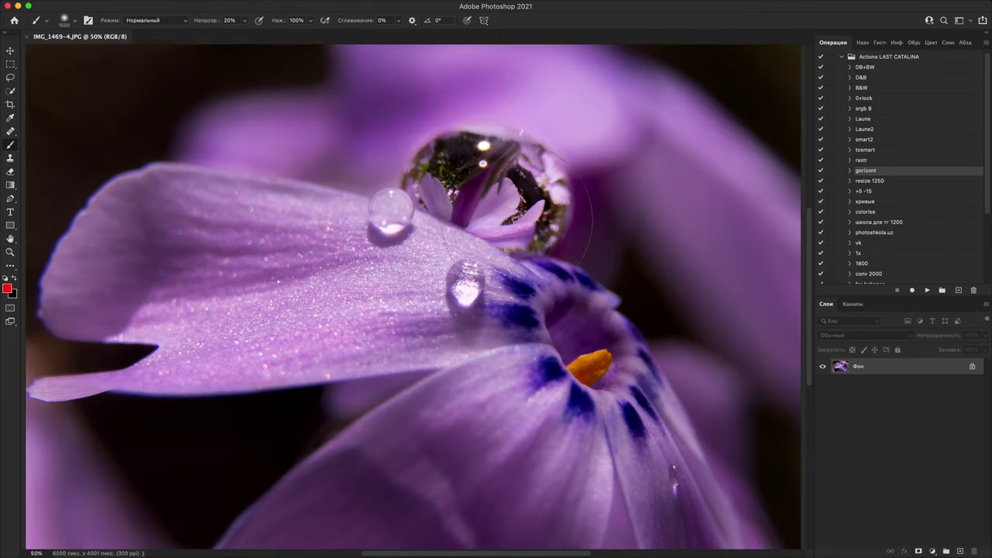
{"action": "key", "text": "super+plus"}
{"action": "key", "text": "super+plus"}
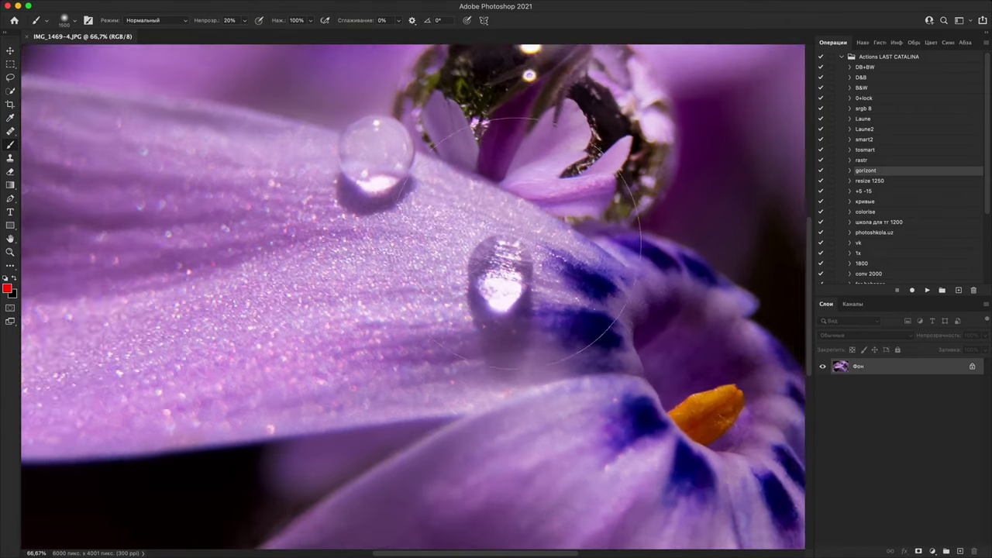
{"action": "left_click_drag", "start_coordinate": [515, 264], "coordinate": [368, 489]}
{"action": "key", "text": "super+plus"}
{"action": "key", "text": "super+plus"}
{"action": "left_click_drag", "start_coordinate": [527, 203], "coordinate": [499, 322]}
{"action": "key", "text": "super+1"}
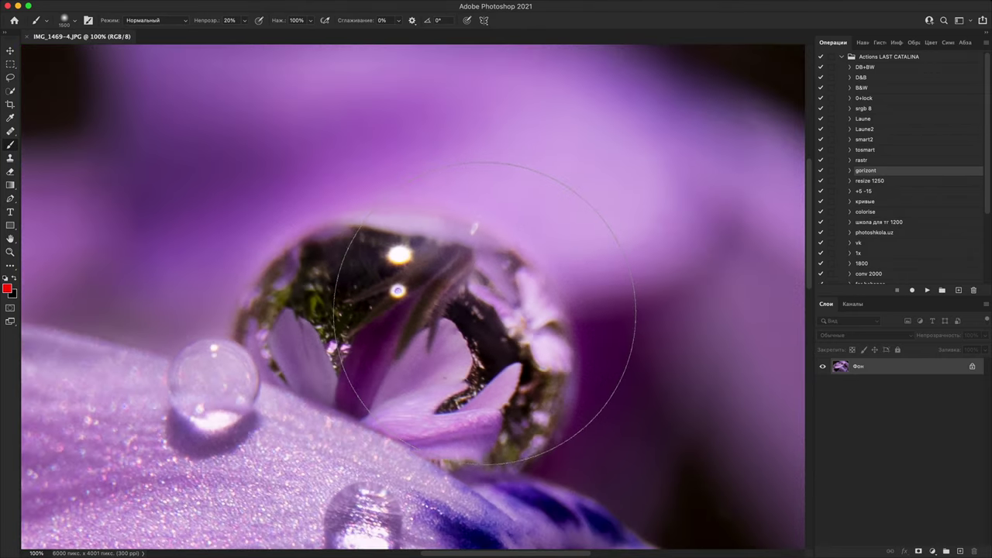
{"action": "key", "text": "super+minus"}
{"action": "key", "text": "super+minus"}
{"action": "key", "text": "super+minus"}
{"action": "key", "text": "super+minus"}
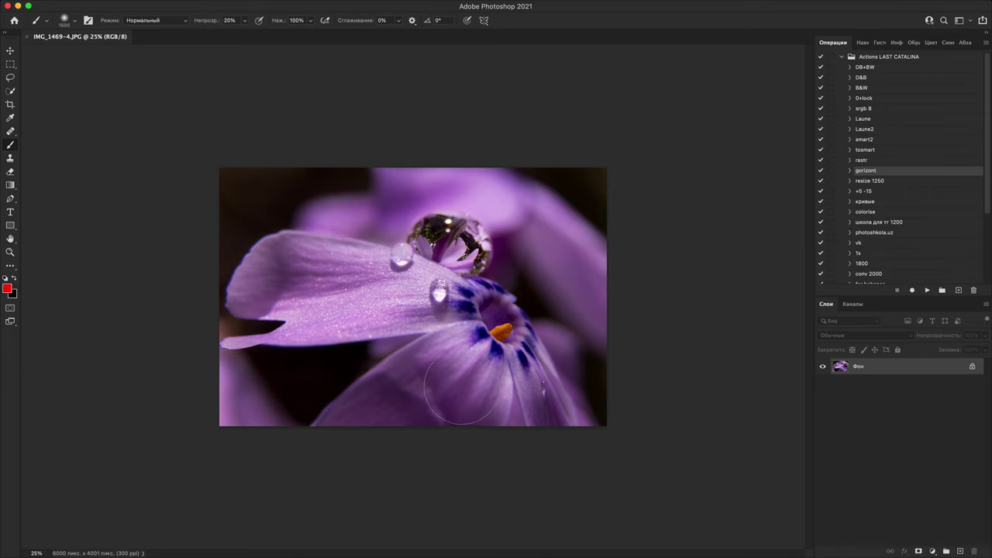
- Reduce the brush to 900 px and add a new empty layer above the background
{"action": "key", "text": "super+equal"}
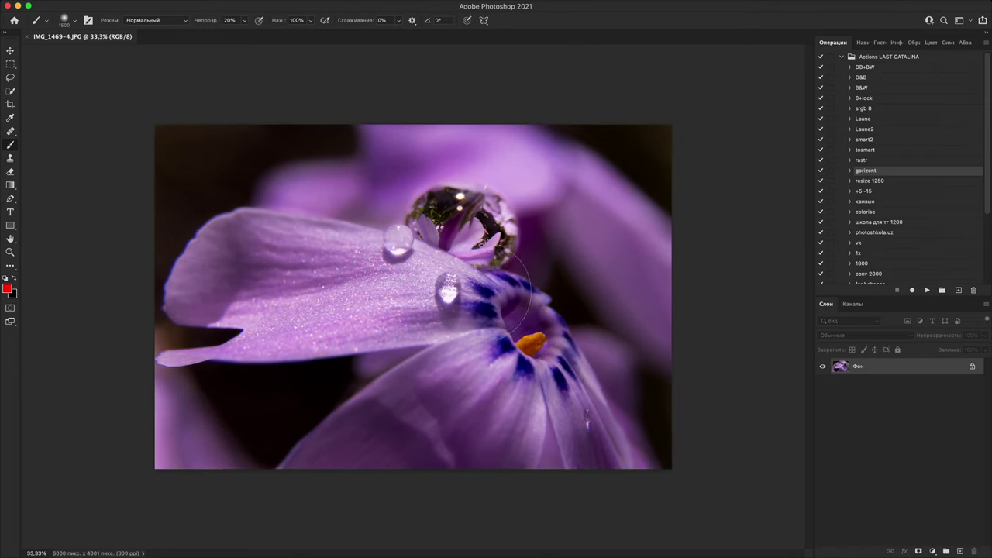
{"action": "key", "text": "super+equal"}
{"action": "key", "text": "super+equal"}
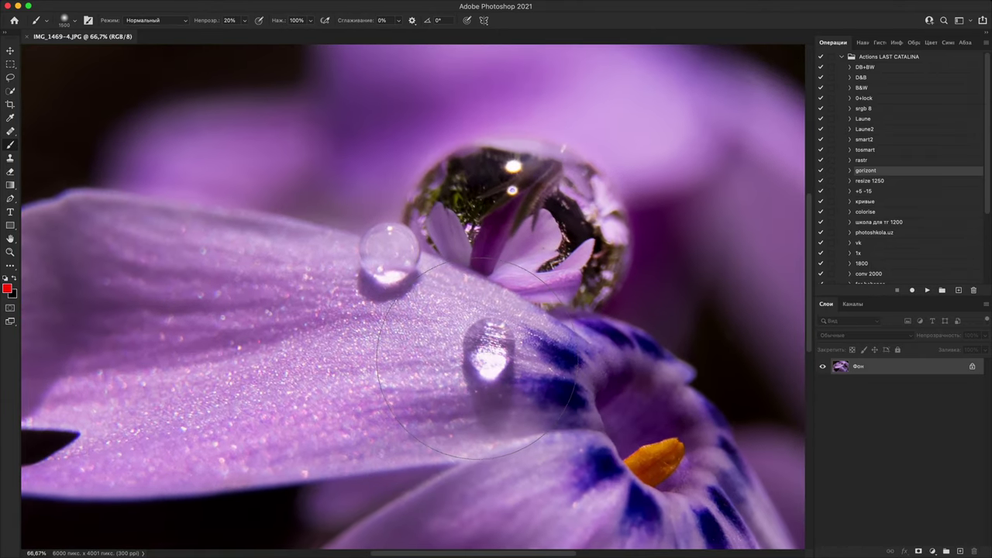
{"action": "key", "text": "bracketleft"}
{"action": "key", "text": "bracketleft"}
{"action": "key", "text": "bracketleft"}
{"action": "key", "text": "bracketleft"}
{"action": "key", "text": "bracketleft"}
{"action": "key", "text": "bracketleft"}
{"action": "left_click", "coordinate": [961, 550]}
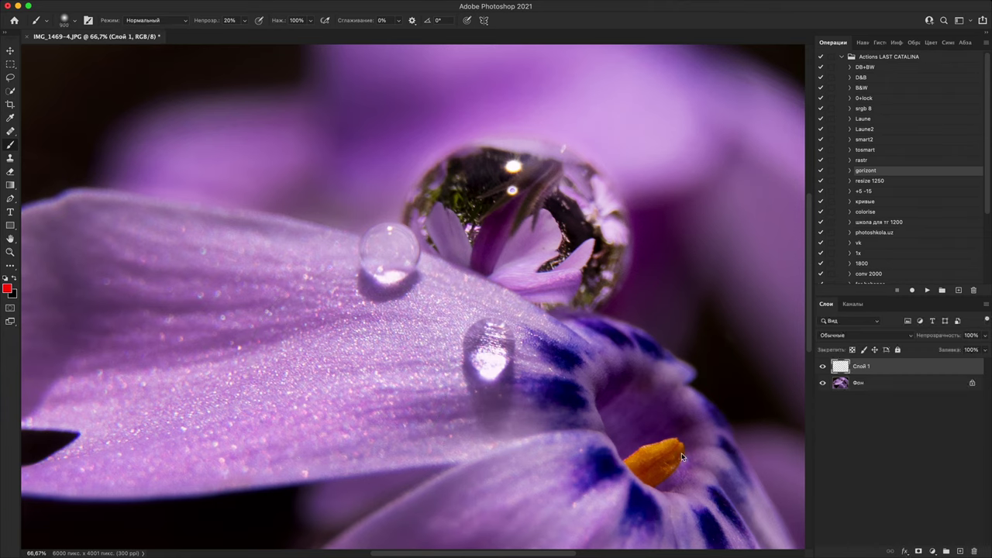
- Mark the petal and both small drops with long red strokes using a 175 px brush on Слой 1
{"action": "key", "text": "bracketleft"}
{"action": "key", "text": "bracketleft"}
{"action": "key", "text": "bracketleft"}
{"action": "key", "text": "bracketleft"}
{"action": "key", "text": "bracketleft"}
{"action": "key", "text": "bracketleft"}
{"action": "key", "text": "bracketleft"}
{"action": "key", "text": "bracketleft"}
{"action": "key", "text": "bracketleft"}
{"action": "left_click_drag", "start_coordinate": [131, 435], "coordinate": [559, 349]}
{"action": "mouse_move", "coordinate": [67, 365]}
{"action": "left_mouse_down"}
{"action": "mouse_move", "coordinate": [317, 279]}
{"action": "mouse_move", "coordinate": [425, 221]}
{"action": "mouse_move", "coordinate": [333, 553]}
{"action": "left_mouse_up"}
- Outline the large water drop with a red stroke, and undo all the red marks on Слой 1
{"action": "key", "text": "super+plus"}
{"action": "key", "text": "super+plus"}
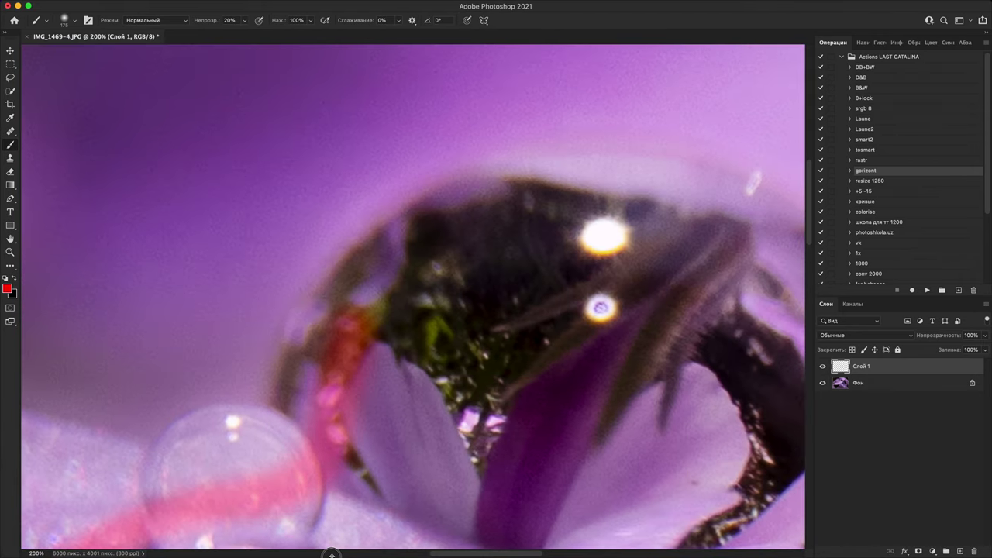
{"action": "scroll", "coordinate": [332, 542], "scroll_direction": "right", "scroll_amount": 5}
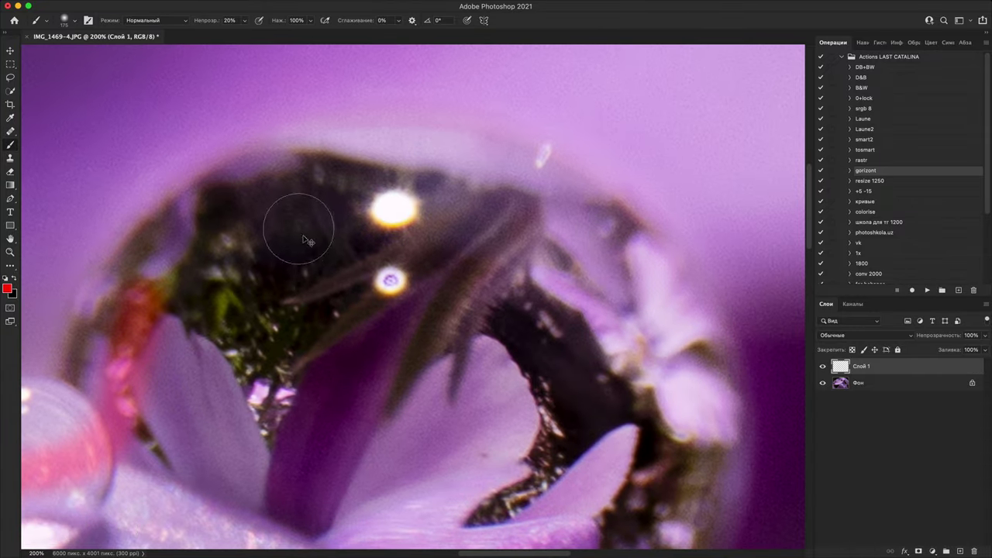
{"action": "key", "text": "super+minus"}
{"action": "left_click_drag", "start_coordinate": [378, 329], "coordinate": [279, 200]}
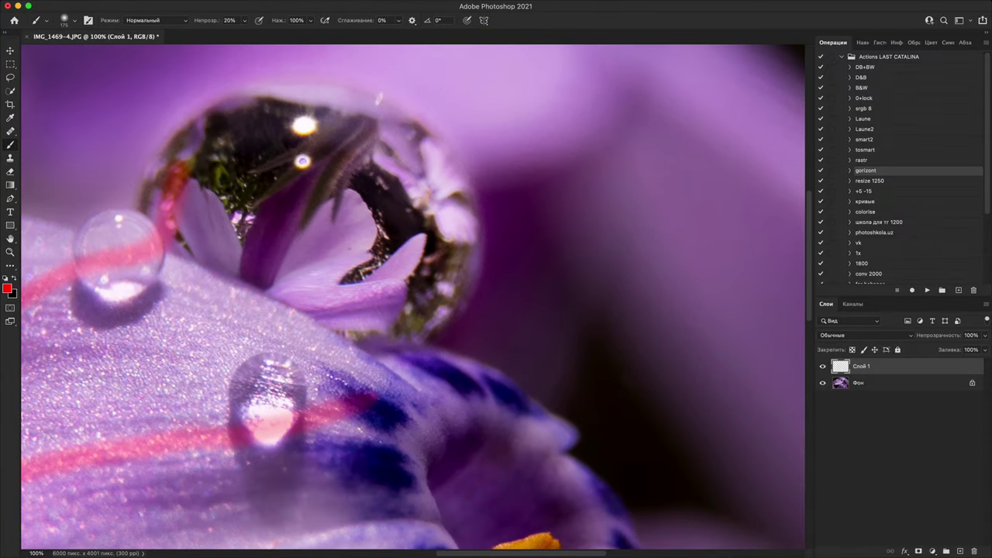
{"action": "mouse_move", "coordinate": [361, 353]}
{"action": "left_mouse_down"}
{"action": "mouse_move", "coordinate": [507, 200]}
{"action": "mouse_move", "coordinate": [333, 84]}
{"action": "mouse_move", "coordinate": [149, 109]}
{"action": "mouse_move", "coordinate": [136, 310]}
{"action": "left_mouse_up"}
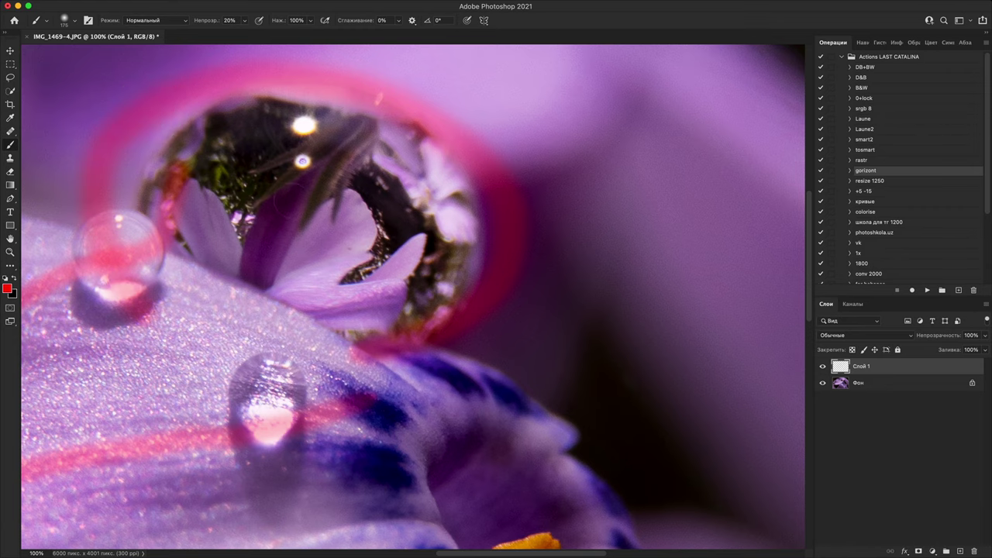
{"action": "key", "text": "super+z"}
{"action": "key", "text": "super+z"}
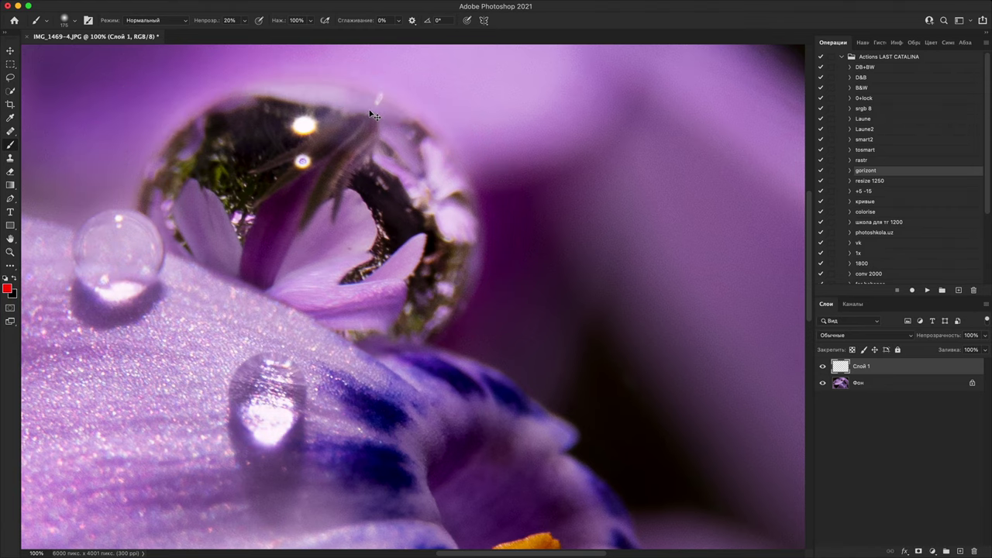
- Mark the large drop's blurred right edge in red with the 175 px brush on Слой 1
{"action": "key", "text": "super+plus"}
{"action": "left_click_drag", "start_coordinate": [354, 245], "coordinate": [379, 507]}
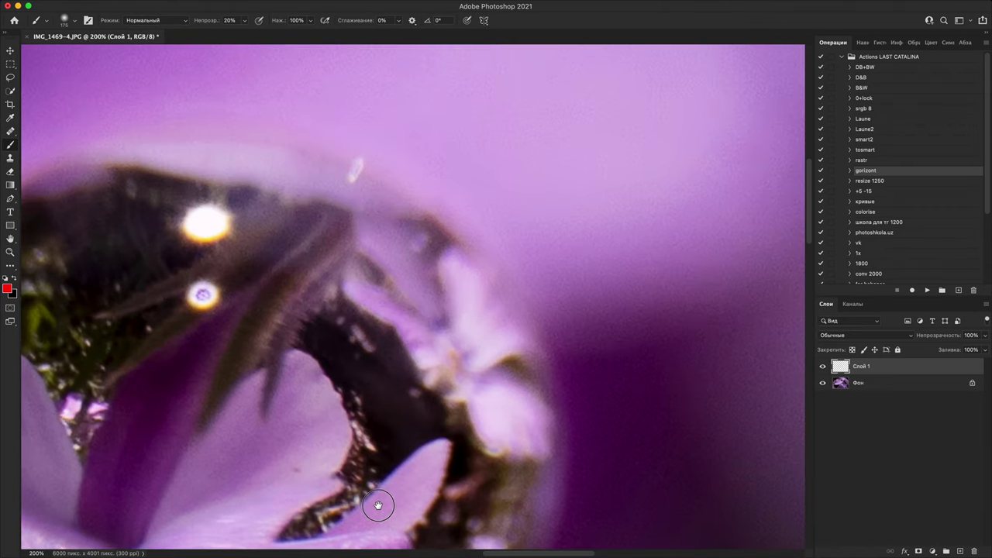
{"action": "left_click_drag", "start_coordinate": [307, 251], "coordinate": [520, 321]}
{"action": "left_click_drag", "start_coordinate": [421, 335], "coordinate": [467, 296]}
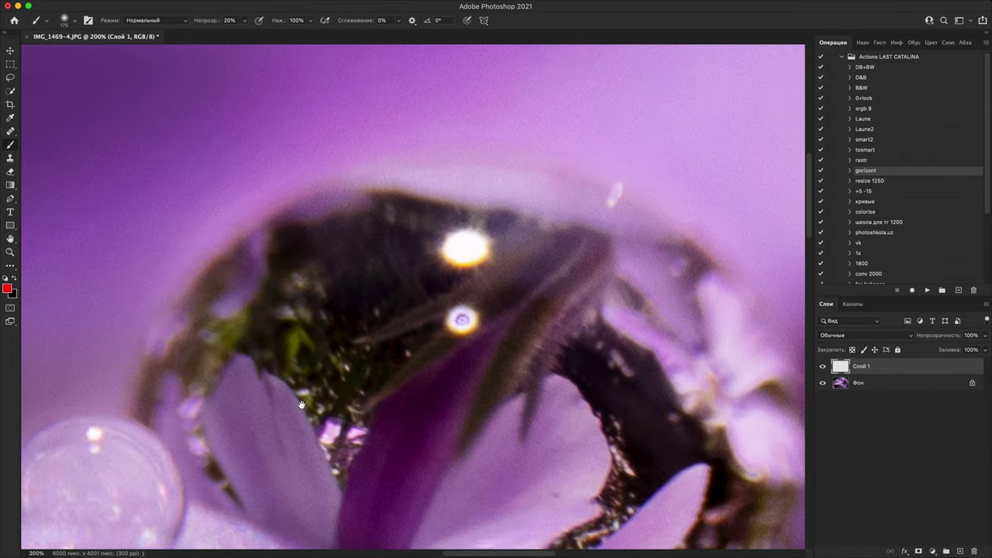
{"action": "left_click_drag", "start_coordinate": [301, 404], "coordinate": [467, 492]}
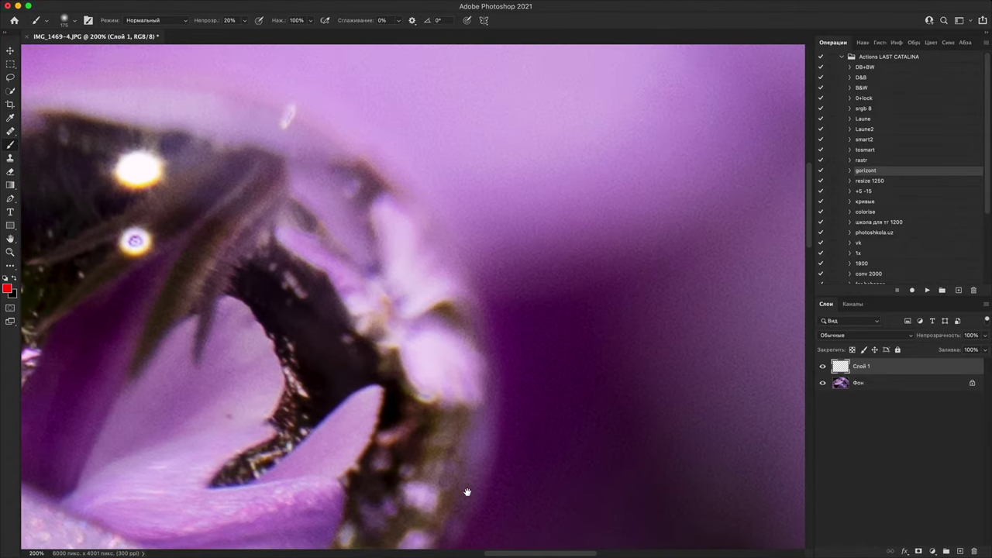
{"action": "left_click_drag", "start_coordinate": [504, 326], "coordinate": [504, 476]}
{"action": "left_click_drag", "start_coordinate": [458, 344], "coordinate": [552, 386]}
- Mark the large drop's left edge and spots around the neighbouring small drop in red on Слой 1
{"action": "left_click_drag", "start_coordinate": [183, 309], "coordinate": [410, 182]}
{"action": "mouse_move", "coordinate": [308, 191]}
{"action": "left_mouse_down"}
{"action": "mouse_move", "coordinate": [262, 254]}
{"action": "mouse_move", "coordinate": [244, 314]}
{"action": "left_mouse_up"}
{"action": "mouse_move", "coordinate": [352, 415]}
{"action": "left_mouse_down"}
{"action": "mouse_move", "coordinate": [337, 197]}
{"action": "mouse_move", "coordinate": [416, 294]}
{"action": "left_mouse_up"}
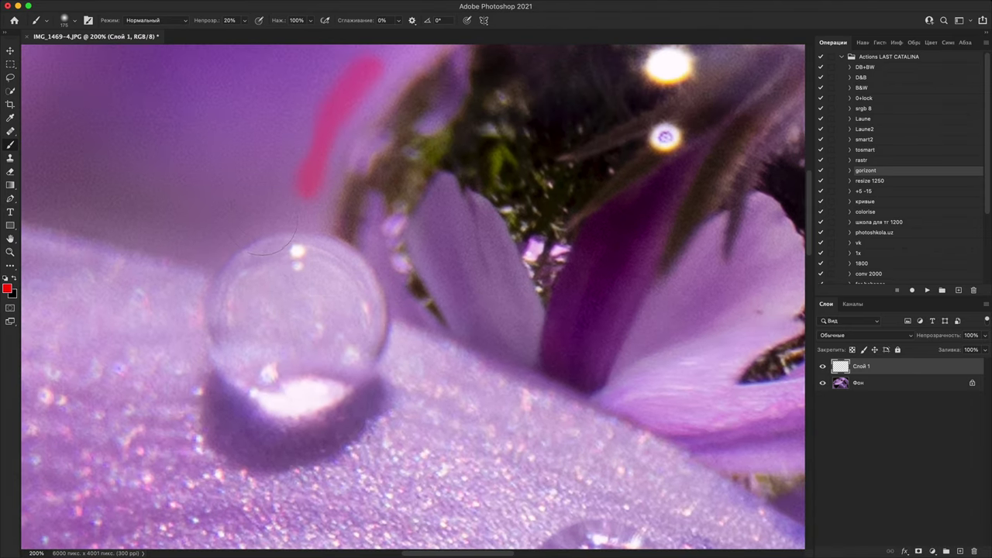
{"action": "left_click_drag", "start_coordinate": [270, 200], "coordinate": [242, 218]}
{"action": "left_click", "coordinate": [216, 238]}
{"action": "left_click_drag", "start_coordinate": [485, 401], "coordinate": [292, 343]}
{"action": "left_click", "coordinate": [157, 244]}
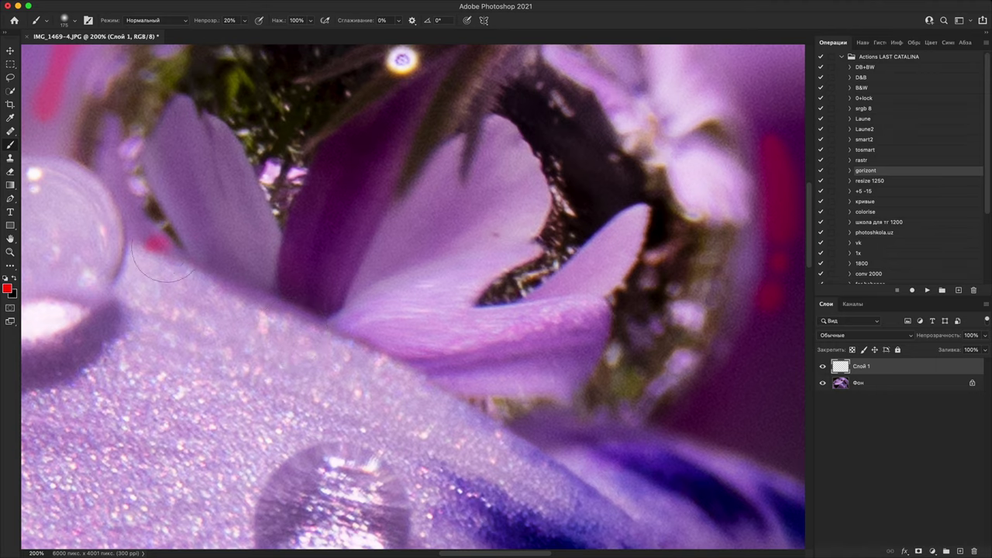
- Try a tighter crop around the water drops, with a strip of empty canvas above the flower
{"action": "key", "text": "super+minus"}
{"action": "key", "text": "super+minus"}
{"action": "key", "text": "super+minus"}
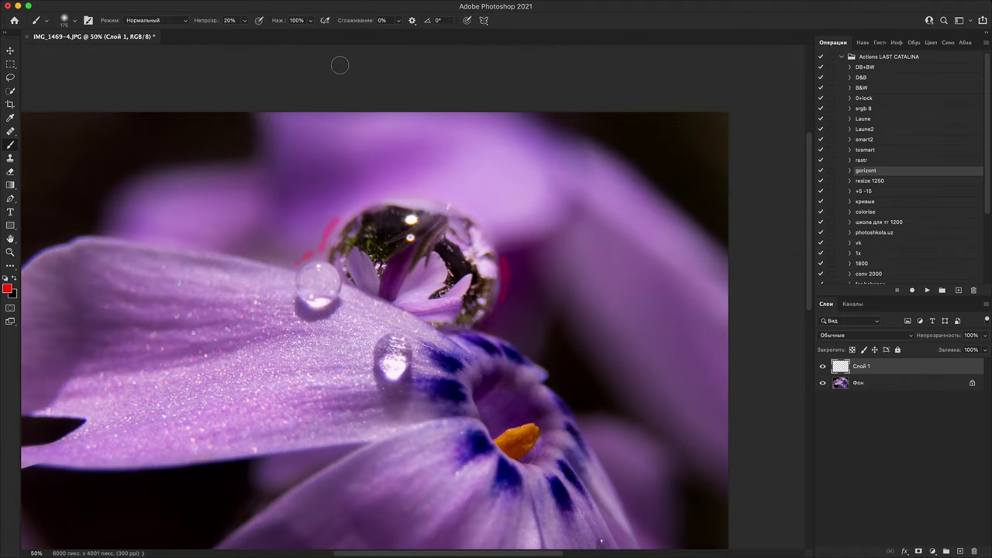
{"action": "key", "text": "super+minus"}
{"action": "key", "text": "super+minus"}
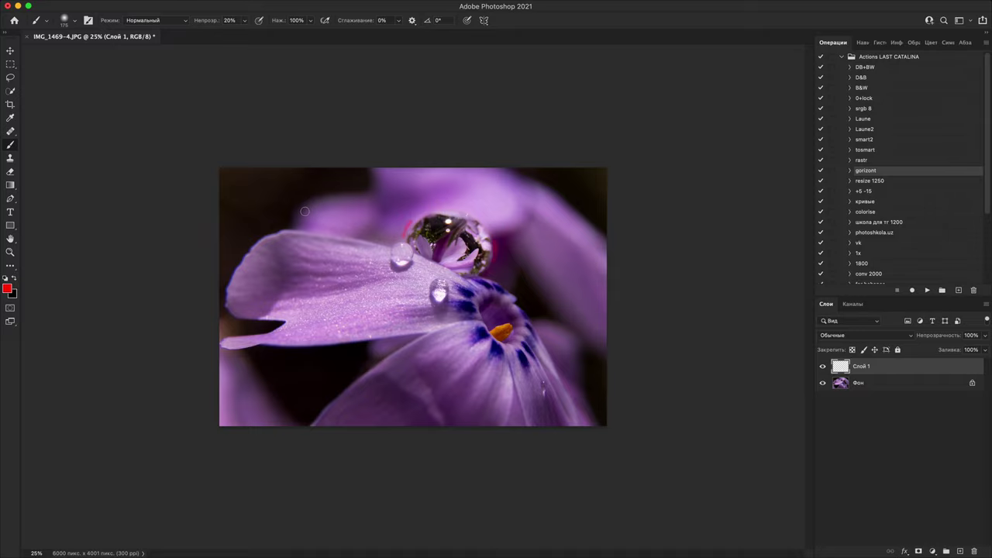
{"action": "key", "text": "c"}
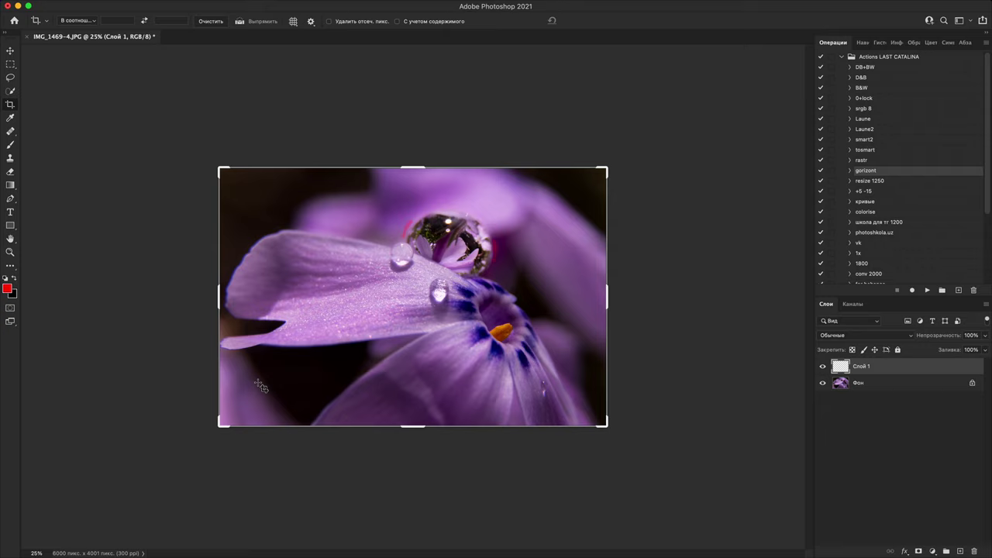
{"action": "left_click", "coordinate": [221, 426]}
{"action": "left_click_drag", "start_coordinate": [221, 428], "coordinate": [243, 371]}
{"action": "left_click_drag", "start_coordinate": [352, 320], "coordinate": [379, 332]}
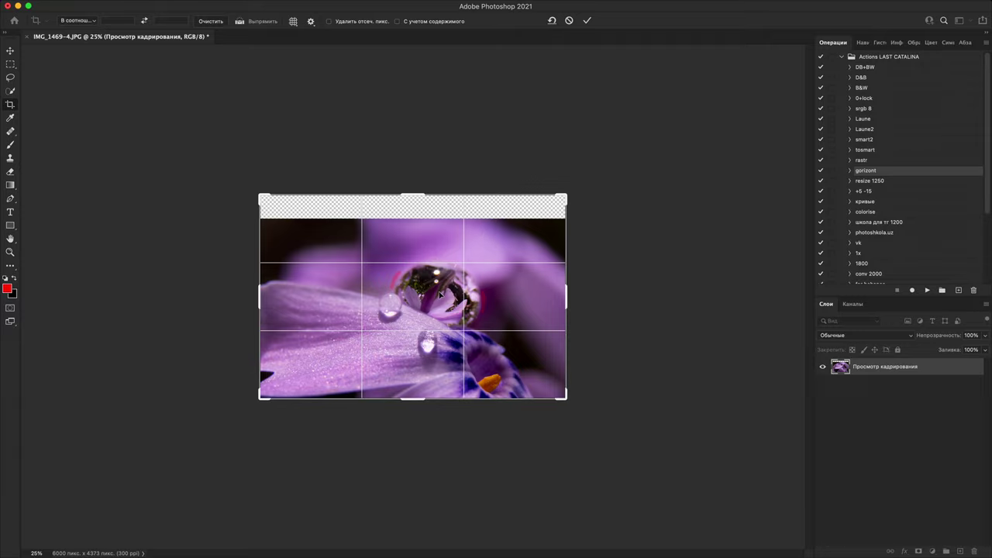
{"action": "left_click_drag", "start_coordinate": [463, 295], "coordinate": [479, 276]}
{"action": "key", "text": "Return"}
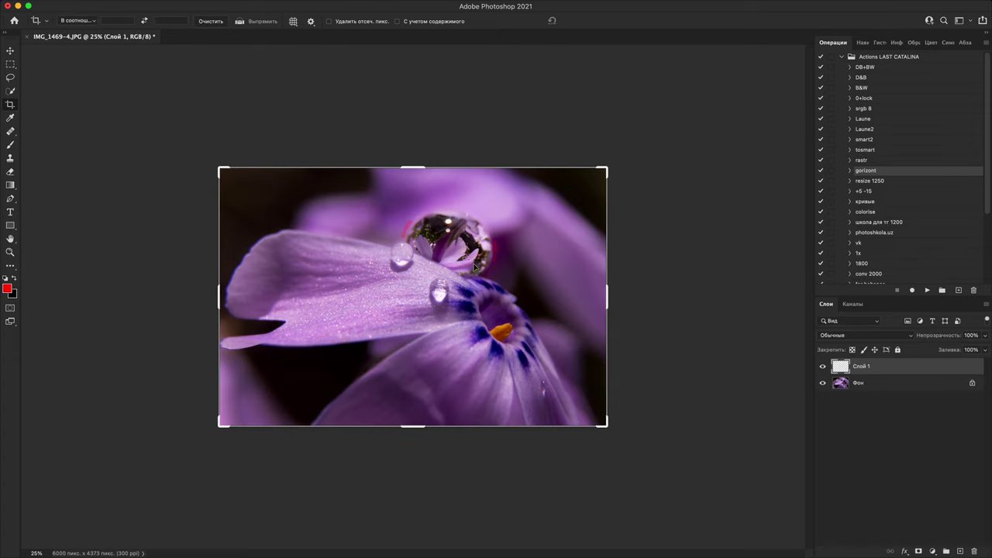
- Try a crop framing that shifts the flower right, with empty canvas on its left side, and cancel it
{"action": "left_click", "coordinate": [468, 265]}
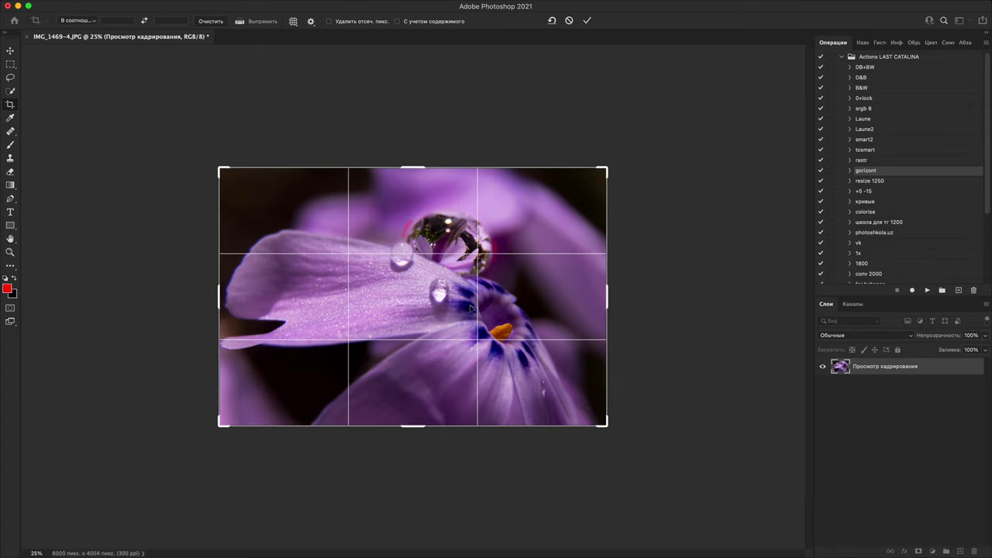
{"action": "left_click_drag", "start_coordinate": [410, 295], "coordinate": [443, 335]}
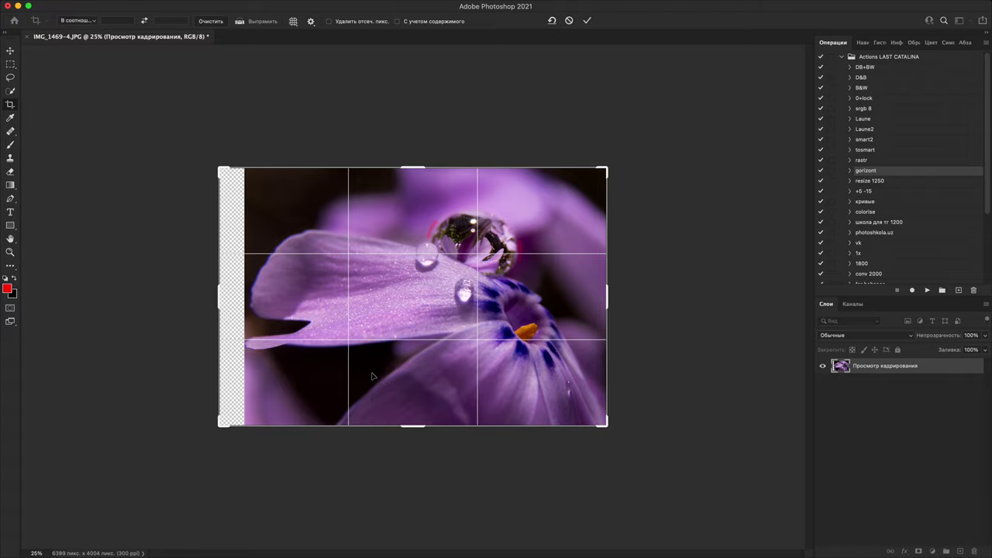
{"action": "key", "text": "Escape"}
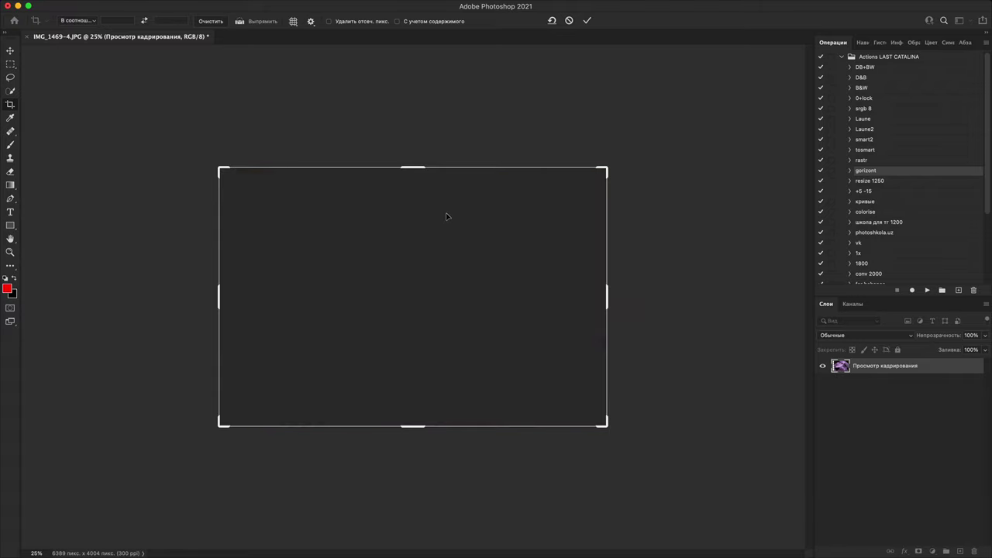
- Flip the flower photo horizontally with the gorizont action and delete the red markings layer Слой 1
{"action": "left_click", "coordinate": [928, 290]}
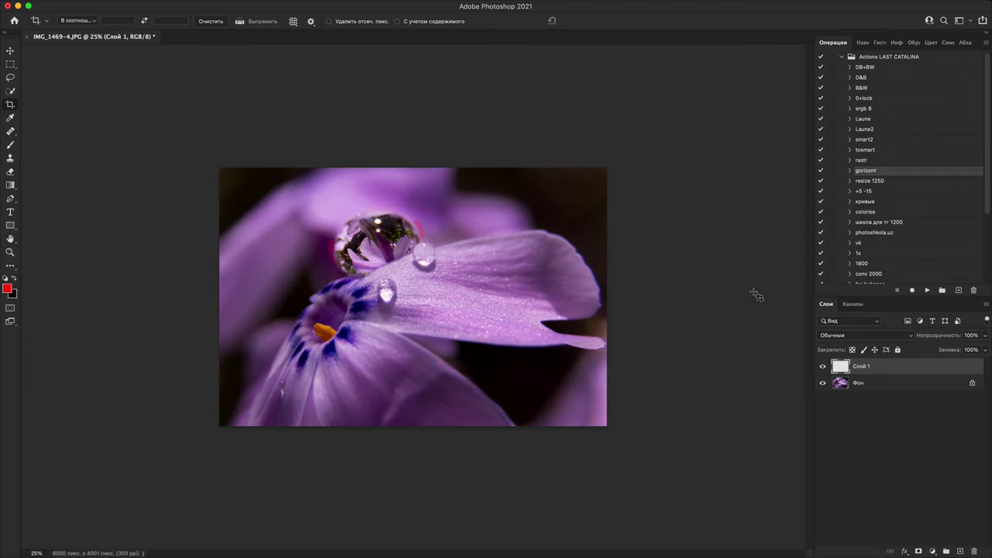
{"action": "left_click", "coordinate": [928, 290]}
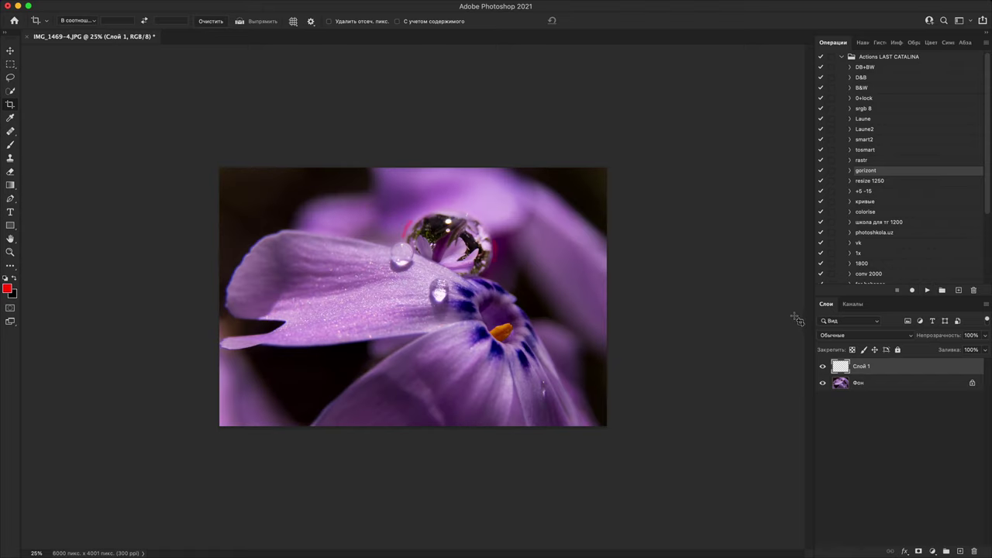
{"action": "key", "text": "v"}
{"action": "left_click", "coordinate": [542, 349], "text": "super"}
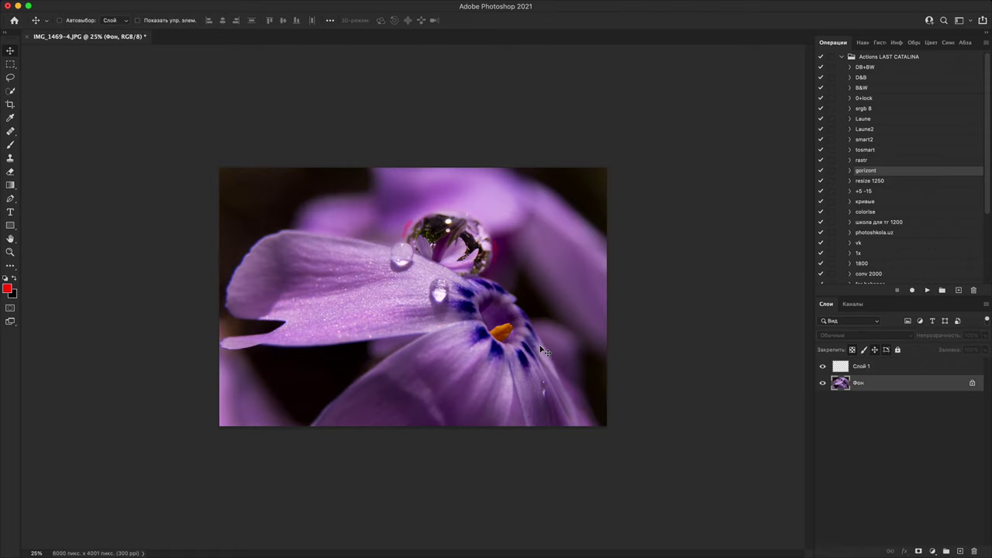
{"action": "left_click", "coordinate": [884, 368]}
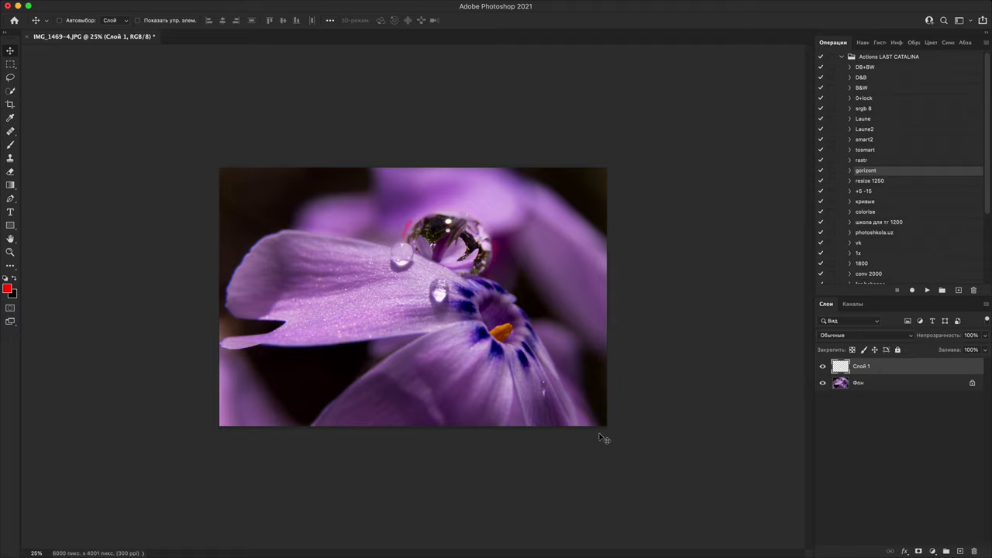
{"action": "key", "text": "Delete"}
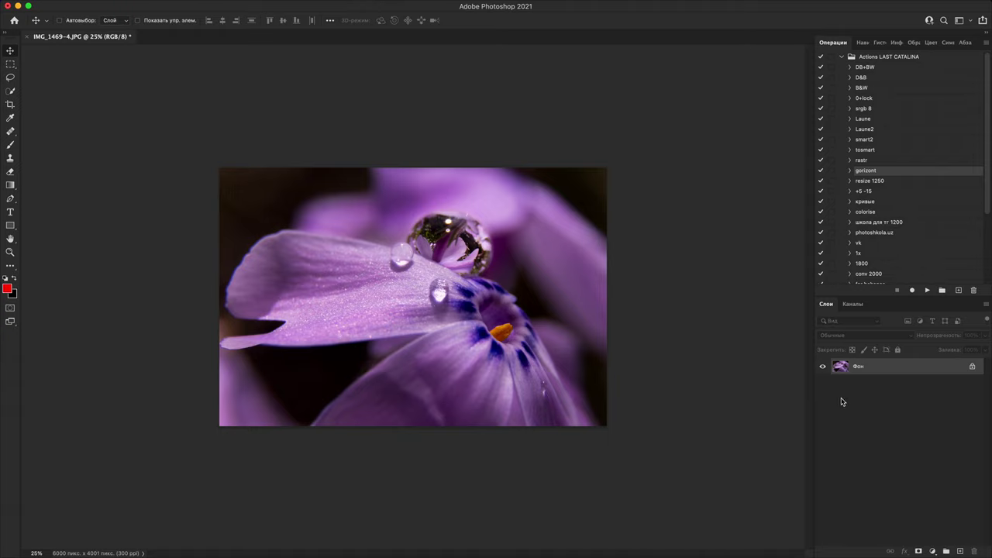
- Duplicate the flower background layer and try Оттенок at +100 on the copy in Camera Raw
{"action": "key", "text": "super+j"}
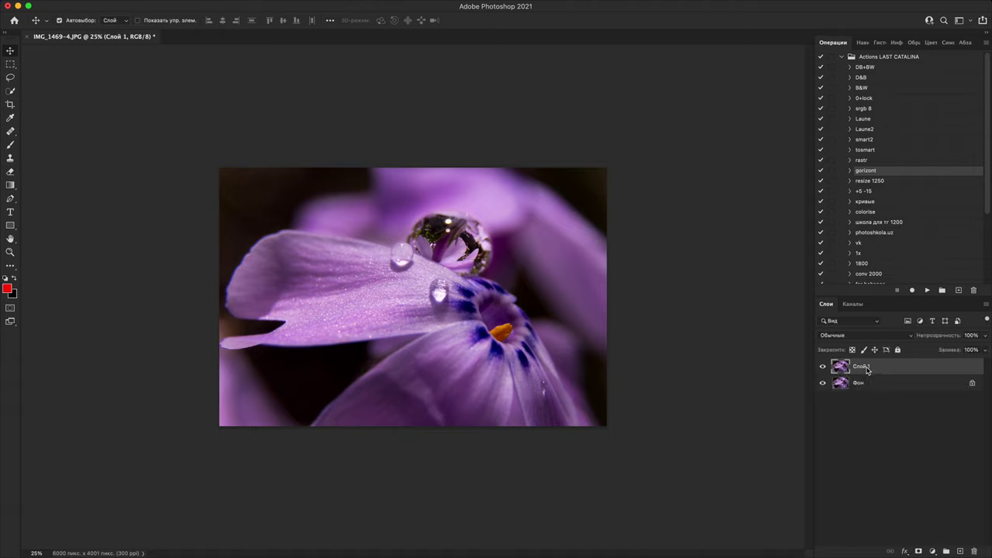
{"action": "key", "text": "shift+super+a"}
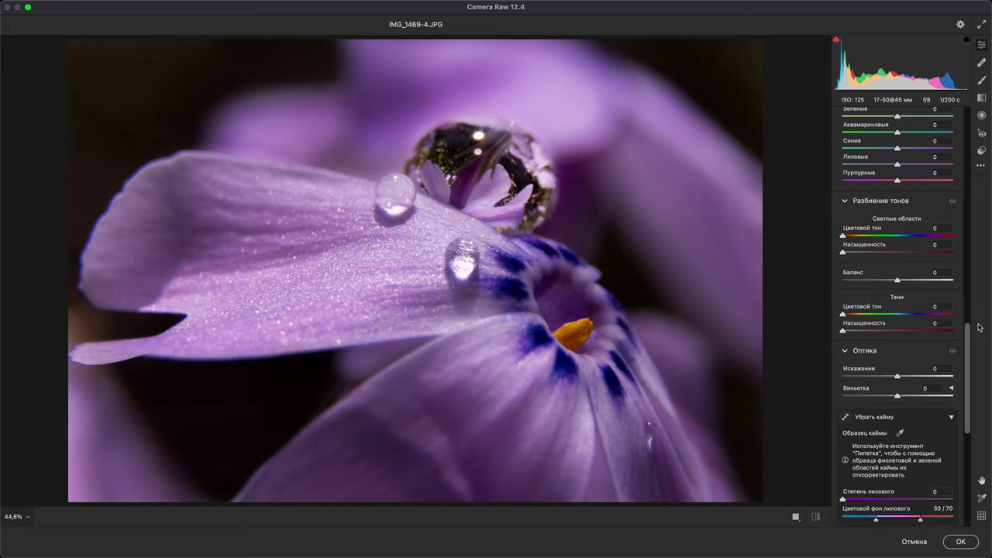
{"action": "left_click_drag", "start_coordinate": [972, 353], "coordinate": [970, 137]}
{"action": "scroll", "coordinate": [940, 159], "scroll_direction": "up", "scroll_amount": 2}
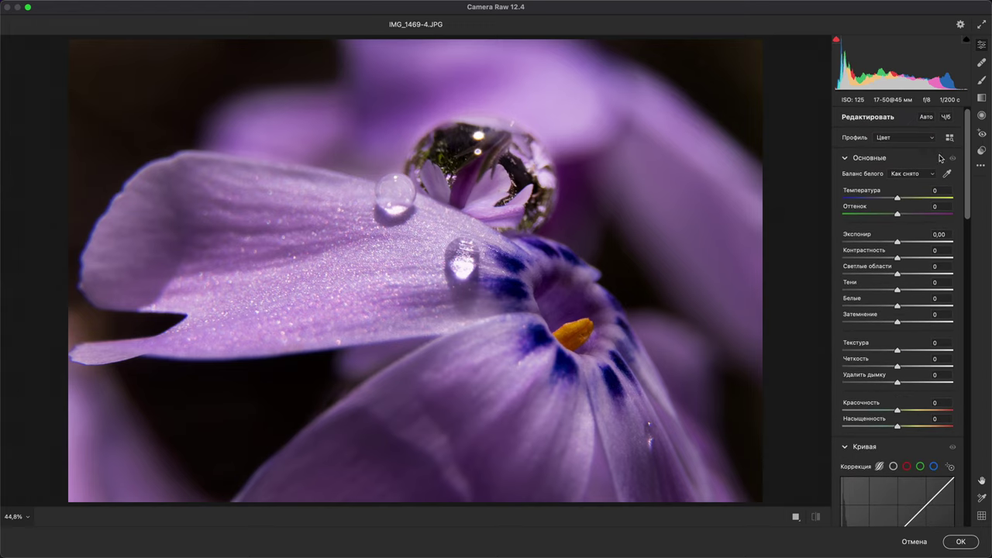
{"action": "left_click_drag", "start_coordinate": [897, 214], "coordinate": [979, 227]}
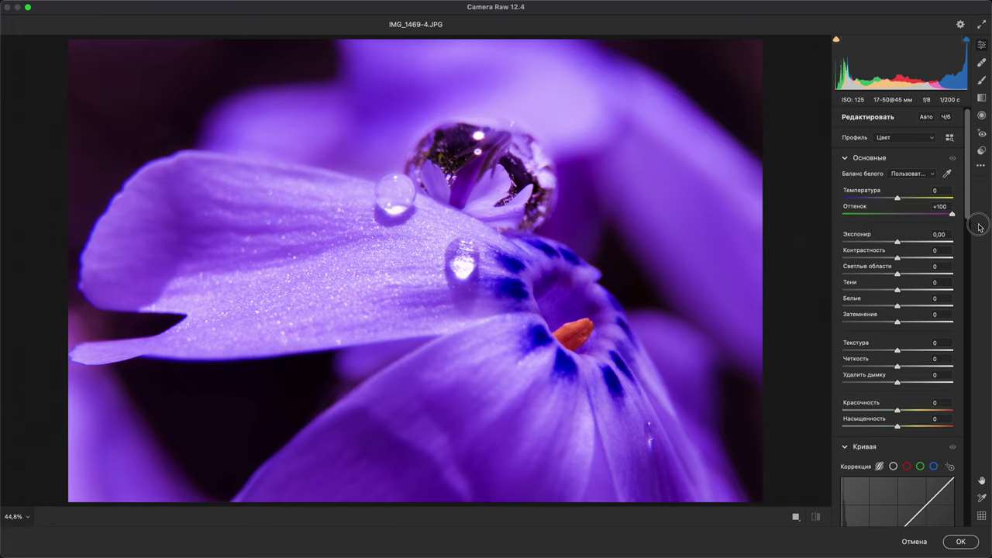
- Set Оттенок back to 0, try a colder Температура of about -67 on the flower and reset it
{"action": "left_click", "coordinate": [942, 209]}
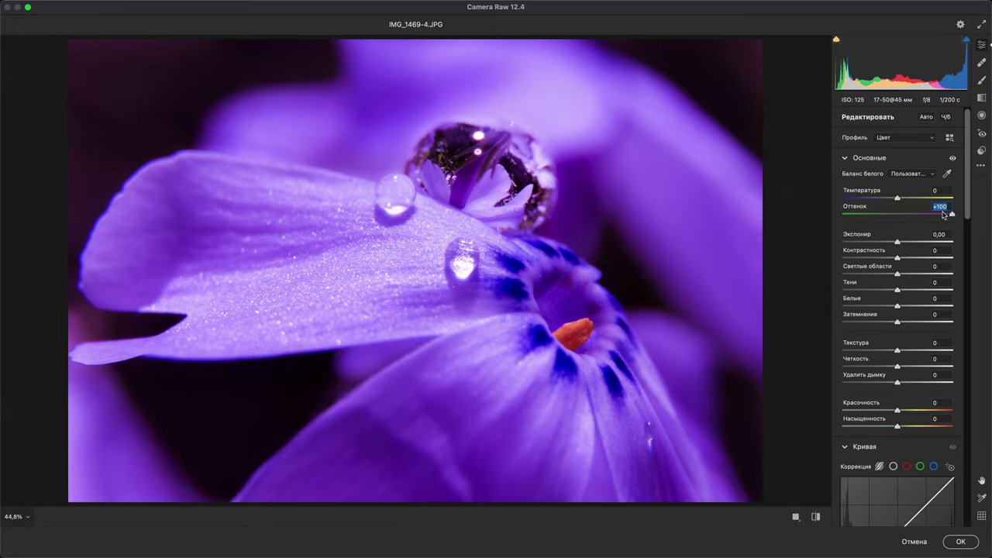
{"action": "type", "text": "0"}
{"action": "key", "text": "Return"}
{"action": "left_click_drag", "start_coordinate": [897, 200], "coordinate": [864, 203]}
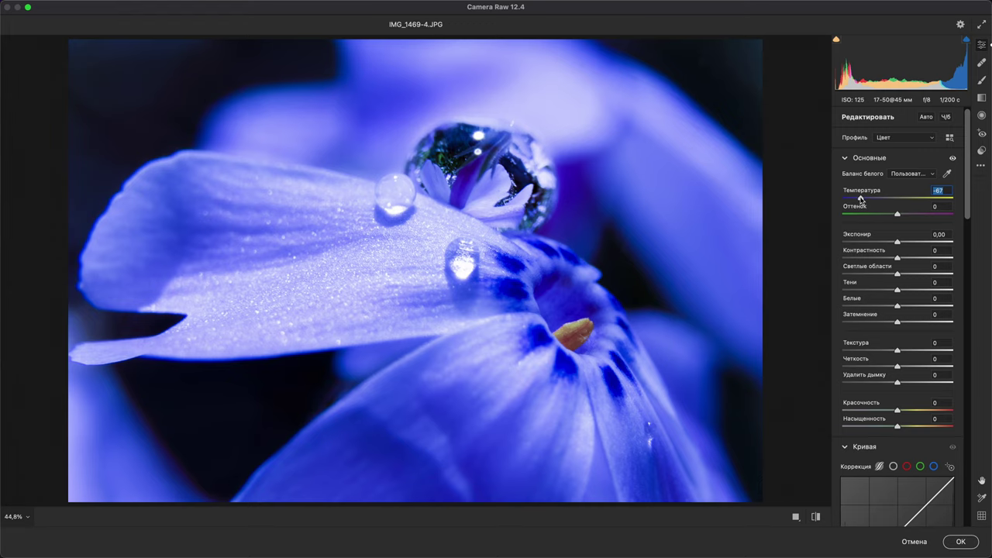
{"action": "double_click", "coordinate": [861, 200]}
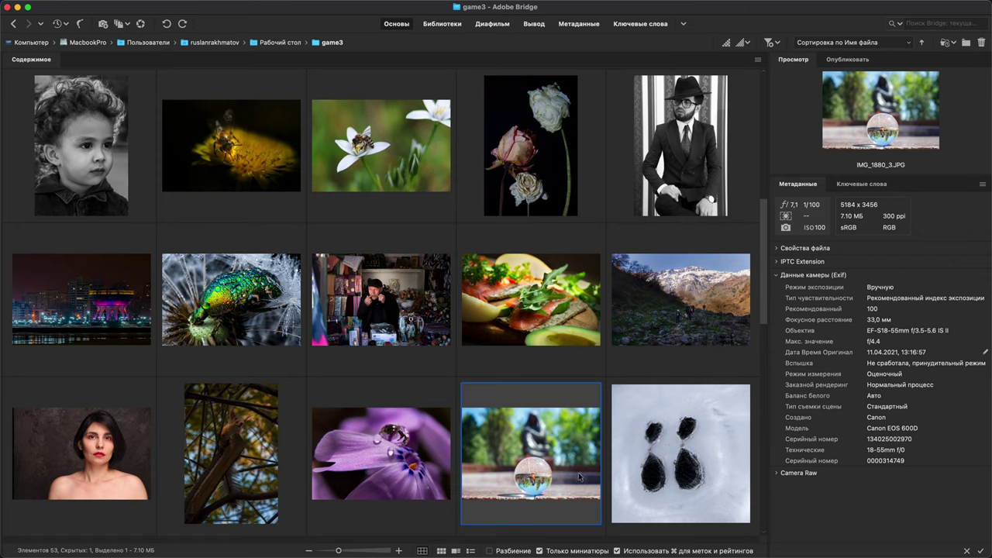
- Open the glass-ball photo IMG_1880_3.JPG in Photoshop and darken it with a Кривые adjustment layer, input 146, output 83
{"action": "double_click", "coordinate": [531, 466]}
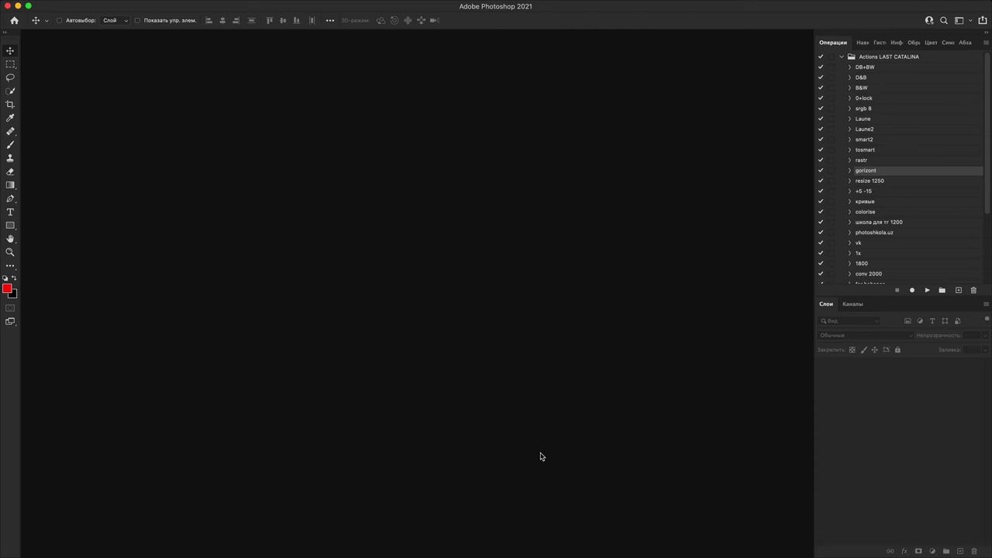
{"action": "left_click", "coordinate": [546, 345]}
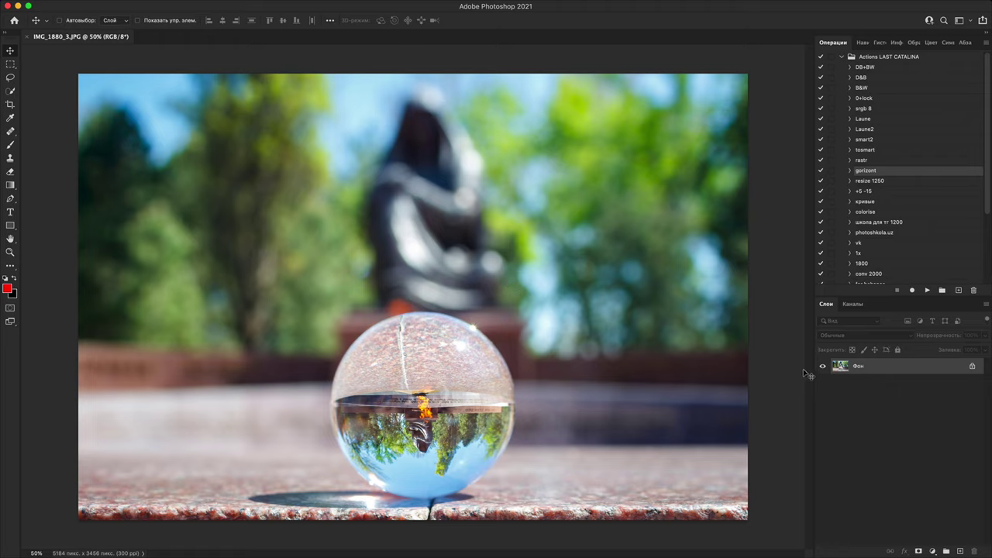
{"action": "left_click", "coordinate": [933, 552]}
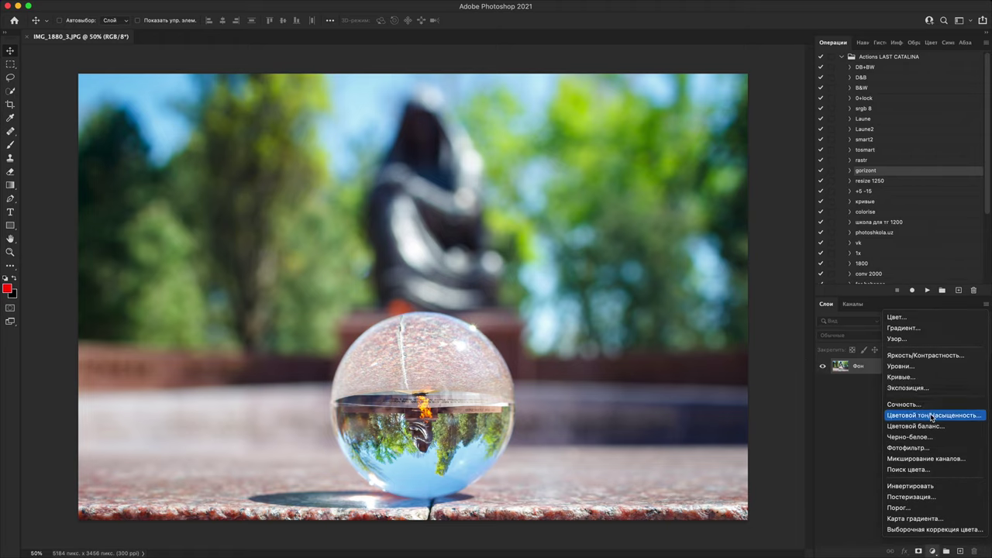
{"action": "left_click", "coordinate": [920, 378]}
{"action": "left_click", "coordinate": [725, 245]}
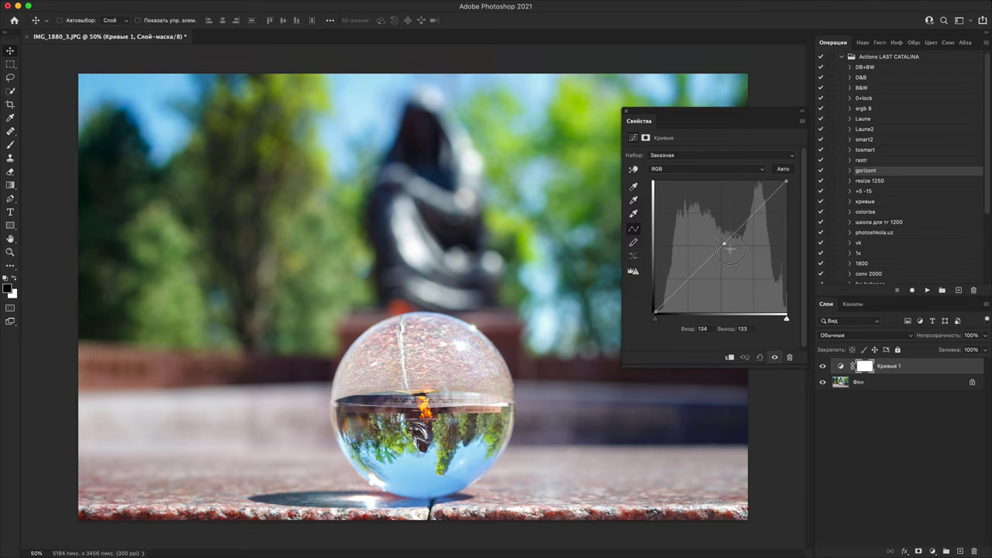
{"action": "left_click_drag", "start_coordinate": [730, 249], "coordinate": [730, 269]}
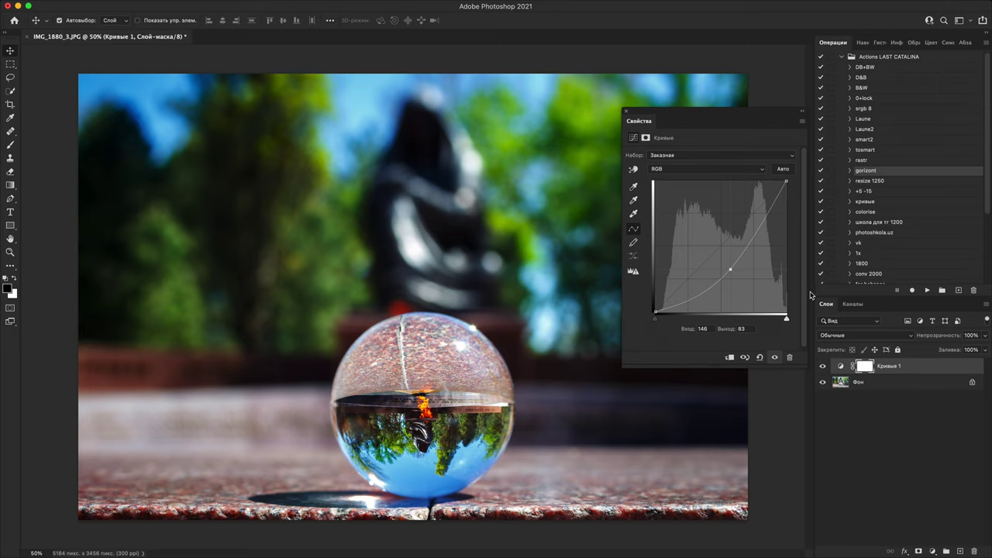
- Invert the Кривые 1 mask to black and enlarge the 20% opacity brush to 1800 px
{"action": "key", "text": "super+i"}
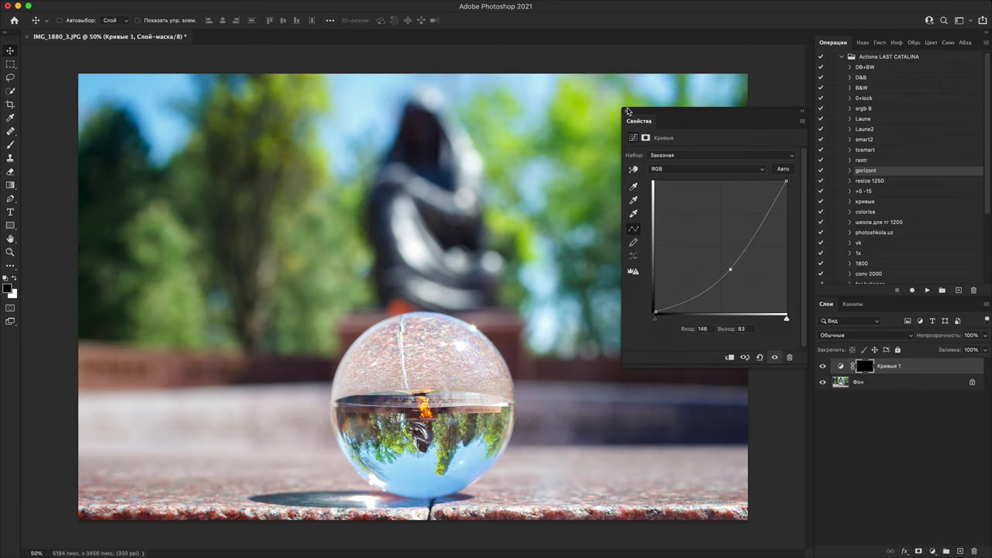
{"action": "left_click", "coordinate": [628, 113]}
{"action": "key", "text": "b"}
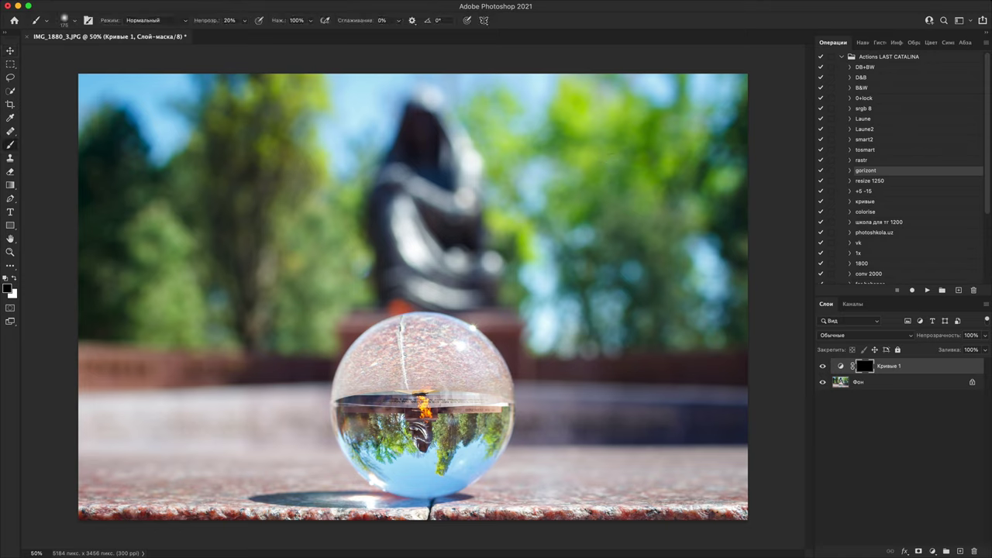
{"action": "key", "text": "]"}
{"action": "key", "text": "]"}
{"action": "key", "text": "]"}
{"action": "key", "text": "]"}
{"action": "key", "text": "]"}
{"action": "key", "text": "]"}
{"action": "key", "text": "]"}
{"action": "key", "text": "]"}
{"action": "key", "text": "]"}
{"action": "key", "text": "]"}
{"action": "key", "text": "]"}
{"action": "key", "text": "]"}
{"action": "key", "text": "]"}
{"action": "key", "text": "]"}
{"action": "key", "text": "]"}
{"action": "key", "text": "]"}
{"action": "key", "text": "]"}
{"action": "key", "text": "backslash"}
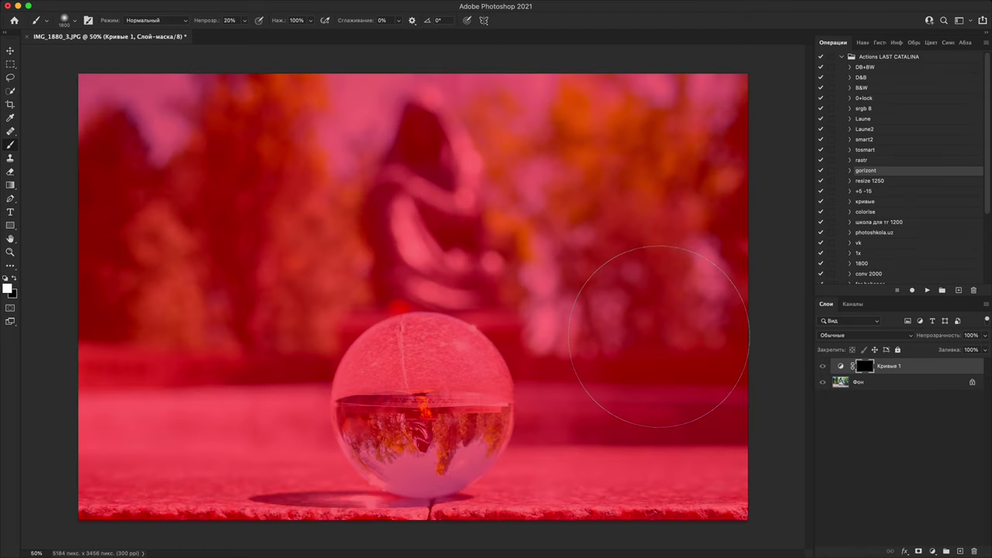
{"action": "key", "text": "backslash"}
- Invert the Кривые 1 mask back to white and paint black over the glass ball to remove its darkening
{"action": "key", "text": "ctrl+i"}
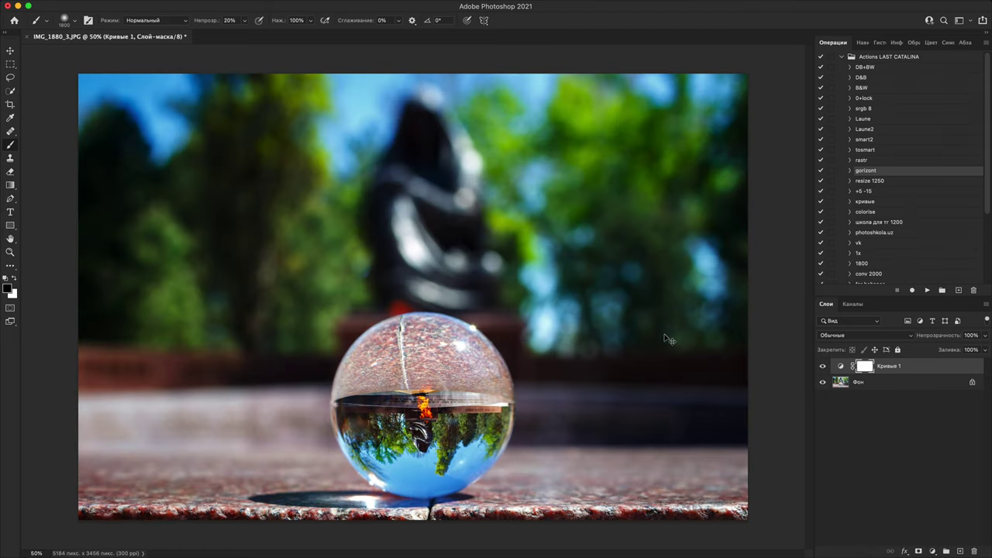
{"action": "left_click", "coordinate": [421, 407]}
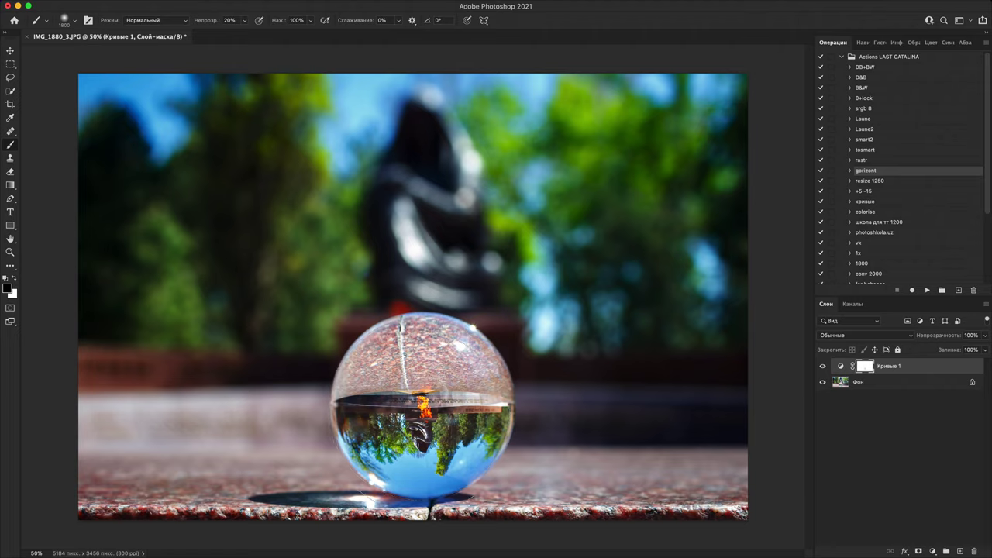
{"action": "left_click", "coordinate": [421, 413]}
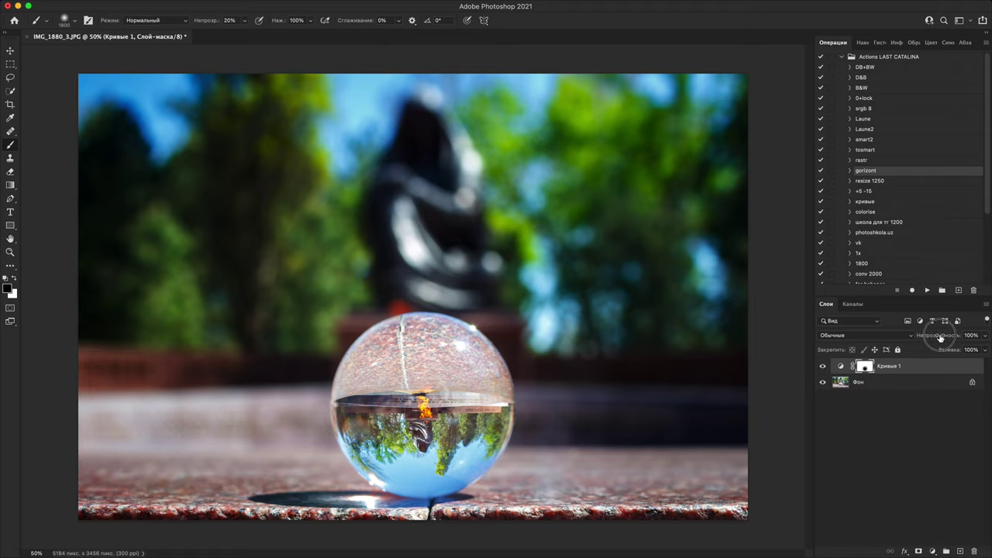
- Set the Кривые 1 layer's opacity to 38%, compare the effect, and stamp all visible layers into a new top layer
{"action": "left_click_drag", "start_coordinate": [940, 339], "coordinate": [924, 340]}
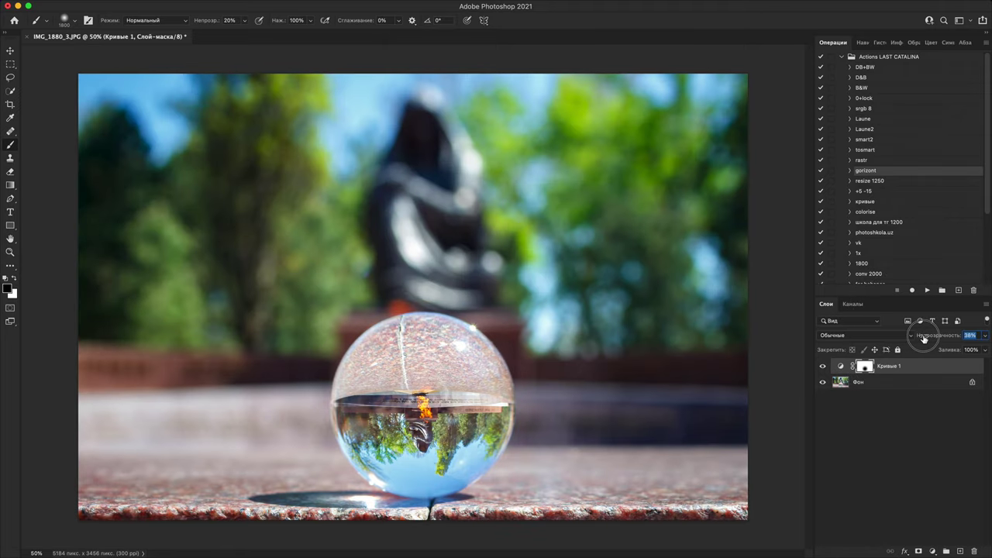
{"action": "left_click", "coordinate": [823, 367]}
{"action": "left_click", "coordinate": [823, 366]}
{"action": "key", "text": "super+alt+shift+e"}
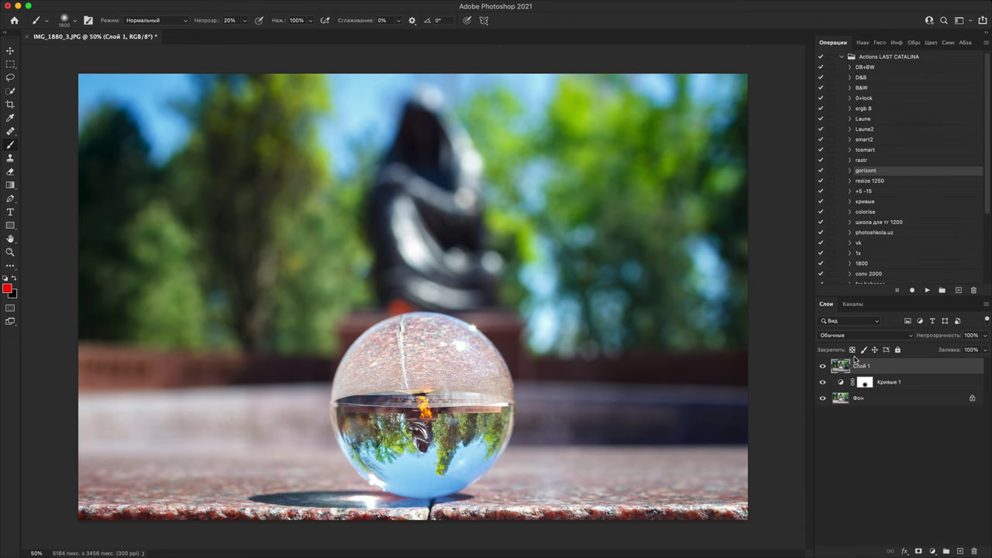
- Try lowering Насыщенность on the merged layer Слой 1 in Camera Raw
{"action": "key", "text": "super+shift+a"}
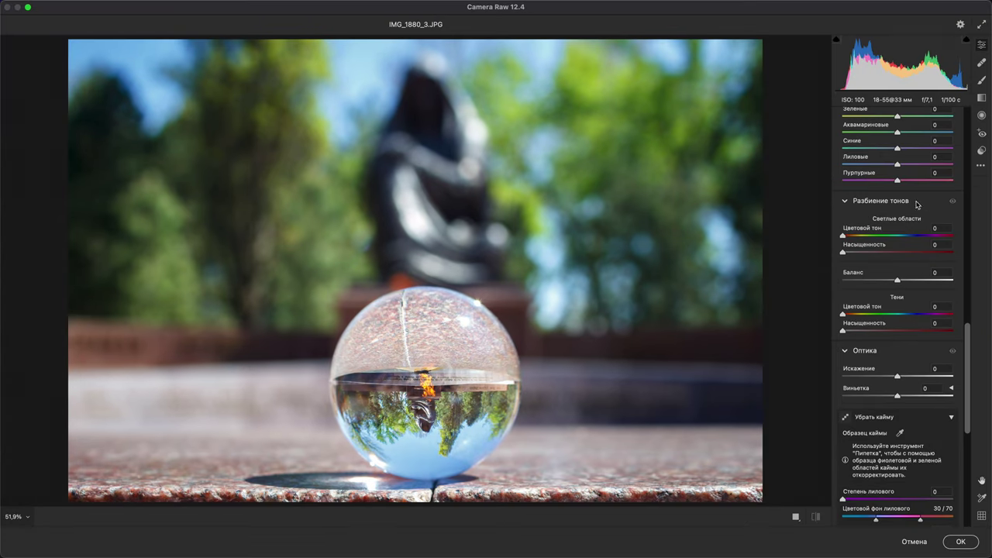
{"action": "left_click_drag", "start_coordinate": [975, 371], "coordinate": [969, 152]}
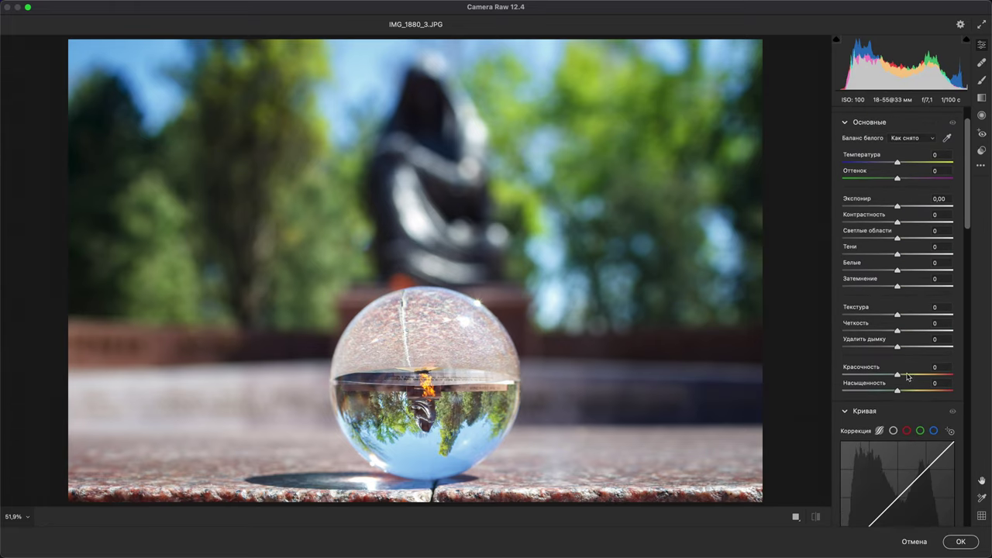
{"action": "left_click_drag", "start_coordinate": [898, 391], "coordinate": [810, 393]}
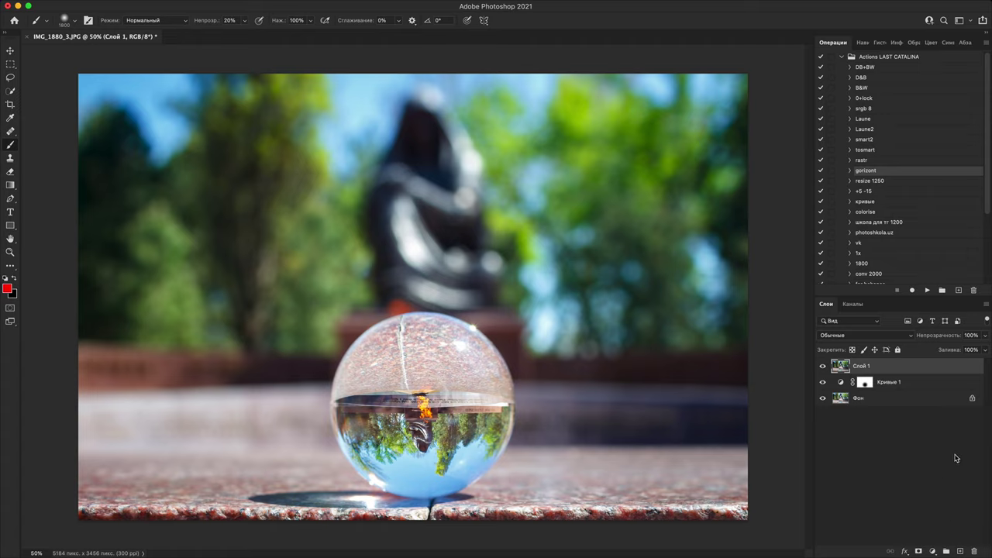
- Desaturate Слой 1 and erase it over the glass ball with a 1400 px eraser to restore the ball's colour
{"action": "key", "text": "ctrl+shift+u"}
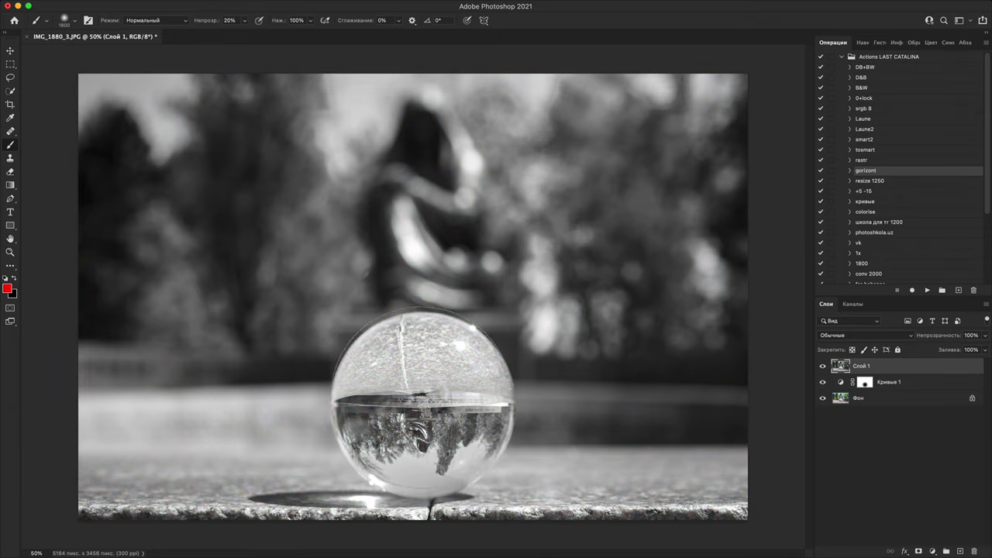
{"action": "key", "text": "e"}
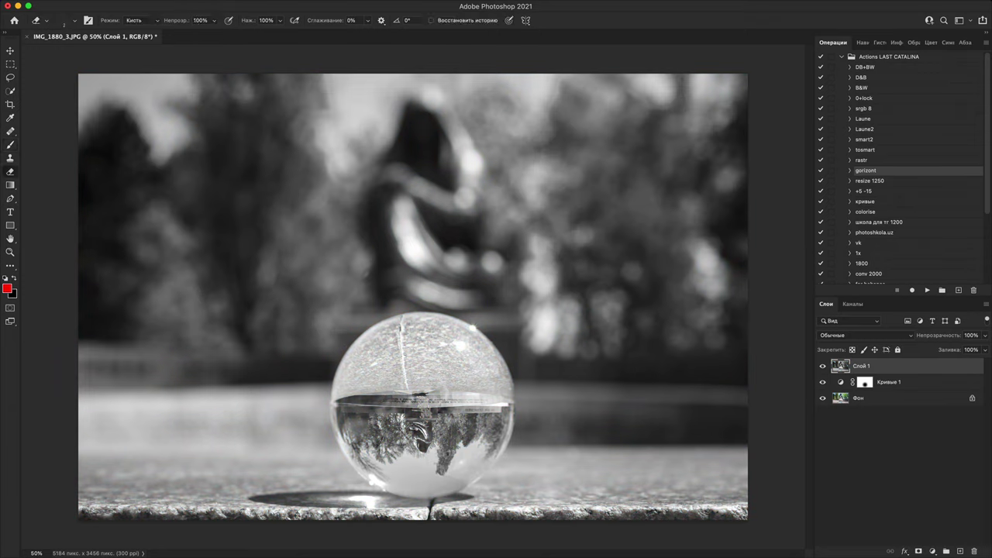
{"action": "key", "text": "]"}
{"action": "key", "text": "]"}
{"action": "key", "text": "]"}
{"action": "key", "text": "]"}
{"action": "key", "text": "]"}
{"action": "key", "text": "]"}
{"action": "key", "text": "]"}
{"action": "key", "text": "]"}
{"action": "key", "text": "]"}
{"action": "key", "text": "]"}
{"action": "key", "text": "]"}
{"action": "key", "text": "]"}
{"action": "key", "text": "]"}
{"action": "key", "text": "]"}
{"action": "key", "text": "]"}
{"action": "key", "text": "]"}
{"action": "key", "text": "]"}
{"action": "key", "text": "]"}
{"action": "key", "text": "]"}
{"action": "key", "text": "]"}
{"action": "left_click", "coordinate": [423, 405]}
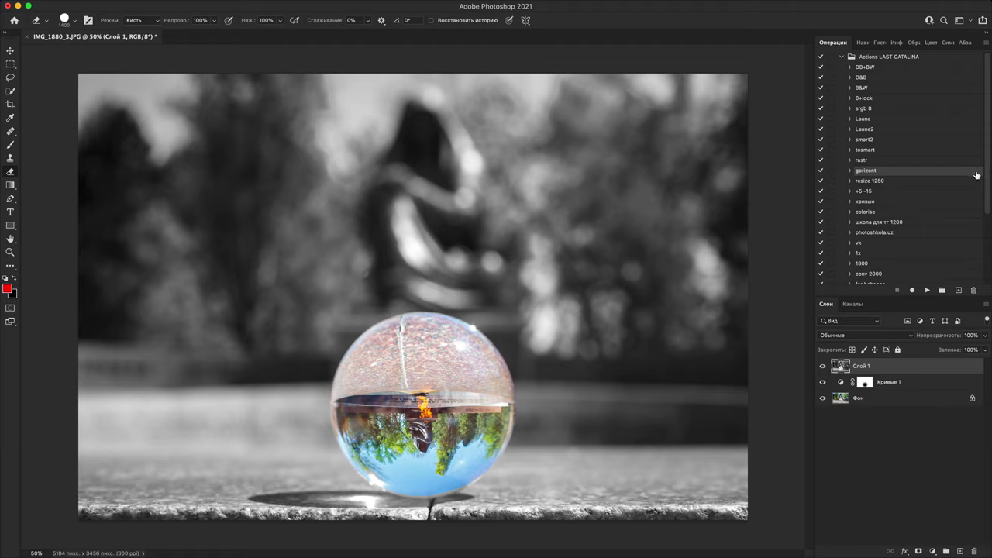
- Compare the glass-ball photo with and without the black-and-white Слой 1 and the Кривые 1 adjustment
{"action": "left_click", "coordinate": [823, 367]}
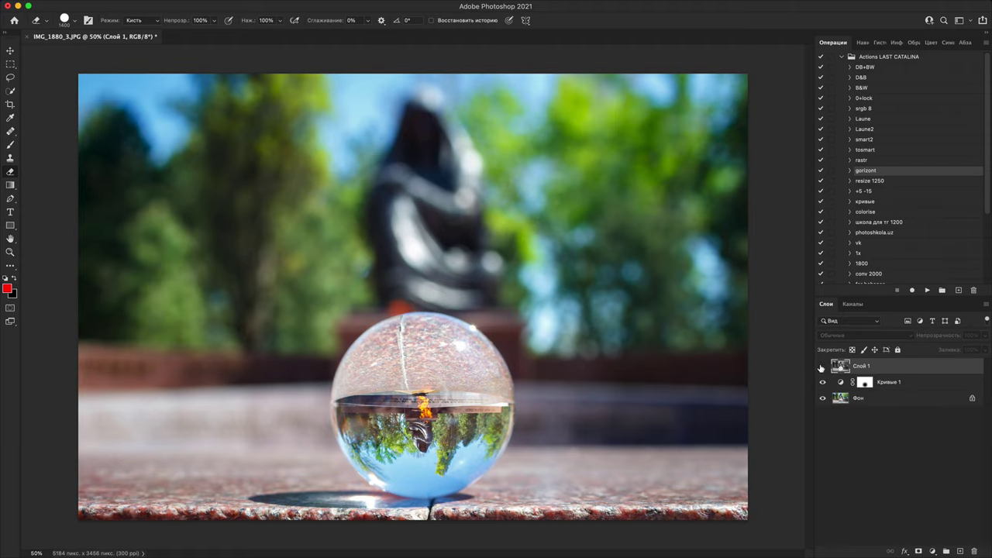
{"action": "left_click", "coordinate": [823, 366]}
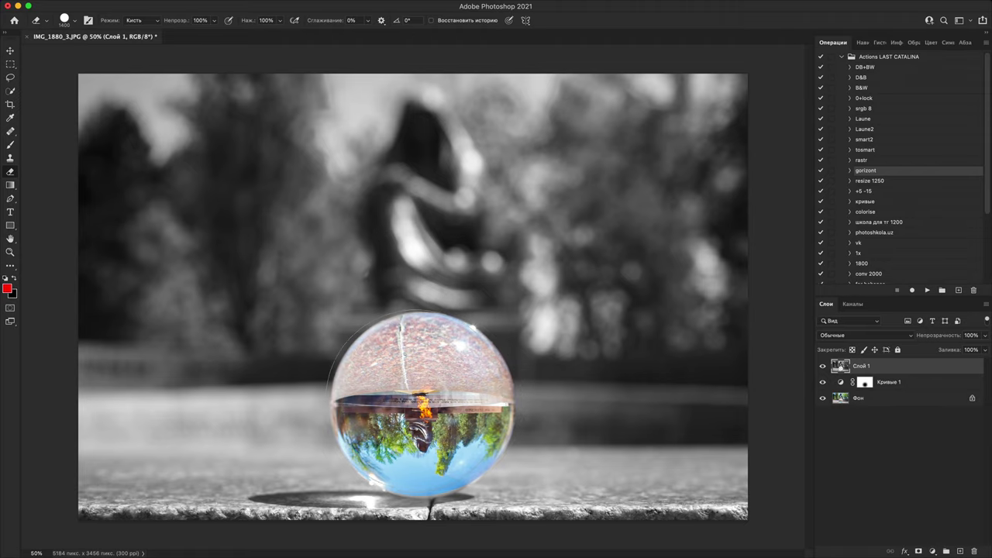
{"action": "left_click", "coordinate": [823, 368]}
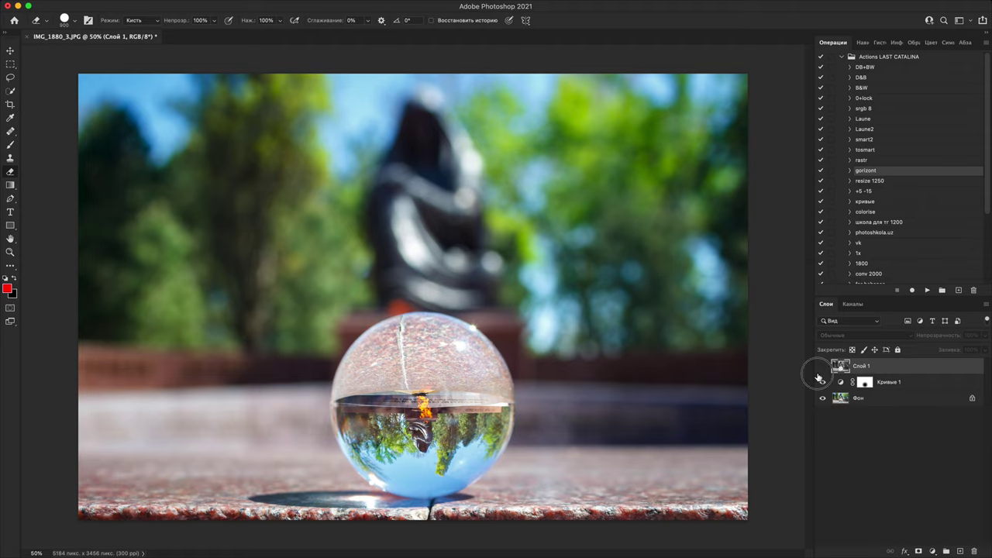
{"action": "left_click", "coordinate": [823, 382]}
{"action": "left_click", "coordinate": [825, 380]}
{"action": "left_click", "coordinate": [826, 380]}
{"action": "left_click", "coordinate": [826, 380]}
{"action": "left_click", "coordinate": [825, 380]}
{"action": "left_click", "coordinate": [821, 368]}
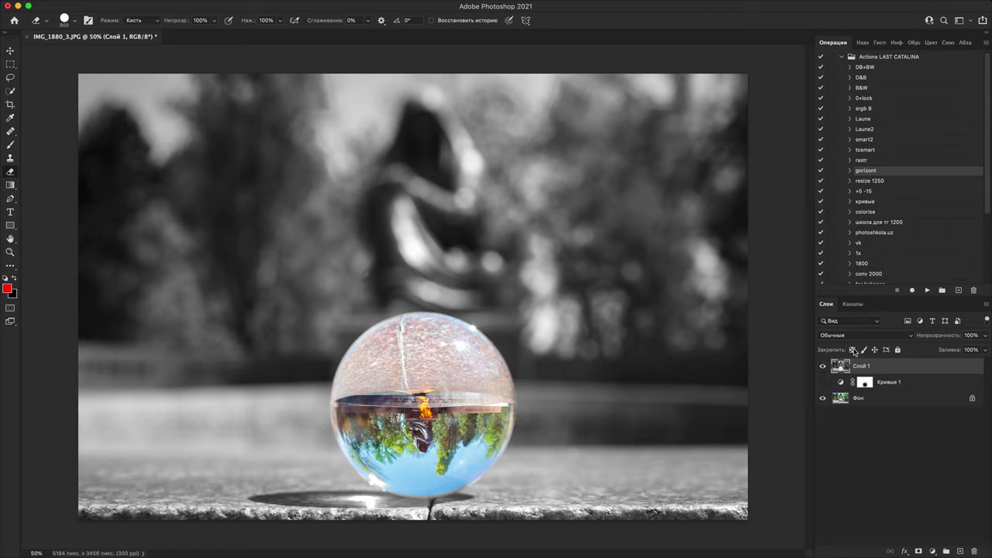
- Duplicate Слой 1, open the copy in Camera Raw, and draw an inverted radial filter around the glass ball
{"action": "key", "text": "super+j"}
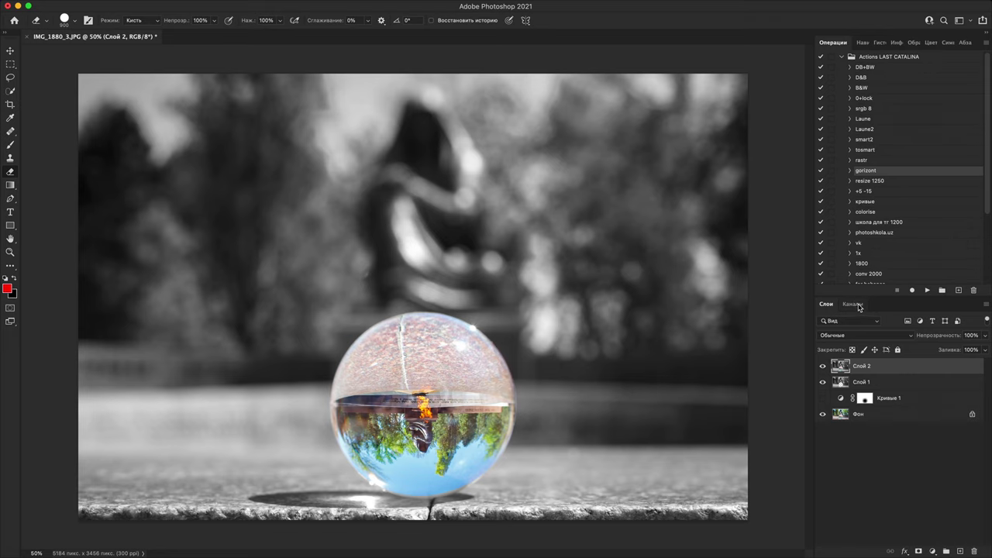
{"action": "key", "text": "super+shift+a"}
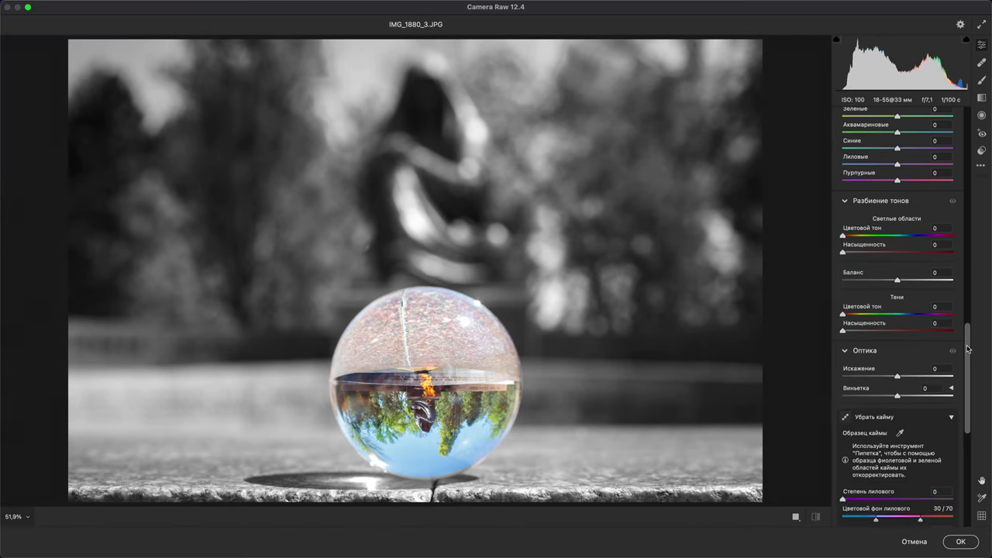
{"action": "left_click_drag", "start_coordinate": [970, 349], "coordinate": [969, 112]}
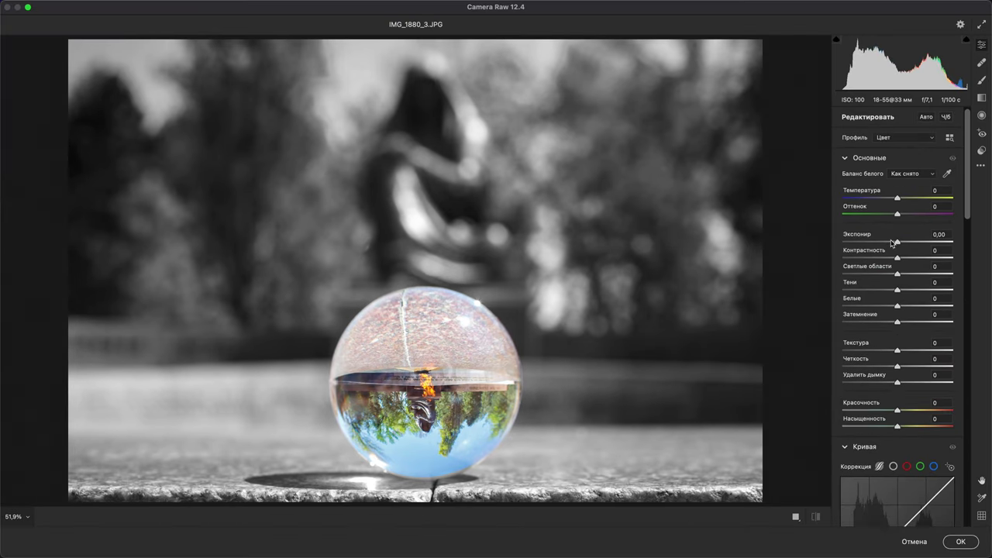
{"action": "left_click", "coordinate": [981, 115]}
{"action": "left_click_drag", "start_coordinate": [409, 363], "coordinate": [512, 471]}
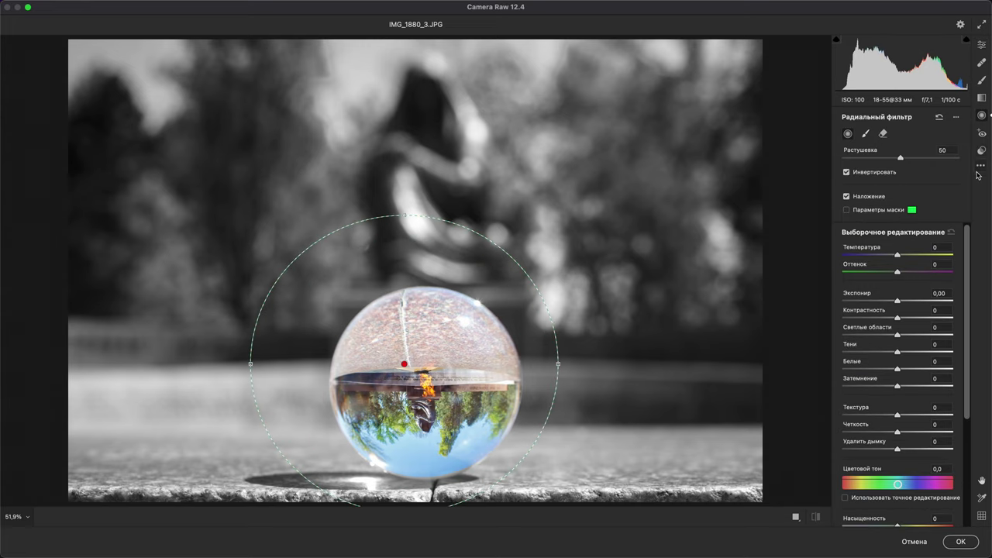
- Centre the radial filter on the ball, set its Экспонир to -0,85 and Четкость to +25, and apply the Camera Raw edit
{"action": "left_click_drag", "start_coordinate": [897, 302], "coordinate": [881, 308]}
{"action": "mouse_move", "coordinate": [403, 365]}
{"action": "left_mouse_down"}
{"action": "mouse_move", "coordinate": [421, 385]}
{"action": "mouse_move", "coordinate": [421, 372]}
{"action": "left_mouse_up"}
{"action": "left_click_drag", "start_coordinate": [883, 306], "coordinate": [888, 308]}
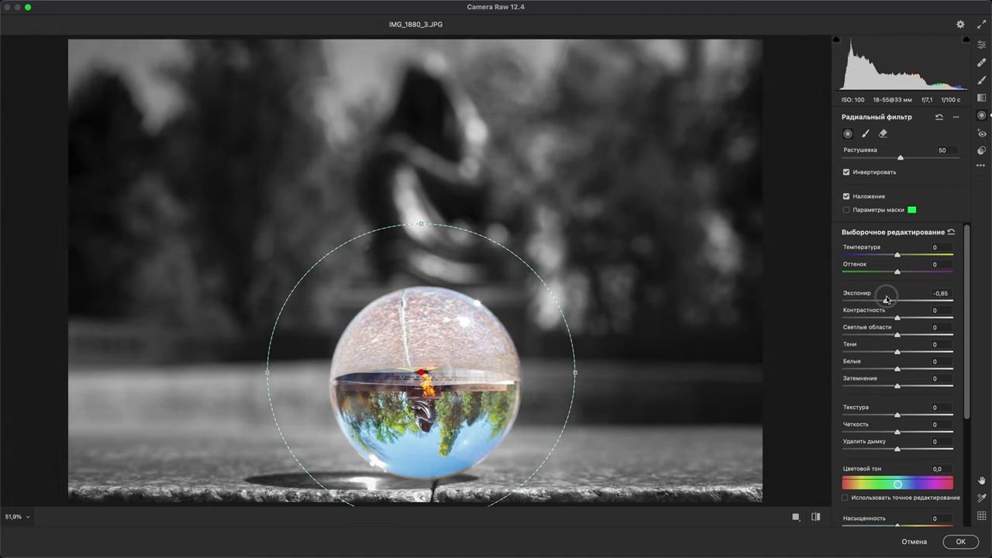
{"action": "mouse_move", "coordinate": [897, 431]}
{"action": "left_mouse_down"}
{"action": "mouse_move", "coordinate": [936, 426]}
{"action": "mouse_move", "coordinate": [913, 431]}
{"action": "left_mouse_up"}
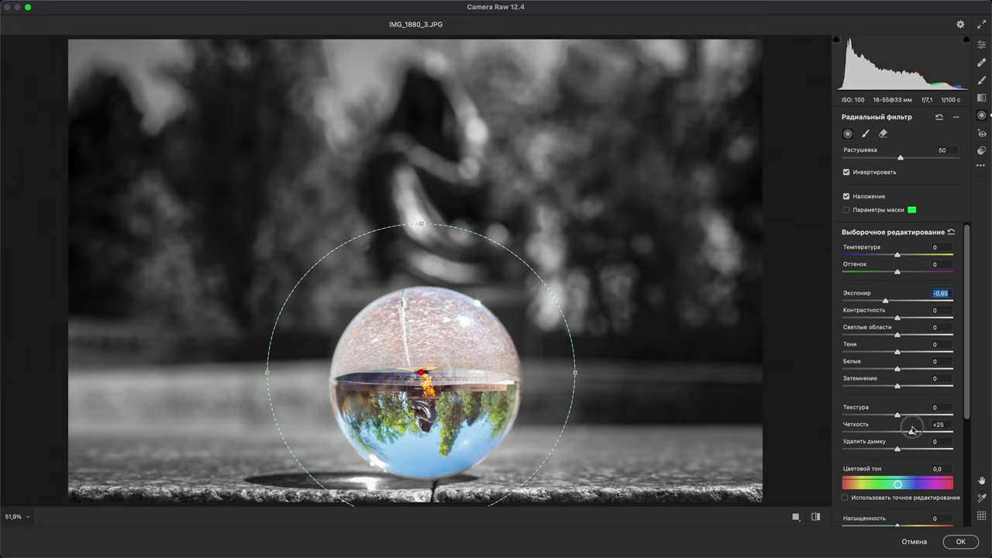
{"action": "left_click", "coordinate": [961, 542]}
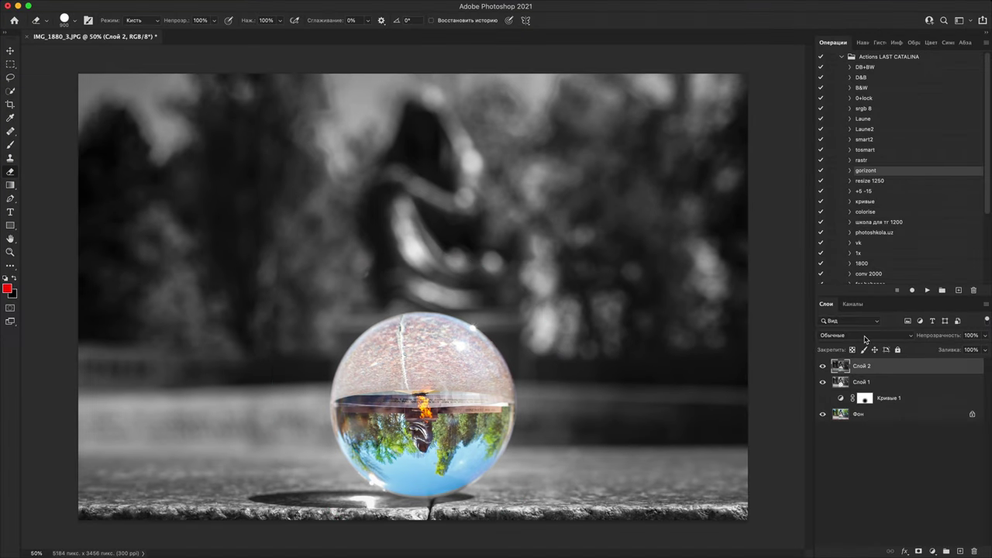
- Compare the glass-ball photo with and without the Слой 2 and Слой 1 edits
{"action": "left_click", "coordinate": [823, 368]}
{"action": "left_click", "coordinate": [823, 382]}
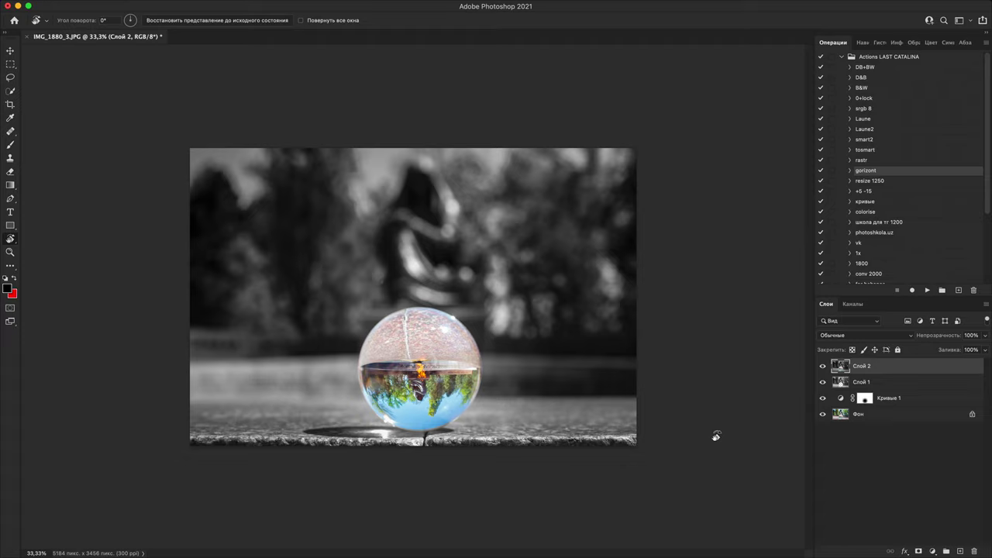
- Examine the glass ball's upper part and the blurred statue behind it up close, and return to the whole photo
{"action": "key", "text": "b"}
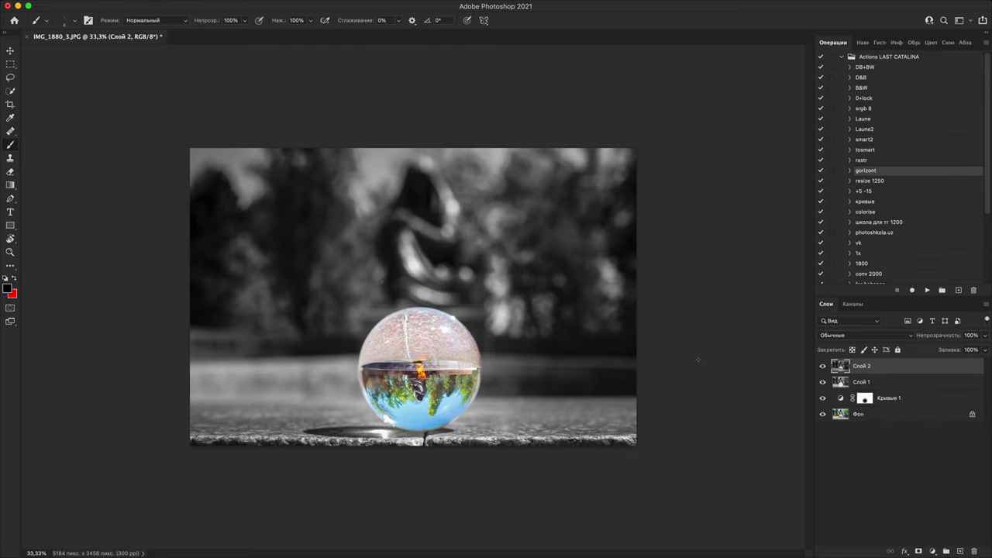
{"action": "key", "text": "super+plus"}
{"action": "key", "text": "super+plus"}
{"action": "key", "text": "super+plus"}
{"action": "key", "text": "super+plus"}
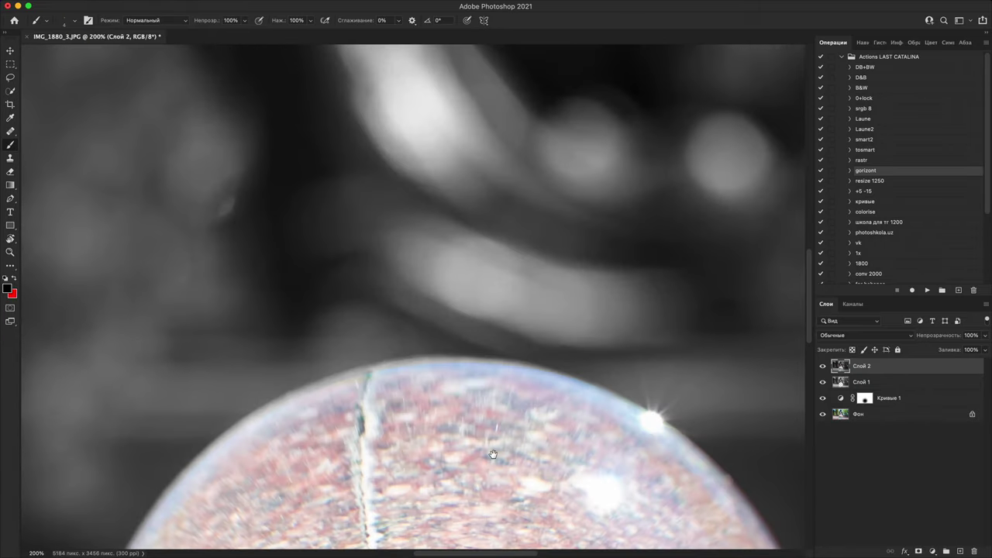
{"action": "left_click_drag", "start_coordinate": [518, 455], "coordinate": [544, 334]}
{"action": "key", "text": "super+plus"}
{"action": "key", "text": "super+plus"}
{"action": "left_click_drag", "start_coordinate": [647, 383], "coordinate": [482, 489]}
{"action": "key", "text": "super+minus"}
{"action": "key", "text": "super+minus"}
{"action": "key", "text": "super+minus"}
{"action": "key", "text": "super+minus"}
{"action": "key", "text": "super+minus"}
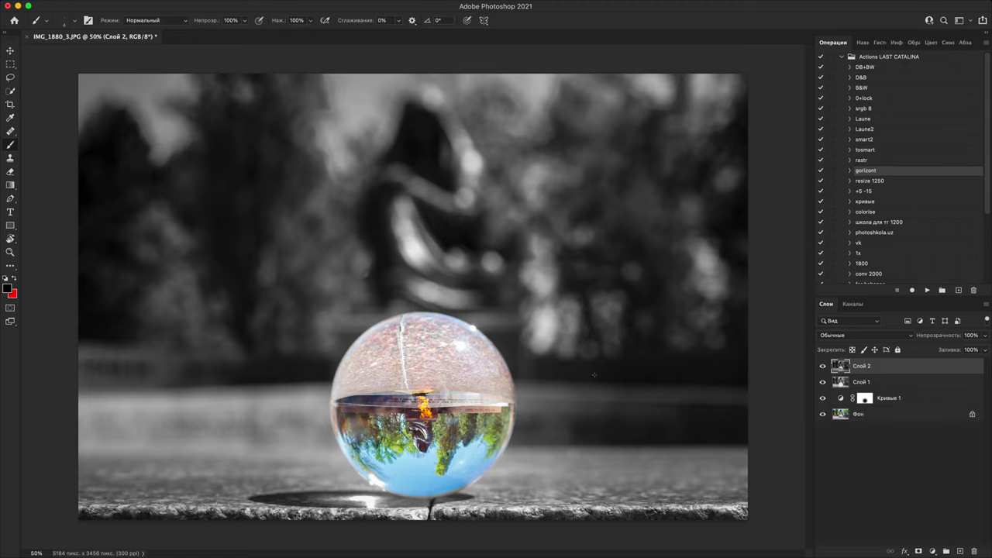
{"action": "key", "text": "super+plus"}
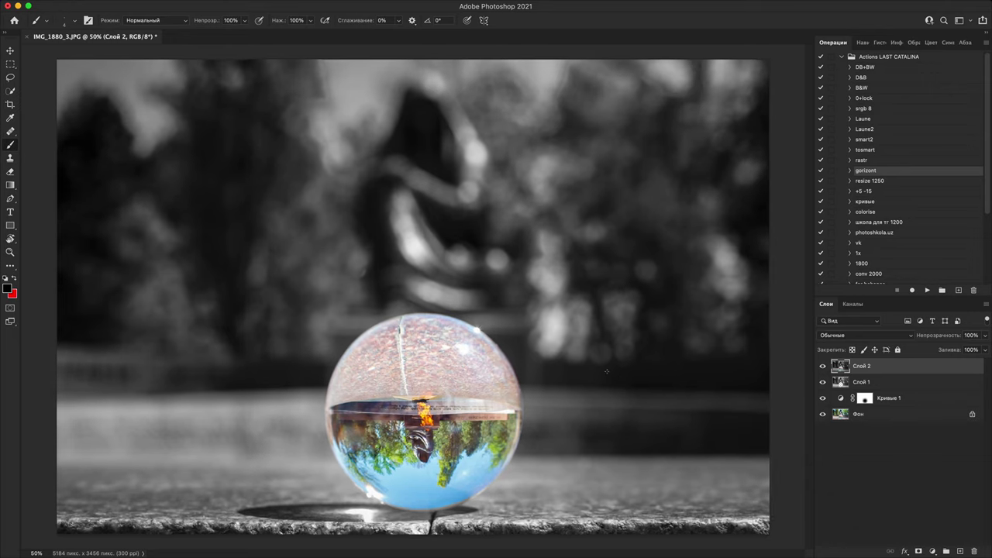
{"action": "key", "text": "super+minus"}
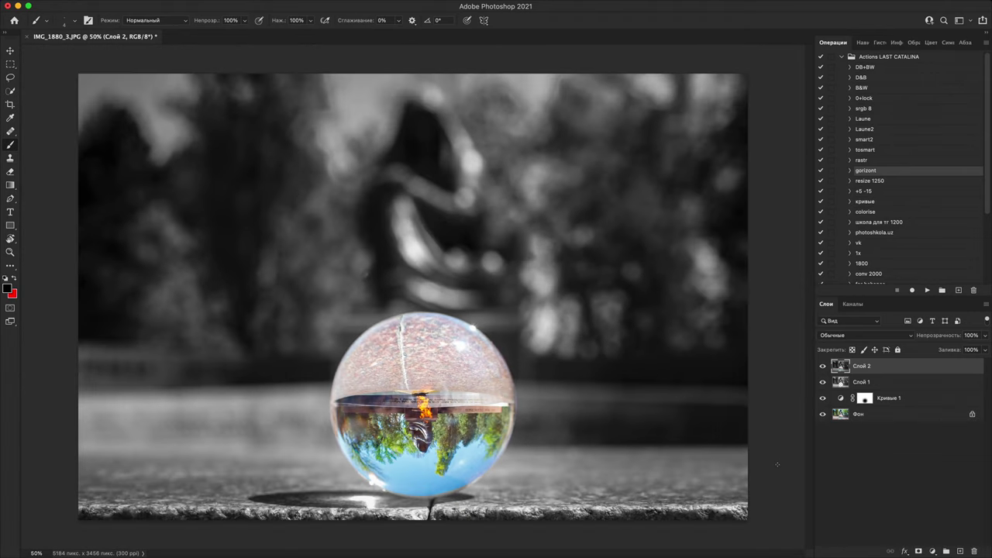
- Sketch red outlines around the blurred statue's hood and black shading over its face on a new layer, and hide that layer
{"action": "left_click", "coordinate": [960, 552]}
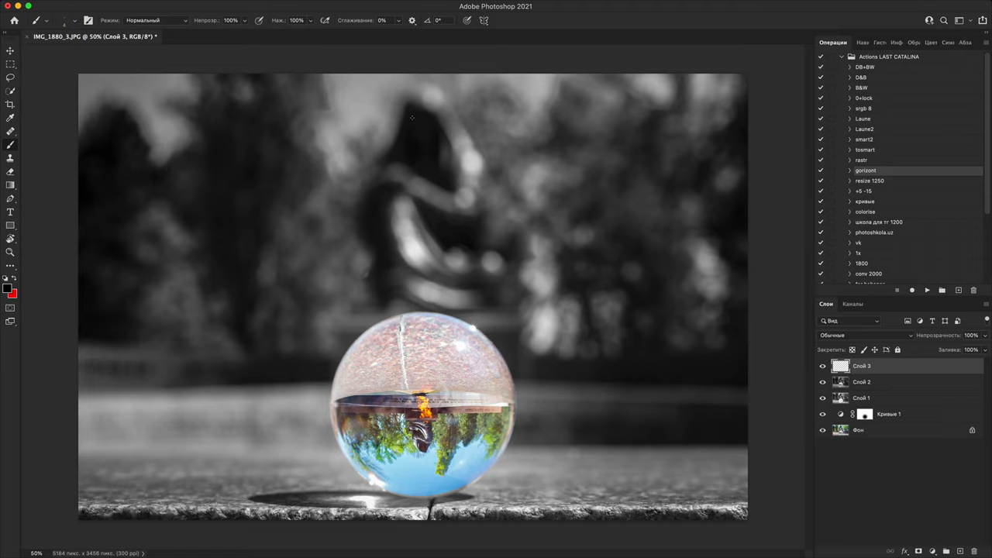
{"action": "key", "text": "x"}
{"action": "mouse_move", "coordinate": [417, 105]}
{"action": "left_mouse_down"}
{"action": "mouse_move", "coordinate": [401, 124]}
{"action": "mouse_move", "coordinate": [400, 169]}
{"action": "mouse_move", "coordinate": [426, 116]}
{"action": "mouse_move", "coordinate": [464, 187]}
{"action": "left_mouse_up"}
{"action": "left_click_drag", "start_coordinate": [415, 81], "coordinate": [384, 133]}
{"action": "mouse_move", "coordinate": [407, 85]}
{"action": "left_mouse_down"}
{"action": "mouse_move", "coordinate": [450, 105]}
{"action": "mouse_move", "coordinate": [482, 166]}
{"action": "left_mouse_up"}
{"action": "key", "text": "x"}
{"action": "mouse_move", "coordinate": [414, 120]}
{"action": "left_mouse_down"}
{"action": "mouse_move", "coordinate": [410, 159]}
{"action": "mouse_move", "coordinate": [440, 169]}
{"action": "mouse_move", "coordinate": [442, 190]}
{"action": "mouse_move", "coordinate": [414, 198]}
{"action": "mouse_move", "coordinate": [429, 157]}
{"action": "mouse_move", "coordinate": [409, 118]}
{"action": "mouse_move", "coordinate": [425, 149]}
{"action": "mouse_move", "coordinate": [412, 170]}
{"action": "mouse_move", "coordinate": [438, 176]}
{"action": "mouse_move", "coordinate": [415, 180]}
{"action": "mouse_move", "coordinate": [427, 144]}
{"action": "mouse_move", "coordinate": [446, 188]}
{"action": "left_mouse_up"}
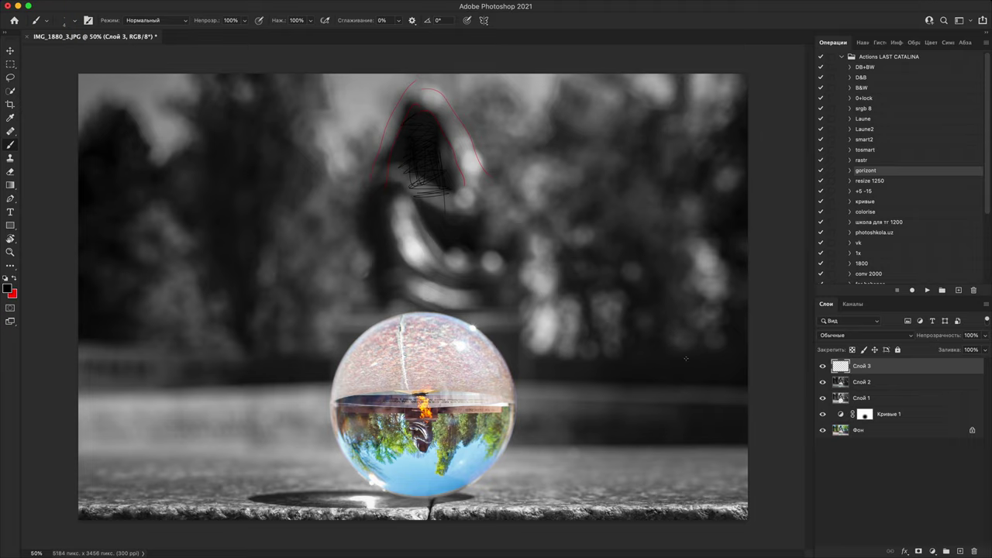
{"action": "left_click", "coordinate": [822, 366]}
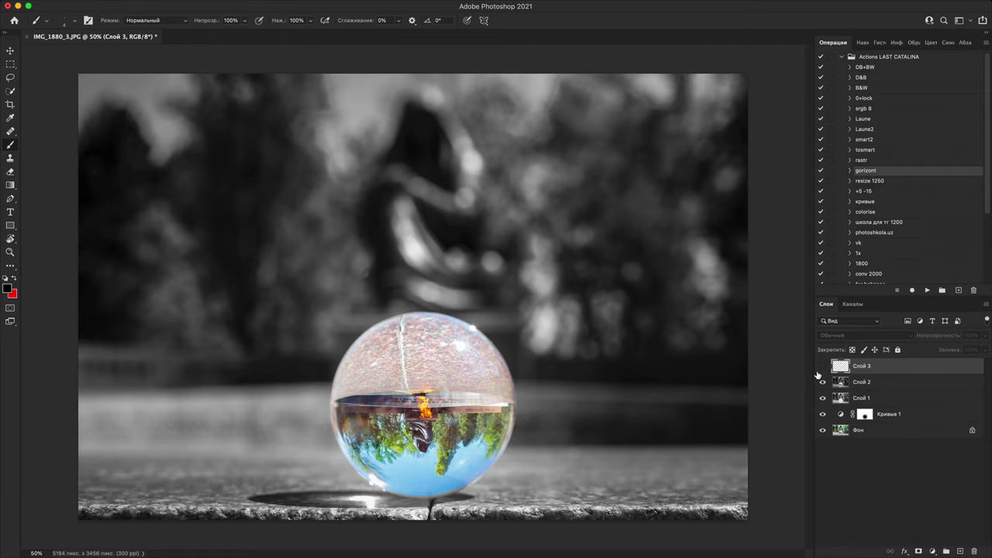
- Rotate the canvas view upside down and examine the statue, flame and trees reflected in the glass ball up close
{"action": "key", "text": "r"}
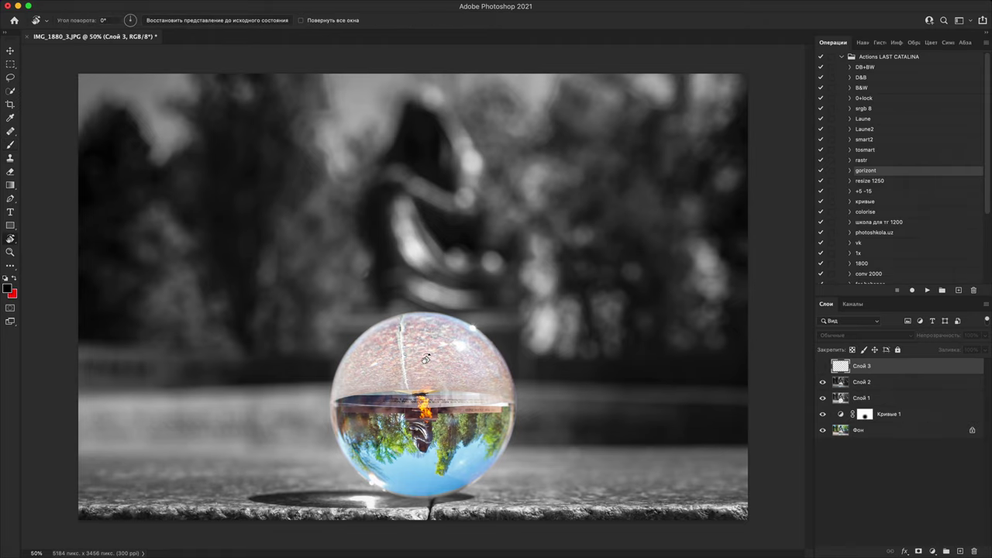
{"action": "left_click_drag", "start_coordinate": [341, 403], "coordinate": [426, 271]}
{"action": "key", "text": "super+plus"}
{"action": "key", "text": "super+plus"}
{"action": "key", "text": "super+plus"}
{"action": "key", "text": "super+plus"}
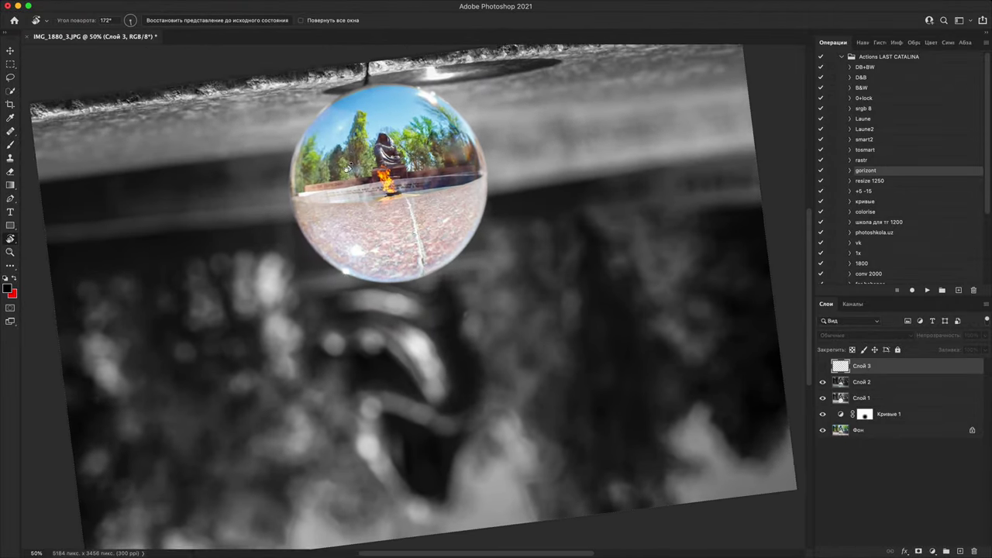
{"action": "scroll", "coordinate": [365, 162], "scroll_direction": "up", "scroll_amount": 10}
{"action": "key", "text": "super+plus"}
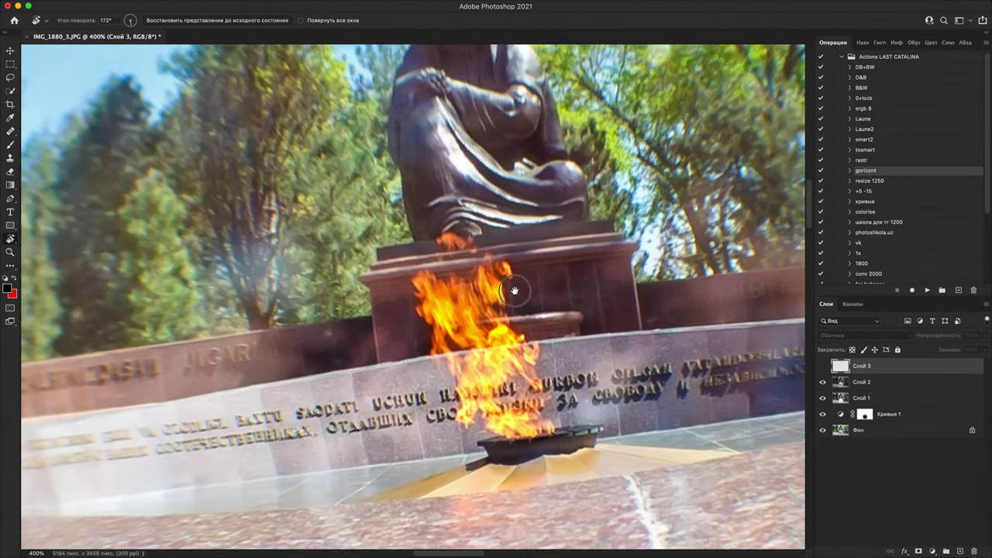
{"action": "scroll", "coordinate": [518, 290], "scroll_direction": "up", "scroll_amount": 8}
{"action": "left_click_drag", "start_coordinate": [609, 251], "coordinate": [631, 285]}
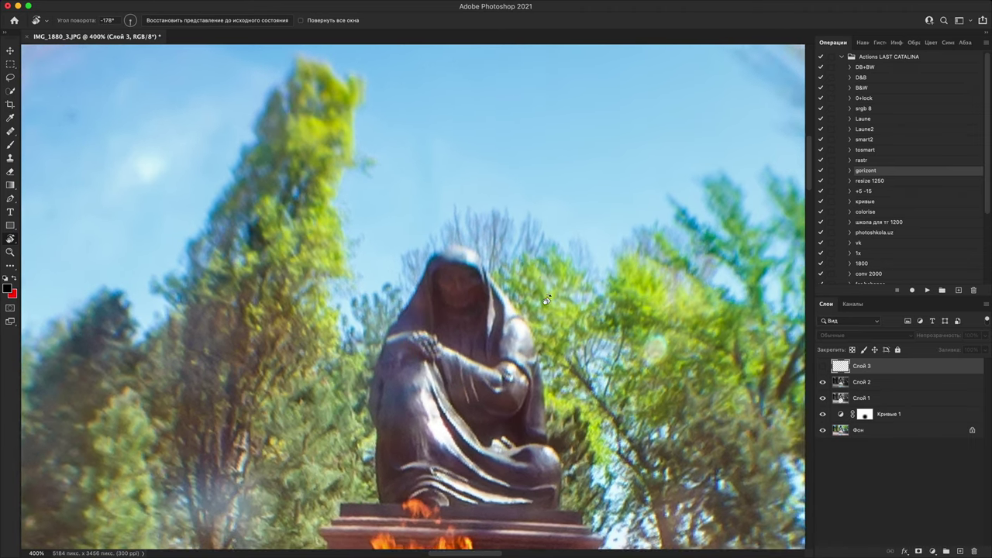
{"action": "scroll", "coordinate": [554, 349], "scroll_direction": "up", "scroll_amount": 2}
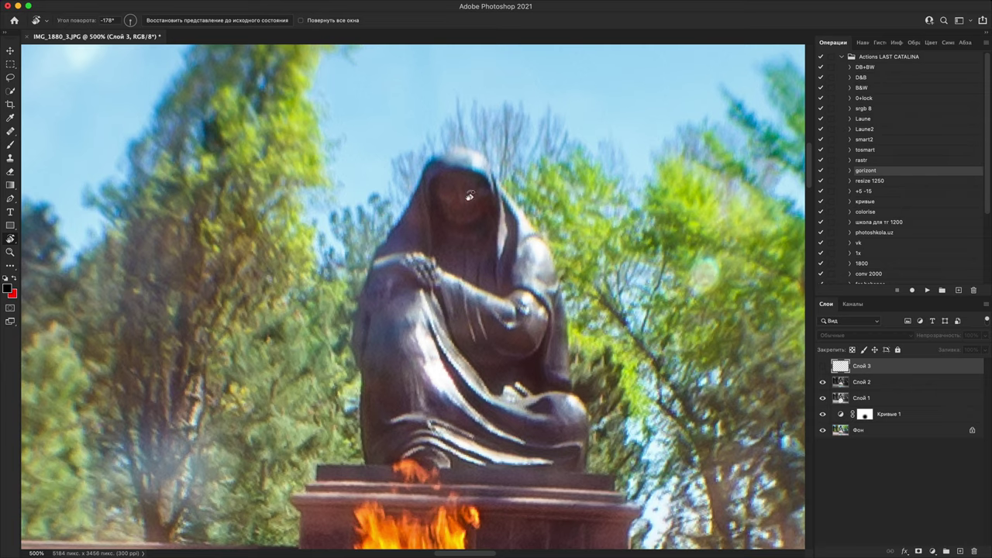
{"action": "scroll", "coordinate": [561, 200], "scroll_direction": "down", "scroll_amount": 1}
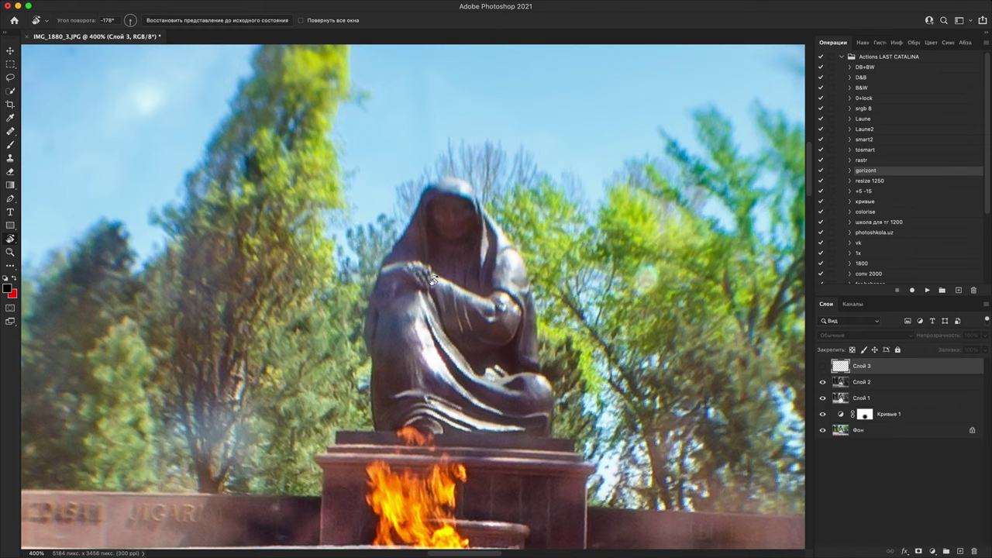
{"action": "scroll", "coordinate": [424, 277], "scroll_direction": "down", "scroll_amount": 4}
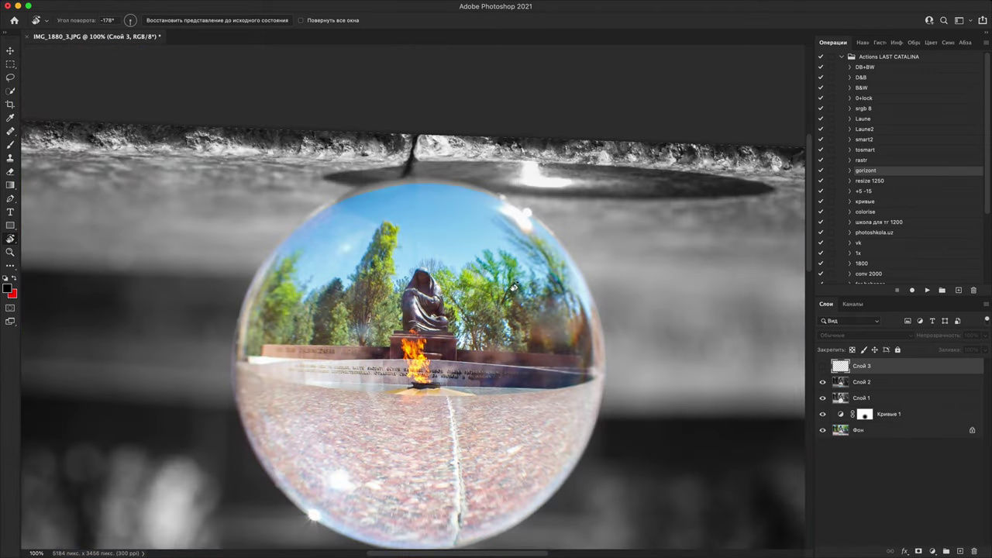
- Return the canvas view to upright and examine the overall glass-ball composition
{"action": "left_click_drag", "start_coordinate": [513, 287], "coordinate": [325, 271]}
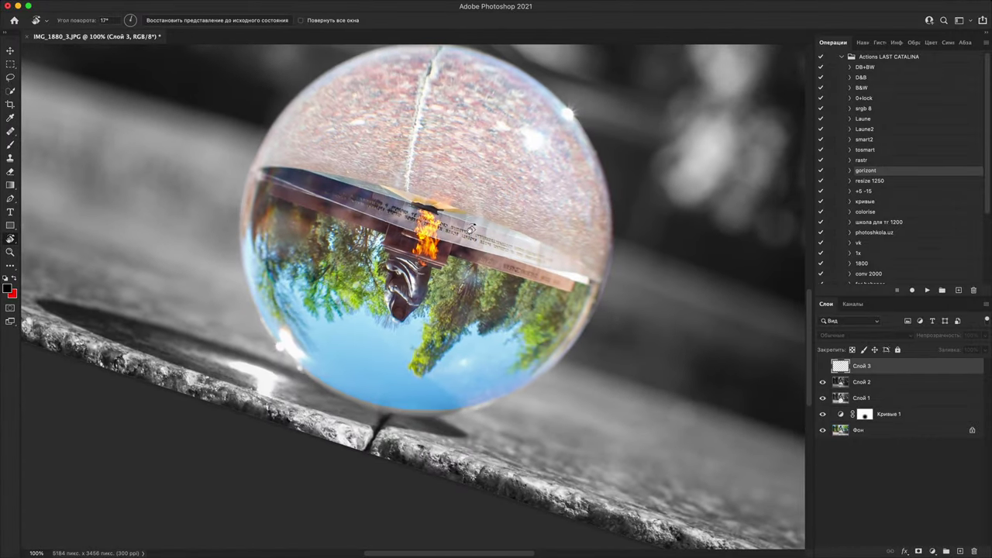
{"action": "key", "text": "super+minus"}
{"action": "key", "text": "super+minus"}
{"action": "key", "text": "super+minus"}
{"action": "key", "text": "Escape"}
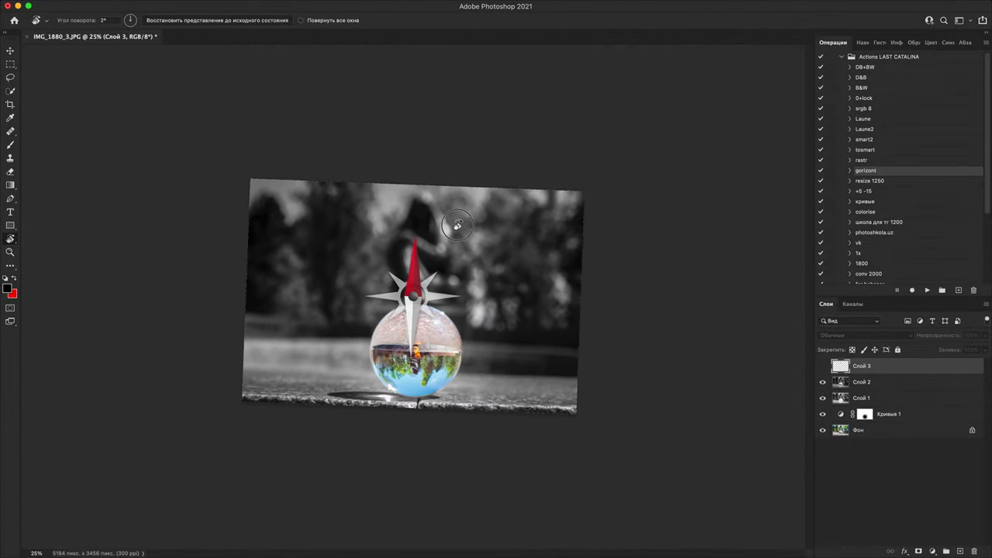
{"action": "key", "text": "super+plus"}
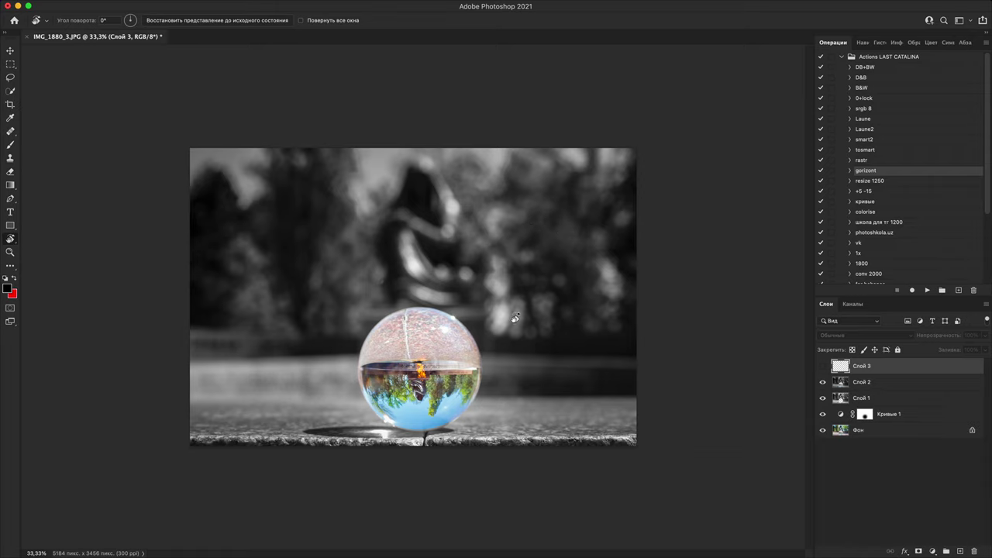
{"action": "key", "text": "super+plus"}
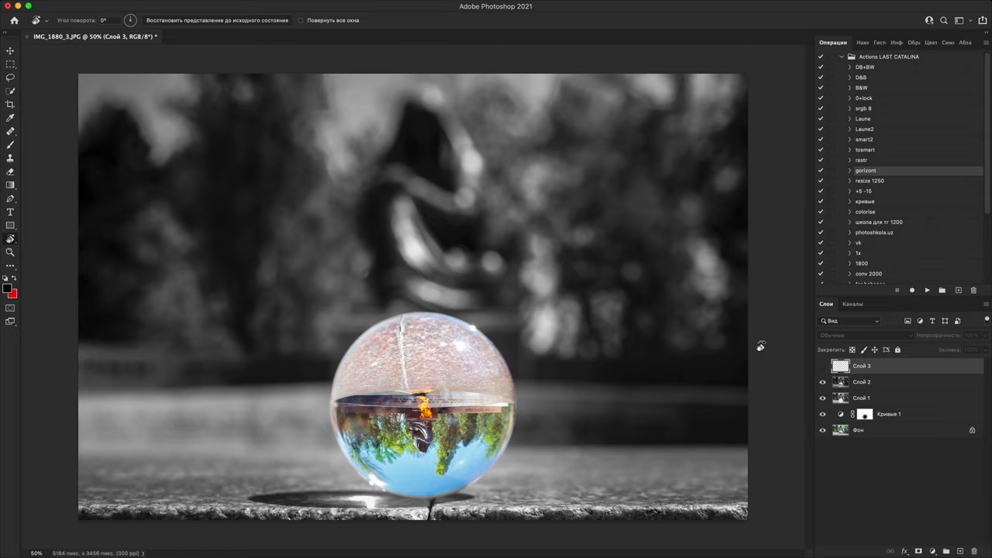
- Delete the annotation layer Слой 3 and begin closing IMG_1880_3.JPG
{"action": "key", "text": "Delete"}
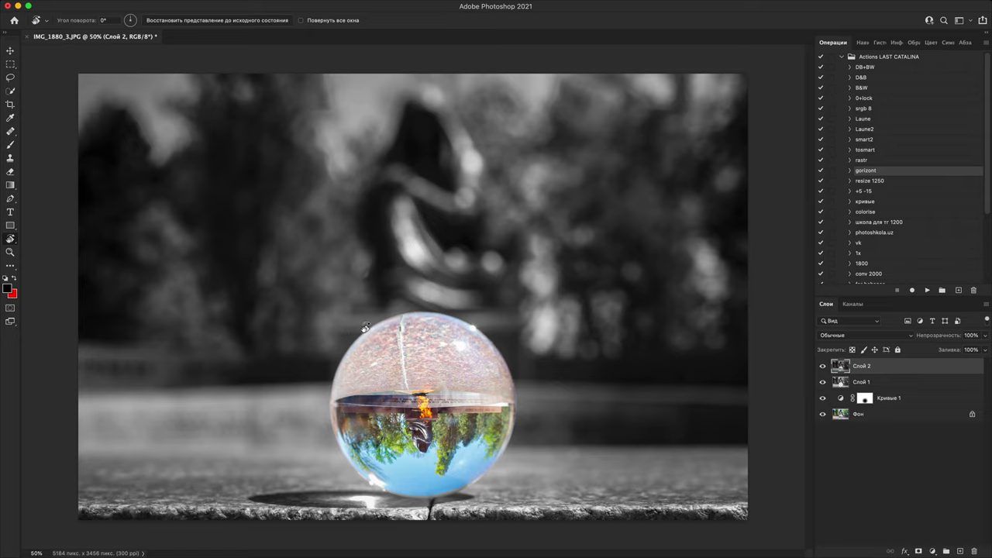
{"action": "left_click", "coordinate": [28, 37]}
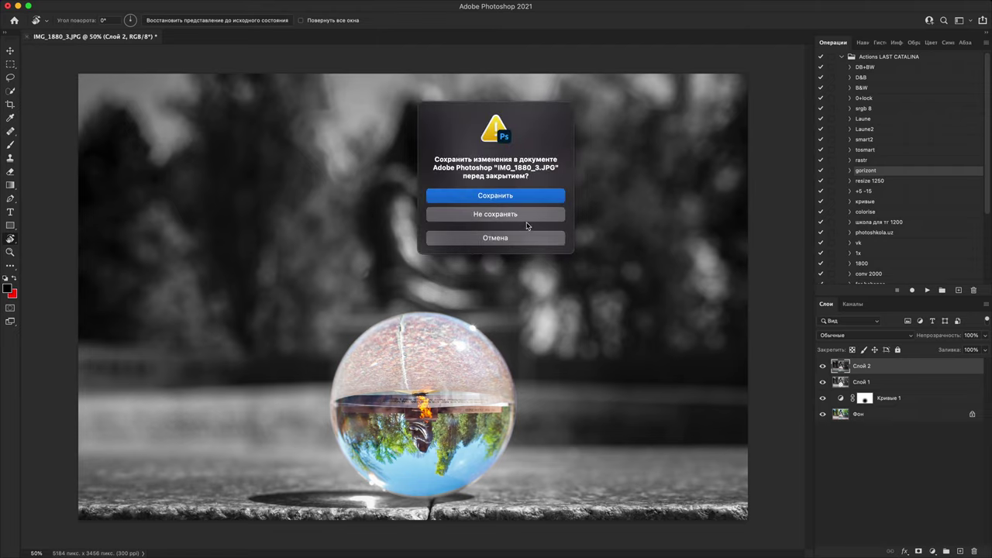